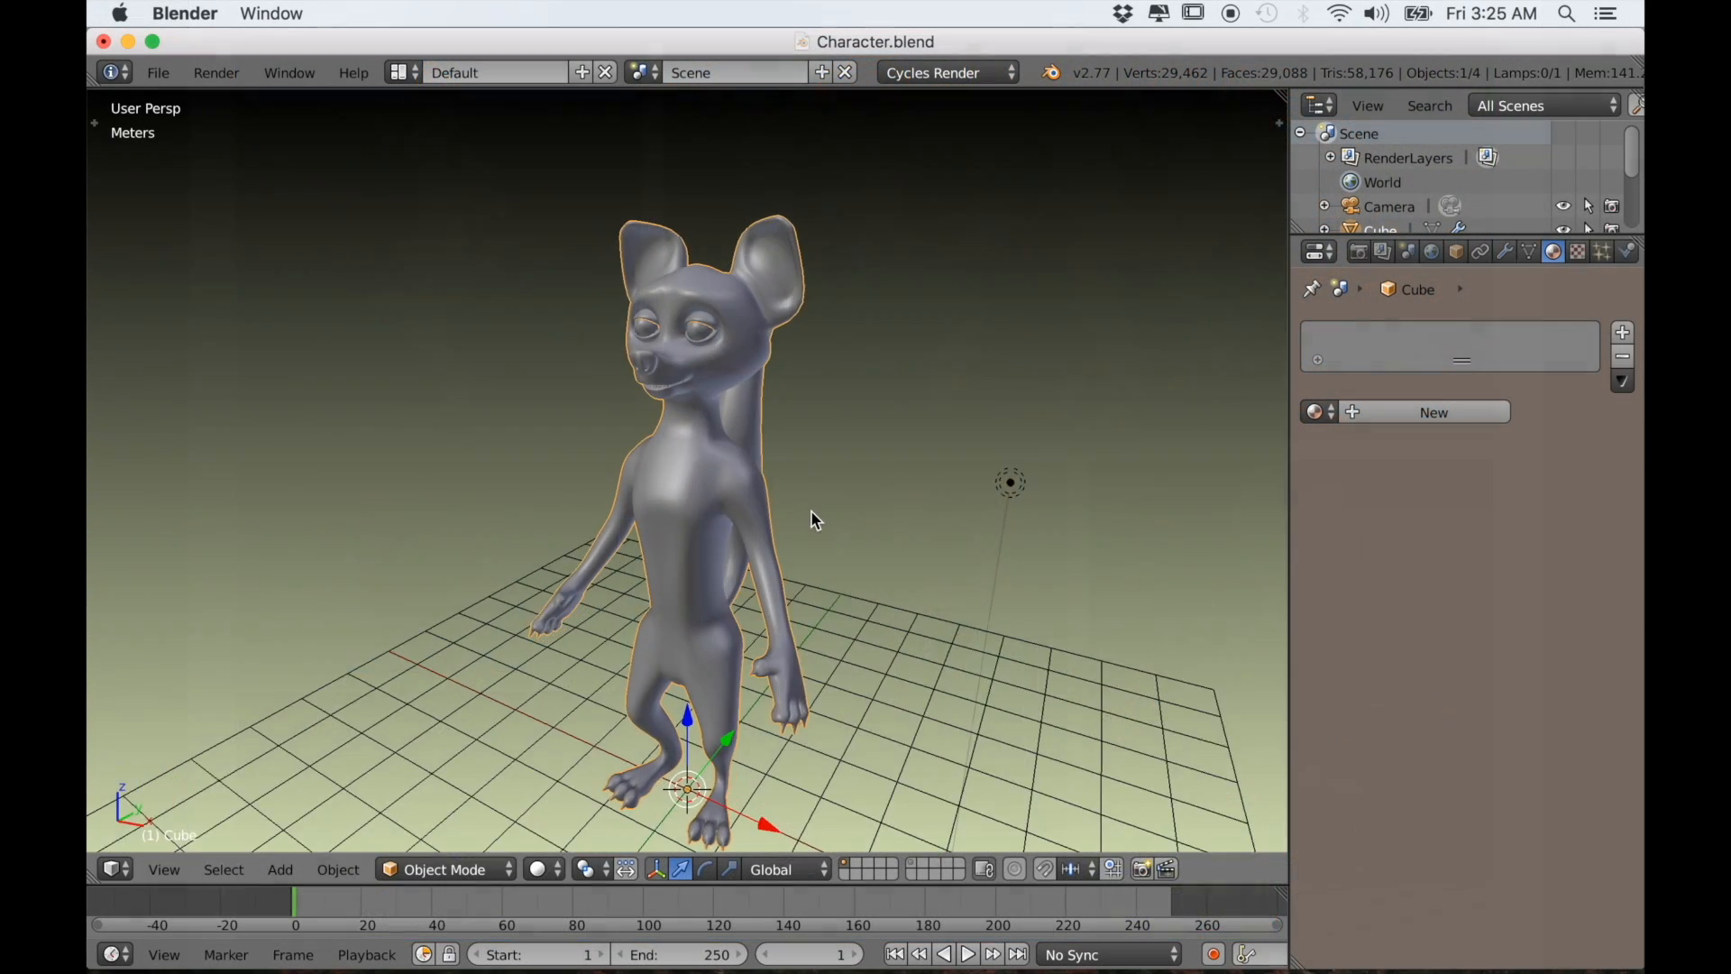
Enter Edit Mode on the character mesh and deselect all of its faces
mouse_move(811, 514)
middle_down()
mouse_move(895, 519)
mouse_move(837, 516)
middle_up()
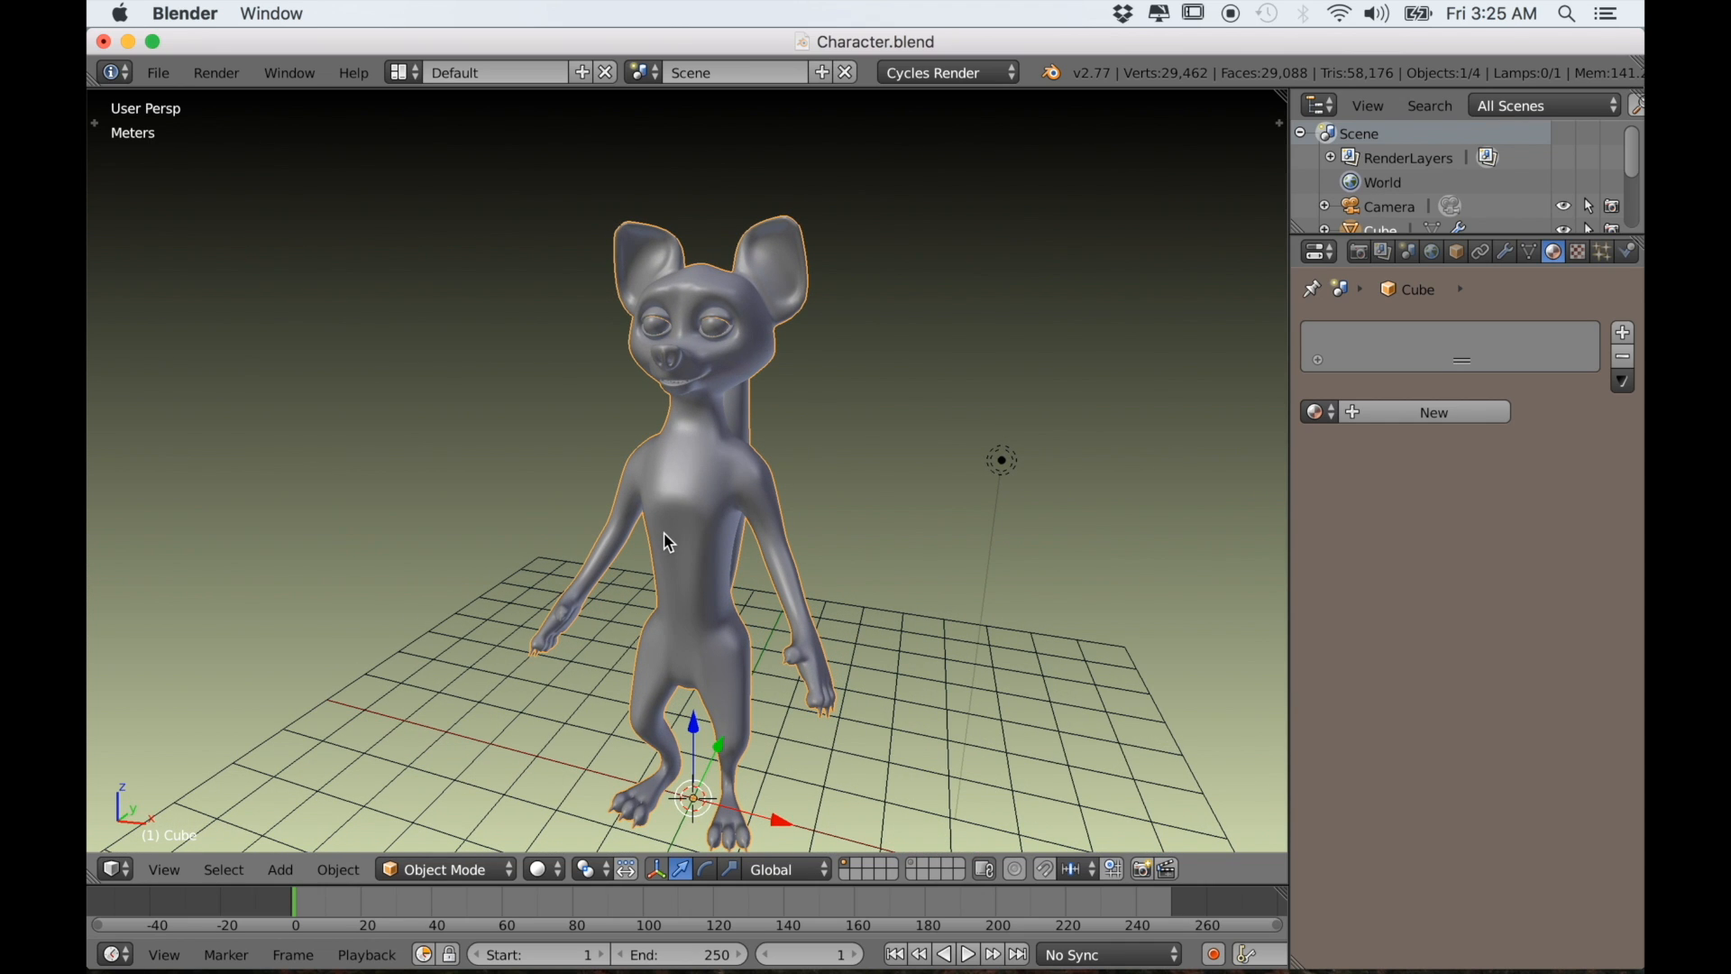
middle_drag(667, 534, 688, 514)
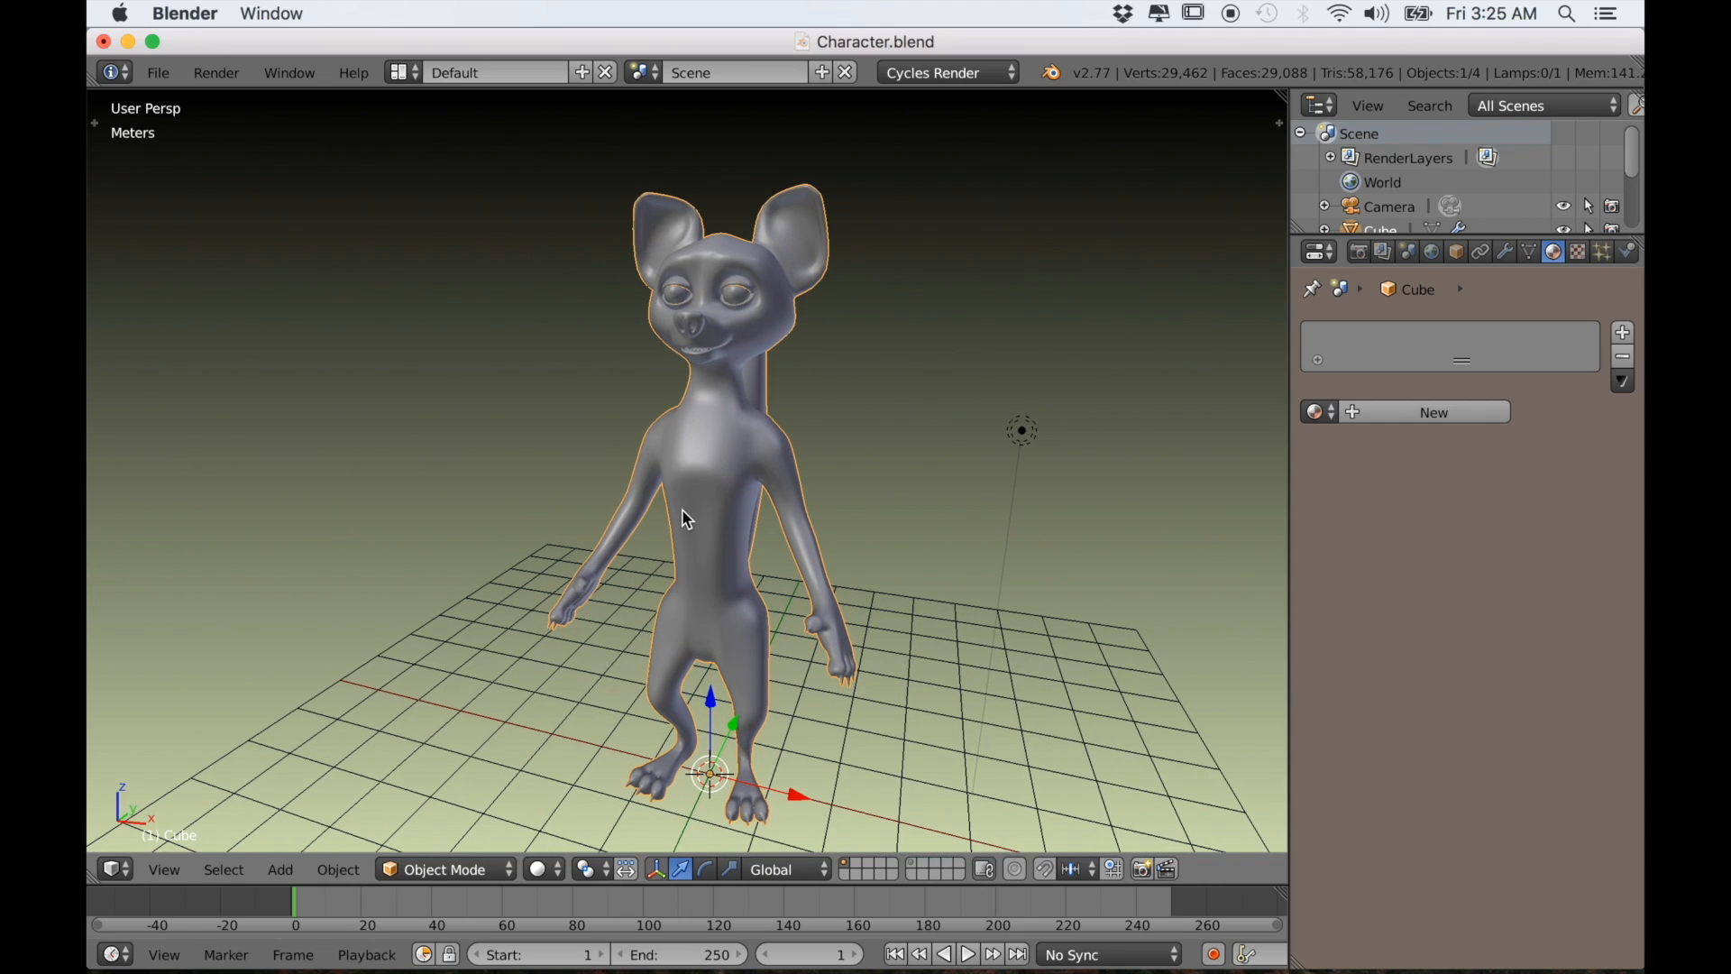
shift+middle_drag(672, 335, 668, 334)
key(Tab)
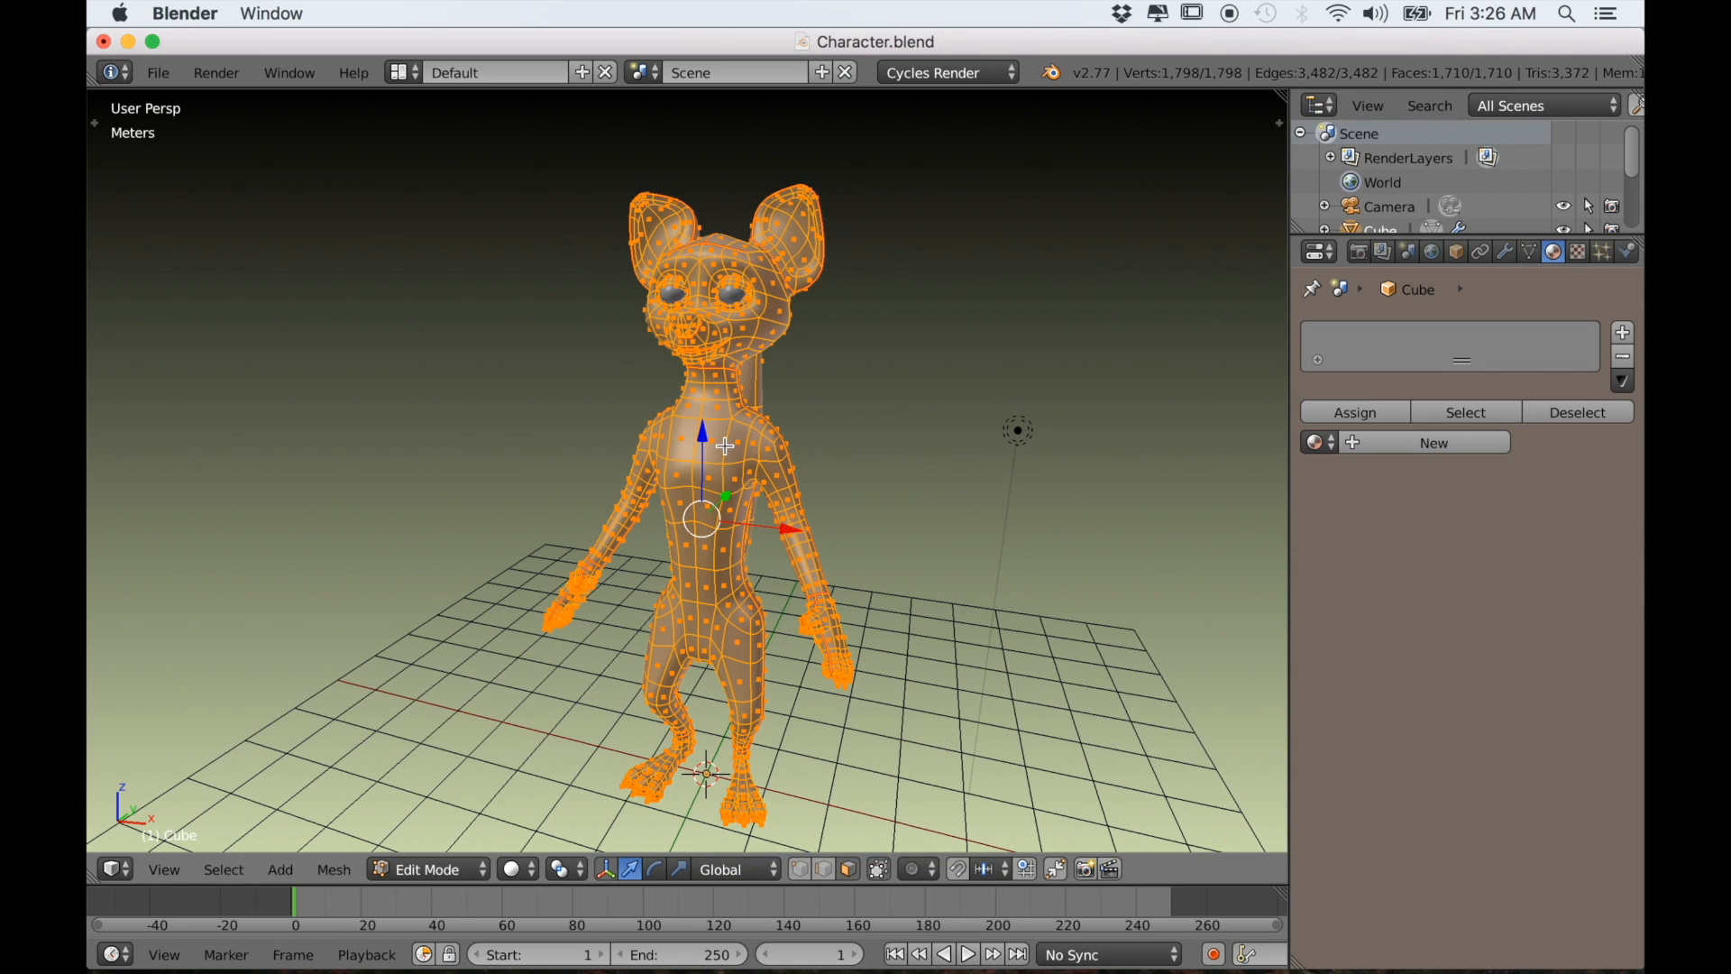
key(a)
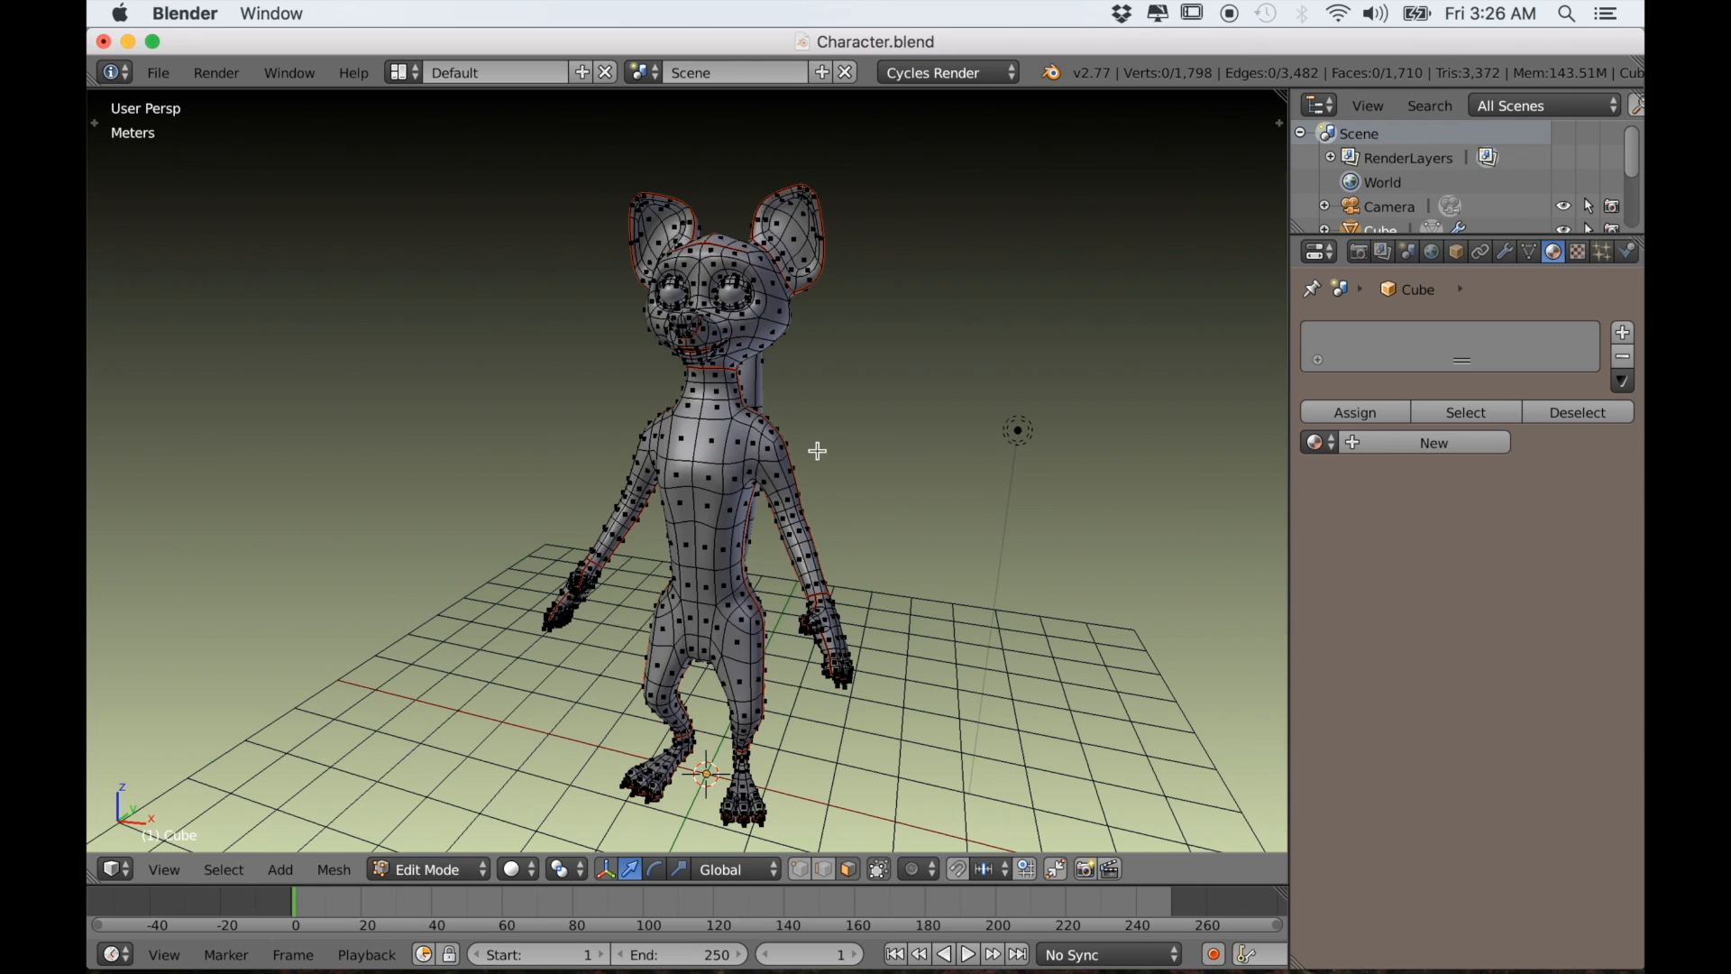
Add a vertex group to the character mesh and name it Body
click(1540, 257)
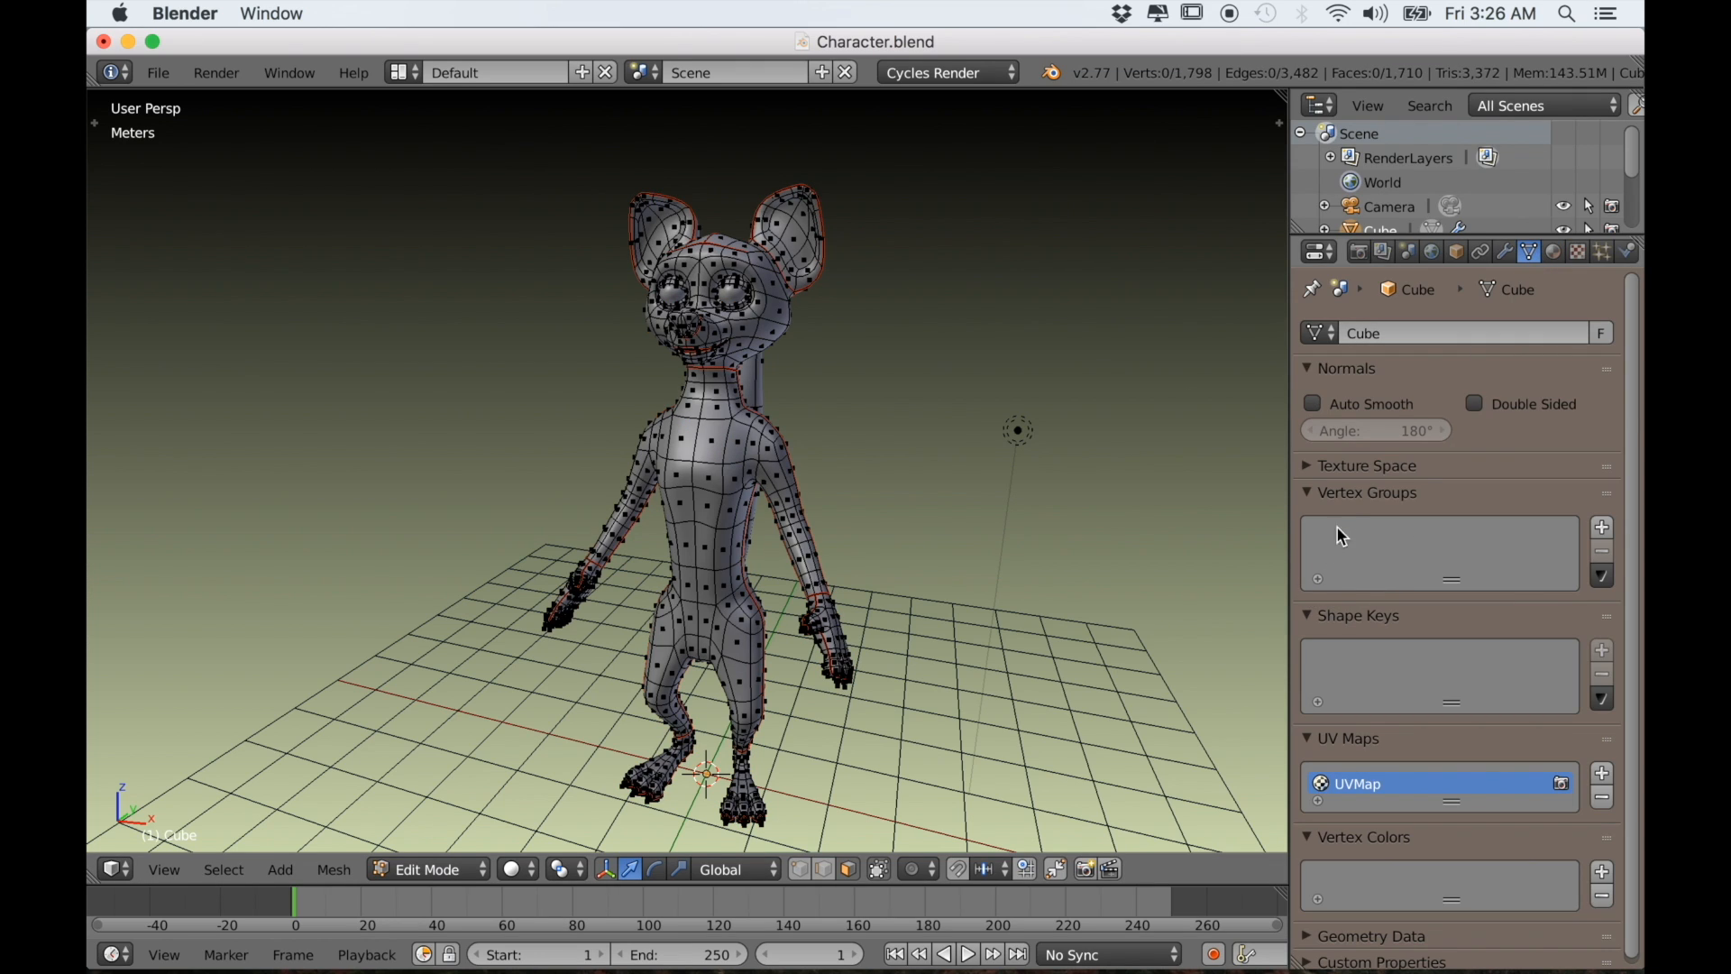
click(1603, 530)
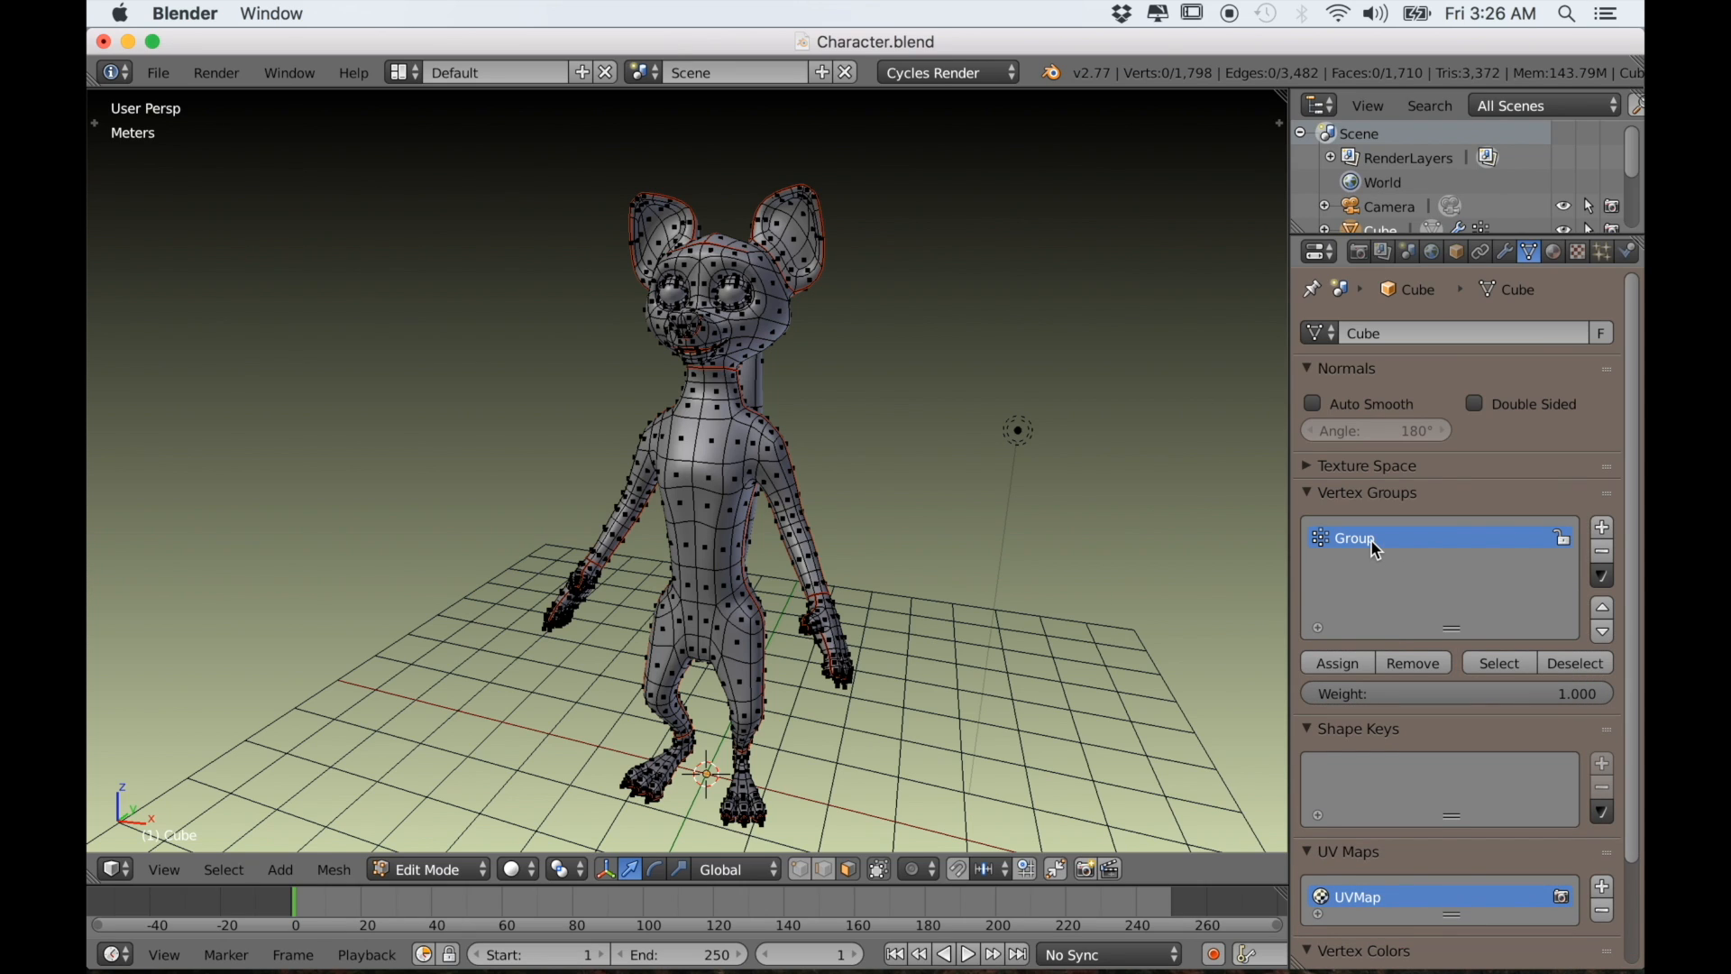
text(Body)
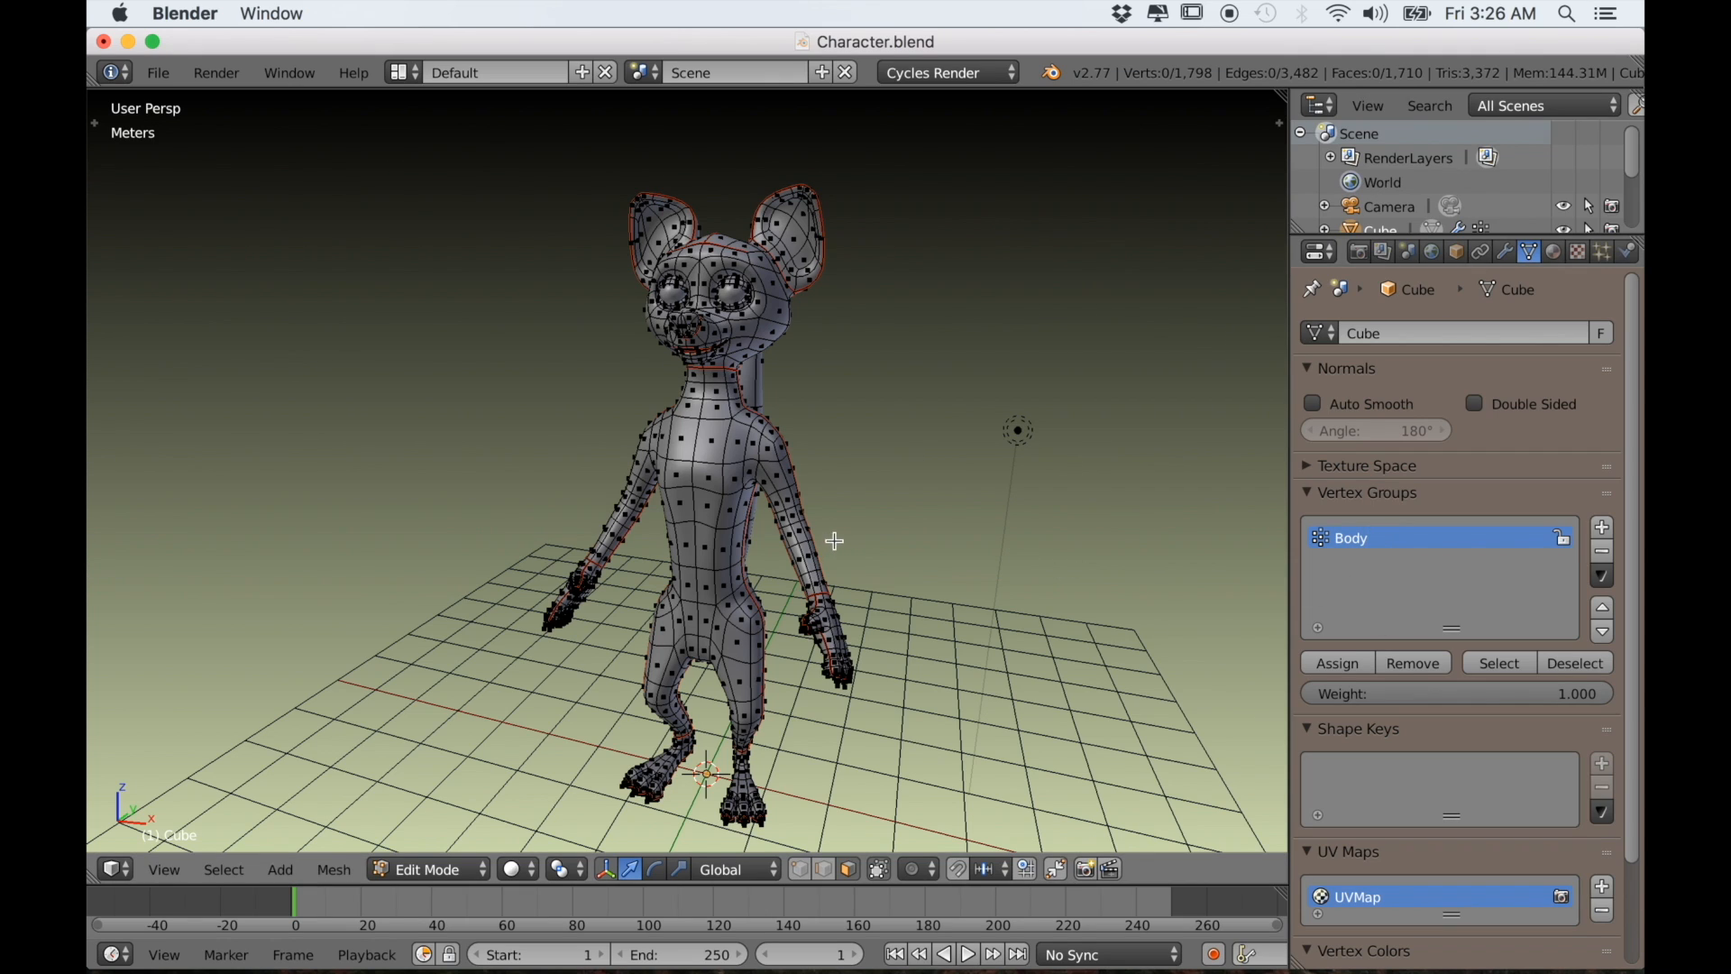
Select the linked faces of the torso, arms, legs and head, leaving out the hands, feet, ears, nose and tail
key(l)
middle_drag(701, 503, 745, 487)
key(l)
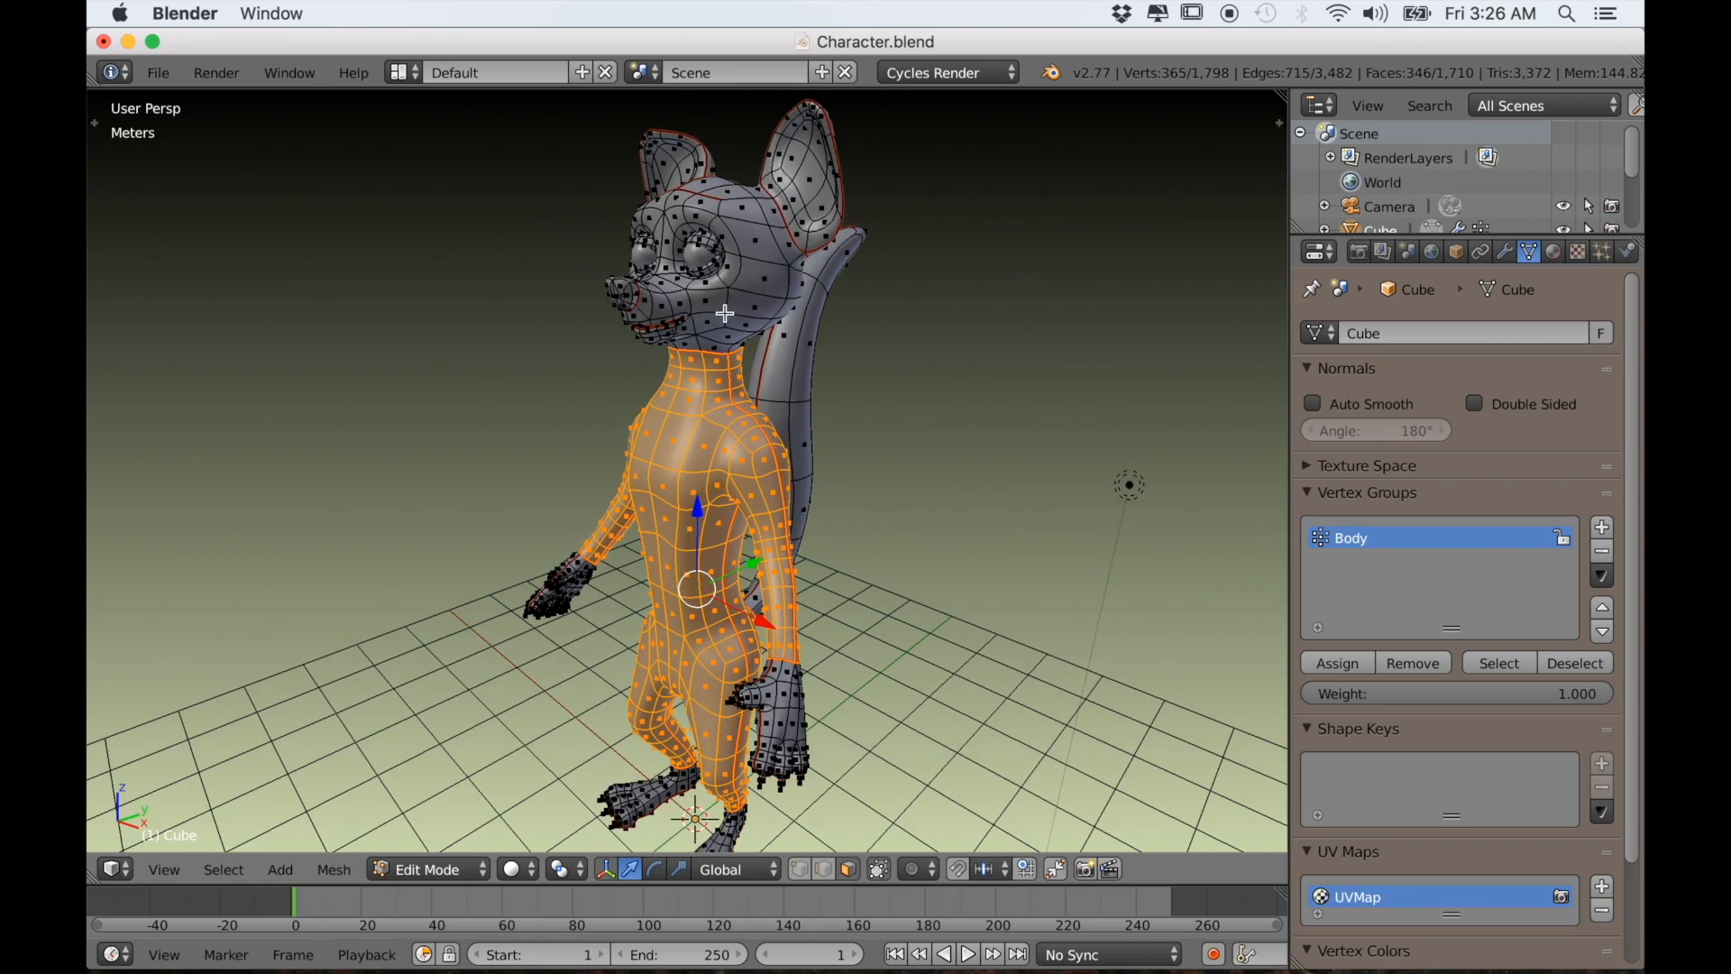
key(l)
Remove the face loop of the lips around the mouth opening from the selection
middle_drag(685, 372, 997, 424)
scroll(842, 626, up, 5)
shift+middle_drag(840, 446, 785, 401)
scroll(818, 570, up, 3)
scroll(743, 540, down, 4)
scroll(798, 554, up, 3)
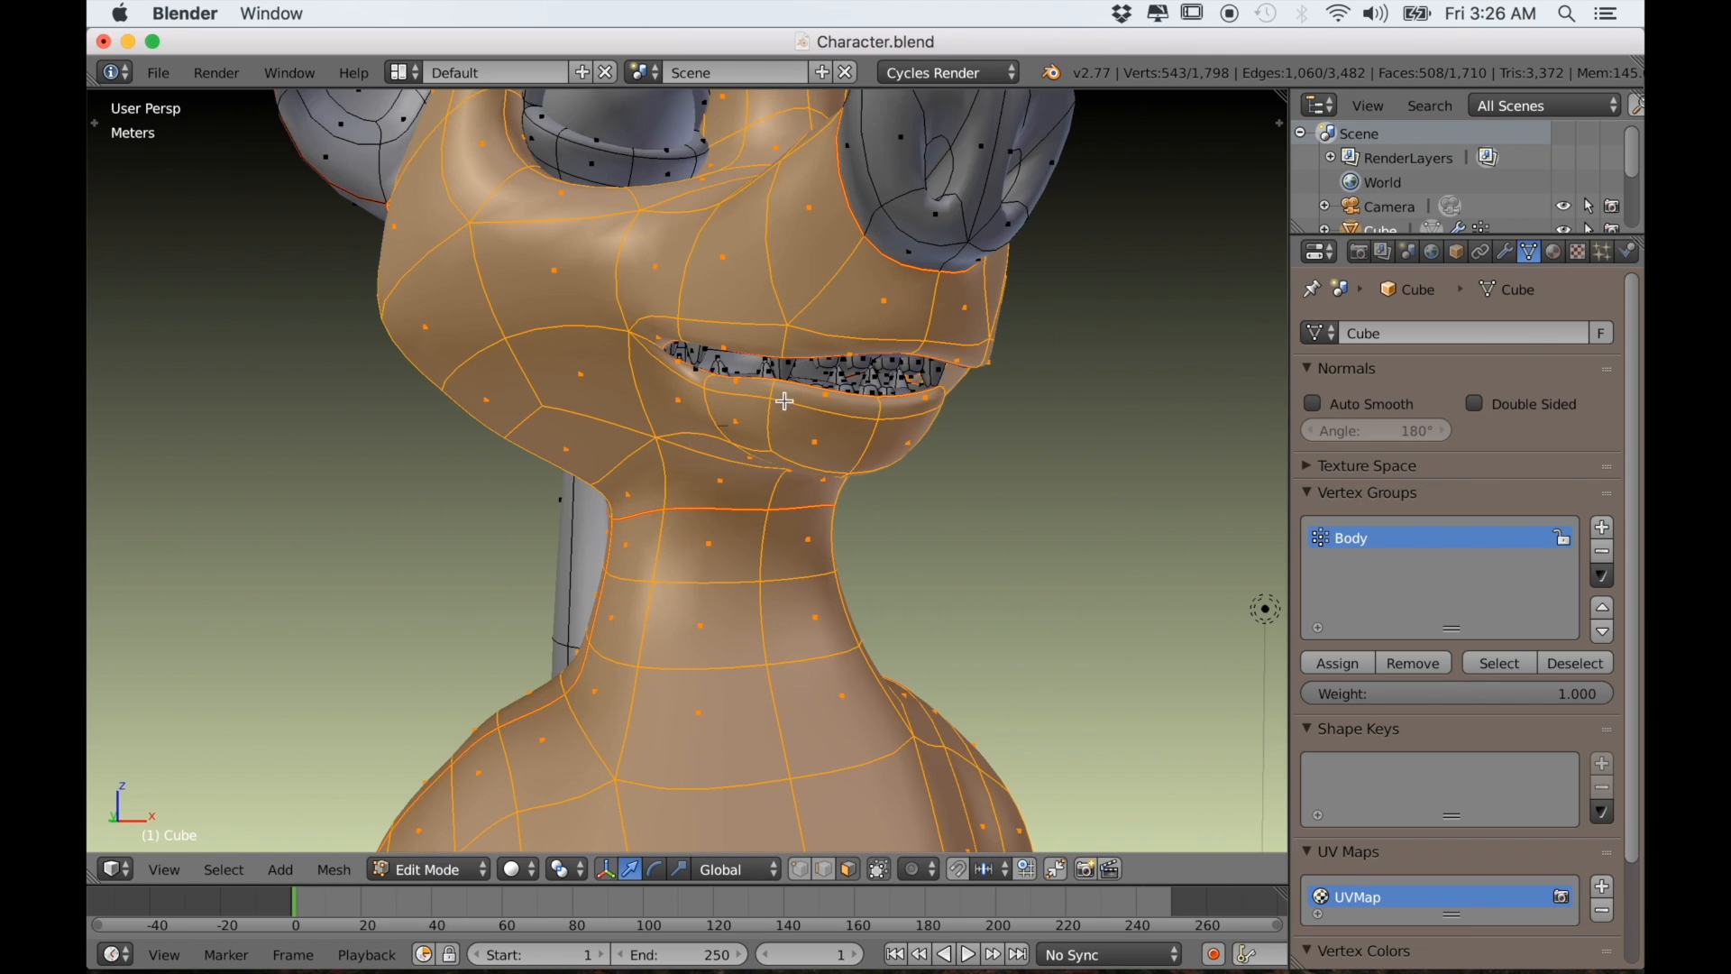
alt+shift+right_click(783, 348)
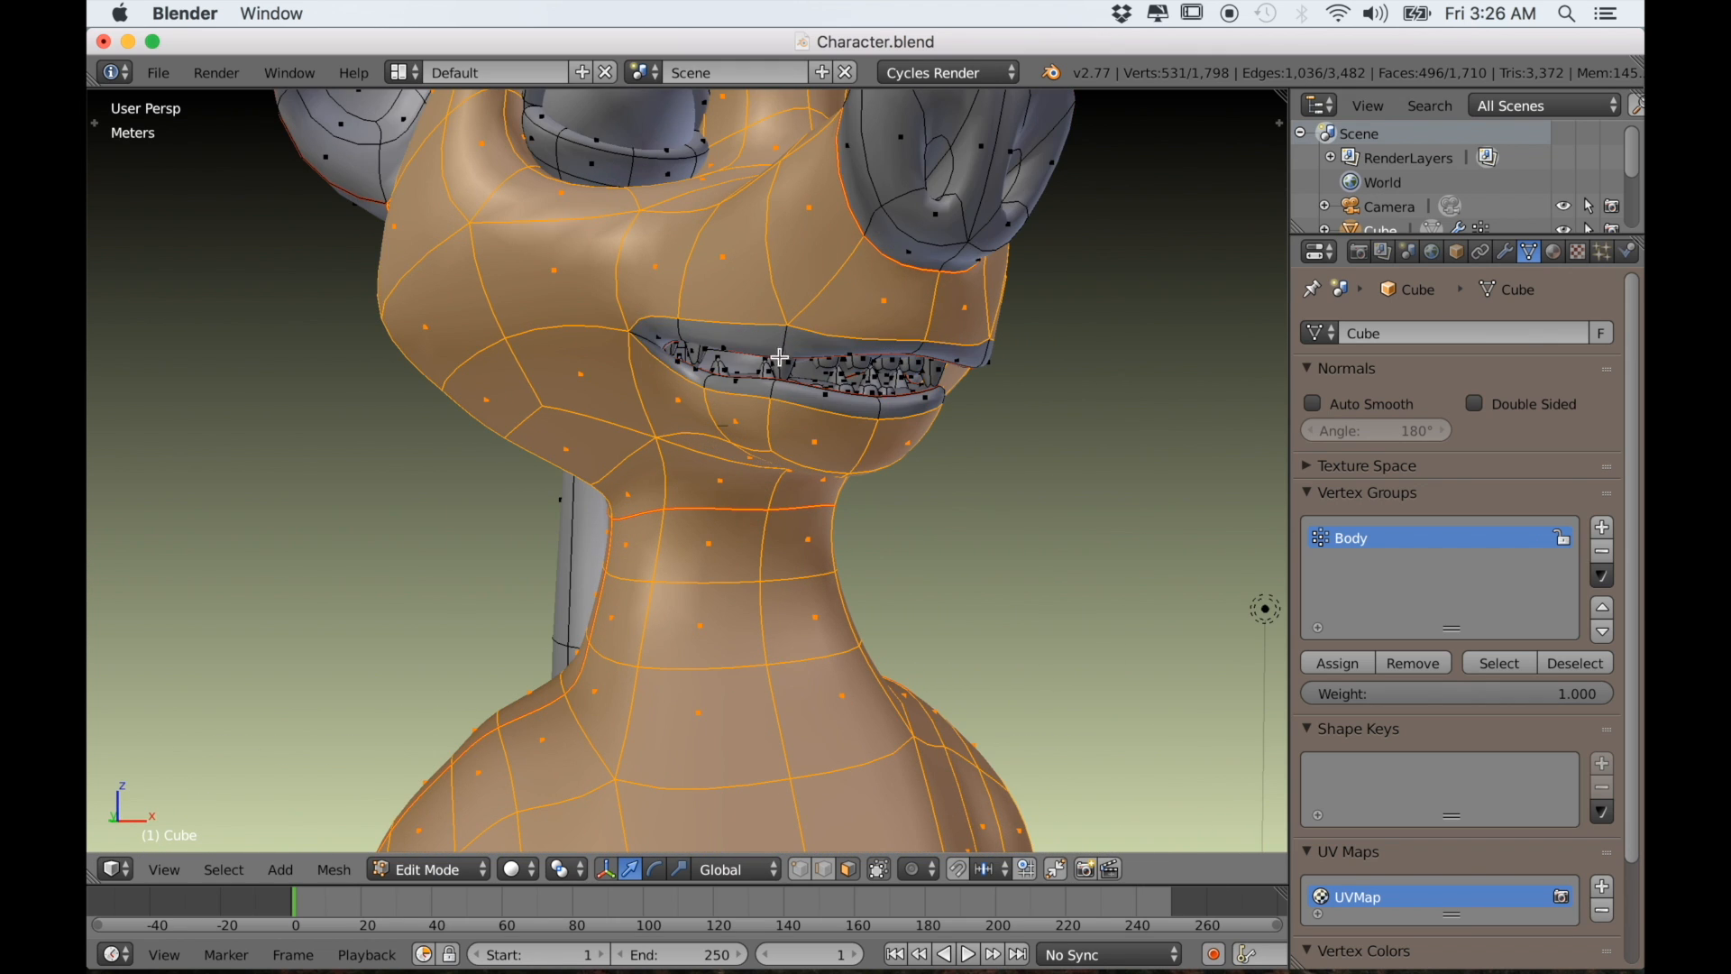
Assign the selected body and head faces to the Body vertex group
scroll(780, 357, down, 4)
mouse_move(780, 357)
middle_down()
mouse_move(733, 423)
mouse_move(769, 360)
middle_up()
scroll(993, 436, down, 4)
middle_drag(829, 482, 947, 502)
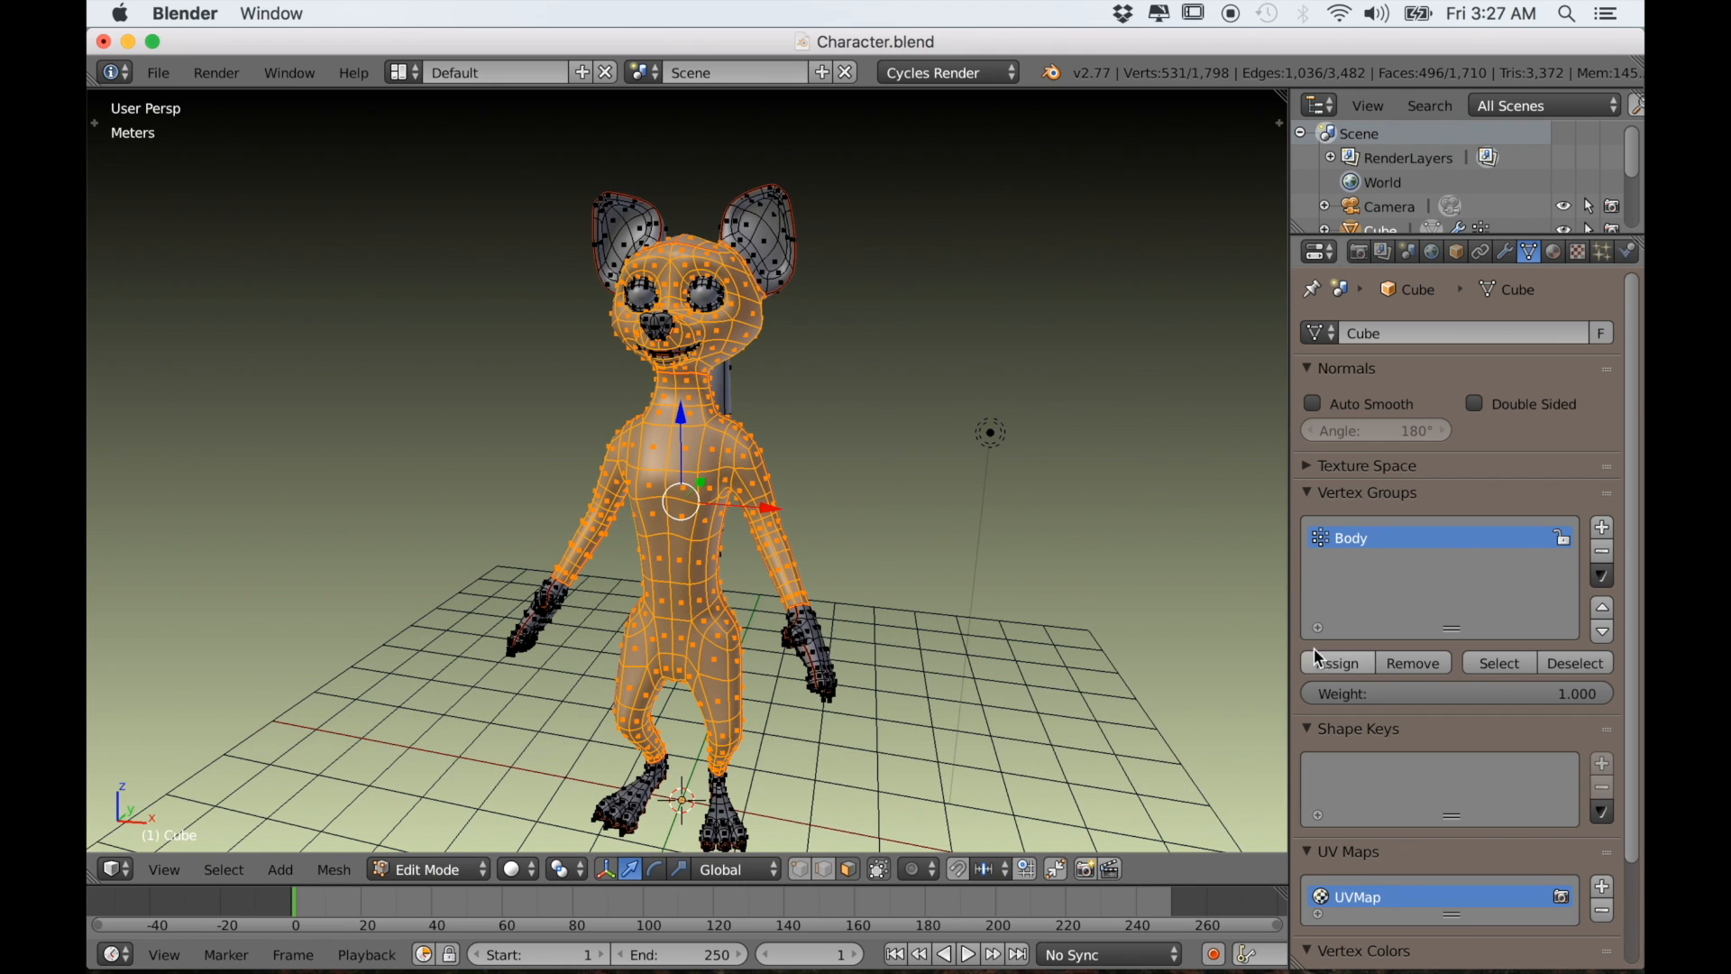
click(1331, 668)
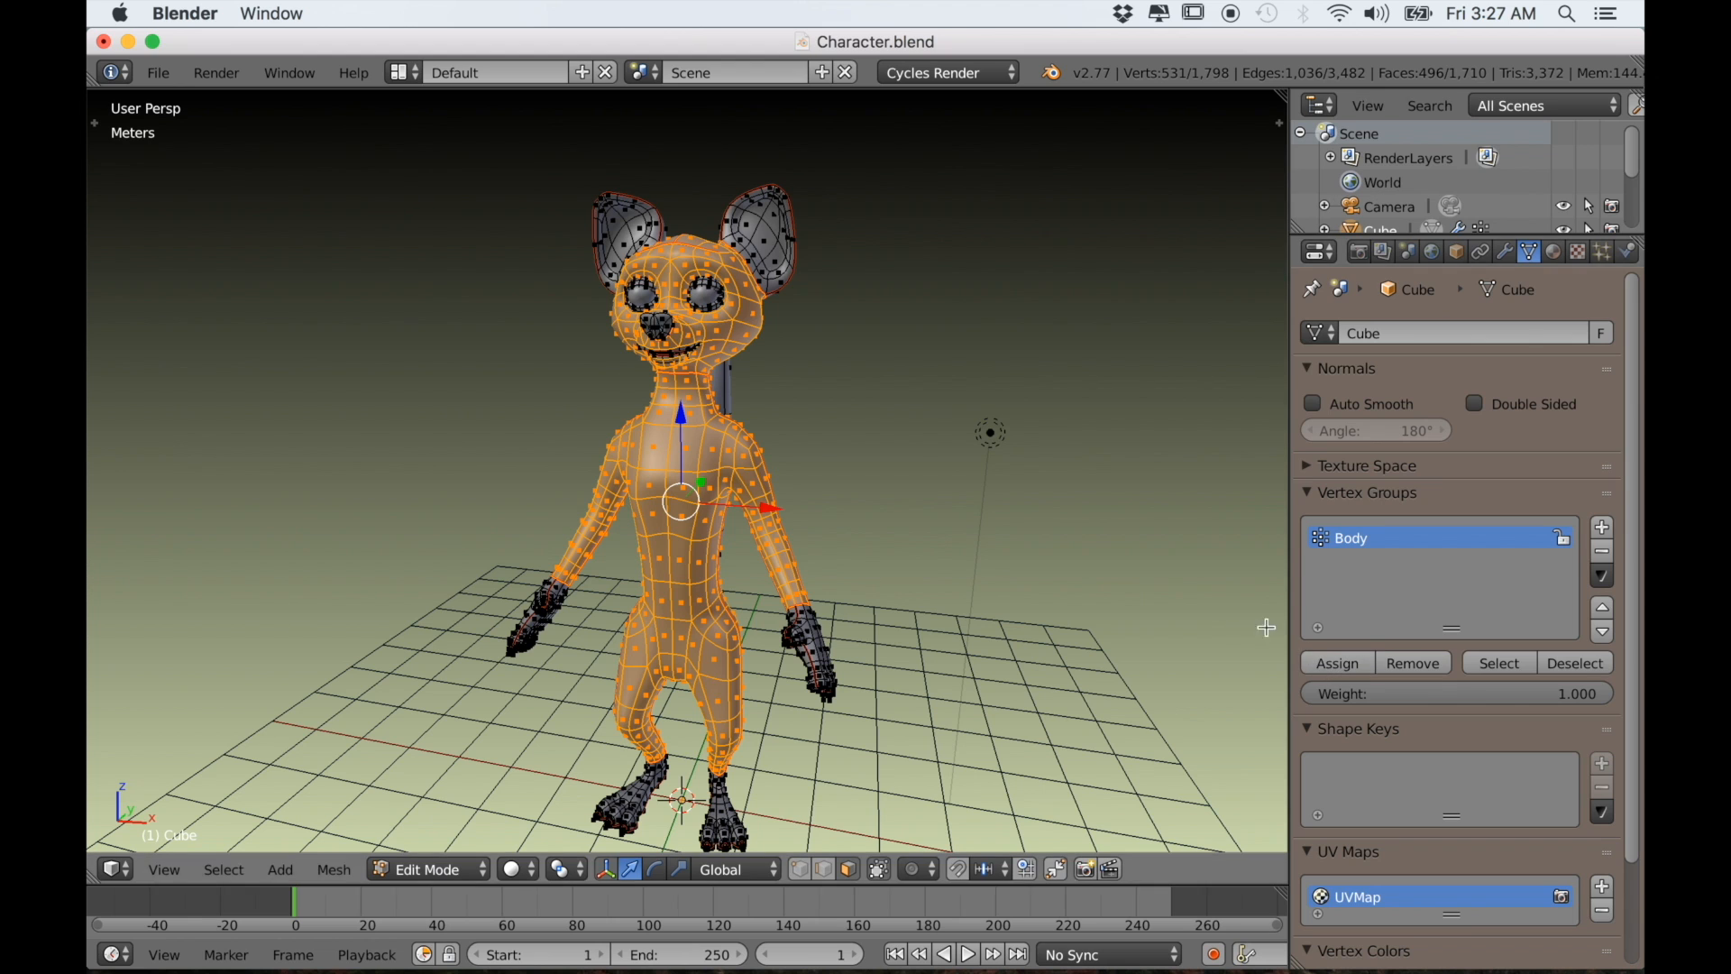
Check the Body group by deselecting and reselecting its vertices, and examine its coverage from several sides
click(1547, 663)
click(1498, 663)
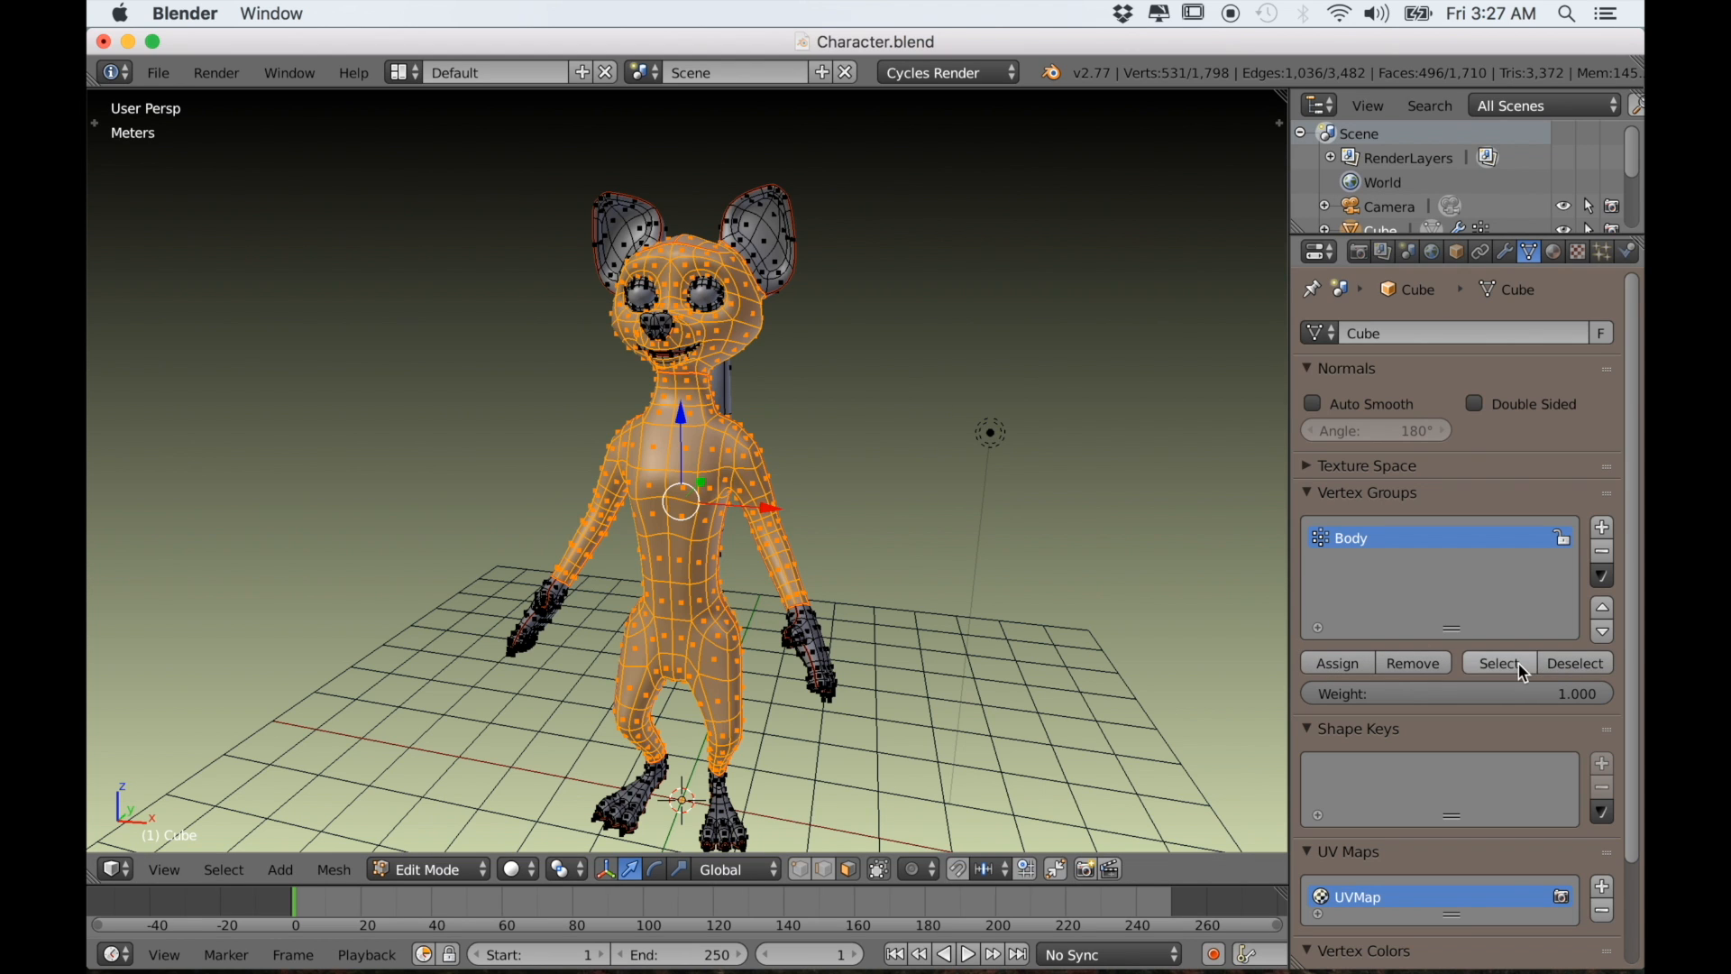
middle_drag(1108, 577, 1047, 657)
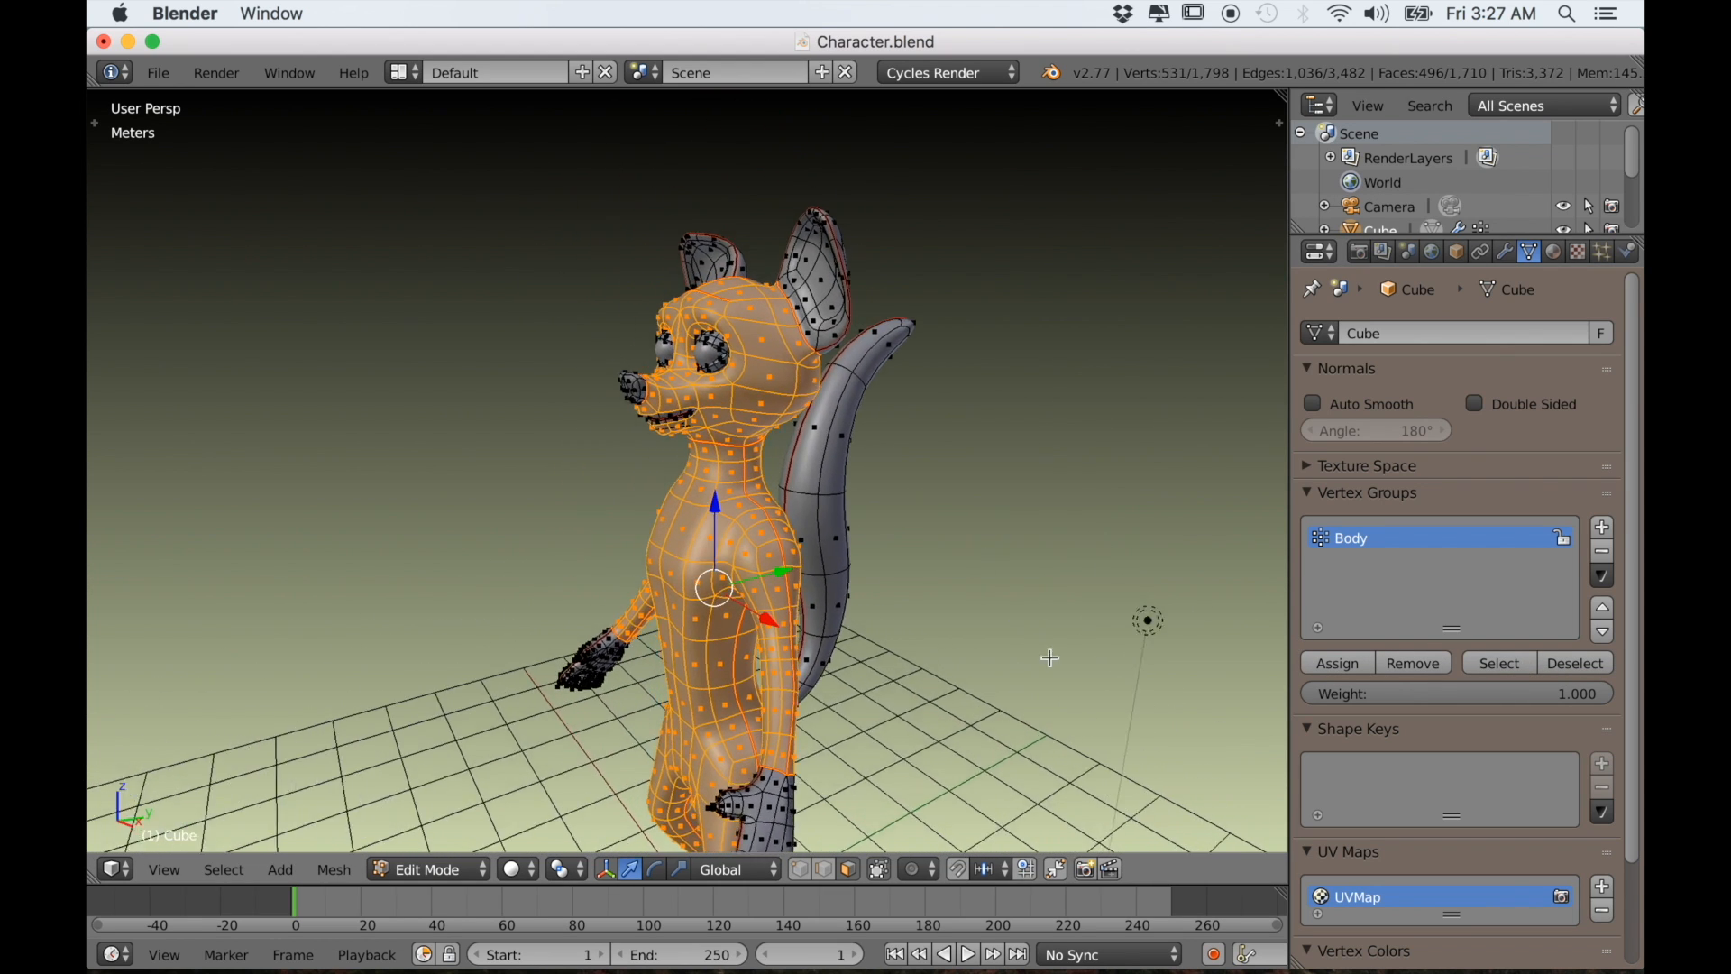
scroll(982, 640, up, 6)
scroll(963, 611, up, 5)
scroll(961, 609, down, 10)
middle_drag(958, 619, 1104, 650)
middle_drag(866, 559, 902, 514)
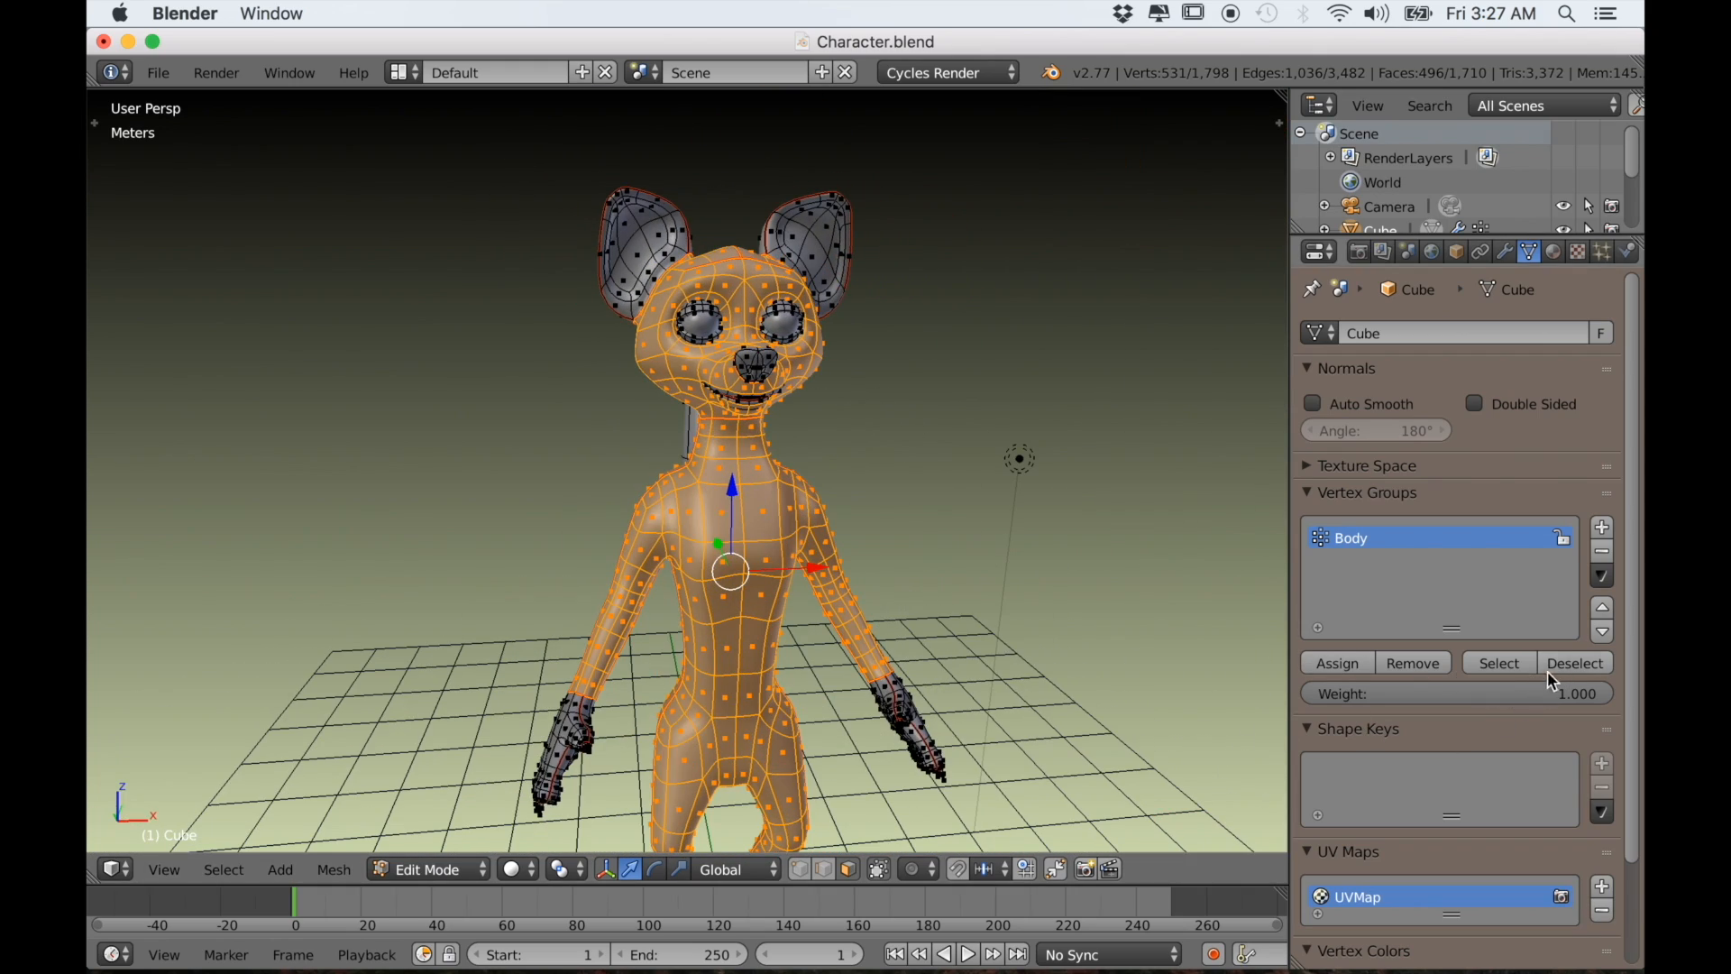
Deselect the Body vertices and add a second vertex group named Ears
click(1560, 667)
click(1602, 528)
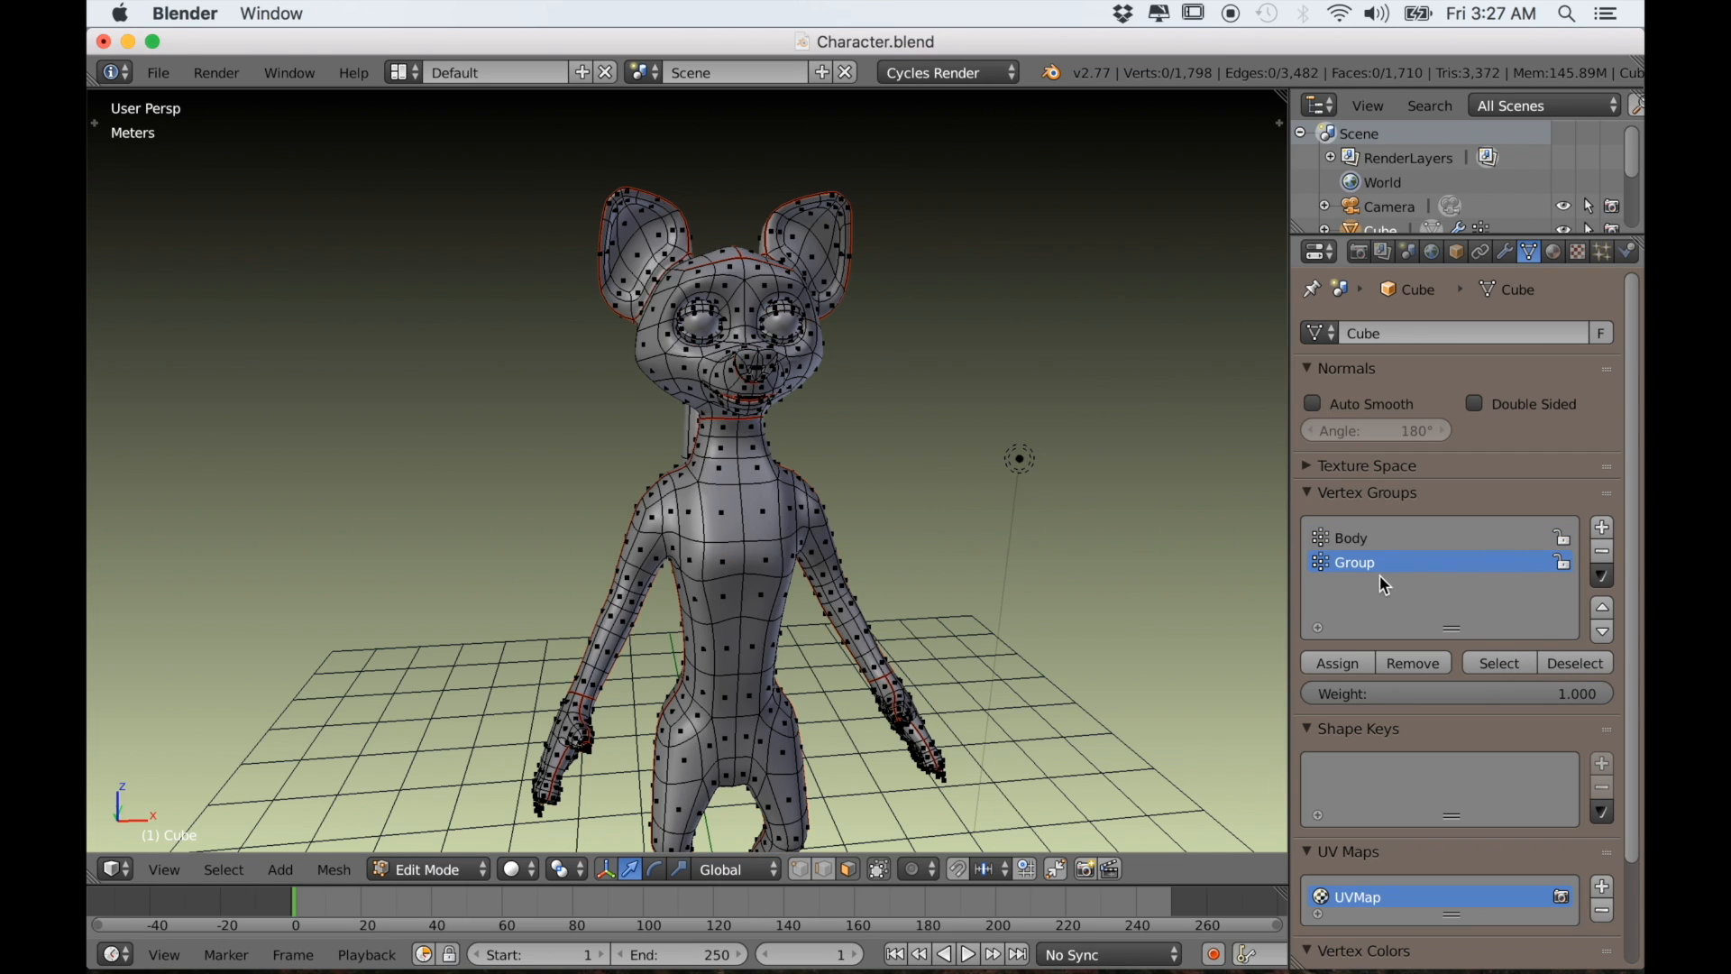
double_click(1361, 565)
text(Ears)
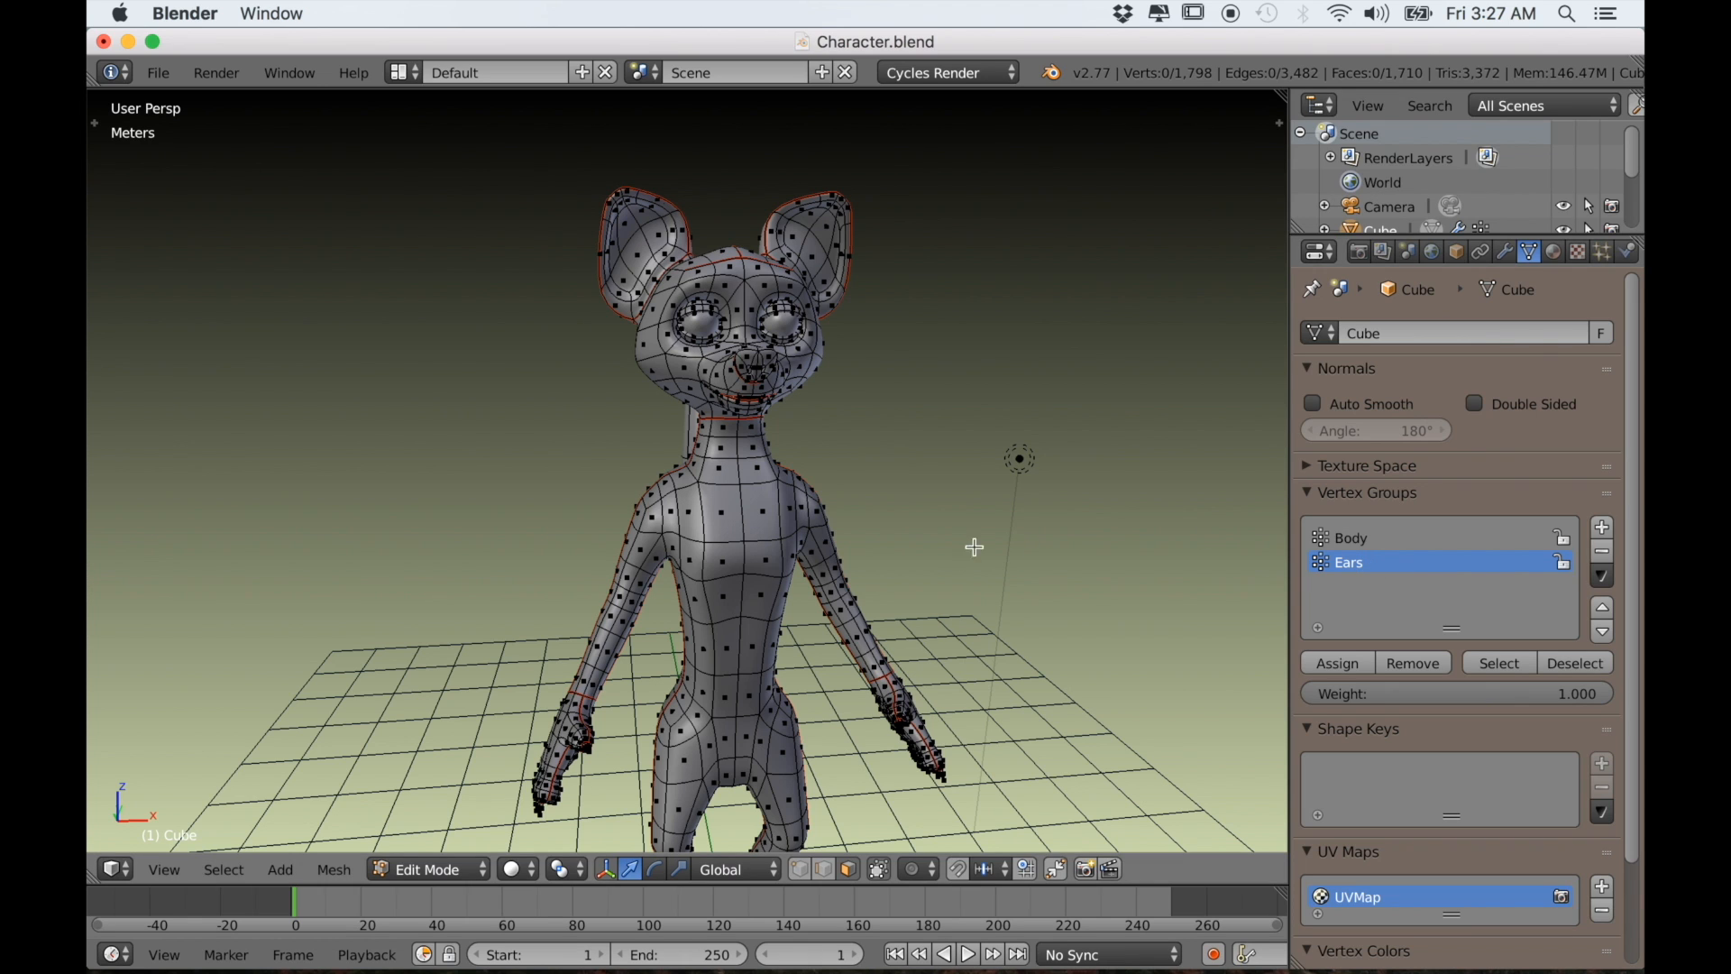
Select the linked faces on the back of both ears
middle_drag(950, 391, 714, 396)
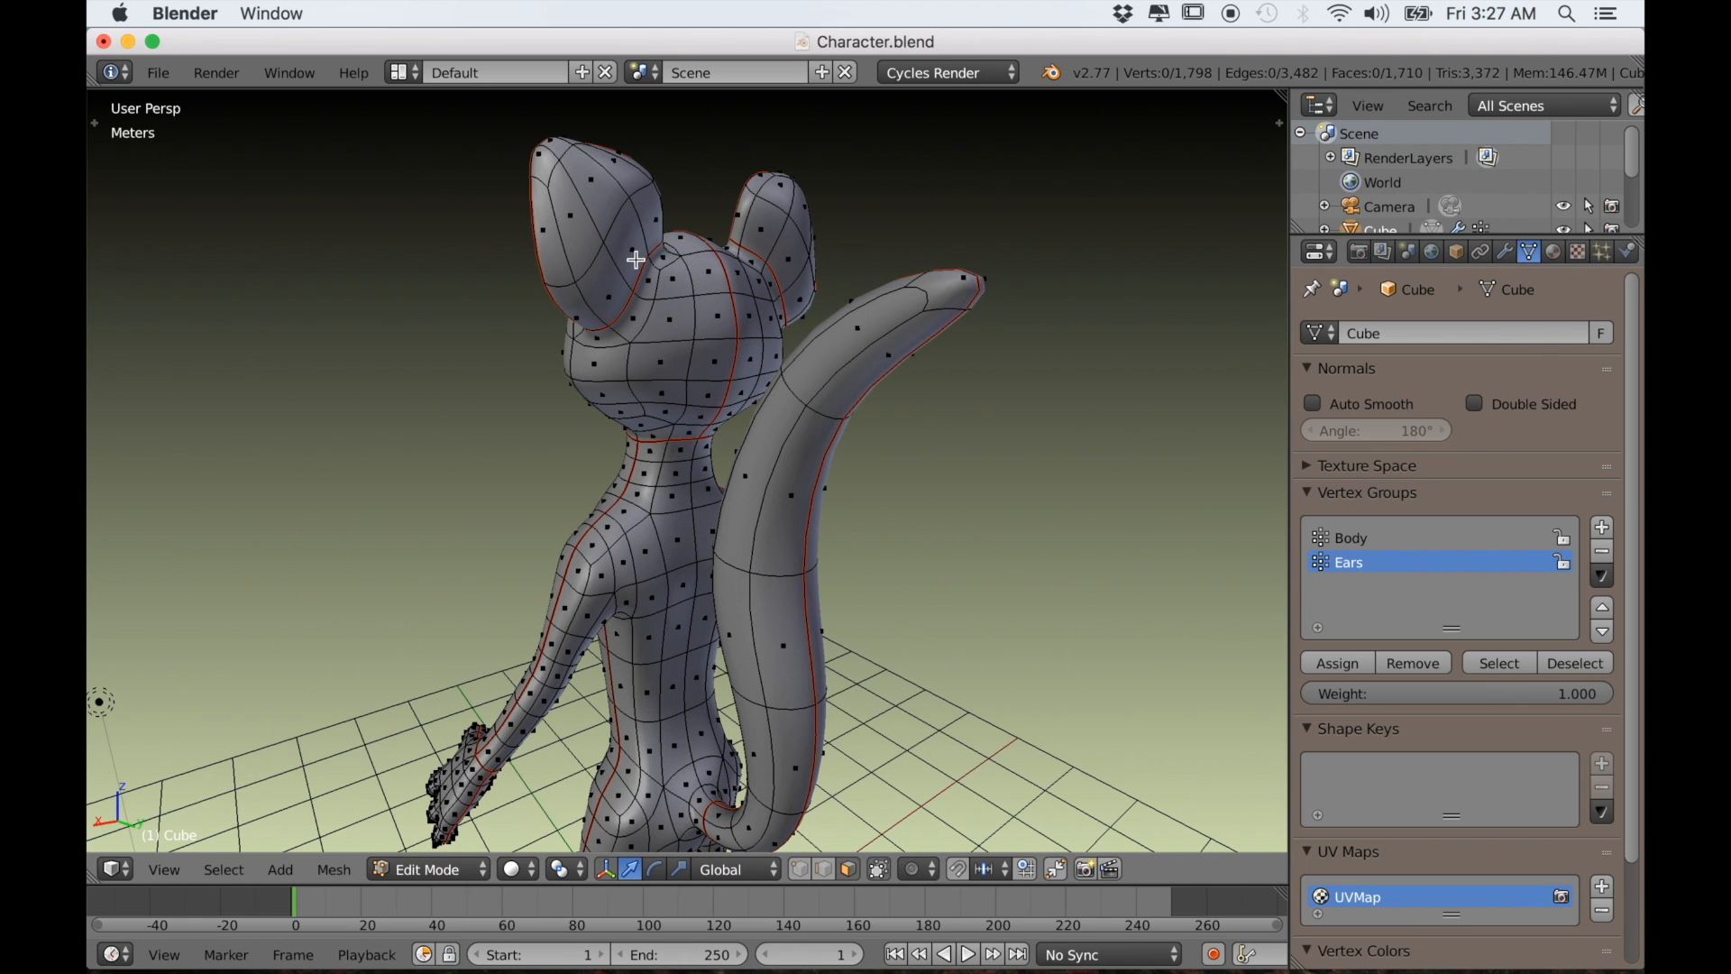
key(l)
key(l)
Add the face loop around the front rim of each ear to the selection
middle_drag(674, 274, 762, 474)
scroll(774, 462, up, 4)
shift+middle_drag(850, 403, 738, 423)
scroll(716, 442, up, 3)
scroll(703, 429, down, 2)
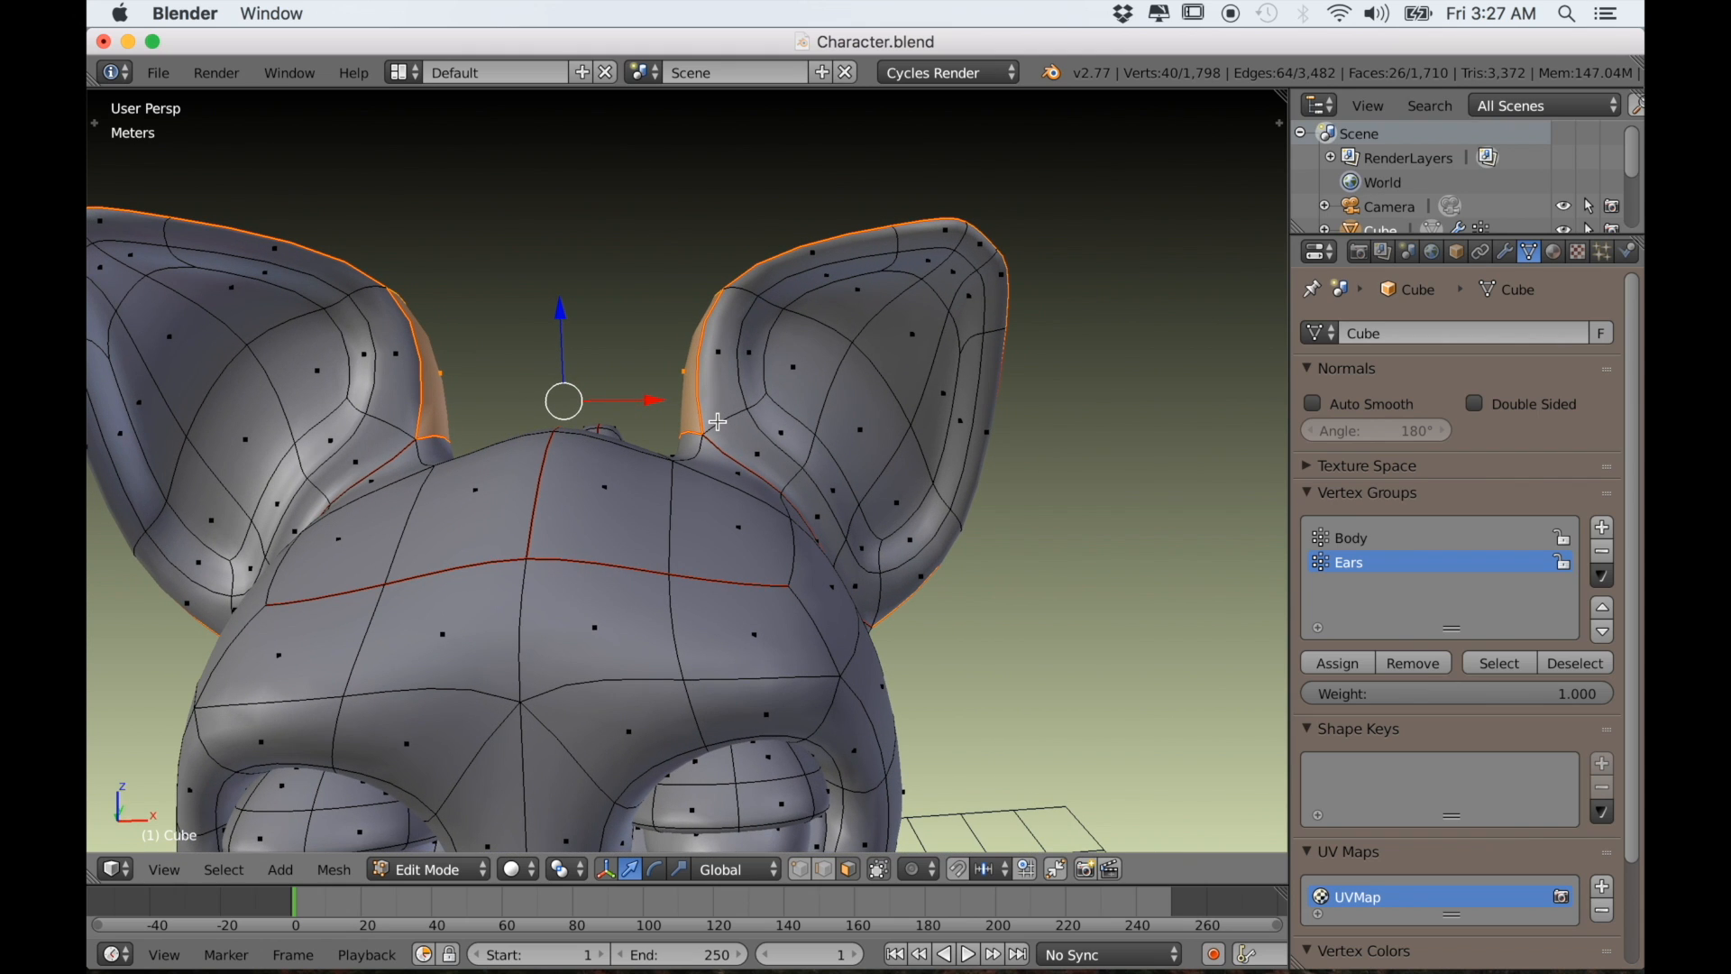
alt+shift+right_click(716, 421)
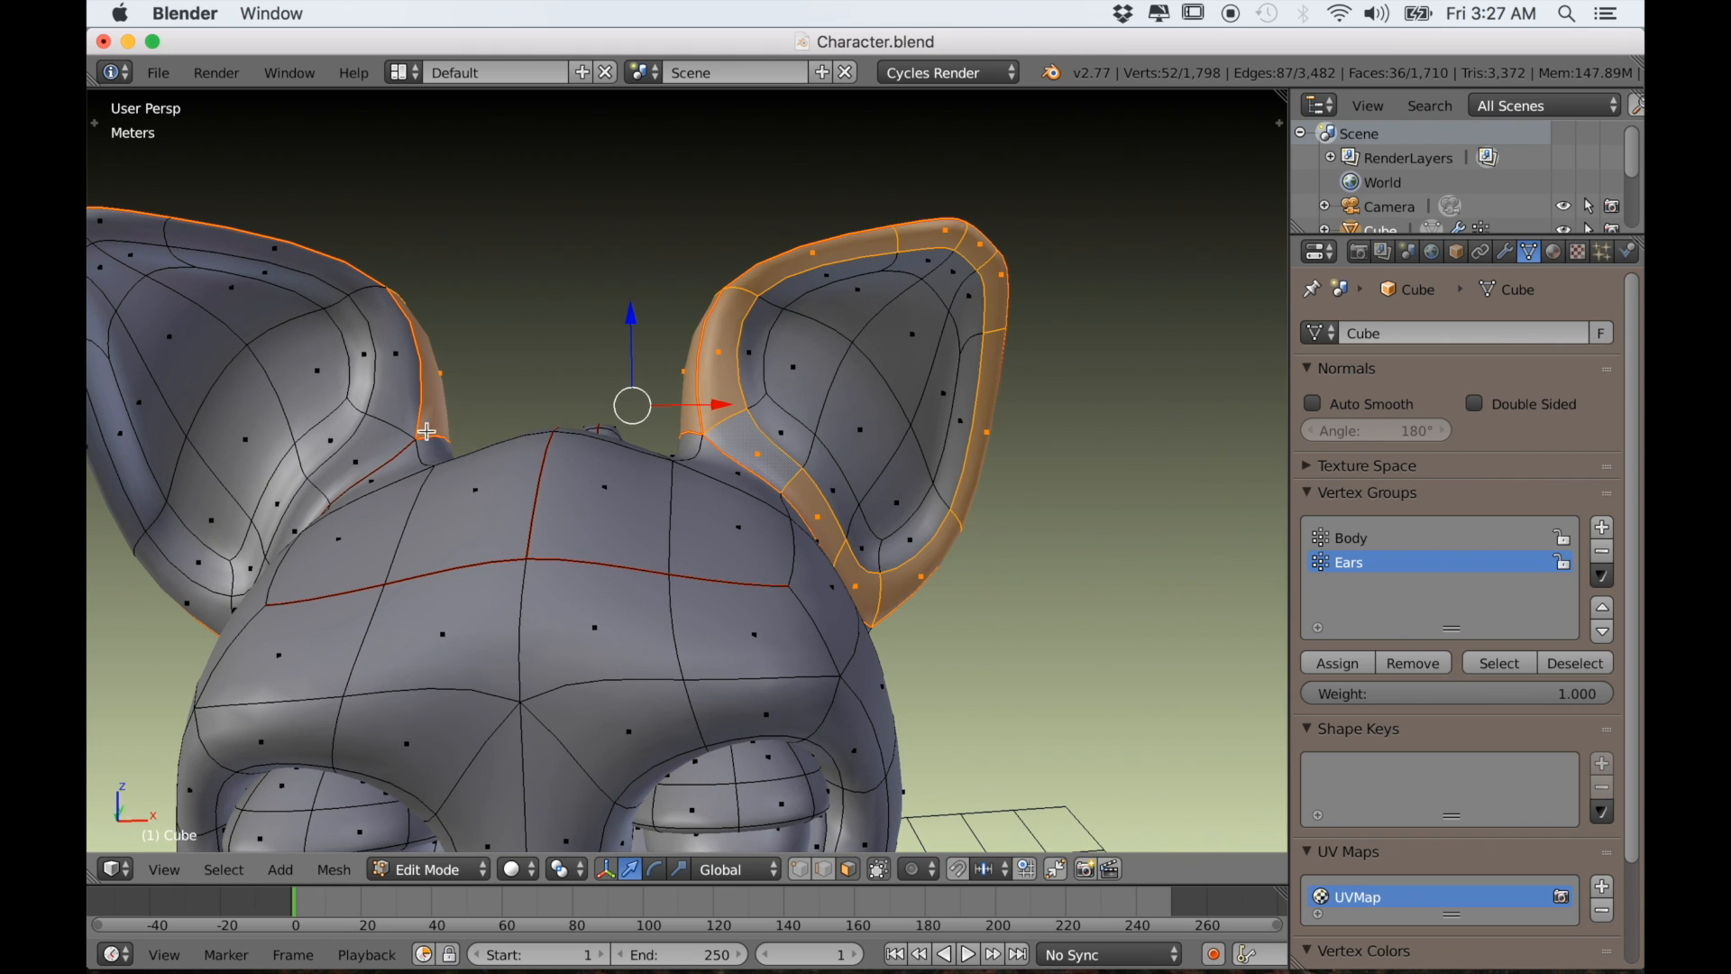
alt+shift+right_click(398, 422)
scroll(398, 421, down, 4)
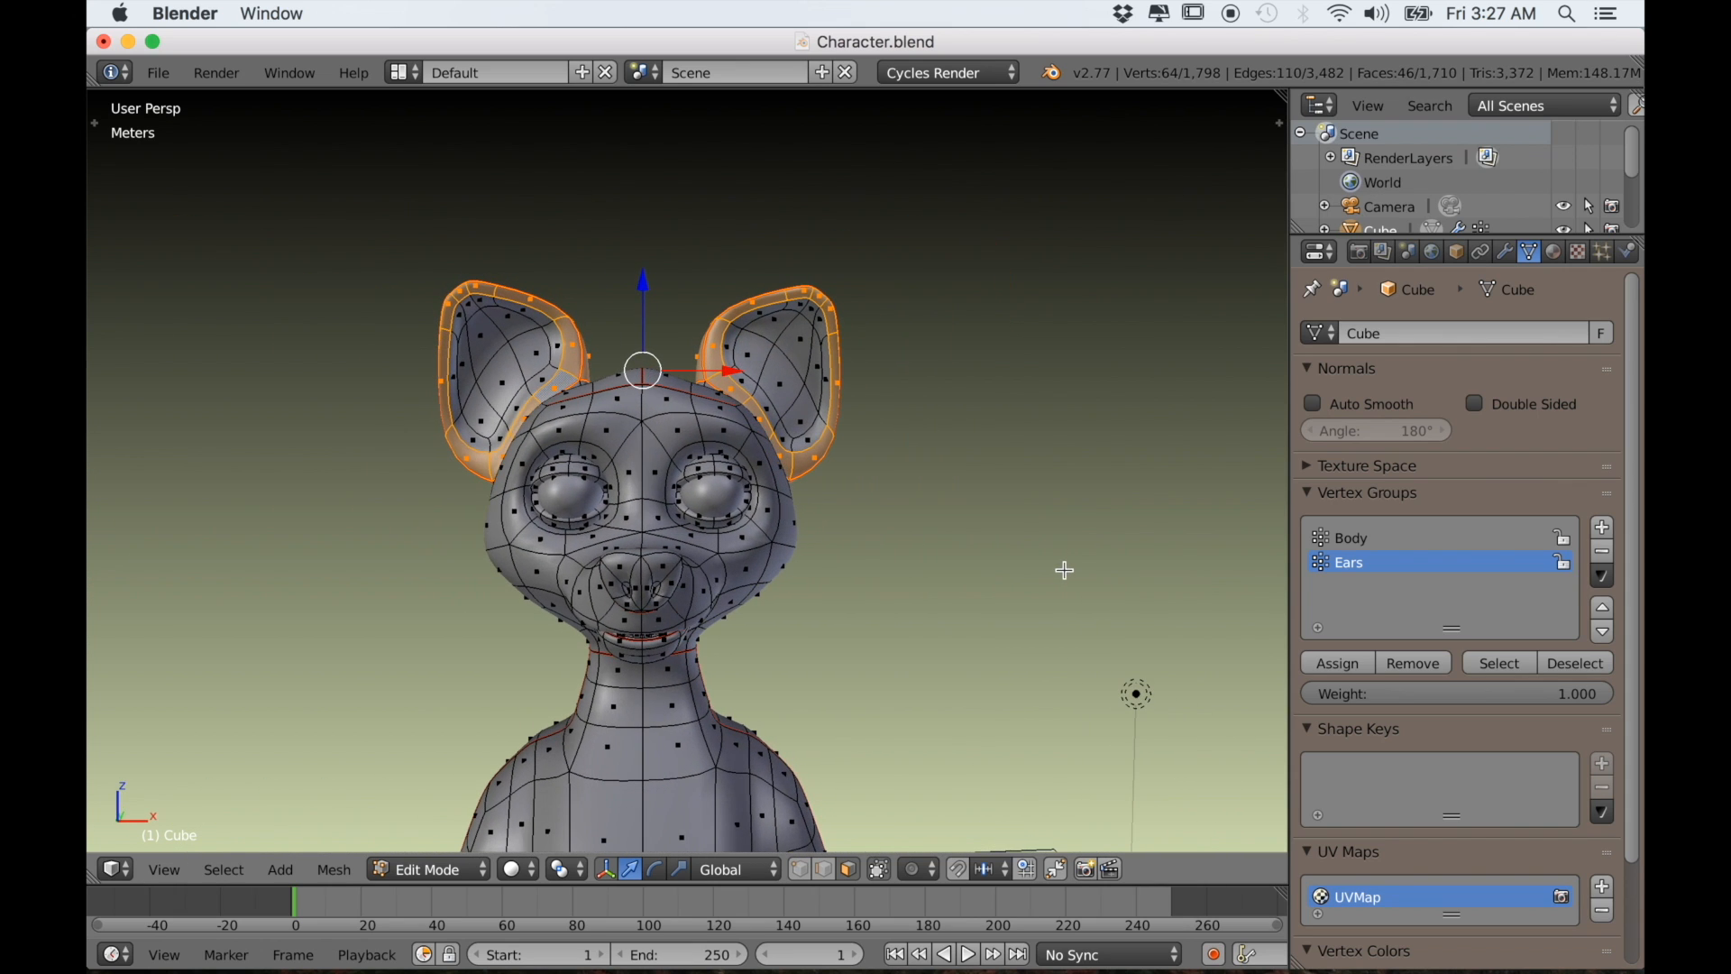
Assign the selected ear faces to the Ears group and test it by deselecting and reselecting its vertices
click(1356, 672)
click(1557, 666)
click(1480, 669)
mouse_move(1037, 631)
middle_down()
mouse_move(793, 607)
mouse_move(1012, 621)
middle_up()
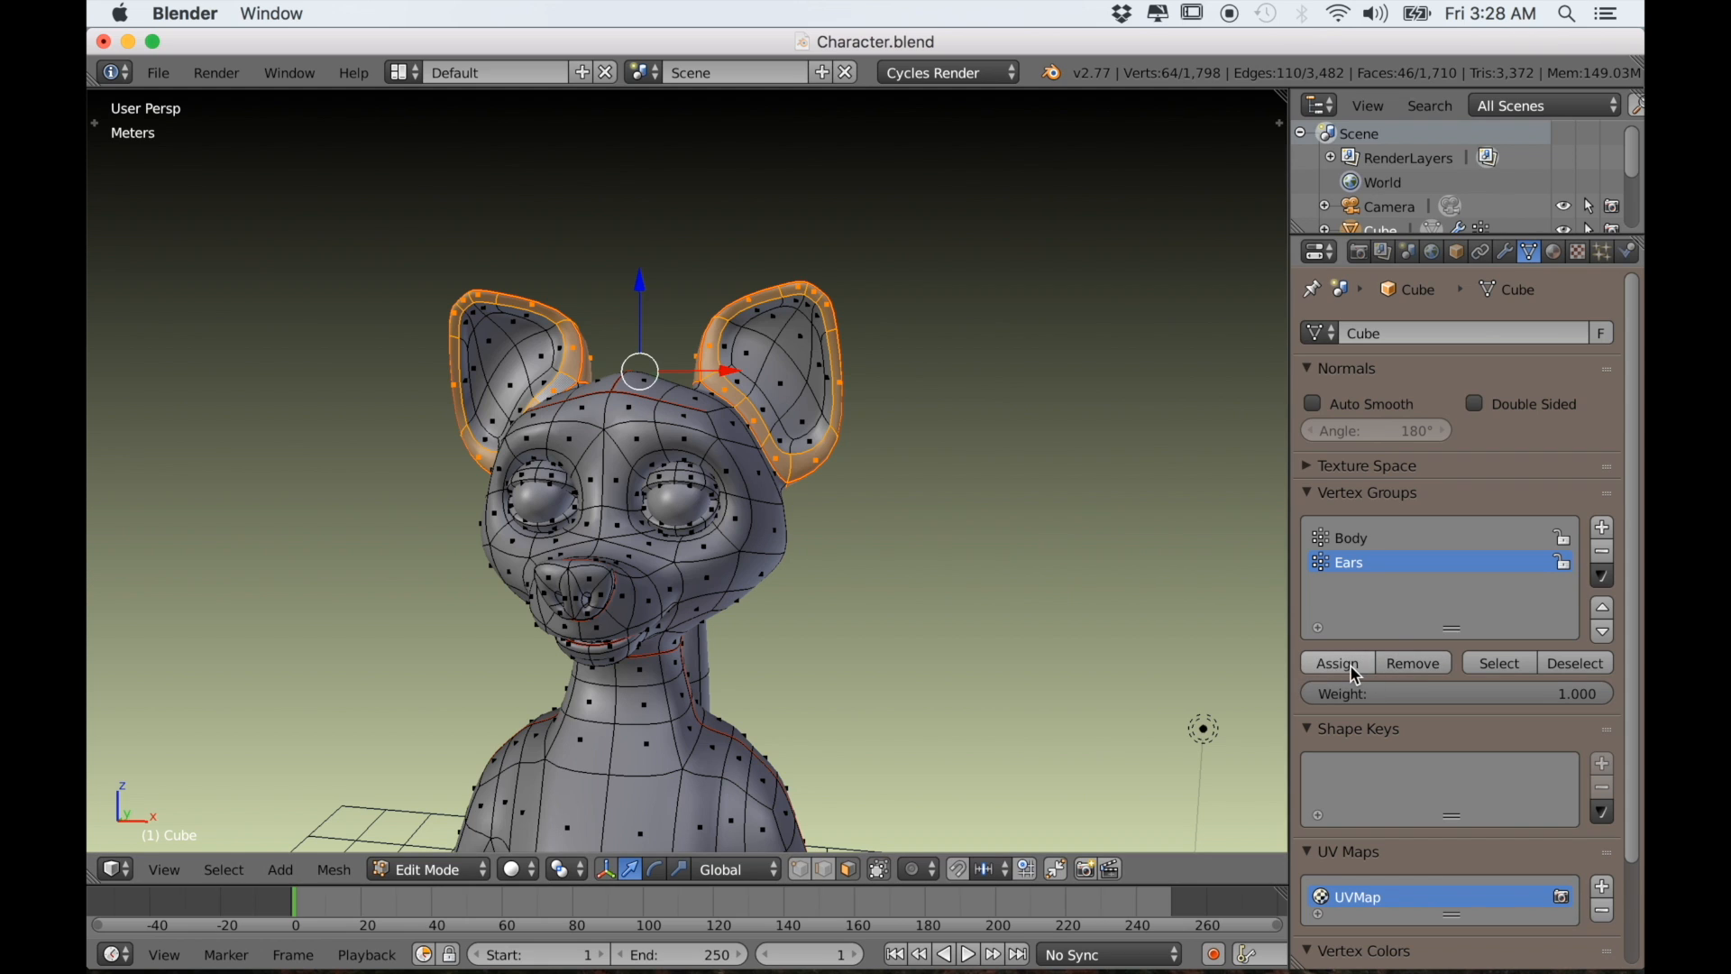
Deselect the Ears vertices and circle-select the strip of faces where the character's left ear meets the head
click(1560, 675)
scroll(597, 530, up, 3)
middle_drag(597, 531, 730, 397)
middle_drag(837, 416, 796, 493)
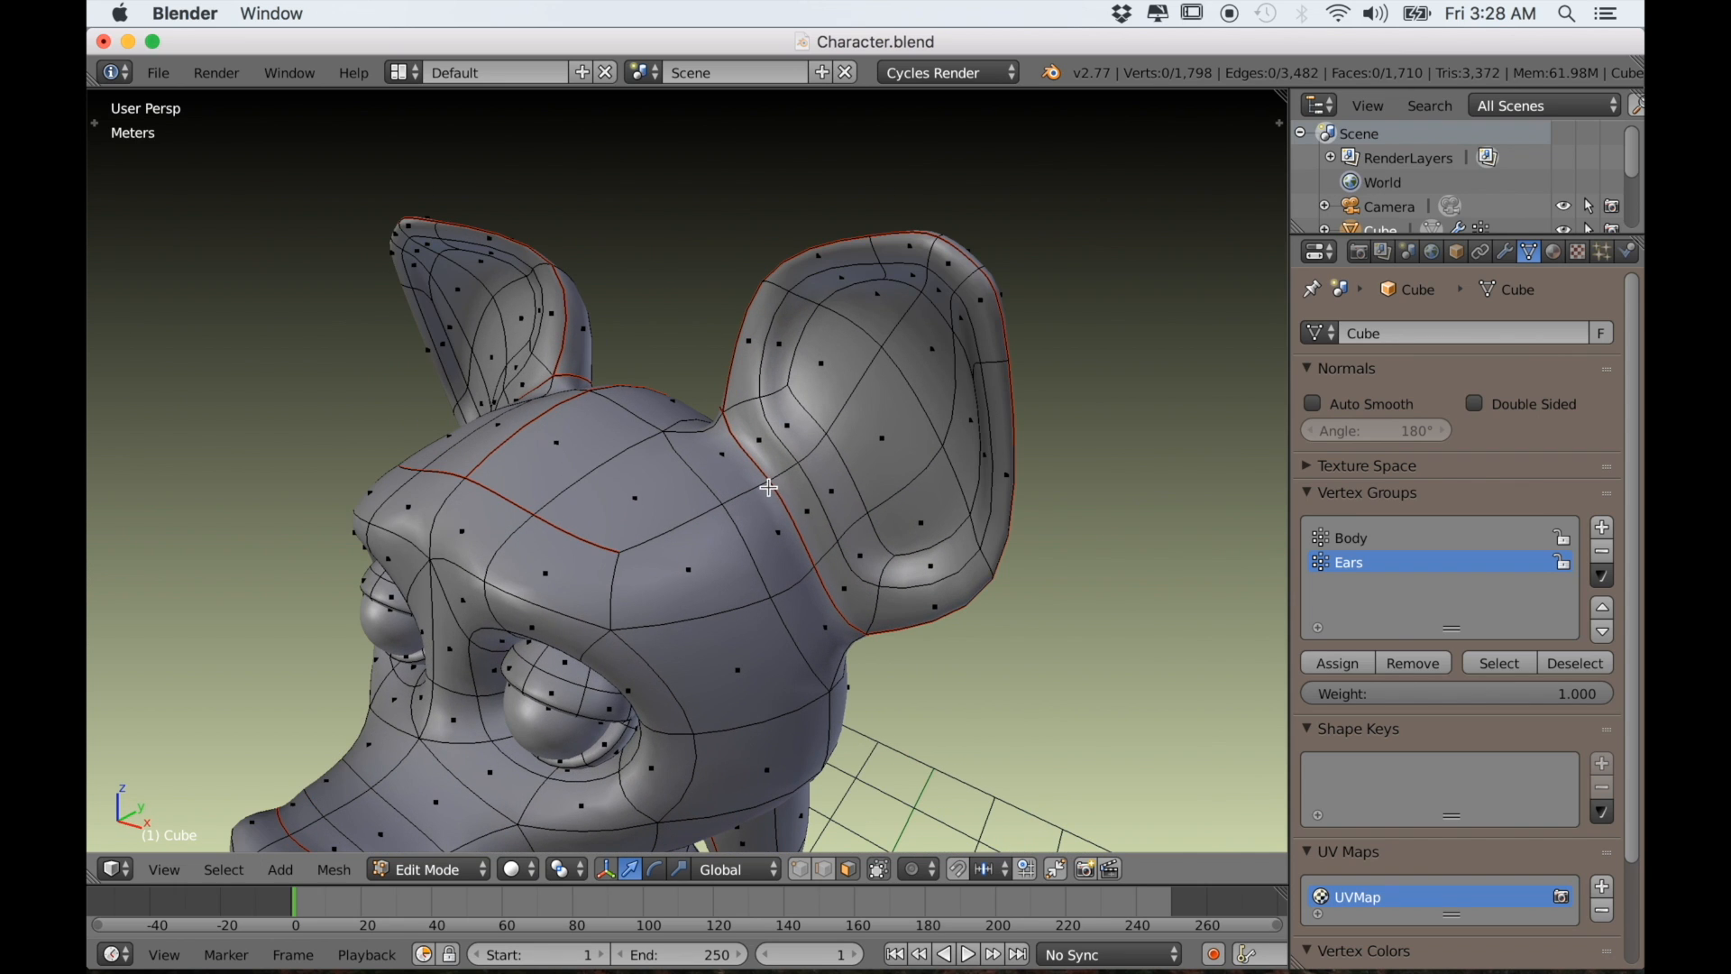
key(c)
click(768, 487)
key(Escape)
Add the matching strip of faces at the base of the character's right ear to the selection
scroll(931, 587, down, 3)
middle_drag(766, 581, 867, 573)
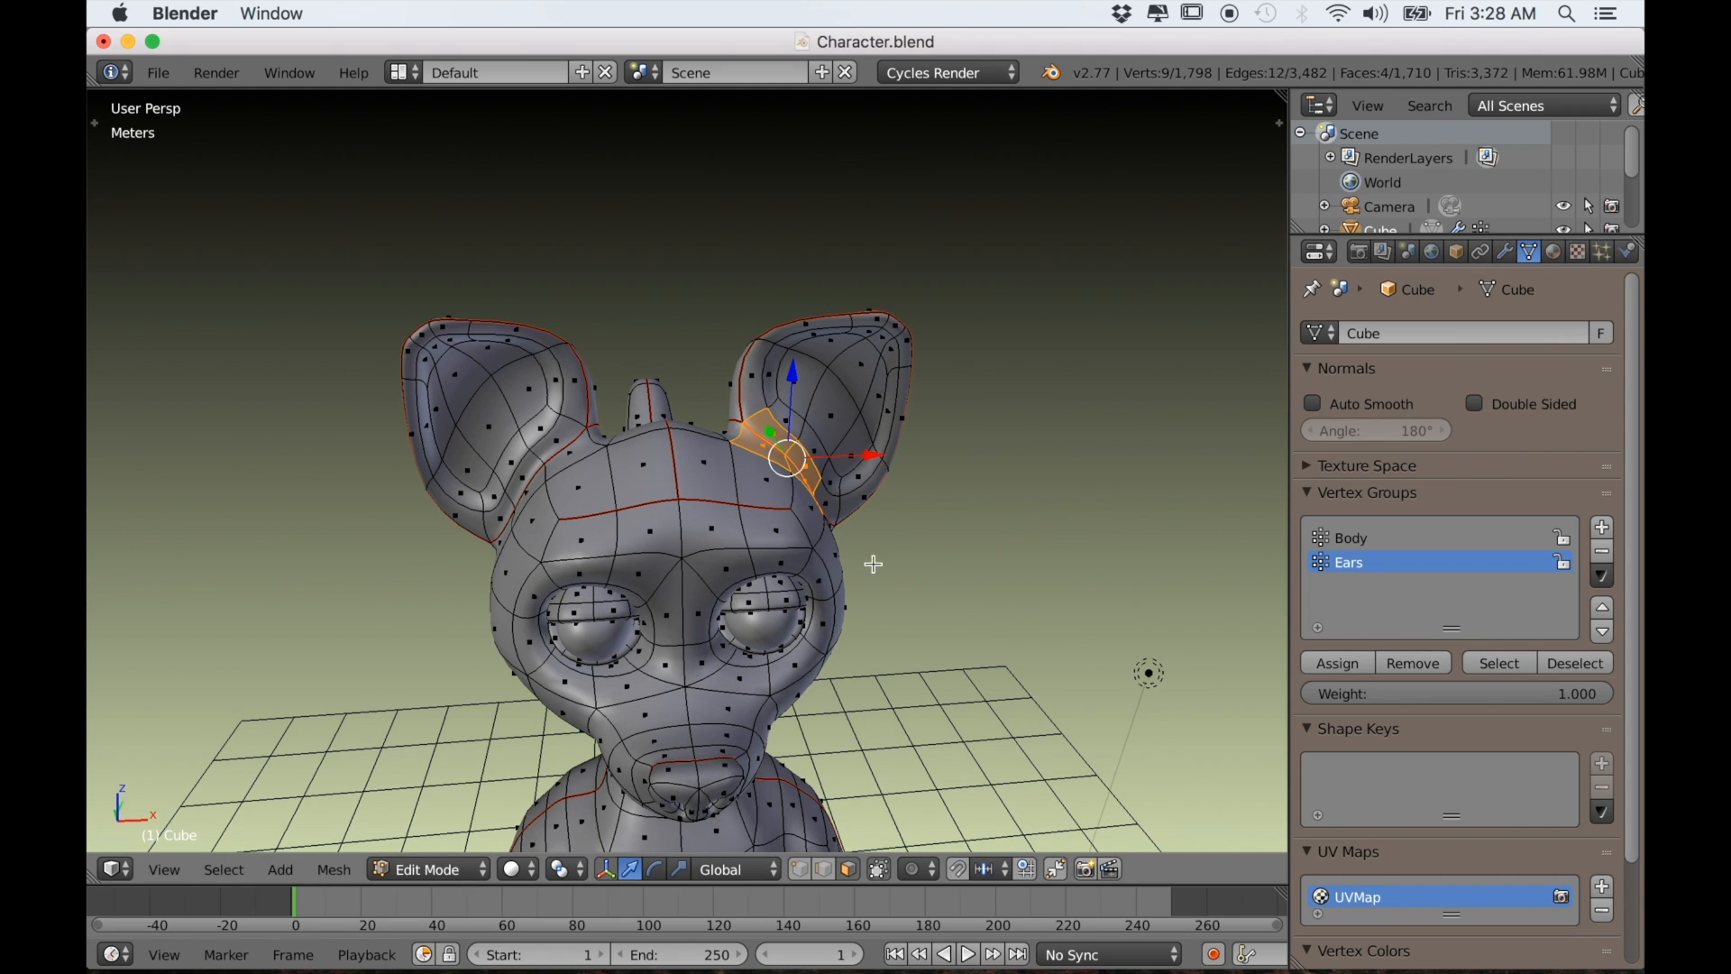
middle_drag(616, 543, 646, 538)
alt+shift+right_click(568, 493)
middle_drag(974, 495, 934, 506)
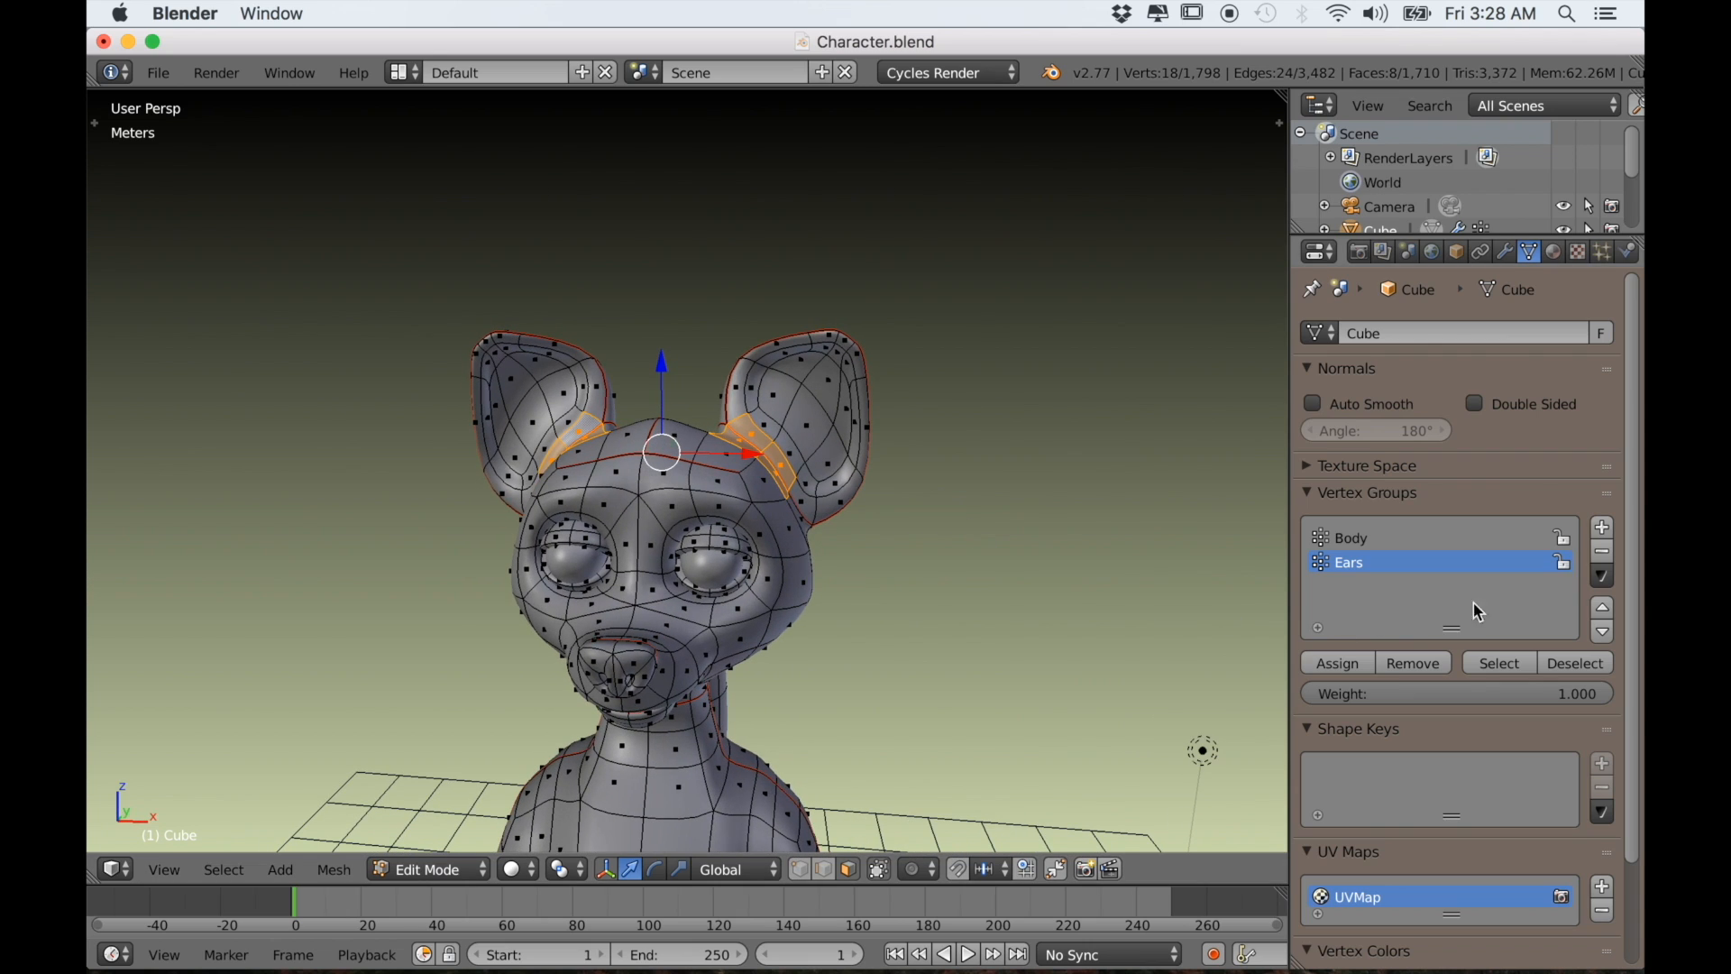
Add a vertex group named Ears_Inner, assign the selected ear-base strips to it, and test its selection
click(1601, 527)
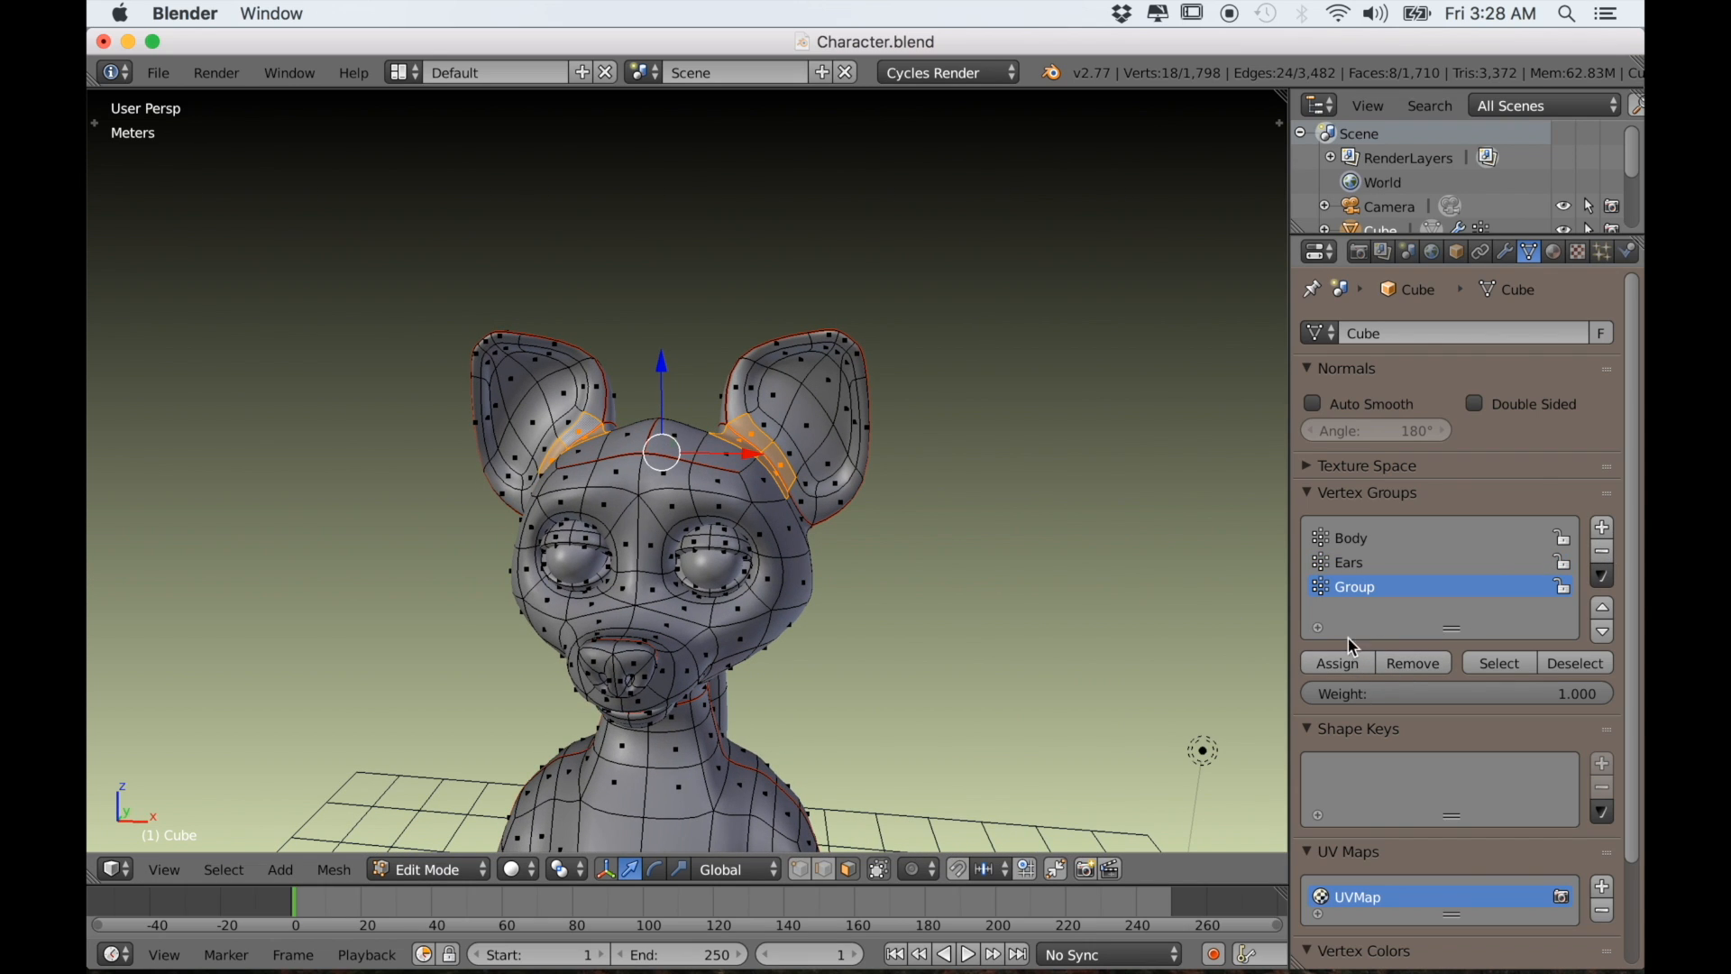
double_click(1353, 588)
text(Ears_Inner)
click(1576, 668)
click(1500, 665)
middle_drag(900, 553, 946, 557)
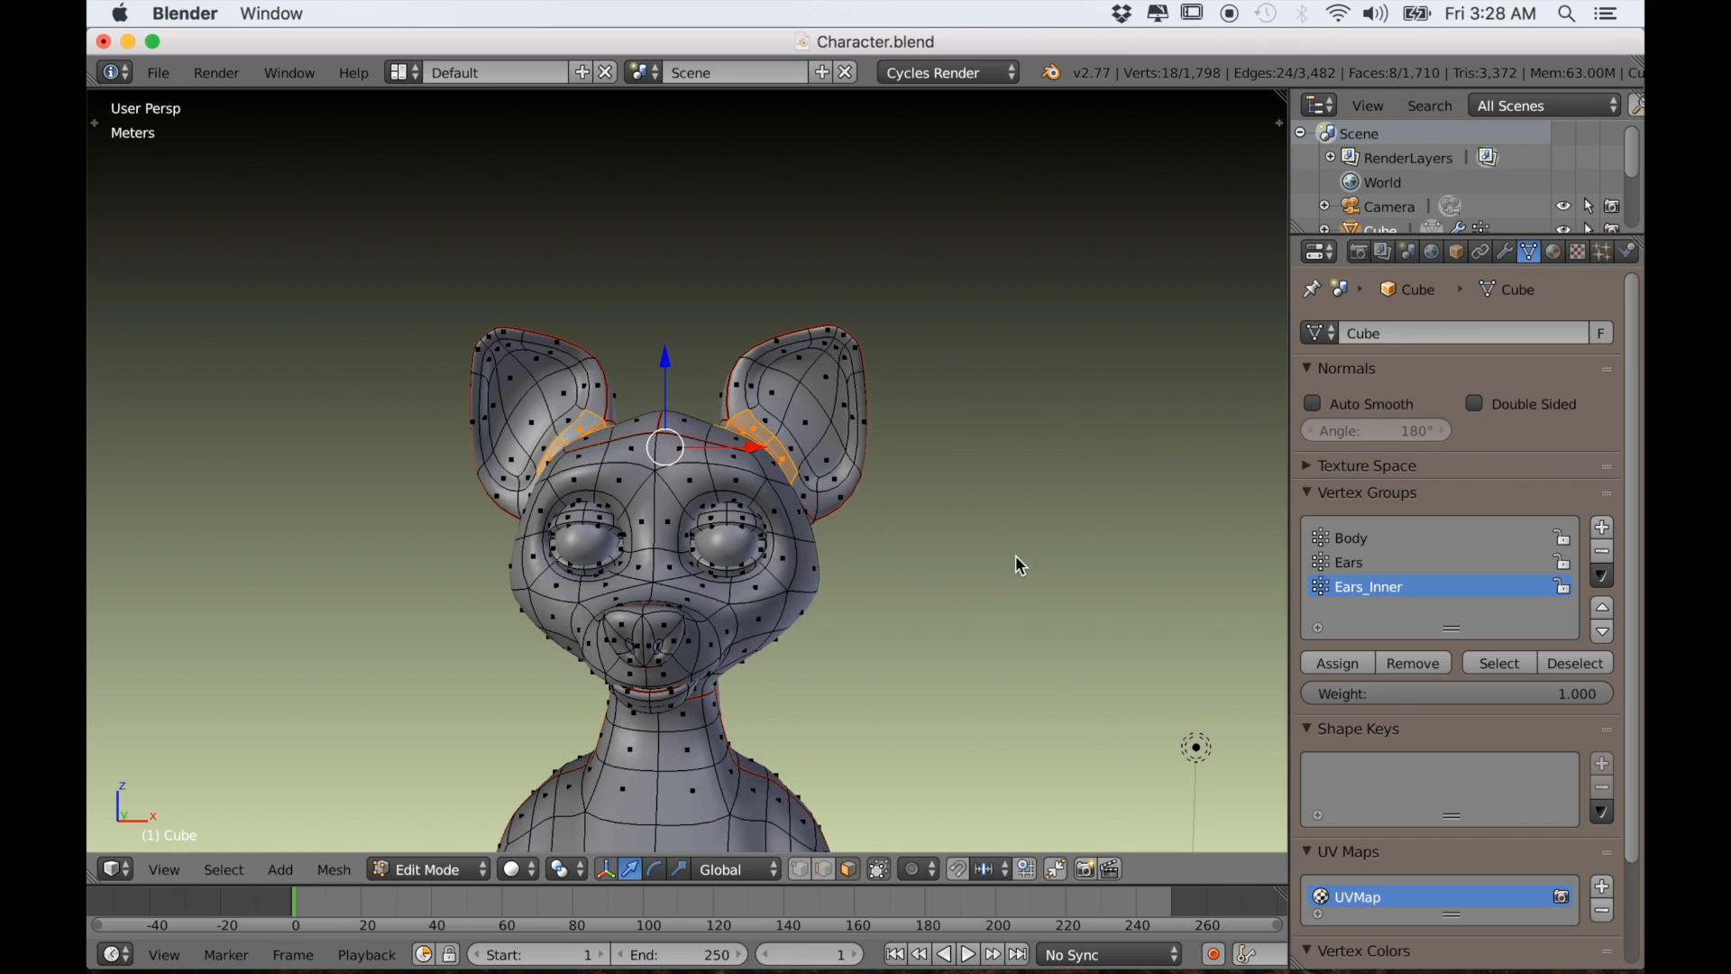
Clear the selection and select the linked faces of the upper and lower eyelids on both eyes
key(a)
scroll(881, 593, up, 5)
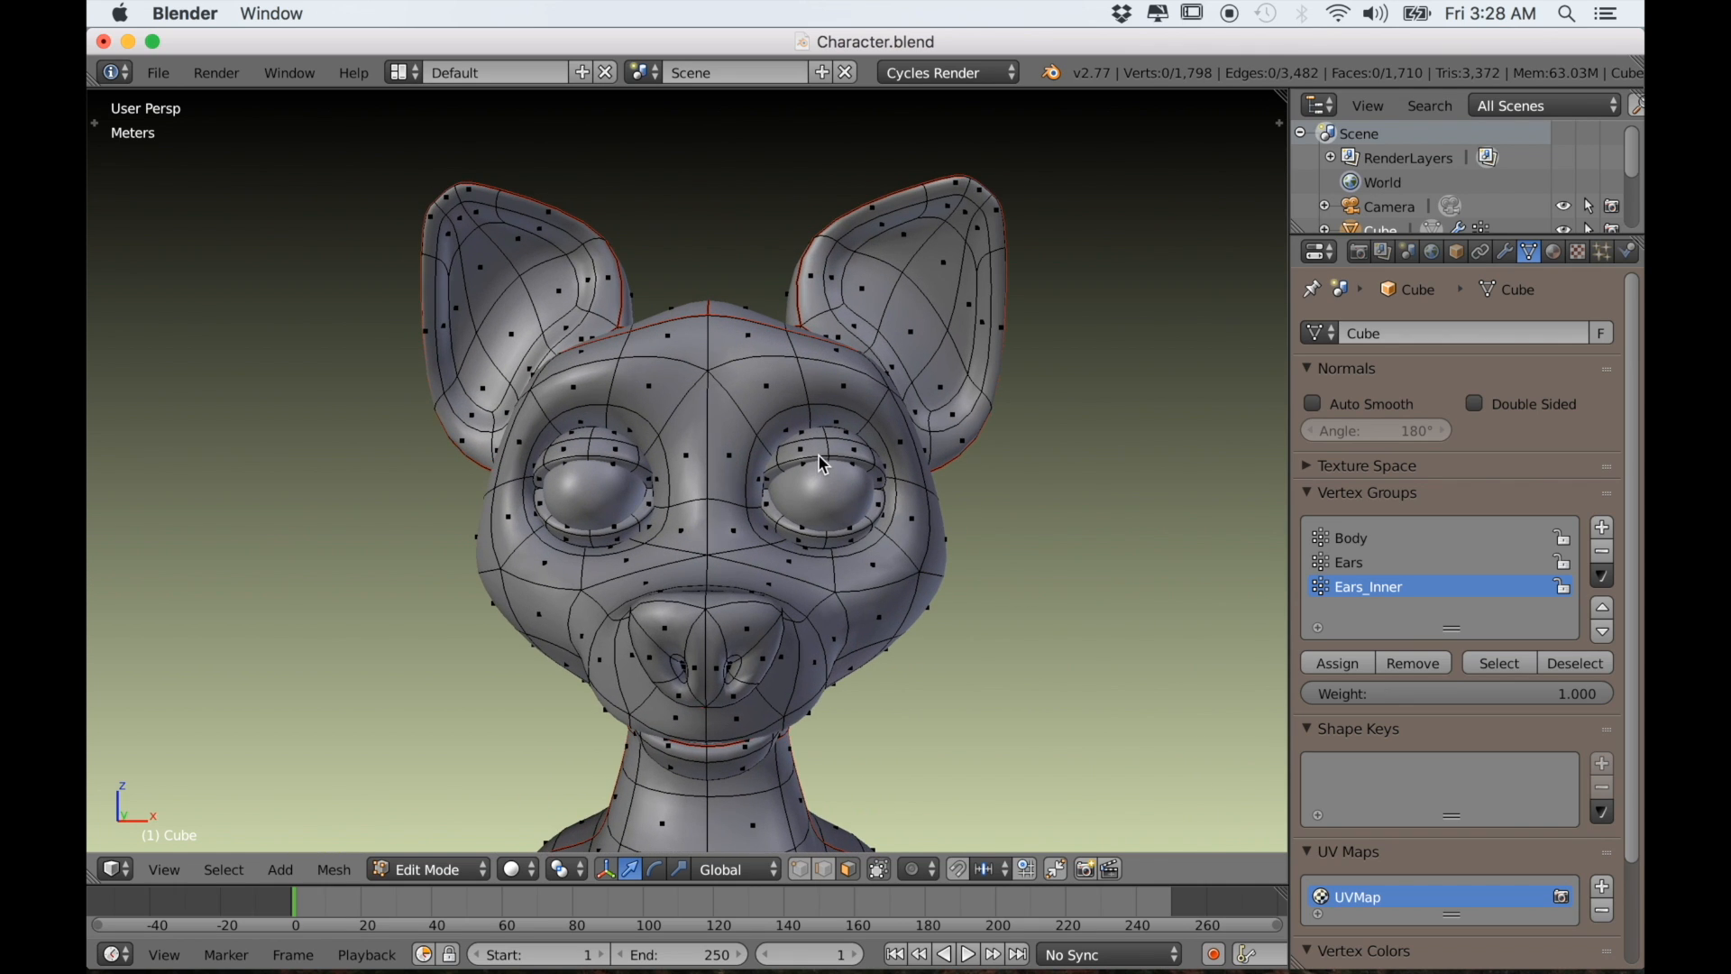
key(l)
key(l)
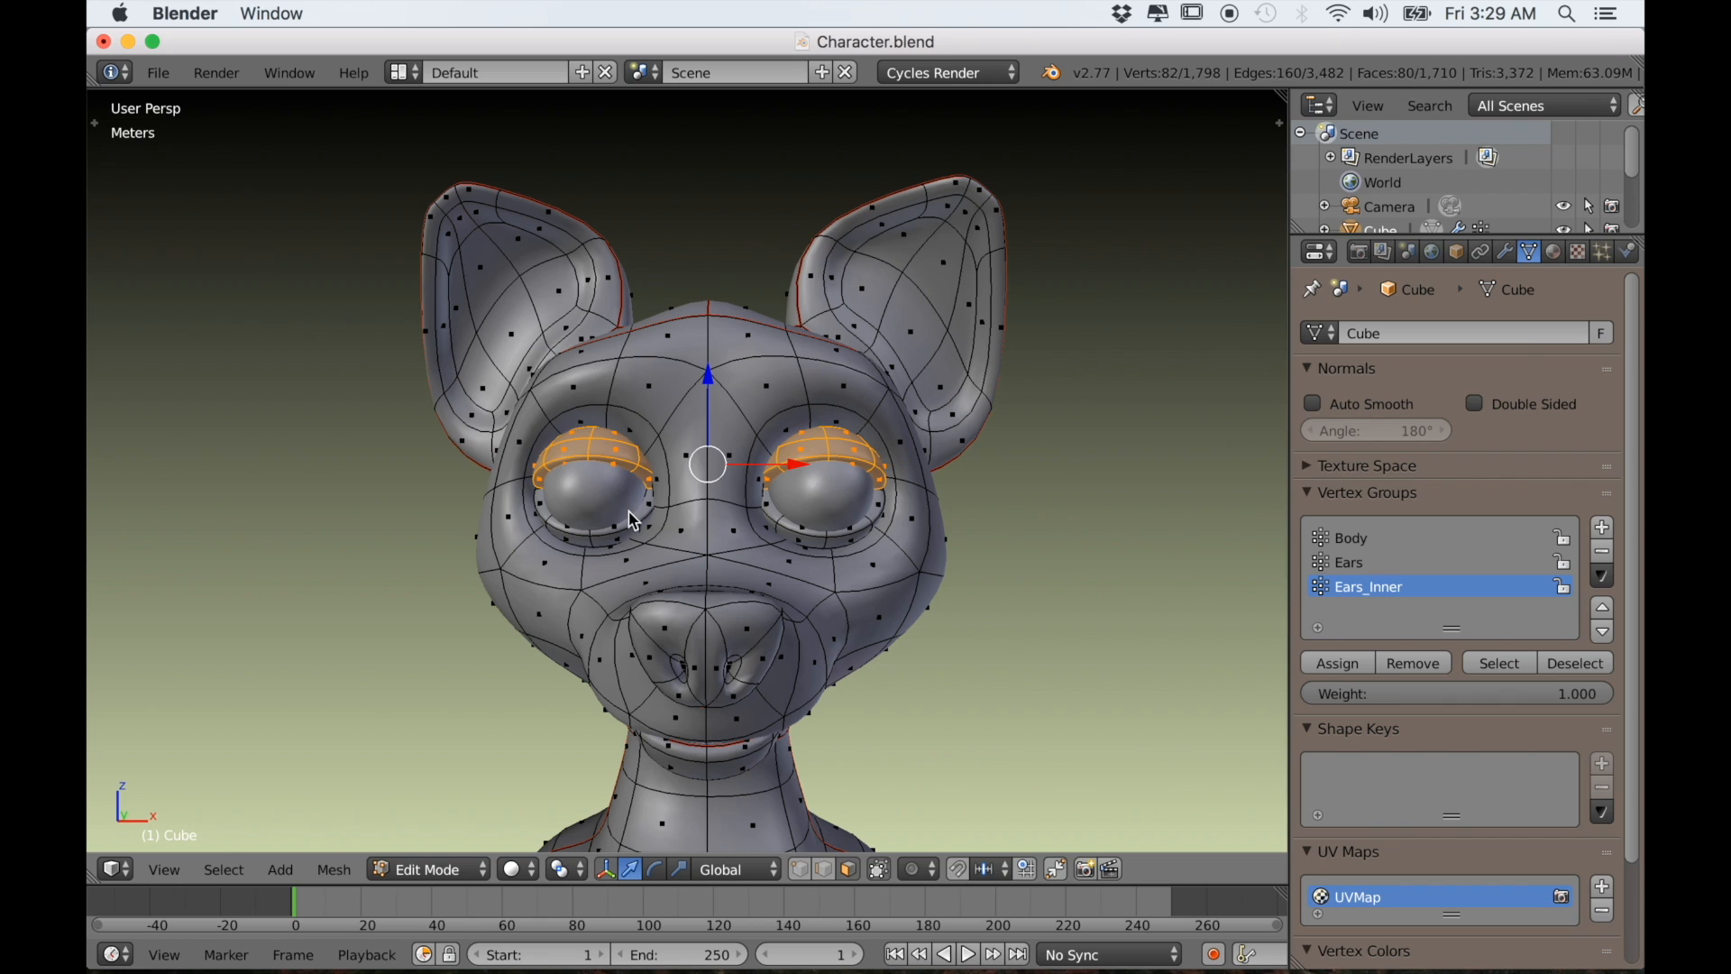
key(l)
key(l)
scroll(806, 541, up, 5)
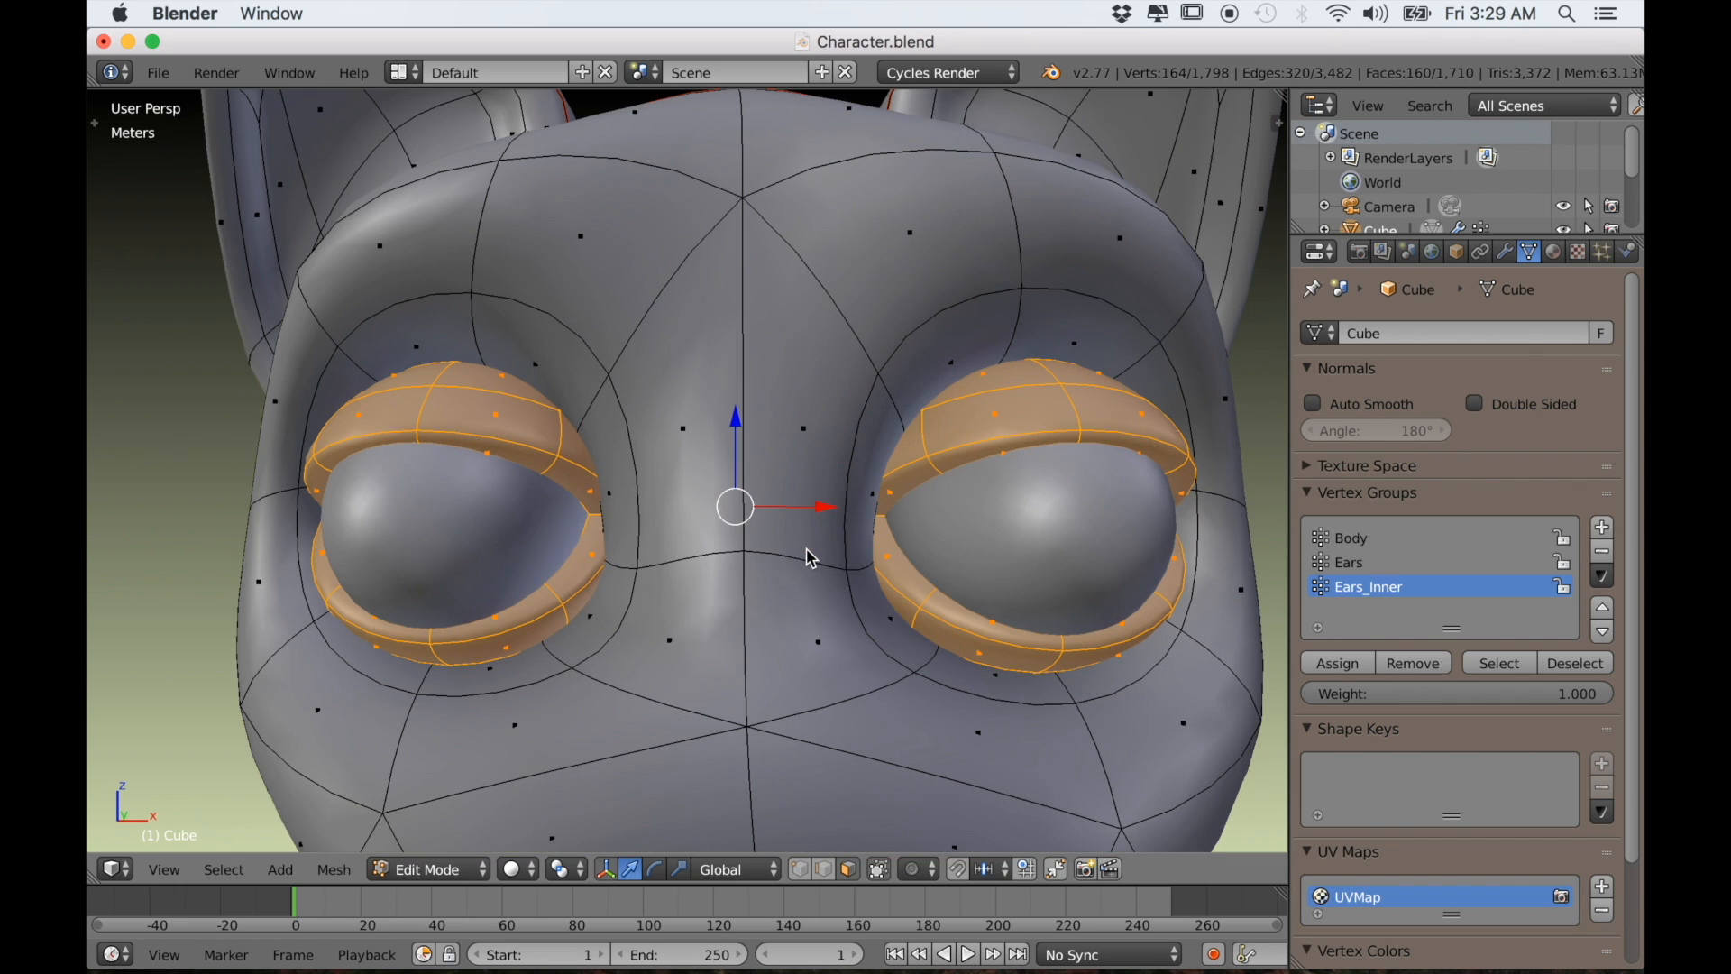
Deselect the edge face loops of all four eyelids bordering the eyeballs
alt+shift+click(929, 602)
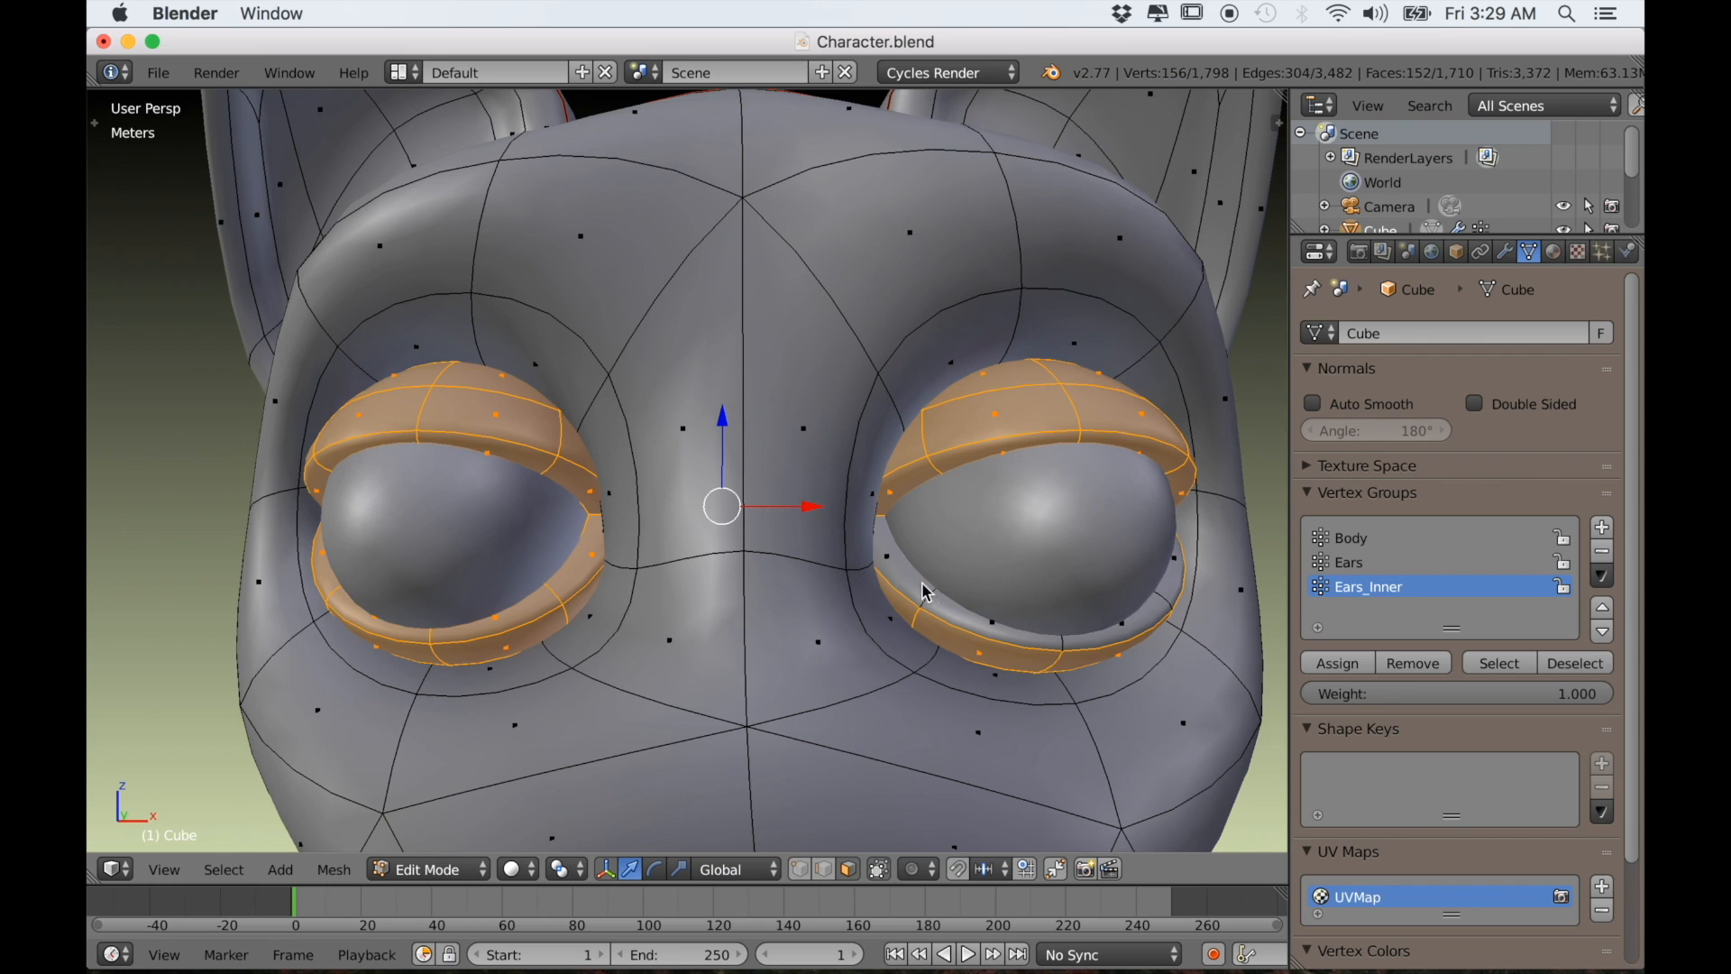
alt+shift+click(940, 472)
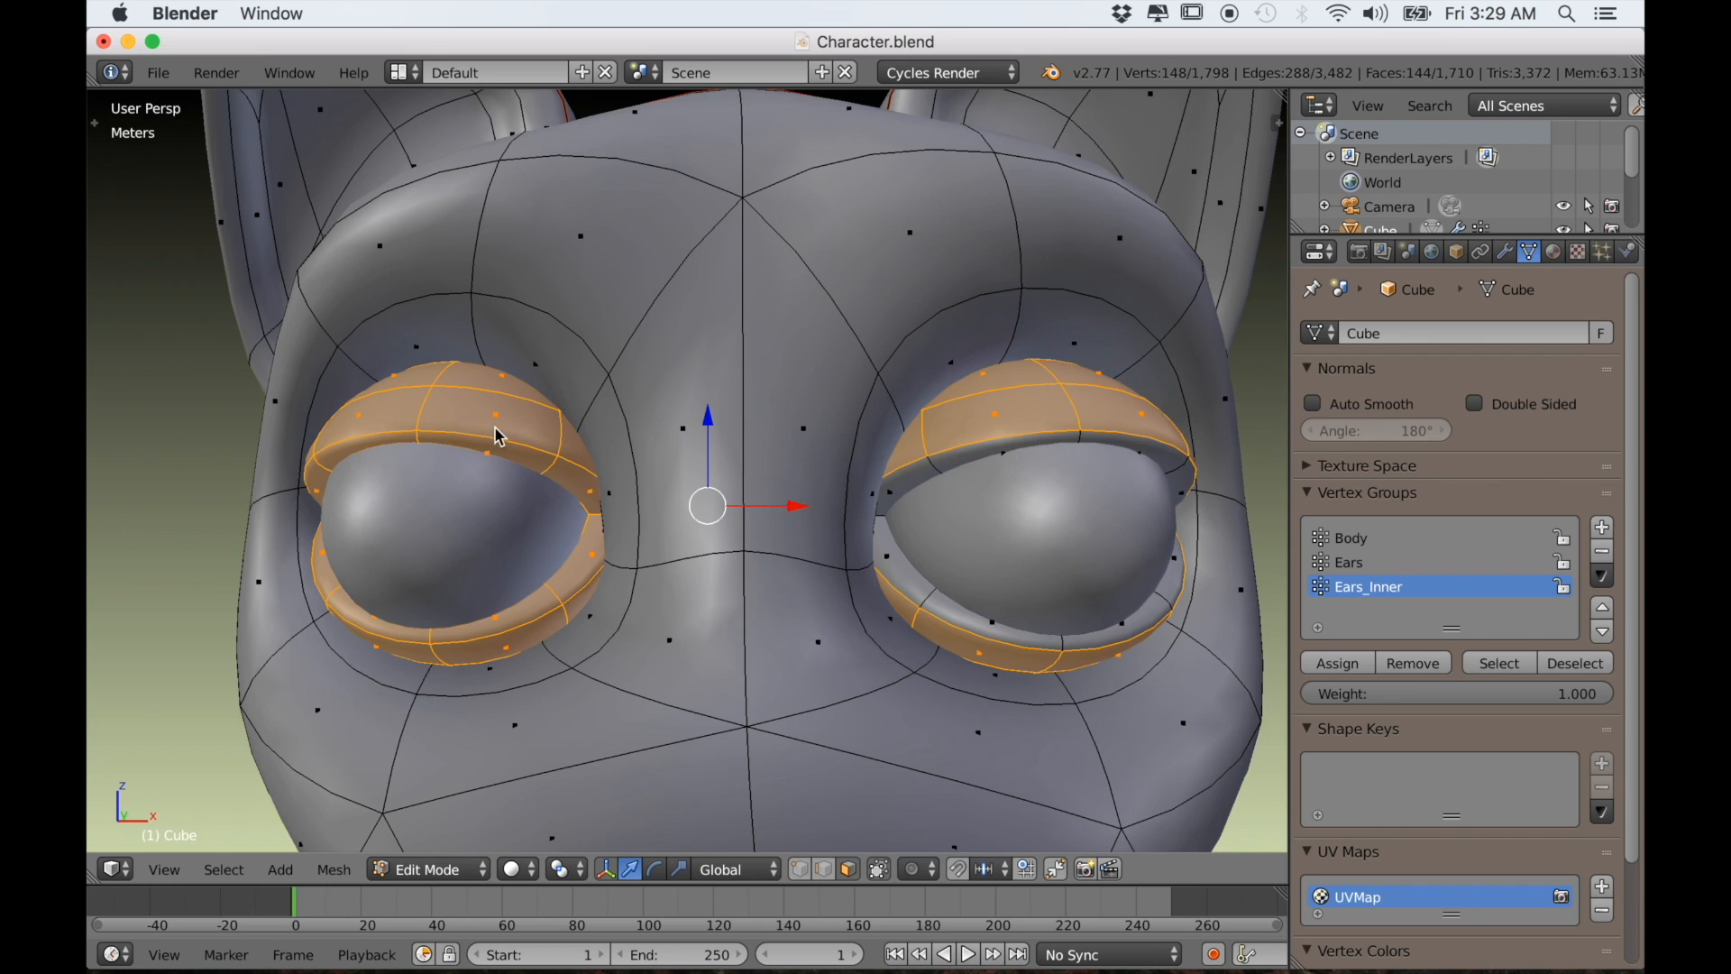
alt+shift+click(553, 482)
alt+shift+click(557, 588)
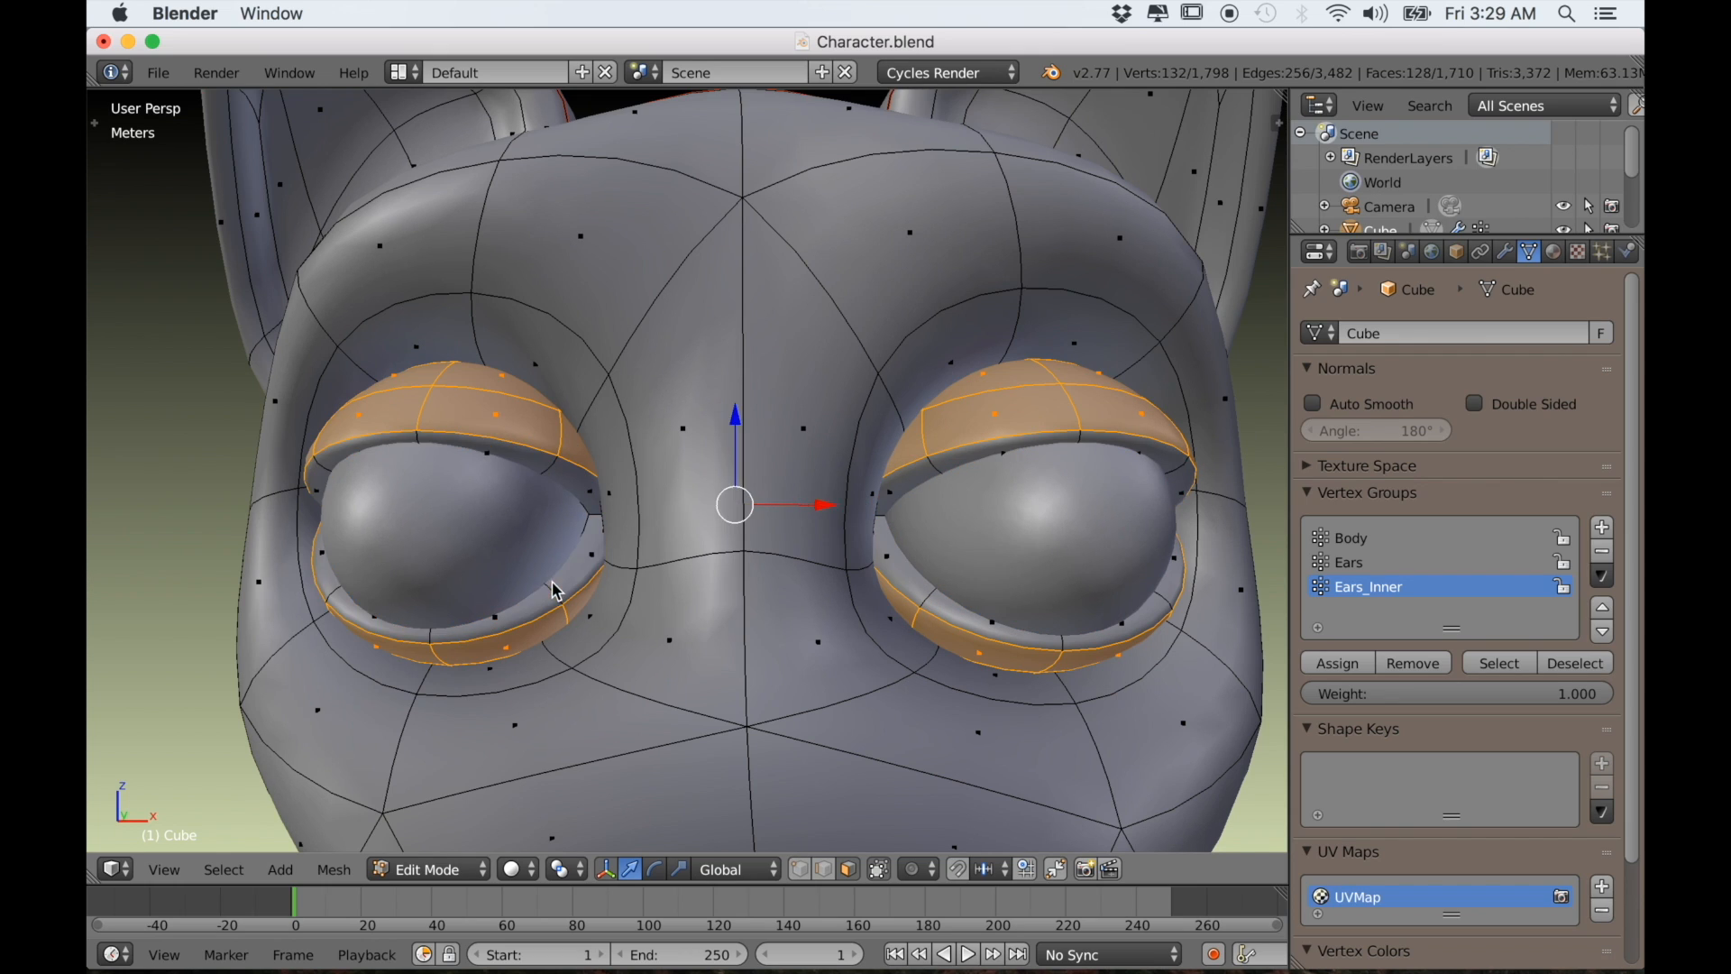
Add a vertex group named Eyelids, assign the selected eyelid faces to it, and test its selection
scroll(792, 586, down, 5)
middle_drag(793, 586, 823, 607)
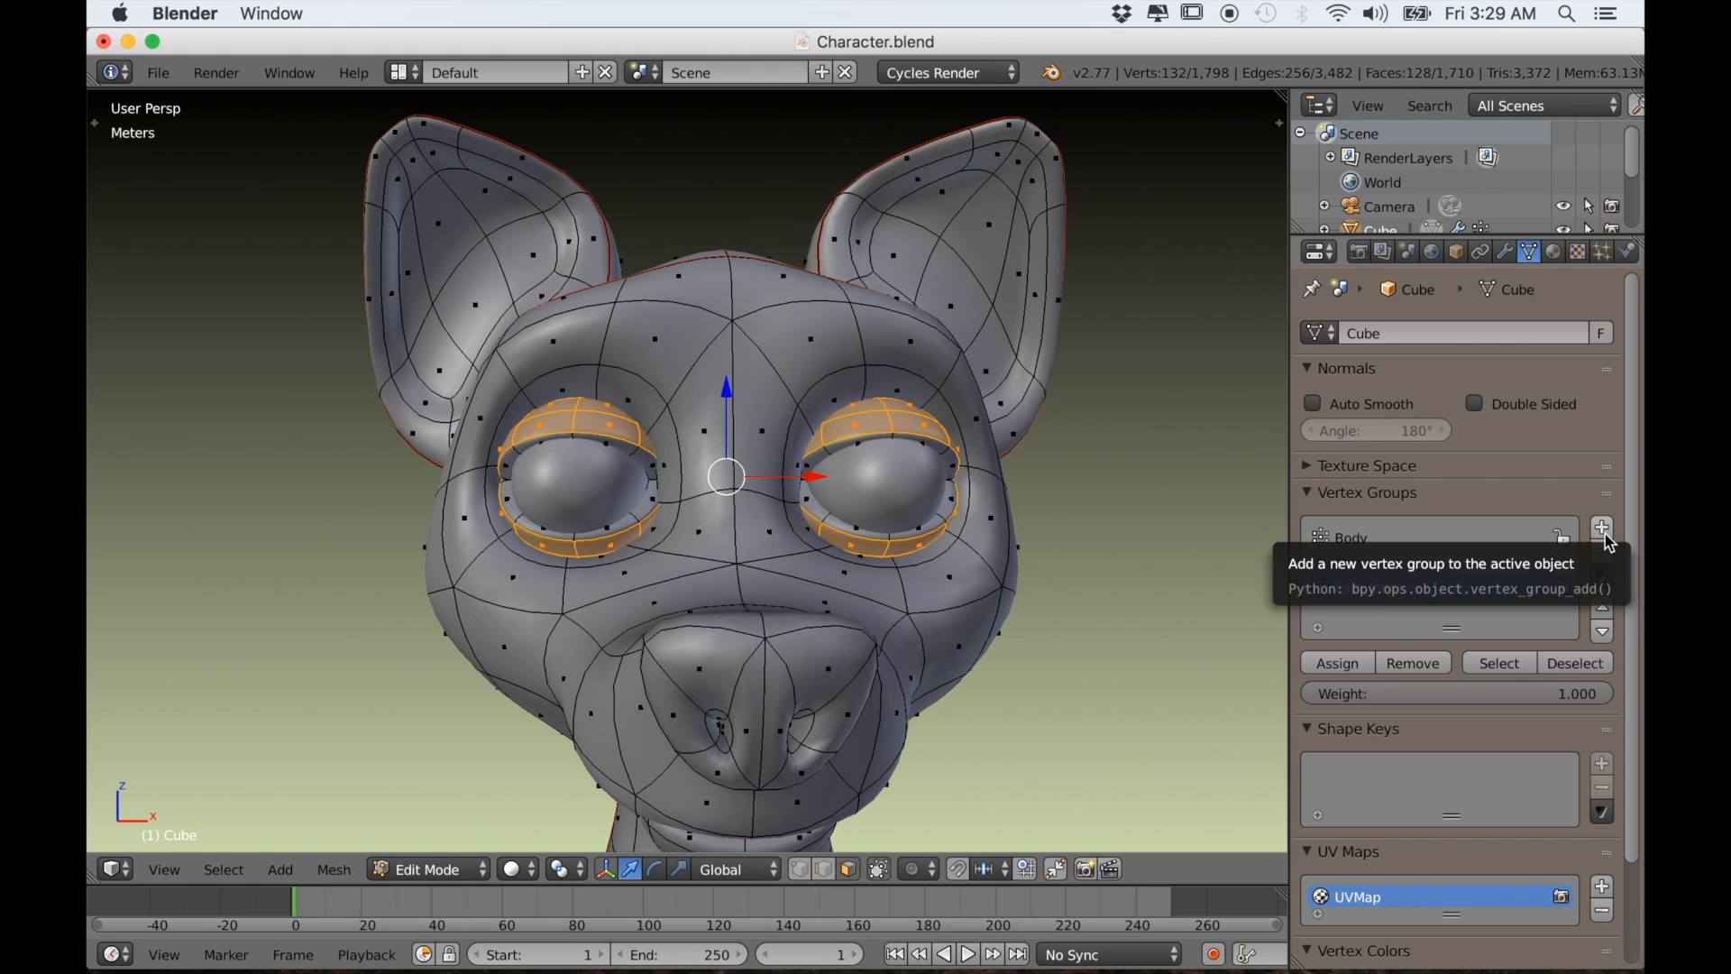
click(1602, 528)
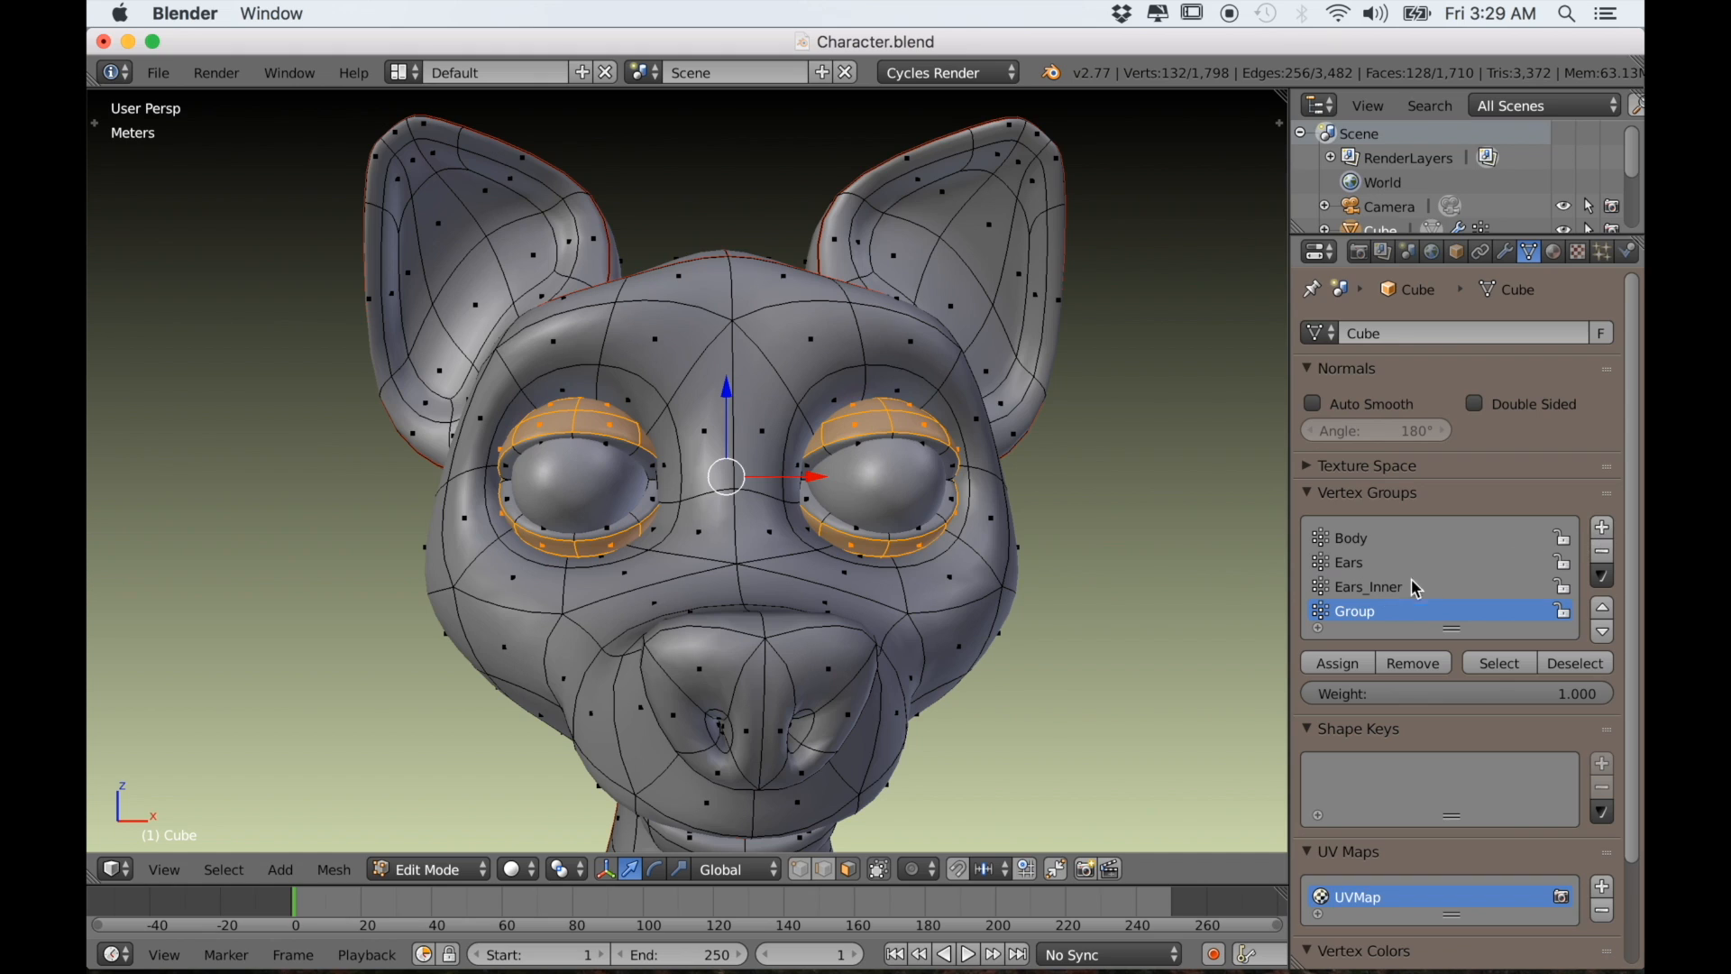
double_click(1355, 614)
text(Eyelids)
click(1352, 668)
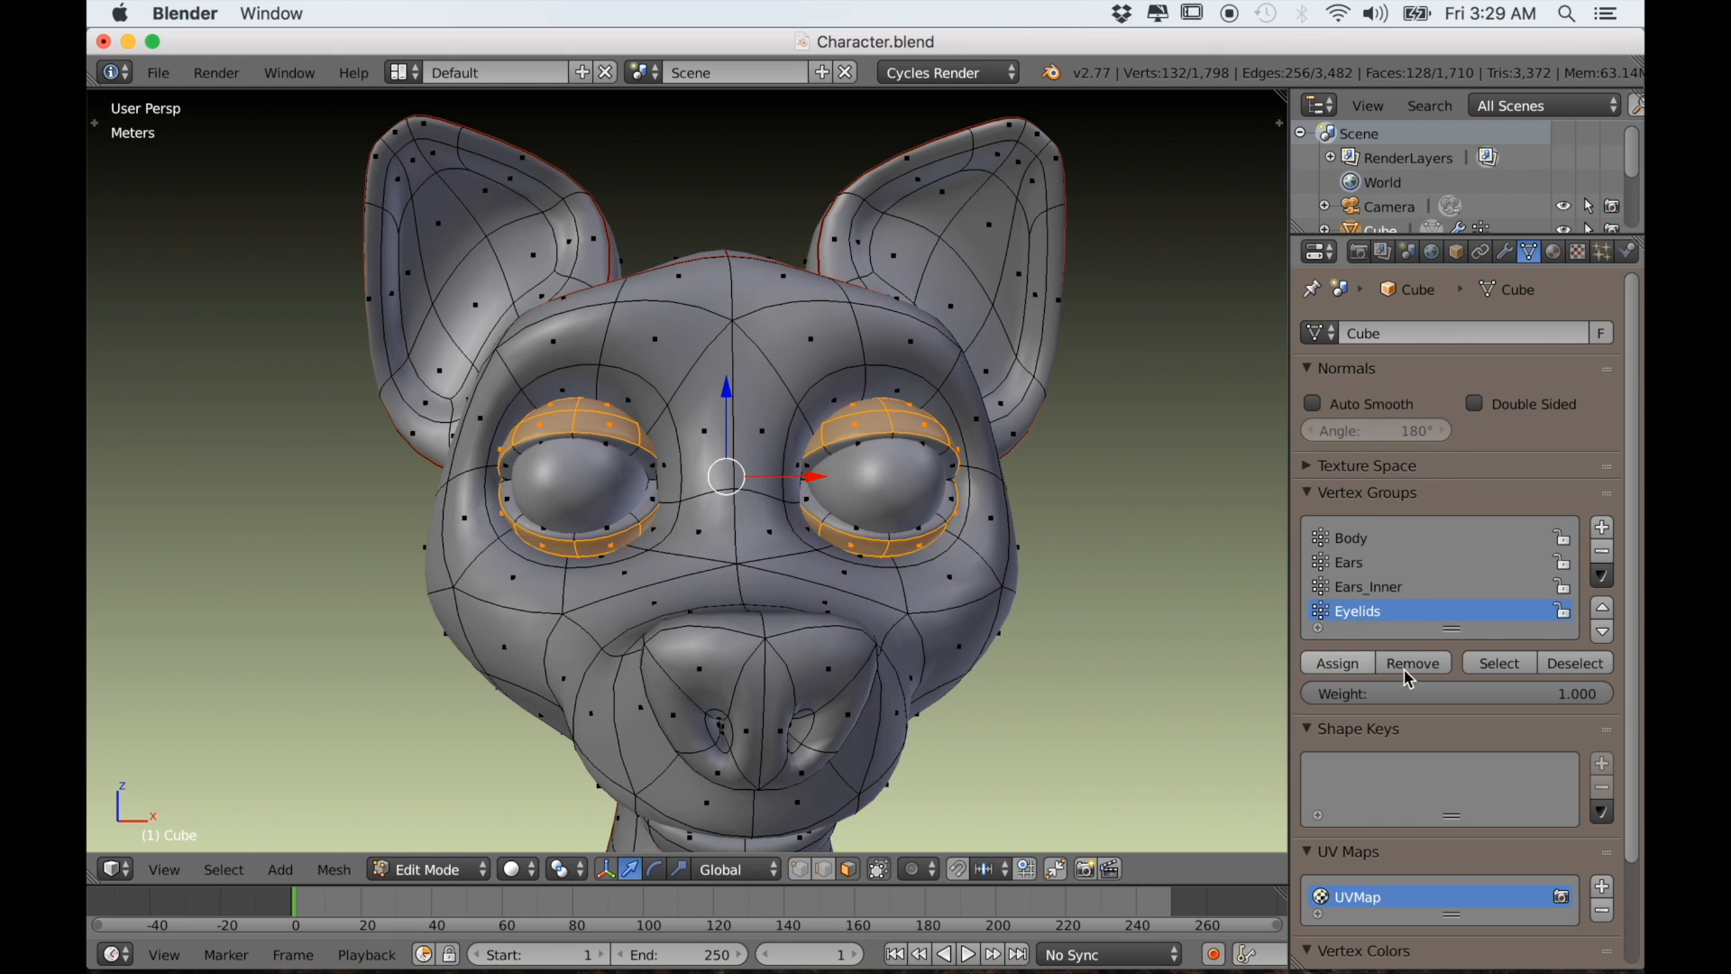
click(1575, 663)
click(1498, 664)
middle_drag(1177, 618, 1084, 619)
Clear the selection and select all linked faces of the character's tail
key(a)
middle_drag(773, 665, 875, 647)
scroll(946, 659, down, 4)
key(l)
middle_drag(707, 580, 802, 708)
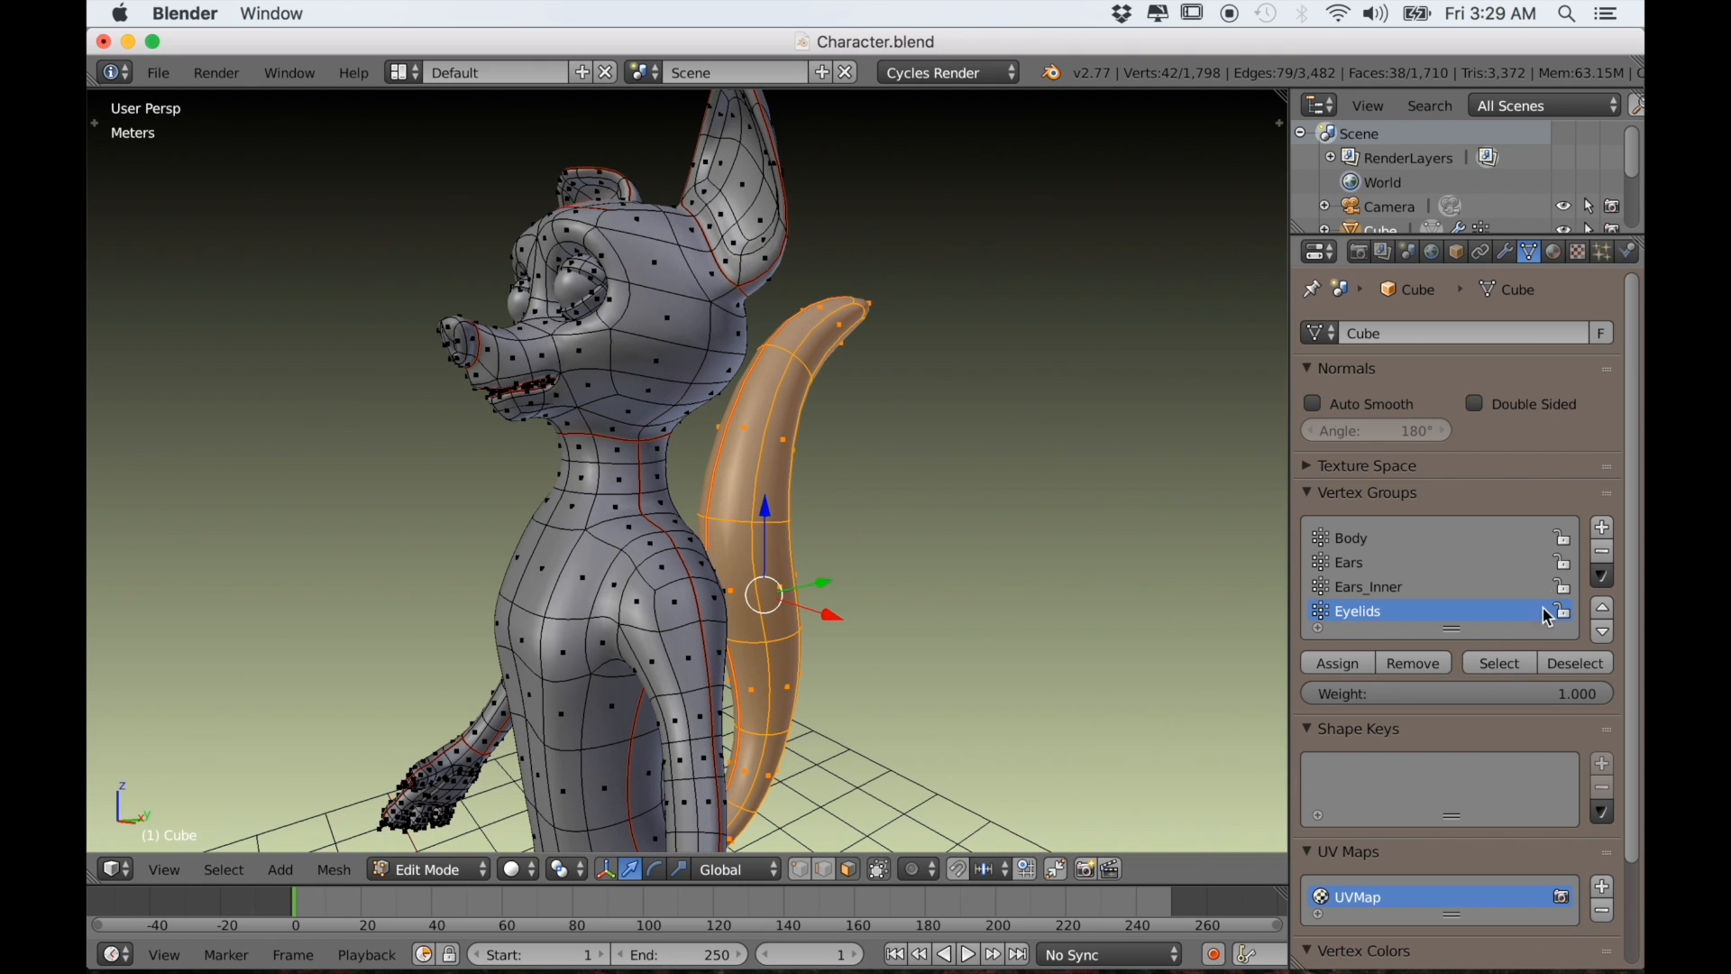
Add a vertex group named Tail for the selected tail faces and test its selection
click(1604, 528)
double_click(1362, 635)
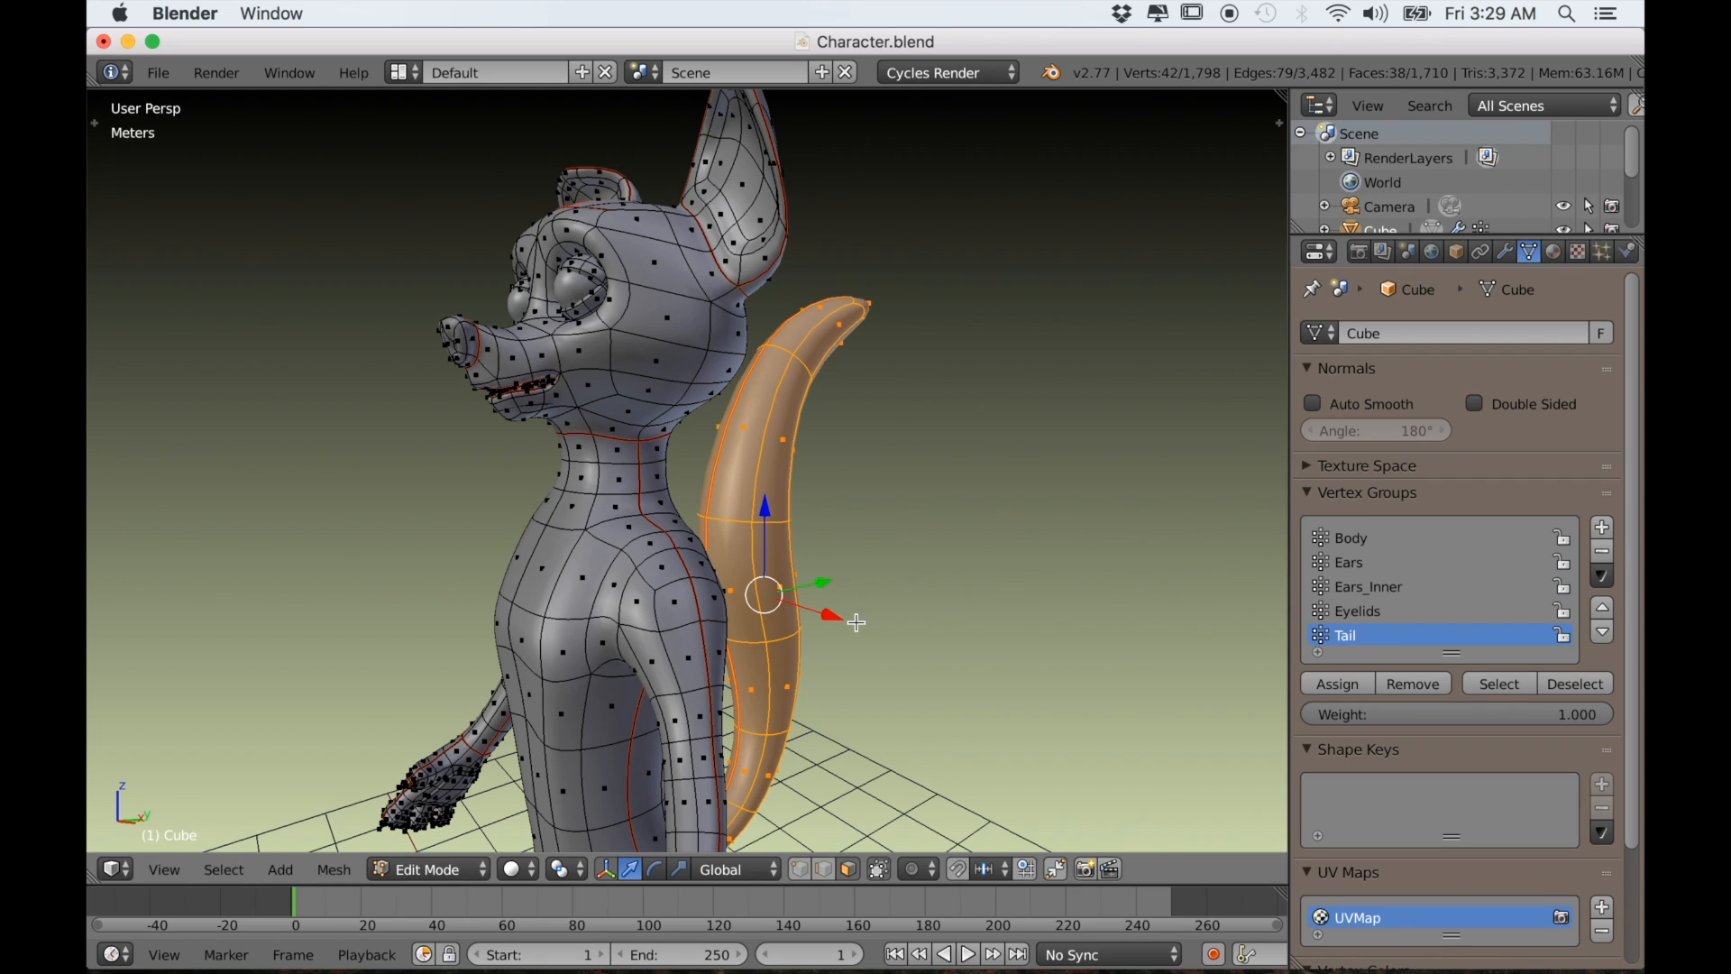
scroll(855, 629, down, 1)
click(1540, 686)
click(1513, 681)
middle_drag(1209, 688, 910, 613)
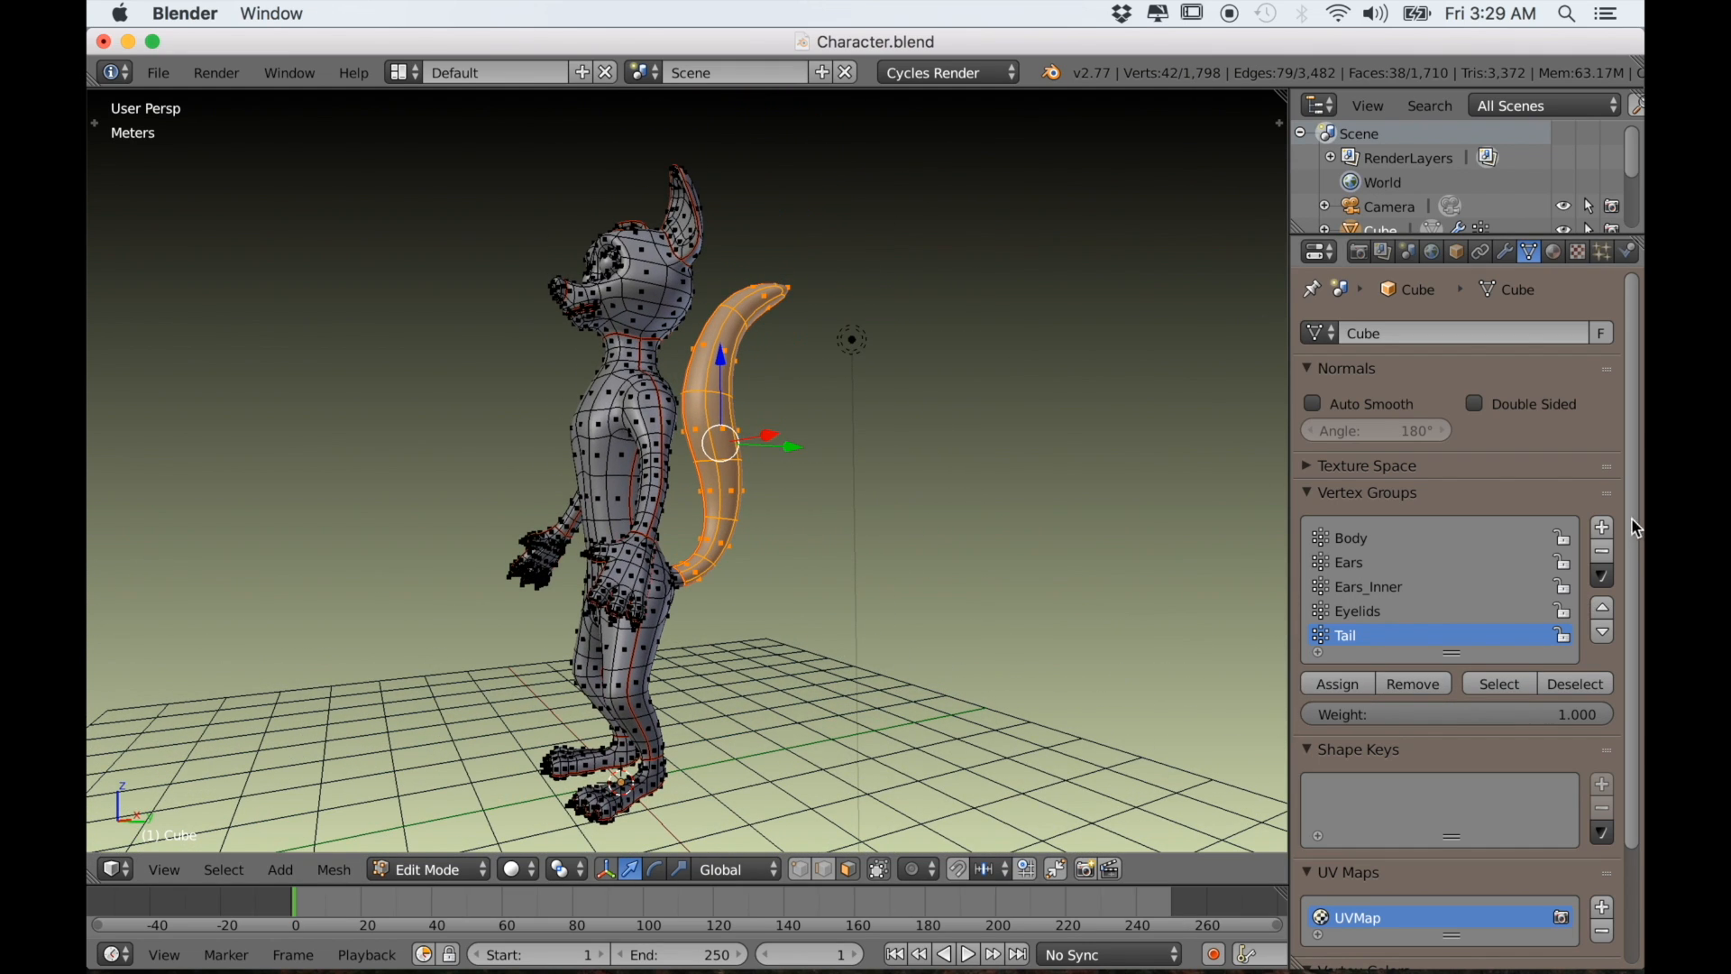
Add another vertex group and select the linked faces of both hands up to the wrist seams
click(1602, 527)
scroll(775, 577, up, 2)
middle_drag(775, 577, 658, 673)
key(l)
key(l)
scroll(526, 600, down, 8)
scroll(615, 659, up, 4)
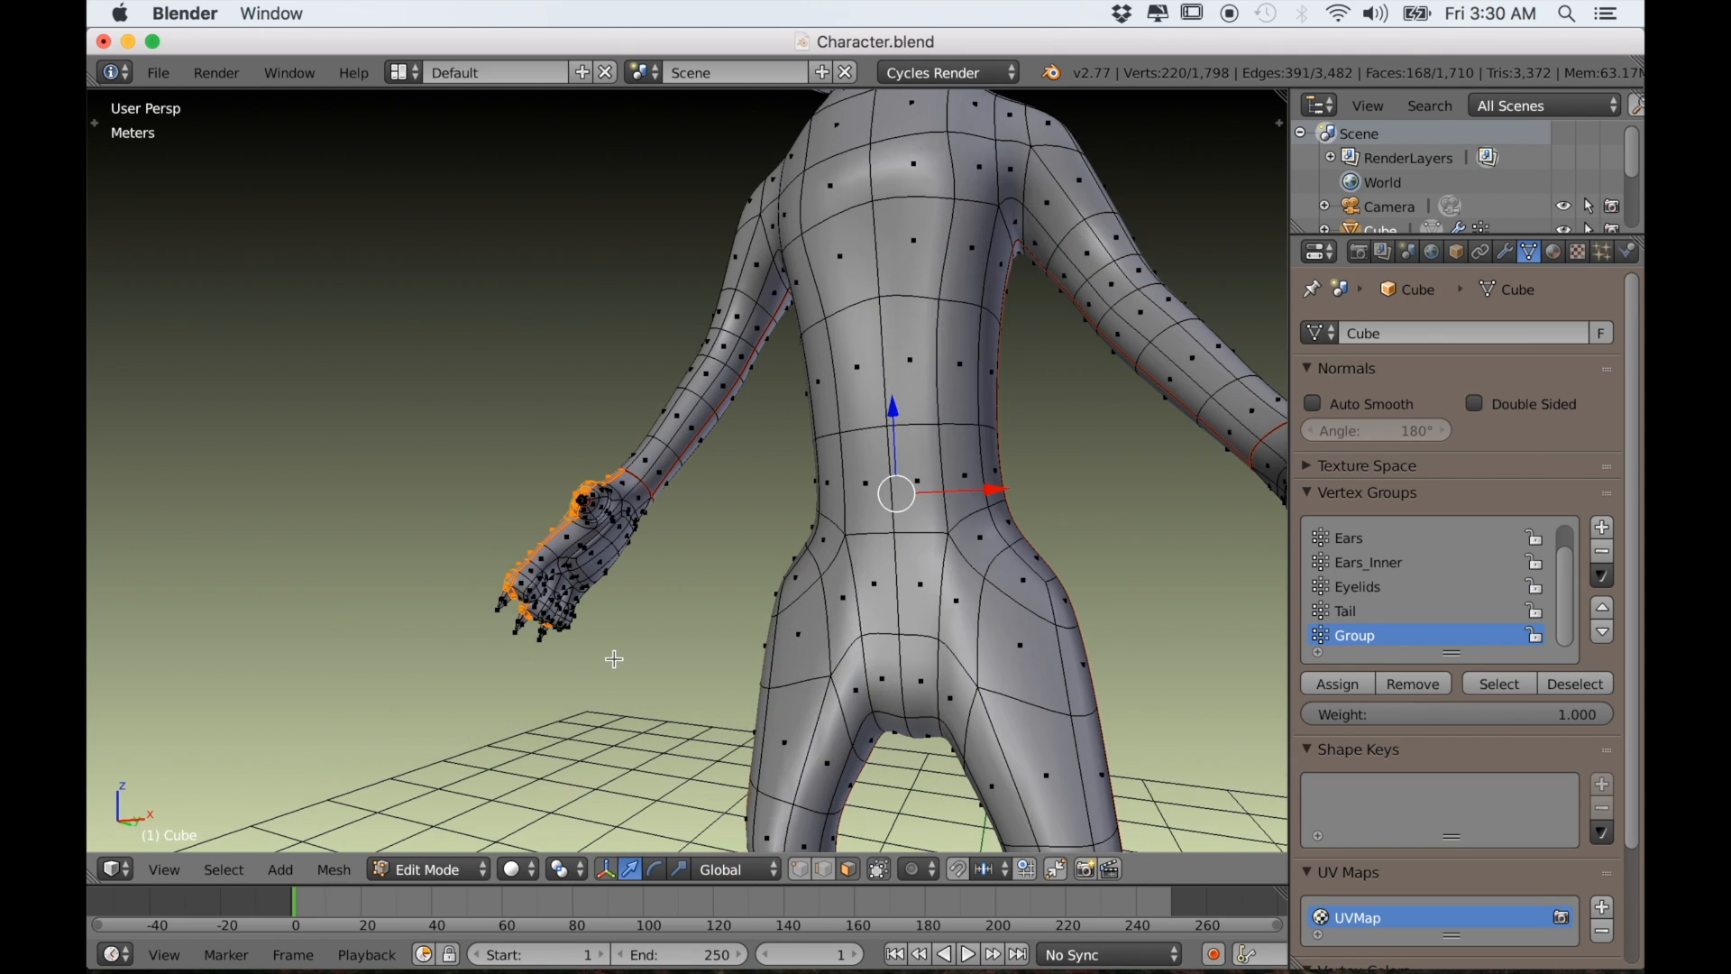
scroll(615, 659, up, 2)
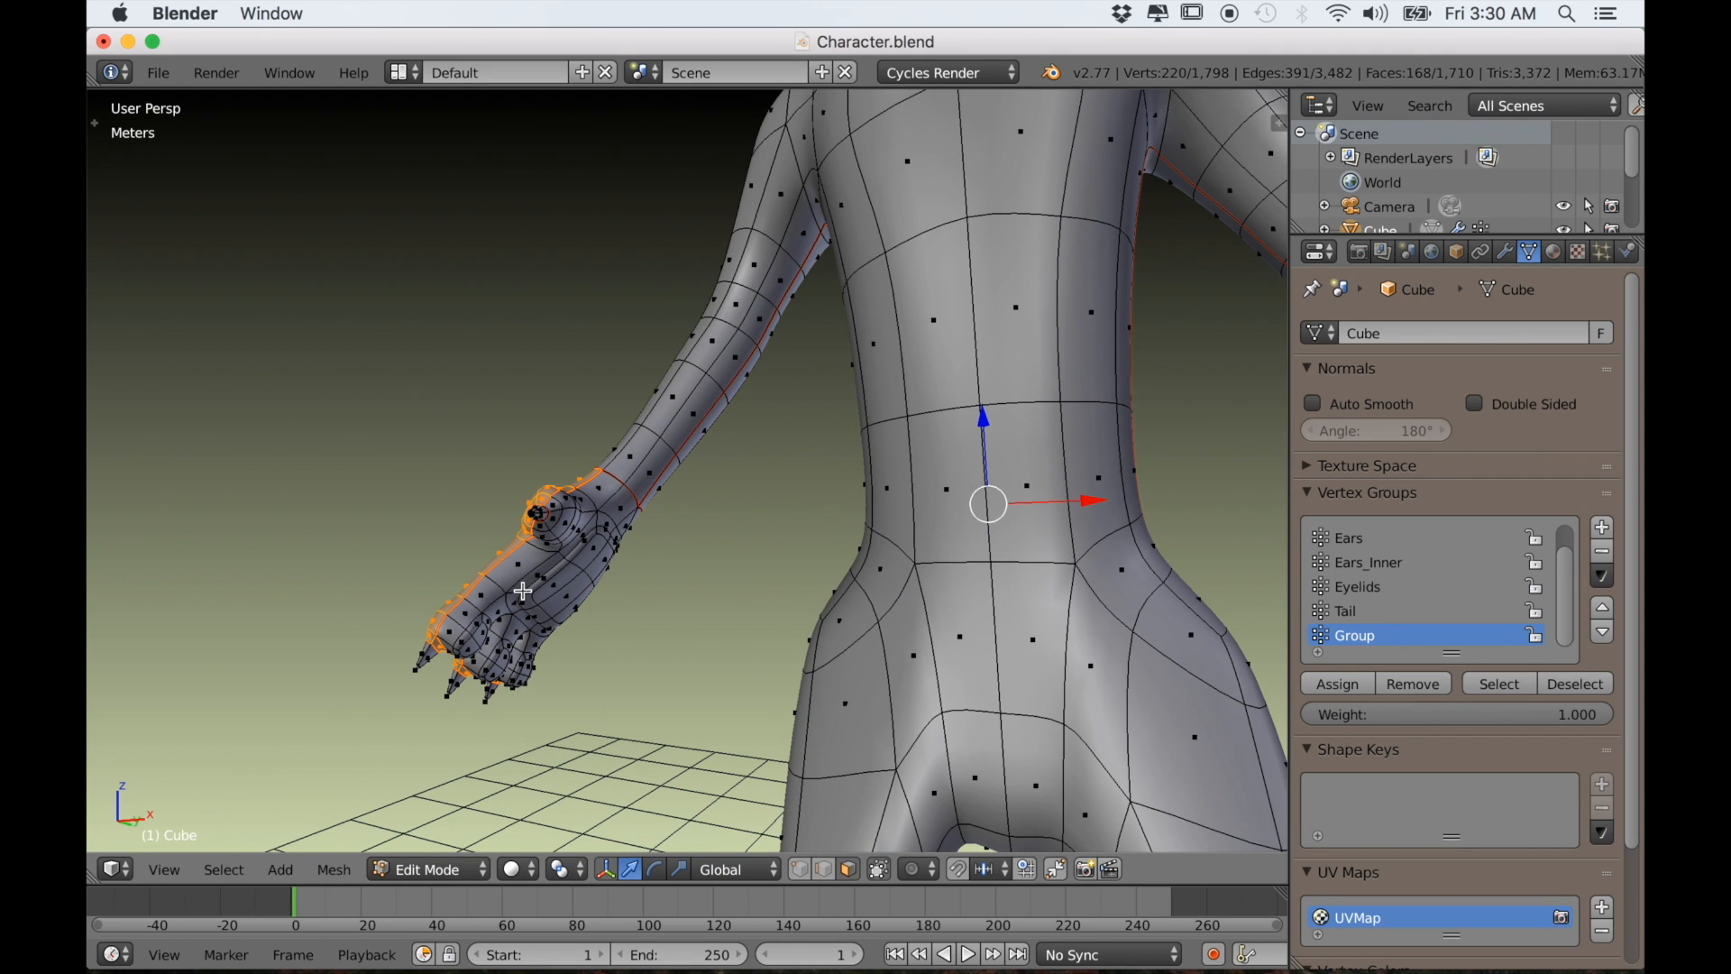
key(l)
scroll(602, 602, down, 5)
key(l)
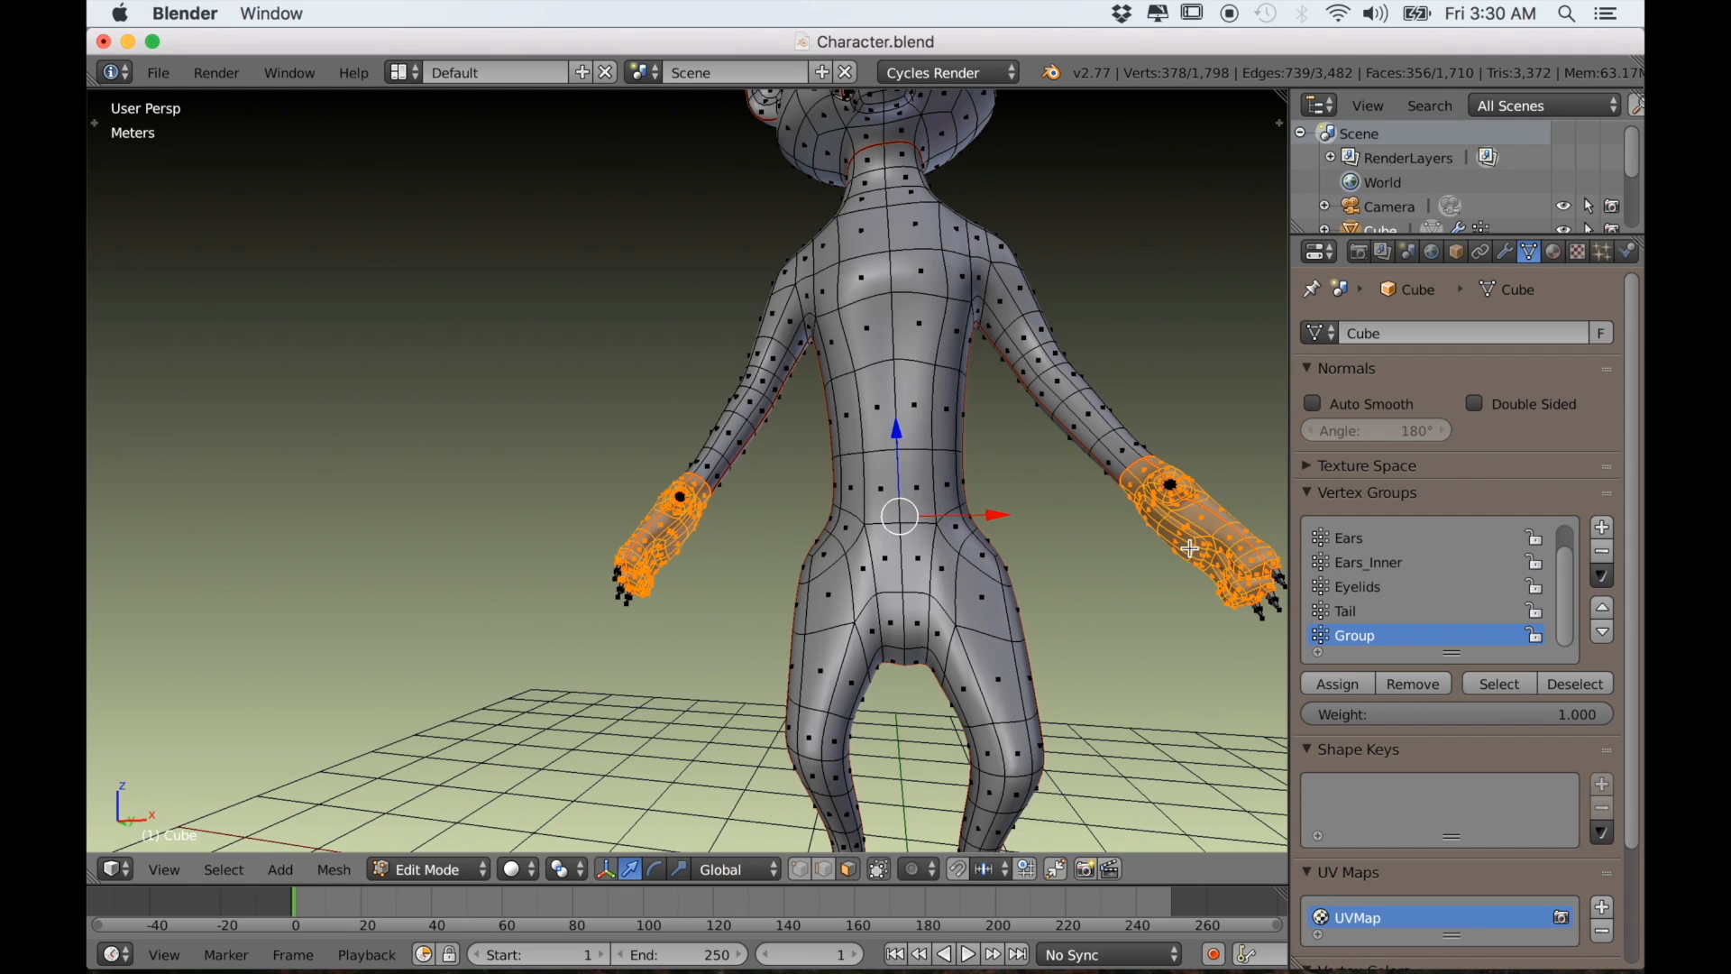
Include both feet in the selection and deselect the finger pads and palm pad of one hand
shift+middle_drag(985, 704, 908, 495)
scroll(908, 495, up, 2)
middle_drag(825, 719, 679, 658)
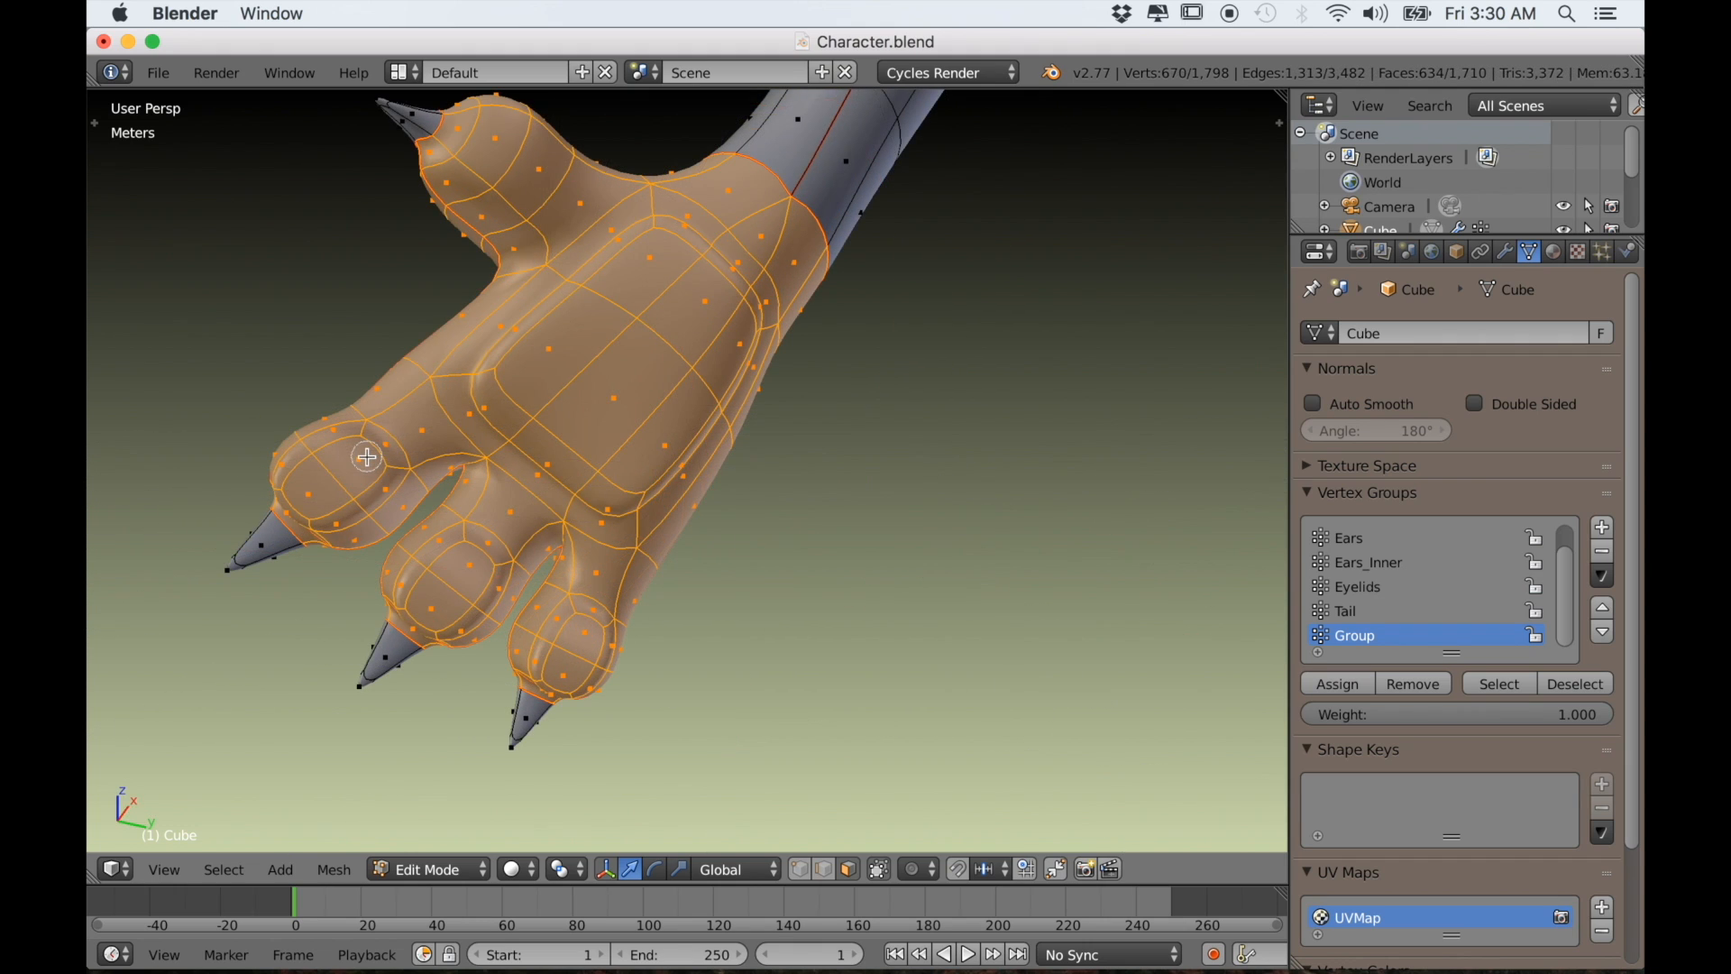
mouse_move(368, 460)
middle_down()
mouse_move(312, 465)
mouse_move(303, 499)
mouse_move(348, 495)
middle_up()
mouse_move(449, 551)
middle_down()
mouse_move(468, 560)
mouse_move(417, 606)
mouse_move(580, 623)
mouse_move(585, 660)
mouse_move(557, 672)
middle_up()
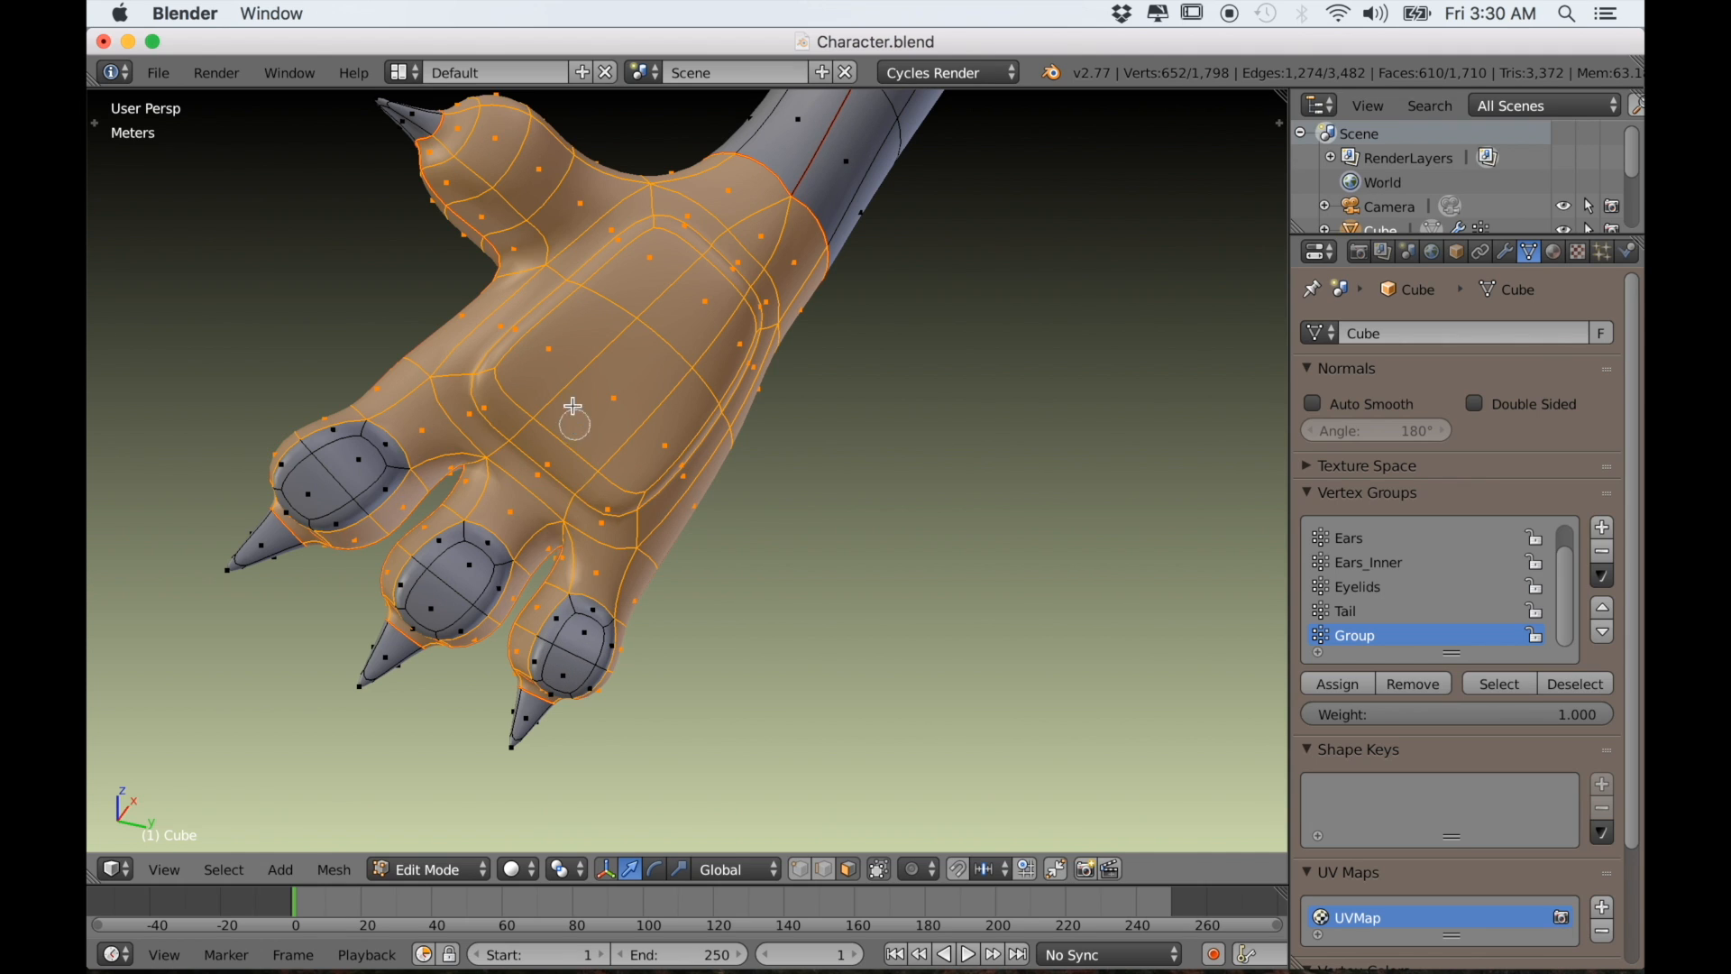
middle_drag(523, 407, 646, 472)
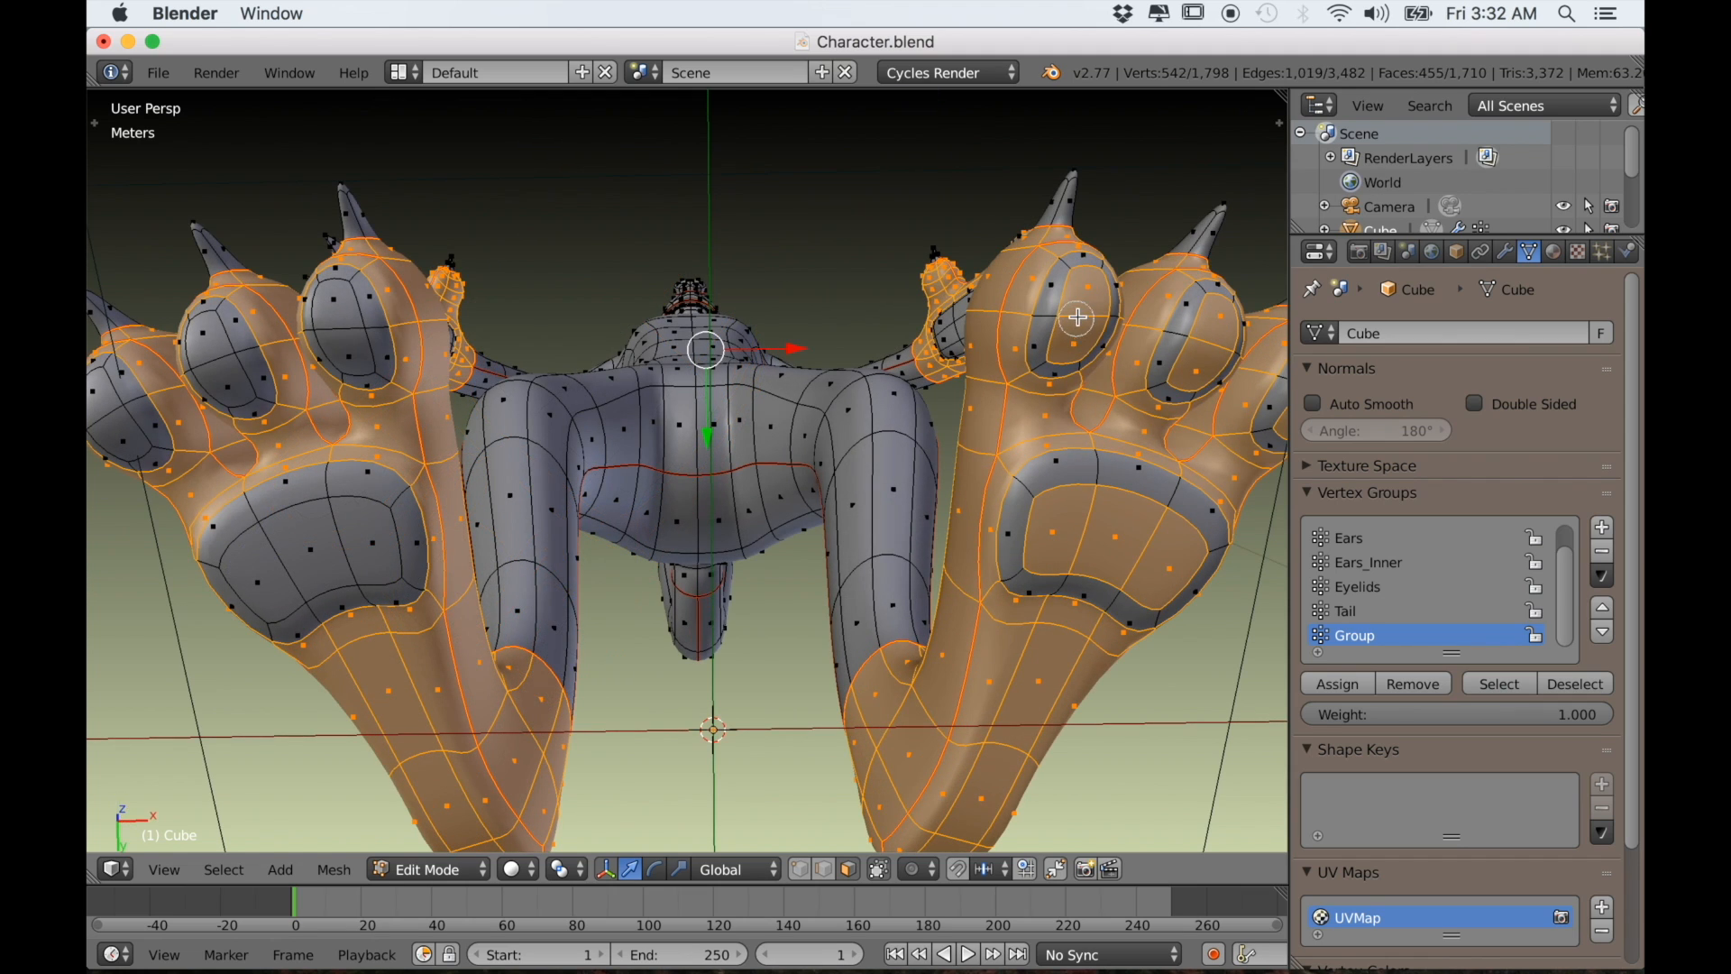
Deselect the remaining toe pad and sole pad faces on the feet
middle_click(1194, 350)
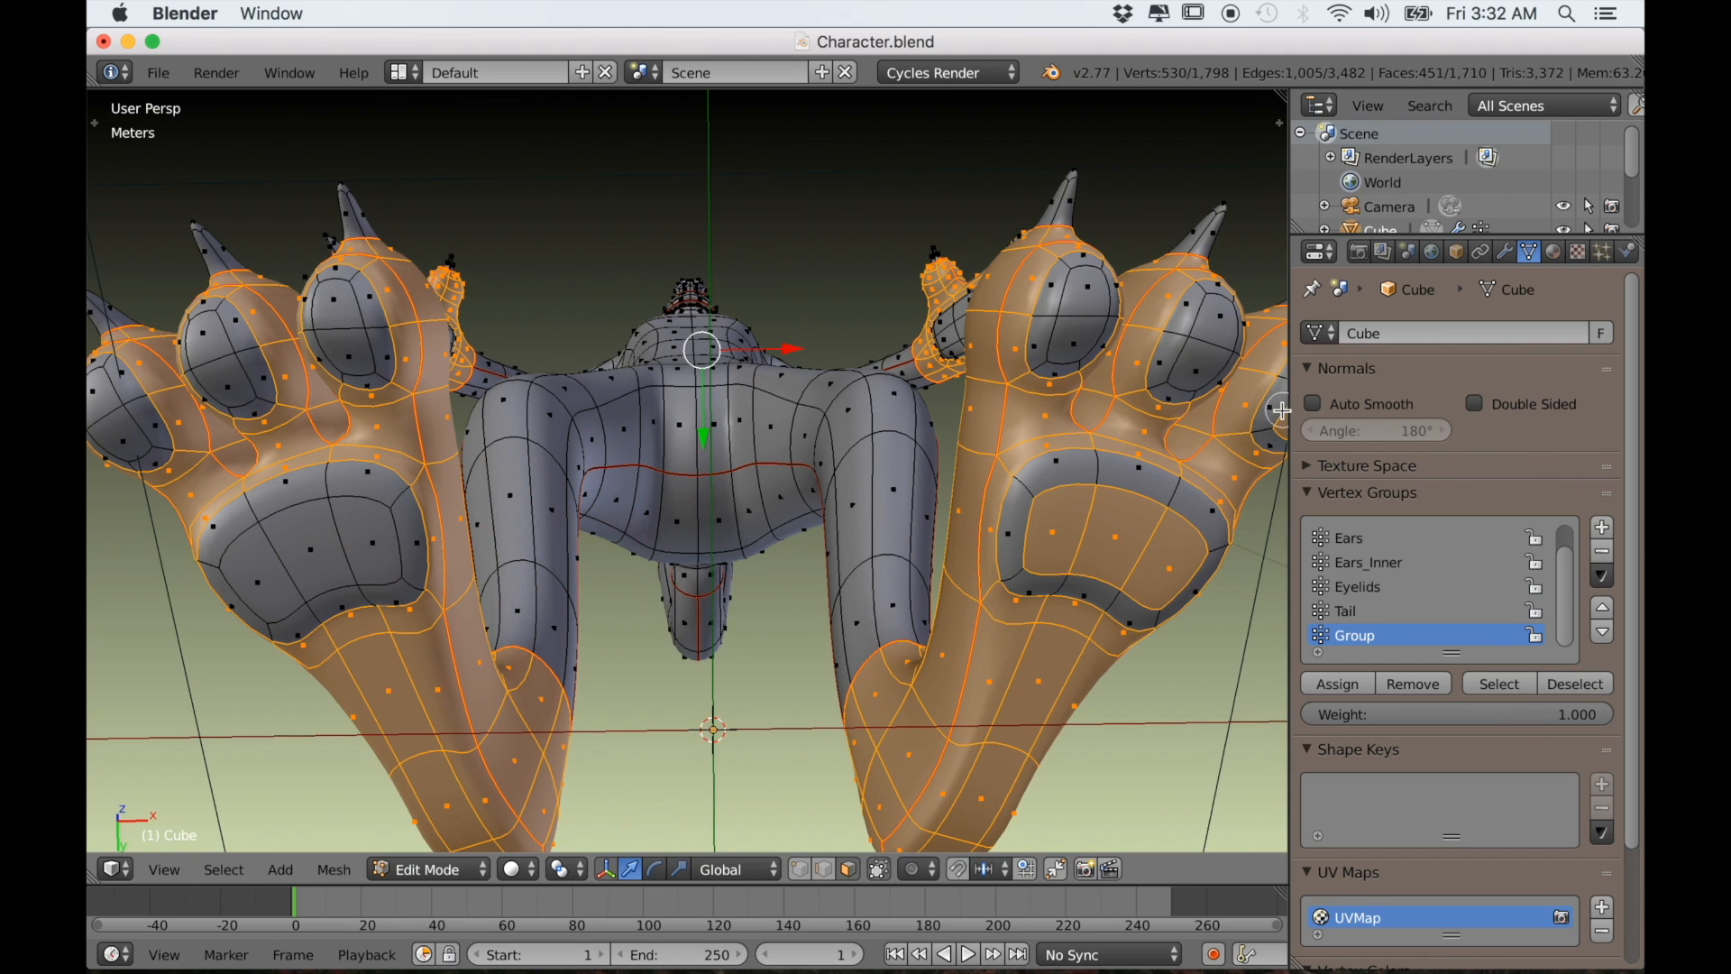
middle_drag(1130, 570, 1097, 538)
key(Escape)
scroll(1241, 685, down, 4)
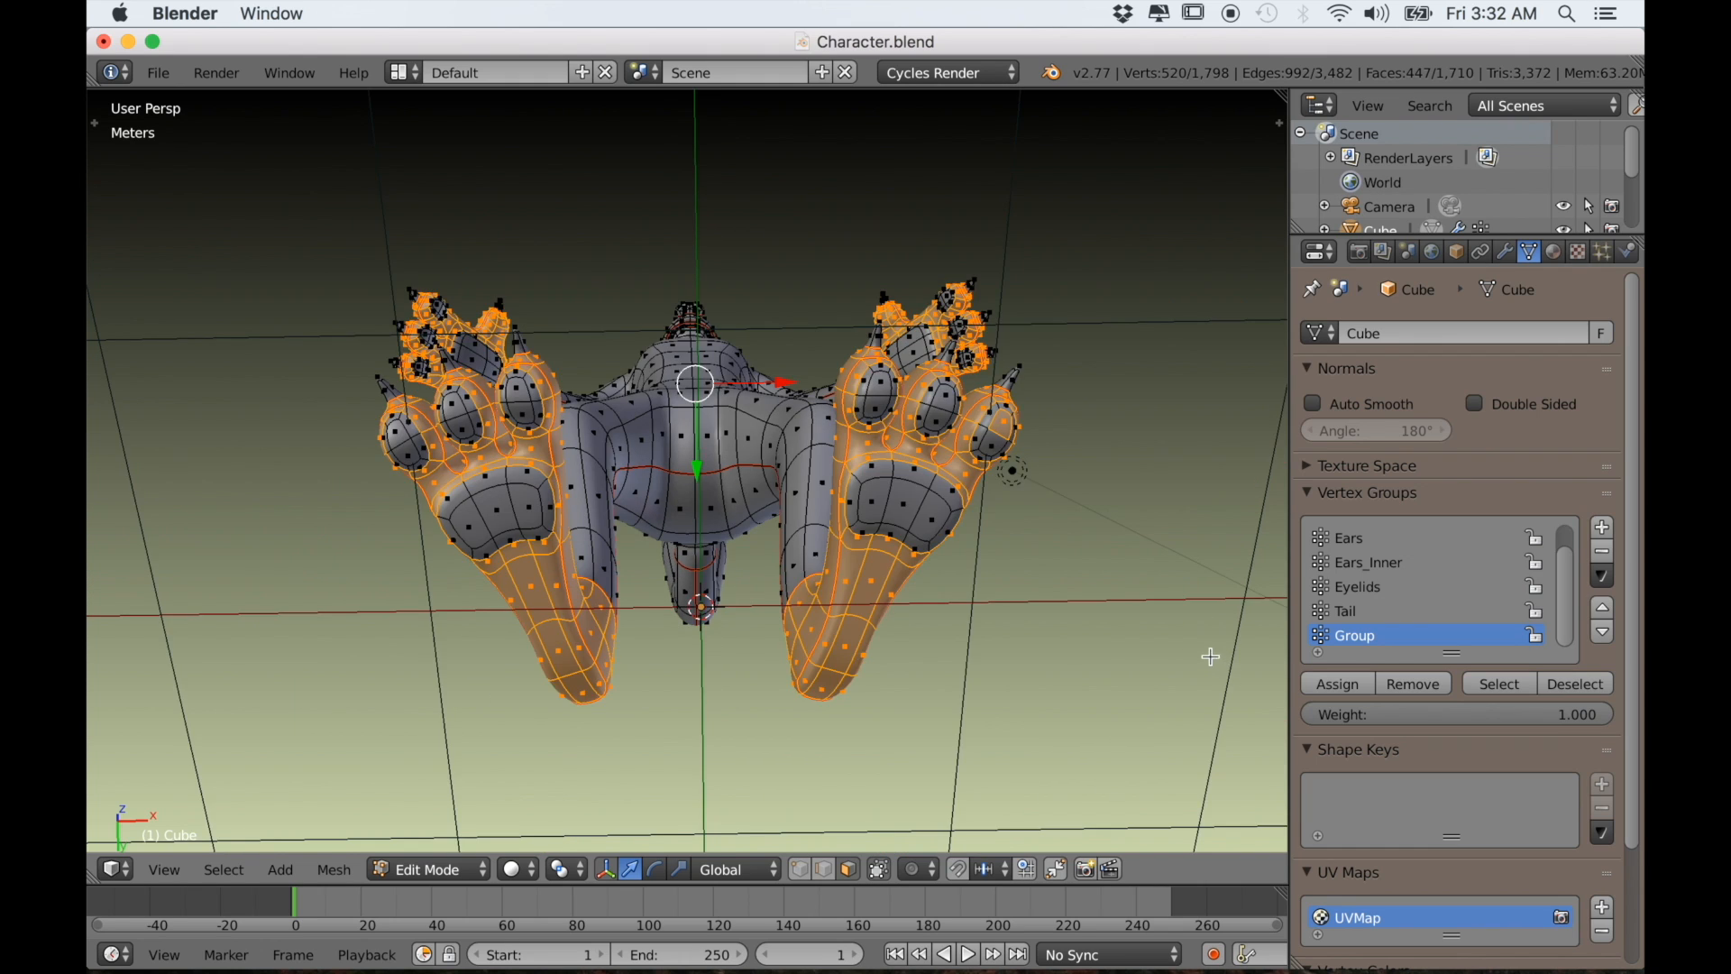
middle_drag(1215, 658, 1172, 658)
scroll(1092, 617, up, 4)
middle_drag(1058, 489, 951, 417)
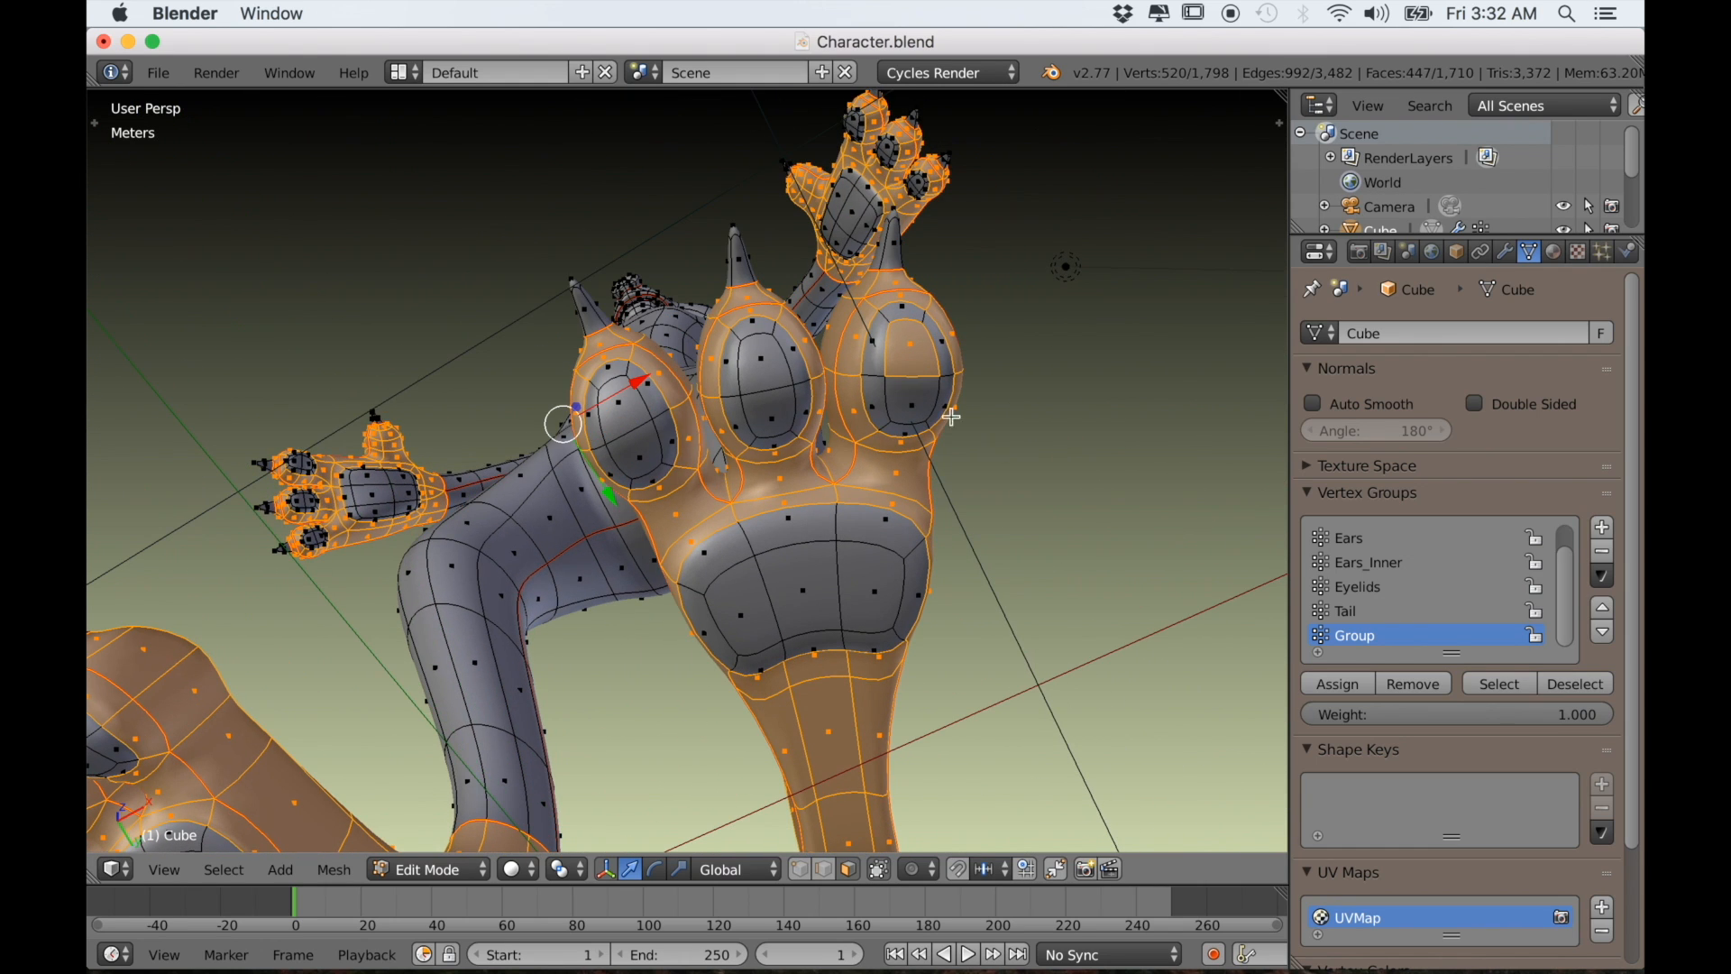
middle_click(906, 352)
key(Escape)
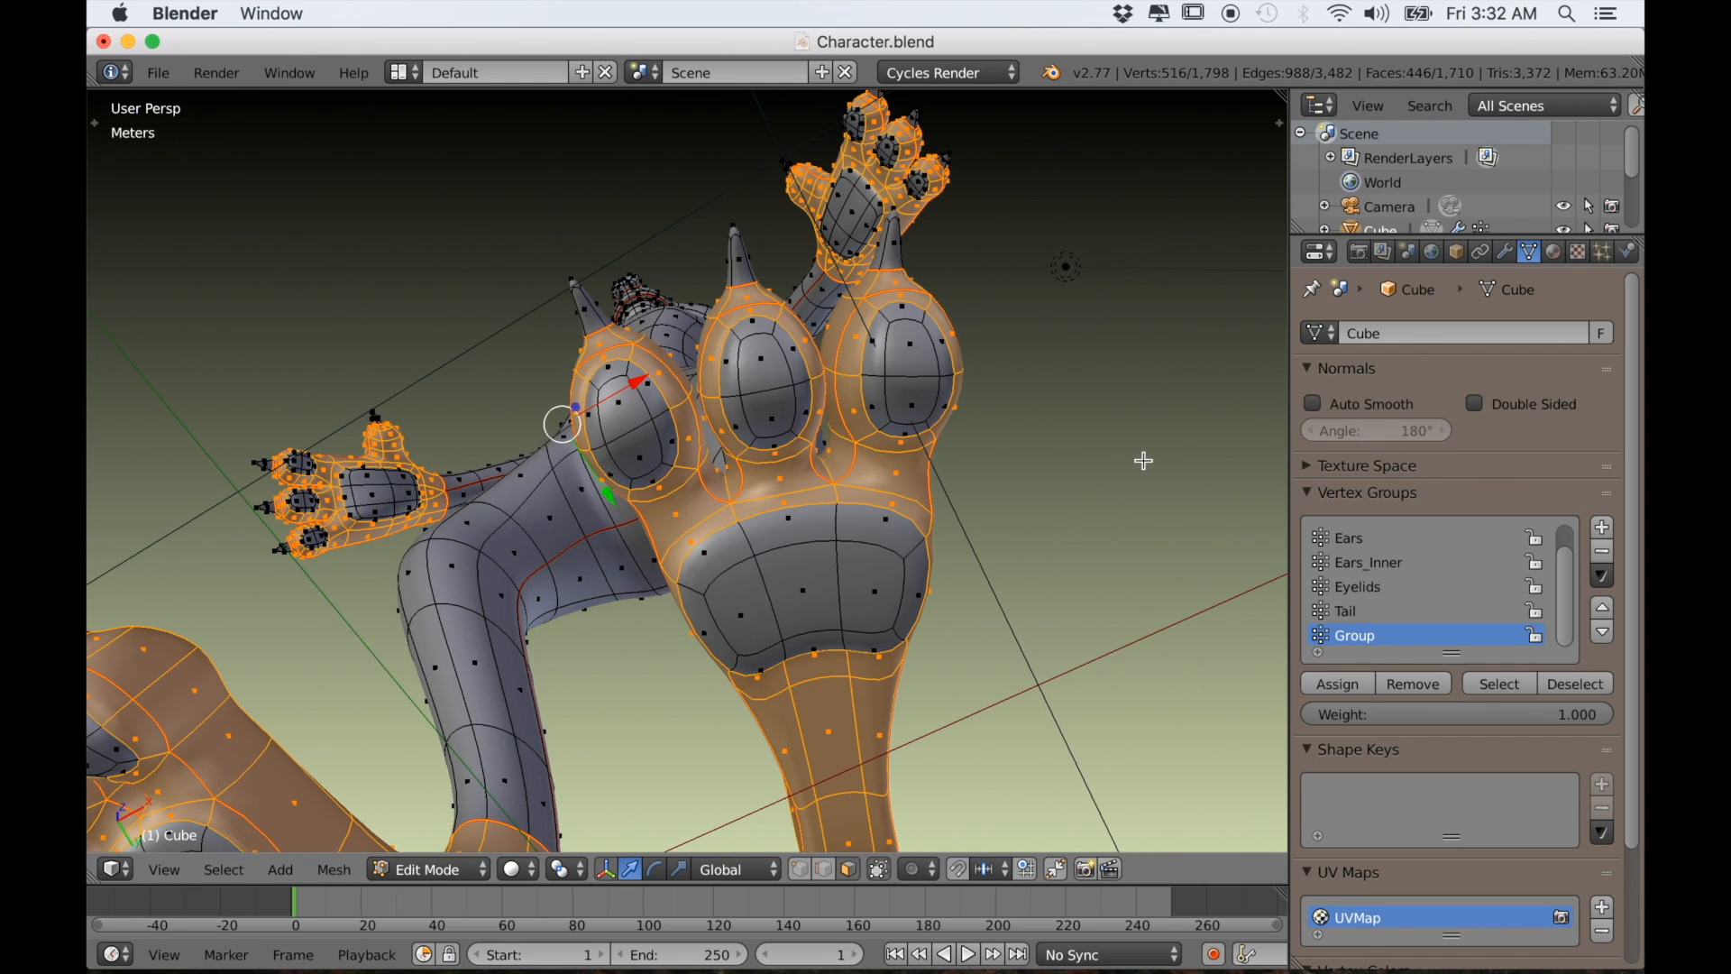
Assign the selected hand and foot faces to the newest vertex group and rename it Hands/Feet
scroll(1143, 461, down, 4)
middle_drag(1071, 512, 1043, 533)
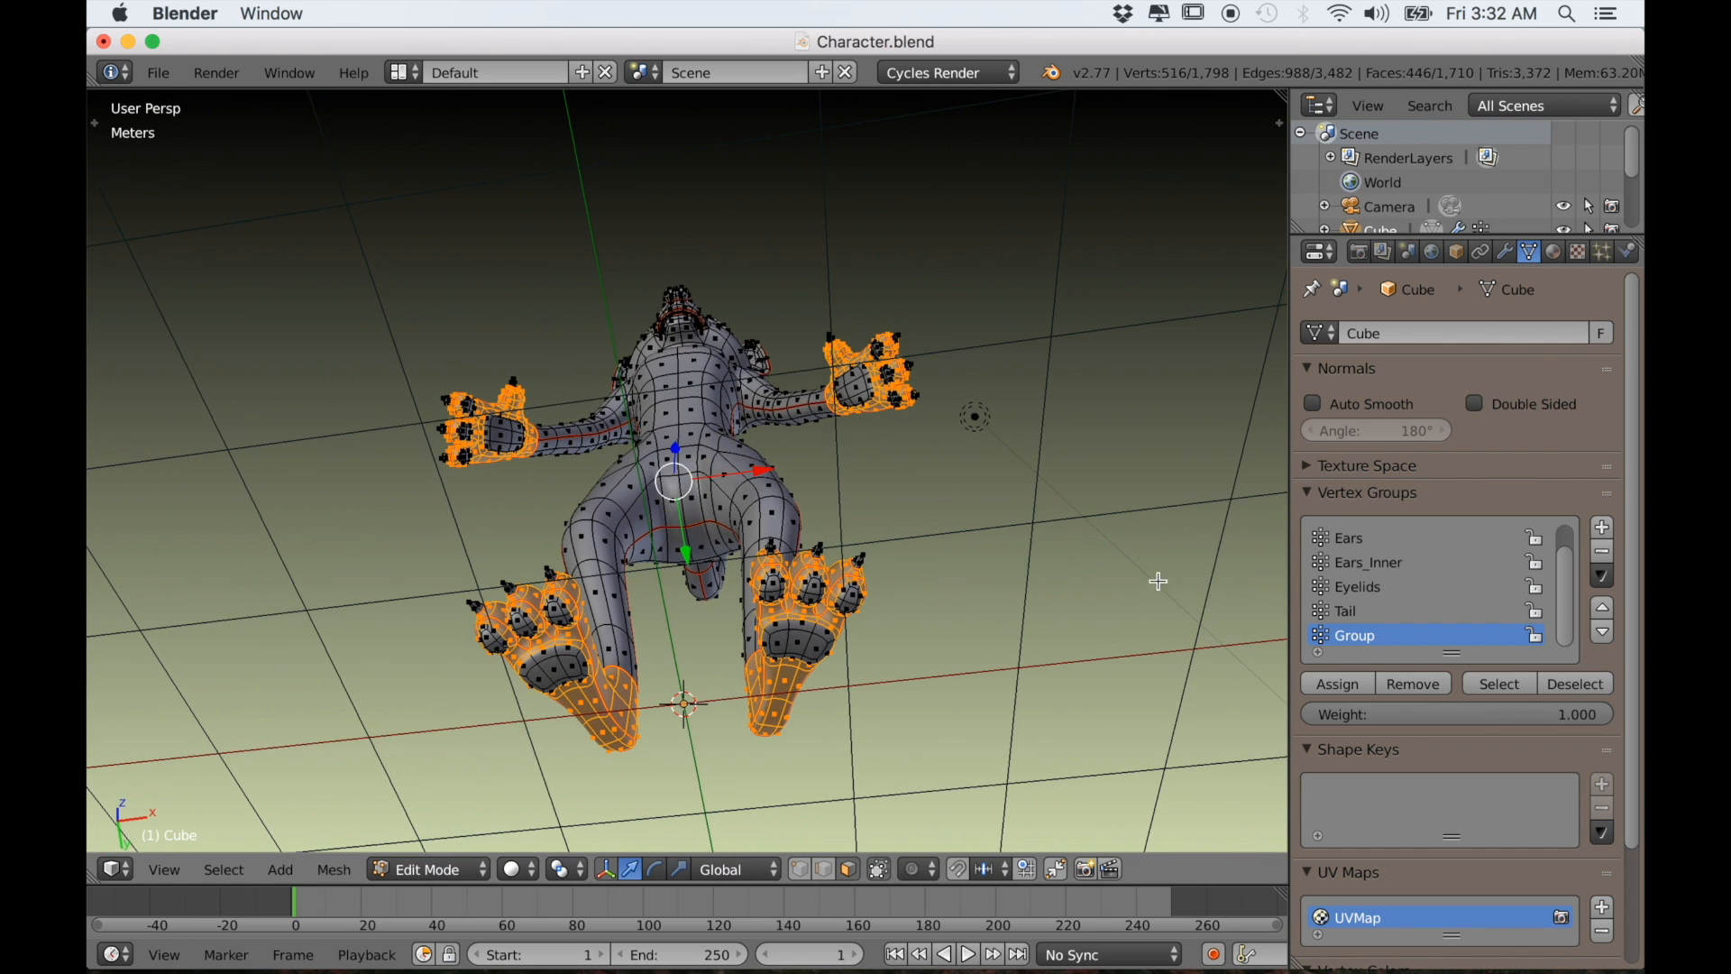
click(1340, 687)
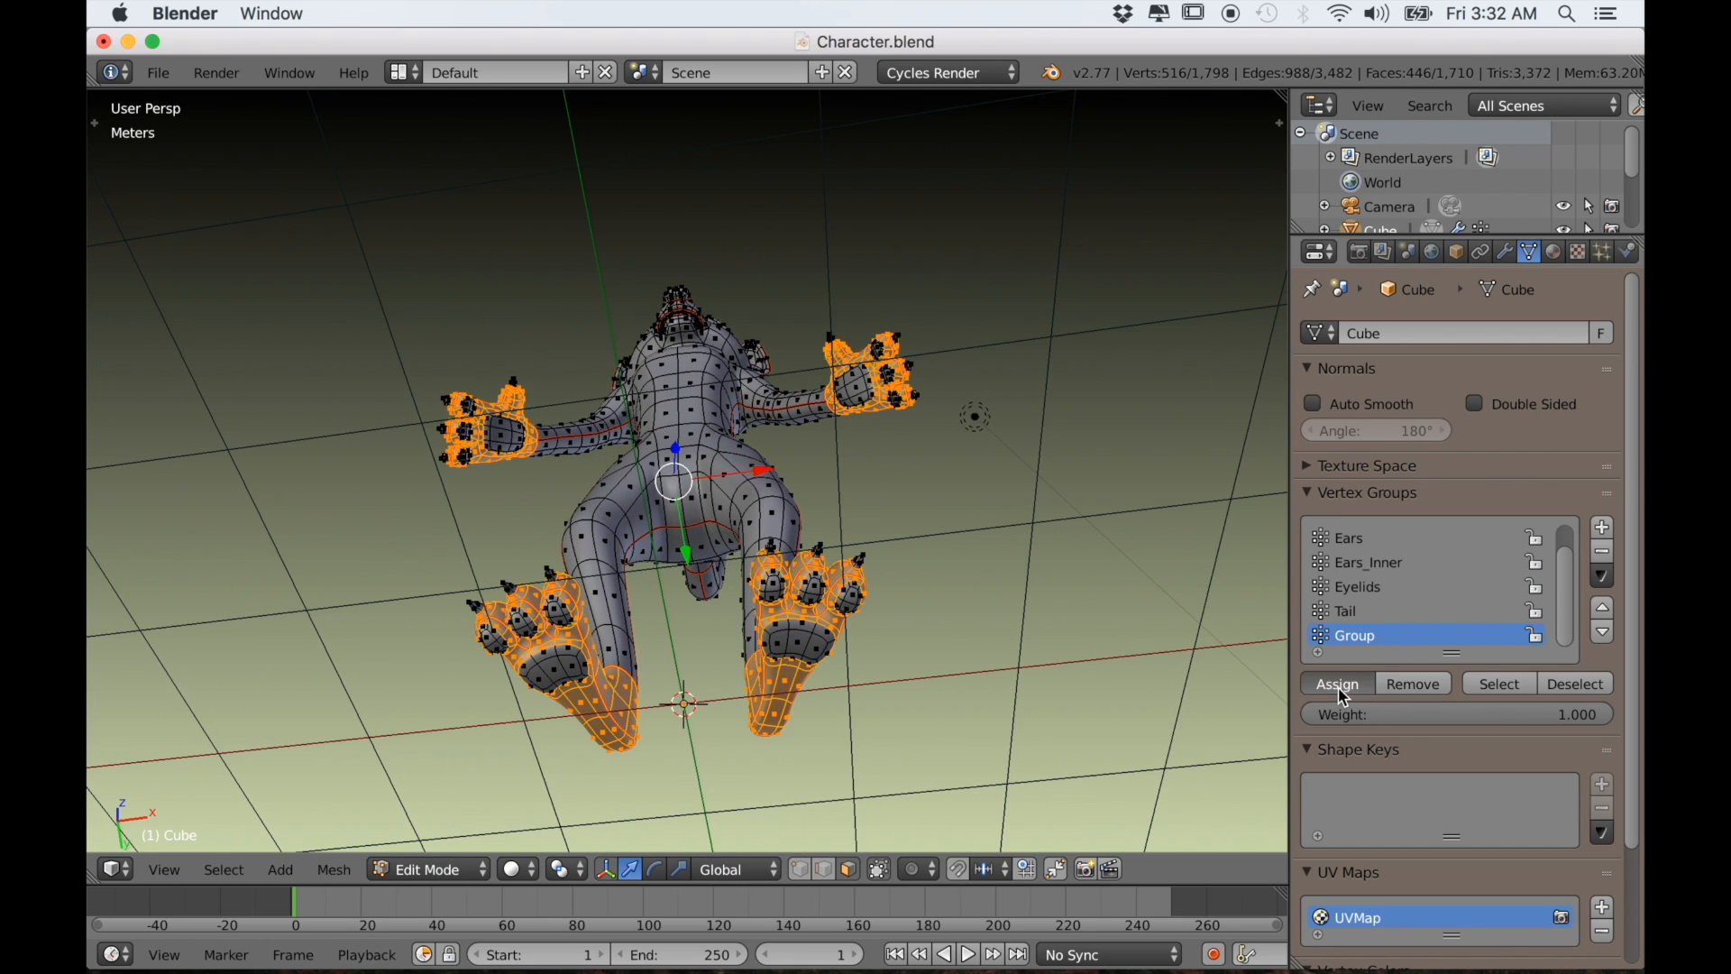
double_click(1362, 638)
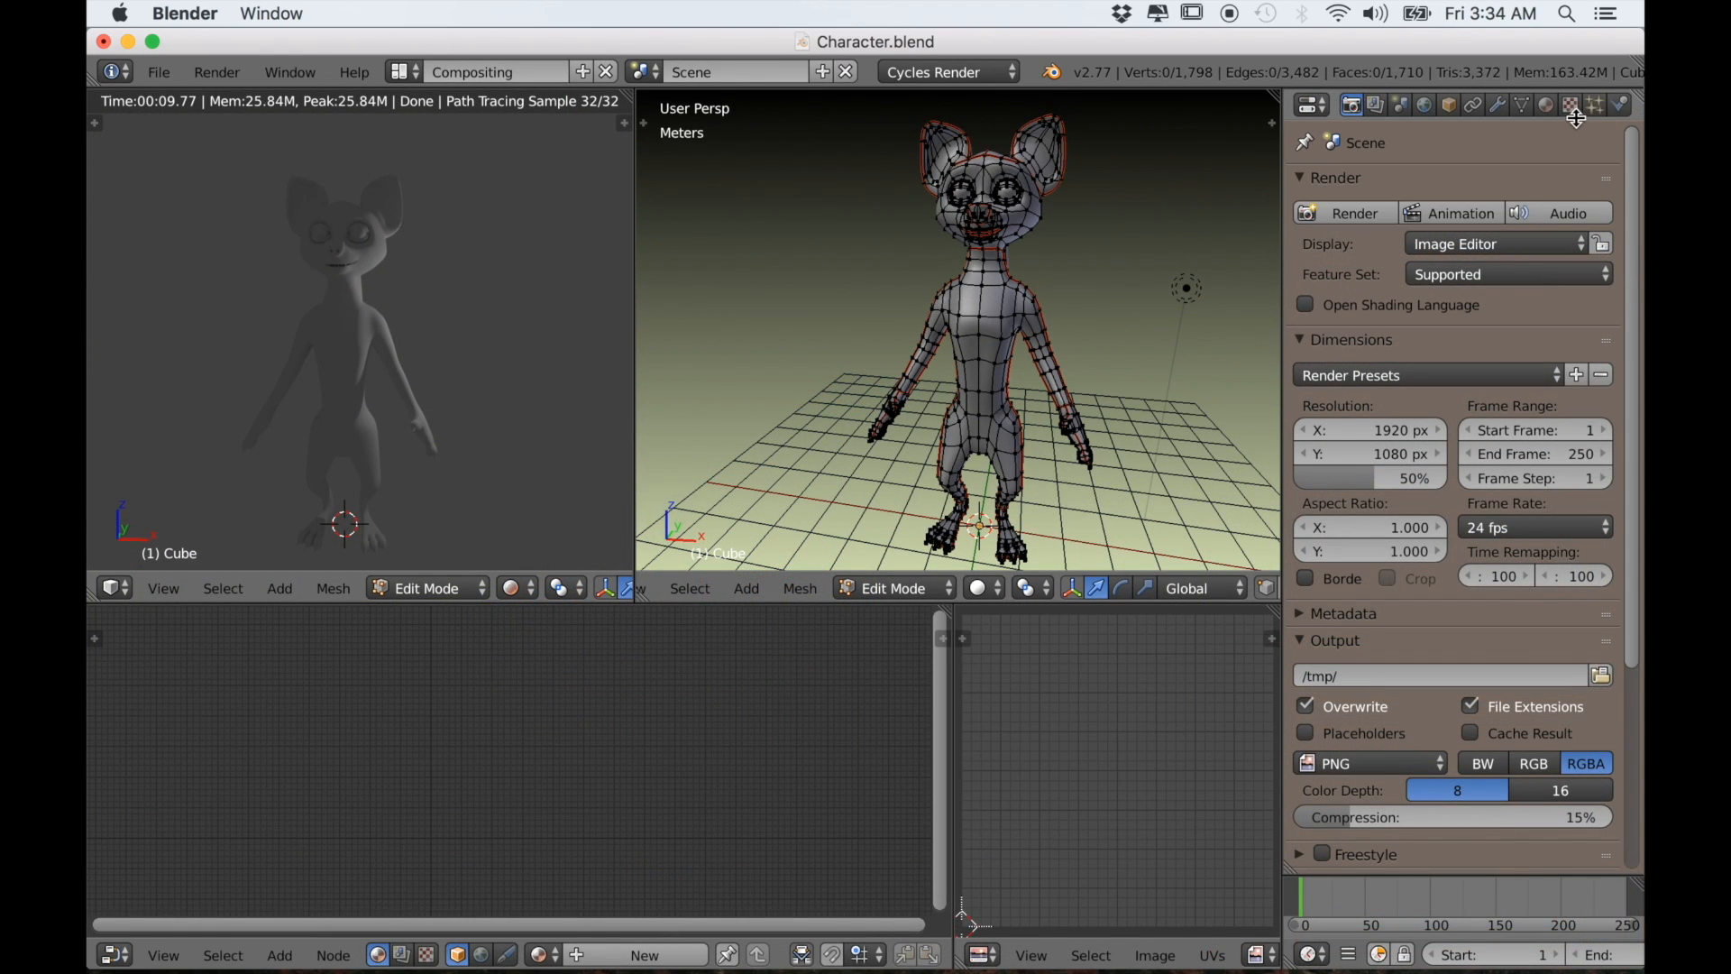
Enable nodes for the world surface and show the world's node tree in the node editor
click(1425, 106)
click(1472, 311)
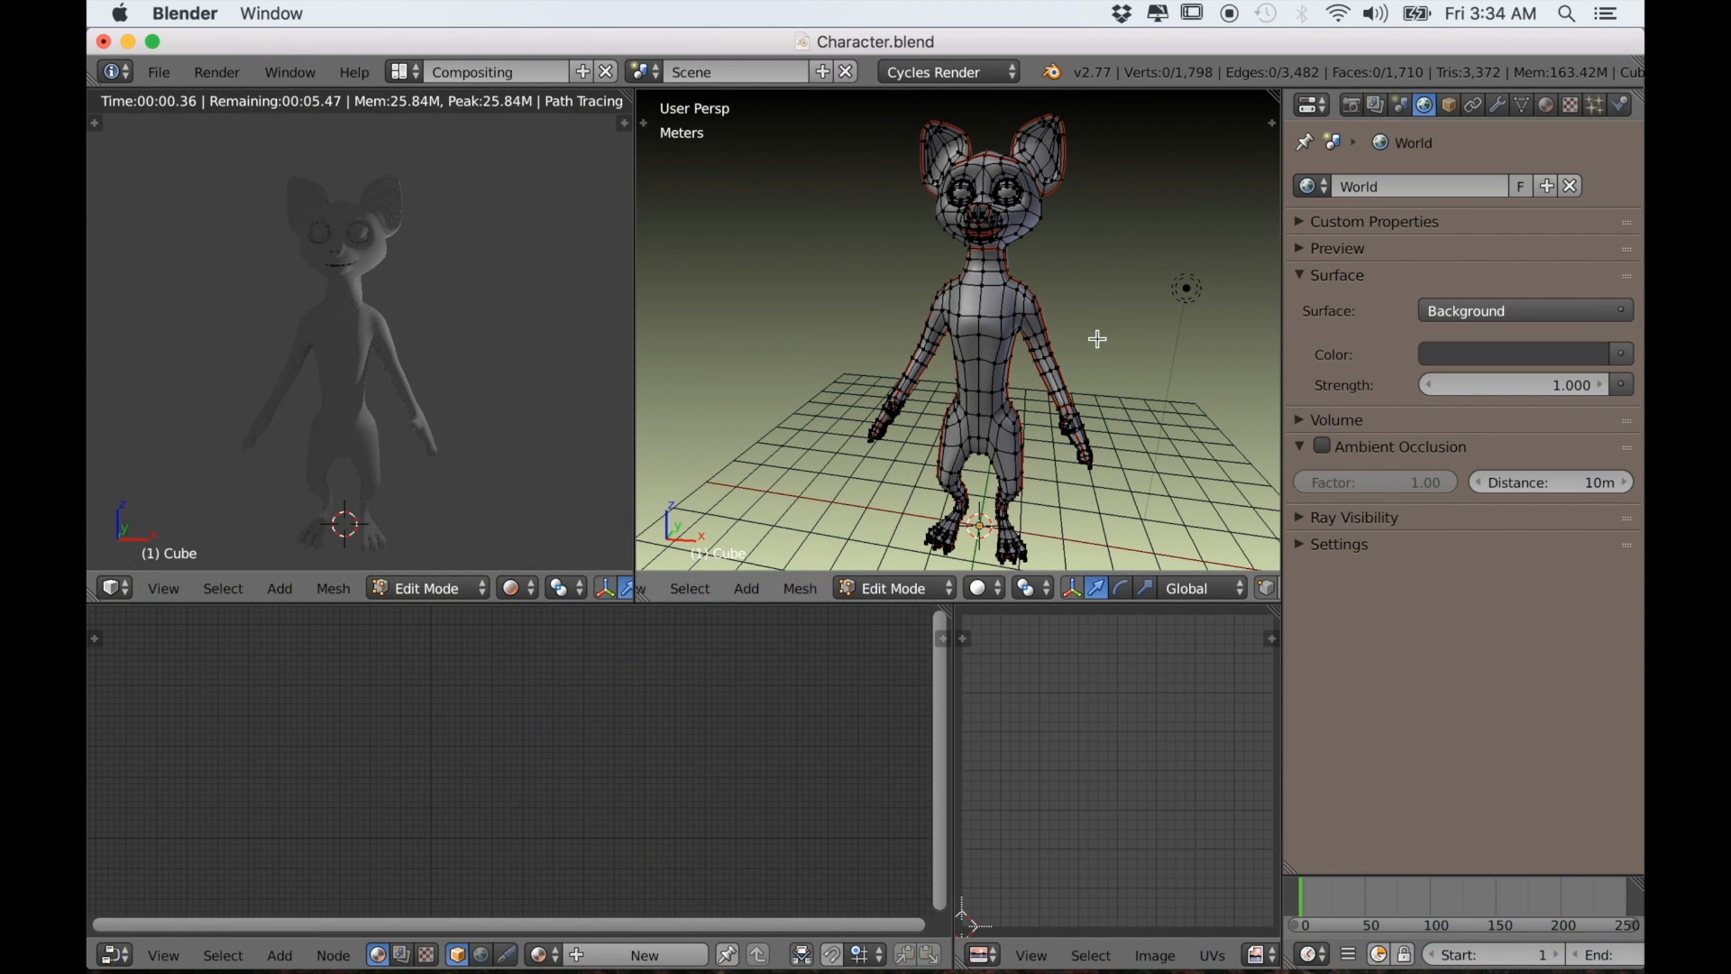
click(481, 960)
scroll(474, 865, up, 9)
middle_drag(415, 818, 501, 834)
Add a Sky Texture node and connect its Color output to the Background node's Color input
key(shift+a)
mouse_move(270, 802)
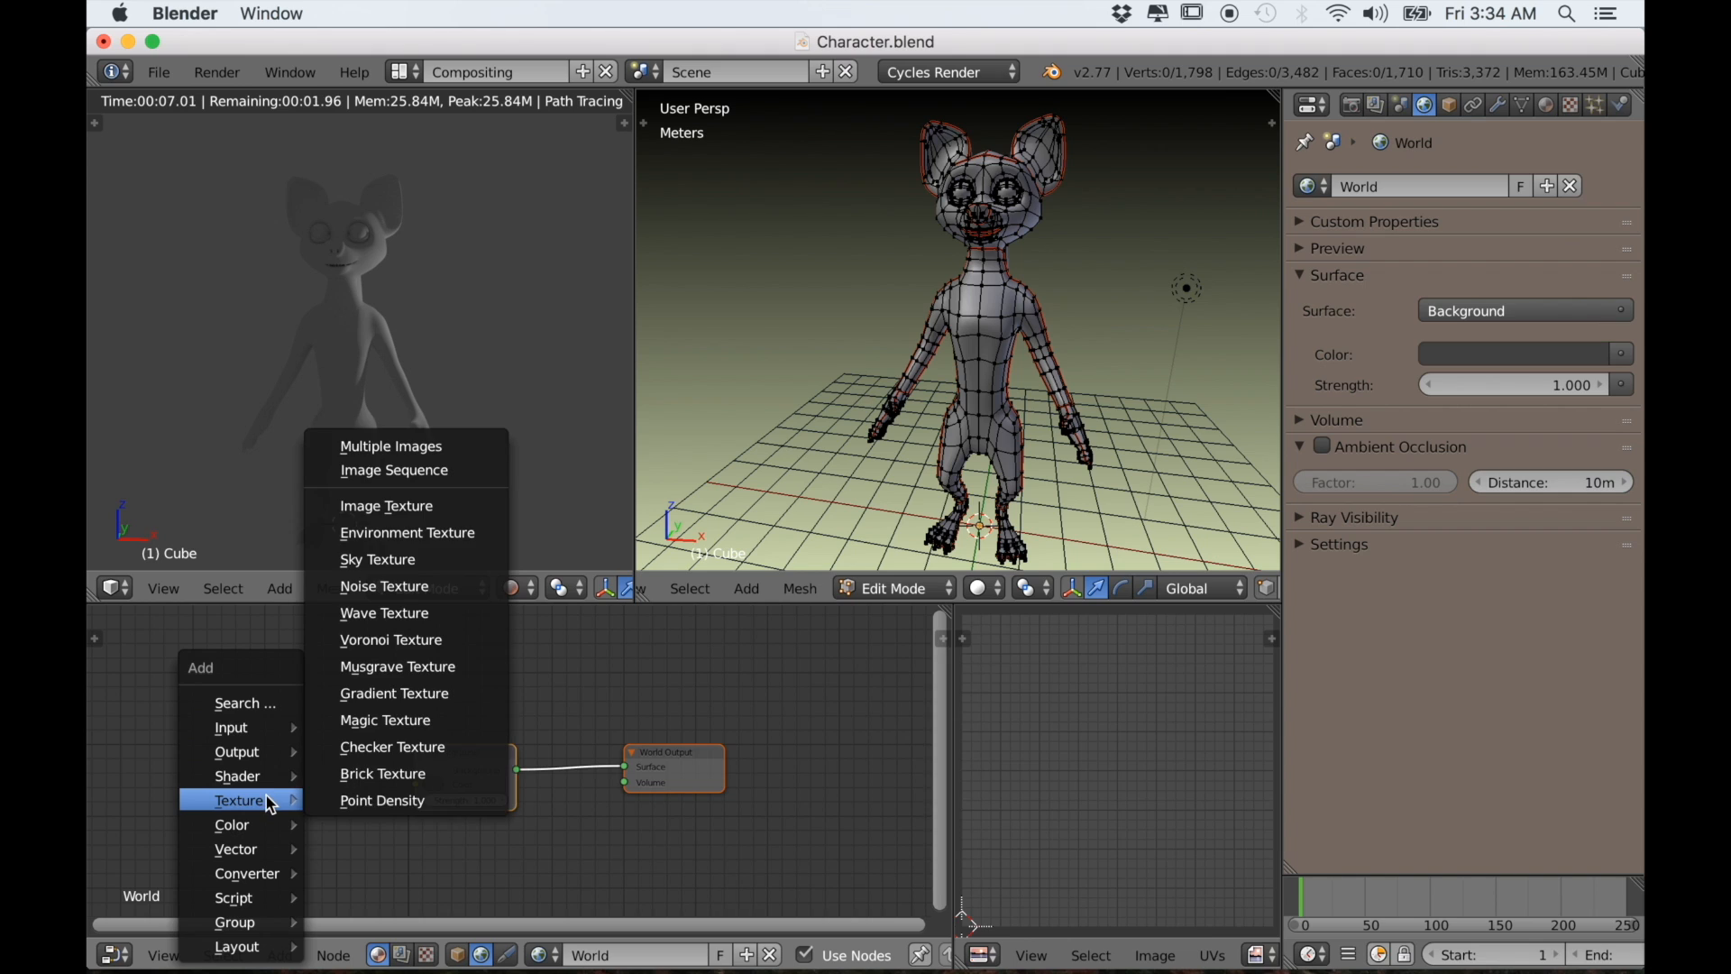
click(356, 561)
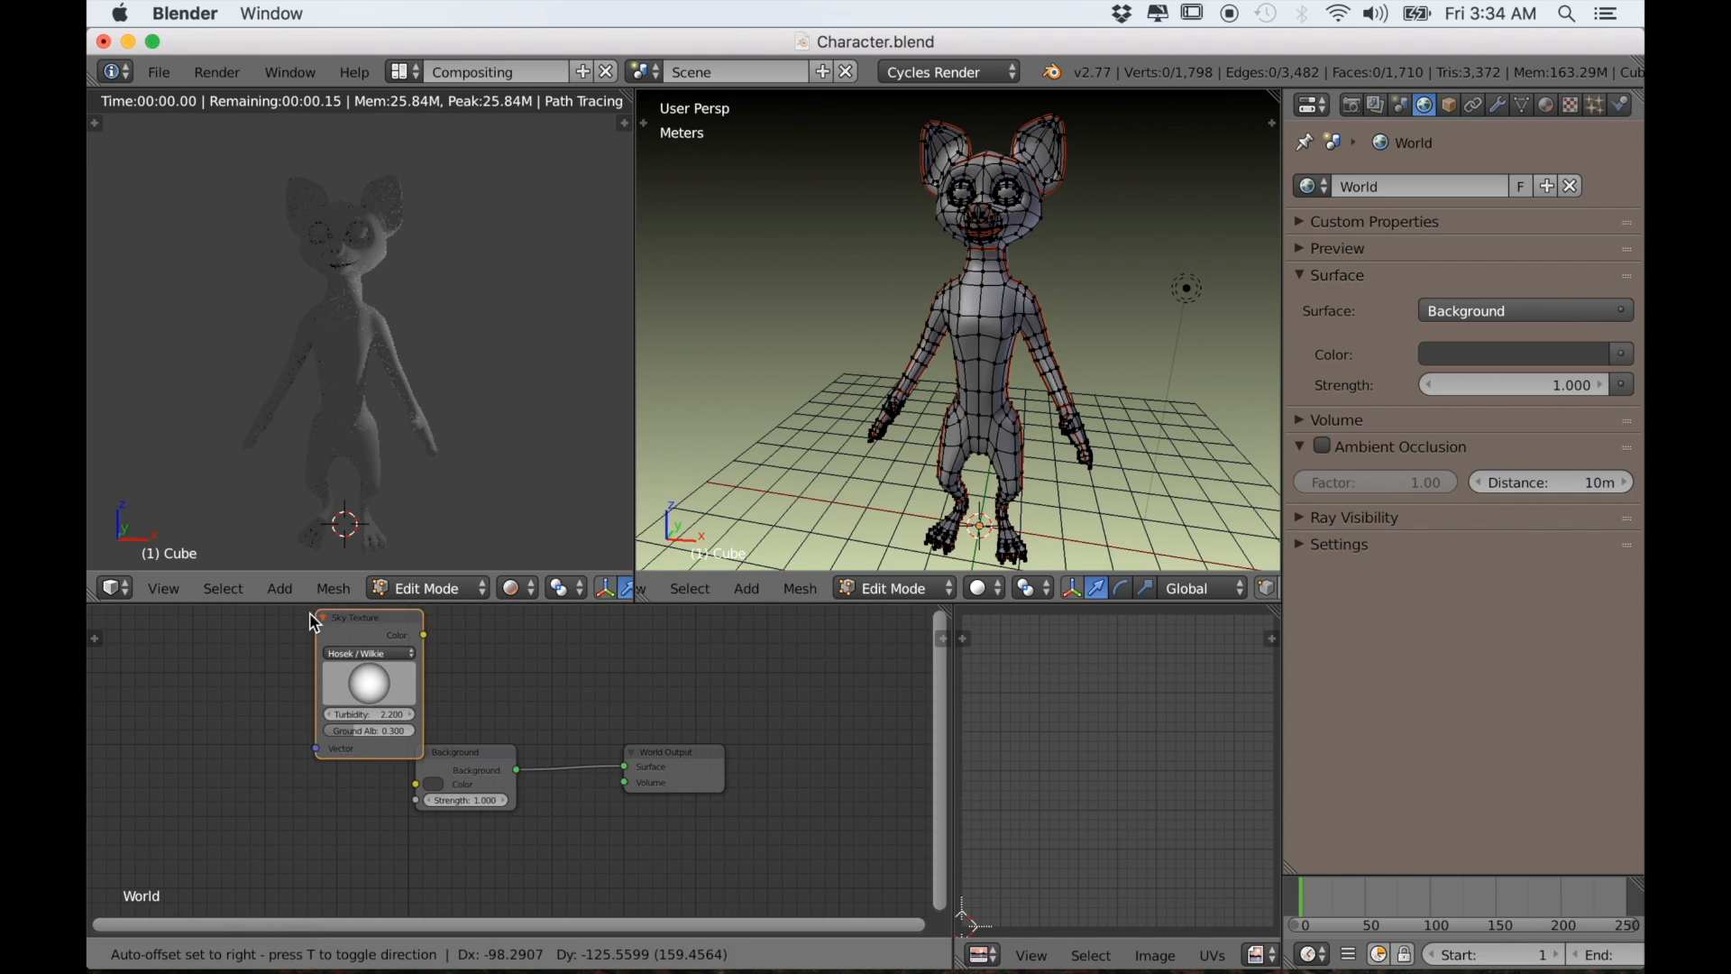
click(193, 679)
drag(304, 704, 421, 783)
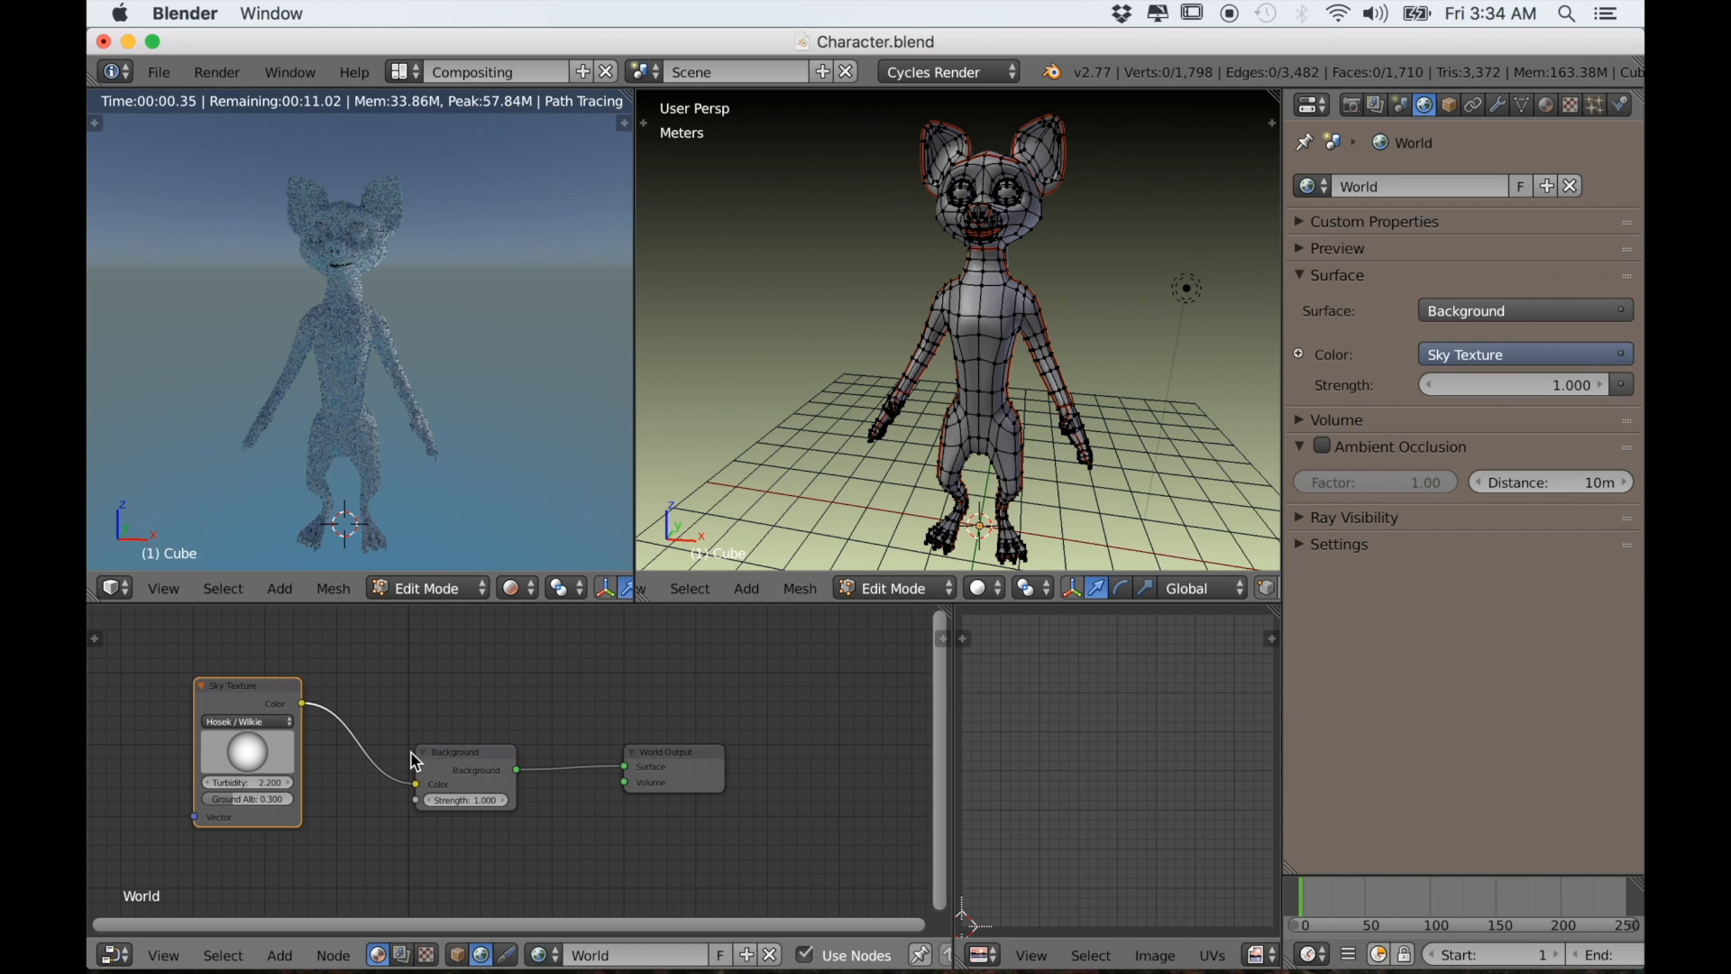
Leave Edit Mode, select the lamp, and change its type to Sun
key(Tab)
right_click(1185, 292)
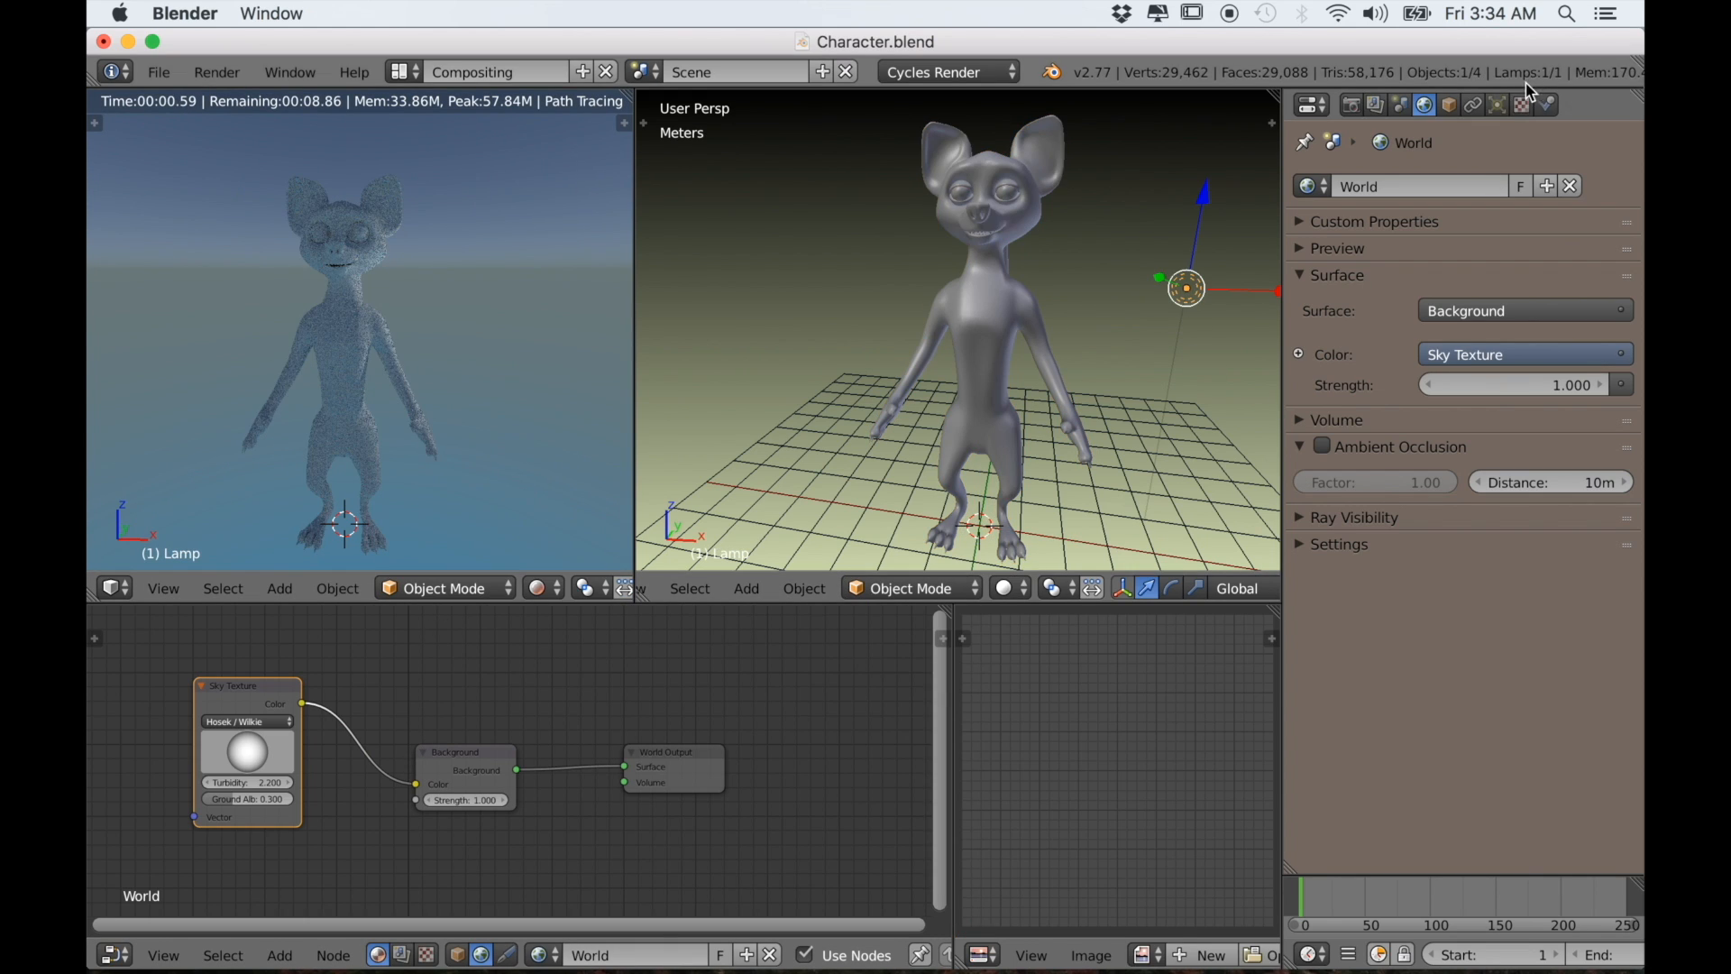
click(1498, 105)
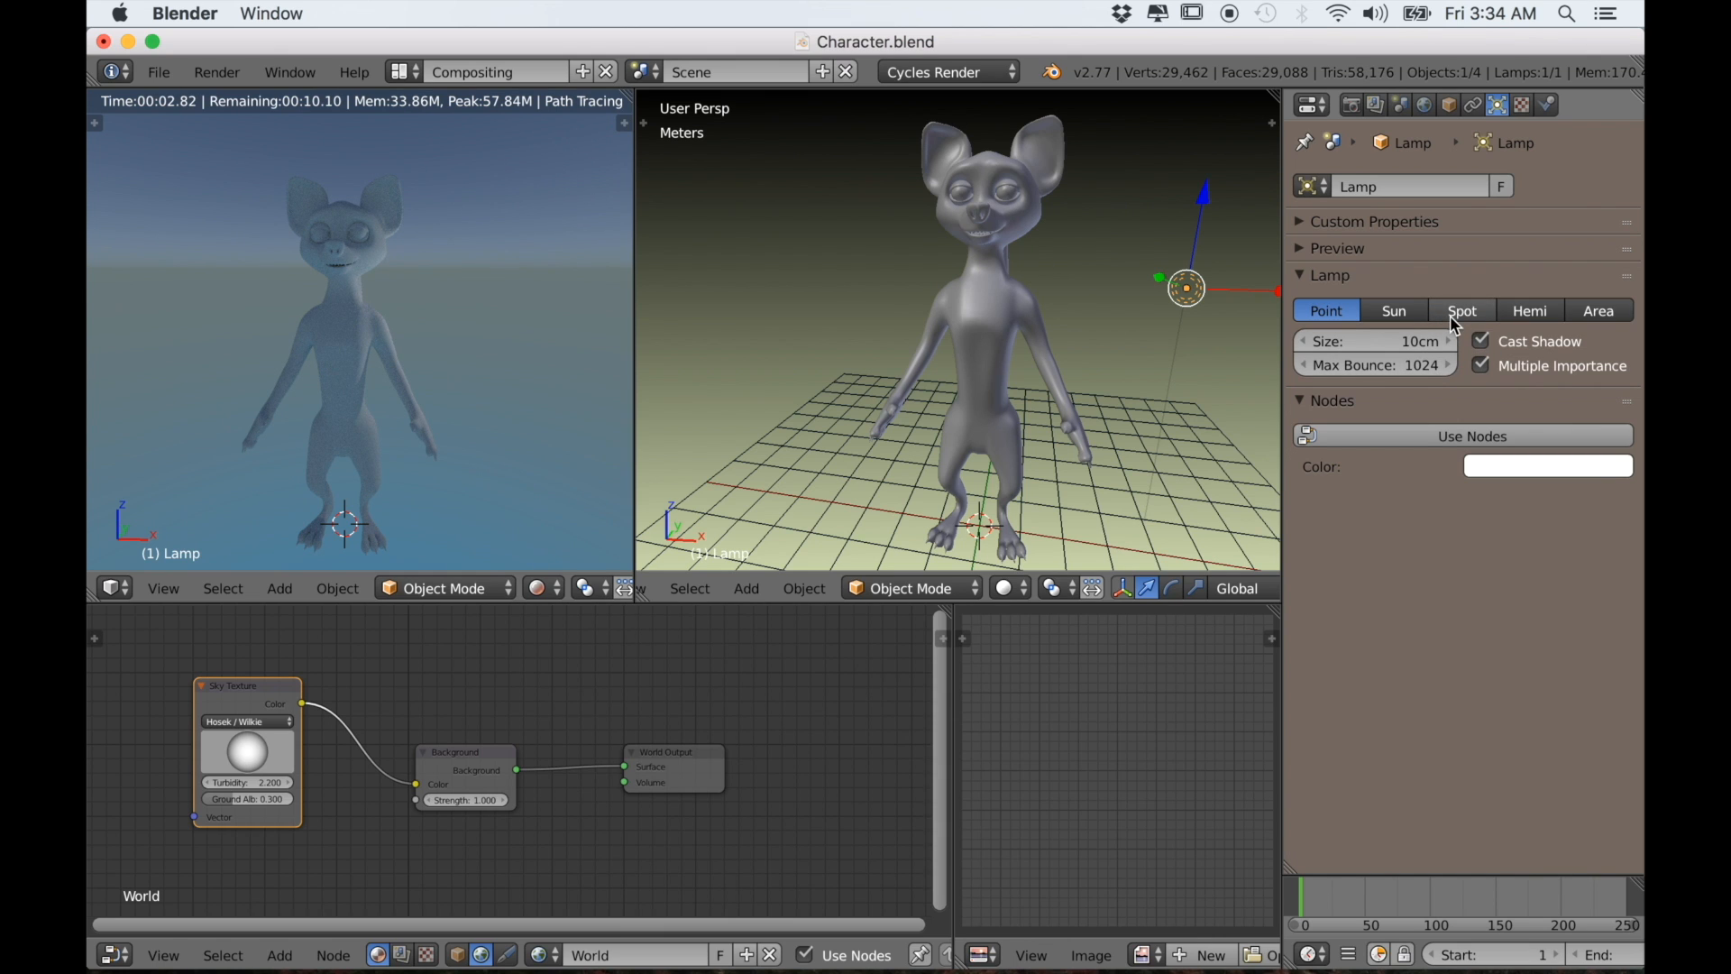
click(1395, 311)
scroll(408, 329, up, 5)
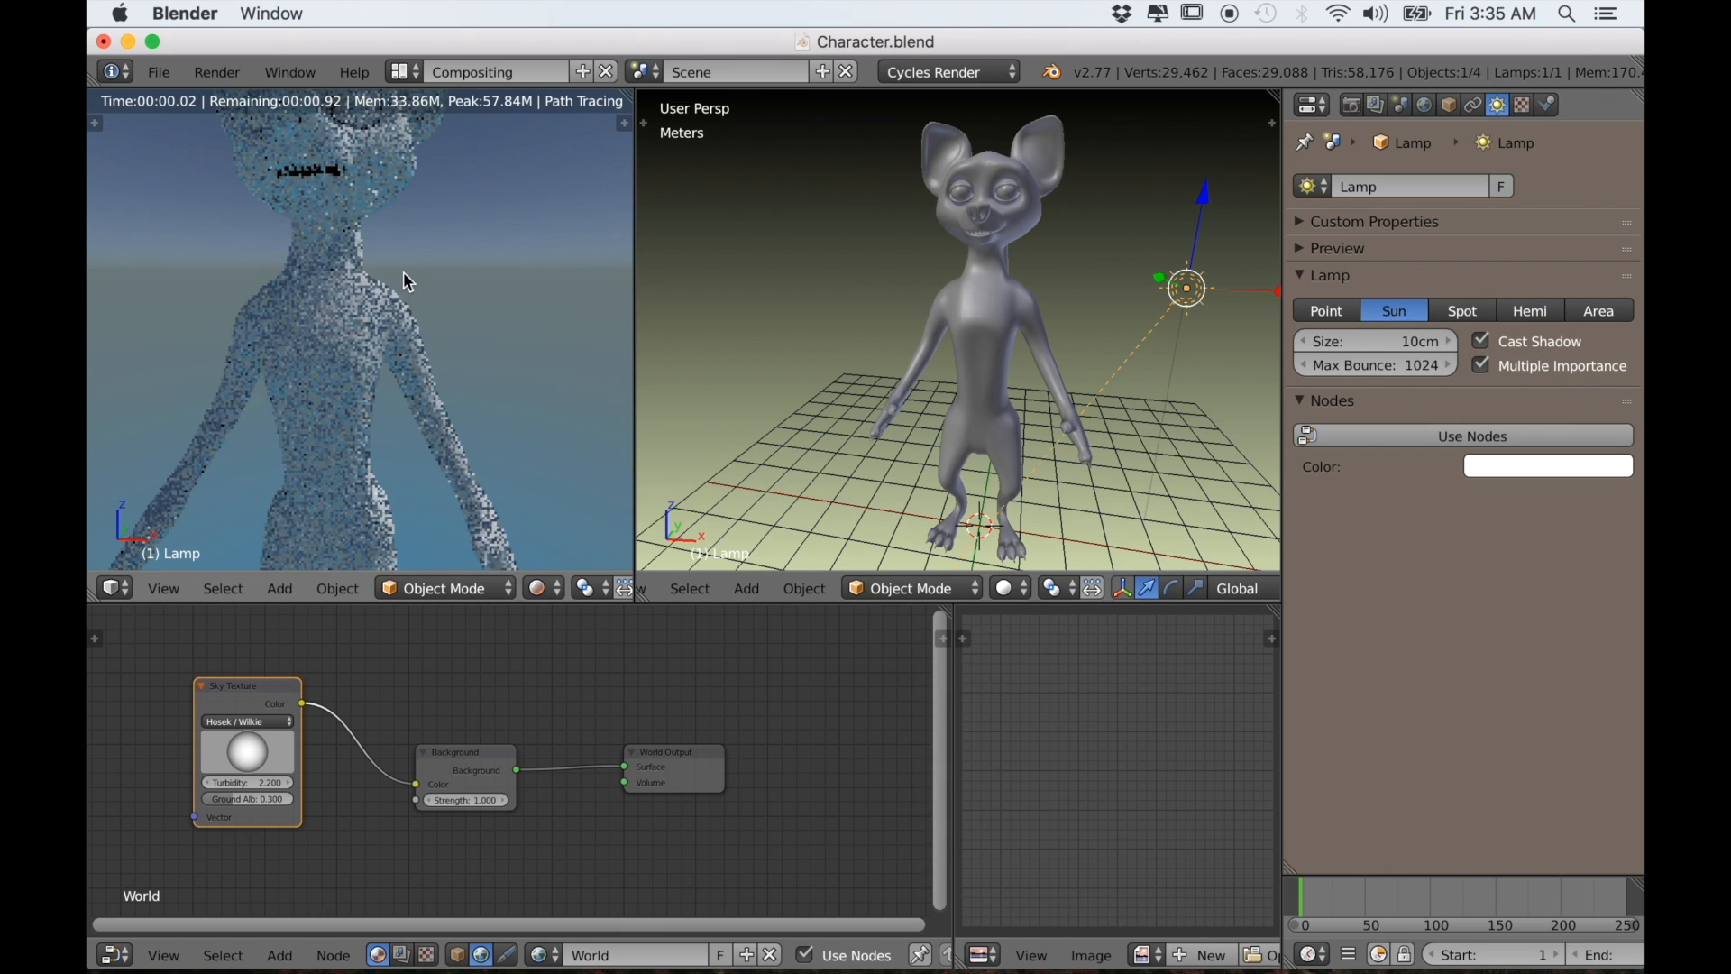
scroll(441, 360, down, 5)
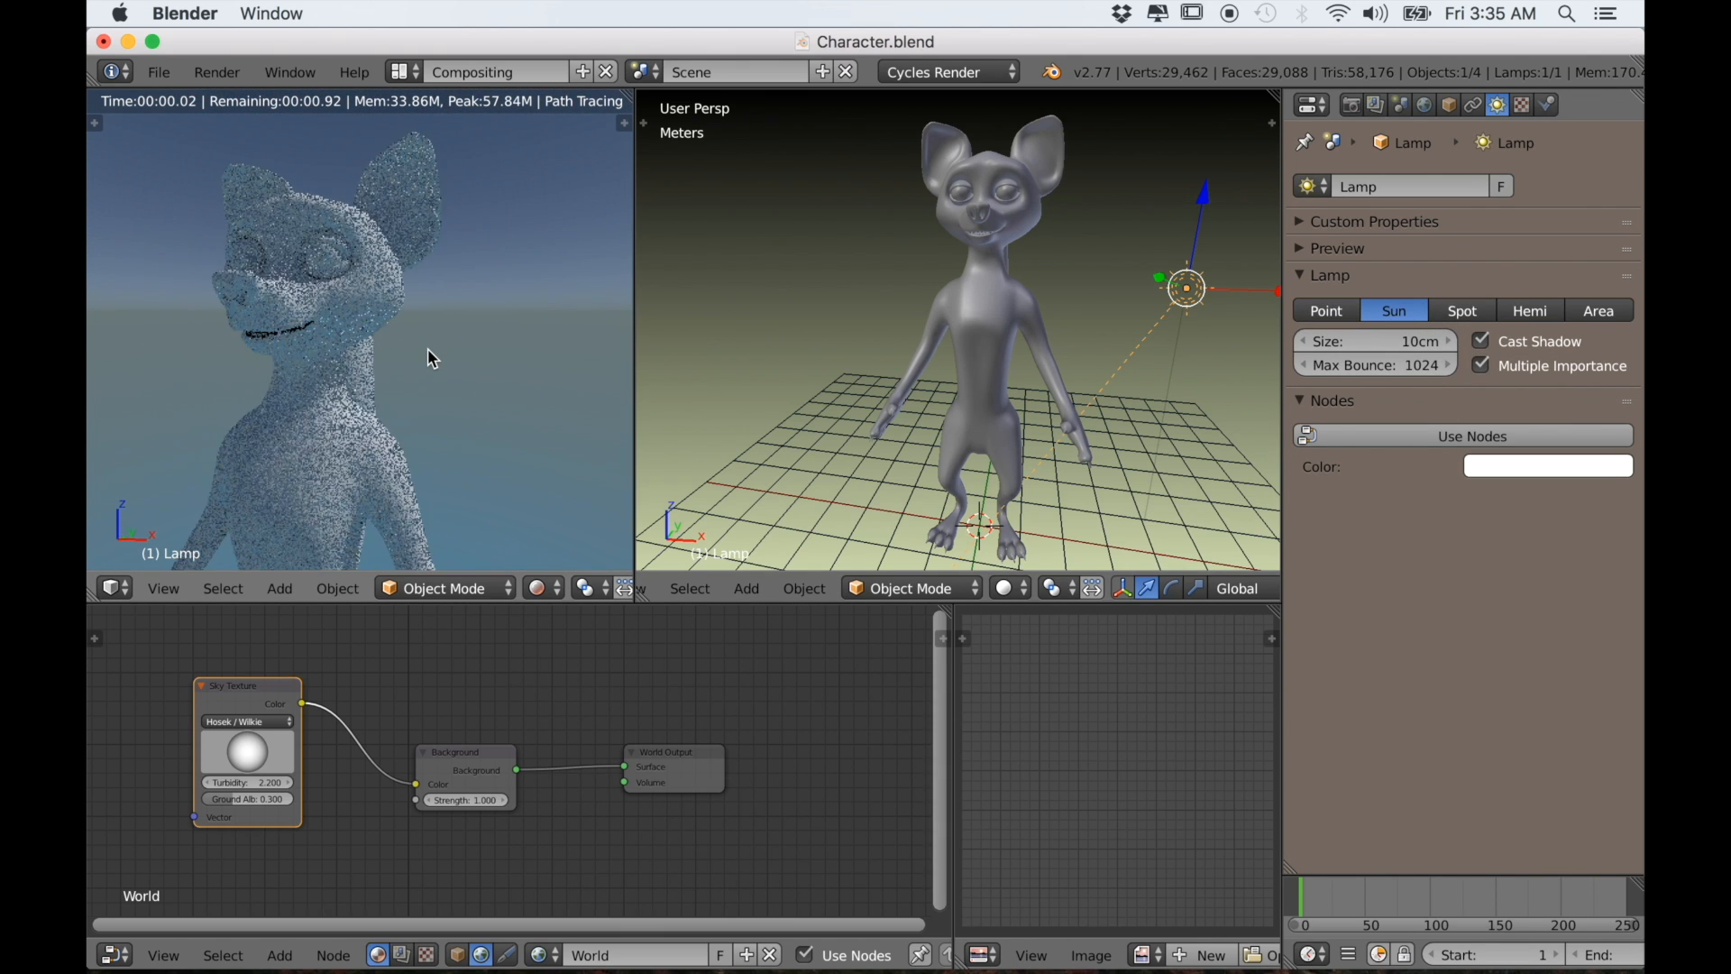
Rotate the sun lamp about the global Z axis and check the lighting in the rendered preview
key(r)
key(z)
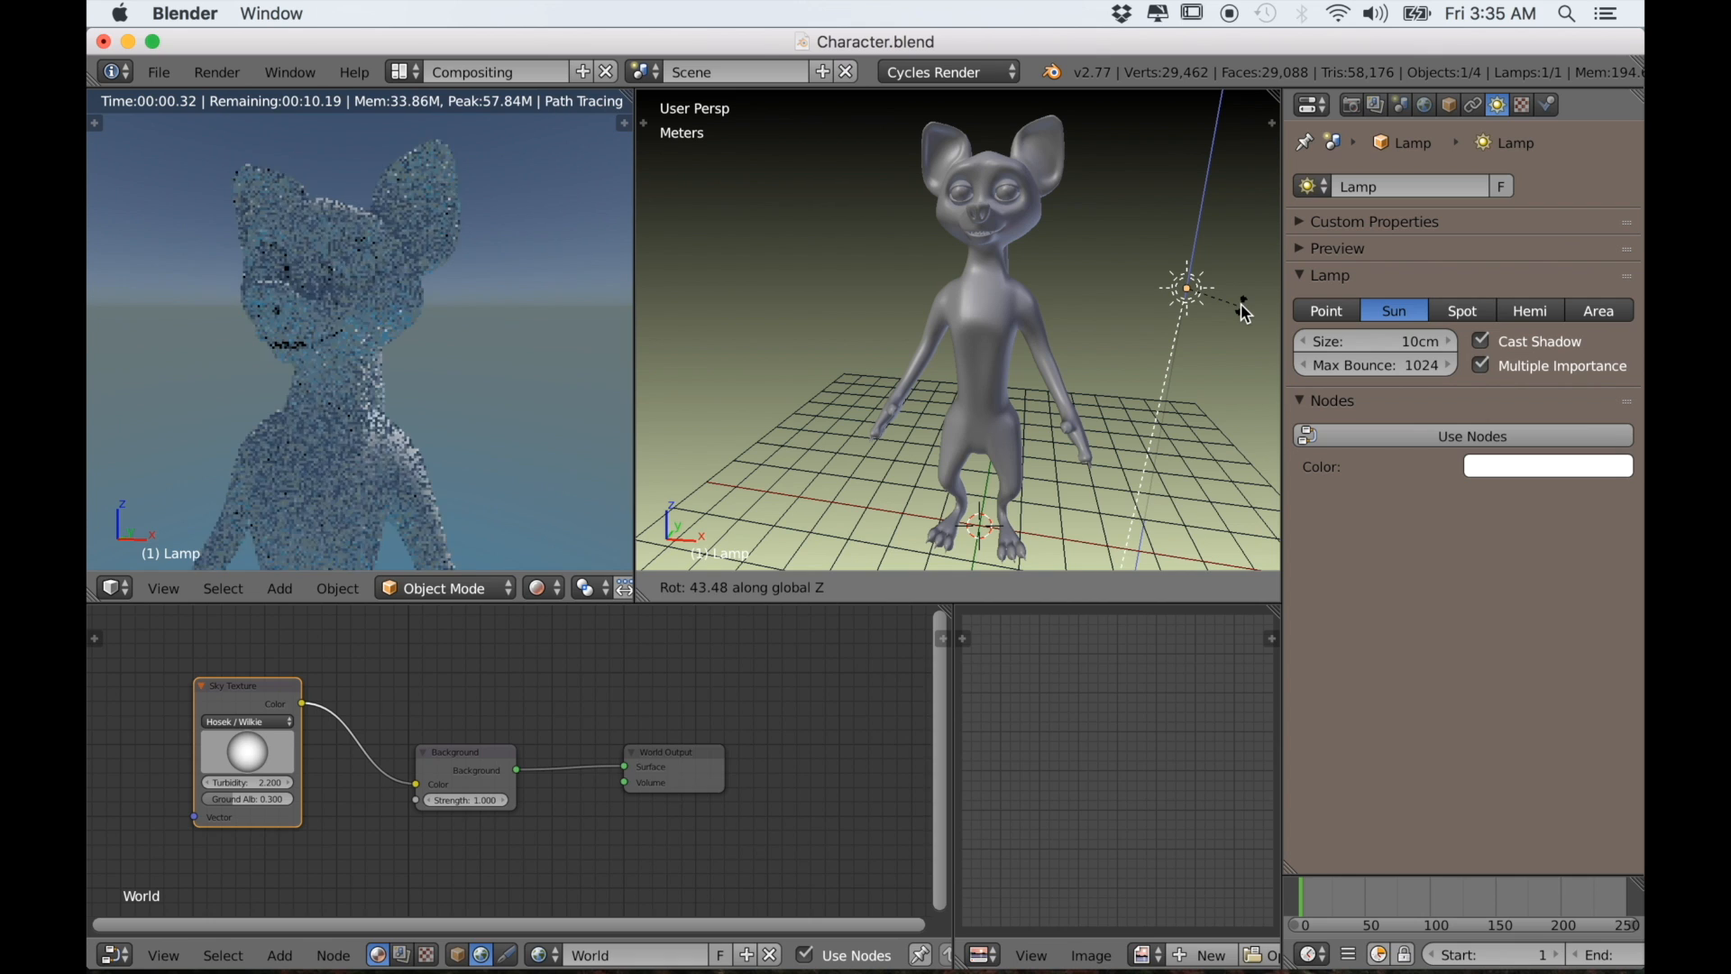
click(1096, 332)
scroll(328, 413, down, 3)
middle_drag(319, 403, 413, 424)
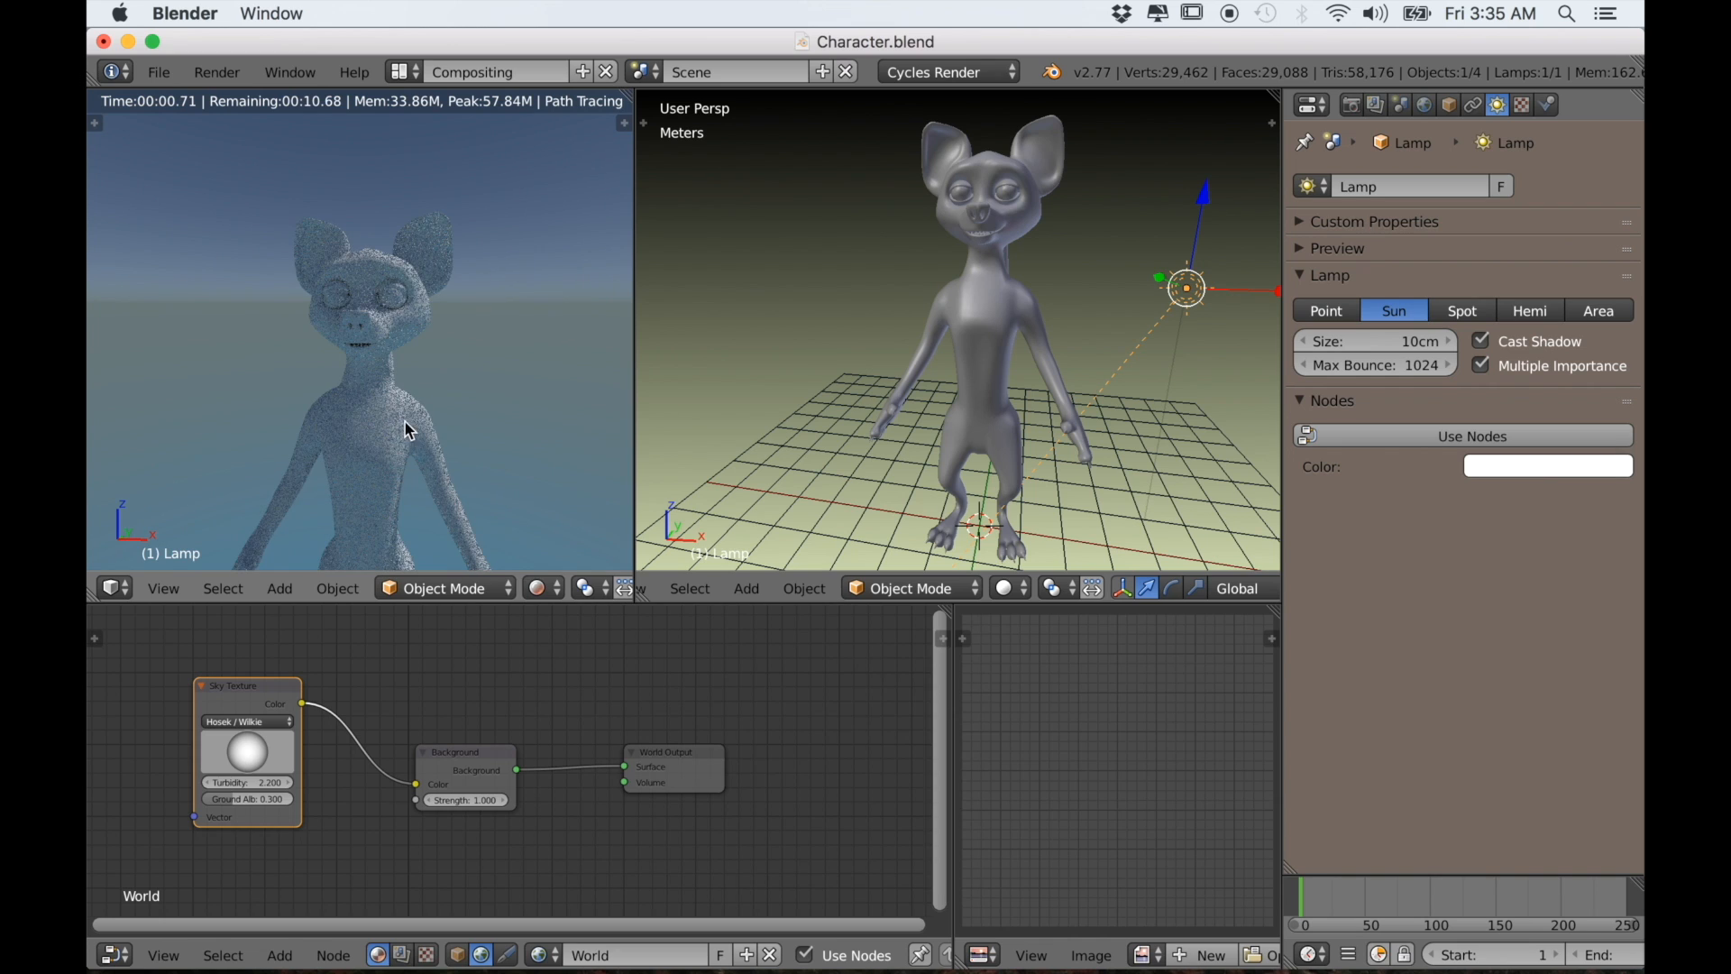
scroll(425, 458, down, 2)
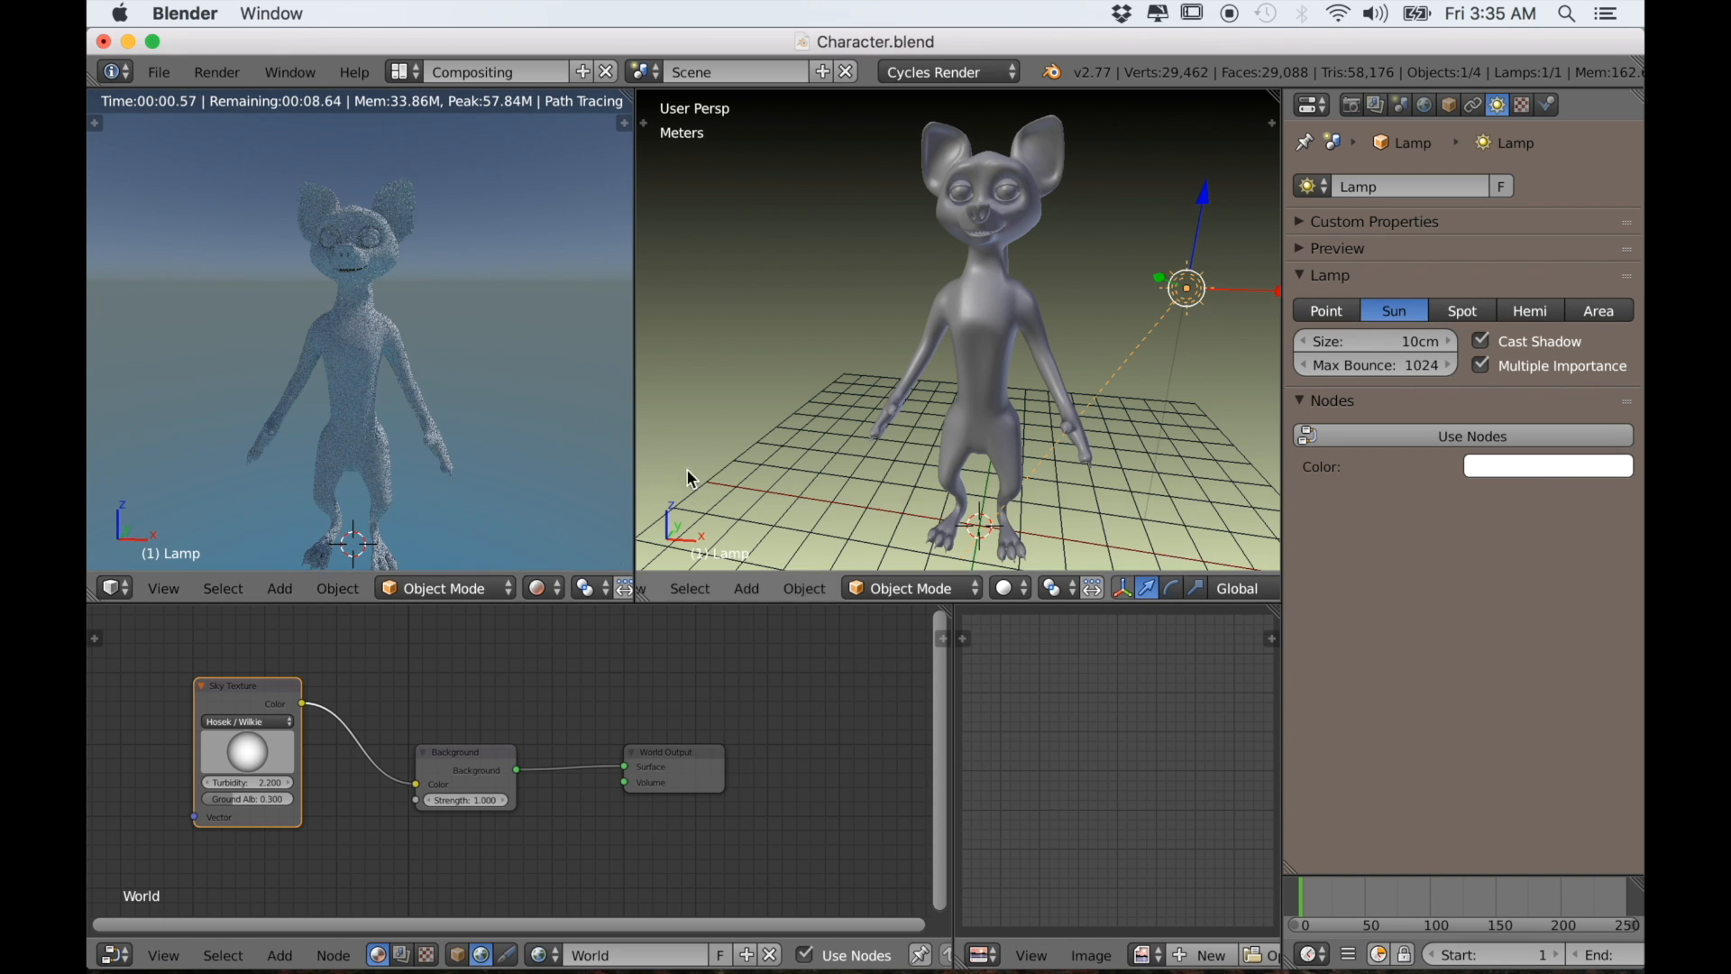
Select the character, give it a new material, and show that material's nodes in the node editor
right_click(995, 328)
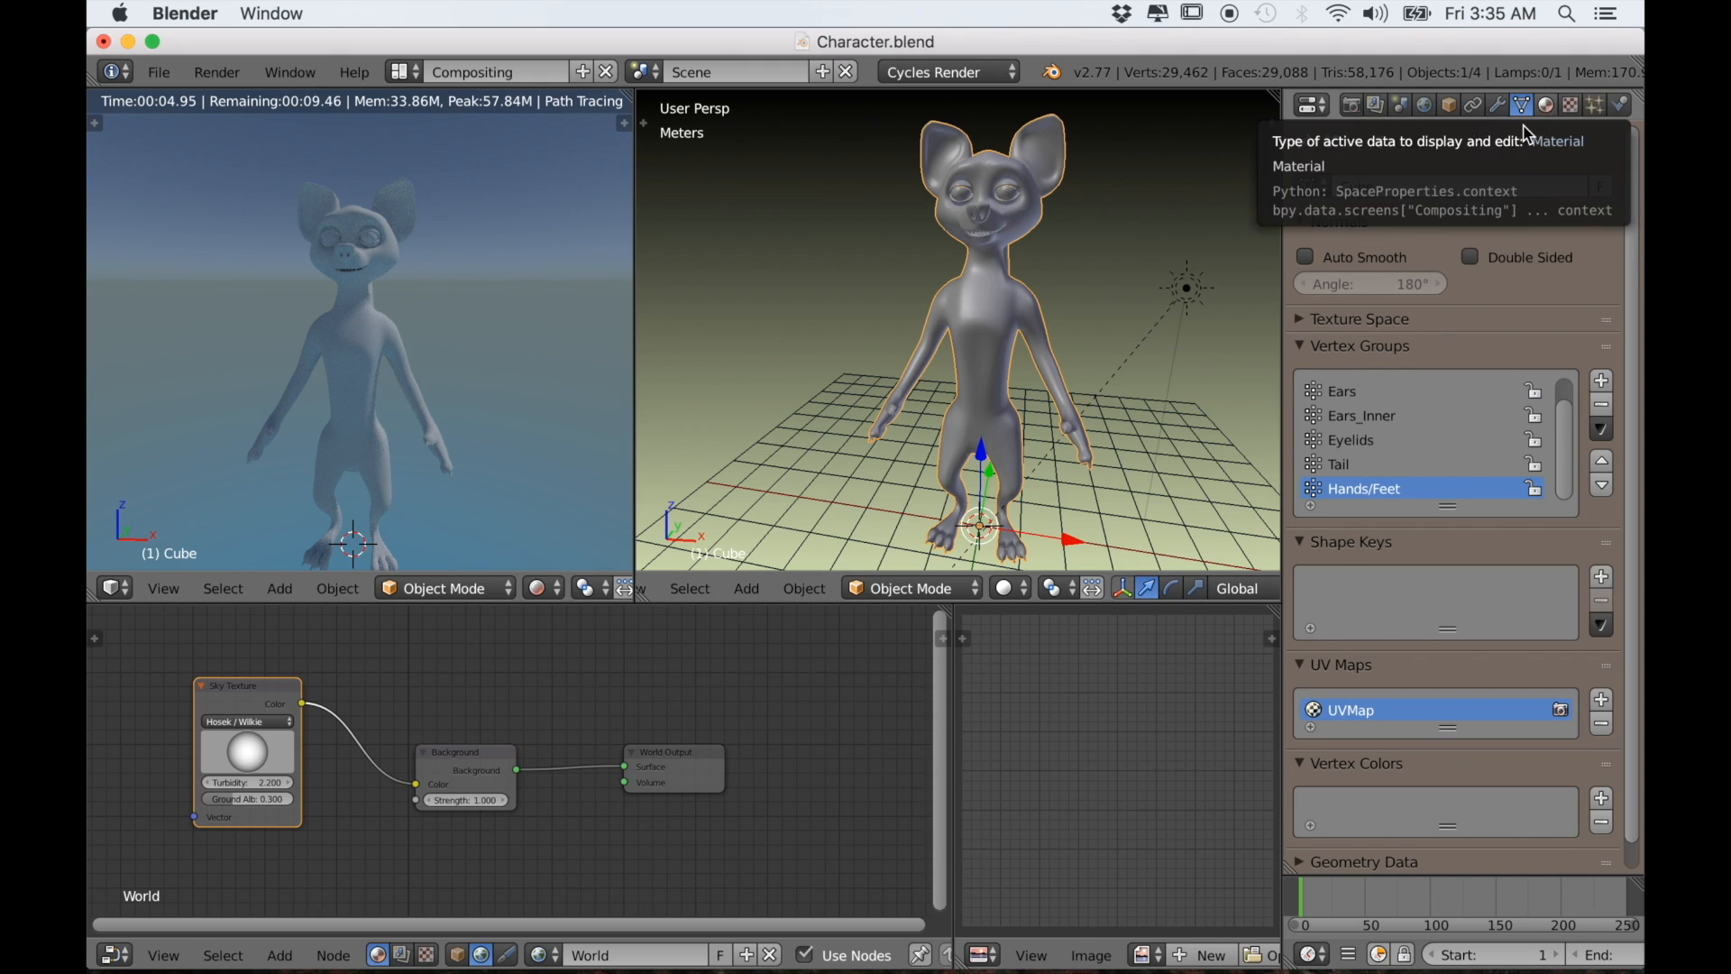
click(1546, 107)
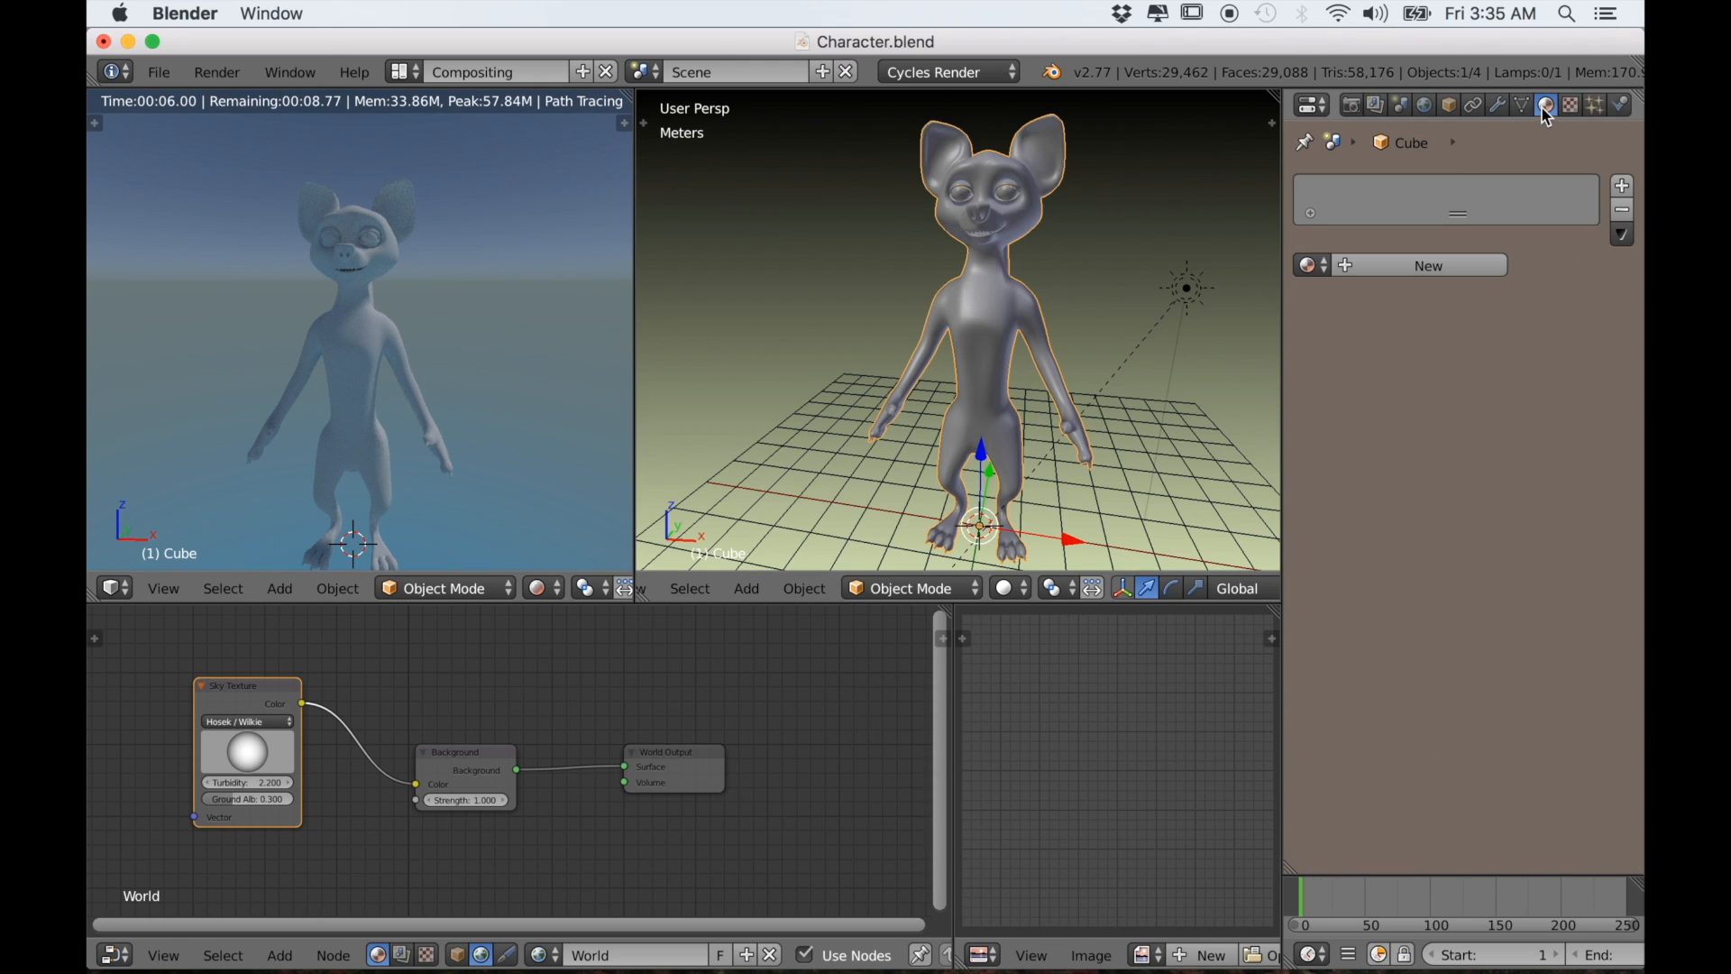
click(1434, 264)
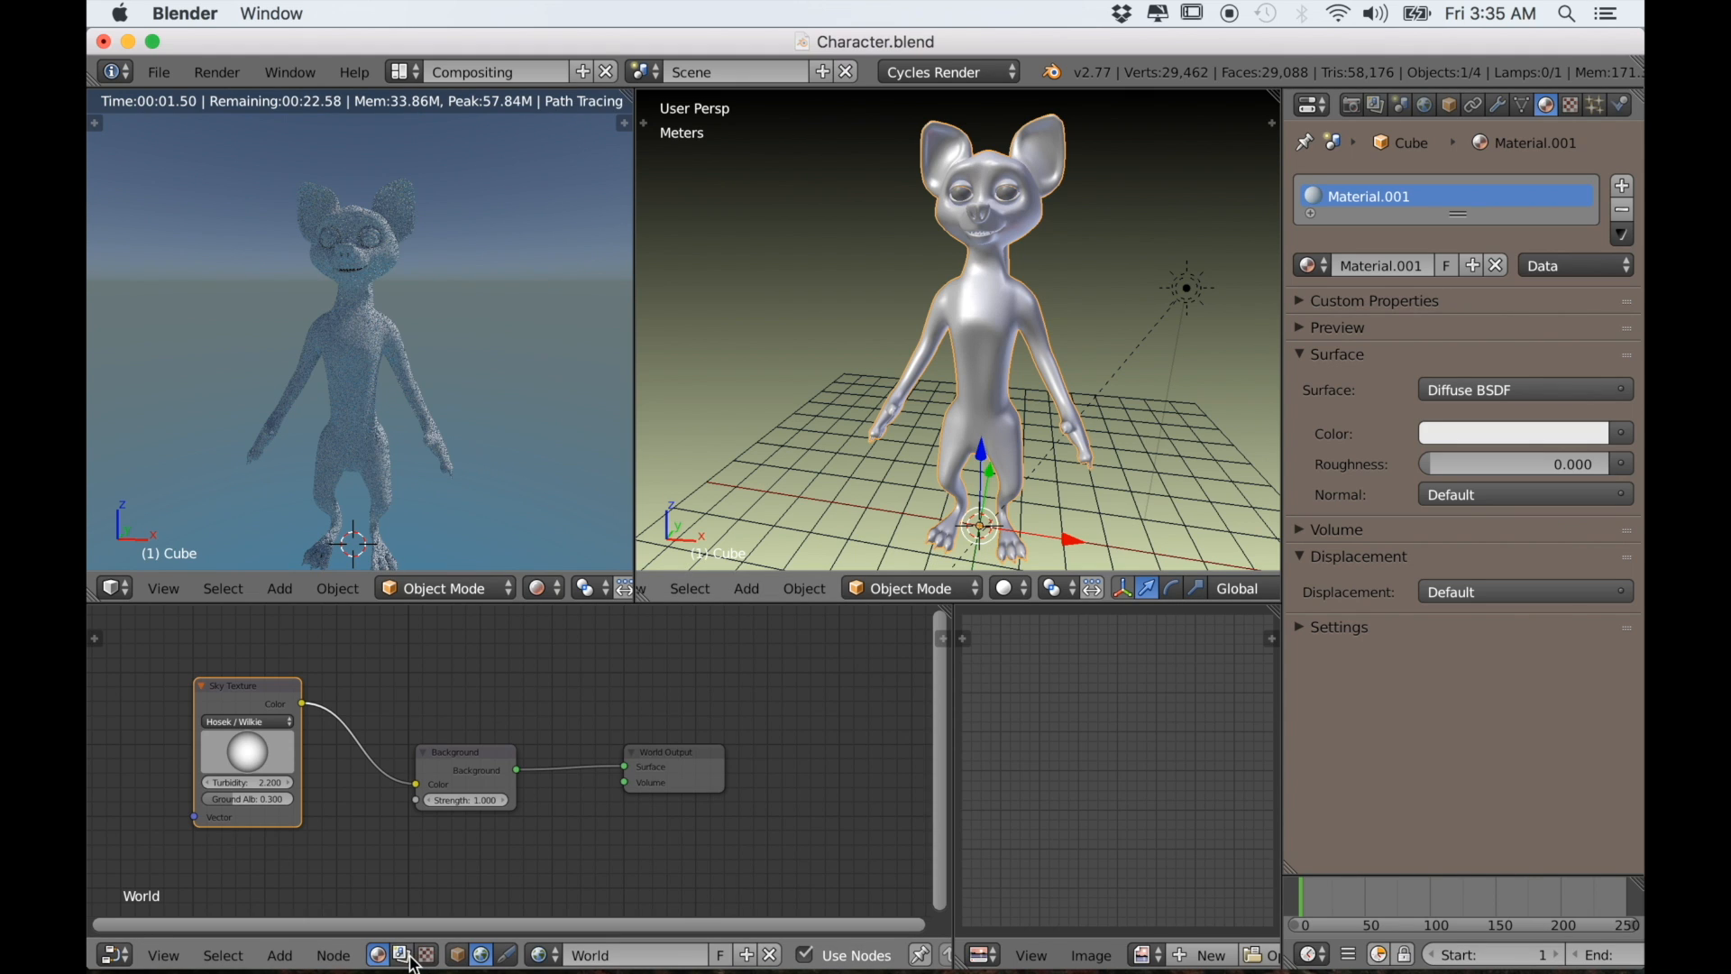
click(459, 956)
scroll(453, 870, up, 3)
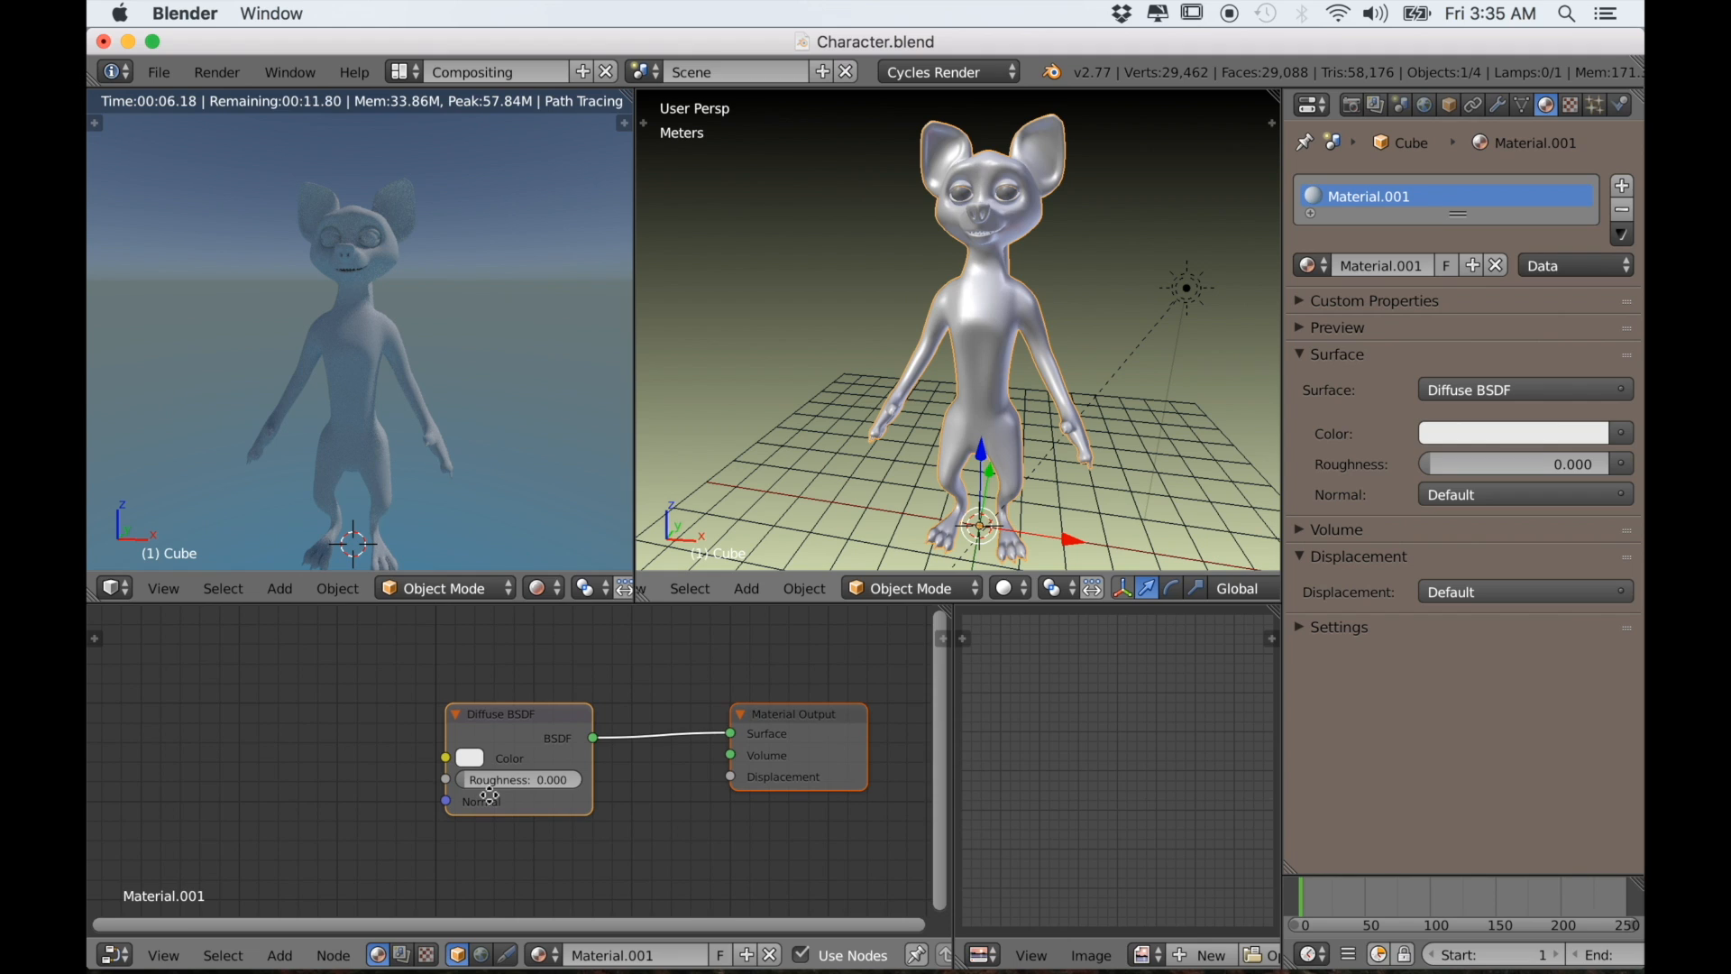
Search the add-ons in the user preferences for "node" to check that Node Wrangler is enabled, and close the preferences
click(168, 72)
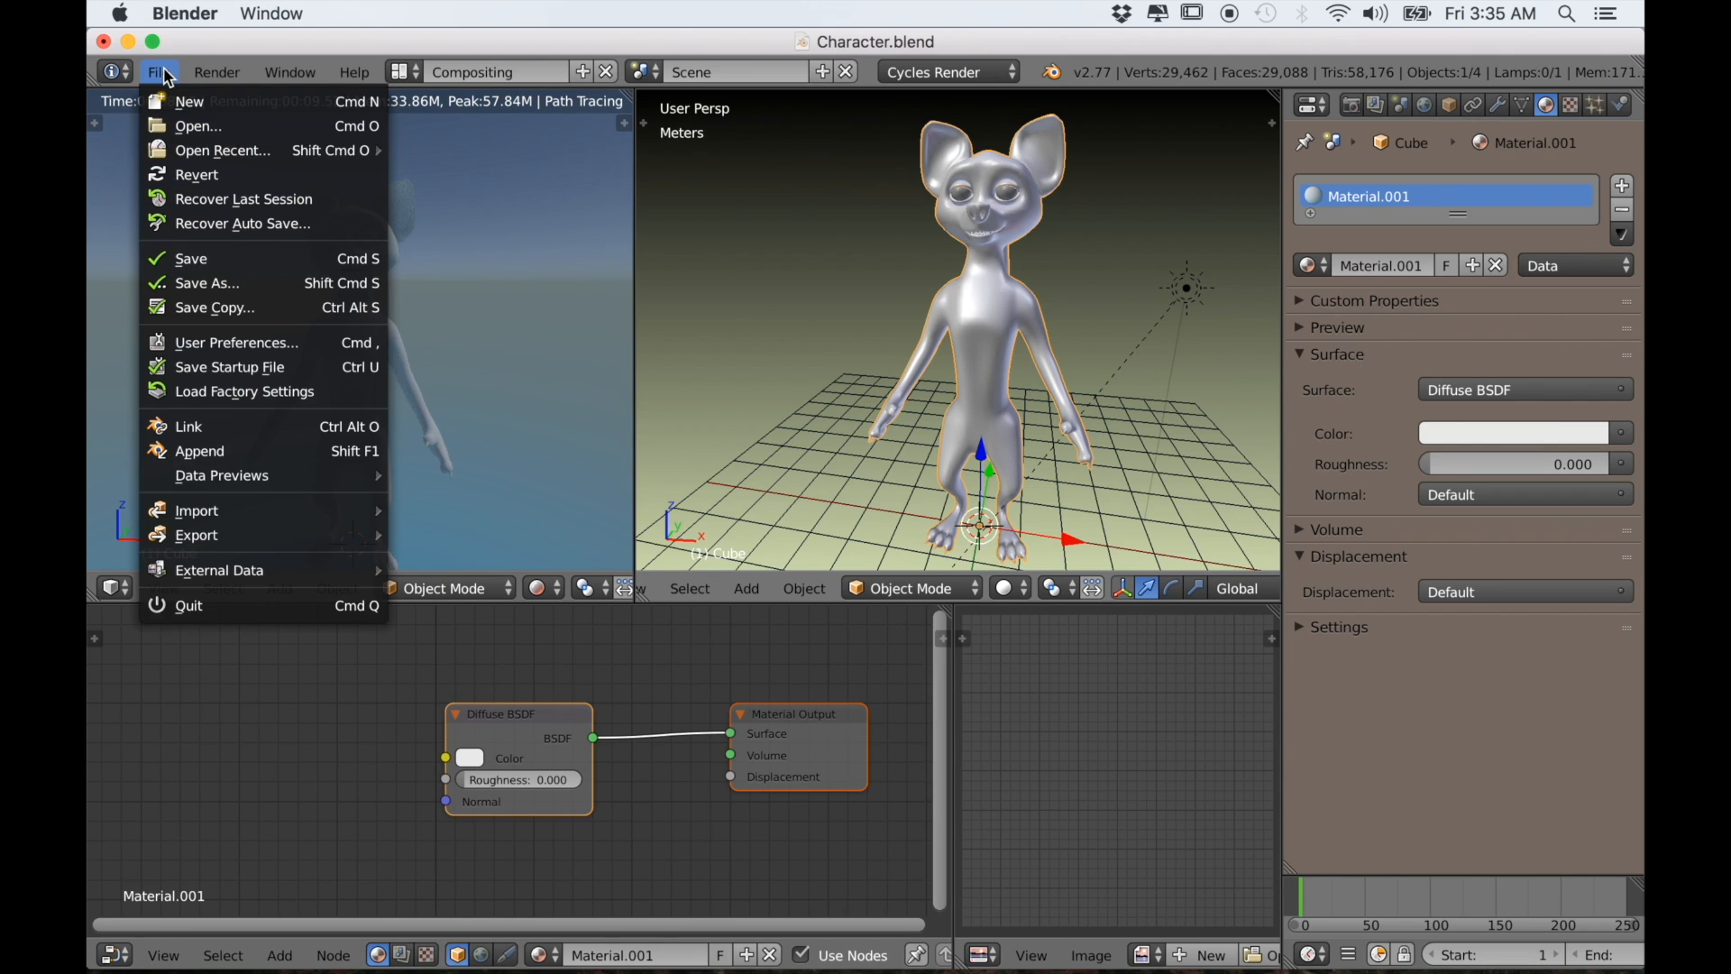
click(193, 342)
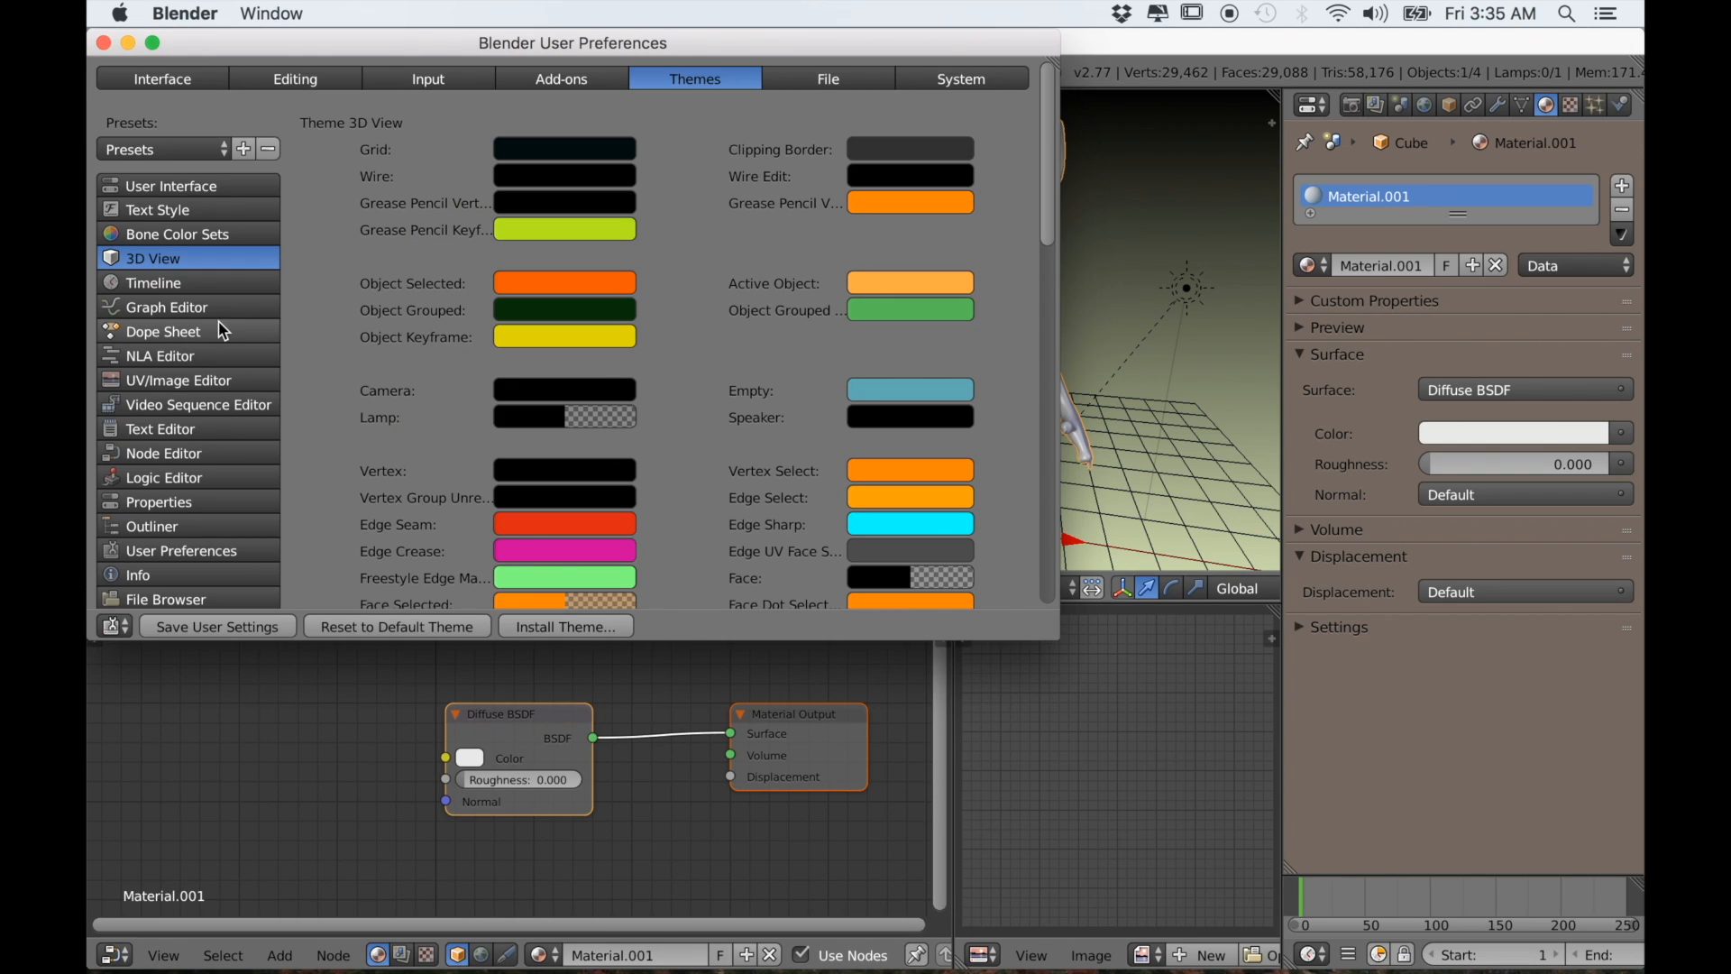
click(525, 85)
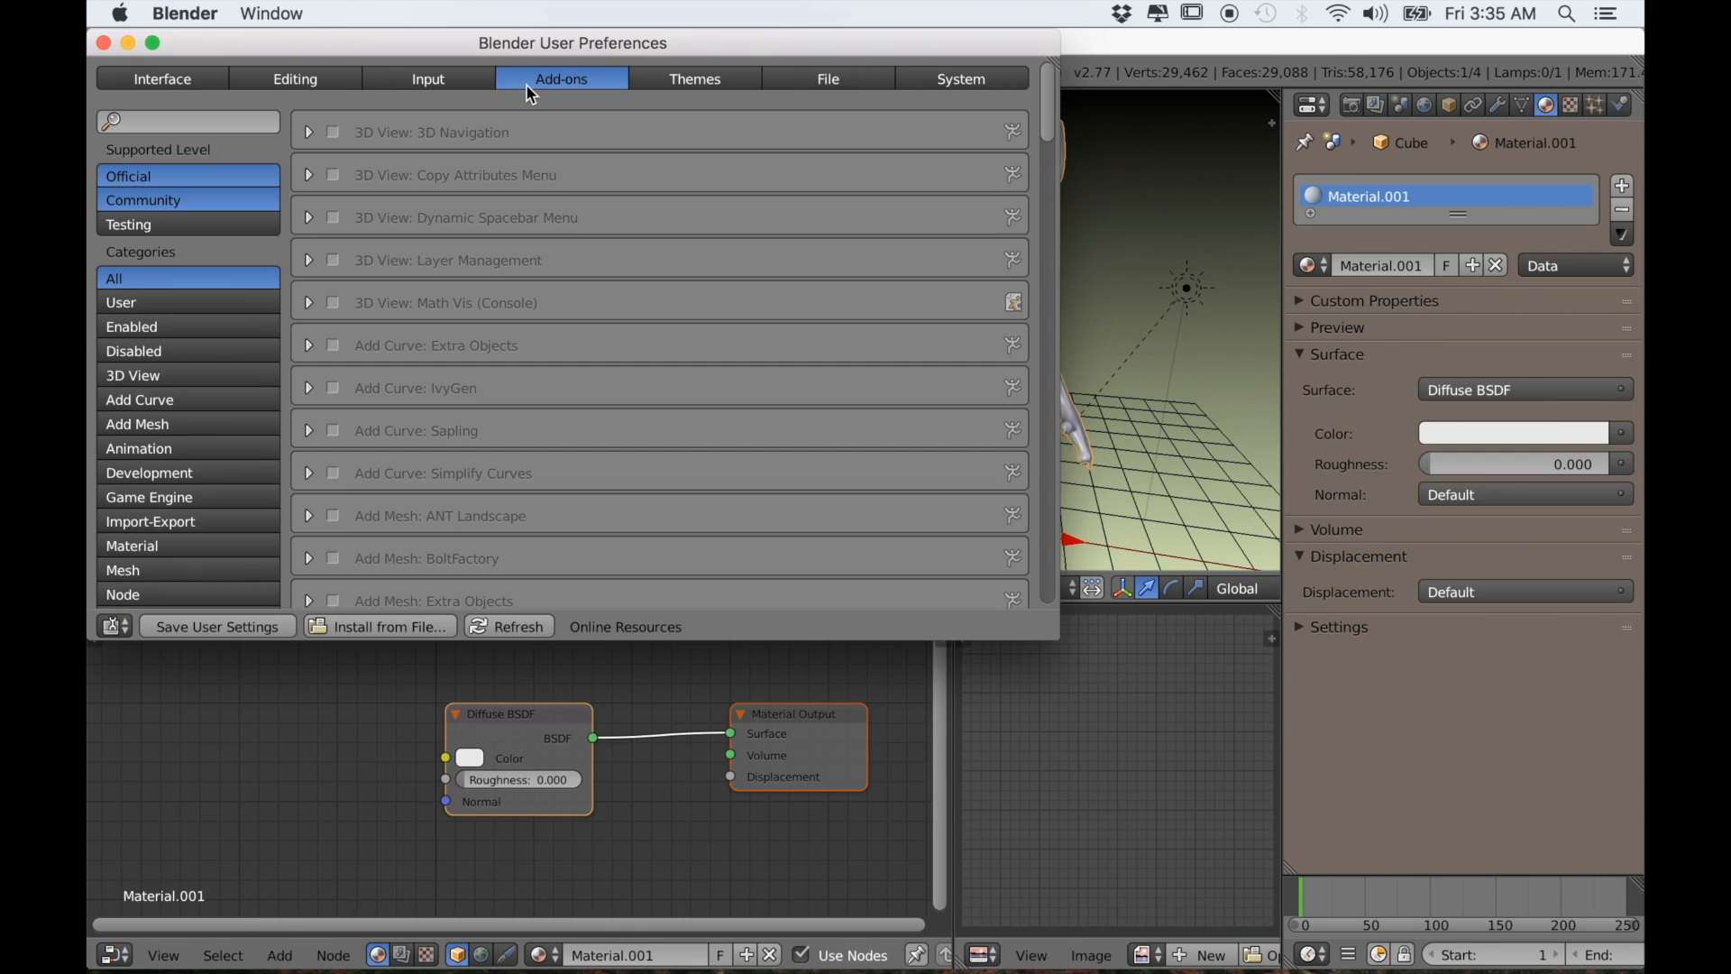
text(node)
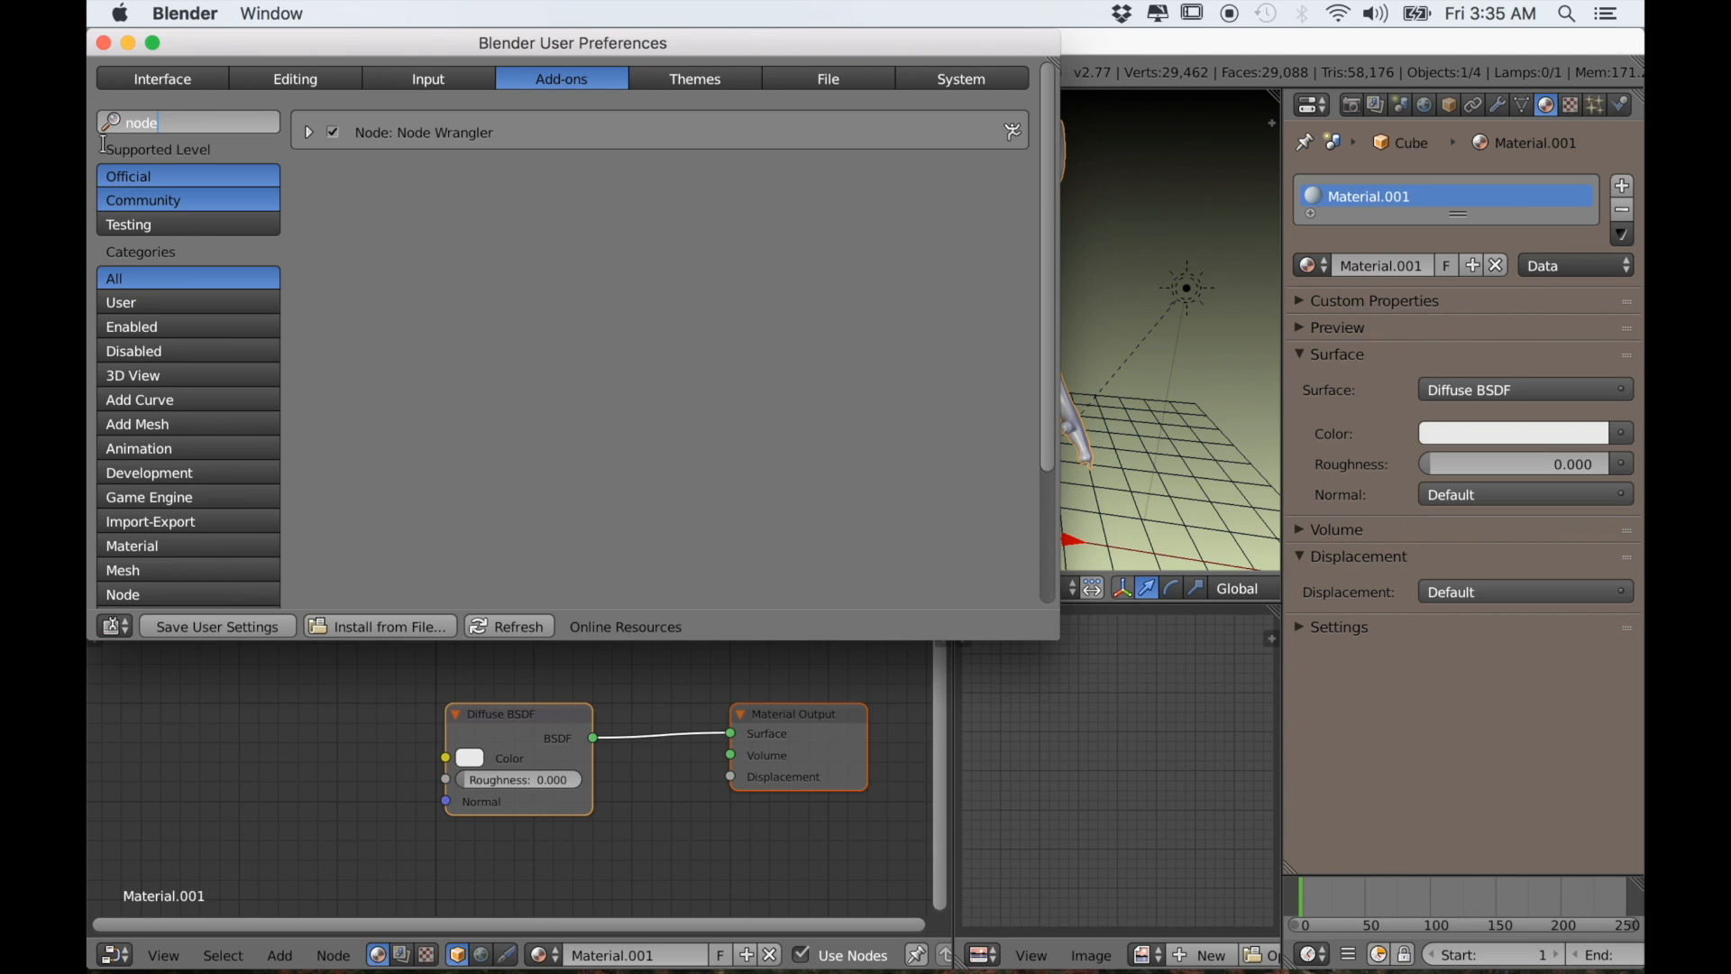
click(103, 42)
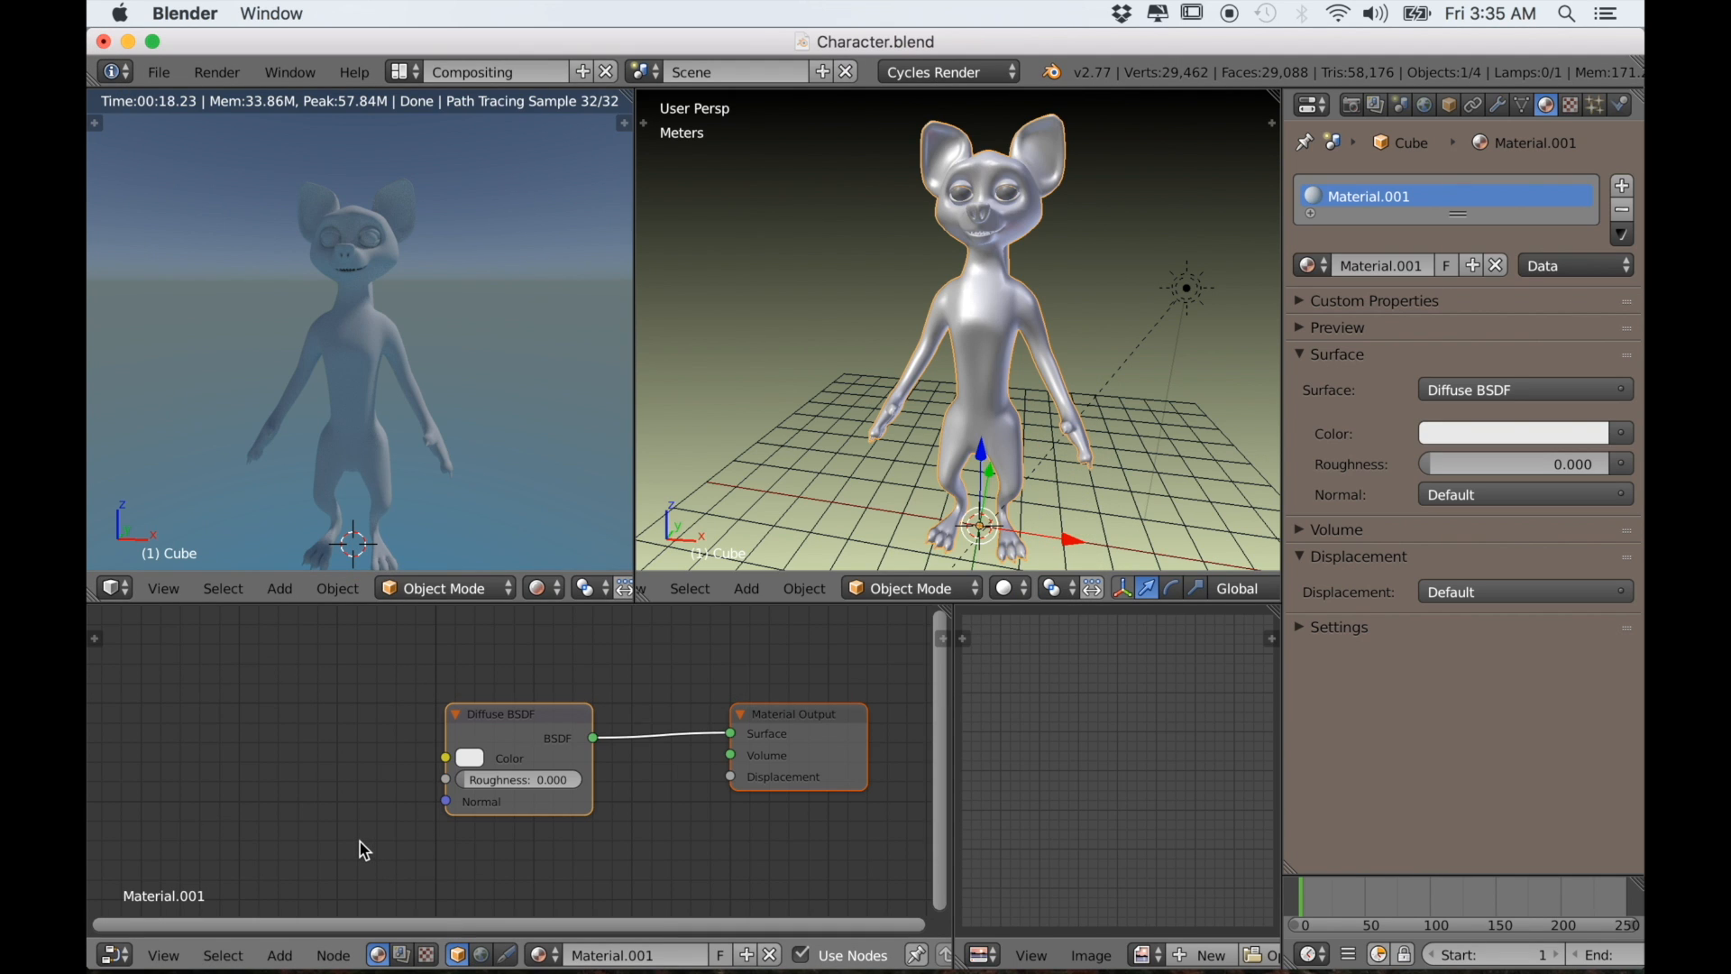
Add Node Wrangler's texture setup to the Diffuse BSDF, with Mapping and Image Texture nodes feeding its Color input
key(ctrl+t)
scroll(542, 811, up, 3)
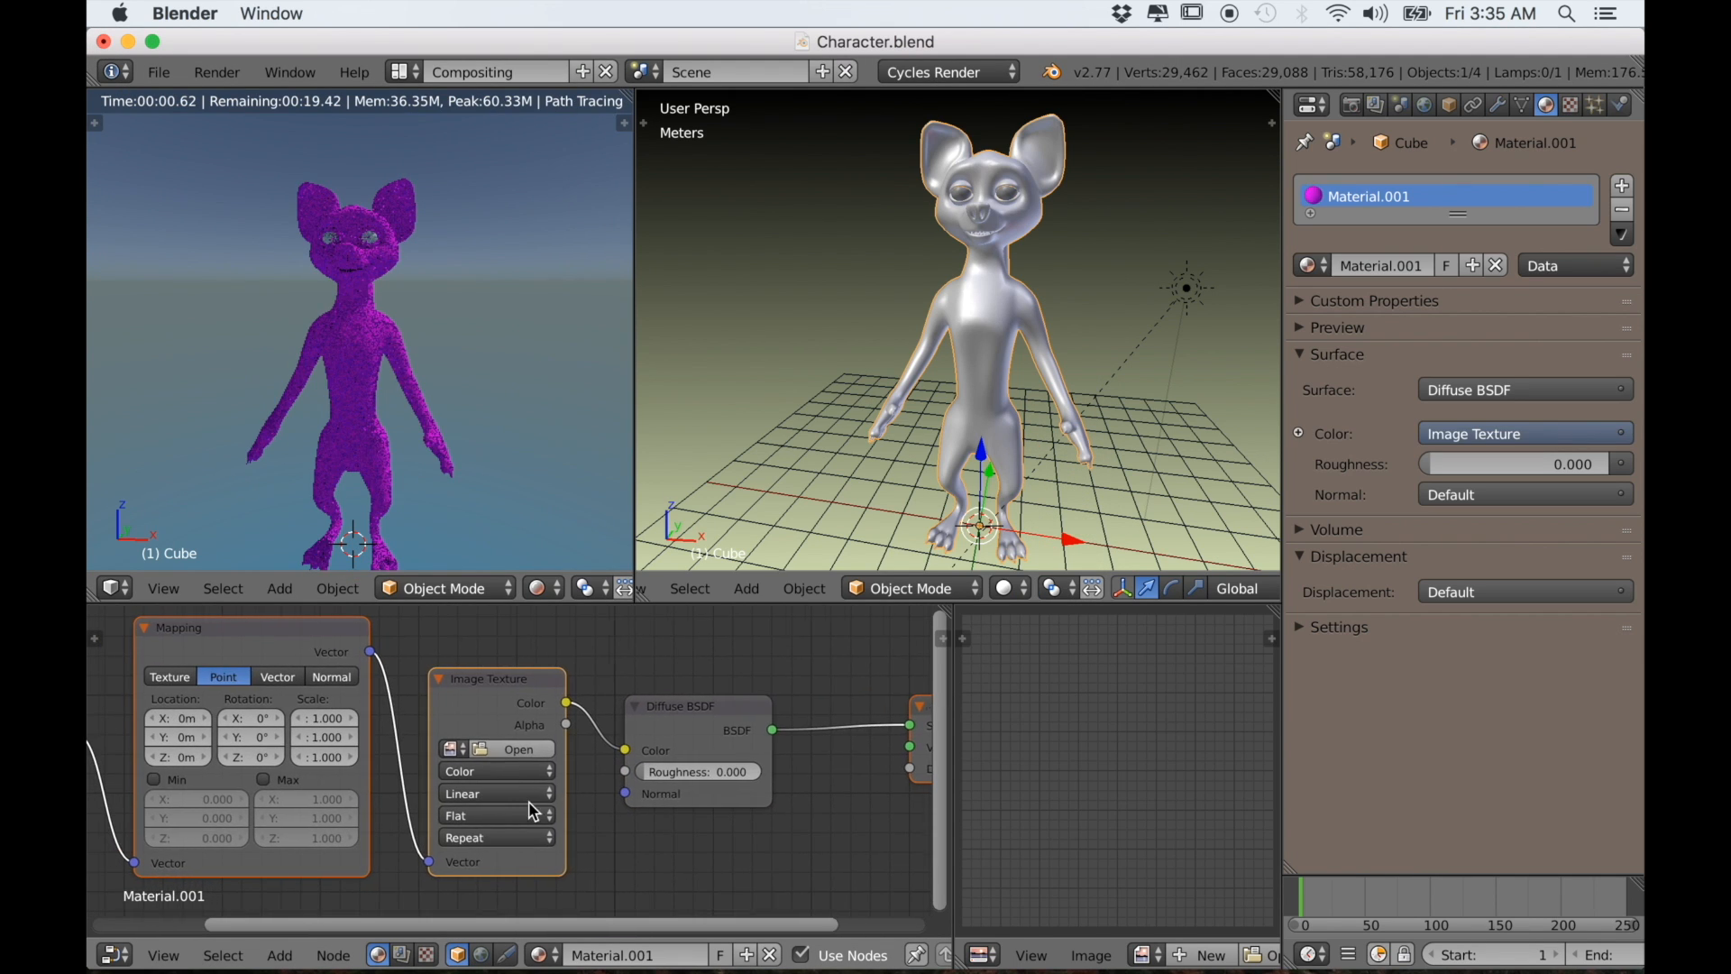
scroll(541, 812, up, 2)
Load Character Texture.png from the Desktop into the Image Texture node and check the character's upper body in the rendered preview
click(505, 739)
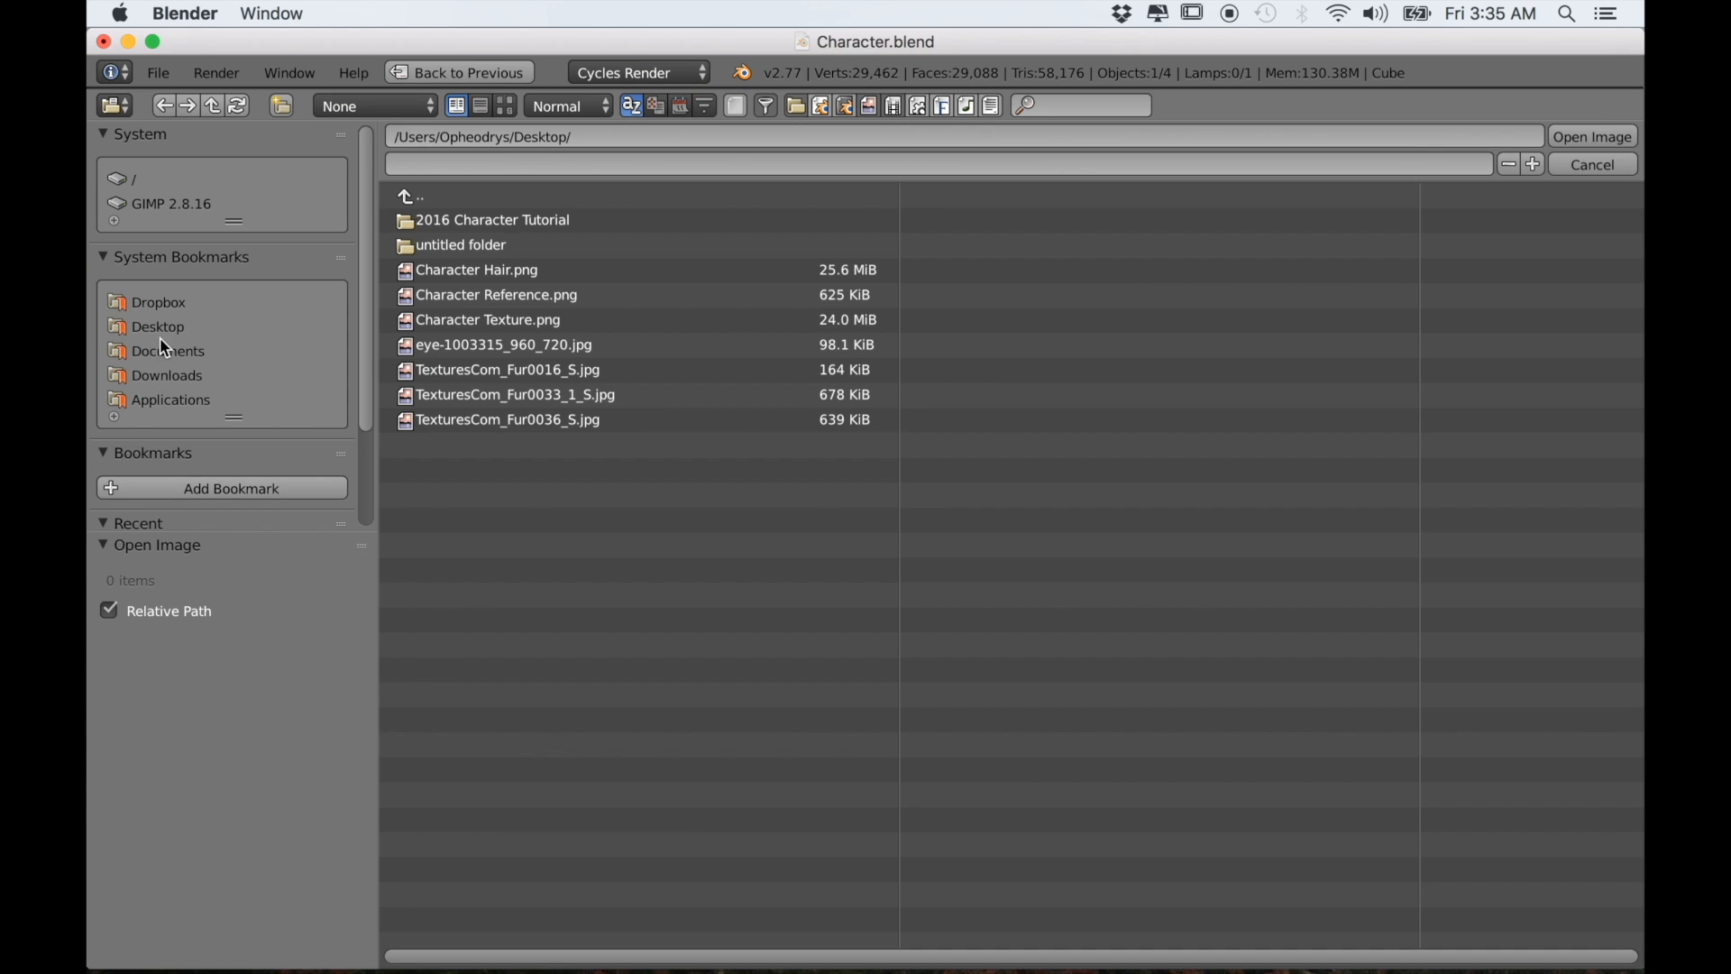
click(506, 105)
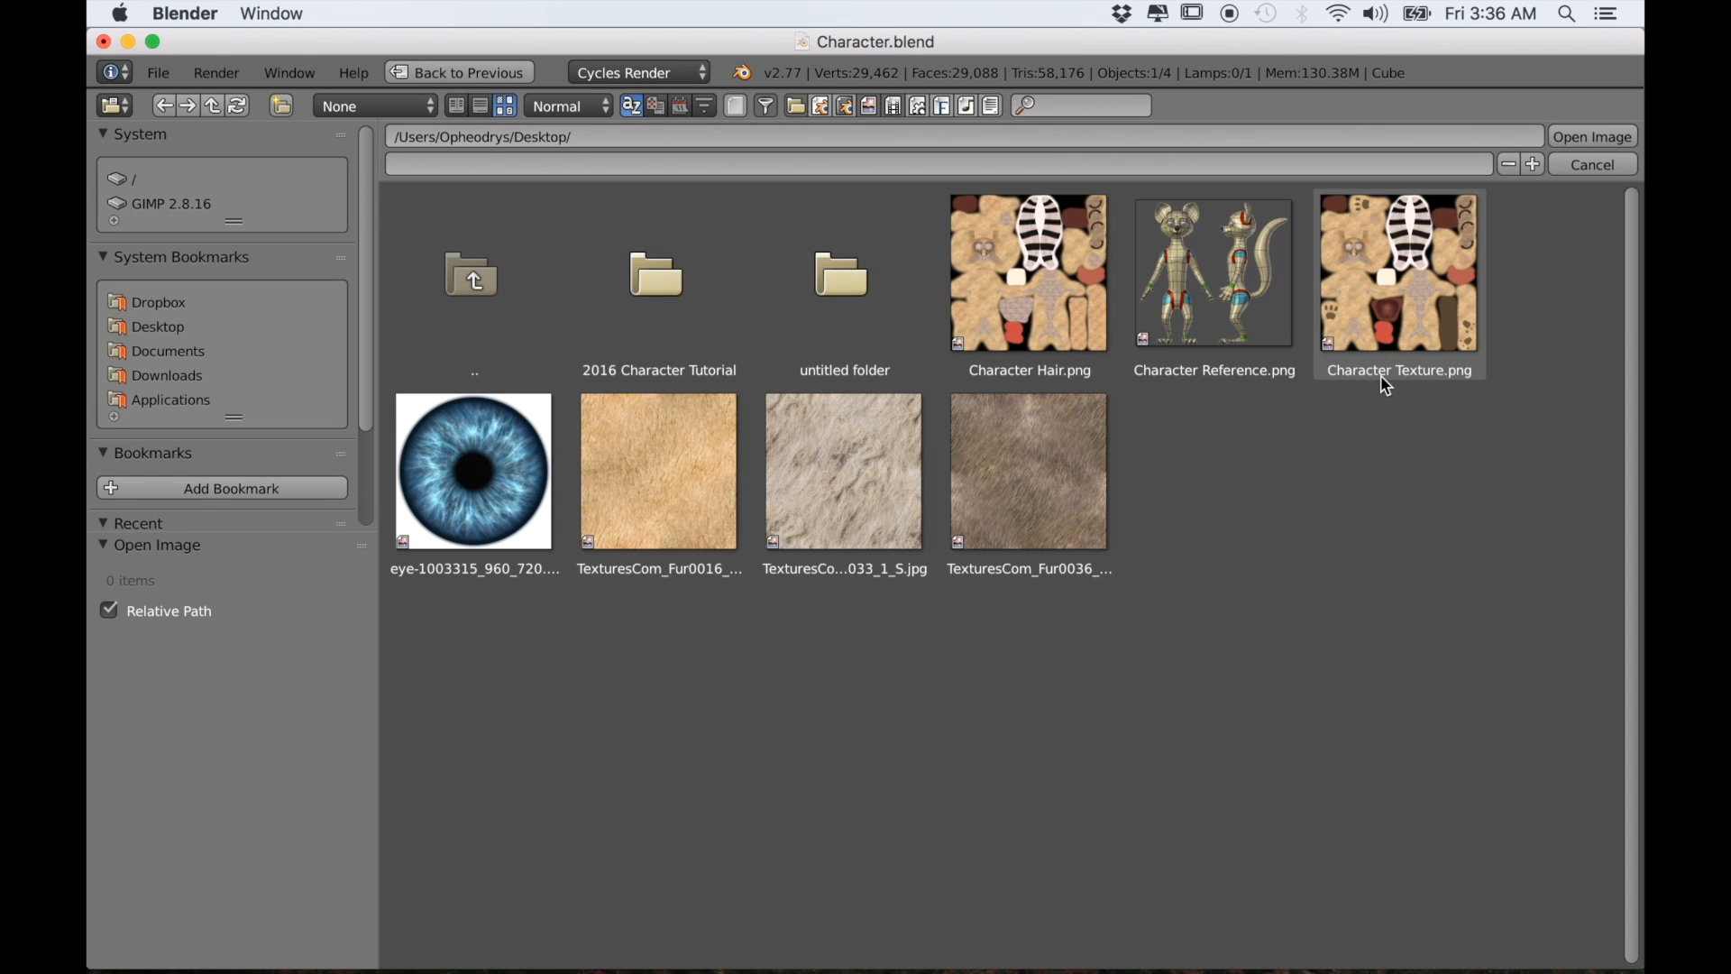
click(1409, 316)
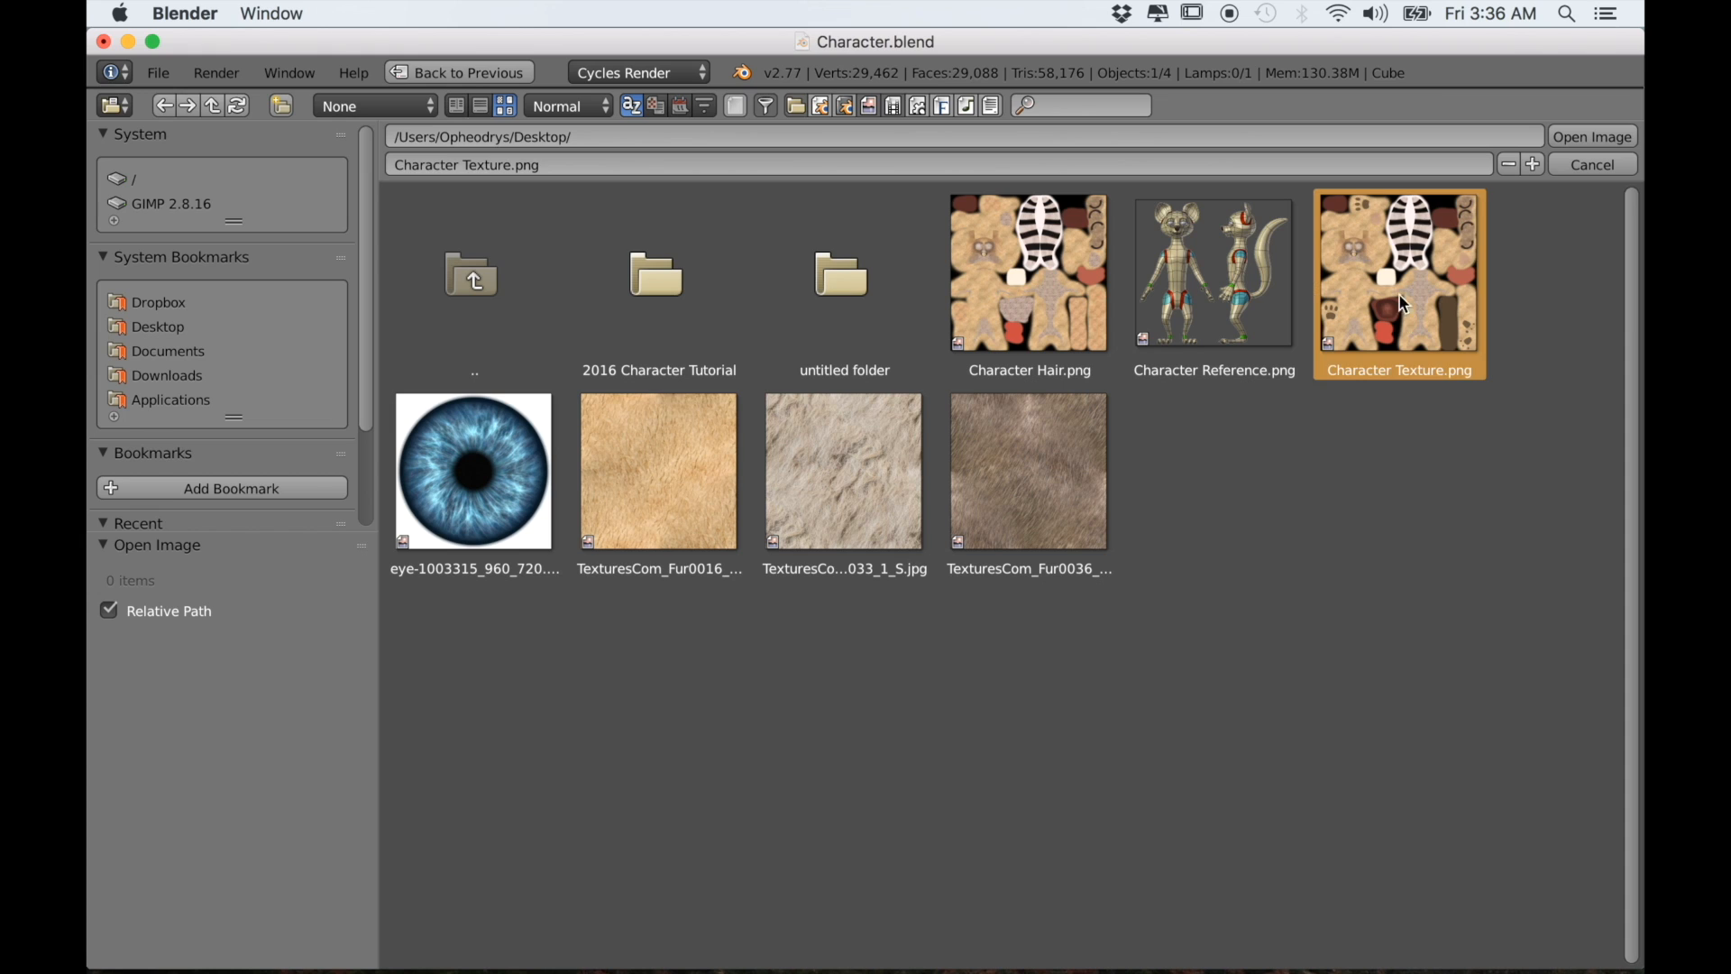
click(1572, 144)
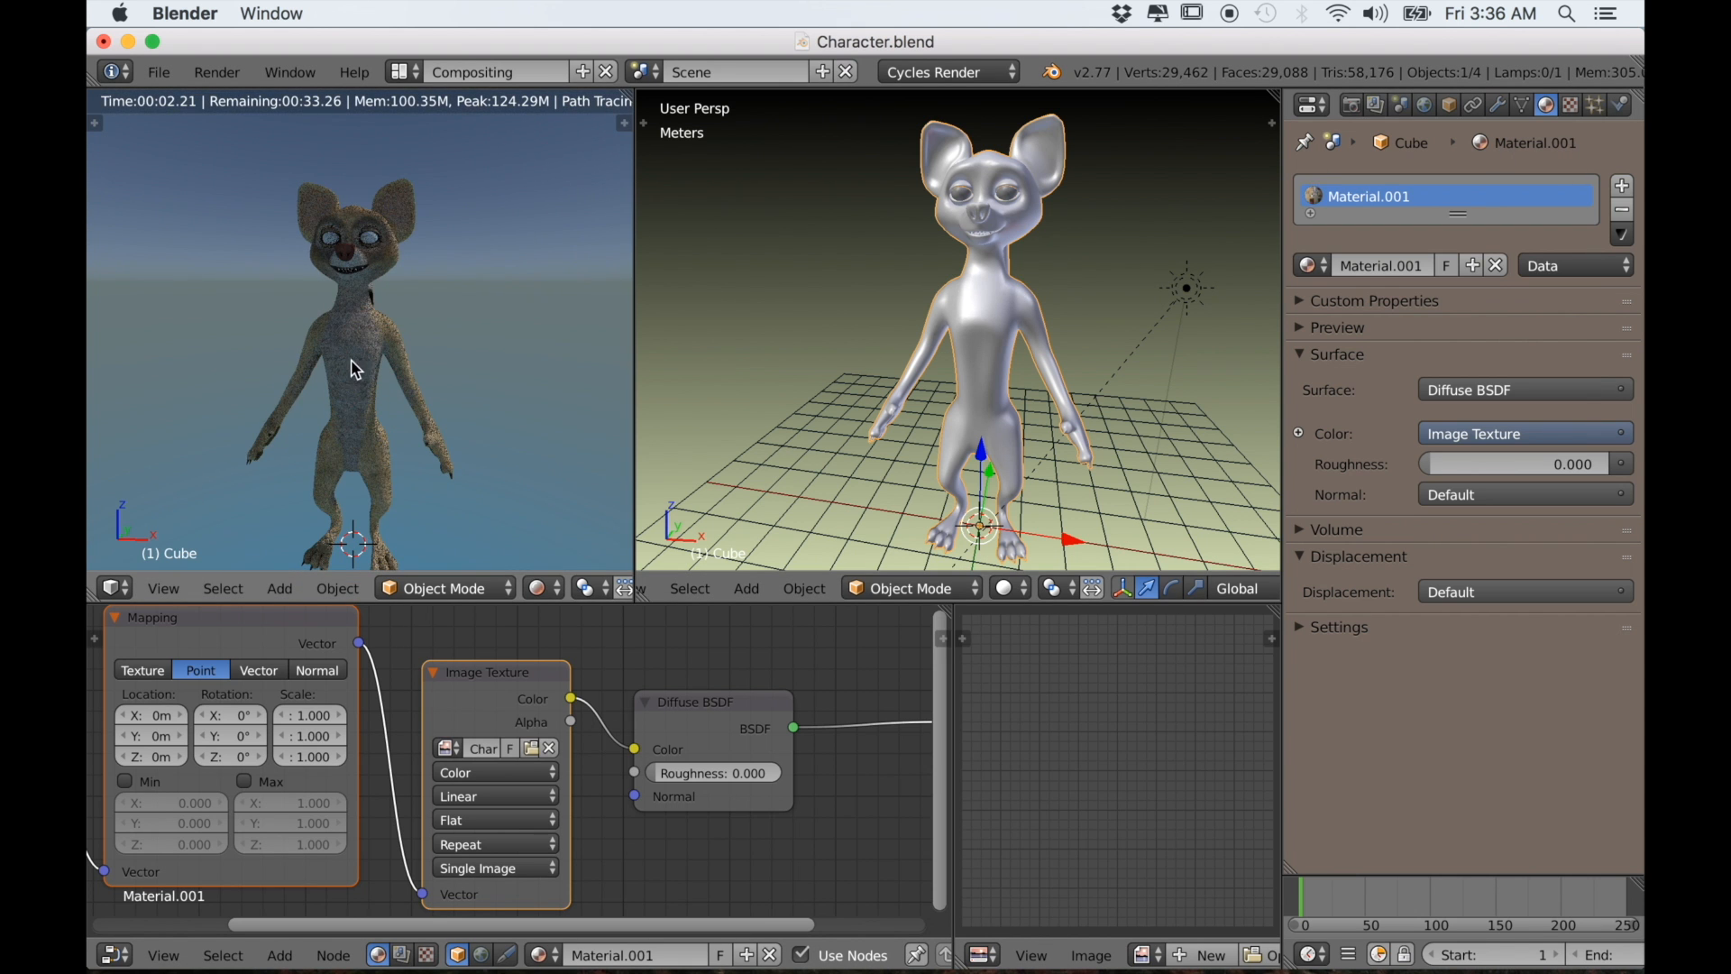
scroll(408, 347, up, 2)
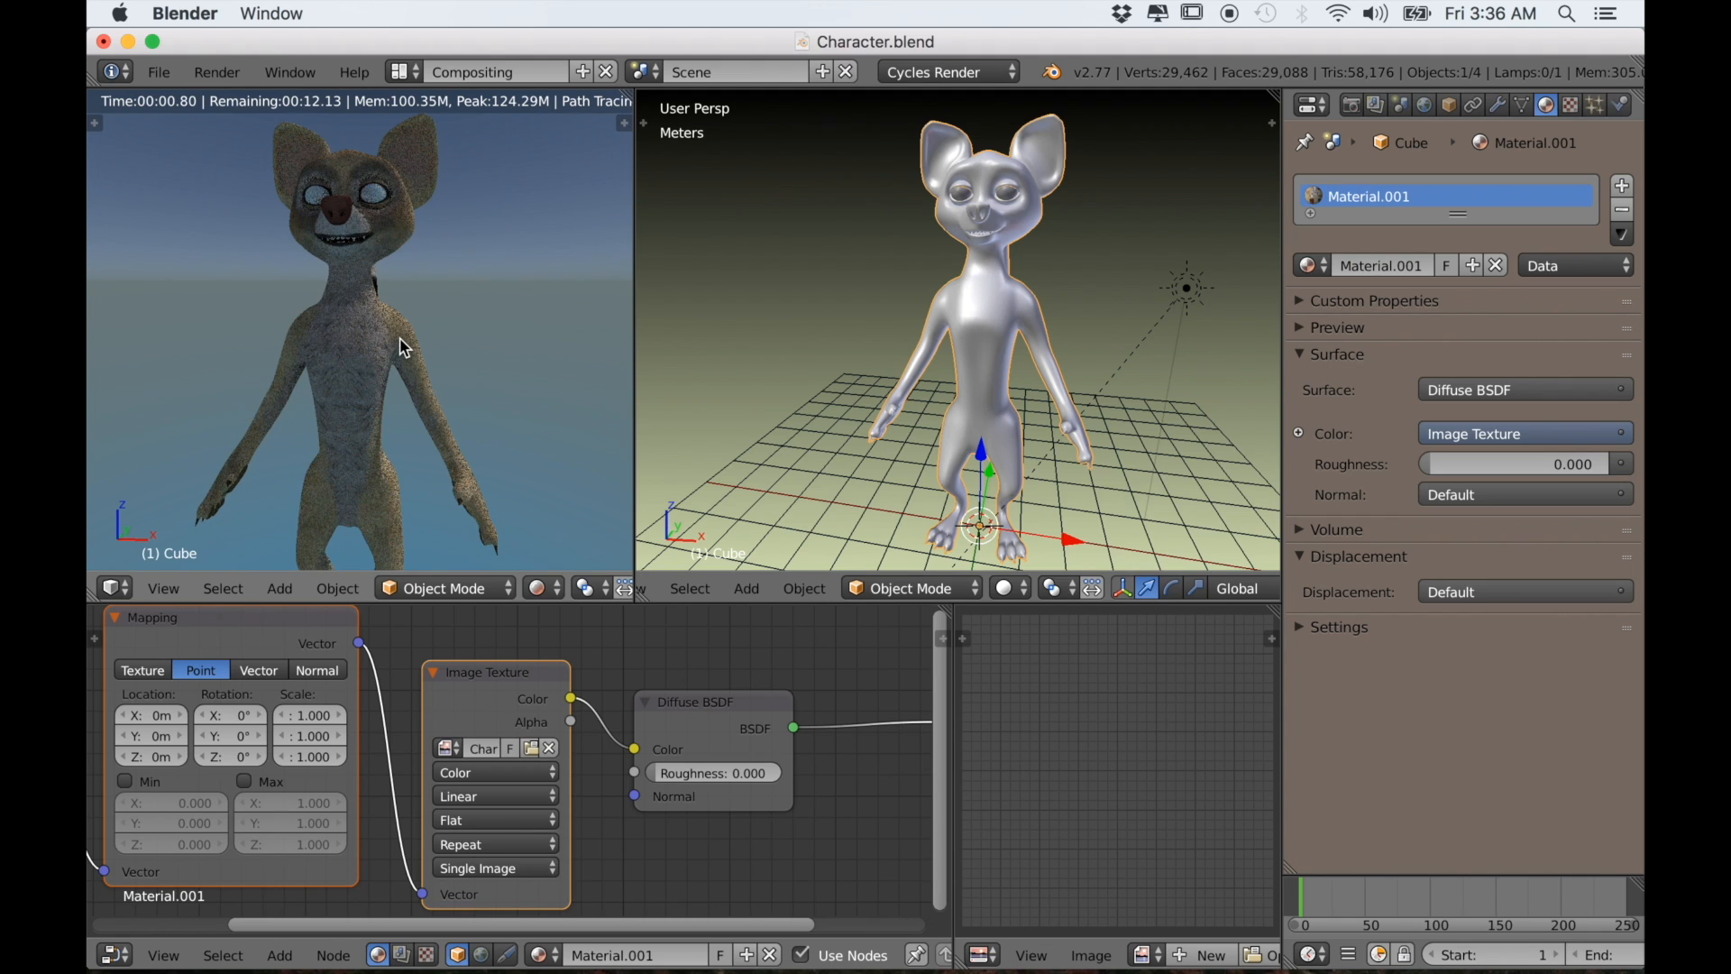
shift+middle_drag(399, 338, 408, 371)
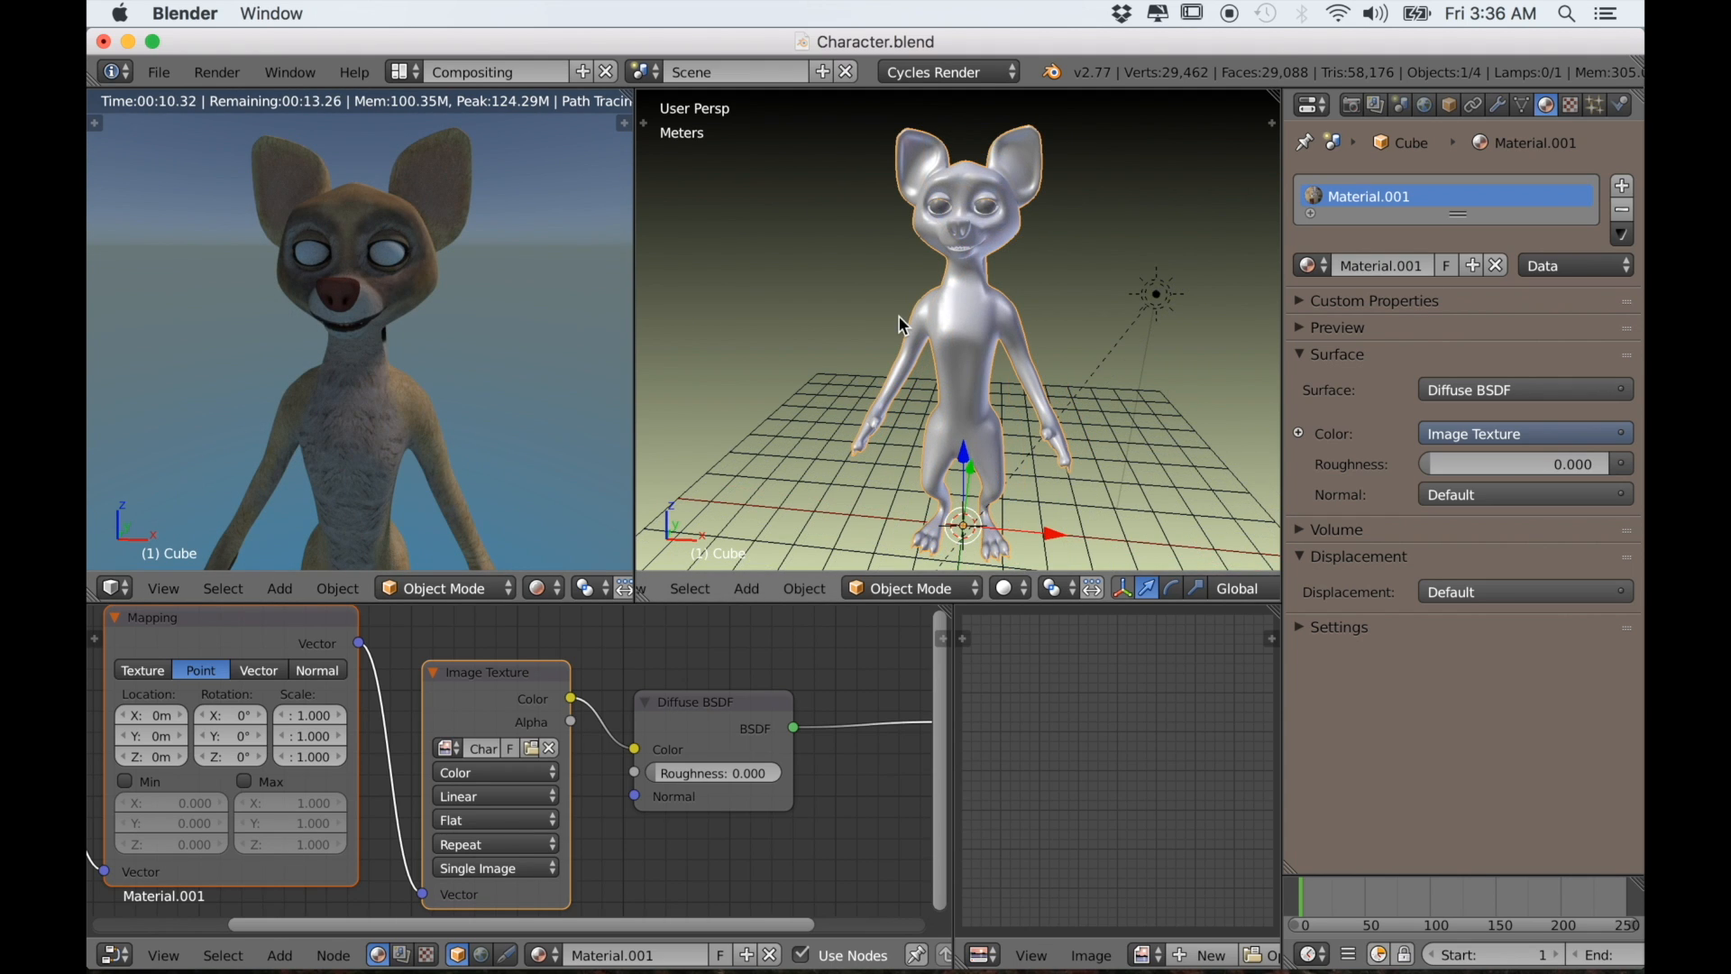
Add a new particle system to the character
click(1596, 113)
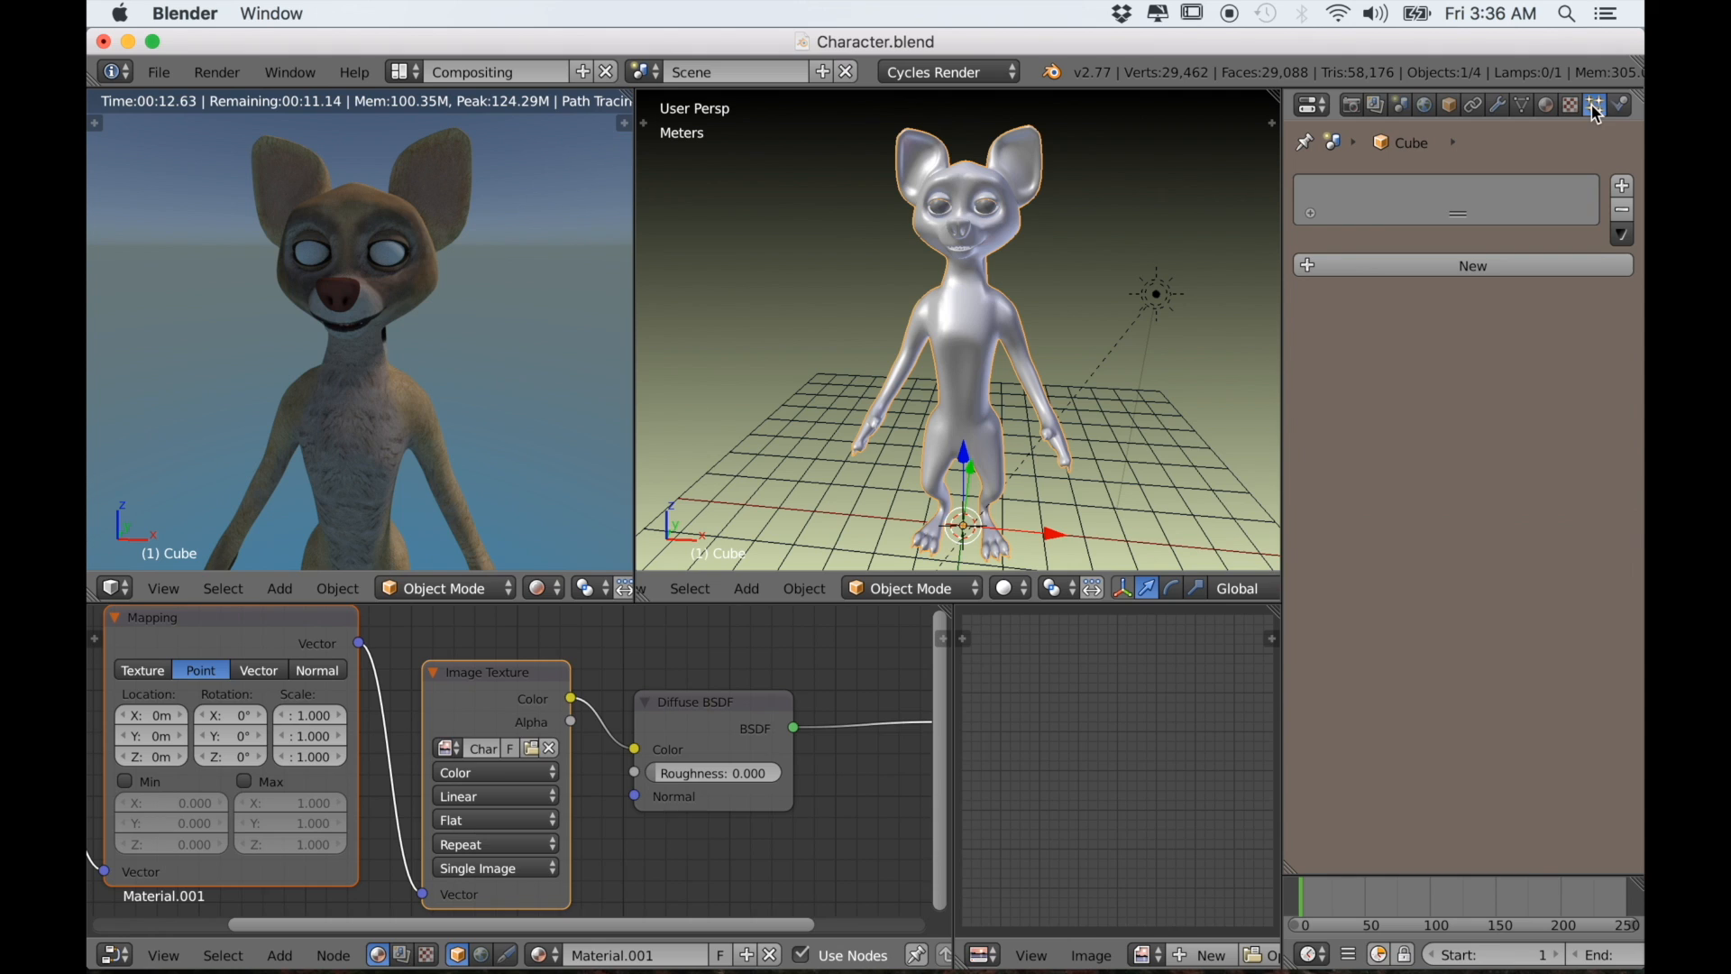
click(1484, 266)
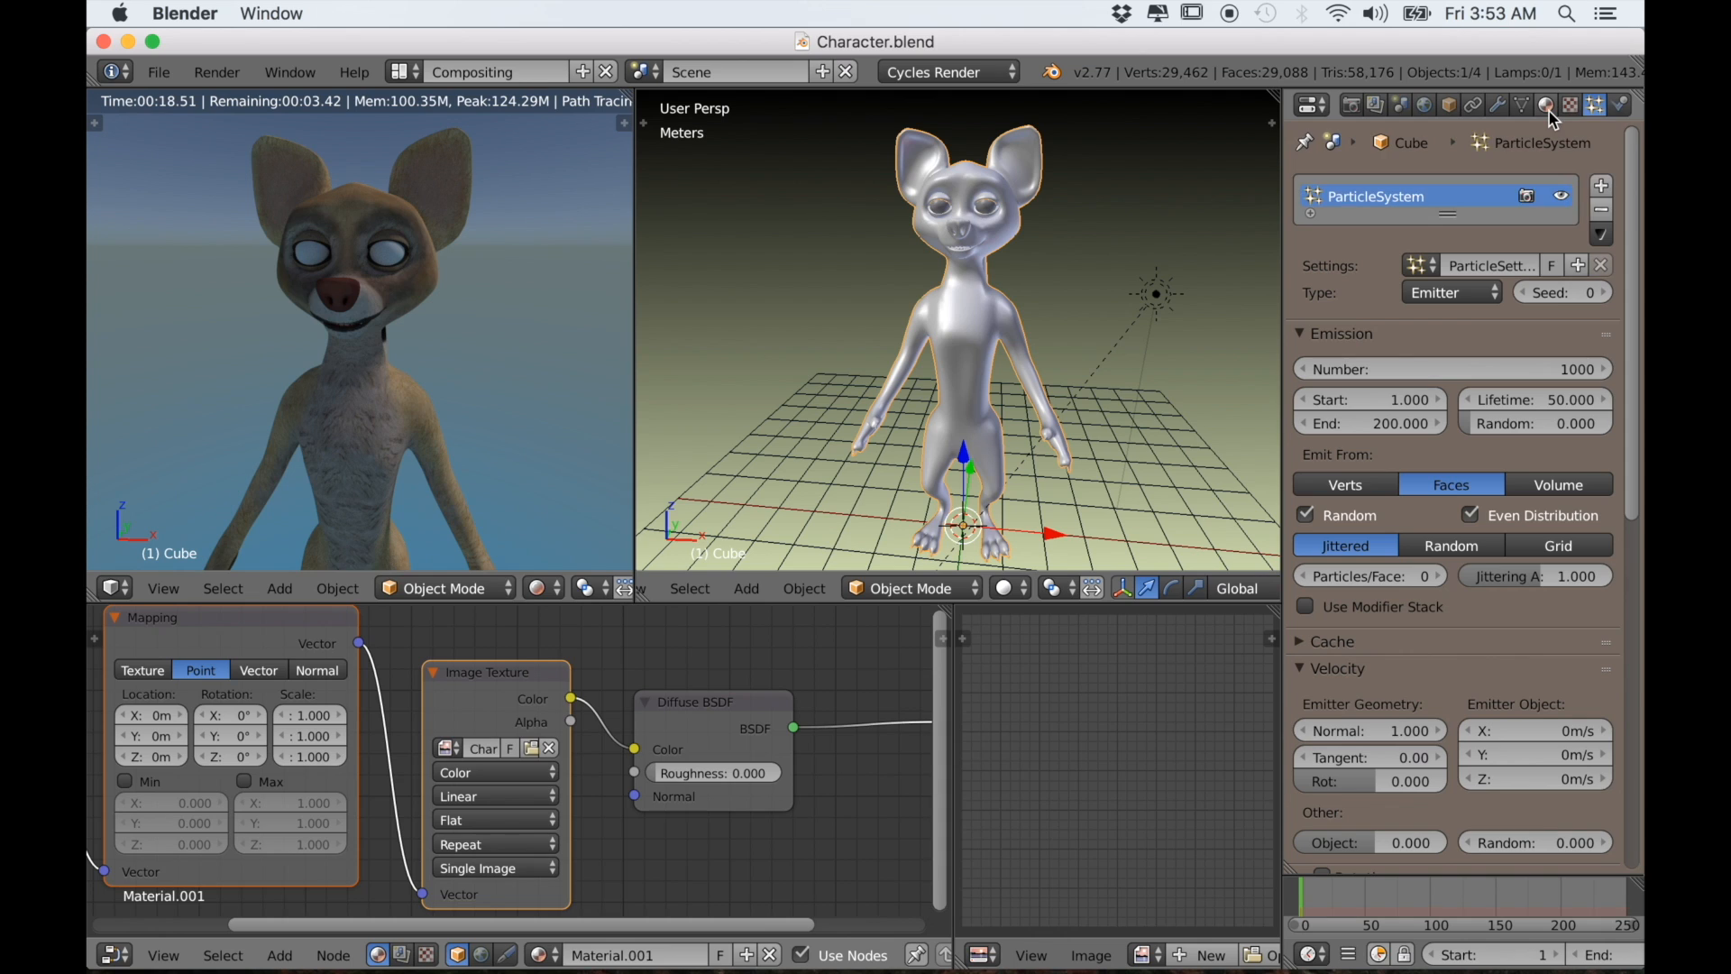
Enable nodes on the sun lamp, set its emission strength to 10.4, and check the character in the rendered preview
right_click(1157, 294)
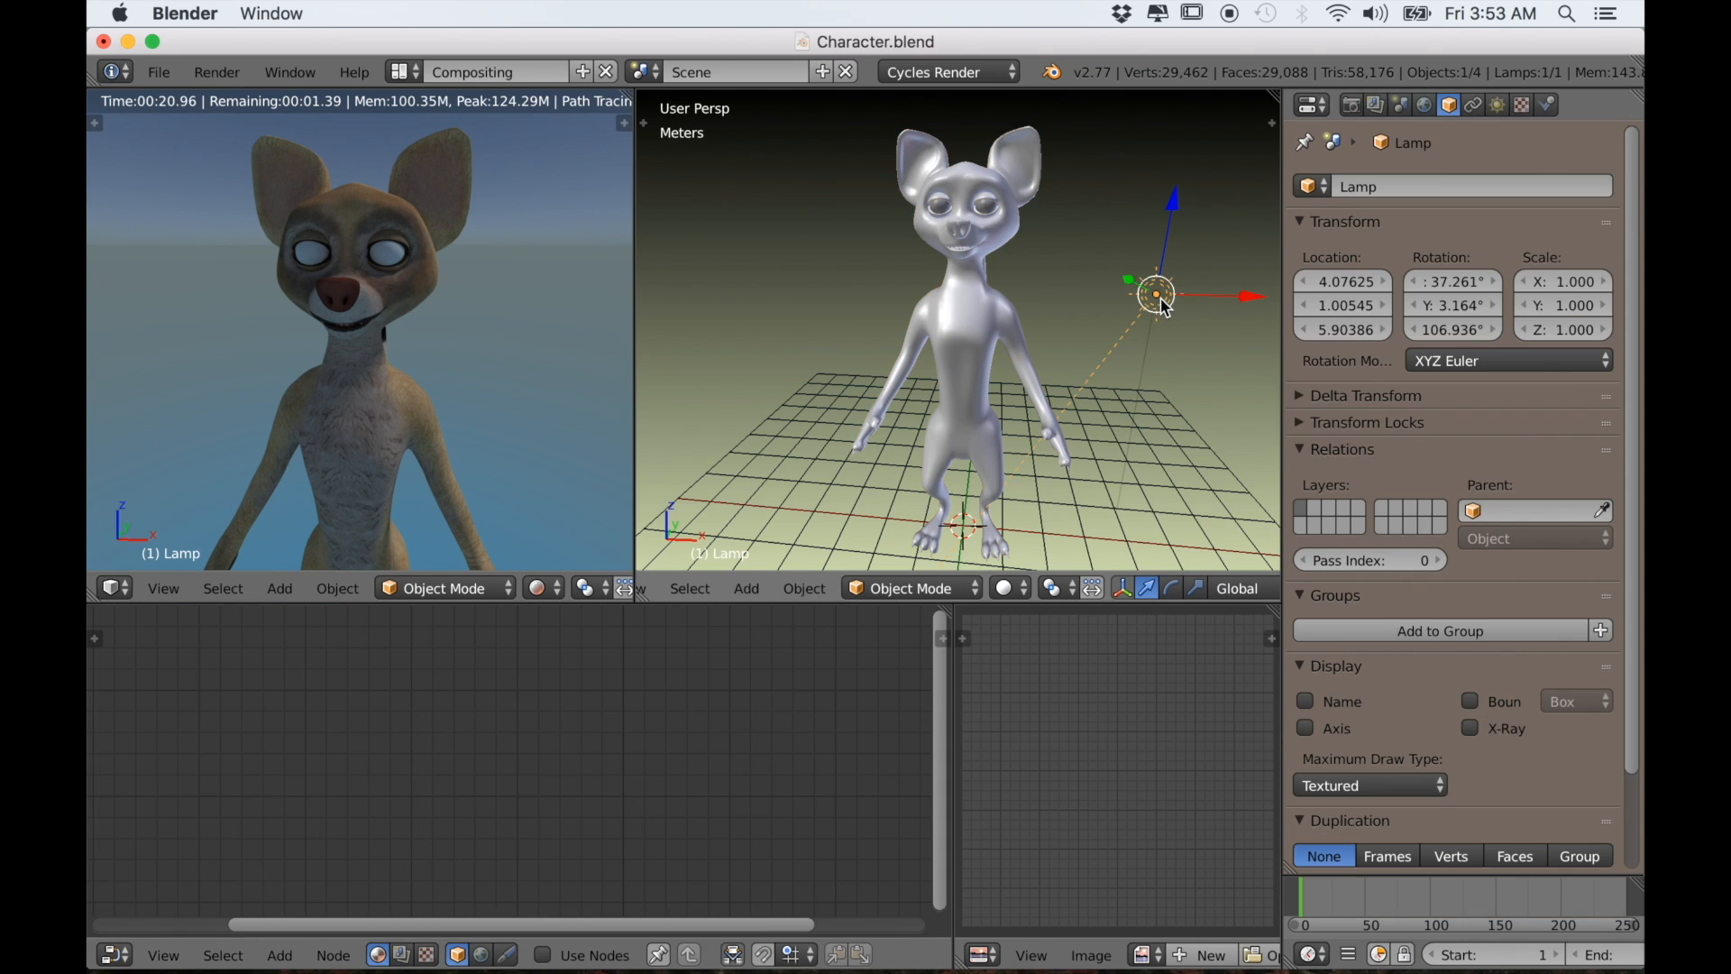
click(1498, 106)
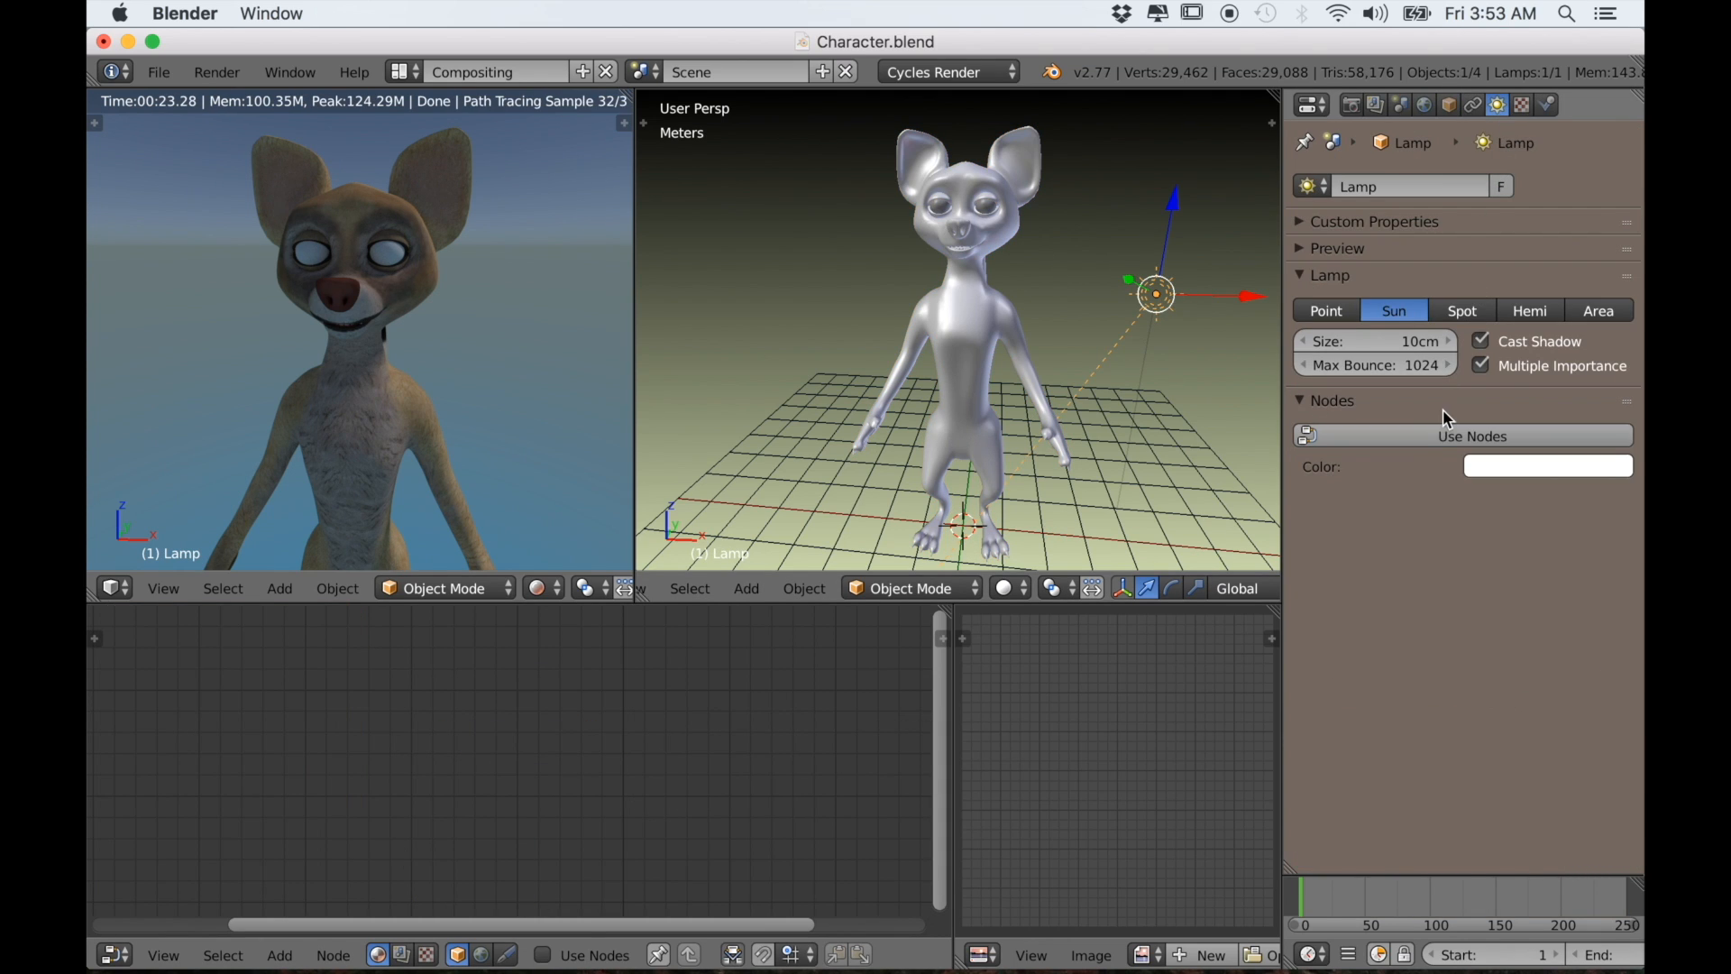
click(1446, 434)
drag(1484, 512, 1590, 512)
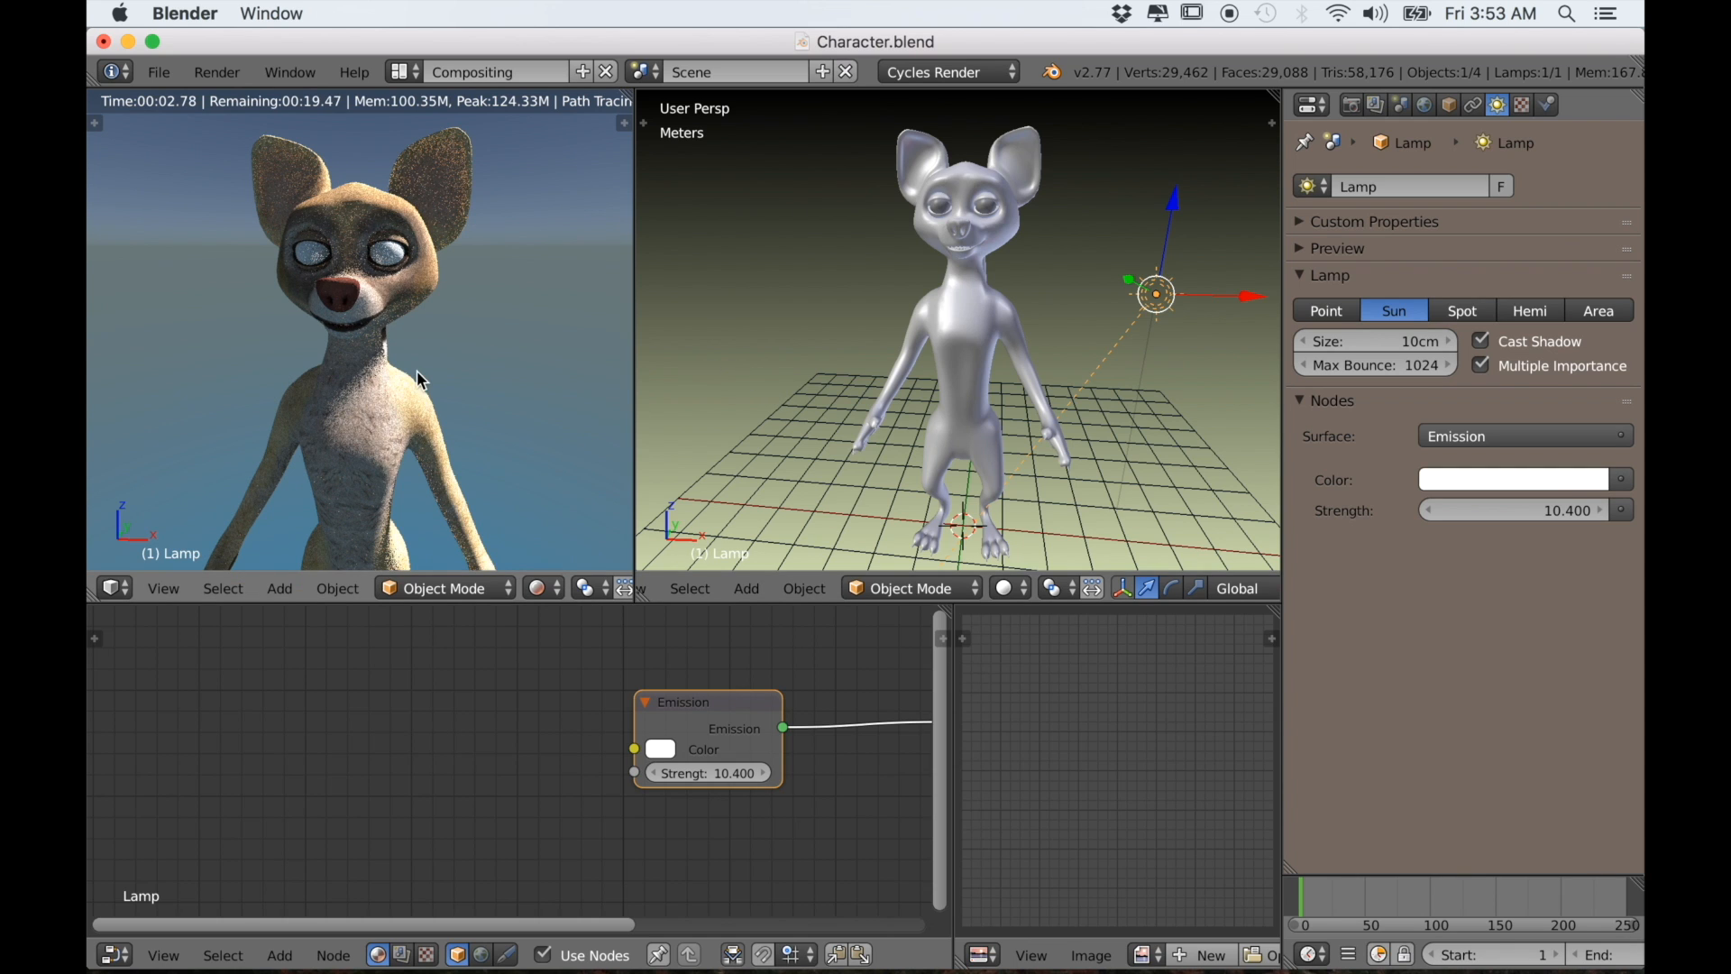
scroll(432, 381, up, 5)
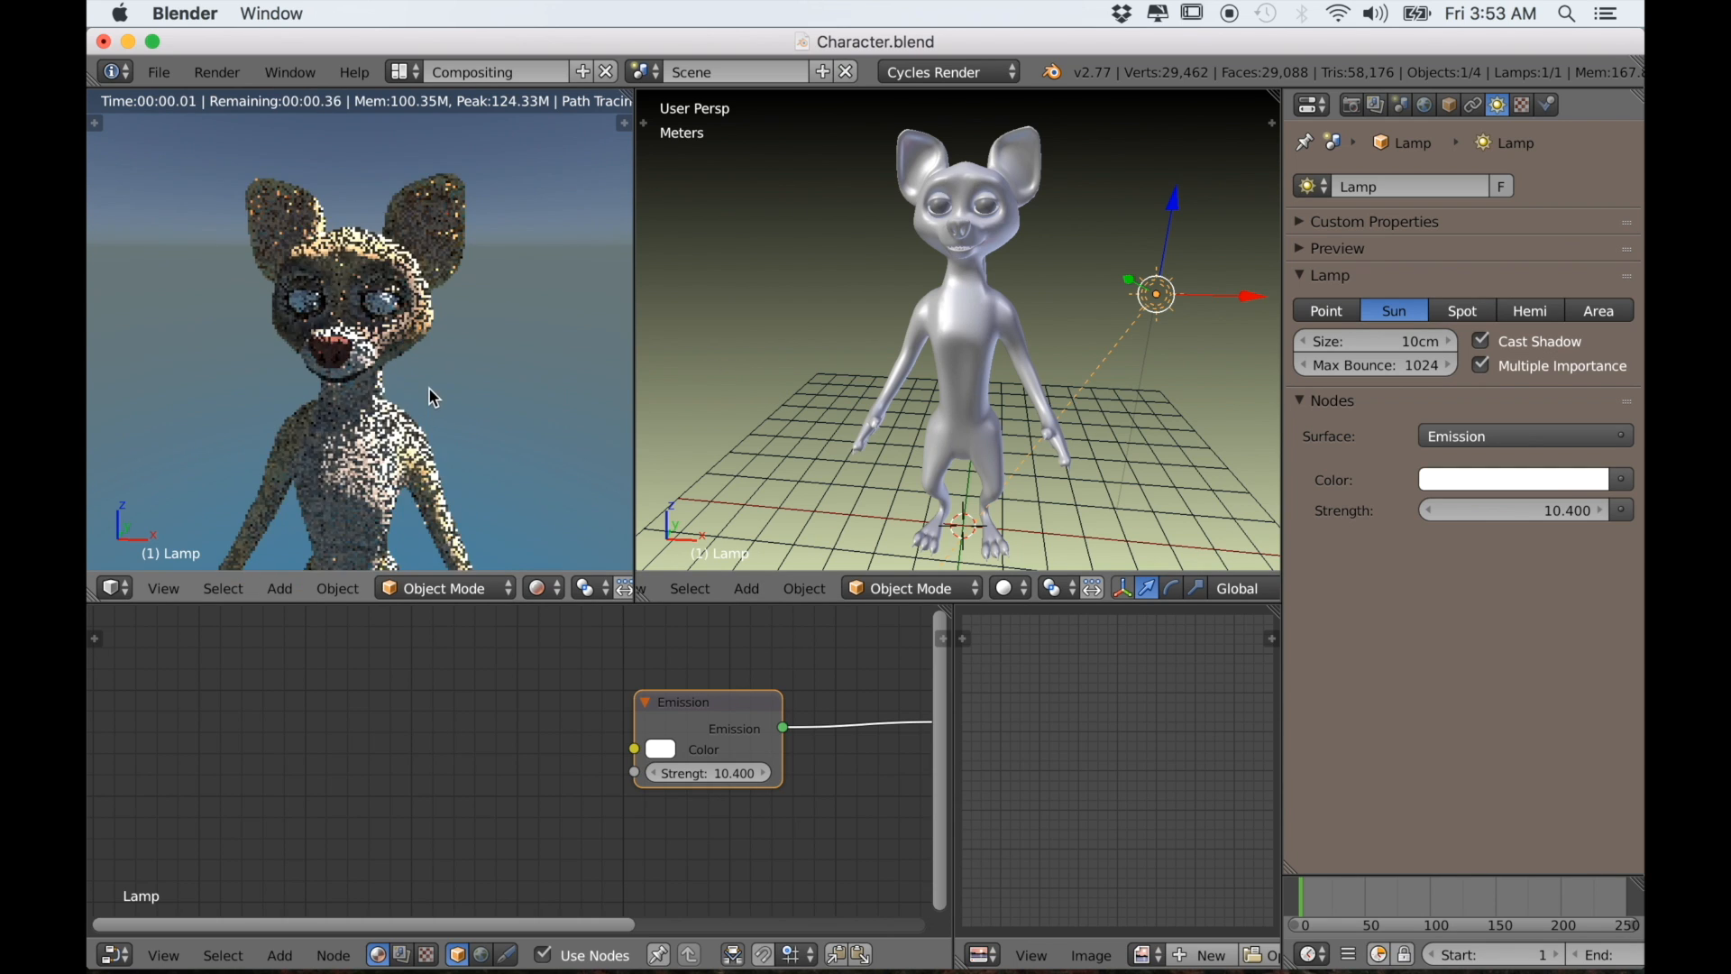
scroll(435, 386, down, 4)
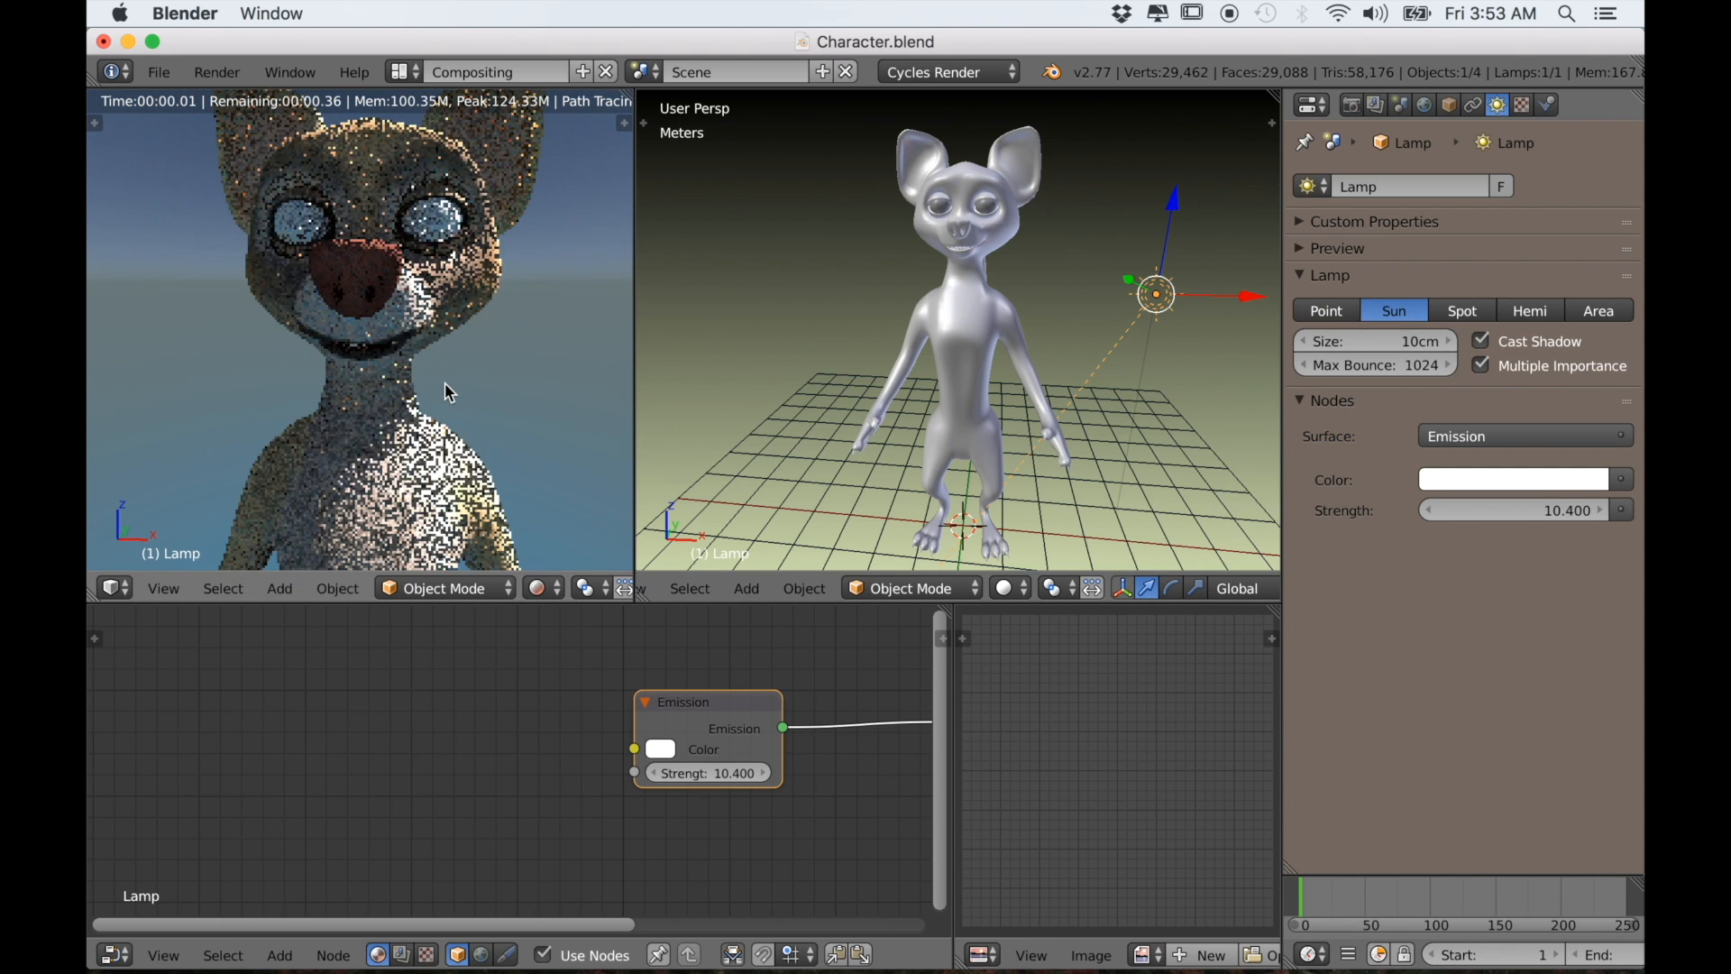
mouse_move(446, 384)
middle_down()
mouse_move(393, 415)
mouse_move(487, 360)
middle_up()
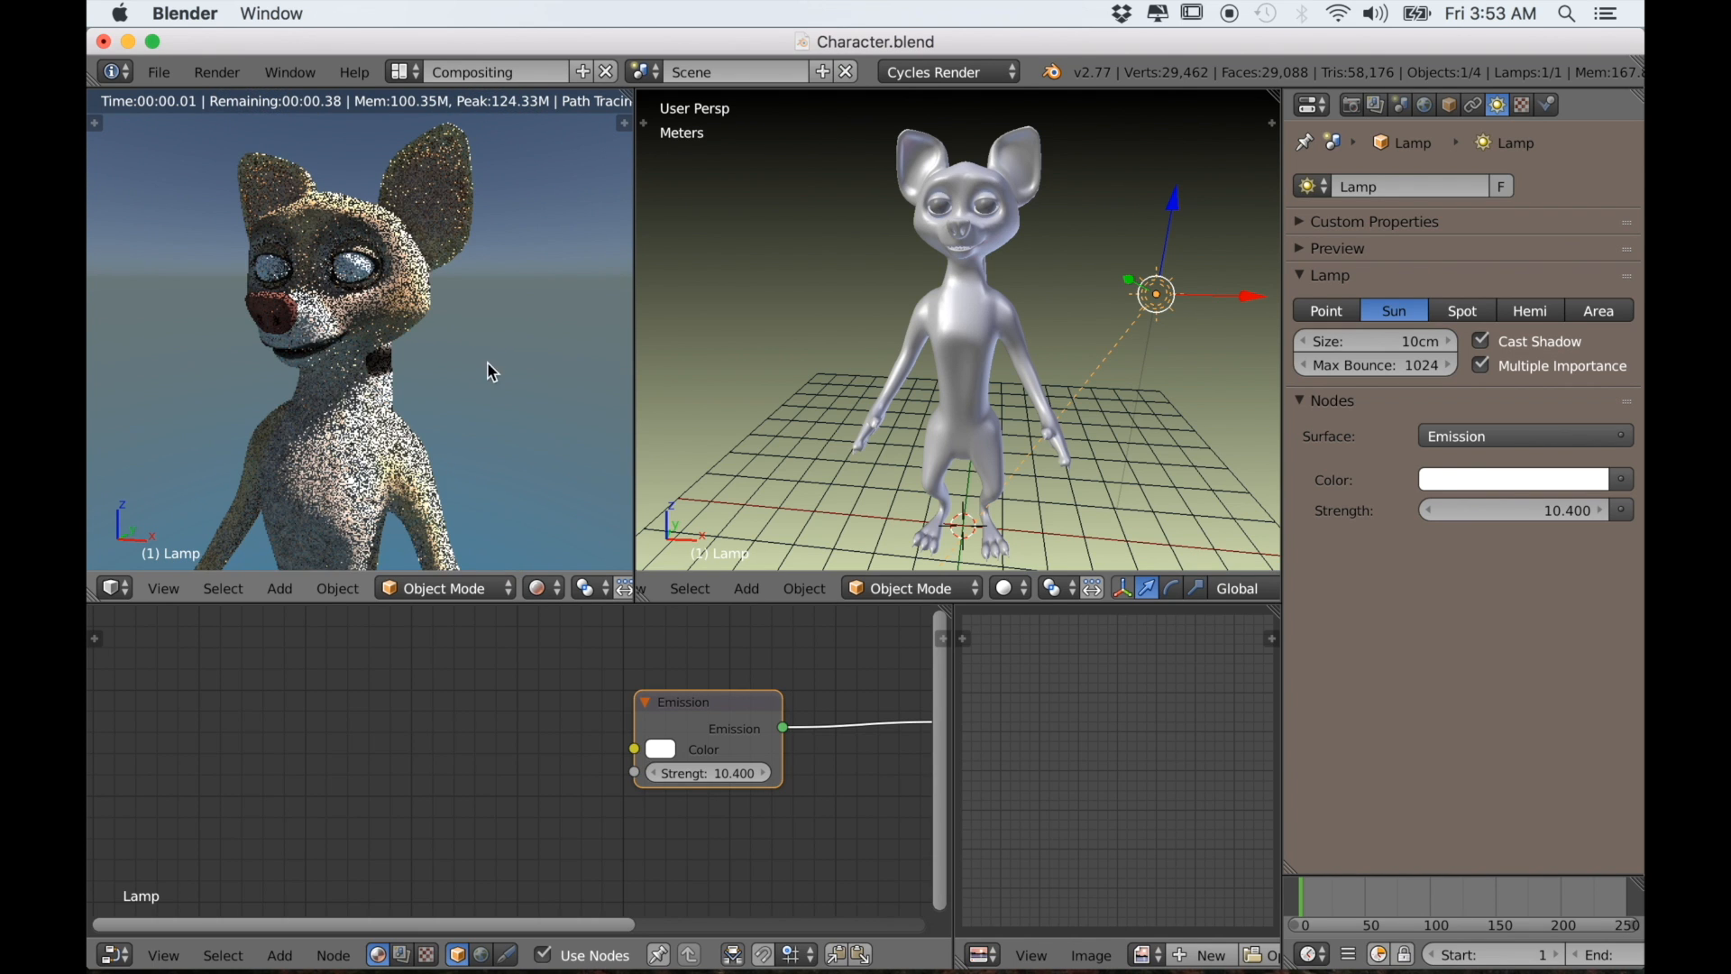
Select the character and change its particle system type to Hair
right_click(1019, 245)
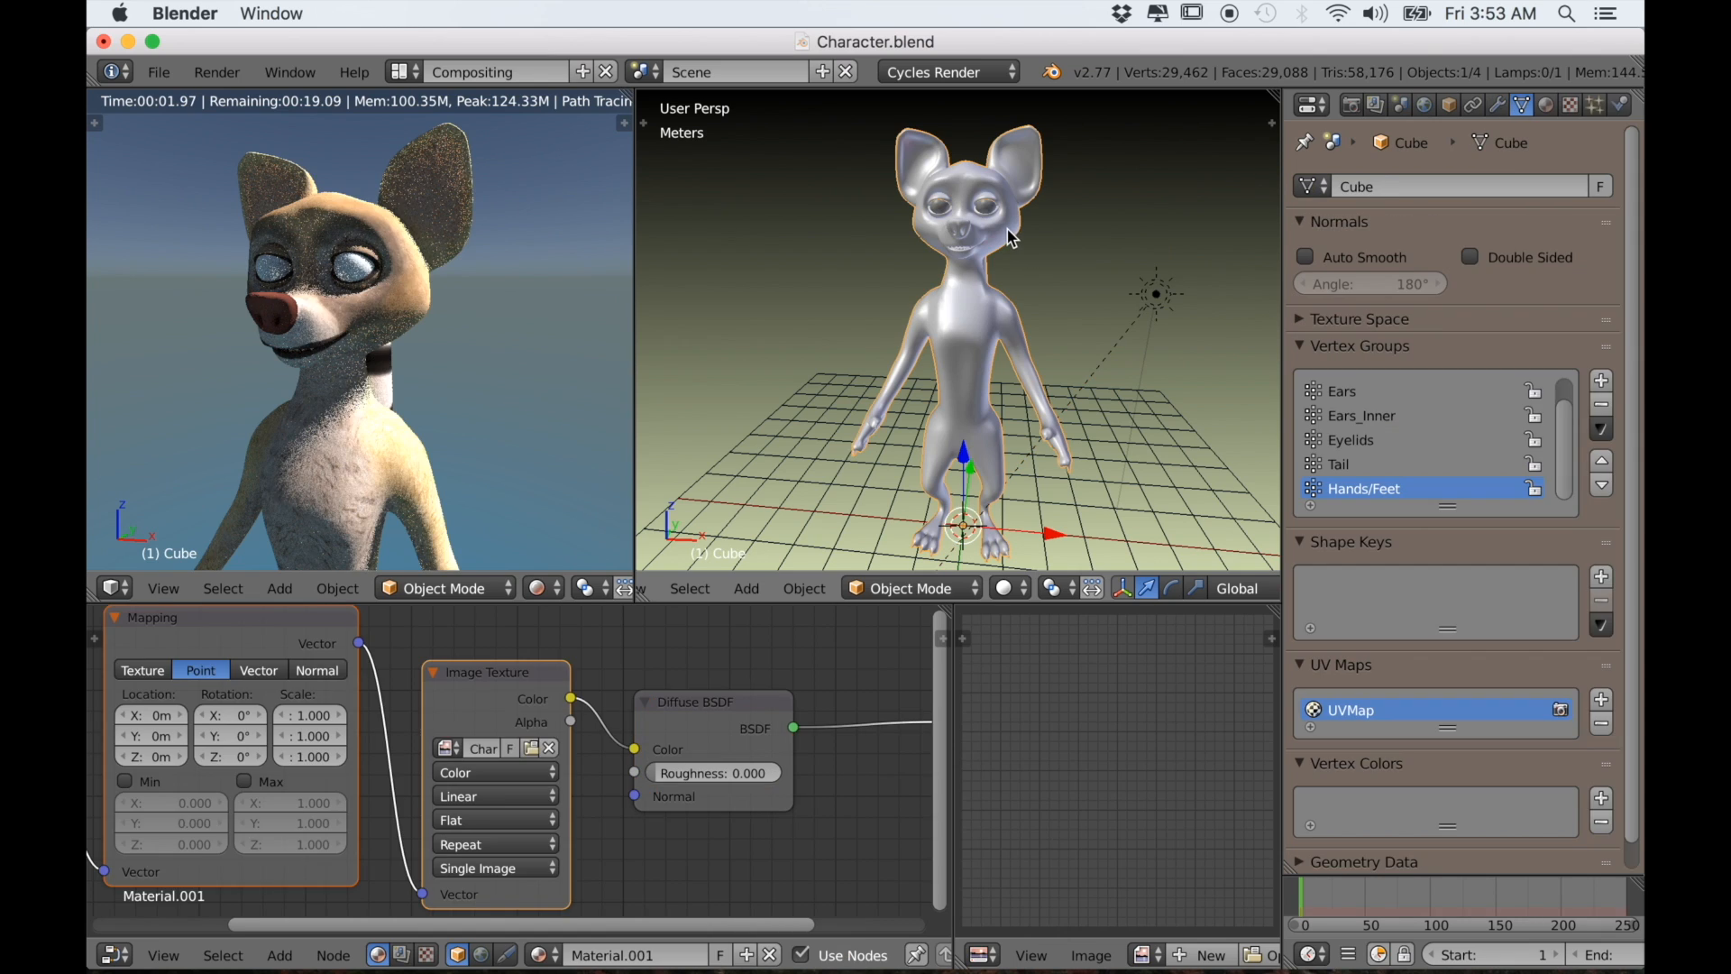
click(1595, 106)
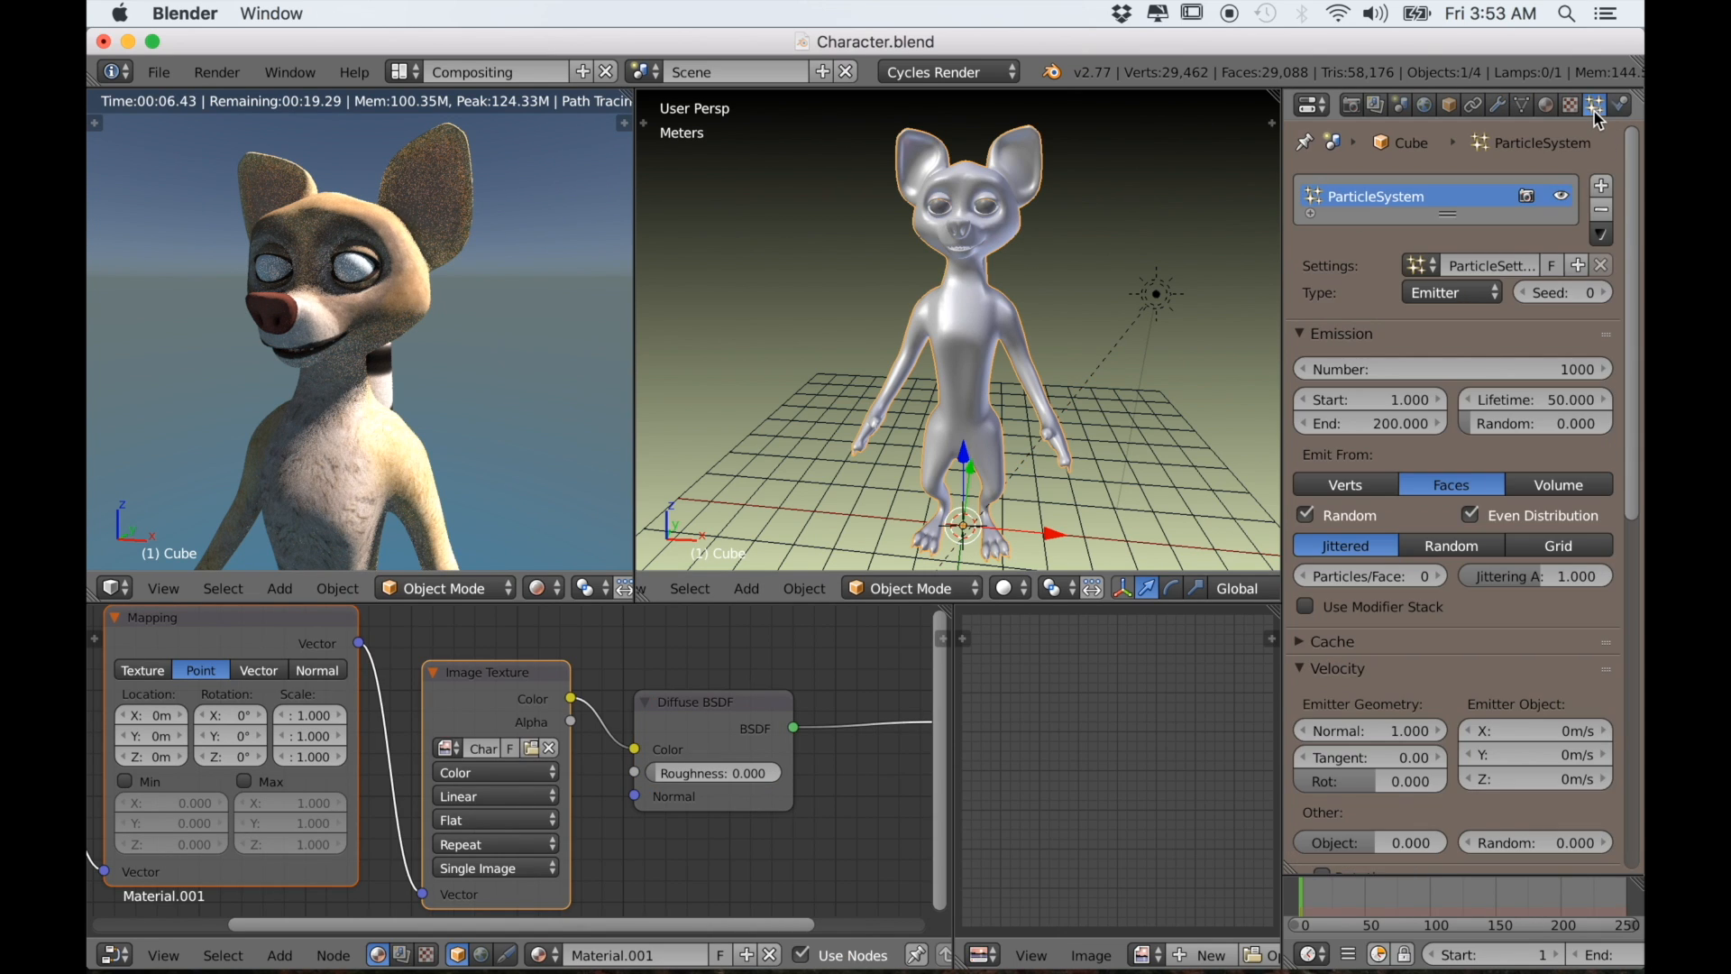
click(1442, 294)
click(1427, 237)
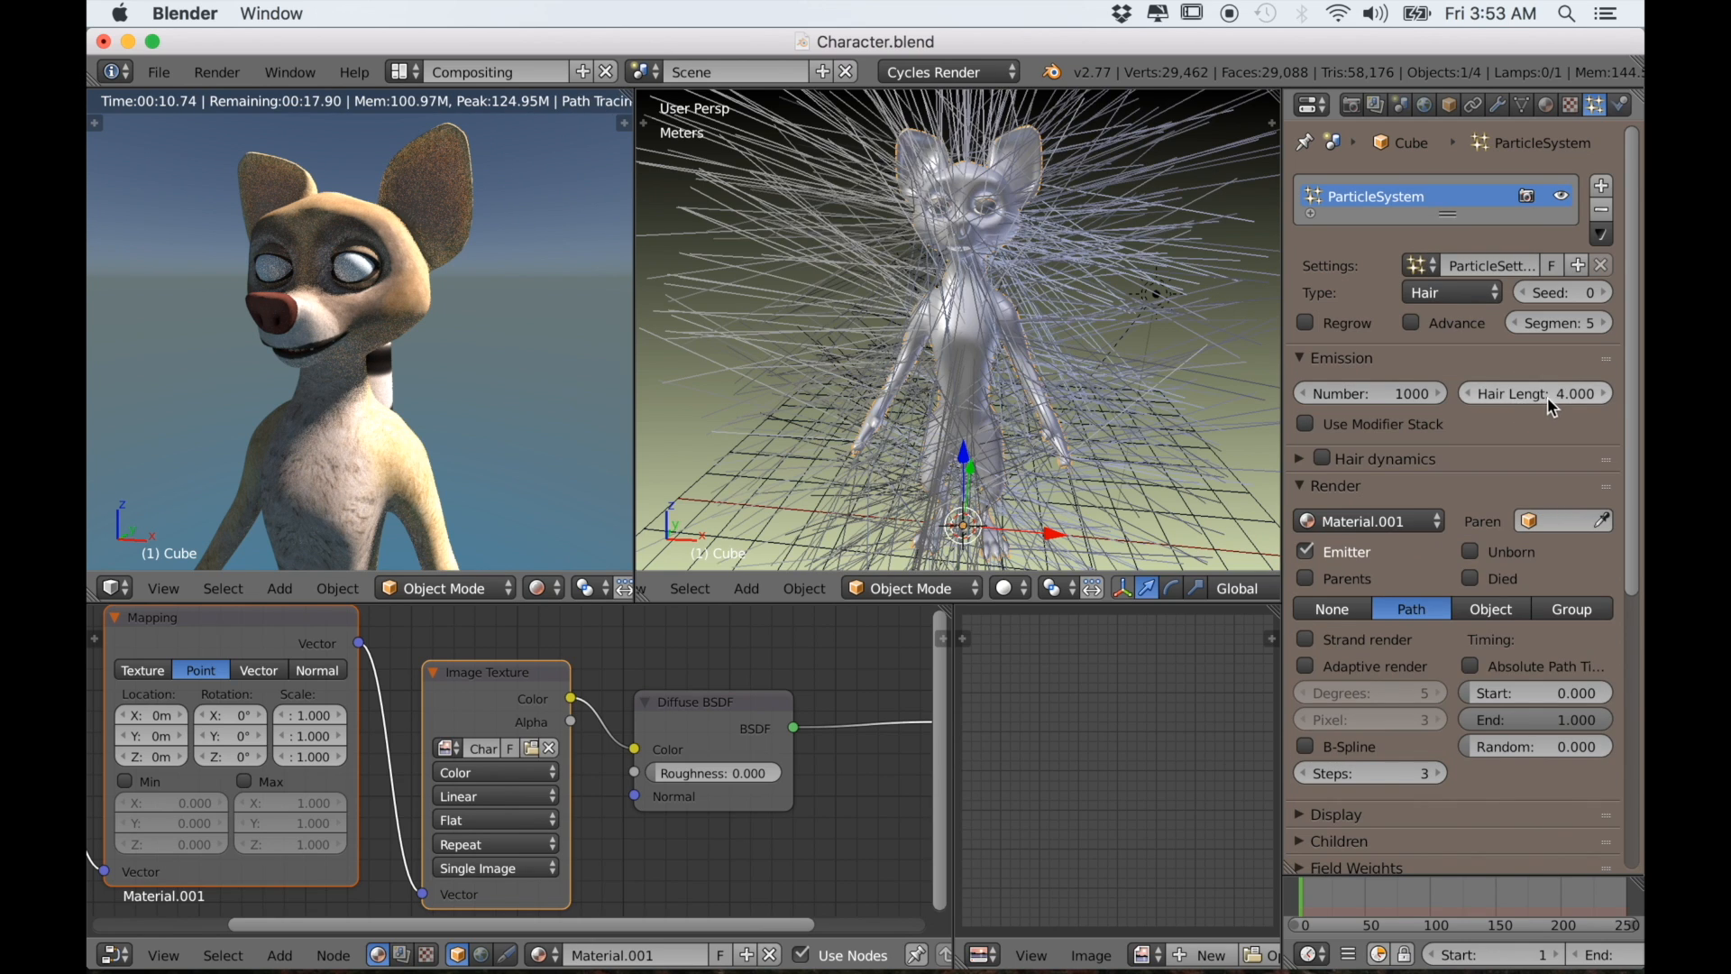
Set the particle system's hair length to 0.070, checking the strands on the torso up close
drag(1536, 393, 1371, 393)
click(1606, 394)
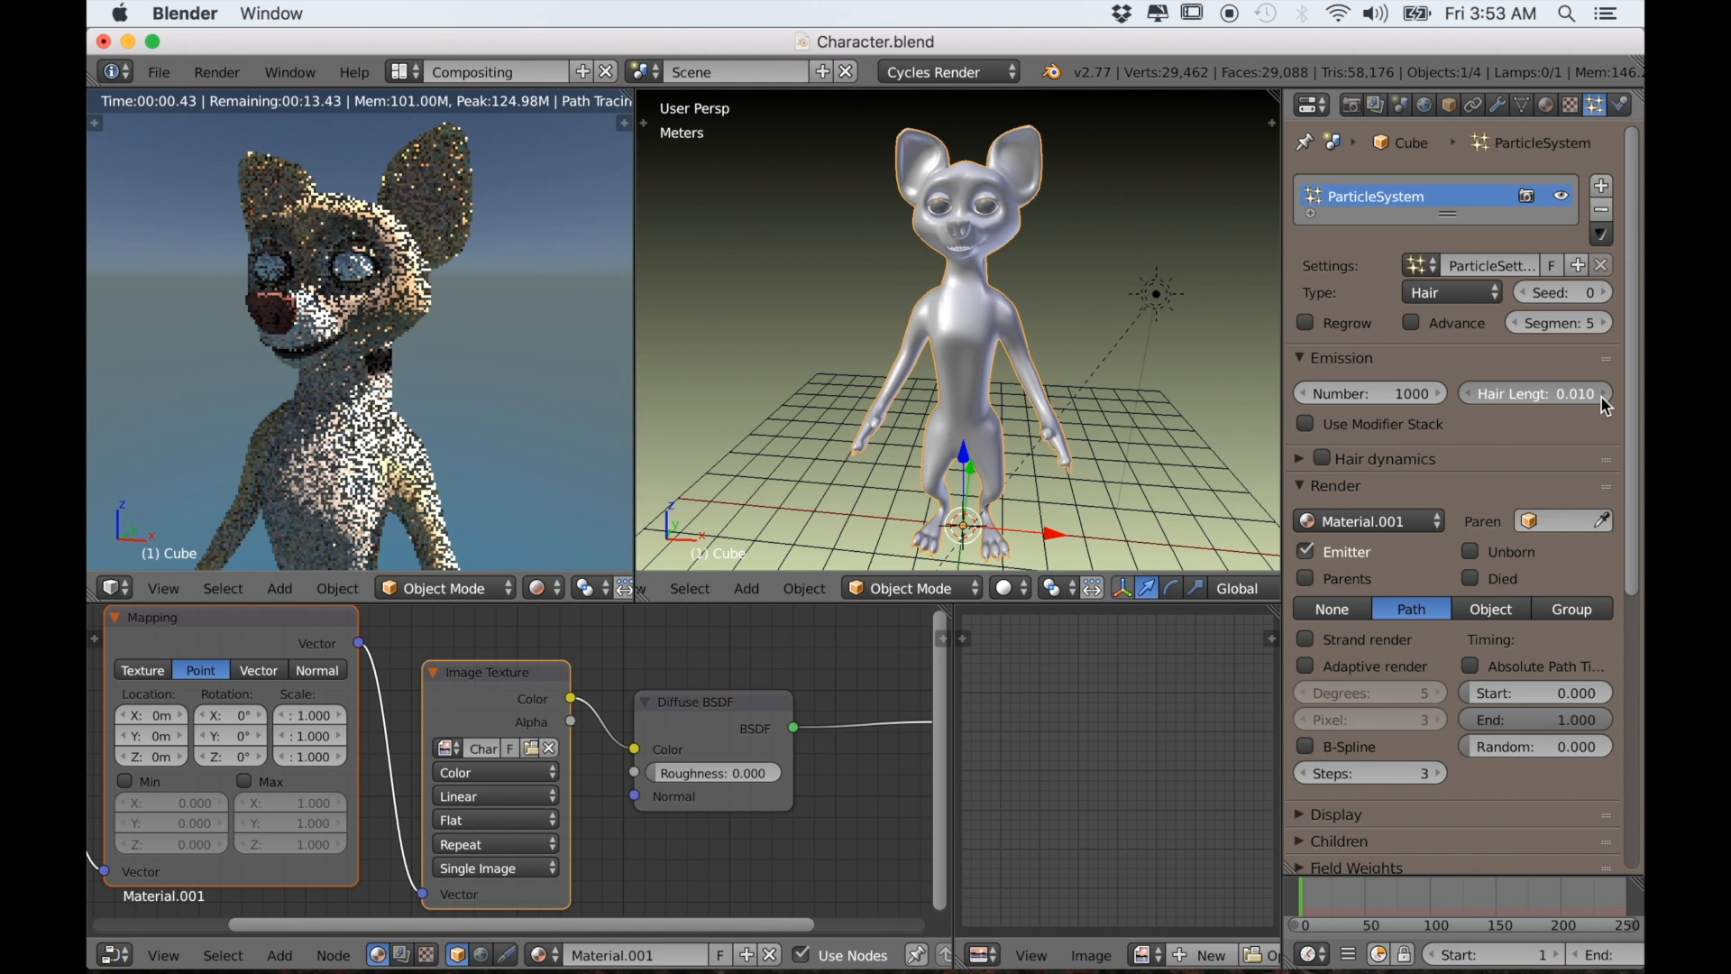
click(1606, 394)
click(1606, 395)
click(1606, 394)
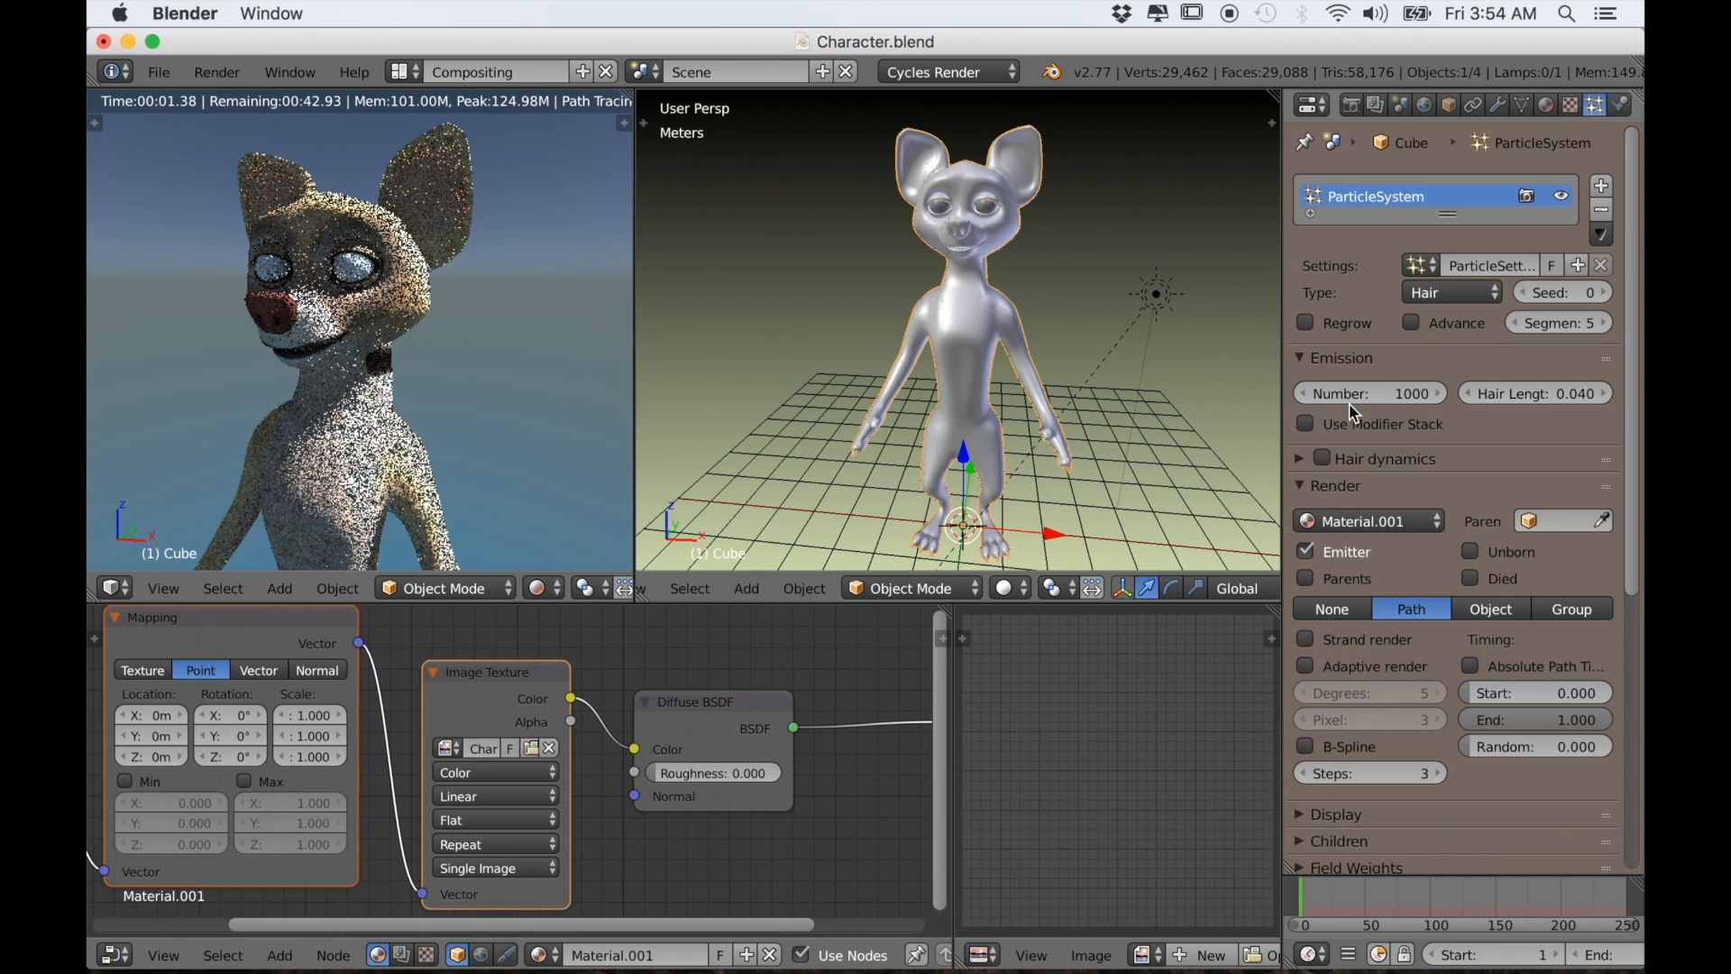
scroll(1014, 439, up, 3)
scroll(1015, 439, up, 3)
scroll(1055, 422, down, 2)
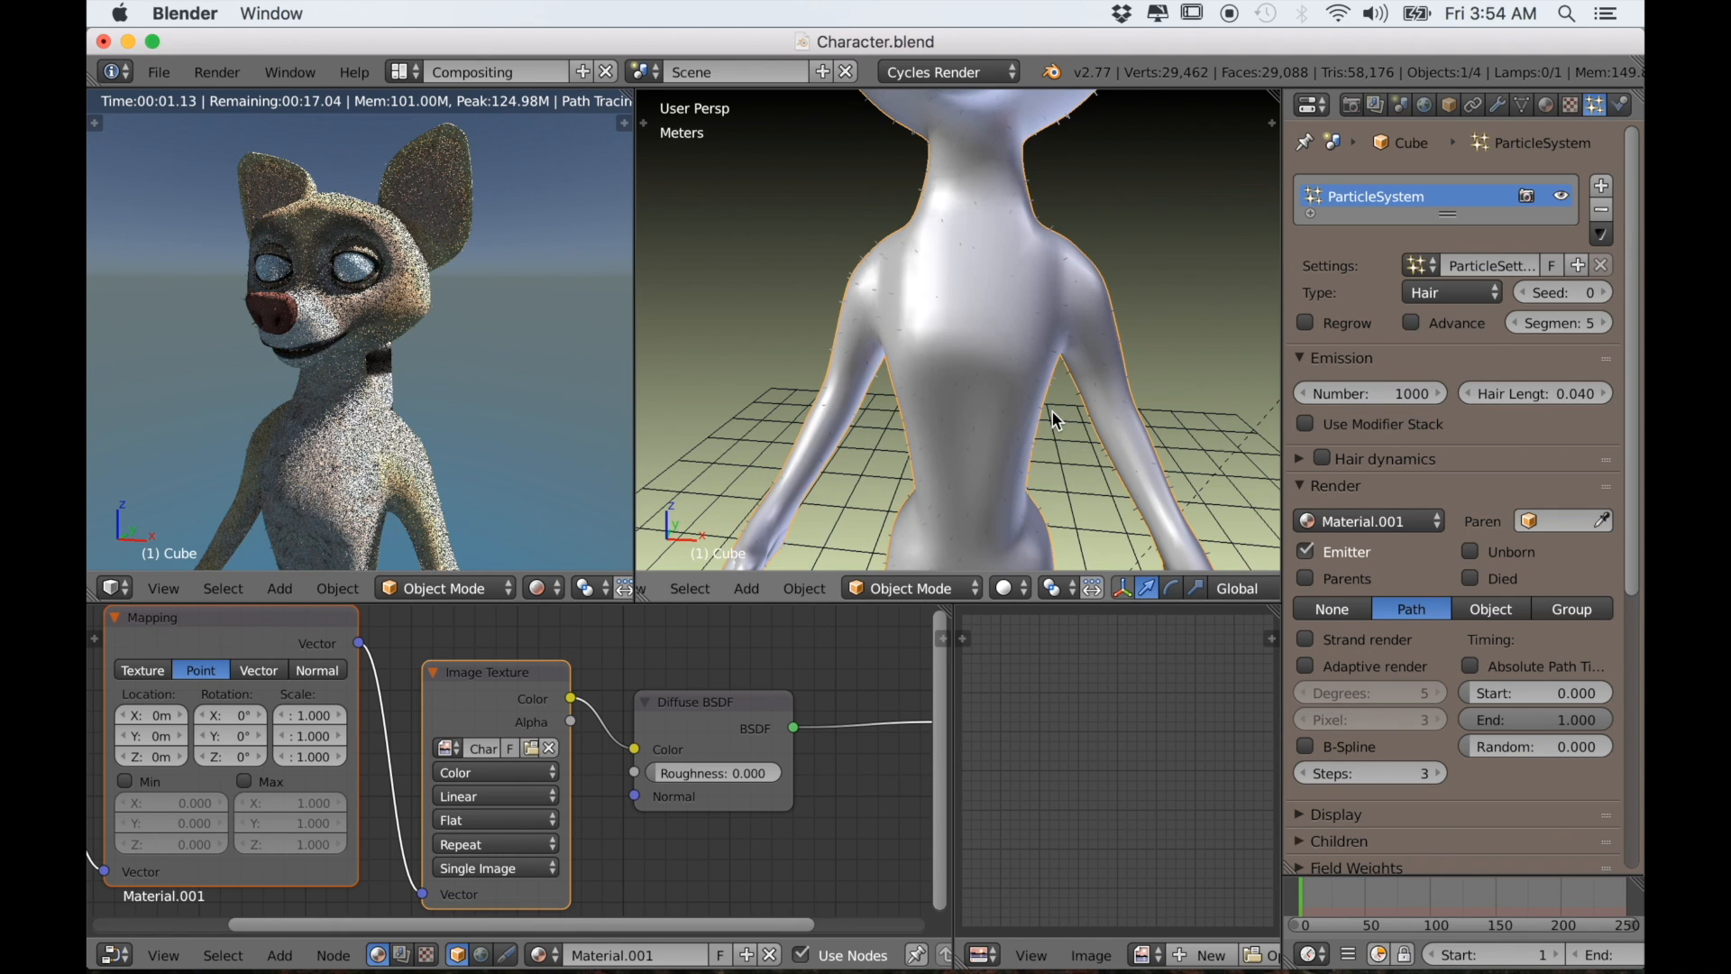
click(1606, 394)
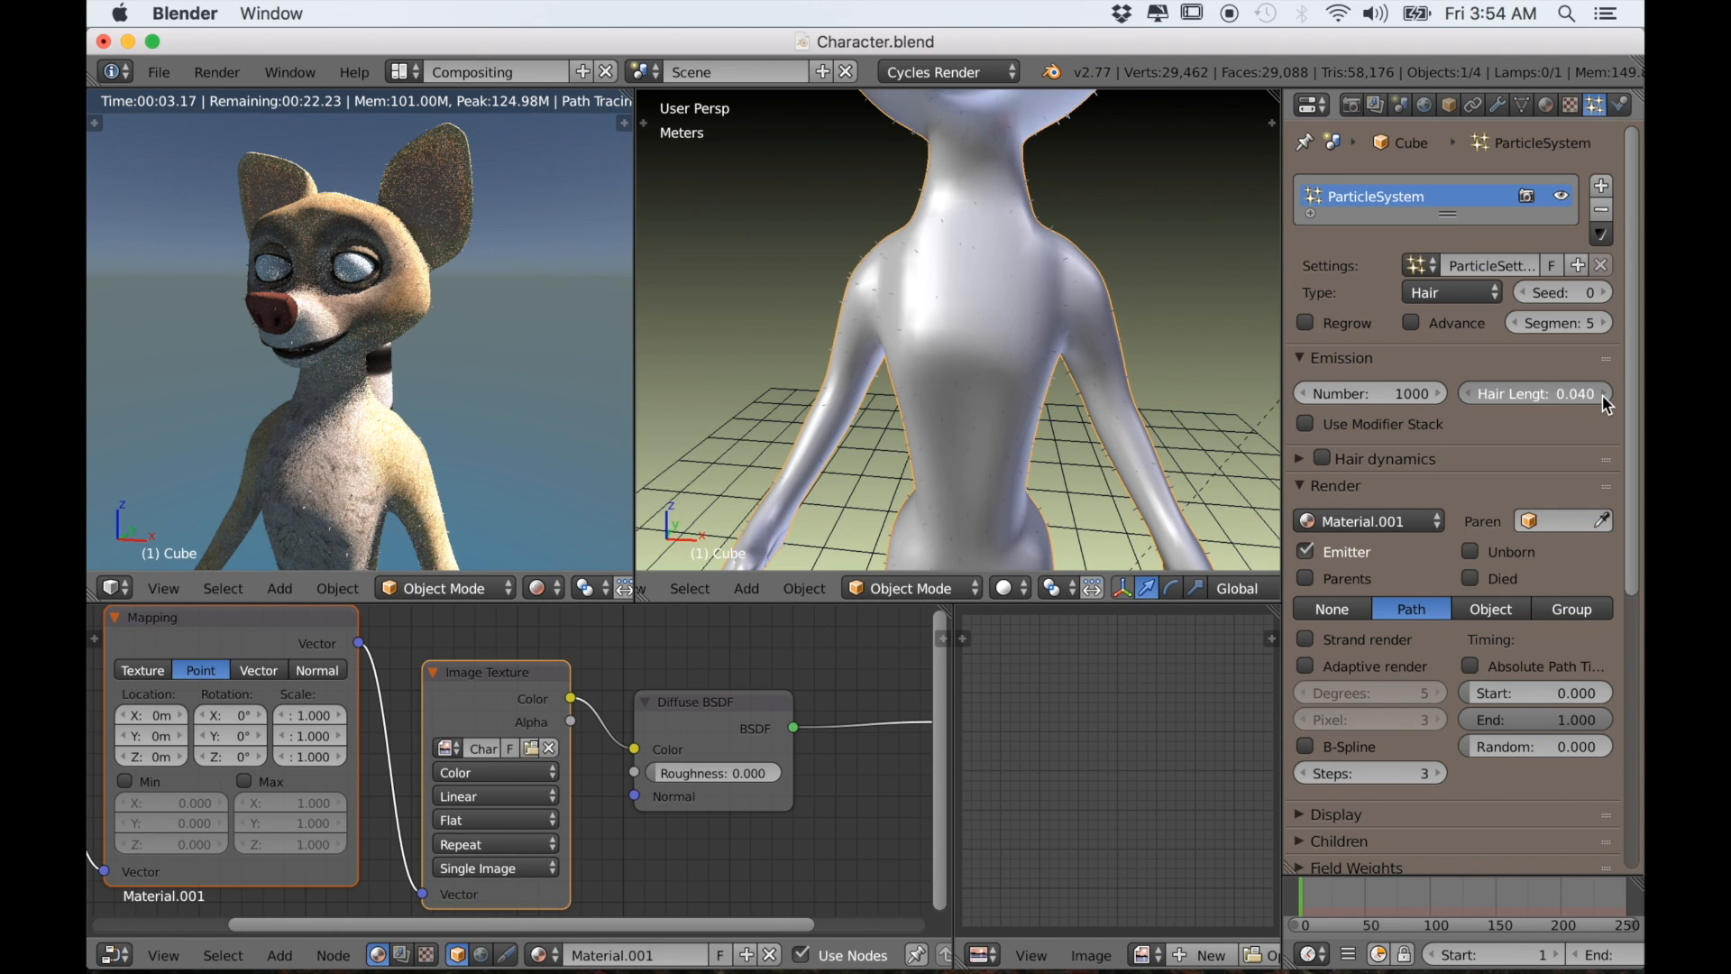
click(1606, 397)
click(1606, 396)
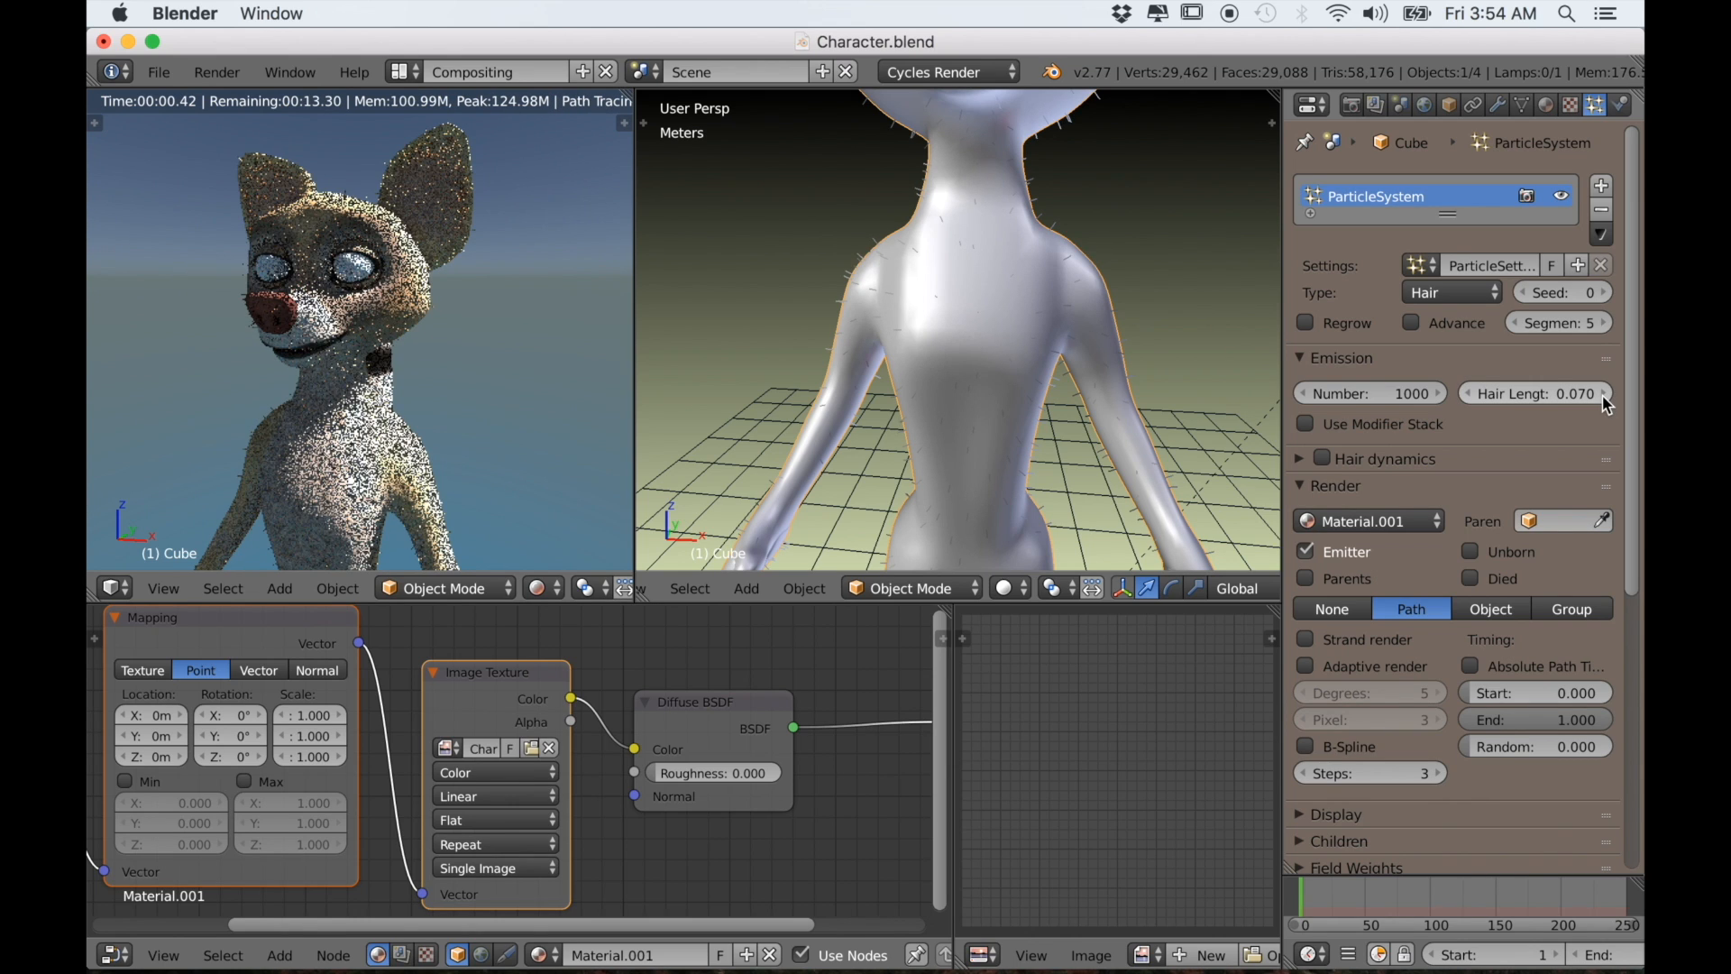
Set the number of emitted hairs to 3000
click(1398, 394)
text(3)
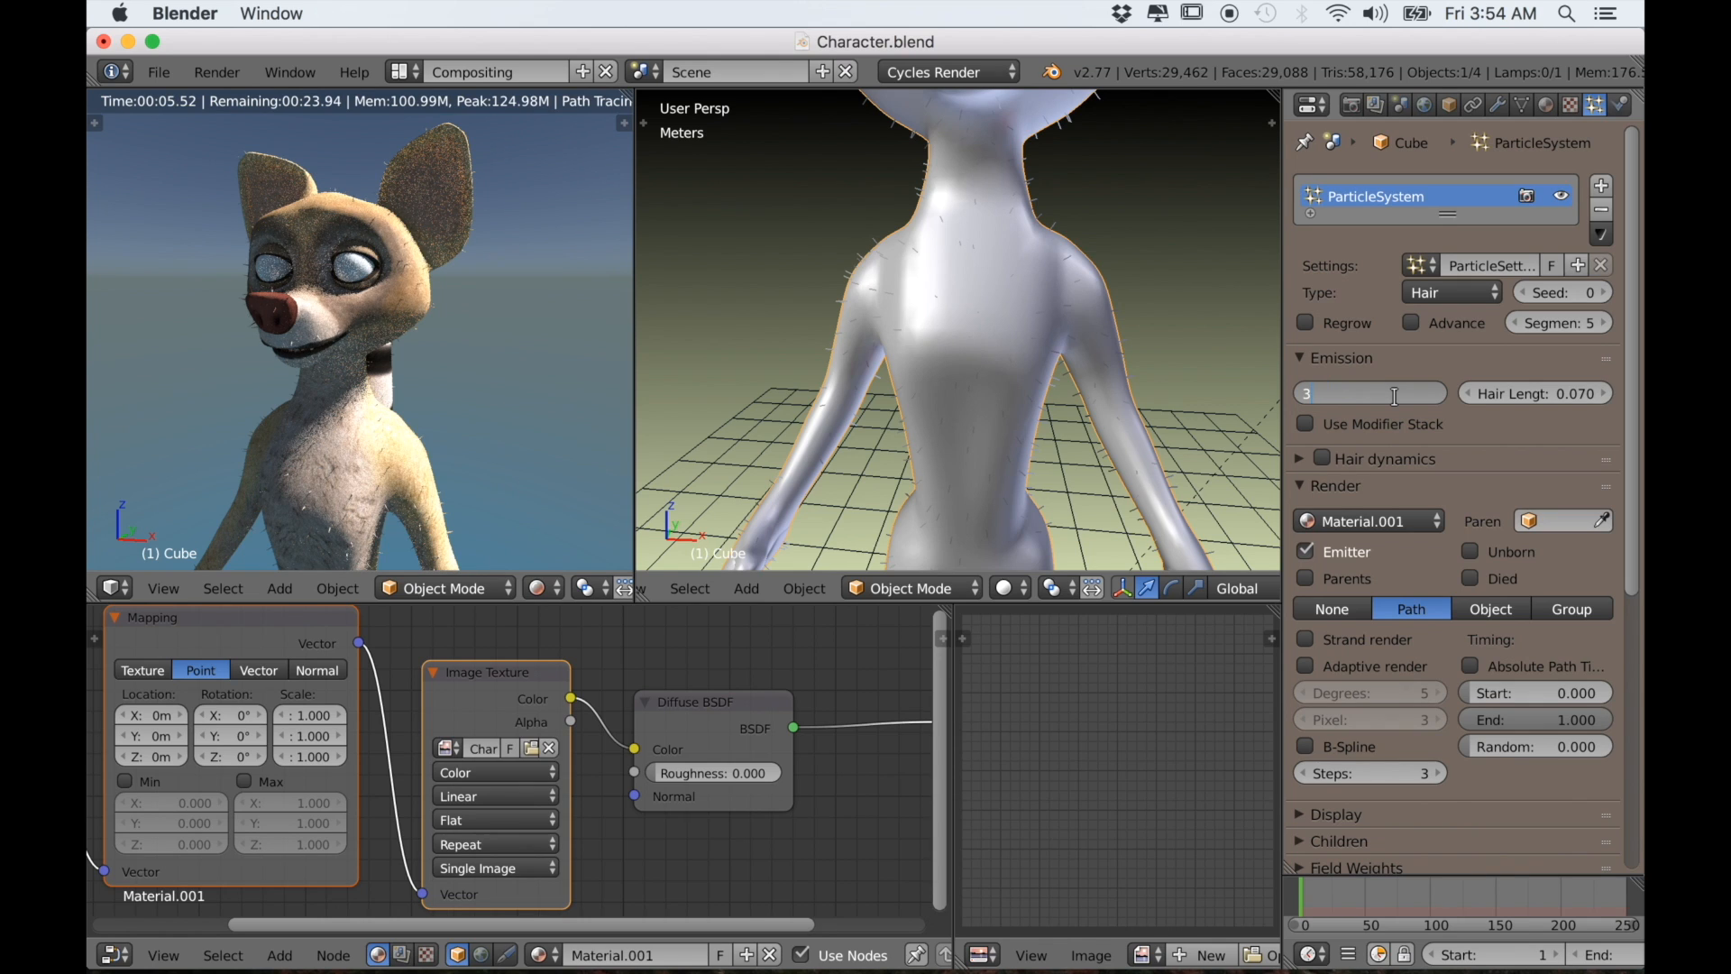
text(000)
key(Return)
scroll(1530, 559, down, 1)
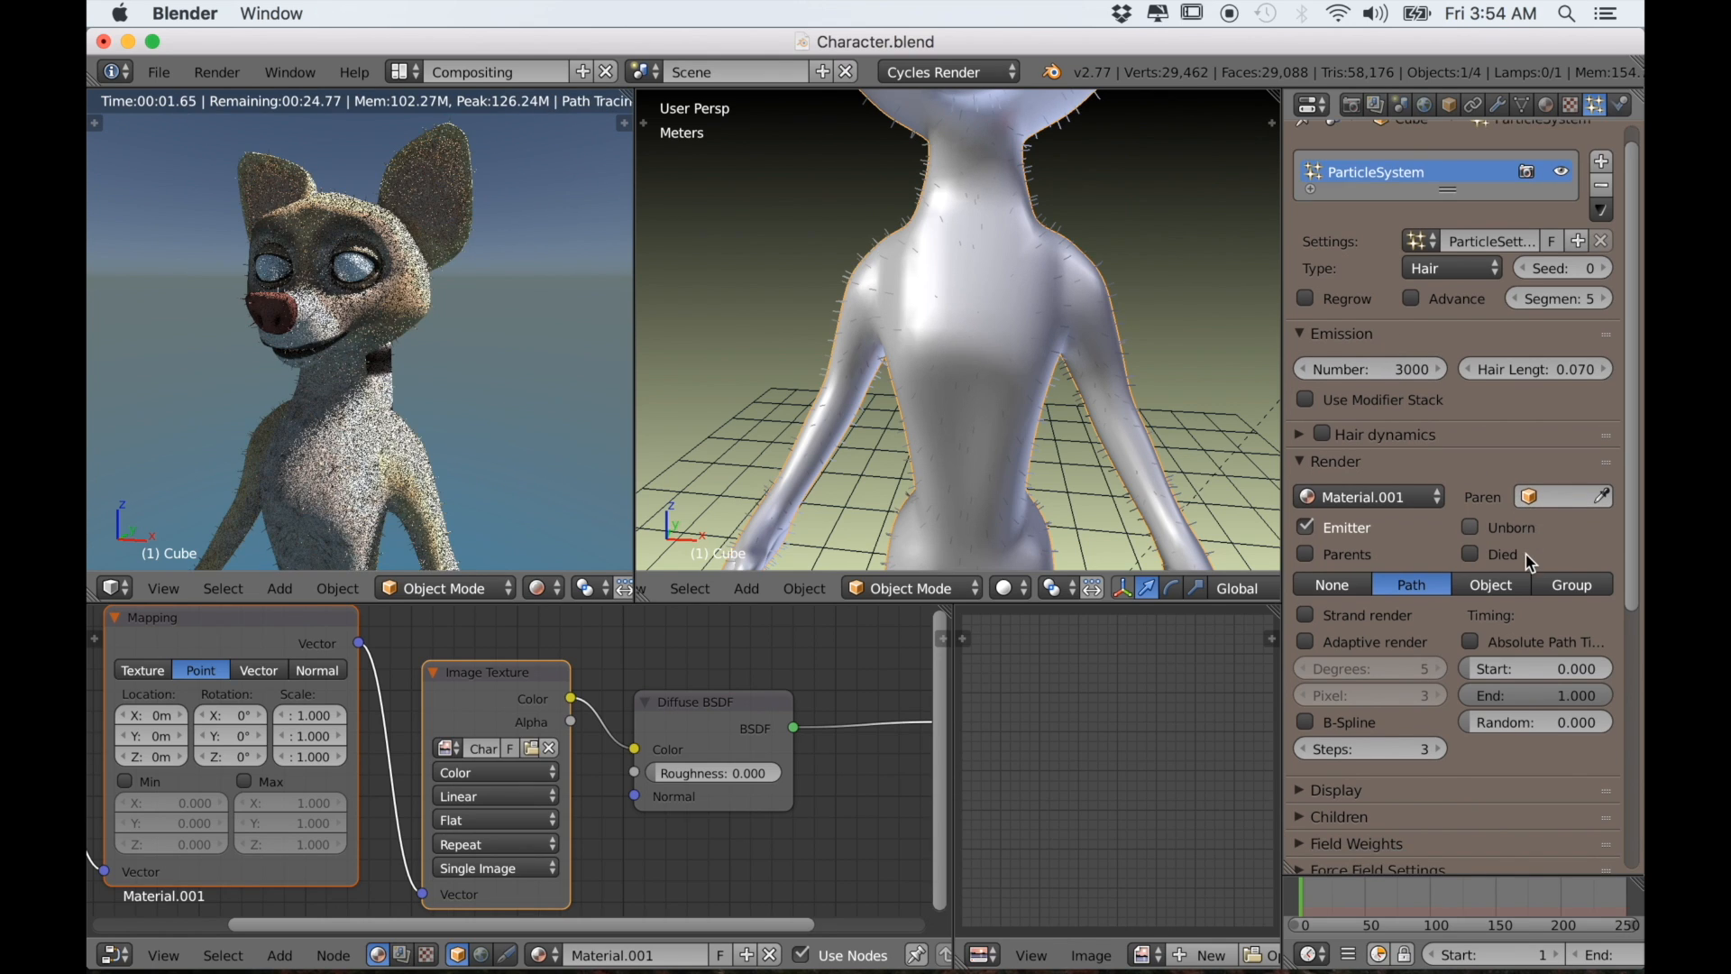
scroll(1413, 556, down, 1)
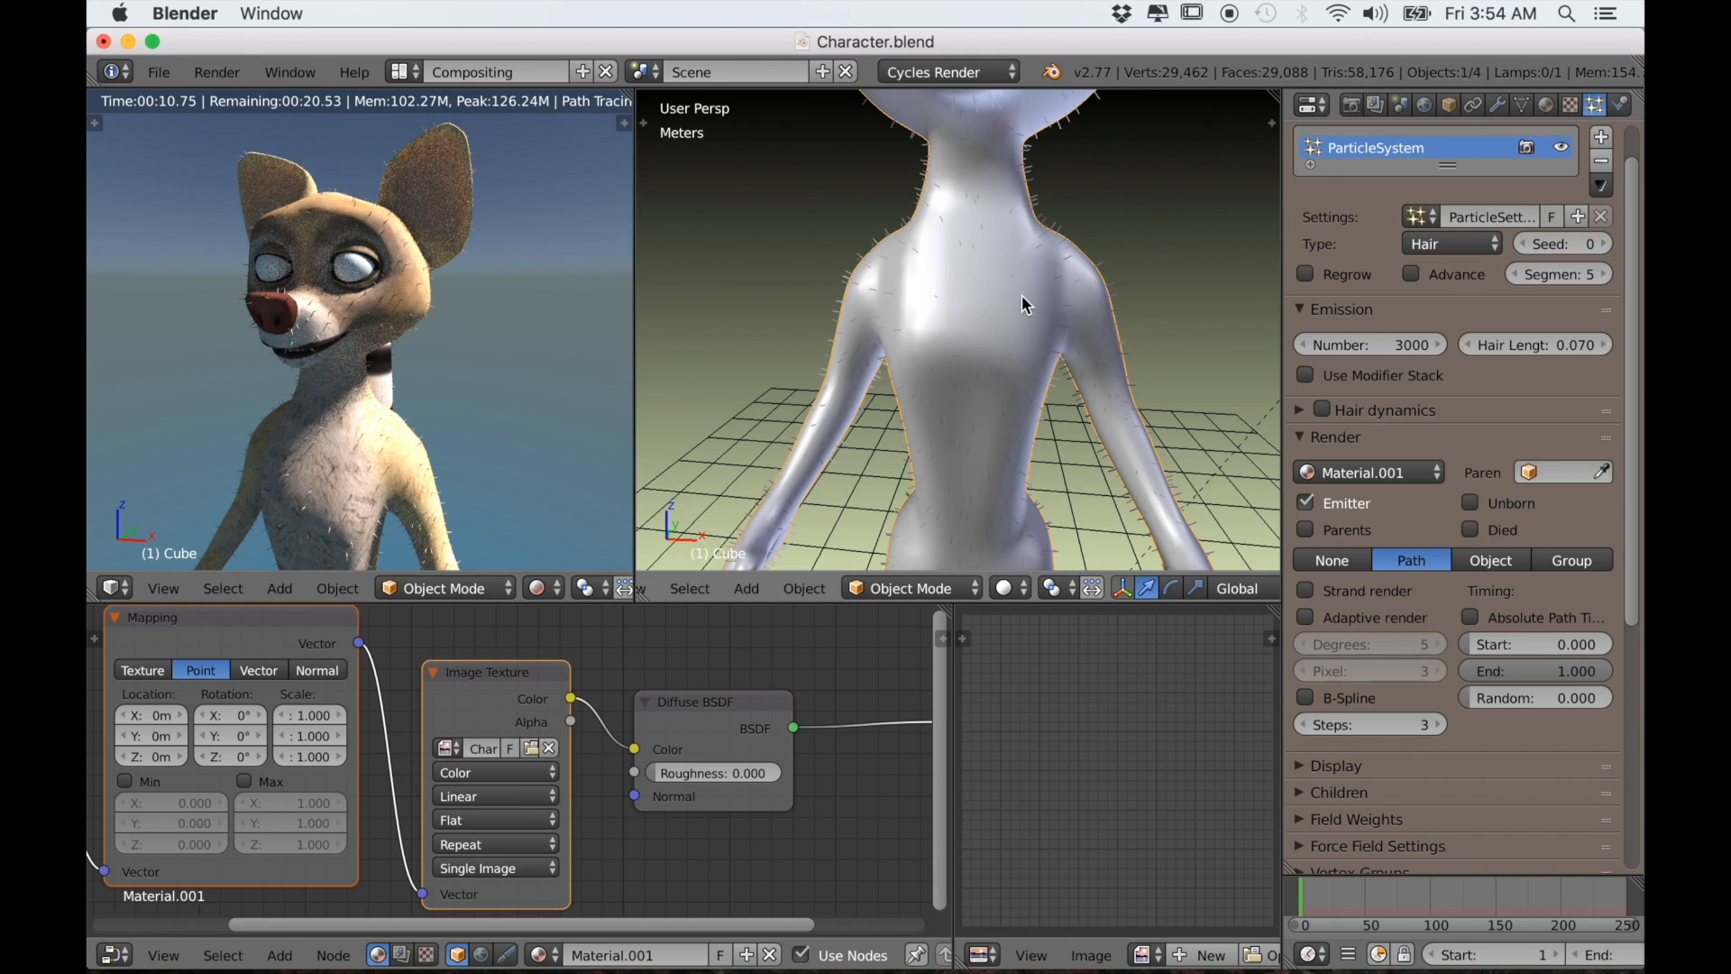
Add a second material slot to the character with a new material and set its surface shader to Hair BSDF
click(1548, 104)
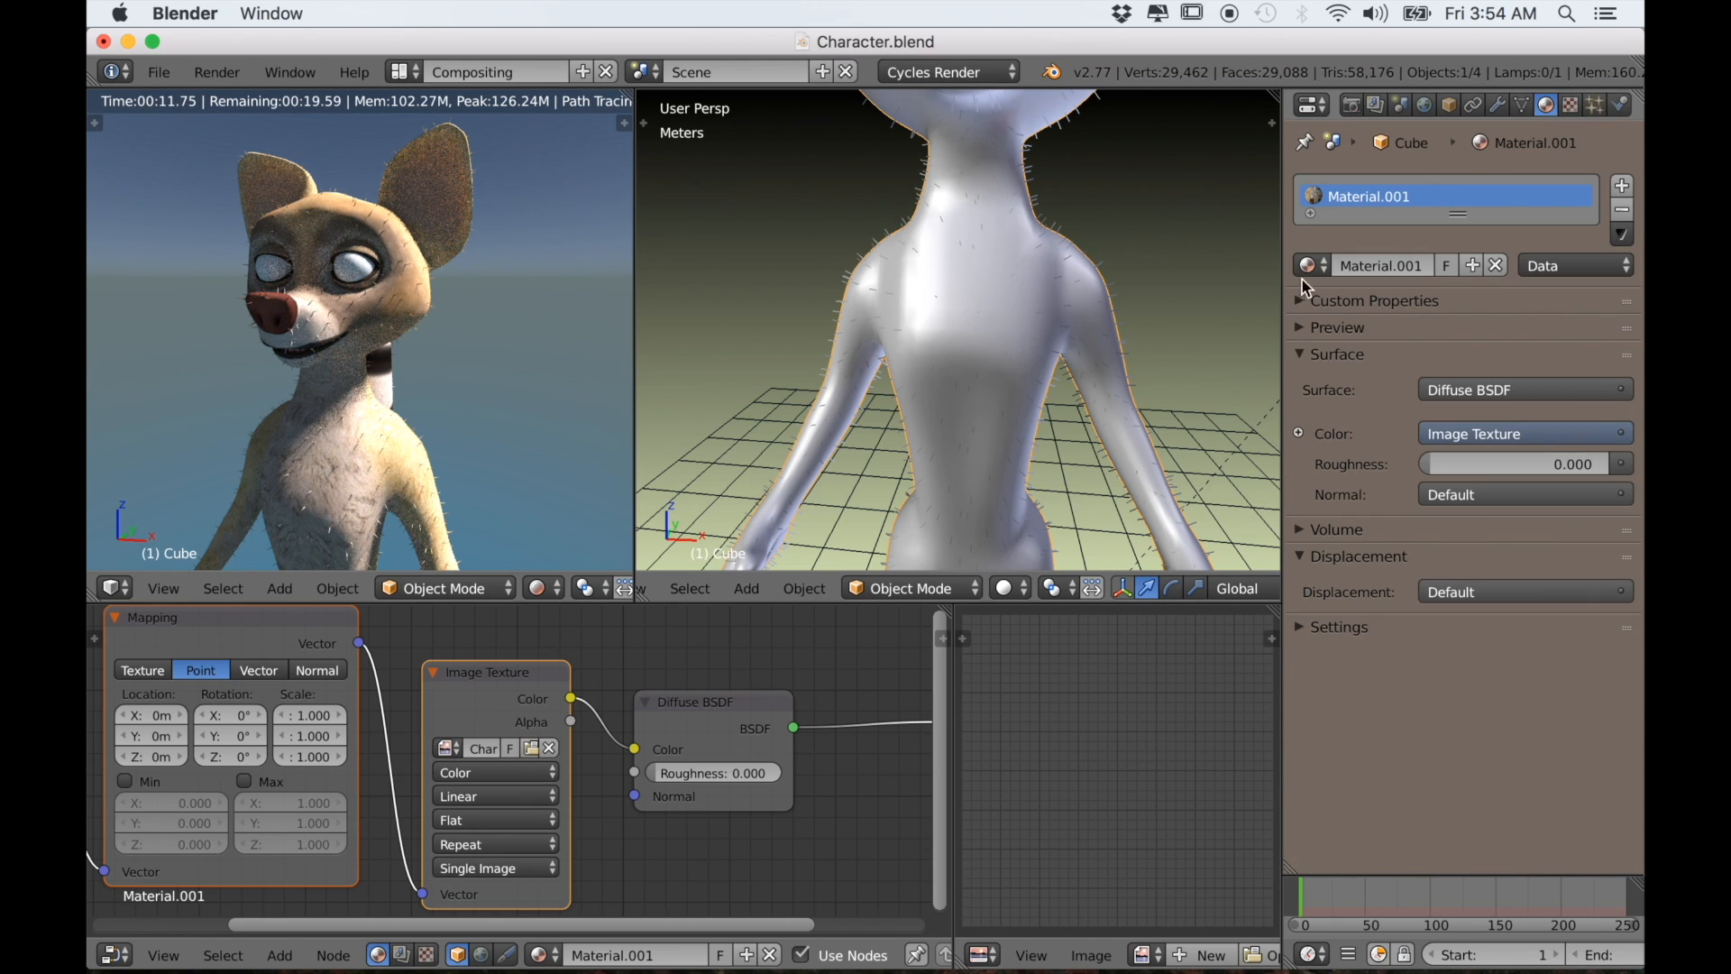
click(1622, 187)
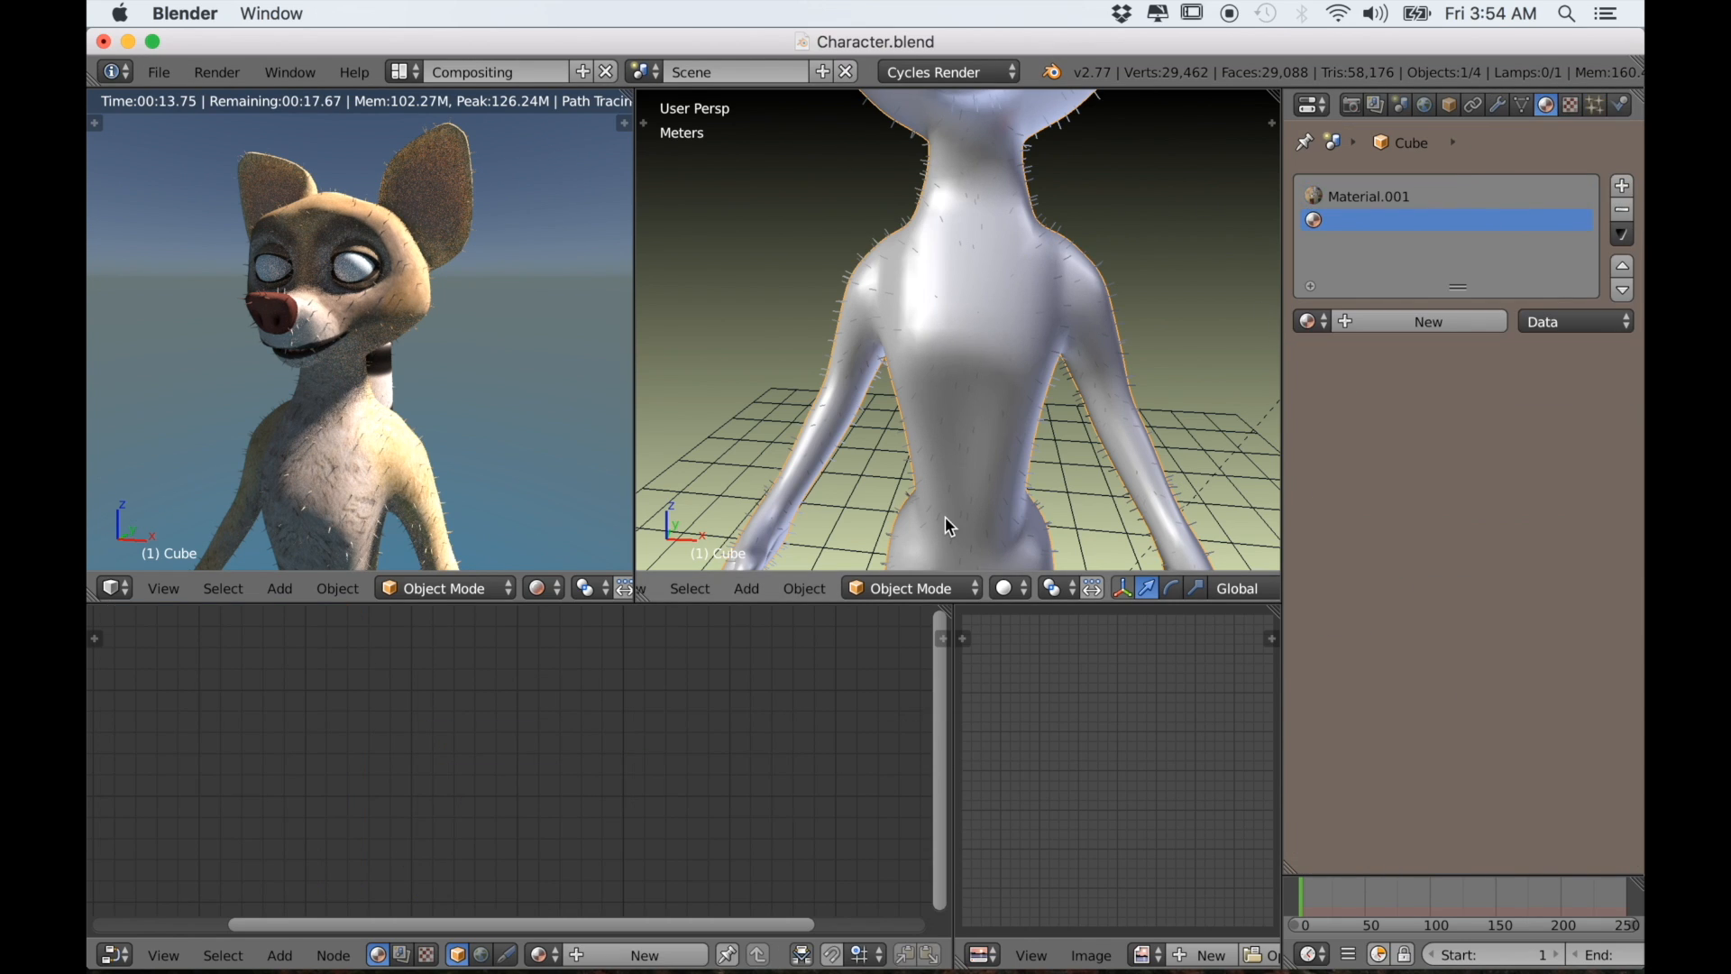
click(1383, 324)
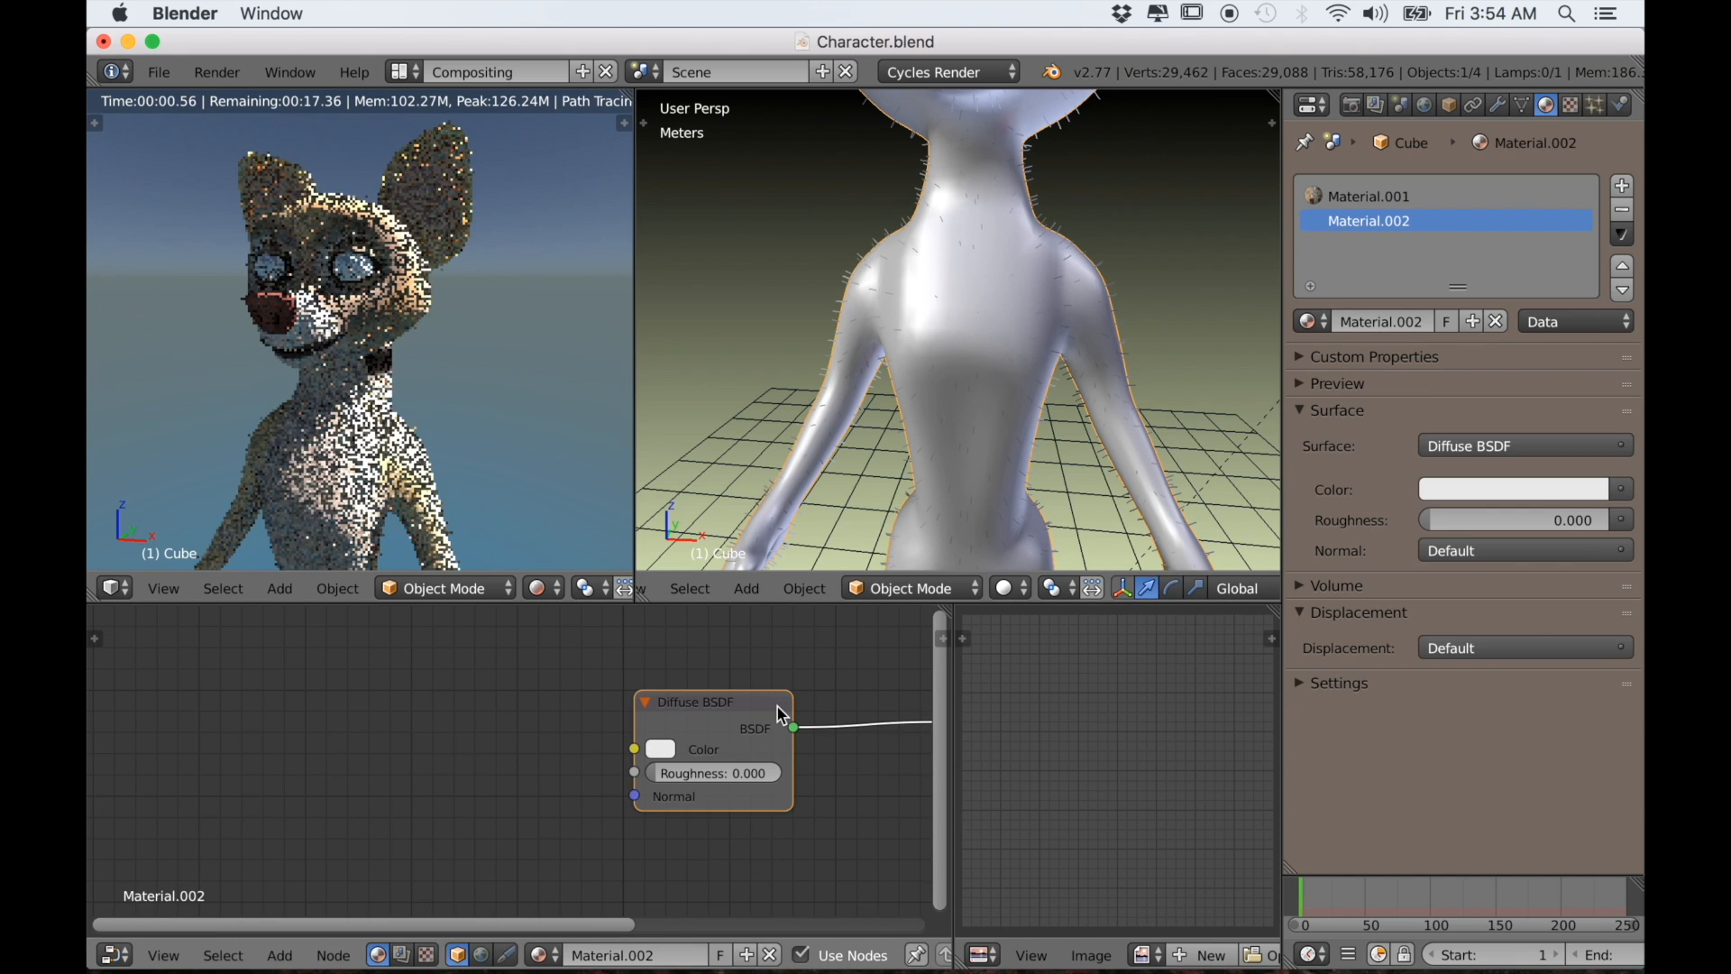
key(Home)
click(1524, 443)
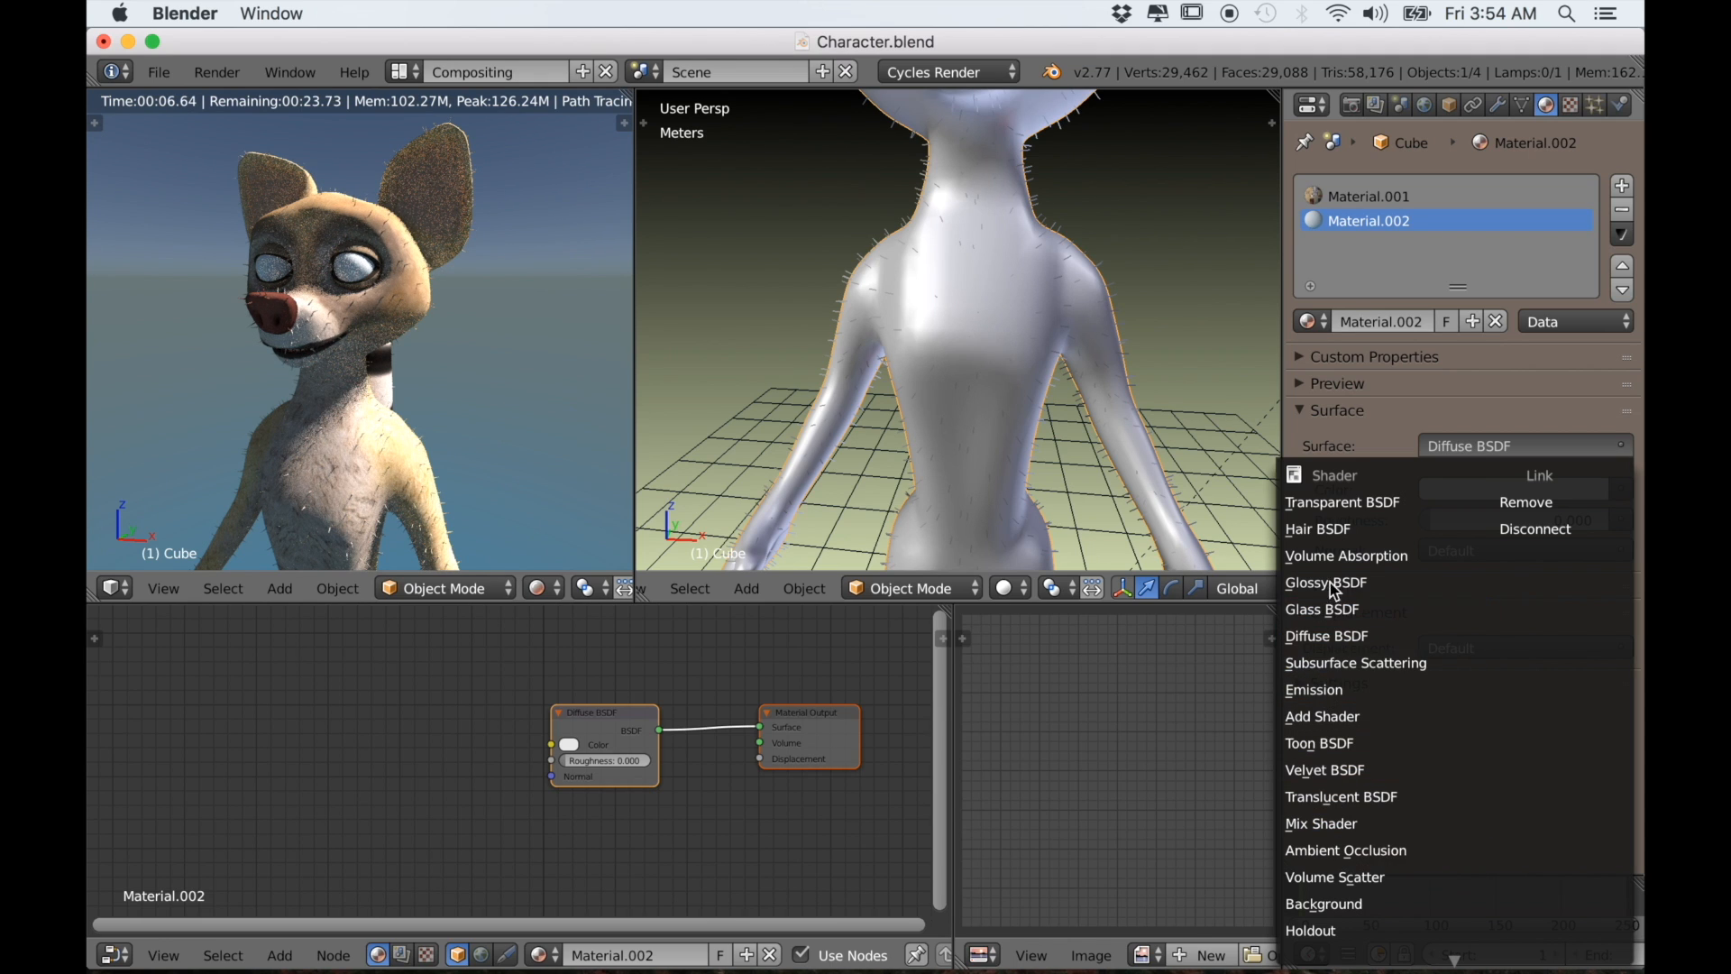
click(1342, 530)
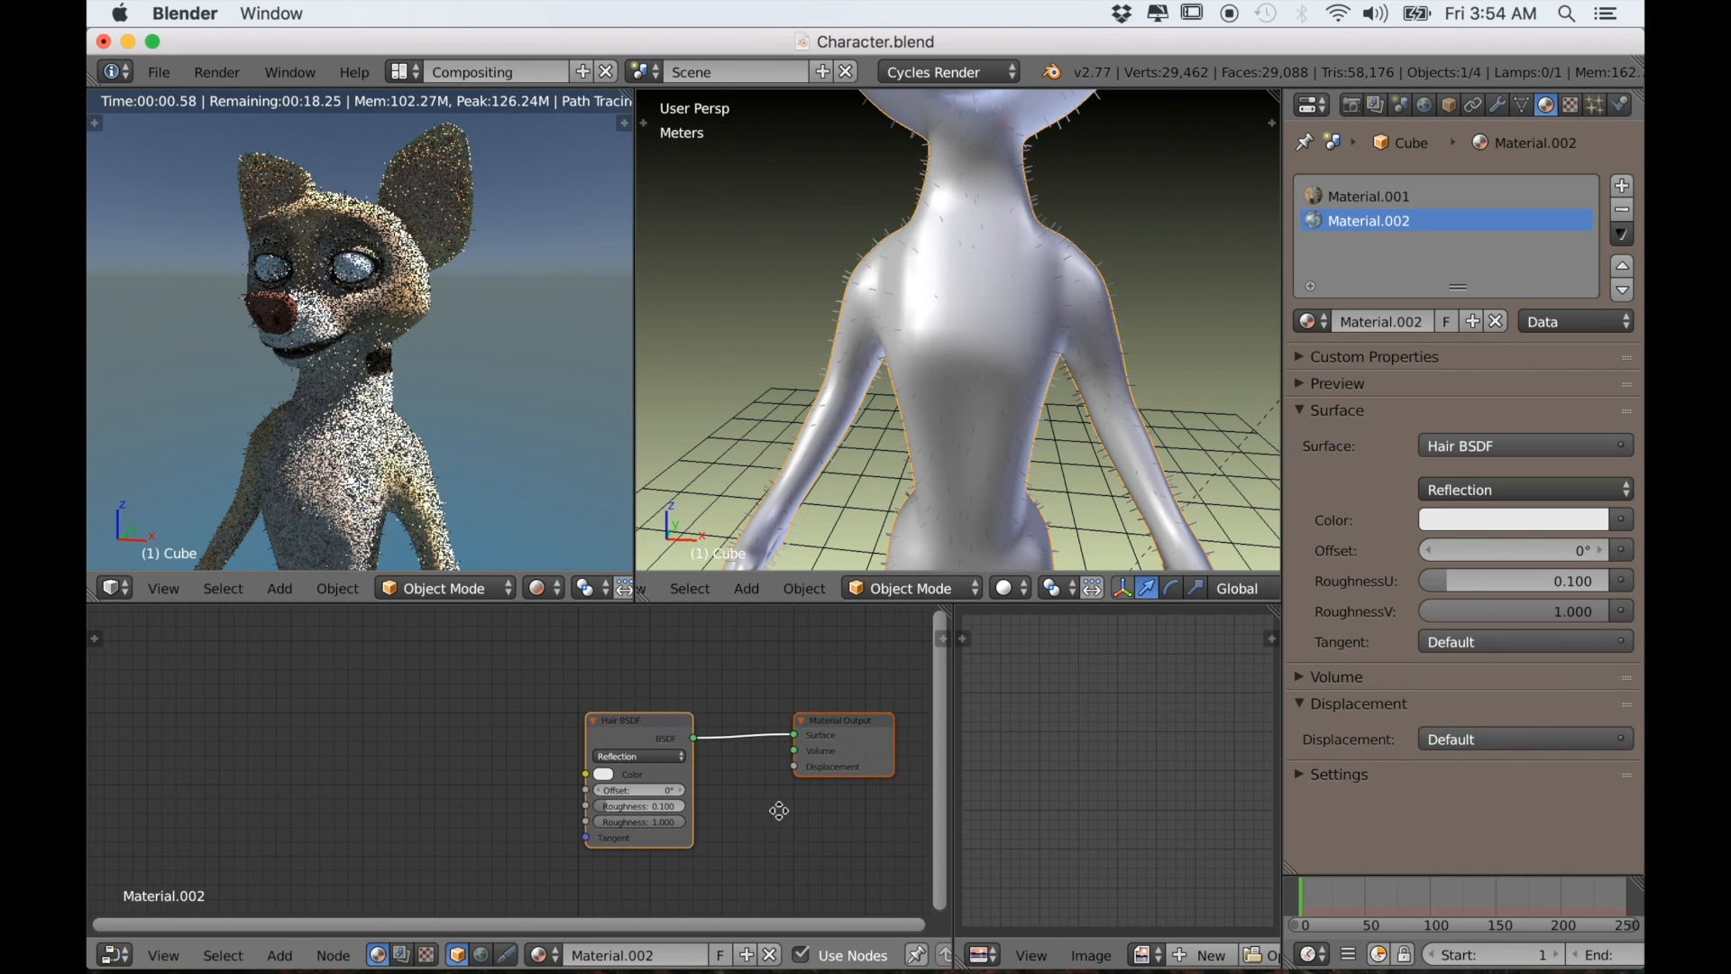
Move the Hair BSDF node away from the Material Output and place a duplicate directly below it
drag(665, 746, 462, 665)
scroll(472, 789, down, 2)
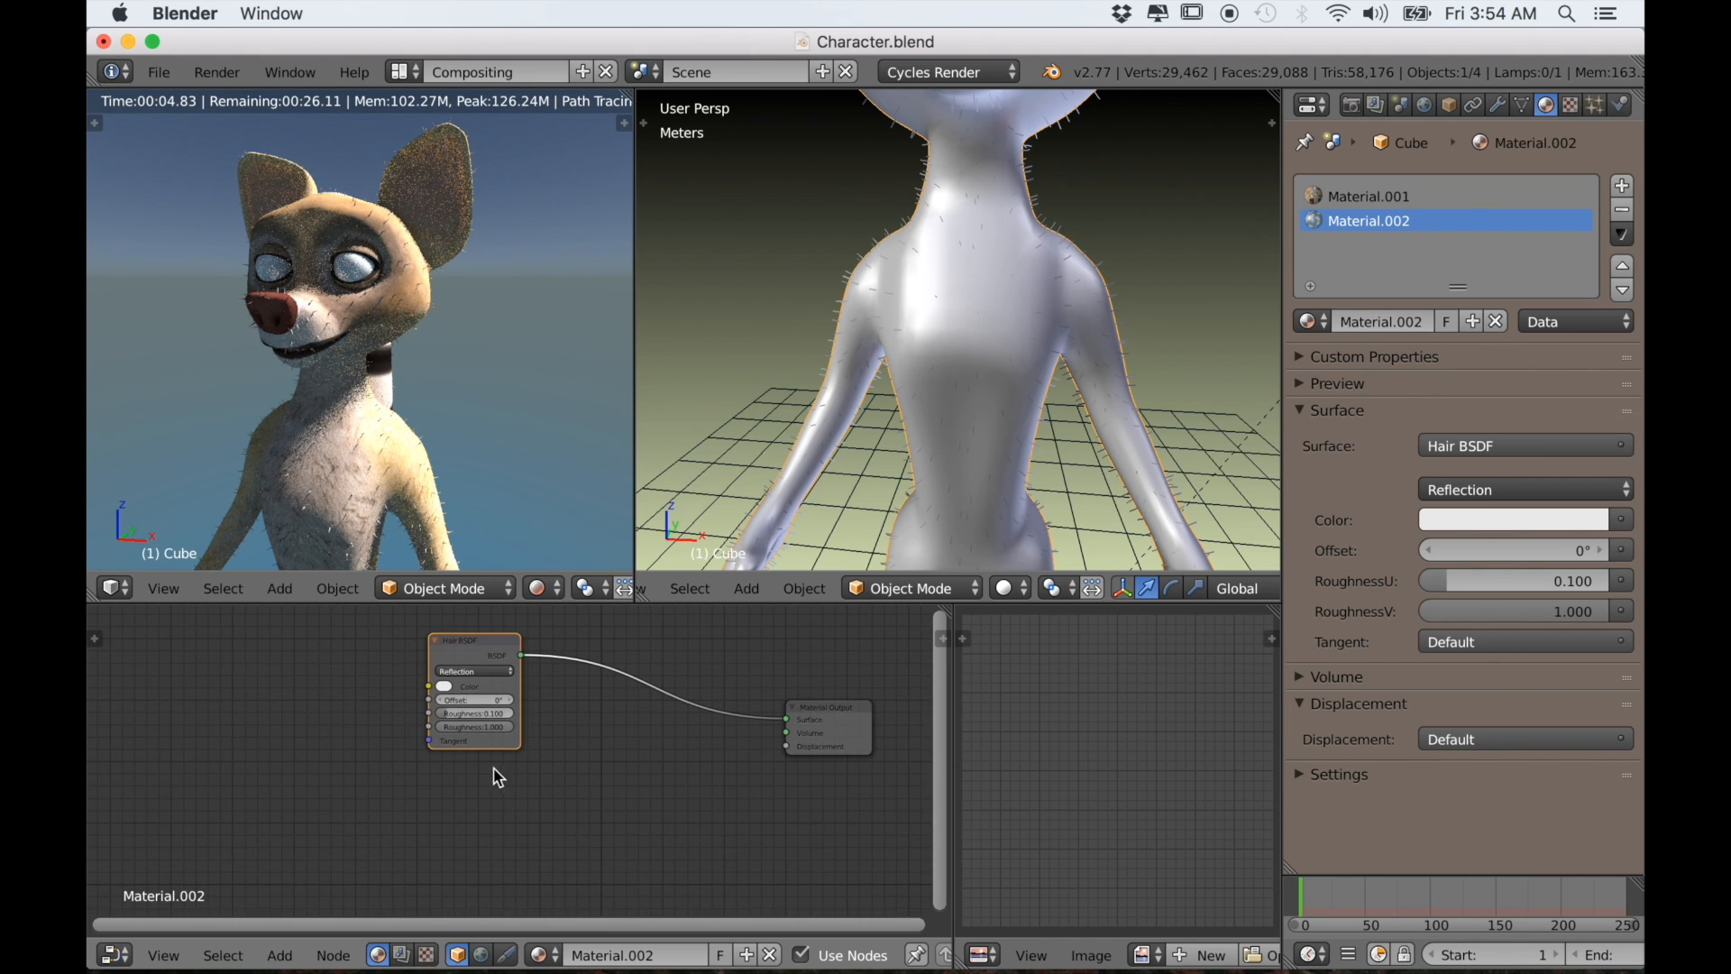
key(shift+d)
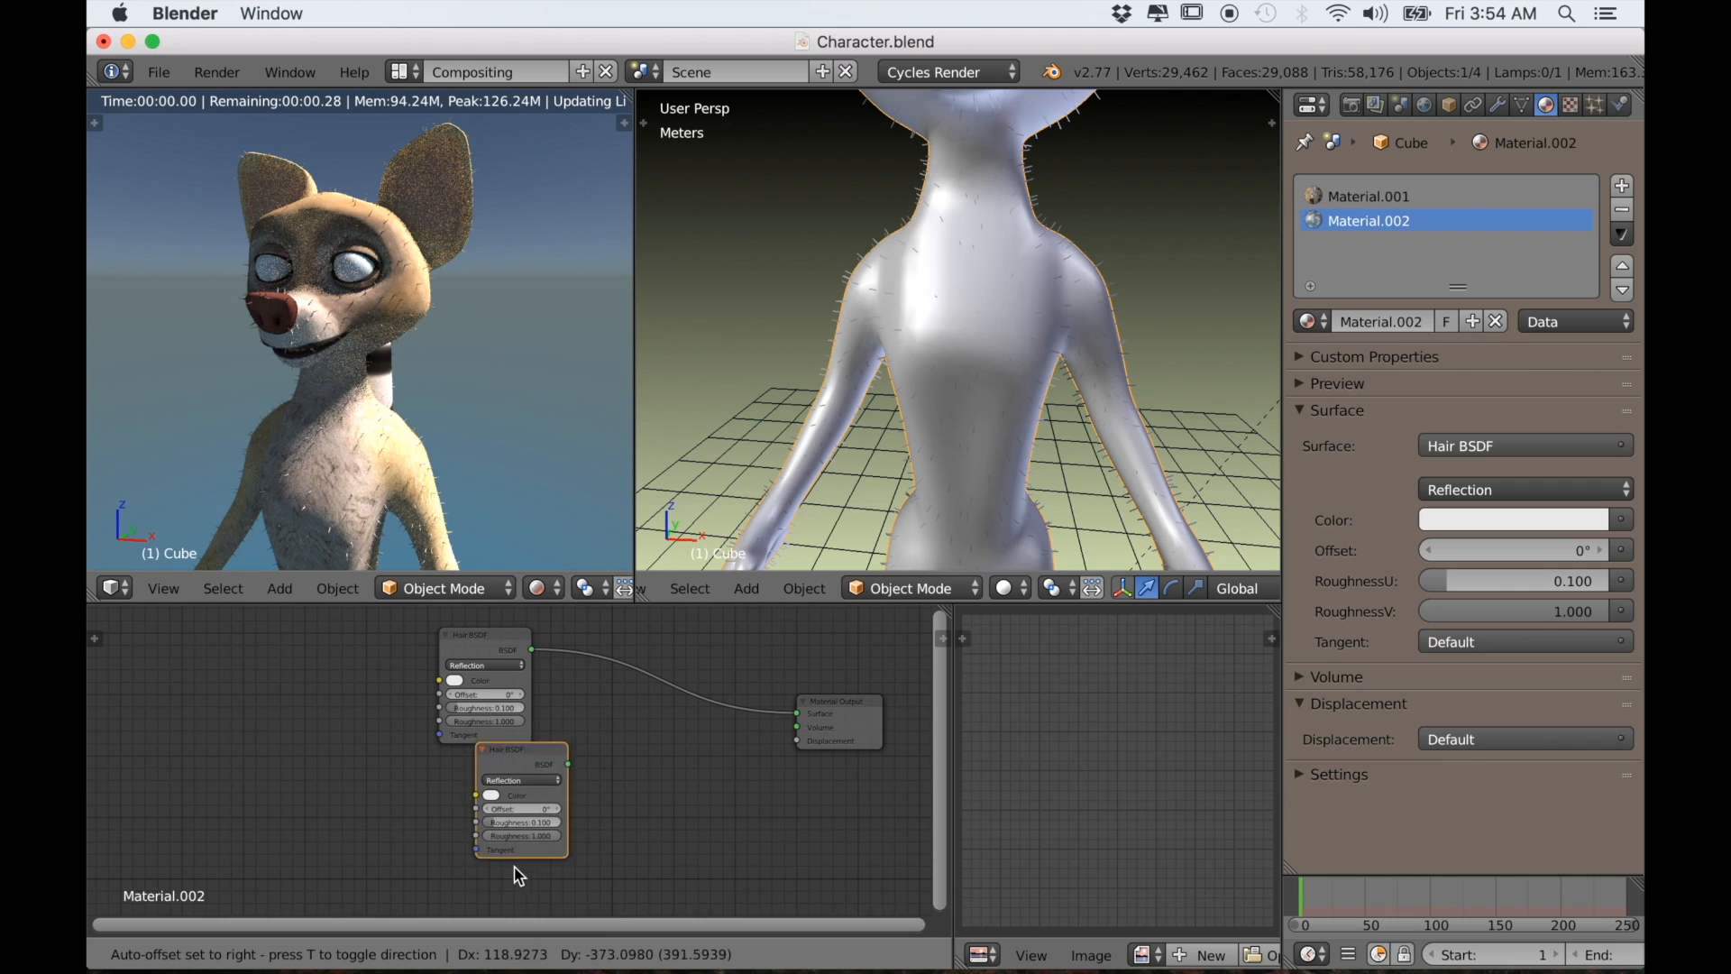
click(485, 880)
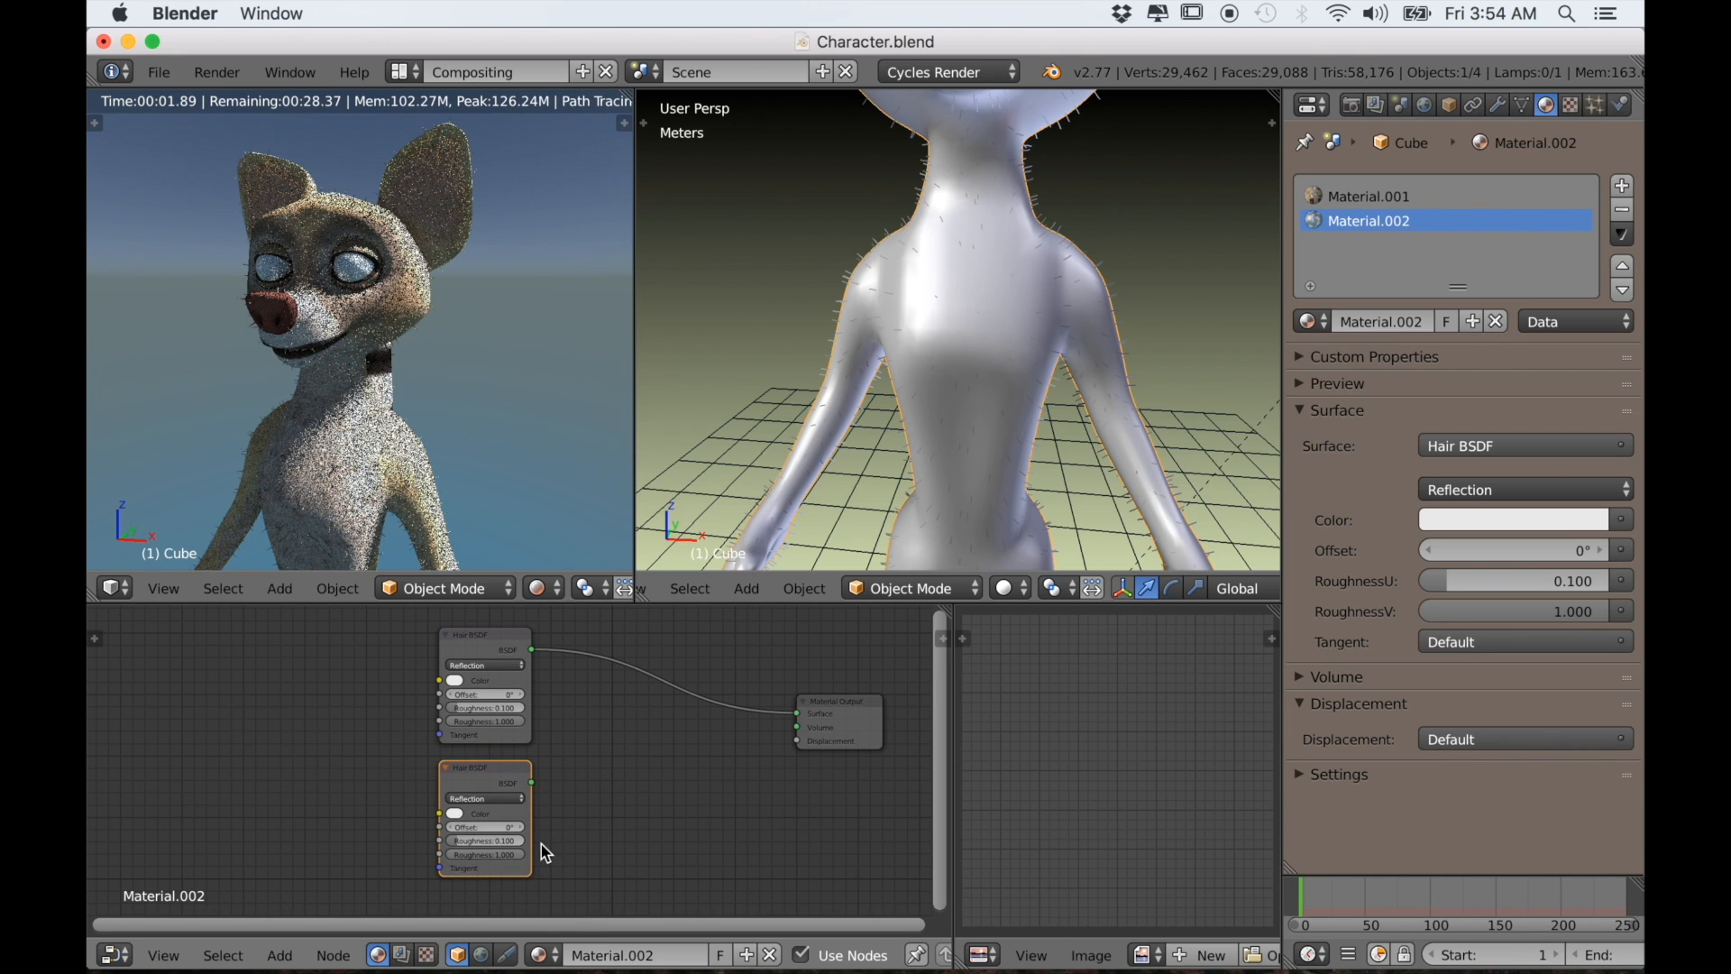
Insert an Add Shader between the upper Hair BSDF and the Material Output, and connect the lower Hair BSDF to its second input
key(shift+a)
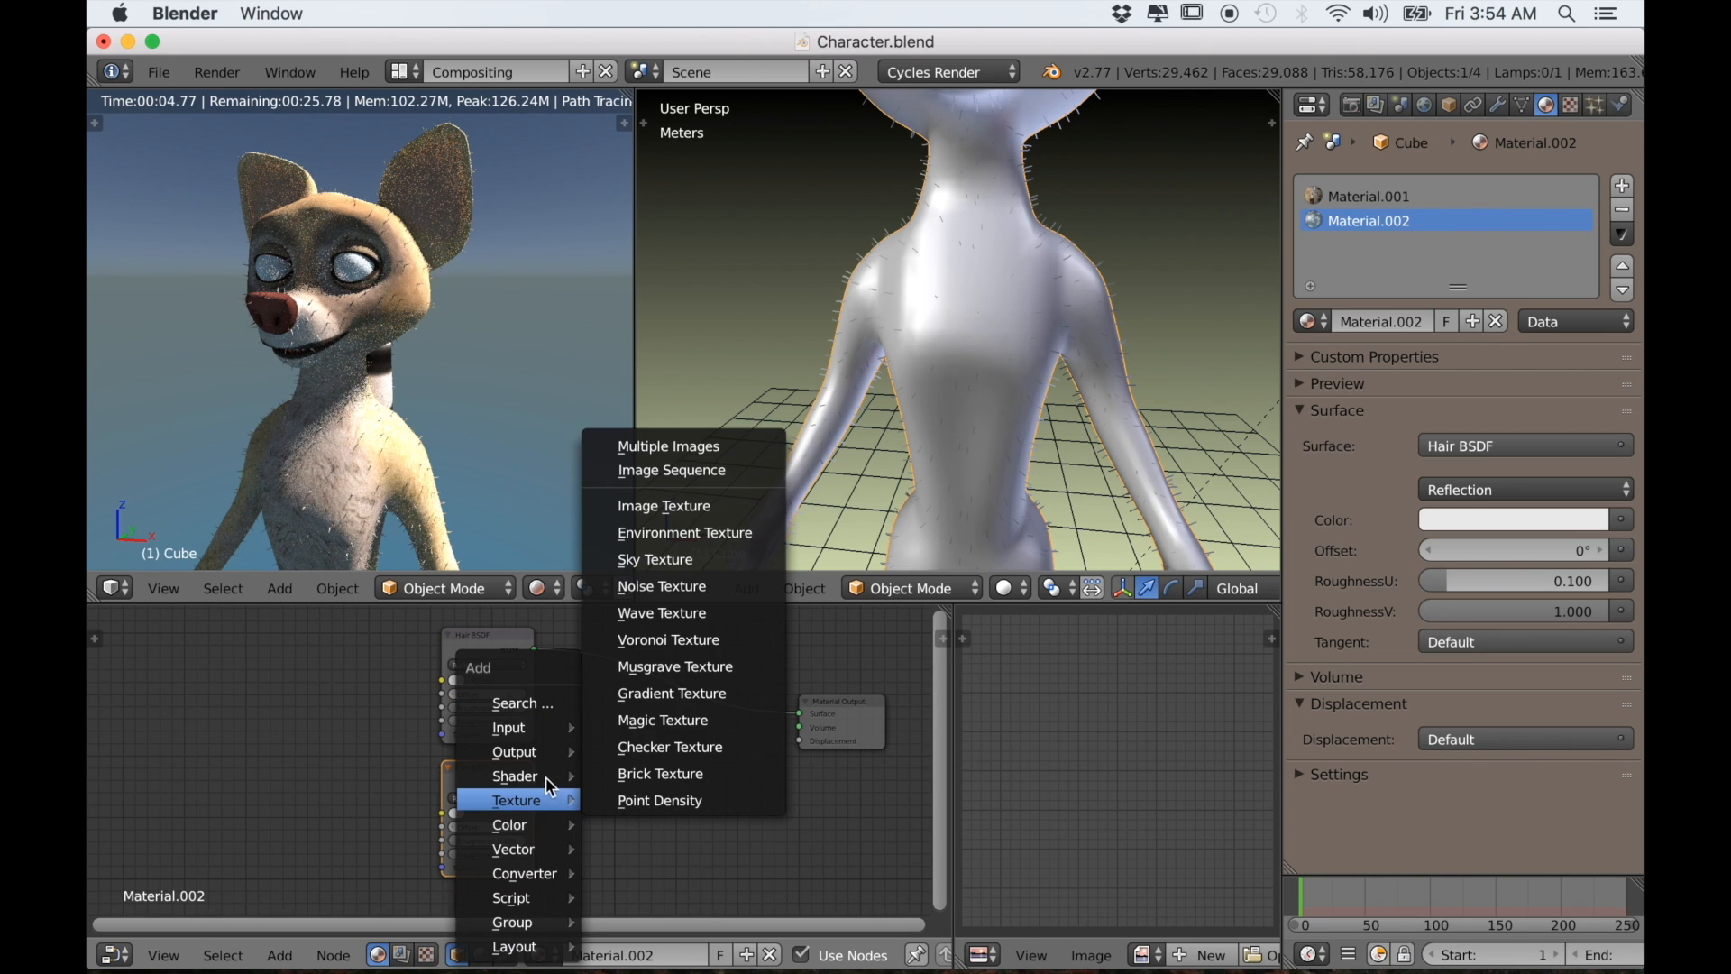
mouse_move(537, 776)
click(631, 348)
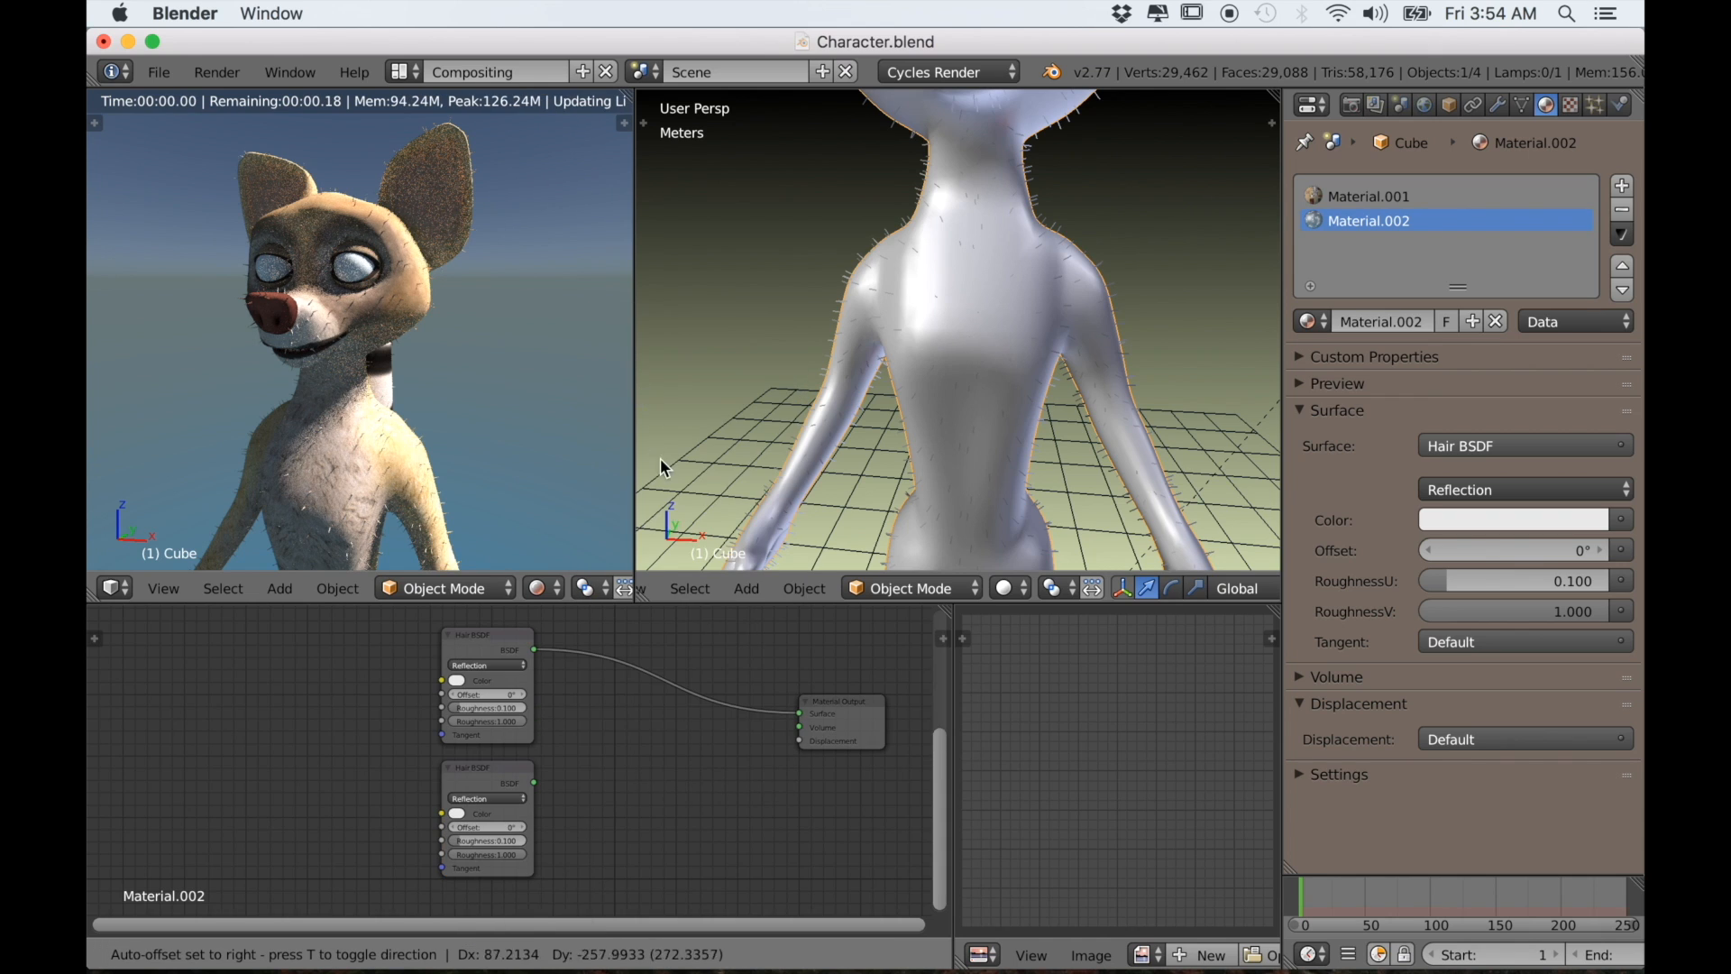
click(612, 653)
drag(611, 653, 629, 687)
drag(535, 781, 631, 736)
Set the lower Hair BSDF node's component to Transmission
scroll(595, 748, up, 2)
scroll(568, 730, up, 3)
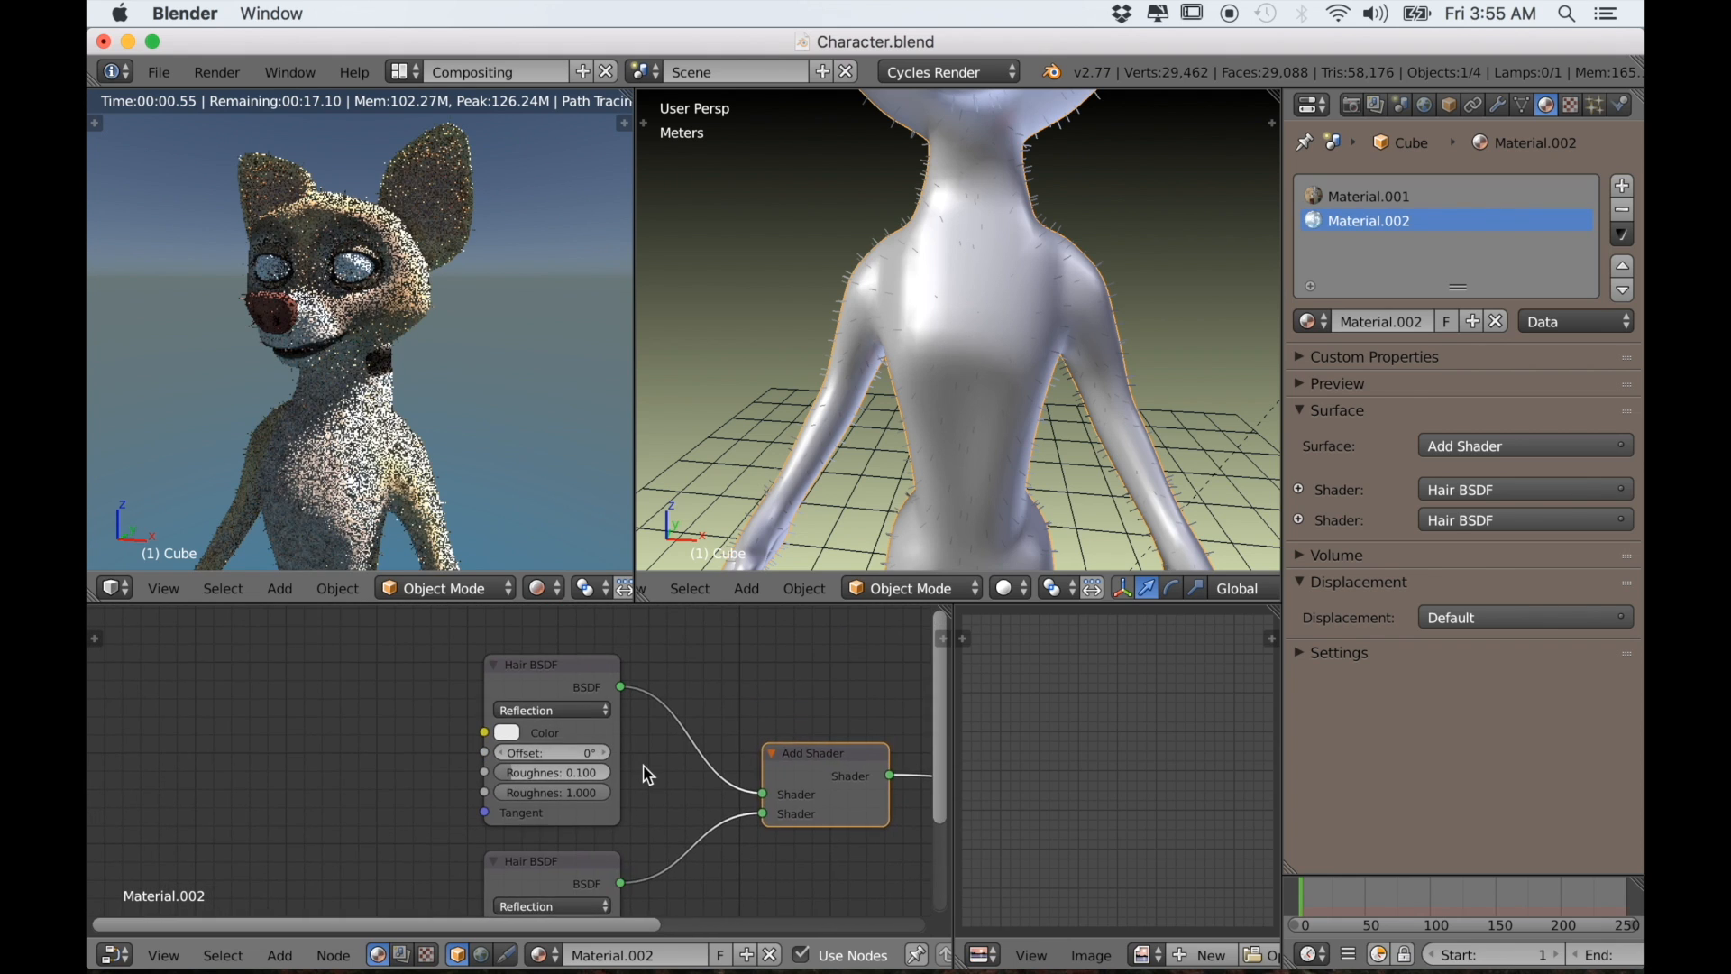
scroll(570, 735, up, 2)
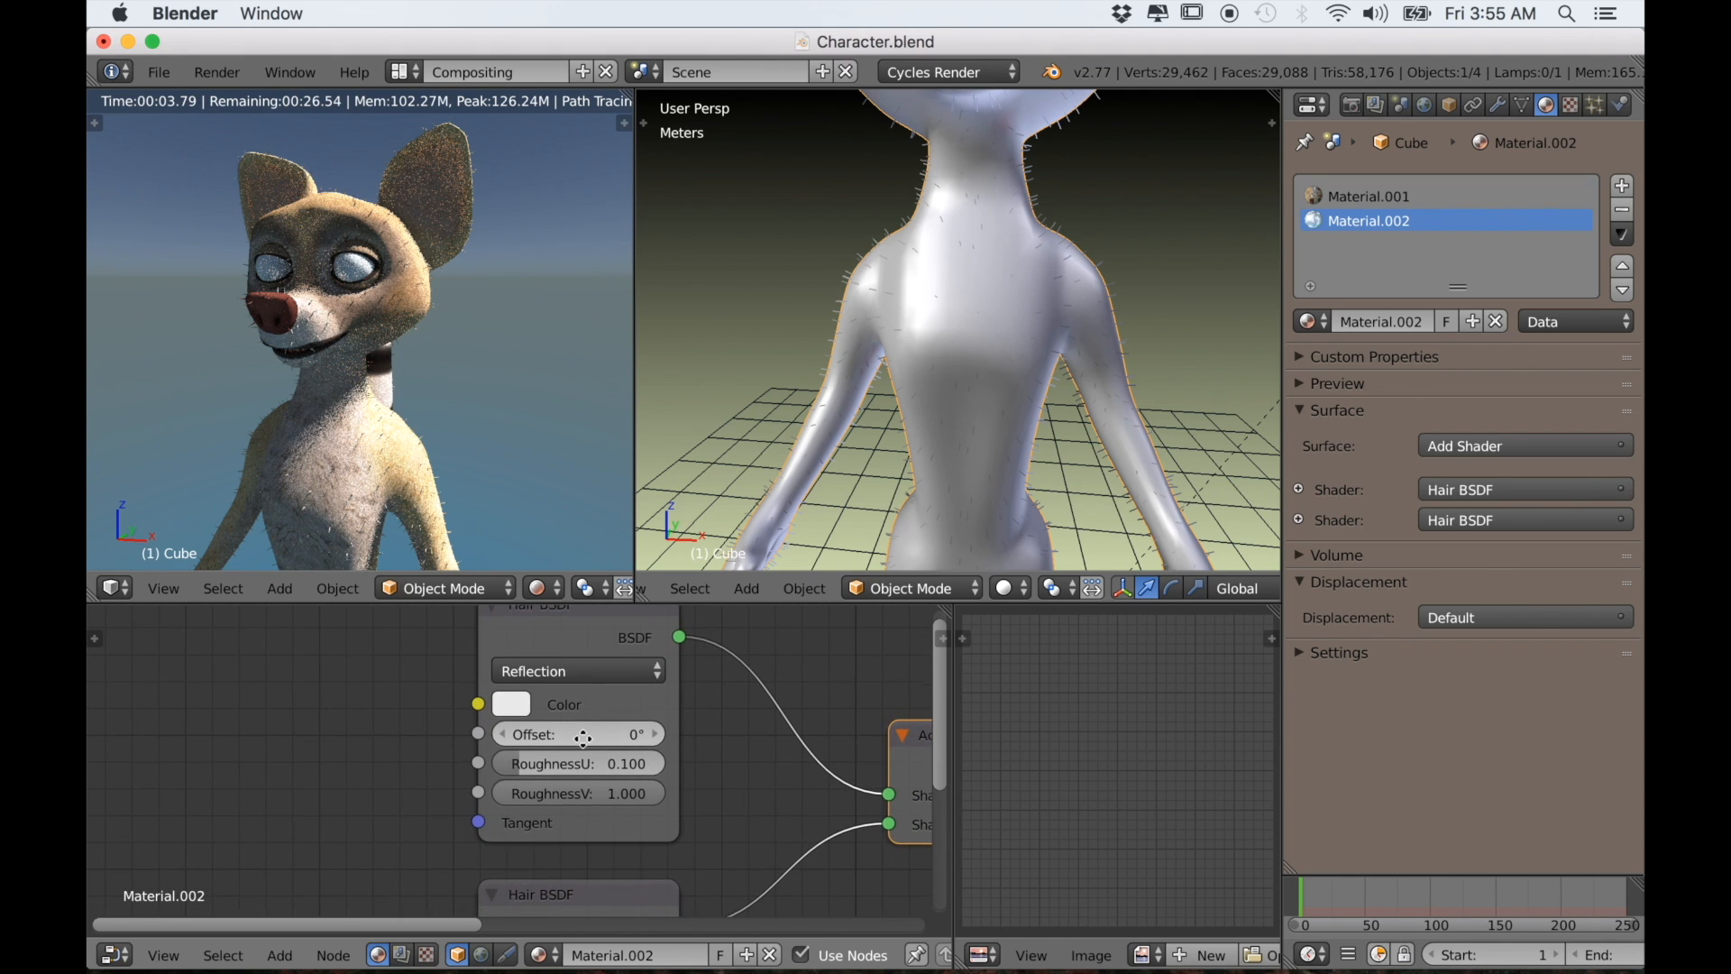
scroll(594, 747, down, 4)
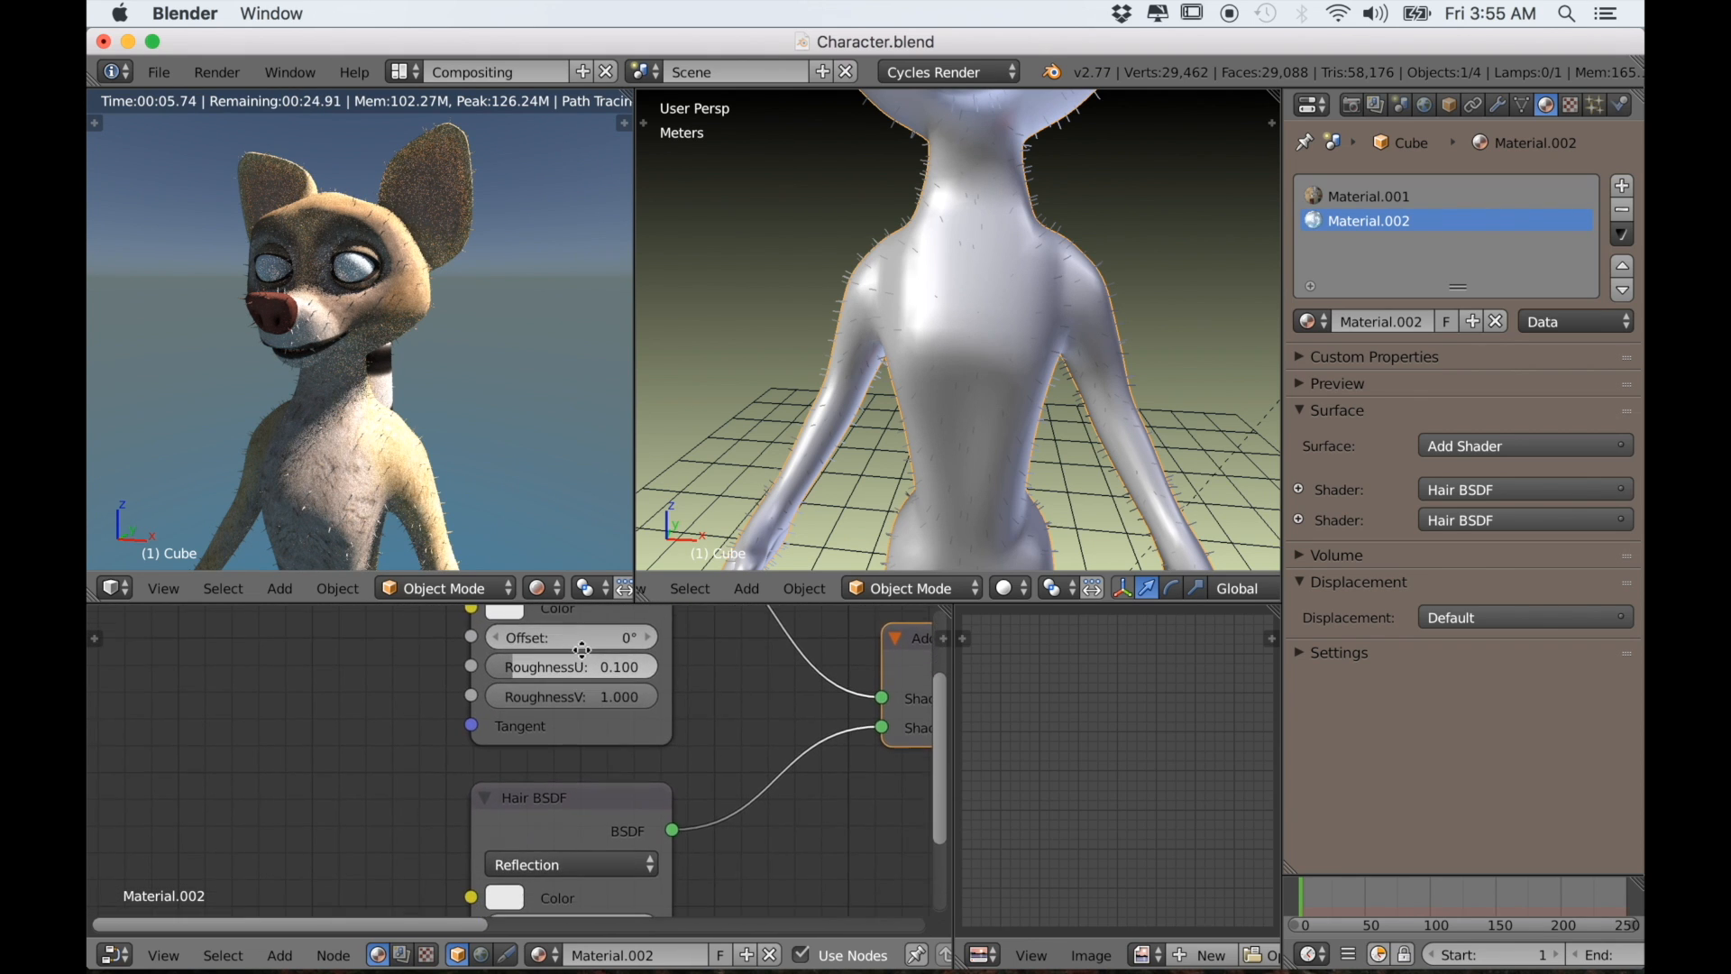
click(566, 793)
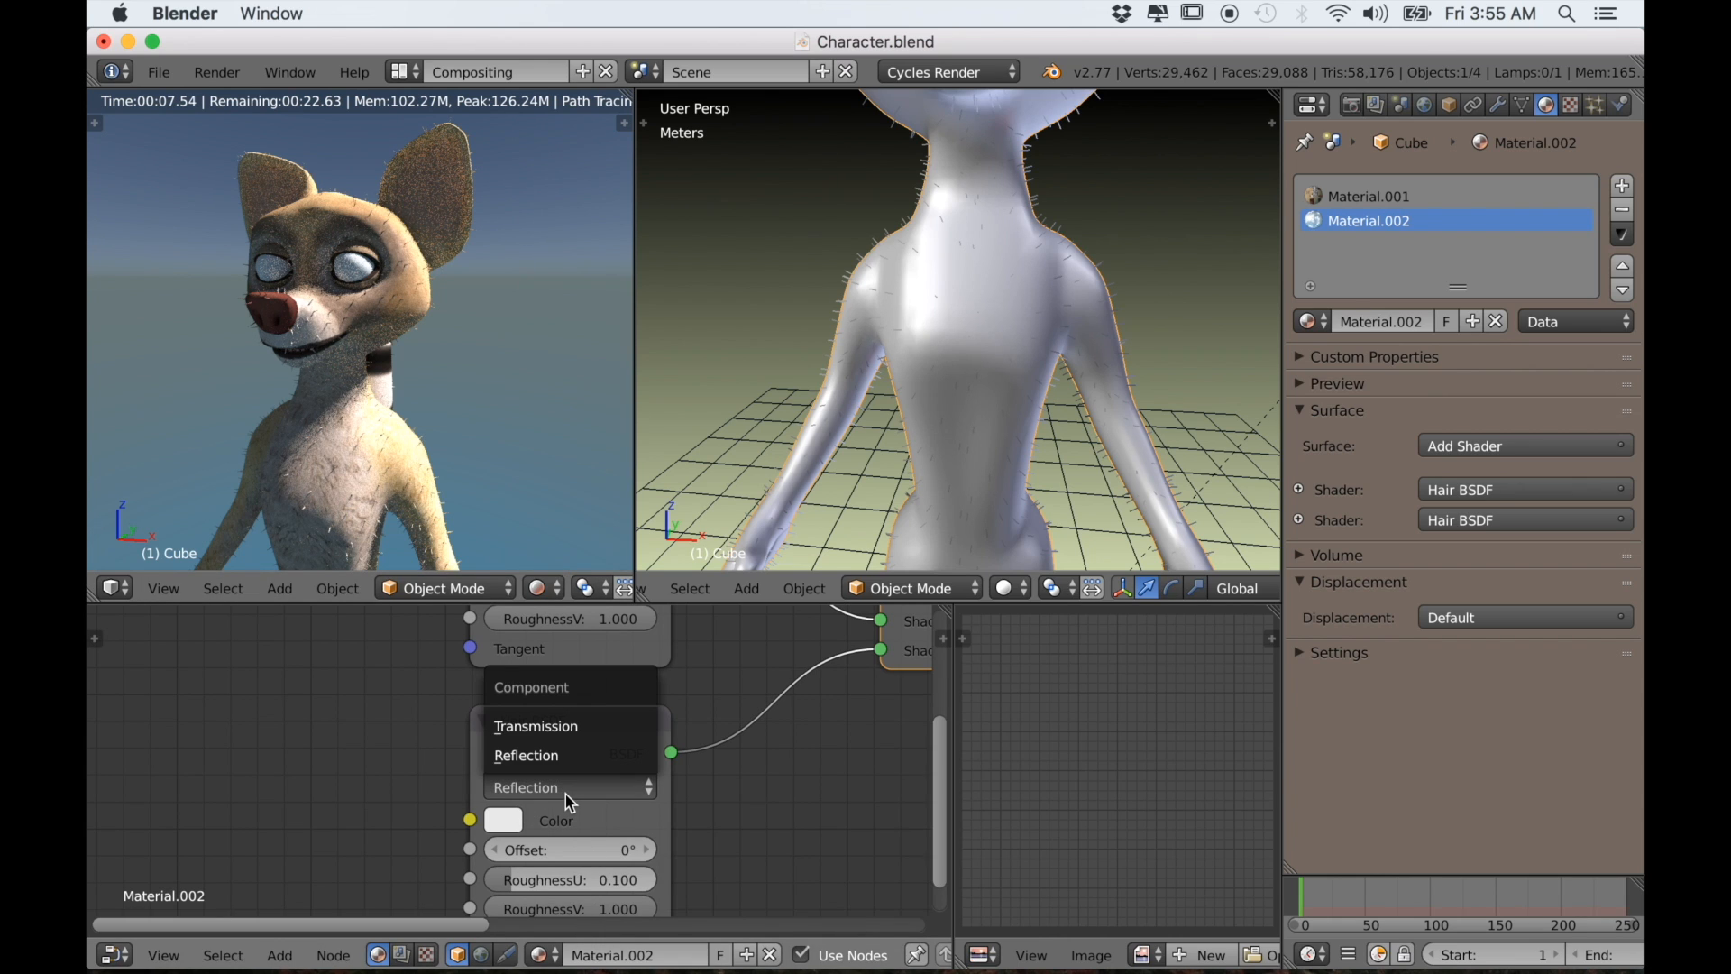
click(570, 727)
Add an Image Texture with Mapping and Texture Coordinate nodes feeding the Reflection Hair BSDF's color
scroll(586, 781, down, 5)
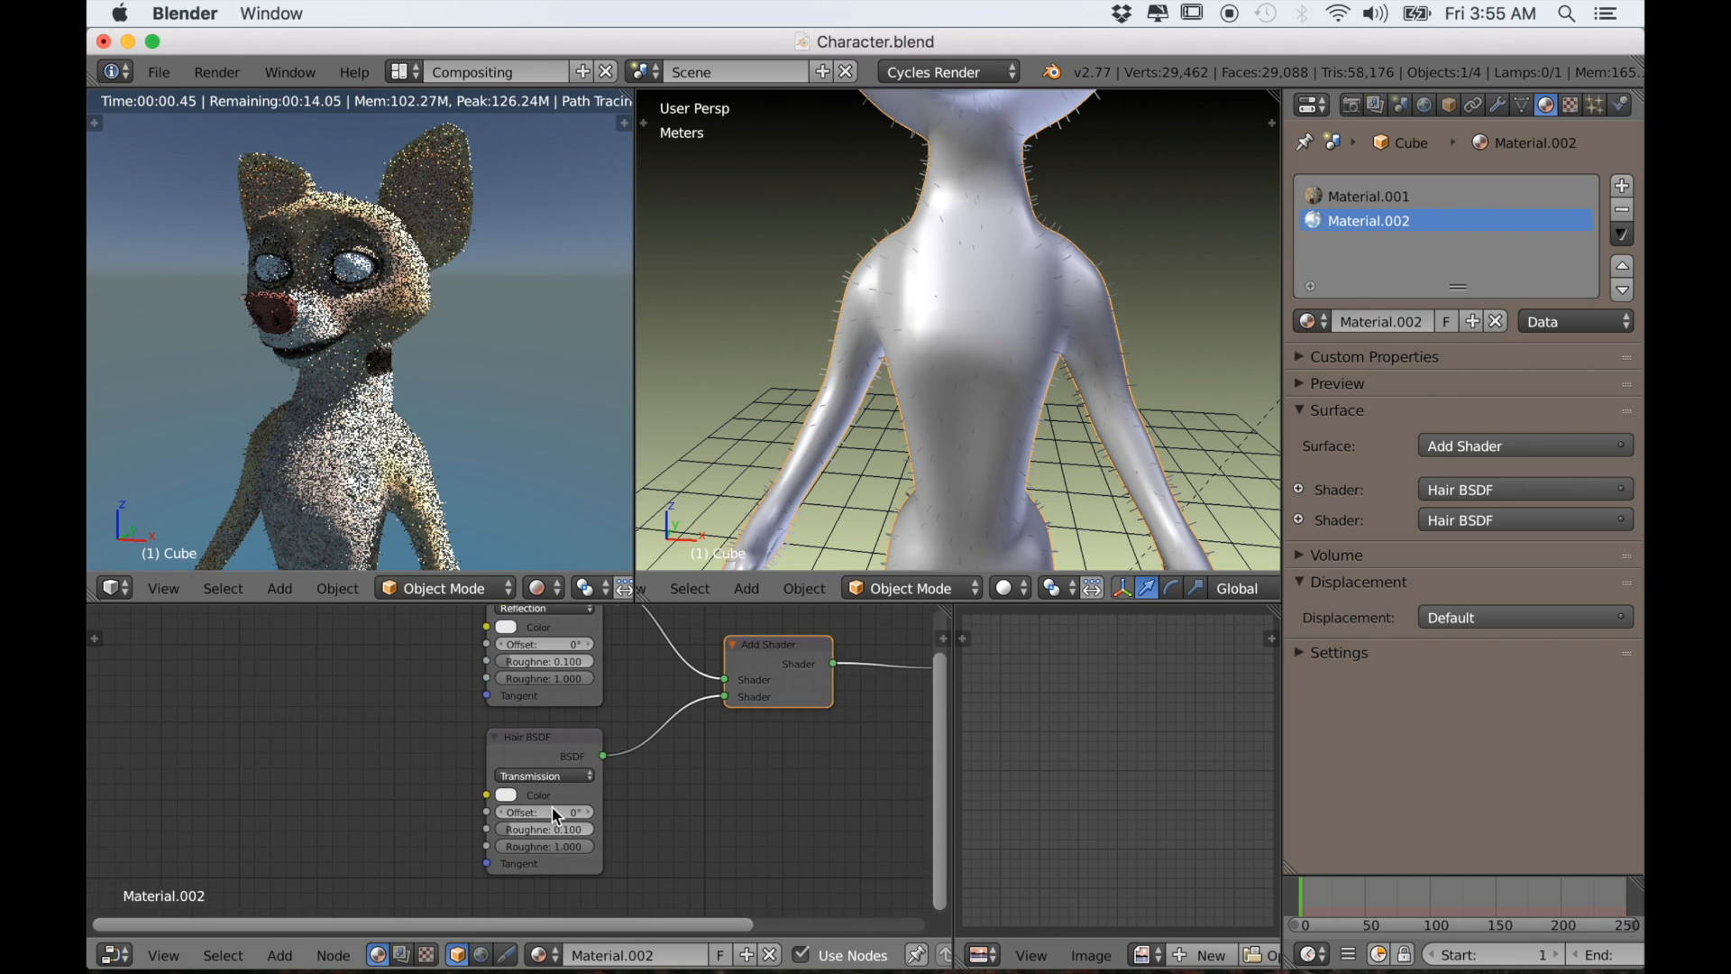
middle_drag(565, 856, 530, 849)
scroll(534, 847, down, 1)
key(shift+a)
mouse_move(422, 797)
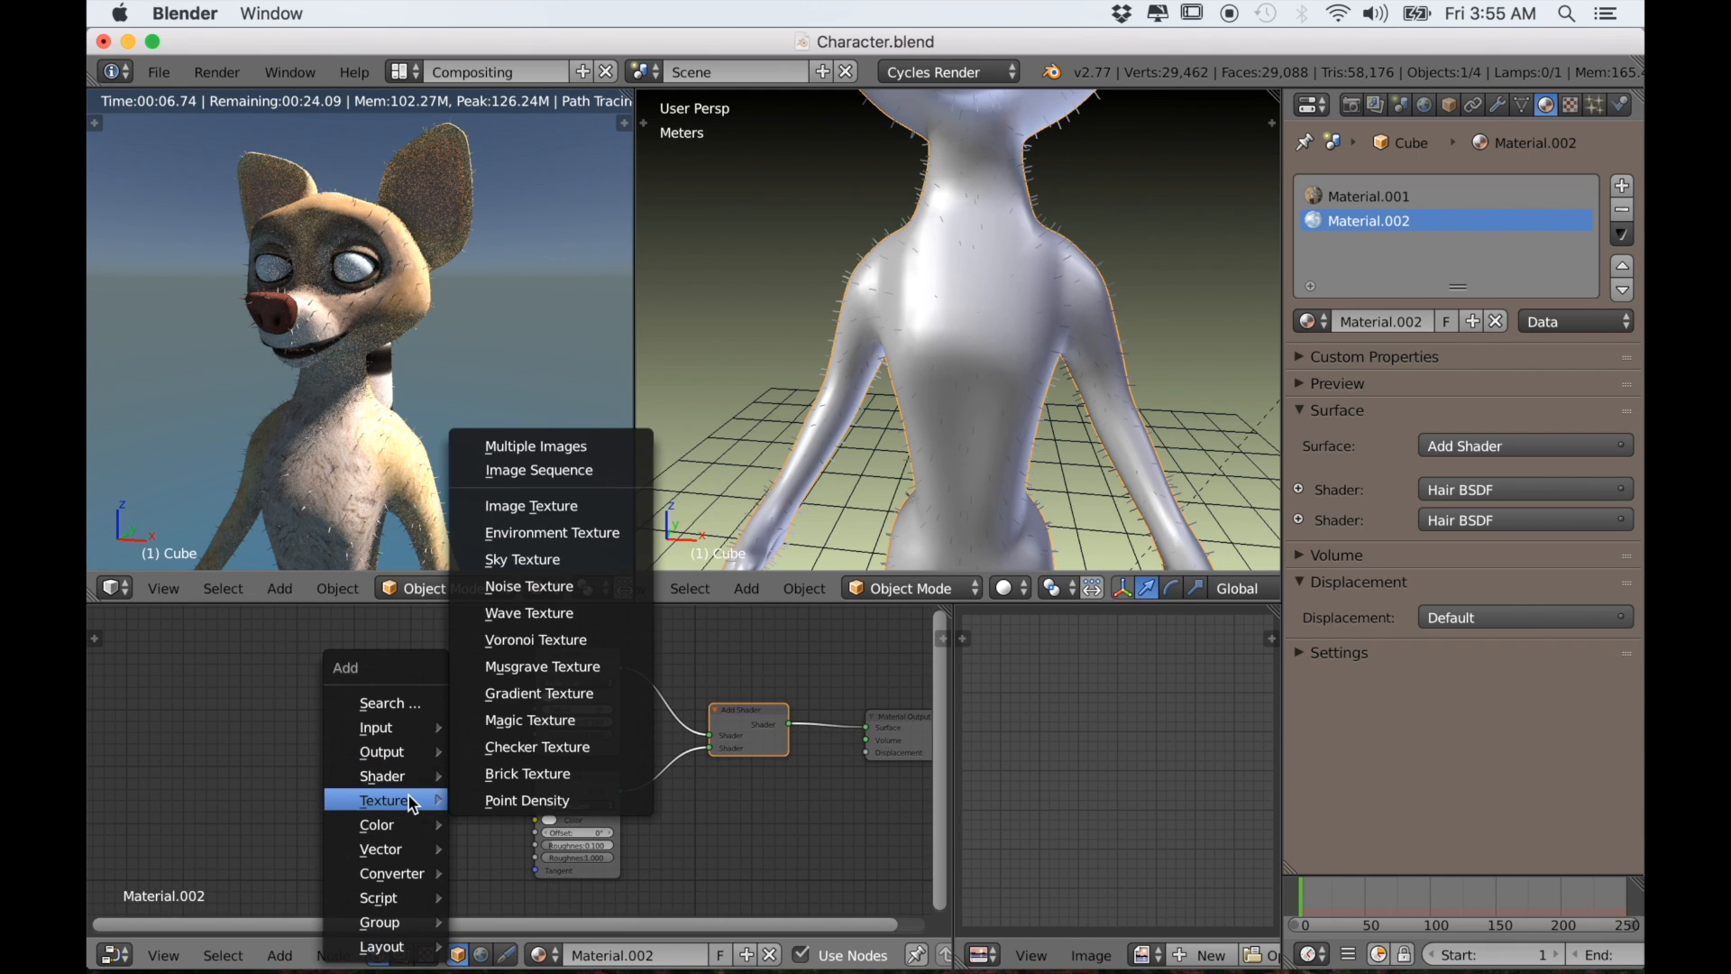
click(558, 663)
scroll(535, 703, down, 1)
middle_drag(533, 709, 527, 755)
key(ctrl+t)
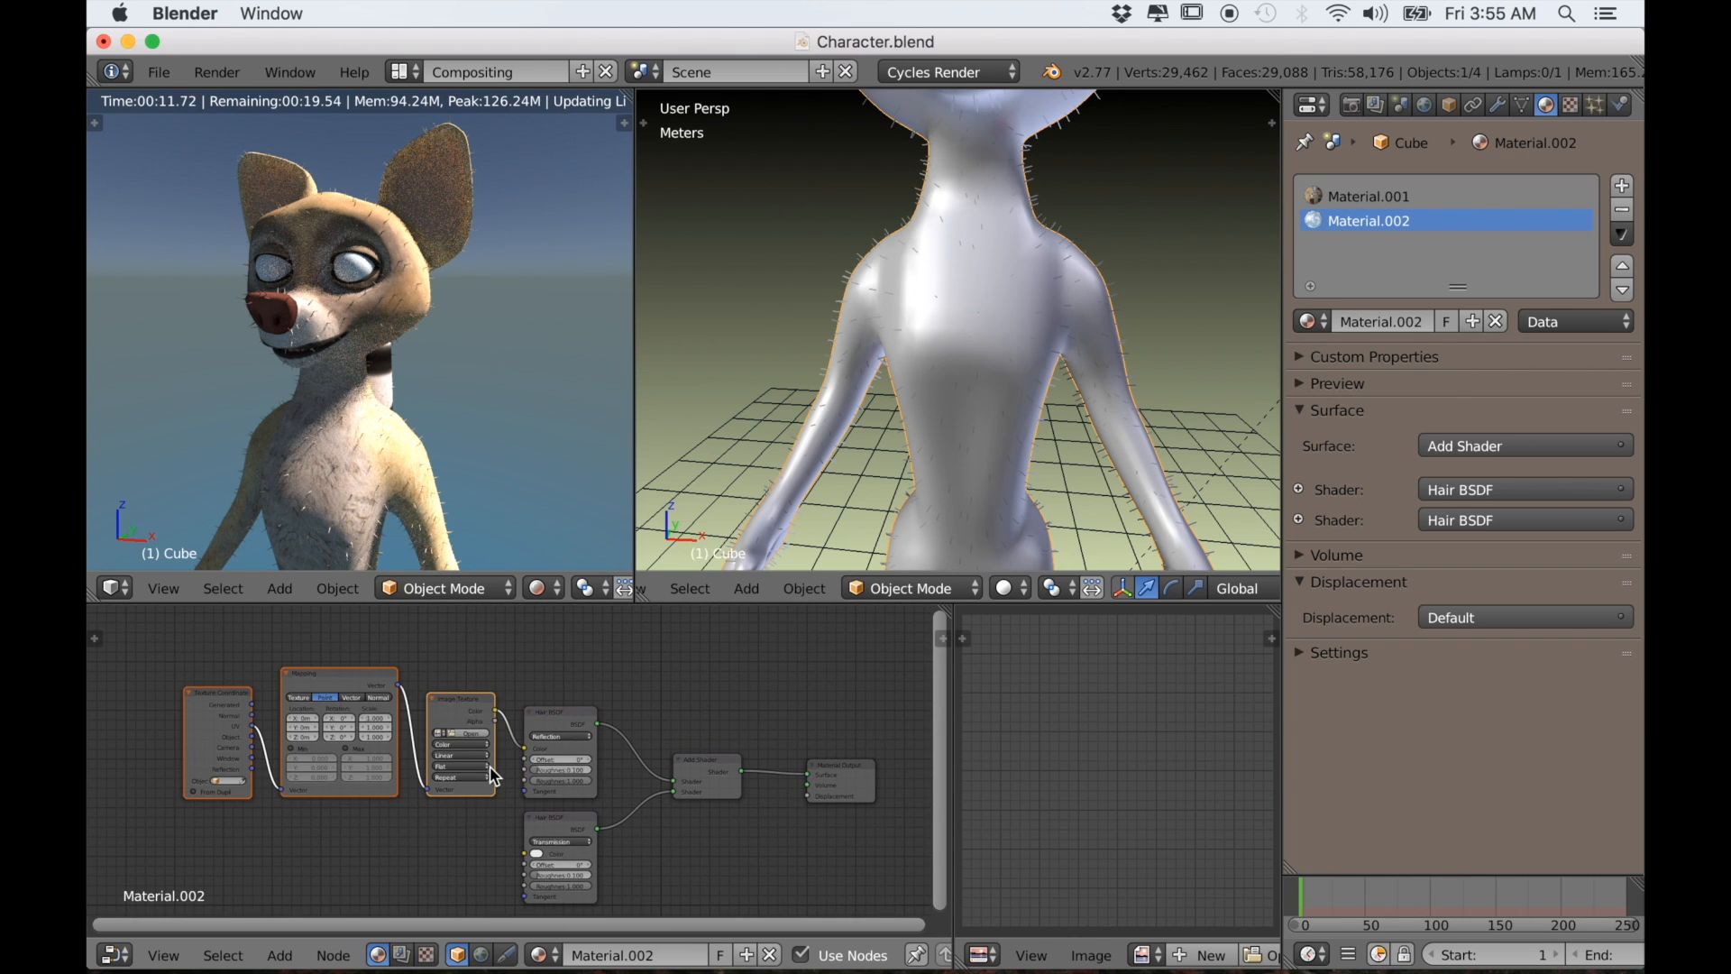
Load Character Hair.png from the Desktop into the Image Texture node, browsing the files as thumbnails
scroll(490, 757, up, 4)
middle_drag(423, 747, 523, 819)
scroll(506, 820, up, 3)
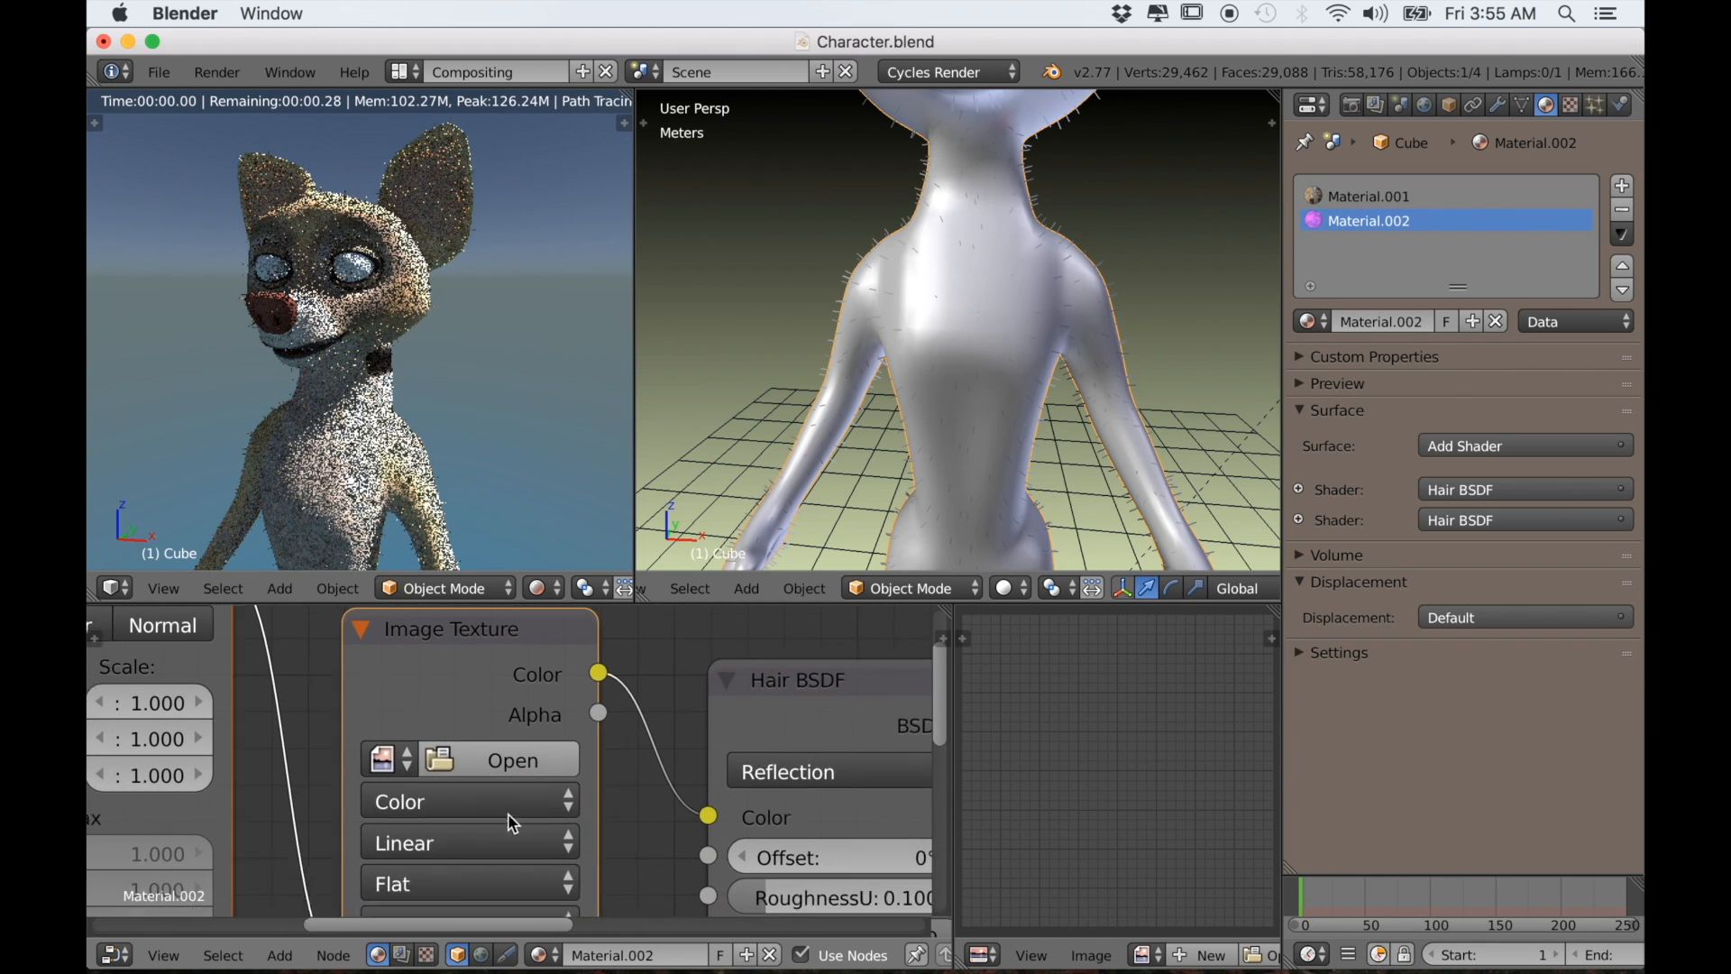
click(374, 754)
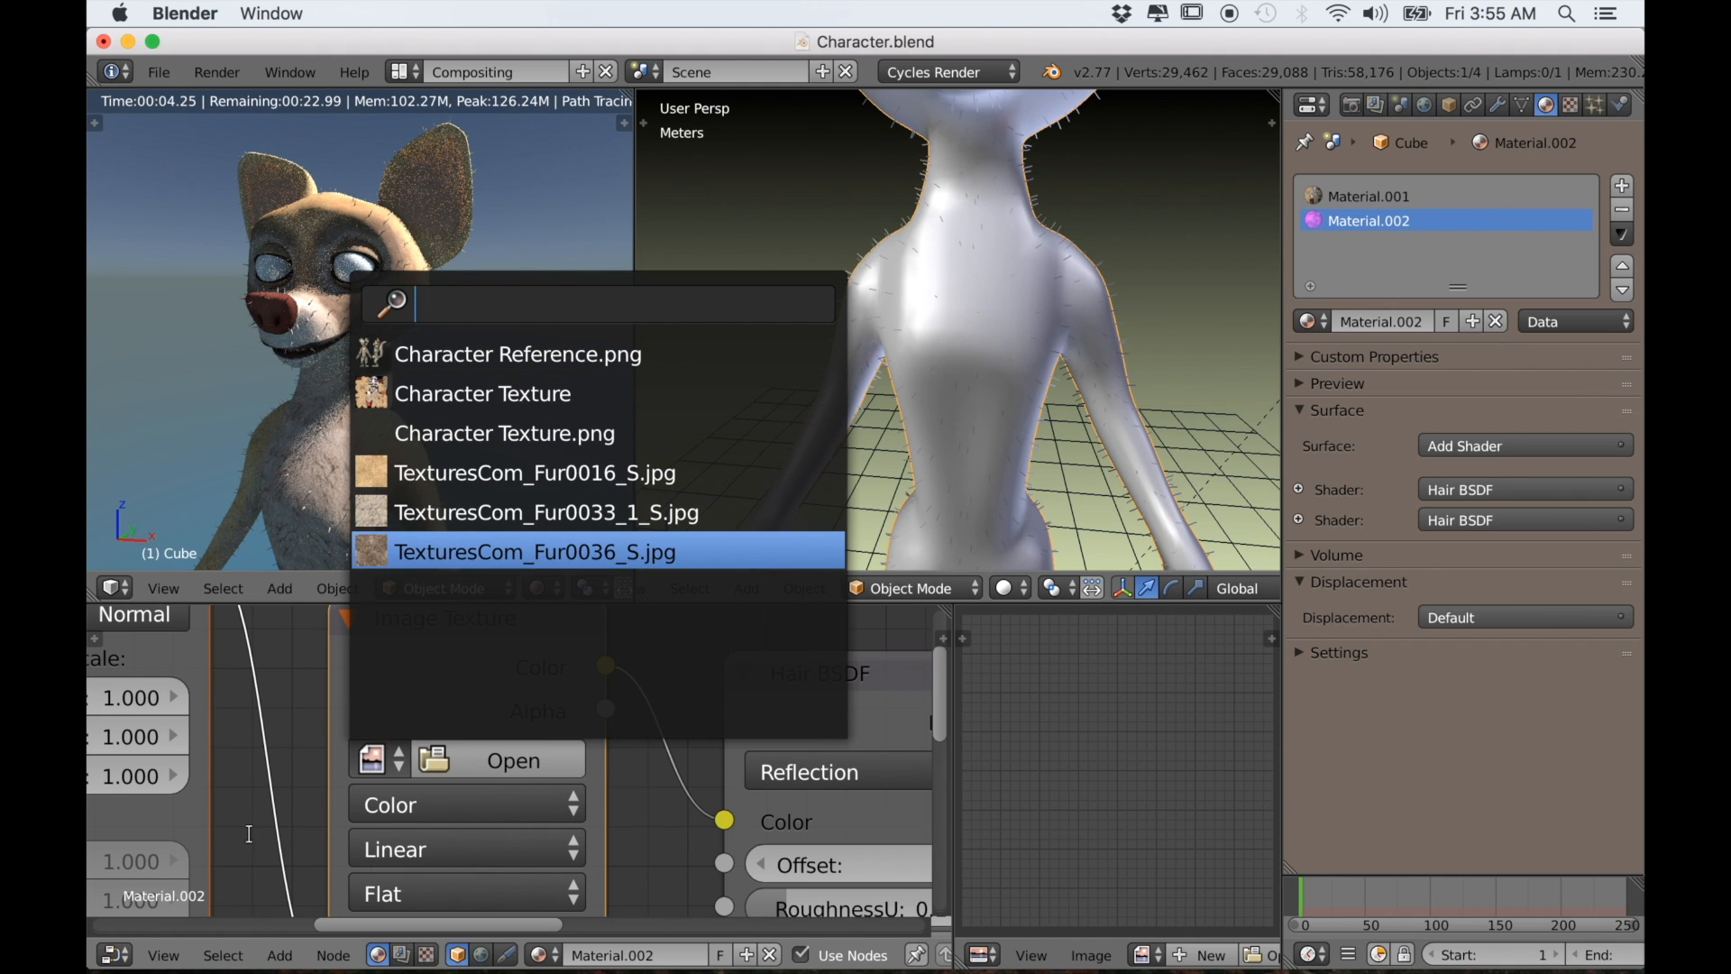
click(460, 768)
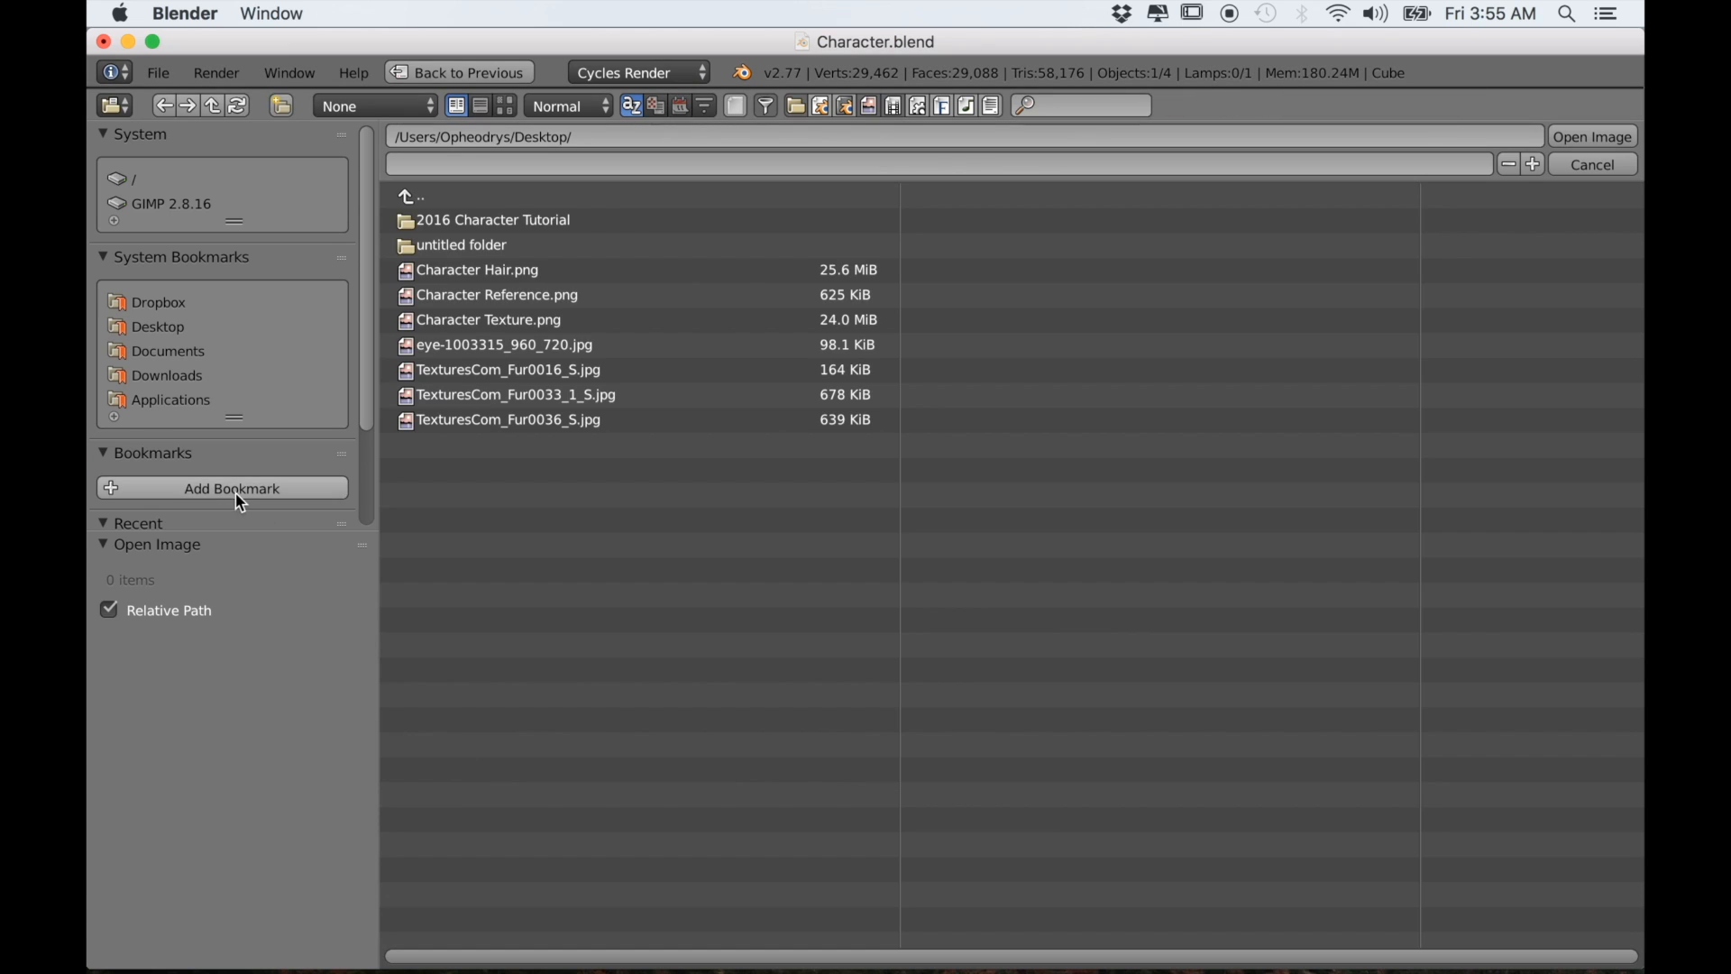
click(505, 106)
click(981, 337)
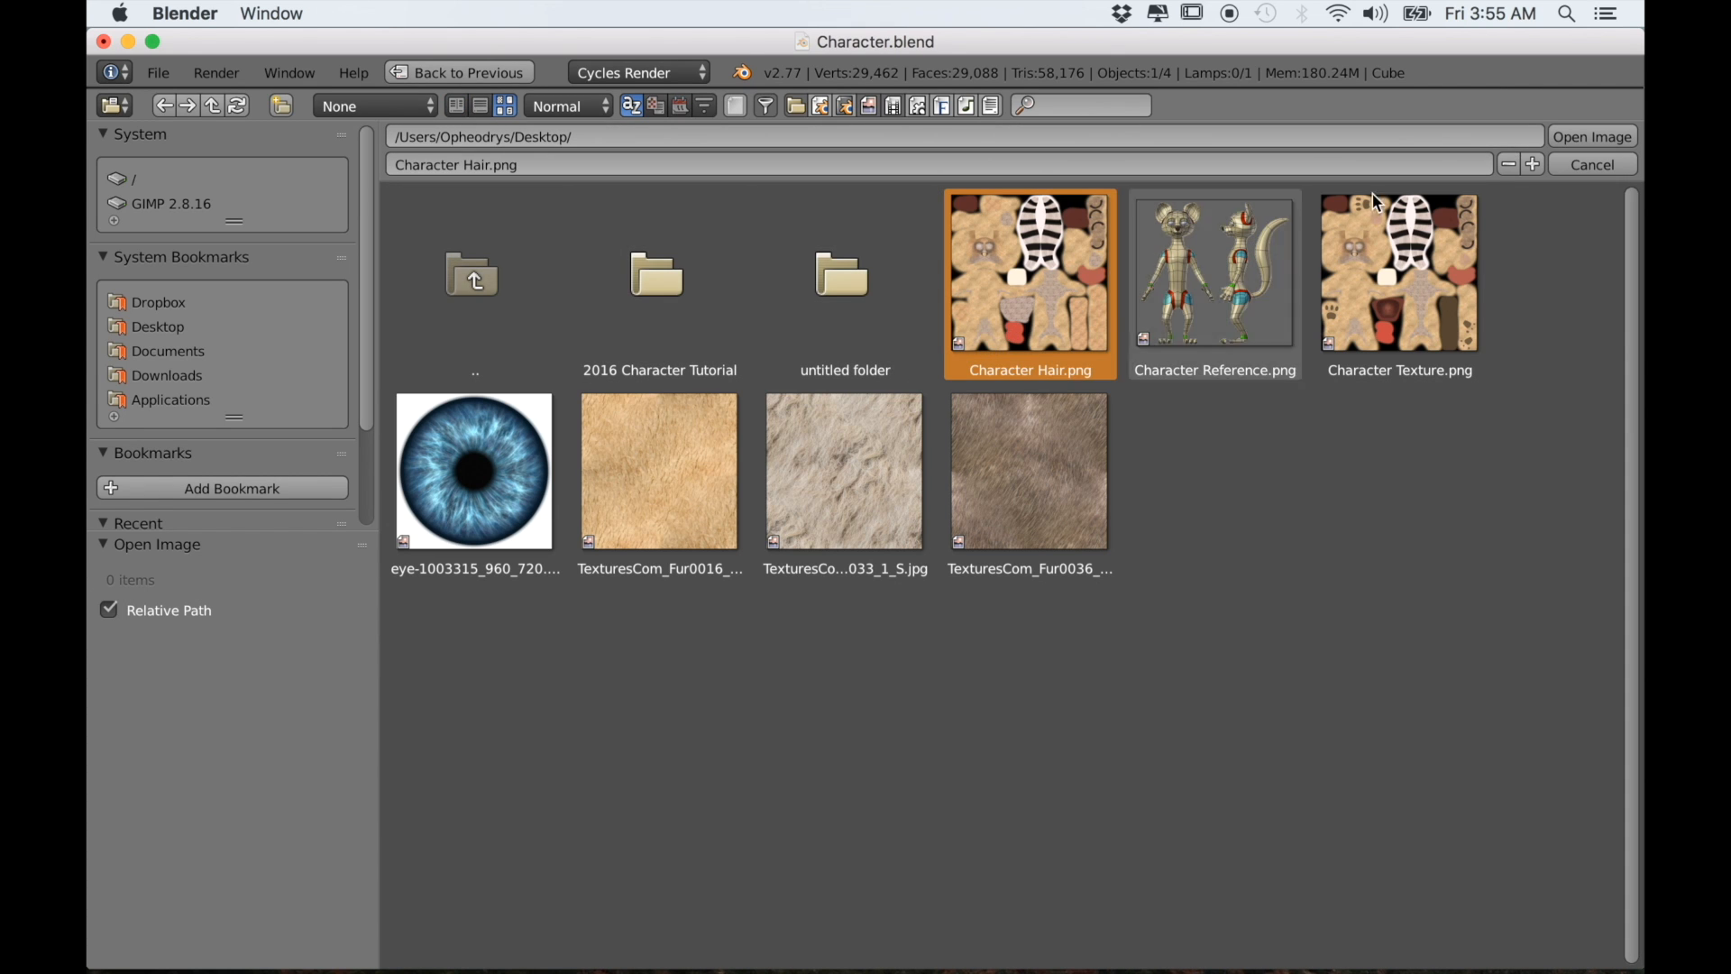
click(1576, 139)
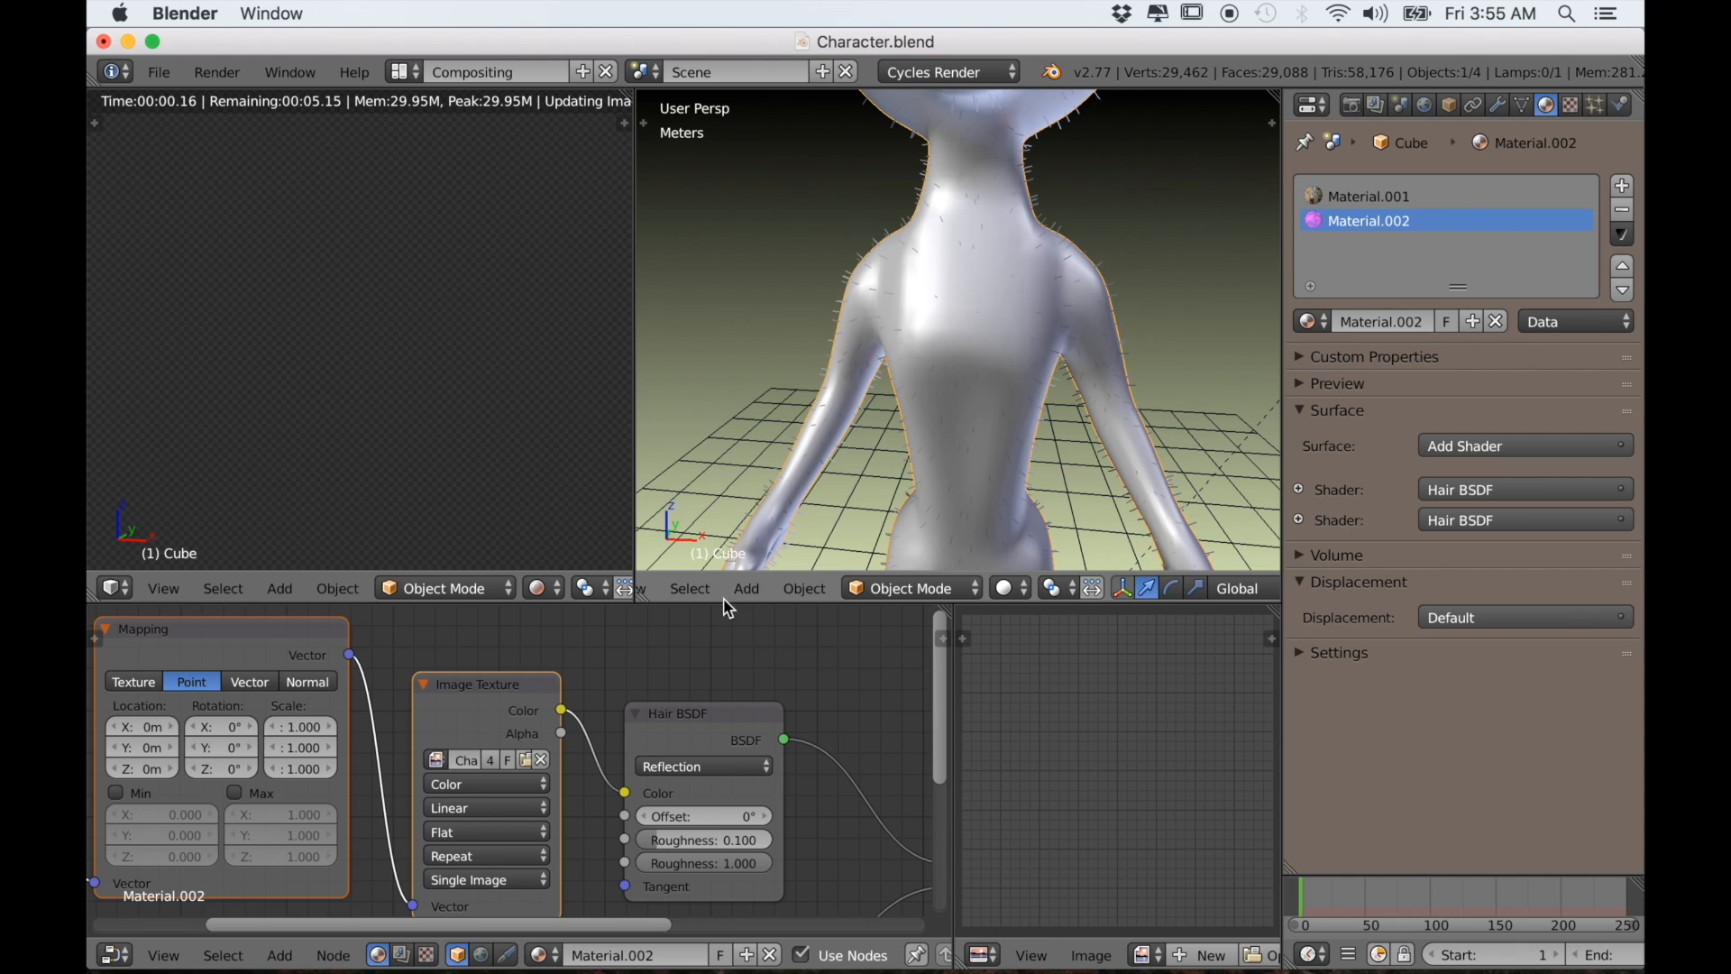
Move the texture nodes away from the hair shaders and connect the image color to the Transmission Hair BSDF as well
scroll(696, 770, down, 3)
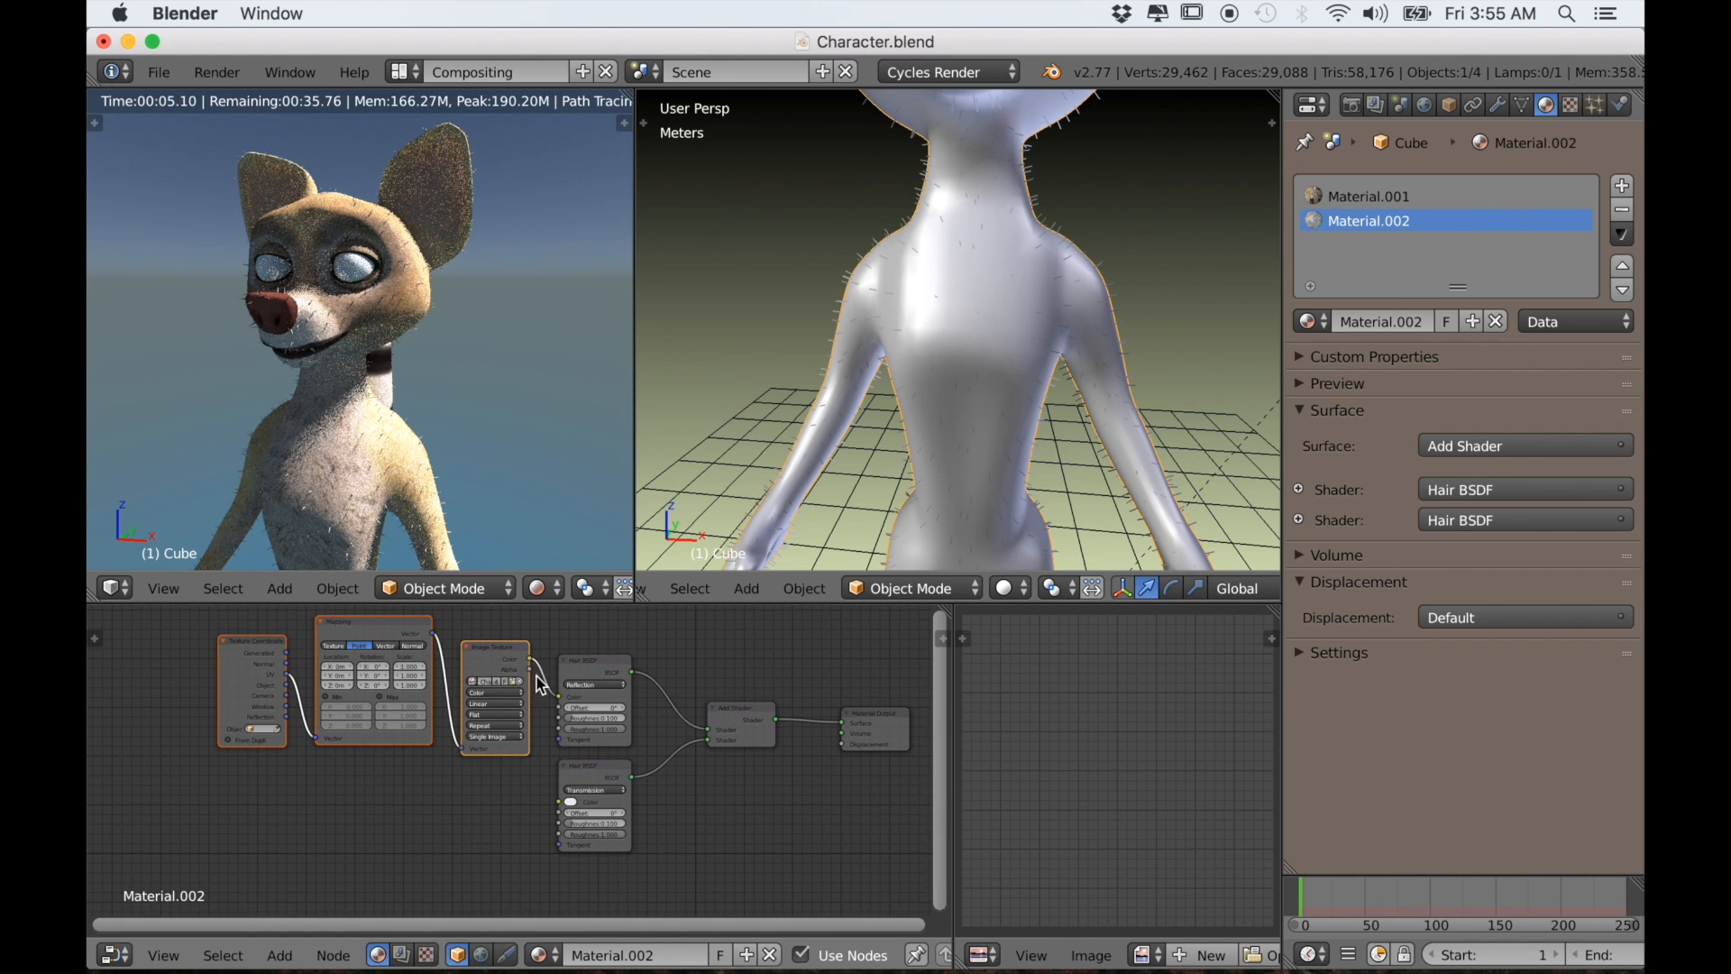
key(g)
click(484, 743)
drag(482, 736, 559, 801)
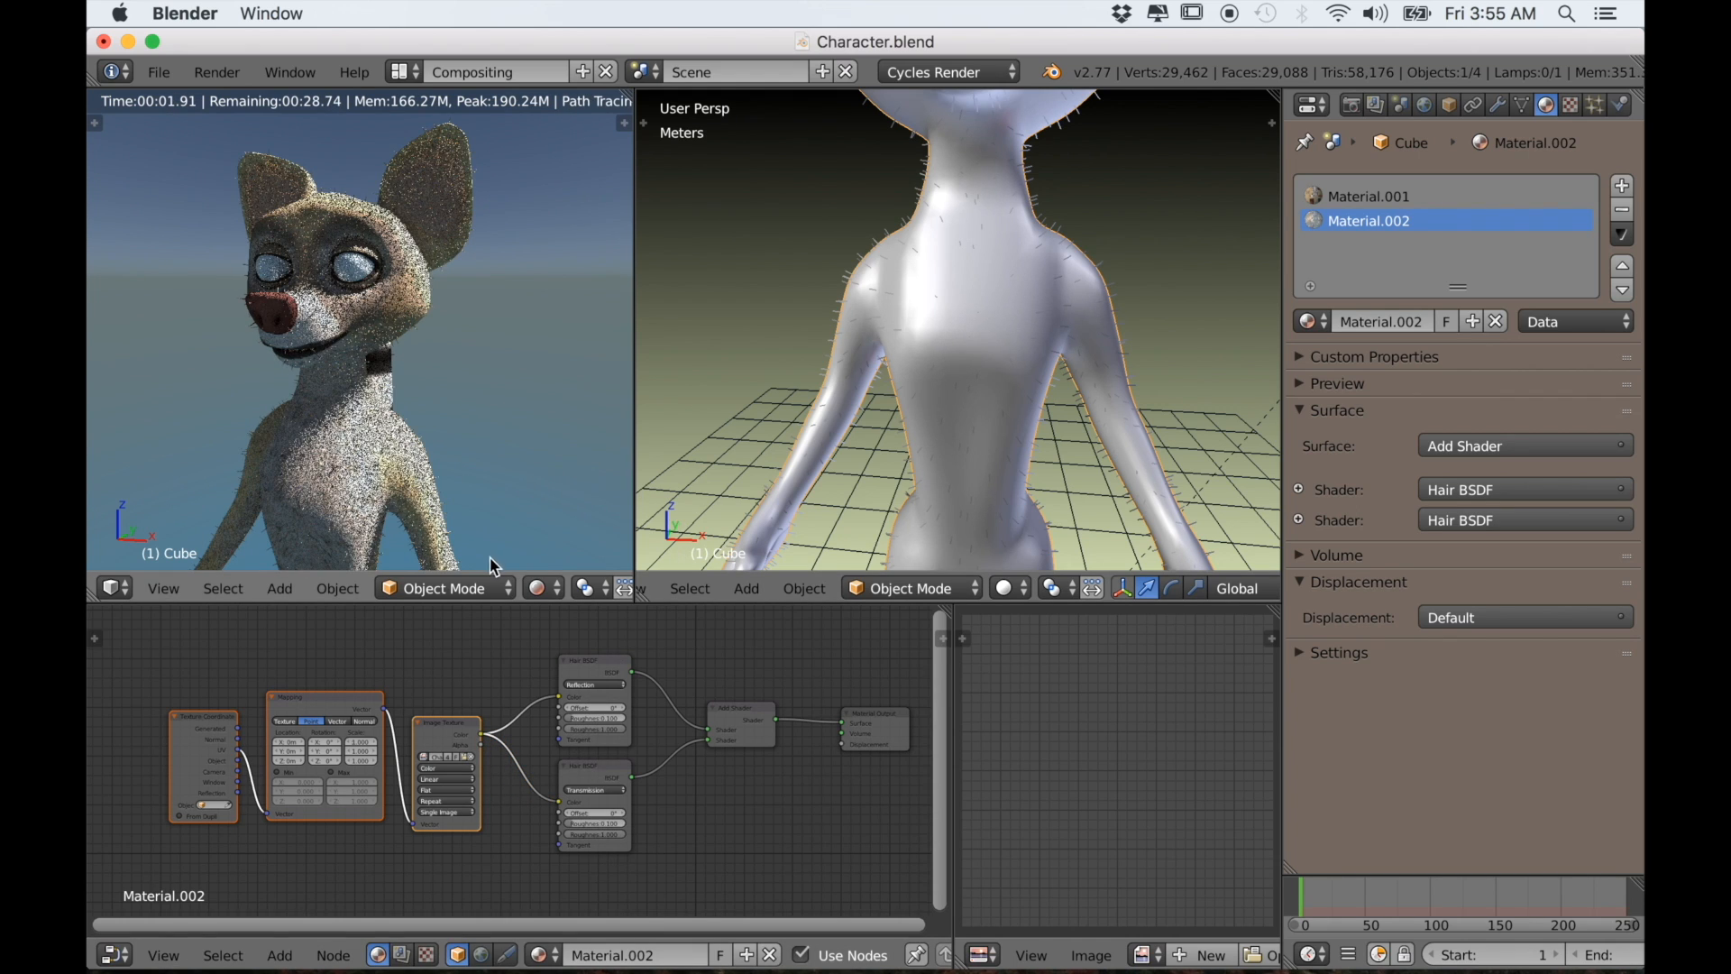
Check the rendered hairs up close, and reorder the particle settings so Vertex Groups, Children and Cycles Hair Settings follow the Render section
scroll(398, 414, up, 9)
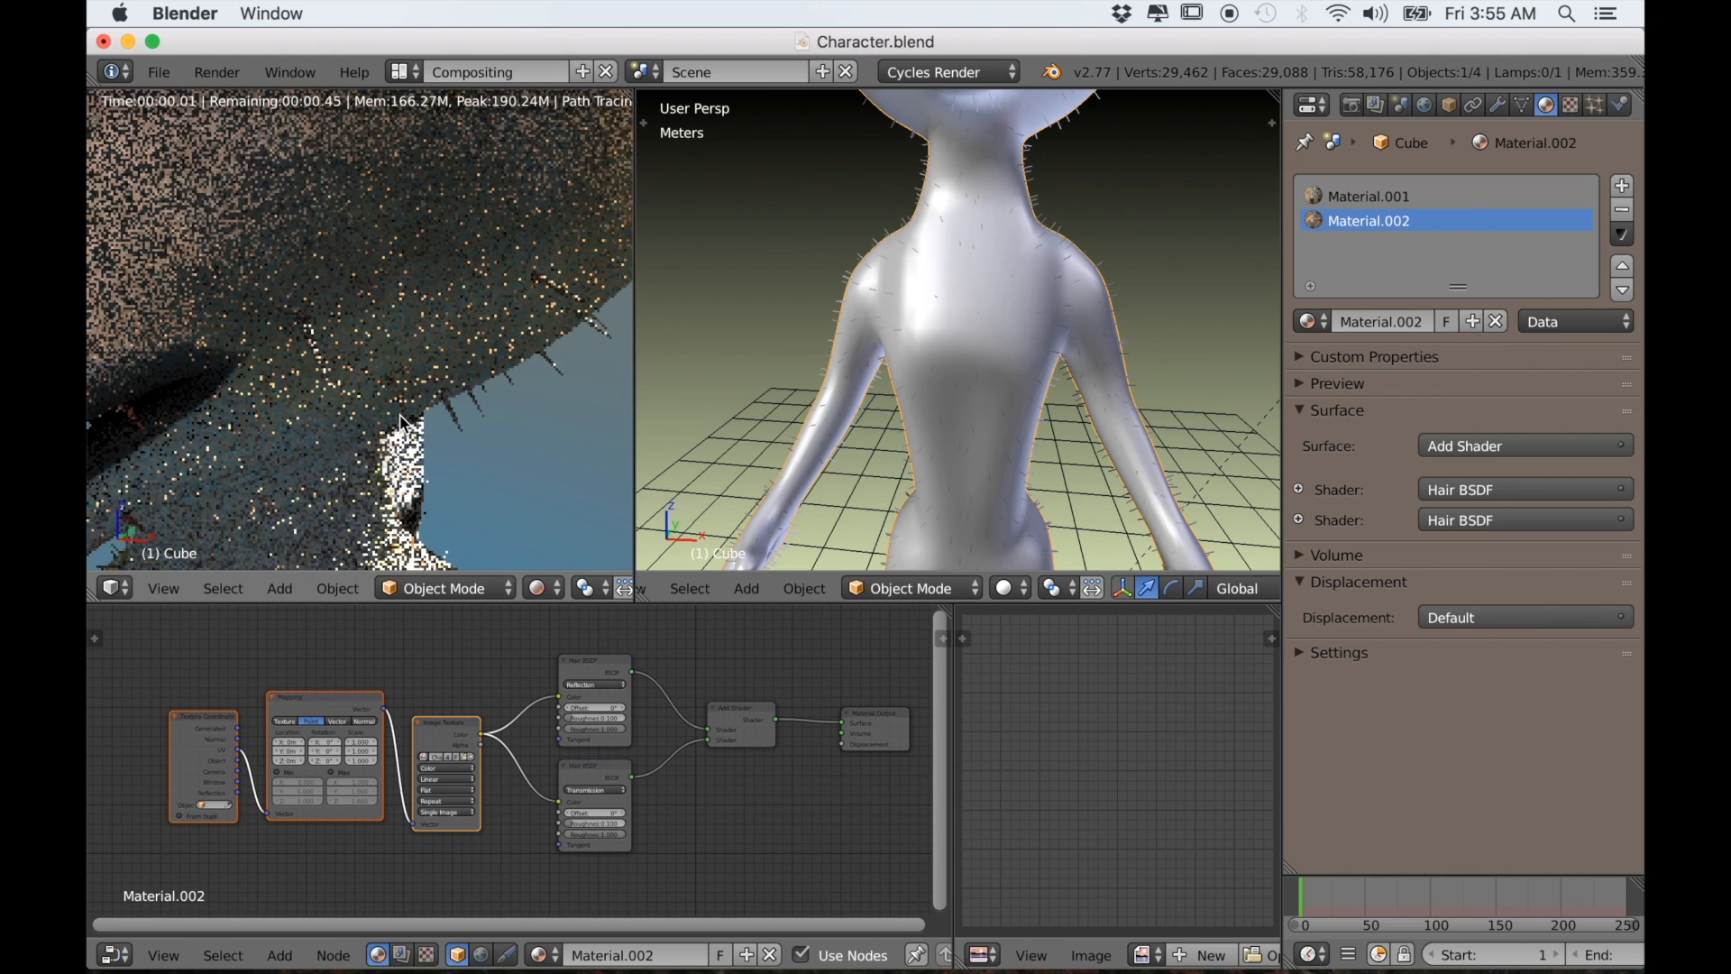
middle_drag(398, 414, 465, 430)
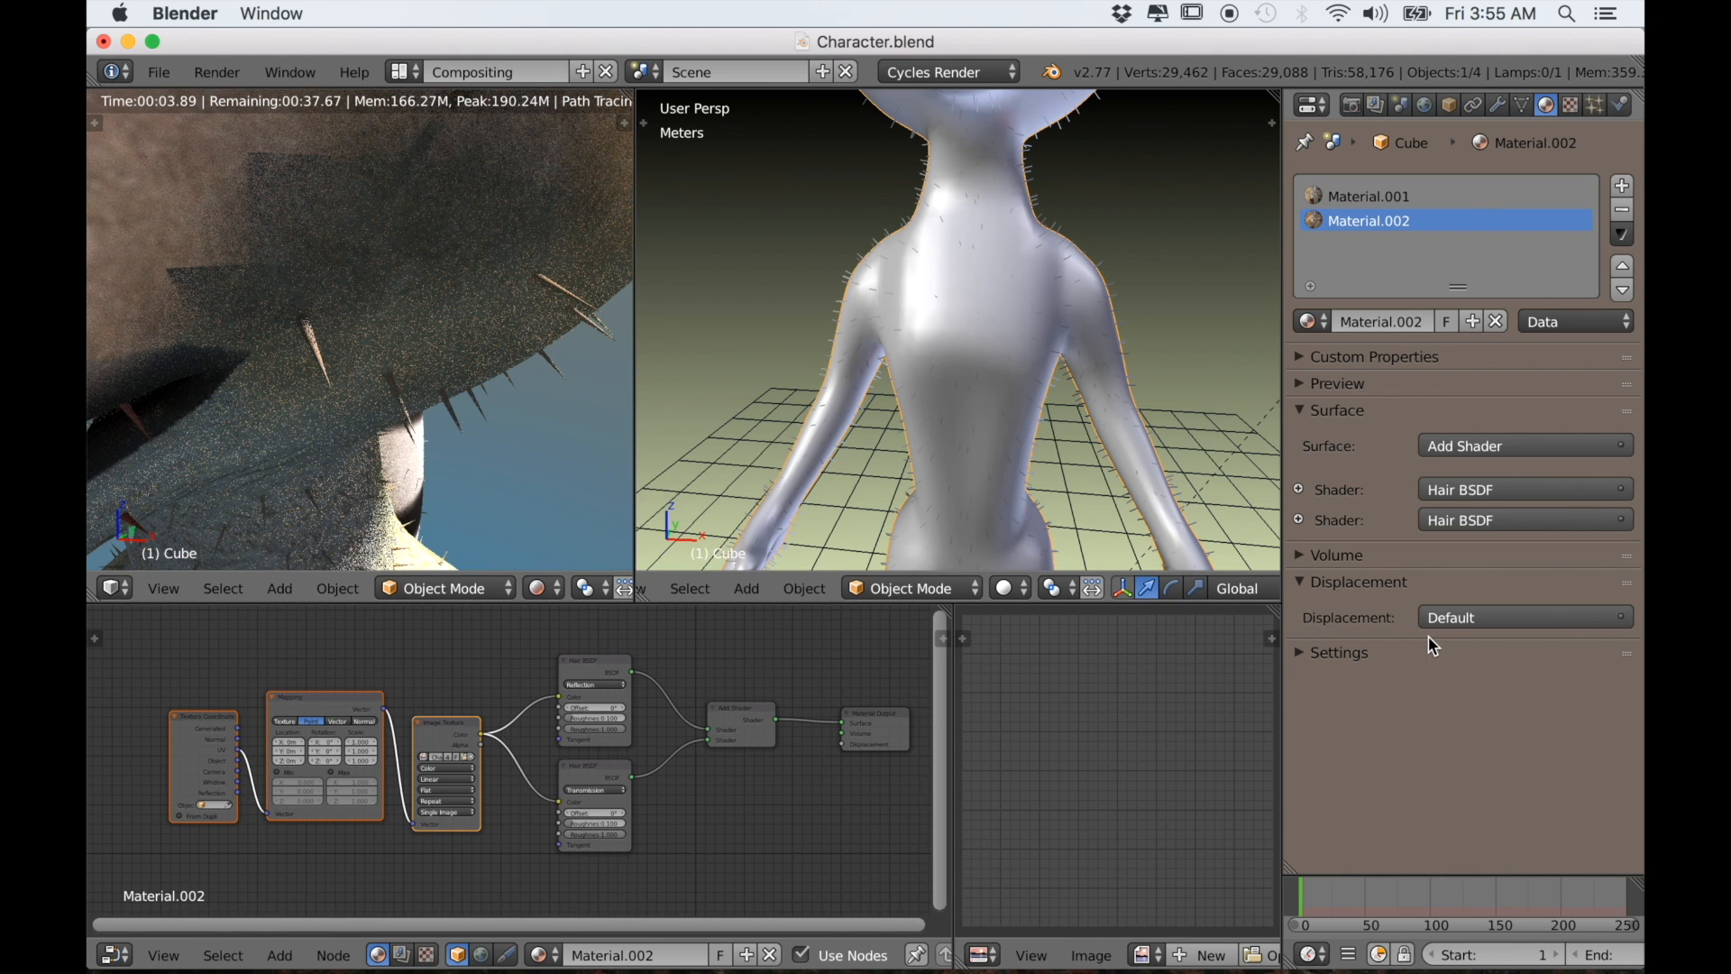
click(1593, 106)
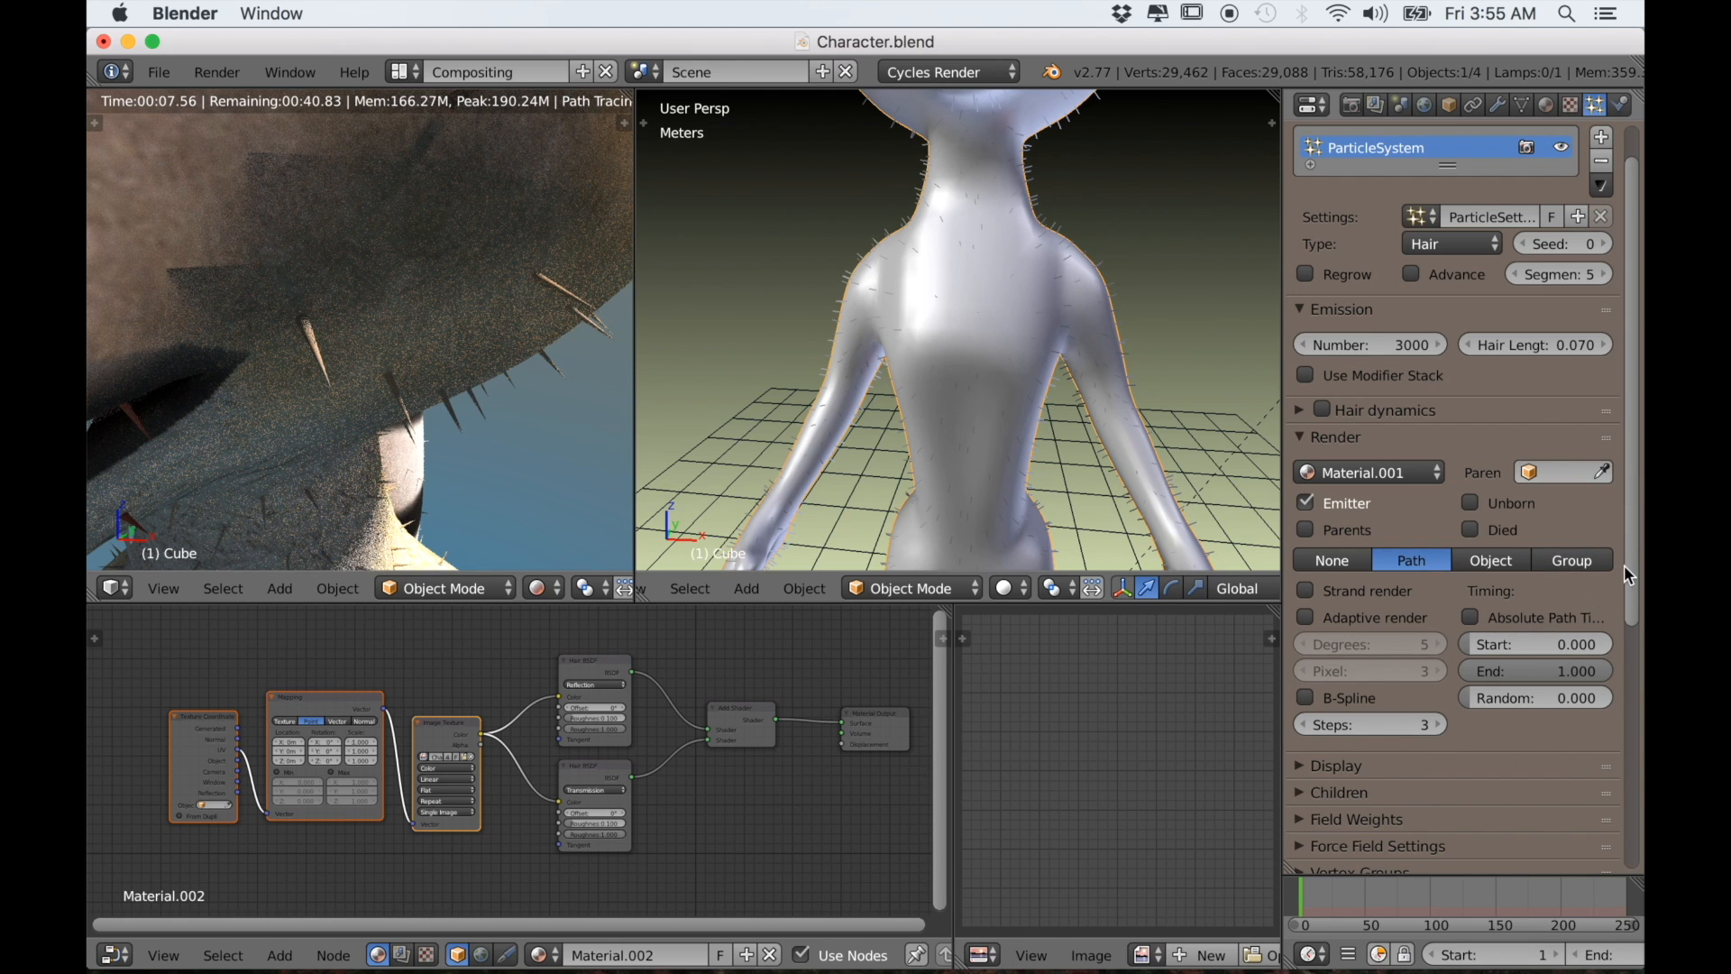
drag(1628, 561, 1636, 879)
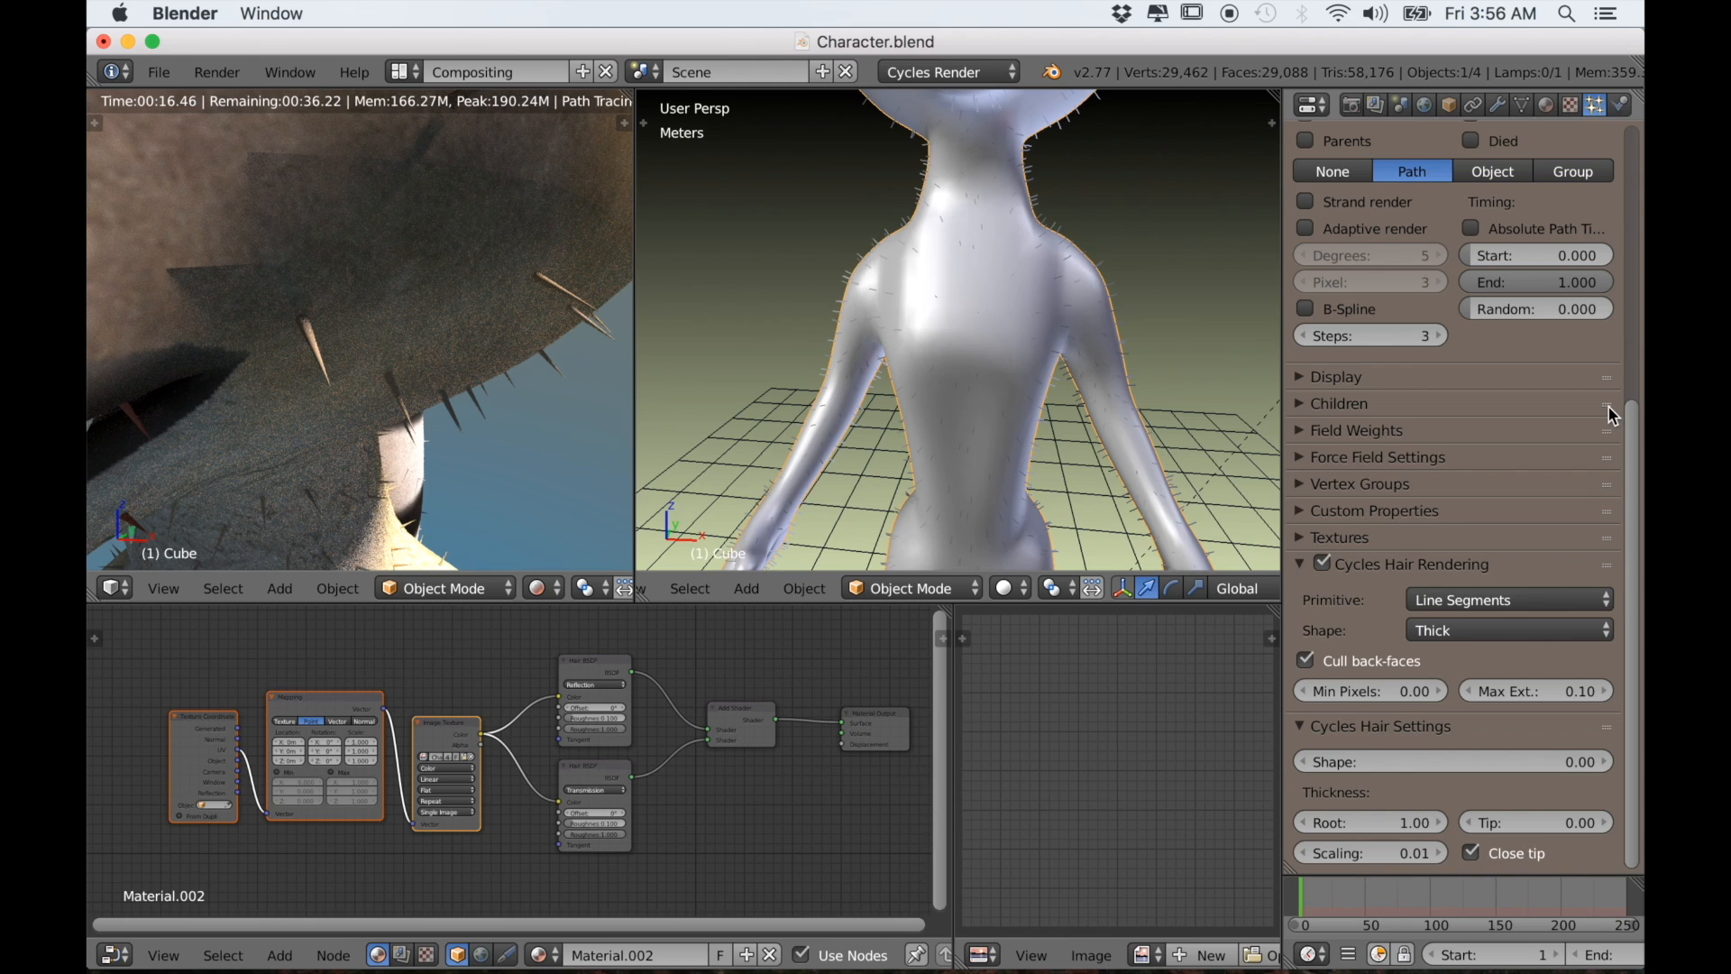
drag(1611, 415, 1610, 376)
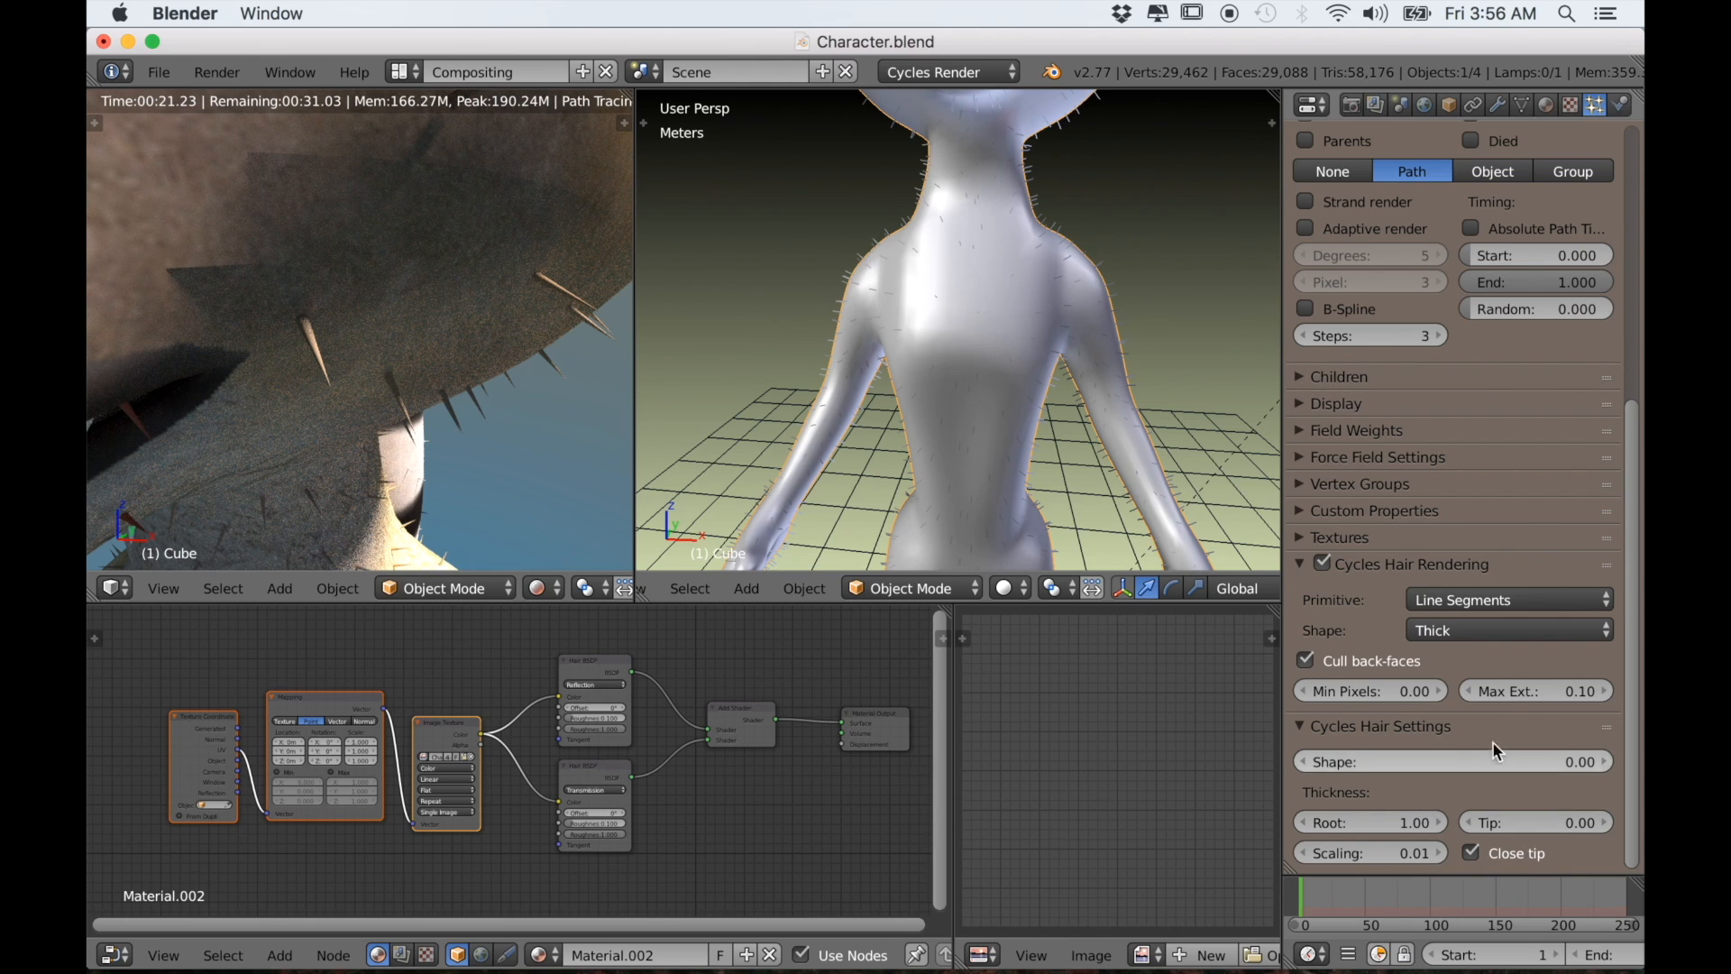
drag(1612, 735, 1605, 415)
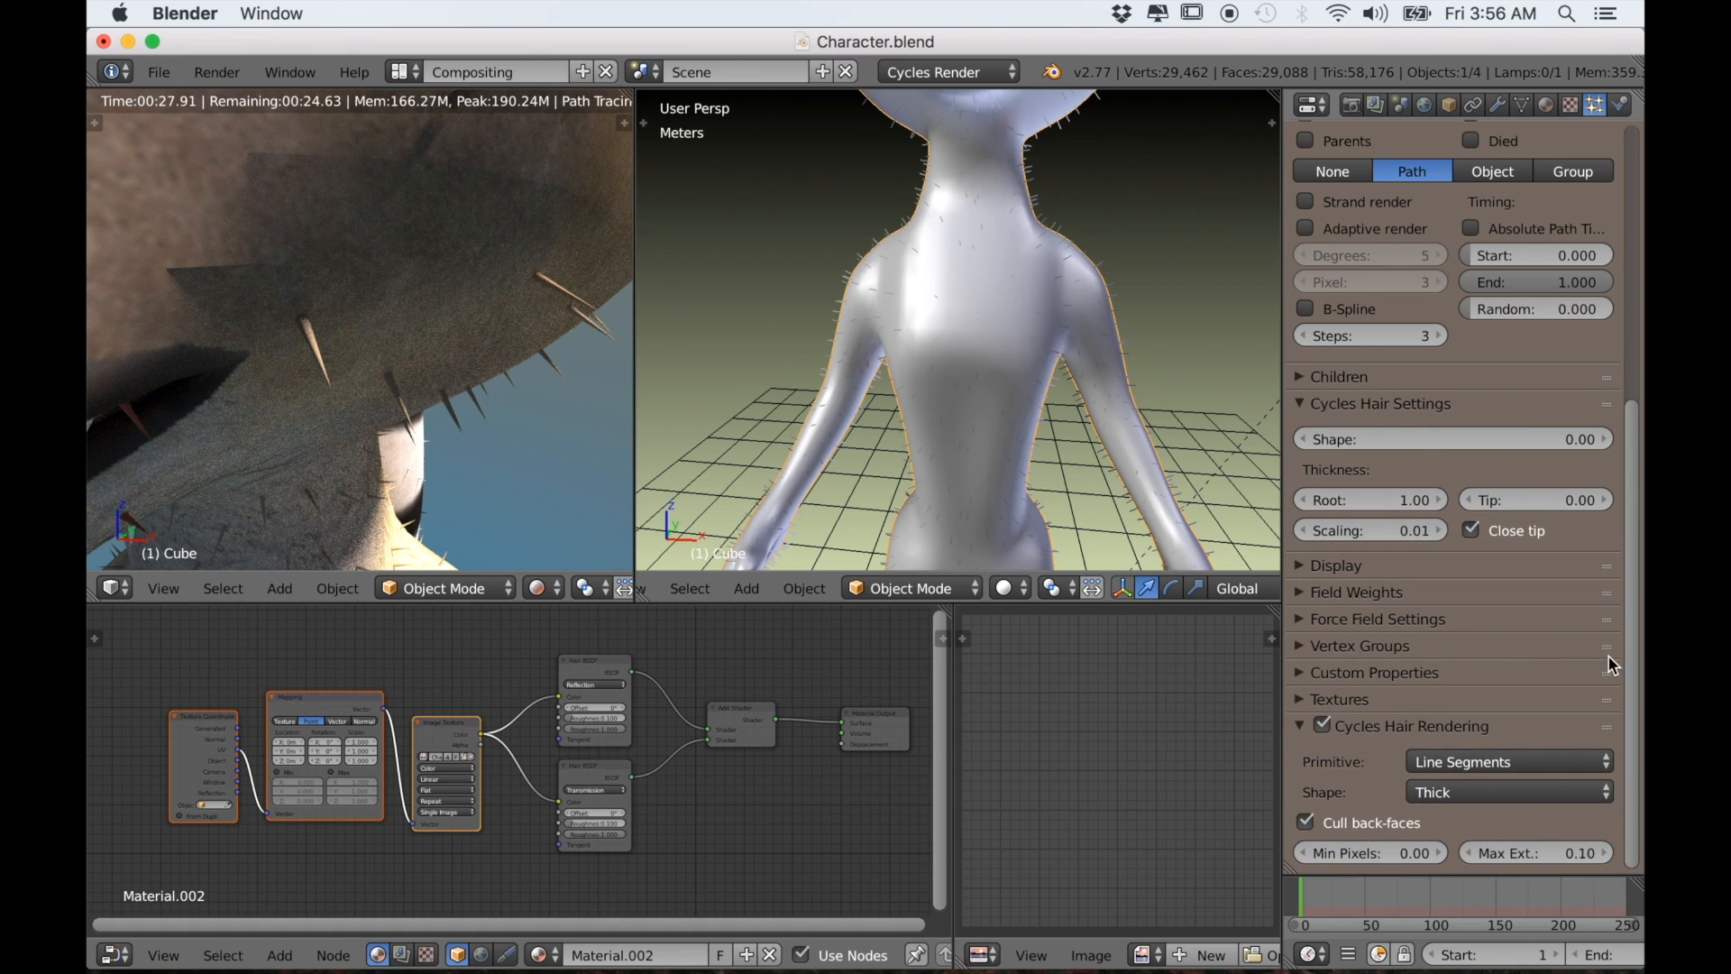
drag(1611, 655, 1607, 371)
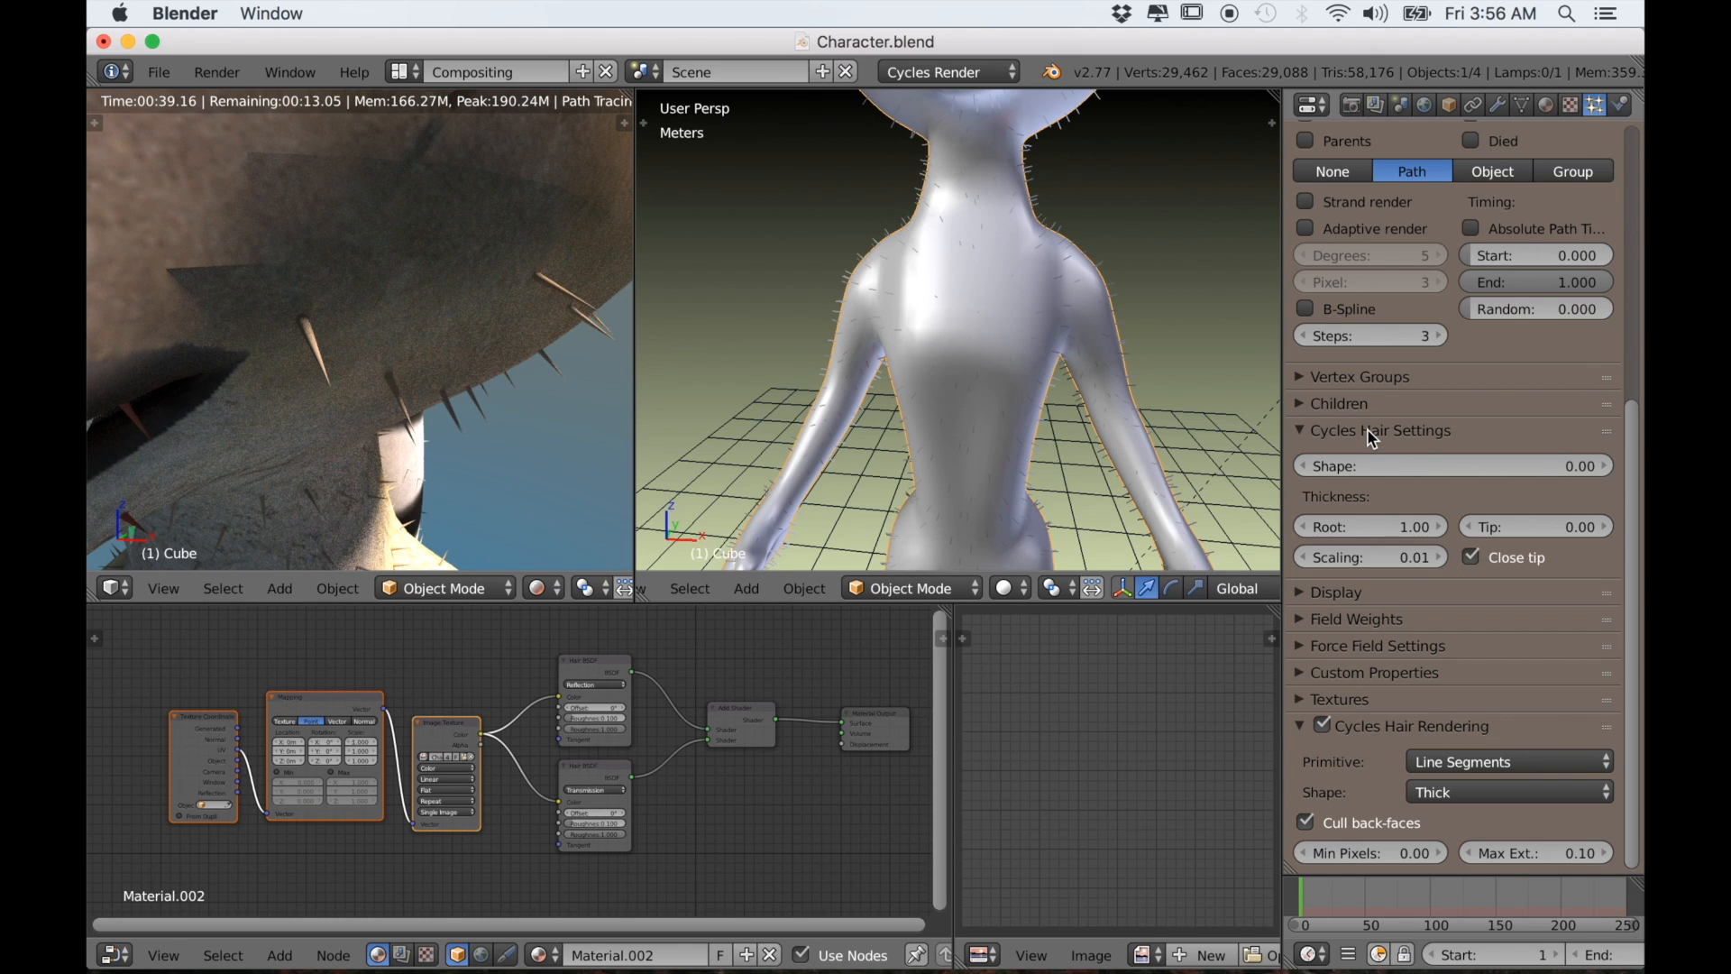
Rename the character's second material, Material.002, as Hair and the first, Material.001, as Skin
scroll(1391, 387, up, 4)
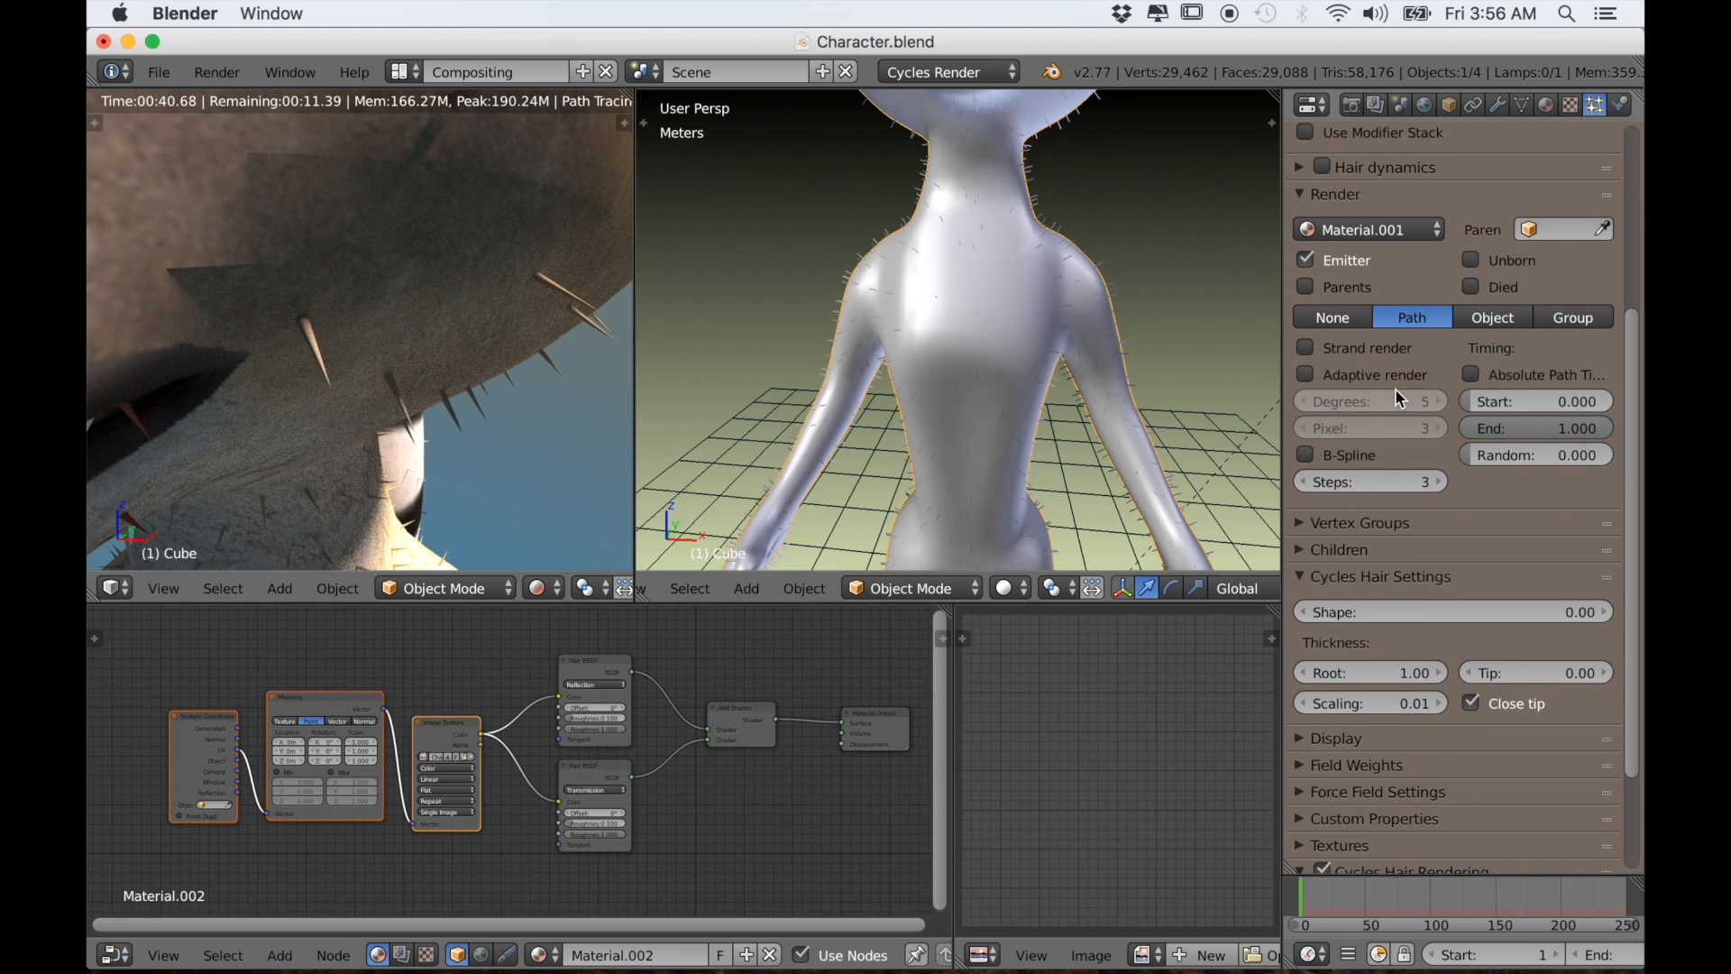
scroll(1394, 388, up, 3)
click(1546, 107)
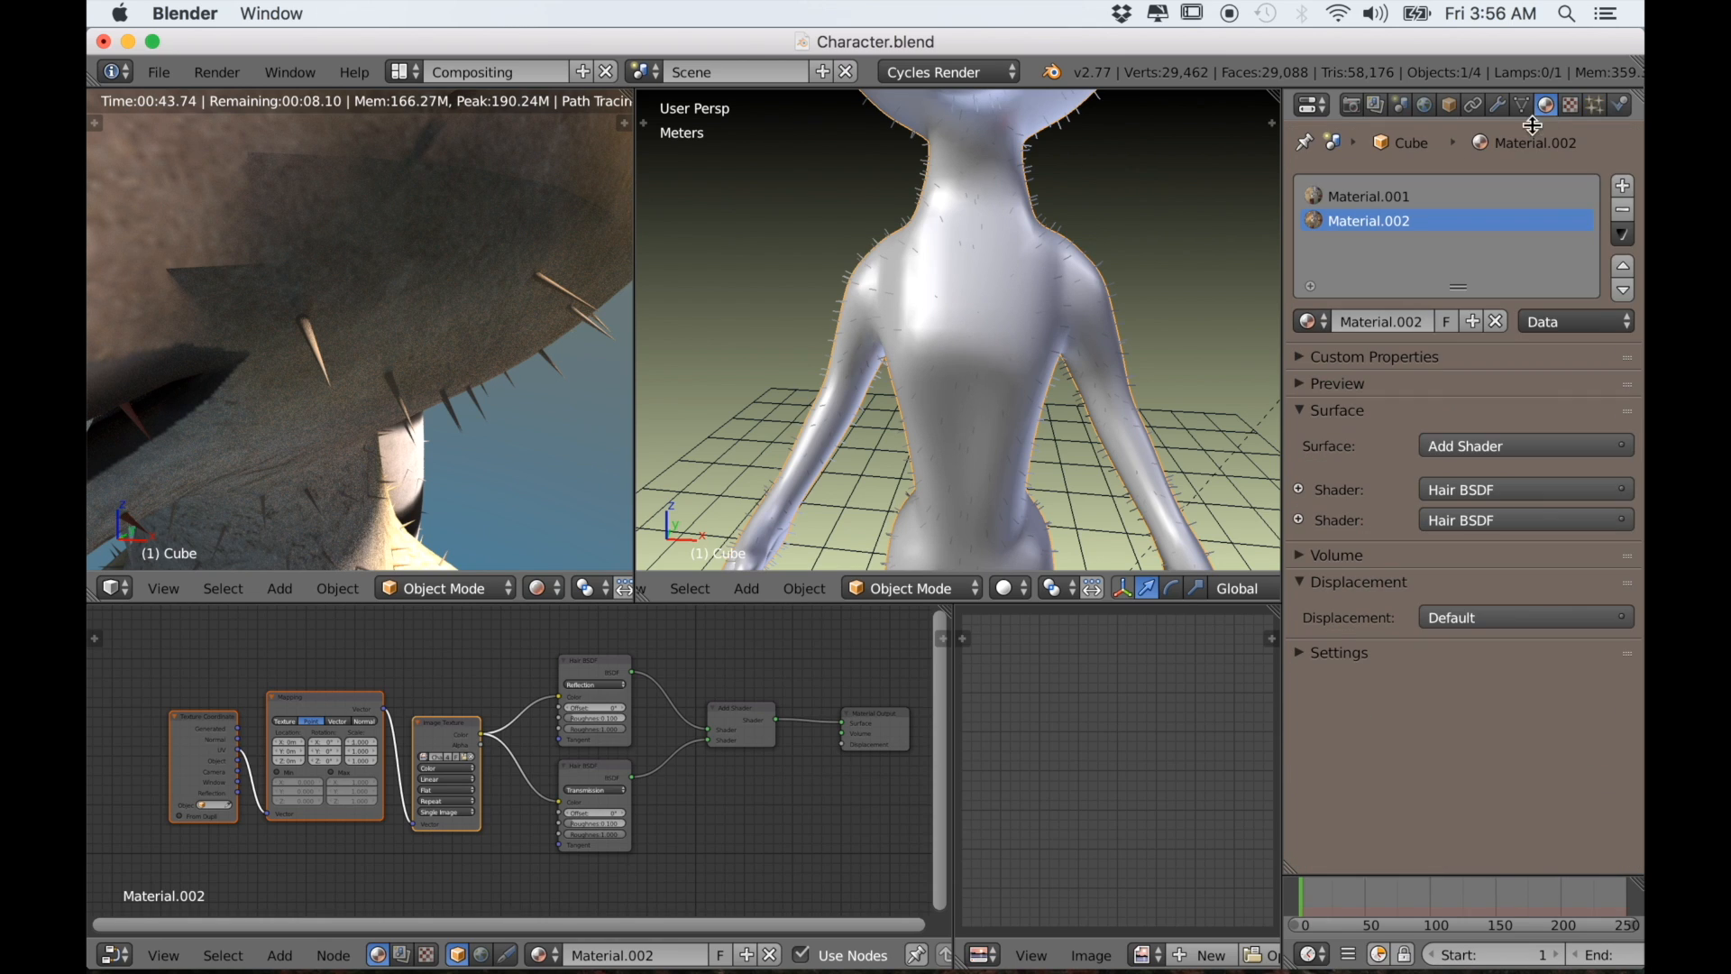
double_click(1392, 224)
text(Hair)
key(Return)
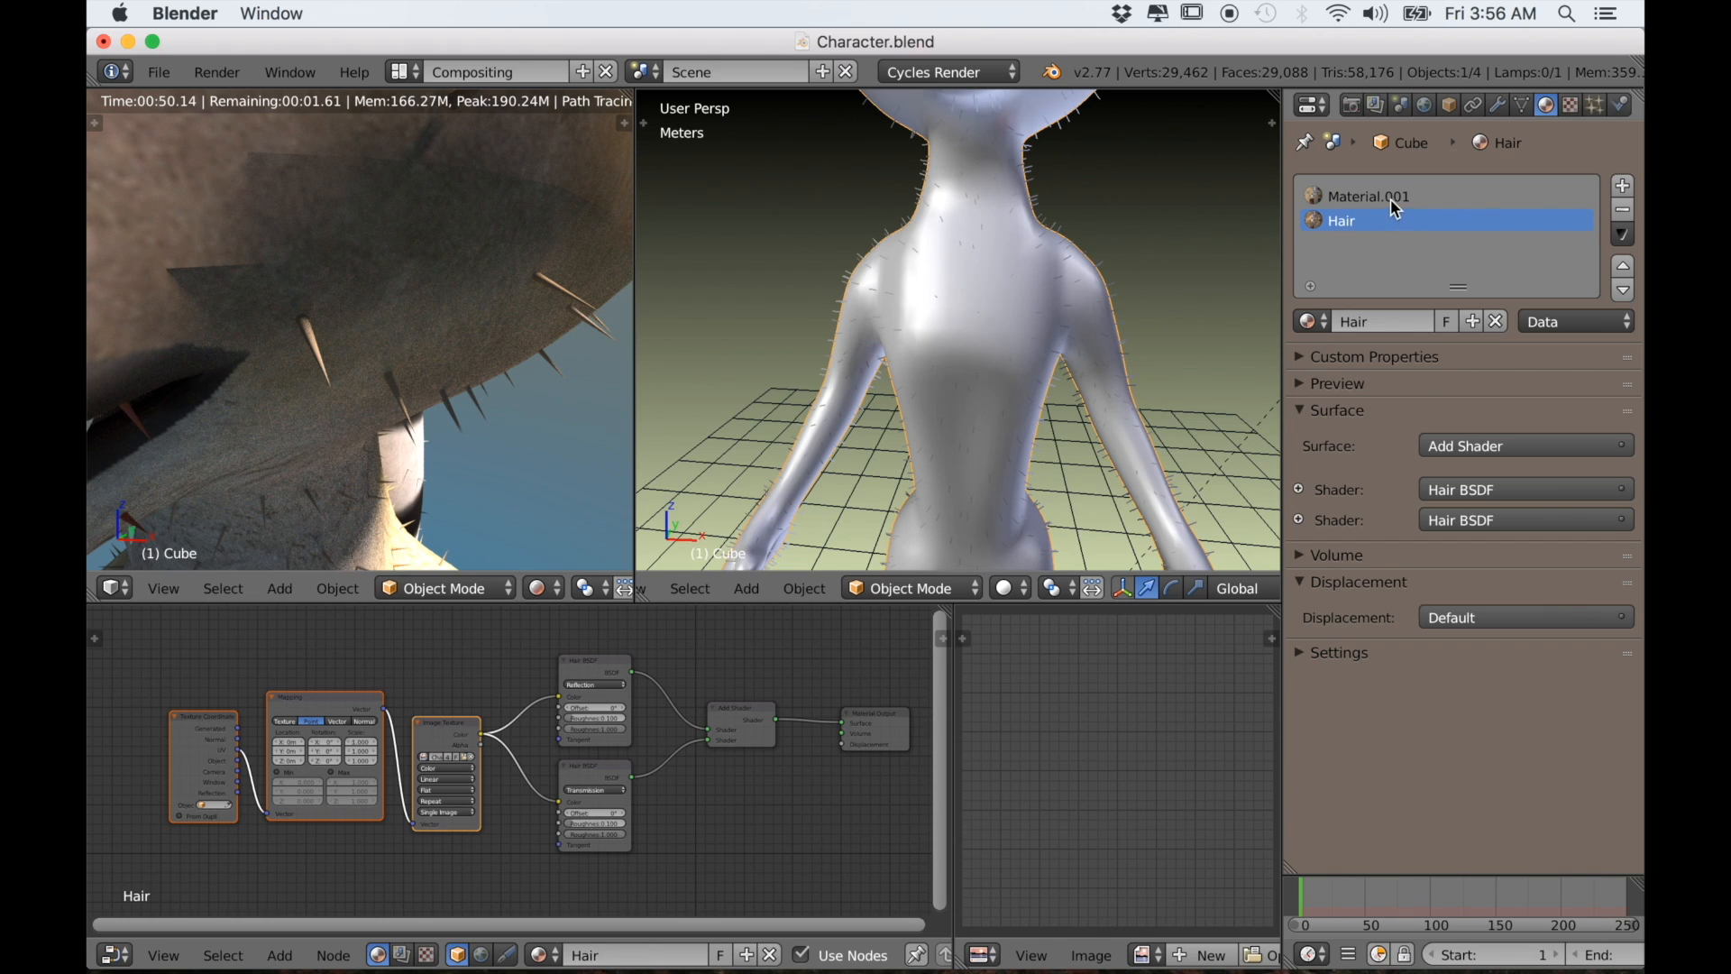
double_click(1390, 197)
text(Skin)
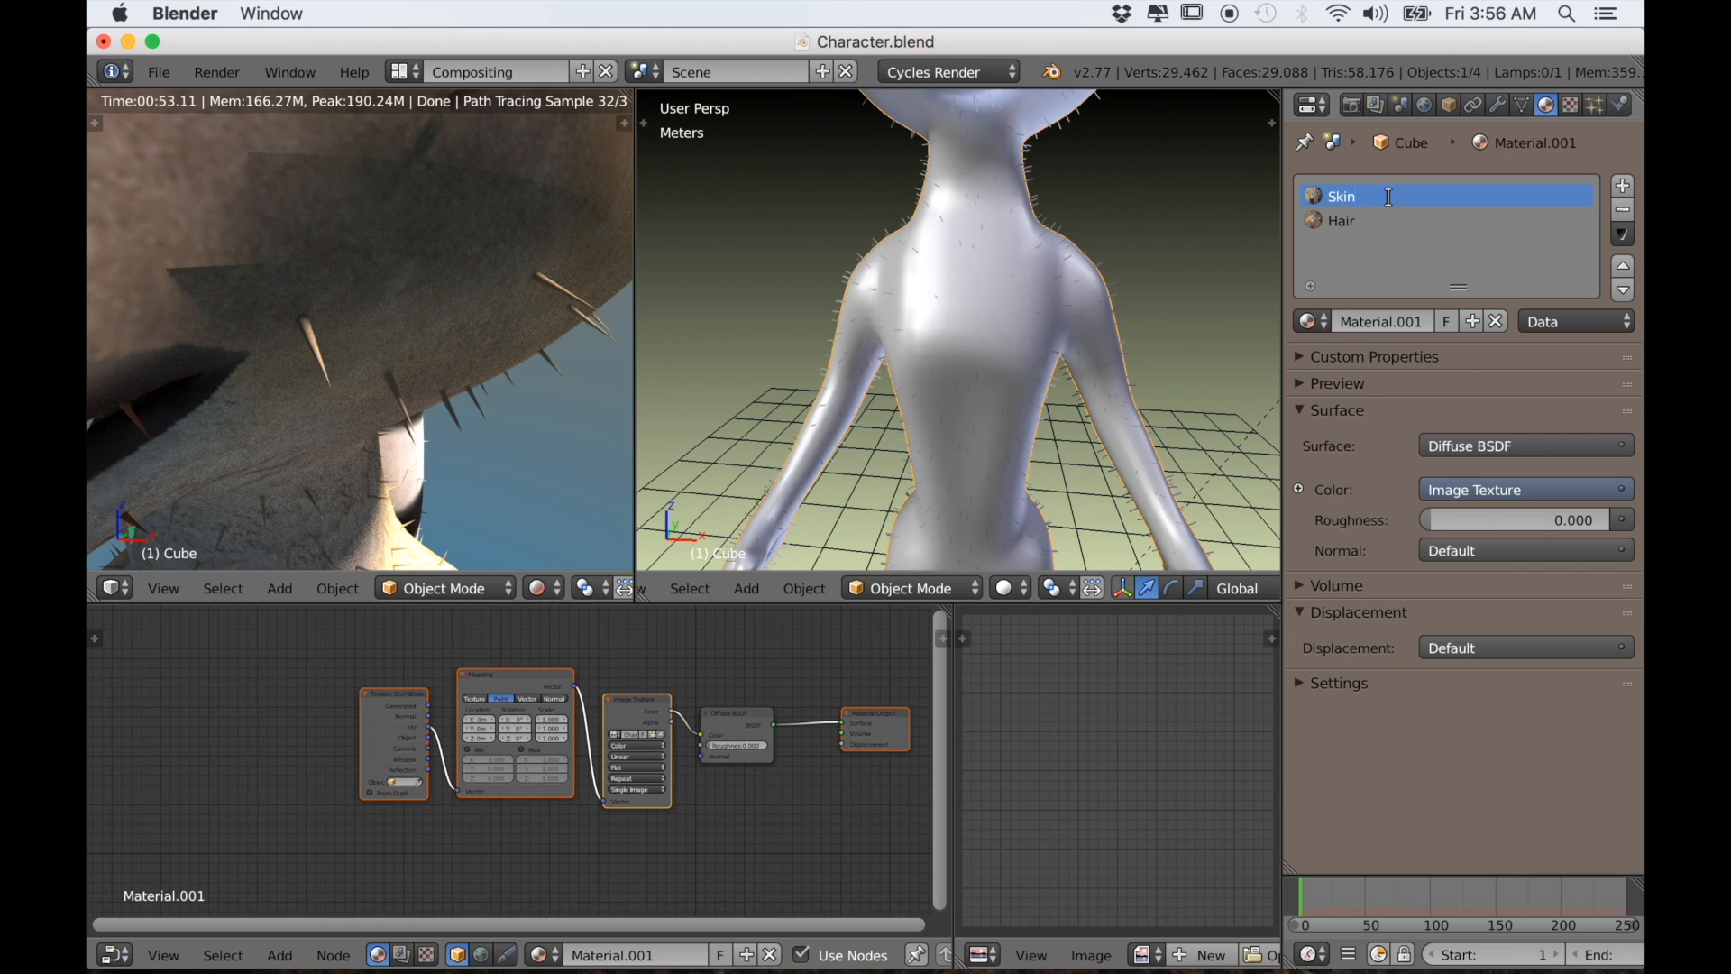
key(Return)
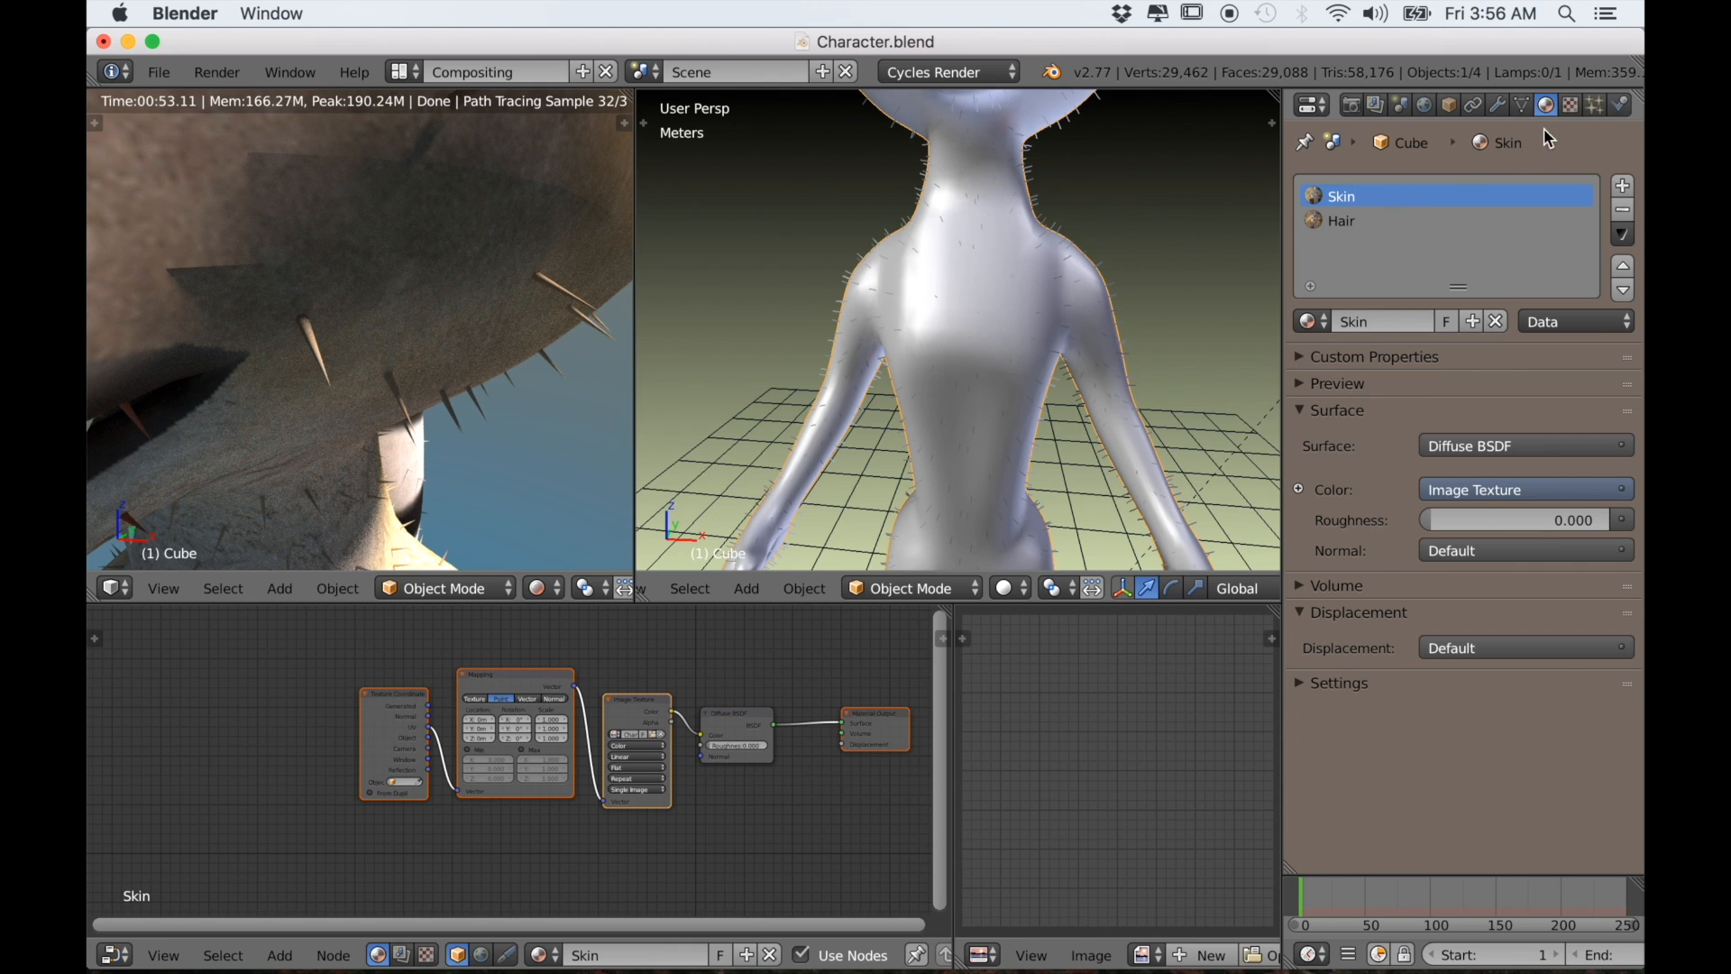
Assign the Hair material to the rendered strands of the character's particle system
click(1568, 108)
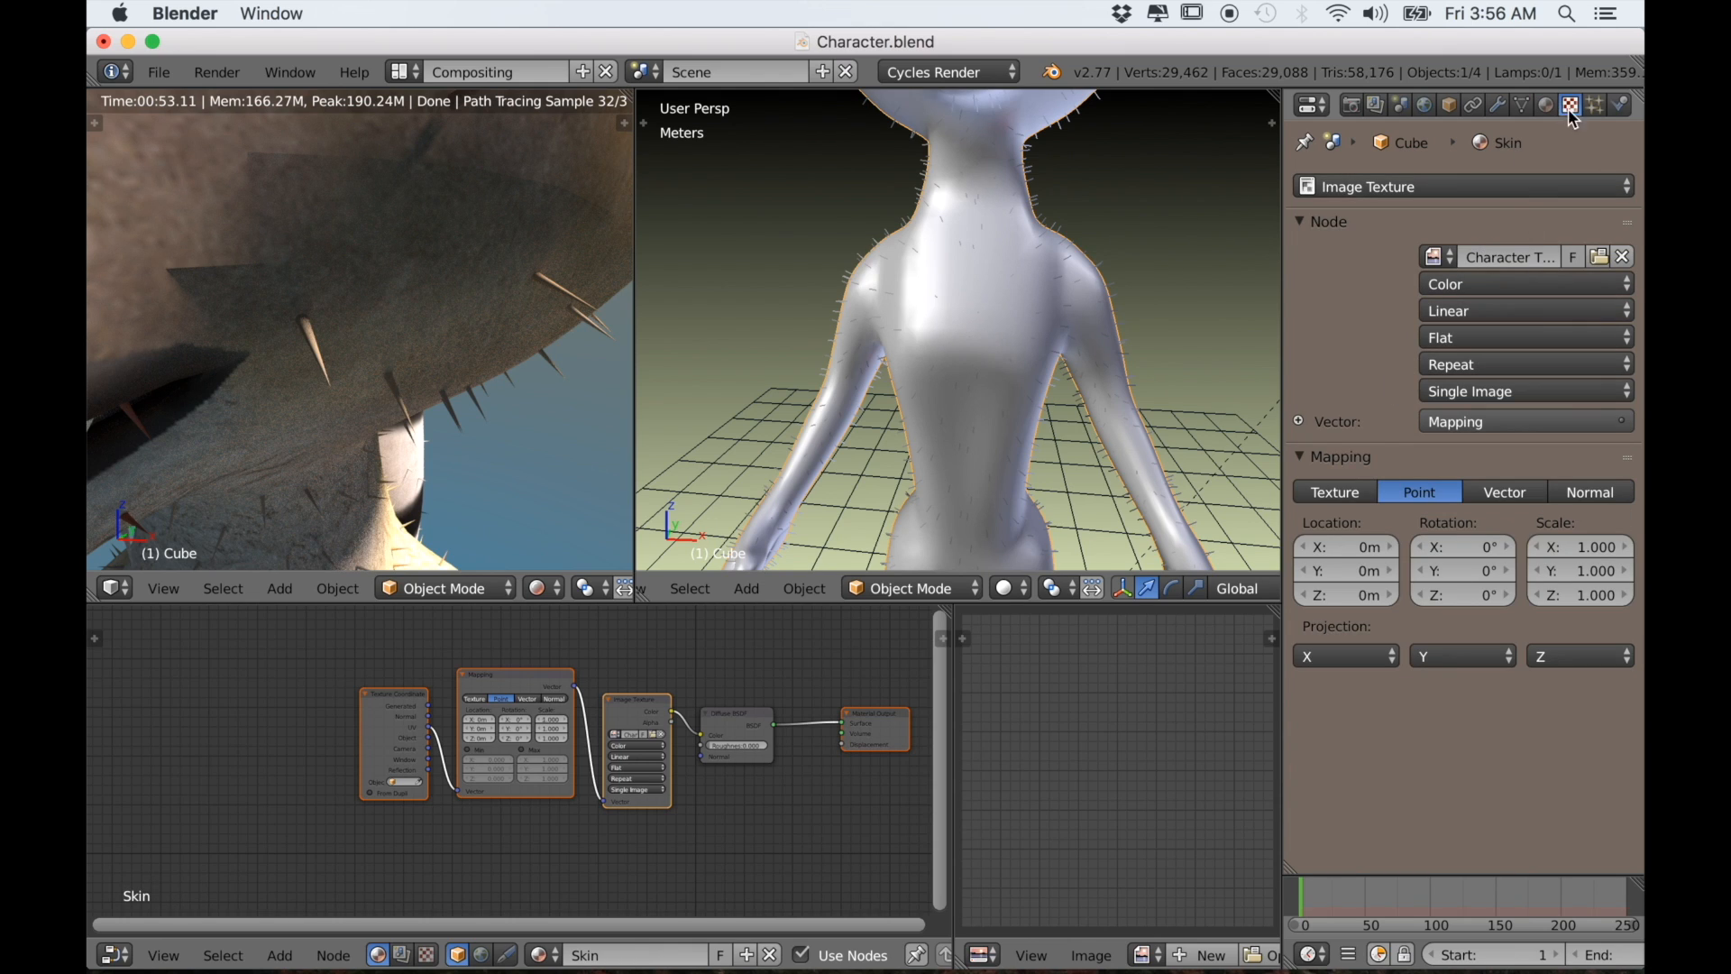
click(1594, 105)
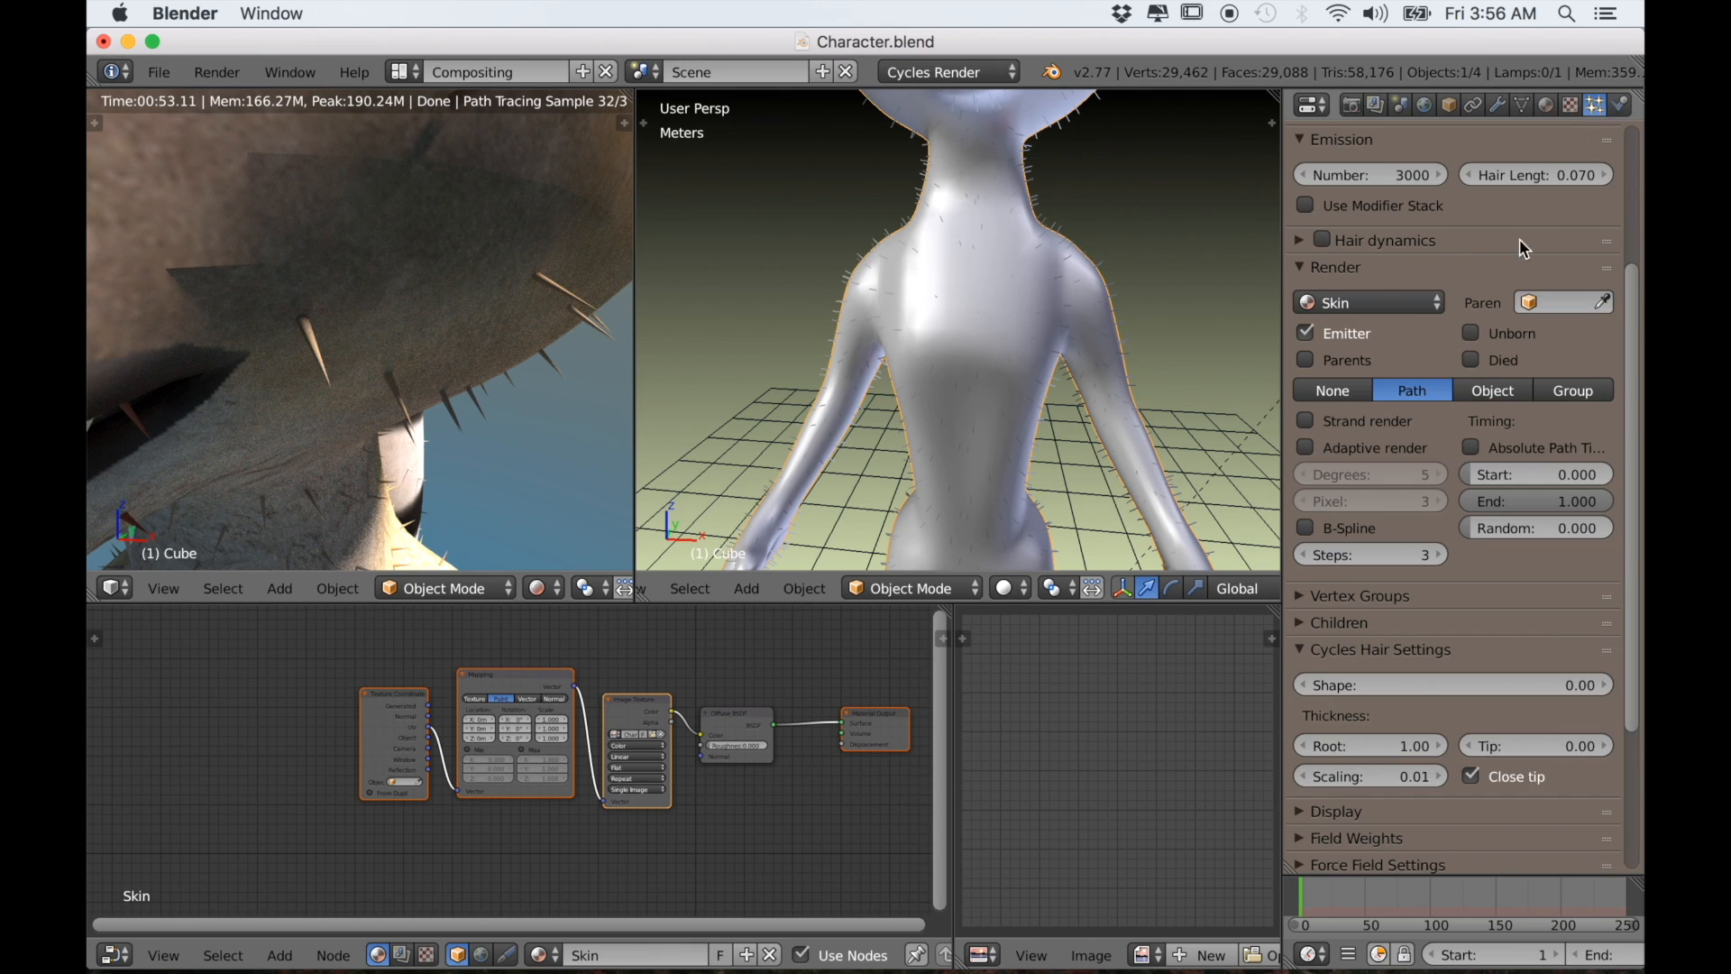
click(1373, 301)
click(1344, 246)
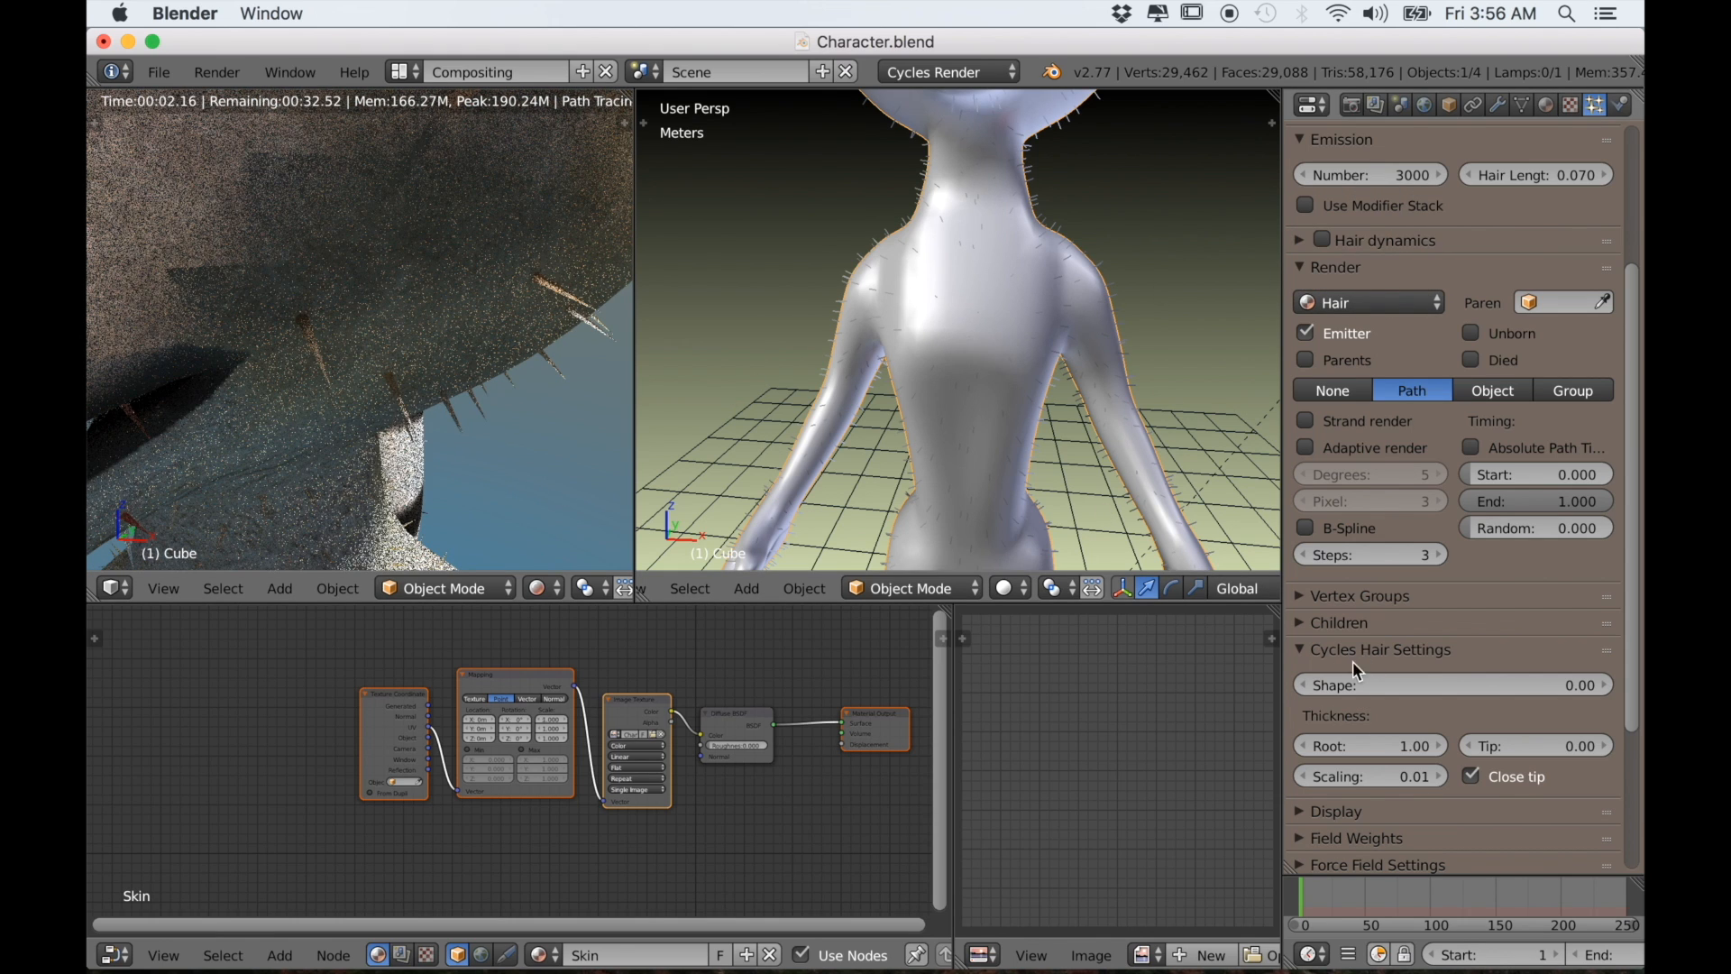
Thin the strands by setting the root thickness in Cycles Hair Settings to 0.2
scroll(1442, 661, down, 2)
scroll(1441, 658, down, 4)
scroll(1442, 658, up, 5)
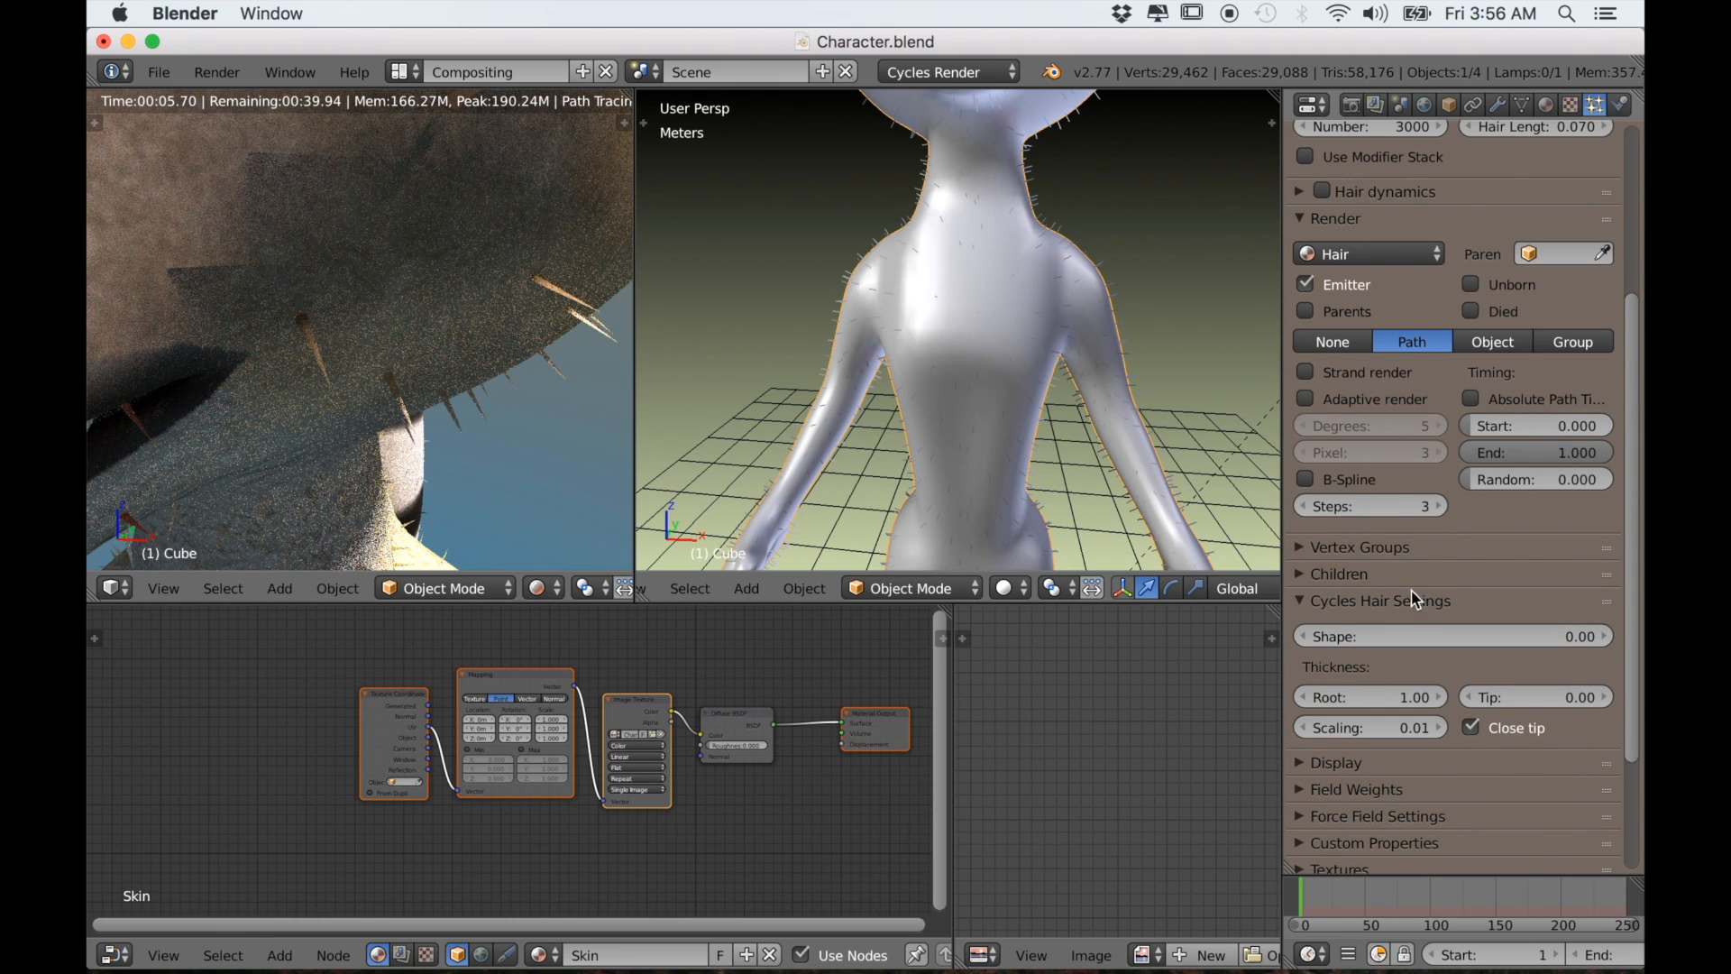
scroll(1411, 598, up, 1)
scroll(1410, 599, down, 2)
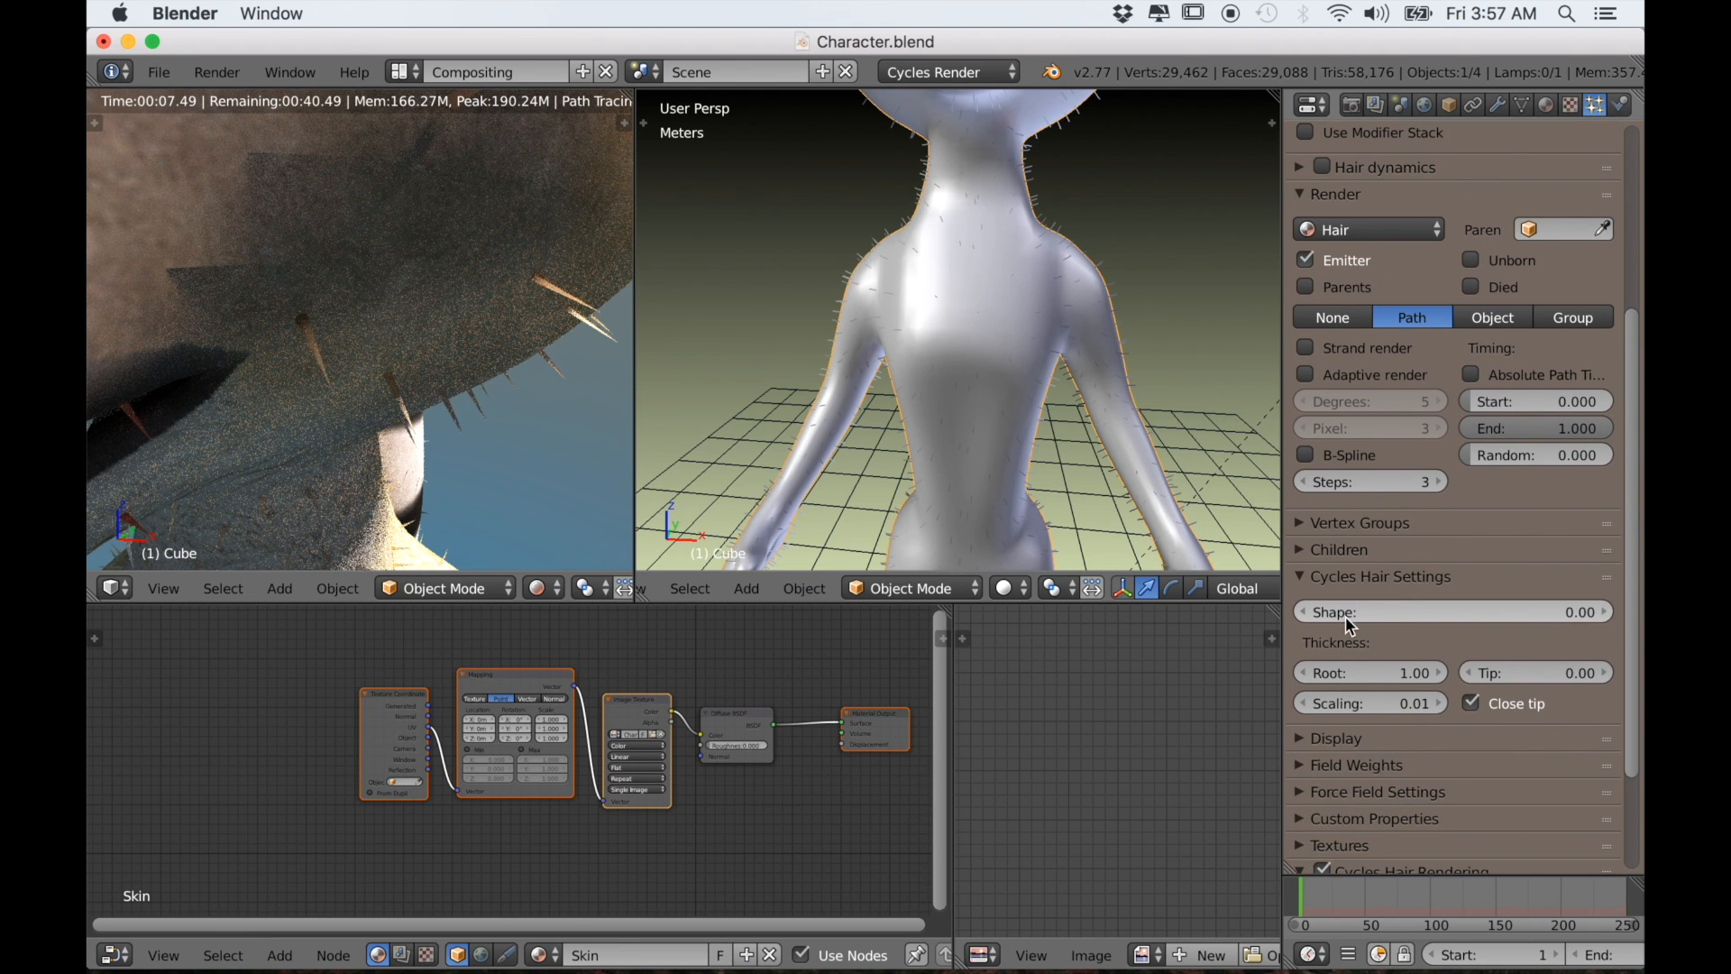
scroll(1345, 615, down, 2)
drag(1416, 602, 1326, 602)
click(1415, 601)
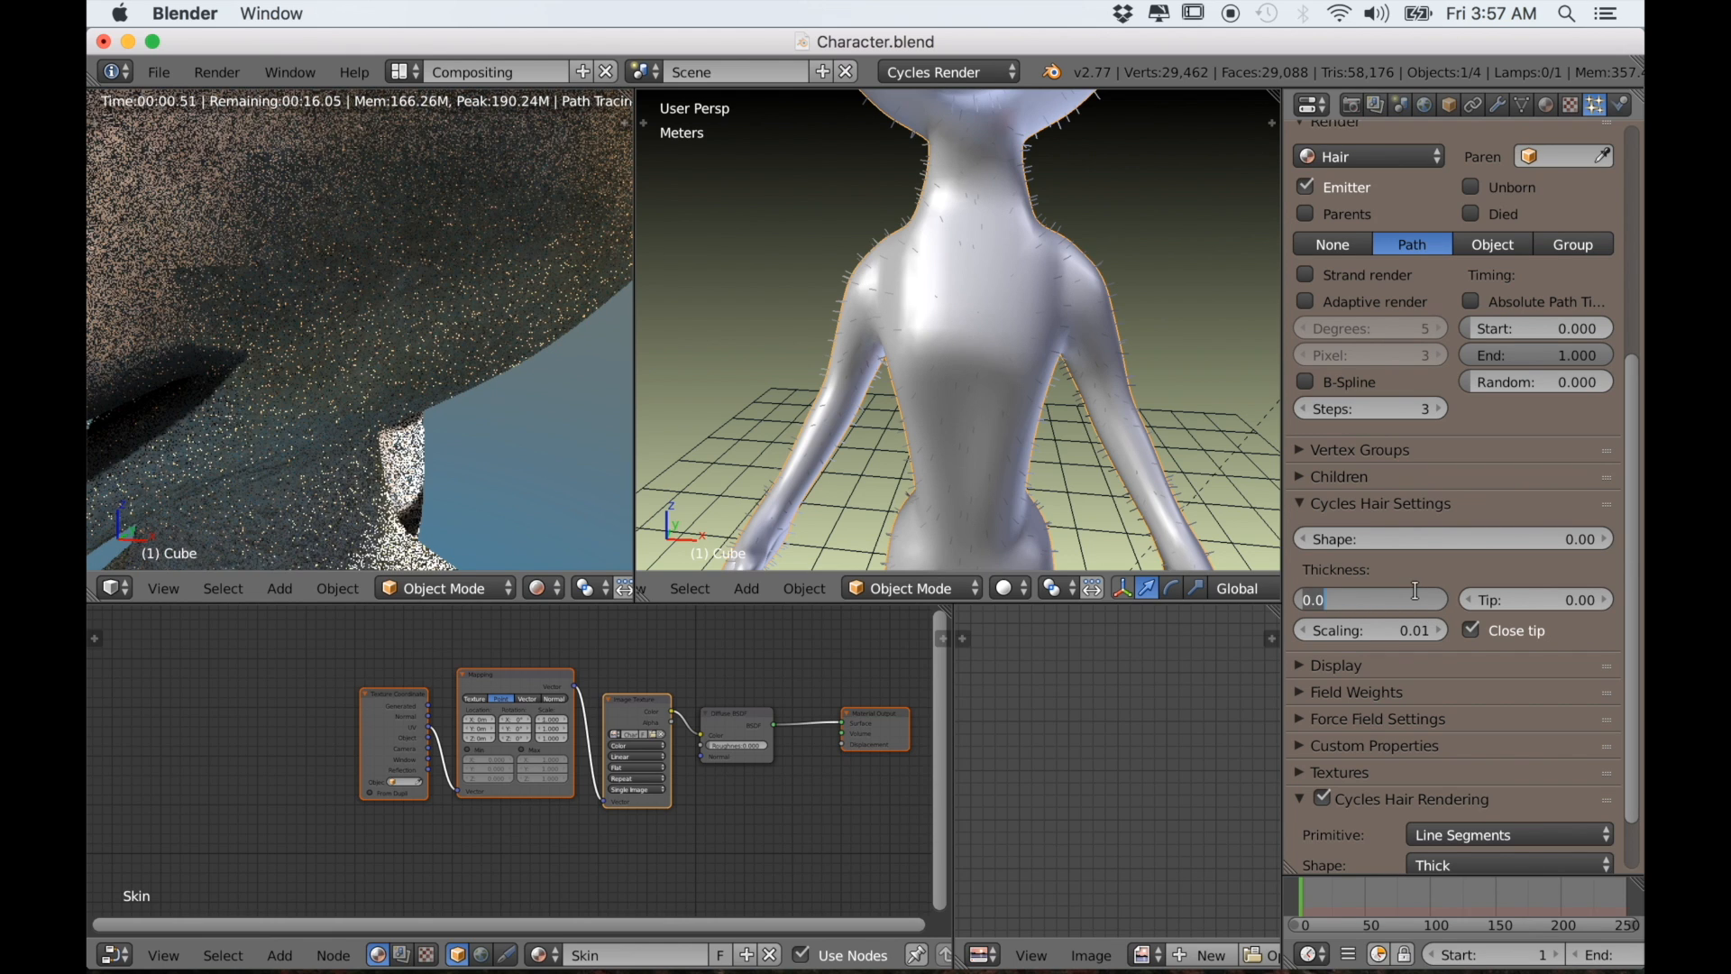
key(BackSpace)
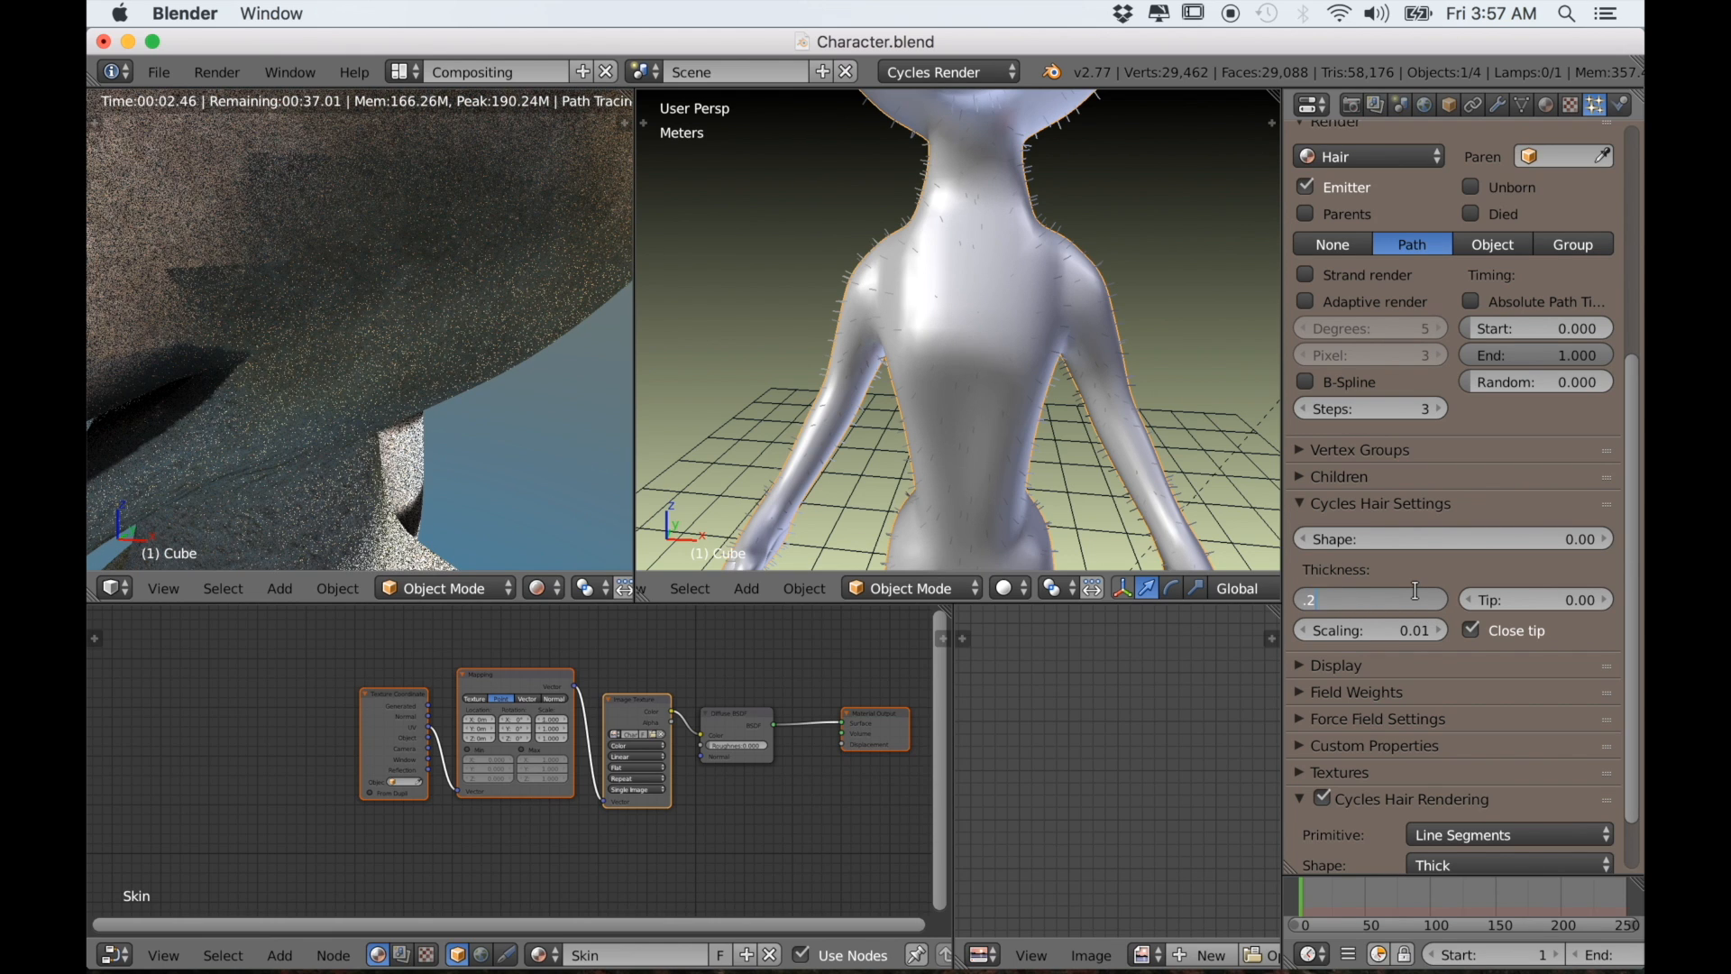
key(Return)
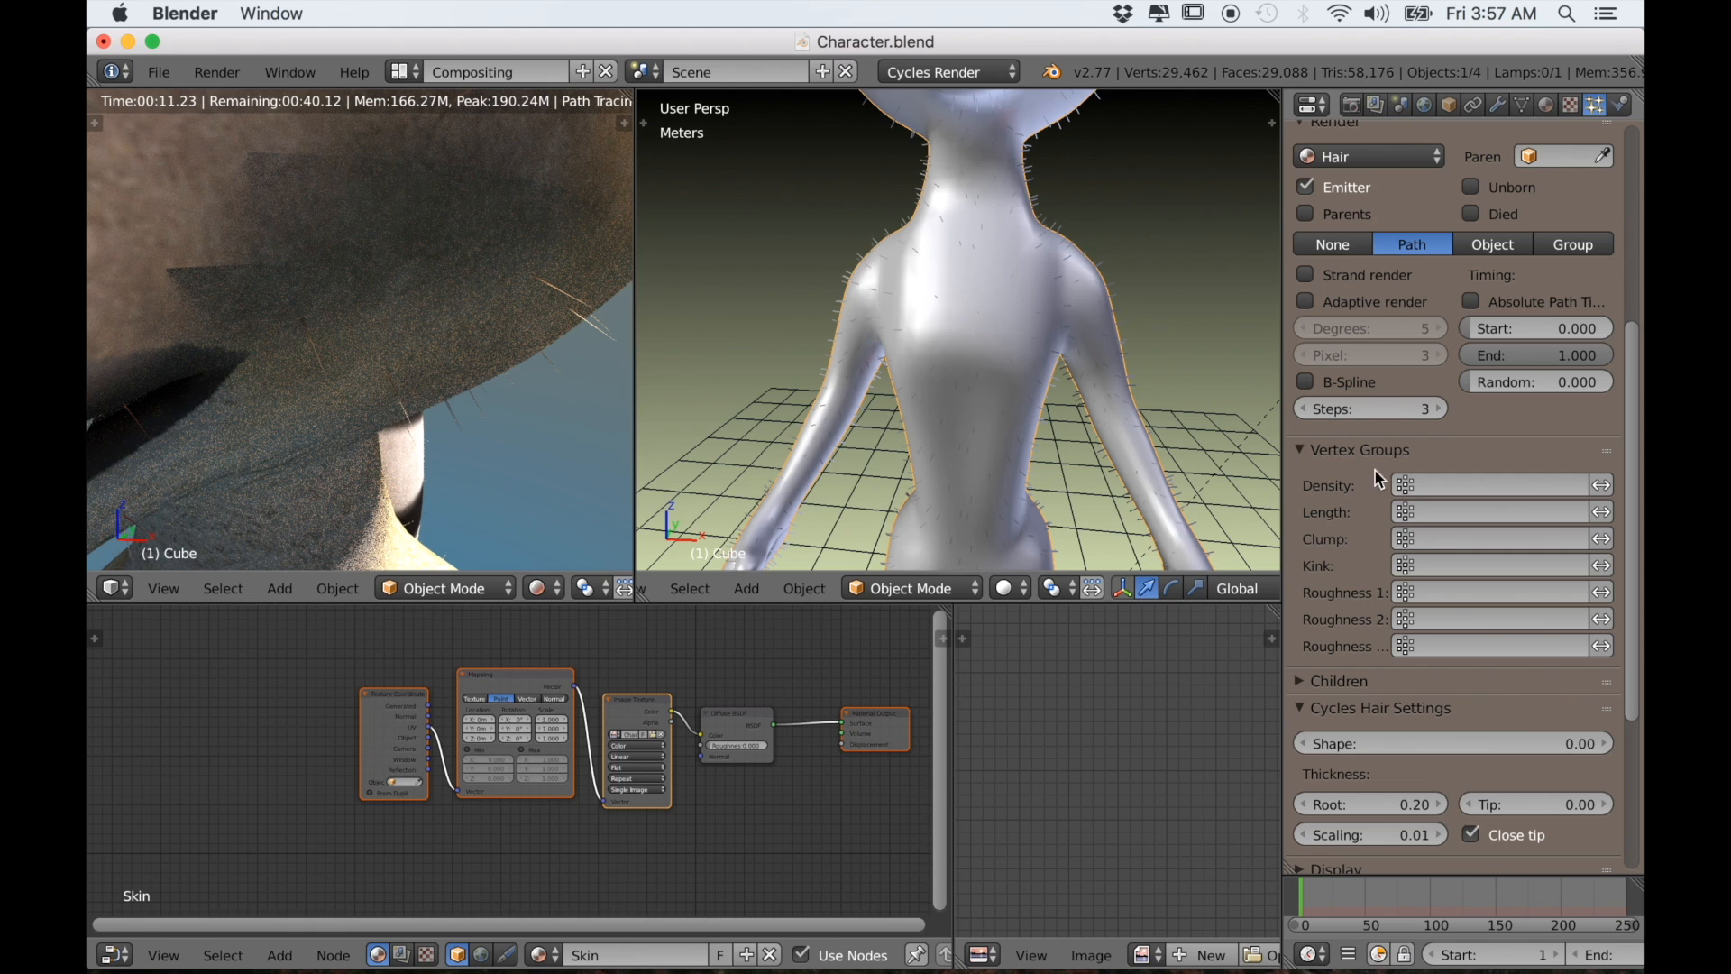
Limit the hair density to the Body vertex group and collapse the Vertex Groups section
click(1440, 487)
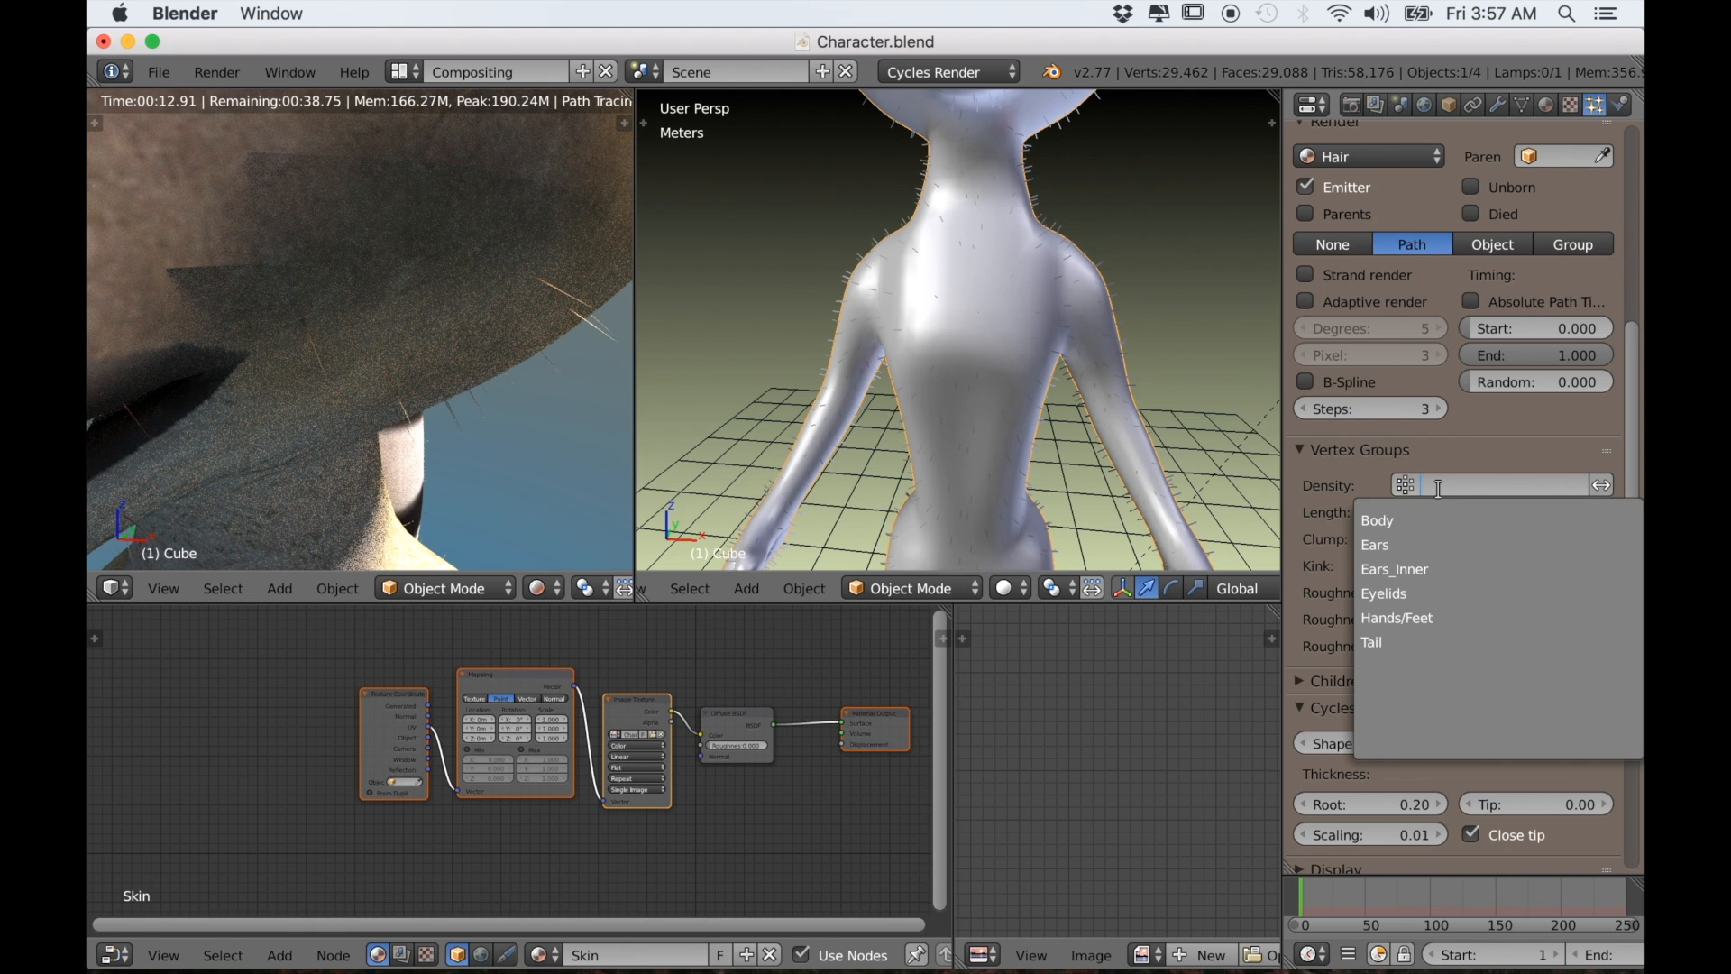
click(1393, 523)
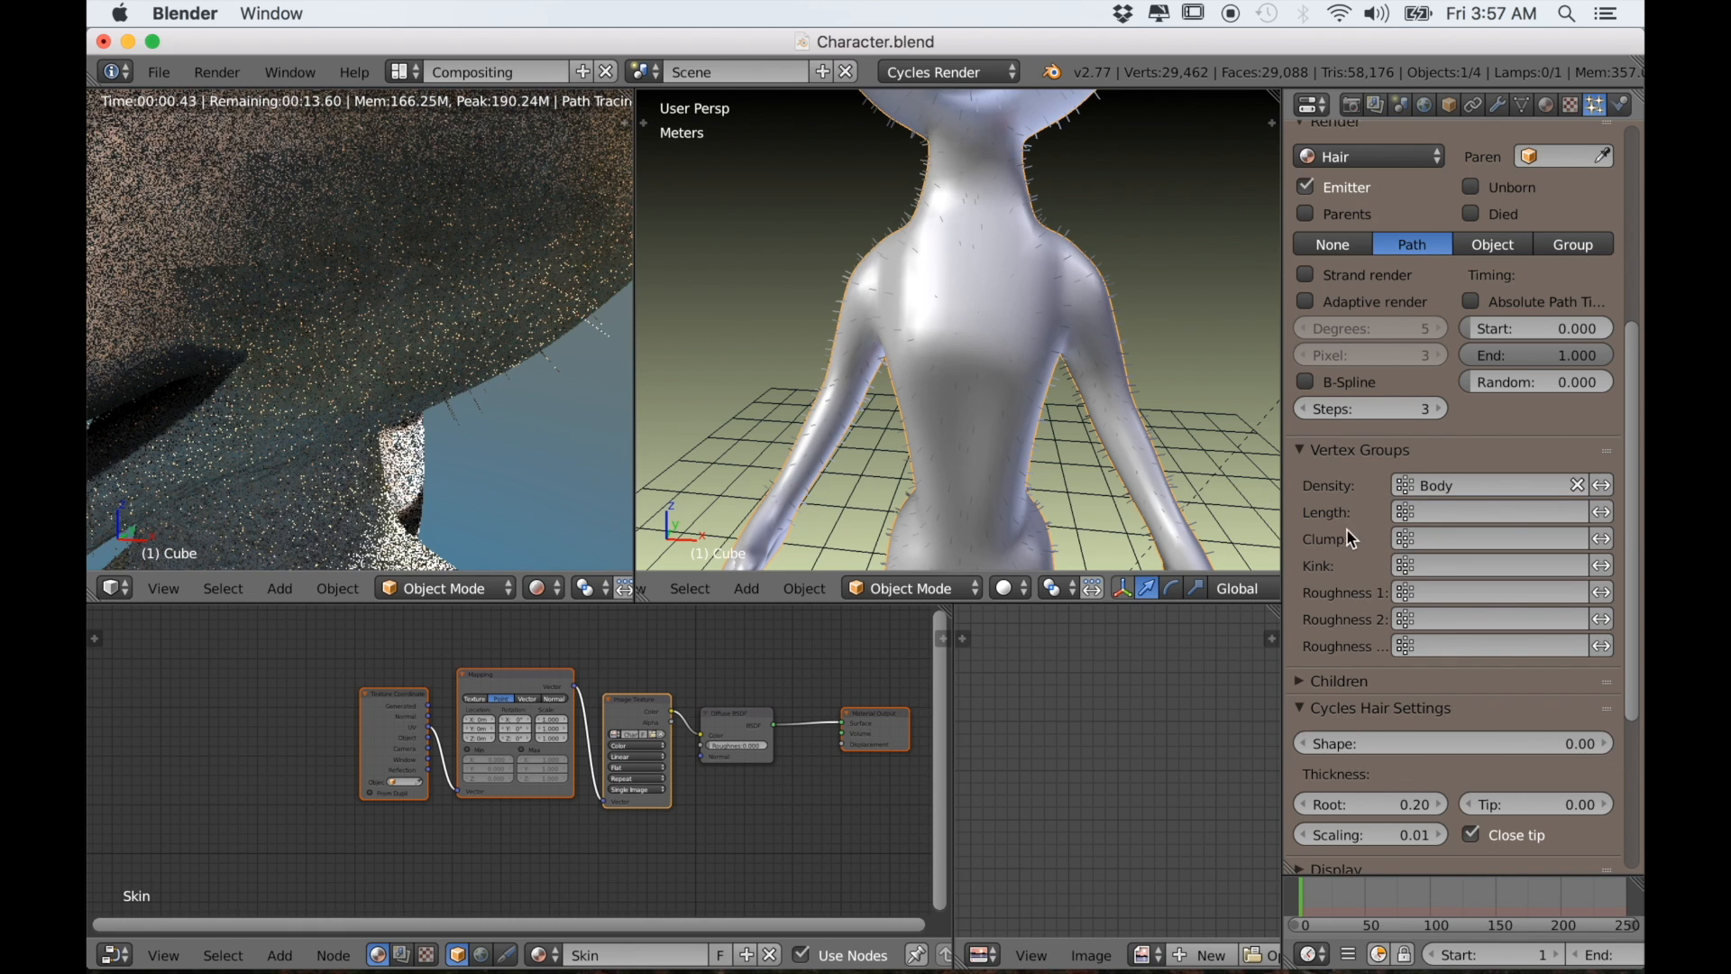
click(1313, 456)
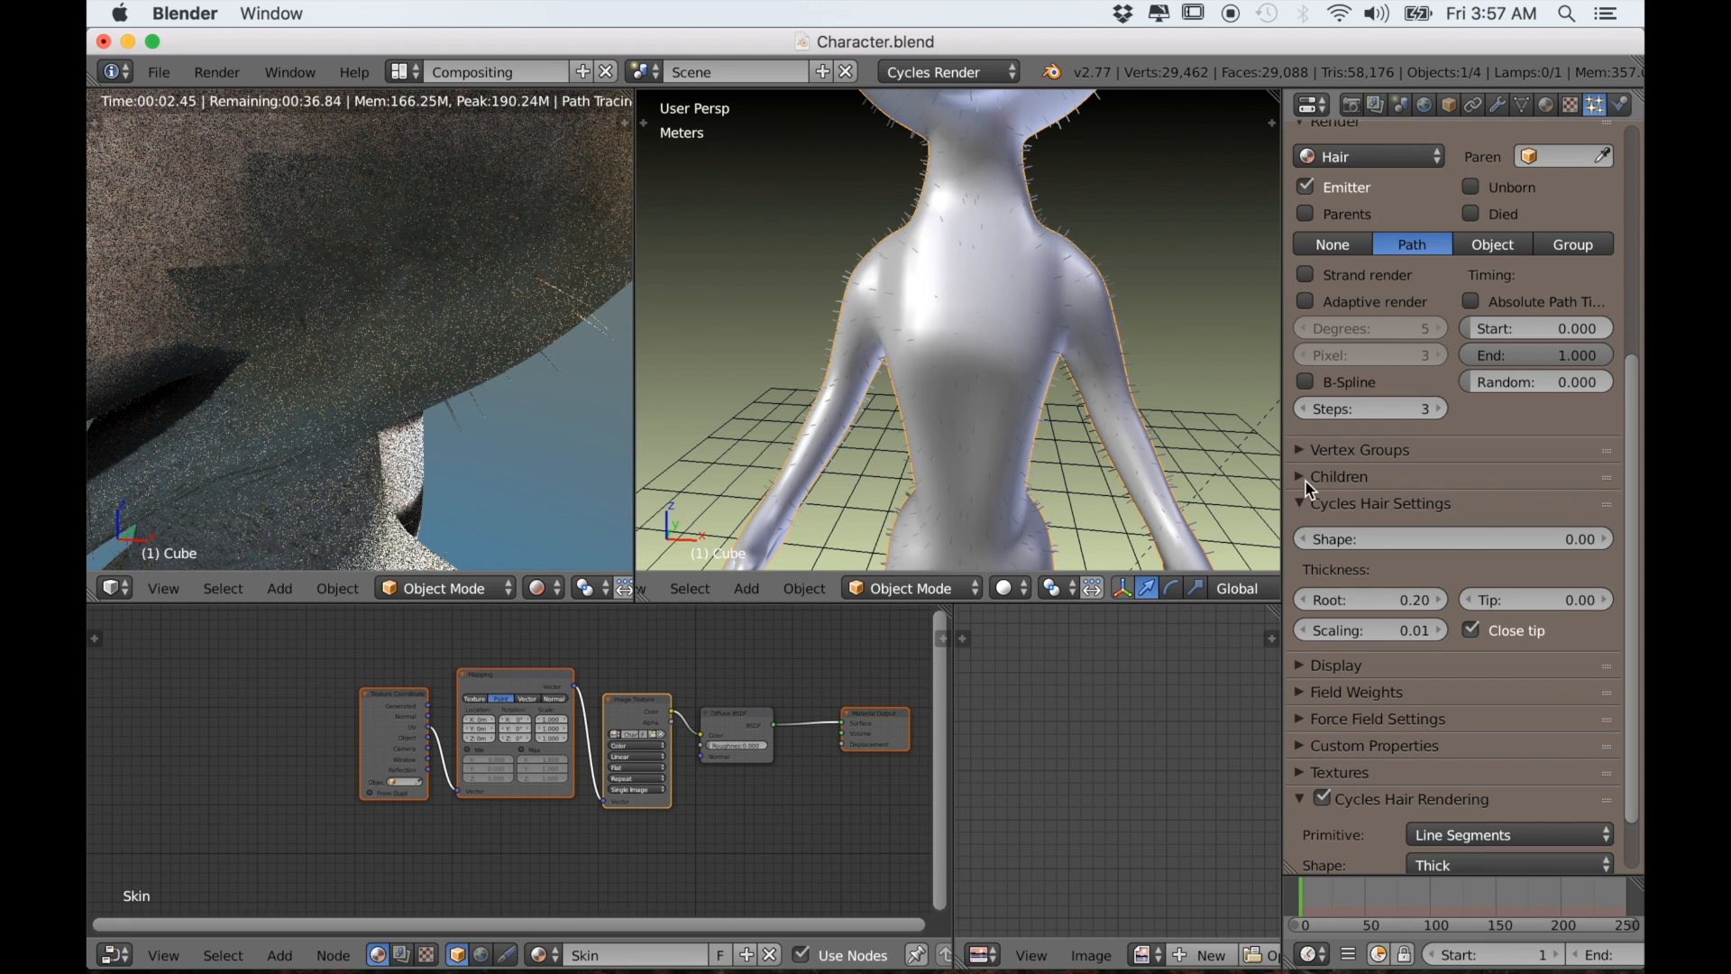
Switch the hair's children to Interpolated and check the fuller fur on the rendered character
click(1302, 477)
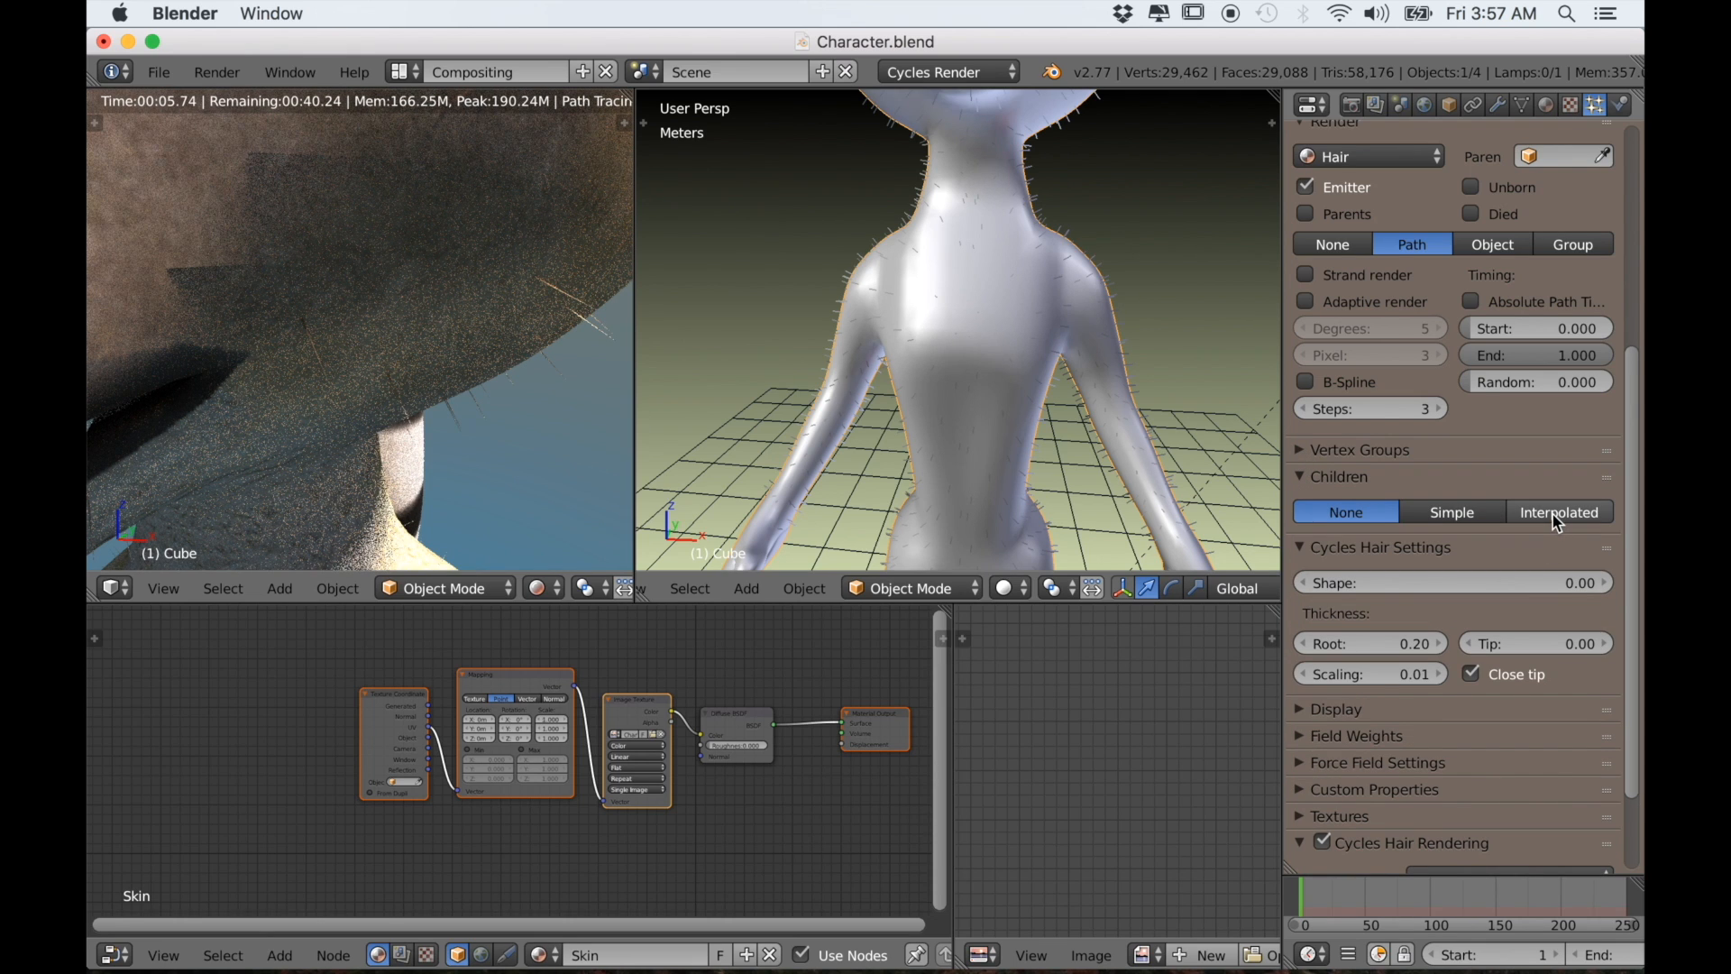
click(1551, 512)
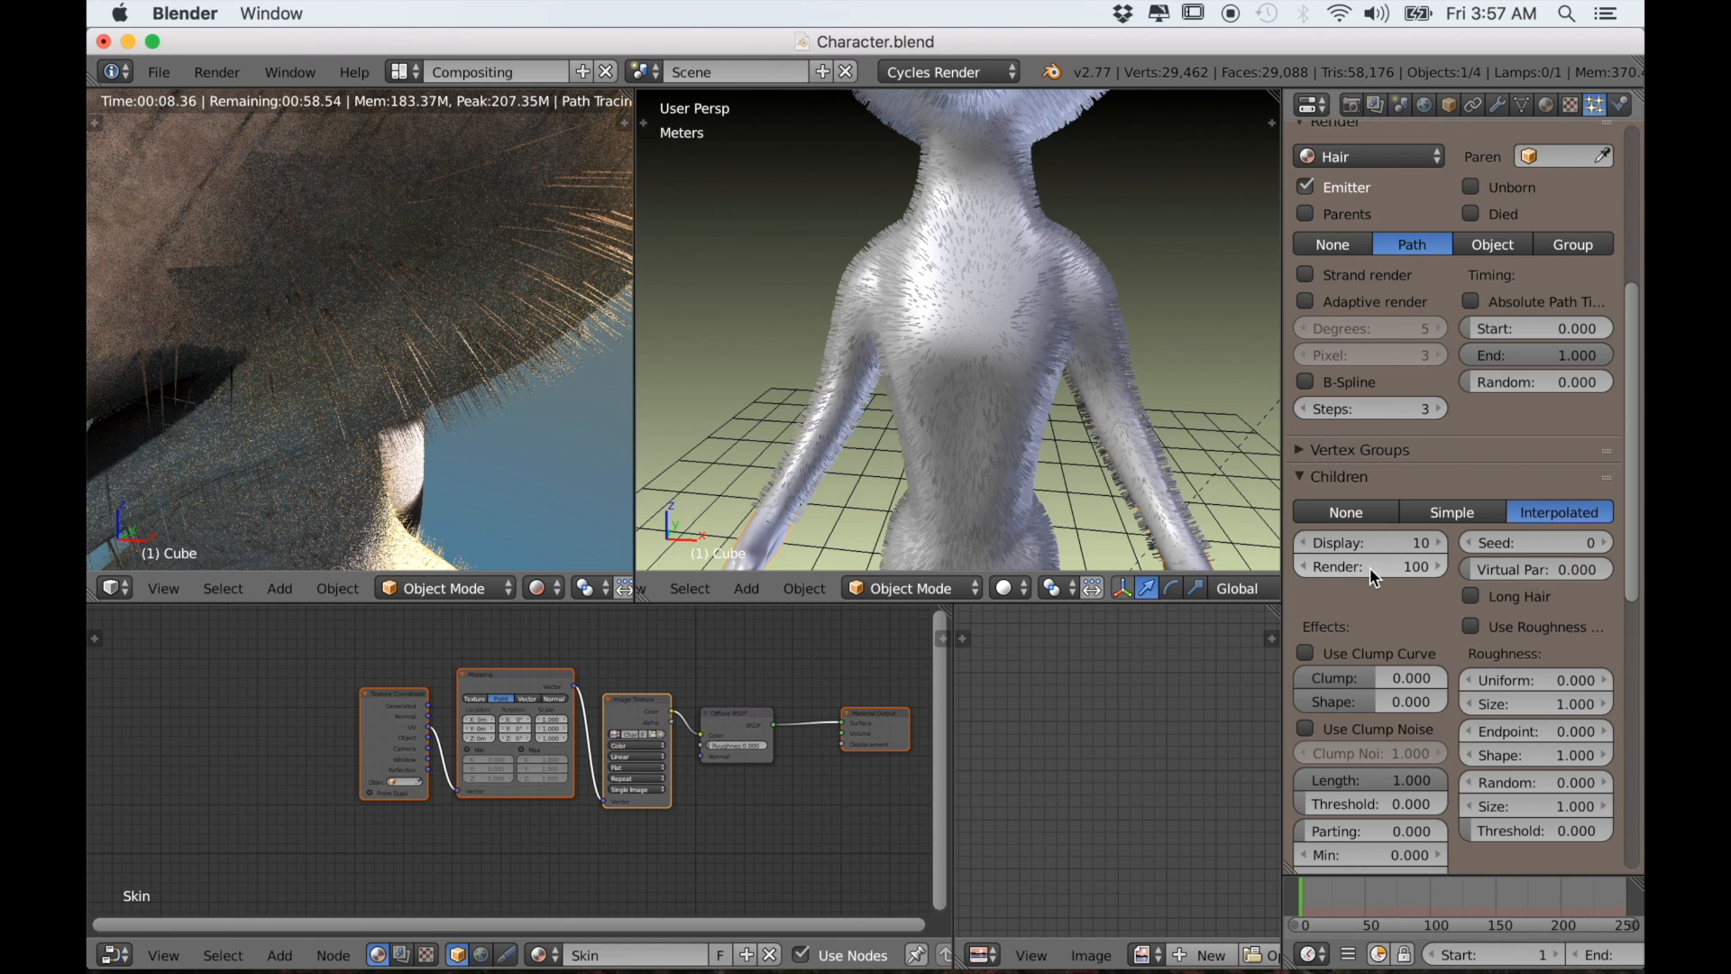
scroll(287, 386, down, 5)
scroll(370, 403, up, 8)
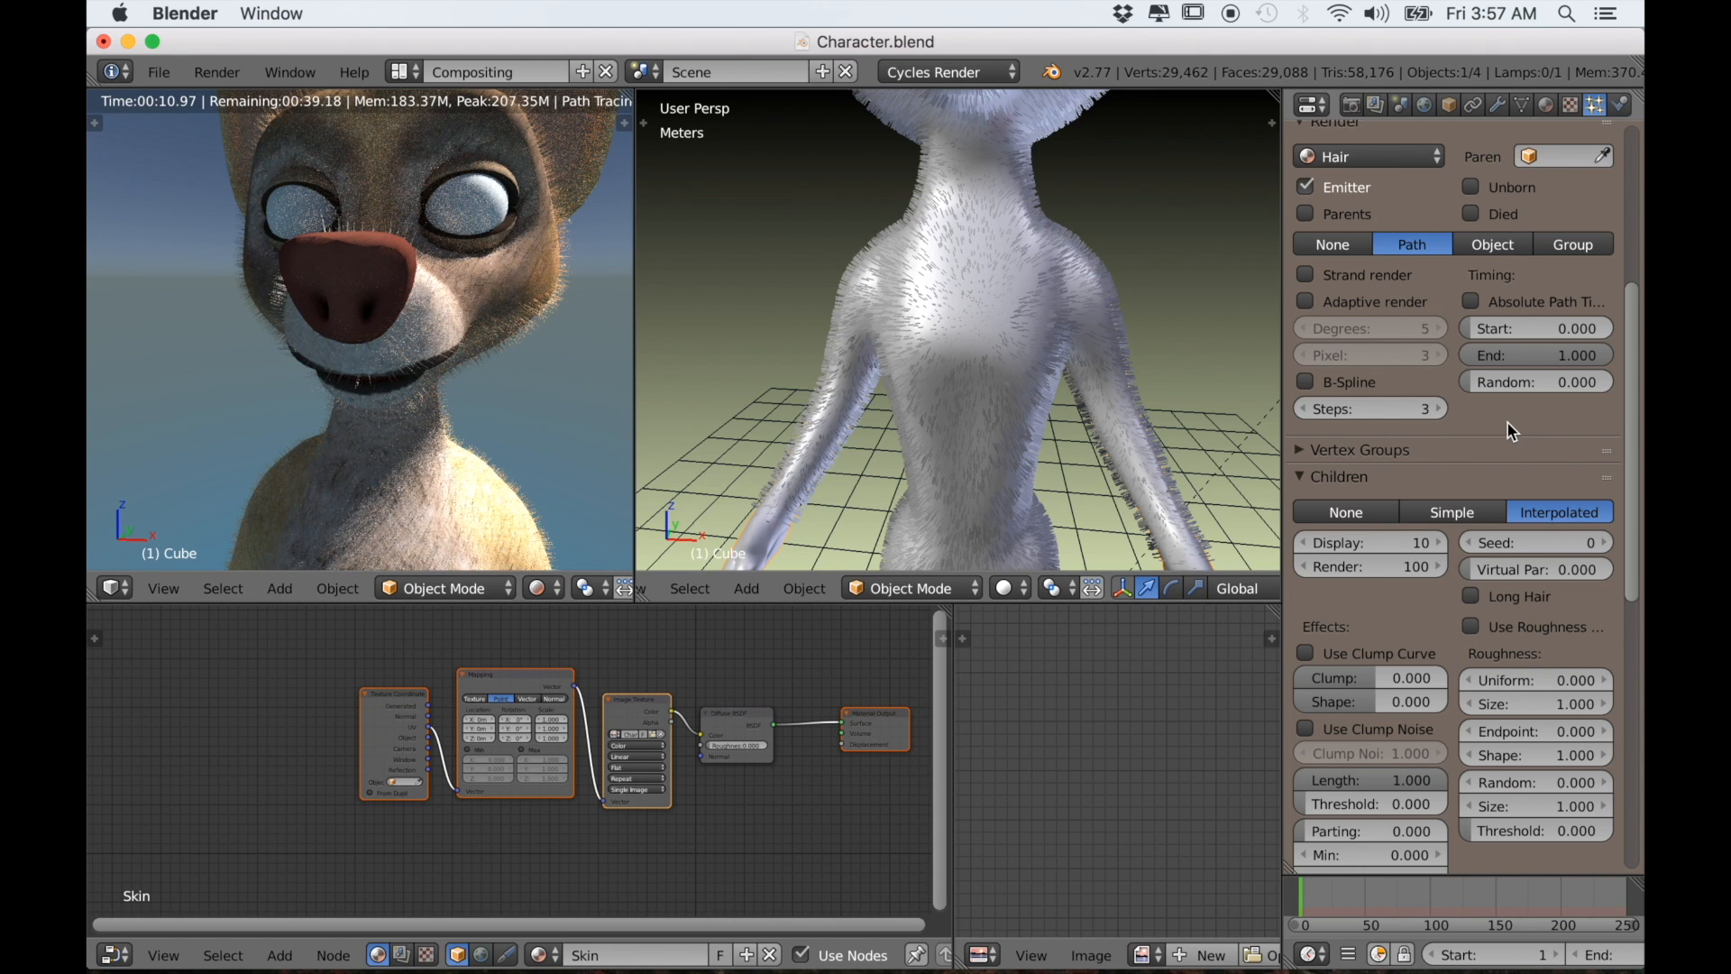
scroll(1498, 331, down, 4)
scroll(1498, 331, up, 2)
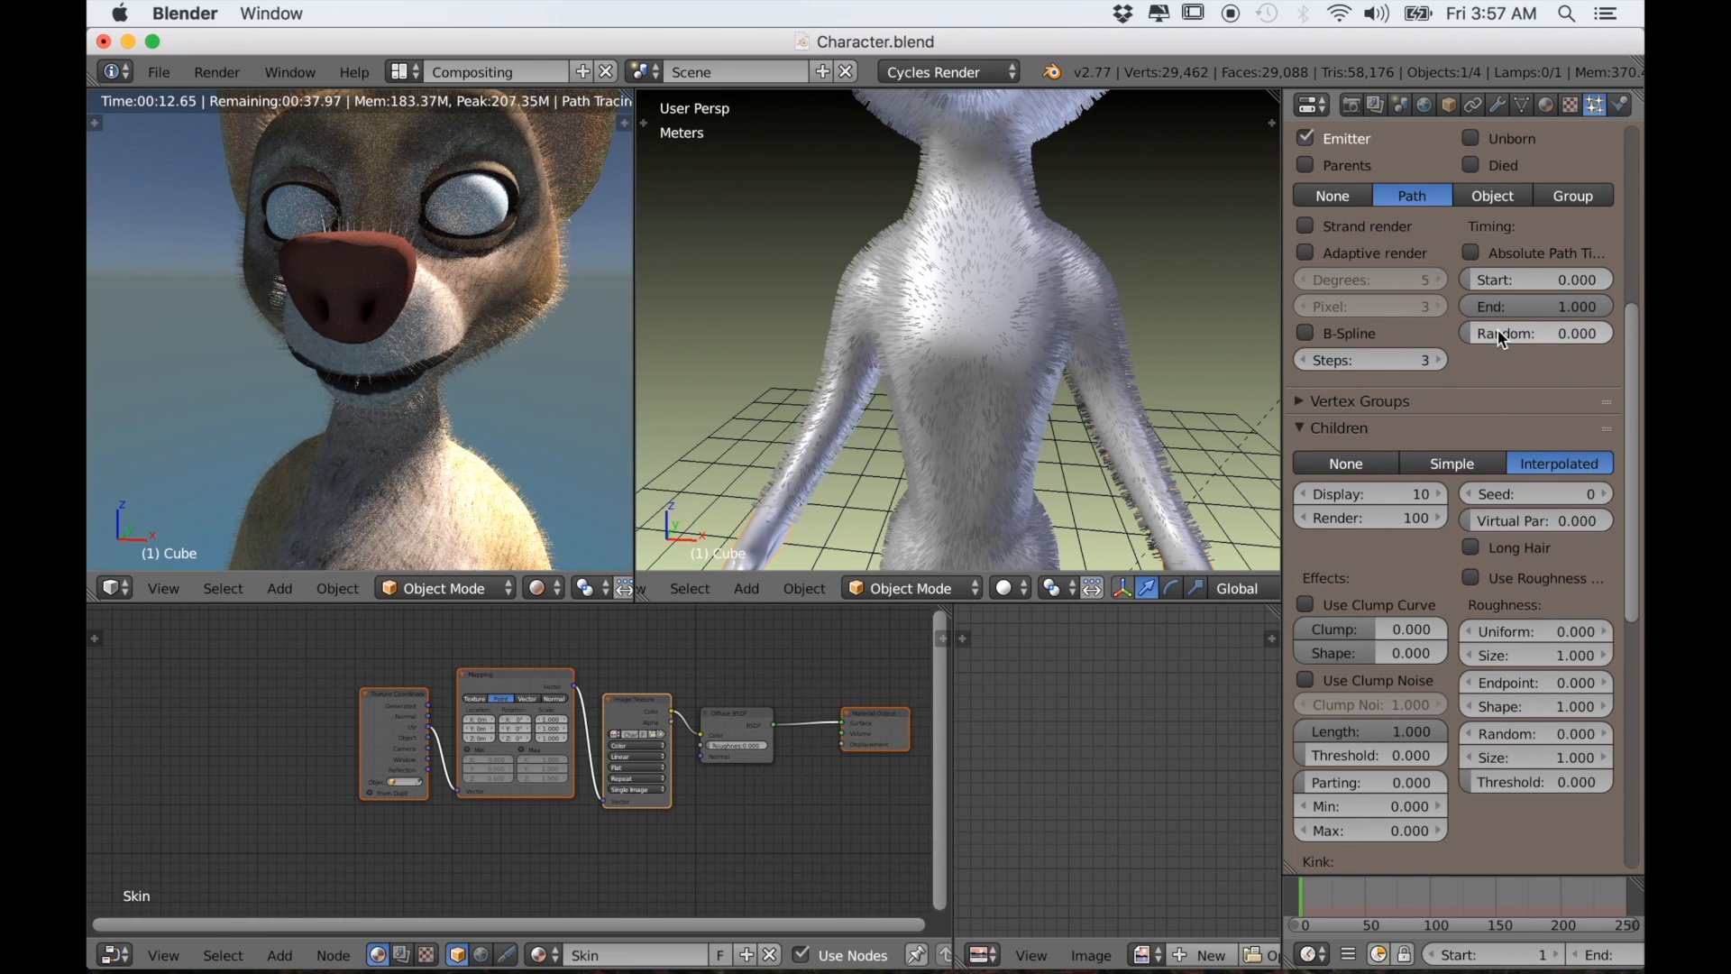
Try a particle hair length of 0.160 on the character, and shorten it to 0.090
scroll(1501, 339, up, 10)
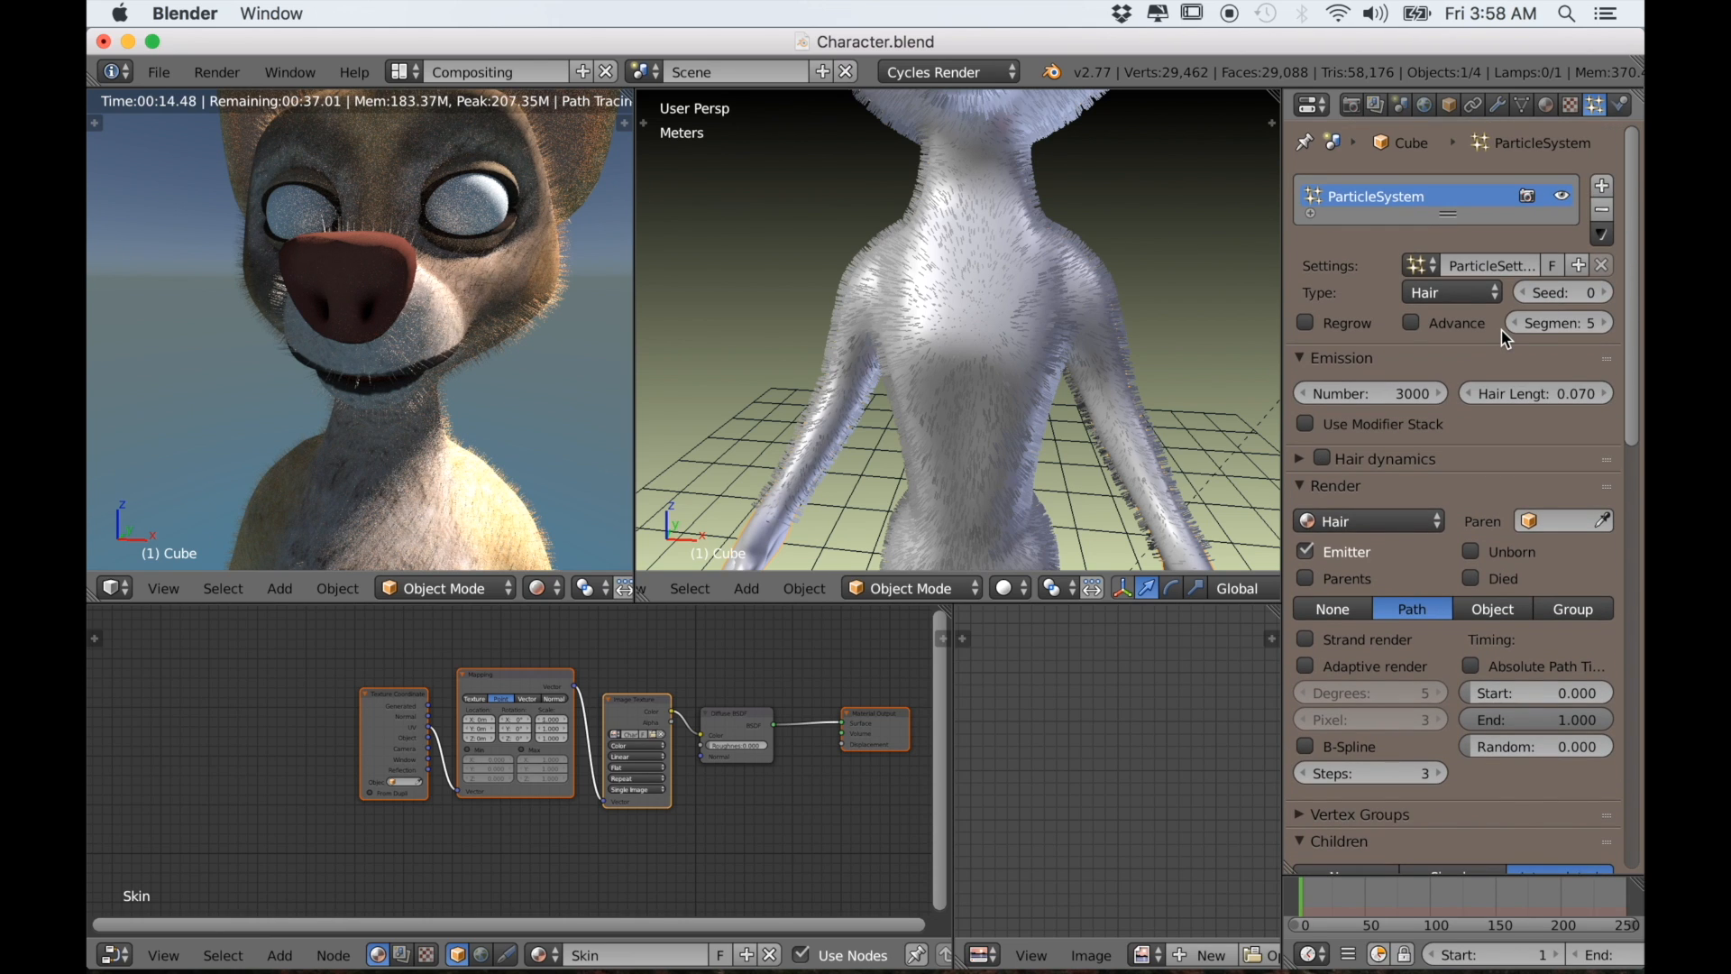
click(1600, 393)
drag(1494, 395, 1555, 394)
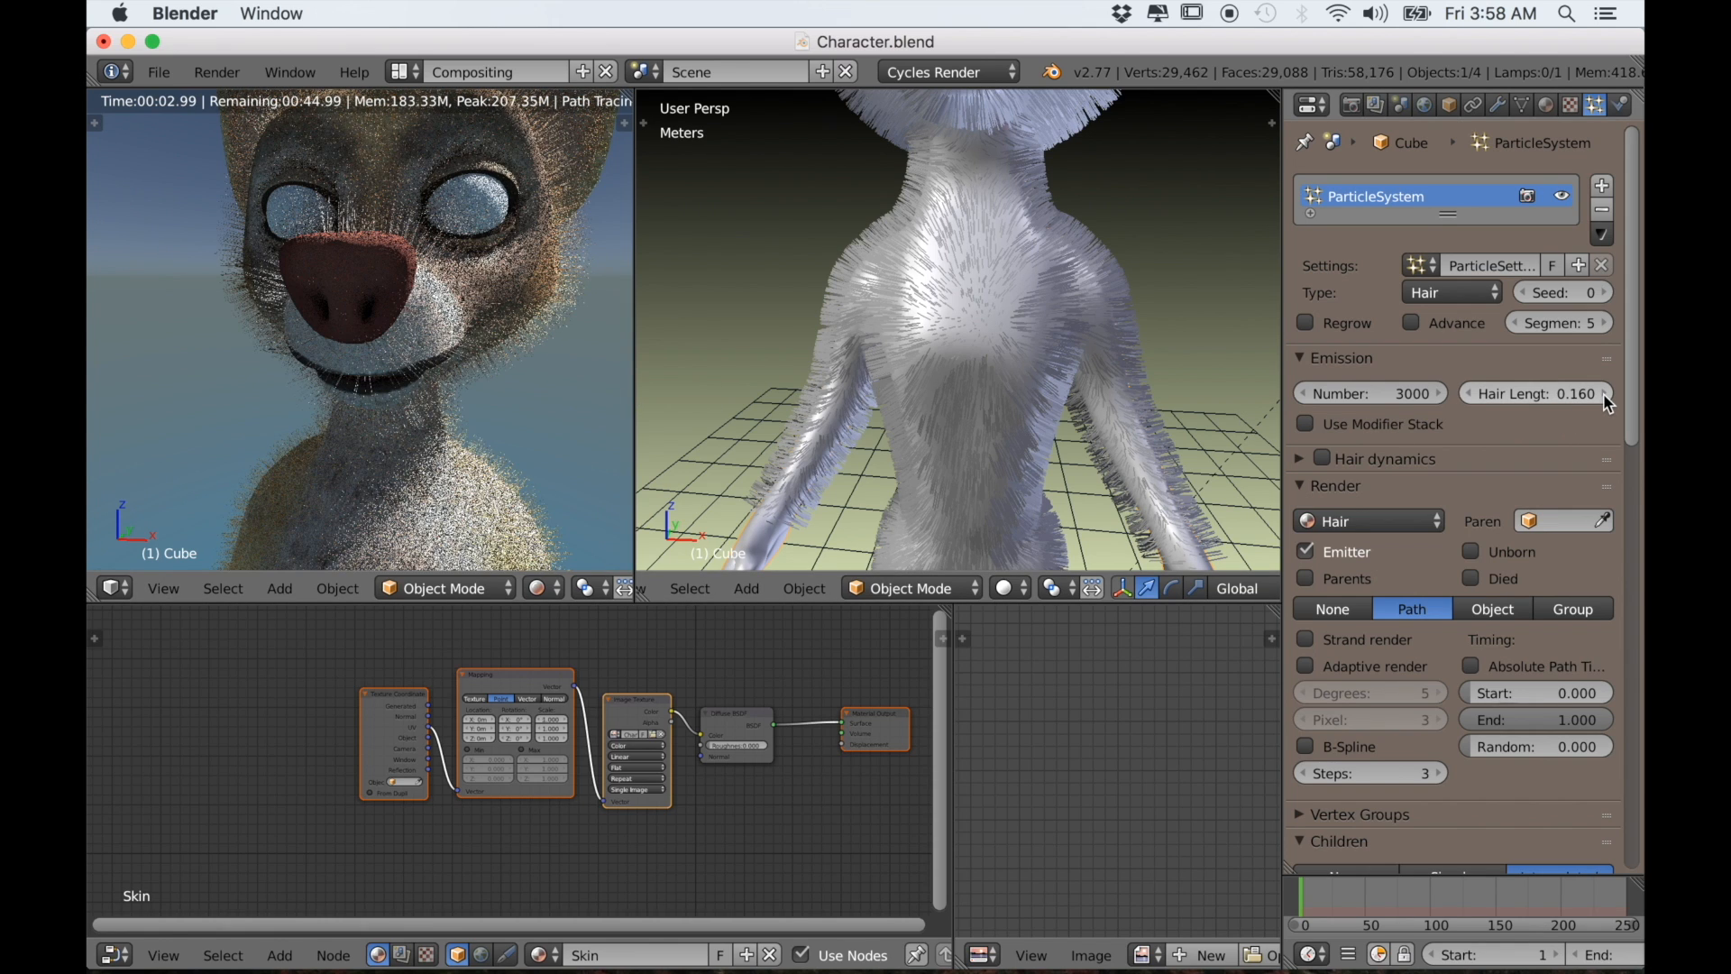
click(1468, 394)
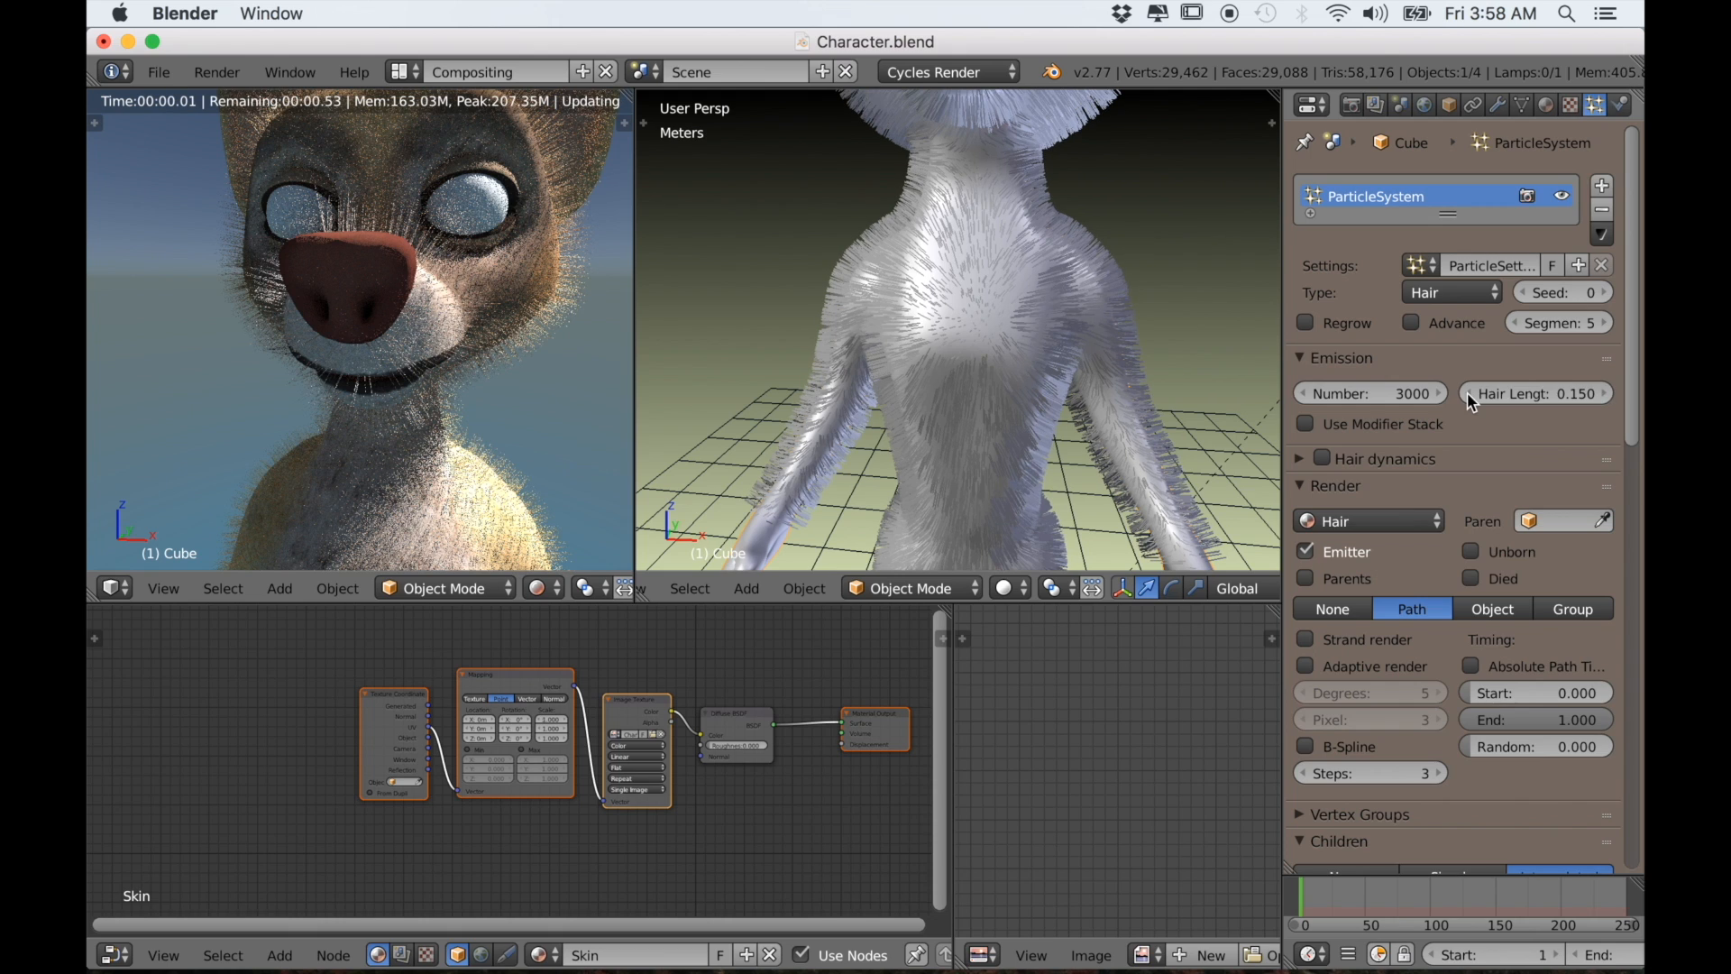
click(1468, 393)
click(1468, 393)
click(1468, 394)
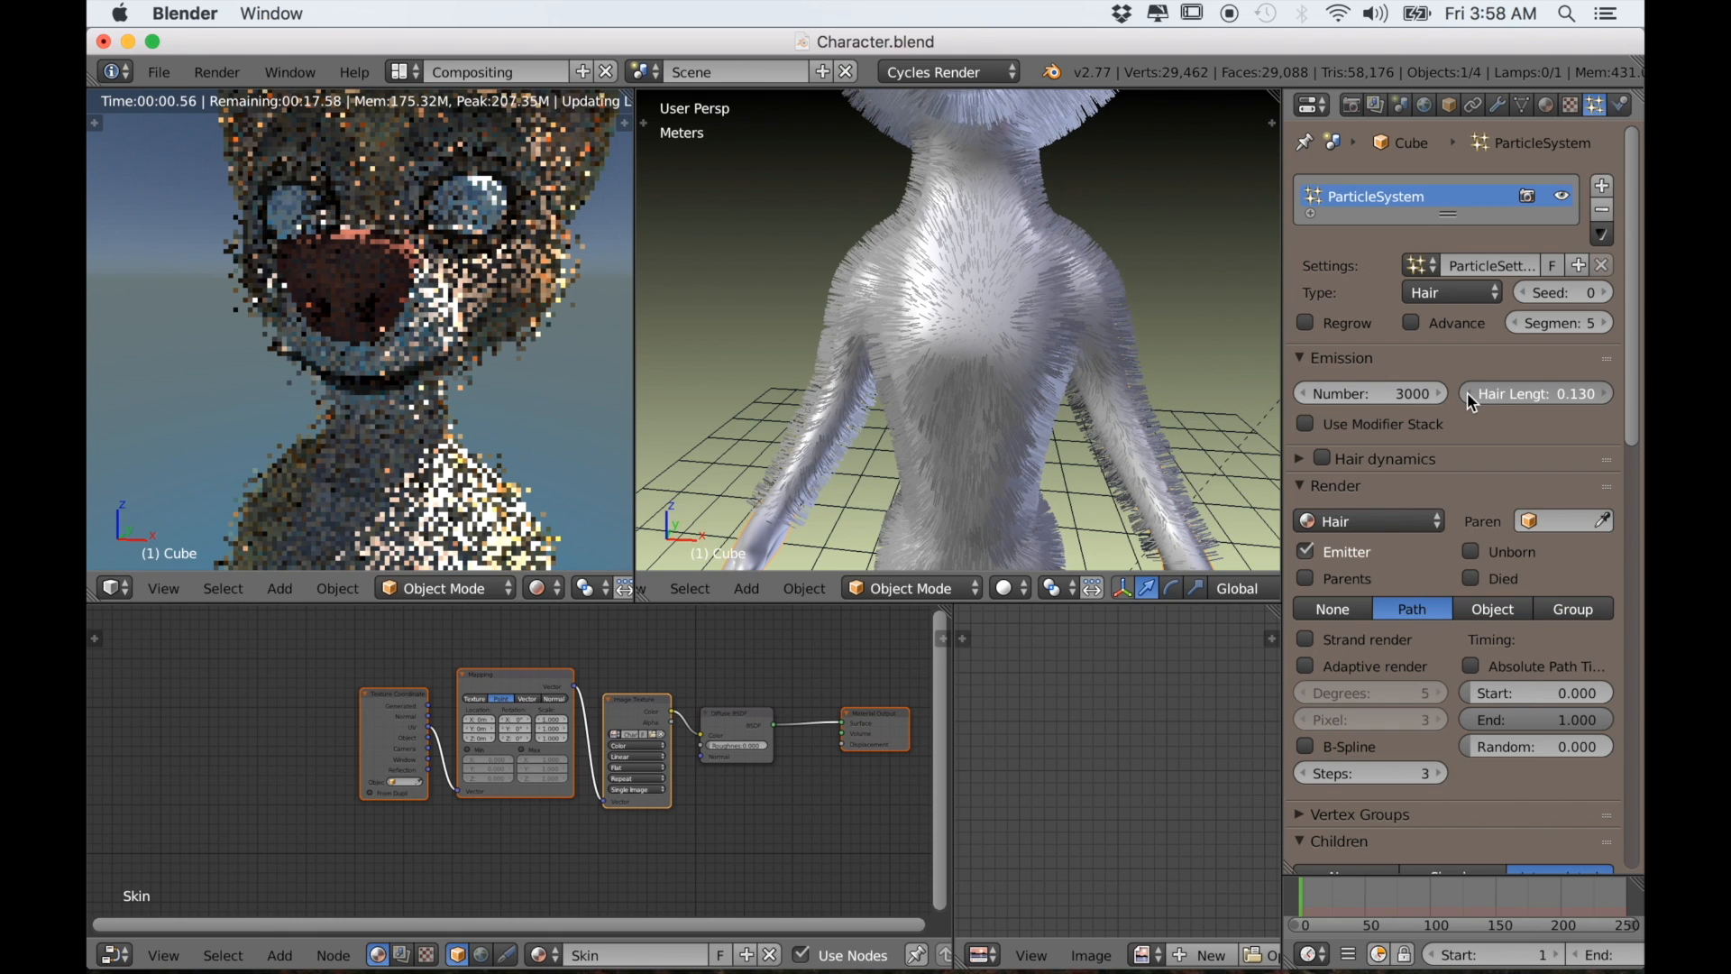
click(1468, 393)
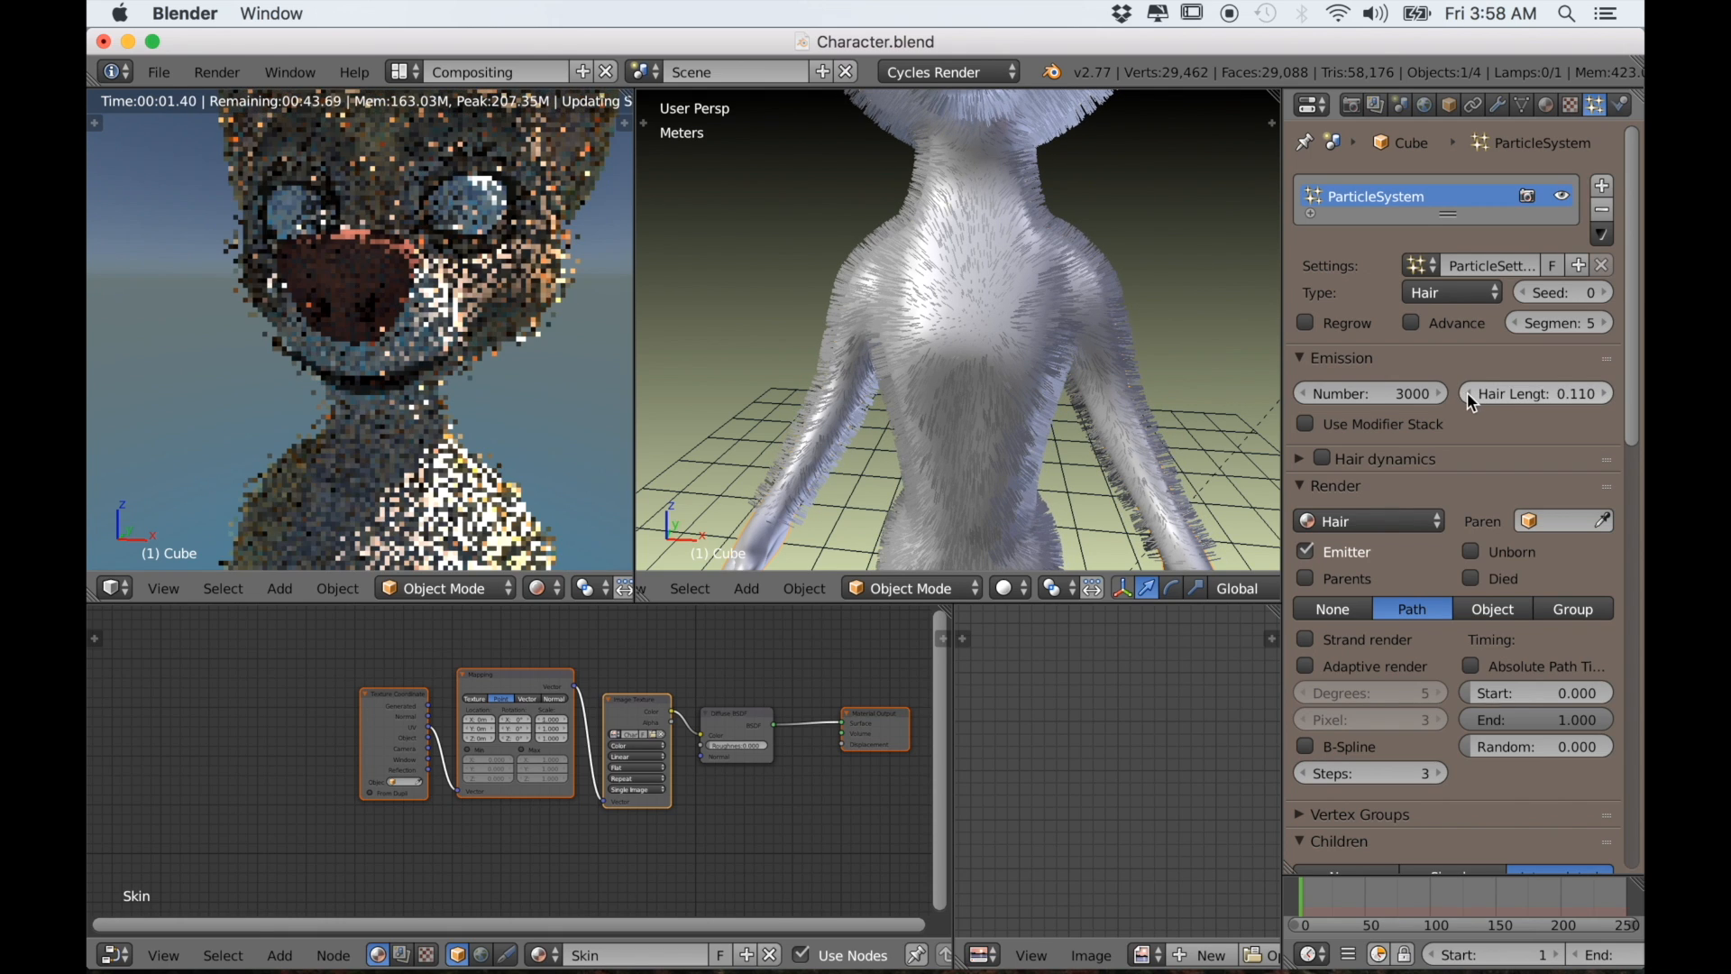
click(1468, 393)
click(1468, 393)
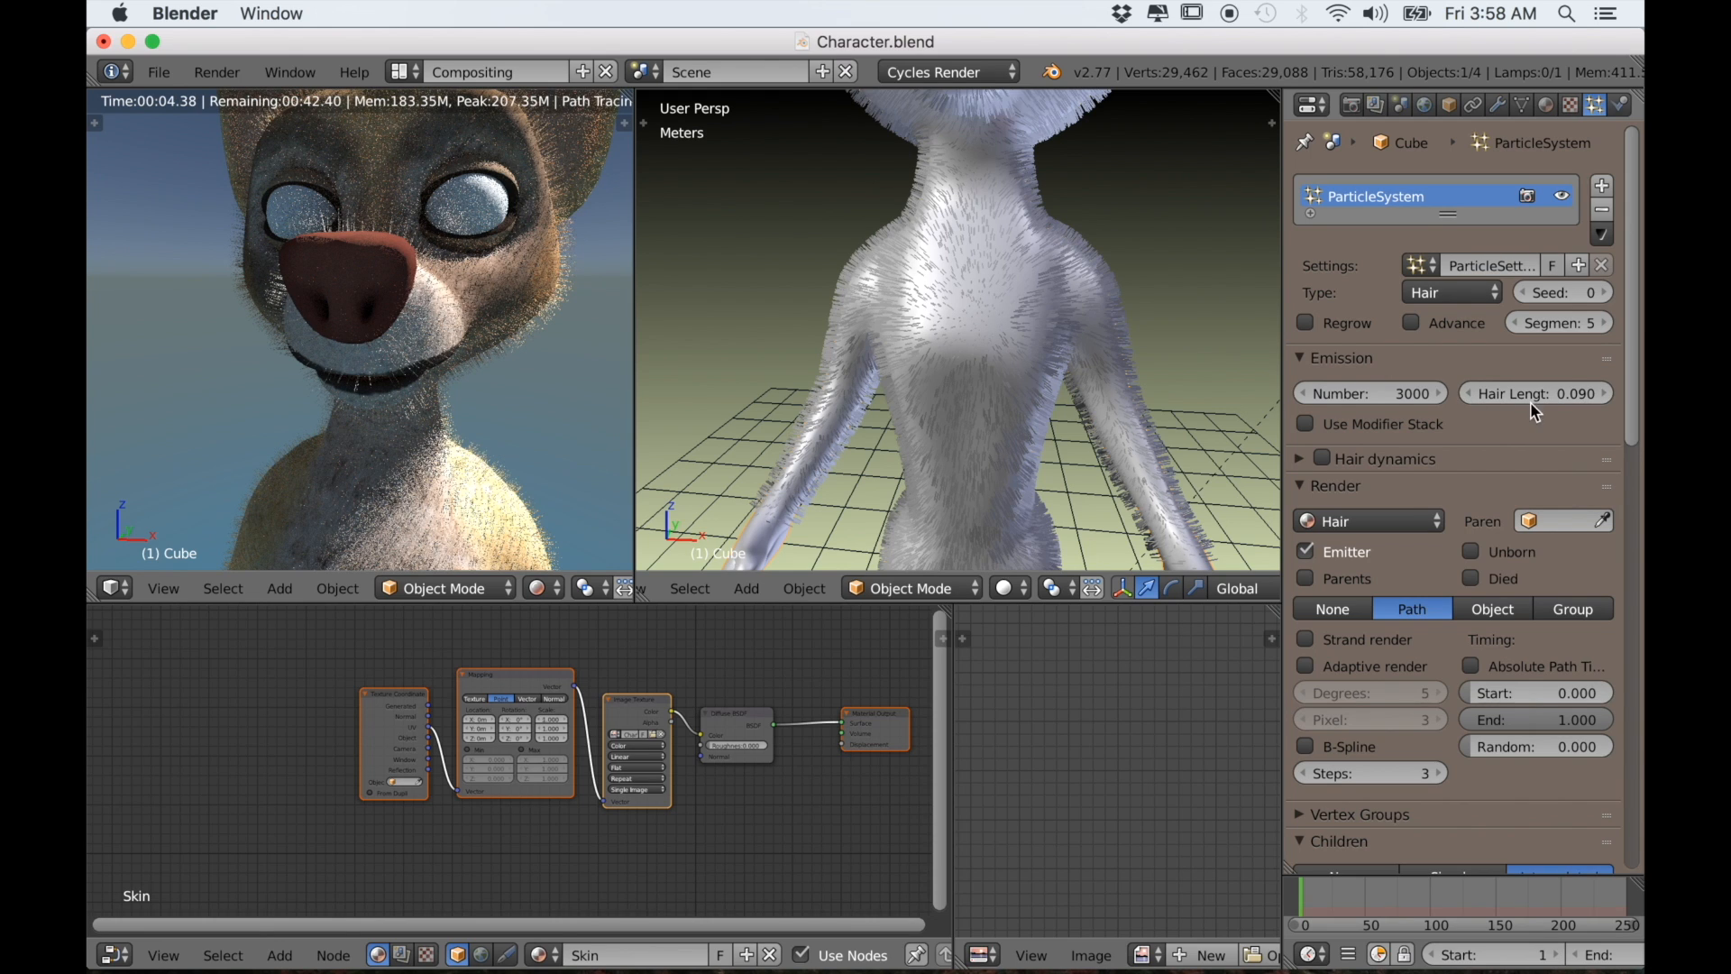
Switch the rendered viewport to Material shading and view the furry body and striped tail from the side
scroll(439, 399, down, 4)
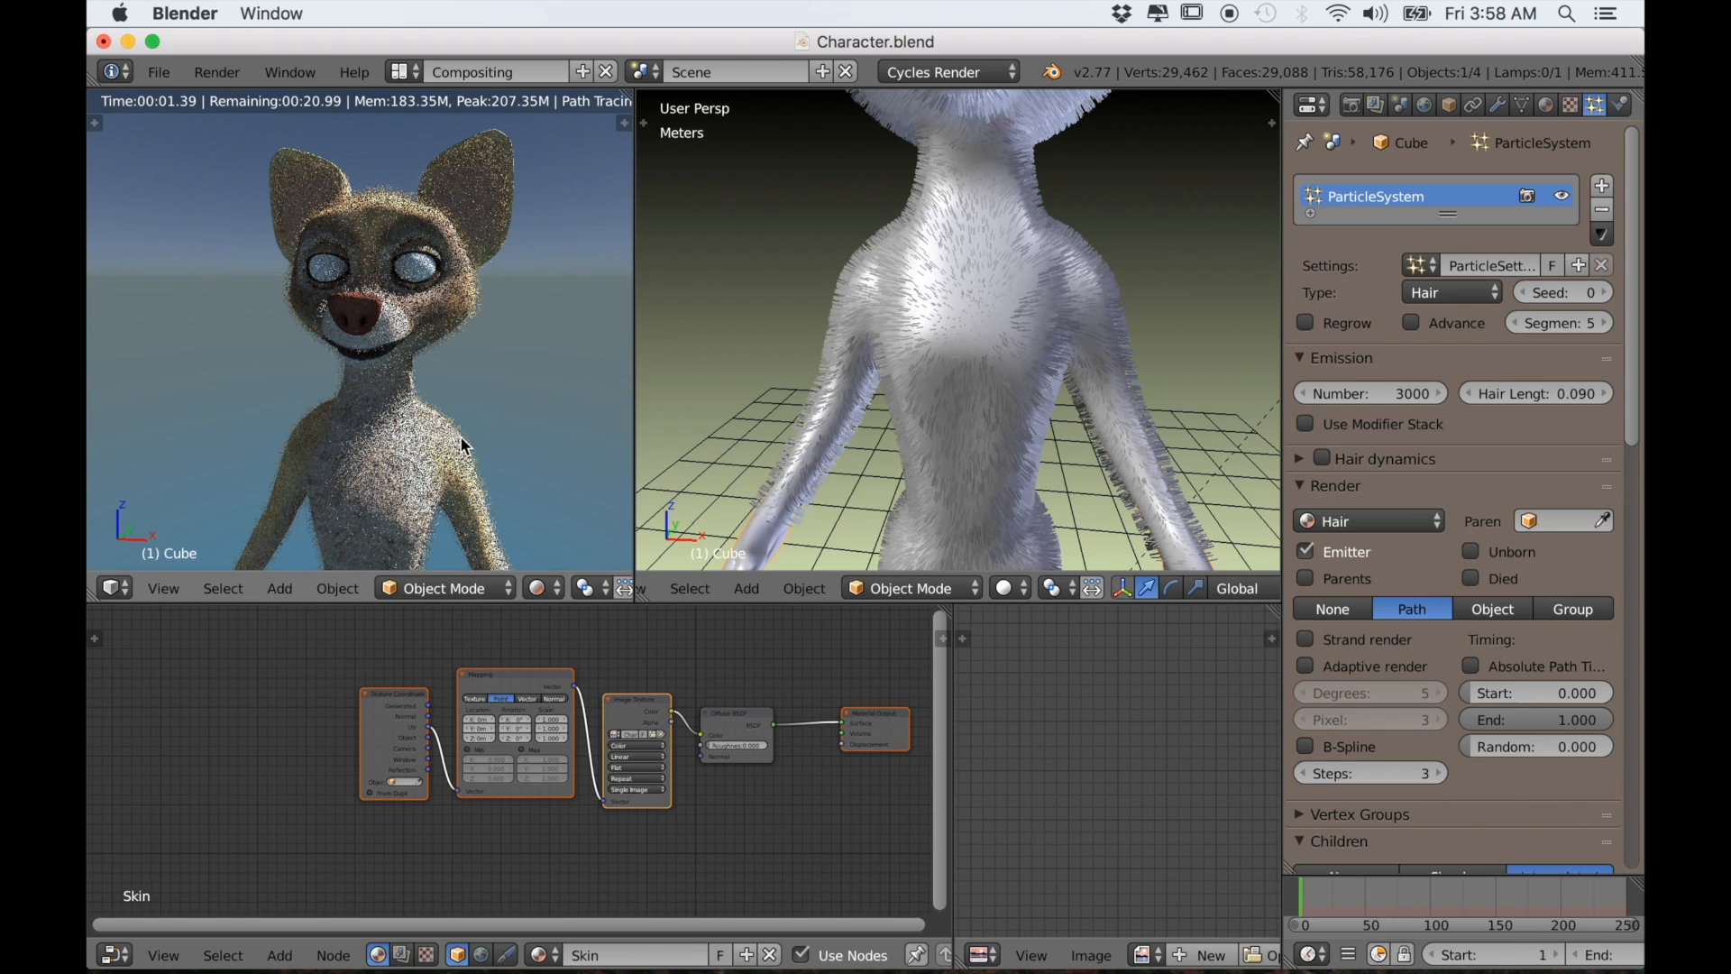
click(537, 588)
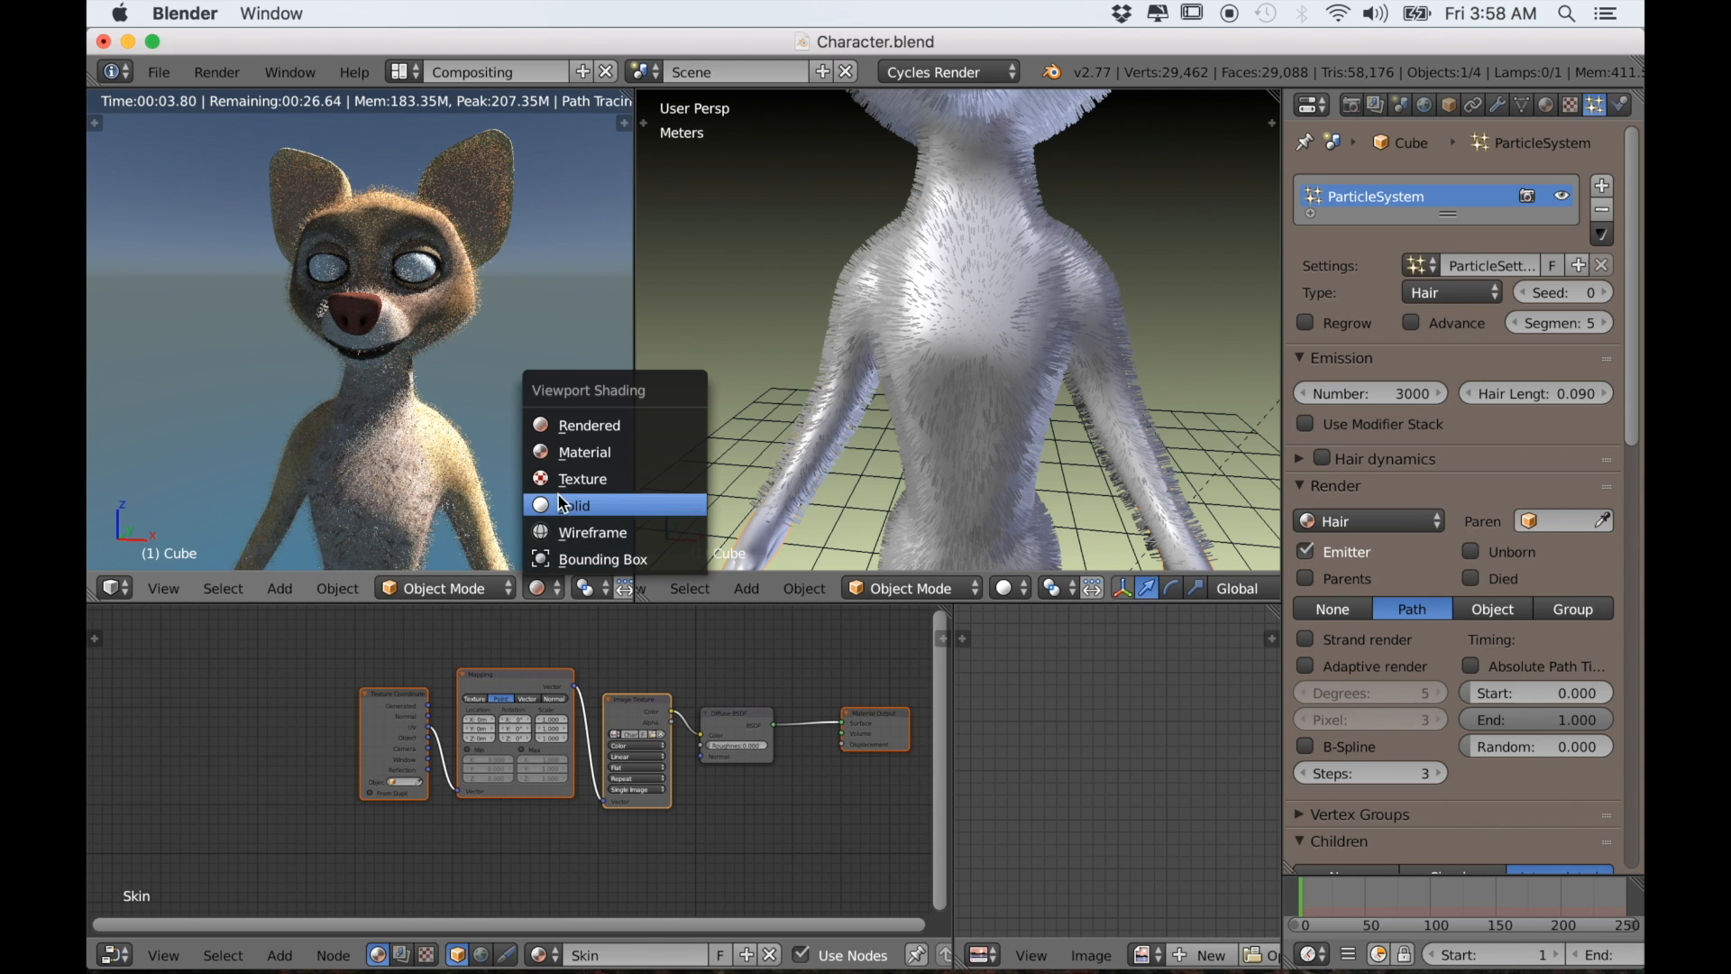
click(562, 459)
scroll(523, 444, down, 3)
mouse_move(518, 442)
middle_down()
mouse_move(408, 458)
mouse_move(478, 438)
mouse_move(461, 476)
middle_up()
scroll(497, 436, up, 5)
scroll(499, 436, down, 2)
scroll(1020, 430, down, 3)
Show the character from the right in the solid viewport with the tool shelf visible, and open the interaction mode choices
mouse_move(1020, 433)
middle_down()
mouse_move(1013, 472)
mouse_move(985, 449)
mouse_move(1016, 467)
middle_up()
key(KP_3)
scroll(989, 464, up, 3)
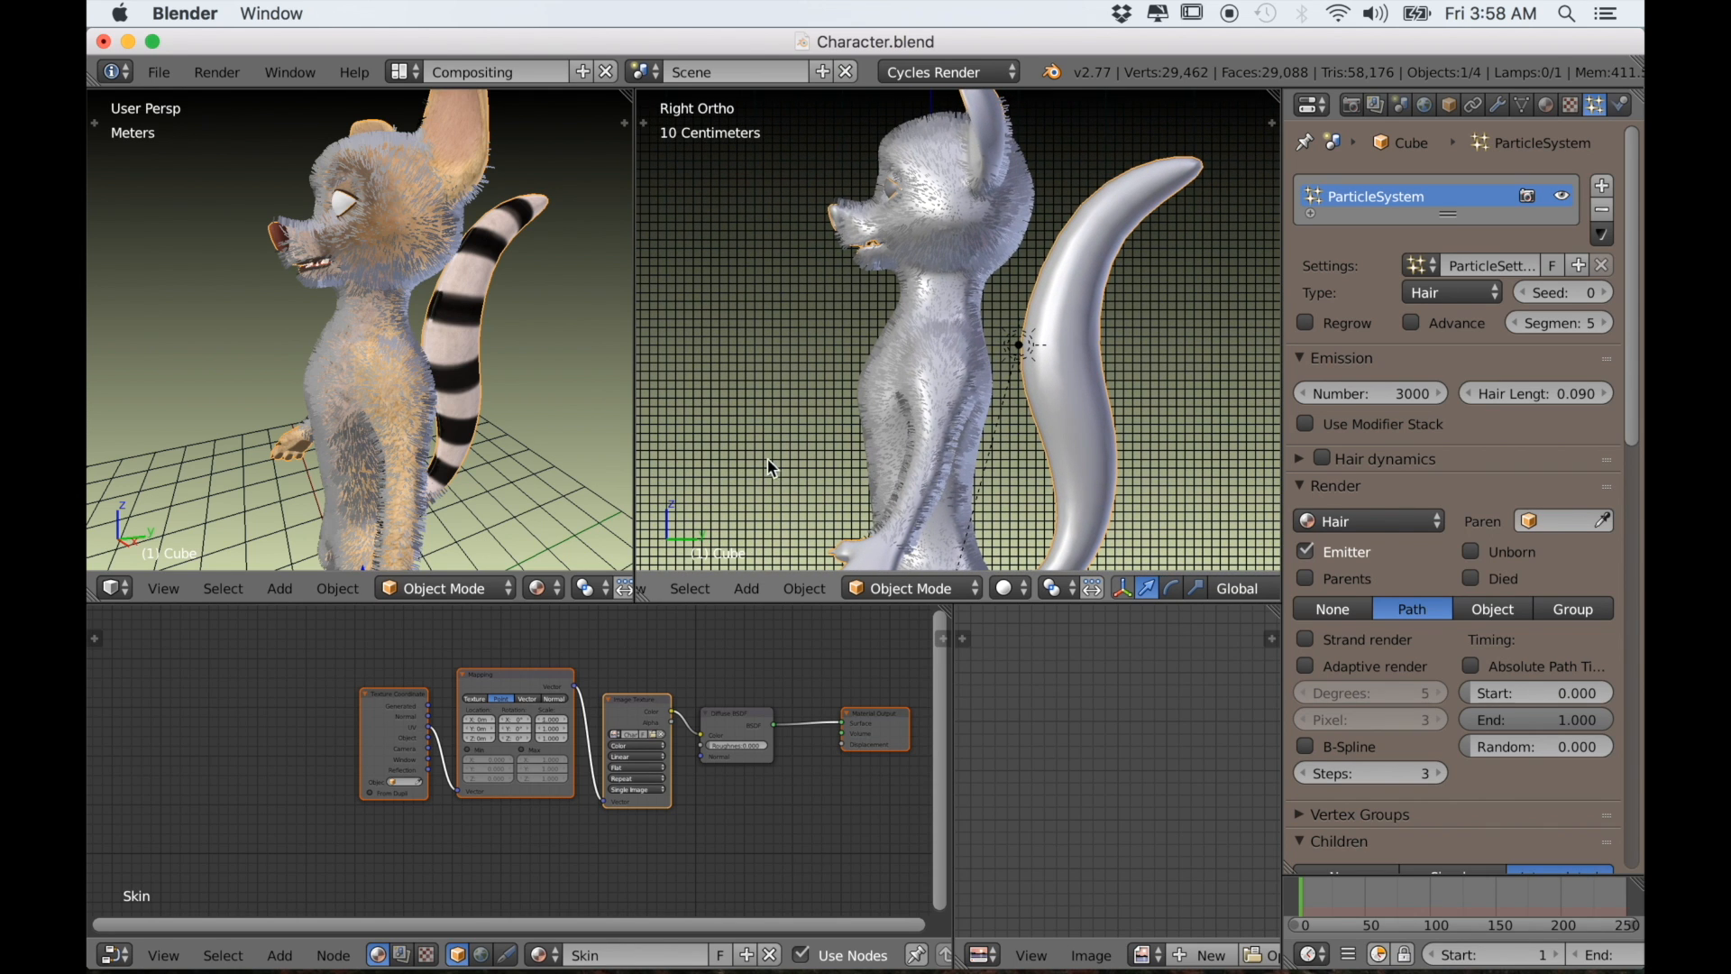
shift+middle_drag(880, 438, 907, 455)
key(t)
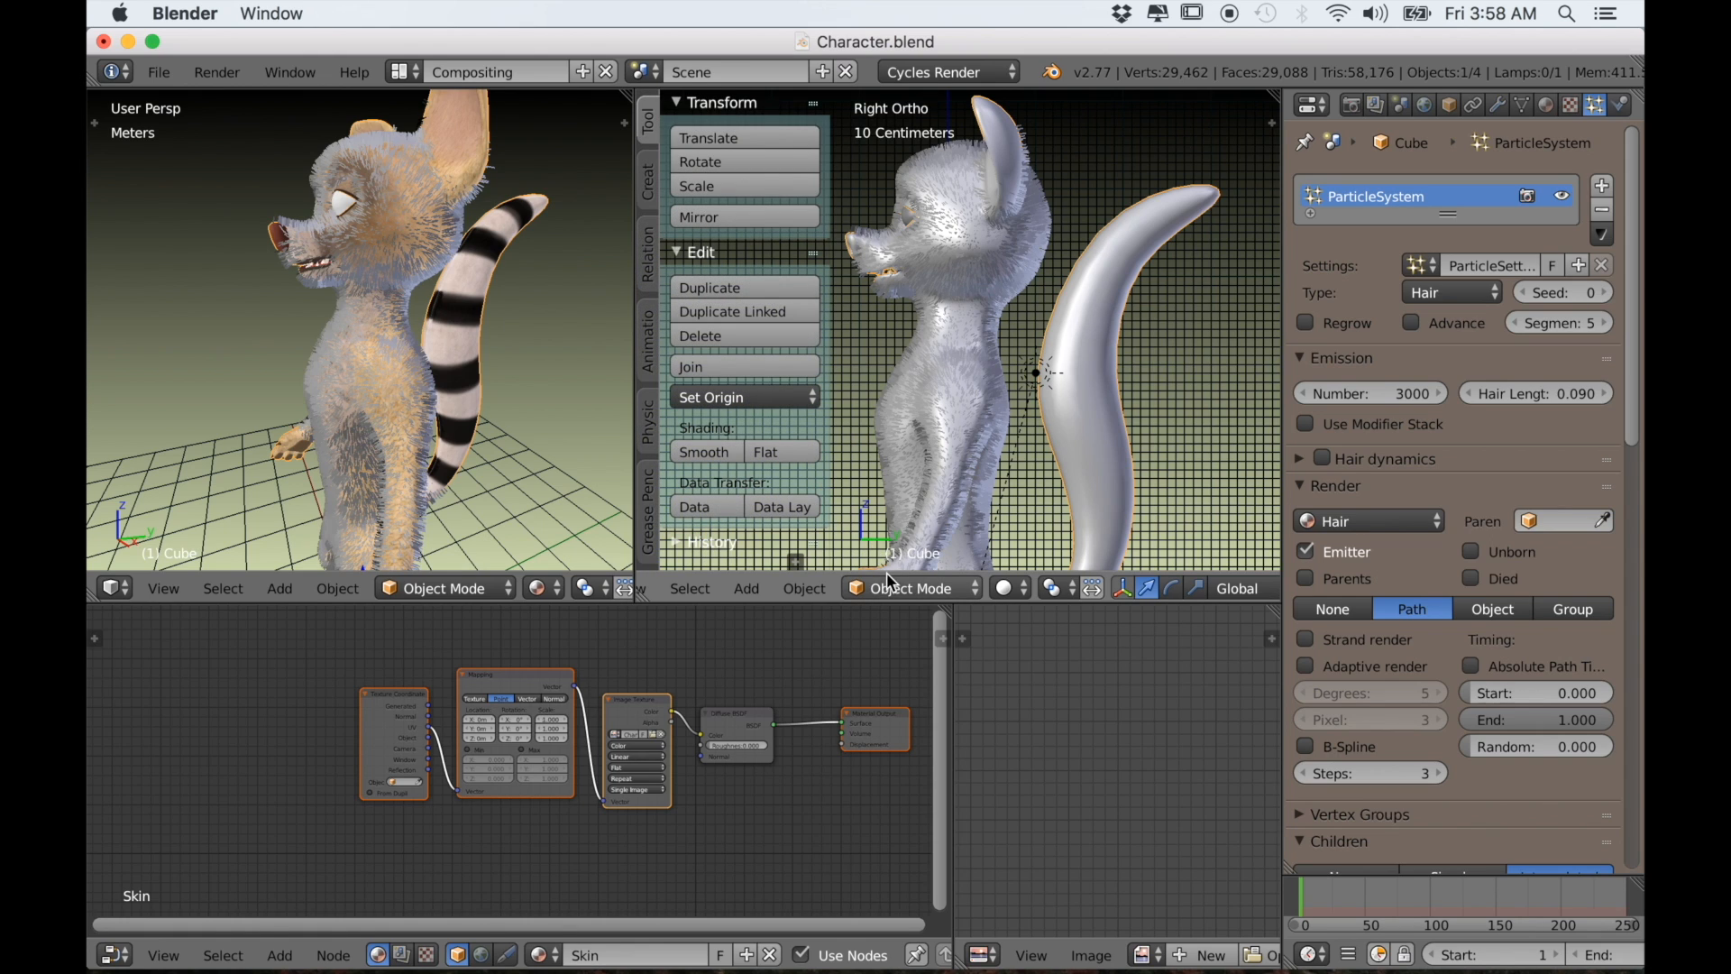
click(889, 584)
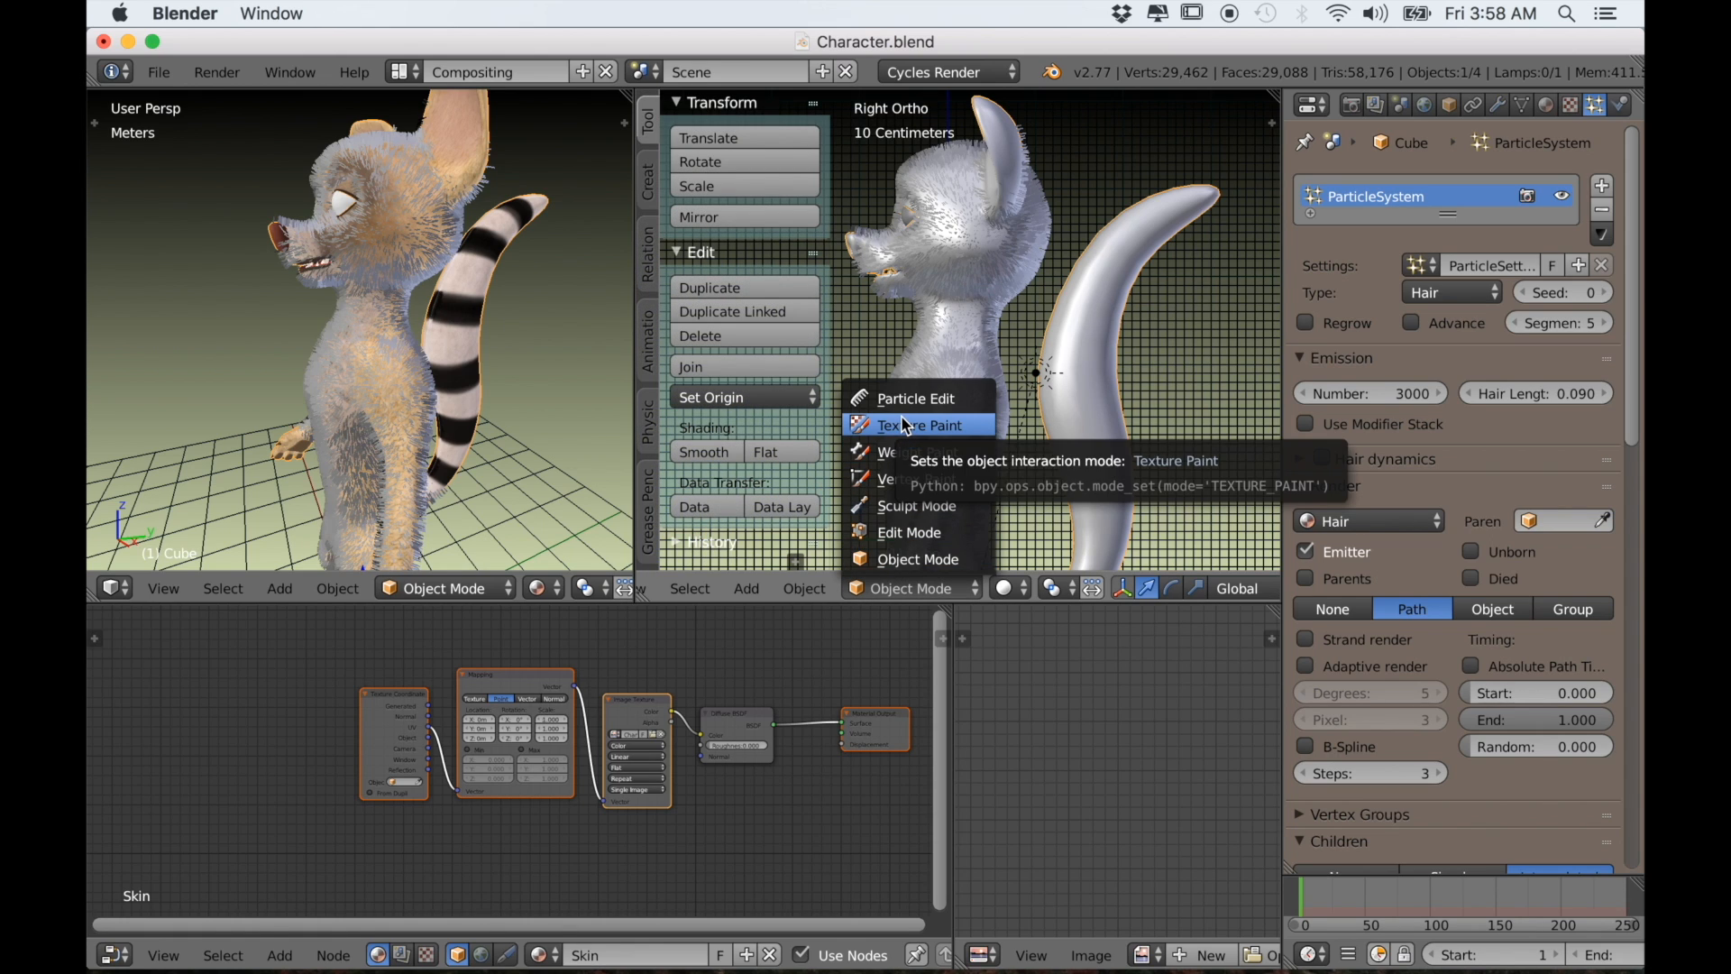
Change the screen layout to Default and put the character, seen from the right, into Particle Edit mode
click(403, 74)
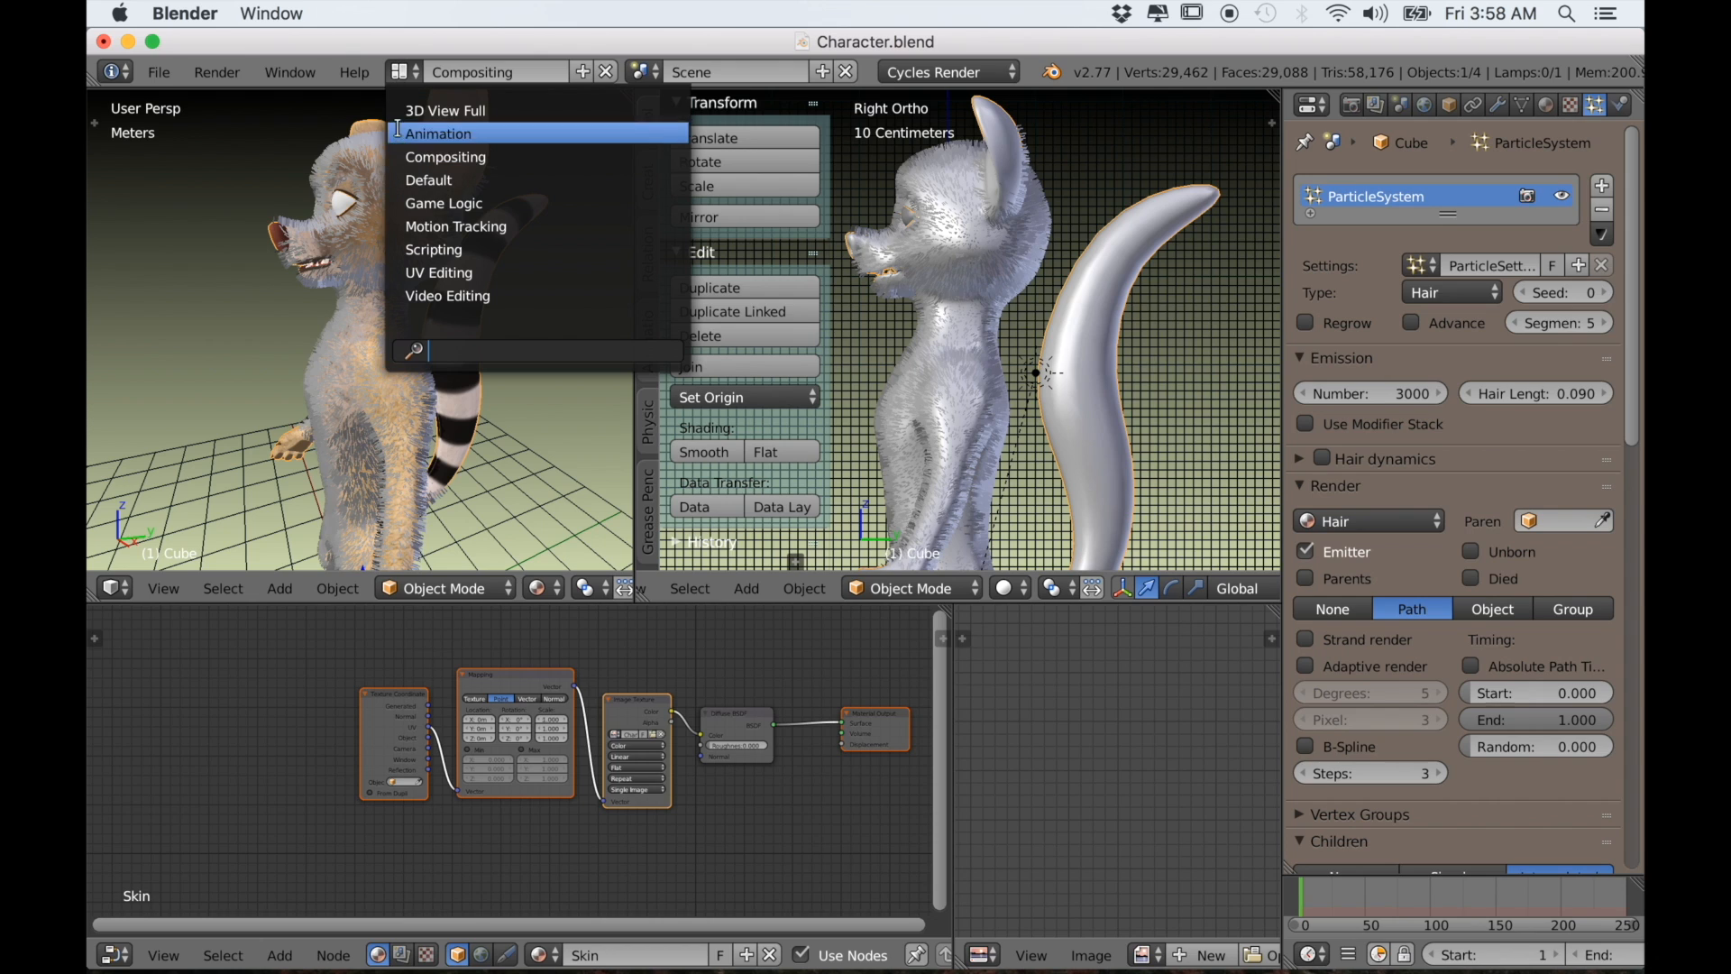
click(415, 180)
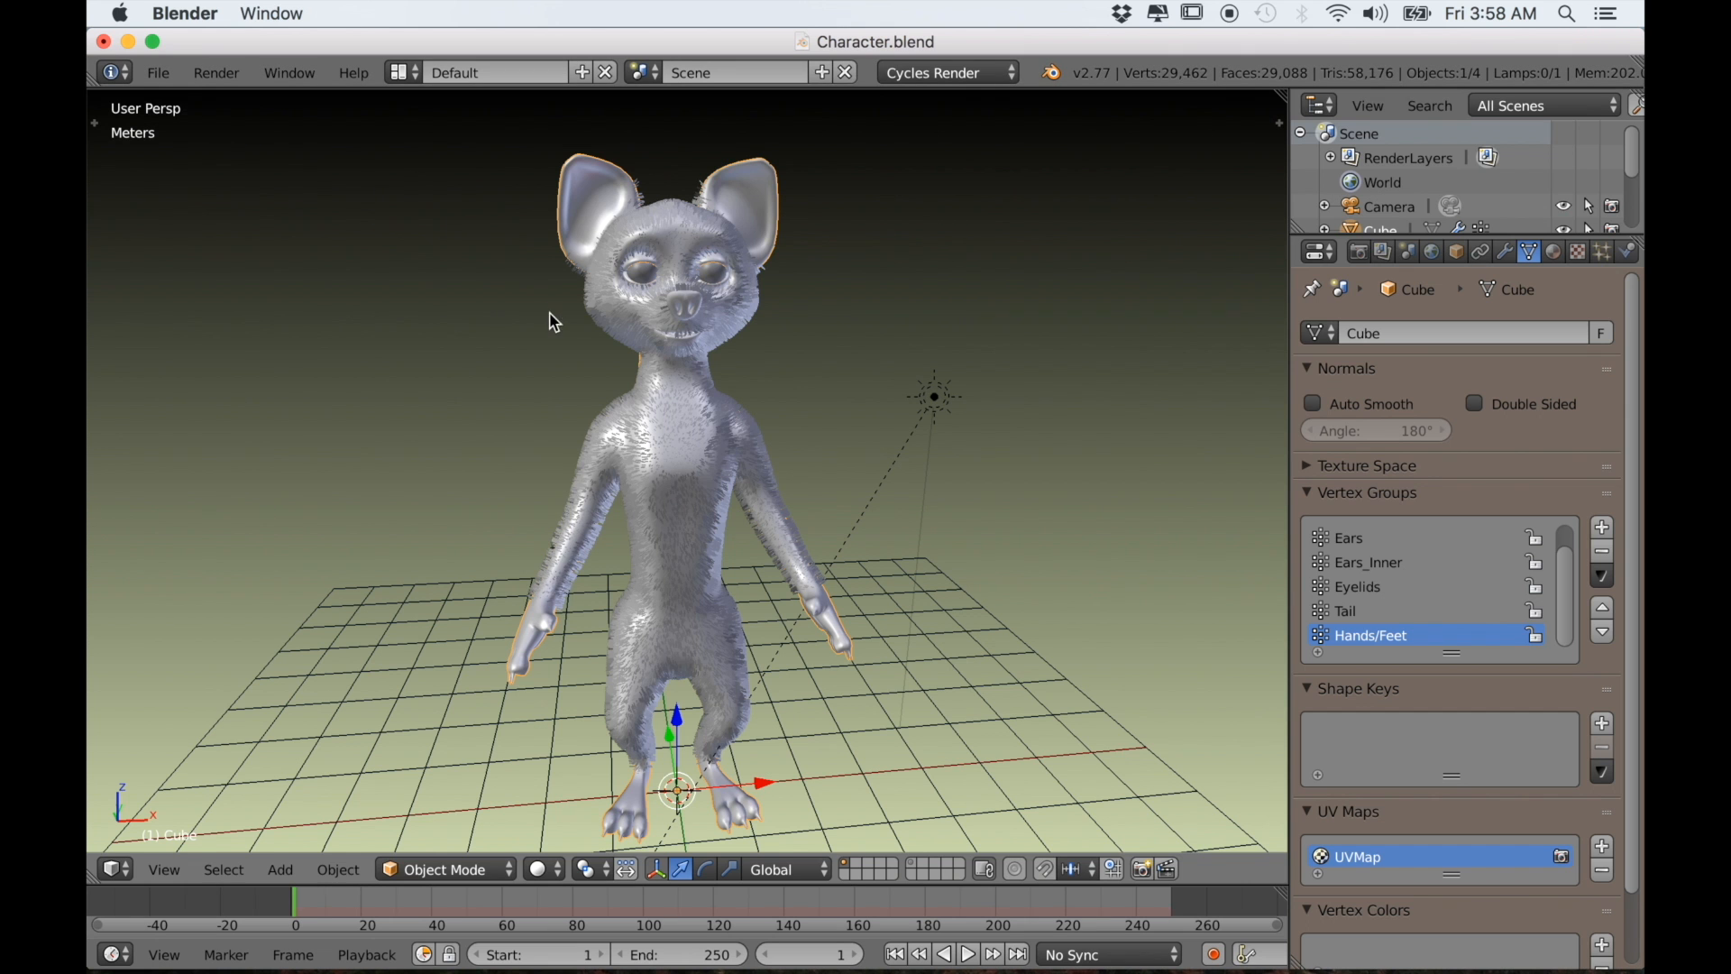
key(KP_3)
scroll(543, 364, up, 5)
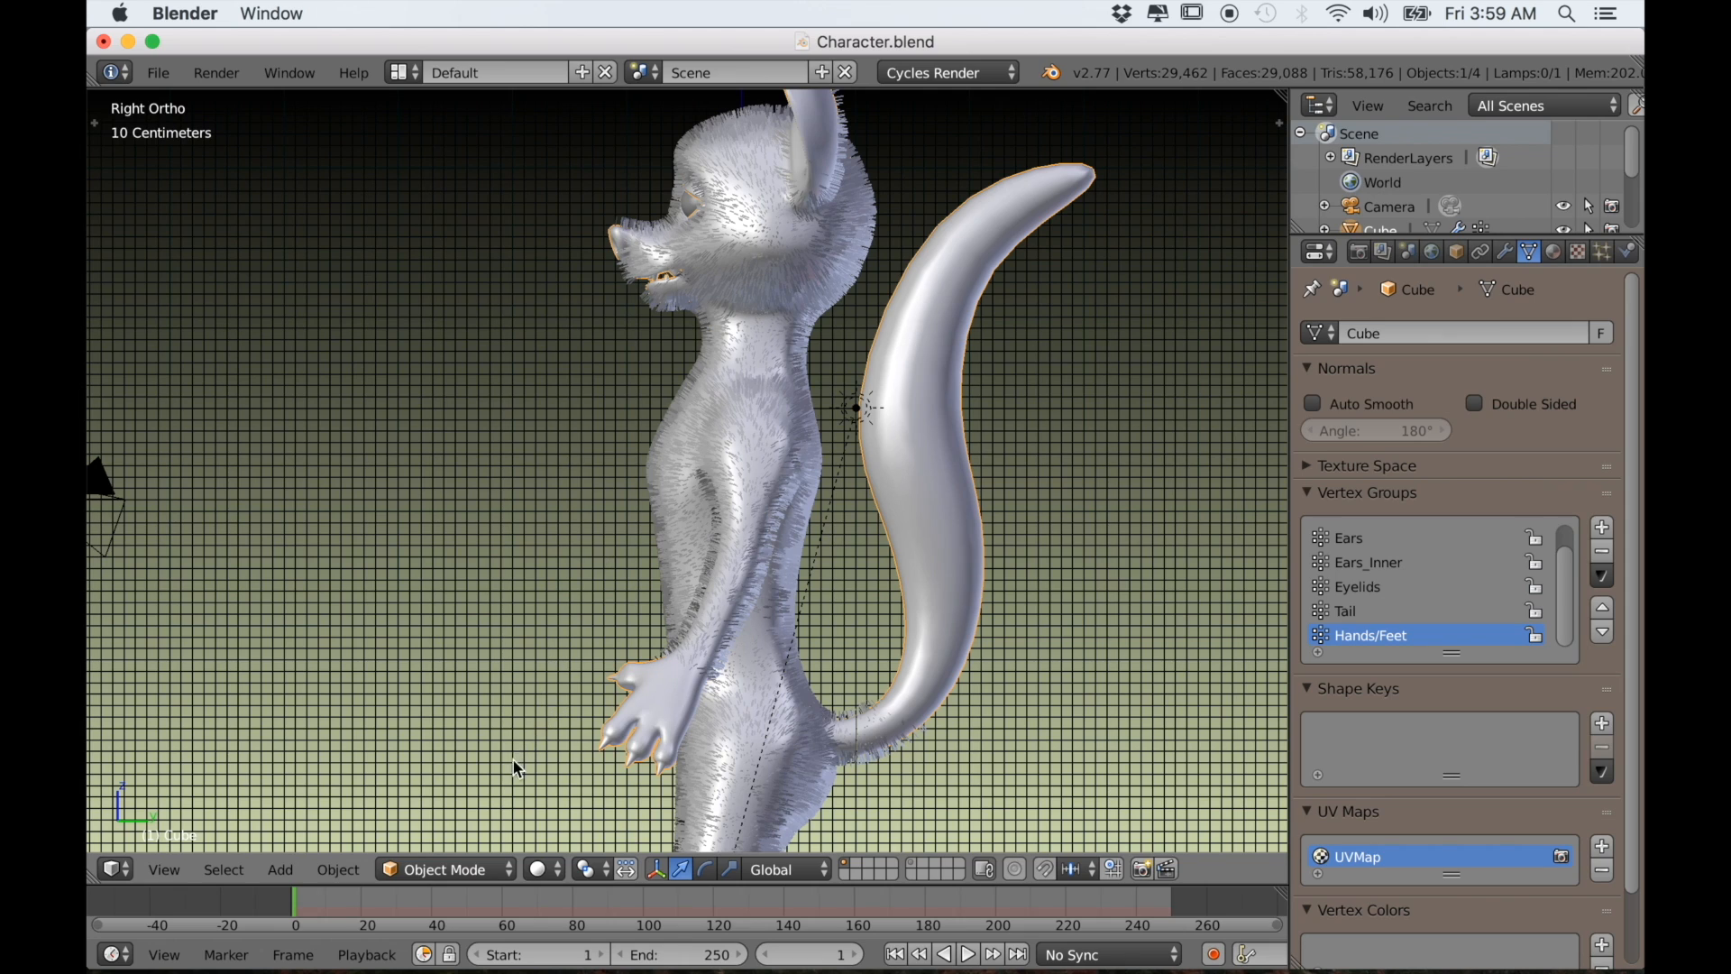
click(457, 868)
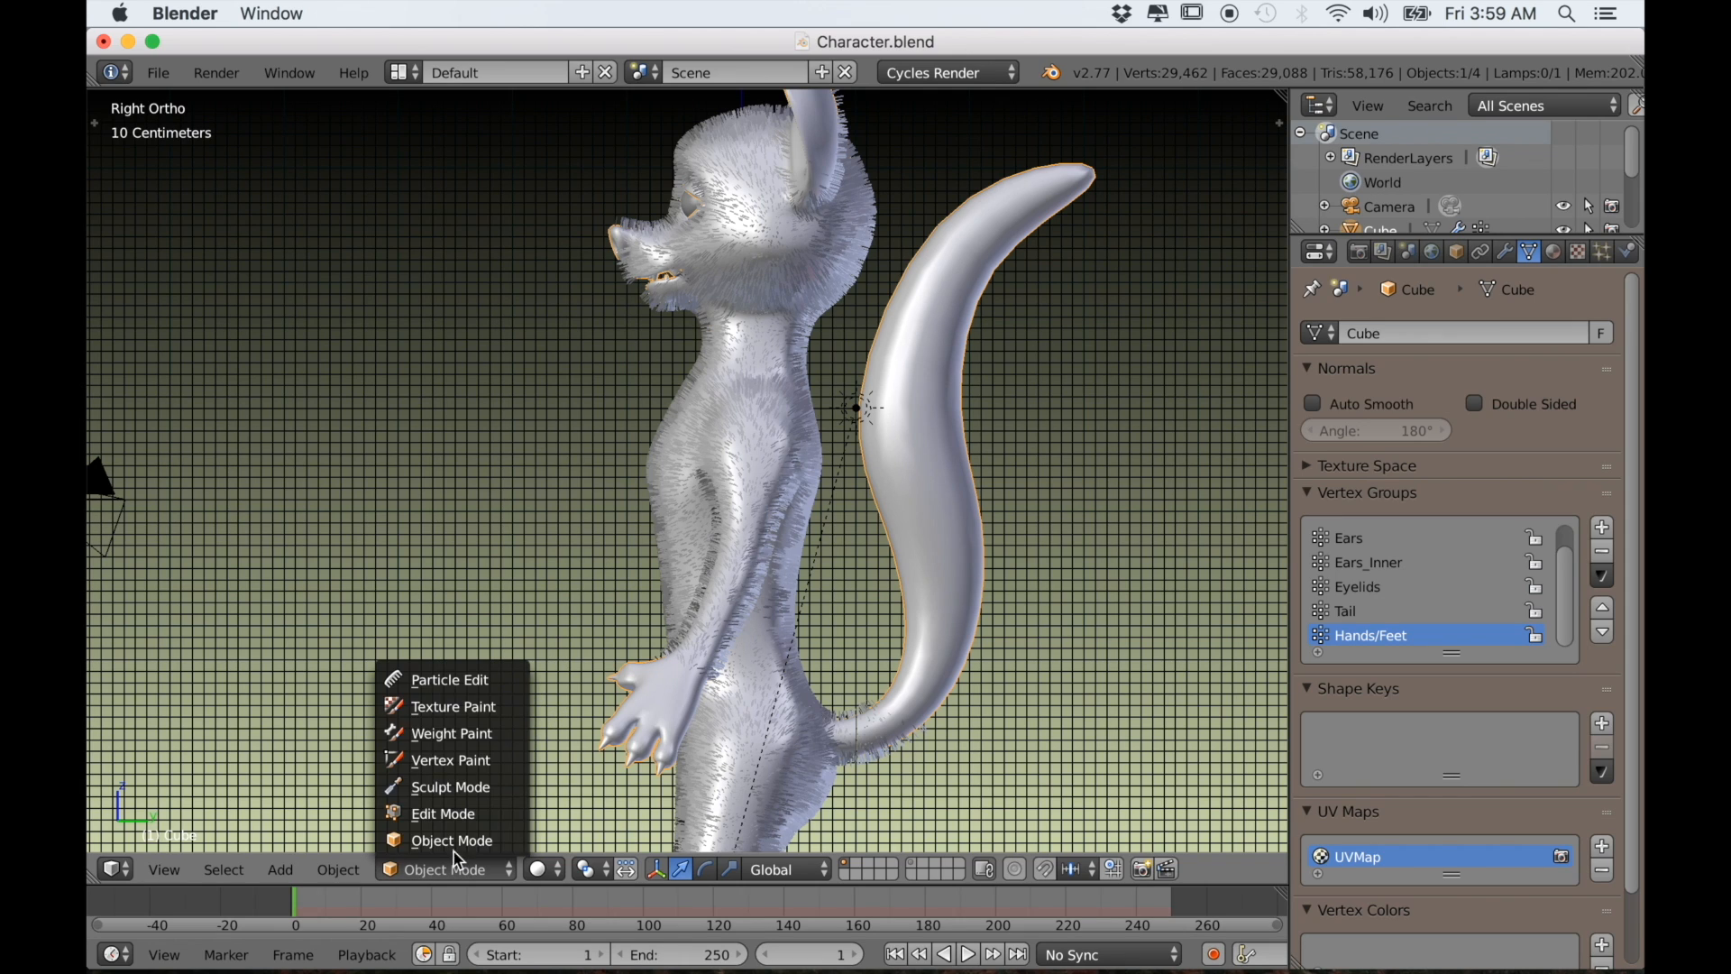
click(455, 681)
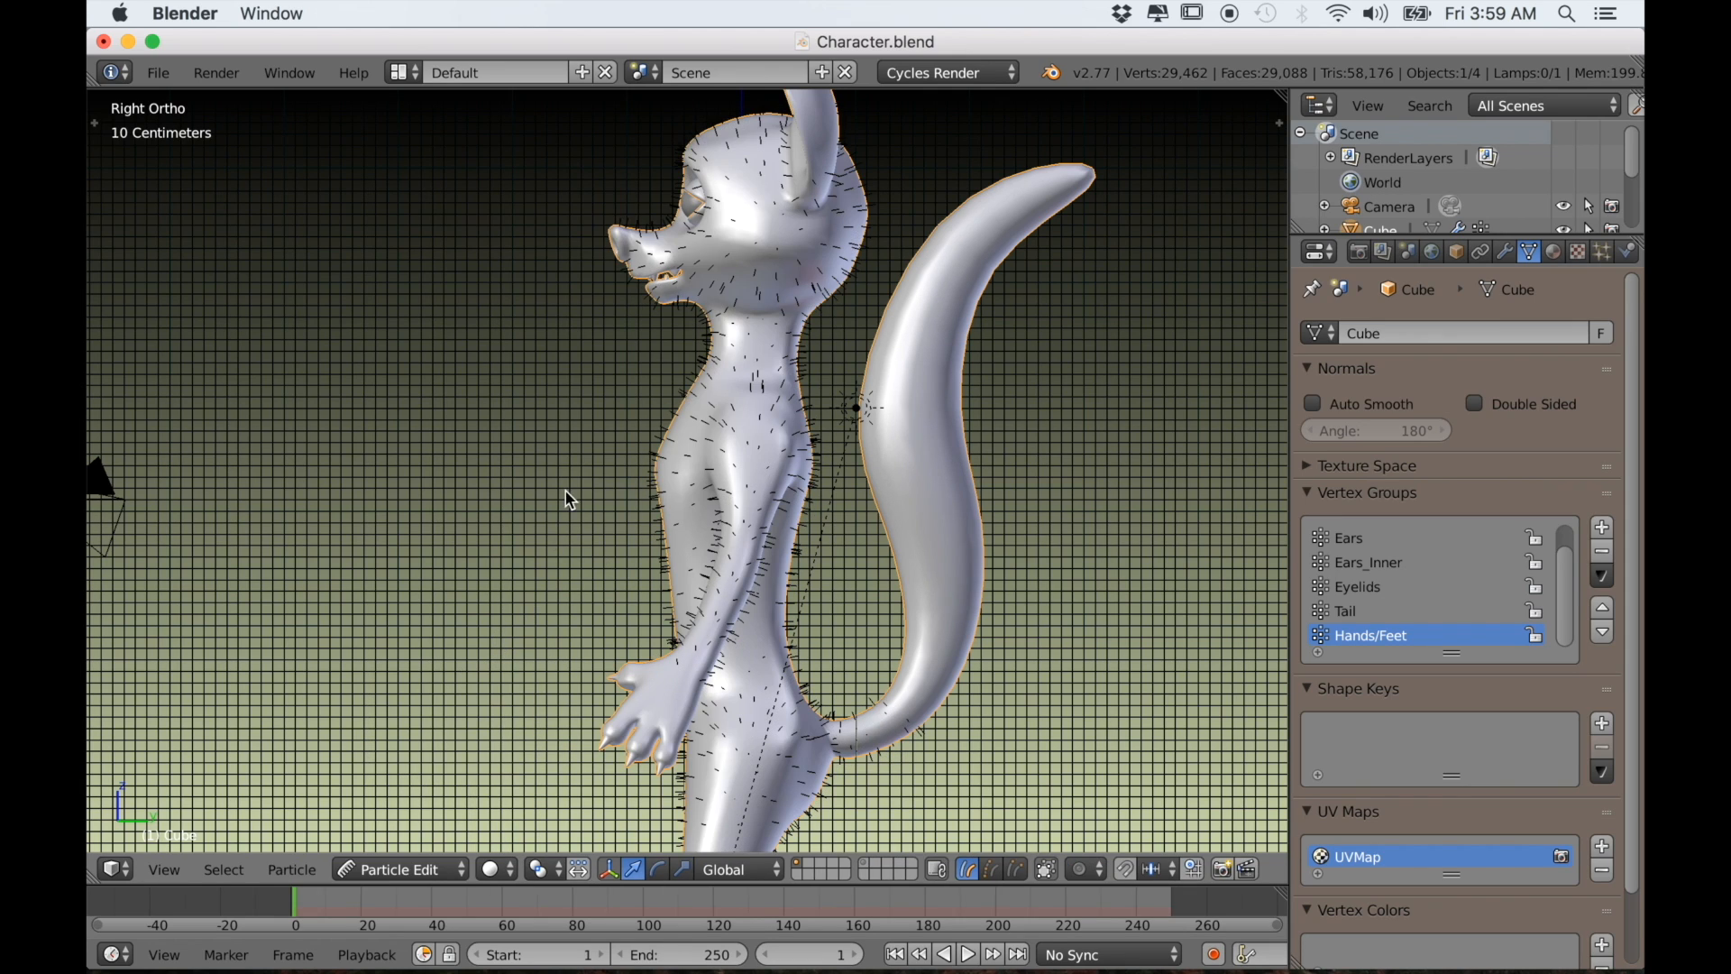
Choose the Comb particle brush and comb the hair on the crown and side of the head toward the back
shift+middle_drag(626, 478, 632, 503)
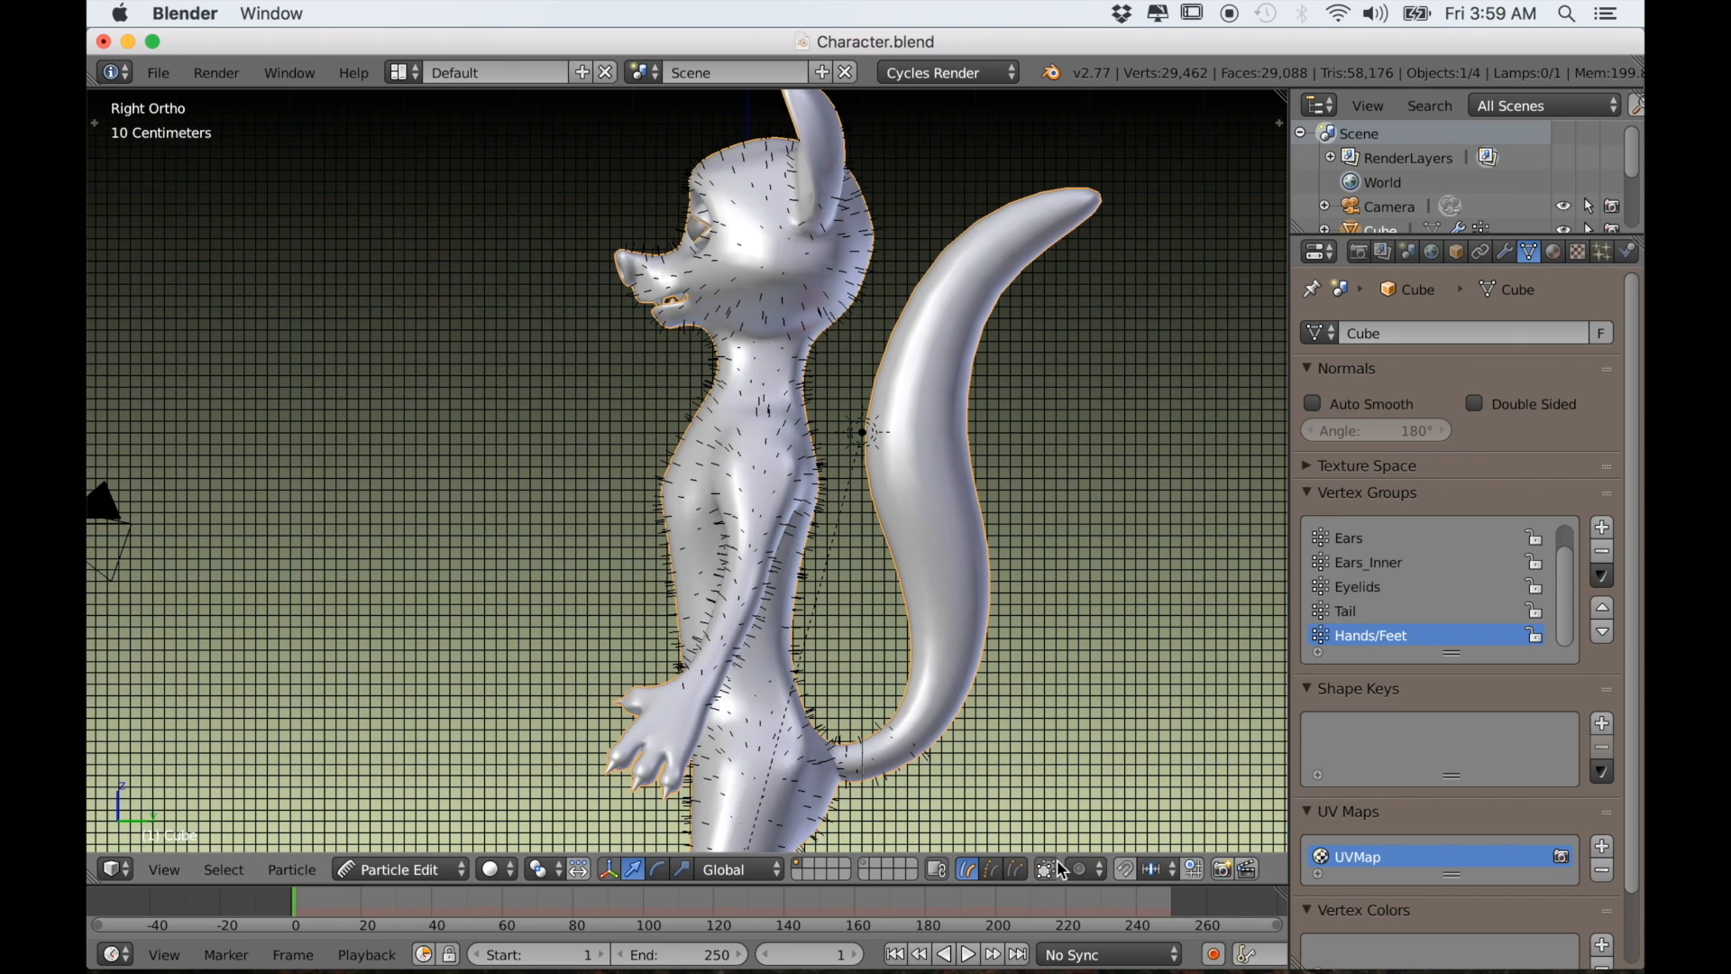
scroll(798, 513, up, 3)
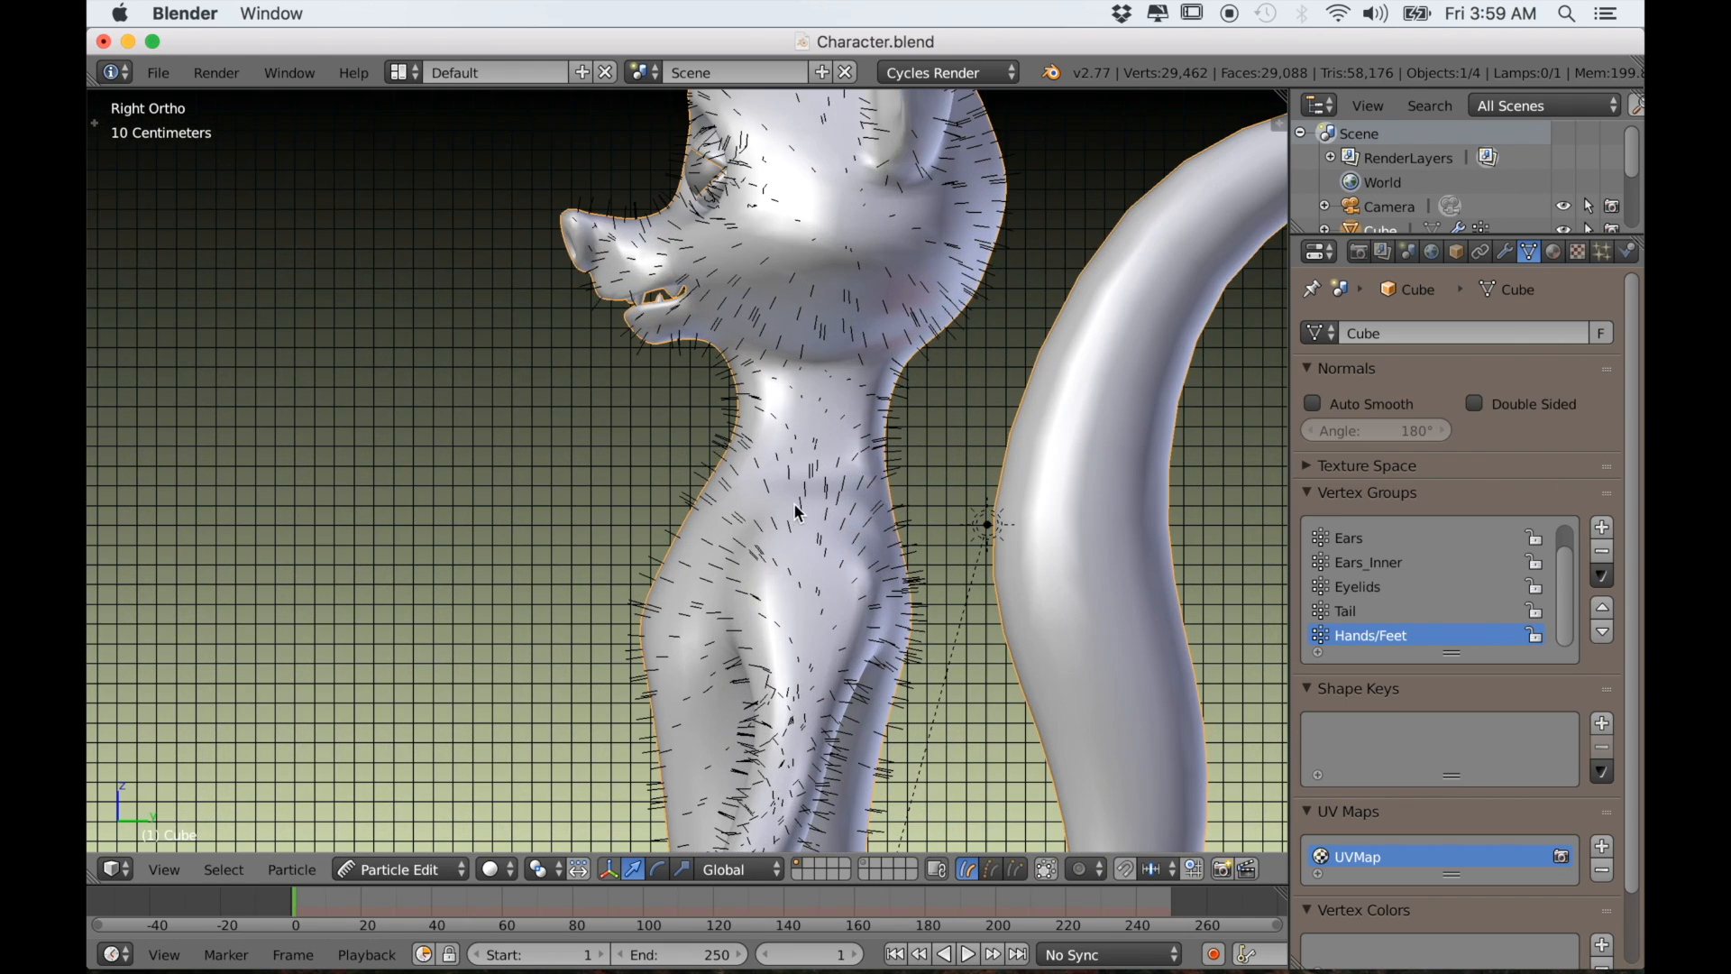
shift+middle_drag(795, 503, 736, 546)
shift+middle_drag(598, 463, 598, 511)
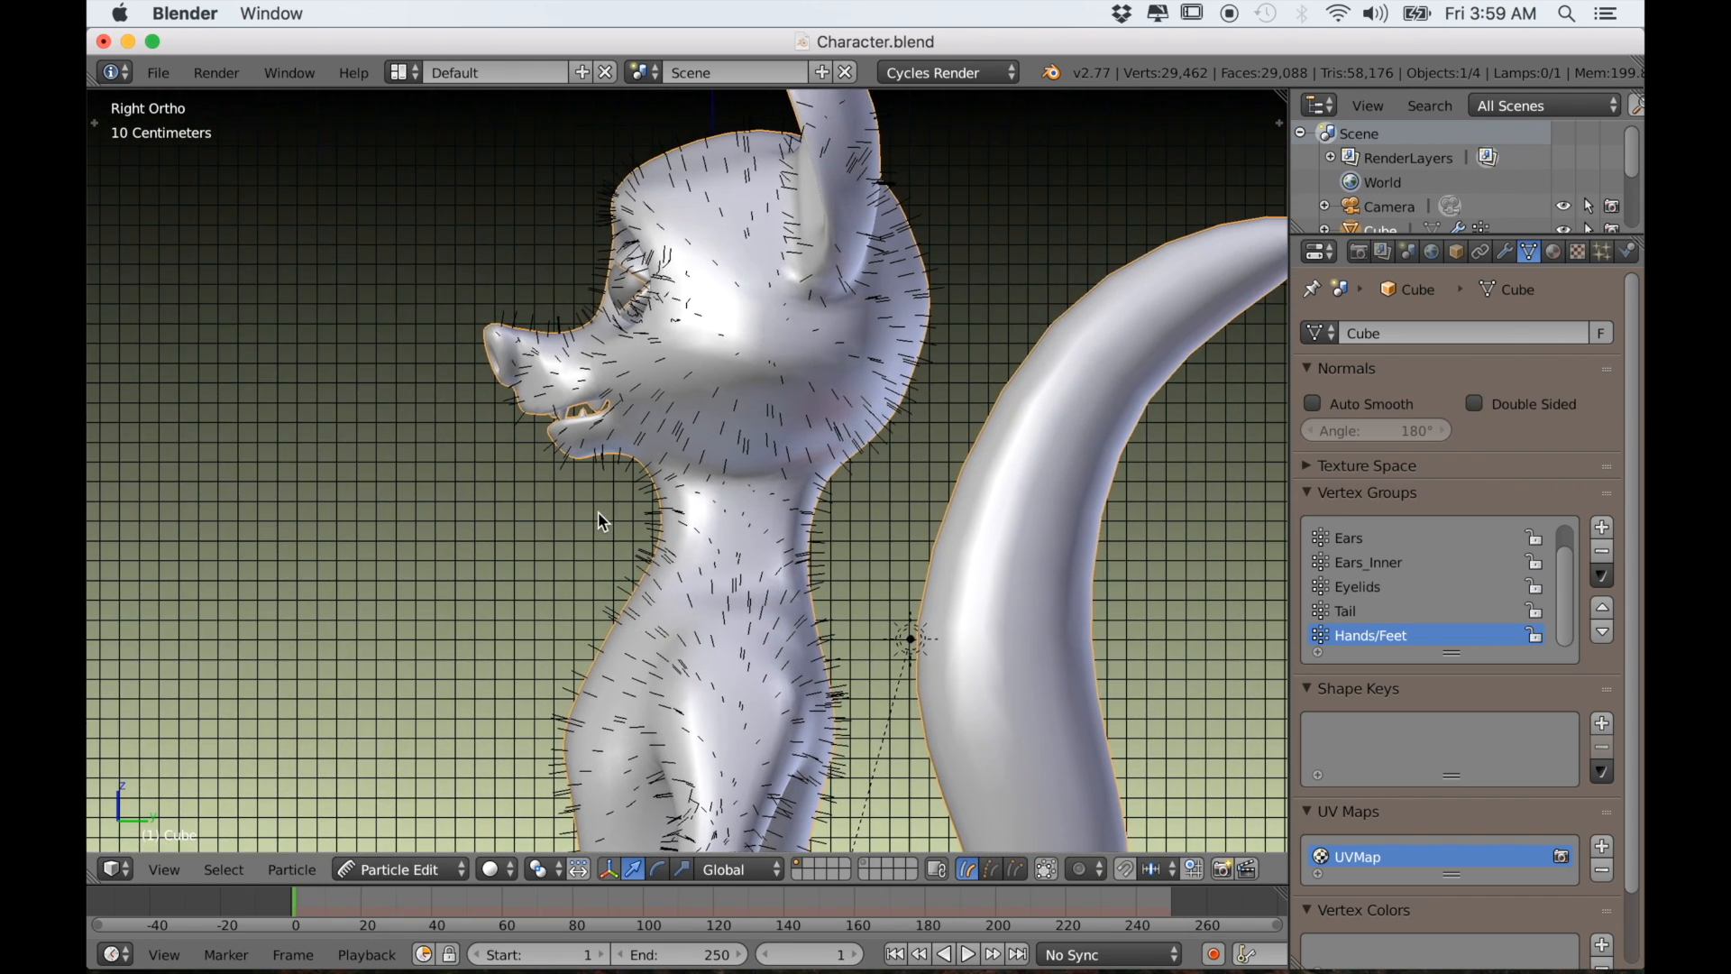
key(t)
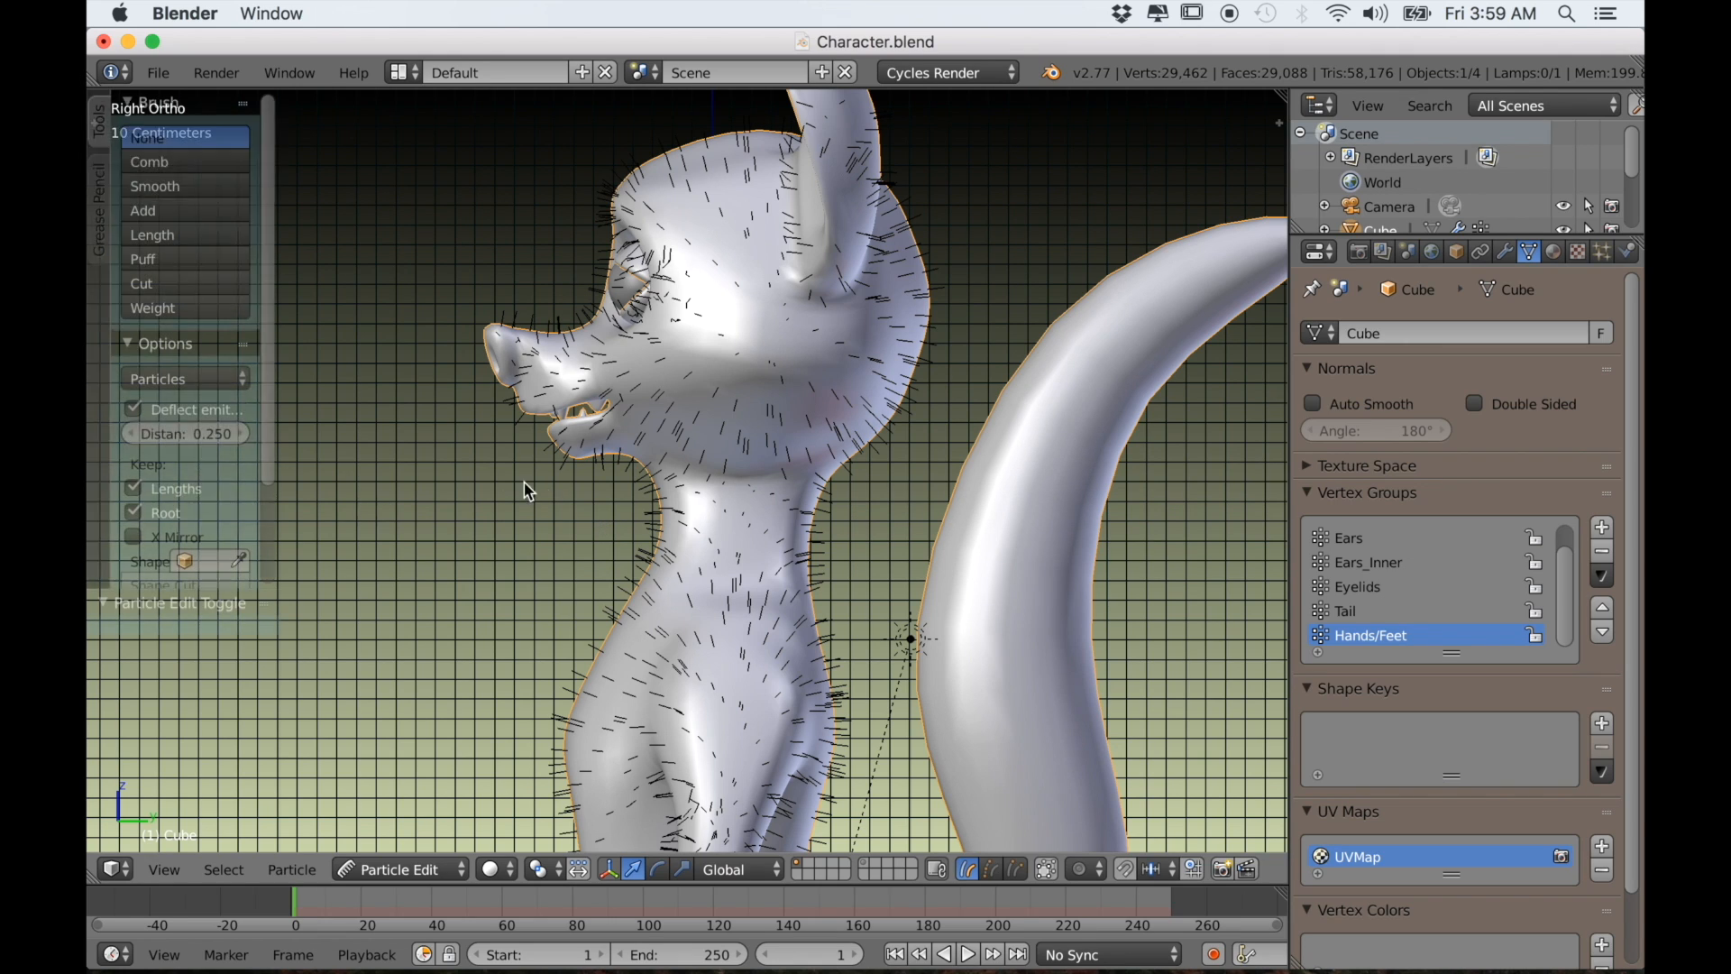
click(162, 162)
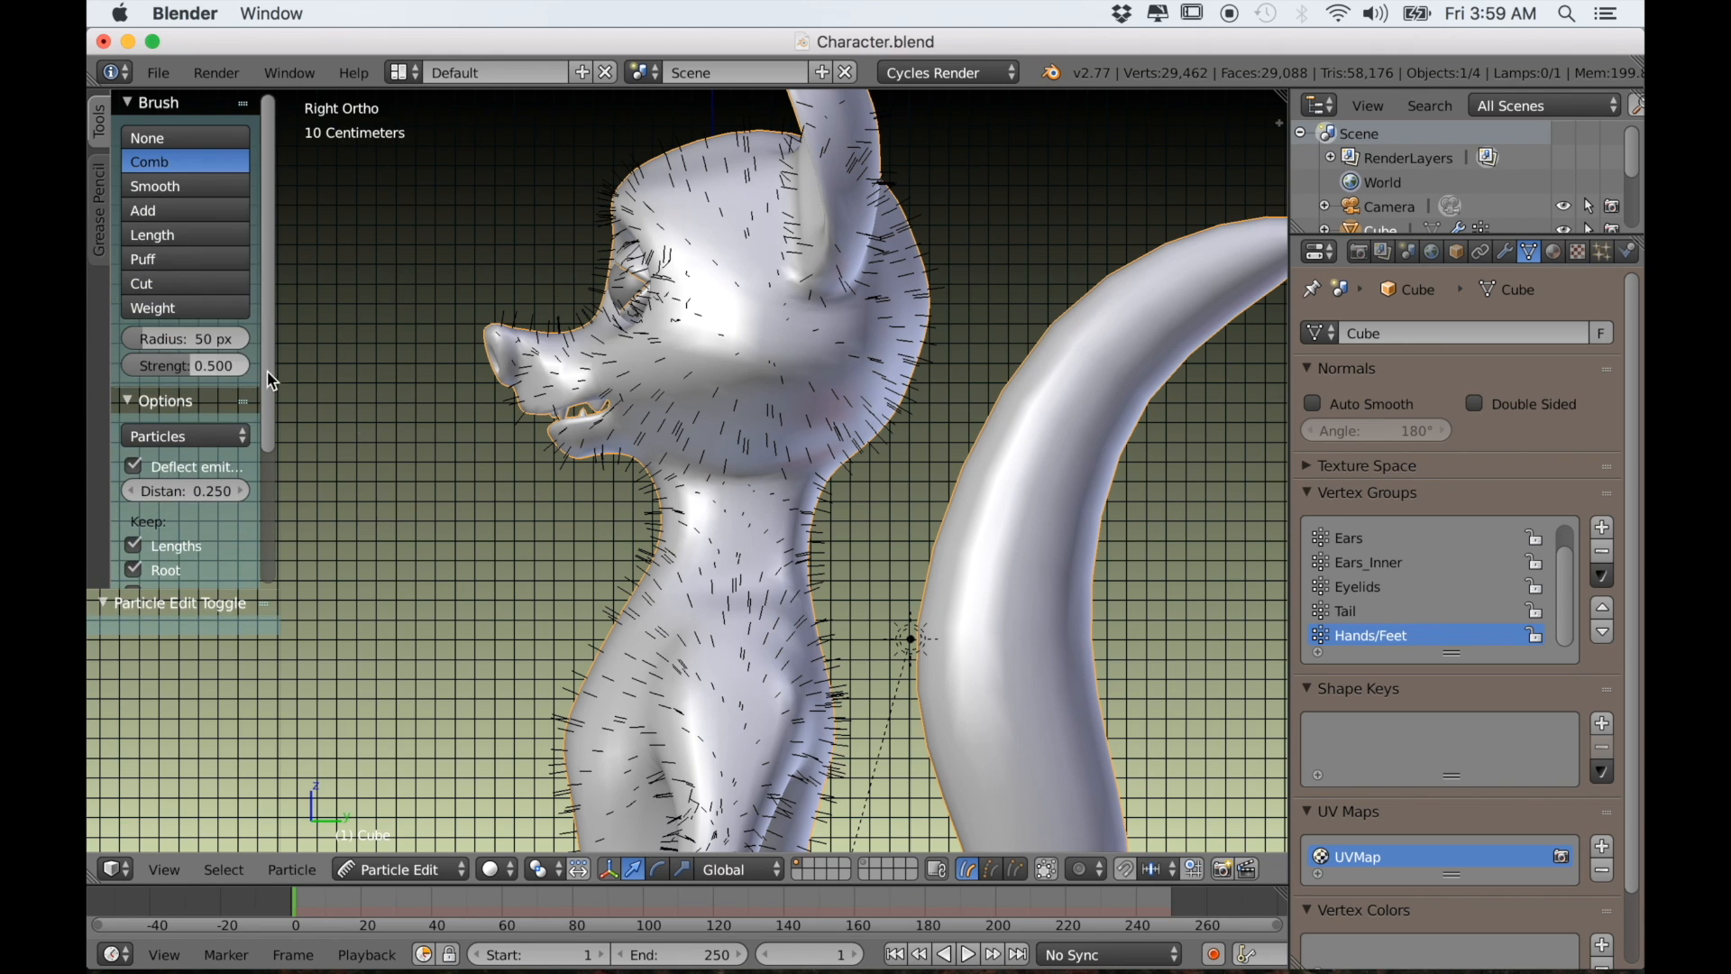
mouse_move(525, 275)
mouse_down()
mouse_move(599, 180)
mouse_move(757, 163)
mouse_move(856, 187)
mouse_up()
mouse_move(639, 242)
mouse_down()
mouse_move(798, 212)
mouse_move(937, 275)
mouse_move(884, 217)
mouse_move(884, 511)
mouse_move(699, 357)
mouse_move(685, 290)
mouse_up()
drag(786, 318, 805, 377)
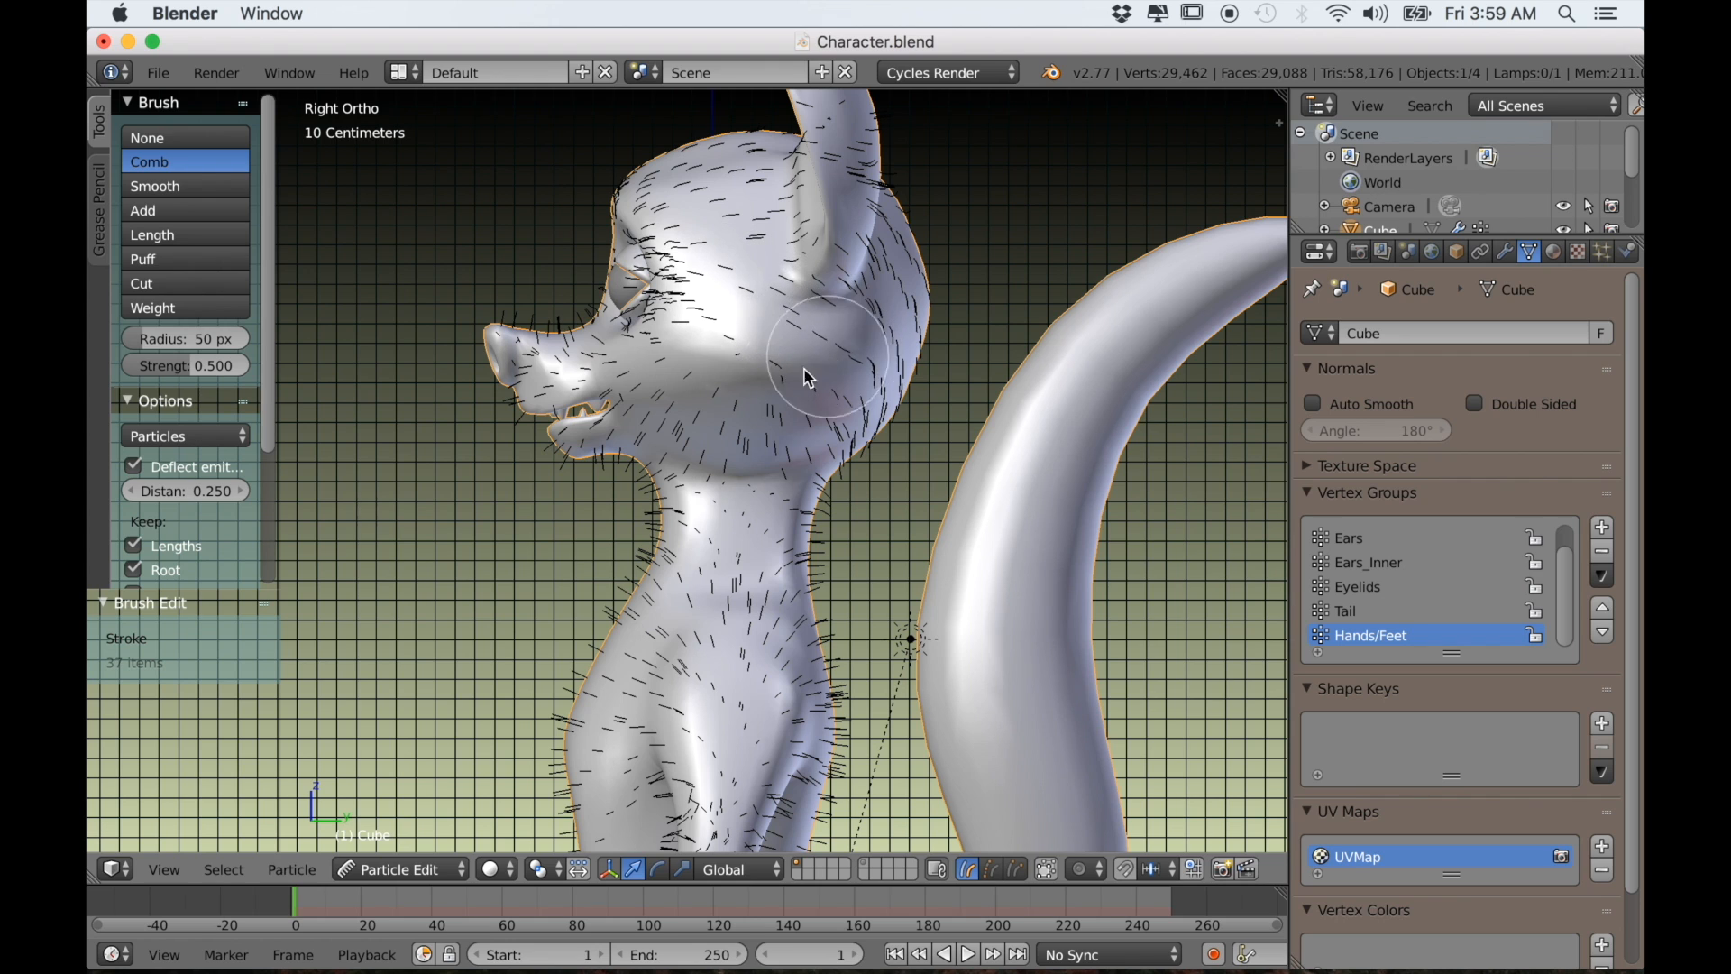
Comb the hair on the snout, around the eye and over the cheek back from the nose, including around the mouth
drag(510, 326, 600, 337)
scroll(591, 375, up, 3)
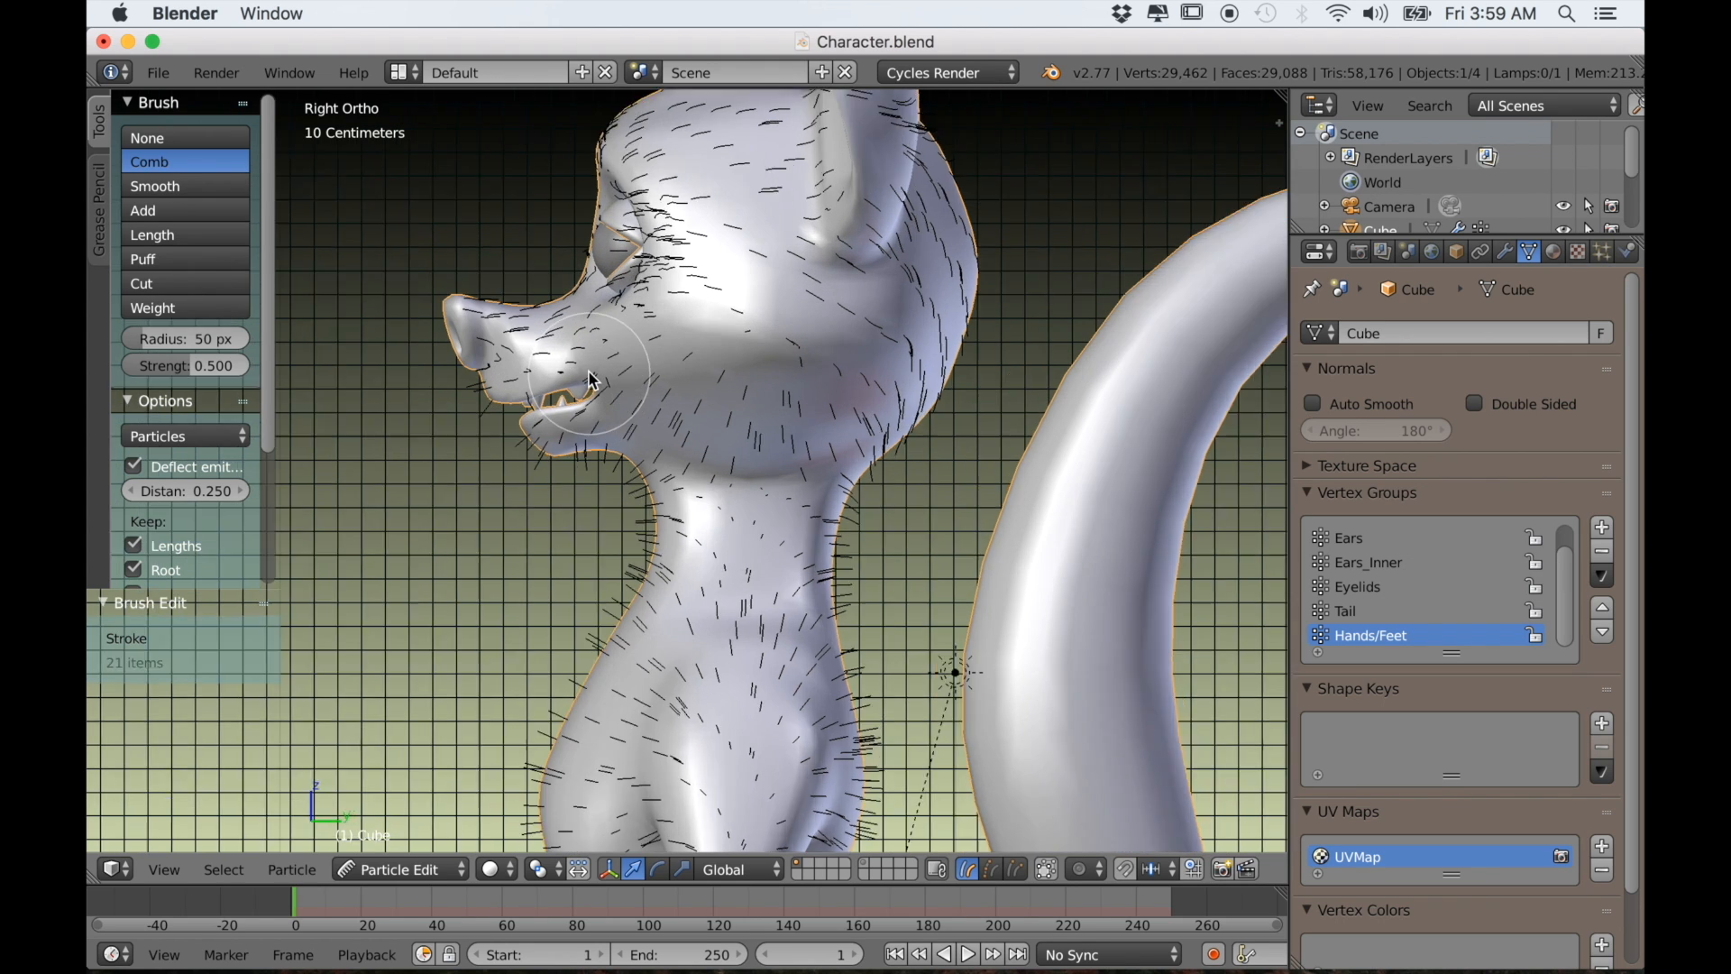
shift+middle_drag(555, 363, 756, 388)
scroll(681, 383, up, 2)
drag(564, 323, 788, 386)
drag(468, 336, 784, 382)
drag(574, 301, 823, 311)
drag(582, 266, 816, 270)
mouse_move(468, 191)
mouse_down()
mouse_move(720, 164)
mouse_move(832, 240)
mouse_up()
mouse_move(687, 399)
mouse_down()
mouse_move(718, 473)
mouse_move(769, 502)
mouse_move(679, 461)
mouse_move(746, 524)
mouse_move(700, 424)
mouse_move(717, 522)
mouse_up()
mouse_move(697, 444)
mouse_down()
mouse_move(658, 469)
mouse_move(761, 470)
mouse_move(766, 436)
mouse_move(812, 495)
mouse_move(807, 419)
mouse_move(842, 465)
mouse_move(822, 414)
mouse_move(933, 445)
mouse_up()
Comb the hair along the cheek and lower jaw toward the back of the head
scroll(840, 394, down, 1)
scroll(846, 401, up, 1)
scroll(848, 402, down, 2)
mouse_move(795, 365)
mouse_down()
mouse_move(911, 438)
mouse_move(883, 407)
mouse_move(1017, 436)
mouse_up()
drag(869, 351, 1229, 434)
drag(783, 302, 1273, 435)
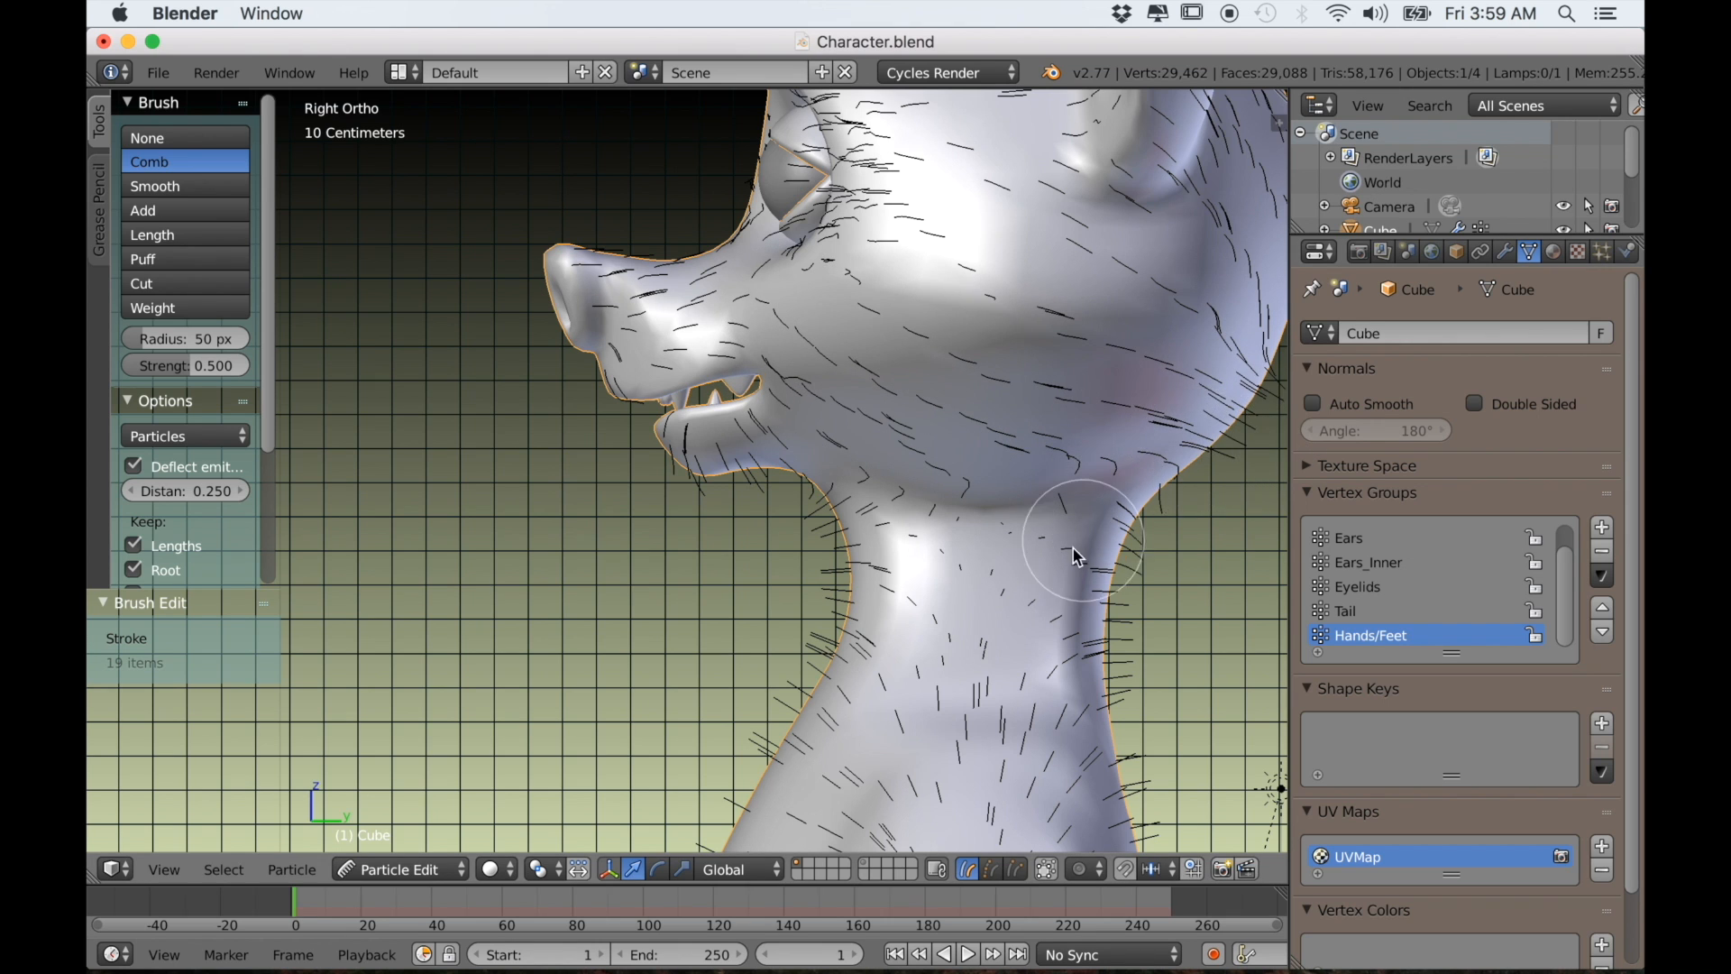
In the front view, comb the hair on the character's left arm down from the shoulder to the hand
scroll(1037, 561, down, 3)
scroll(1033, 568, up, 4)
scroll(774, 417, up, 1)
middle_drag(774, 416, 828, 408)
scroll(813, 370, up, 2)
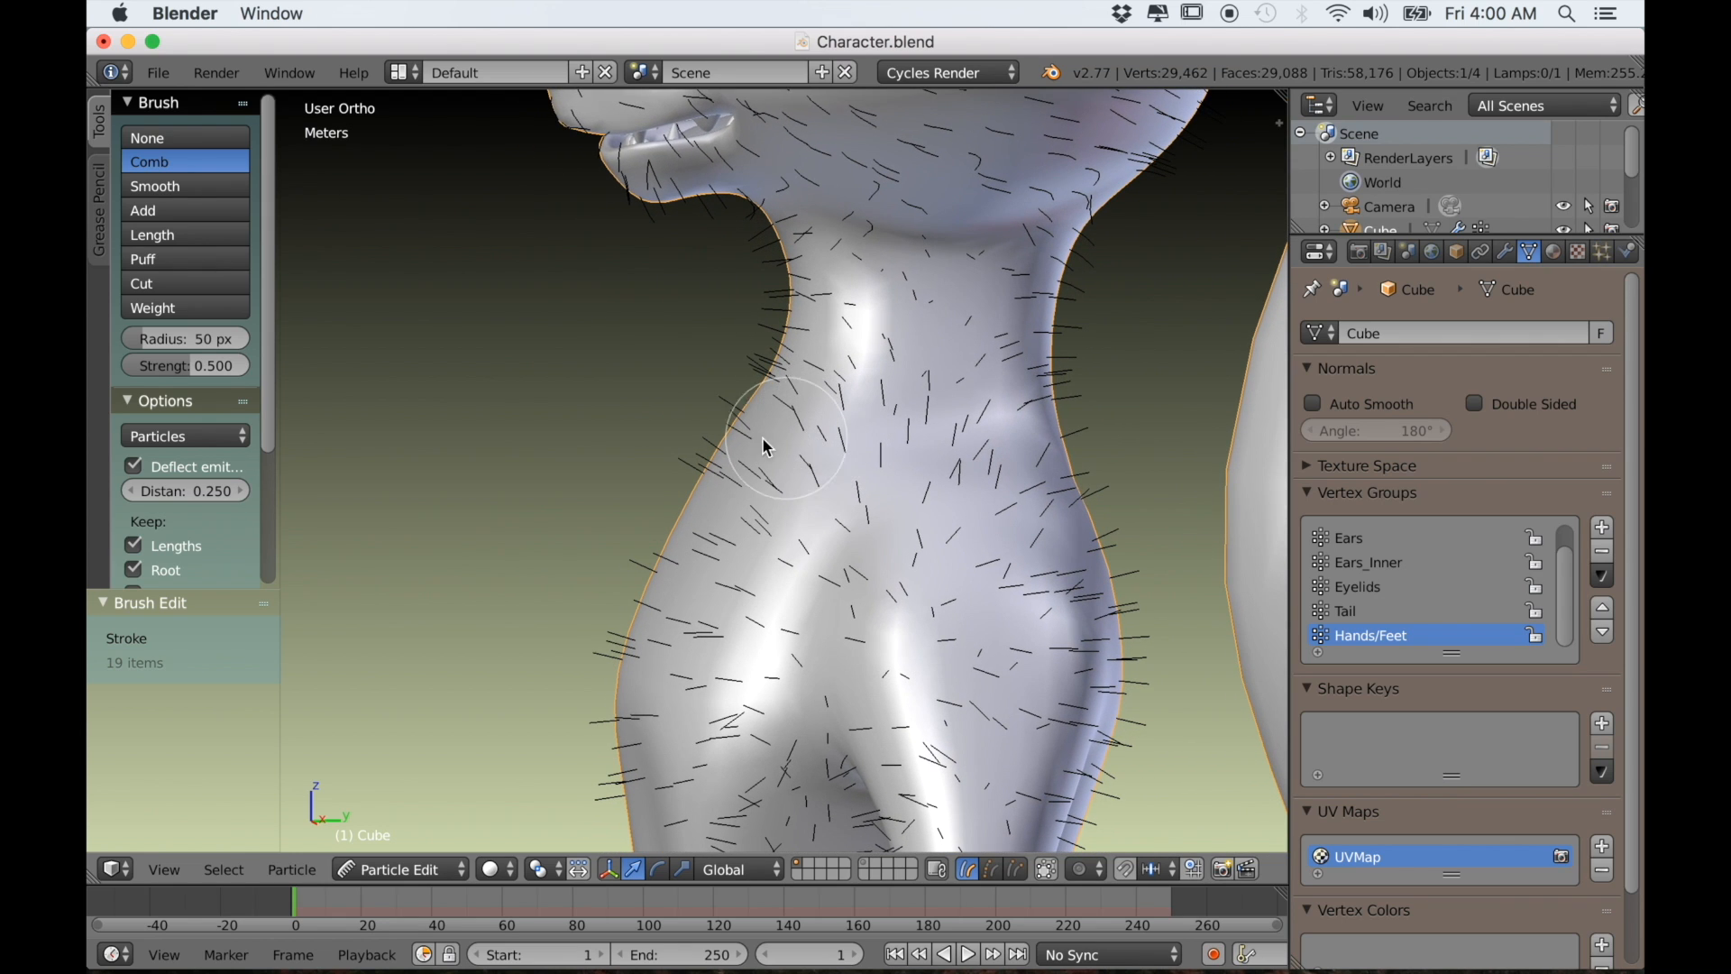
key(KP_1)
scroll(765, 433, down, 4)
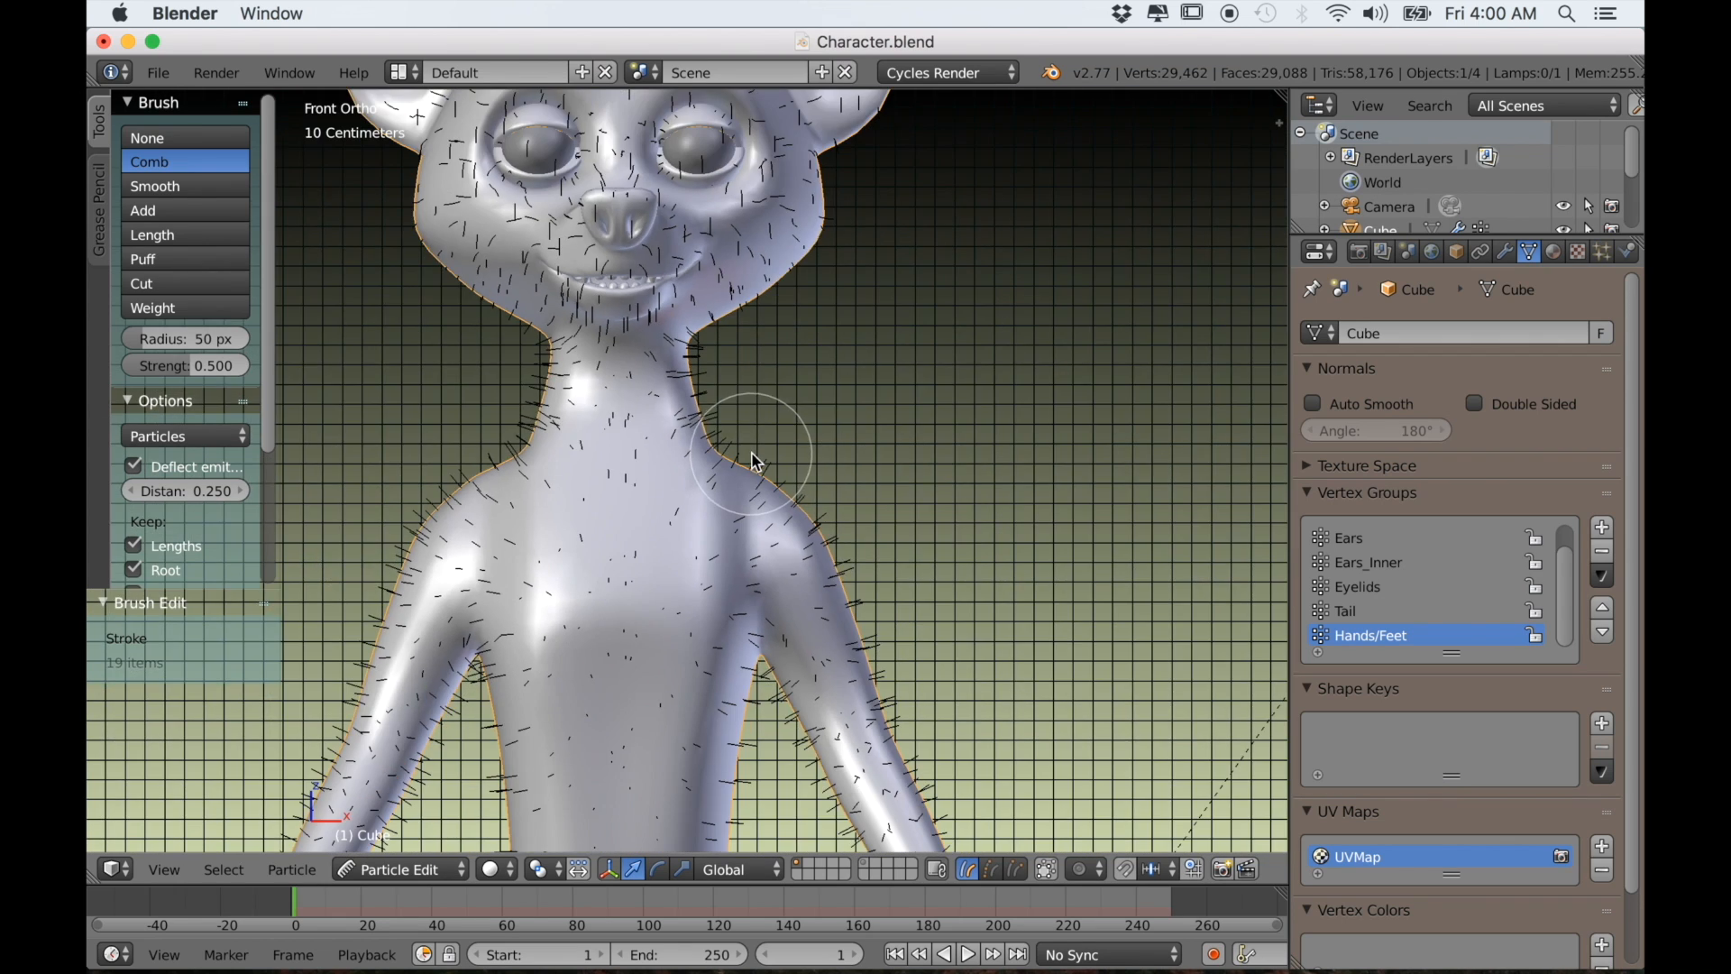
shift+middle_drag(789, 518, 765, 371)
drag(745, 369, 778, 533)
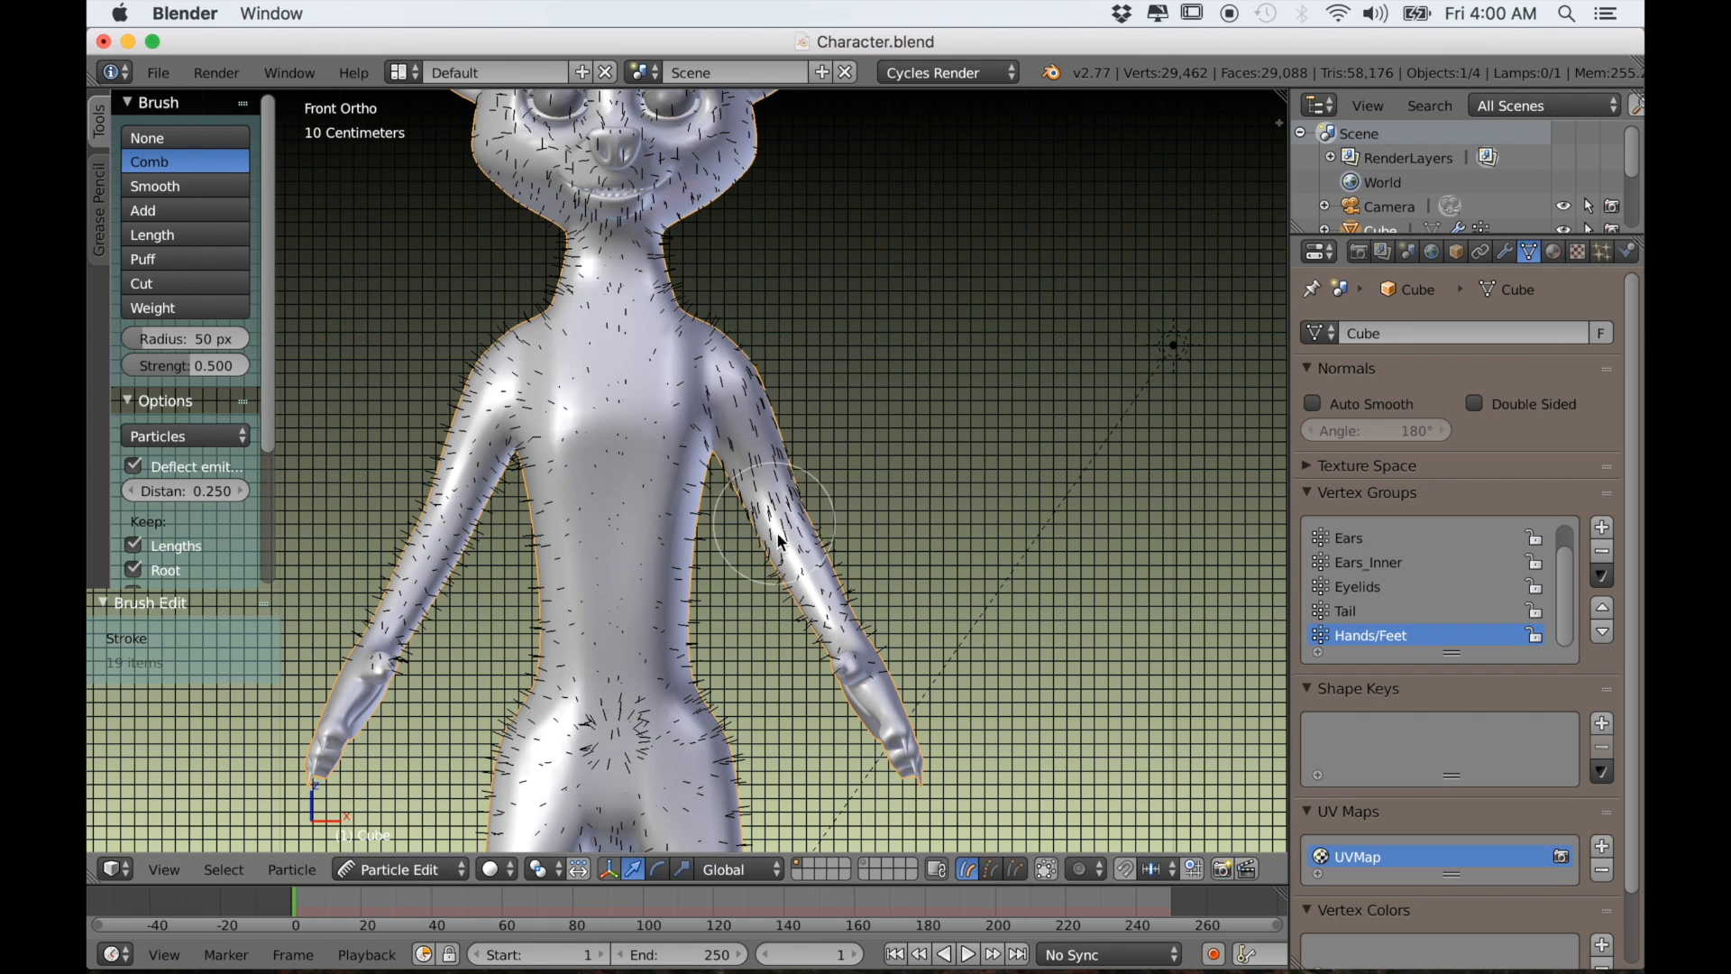
drag(879, 674, 911, 739)
Comb the hair down the character's right arm to the hand, and touch up the left forearm
shift+middle_drag(737, 599, 797, 575)
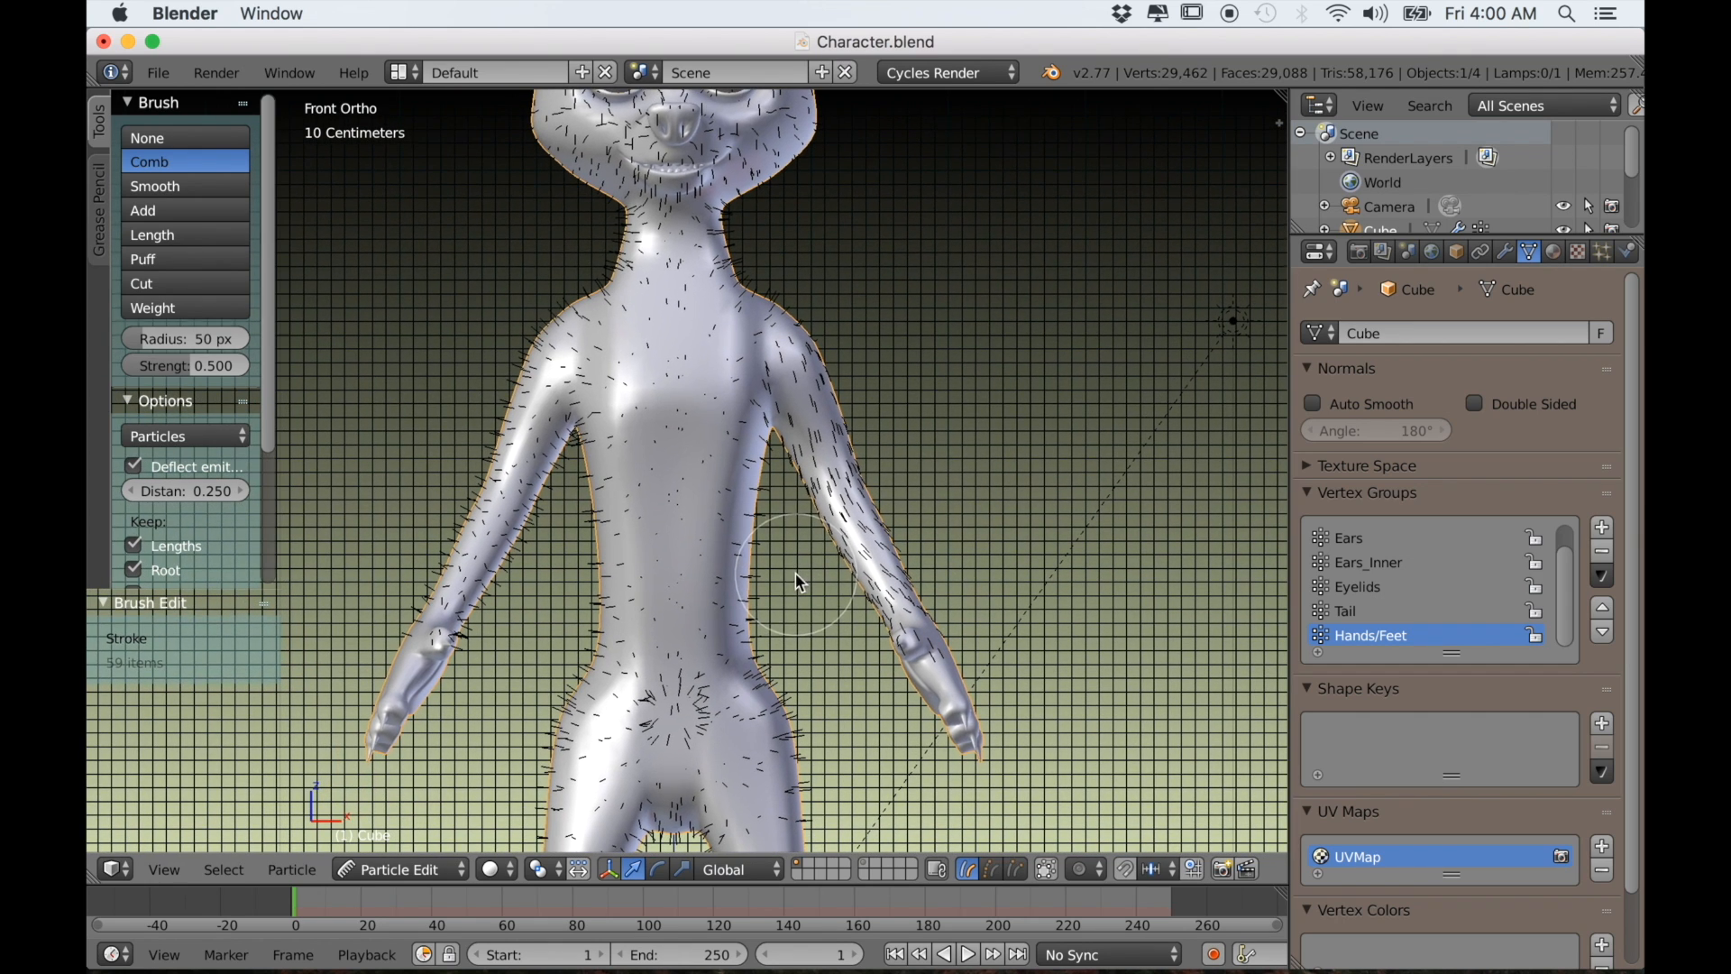
mouse_move(580, 358)
mouse_down()
mouse_move(528, 423)
mouse_move(397, 726)
mouse_up()
shift+middle_drag(648, 603, 600, 433)
scroll(632, 451, up, 2)
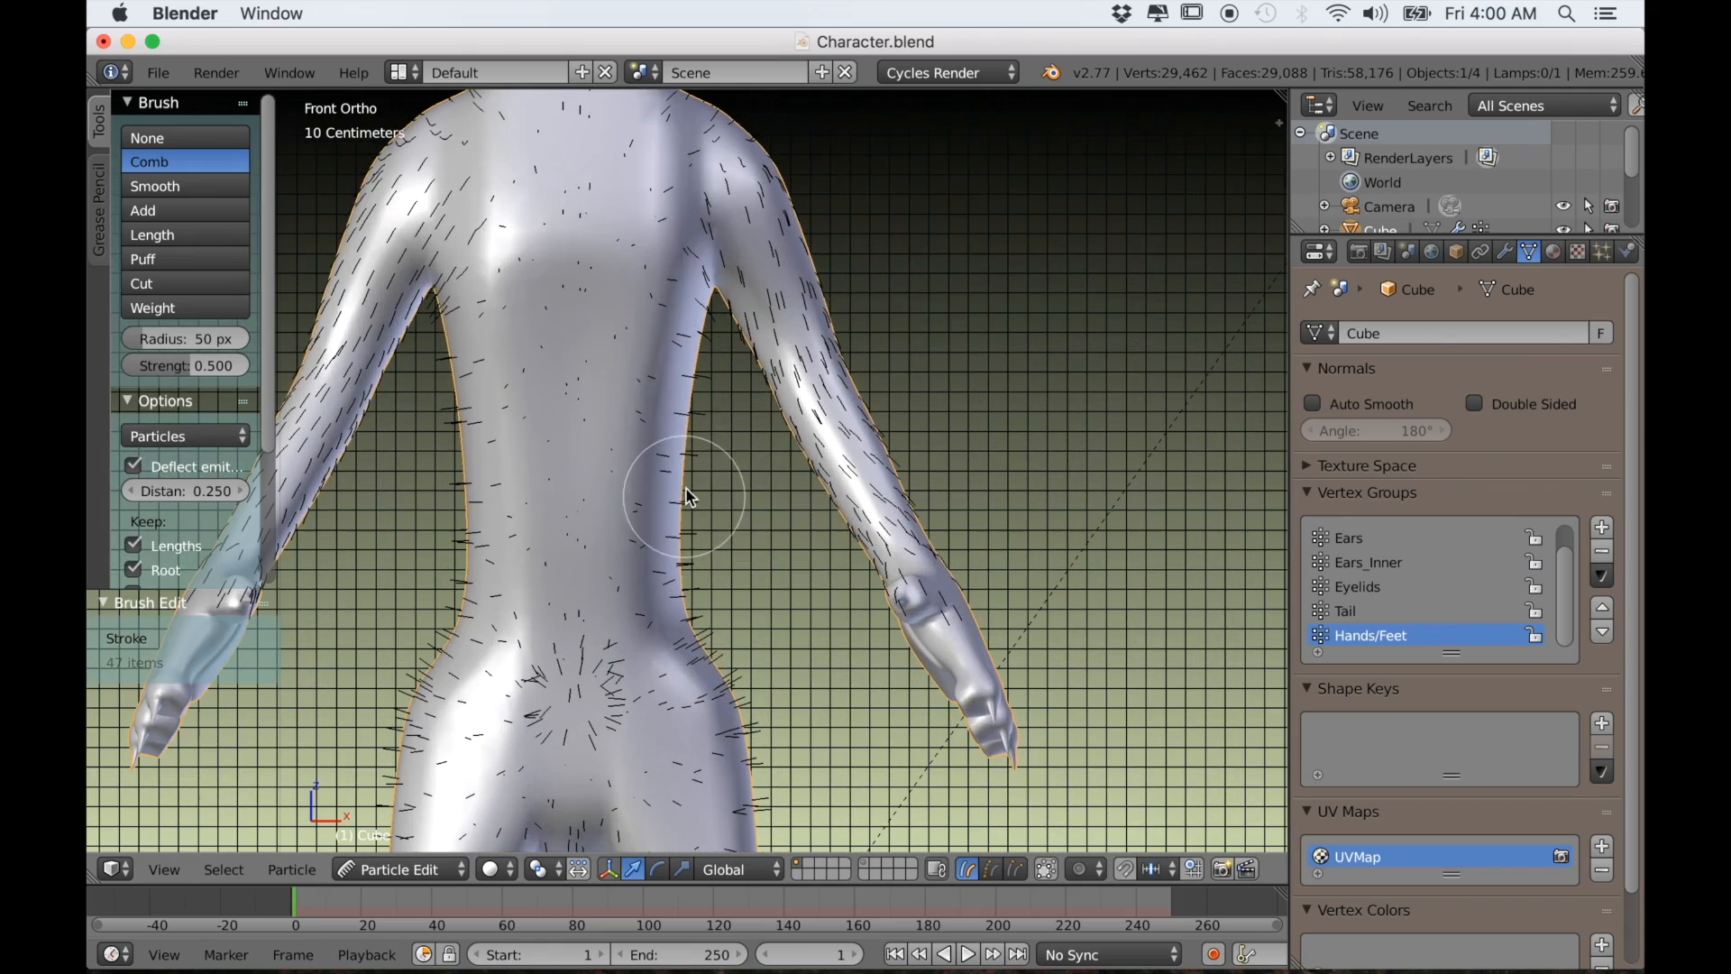
drag(785, 340, 927, 502)
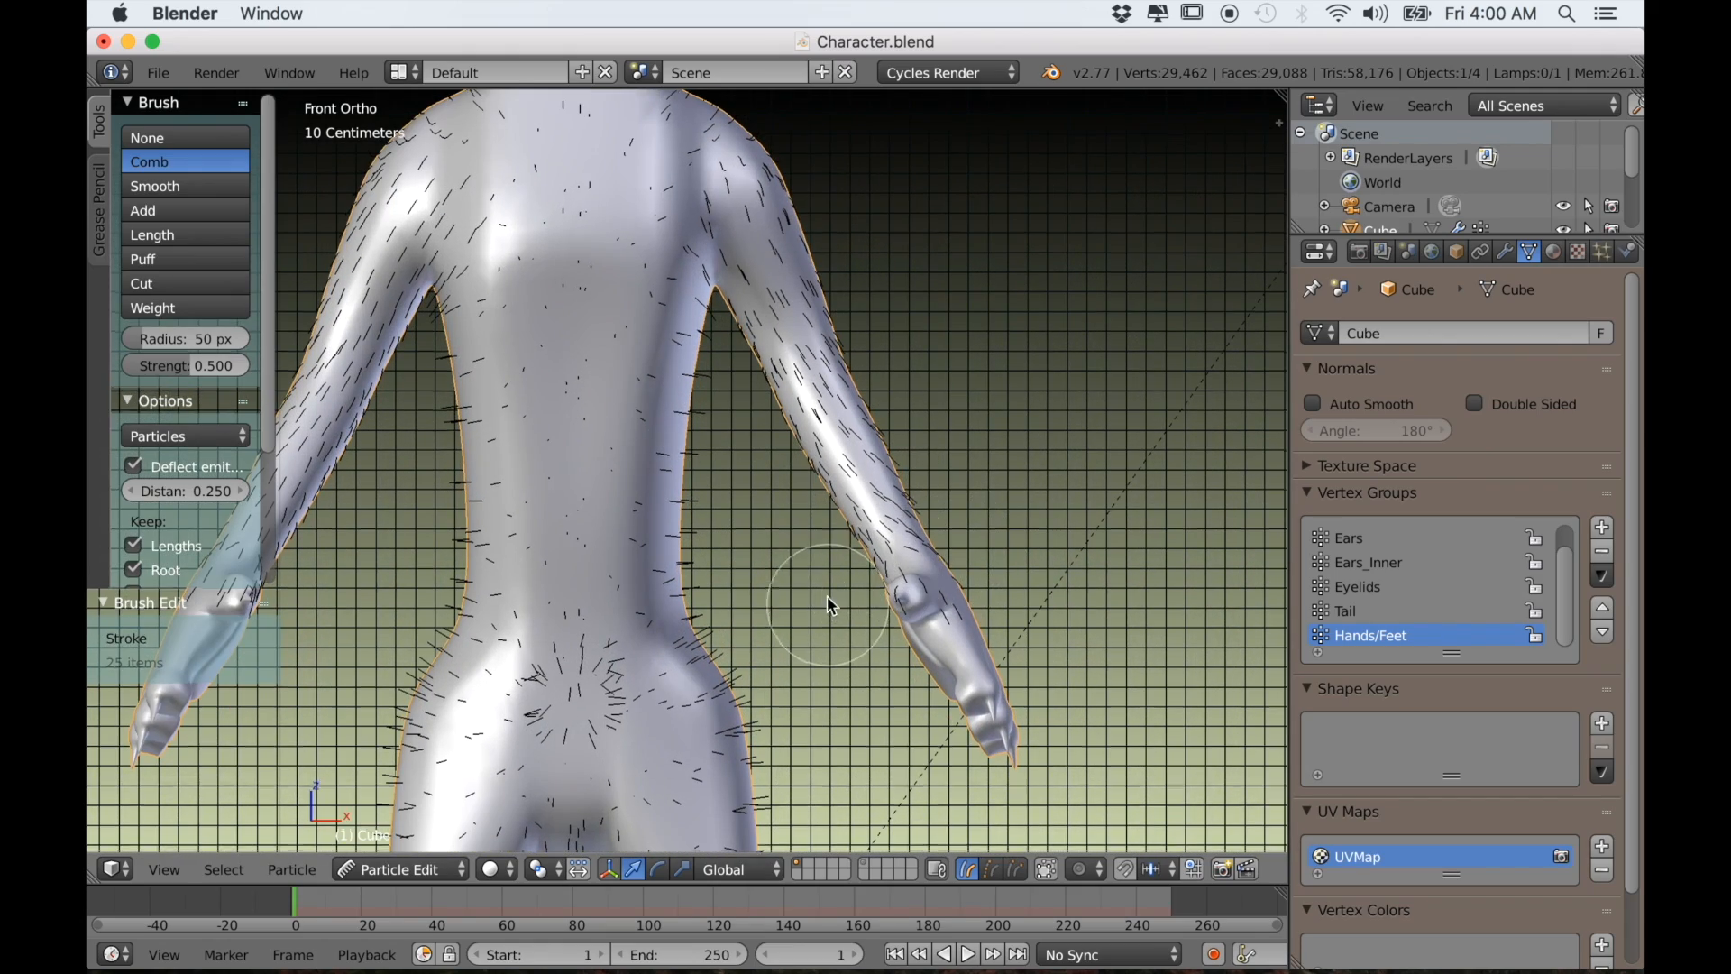
Comb the hair on both lower legs downward from the knees to the feet
shift+middle_drag(800, 610, 820, 360)
shift+middle_drag(763, 460, 819, 255)
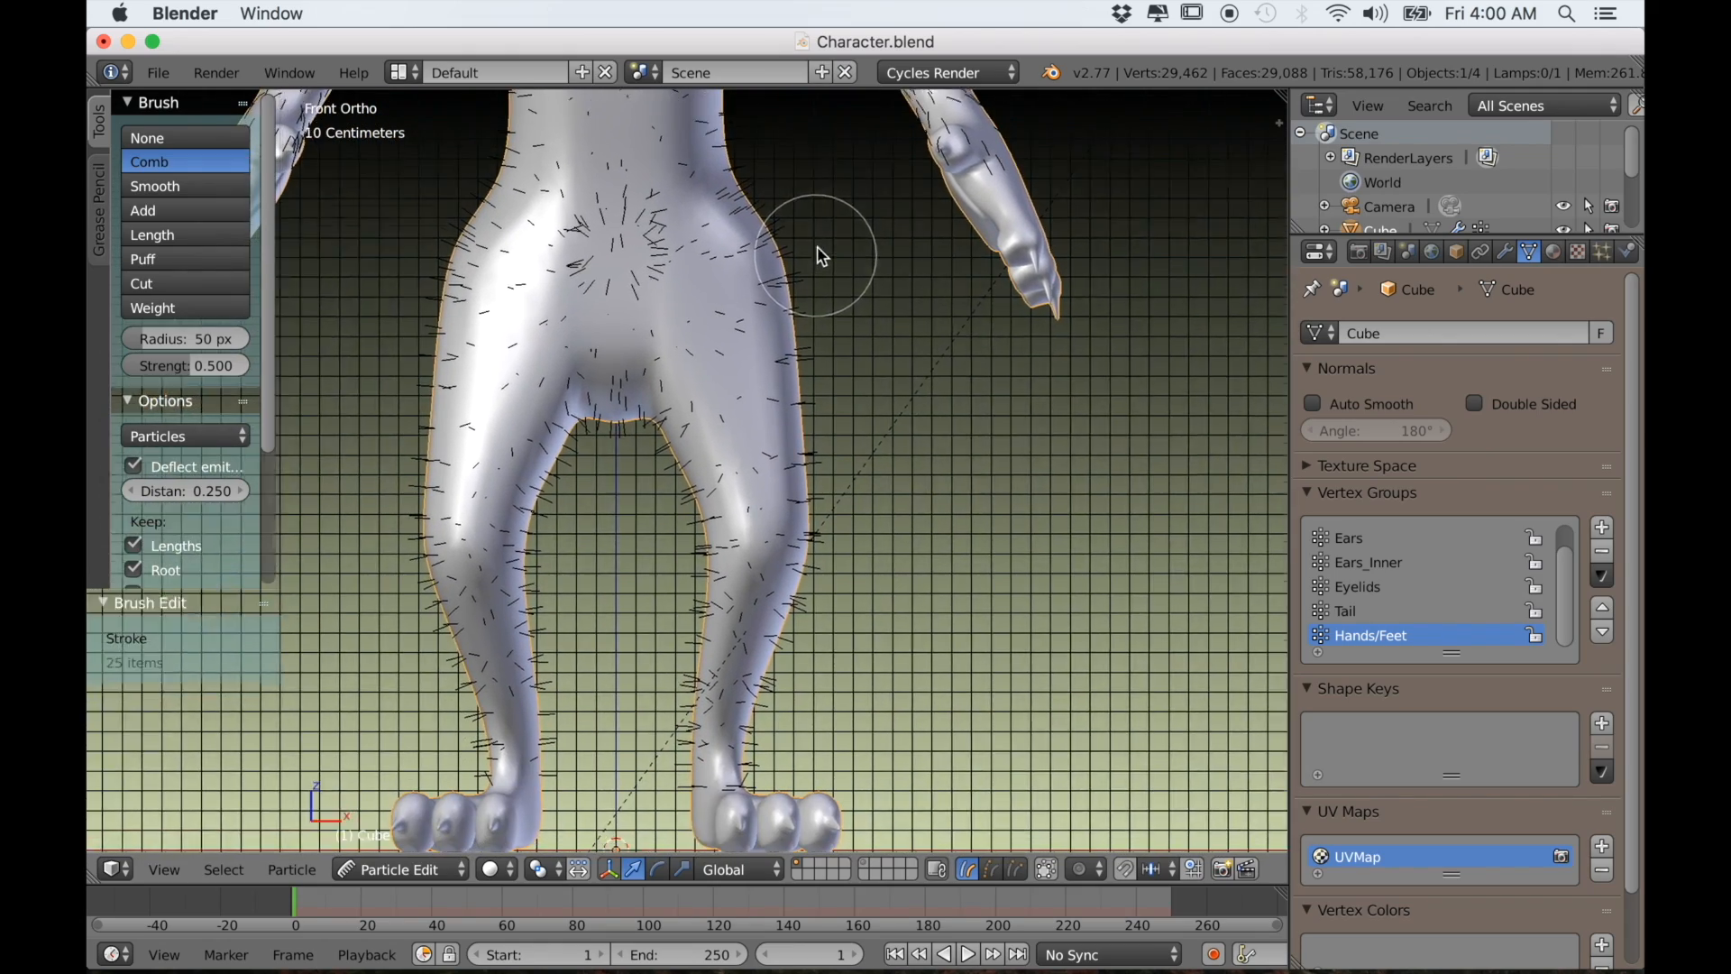
scroll(757, 406, down, 2)
drag(742, 539, 724, 696)
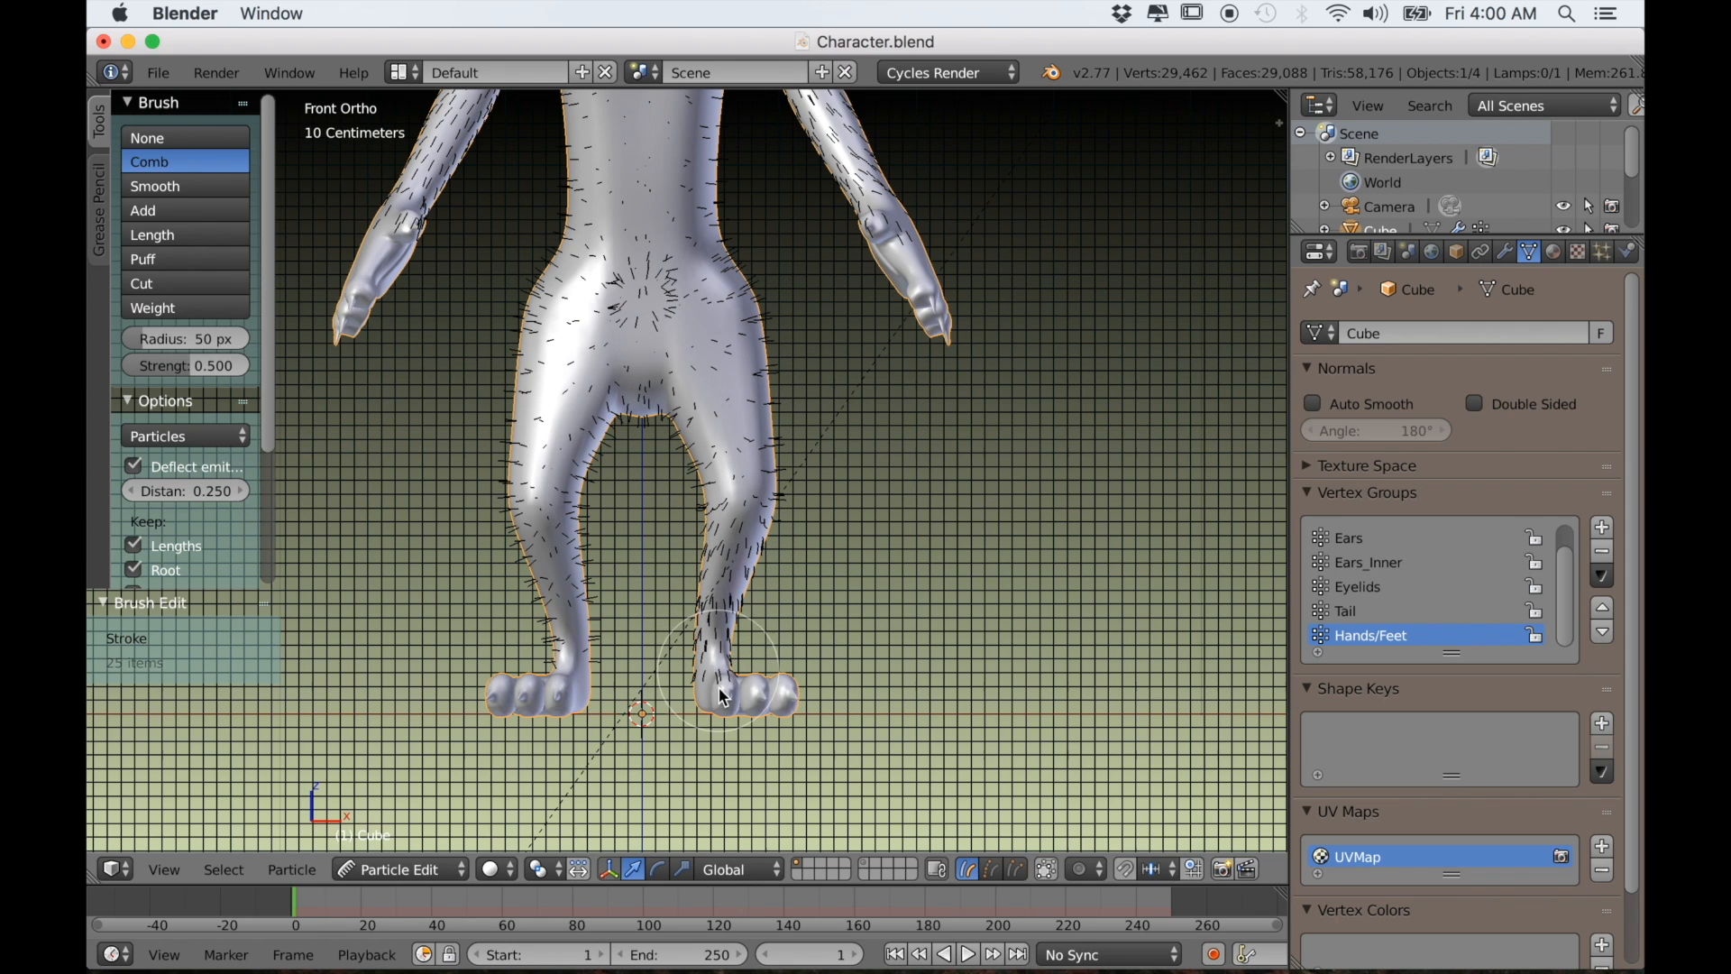
drag(521, 514, 582, 760)
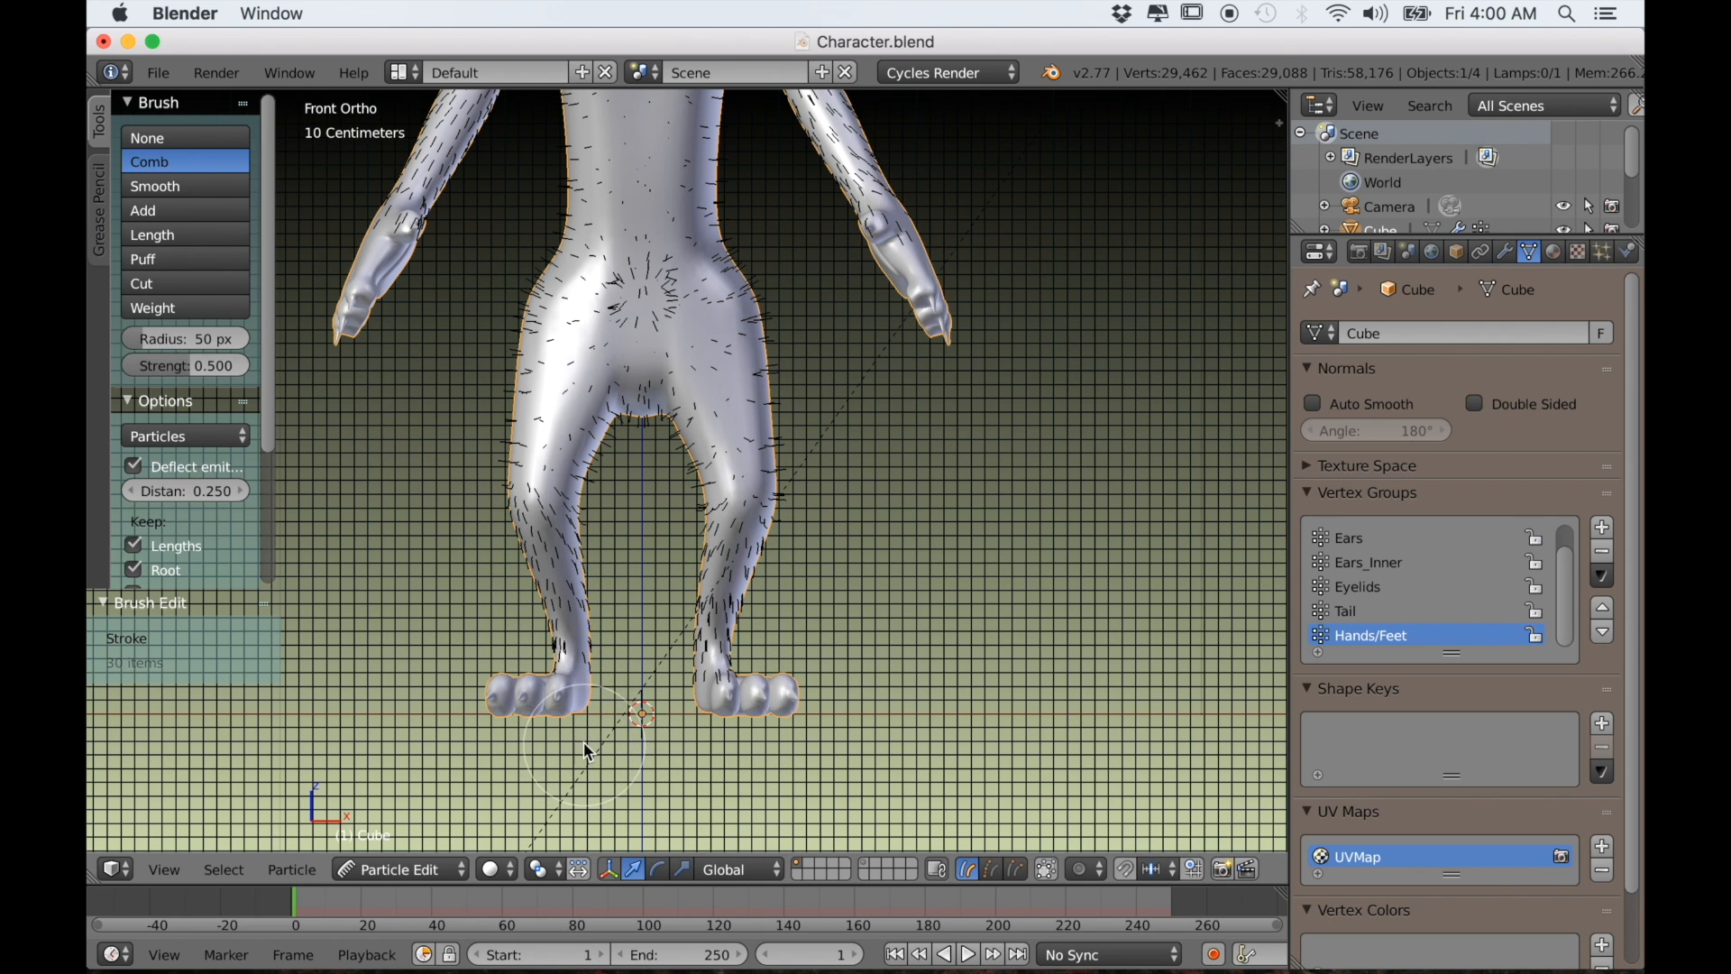
In the front view, comb the hair on the hips, both thighs and the crotch downward
mouse_move(739, 374)
middle_down()
mouse_move(765, 404)
mouse_move(589, 415)
mouse_move(760, 425)
middle_up()
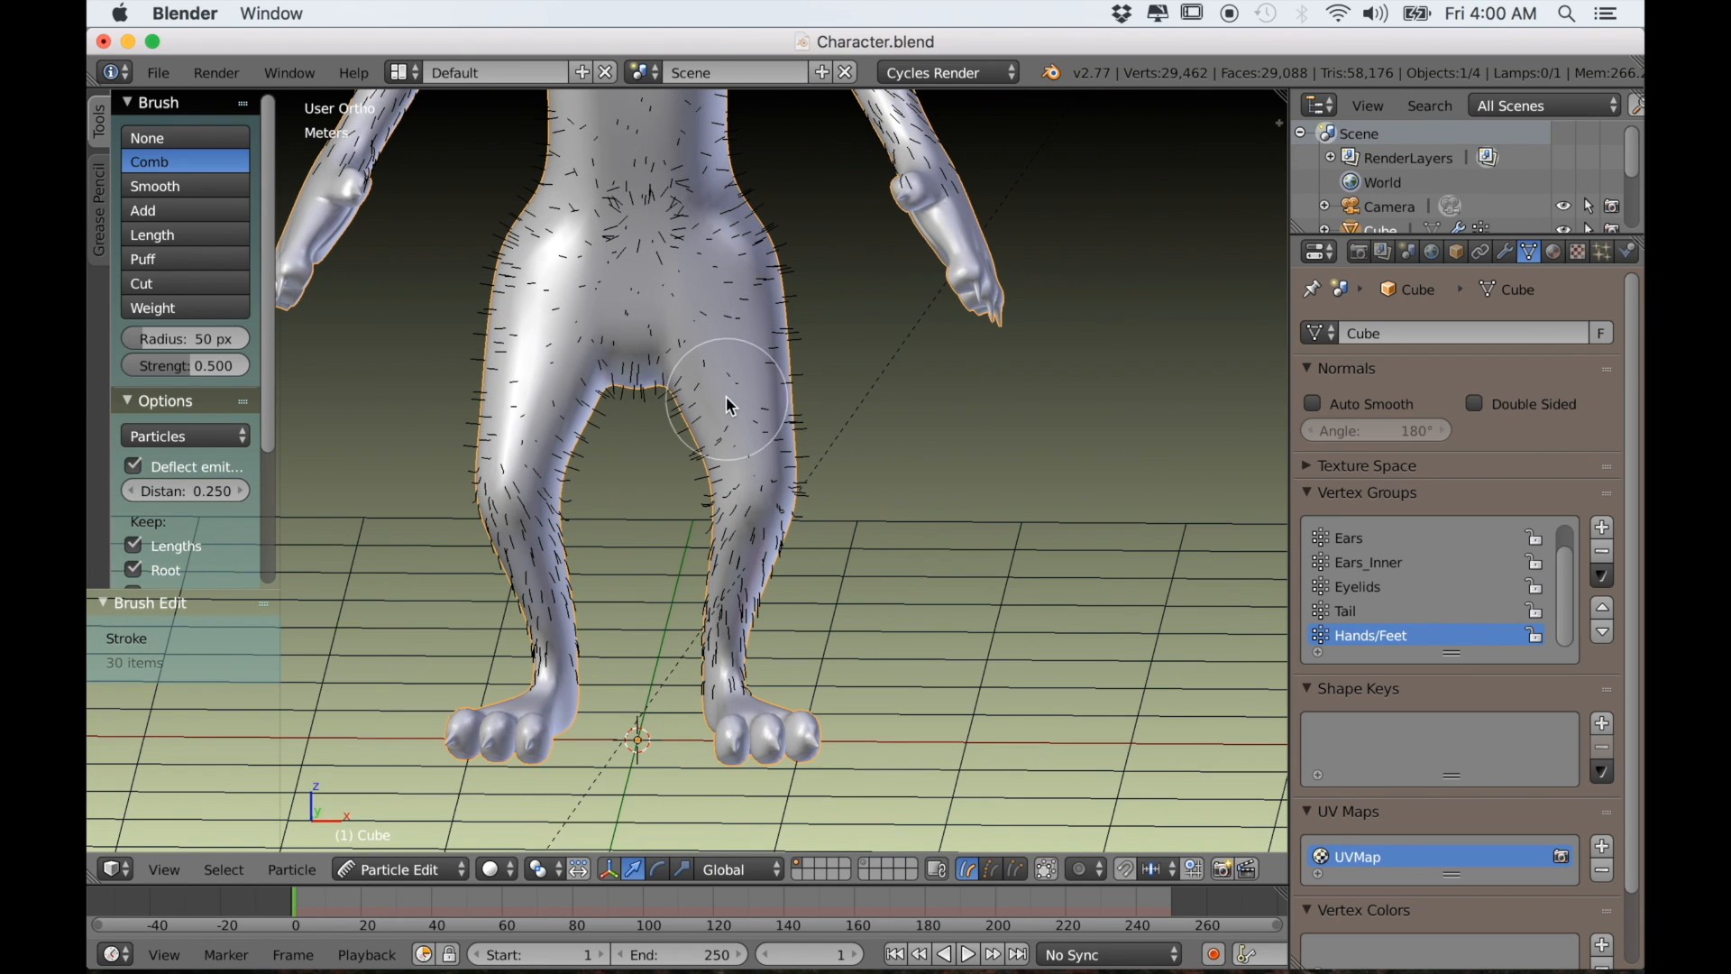
key(KP_1)
drag(754, 285, 801, 532)
drag(678, 291, 727, 467)
drag(610, 345, 556, 553)
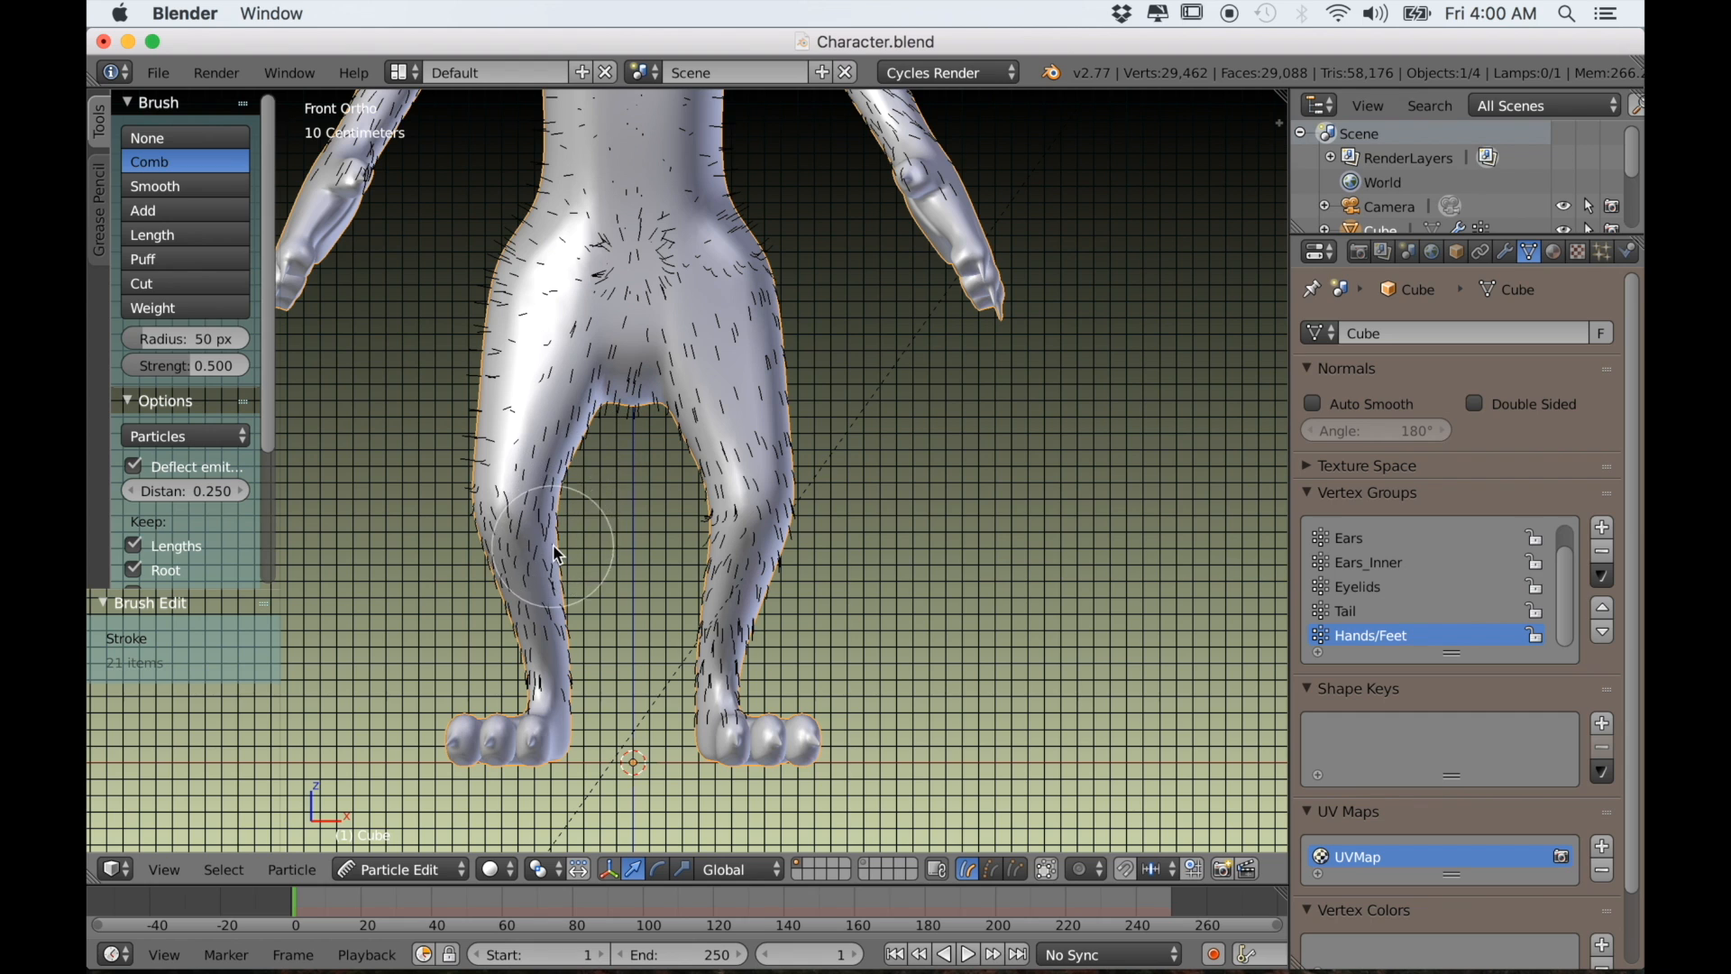
drag(542, 239, 517, 525)
drag(620, 388, 631, 494)
From the right side, comb the hair at the base of the tail outward along the tail
scroll(759, 444, down, 1)
mouse_move(761, 444)
middle_down()
mouse_move(559, 437)
mouse_move(735, 442)
mouse_move(838, 413)
middle_up()
key(KP_3)
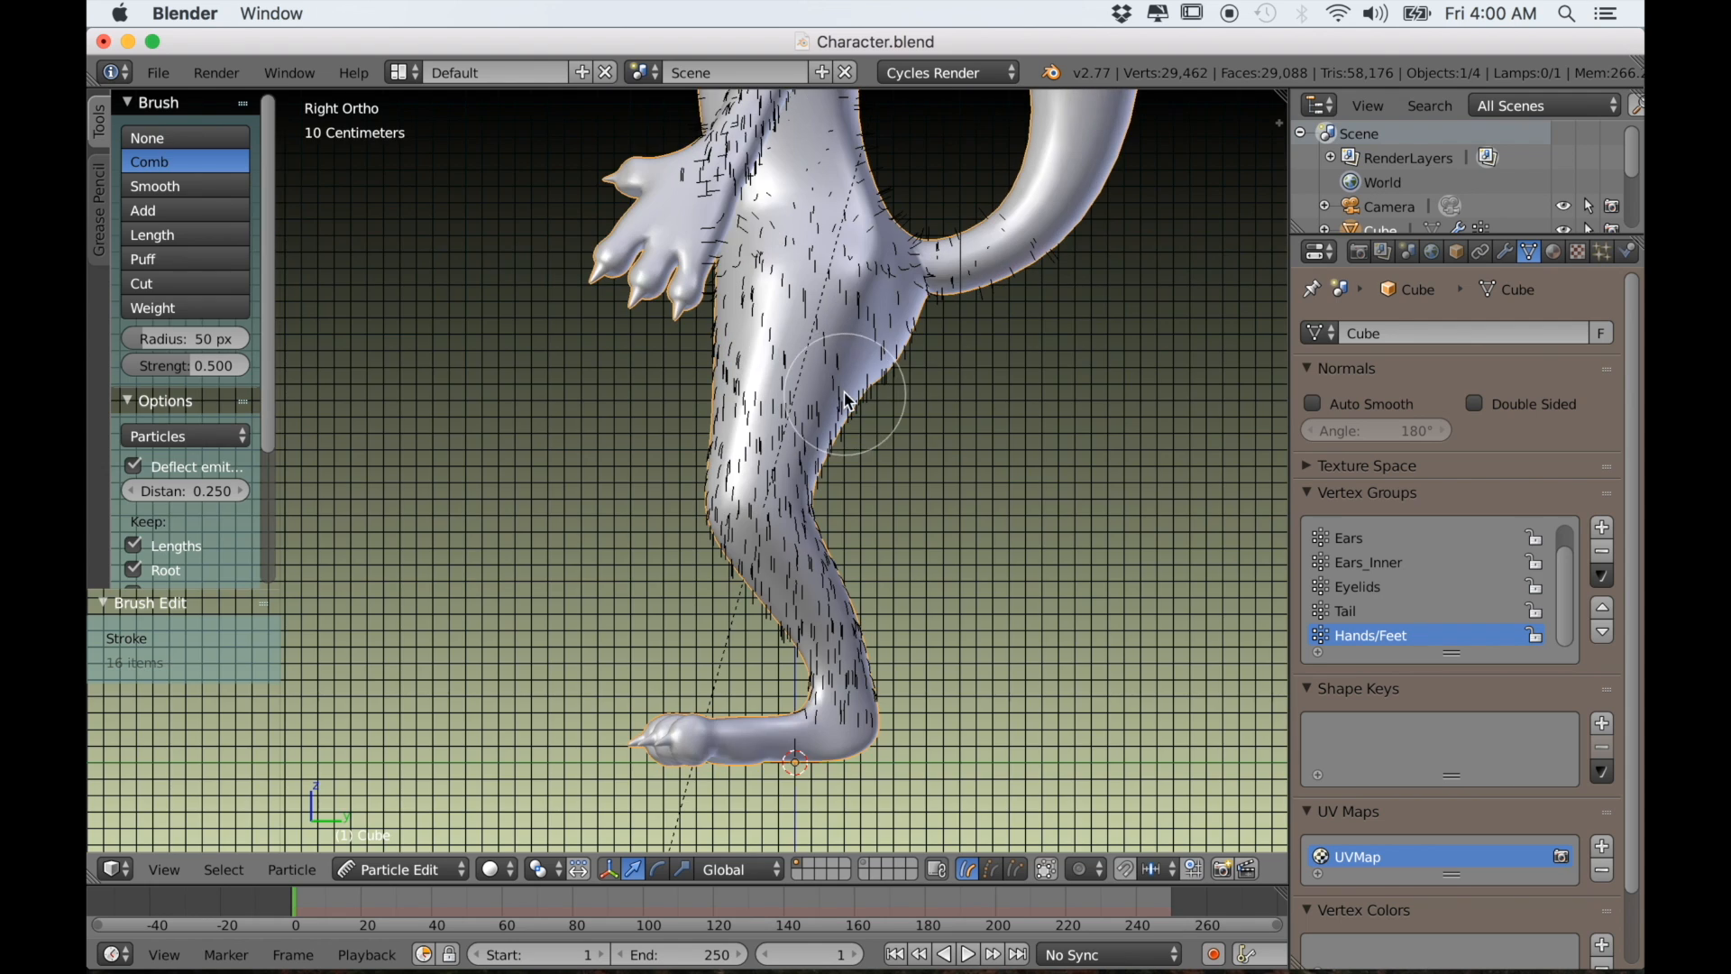
scroll(866, 405, up, 4)
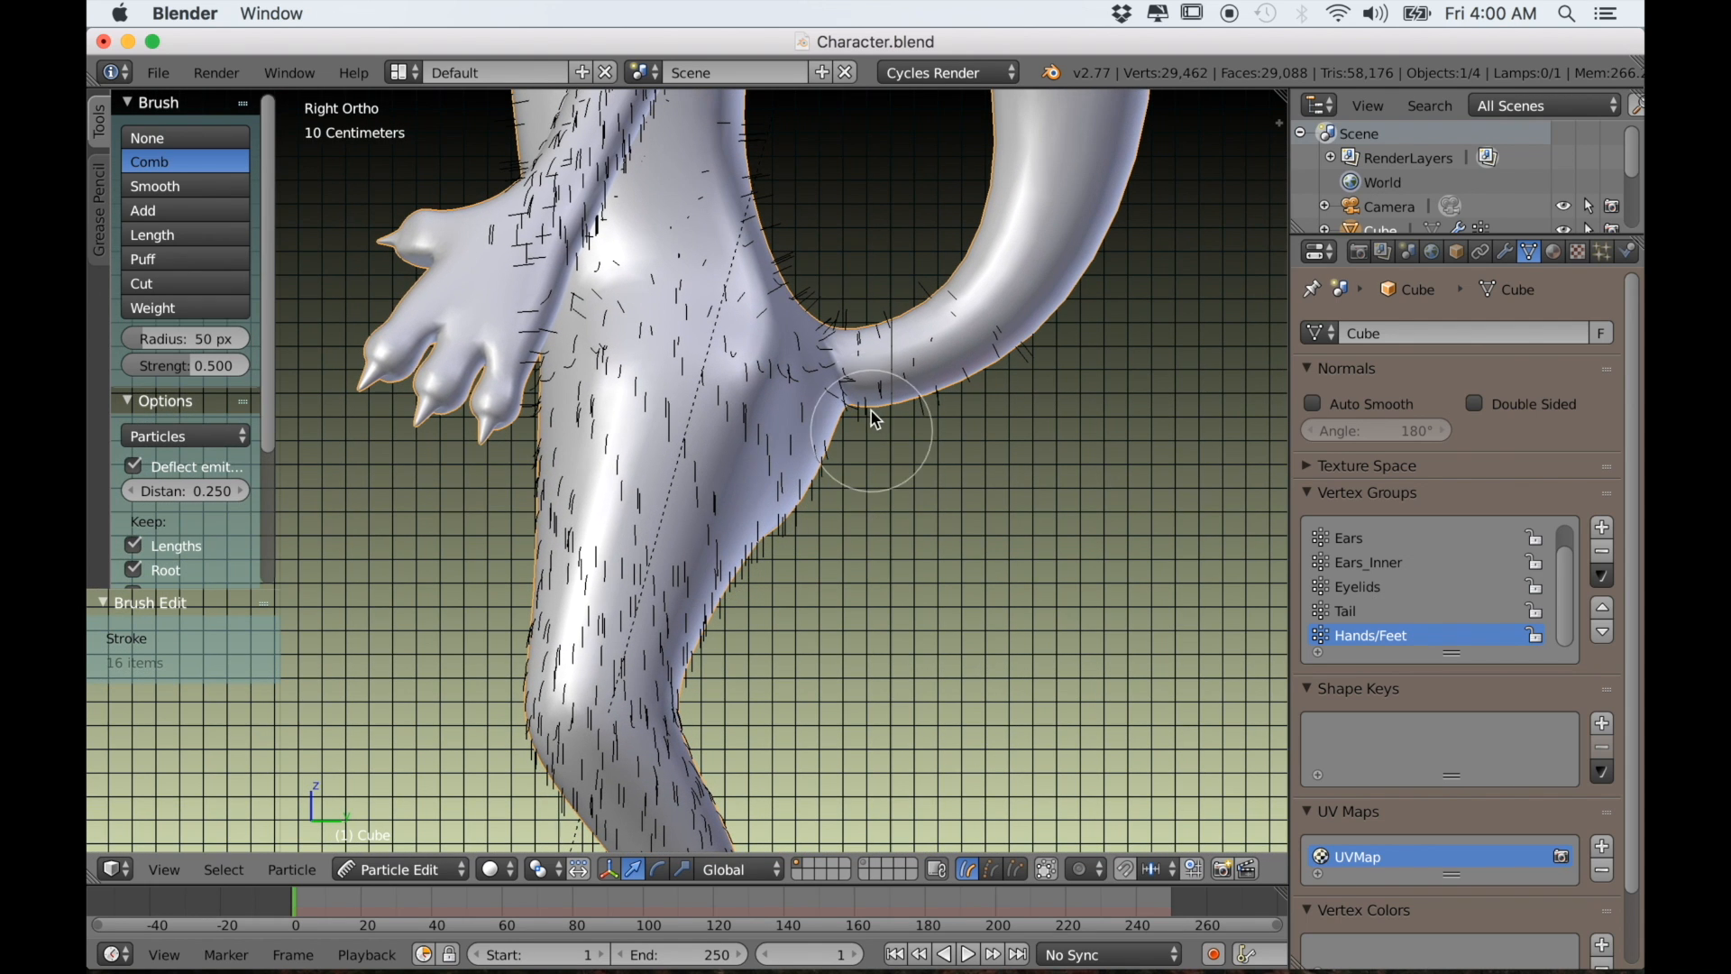
mouse_move(874, 419)
mouse_down()
mouse_move(793, 251)
mouse_move(920, 340)
mouse_move(881, 402)
mouse_move(961, 350)
mouse_up()
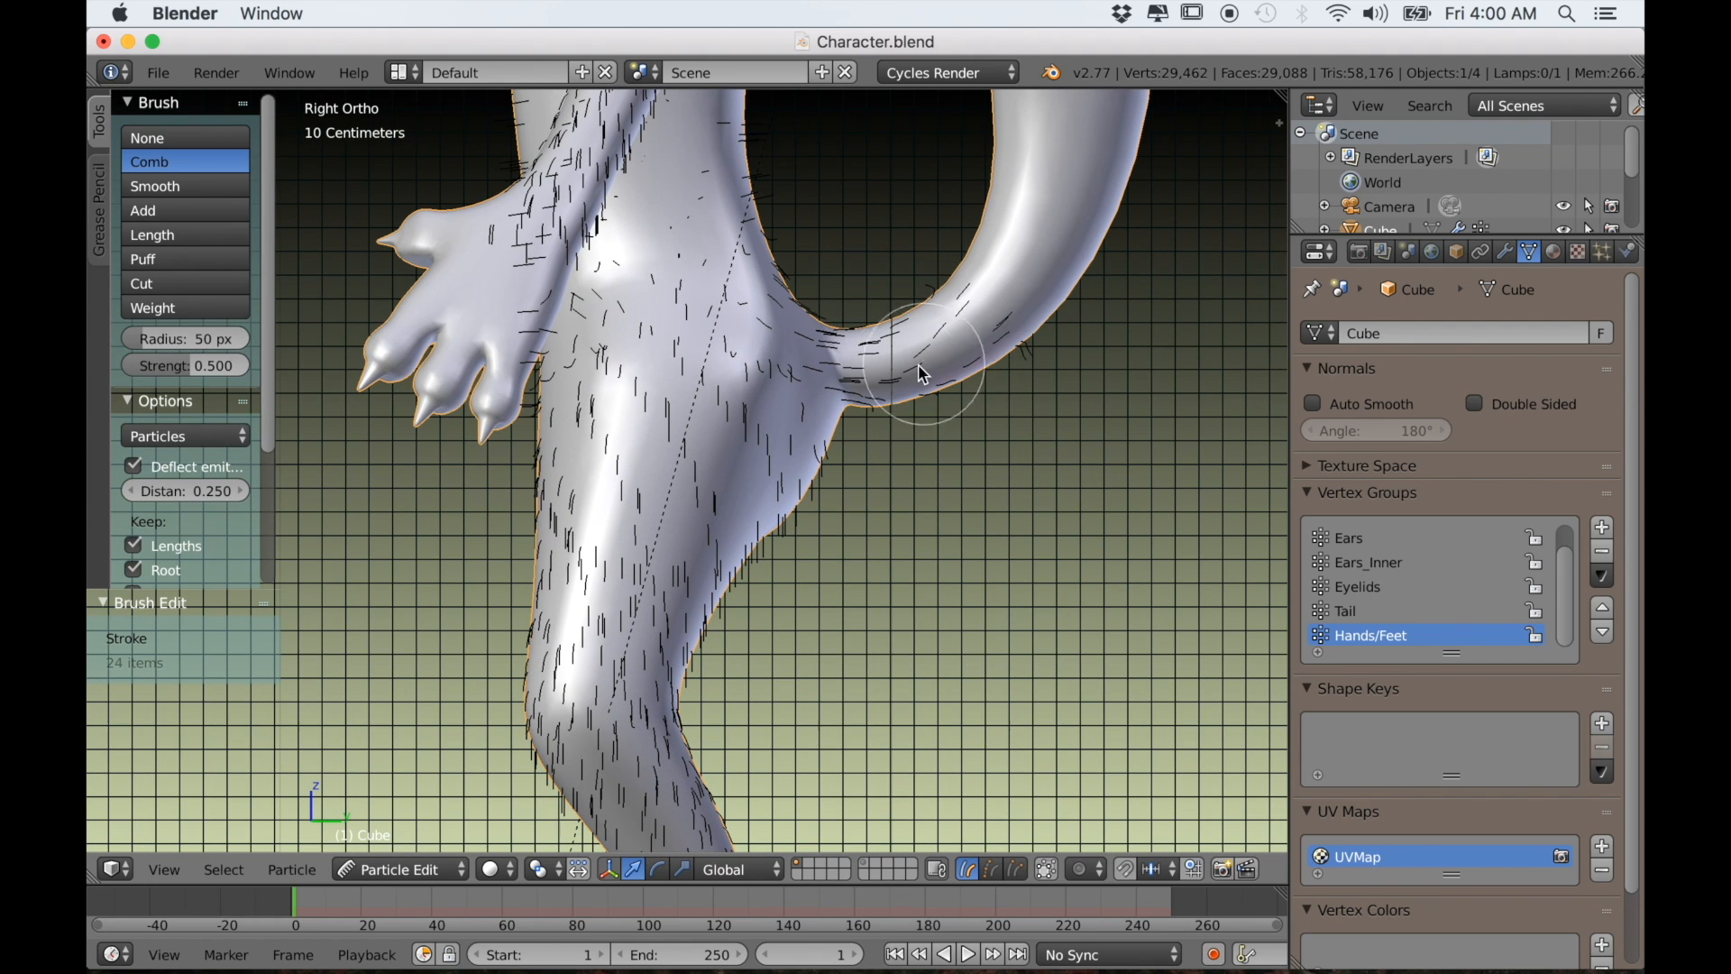
drag(1080, 311, 1091, 318)
Comb the hair on the character's wrist down toward the hand
scroll(907, 359, down, 2)
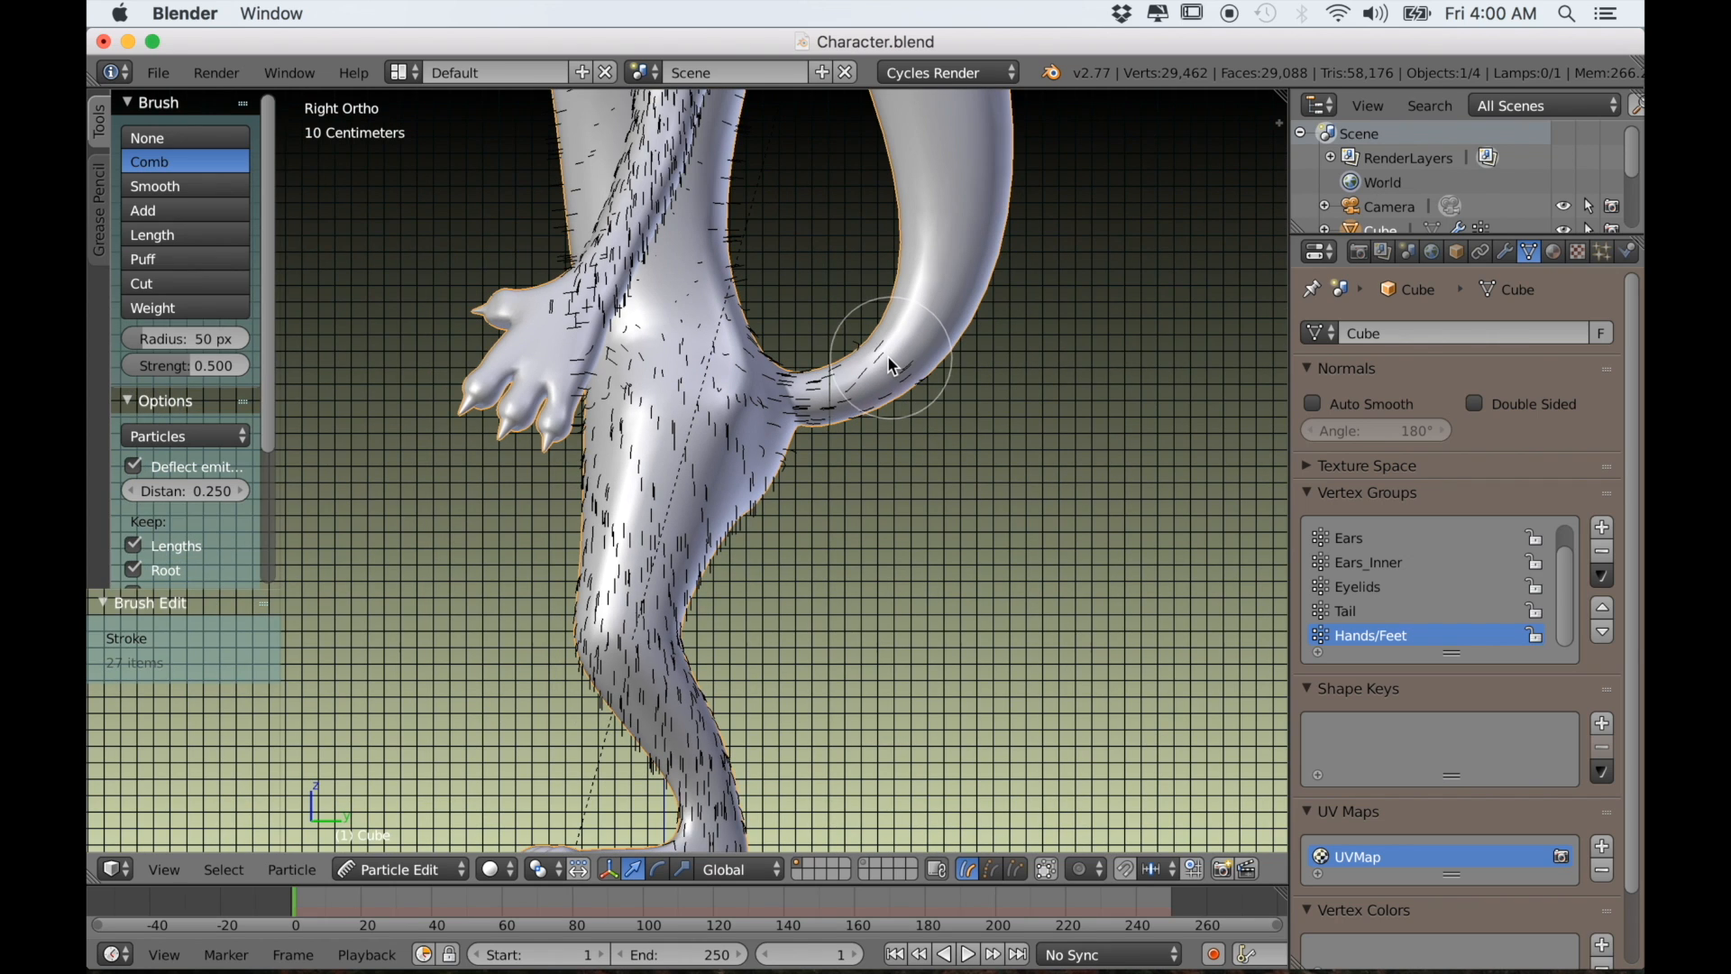
shift+middle_drag(890, 356, 879, 388)
scroll(748, 384, up, 2)
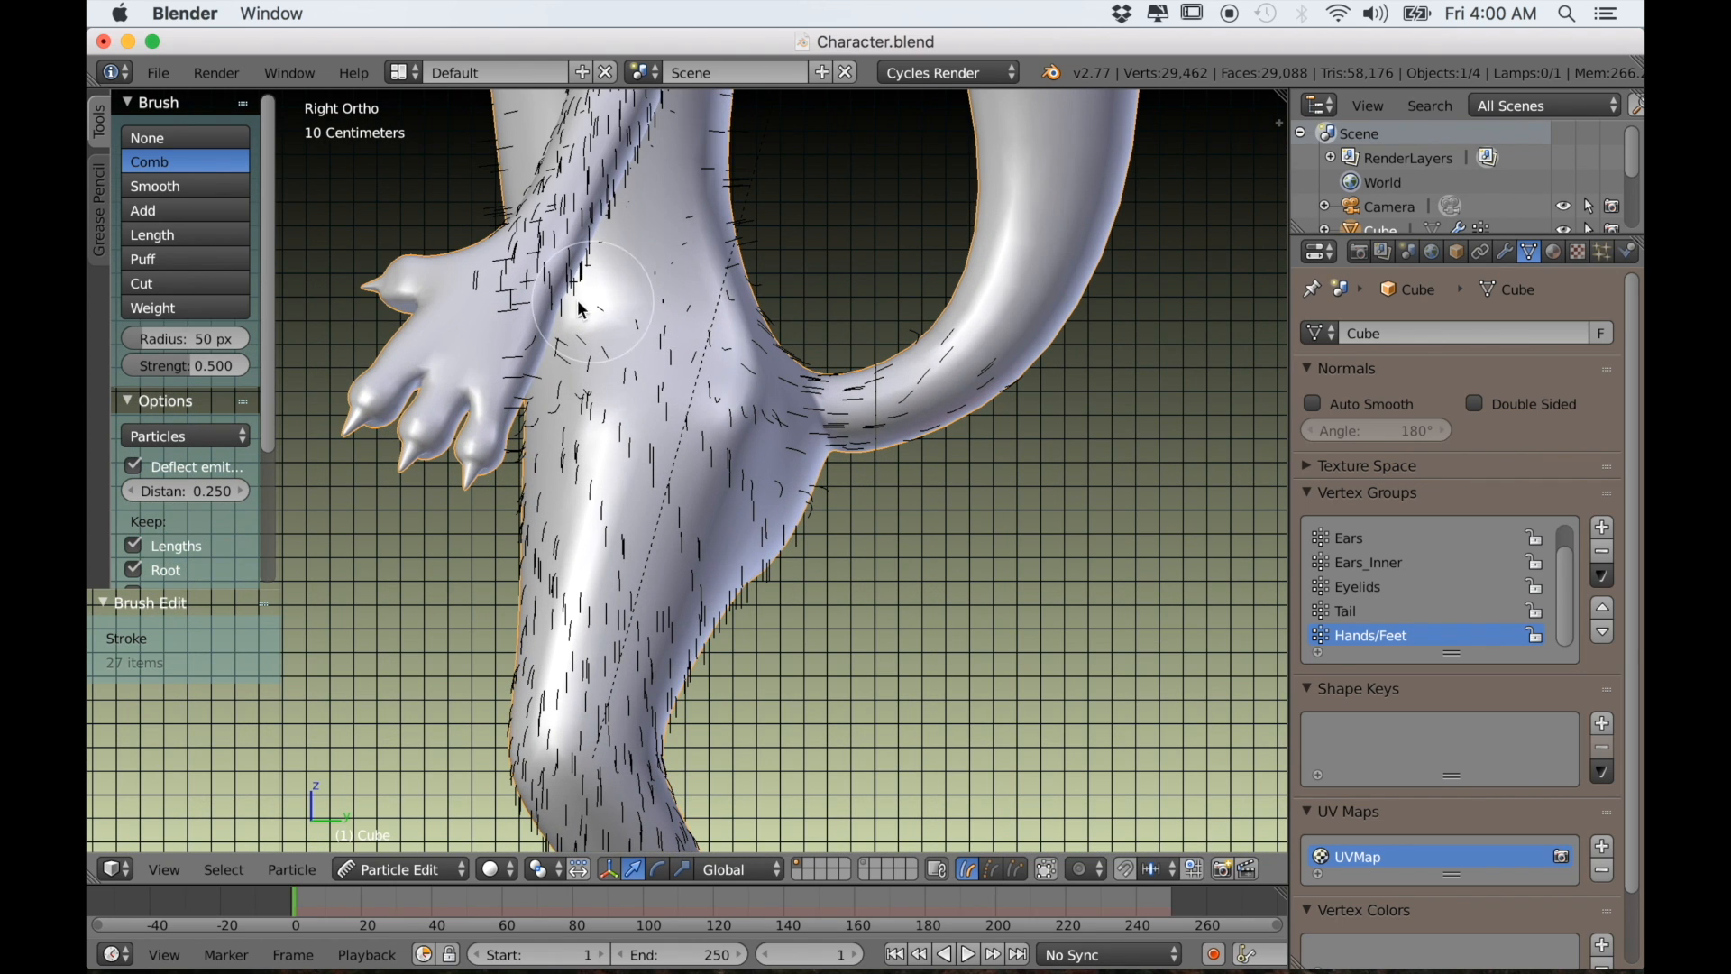
mouse_move(536, 237)
mouse_down()
mouse_move(505, 281)
mouse_move(442, 293)
mouse_move(468, 257)
mouse_move(541, 299)
mouse_up()
Return to the head and turn on the display of child hairs in the particle edit options
scroll(431, 319, down, 3)
middle_drag(431, 319, 753, 372)
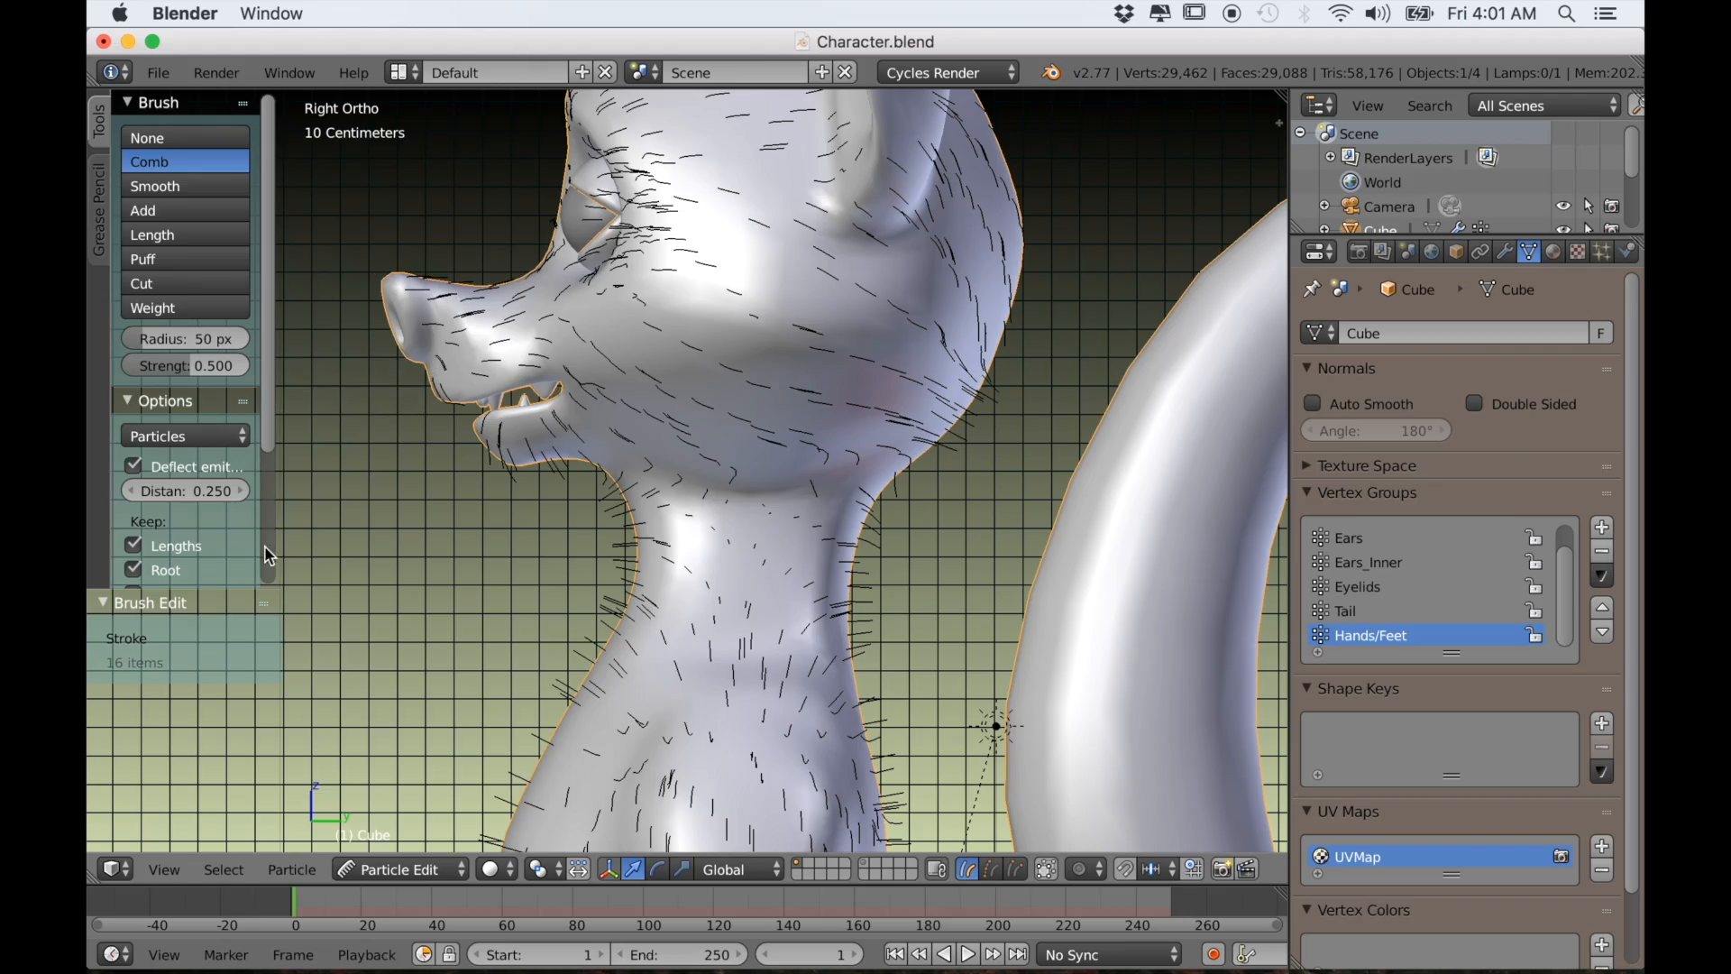
scroll(229, 554, down, 5)
click(136, 540)
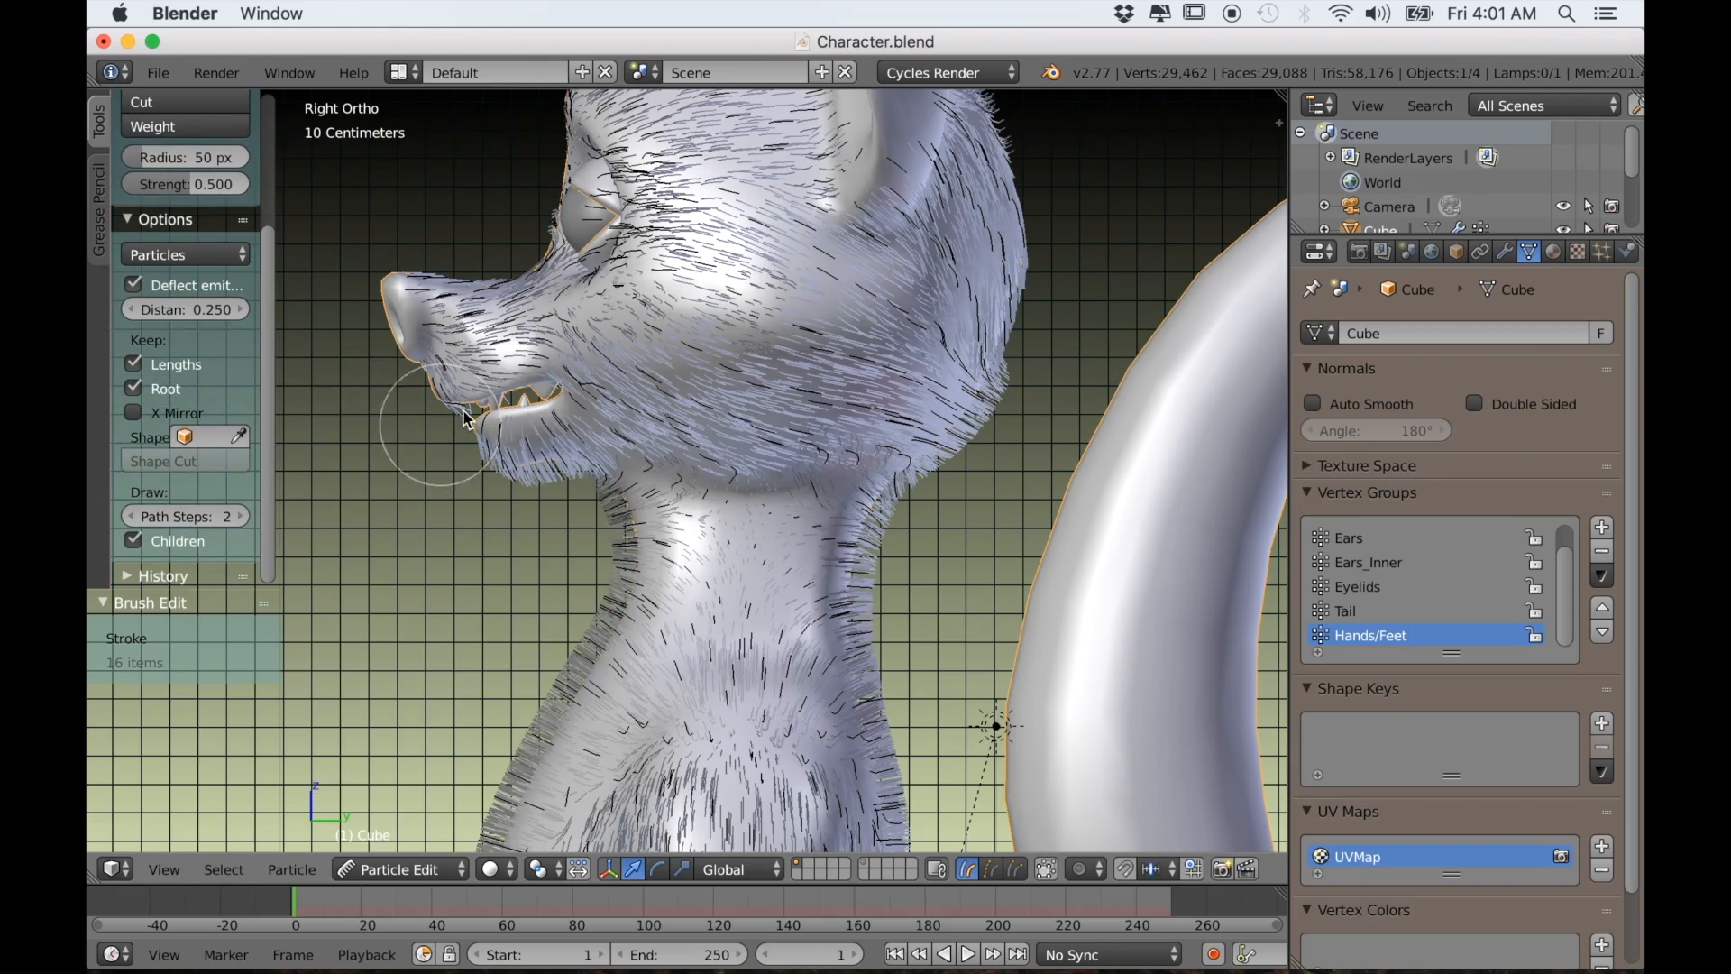
Comb the fur on the chin and under the jaw back toward the throat, undoing unwanted strokes along the way
middle_drag(502, 386, 644, 473)
scroll(622, 428, up, 4)
key(KP_3)
scroll(591, 481, up, 2)
shift+middle_drag(502, 467, 651, 464)
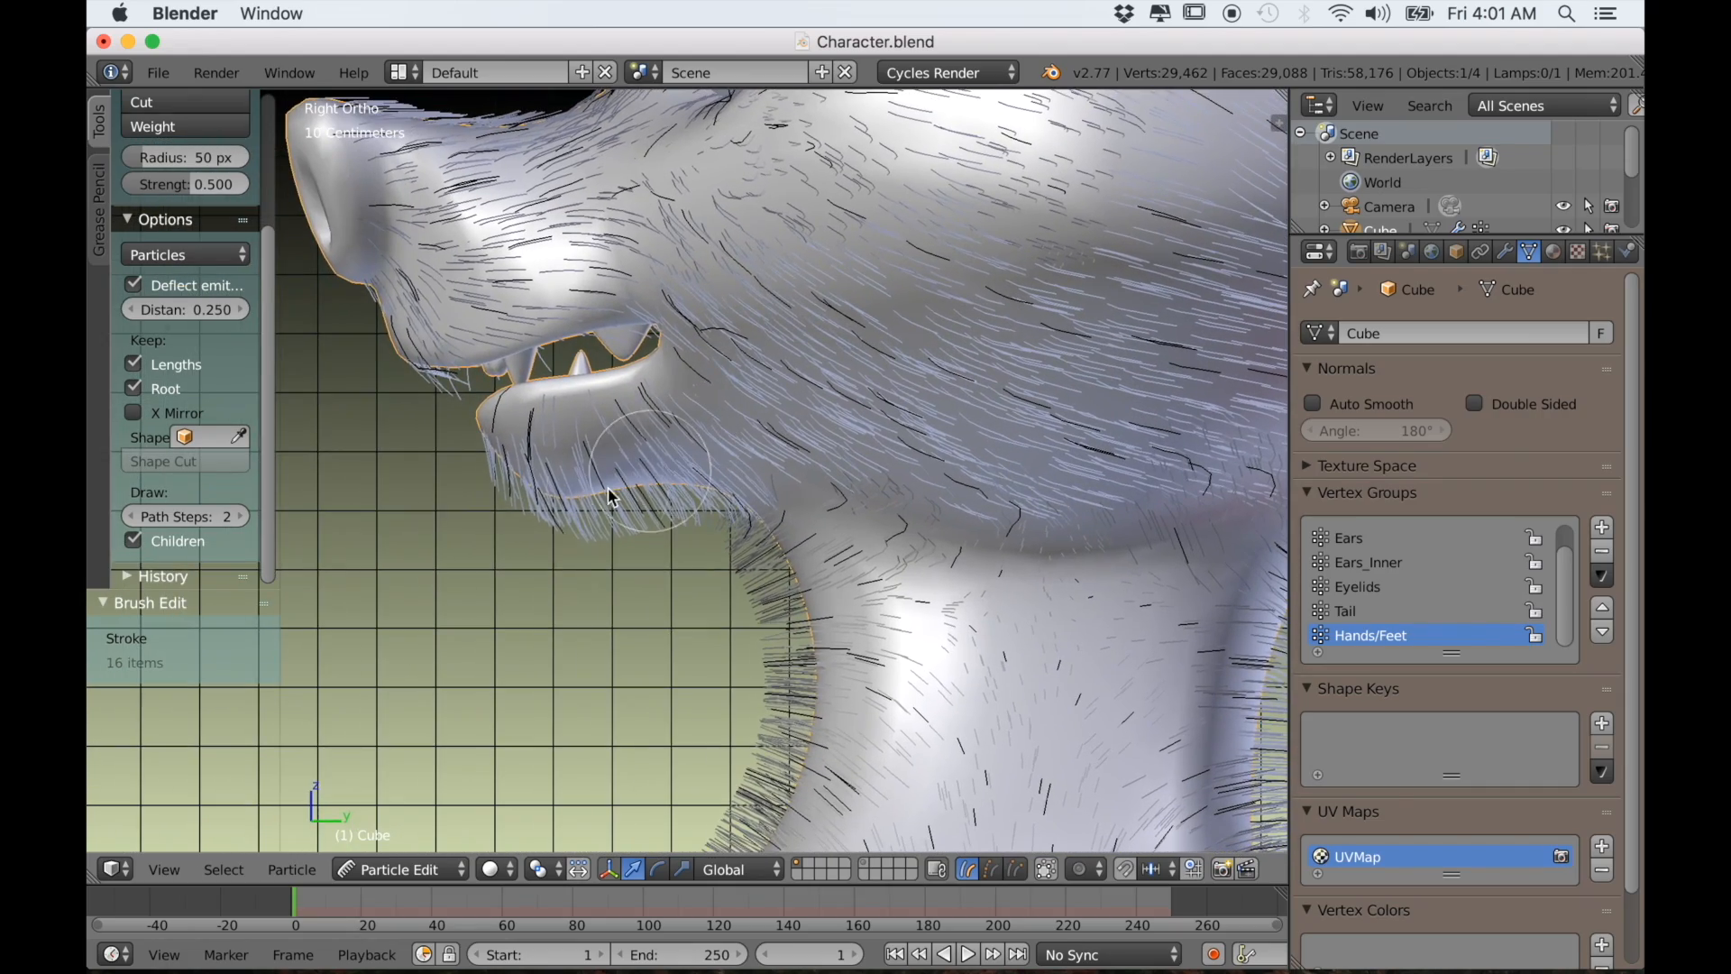
mouse_move(654, 491)
mouse_down()
mouse_move(483, 448)
mouse_move(649, 430)
mouse_move(771, 541)
mouse_move(755, 528)
mouse_up()
key(ctrl+z)
key(ctrl+z)
key(ctrl+z)
key(ctrl+z)
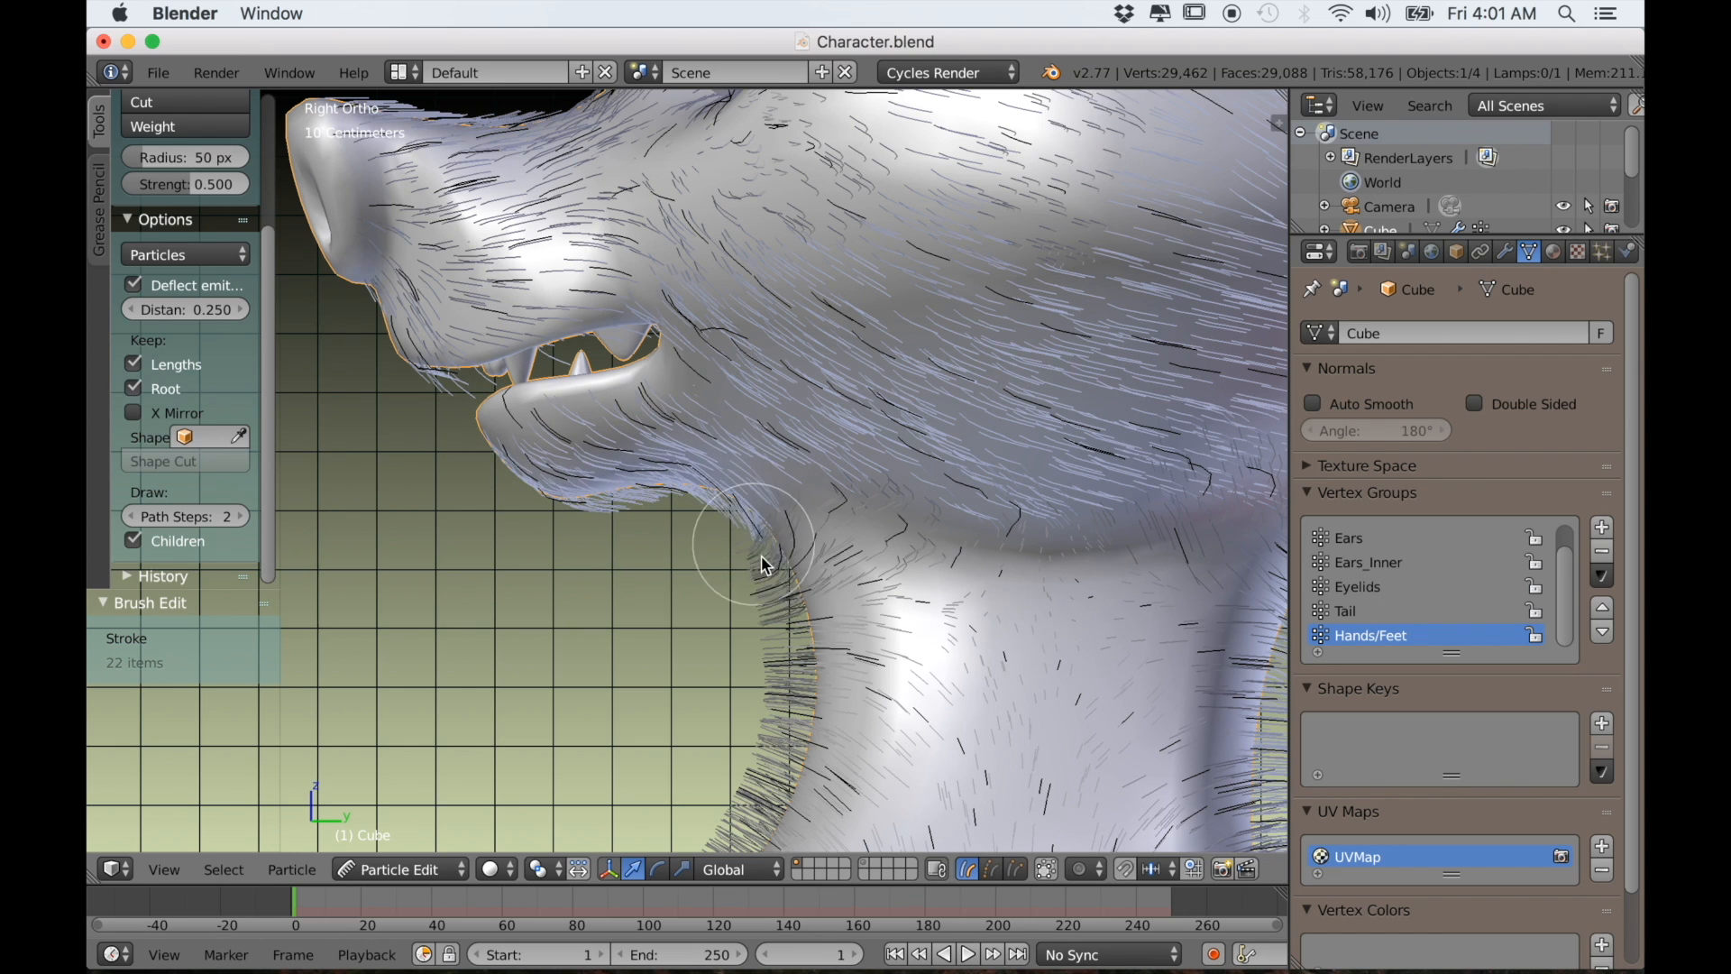
drag(505, 478, 601, 492)
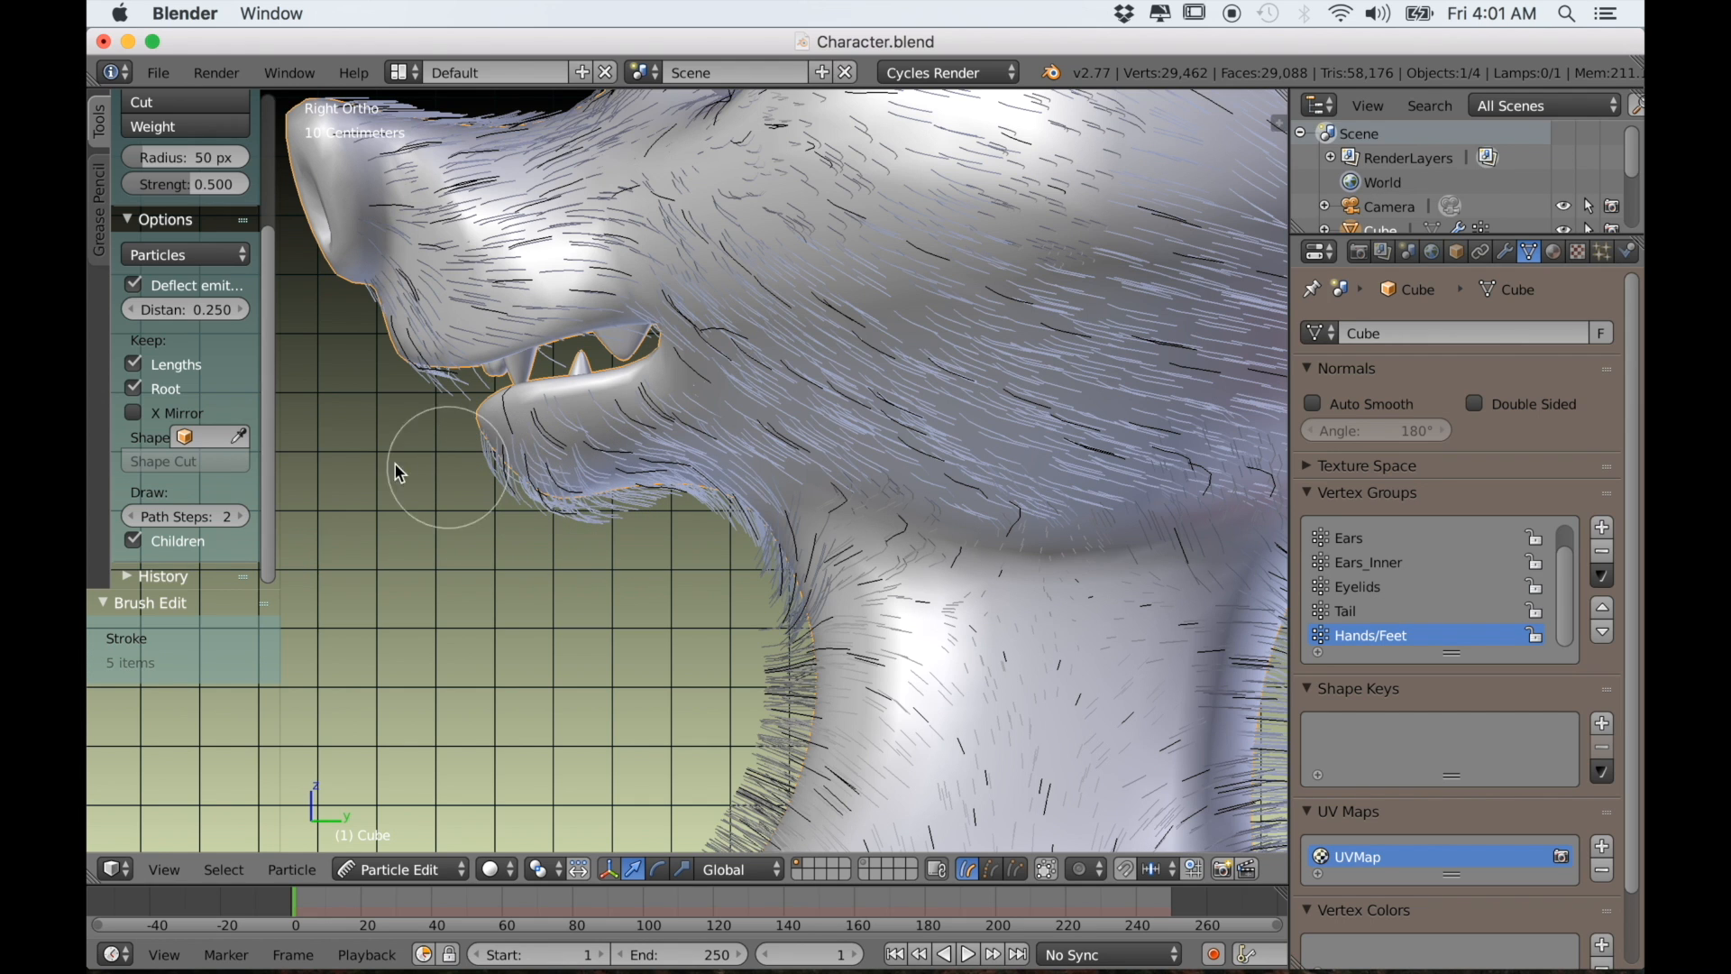
Comb the muzzle fur, smoothing the hair on the front of the upper lip downward and tidying the snout
shift+middle_drag(393, 404, 522, 494)
scroll(519, 493, up, 2)
shift+middle_drag(458, 427, 500, 445)
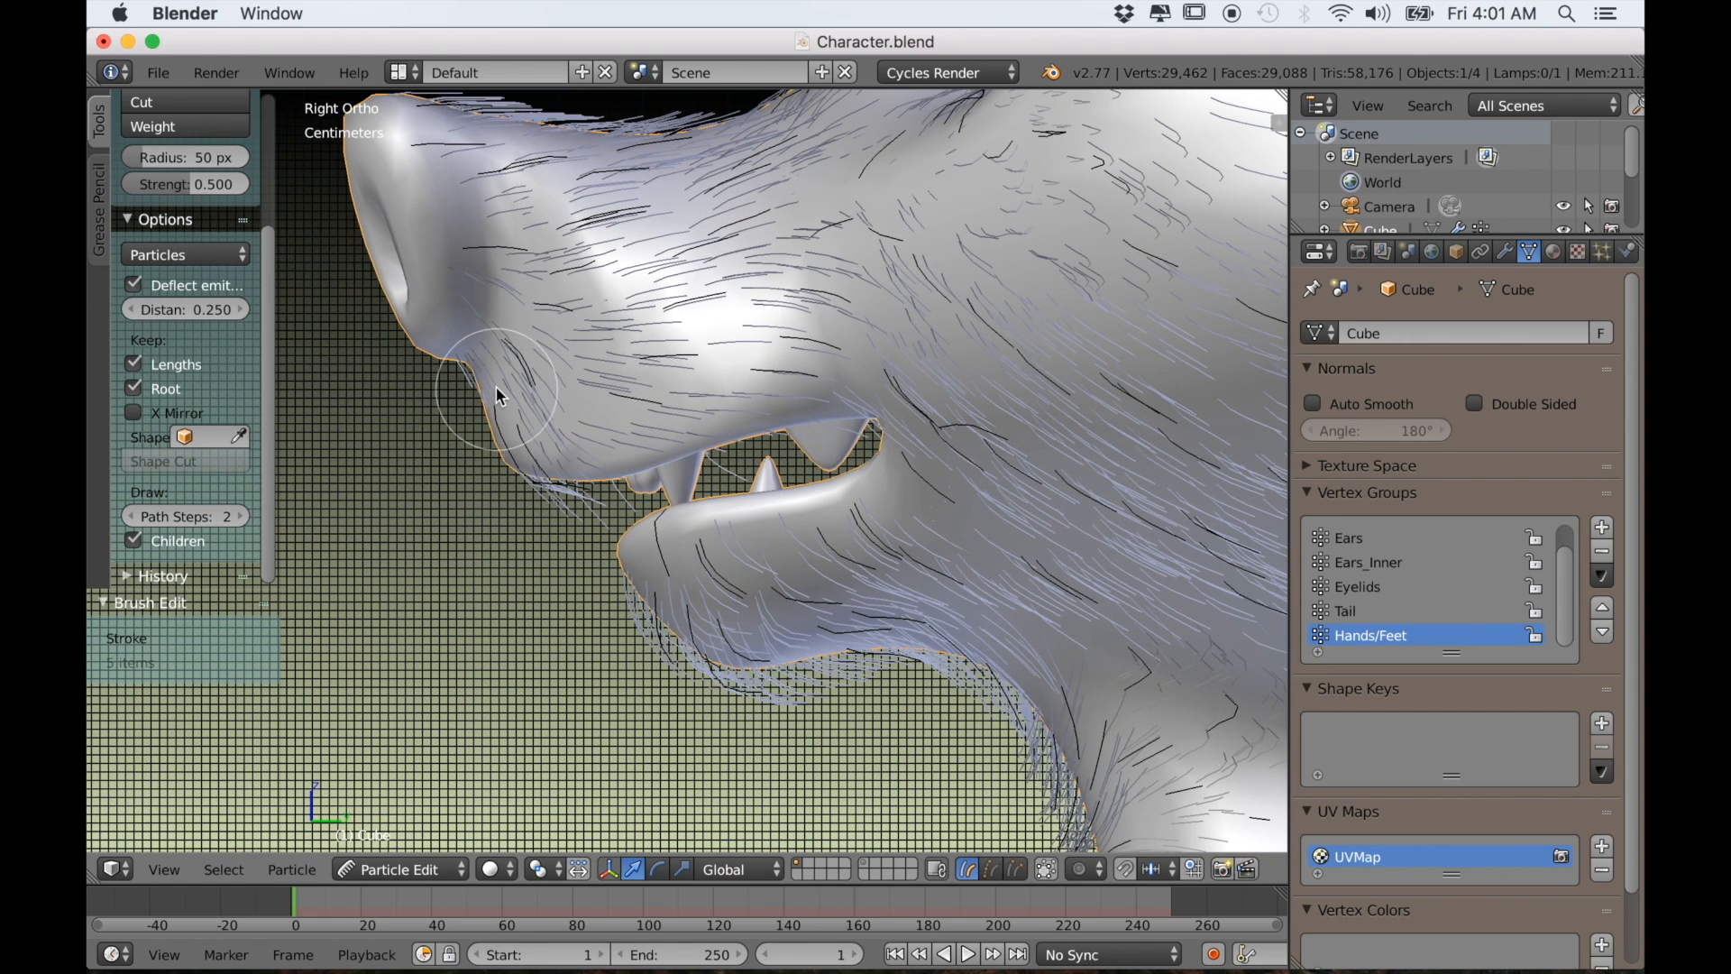
mouse_move(469, 420)
mouse_down()
mouse_move(511, 387)
mouse_move(510, 451)
mouse_move(537, 505)
mouse_up()
scroll(498, 518, up, 2)
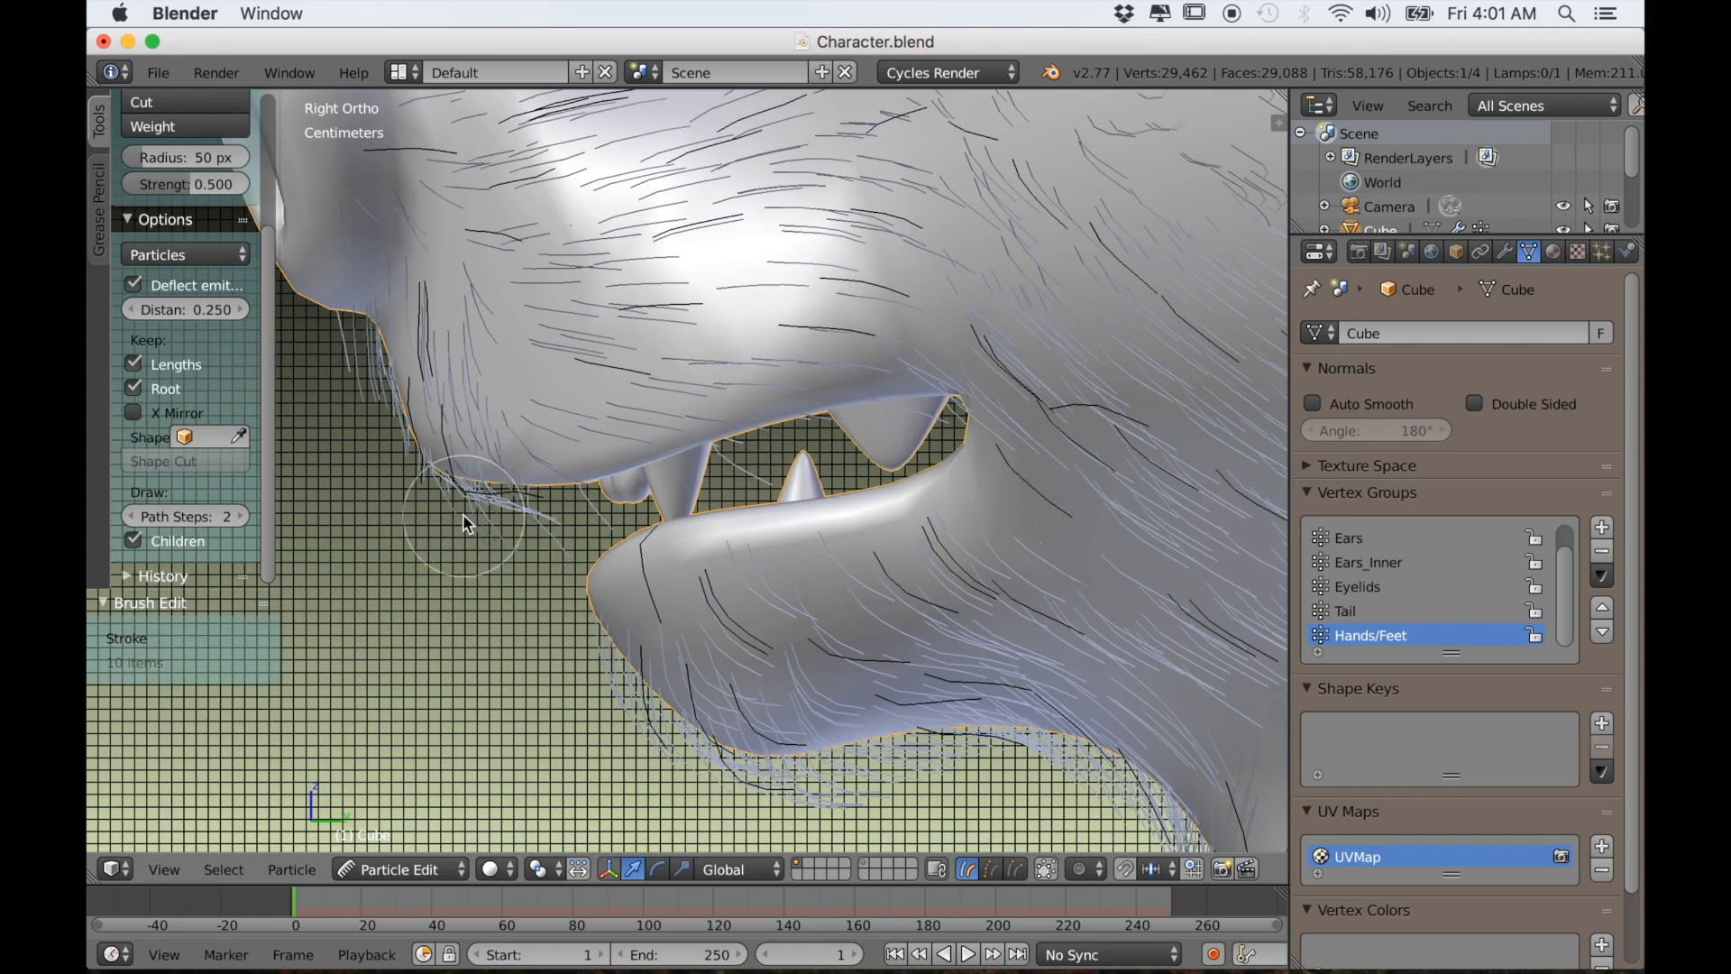
shift+middle_drag(462, 512, 525, 490)
scroll(487, 451, down, 8)
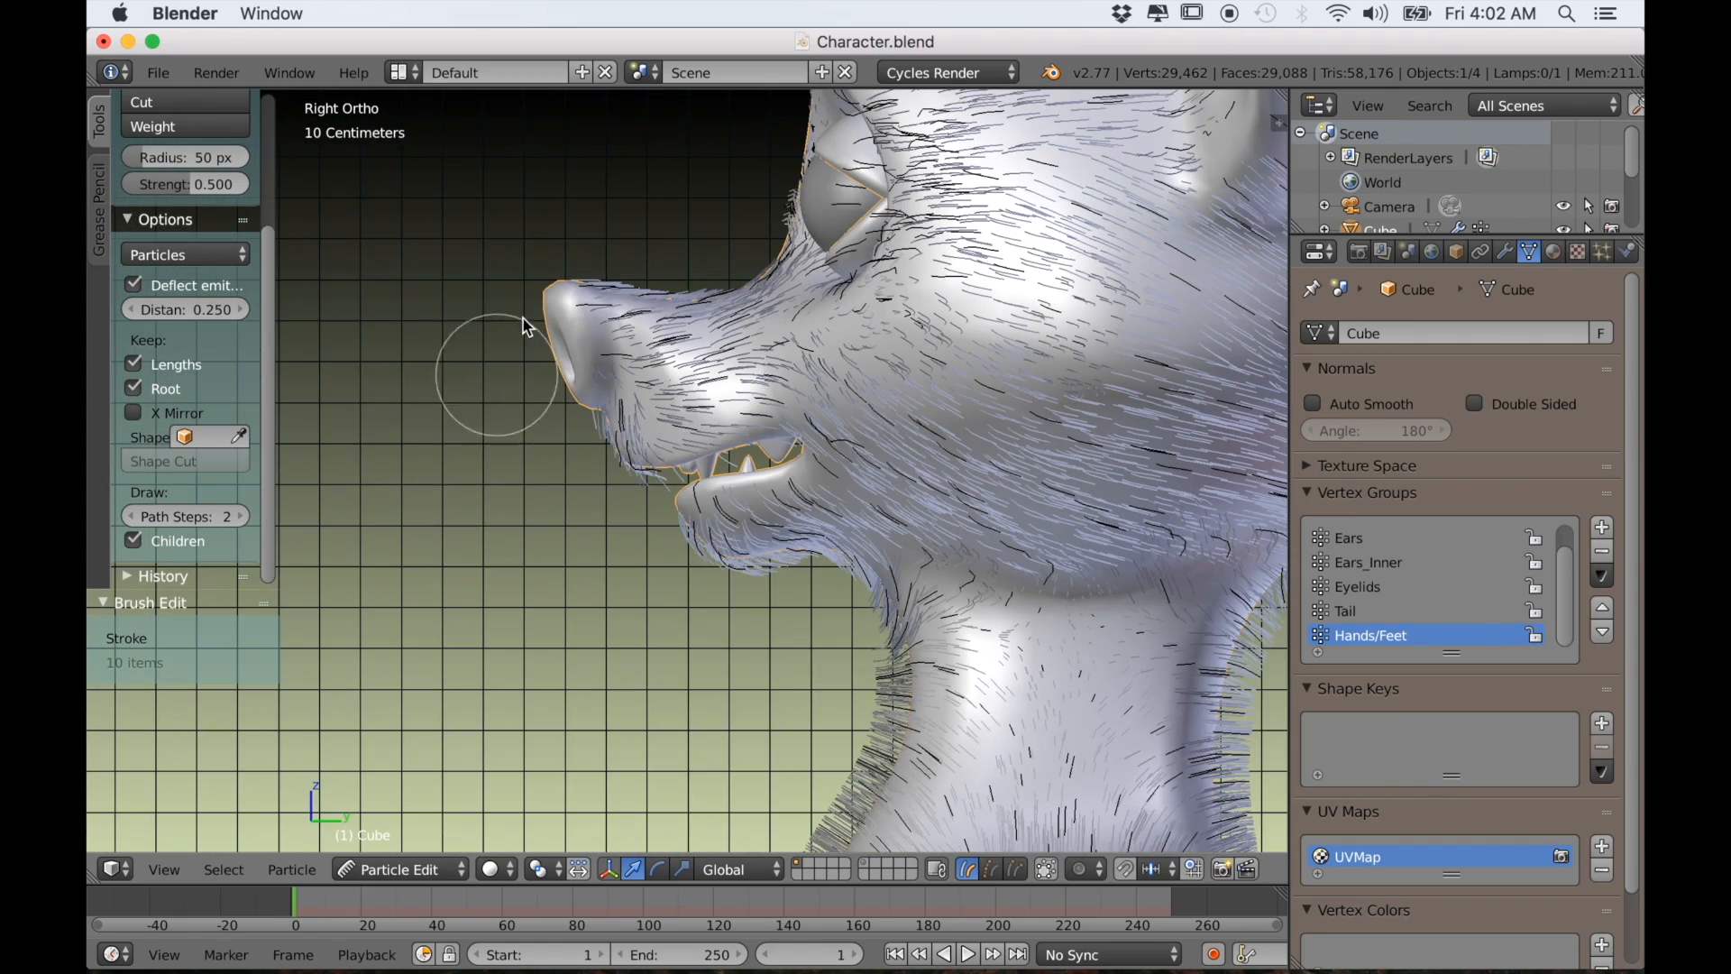
shift+middle_drag(491, 375, 541, 406)
scroll(548, 424, up, 6)
mouse_move(550, 434)
mouse_down()
mouse_move(456, 301)
mouse_move(546, 347)
mouse_up()
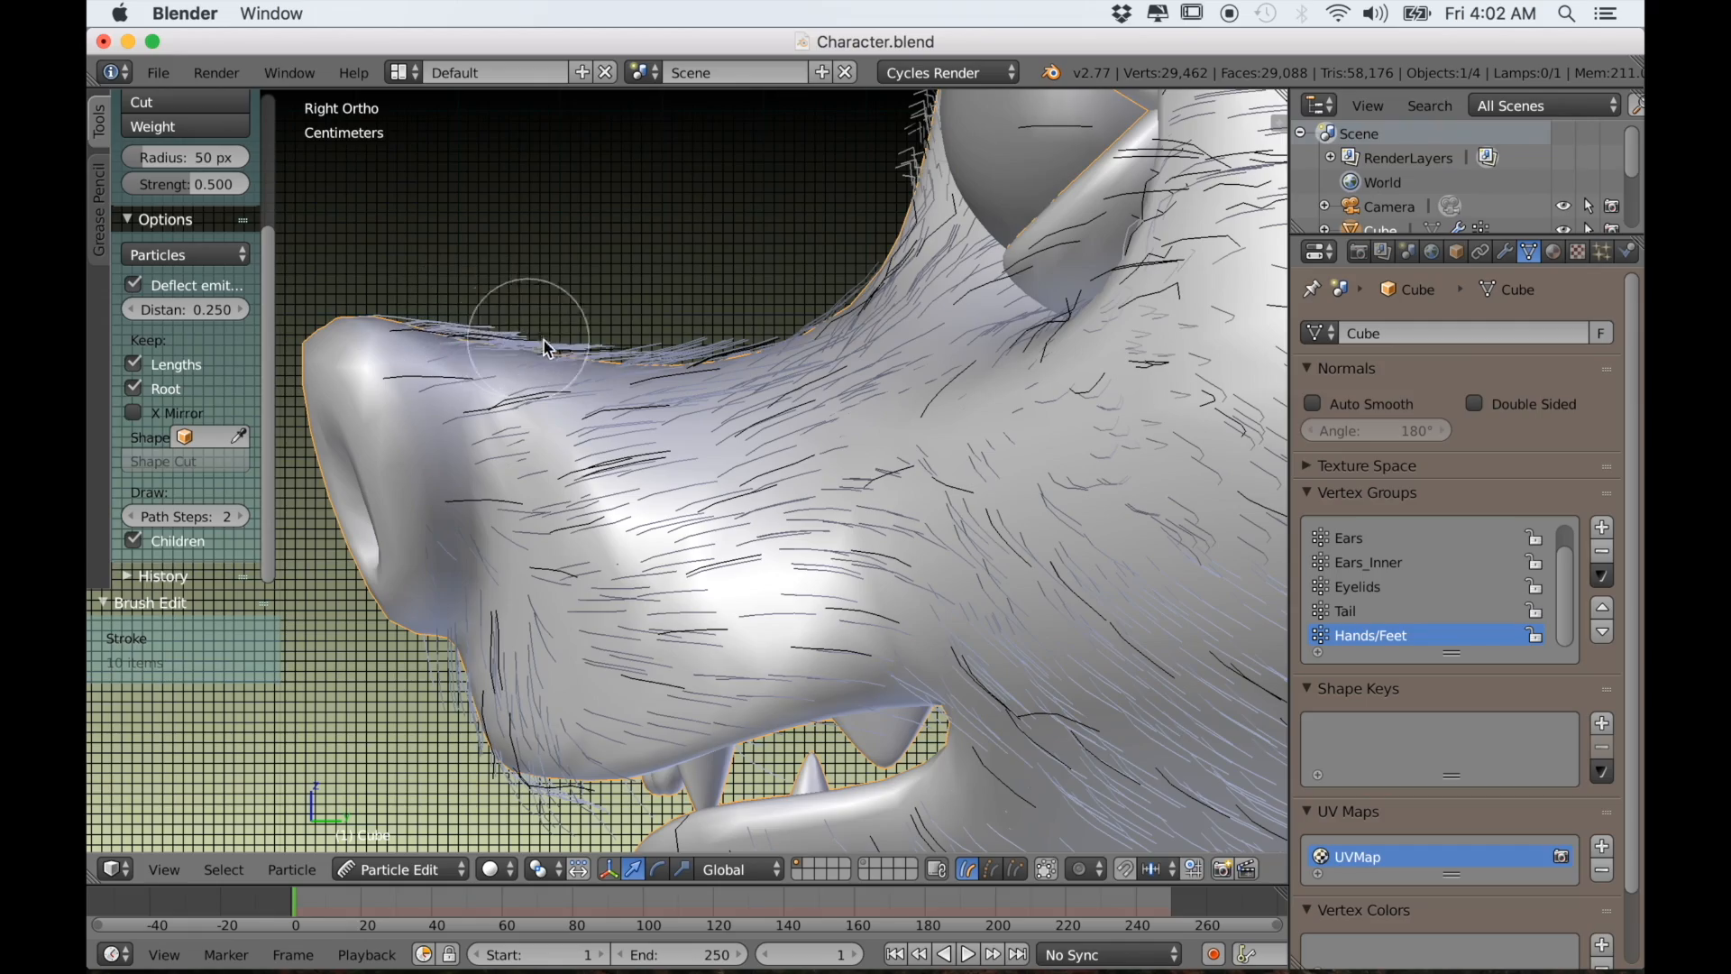
From the right side, fluff up the fur on the back of the head with the Puff brush
scroll(549, 340, down, 3)
middle_drag(510, 394, 685, 407)
scroll(699, 406, down, 3)
key(KP_3)
scroll(790, 505, up, 4)
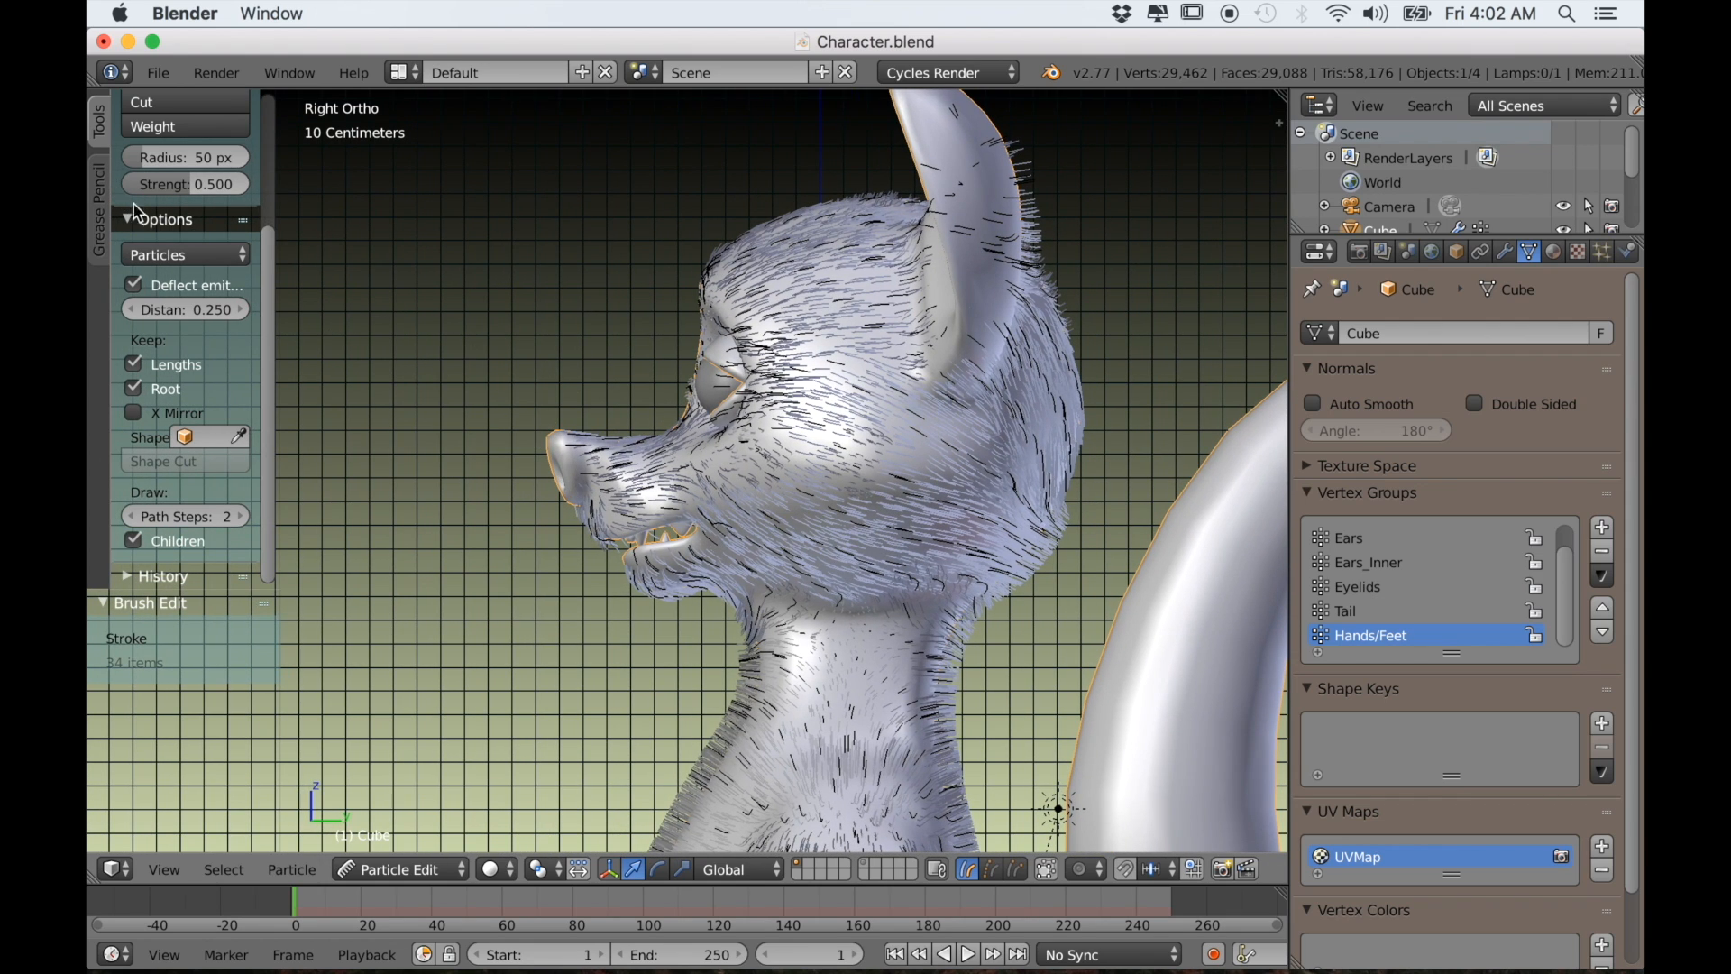
scroll(126, 200, up, 5)
click(153, 259)
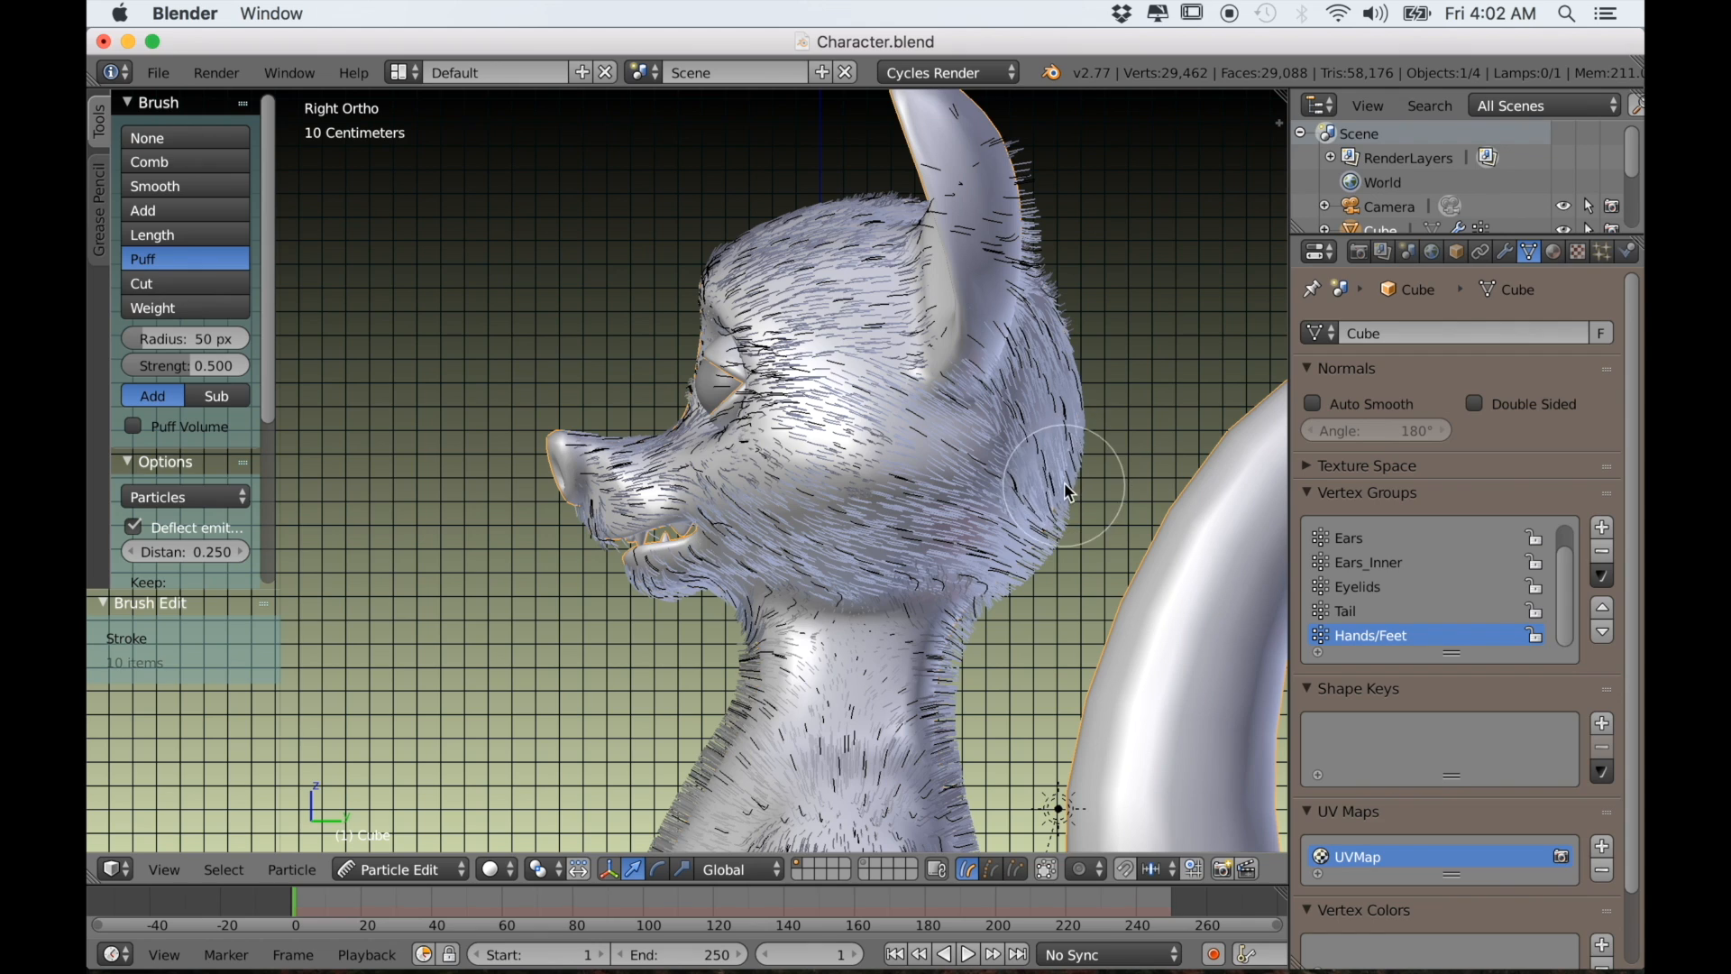
mouse_move(1094, 497)
mouse_down()
mouse_move(1059, 474)
mouse_move(1082, 432)
mouse_move(1045, 327)
mouse_move(1107, 360)
mouse_move(1050, 509)
mouse_move(1029, 501)
mouse_up()
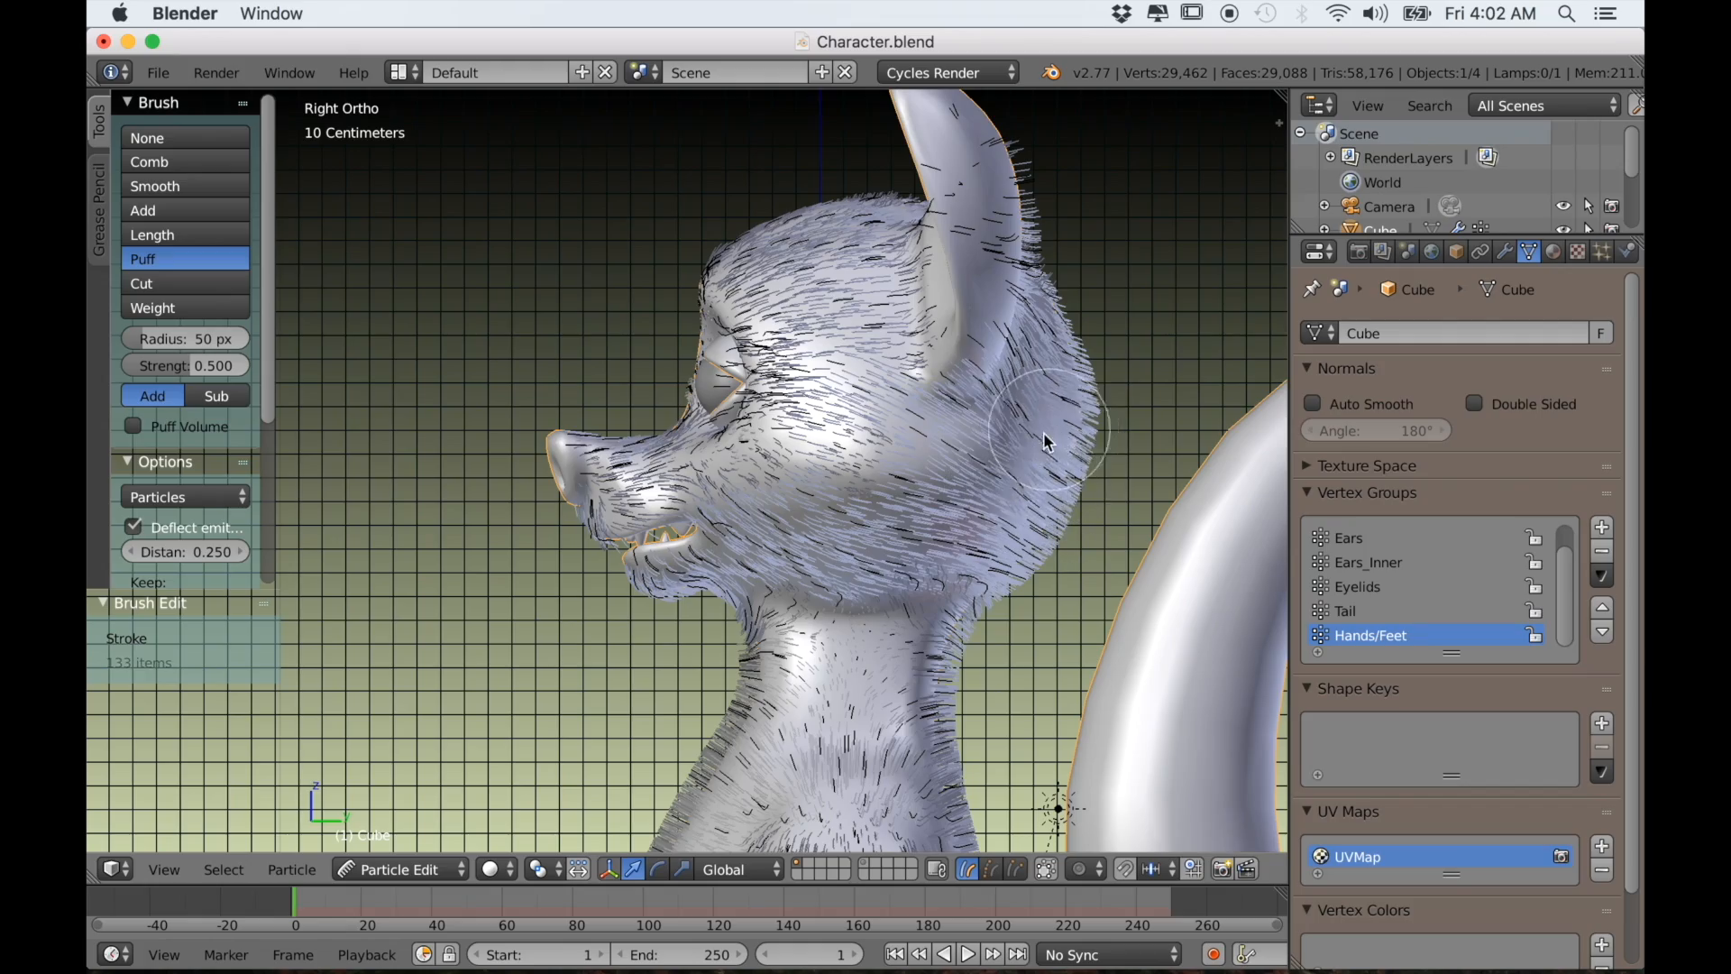
From the right side, comb the fur along the character's back downward with the Comb brush
scroll(1046, 442, down, 5)
middle_drag(1053, 425, 741, 446)
scroll(767, 469, up, 3)
middle_drag(893, 586, 804, 275)
middle_drag(906, 501, 793, 506)
shift+middle_drag(879, 561, 892, 383)
scroll(893, 424, up, 2)
shift+middle_drag(901, 649, 908, 557)
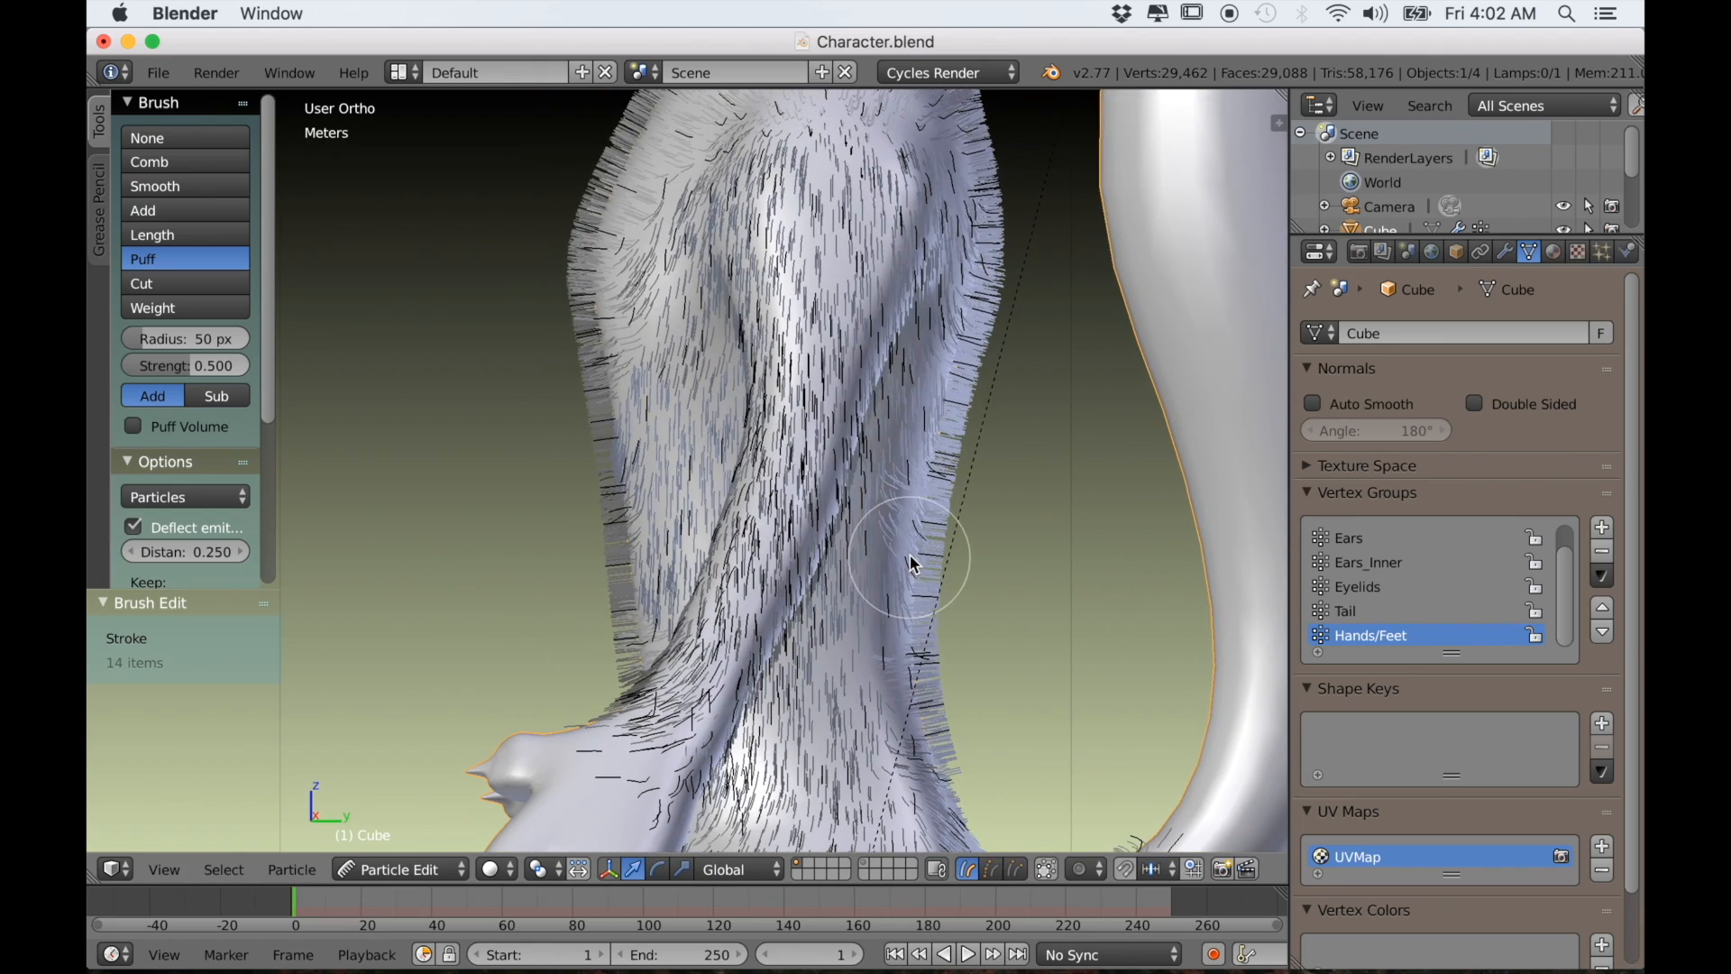
key(KP_3)
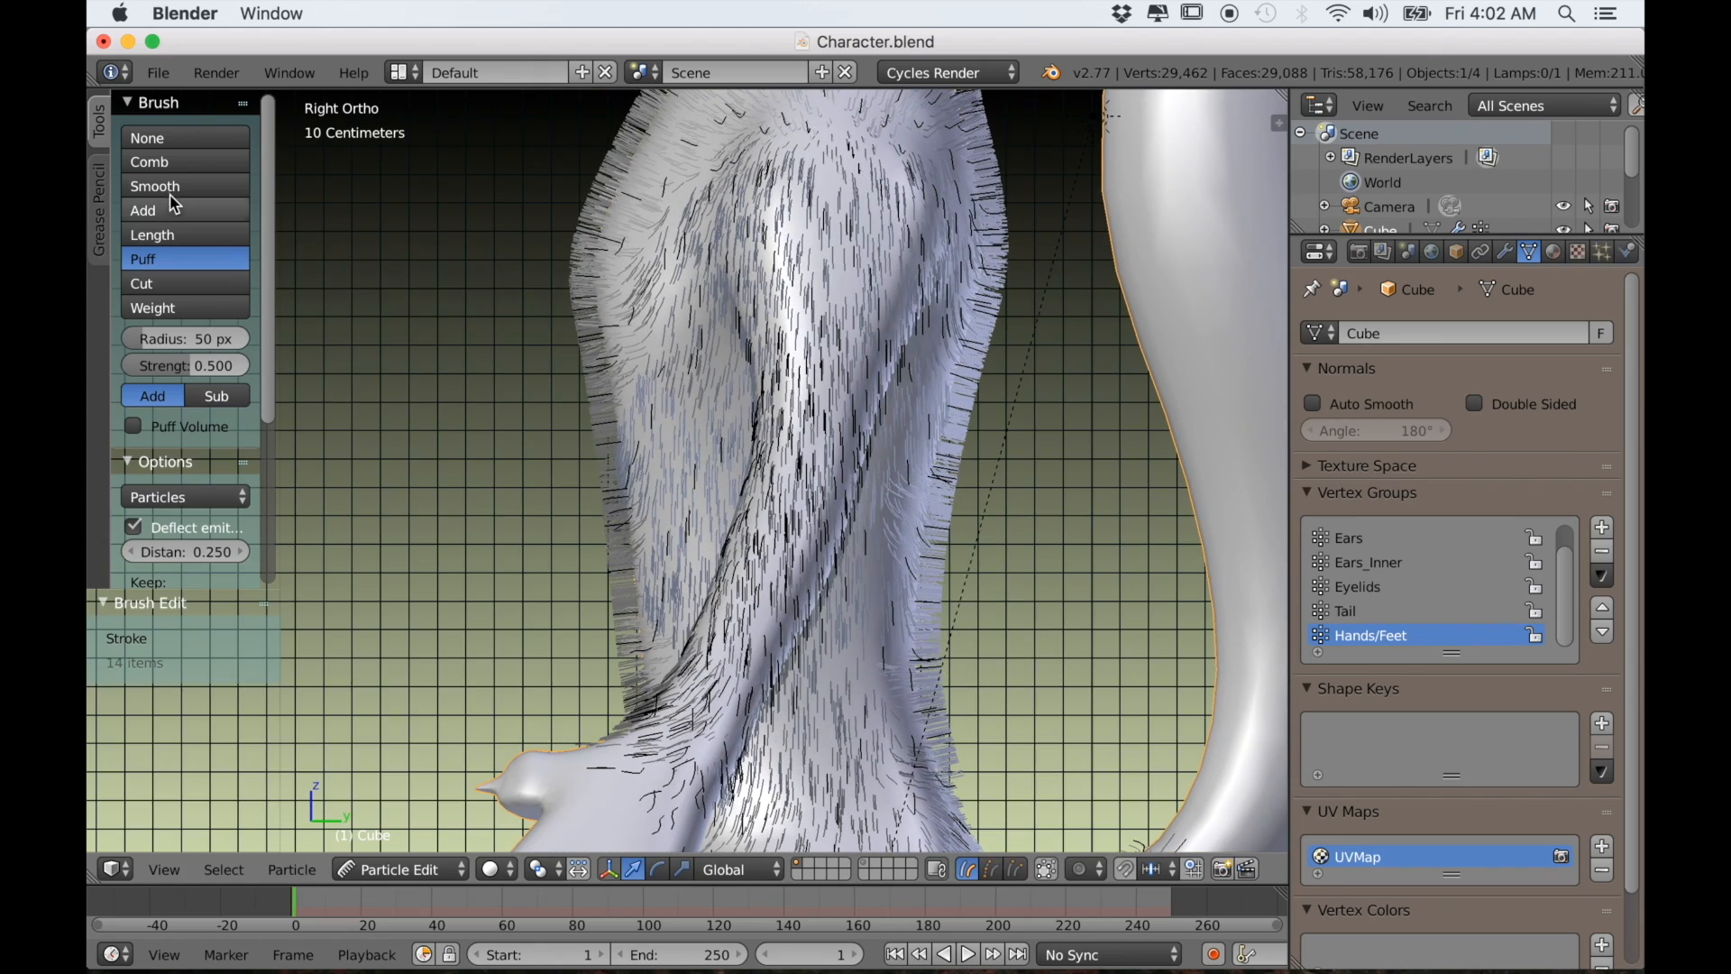
click(172, 161)
drag(994, 330, 996, 394)
drag(937, 593, 998, 777)
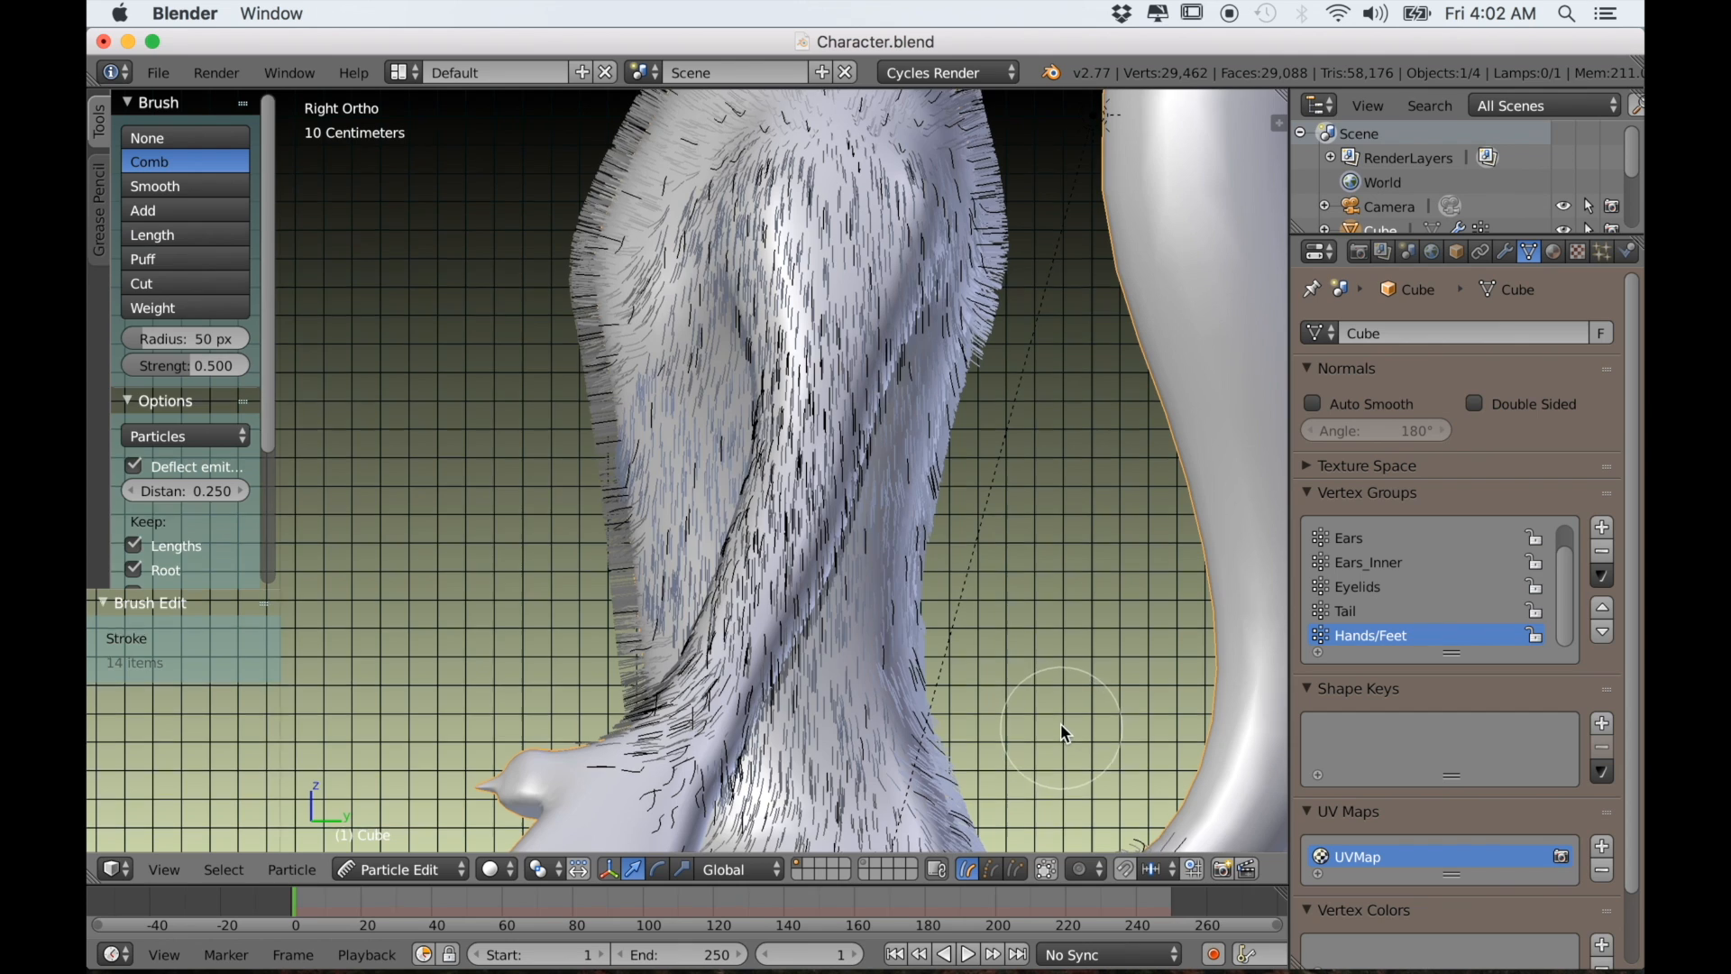
Comb the fur on the lower back down toward the base of the tail
shift+middle_drag(1060, 723, 982, 472)
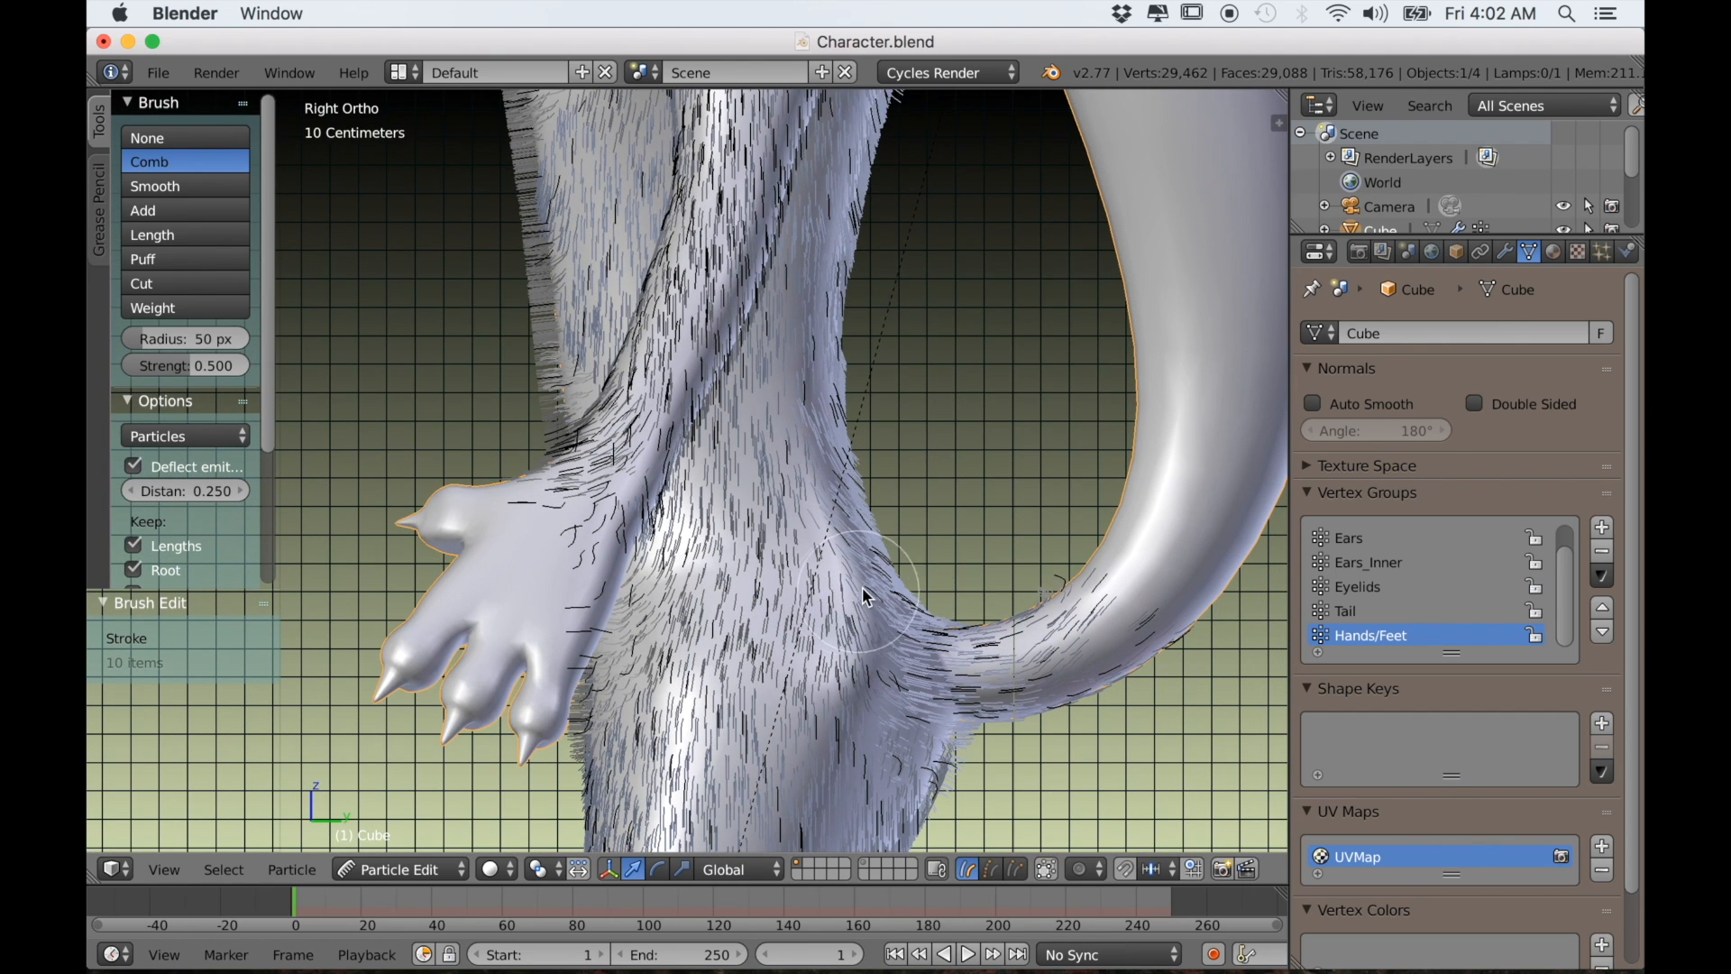
scroll(866, 597, up, 2)
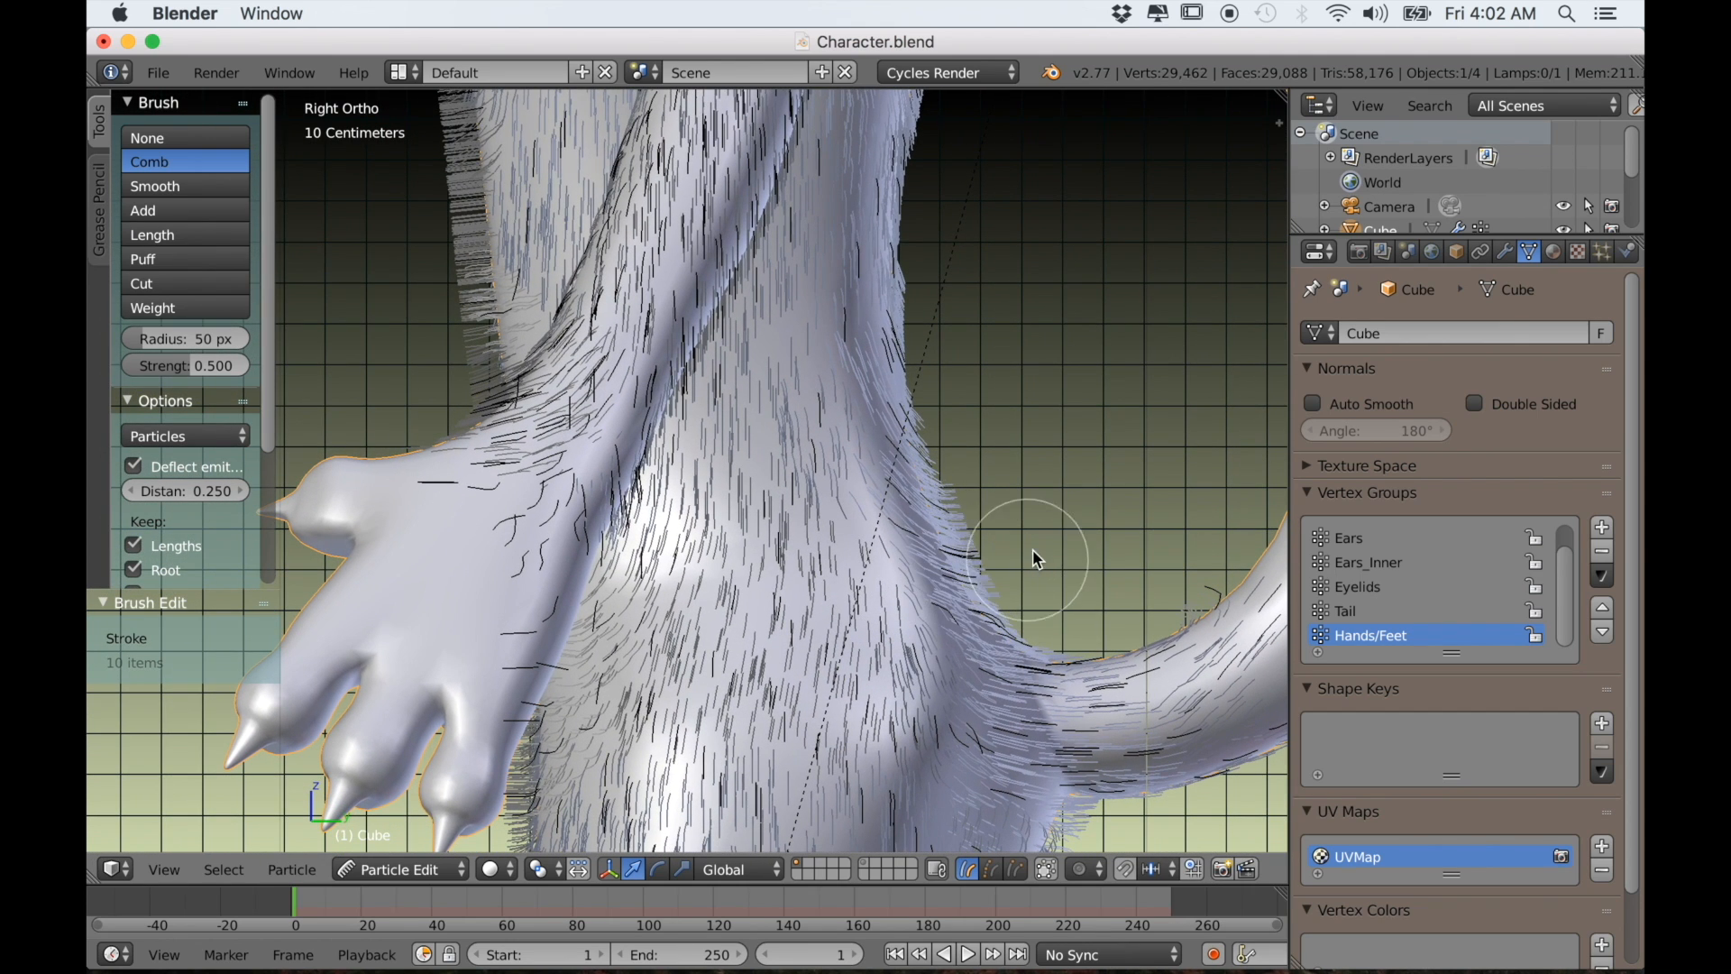
scroll(934, 490, down, 2)
shift+middle_drag(831, 320, 819, 560)
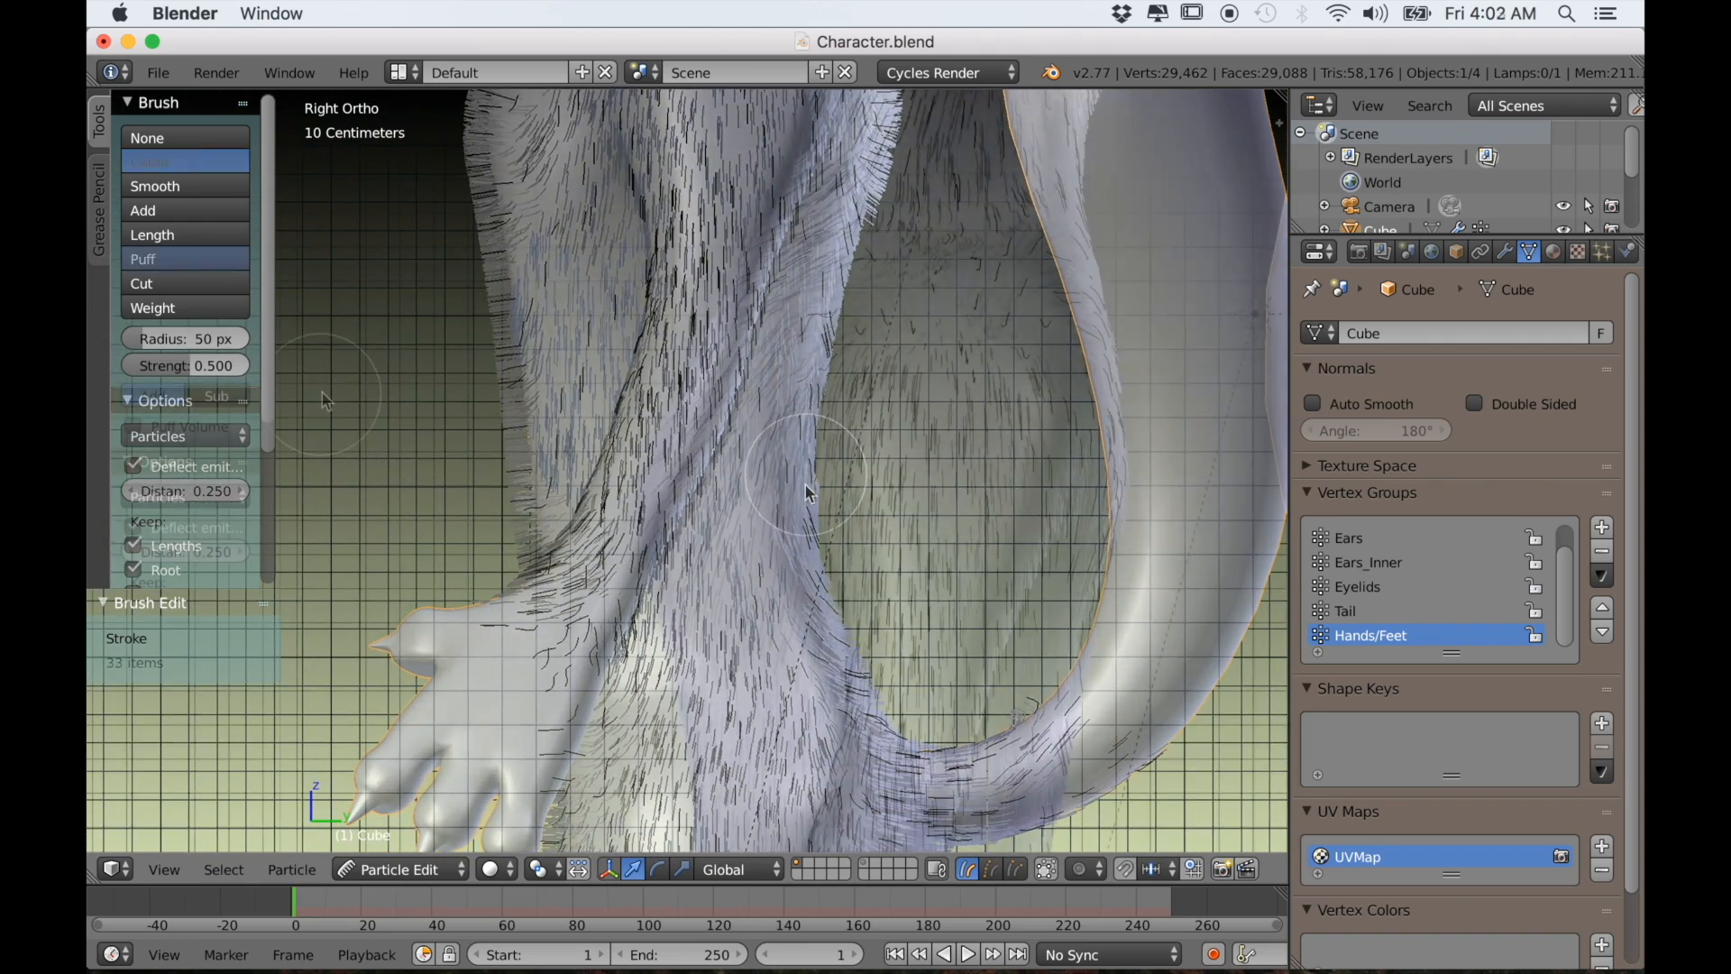
Lengthen the fur down the front of the chest with the Length brush set to Grow
click(150, 262)
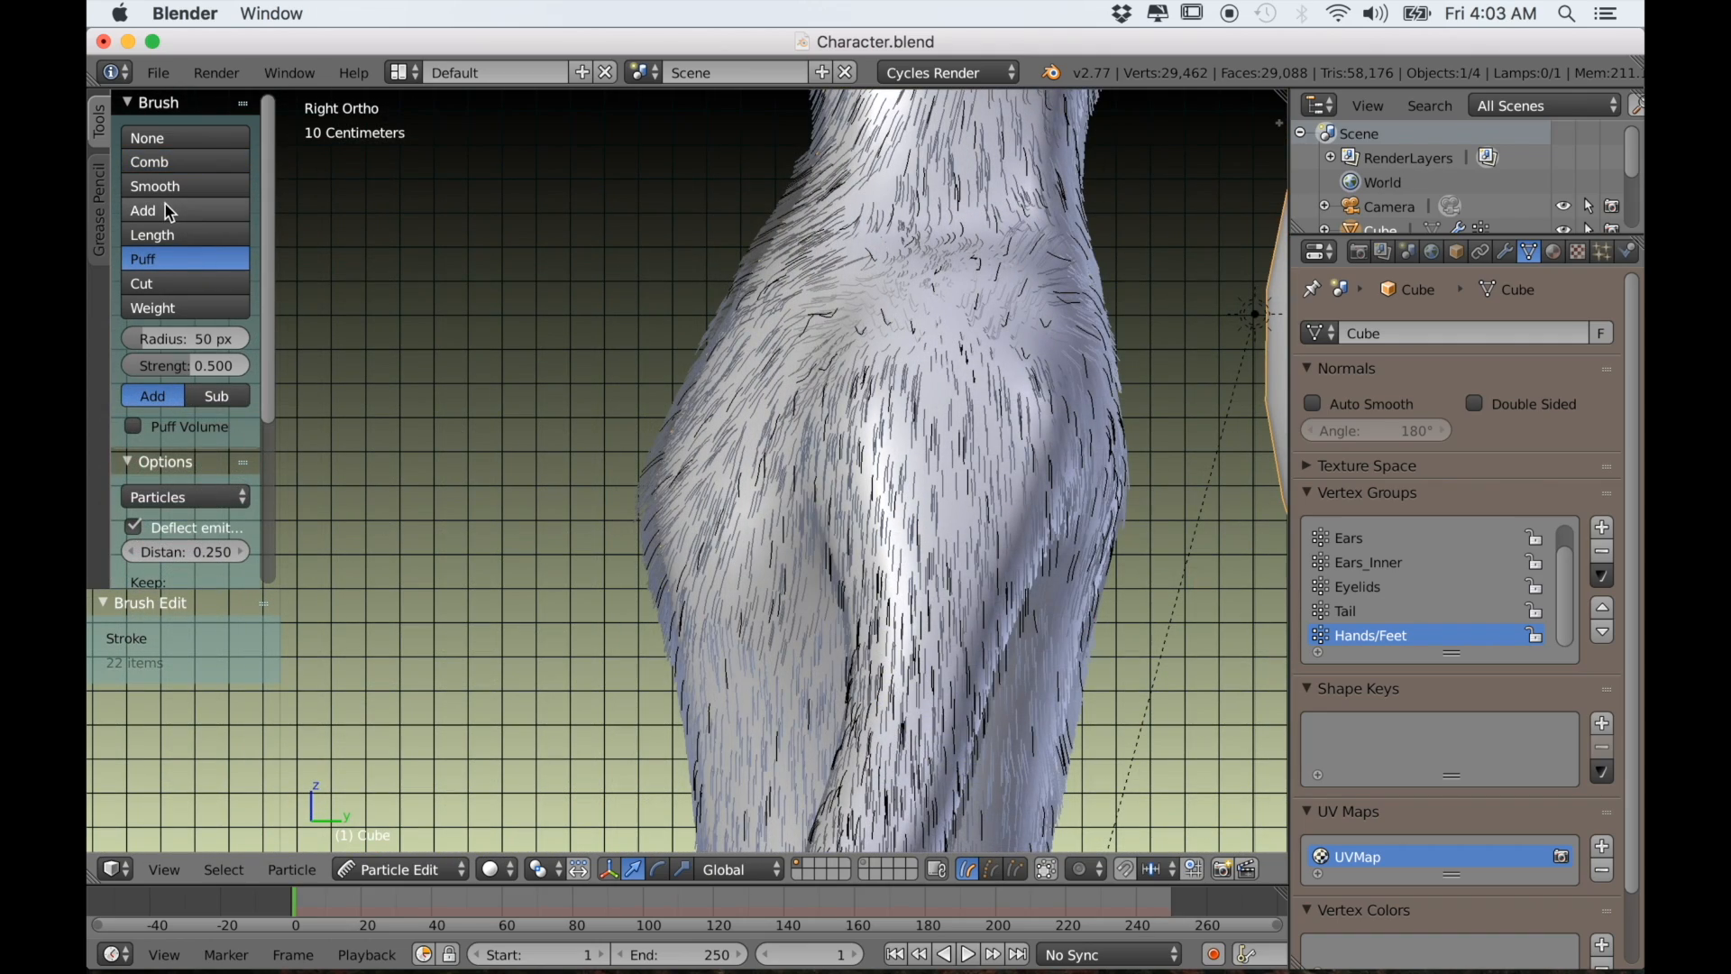
click(153, 236)
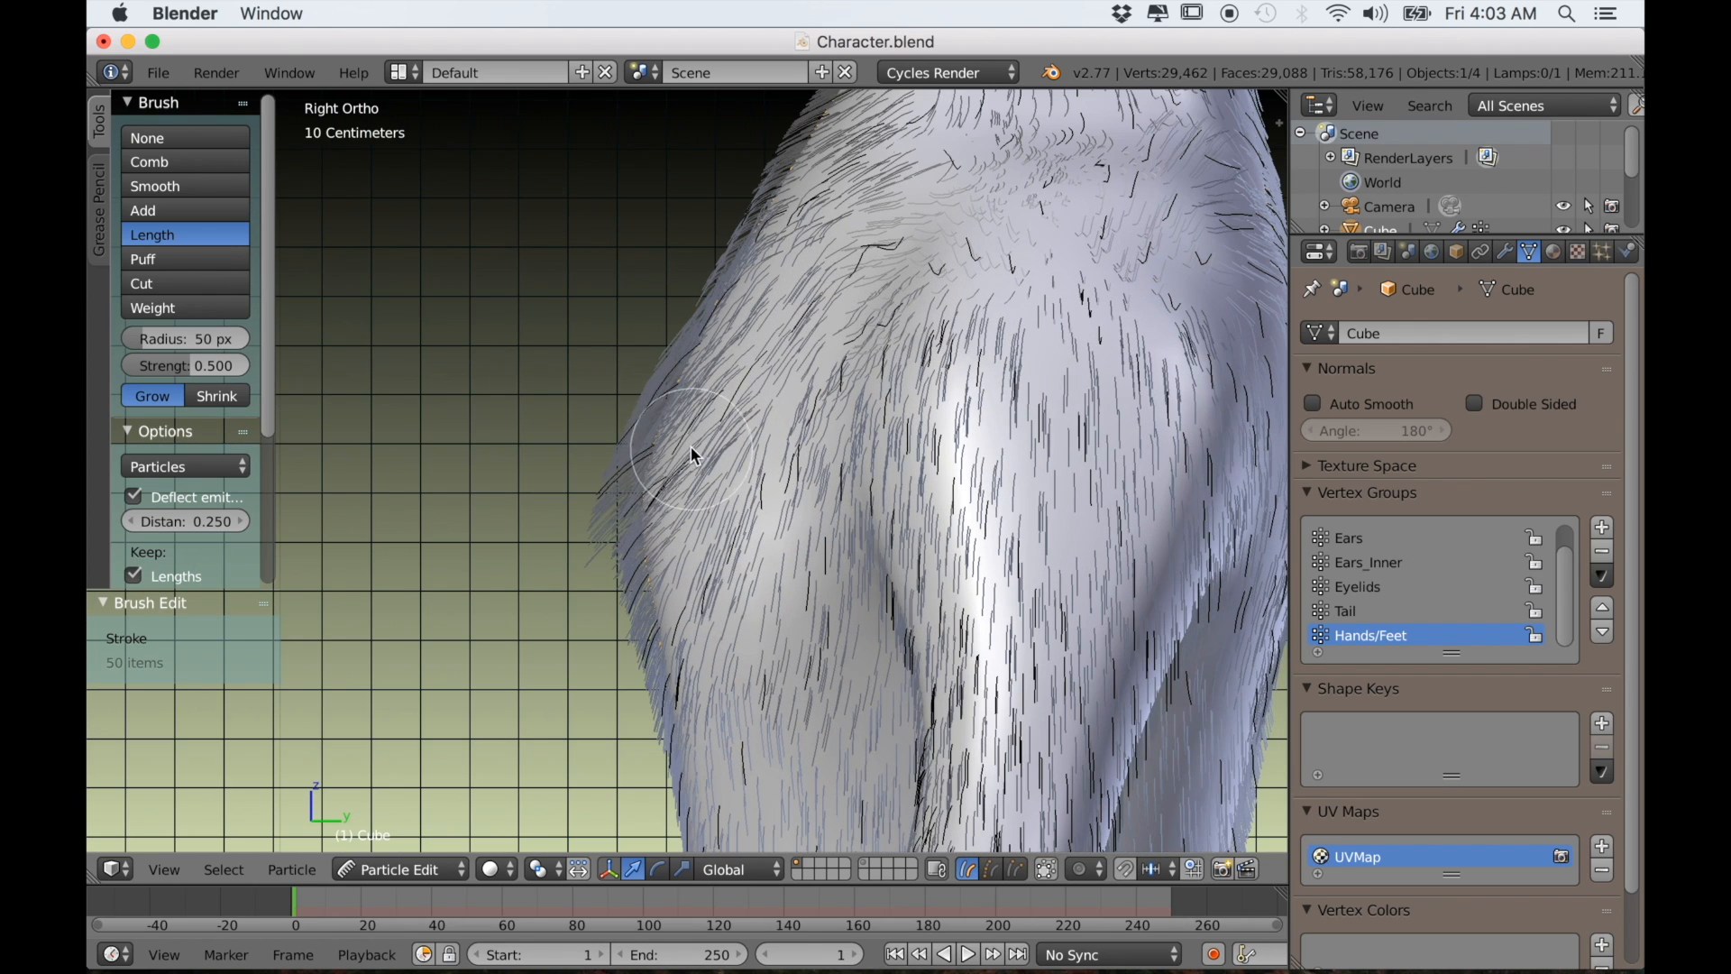
mouse_move(713, 359)
mouse_down()
mouse_move(686, 770)
mouse_move(702, 779)
mouse_up()
scroll(698, 708, down, 5)
mouse_move(607, 642)
middle_down()
mouse_move(724, 669)
mouse_move(785, 635)
mouse_move(833, 641)
middle_up()
scroll(834, 641, up, 2)
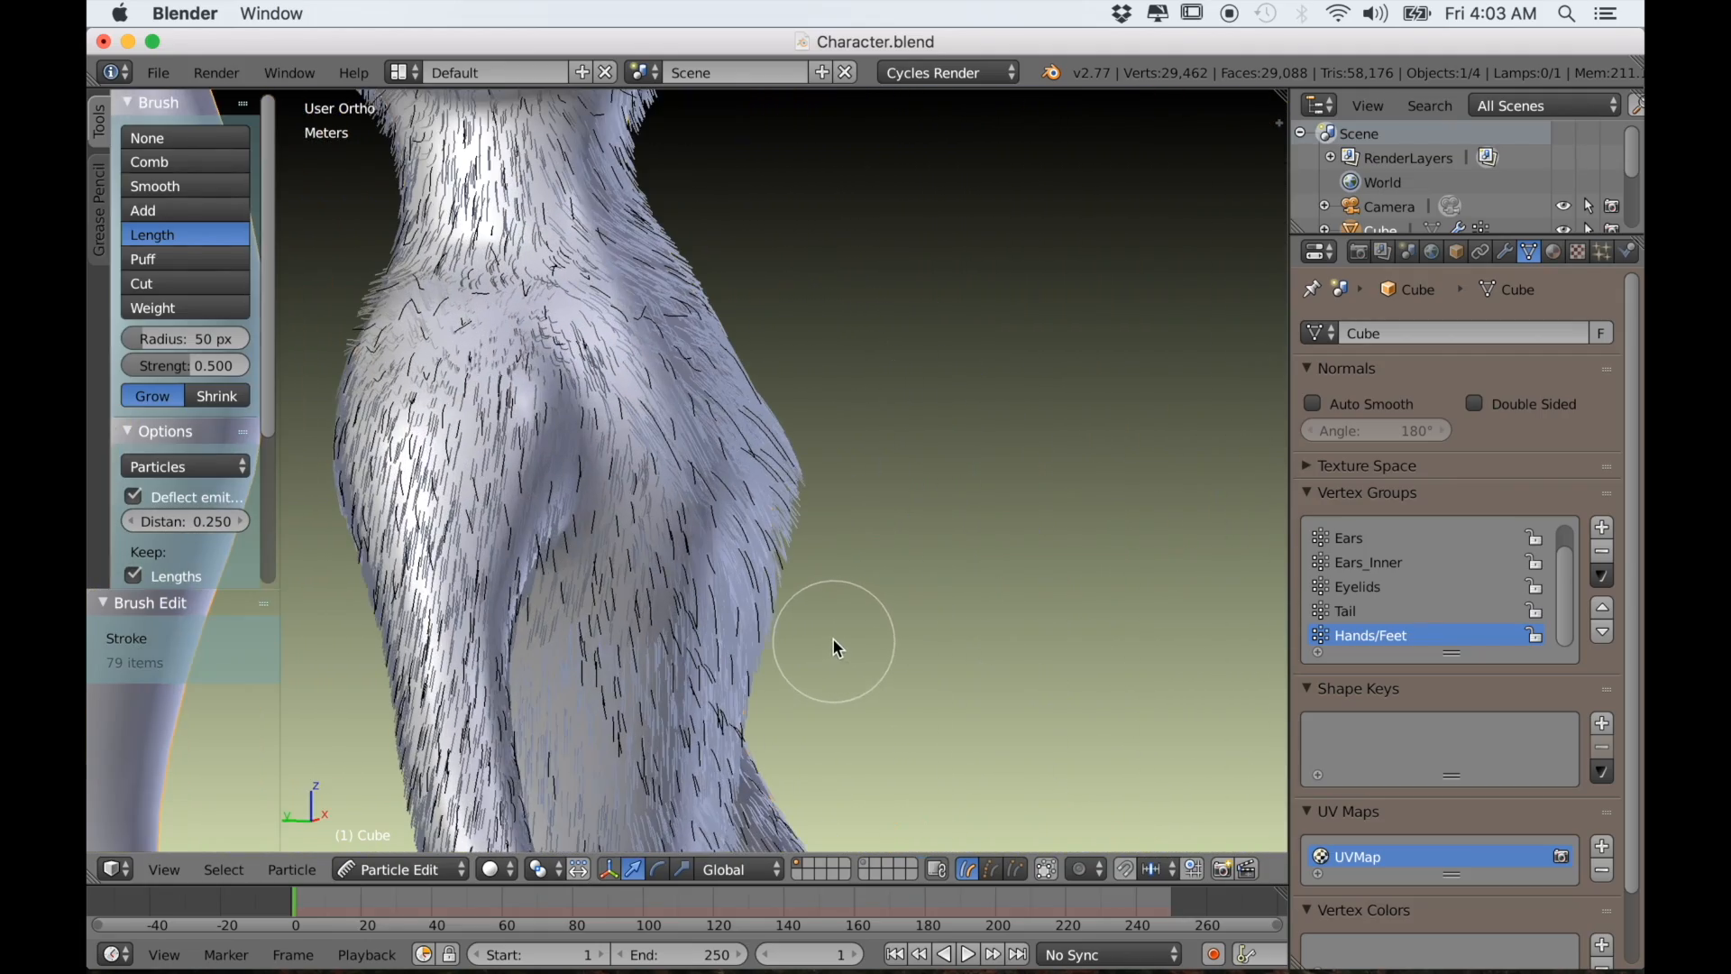
key(KP_3)
scroll(766, 577, up, 1)
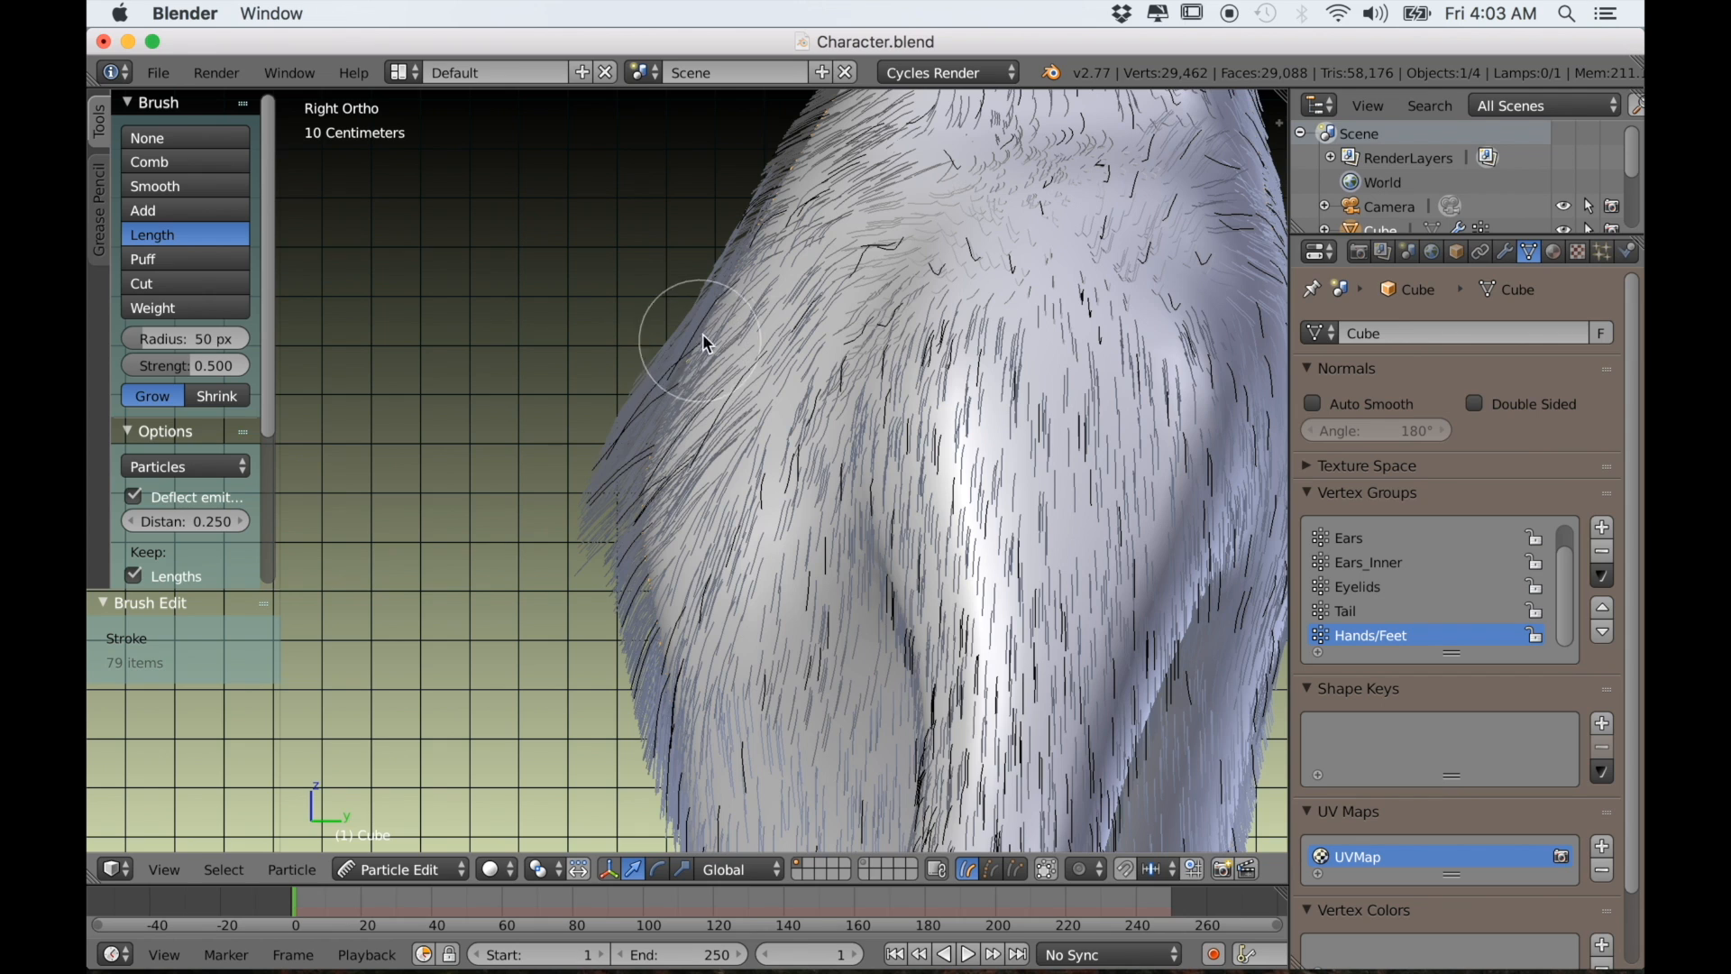
mouse_move(760, 251)
mouse_down()
mouse_move(739, 235)
mouse_move(772, 257)
mouse_move(695, 312)
mouse_move(664, 386)
mouse_up()
Fluff the long chest fur outward with the Puff brush
scroll(663, 386, down, 1)
scroll(665, 390, down, 1)
scroll(514, 468, up, 1)
click(225, 260)
mouse_move(707, 416)
mouse_down()
mouse_move(706, 318)
mouse_move(654, 495)
mouse_up()
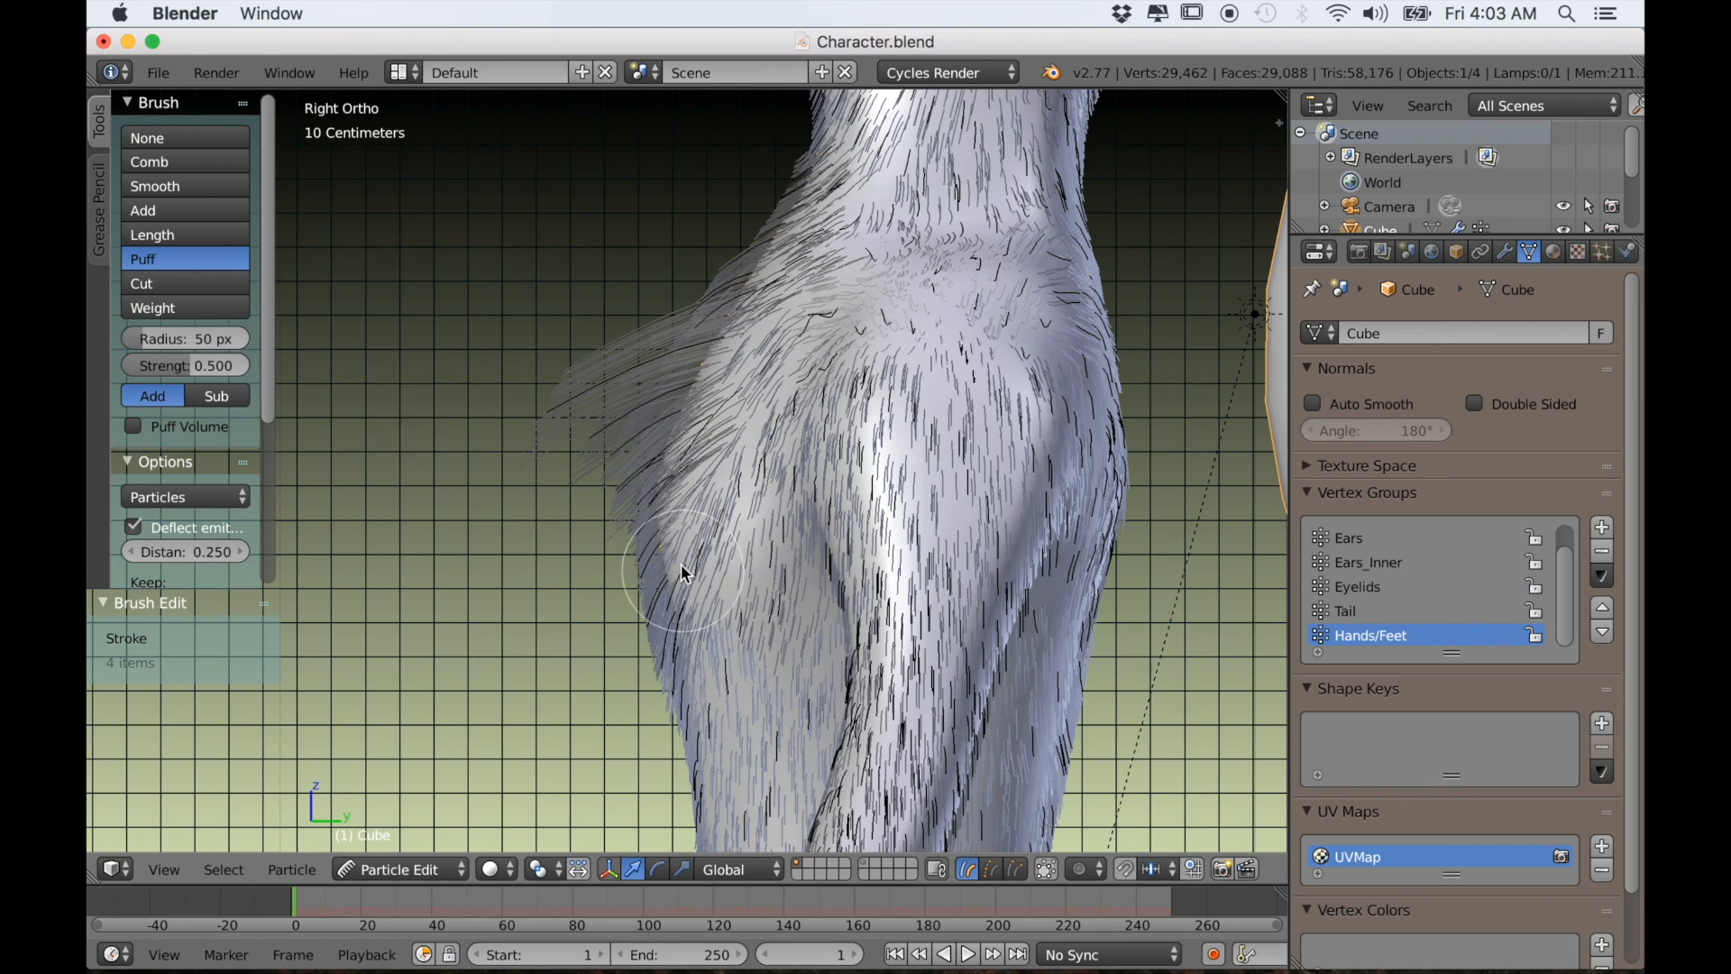
Trim the protruding tips of the chest fur with the Cut brush
click(185, 283)
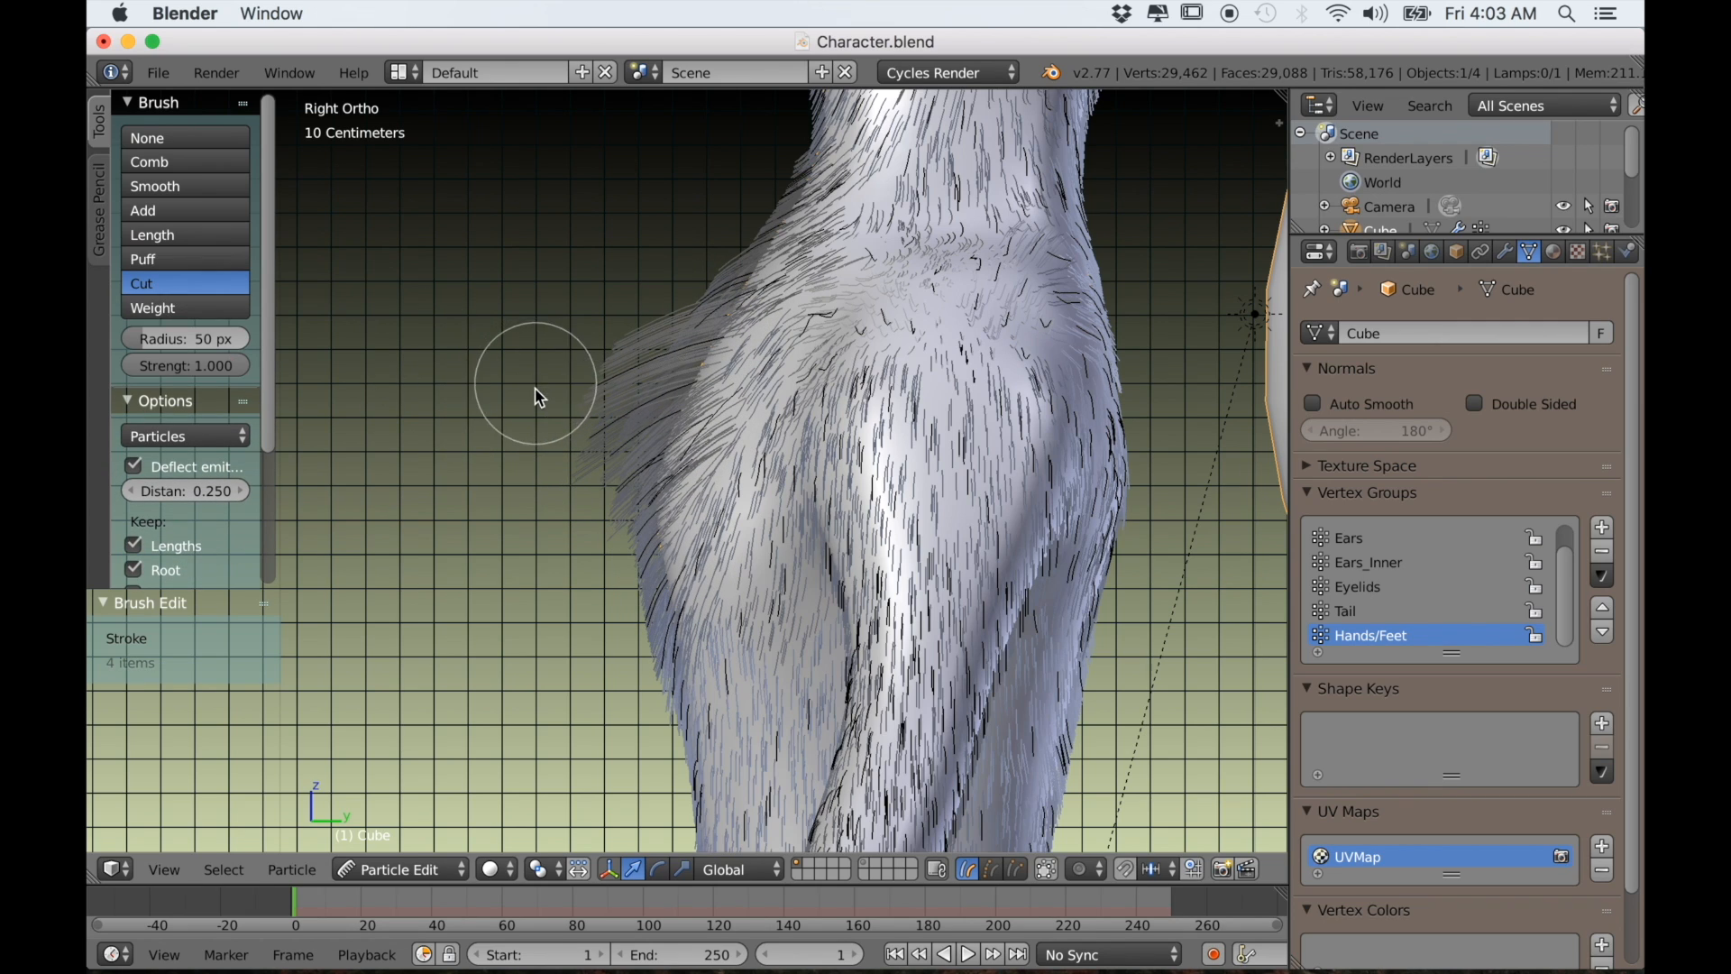
drag(522, 468, 539, 490)
click(559, 492)
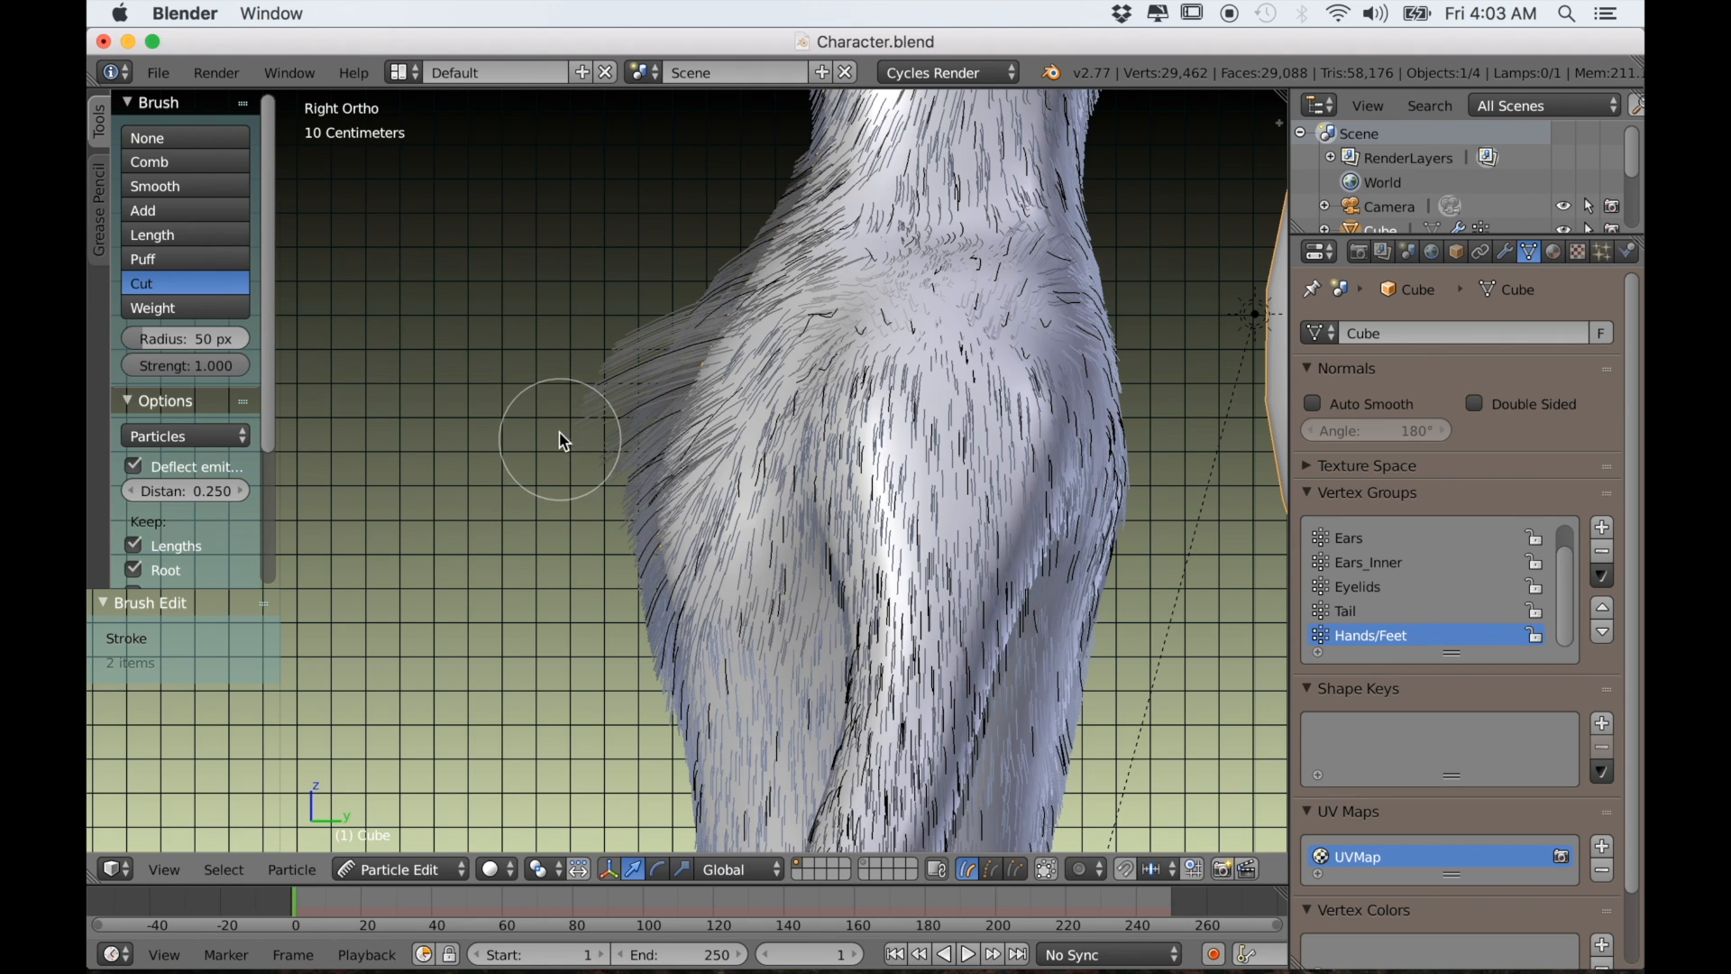
scroll(451, 468, down, 4)
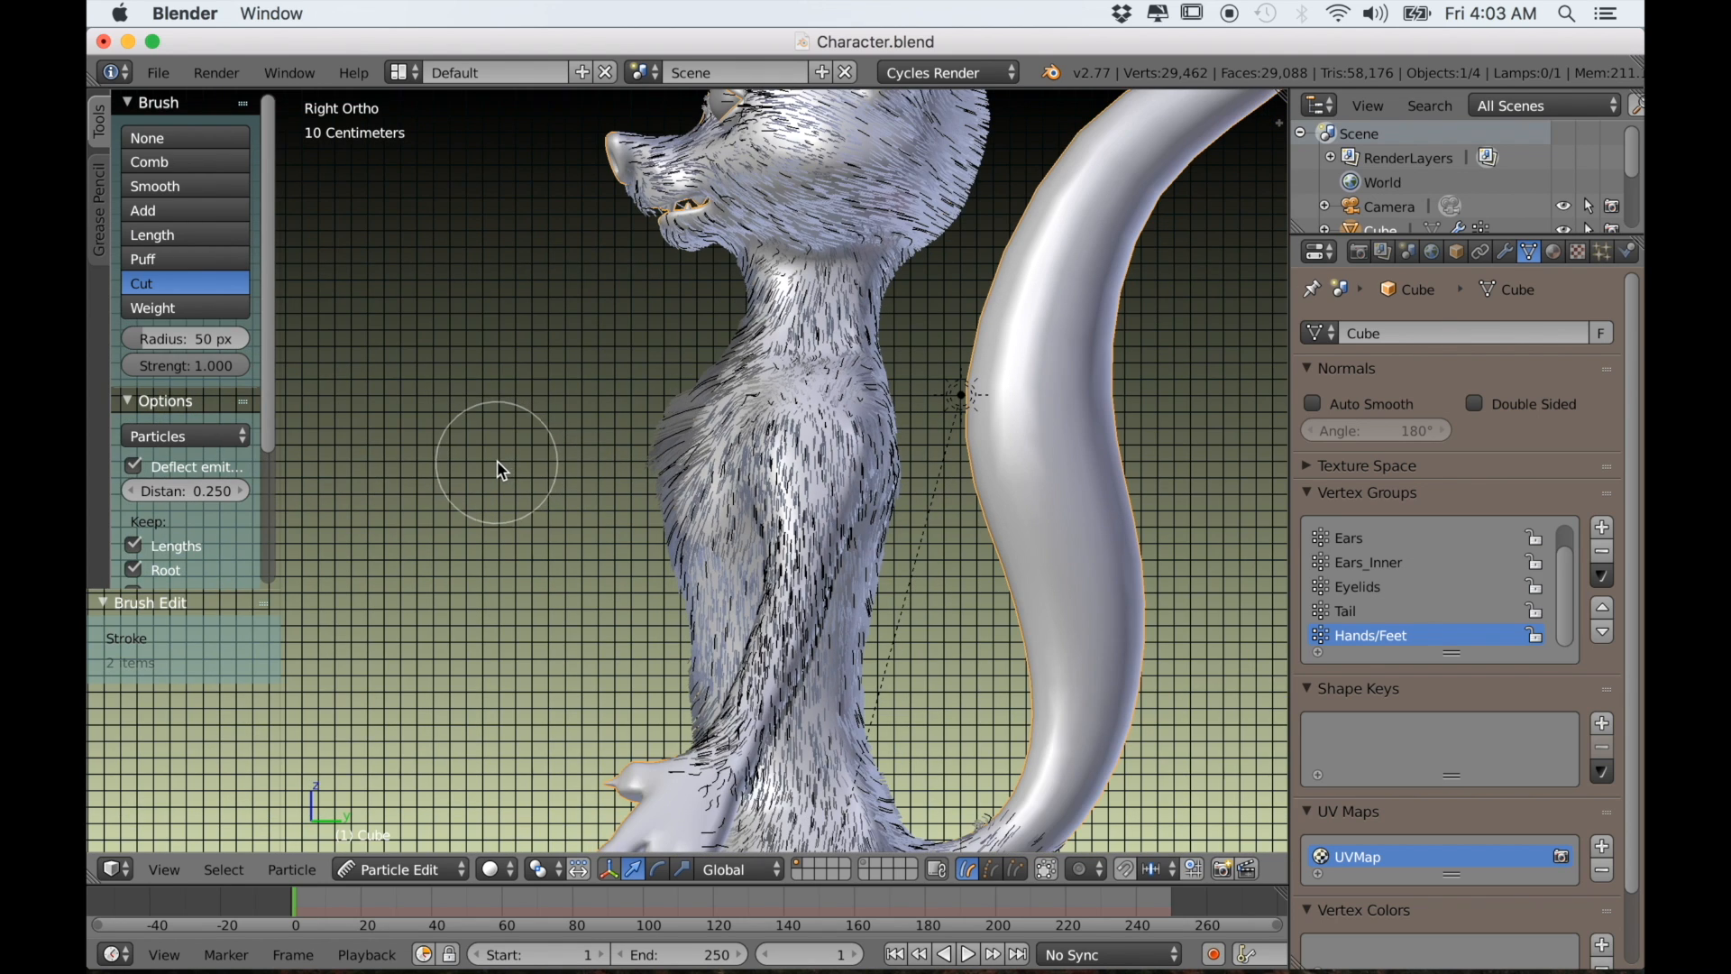
scroll(497, 462, up, 3)
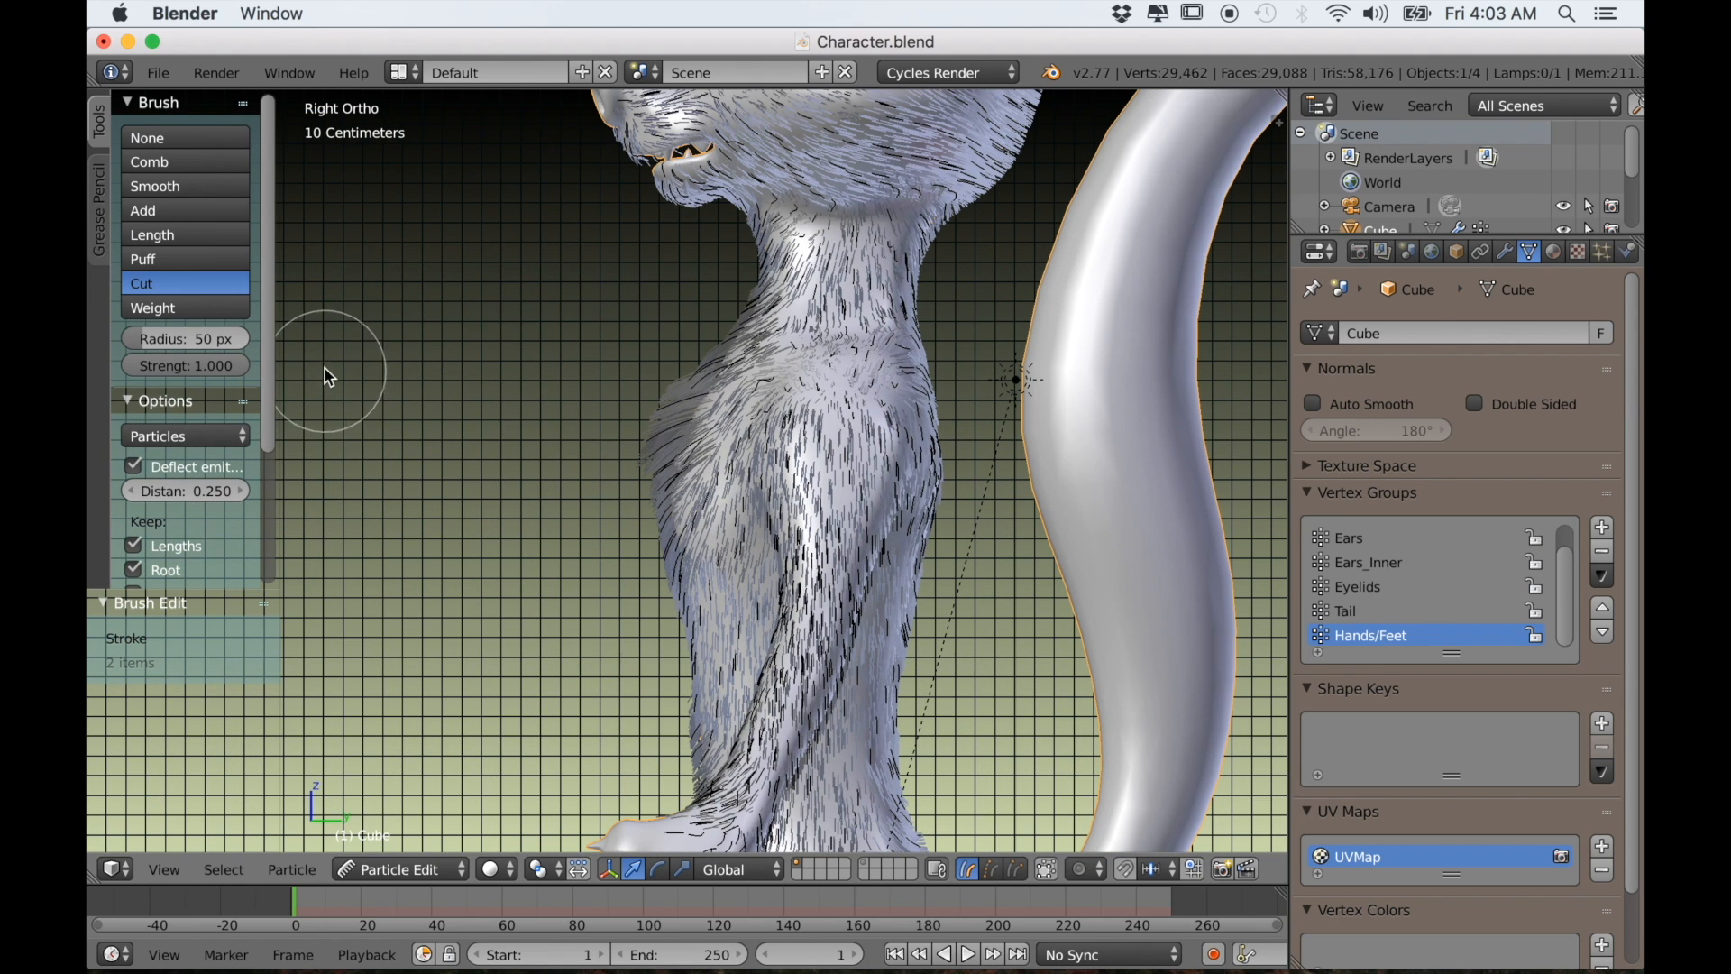
From the front view, grow the fur on both cheeks with the Length brush
click(180, 234)
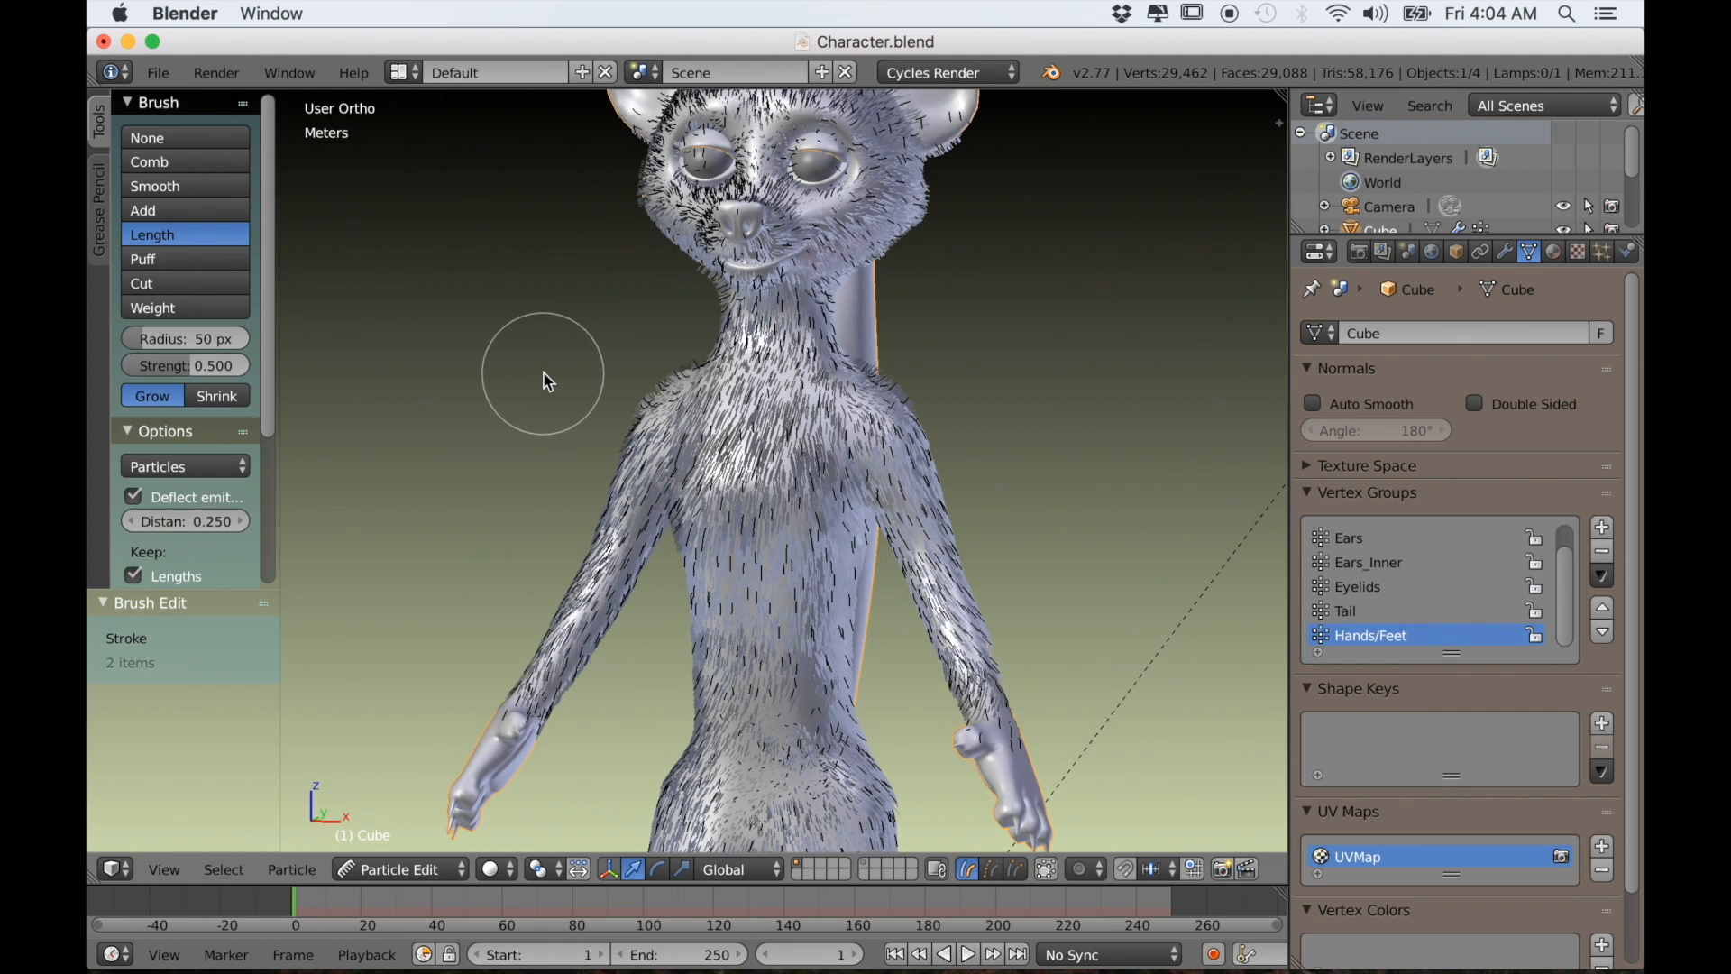
key(KP_1)
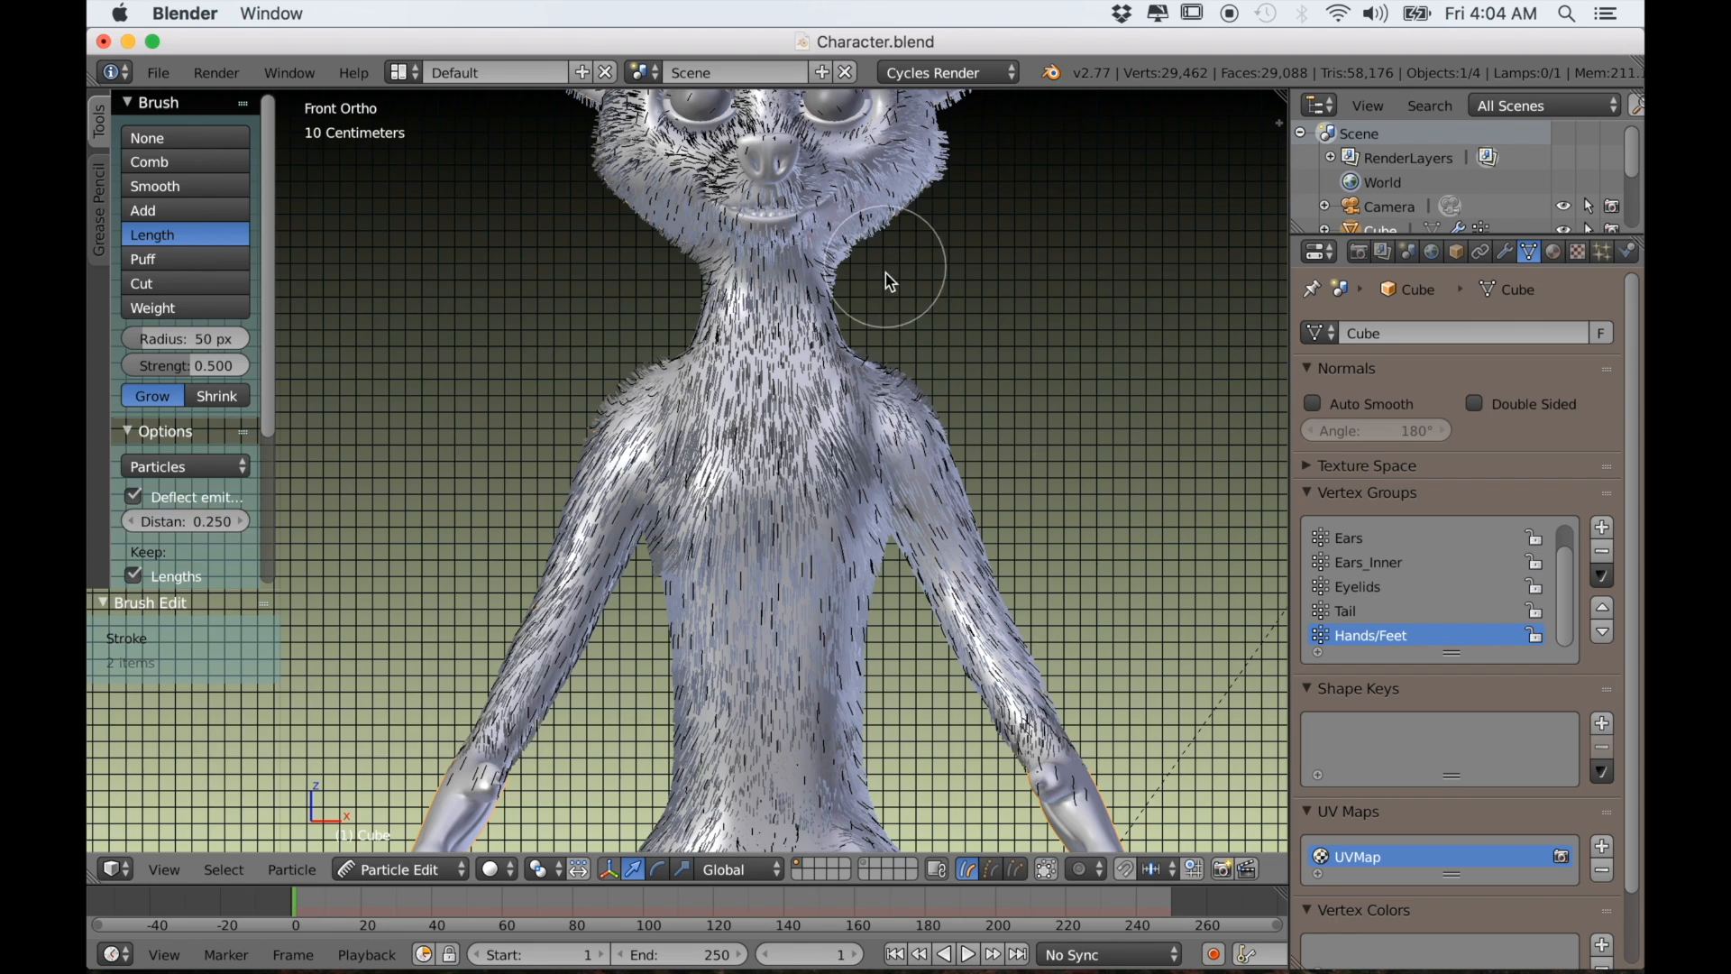
shift+middle_drag(886, 267, 889, 488)
scroll(893, 485, up, 3)
drag(1091, 331, 1044, 422)
mouse_move(554, 308)
mouse_down()
mouse_move(514, 329)
mouse_move(582, 378)
mouse_up()
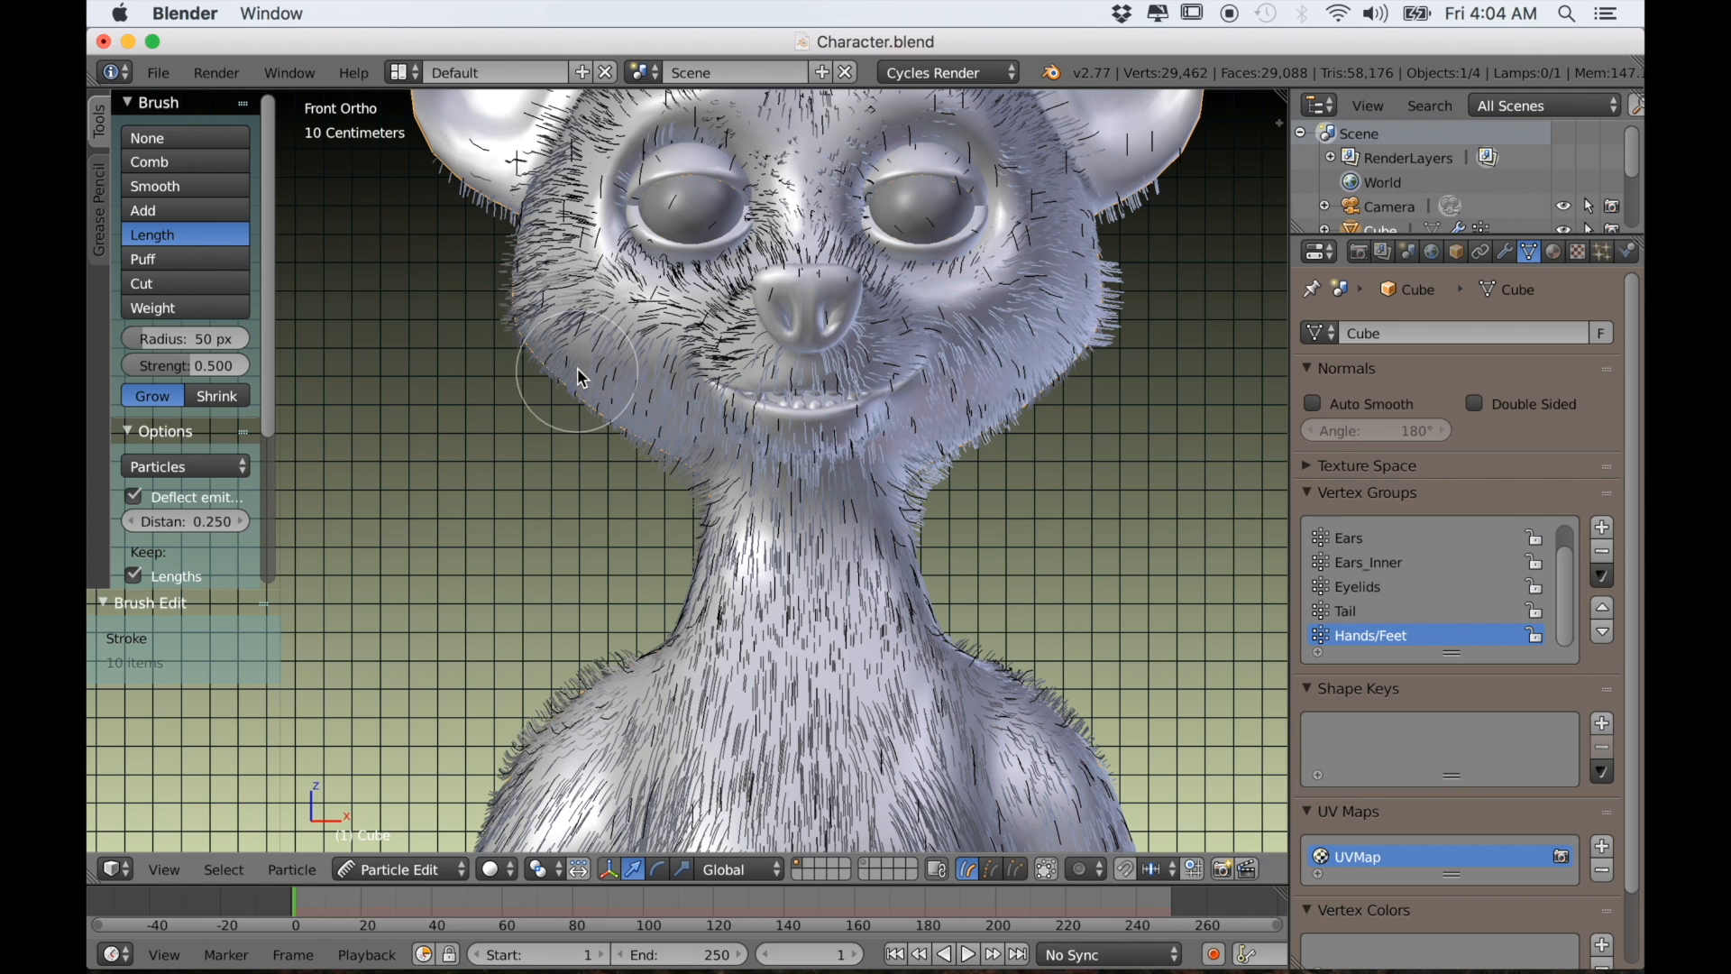
Lengthen the fur further along both sides of the face, working closer in on the outer cheeks
scroll(583, 368, up, 2)
shift+middle_drag(546, 297, 556, 351)
mouse_move(507, 280)
mouse_down()
mouse_move(545, 323)
mouse_move(490, 259)
mouse_move(472, 354)
mouse_move(532, 416)
mouse_move(503, 330)
mouse_up()
shift+middle_drag(919, 403, 719, 505)
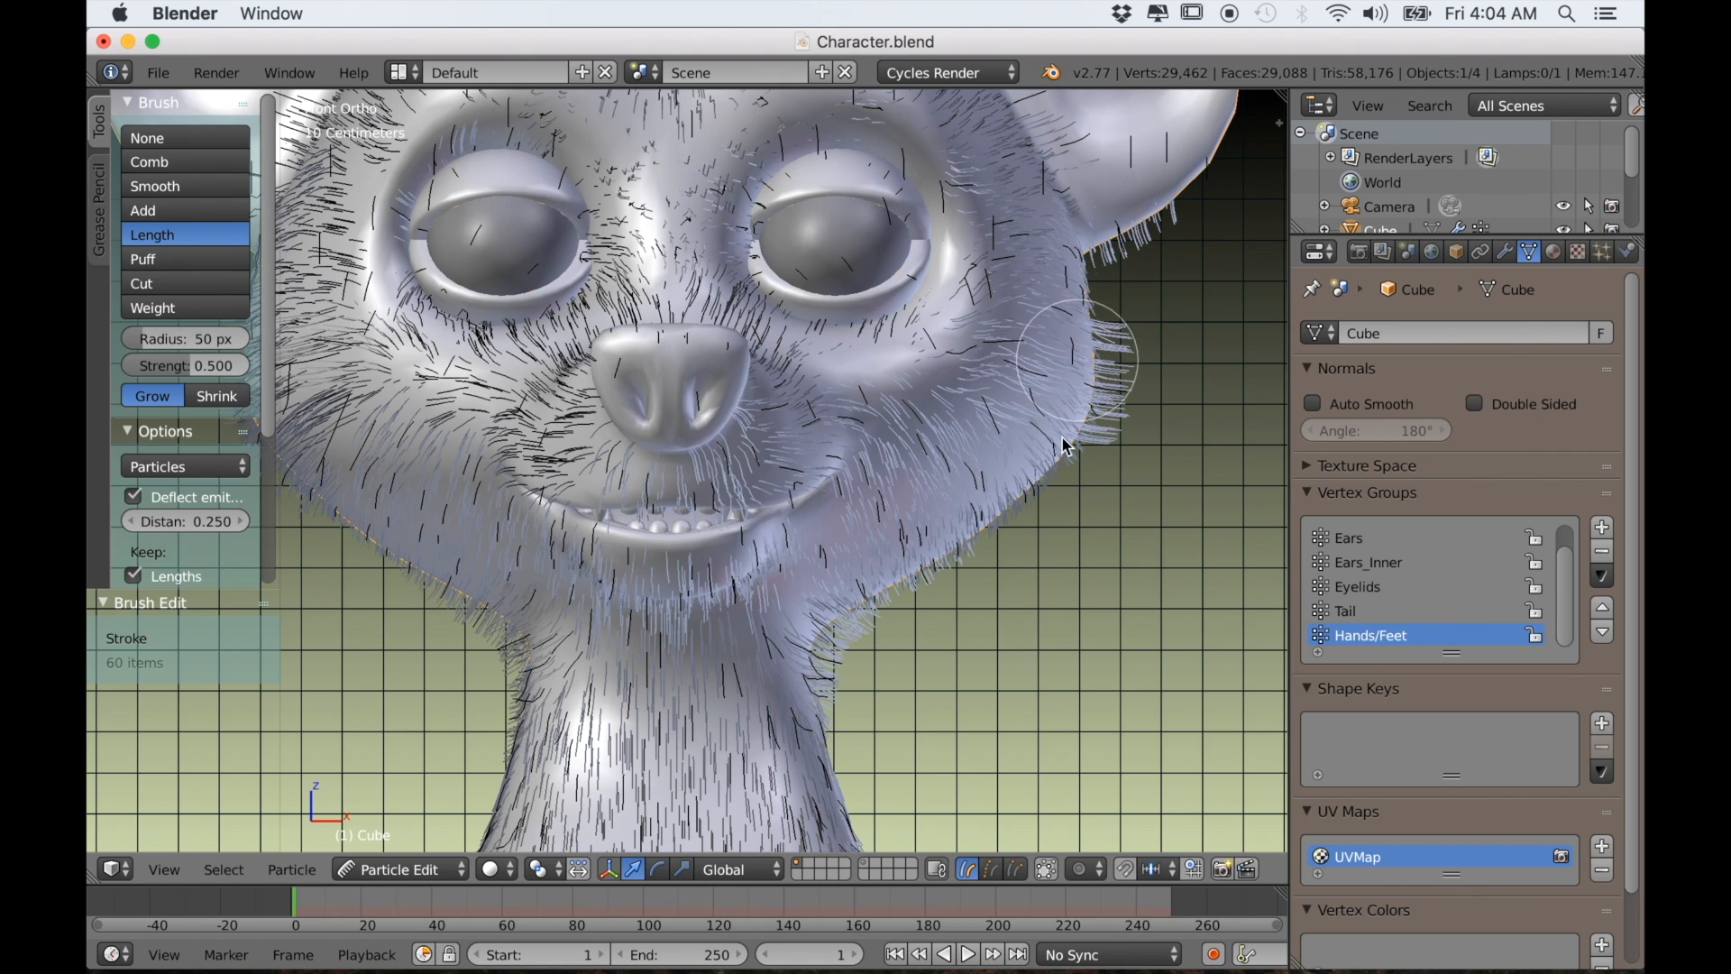
scroll(847, 491, down, 2)
shift+middle_drag(552, 478, 606, 470)
mouse_move(502, 449)
mouse_down()
mouse_move(460, 402)
mouse_move(479, 465)
mouse_move(410, 478)
mouse_up()
Fluff the lengthened fur on both cheeks outward with the Puff brush
click(159, 261)
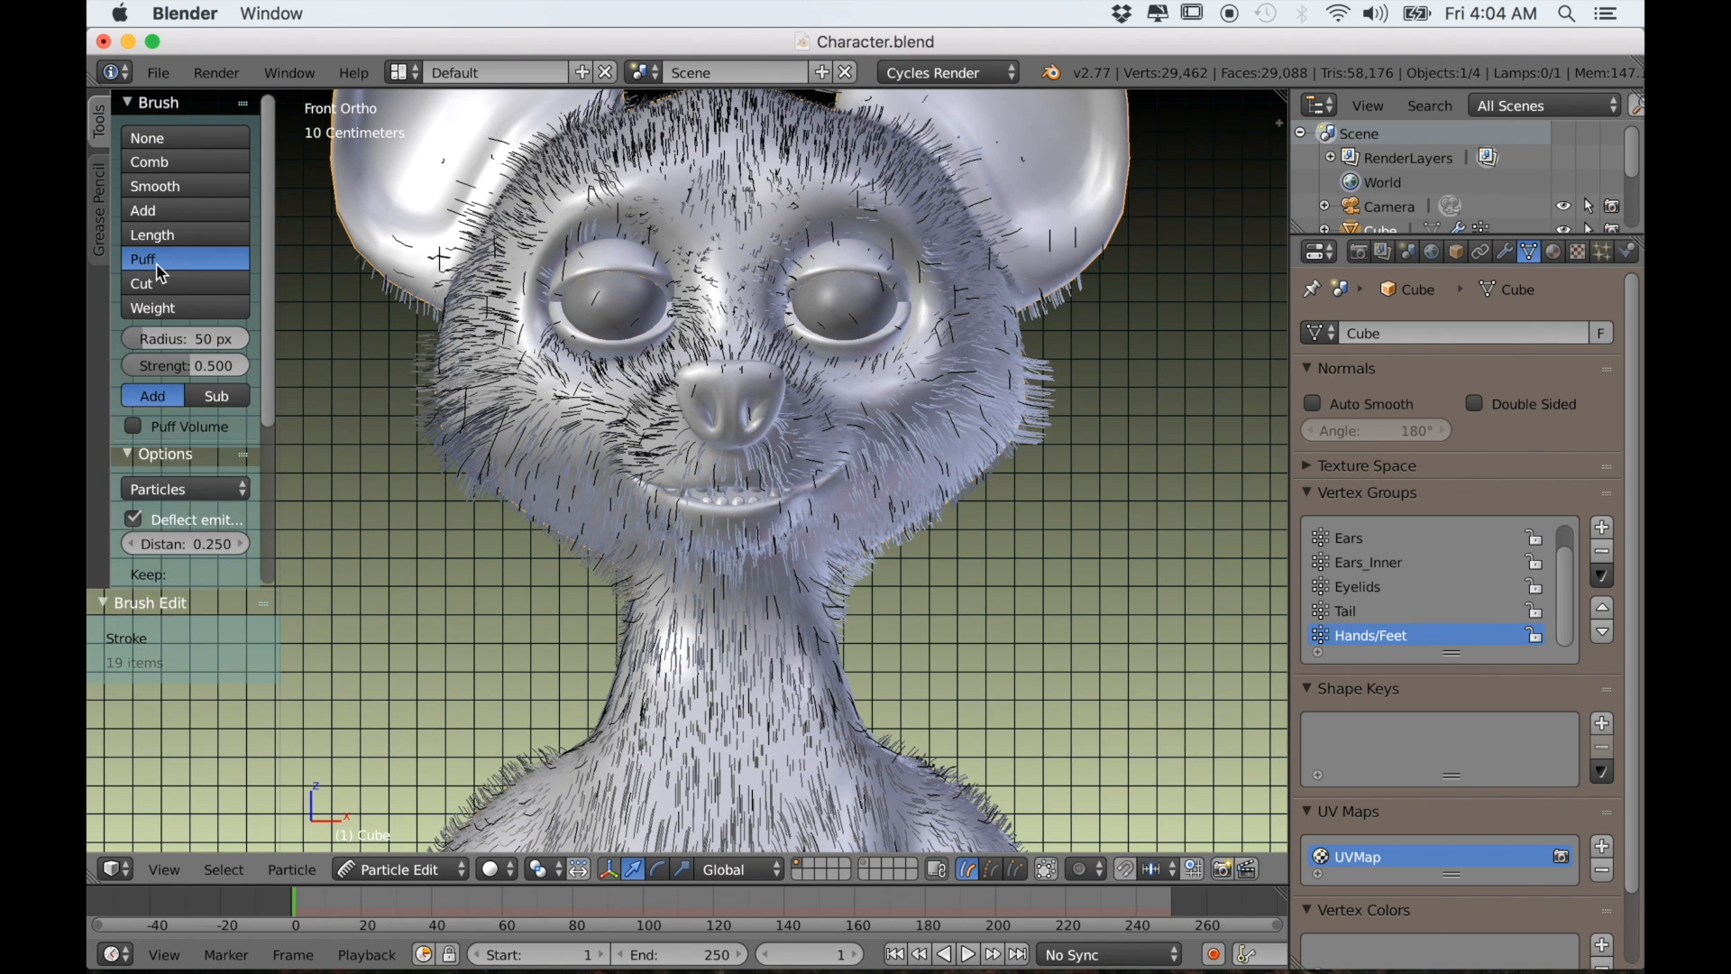
mouse_move(434, 397)
mouse_down()
mouse_move(512, 497)
mouse_move(472, 400)
mouse_up()
mouse_move(916, 484)
mouse_down()
mouse_move(992, 476)
mouse_move(1032, 419)
mouse_move(992, 456)
mouse_move(1012, 386)
mouse_up()
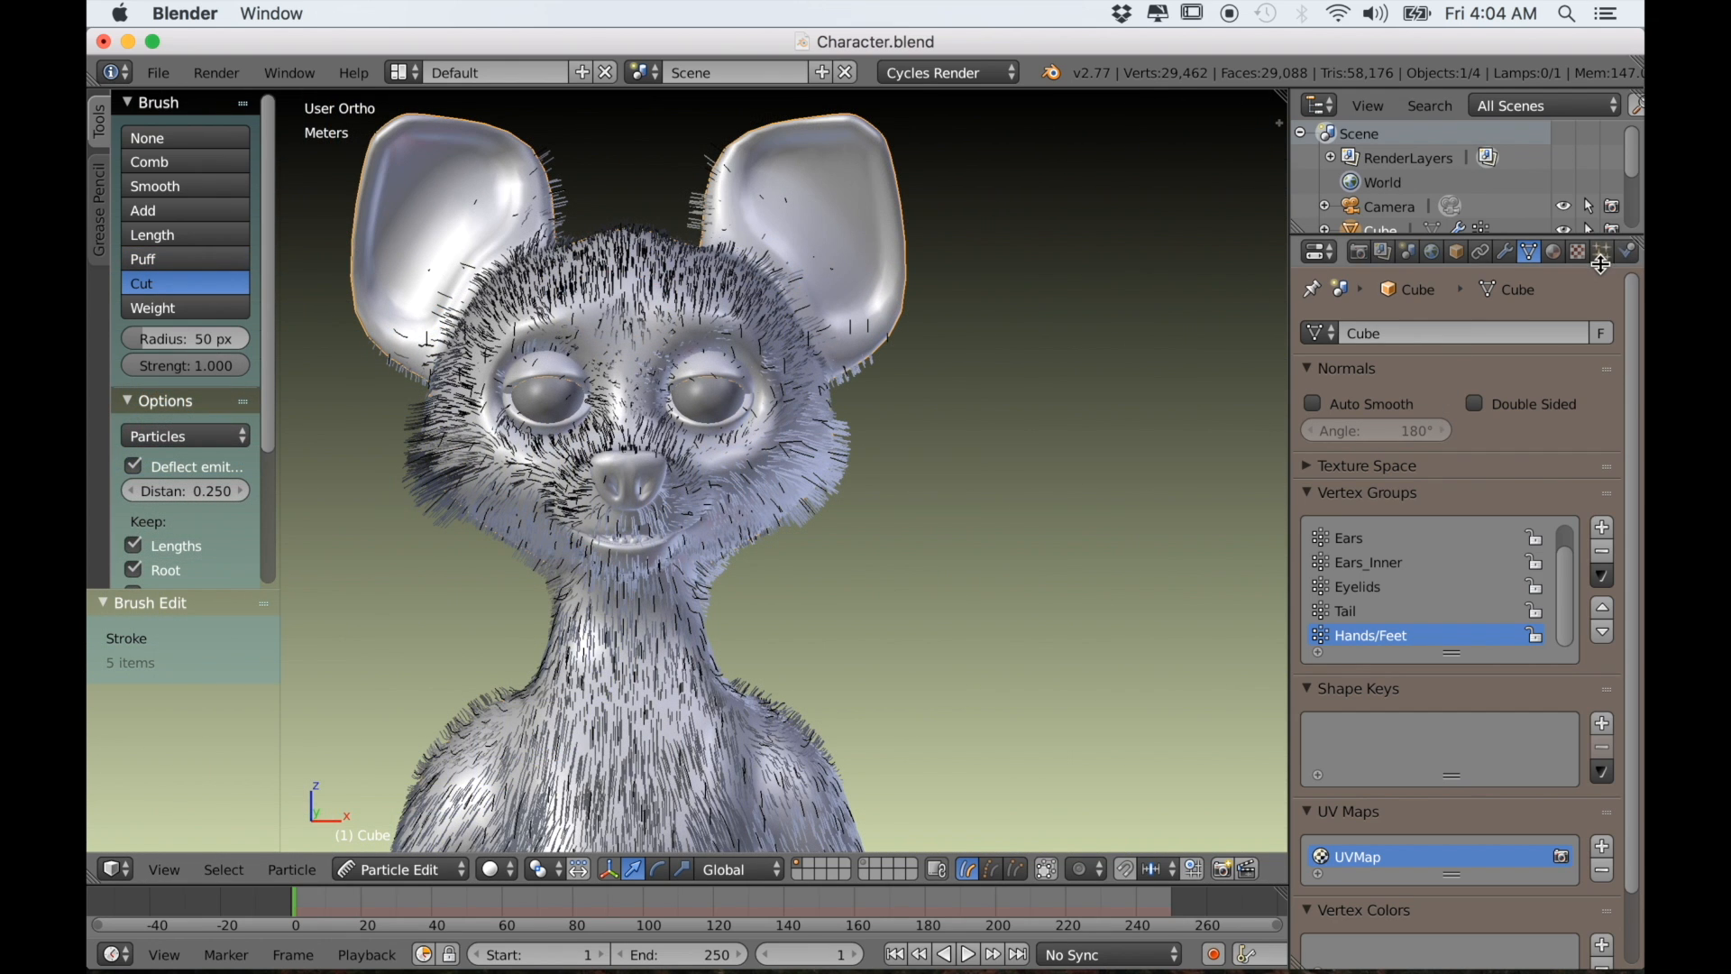
In the hair particle system's Children settings, set the child length to 0.704 and its threshold to 0.304
click(1603, 254)
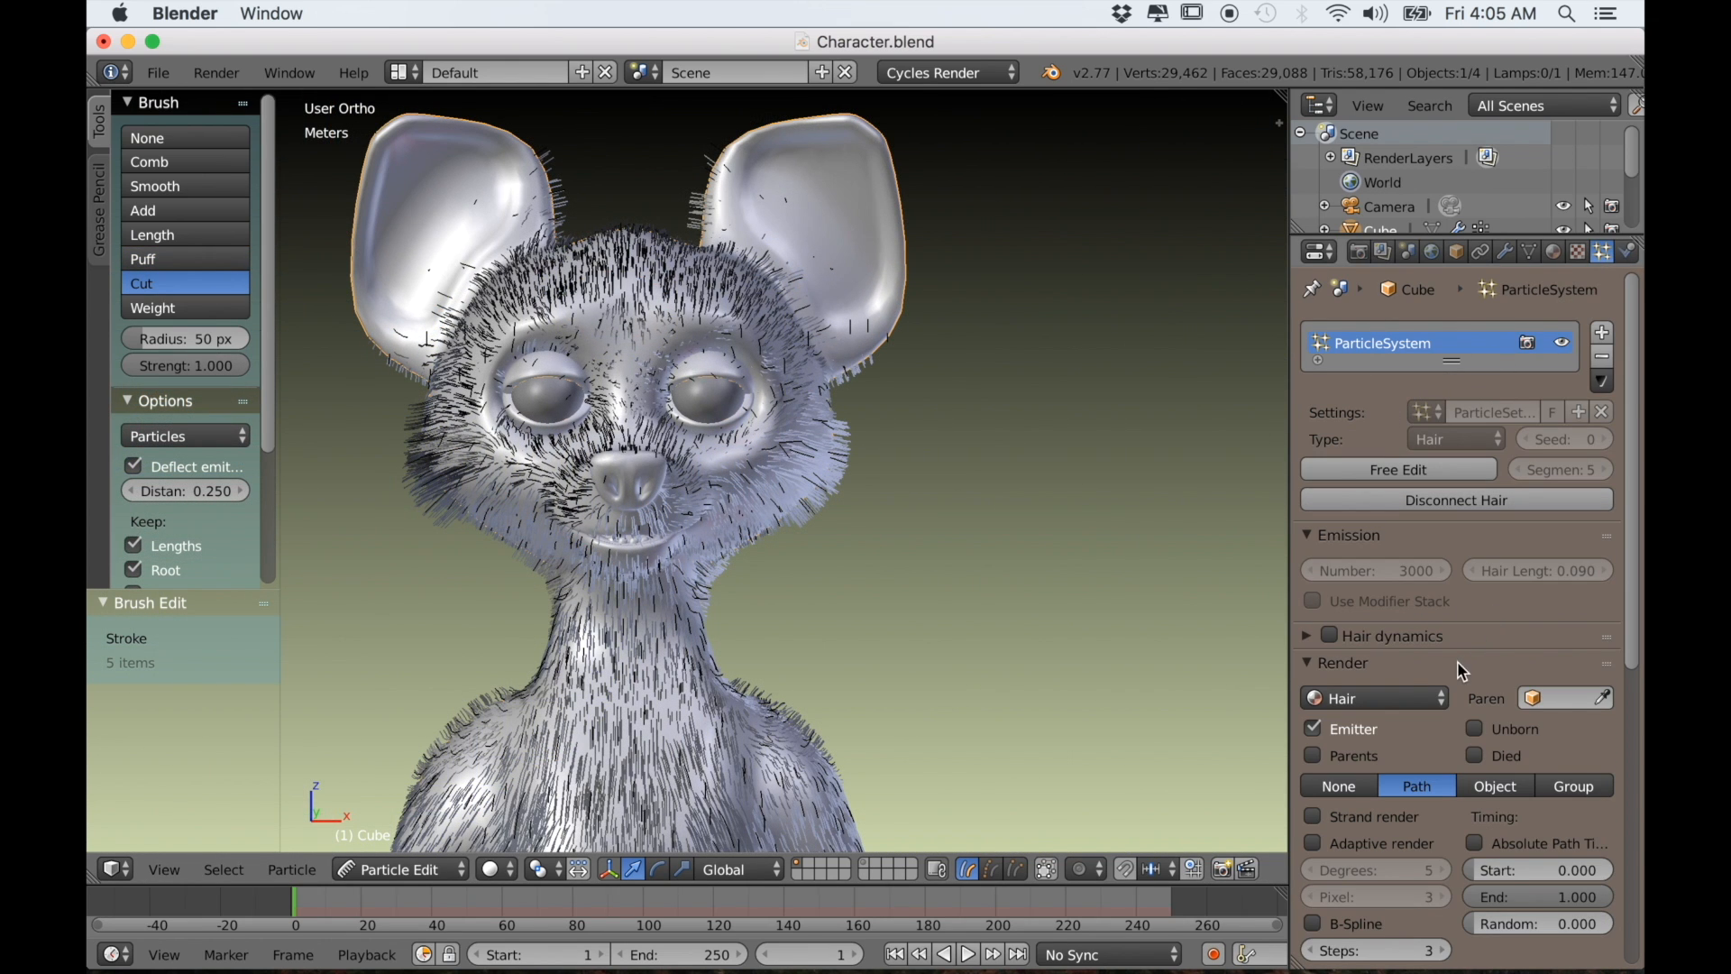
scroll(1452, 658, down, 10)
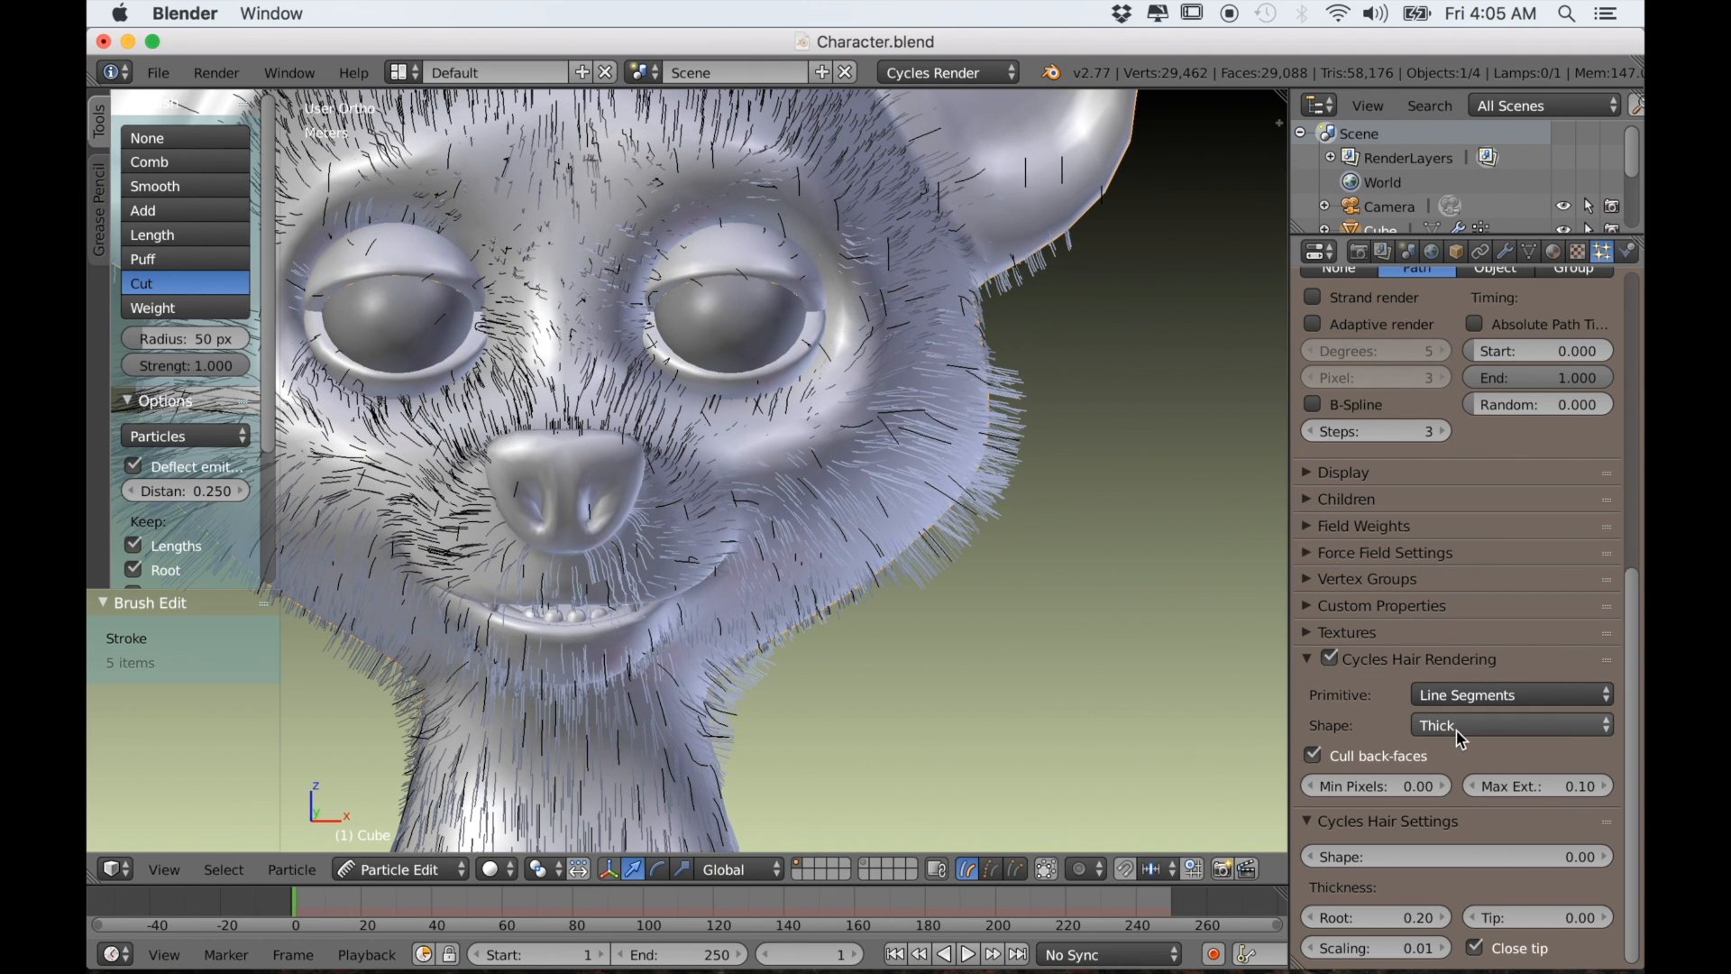
click(1314, 501)
scroll(1441, 651, down, 2)
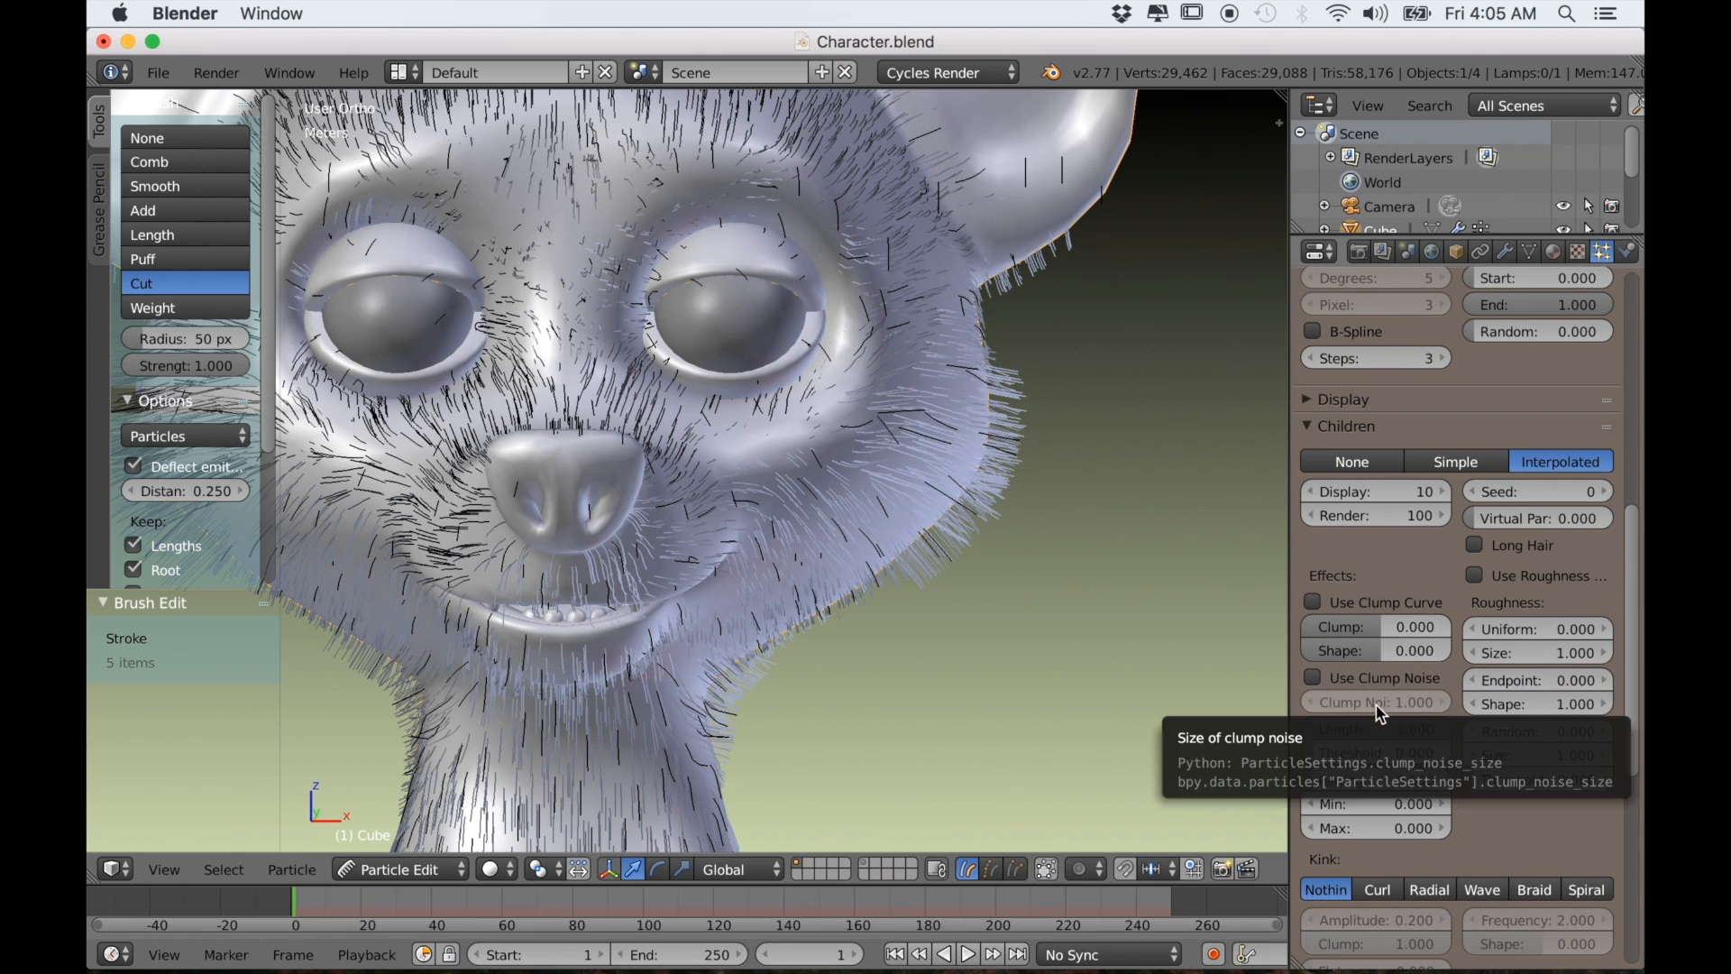
scroll(1428, 804, down, 2)
drag(1413, 655, 1412, 654)
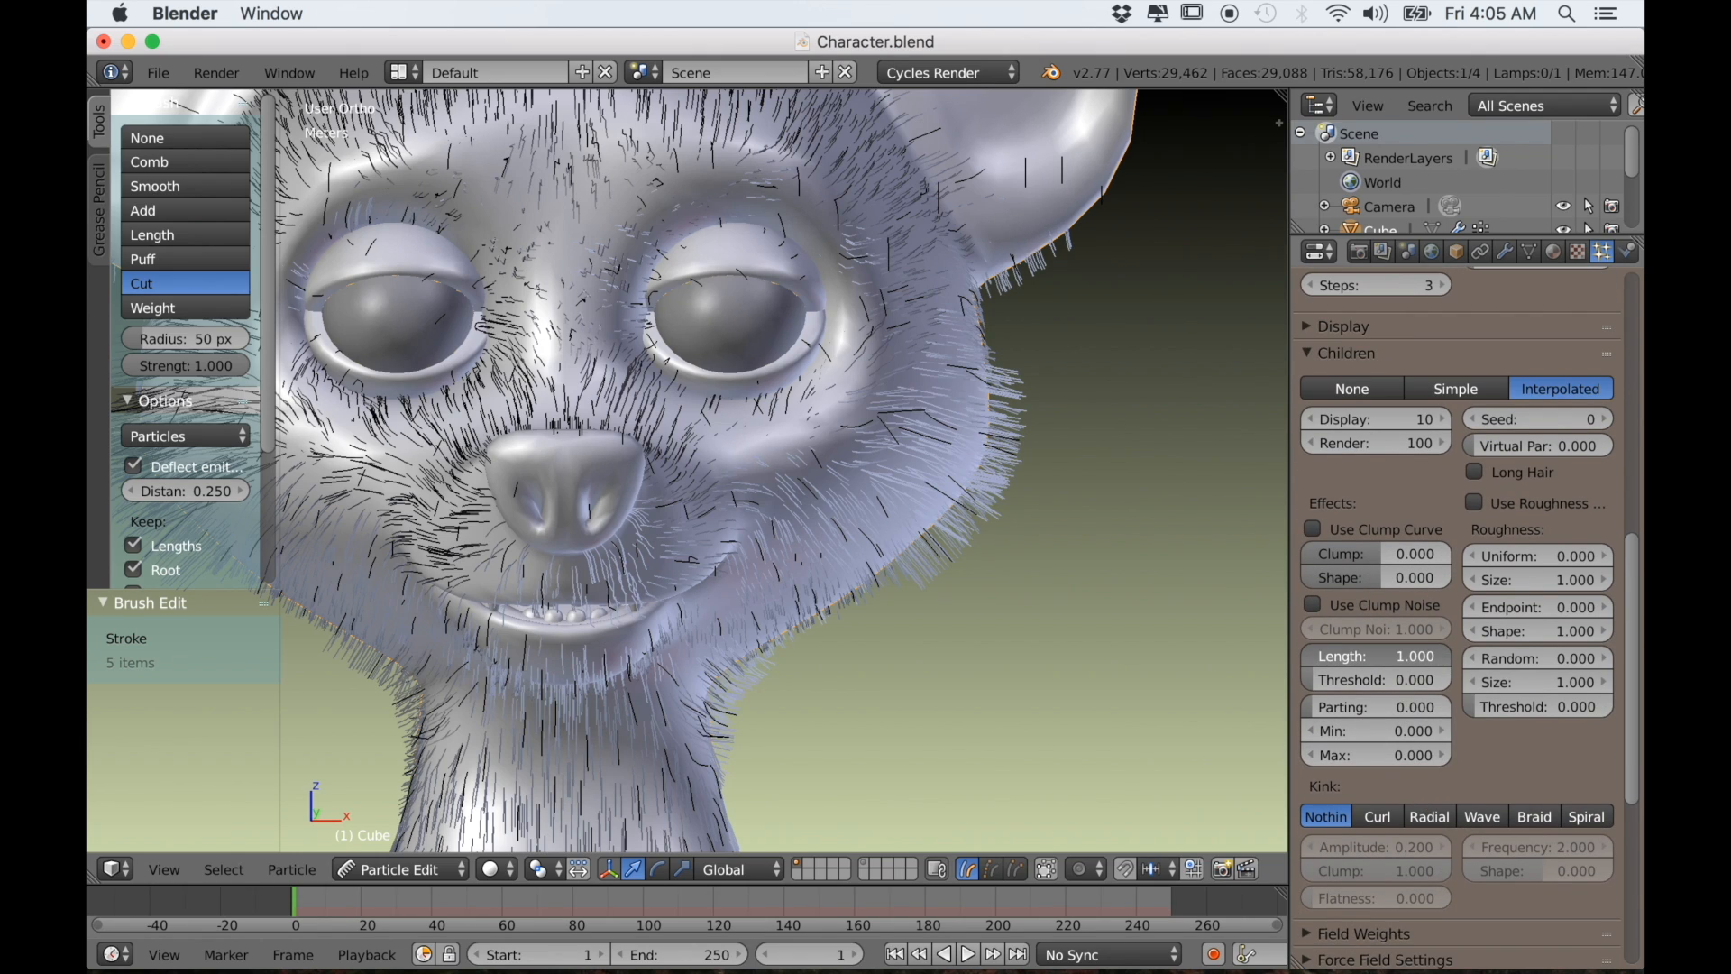
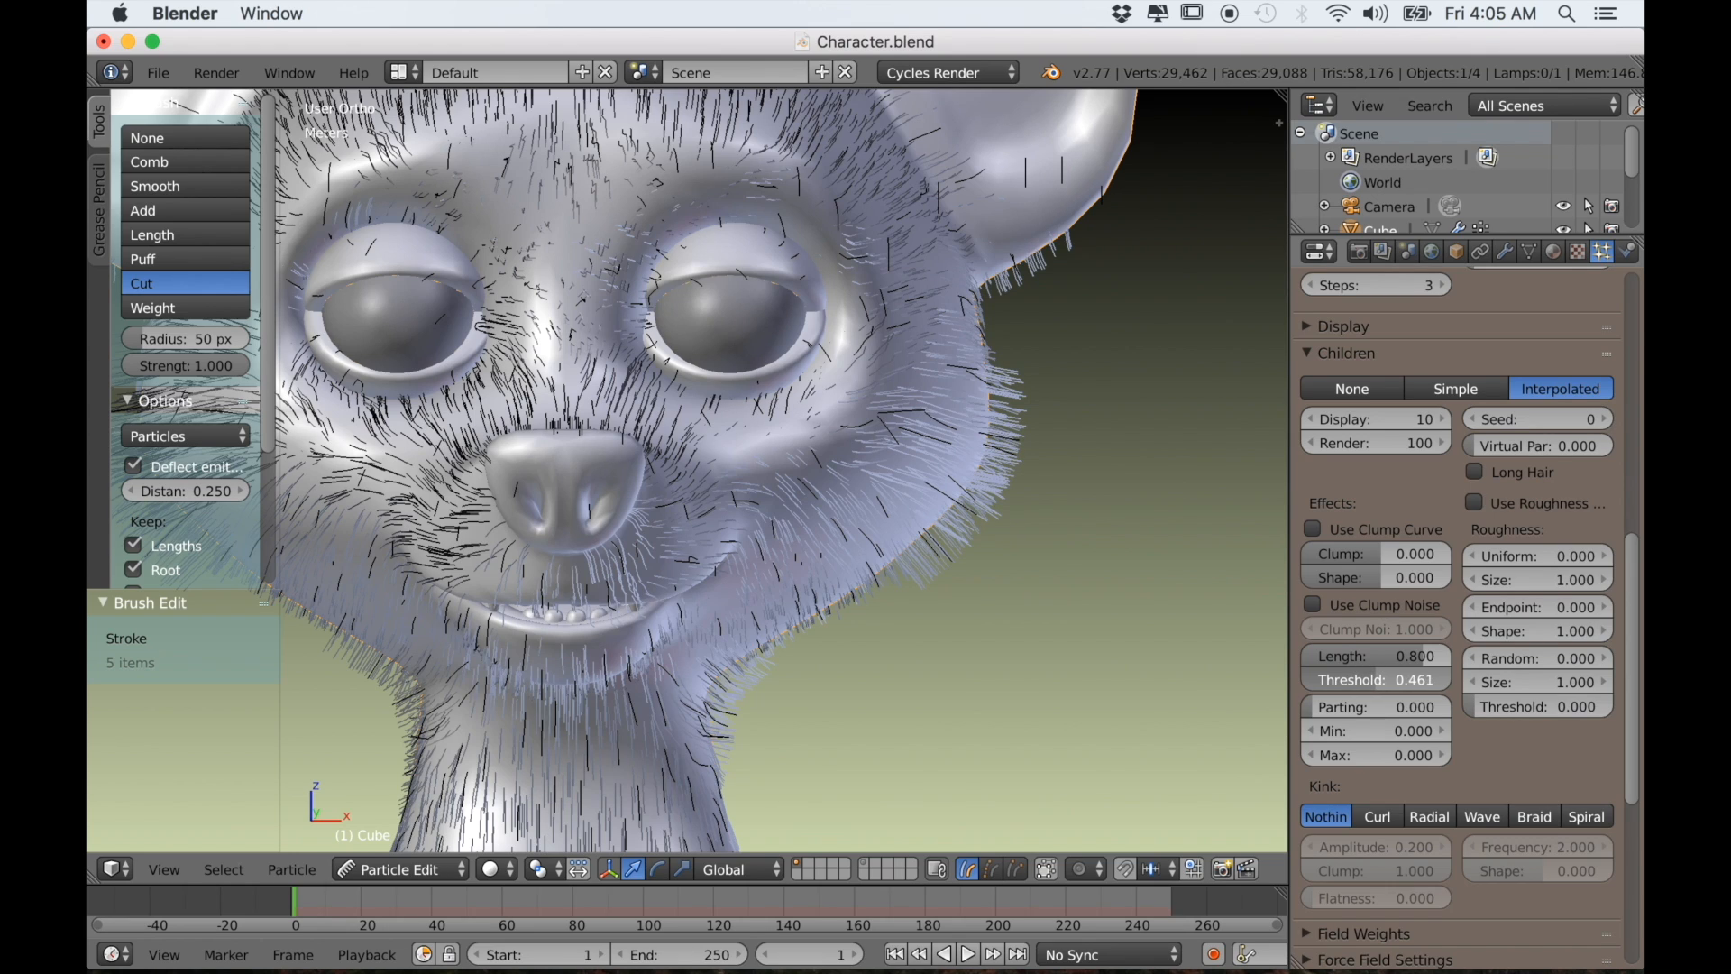
drag(1397, 661, 1331, 661)
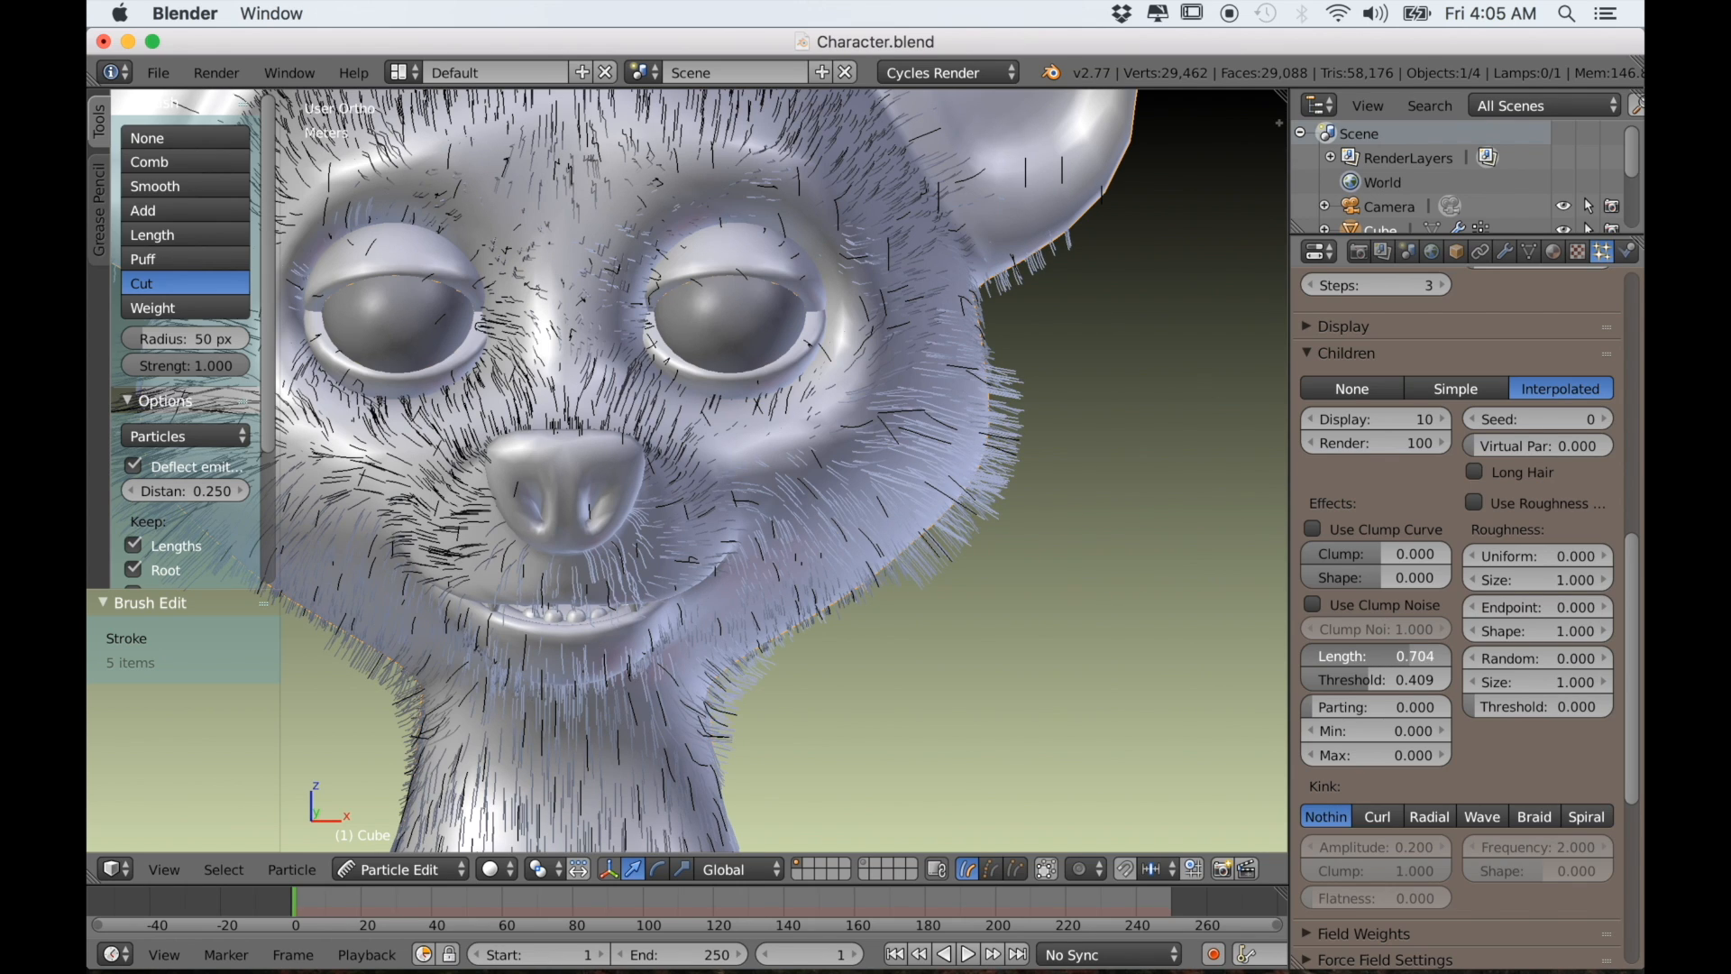
drag(1388, 680, 1367, 679)
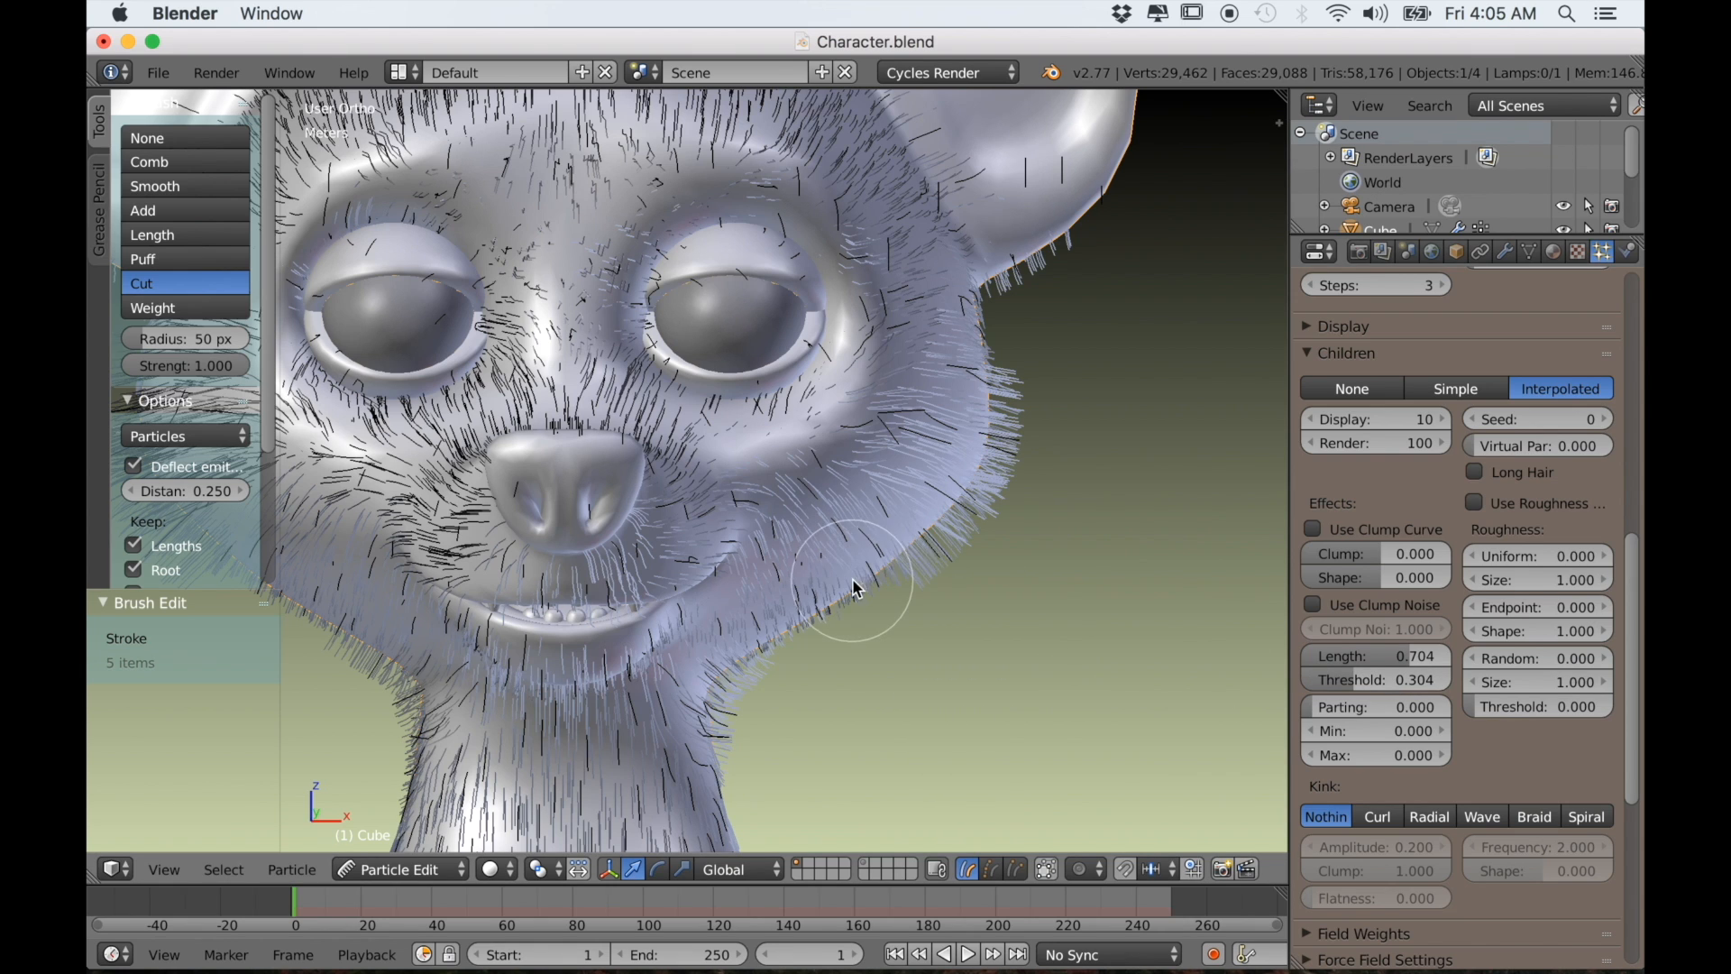
Raise the Endpoint roughness of the body fur's child hairs slightly
scroll(856, 588, down, 3)
shift+middle_drag(773, 607, 855, 600)
scroll(850, 598, up, 1)
scroll(1019, 572, up, 3)
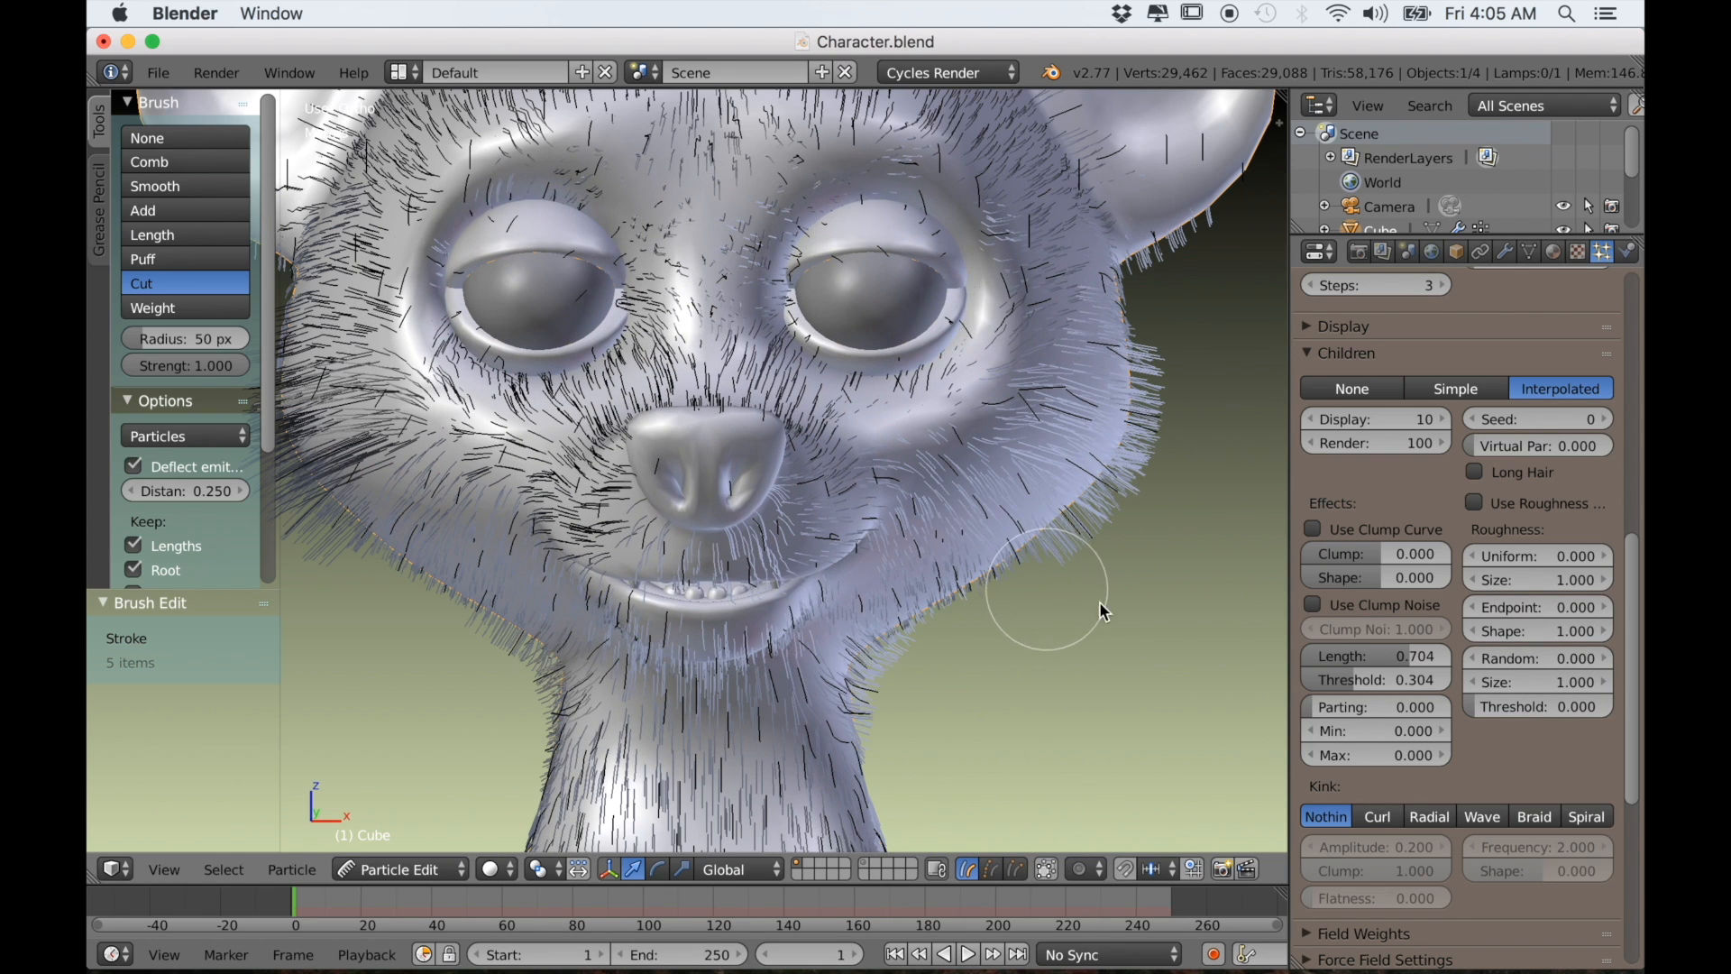
click(1603, 605)
click(1600, 603)
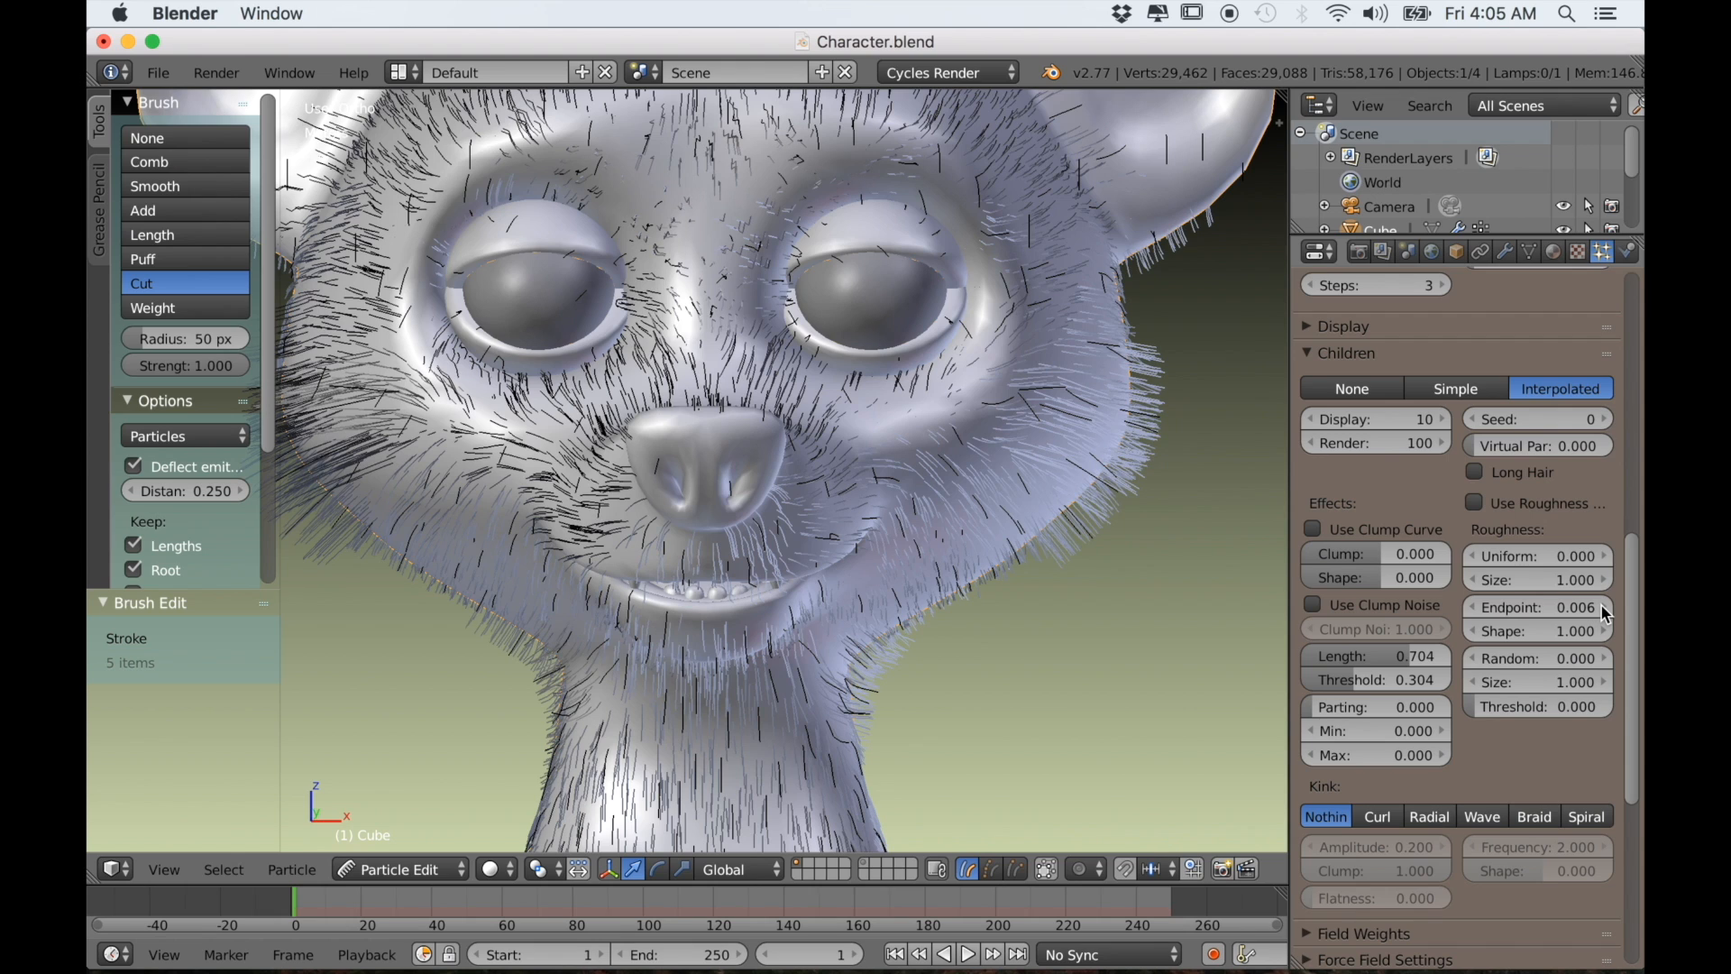
click(1601, 605)
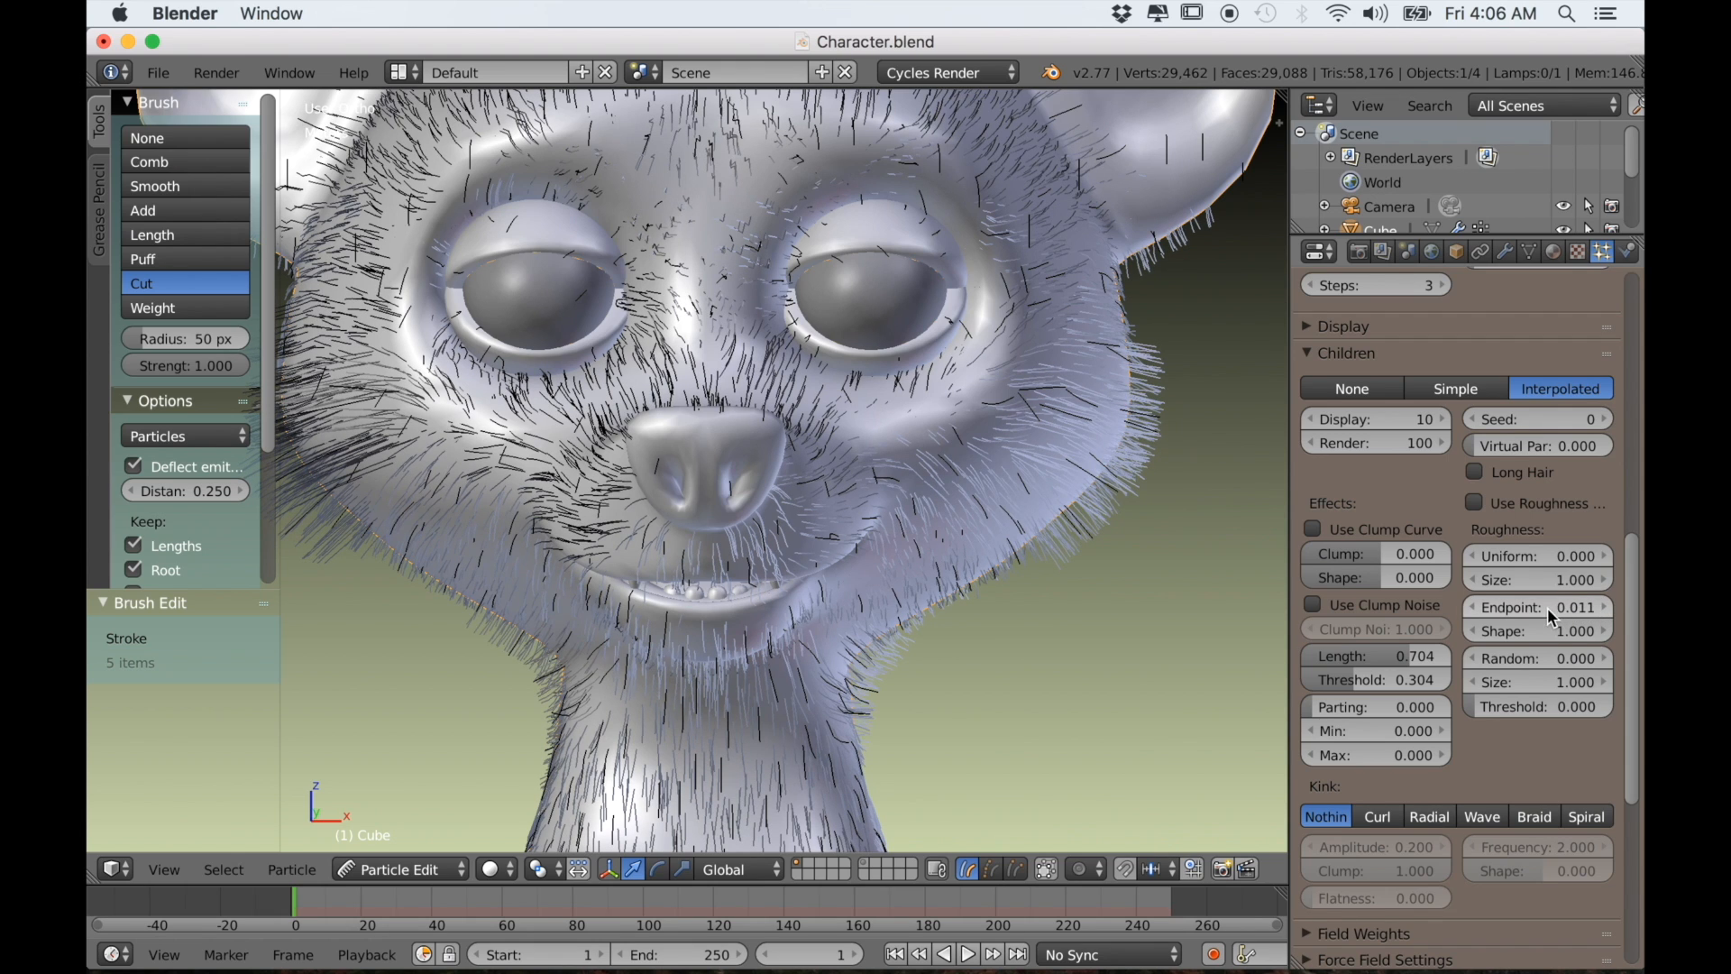
mouse_move(1547, 607)
mouse_down()
mouse_move(1588, 607)
mouse_move(1547, 606)
mouse_move(1561, 606)
mouse_up()
scroll(912, 572, down, 3)
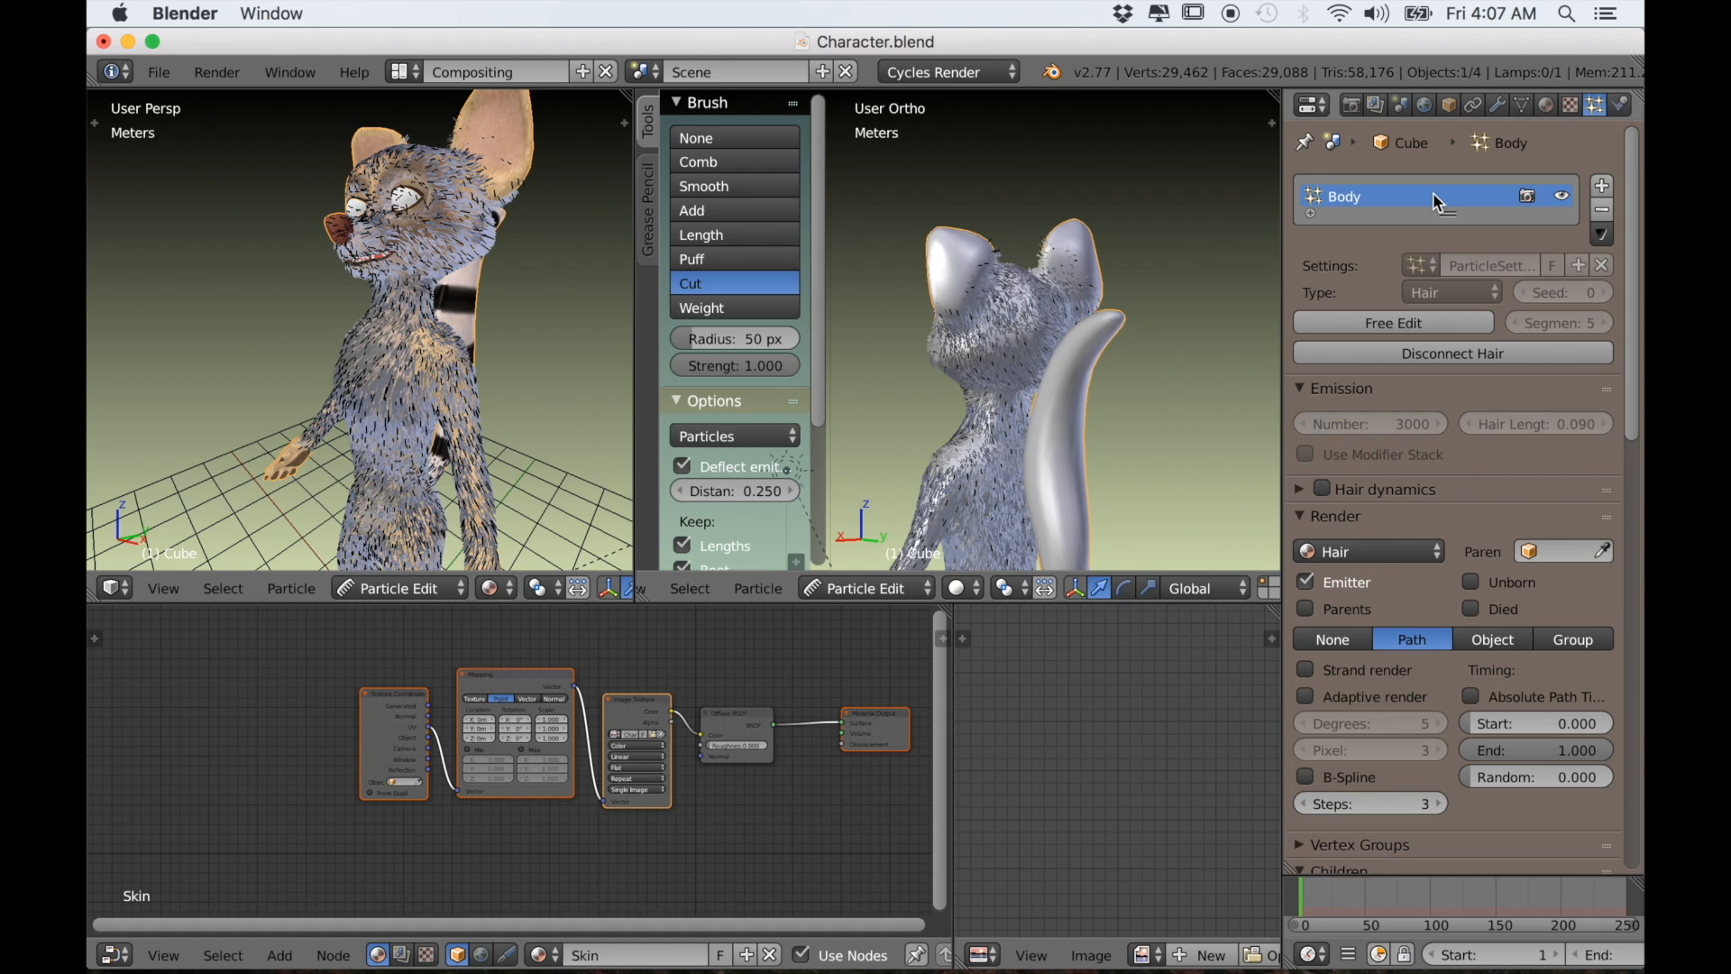
Add a second particle system named Ears to the character and set its type to Hair
click(1603, 187)
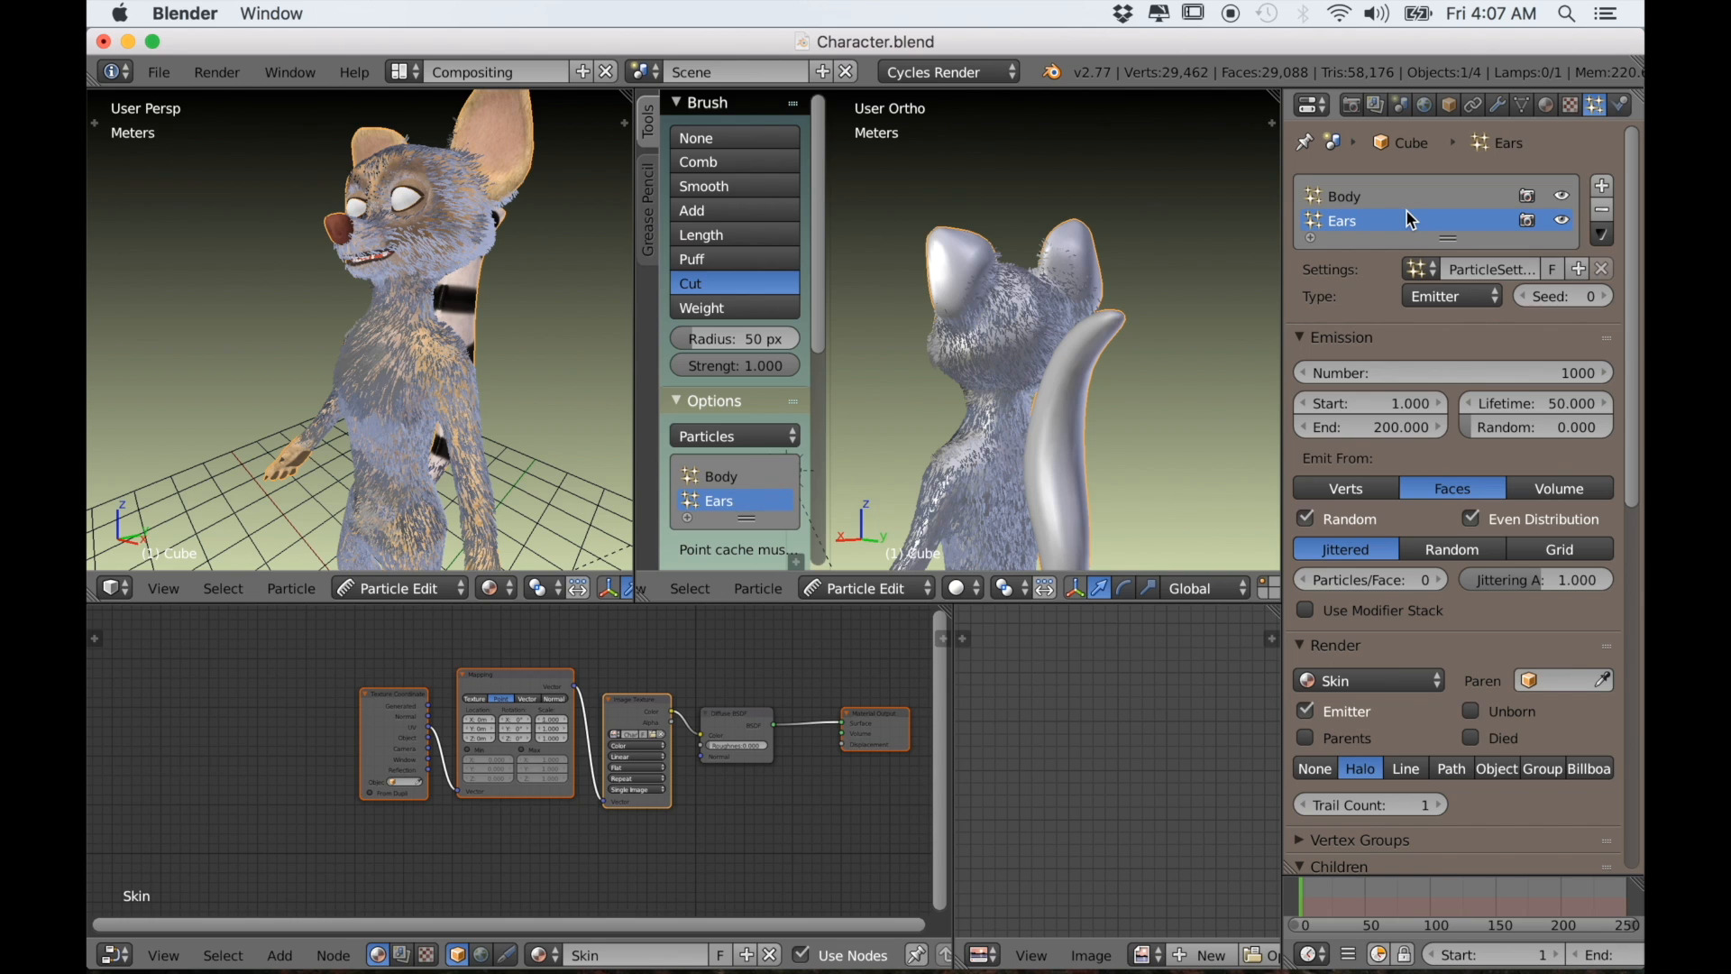
scroll(1022, 320, up, 5)
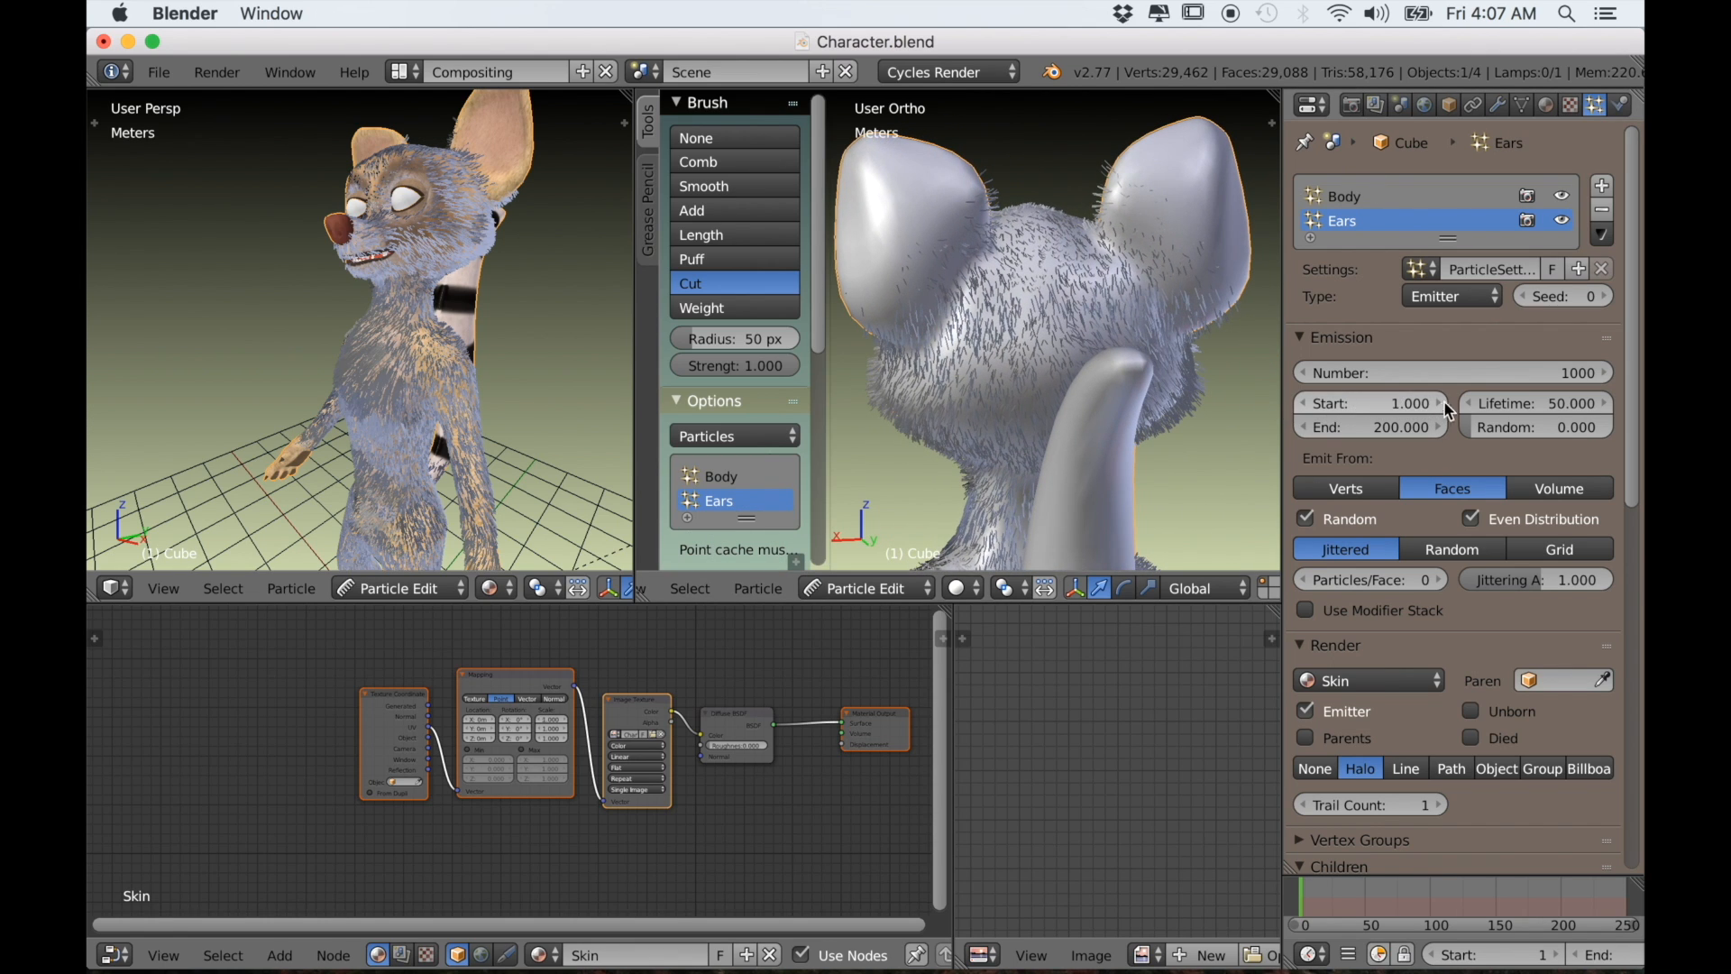
click(1452, 296)
click(1435, 240)
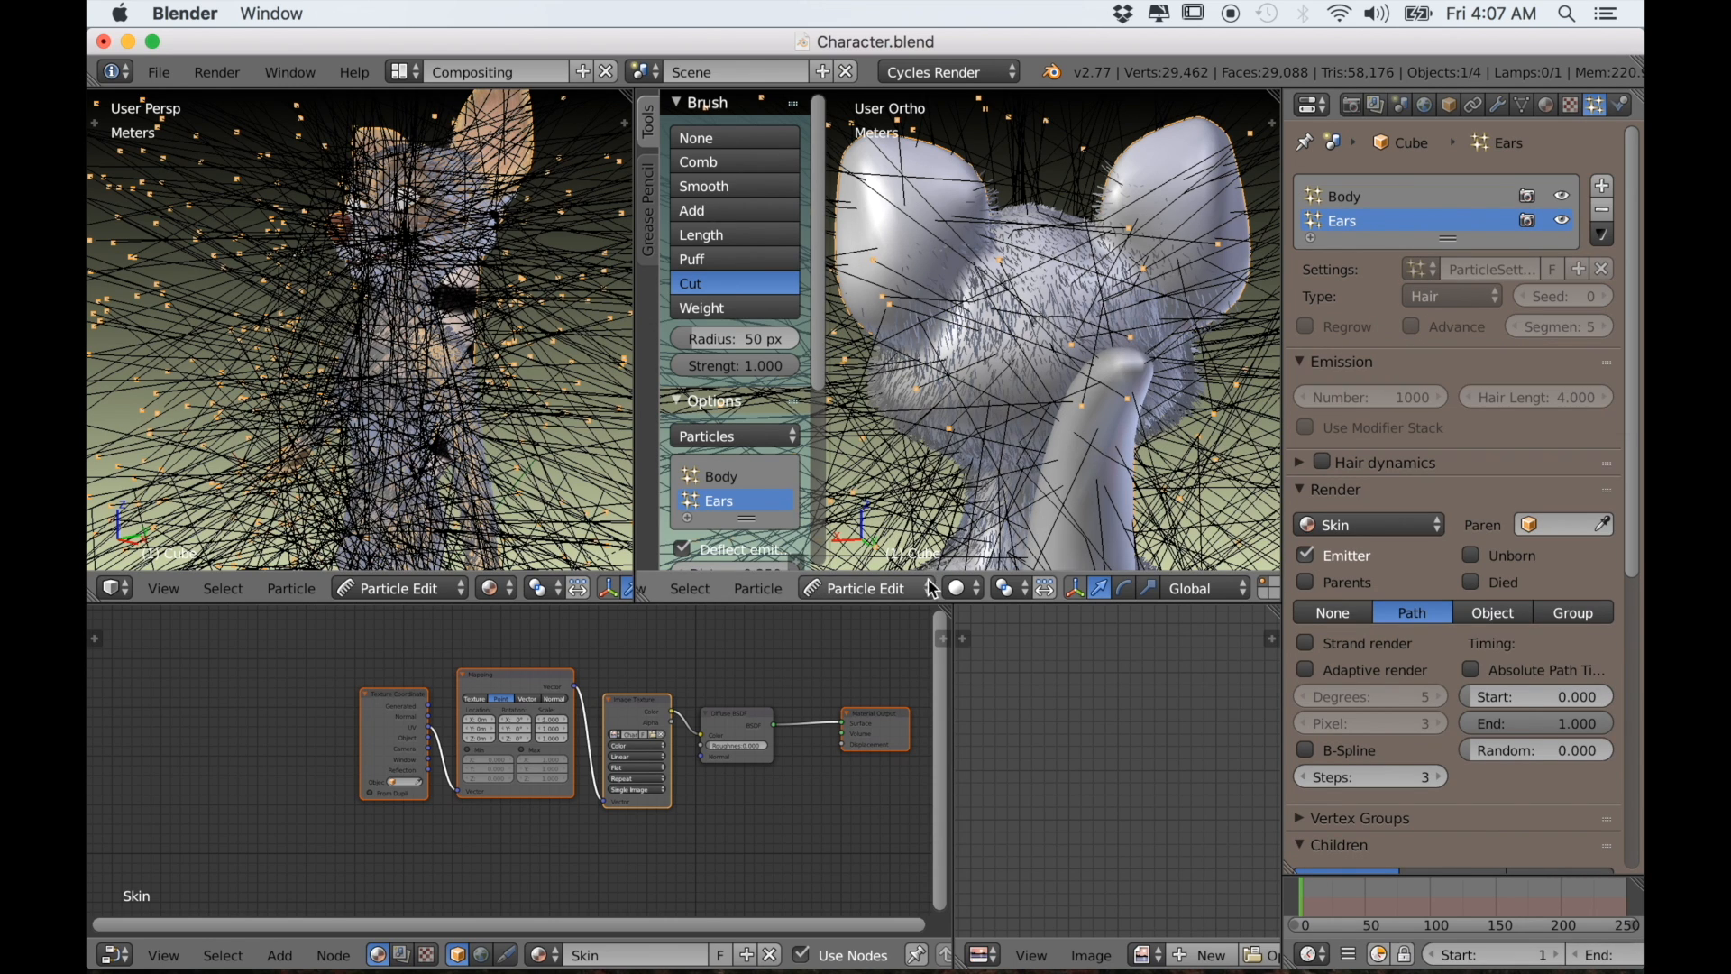
Switch the character to Object Mode and enable the Advanced settings for the Ears hair
click(868, 588)
click(880, 560)
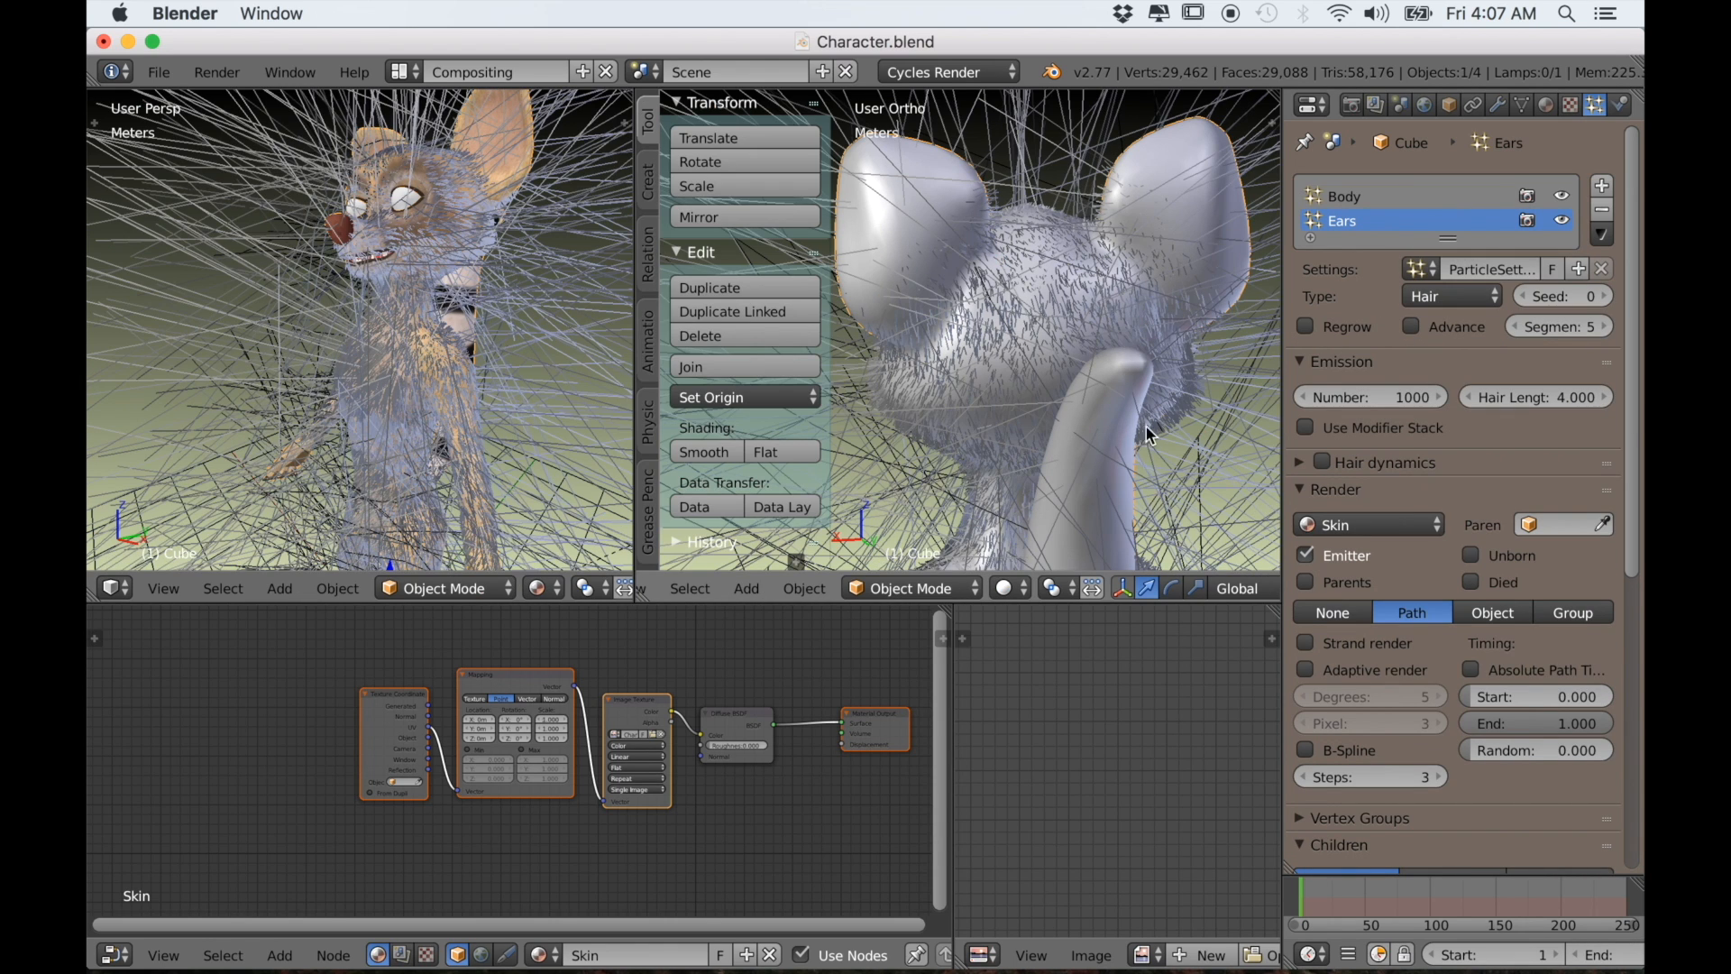
click(1412, 327)
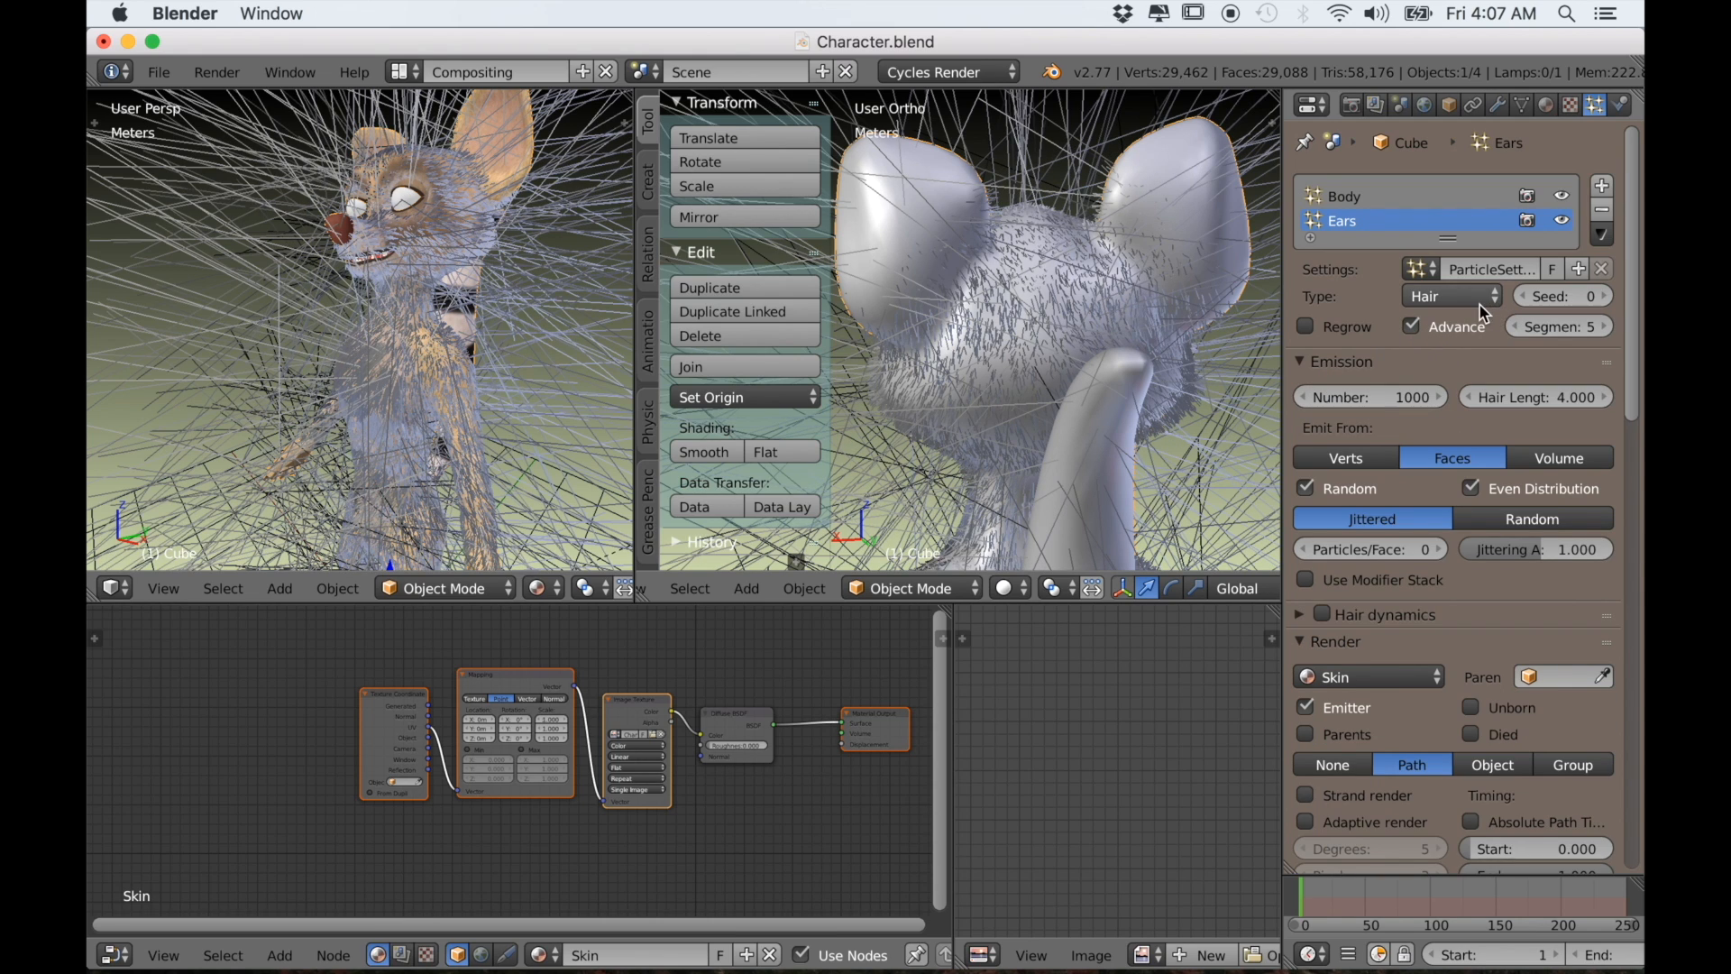
Set the Ears hair length to 0.2, reduce it gradually to 0.080, and check the ears from the side and front
click(1522, 397)
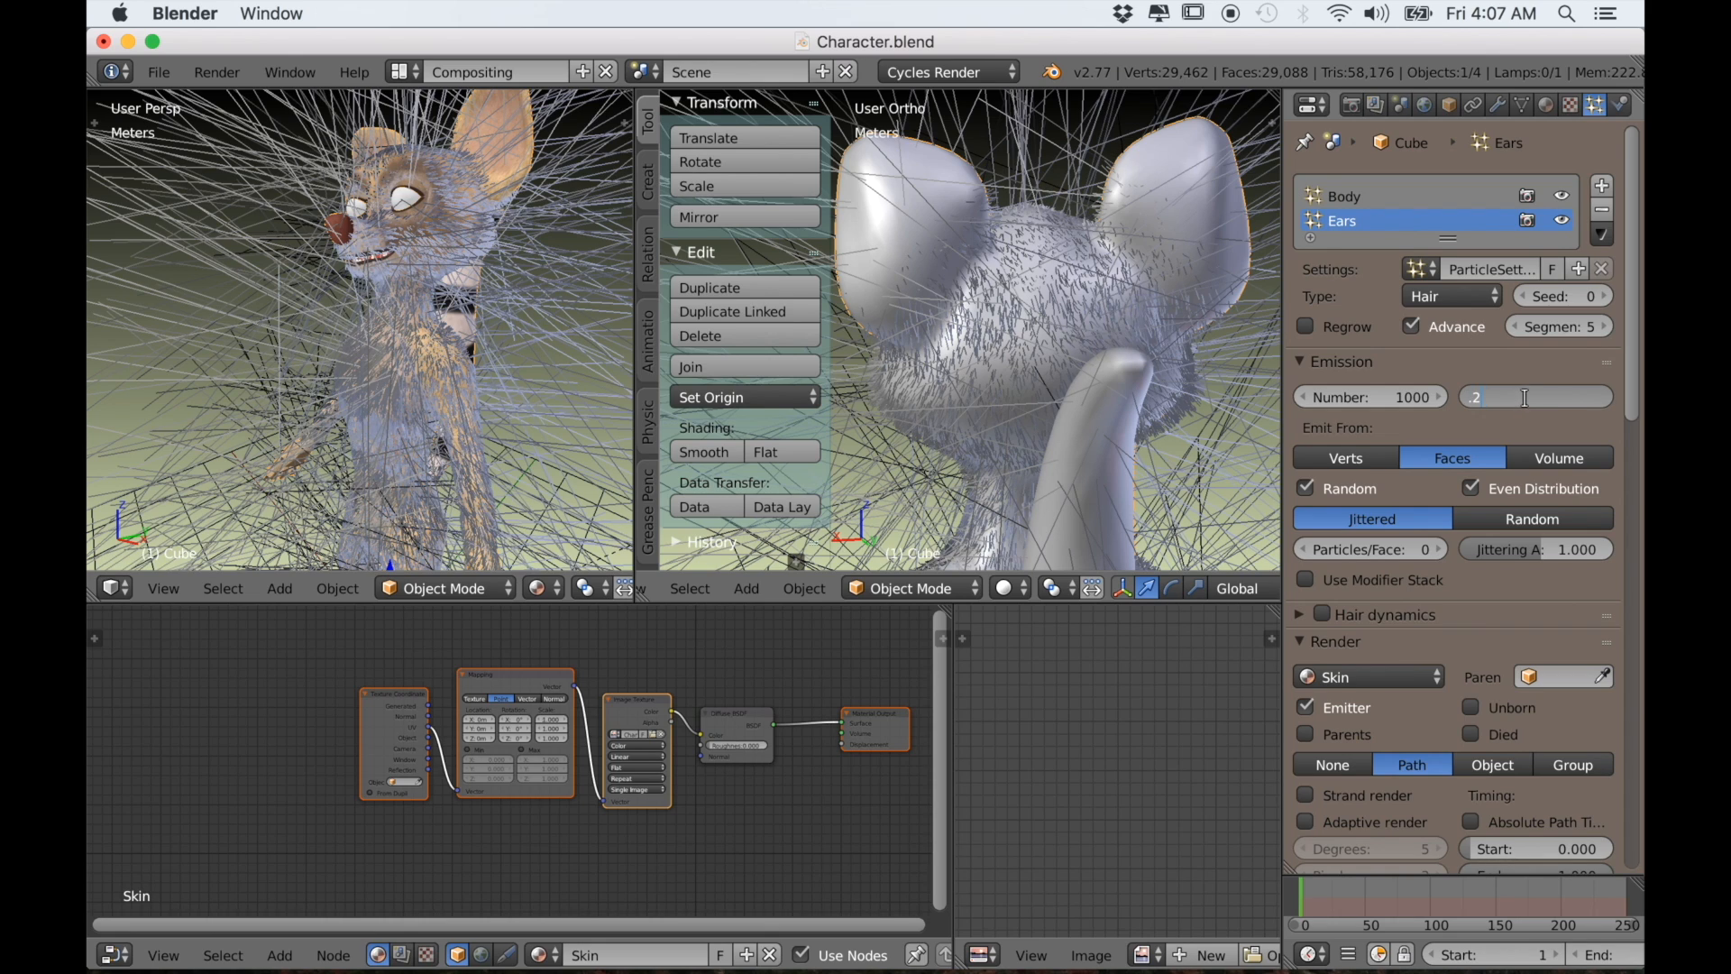
text(.2)
key(Return)
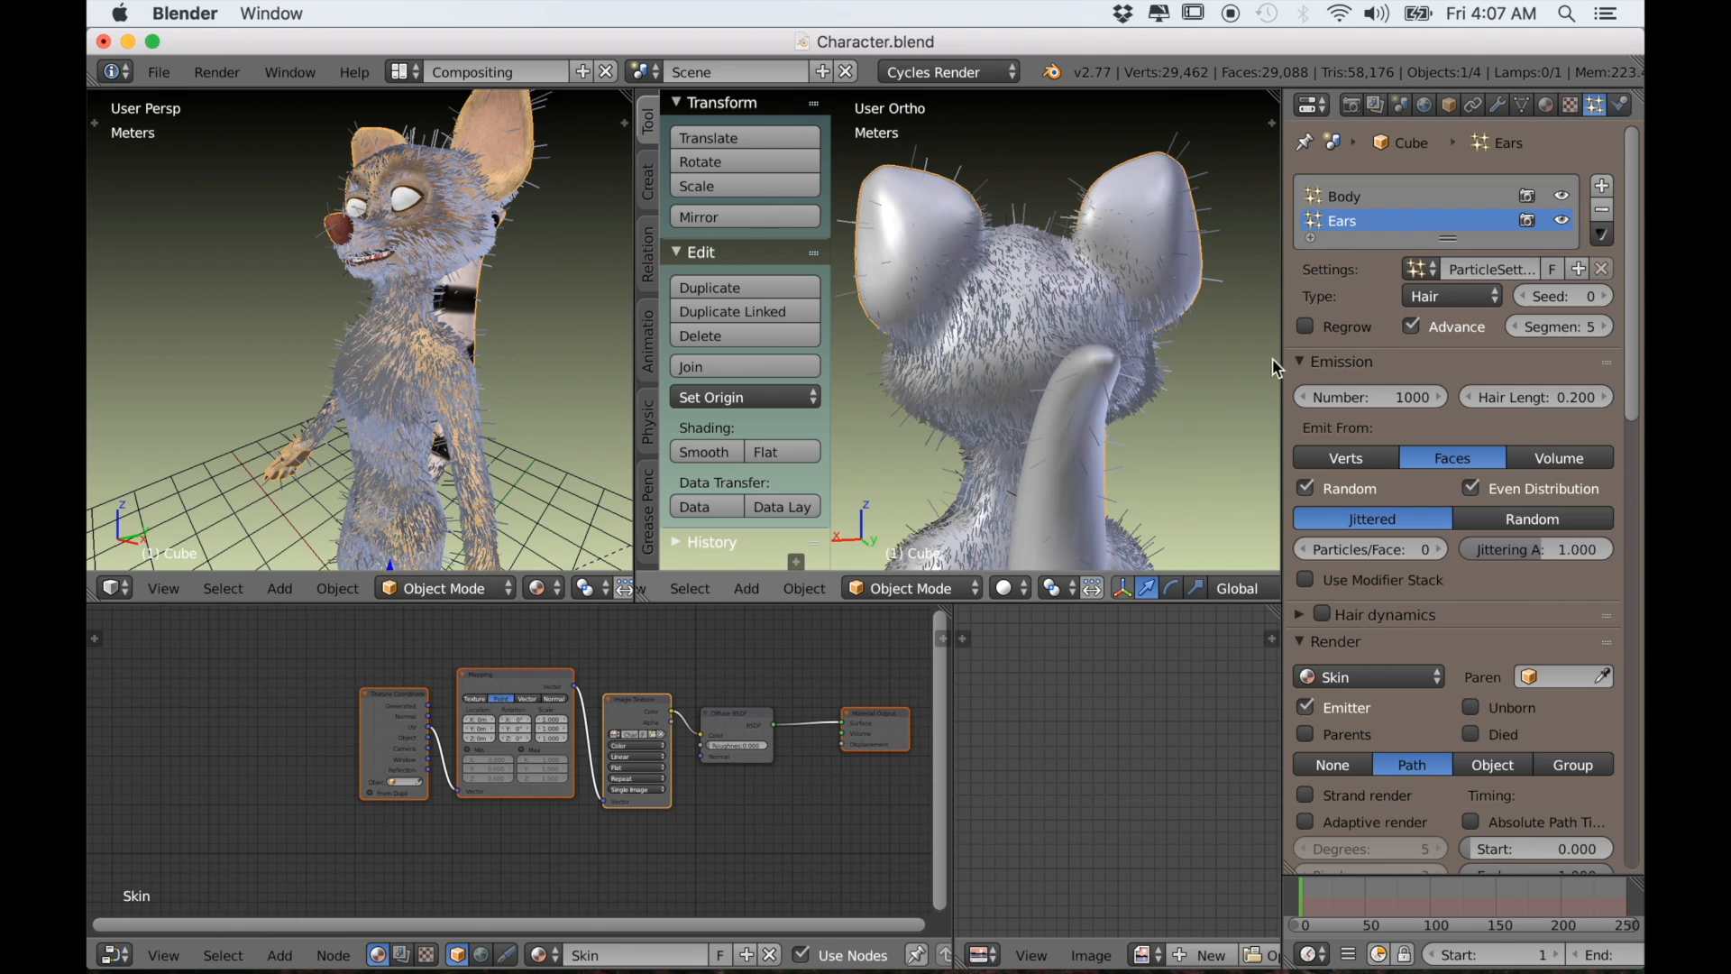
click(1468, 396)
click(1468, 396)
click(1468, 397)
click(1468, 397)
click(1468, 397)
click(1468, 397)
click(1468, 397)
click(1468, 397)
click(1468, 396)
middle_drag(992, 388, 1129, 377)
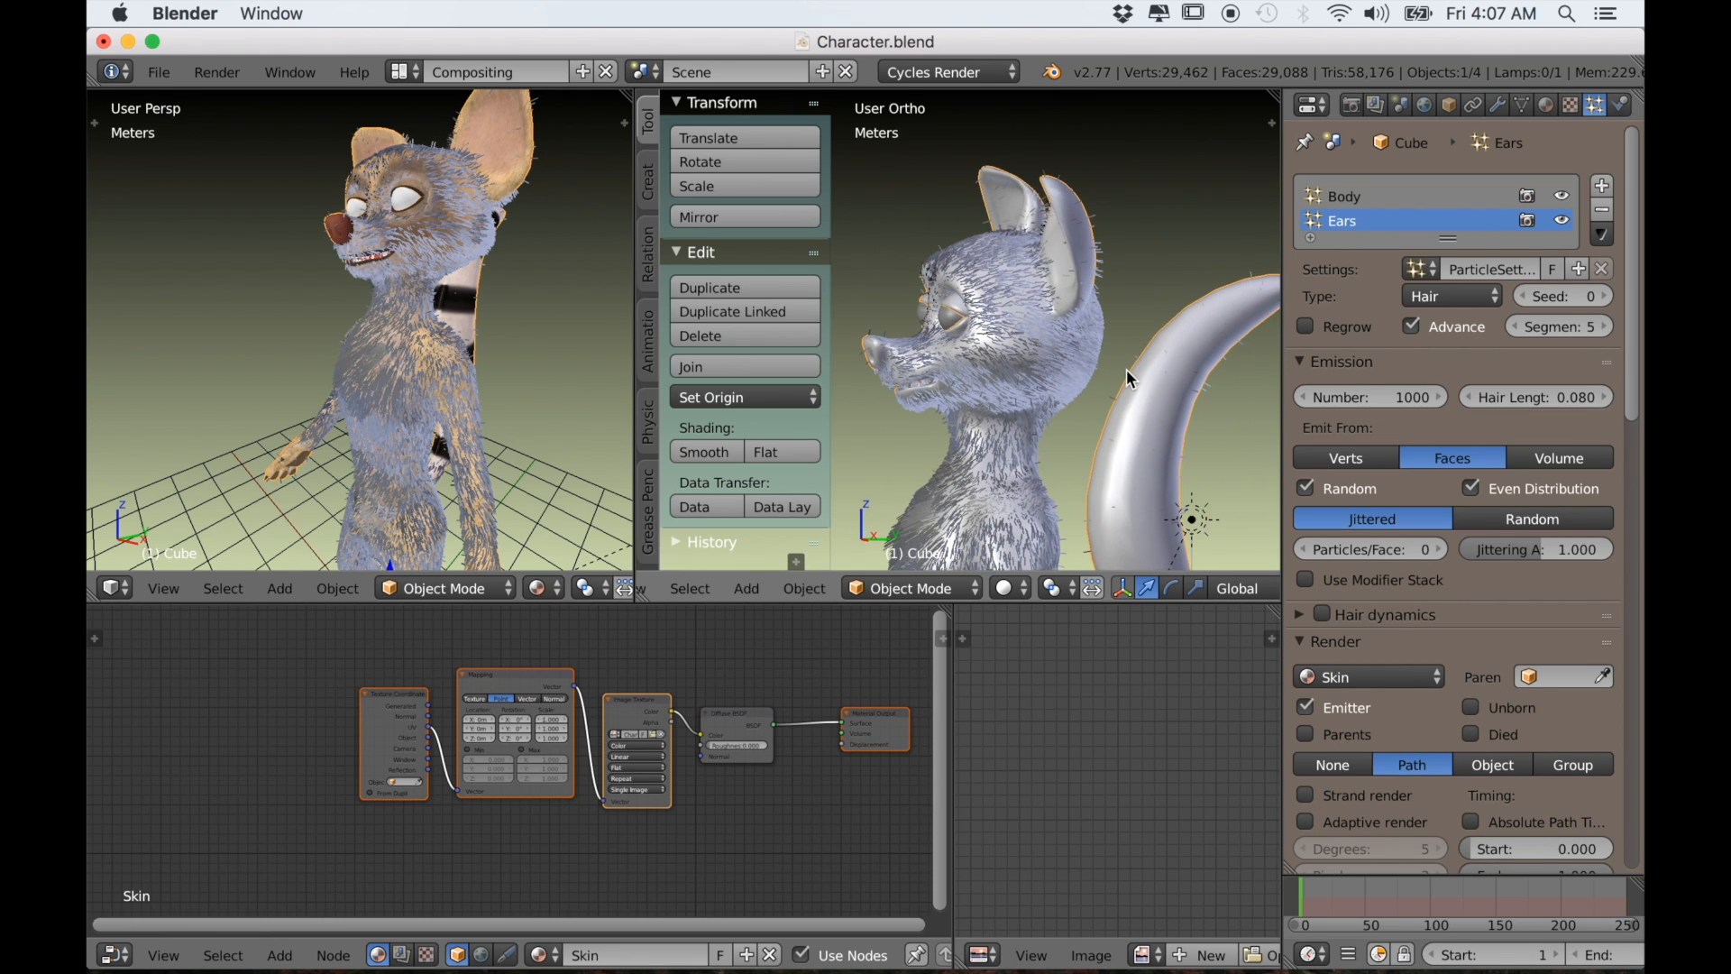
scroll(1123, 370, up, 4)
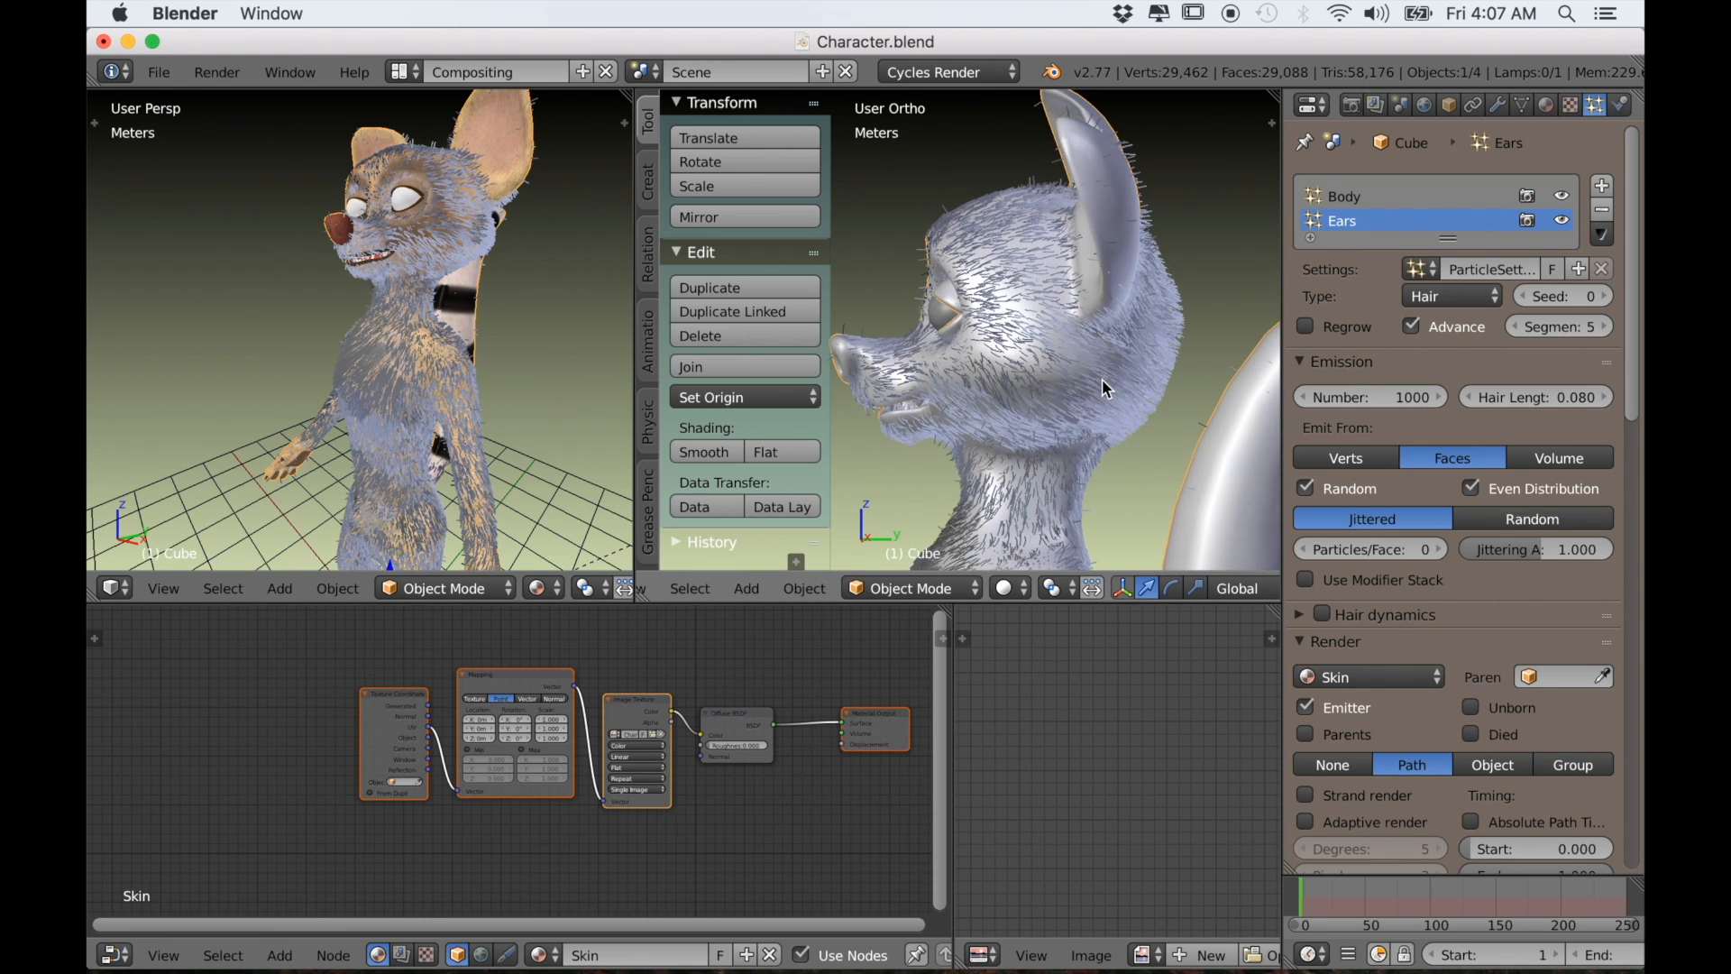
shift+middle_drag(1135, 364, 1105, 407)
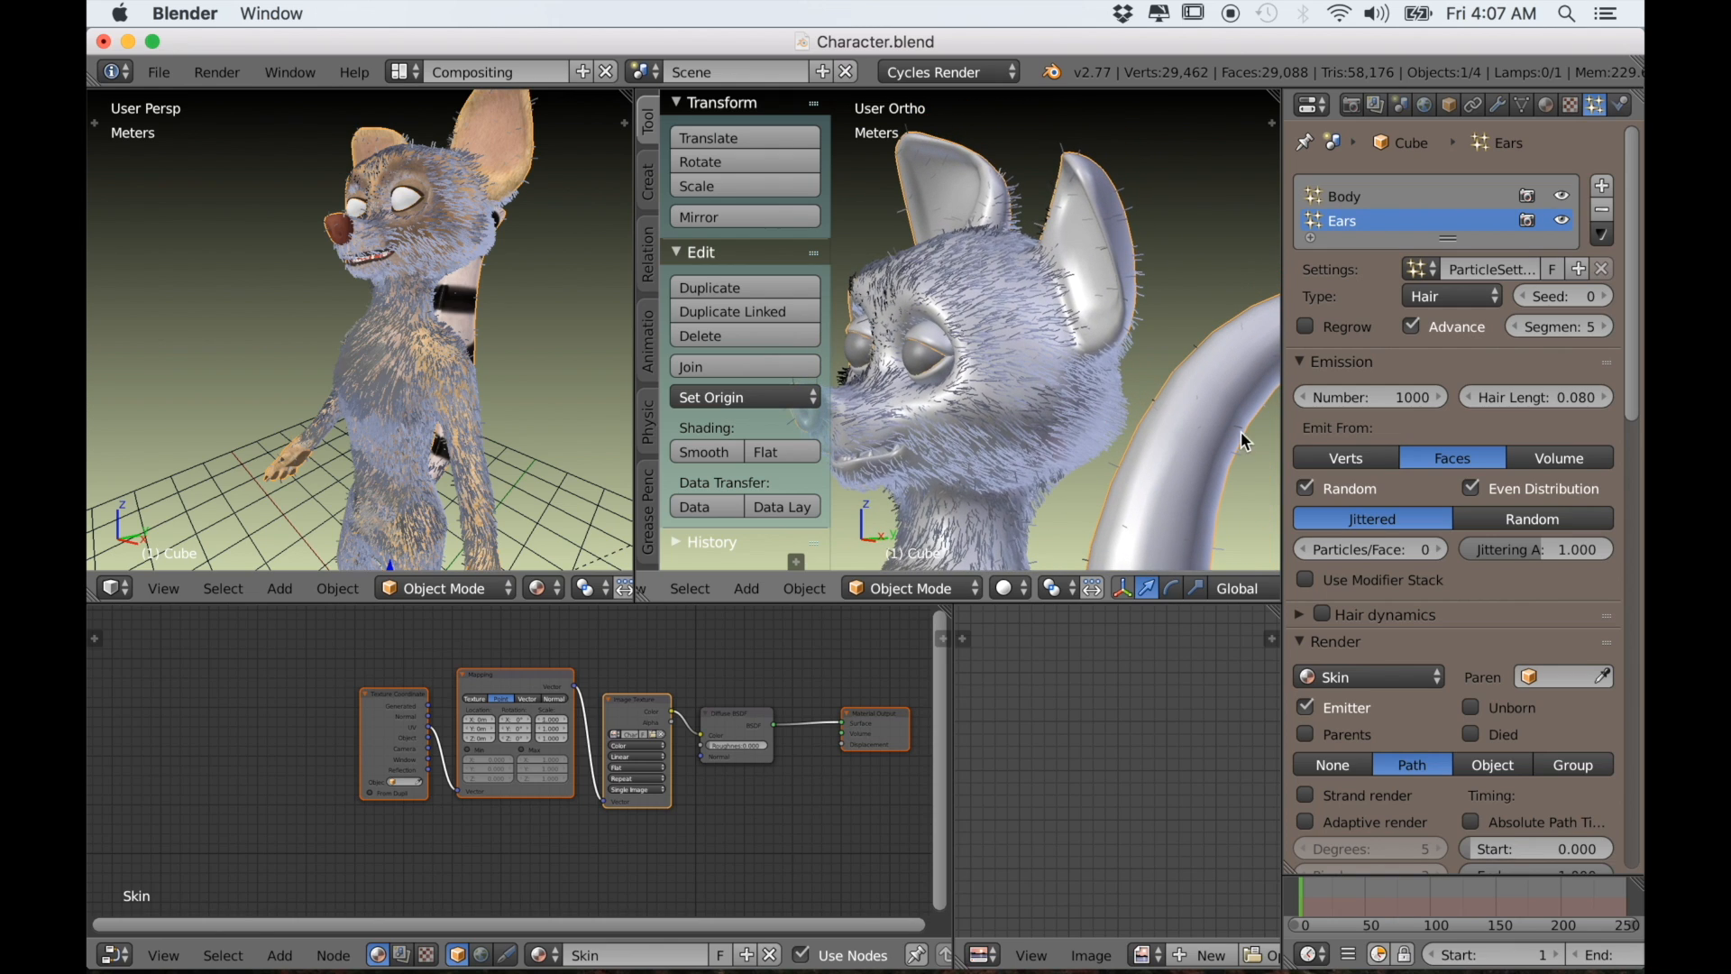
Review the Ears system's emission number, render, children and Cycles hair thickness settings
click(1357, 401)
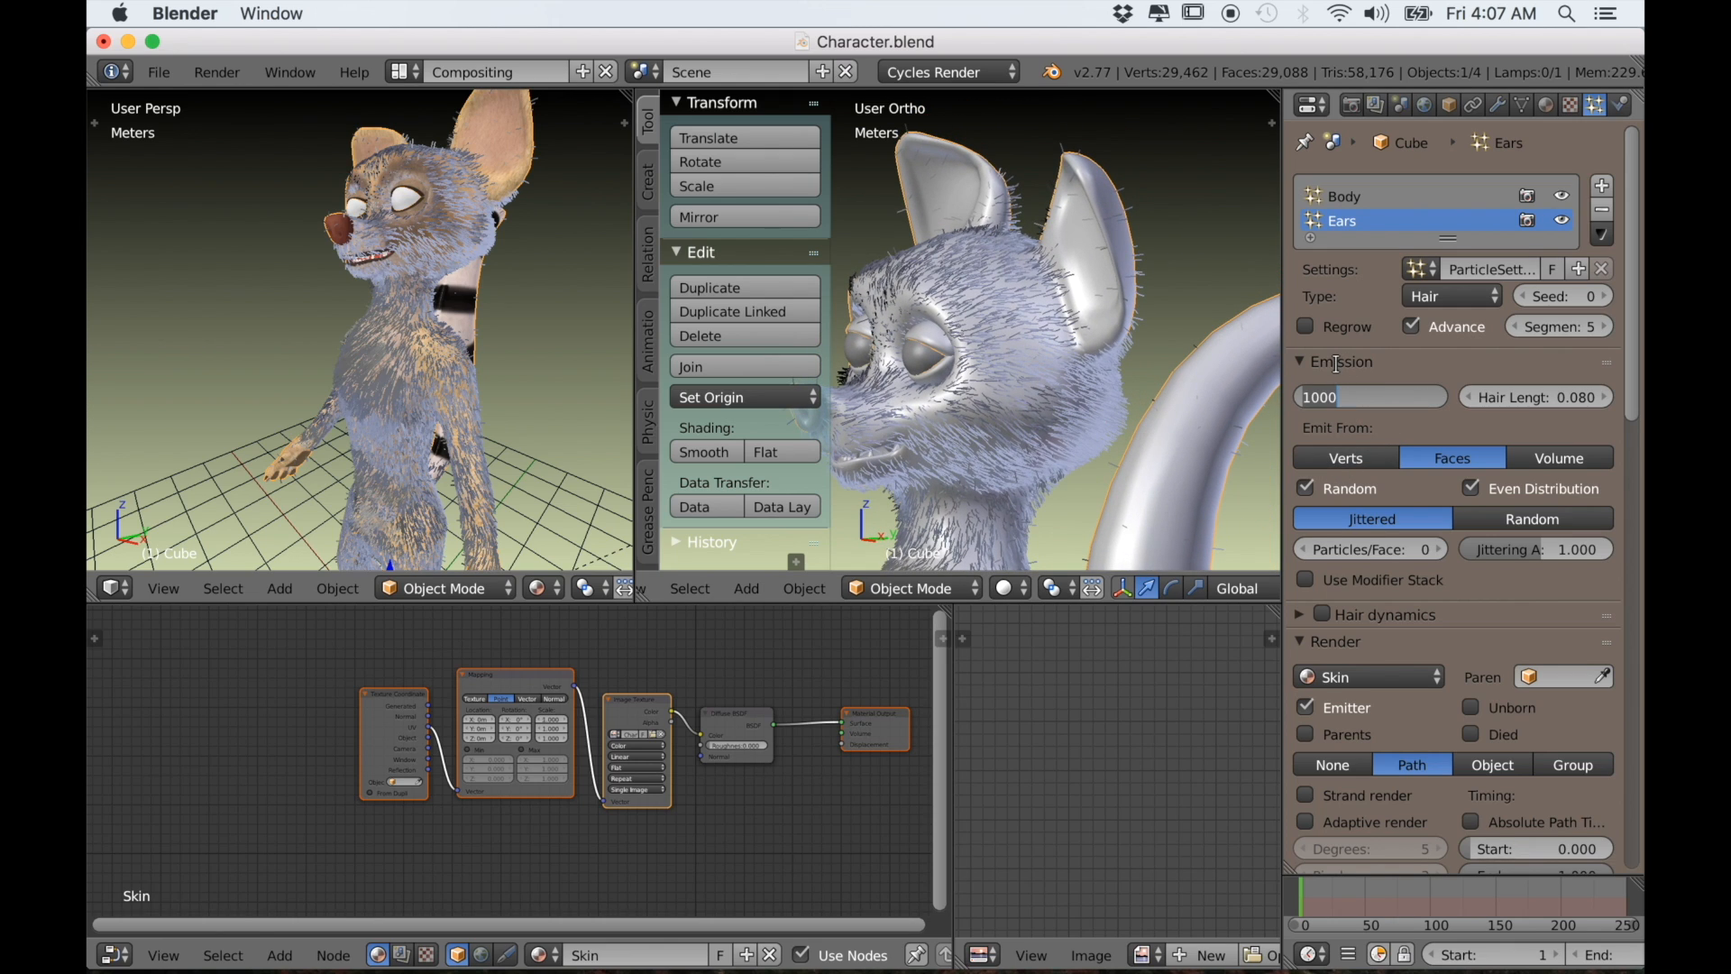
key(Return)
scroll(1453, 572, down, 15)
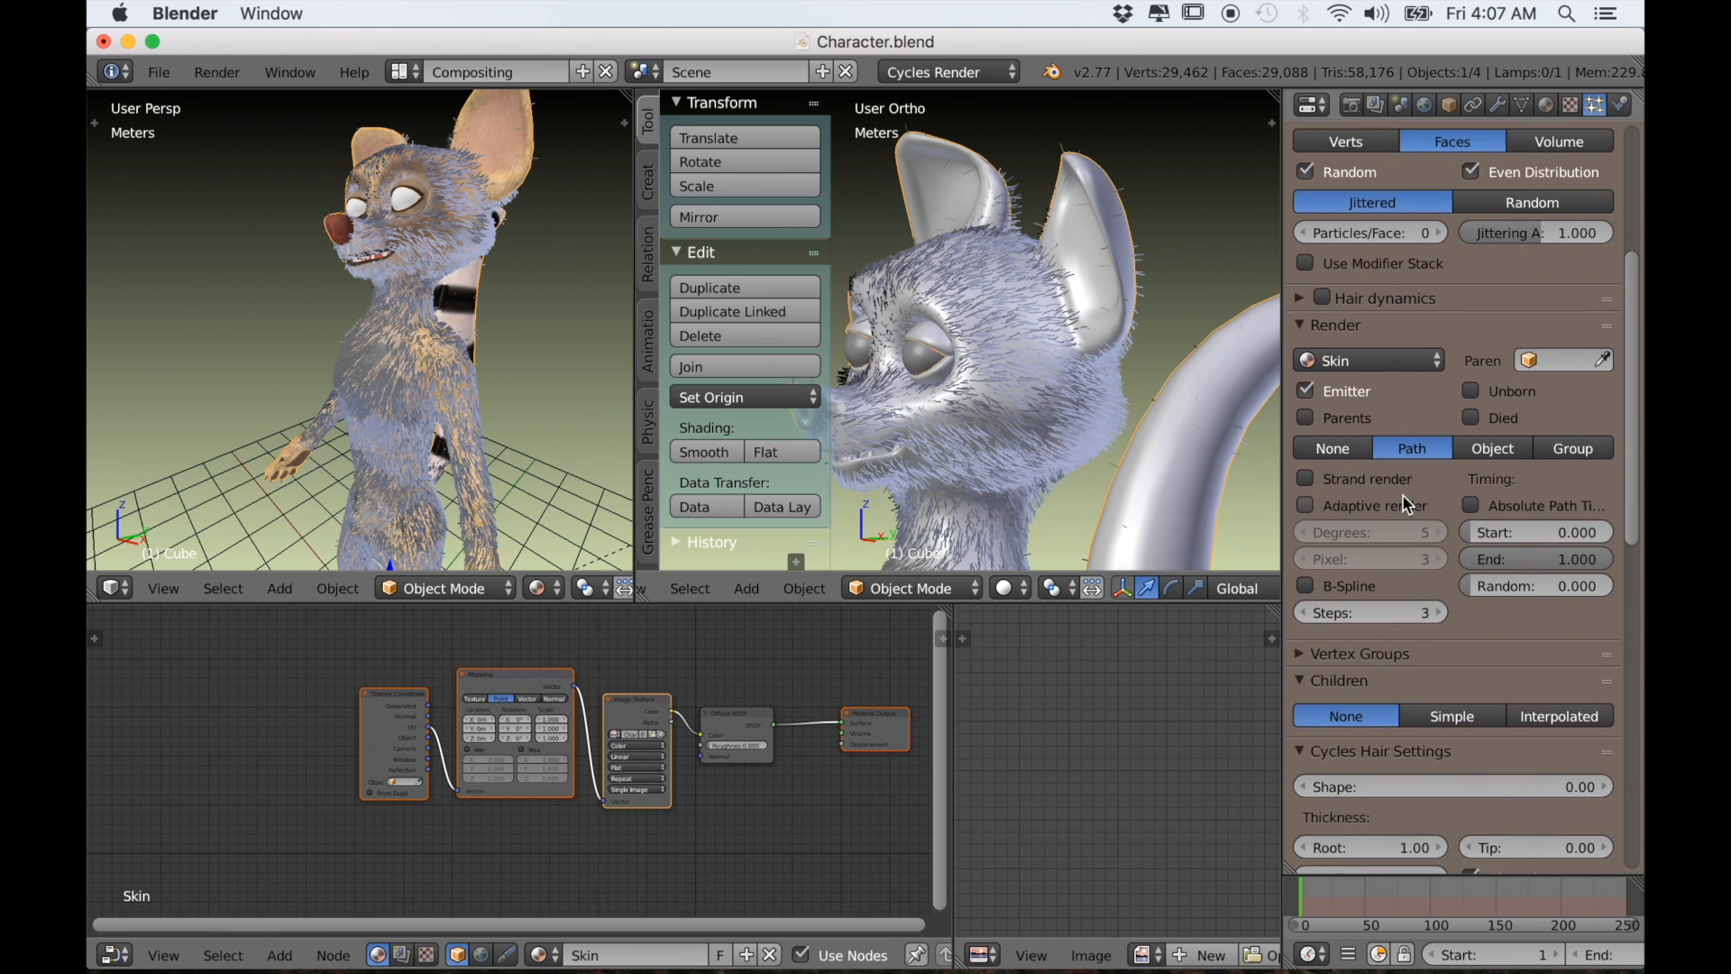
scroll(1383, 496, down, 3)
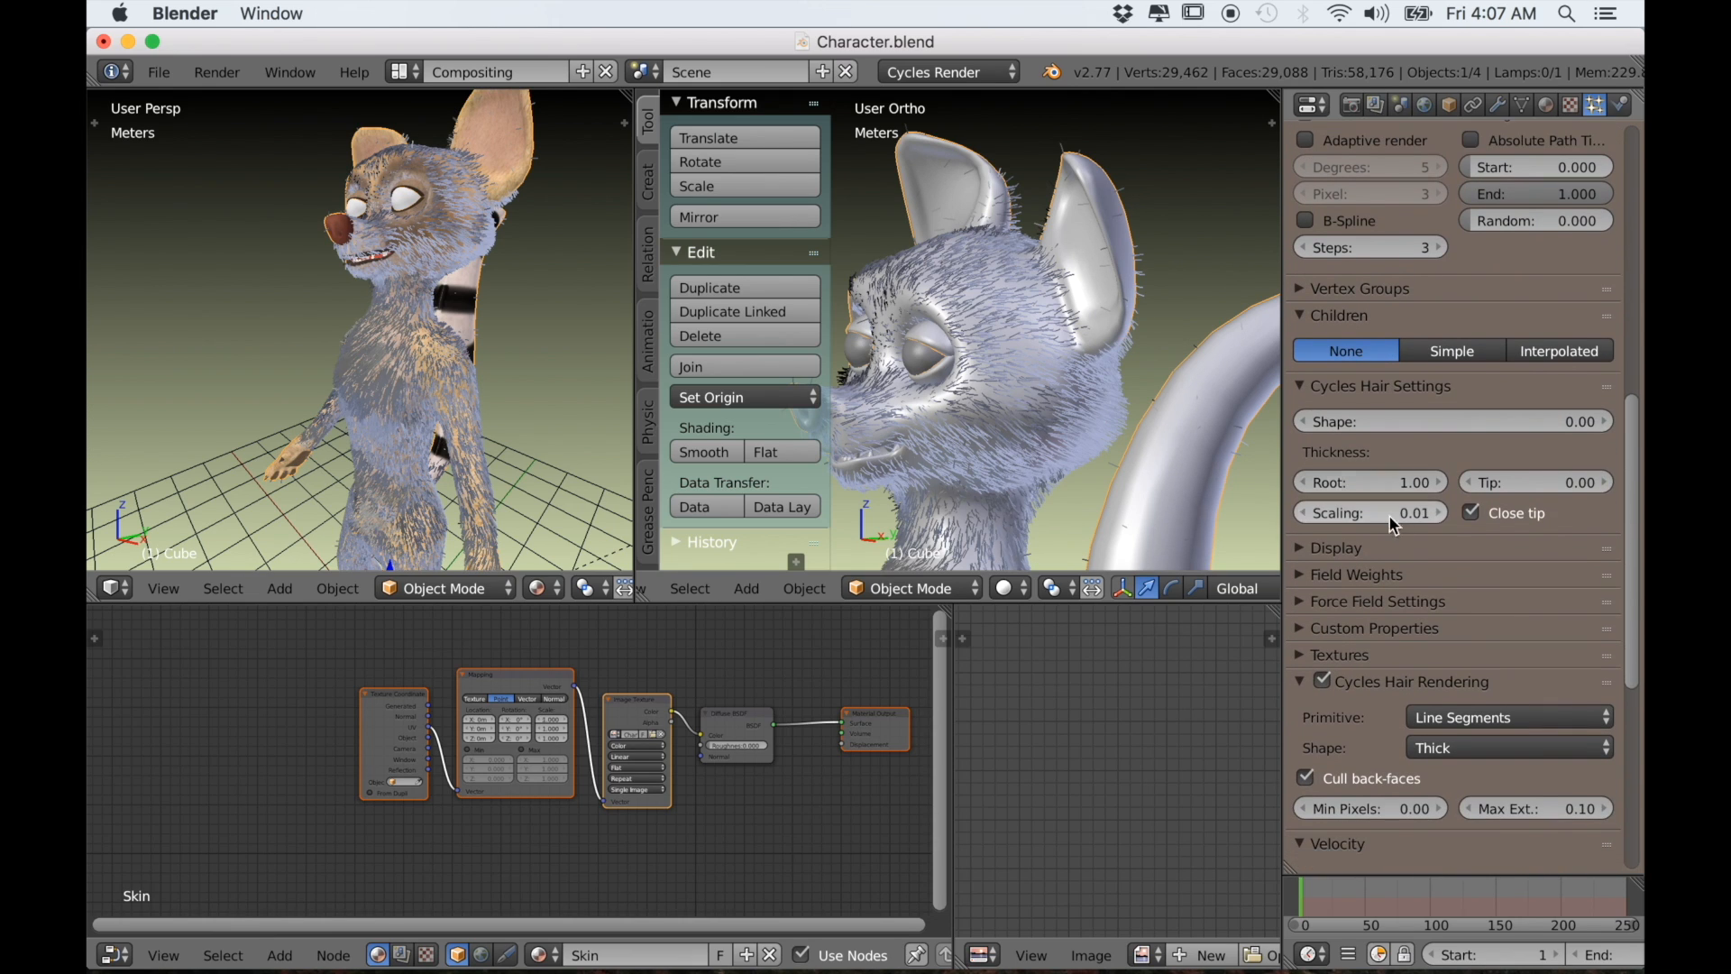
Set the Ears particle system's render material to Hair
scroll(1380, 479, up, 6)
scroll(1373, 399, up, 6)
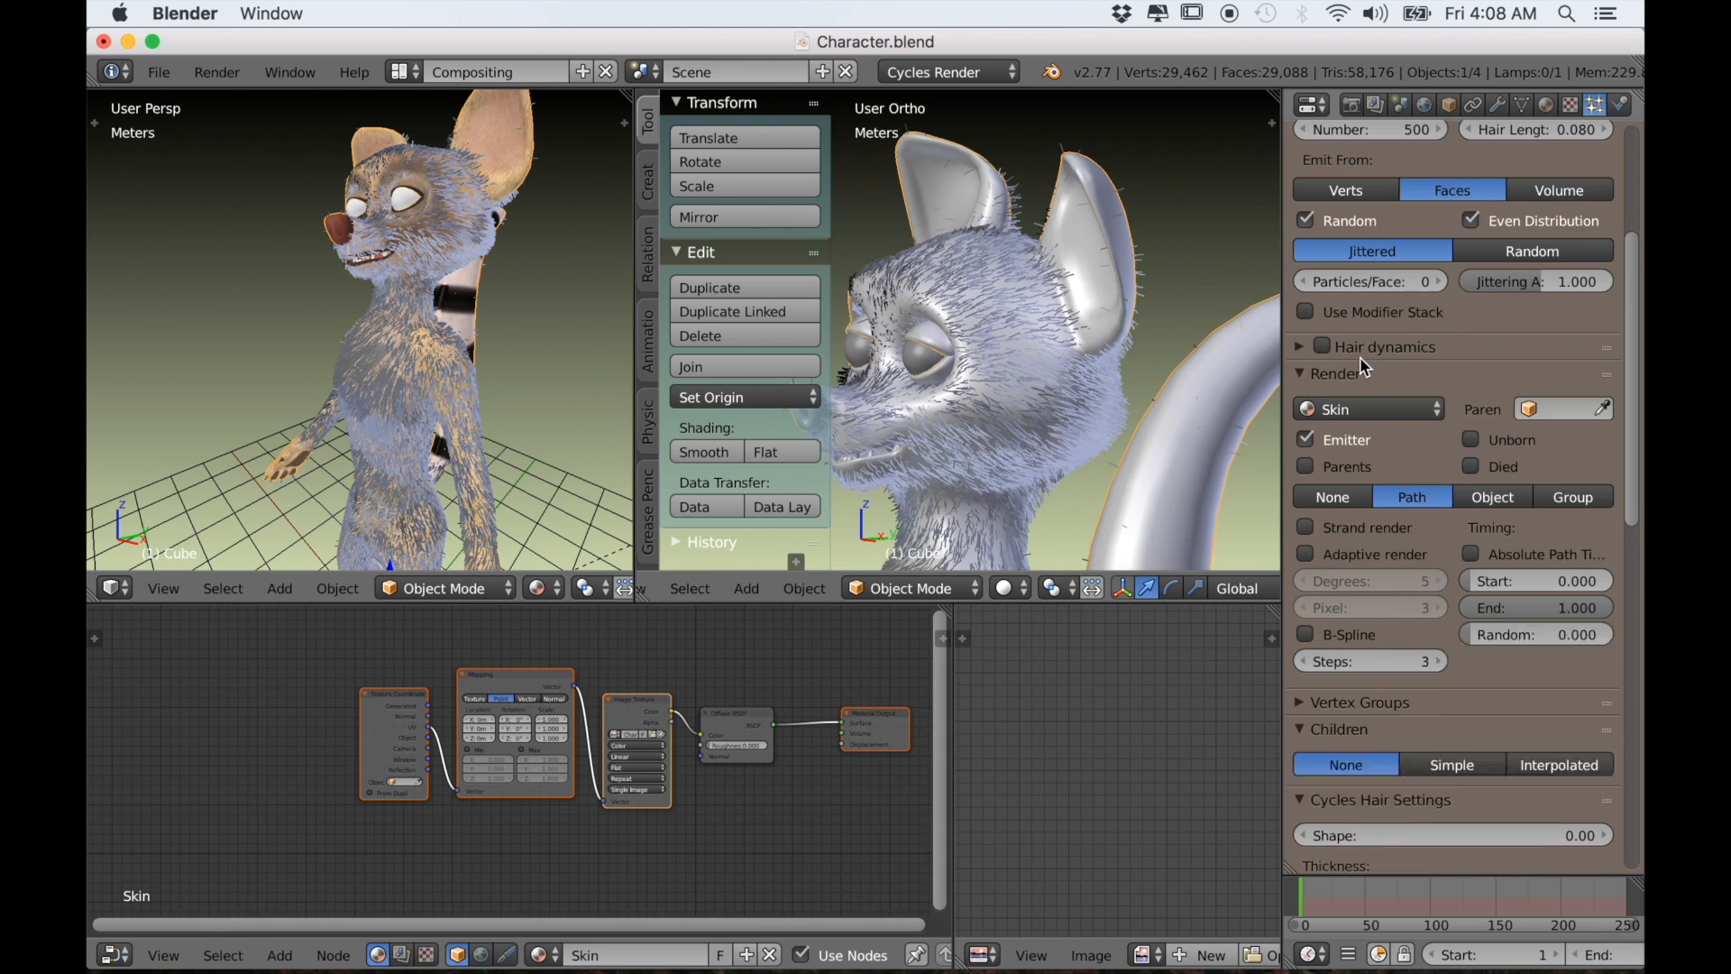
click(1371, 431)
click(1362, 386)
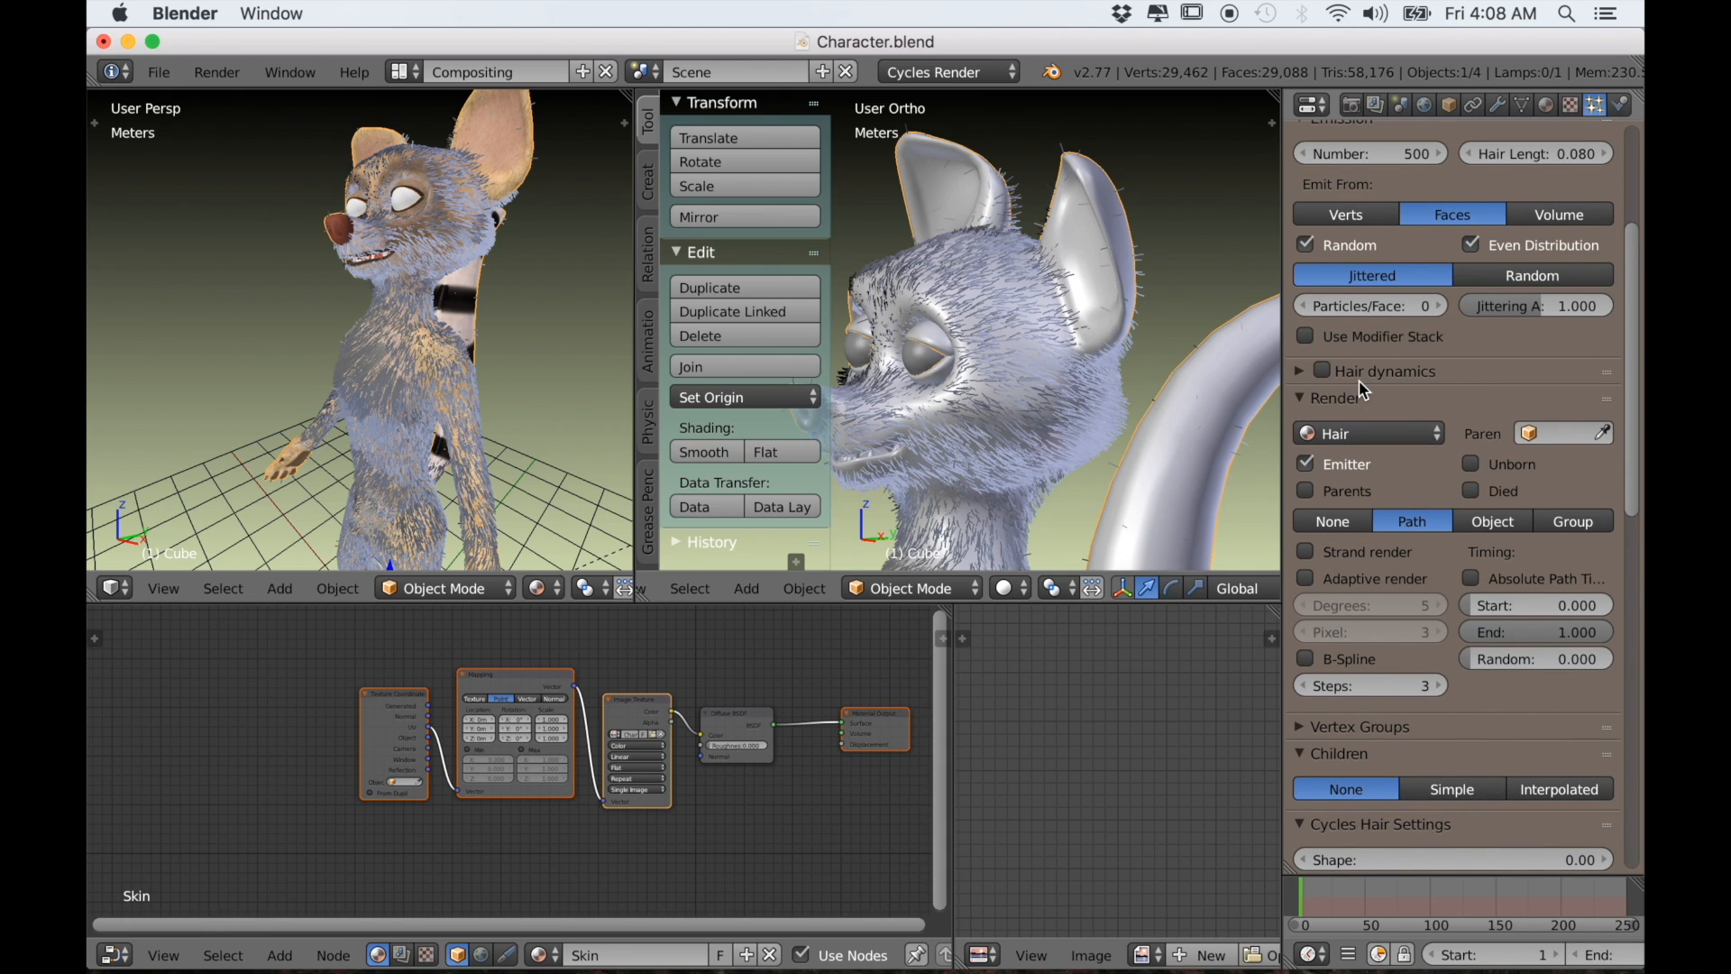
Assign the Ears vertex group to the particle system's Density
scroll(1423, 435, up, 6)
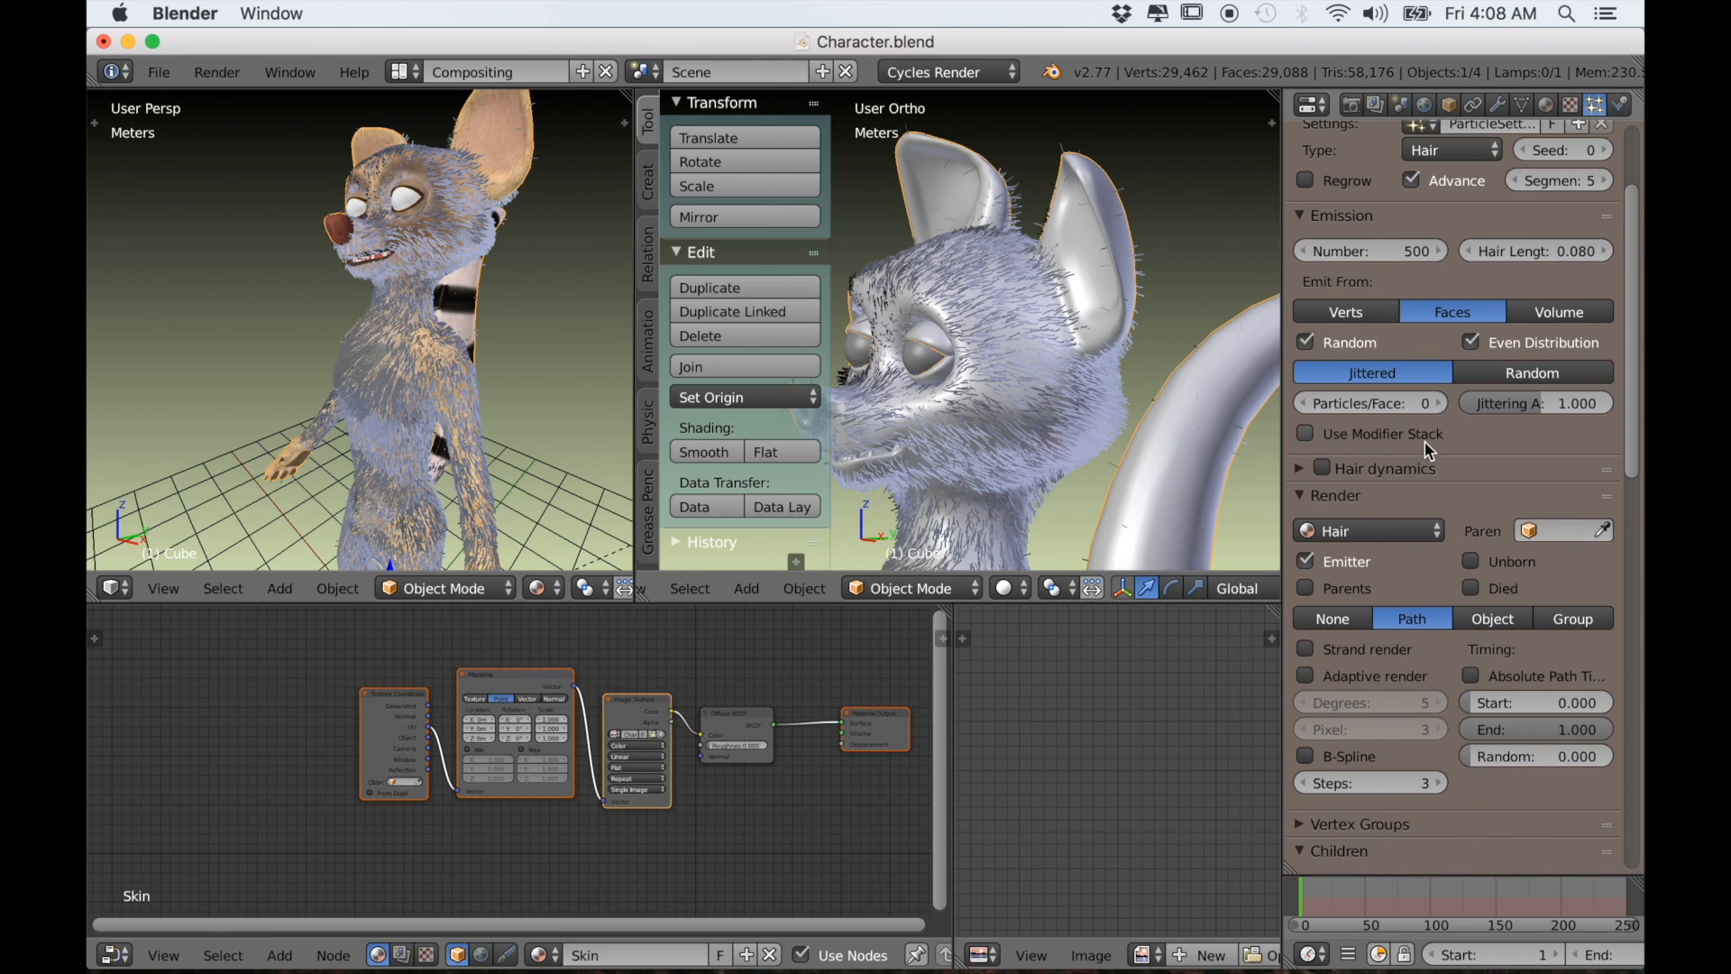
scroll(1428, 442, down, 2)
scroll(1439, 473, down, 6)
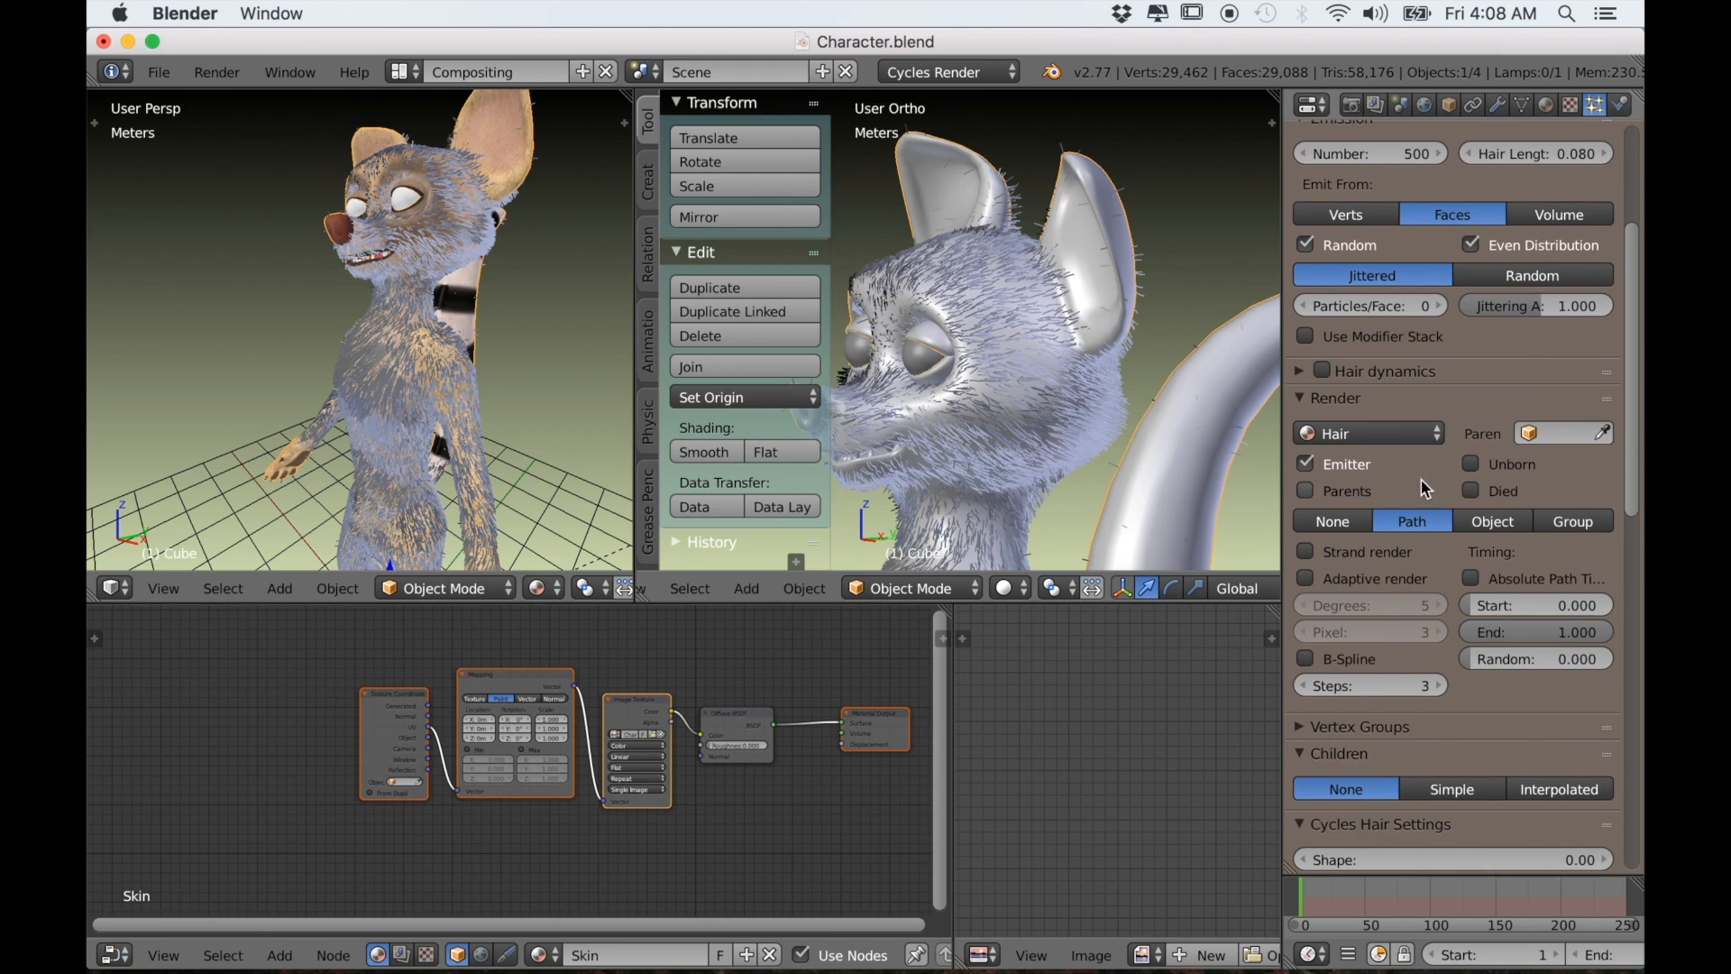
click(1310, 602)
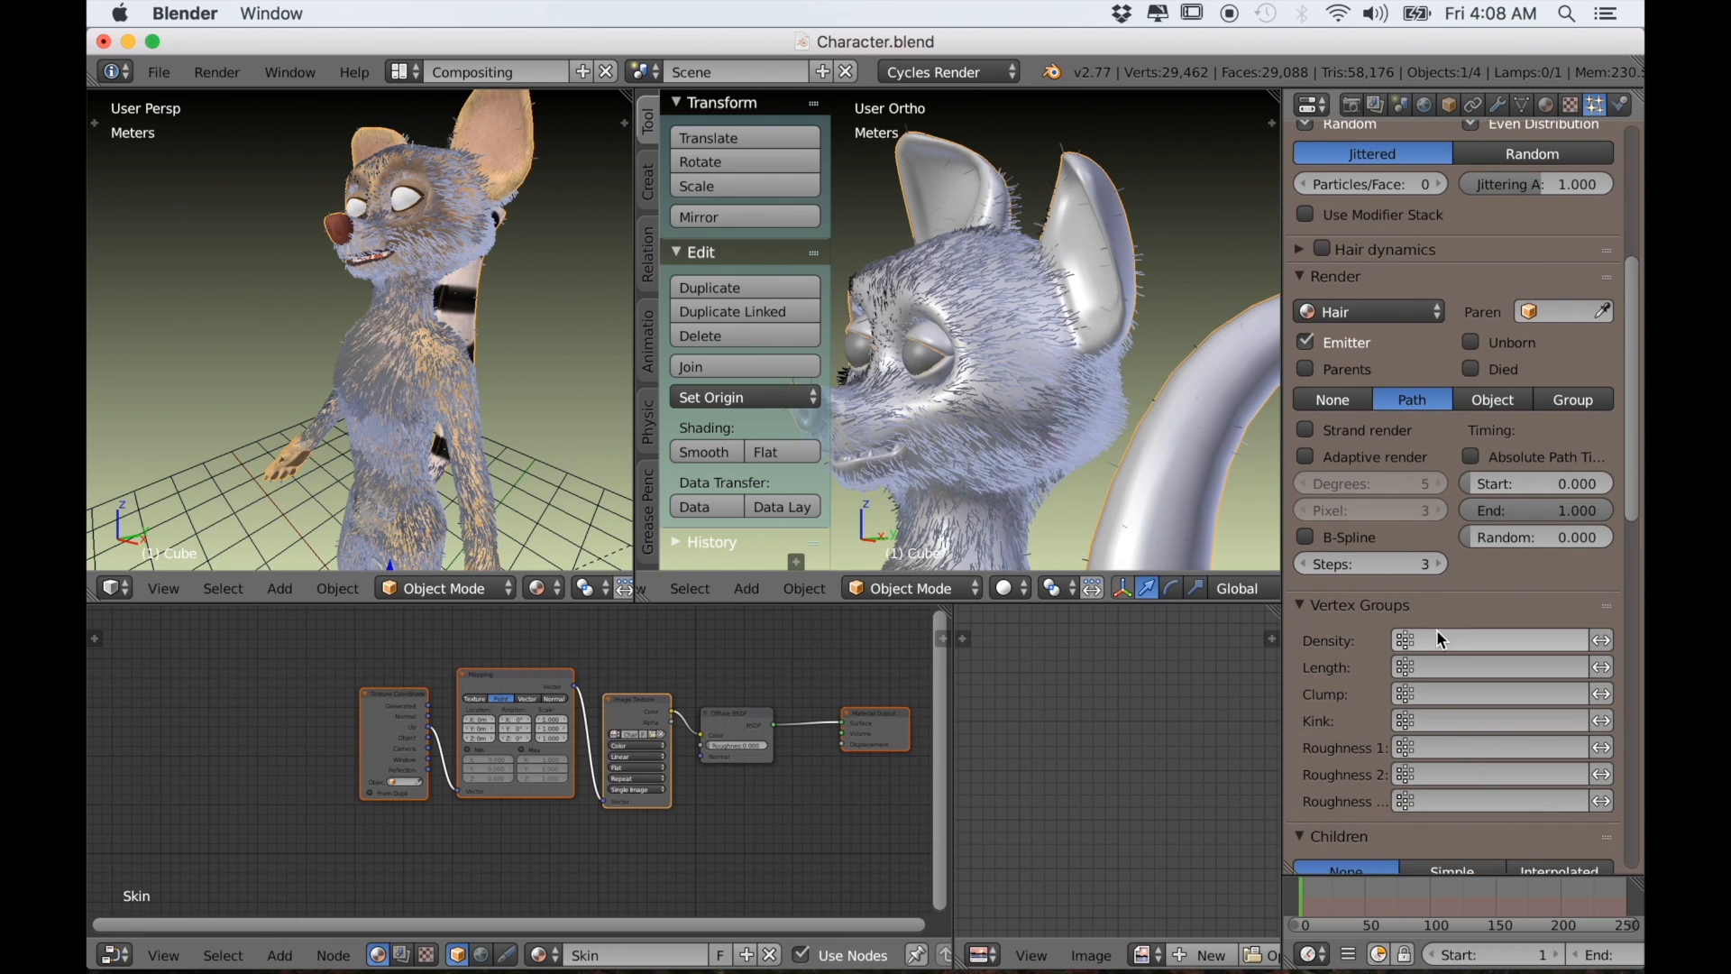
click(1433, 638)
click(1382, 698)
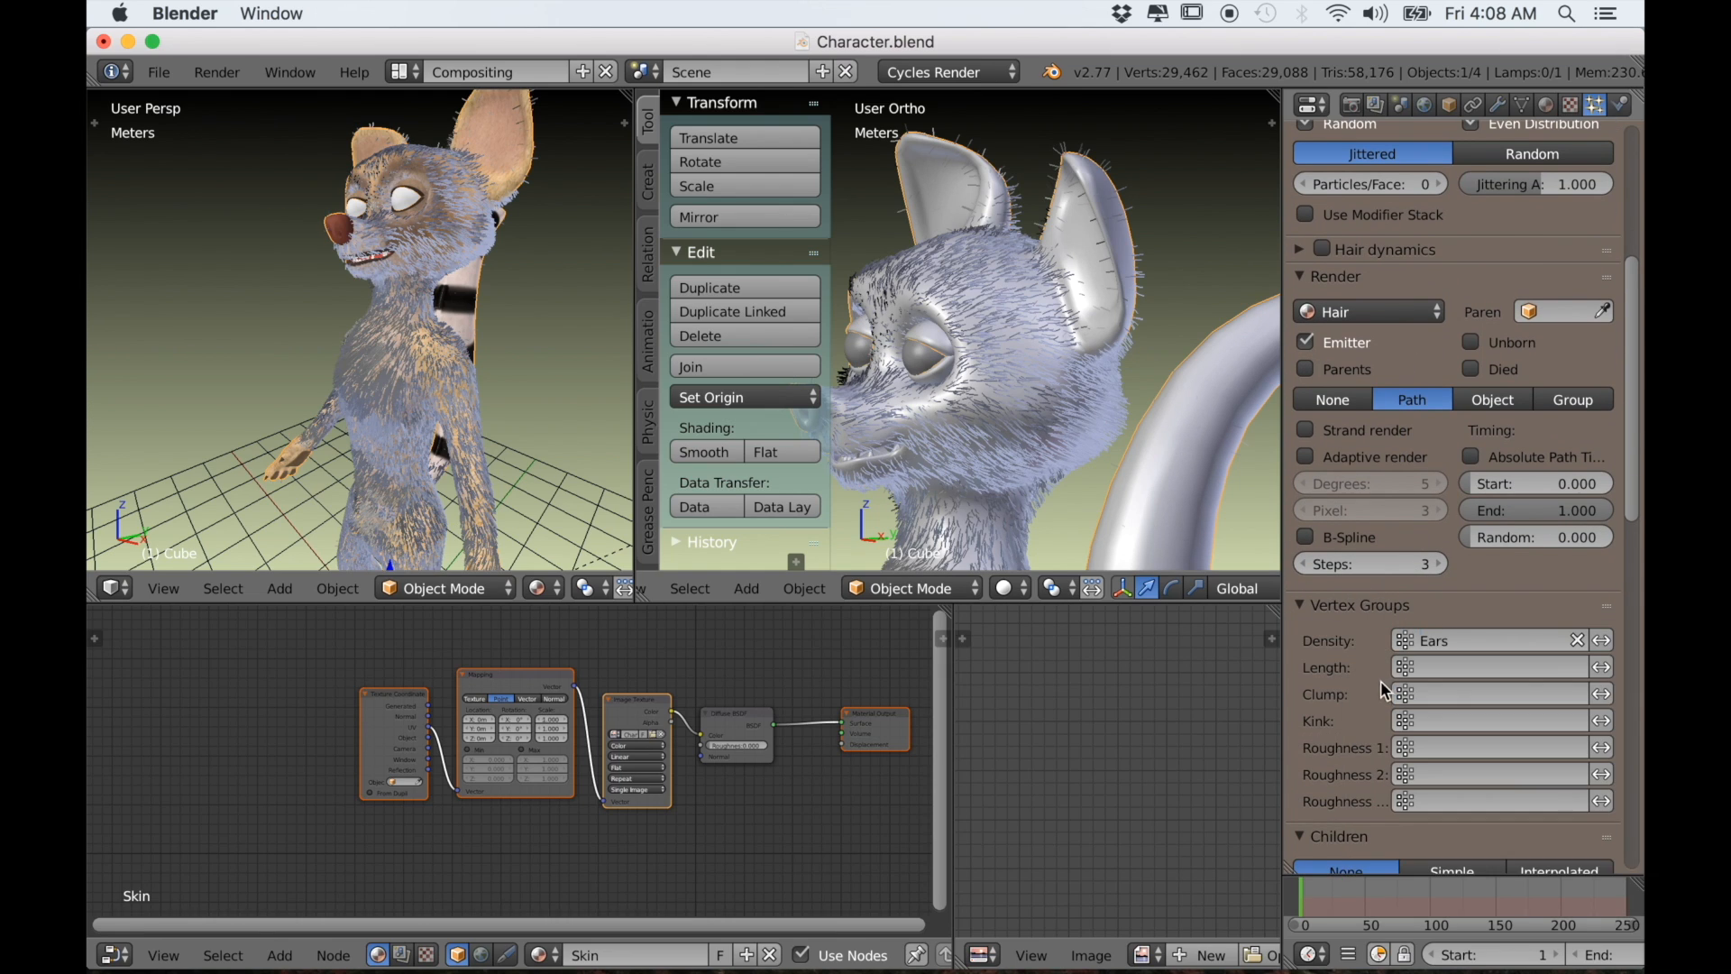
click(1314, 614)
Generate Interpolated children for the ear hair and set its Cycles root thickness to 0.20
scroll(1450, 665, down, 2)
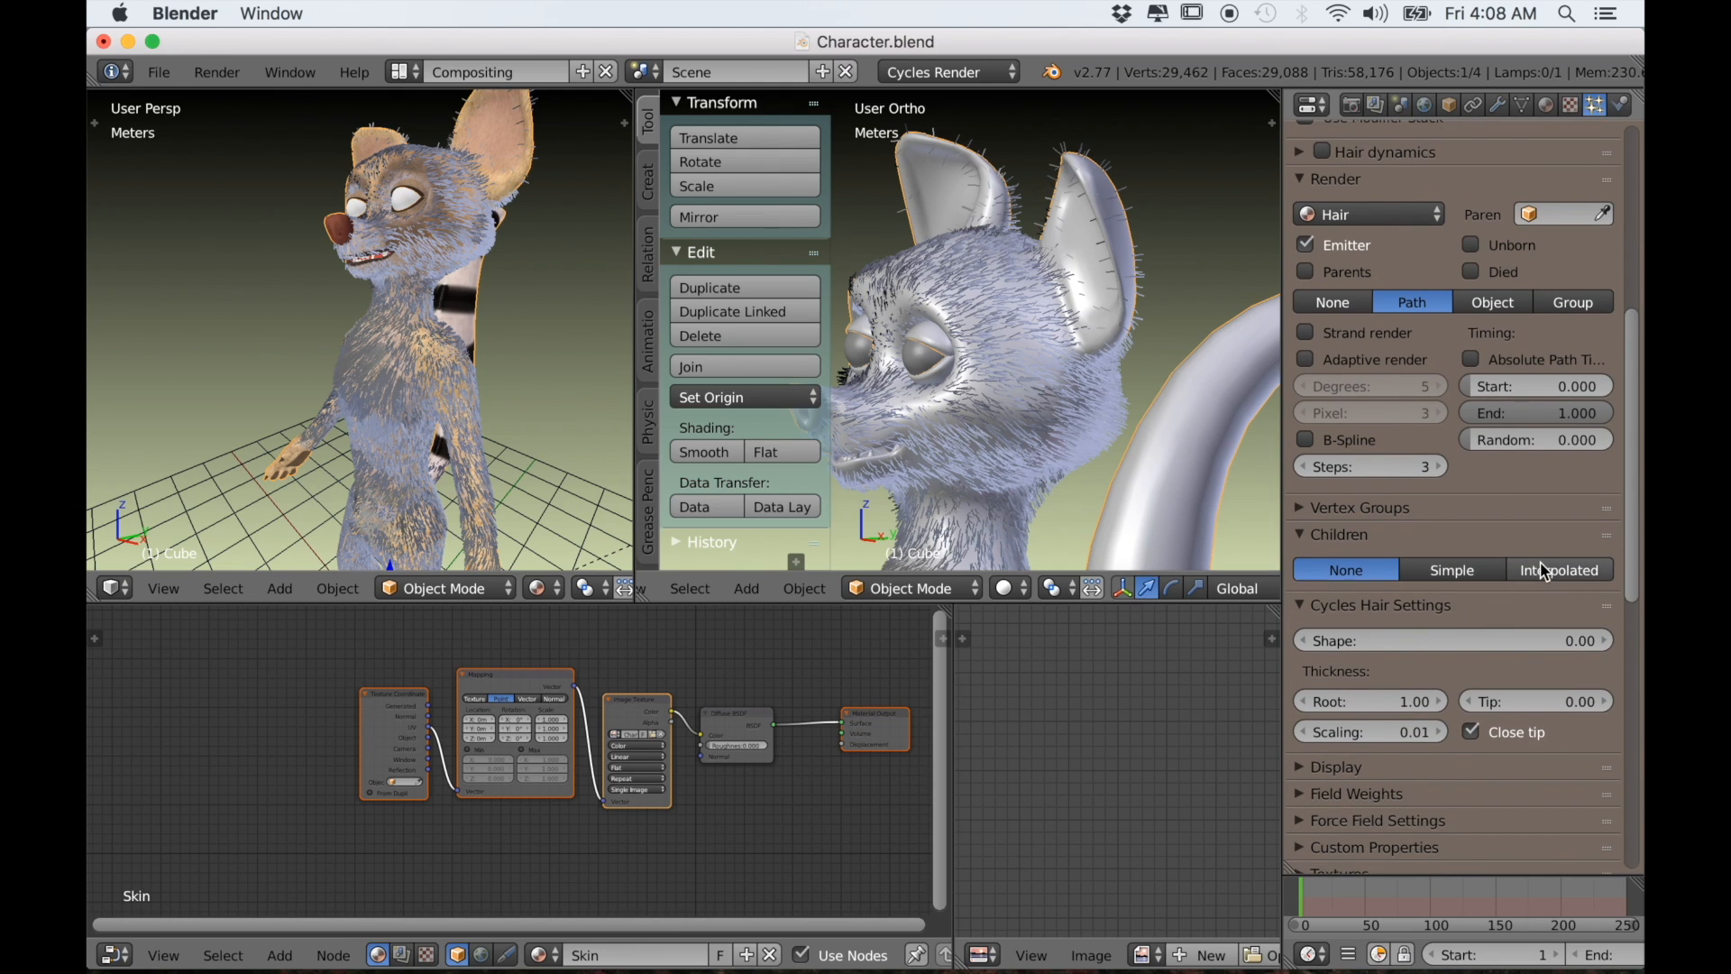
click(1520, 573)
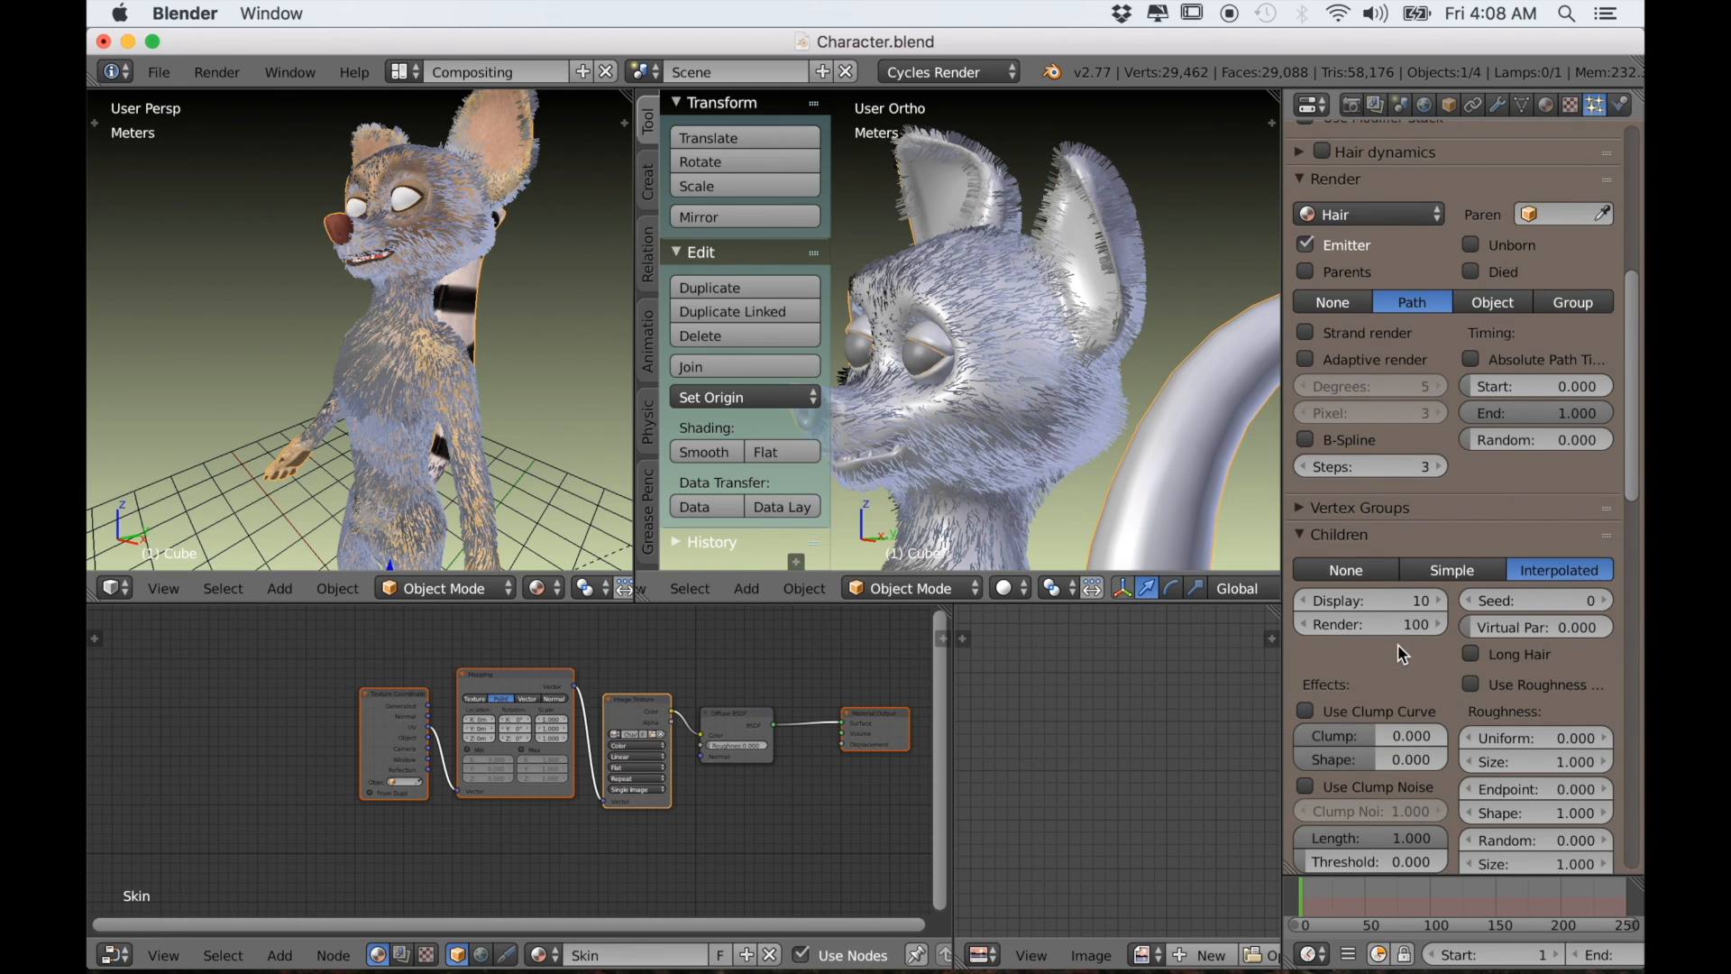
scroll(1400, 653, down, 5)
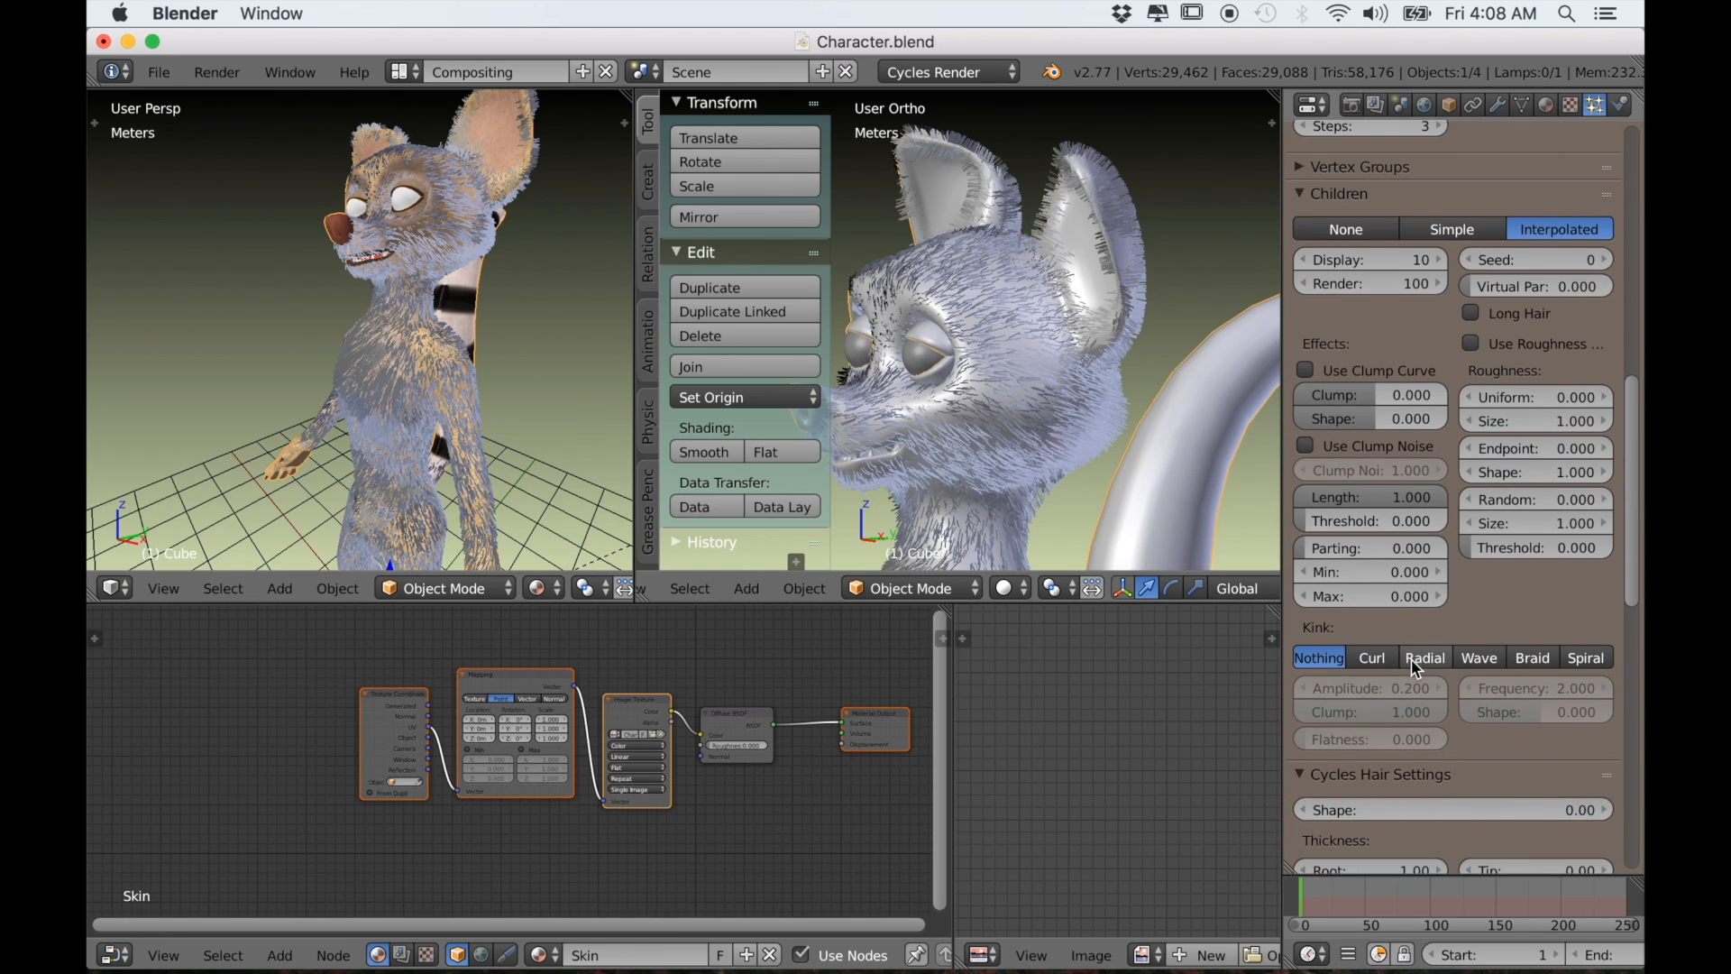
scroll(1409, 657, down, 3)
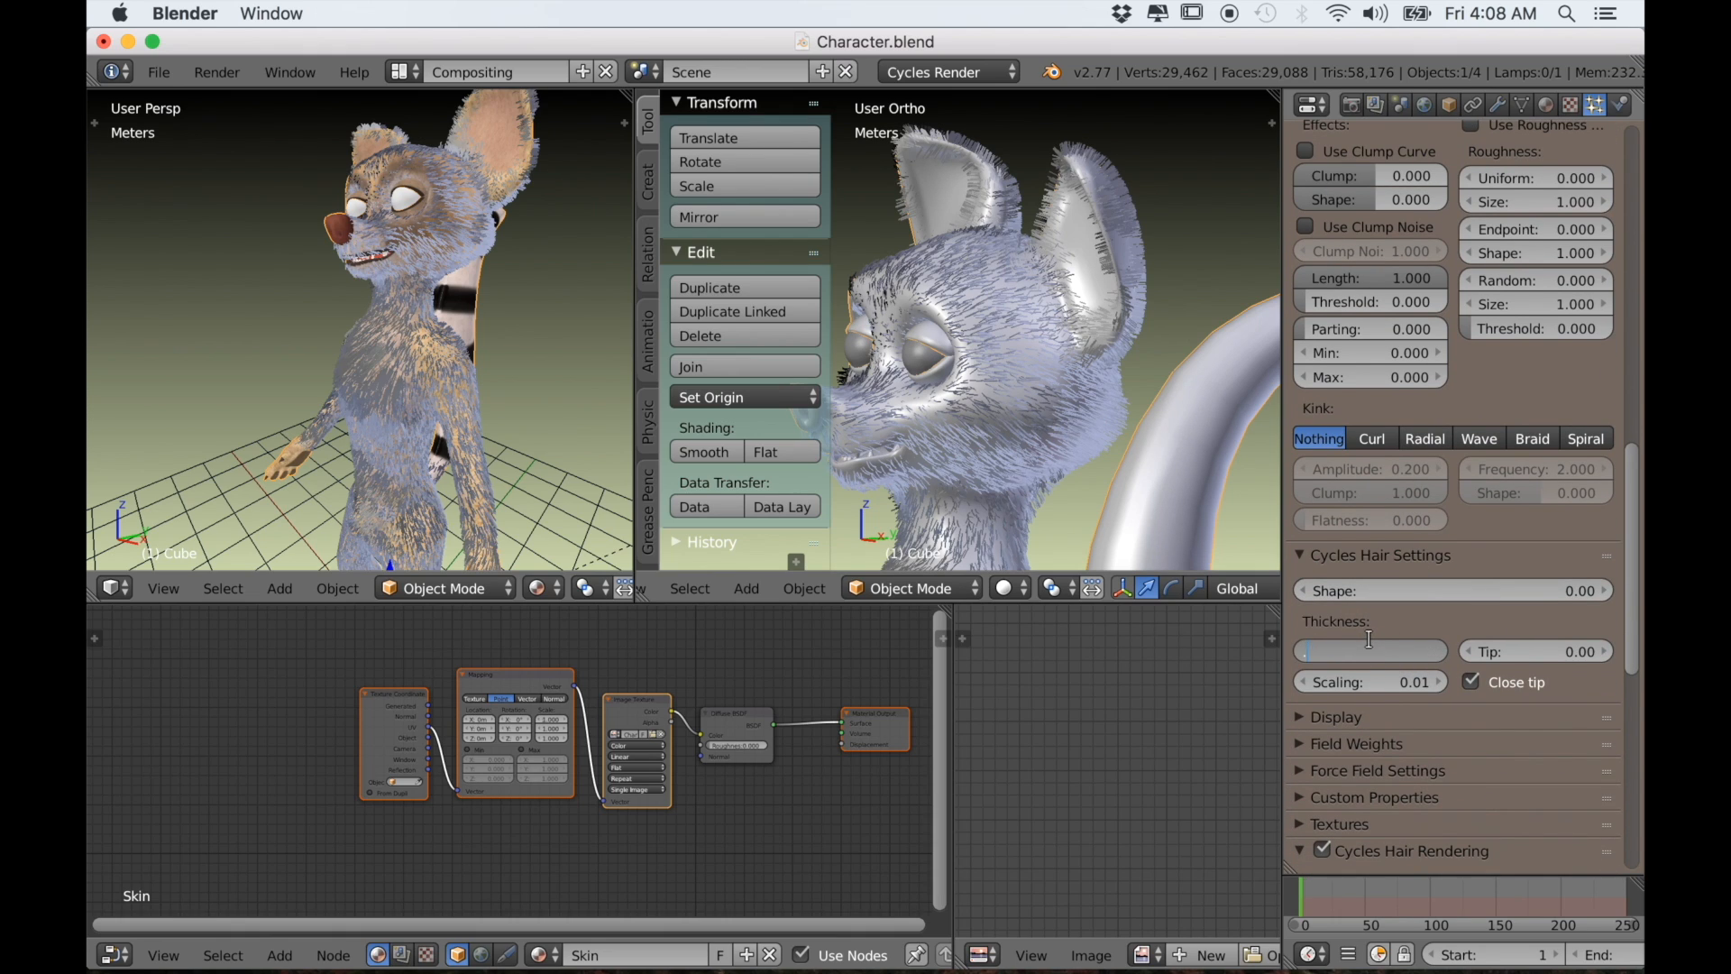
key(Return)
Check the fur on the character's head up close and switch the screen layout to Default
middle_drag(1134, 383, 1190, 397)
middle_drag(1062, 353, 1096, 400)
scroll(1150, 413, up, 3)
scroll(1092, 398, up, 6)
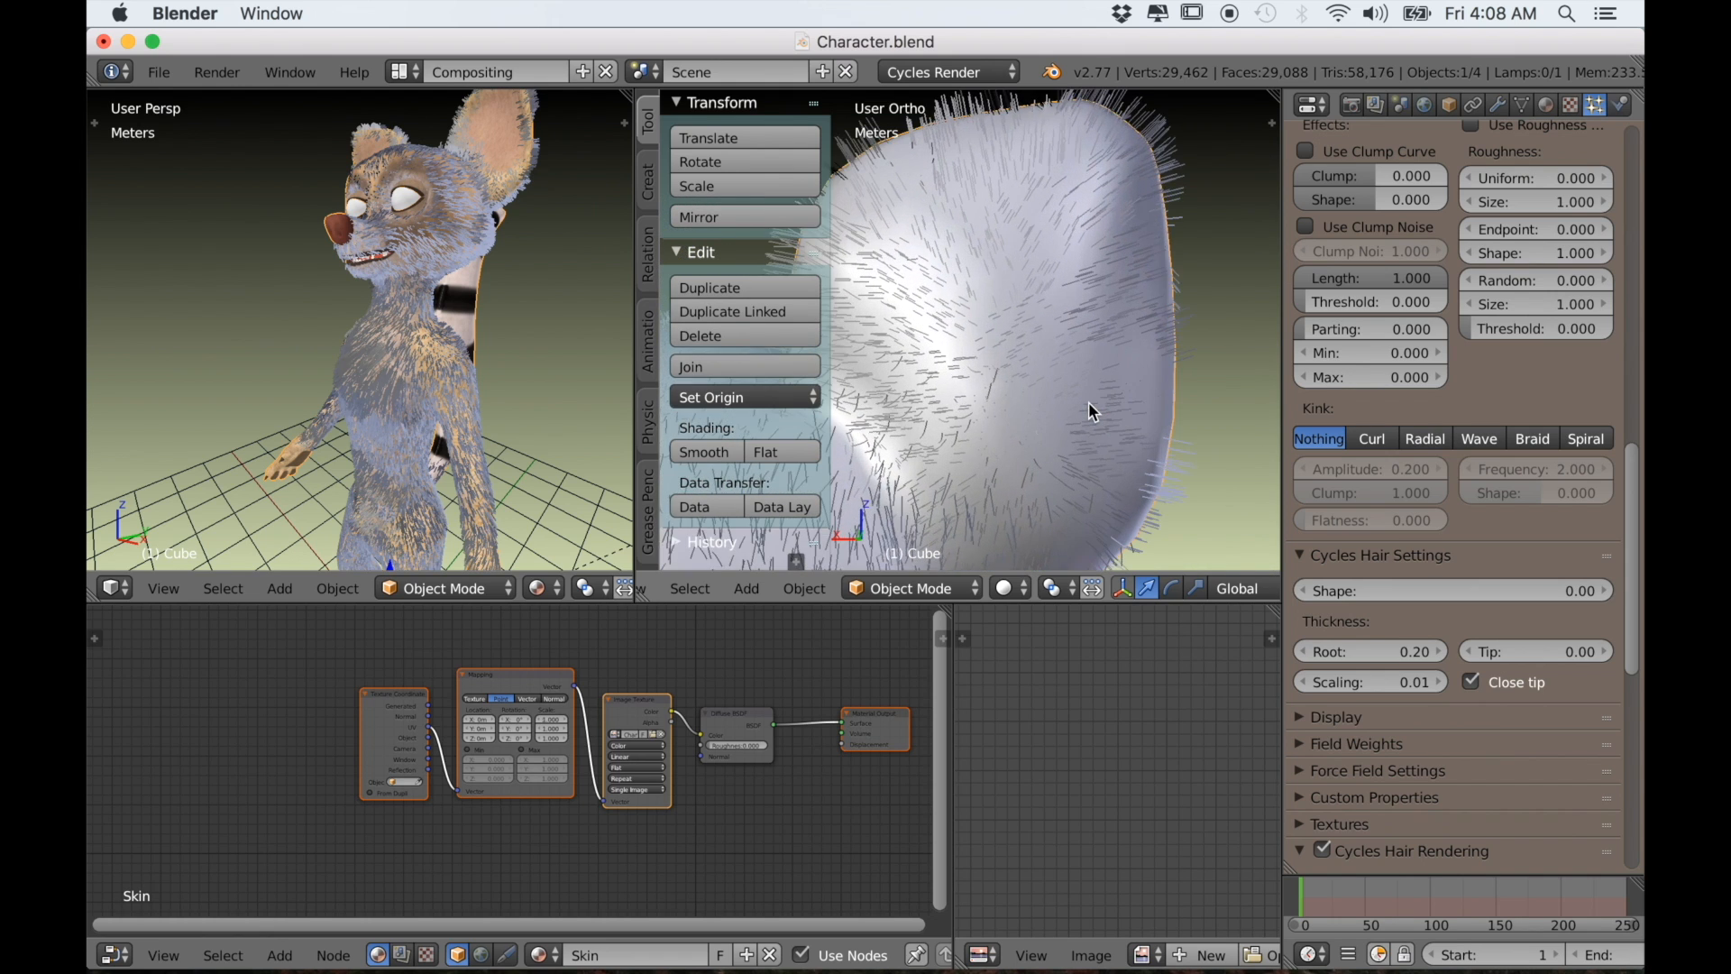
middle_drag(1048, 415, 1090, 406)
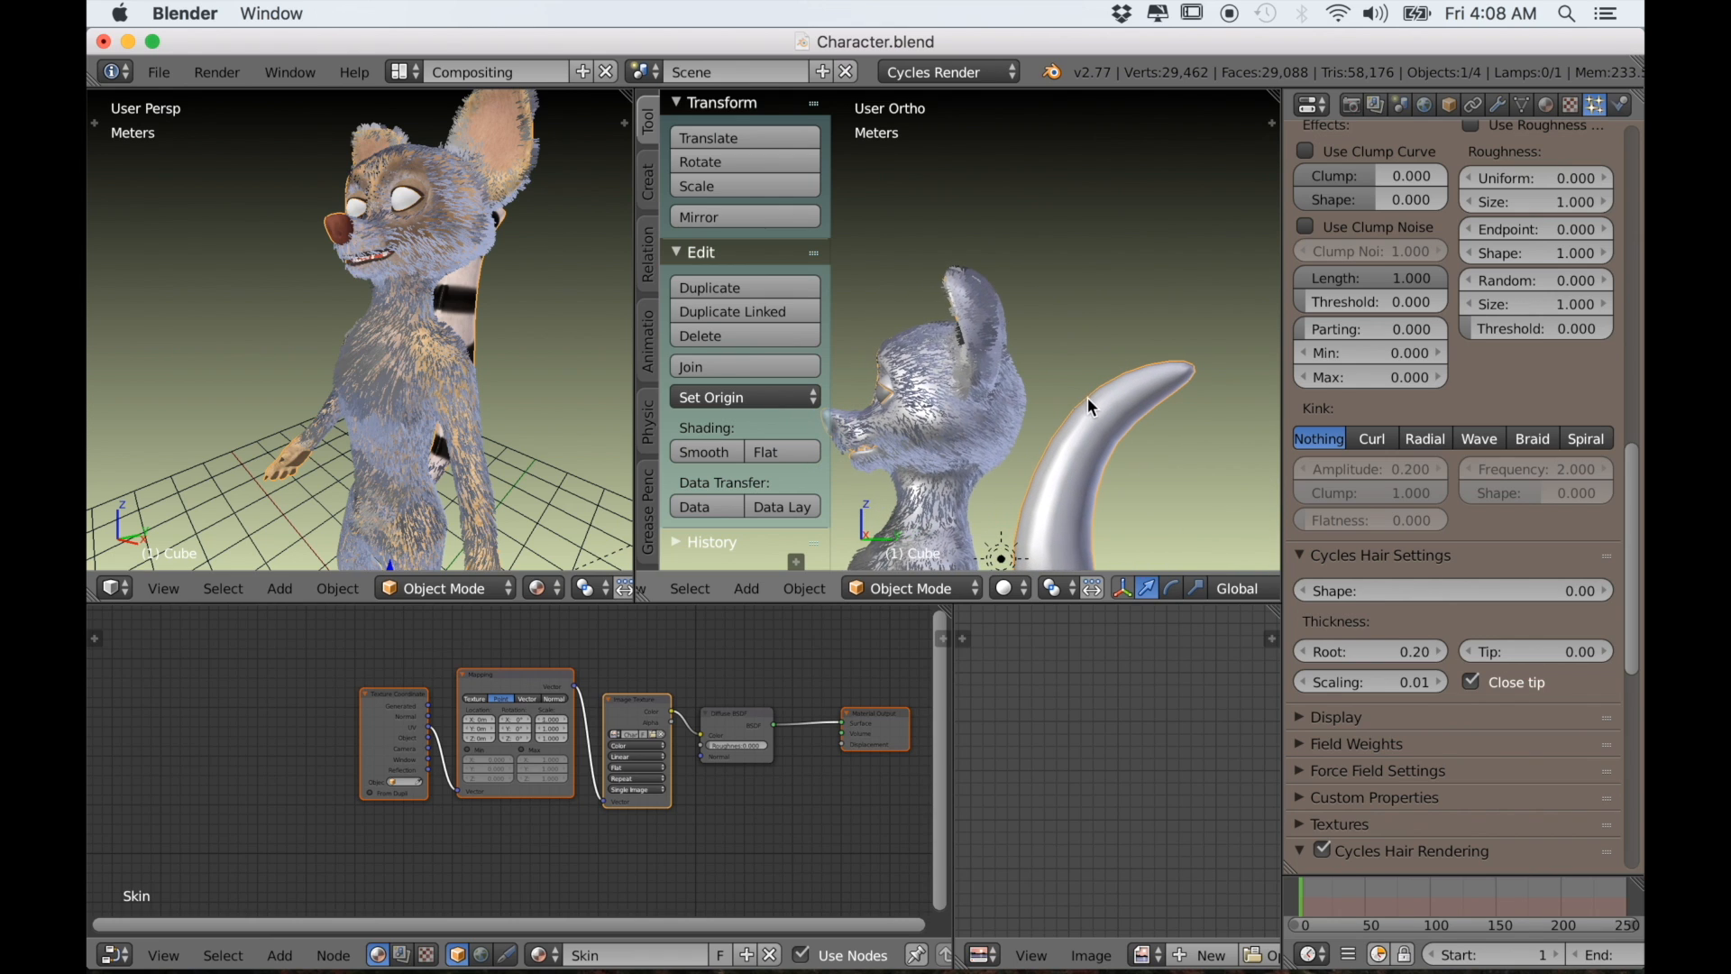
click(403, 71)
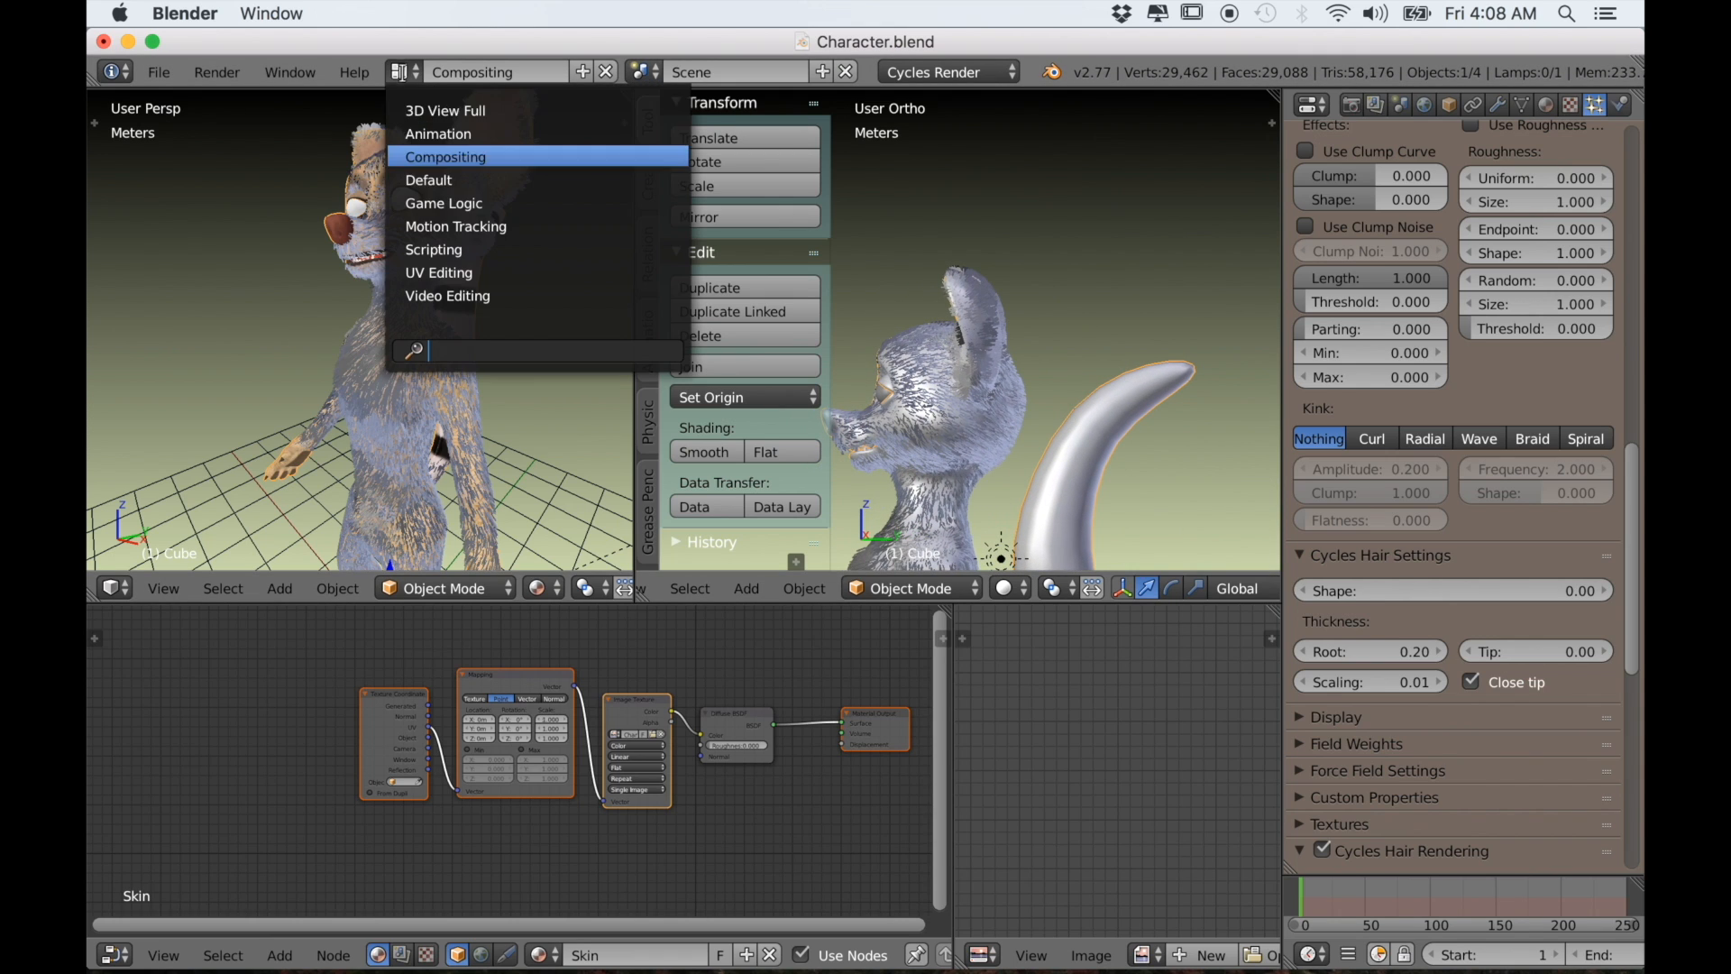
click(429, 178)
Show the character's head in a right orthographic view and put the mesh in Particle Edit mode
middle_drag(665, 330, 704, 322)
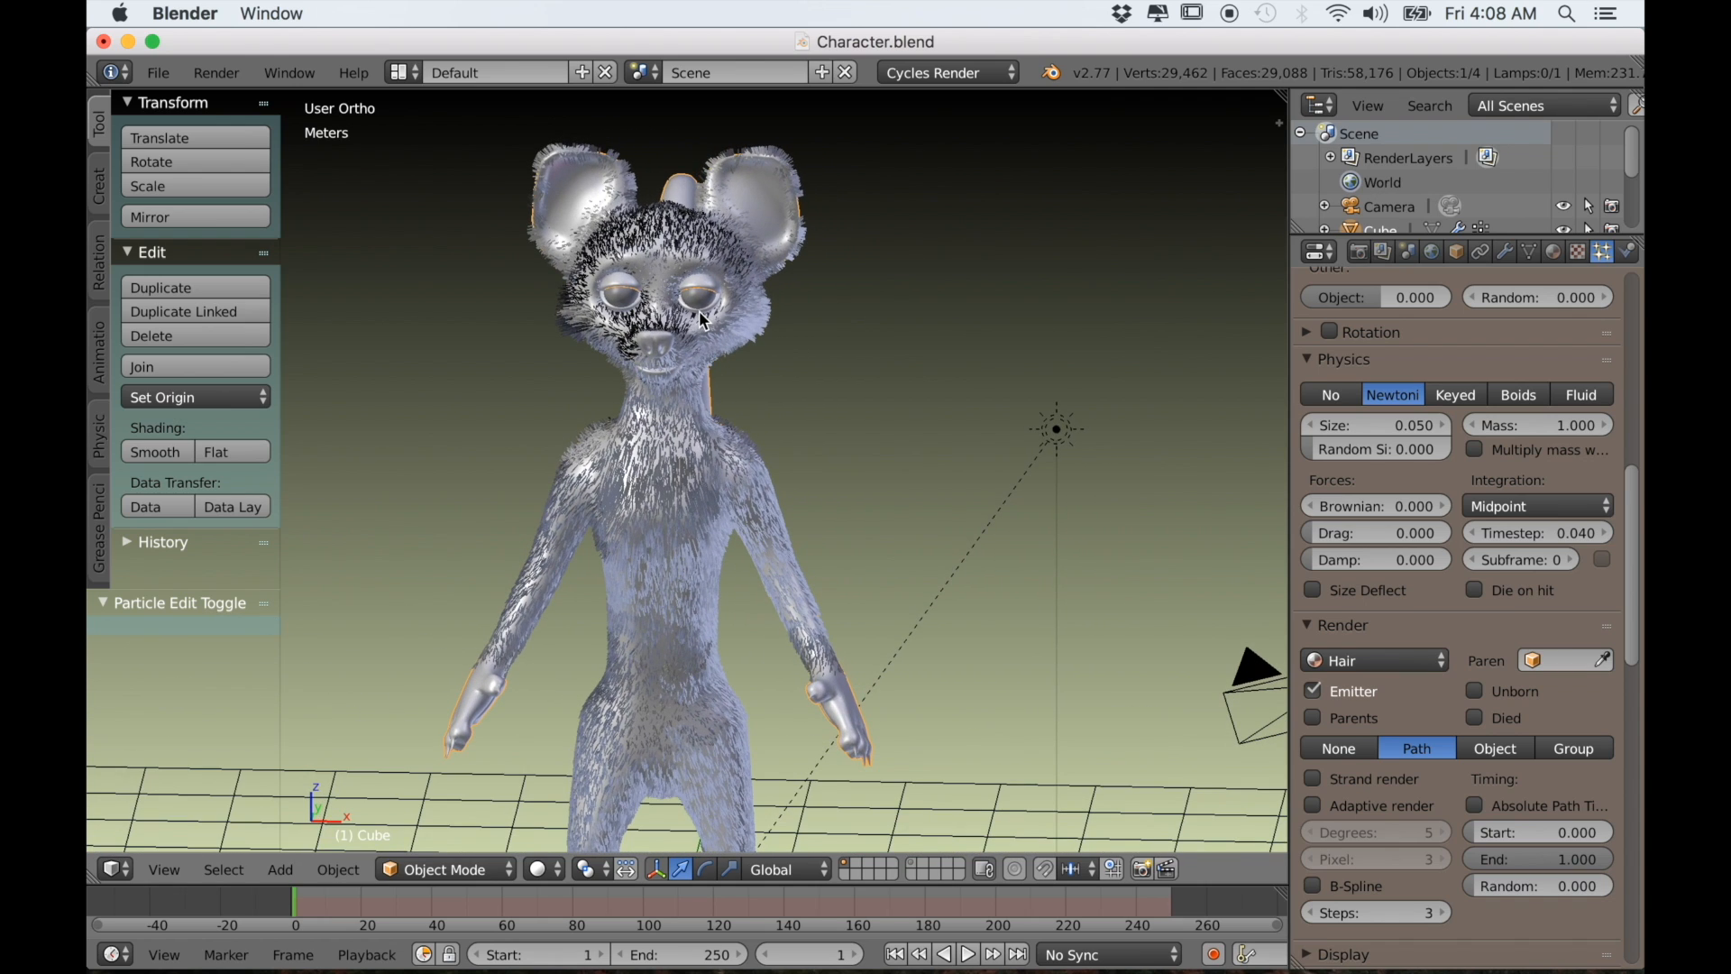
scroll(986, 319, up, 2)
shift+middle_drag(973, 306, 1012, 483)
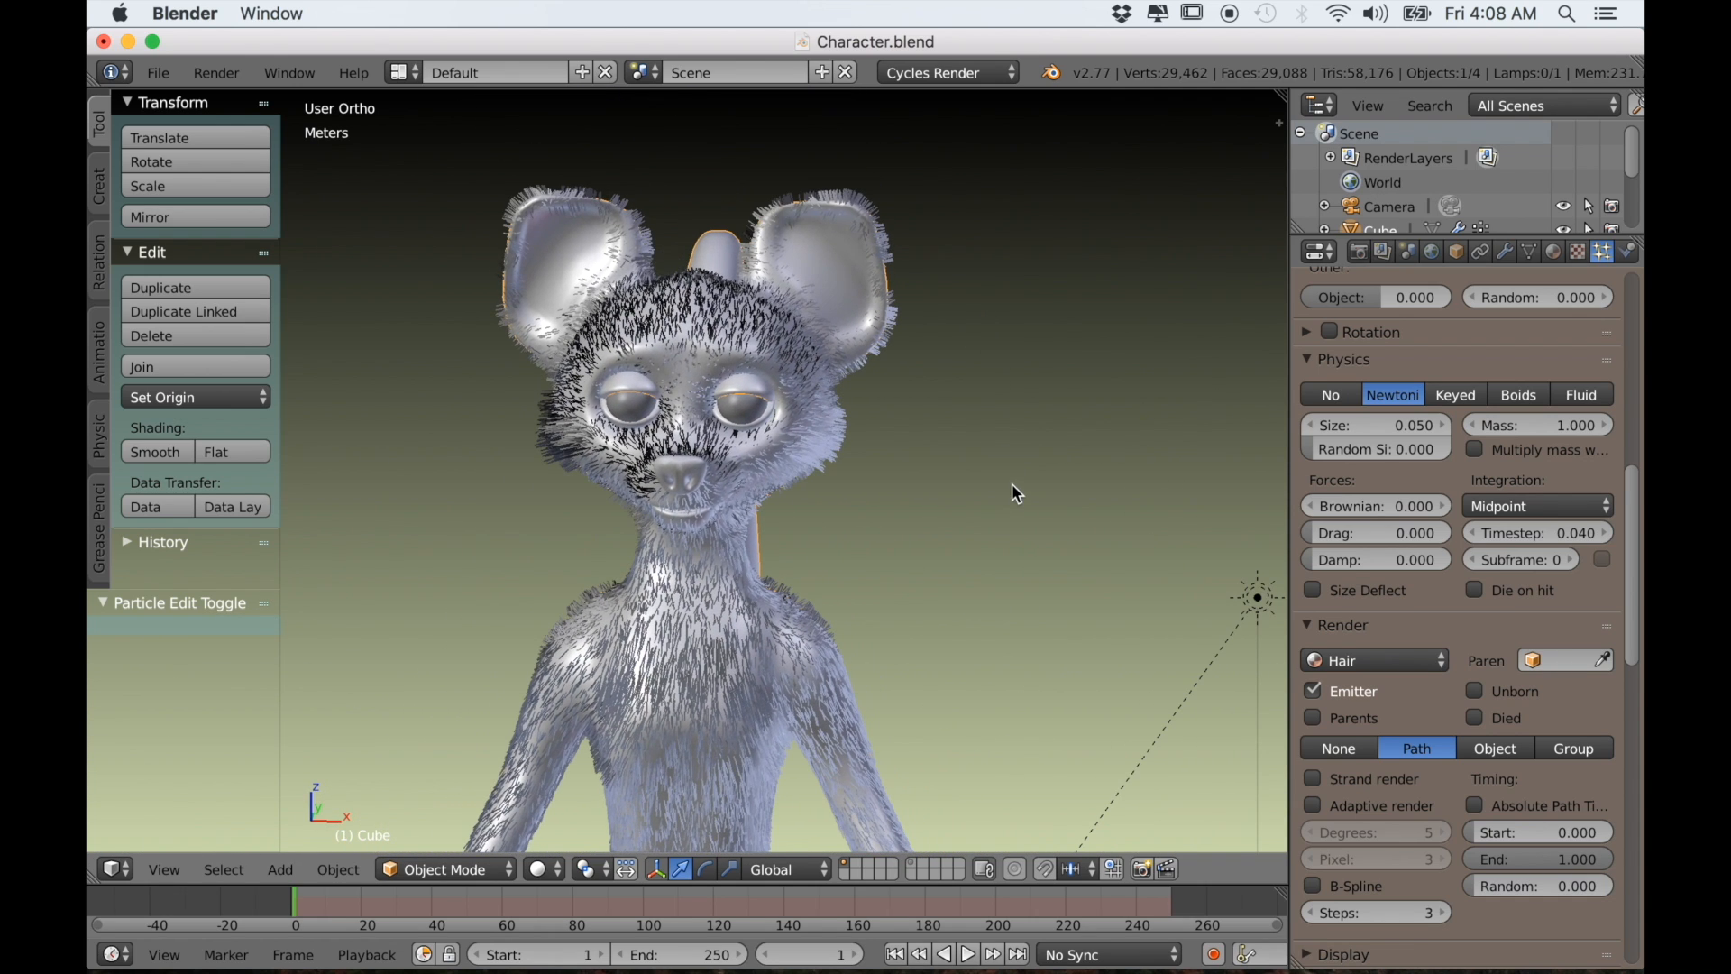
key(KP_3)
key(KP_5)
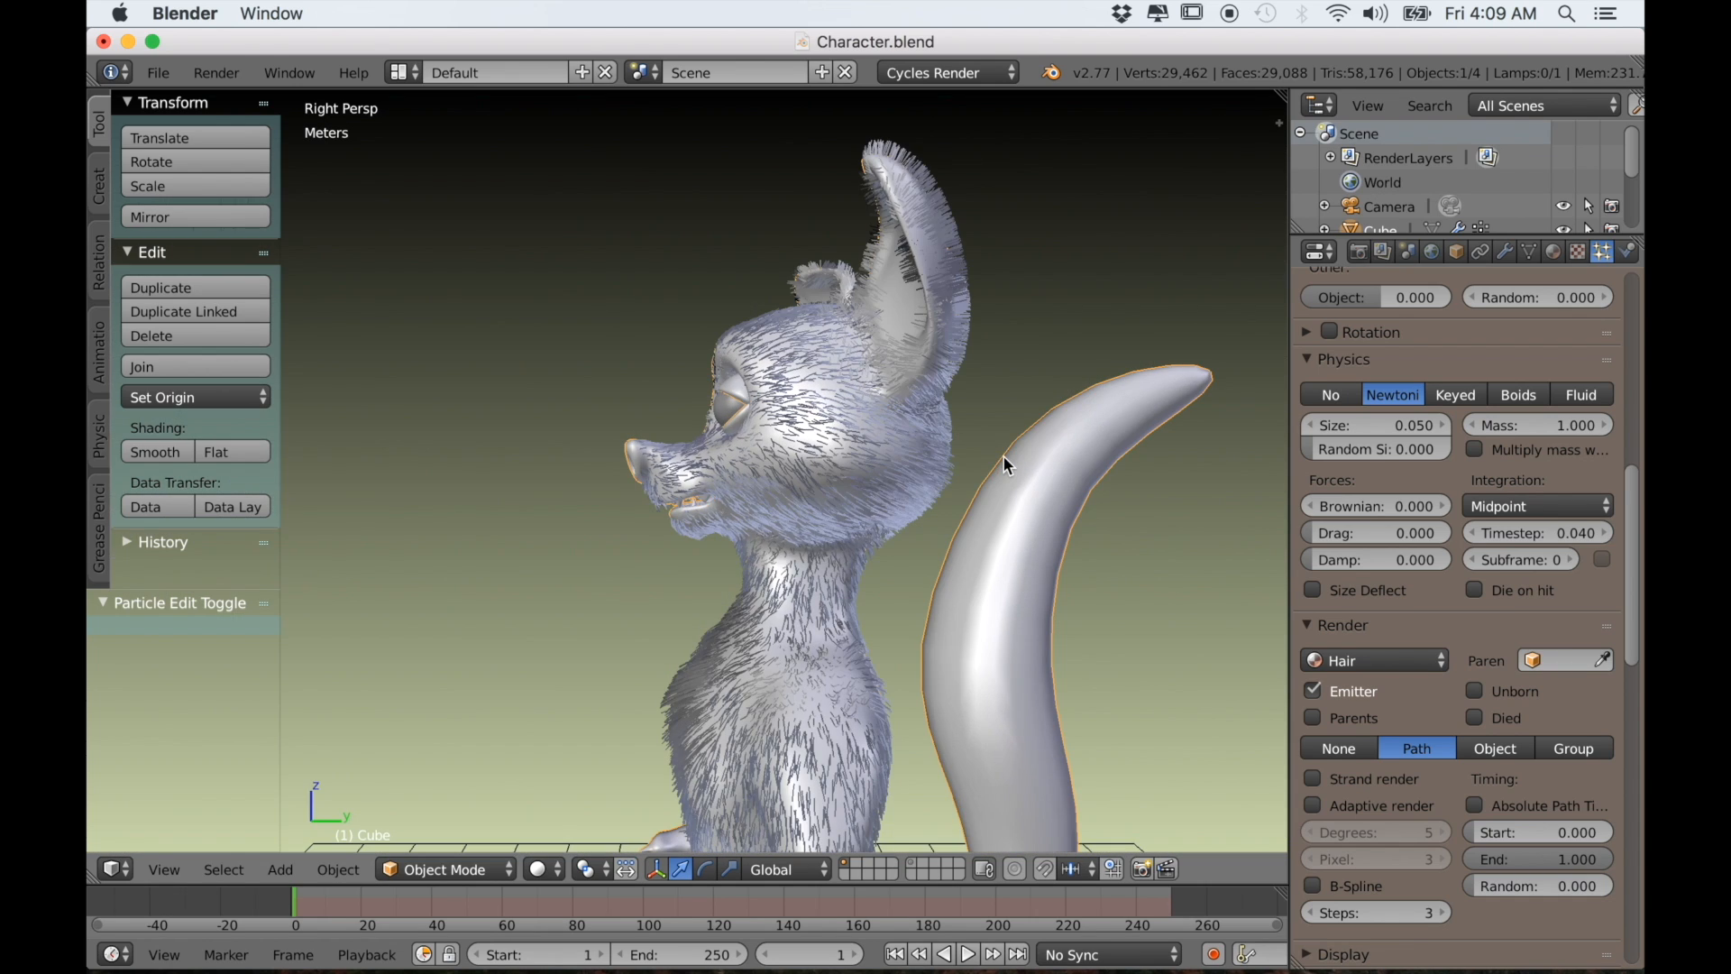
key(KP_5)
scroll(1001, 442, up, 2)
shift+middle_drag(1022, 409, 986, 419)
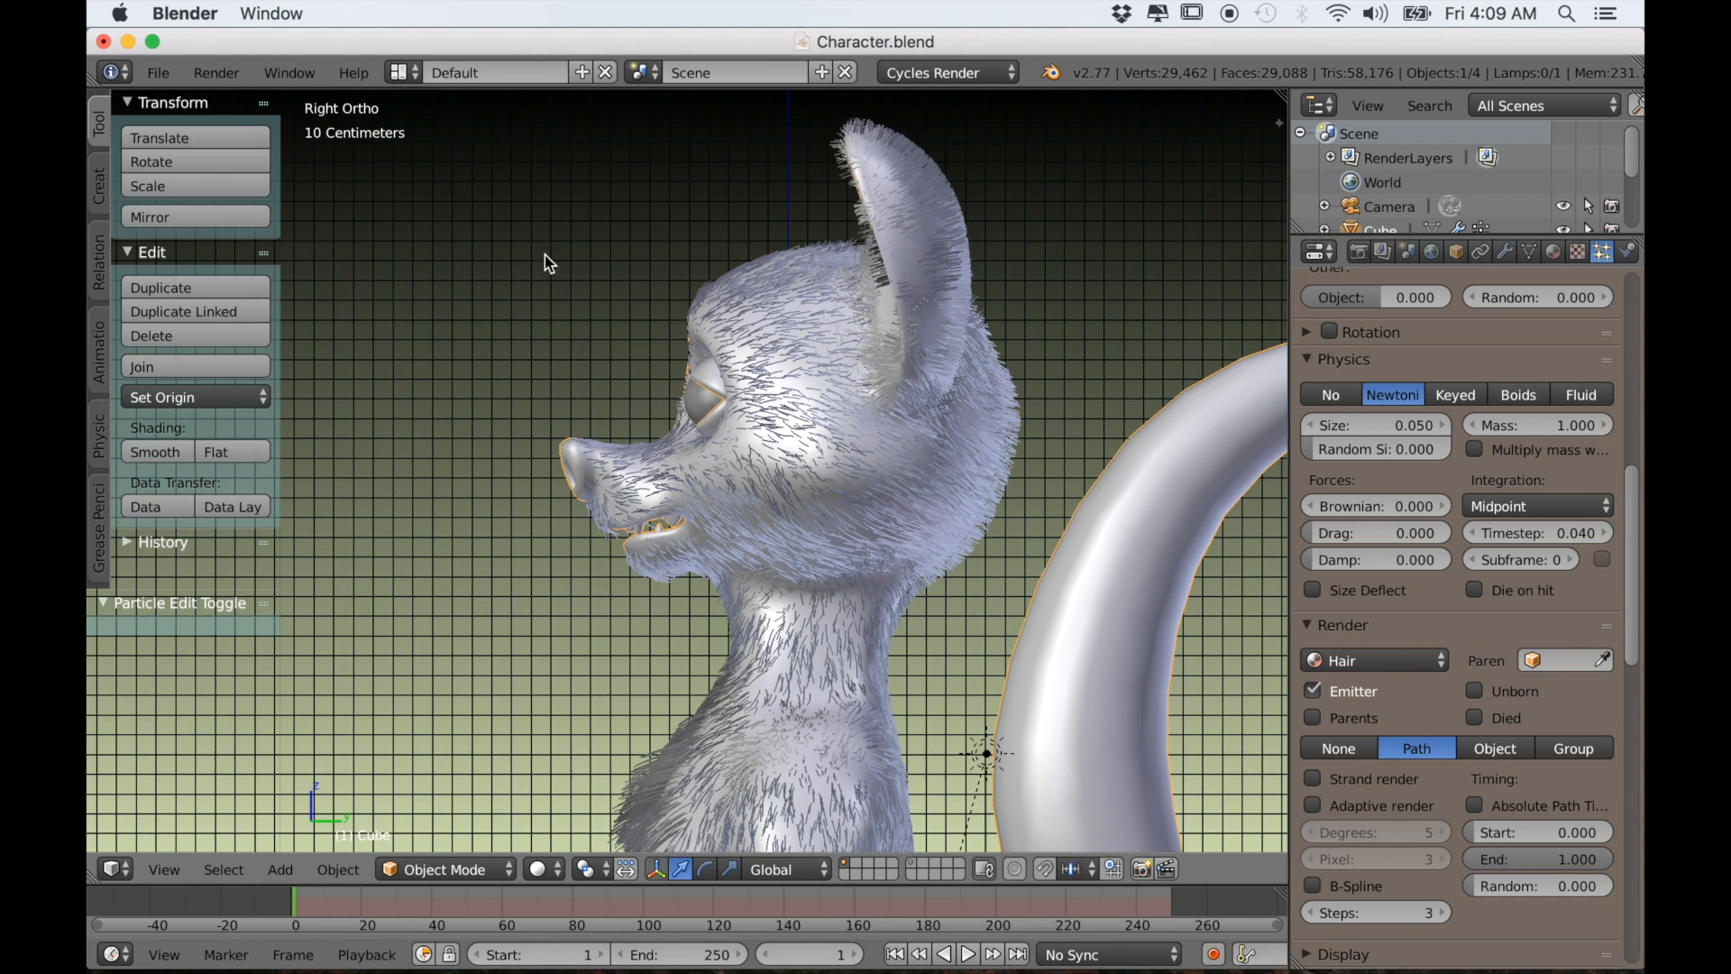
click(476, 871)
click(450, 683)
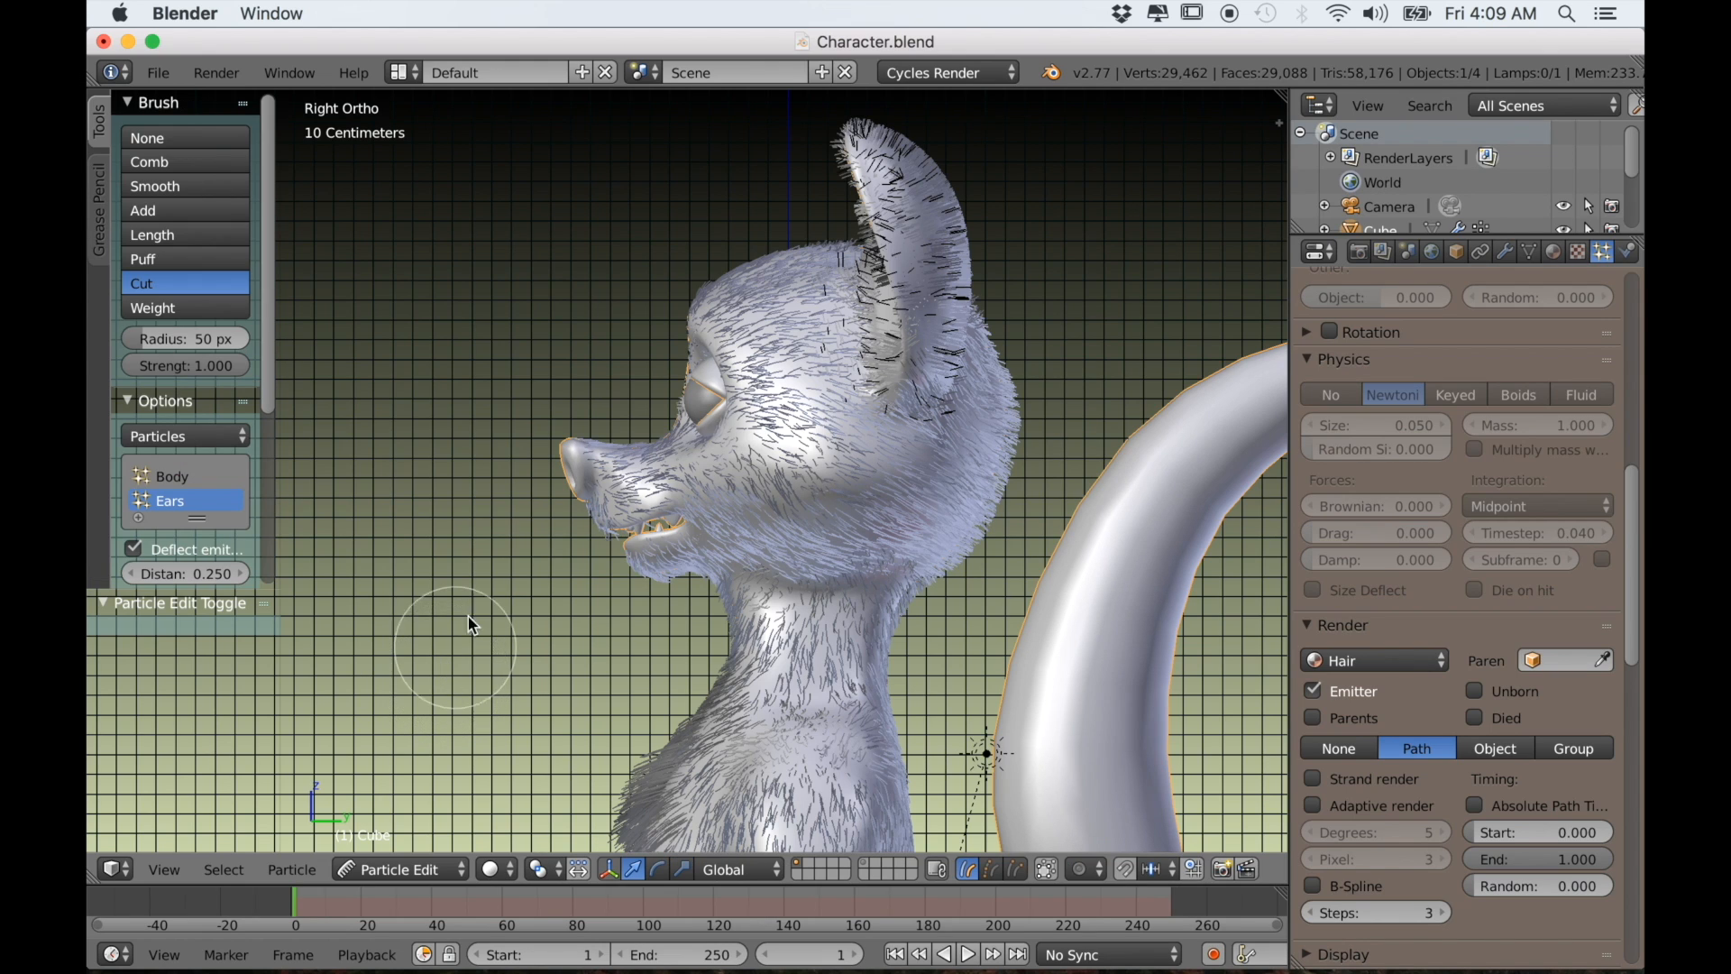
Comb the Ears fur upward from the base of the ear to its tip in the side view
click(174, 162)
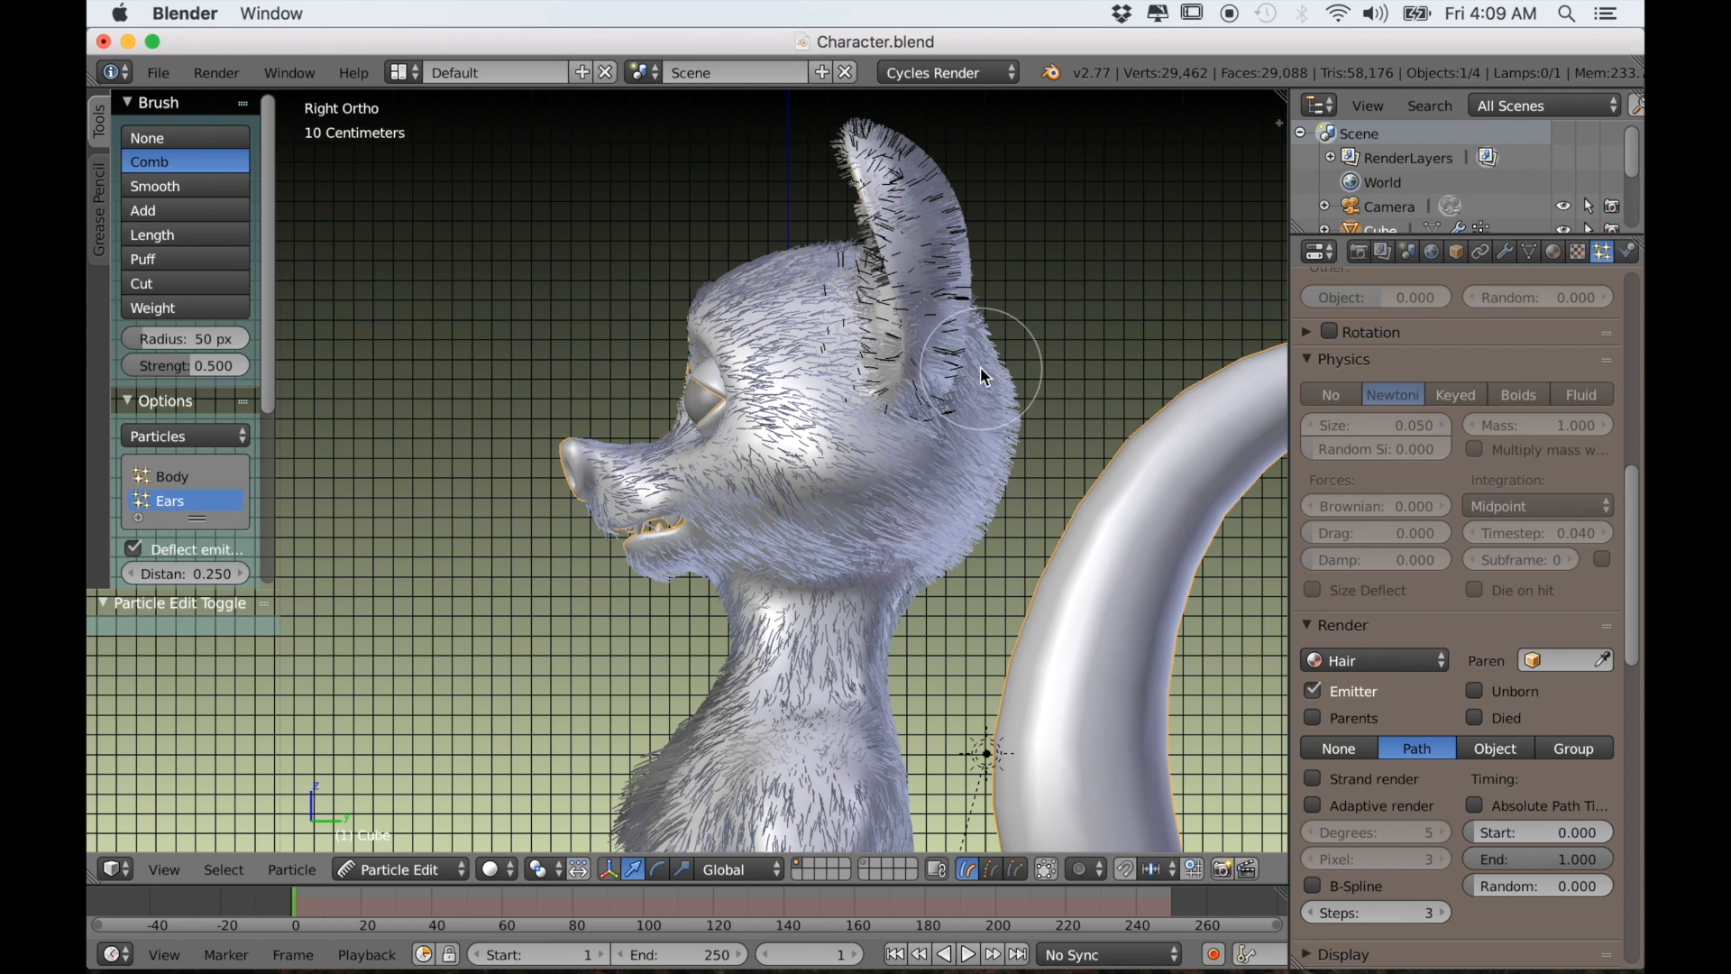
mouse_move(939, 373)
mouse_down()
mouse_move(898, 167)
mouse_move(874, 167)
mouse_move(906, 162)
mouse_move(834, 148)
mouse_up()
mouse_move(915, 410)
mouse_down()
mouse_move(889, 264)
mouse_move(822, 173)
mouse_up()
drag(900, 341, 779, 122)
scroll(987, 345, down, 1)
drag(920, 253, 820, 181)
Comb the fur on both ears upward from the front of the head, undoing a bad stroke
middle_drag(628, 449, 731, 480)
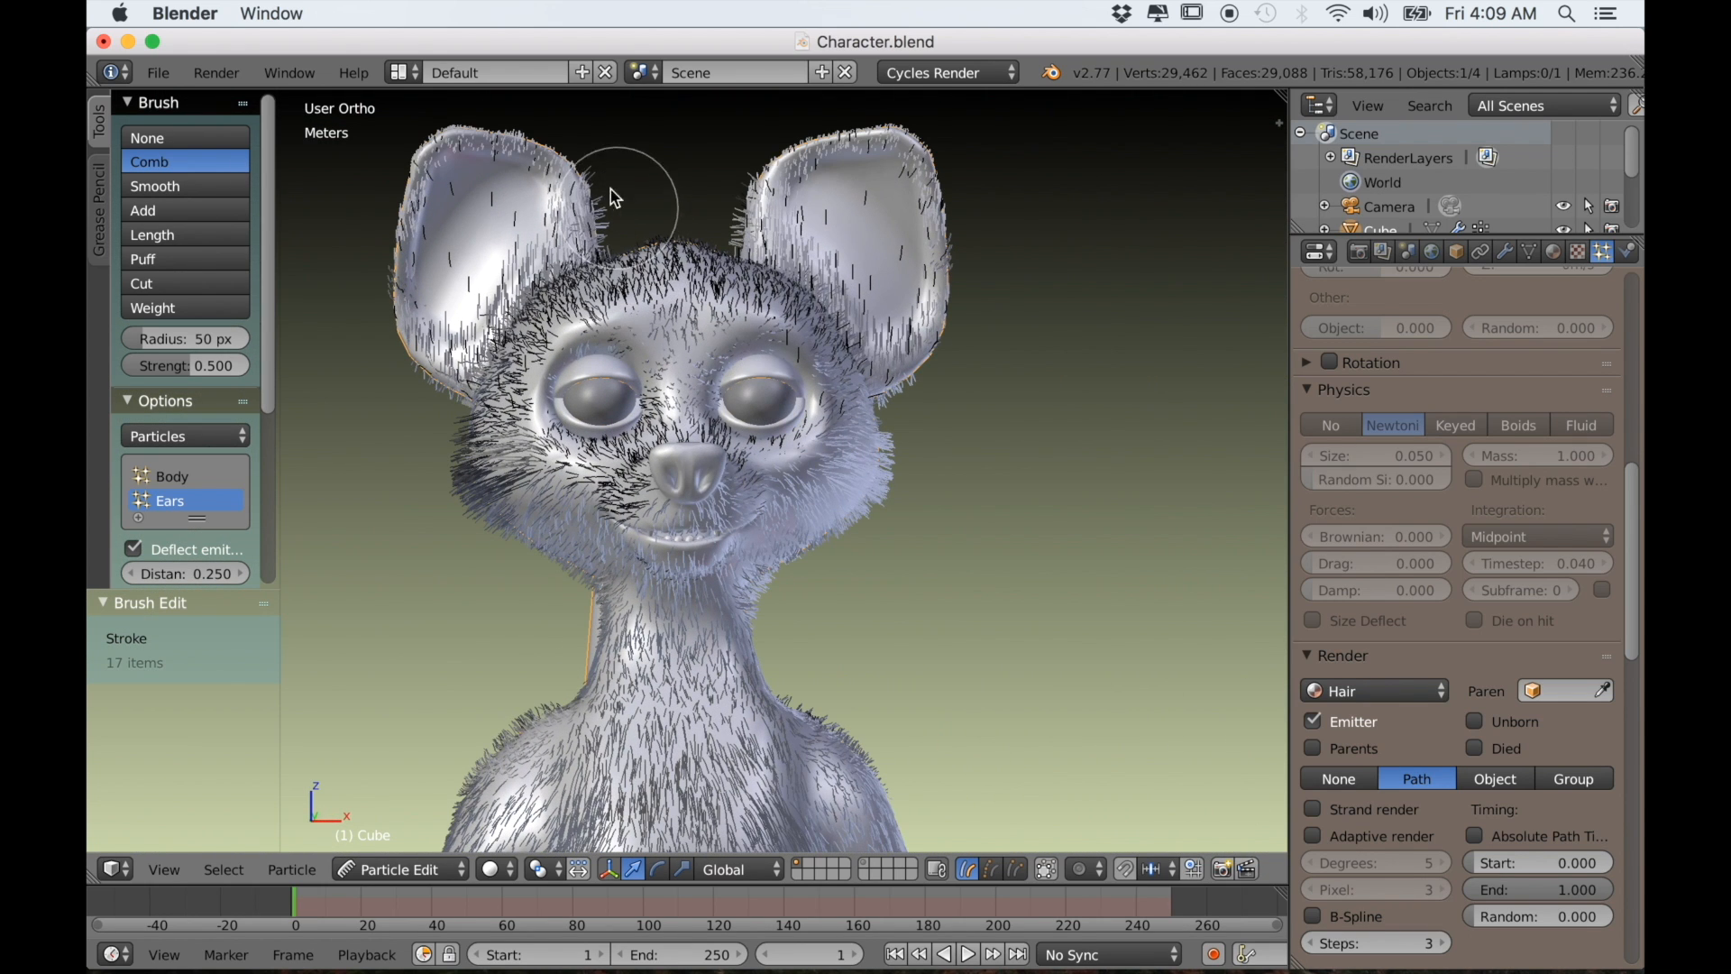
mouse_move(708, 192)
mouse_down()
mouse_move(748, 235)
mouse_move(807, 162)
mouse_move(861, 145)
mouse_up()
key(ctrl+z)
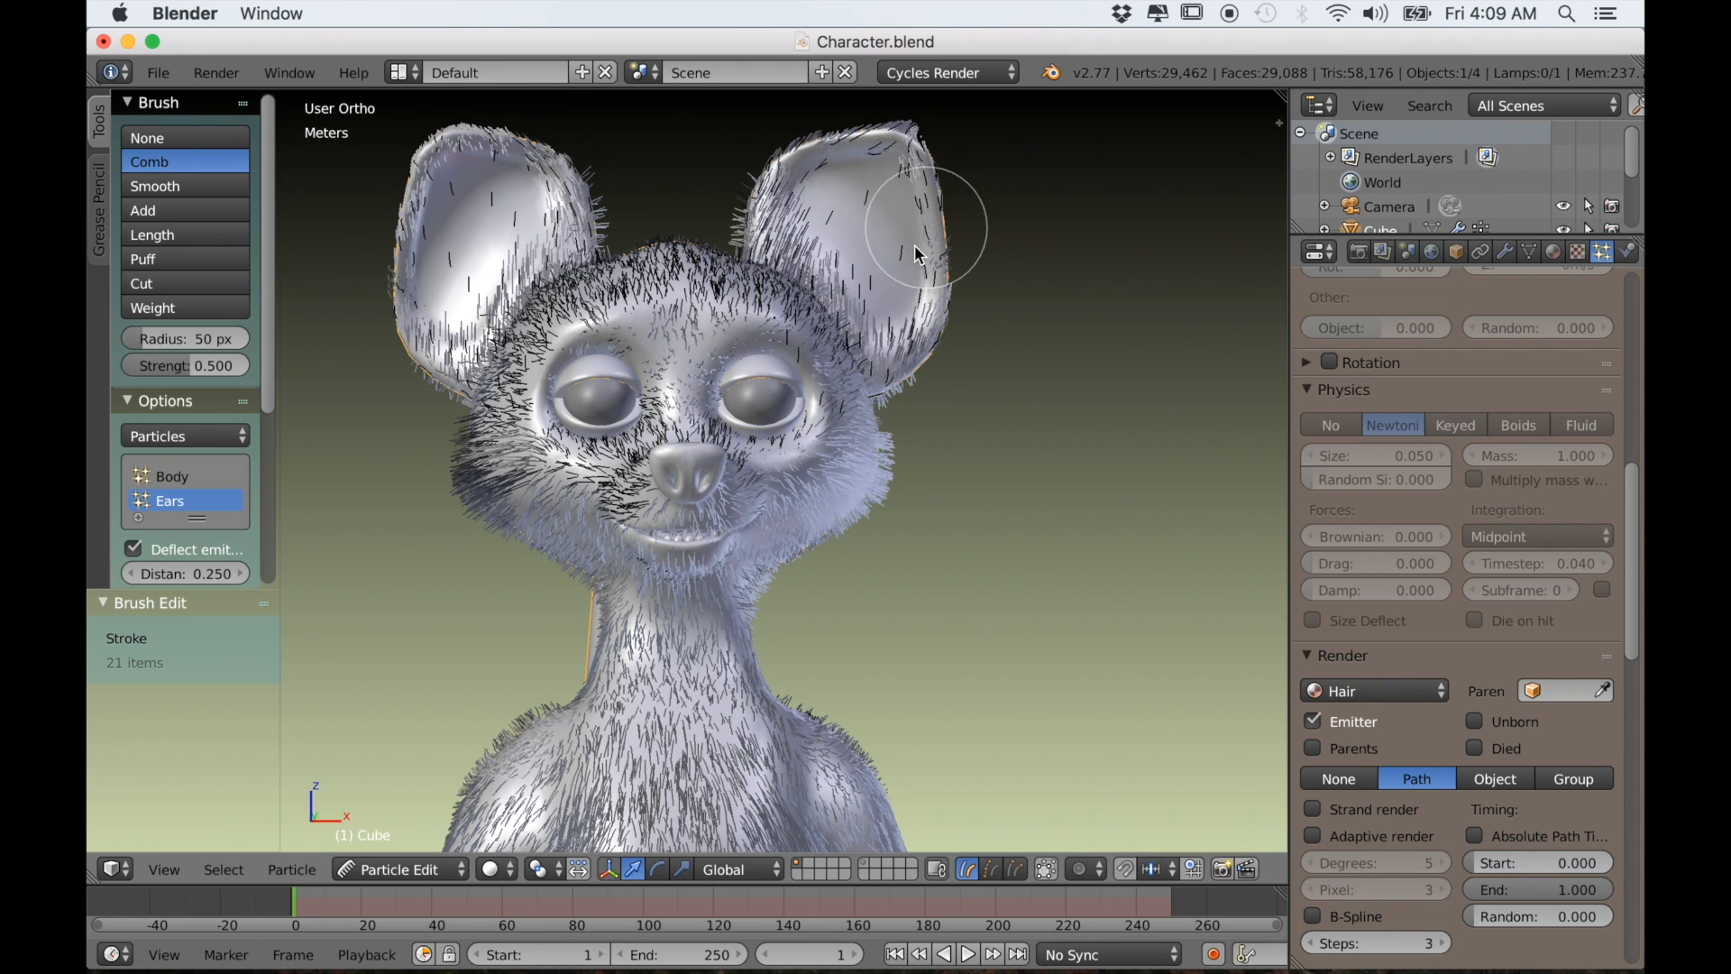
mouse_move(461, 357)
mouse_down()
mouse_move(419, 354)
mouse_move(389, 277)
mouse_move(424, 205)
mouse_up()
Comb the fur along the inner edge of the ear upward in a front orthographic view
mouse_move(552, 324)
middle_down()
mouse_move(524, 302)
mouse_move(545, 330)
middle_up()
key(KP_1)
key(KP_5)
key(KP_5)
scroll(543, 258, down, 3)
shift+middle_drag(545, 252, 587, 372)
scroll(587, 372, up, 3)
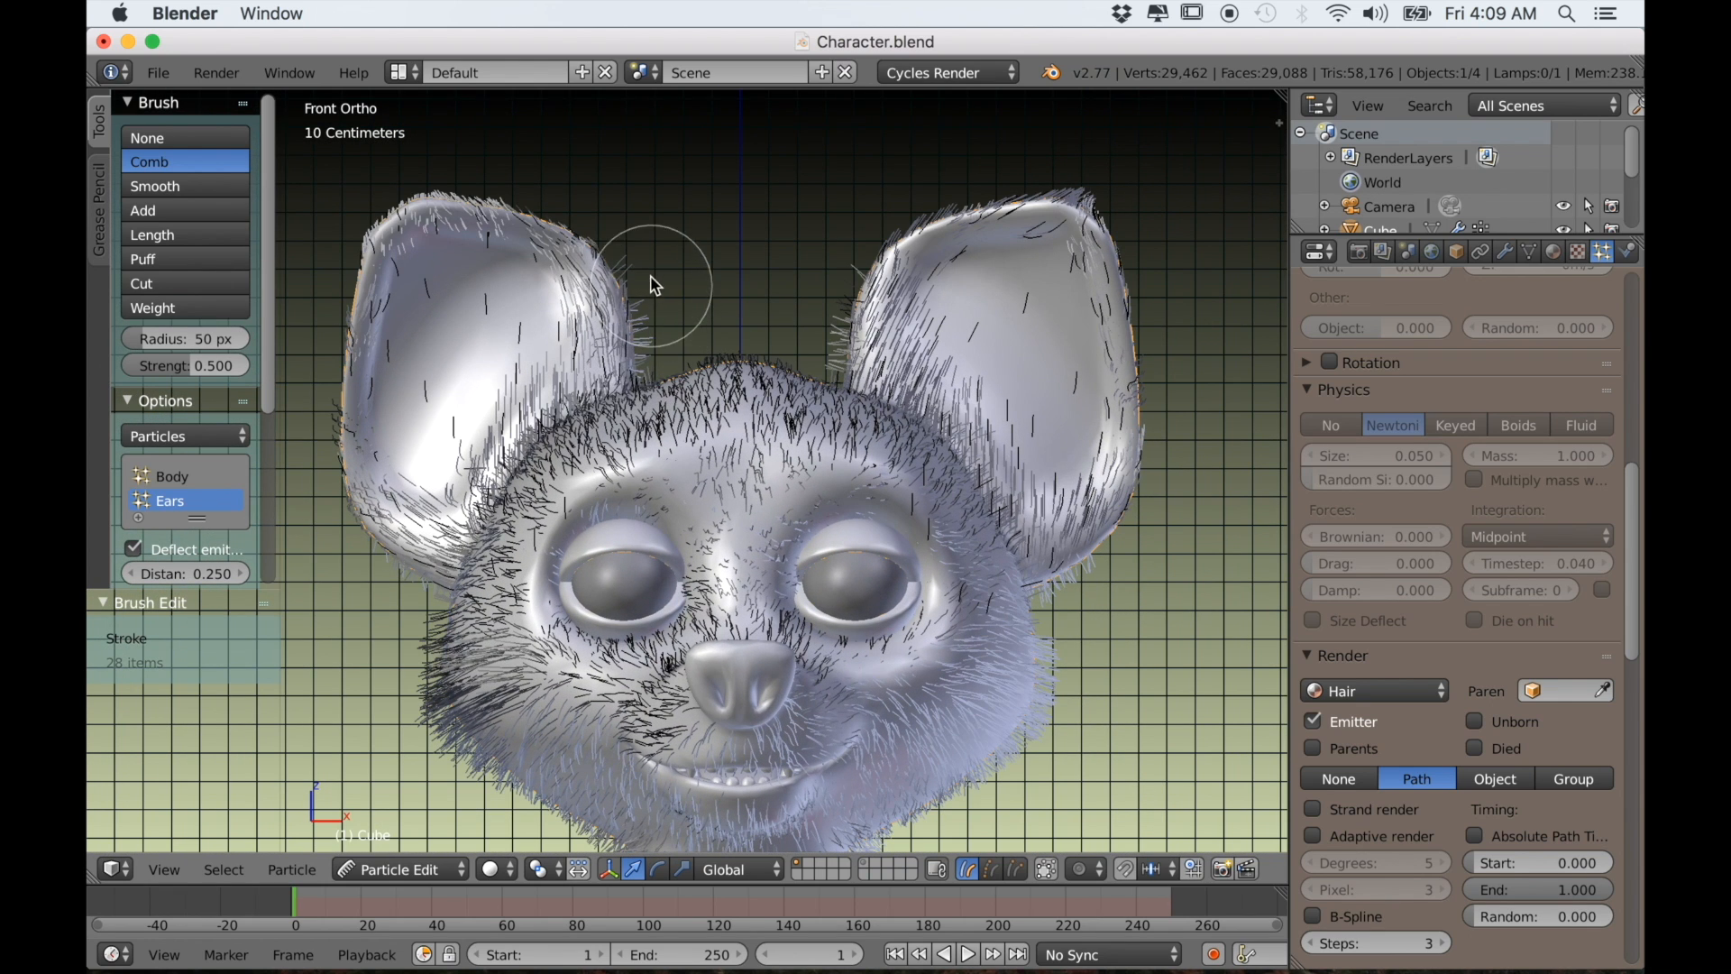
drag(836, 339, 866, 210)
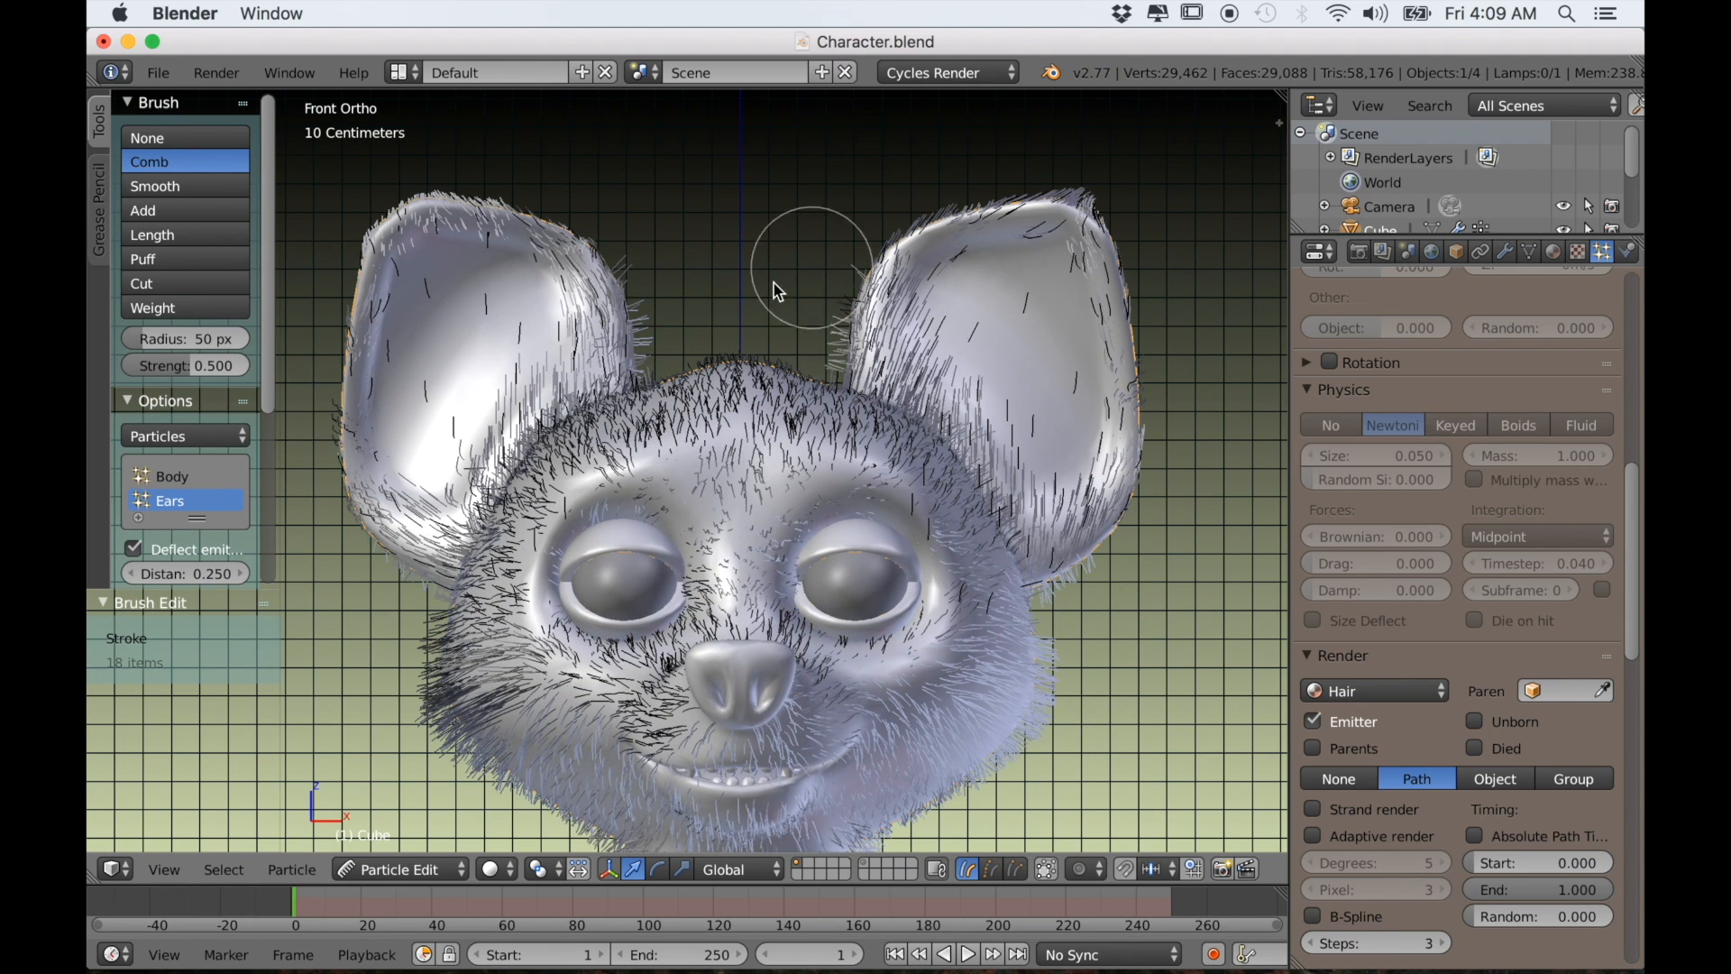
Raise the fur around the front rims of both ears with the Puff brush in Add mode
scroll(440, 362, up, 2)
scroll(438, 363, down, 1)
shift+middle_drag(437, 363, 559, 348)
click(180, 258)
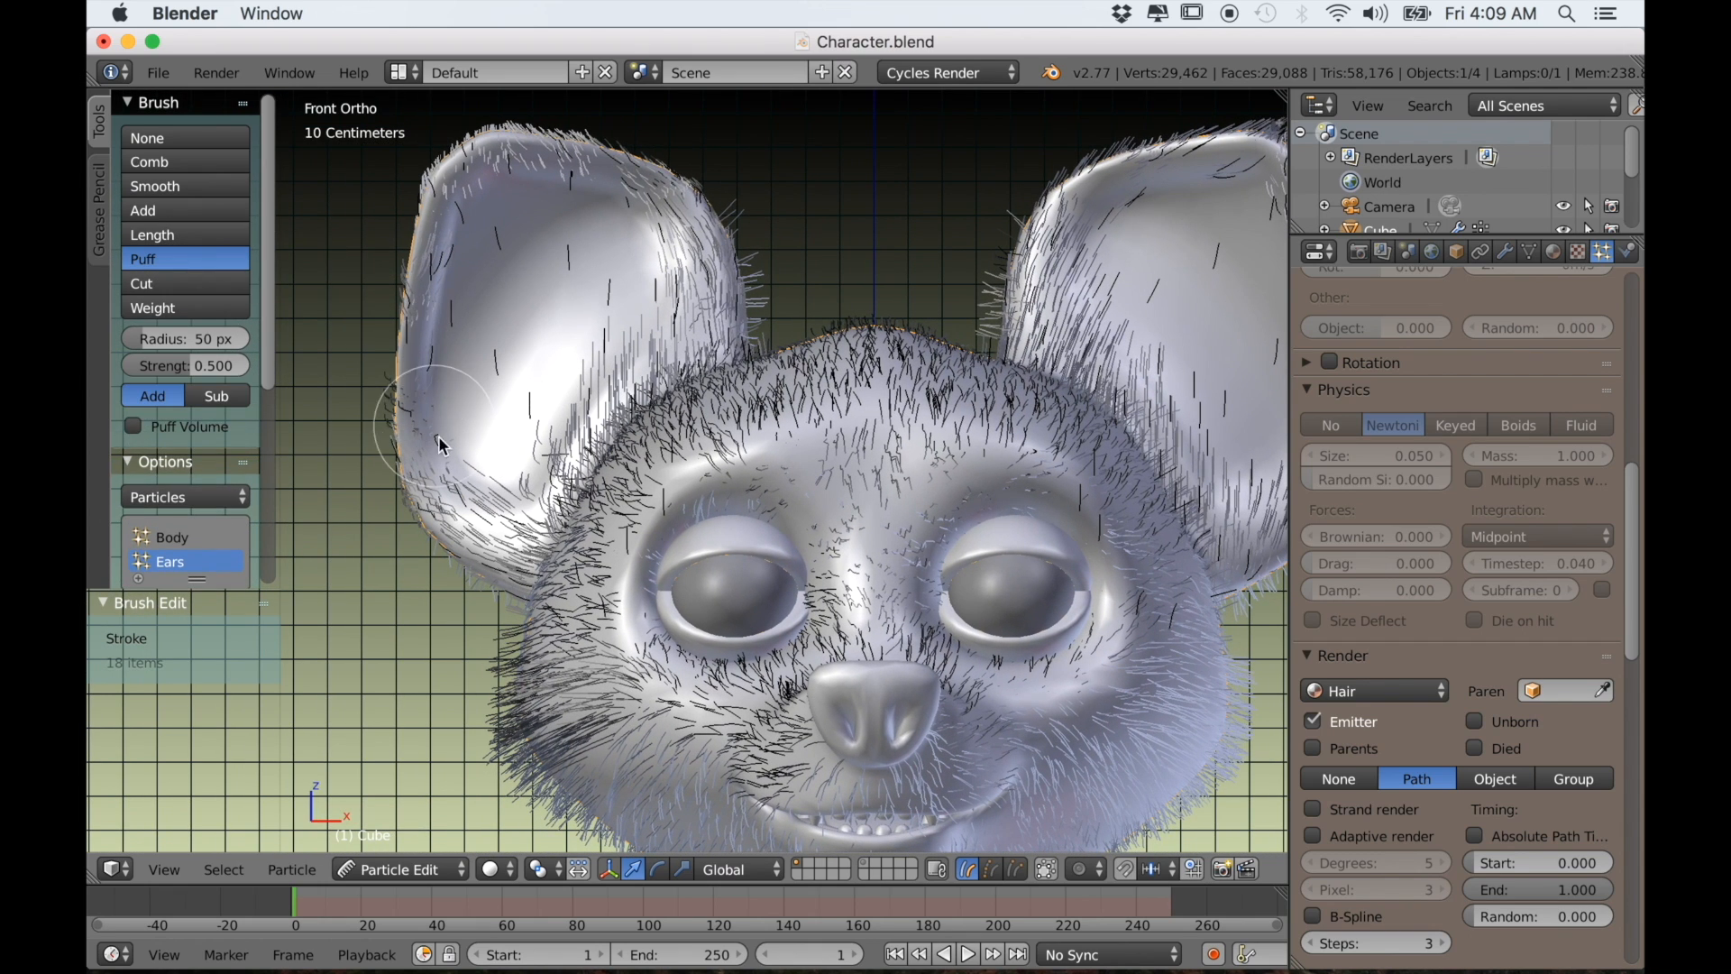
mouse_move(418, 506)
mouse_down()
mouse_move(379, 370)
mouse_move(410, 307)
mouse_move(387, 360)
mouse_move(418, 216)
mouse_move(505, 149)
mouse_move(649, 126)
mouse_move(785, 217)
mouse_move(882, 341)
mouse_move(938, 339)
mouse_up()
shift+middle_drag(943, 338, 877, 362)
mouse_move(938, 362)
mouse_down()
mouse_move(965, 274)
mouse_move(1111, 171)
mouse_move(1197, 171)
mouse_up()
shift+middle_drag(1207, 215, 1026, 211)
mouse_move(1057, 176)
mouse_down()
mouse_move(1086, 232)
mouse_move(1111, 469)
mouse_move(1050, 574)
mouse_up()
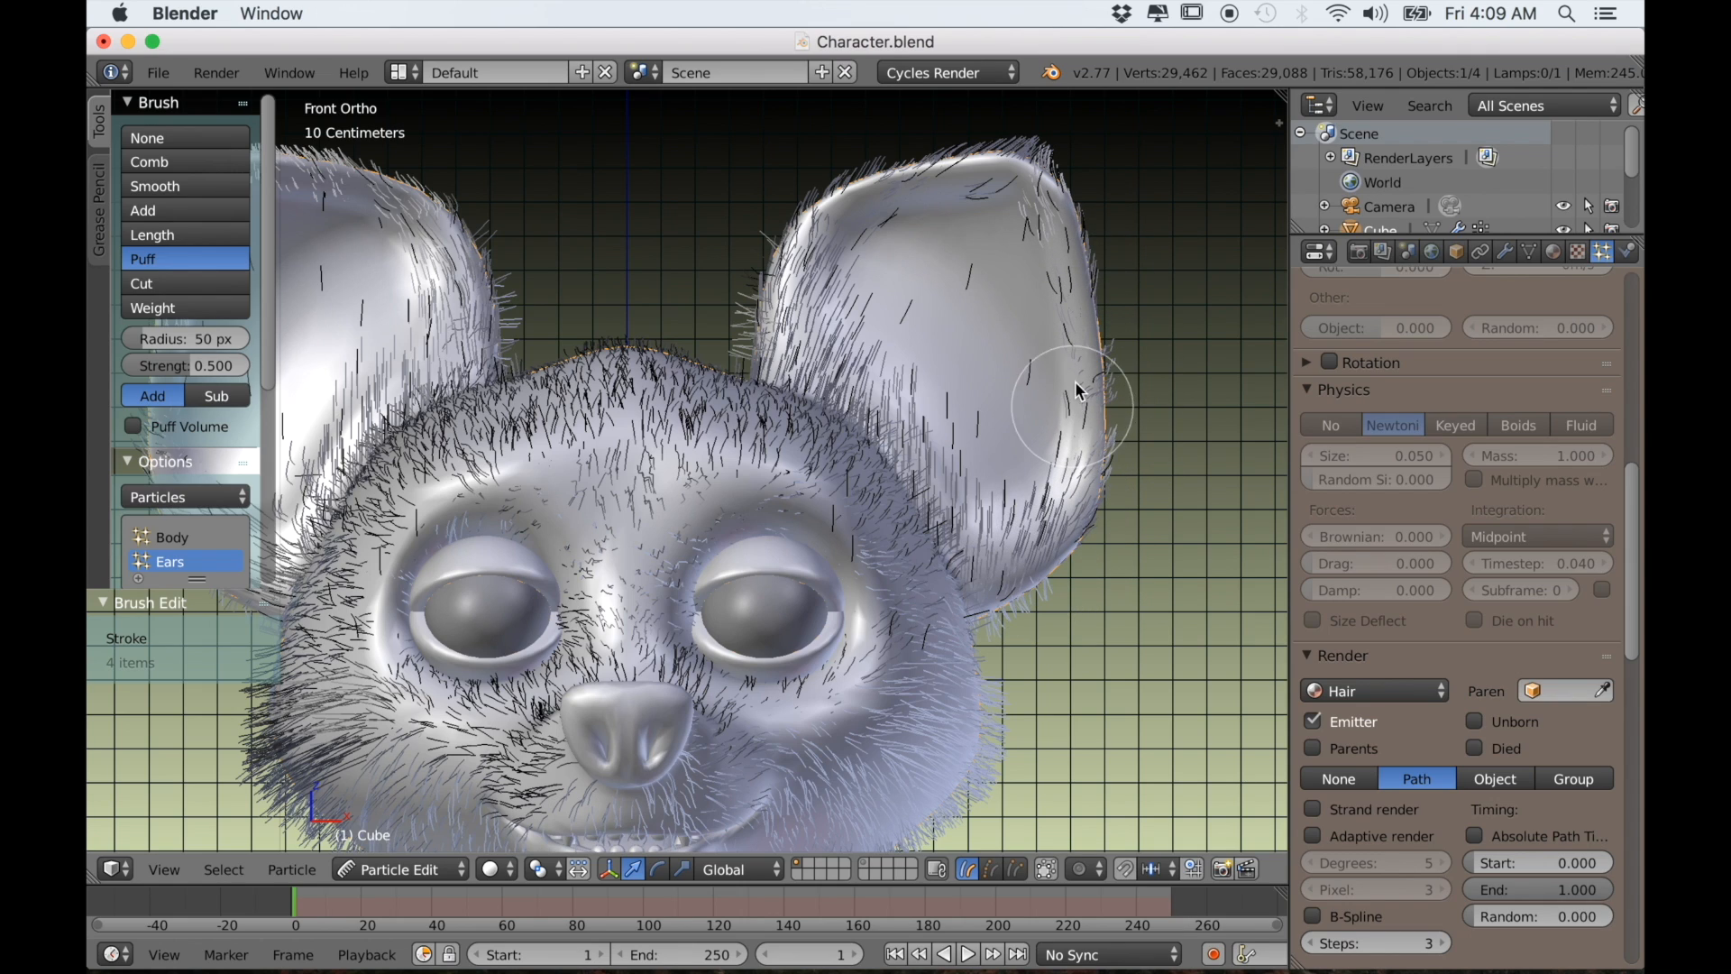
Comb the fur on the back of the character's left ear outward and upward toward its outer edge
middle_drag(1094, 348, 688, 387)
scroll(774, 437, up, 2)
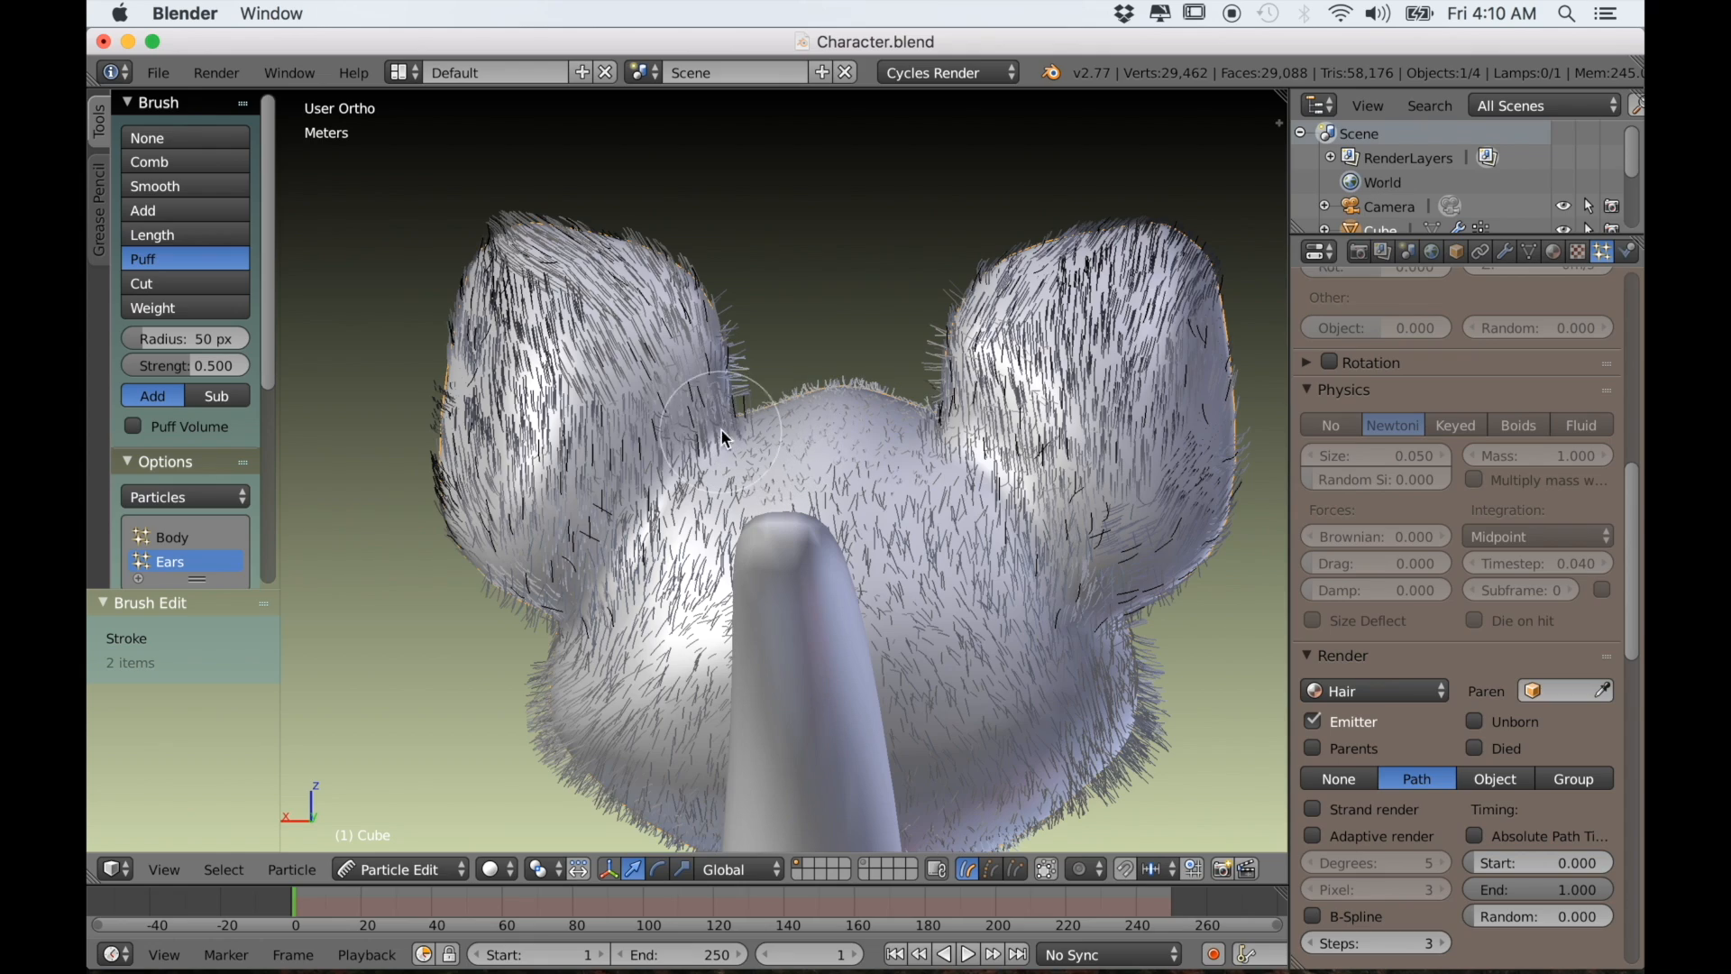
scroll(720, 432, up, 1)
middle_drag(624, 448, 661, 457)
scroll(661, 457, up, 1)
middle_drag(321, 453, 208, 316)
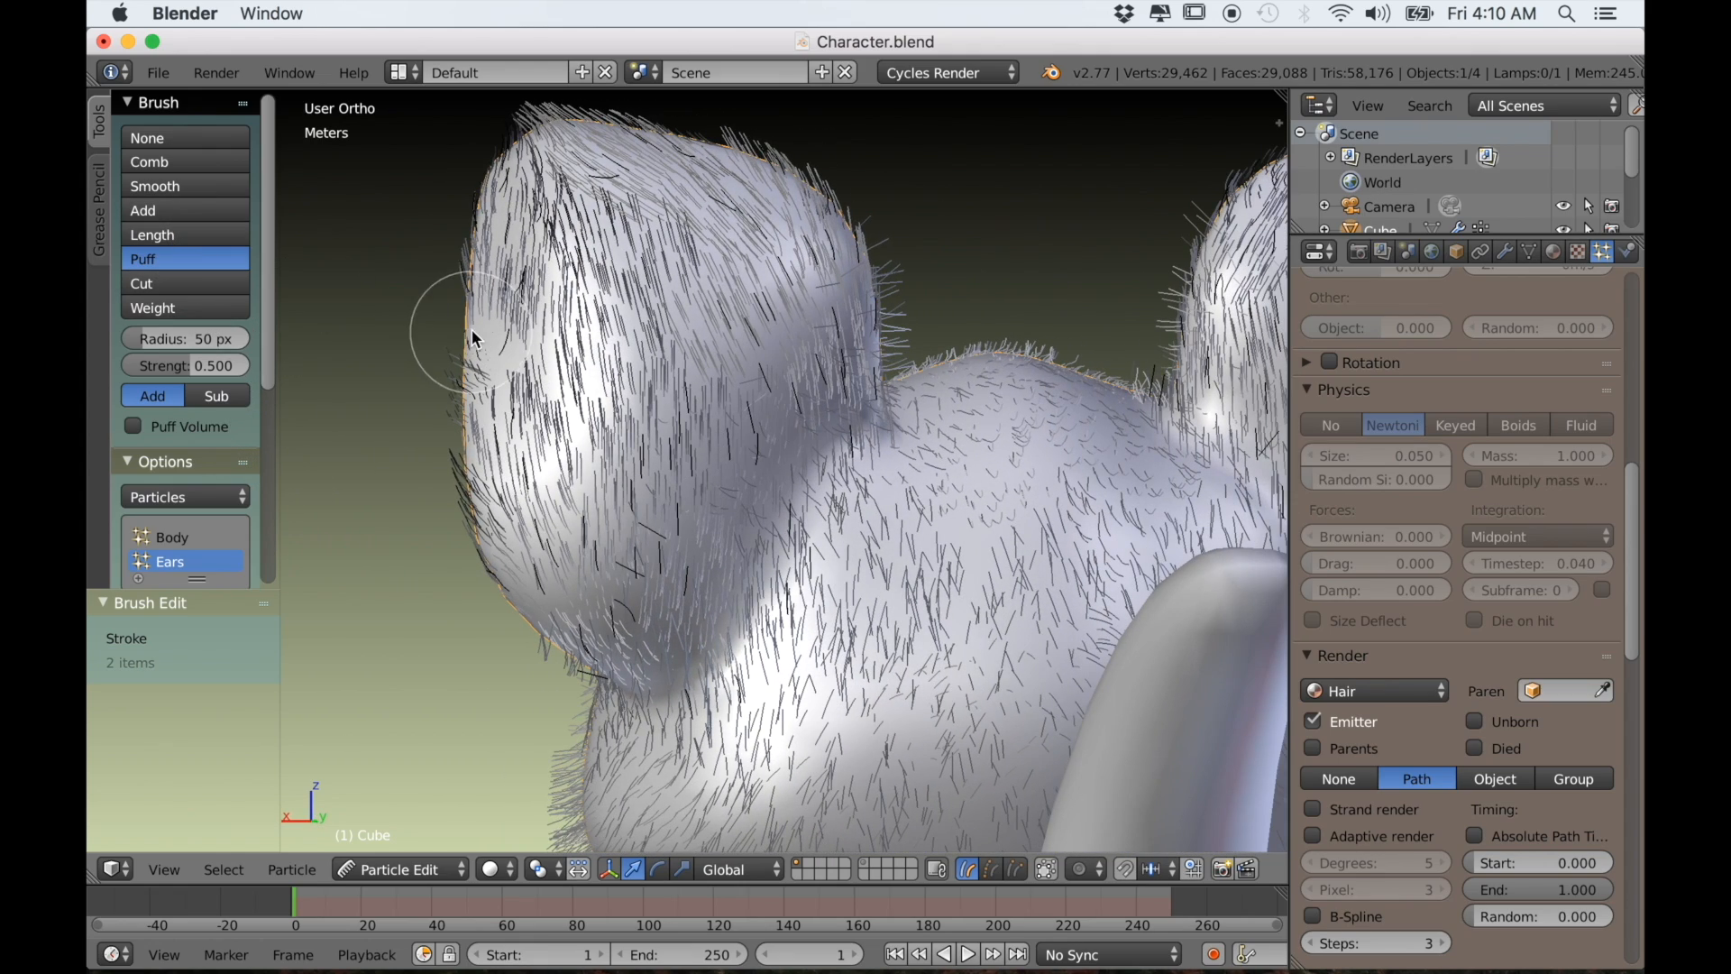
scroll(460, 329, up, 1)
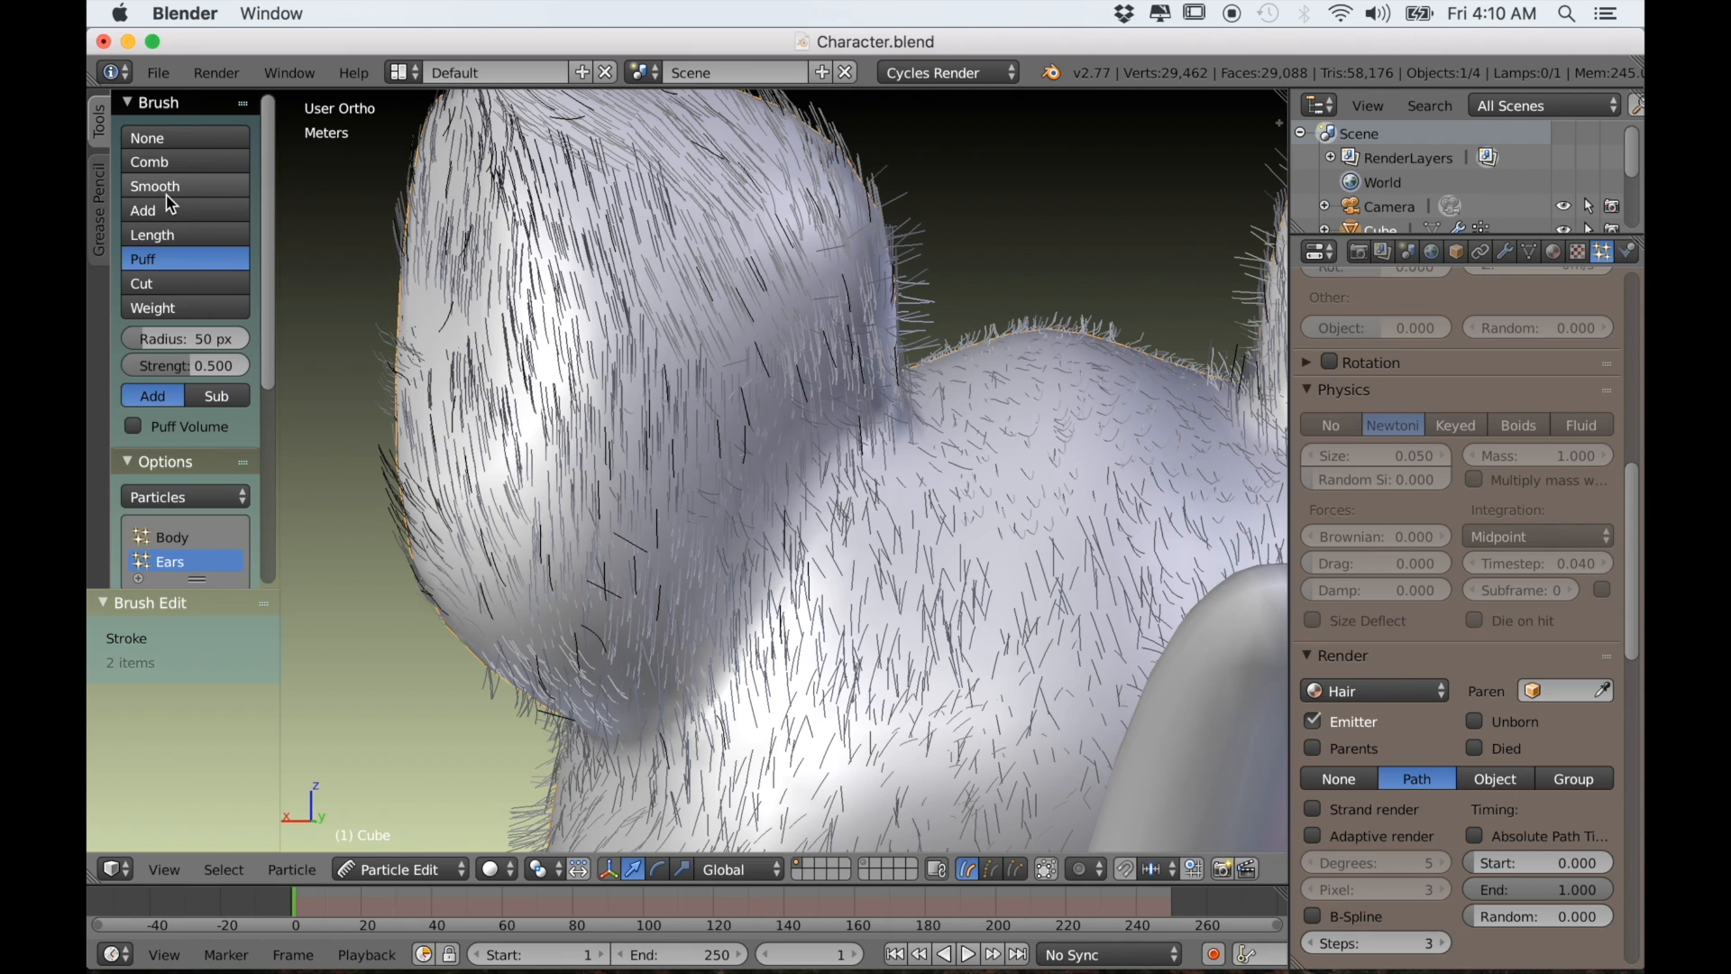
click(161, 164)
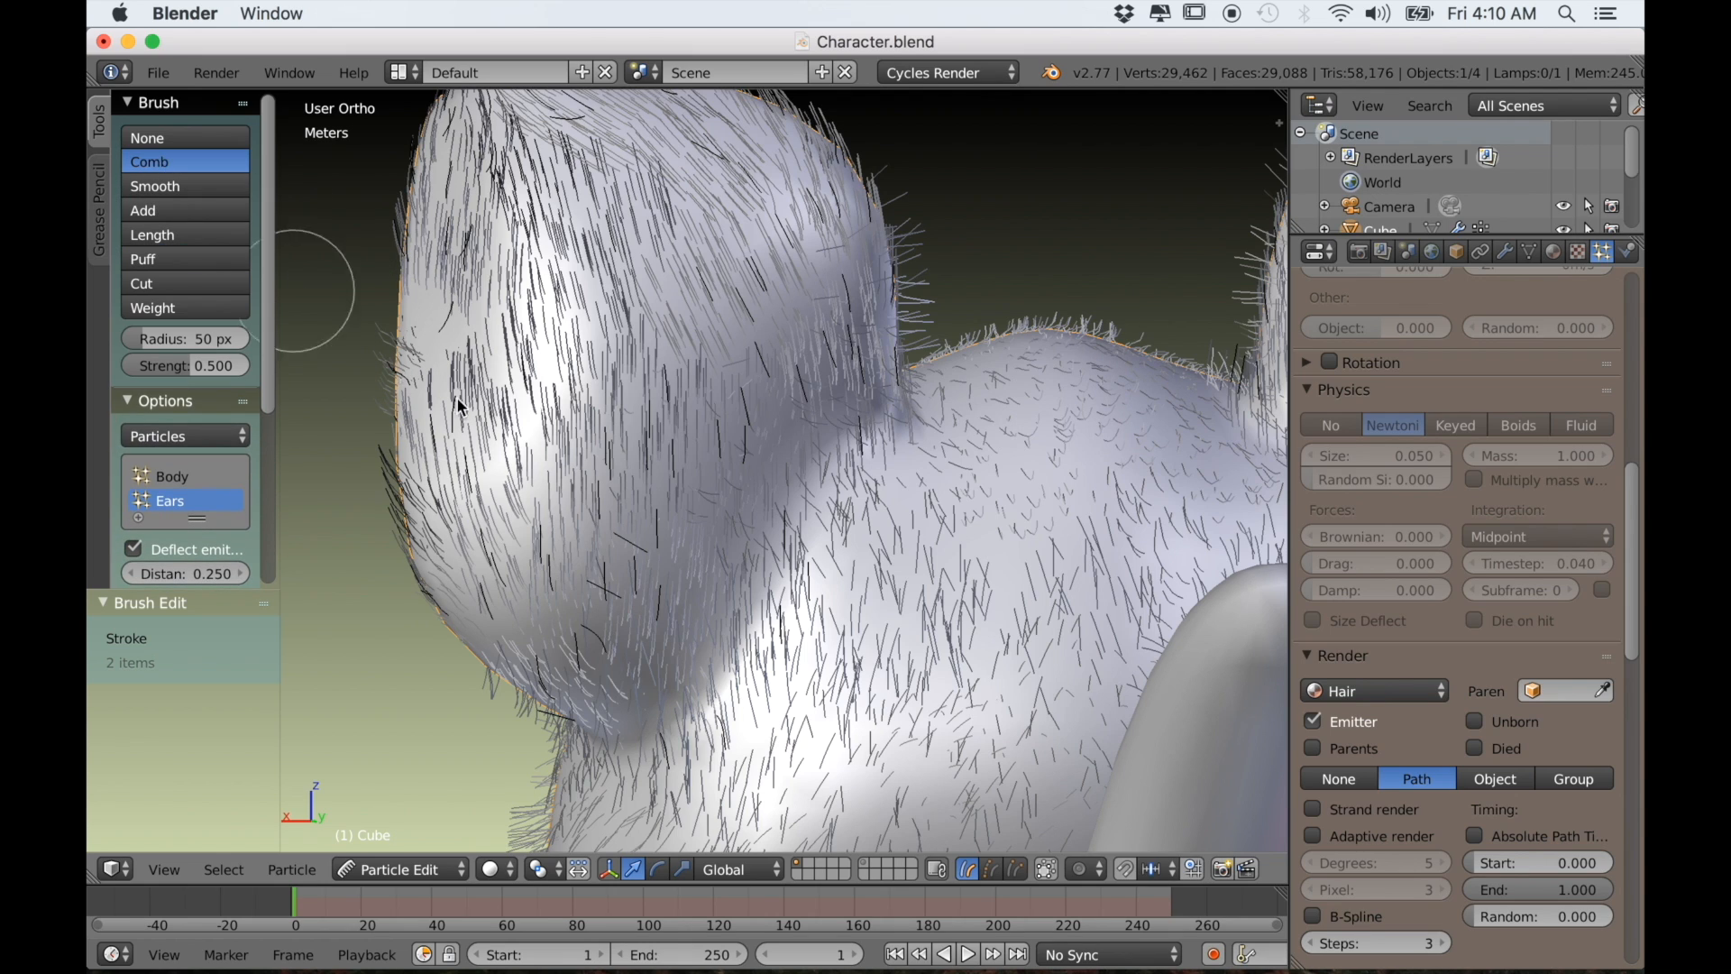
drag(537, 348, 403, 312)
mouse_move(530, 344)
mouse_down()
mouse_move(462, 270)
mouse_move(406, 251)
mouse_up()
drag(462, 411, 377, 163)
Comb the remaining fur near the left ear's tip and lower outer rim from behind
scroll(420, 323, down, 2)
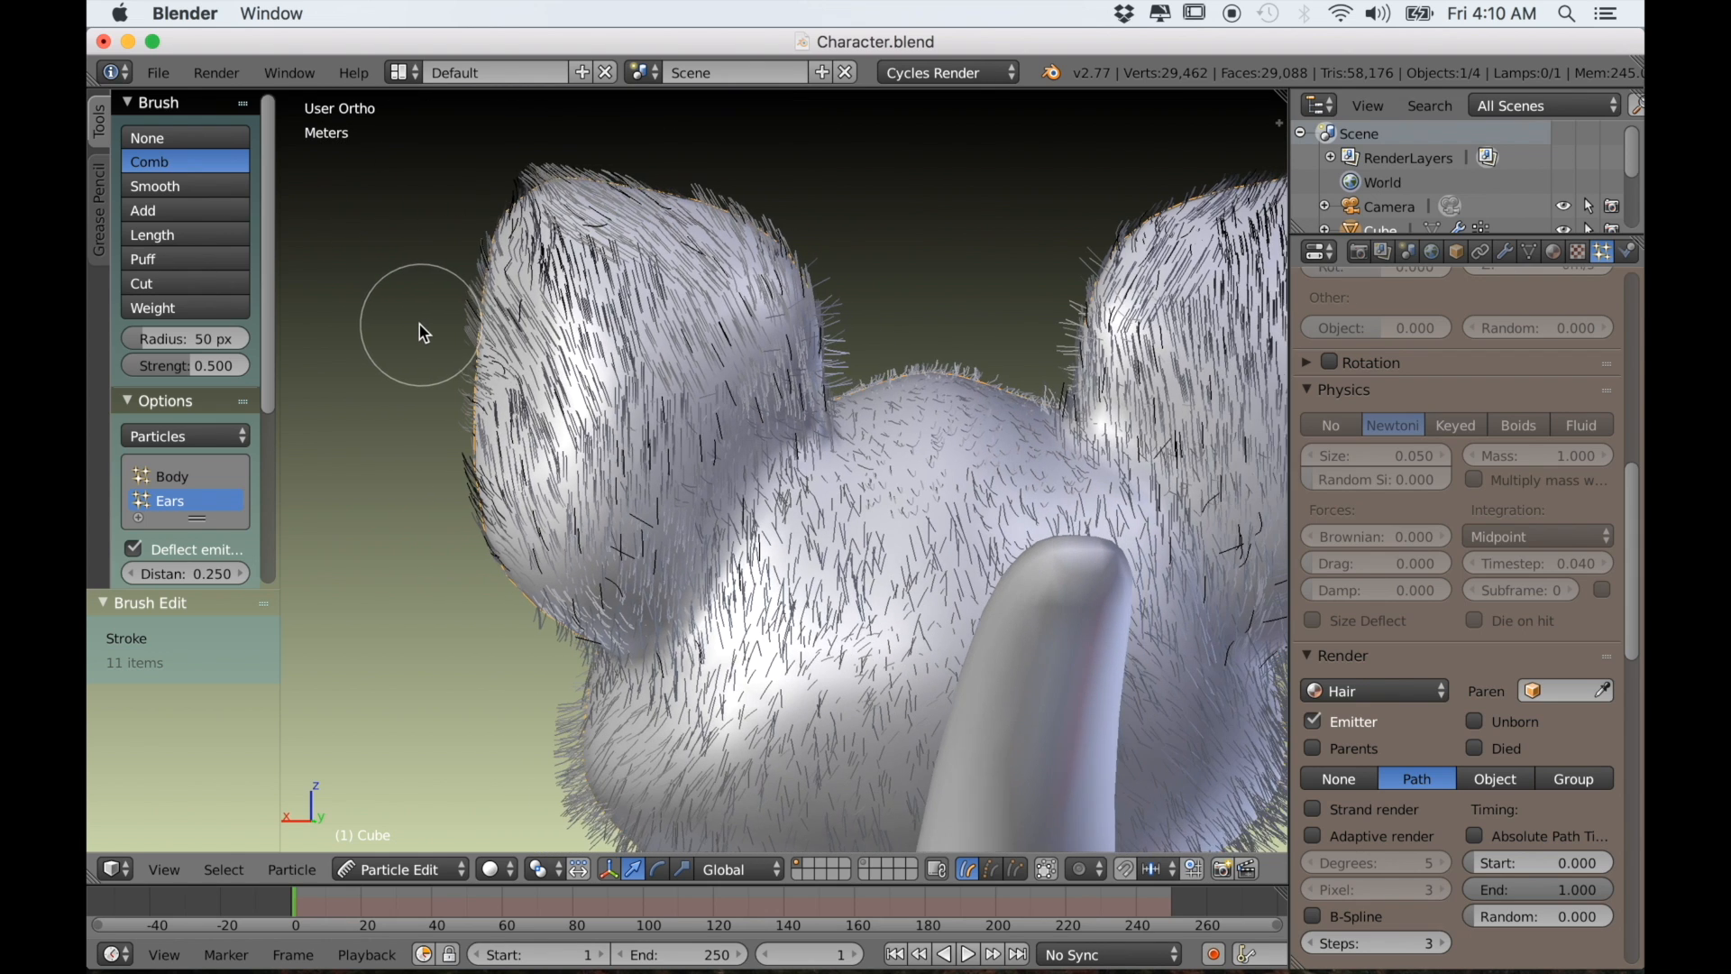
middle_drag(419, 325, 408, 331)
drag(492, 316, 456, 208)
drag(539, 267, 490, 176)
drag(534, 455, 481, 400)
Comb the fur on the back of the character's right ear diagonally up toward its outer edge
scroll(840, 516, down, 1)
shift+middle_drag(917, 528, 592, 597)
scroll(793, 603, up, 2)
middle_drag(893, 604, 816, 591)
mouse_move(906, 500)
mouse_down()
mouse_move(928, 484)
mouse_move(914, 516)
mouse_move(986, 435)
mouse_up()
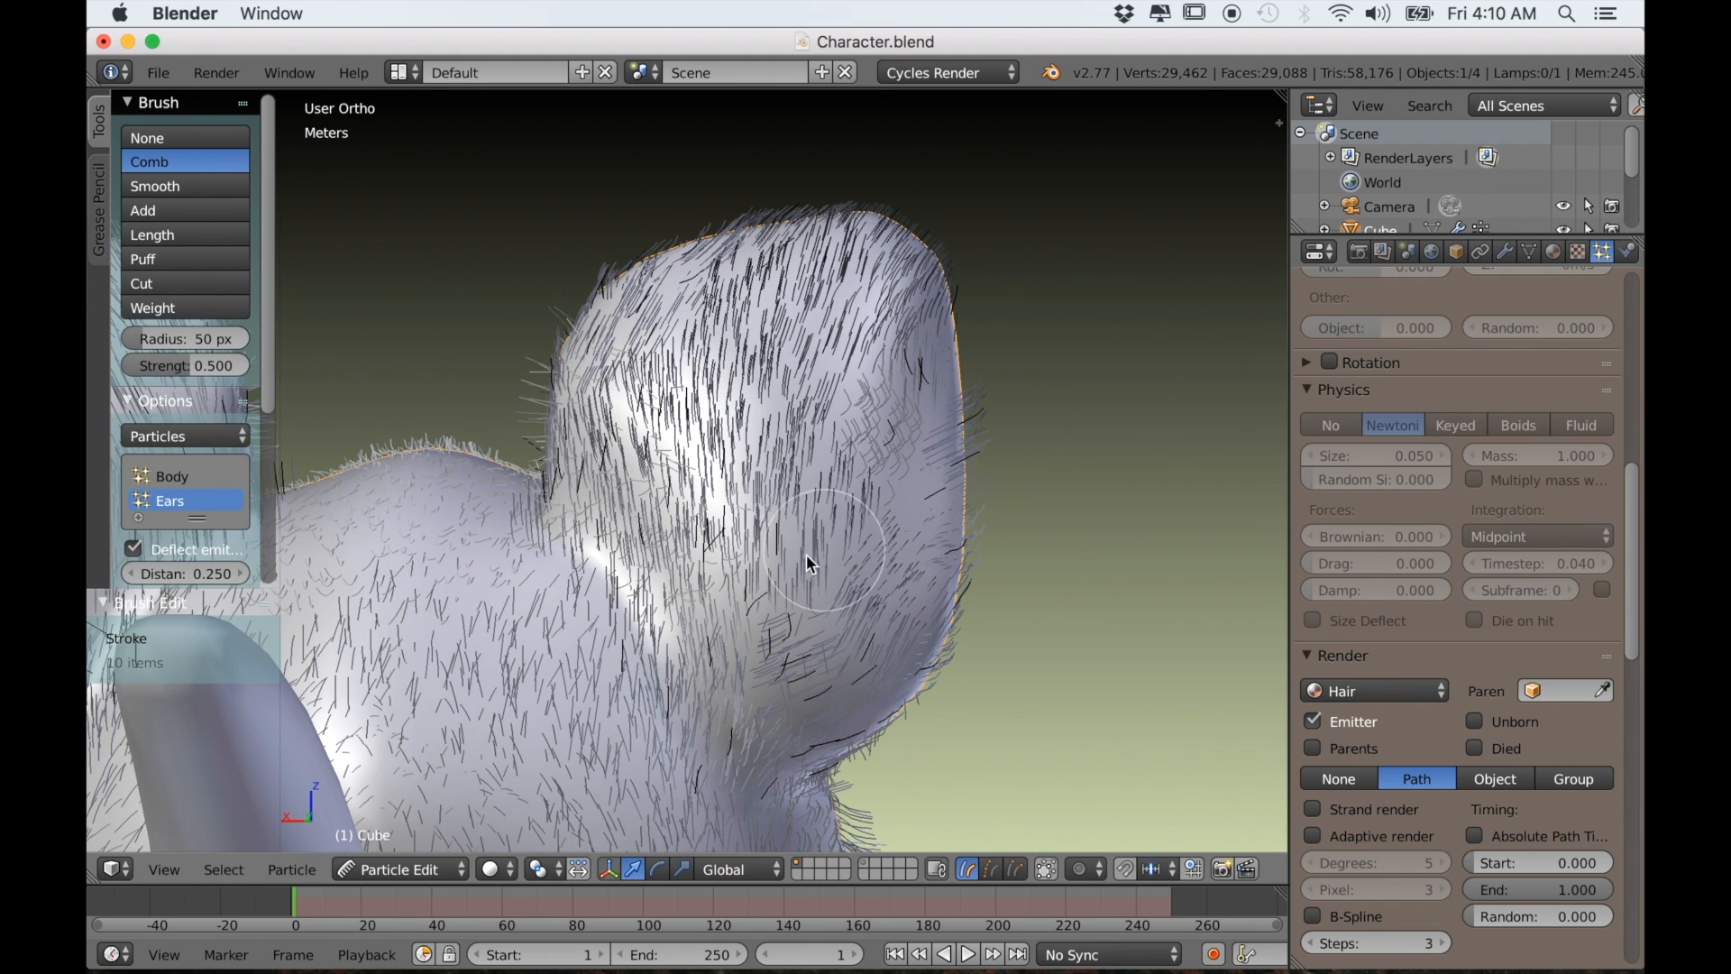
drag(812, 564, 948, 405)
drag(825, 491, 966, 350)
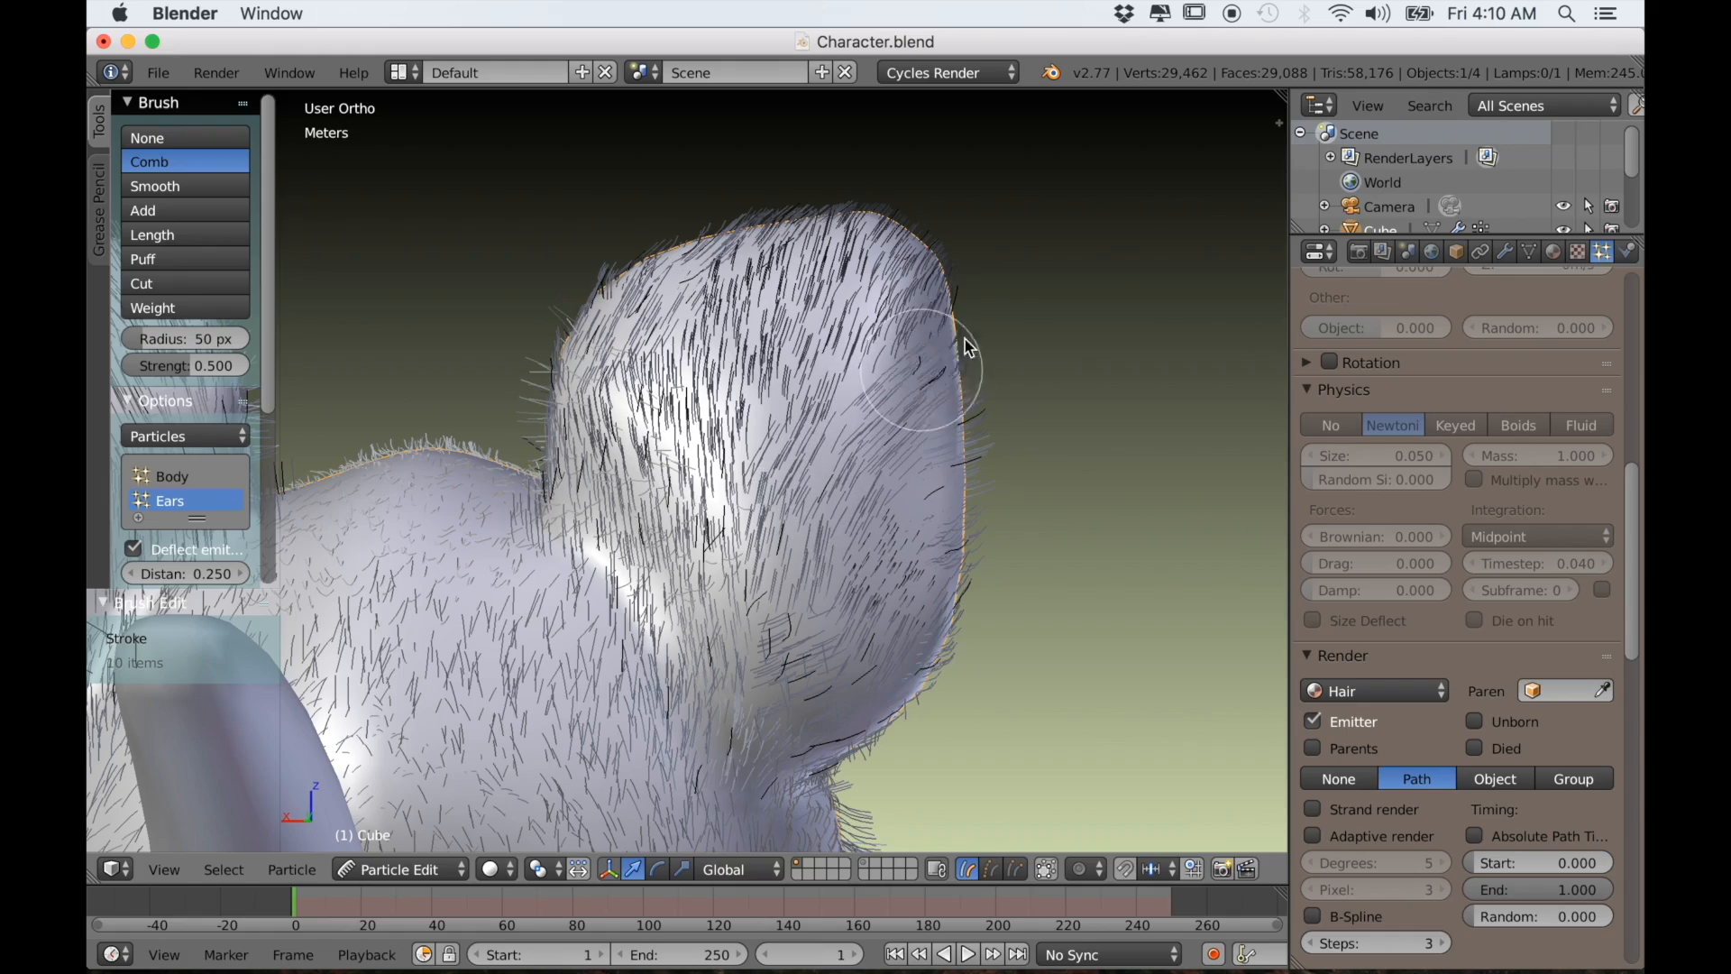
drag(845, 424, 997, 262)
Puff up the fur near the outer edge on the back of the character's right ear with the Puff brush in Add mode
mouse_move(990, 451)
middle_down()
mouse_move(1062, 429)
mouse_move(1067, 568)
mouse_move(934, 602)
middle_up()
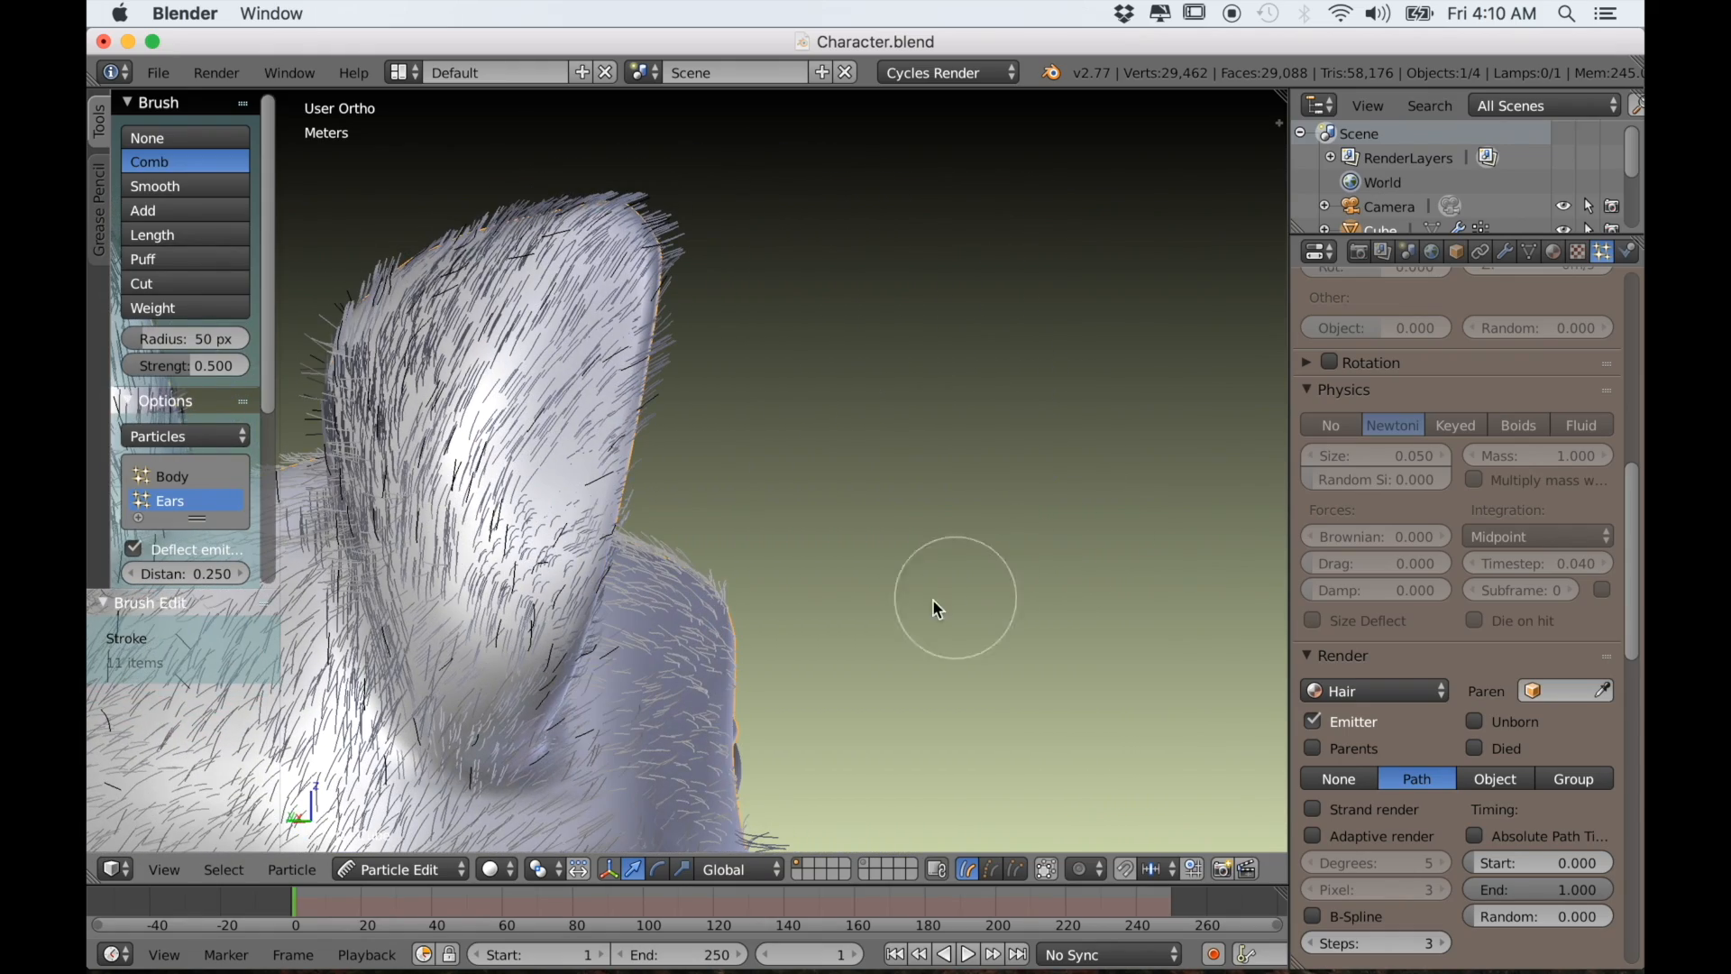
middle_drag(668, 617, 484, 637)
shift+middle_drag(484, 636, 928, 669)
scroll(635, 661, up, 2)
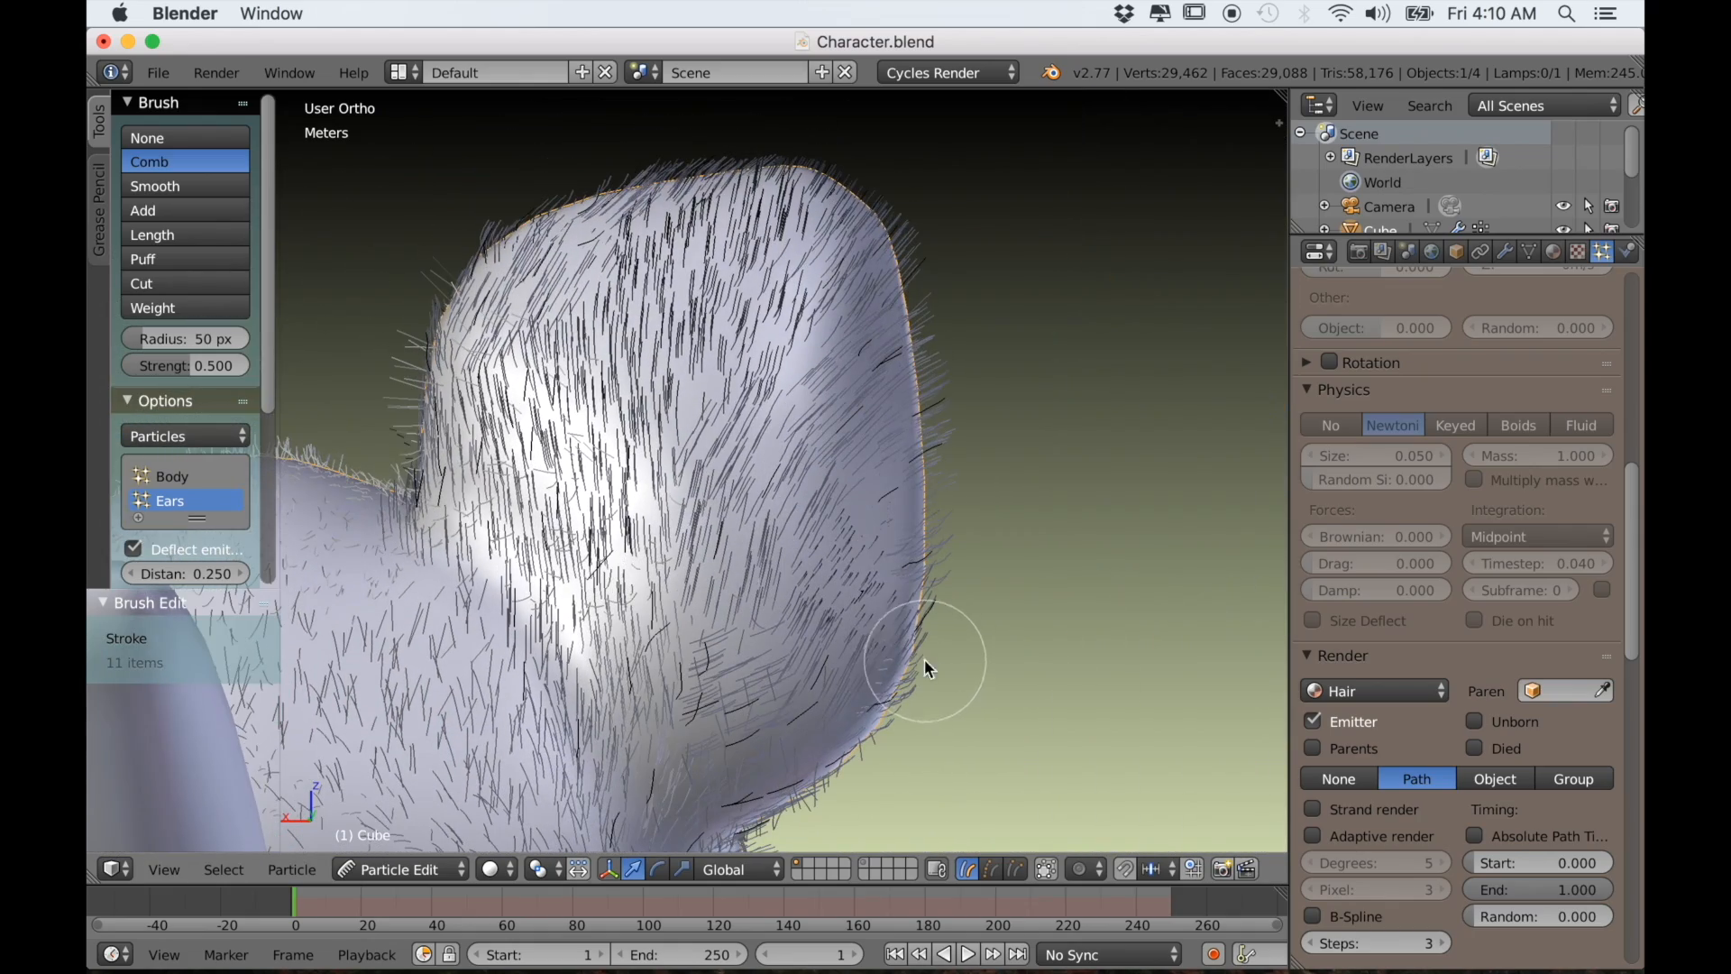
click(159, 260)
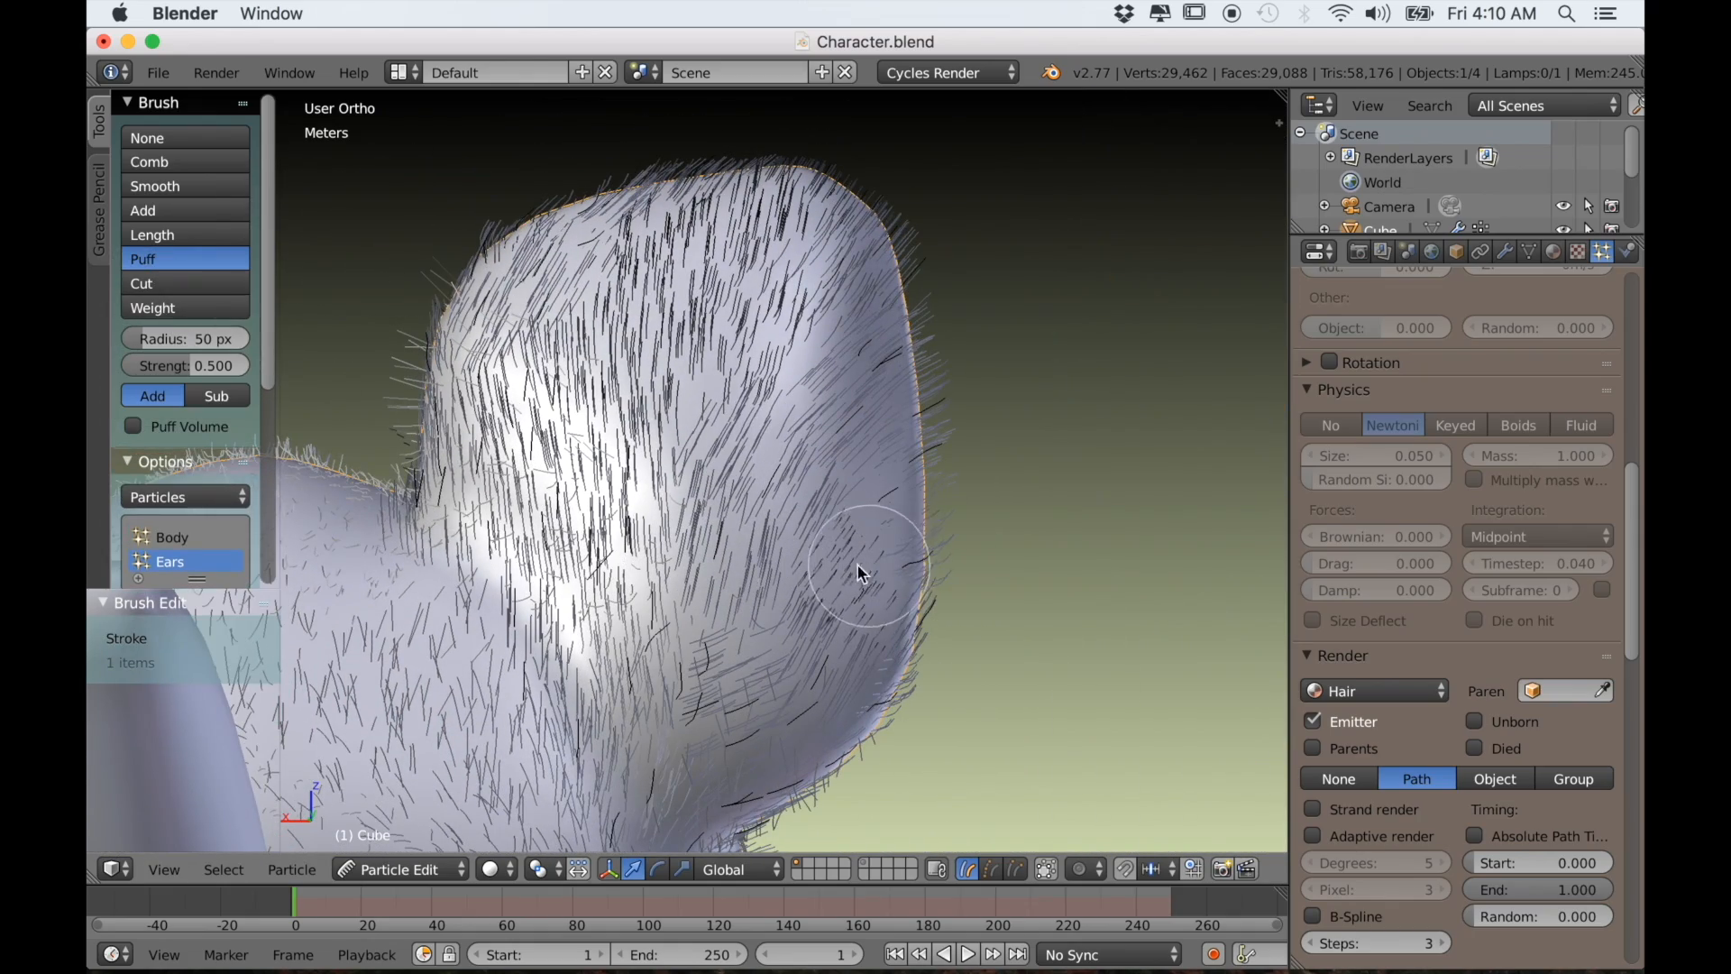
mouse_move(862, 533)
mouse_down()
mouse_move(877, 501)
mouse_move(904, 544)
mouse_up()
middle_drag(905, 543, 944, 560)
middle_drag(944, 561, 913, 579)
Return to Object Mode and add a third particle system to the character, naming it Ear_Inner
drag(1630, 467, 1627, 271)
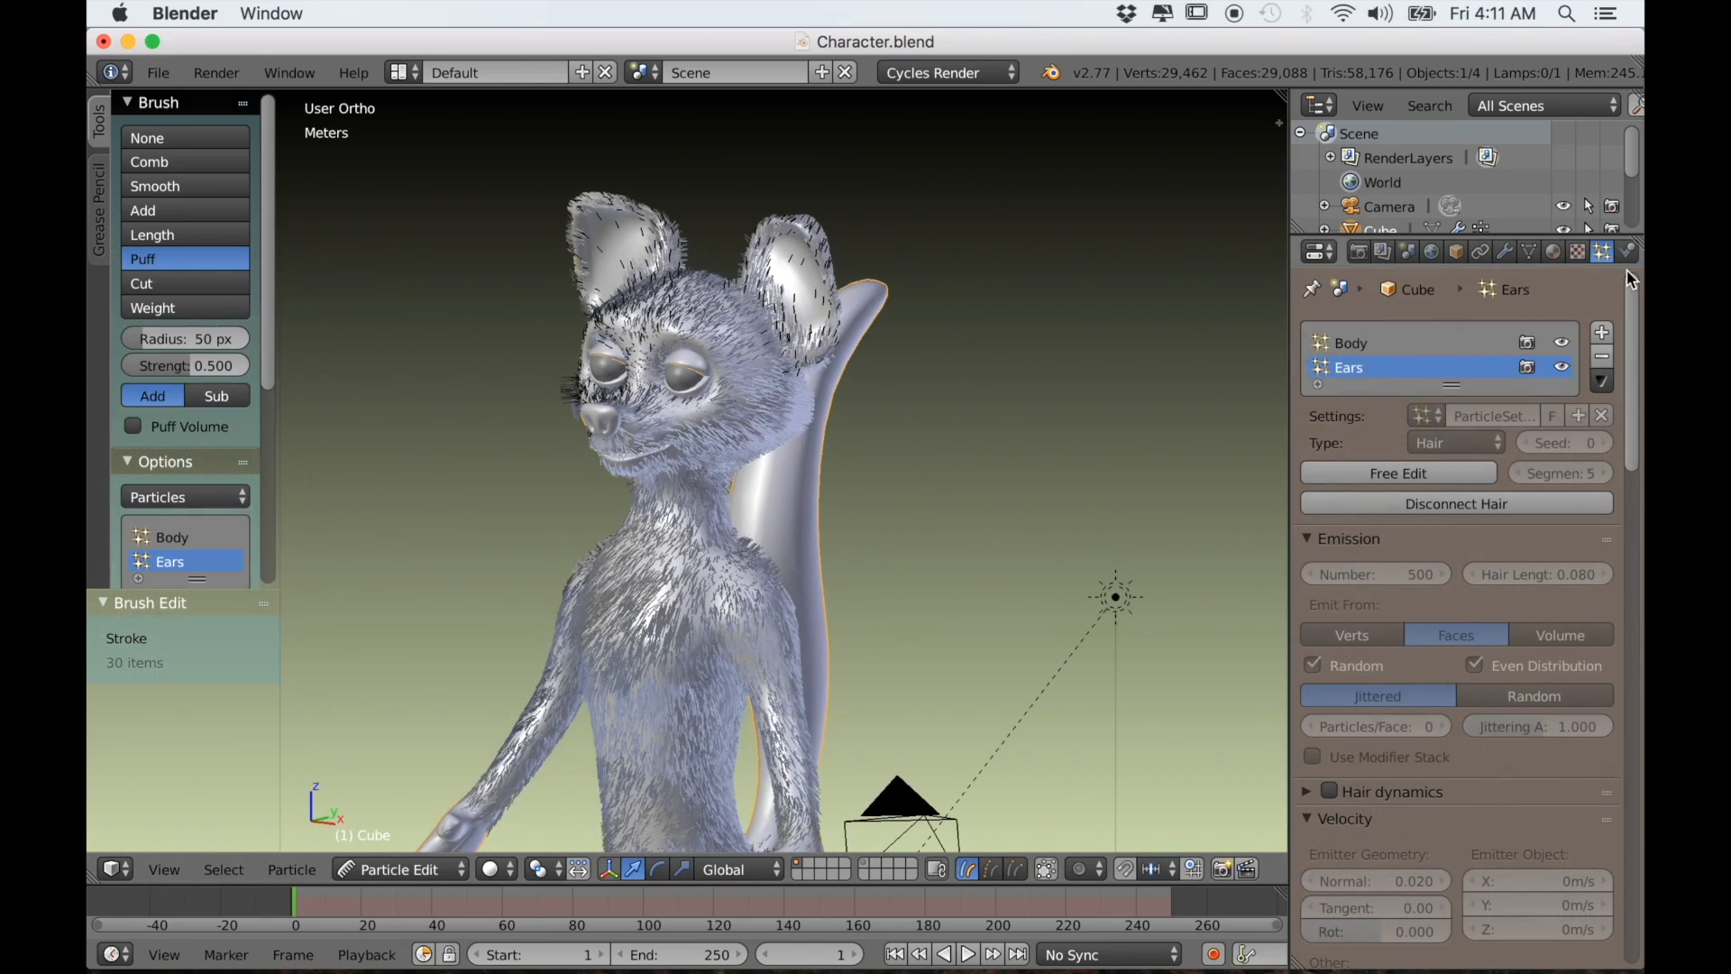
mouse_move(888, 455)
middle_down()
mouse_move(943, 449)
mouse_move(920, 452)
middle_up()
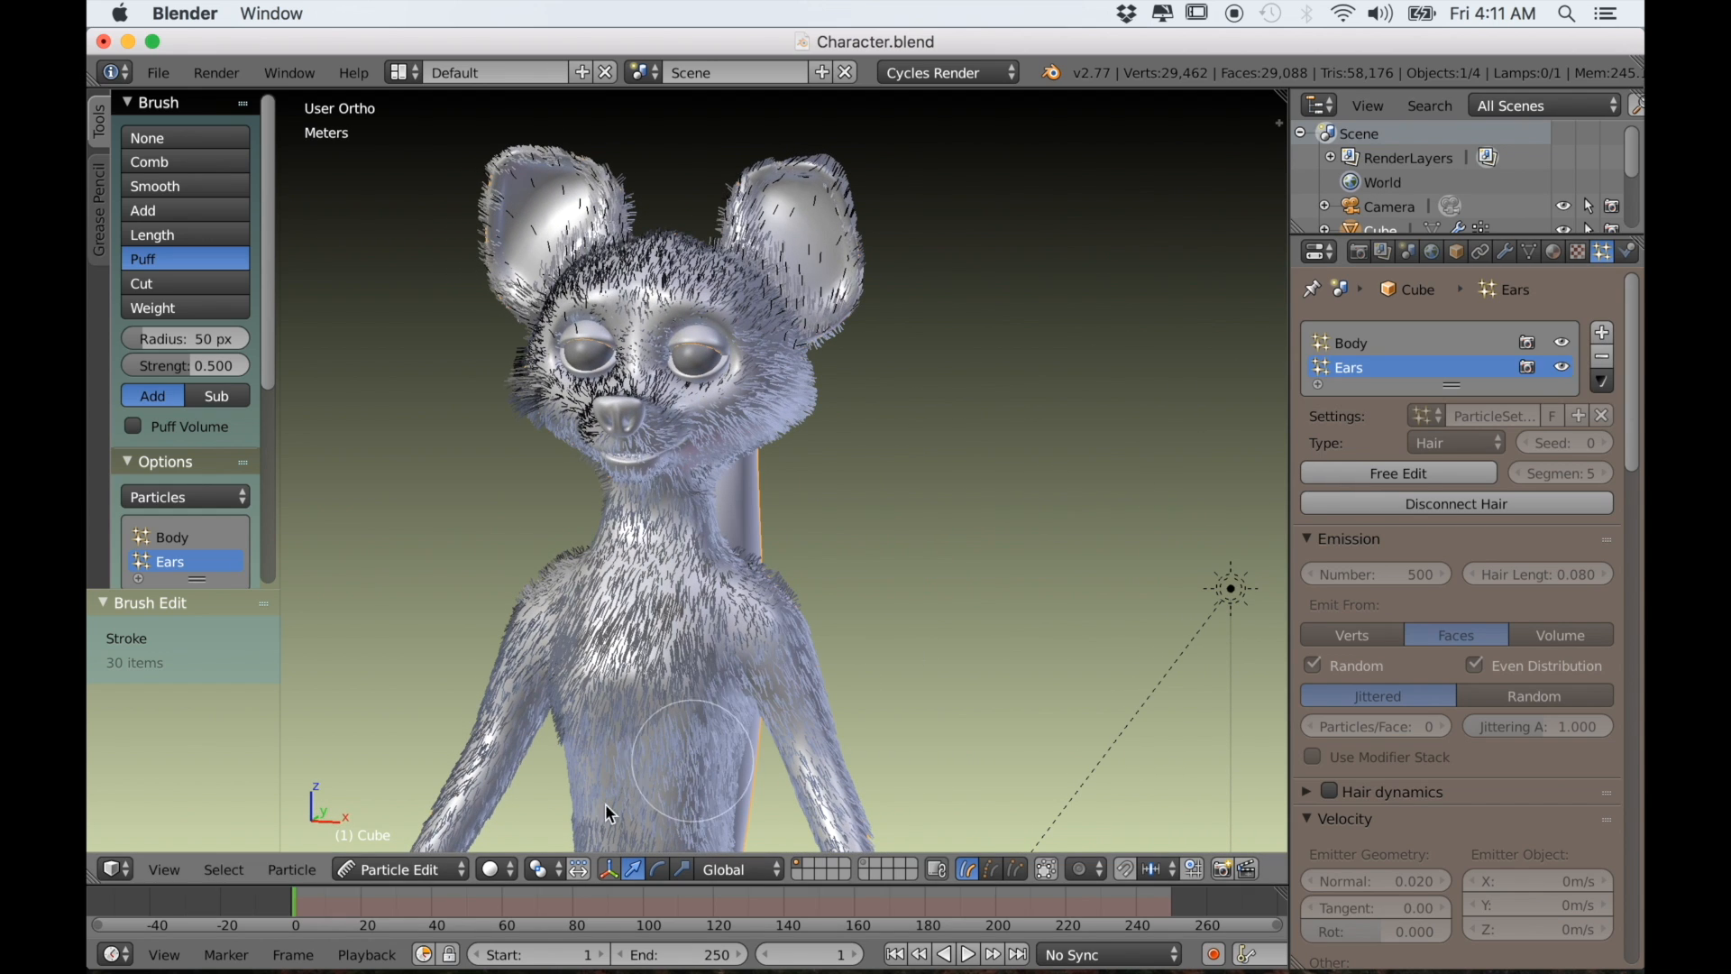
click(442, 868)
click(439, 841)
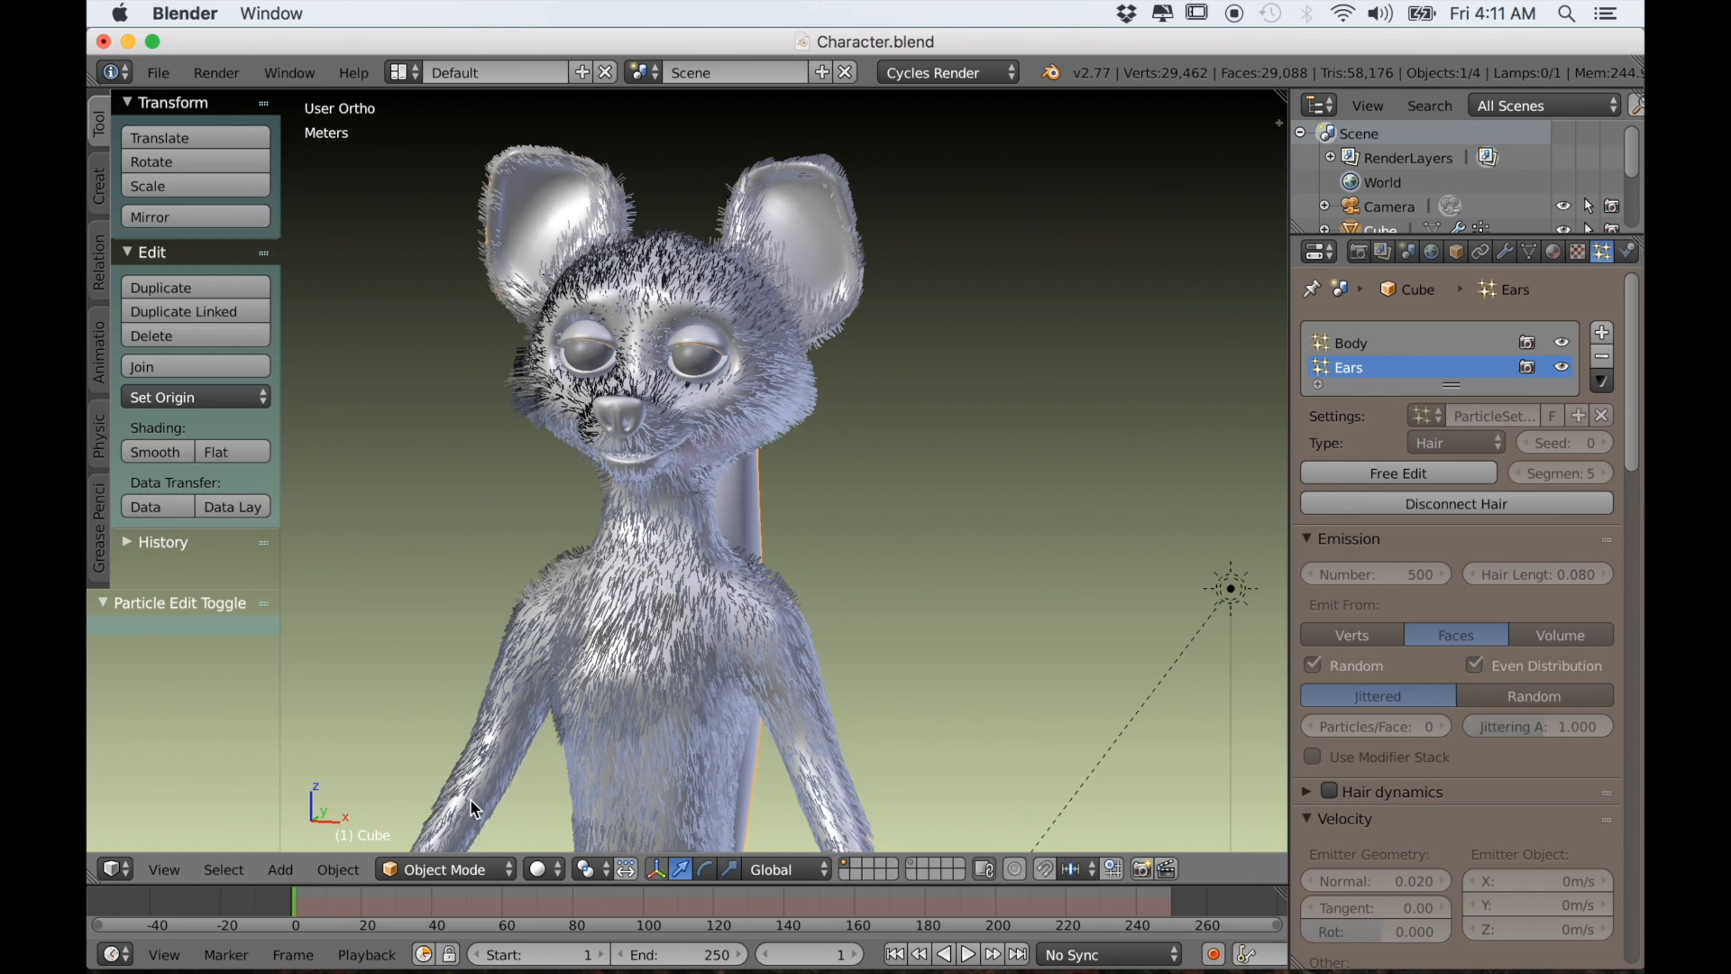
click(1604, 334)
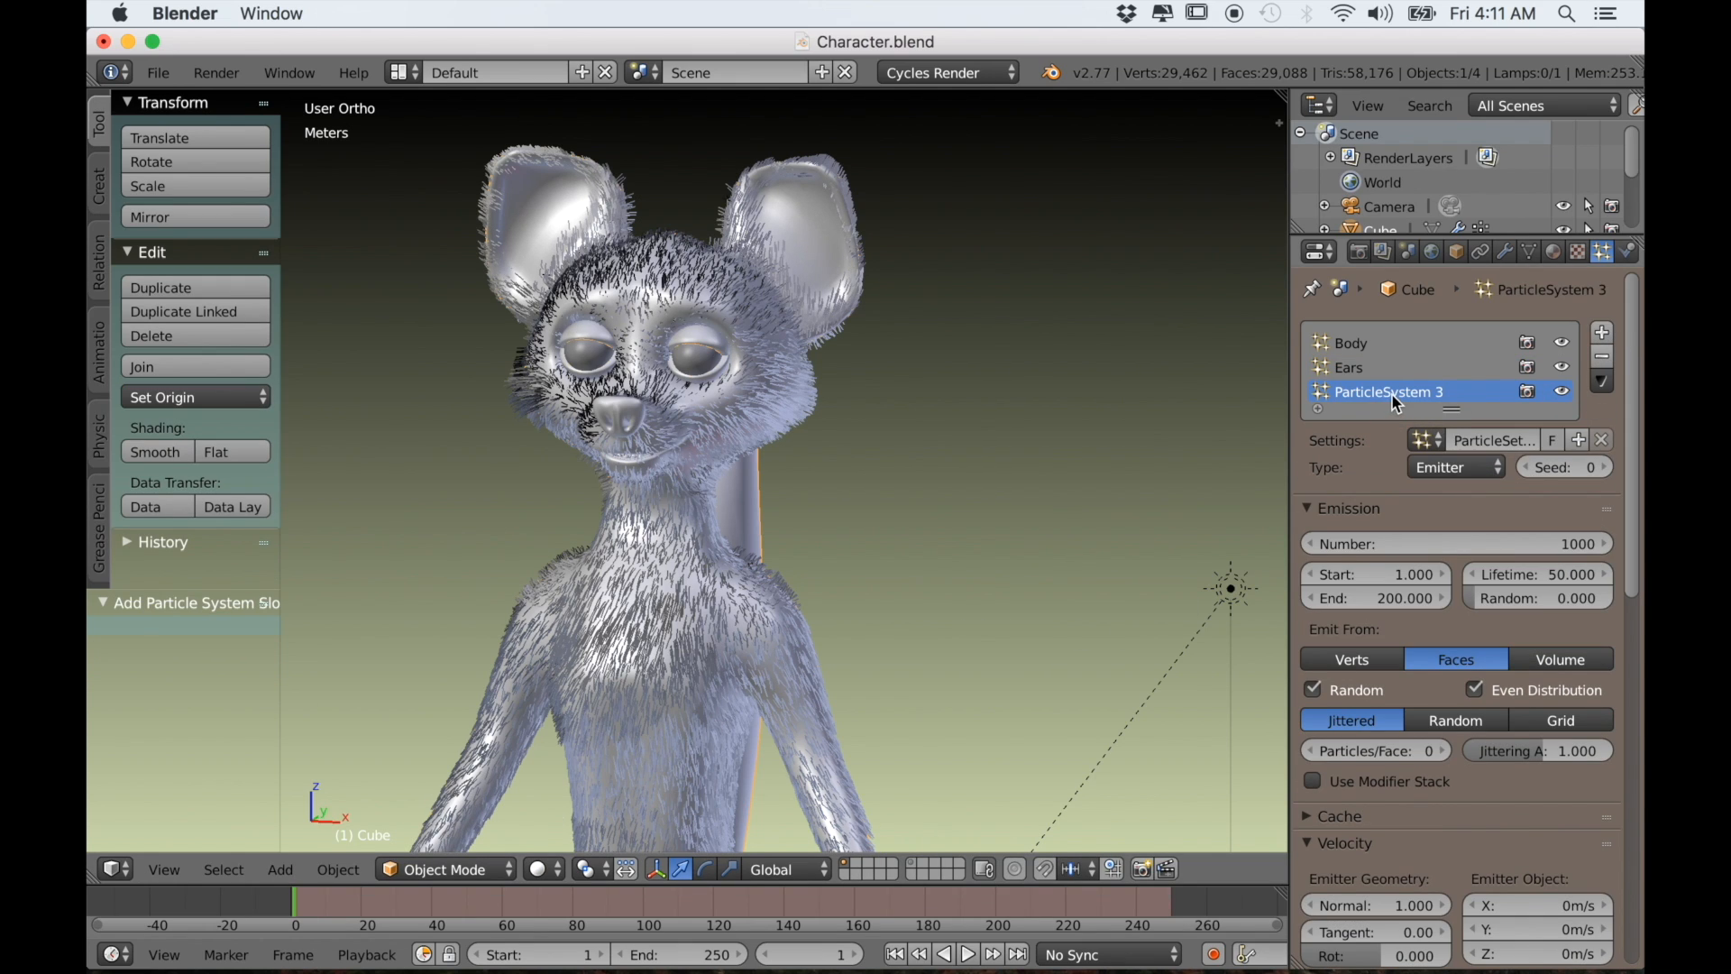
double_click(1396, 401)
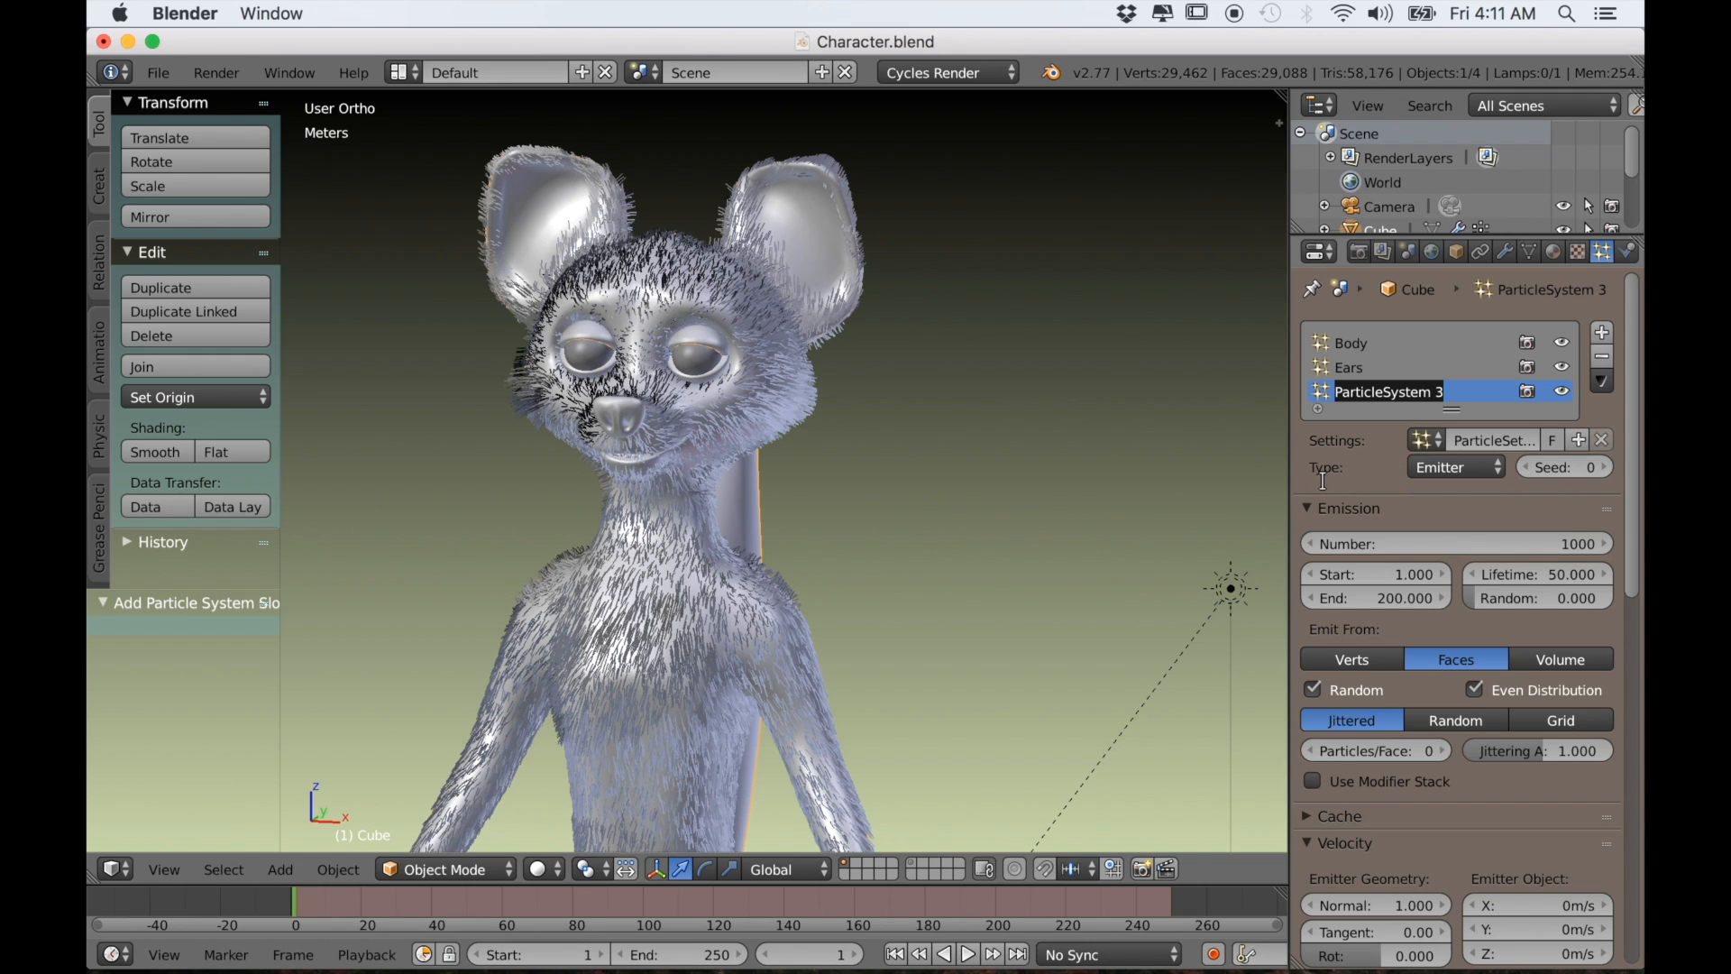
text(Ear_Inner)
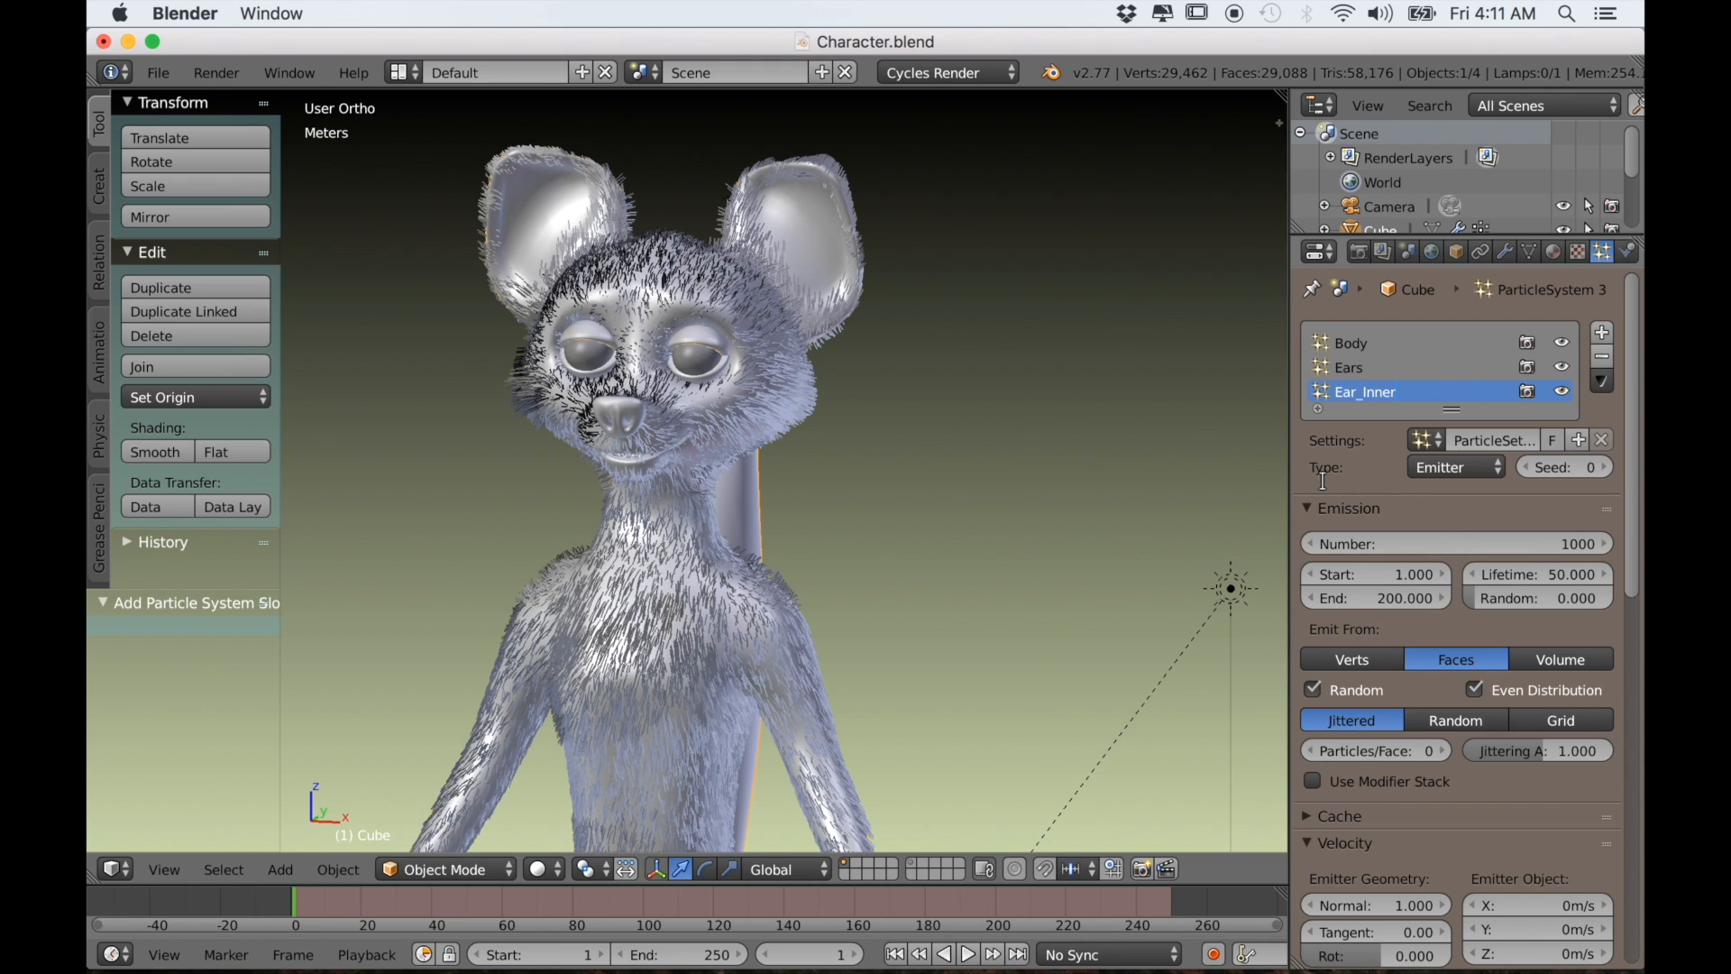
Change the Ear_Inner particle system's type to Hair and set its emission number to 50
click(1489, 469)
click(1441, 416)
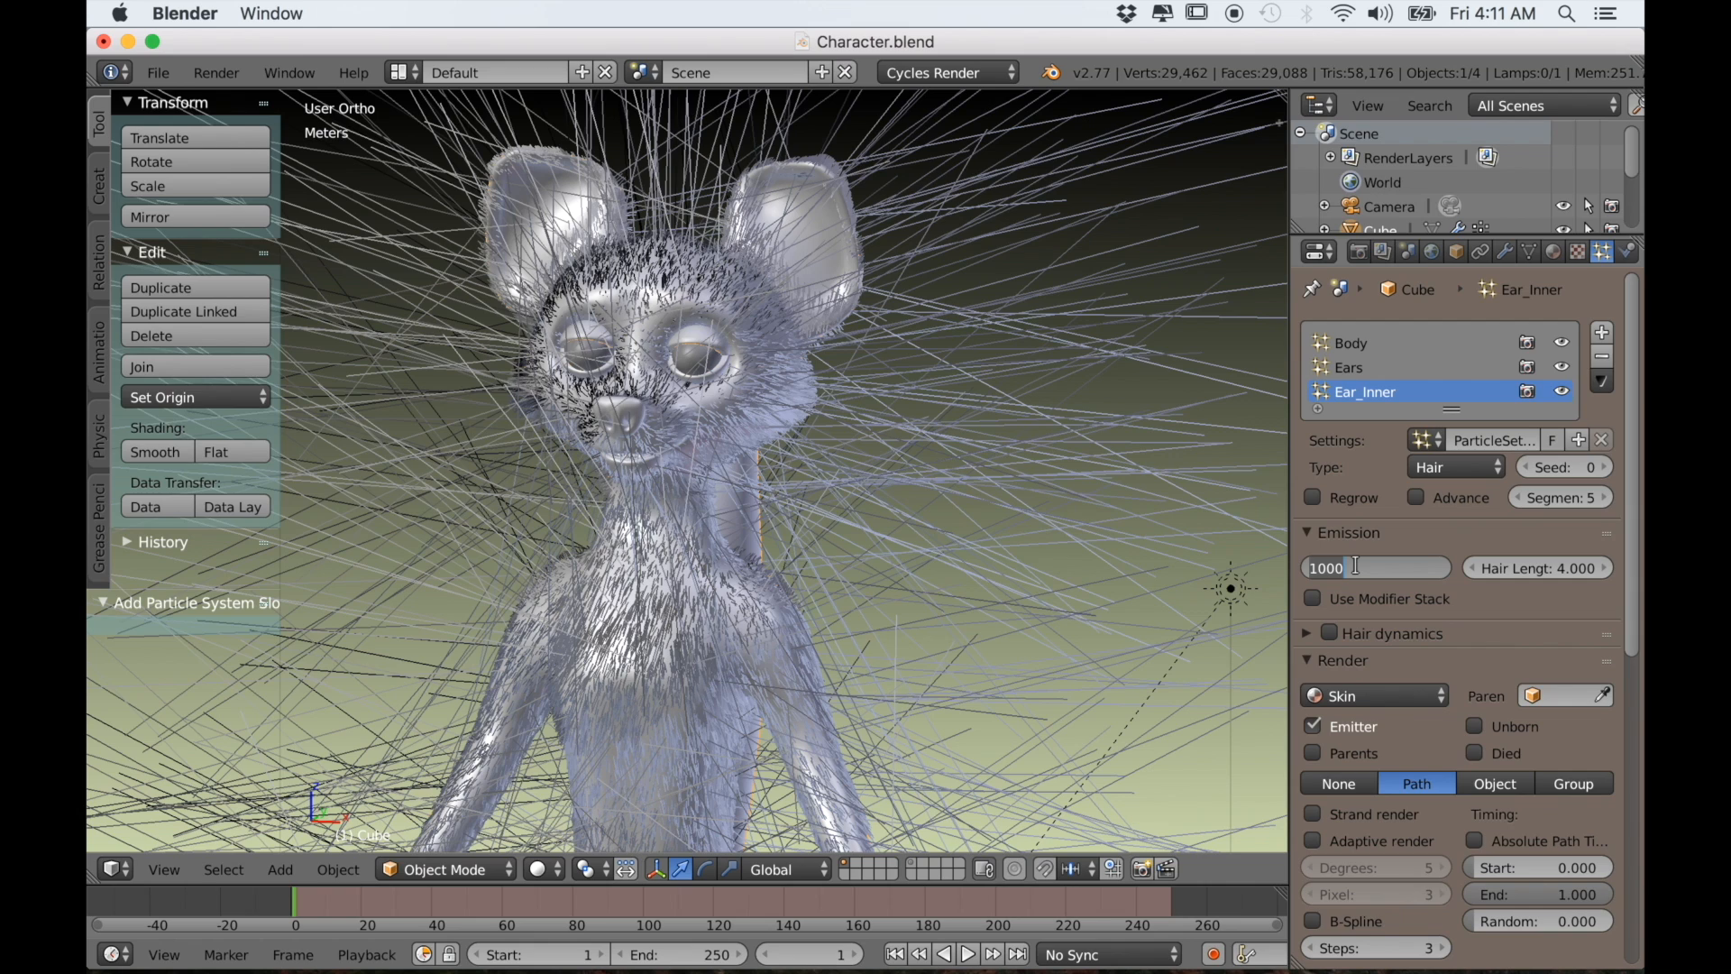
text(50)
key(Return)
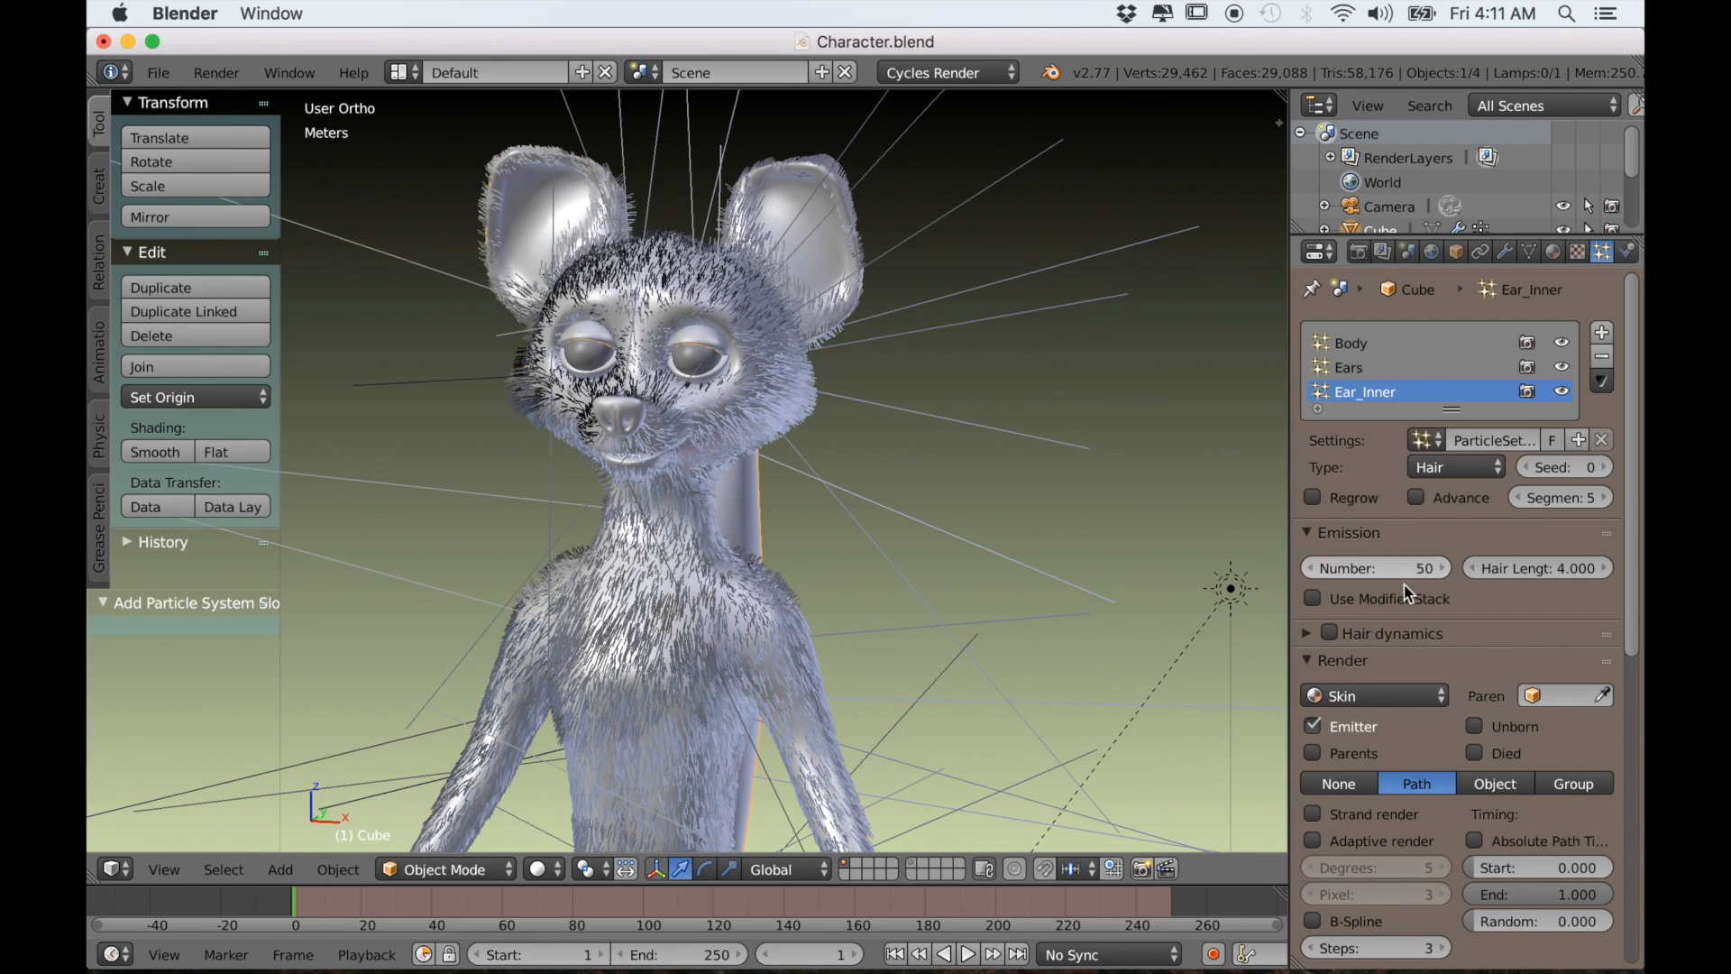
Assign the Hair material to the Ear_Inner strands and reduce their hair length to 0.430
scroll(1426, 669, down, 3)
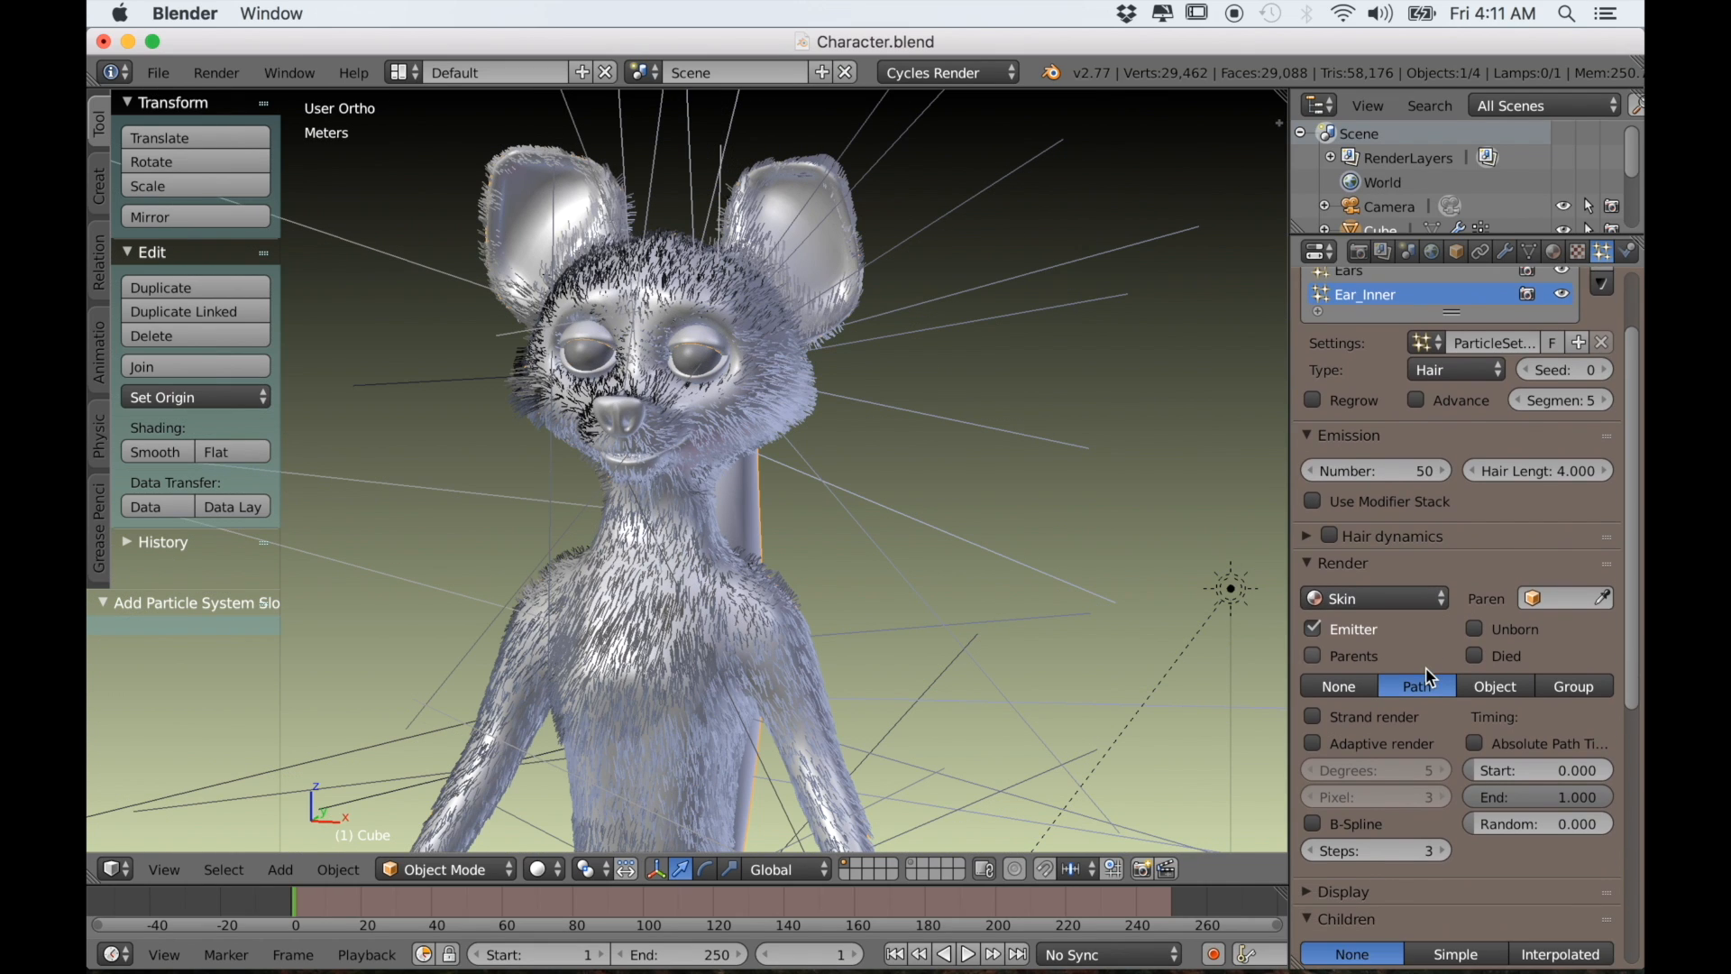
click(1372, 601)
click(1365, 544)
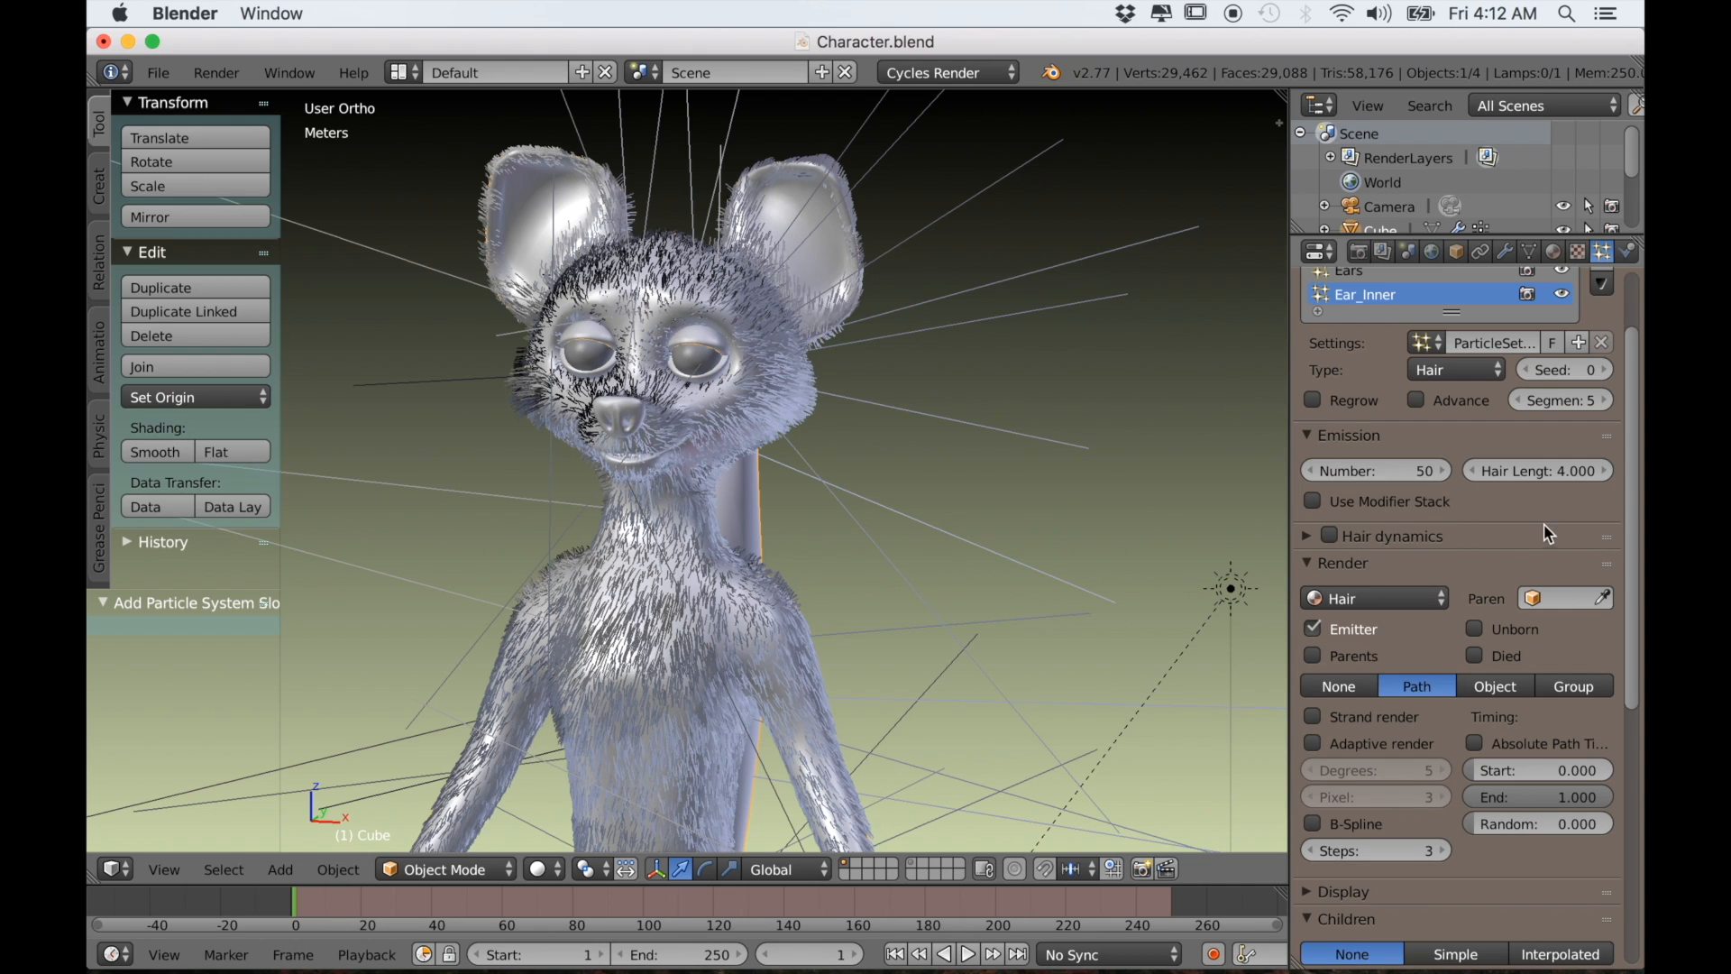
drag(1535, 471, 1371, 471)
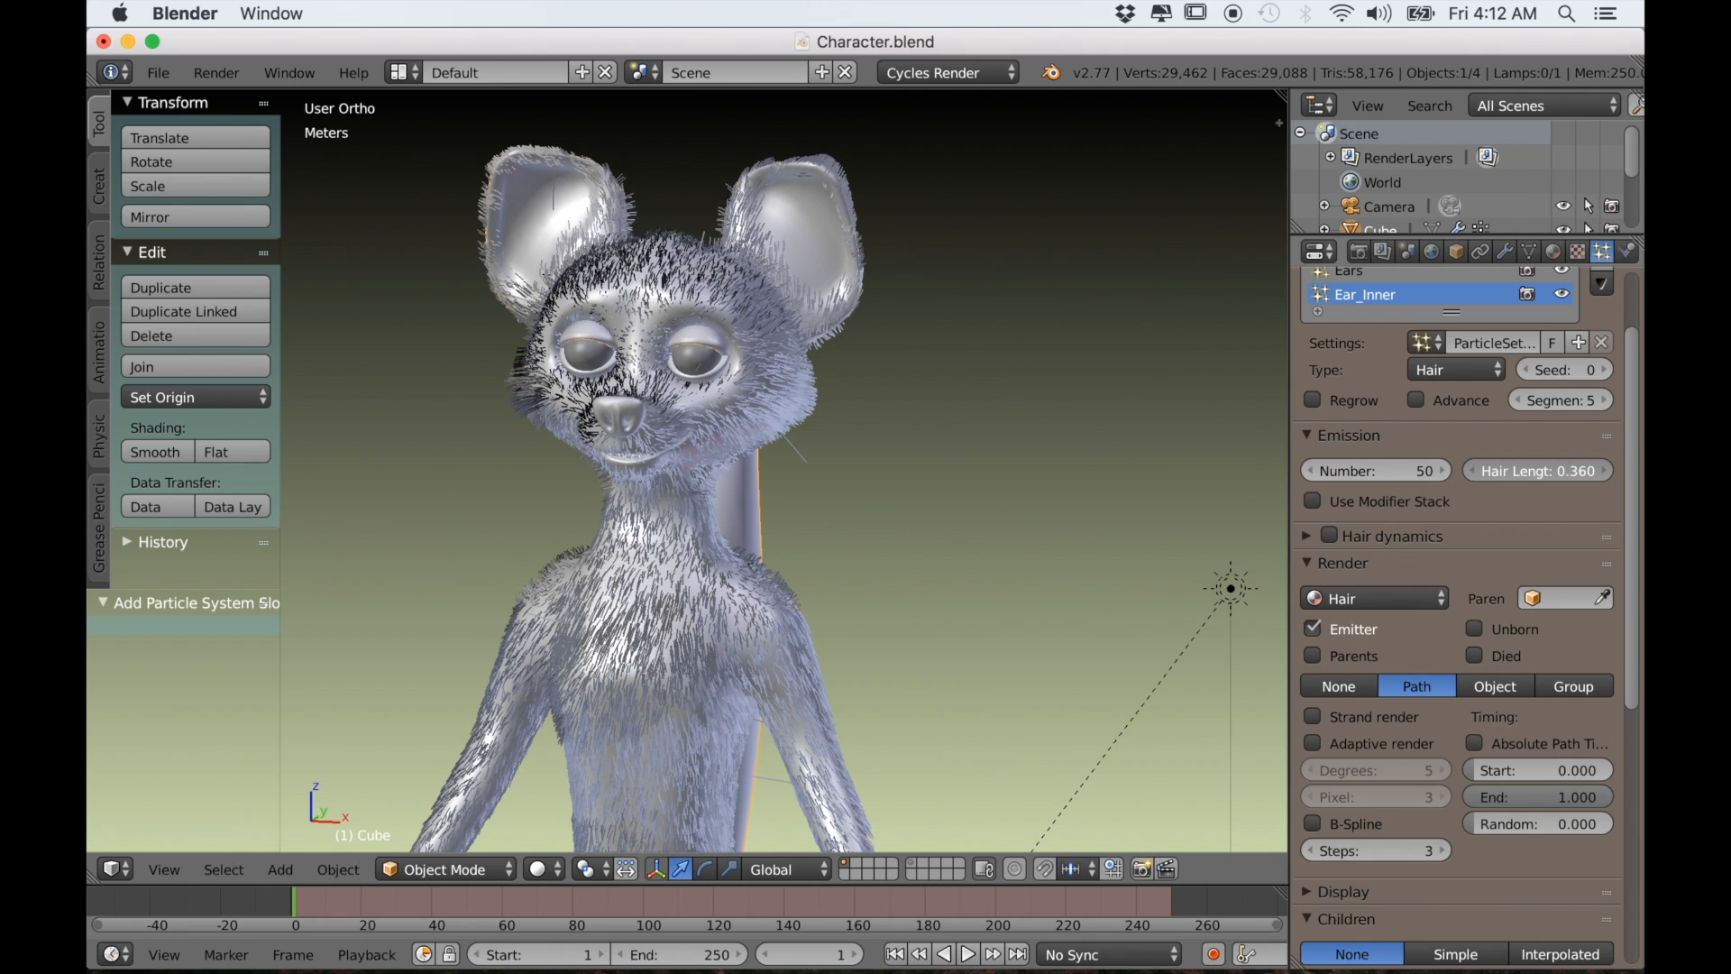
click(1605, 470)
click(1604, 470)
click(1604, 470)
click(1604, 470)
click(1605, 471)
click(1604, 471)
Limit the Ear_Inner hair's density to the Ears_Inner vertex group
scroll(1442, 652, down, 2)
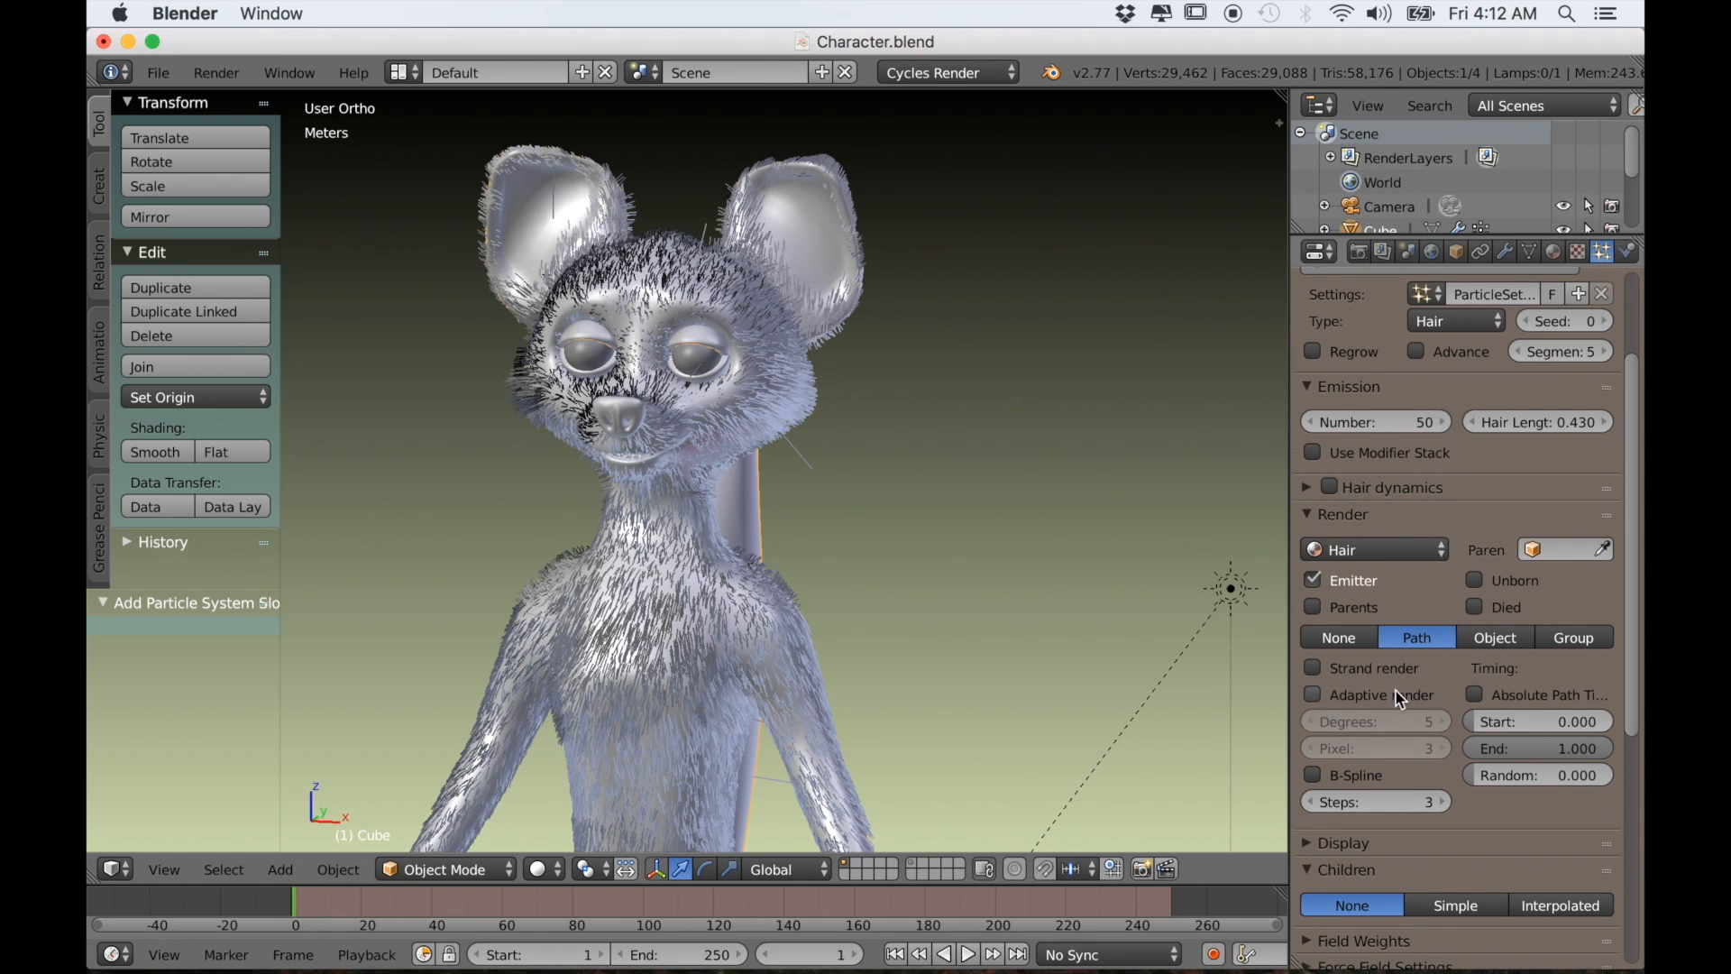
scroll(1396, 694, down, 5)
scroll(1404, 714, down, 3)
click(1313, 673)
scroll(1371, 658, down, 3)
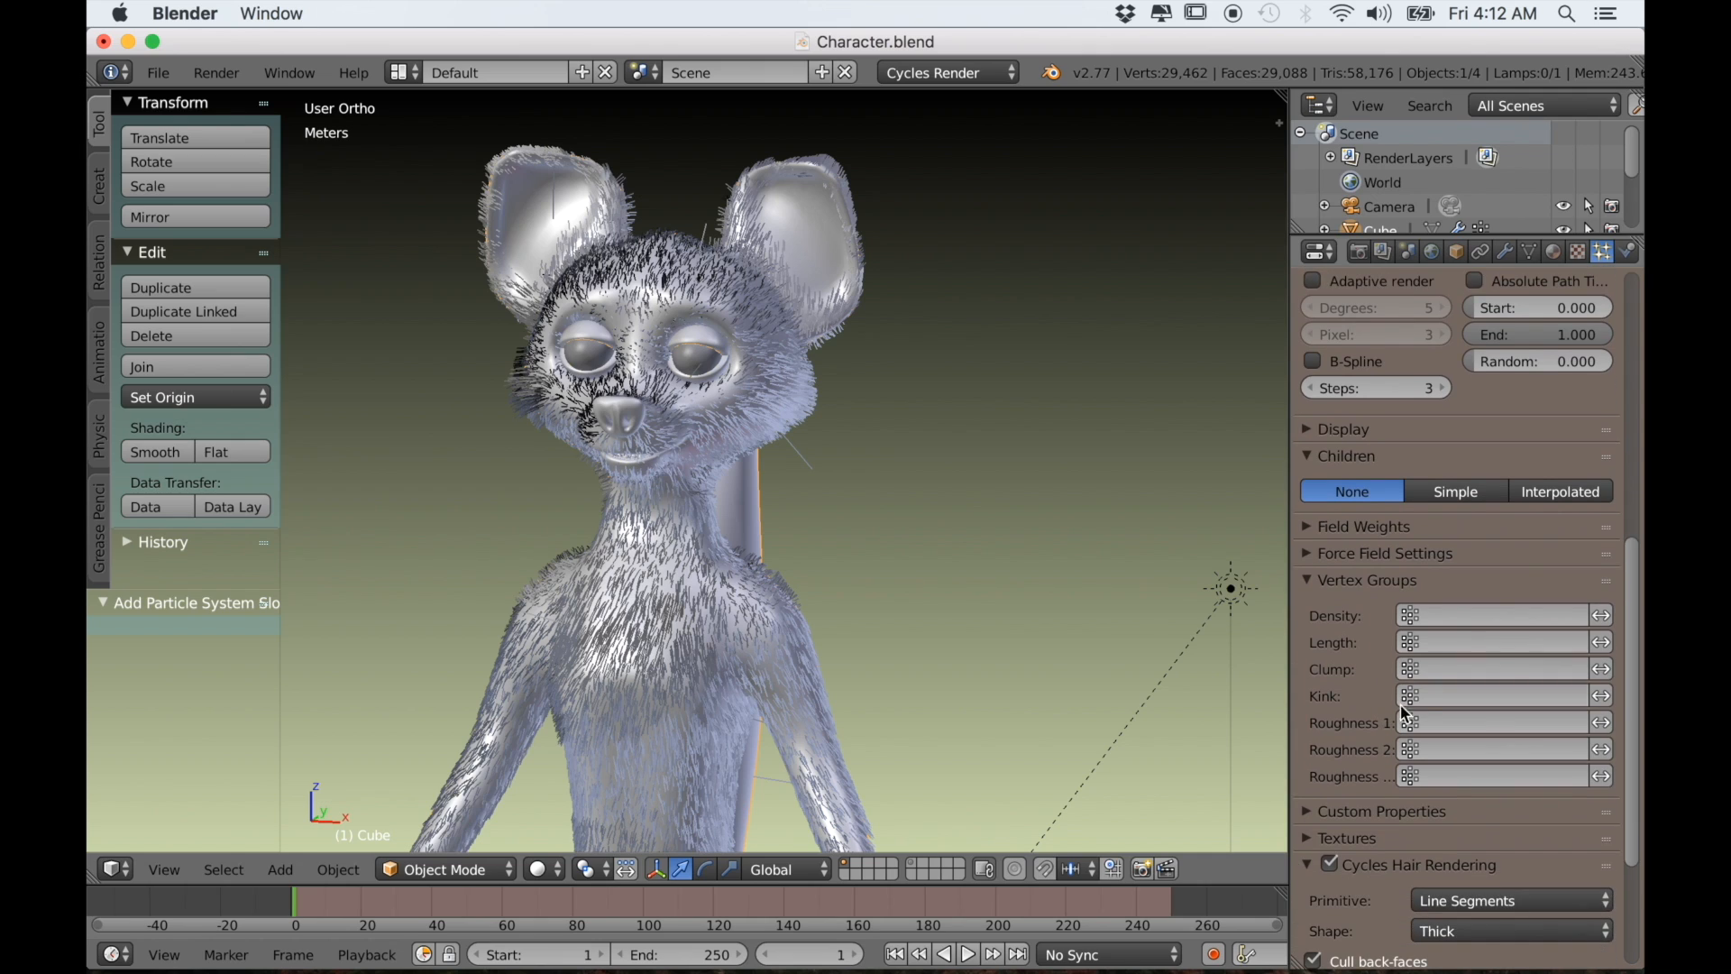
click(1441, 626)
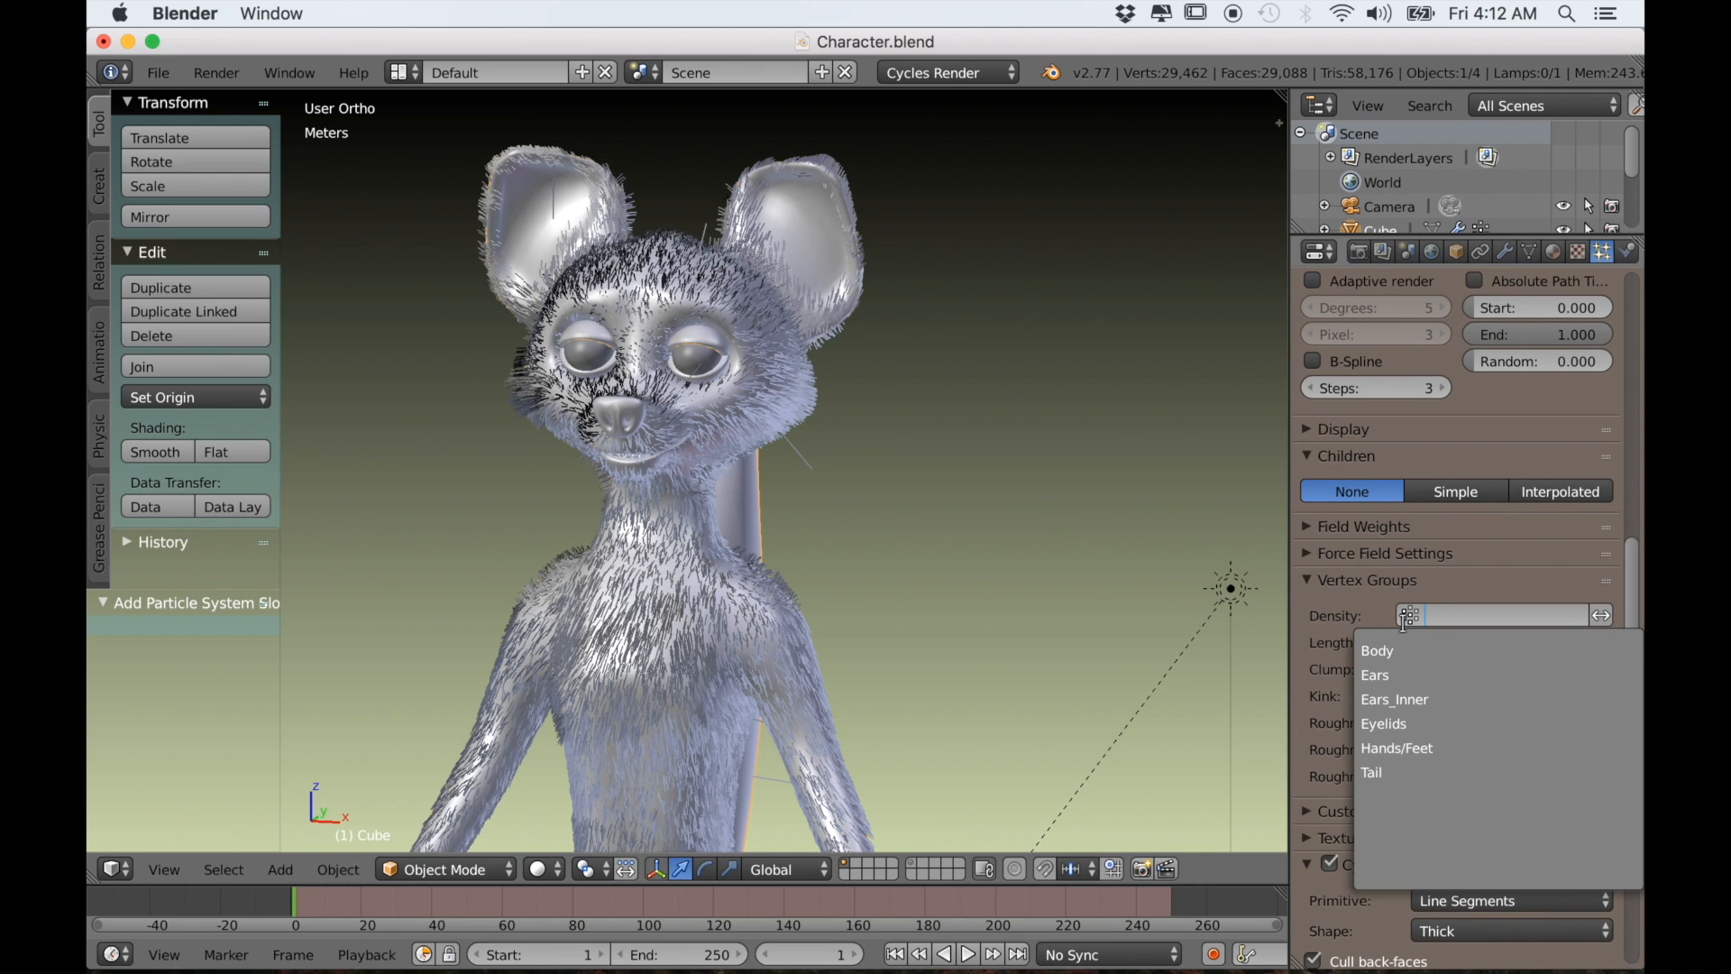
click(1398, 702)
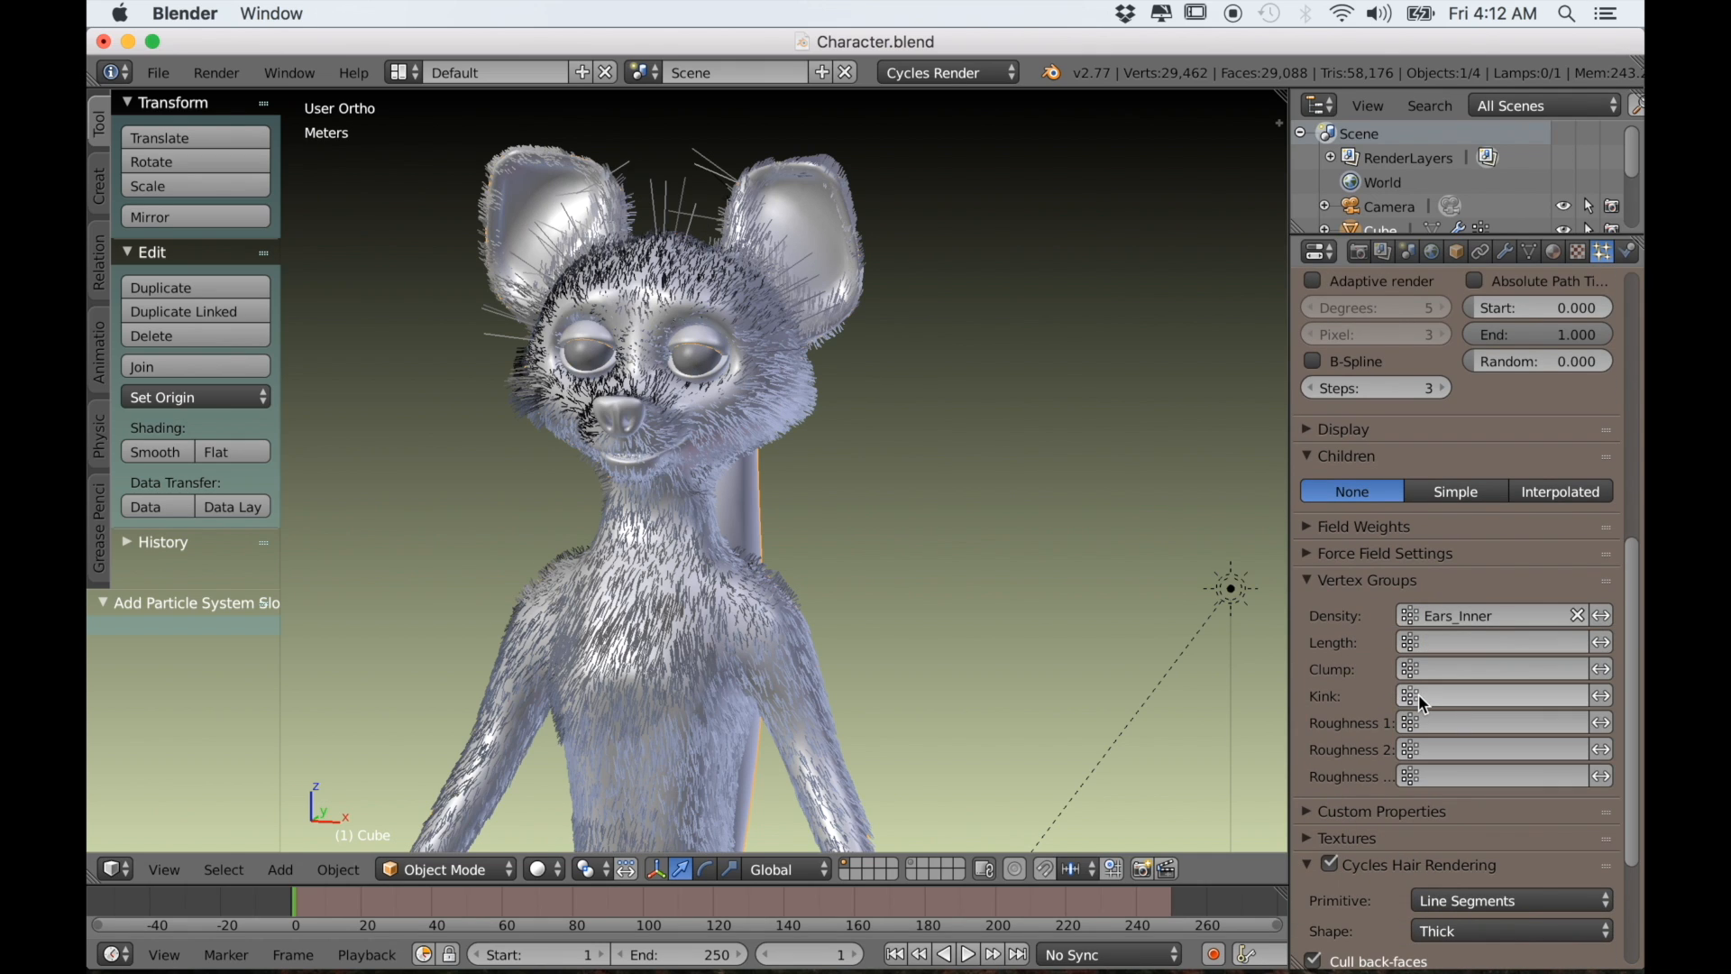
Set the root thickness of the Ear_Inner strands to 0.20 in the Cycles hair settings
scroll(998, 550, down, 3)
middle_drag(945, 549, 911, 570)
scroll(996, 554, up, 2)
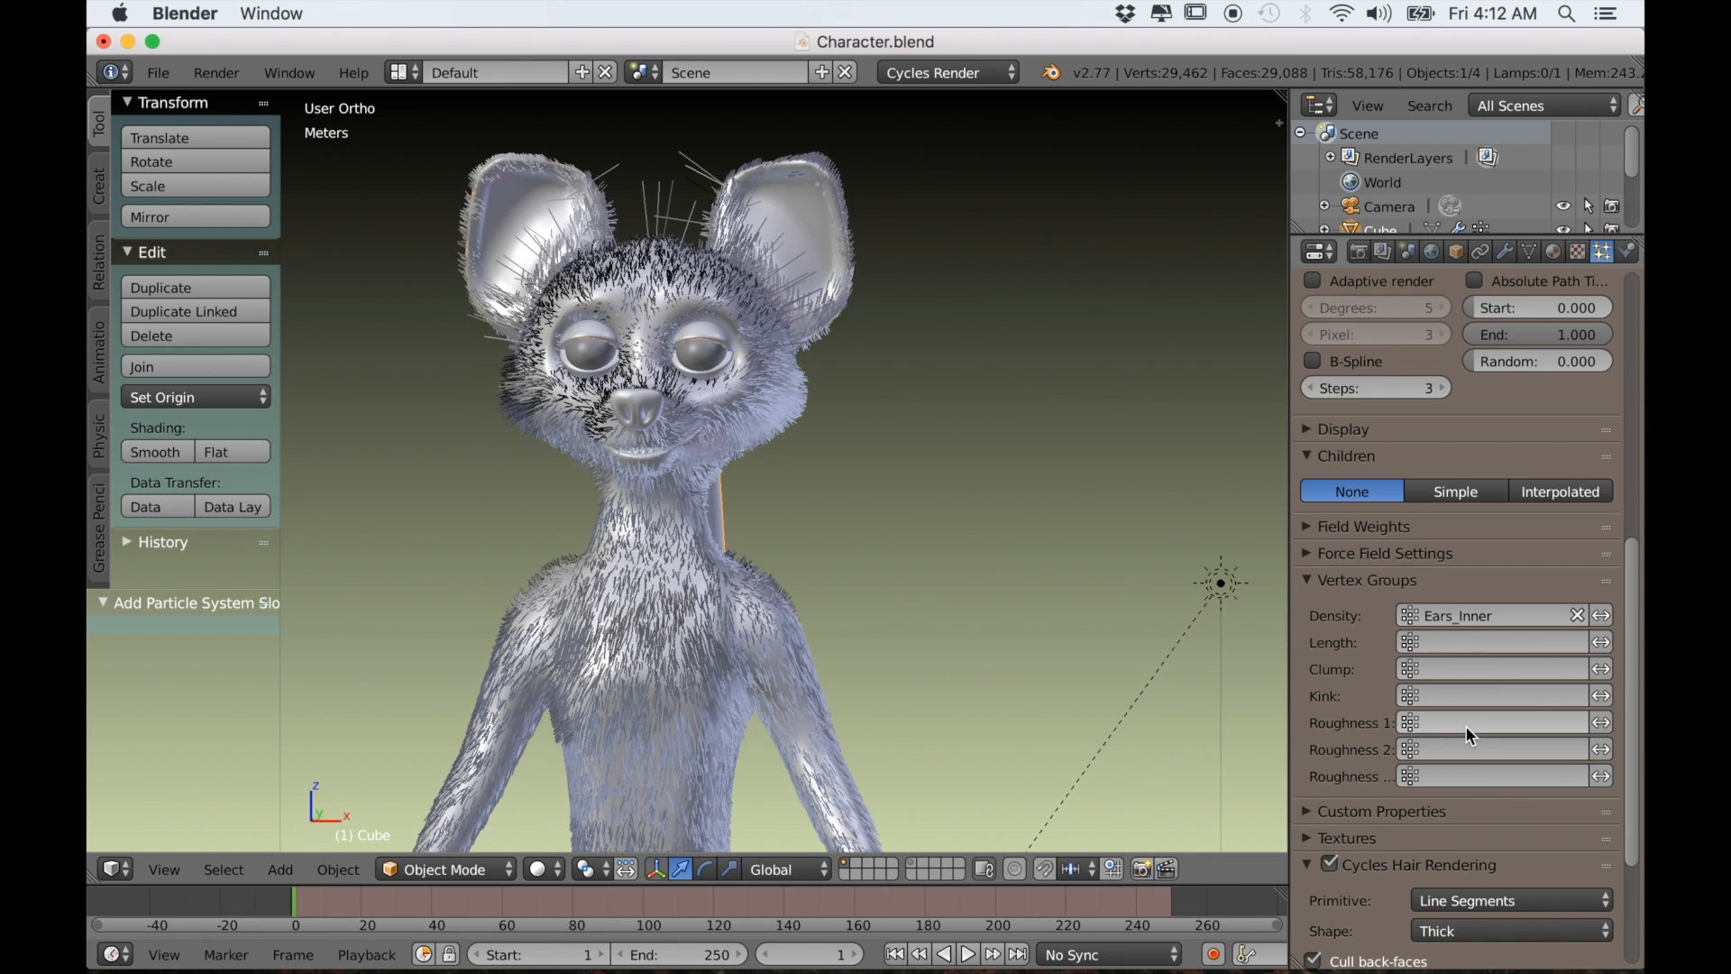
scroll(1470, 737, down, 1)
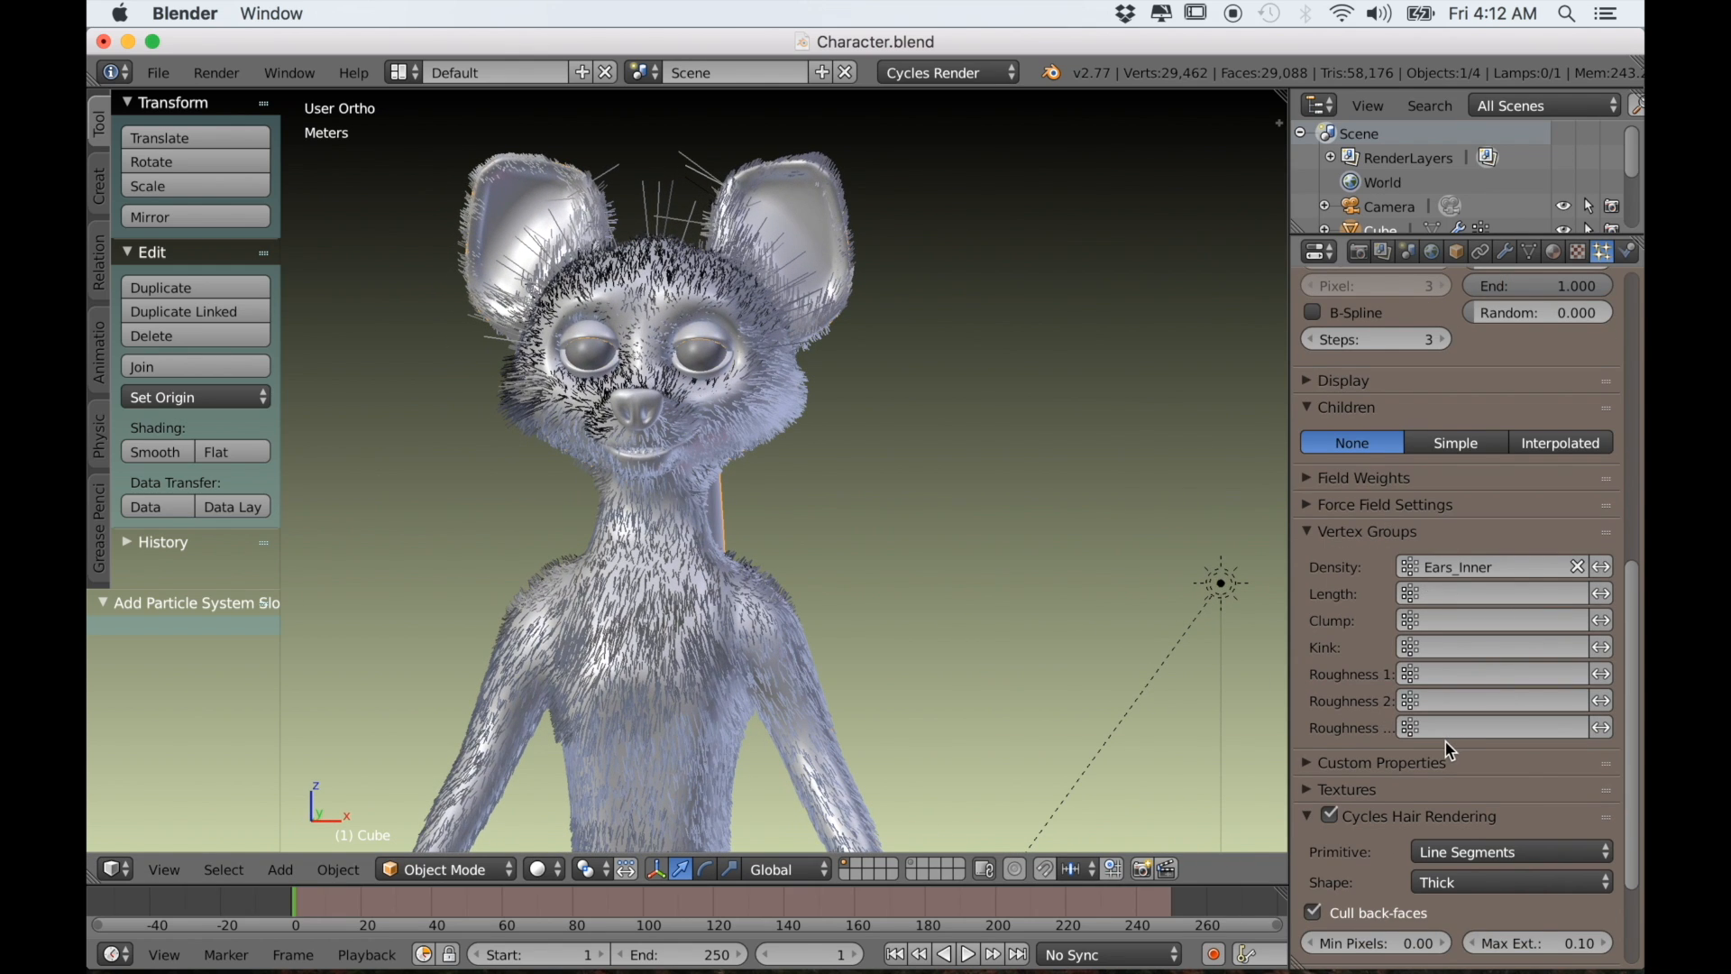
scroll(1449, 748, down, 3)
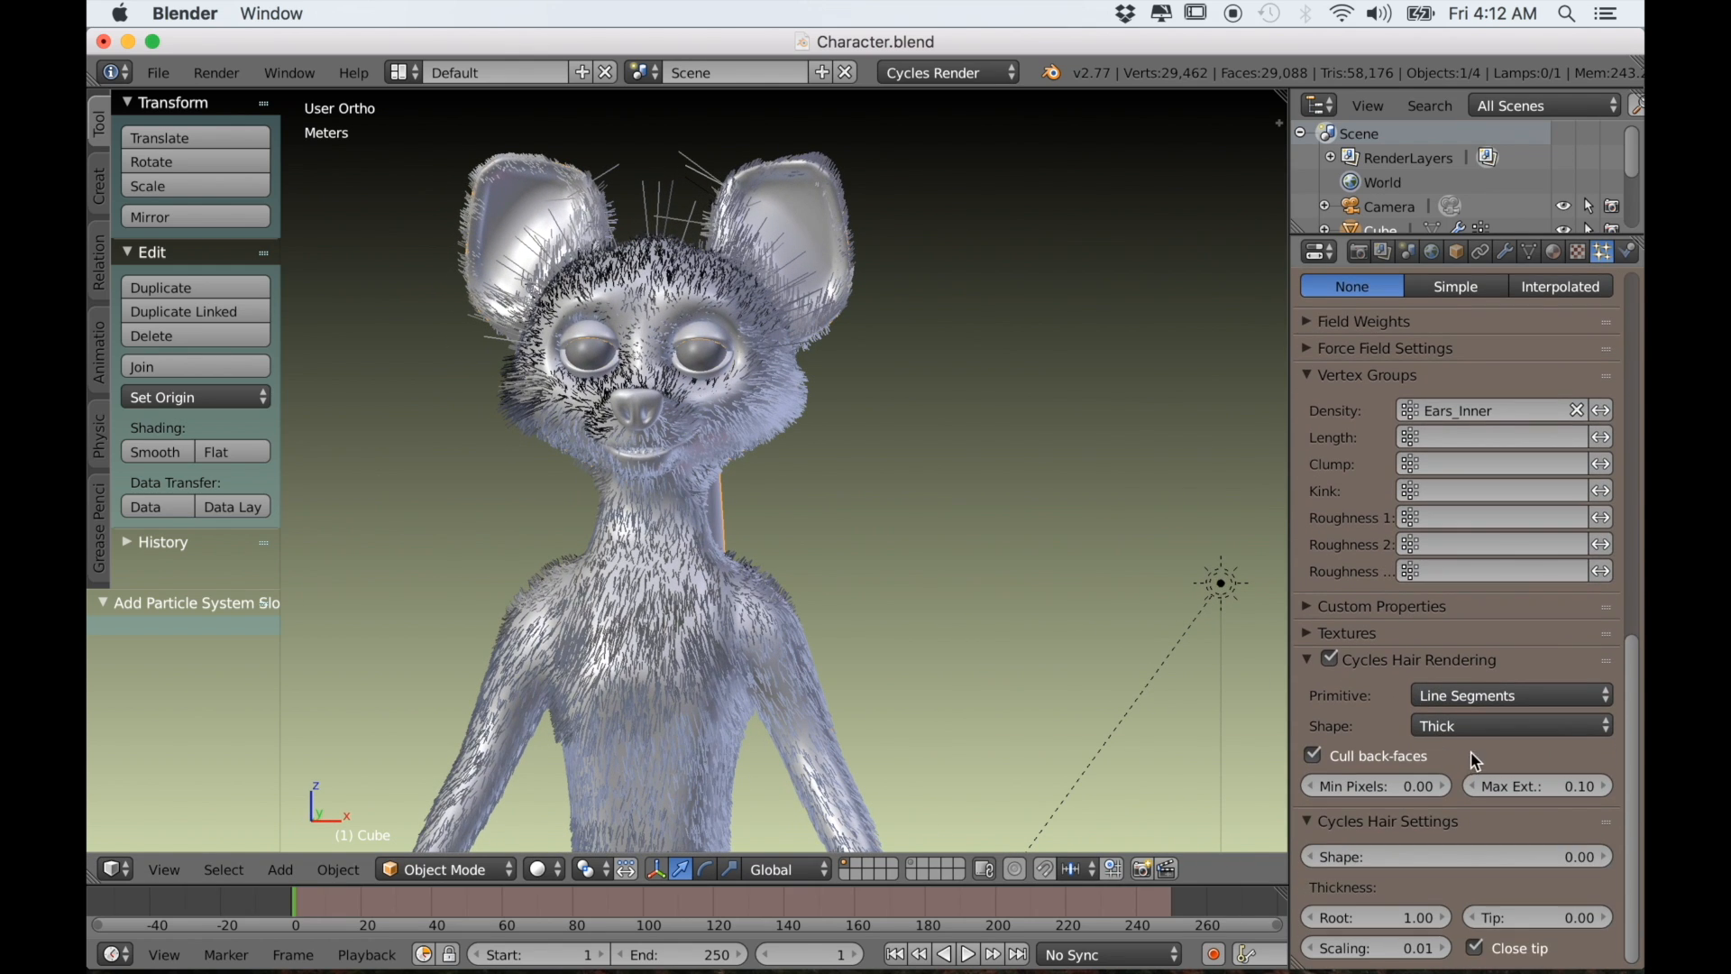
click(1384, 918)
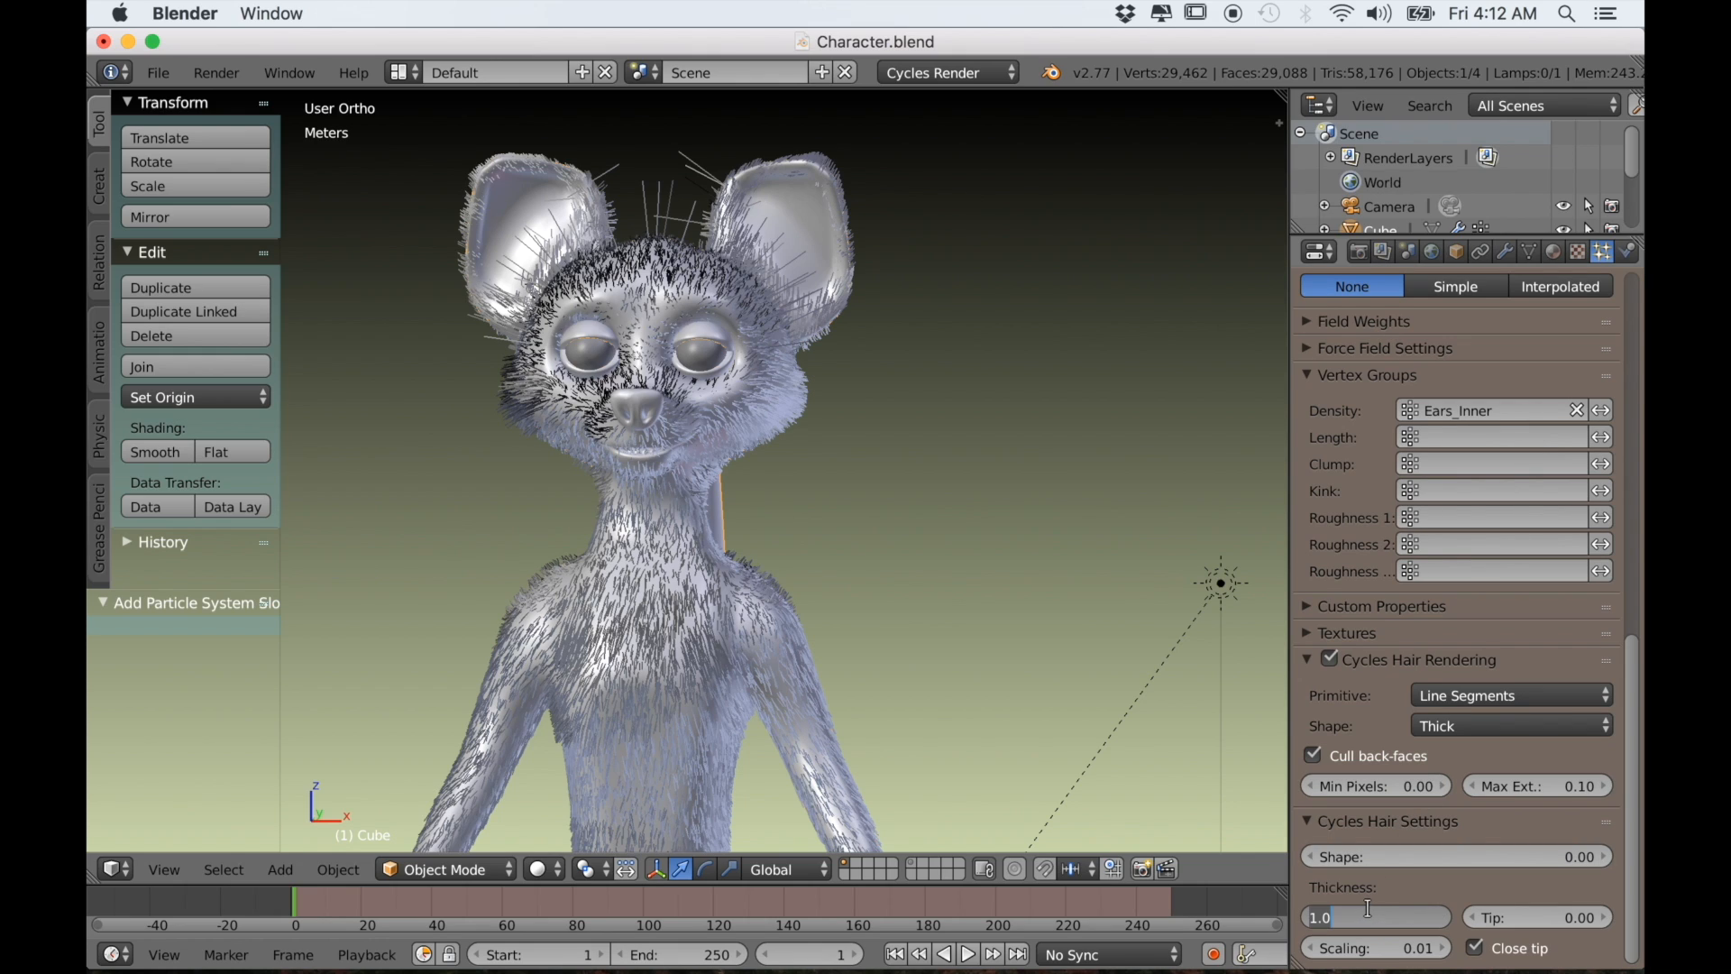
key(Return)
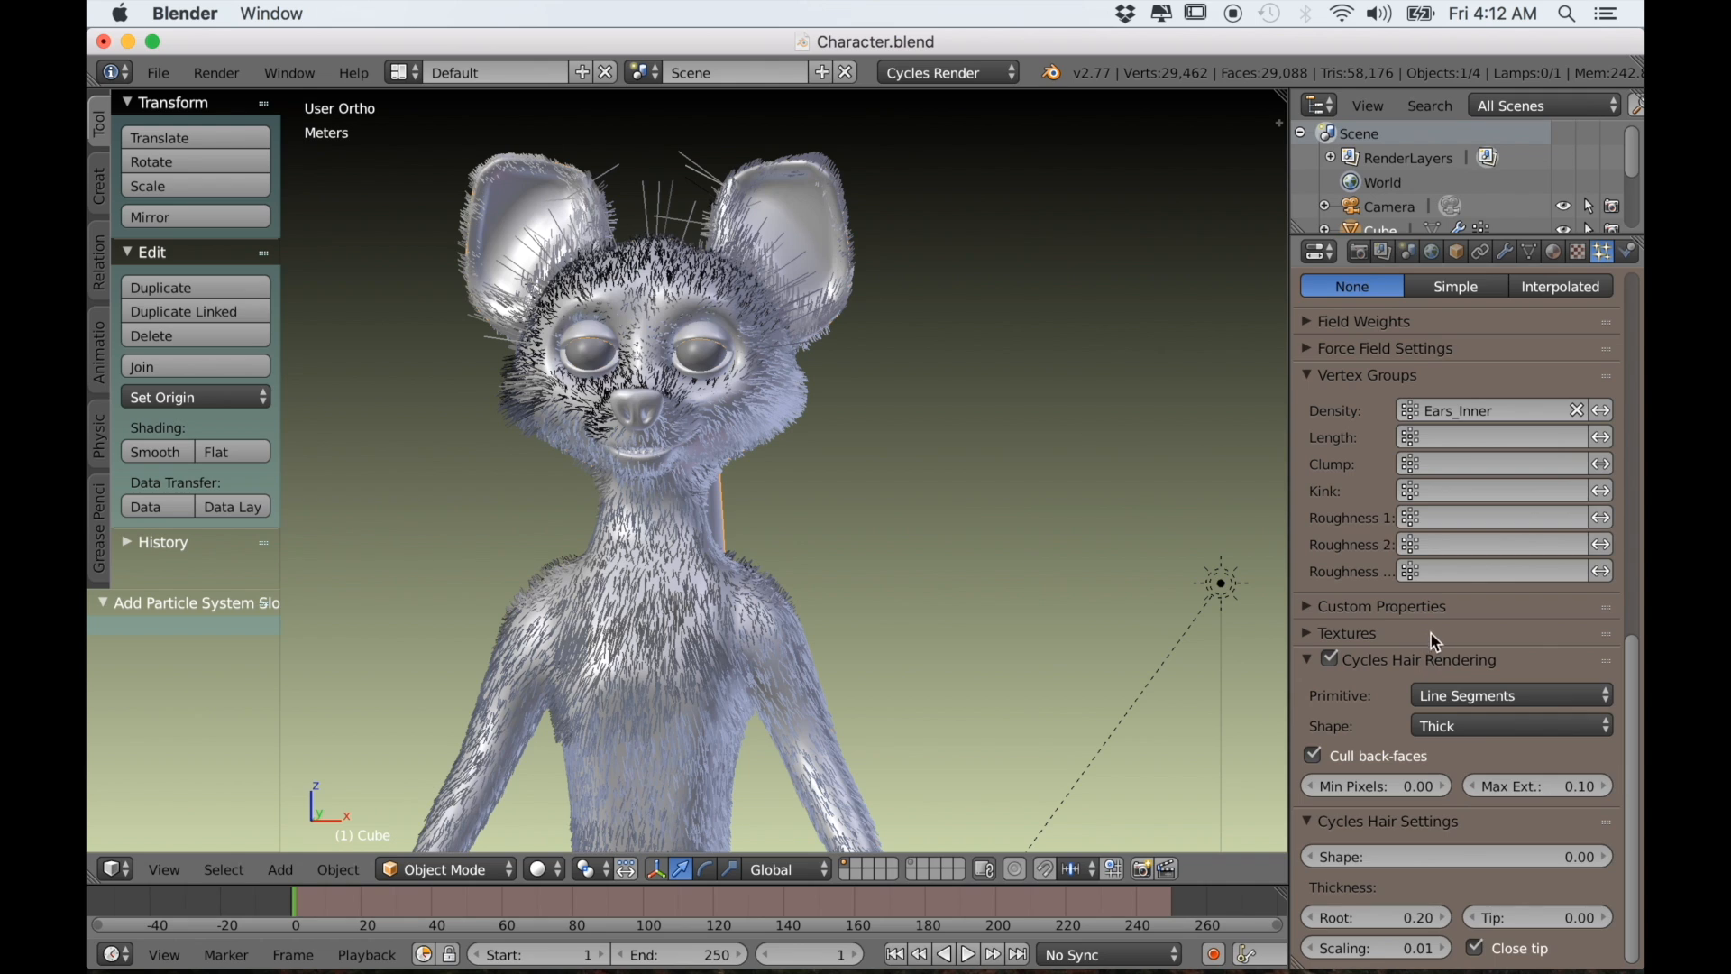
Give the Ear_Inner hair Interpolated children
scroll(1433, 631, up, 3)
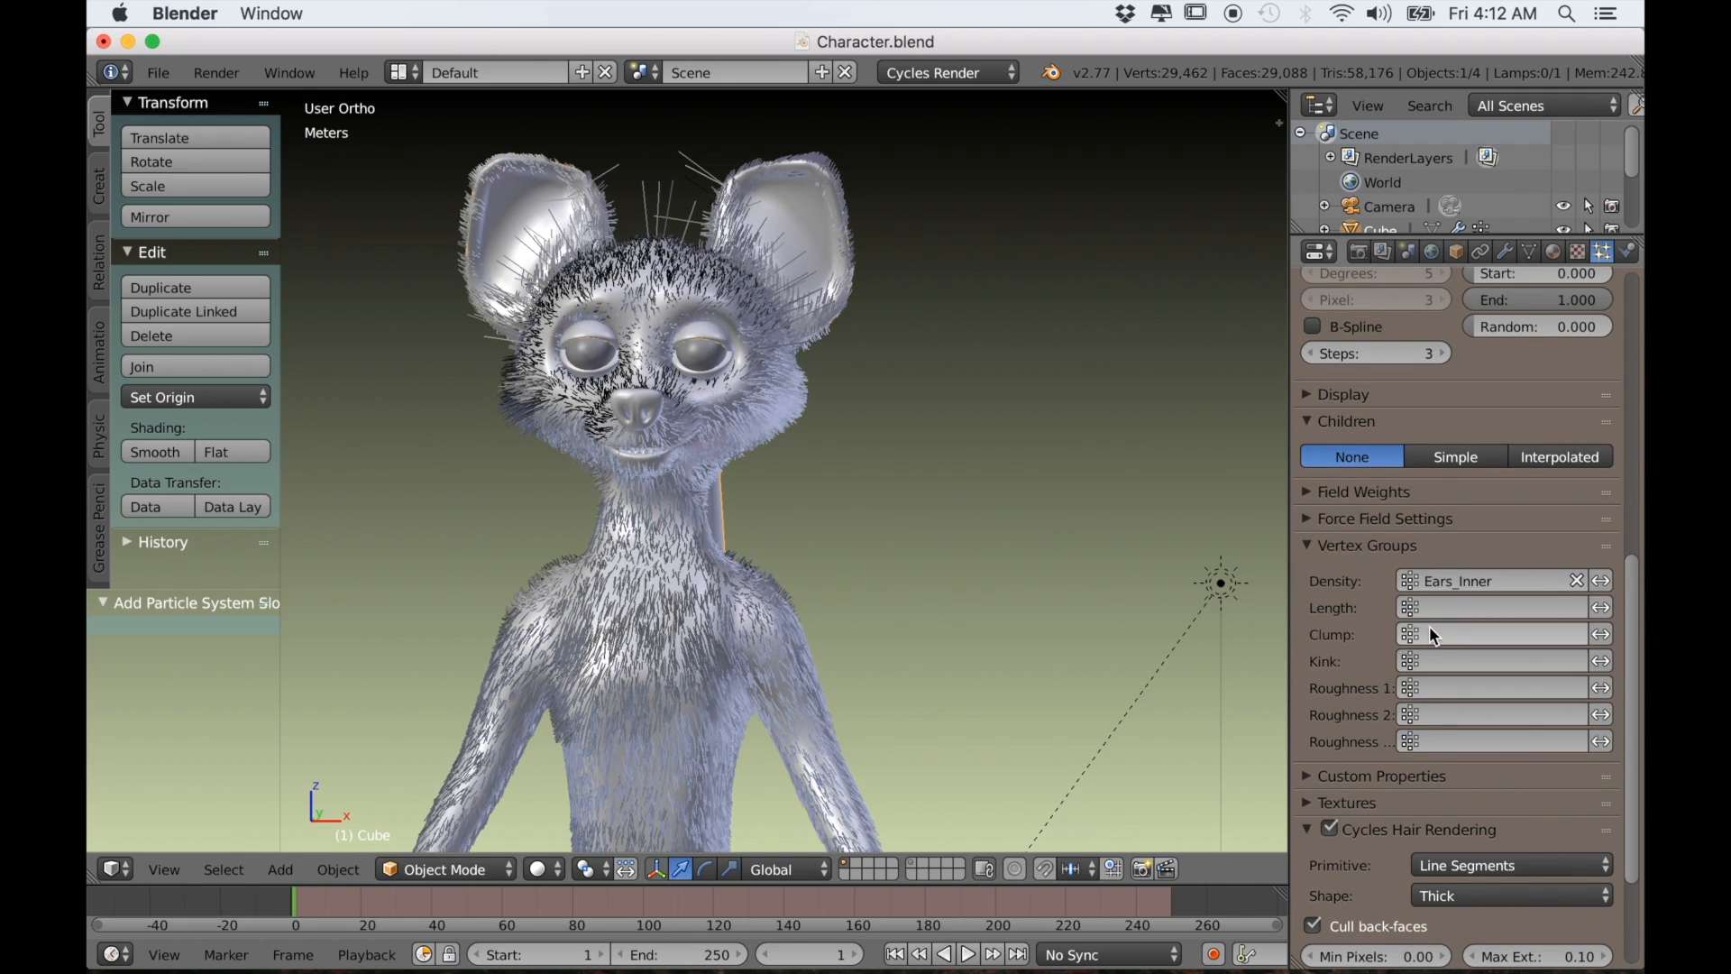
scroll(1430, 626, up, 5)
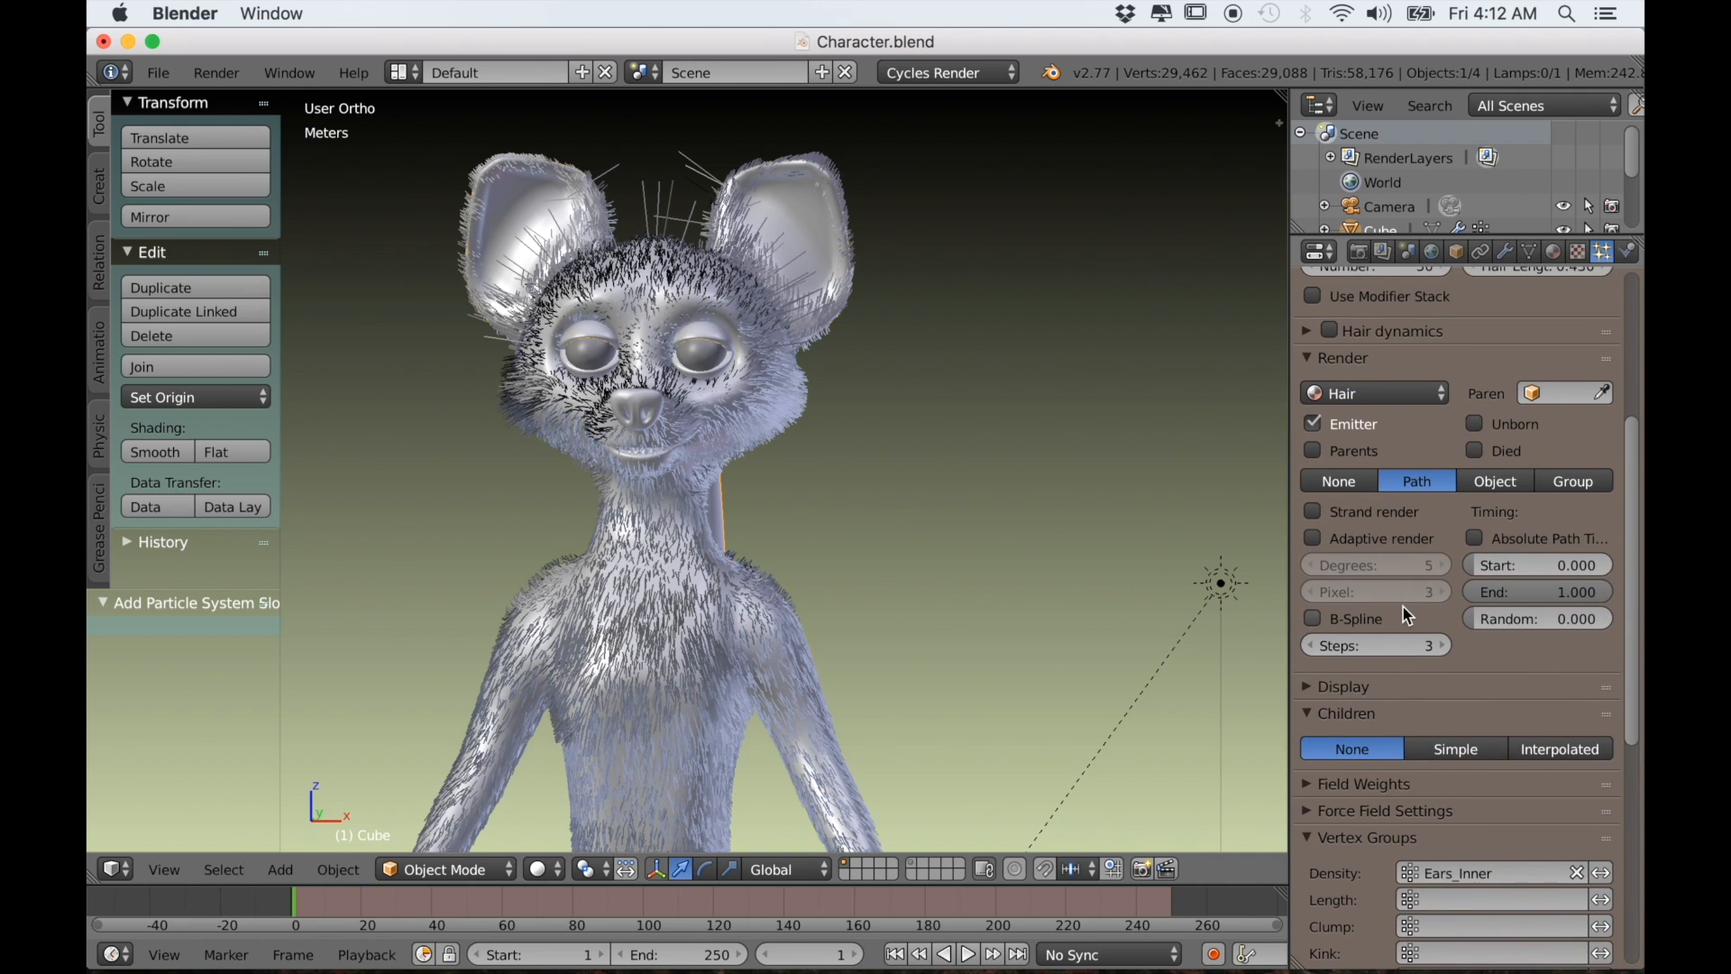
scroll(1408, 616, up, 1)
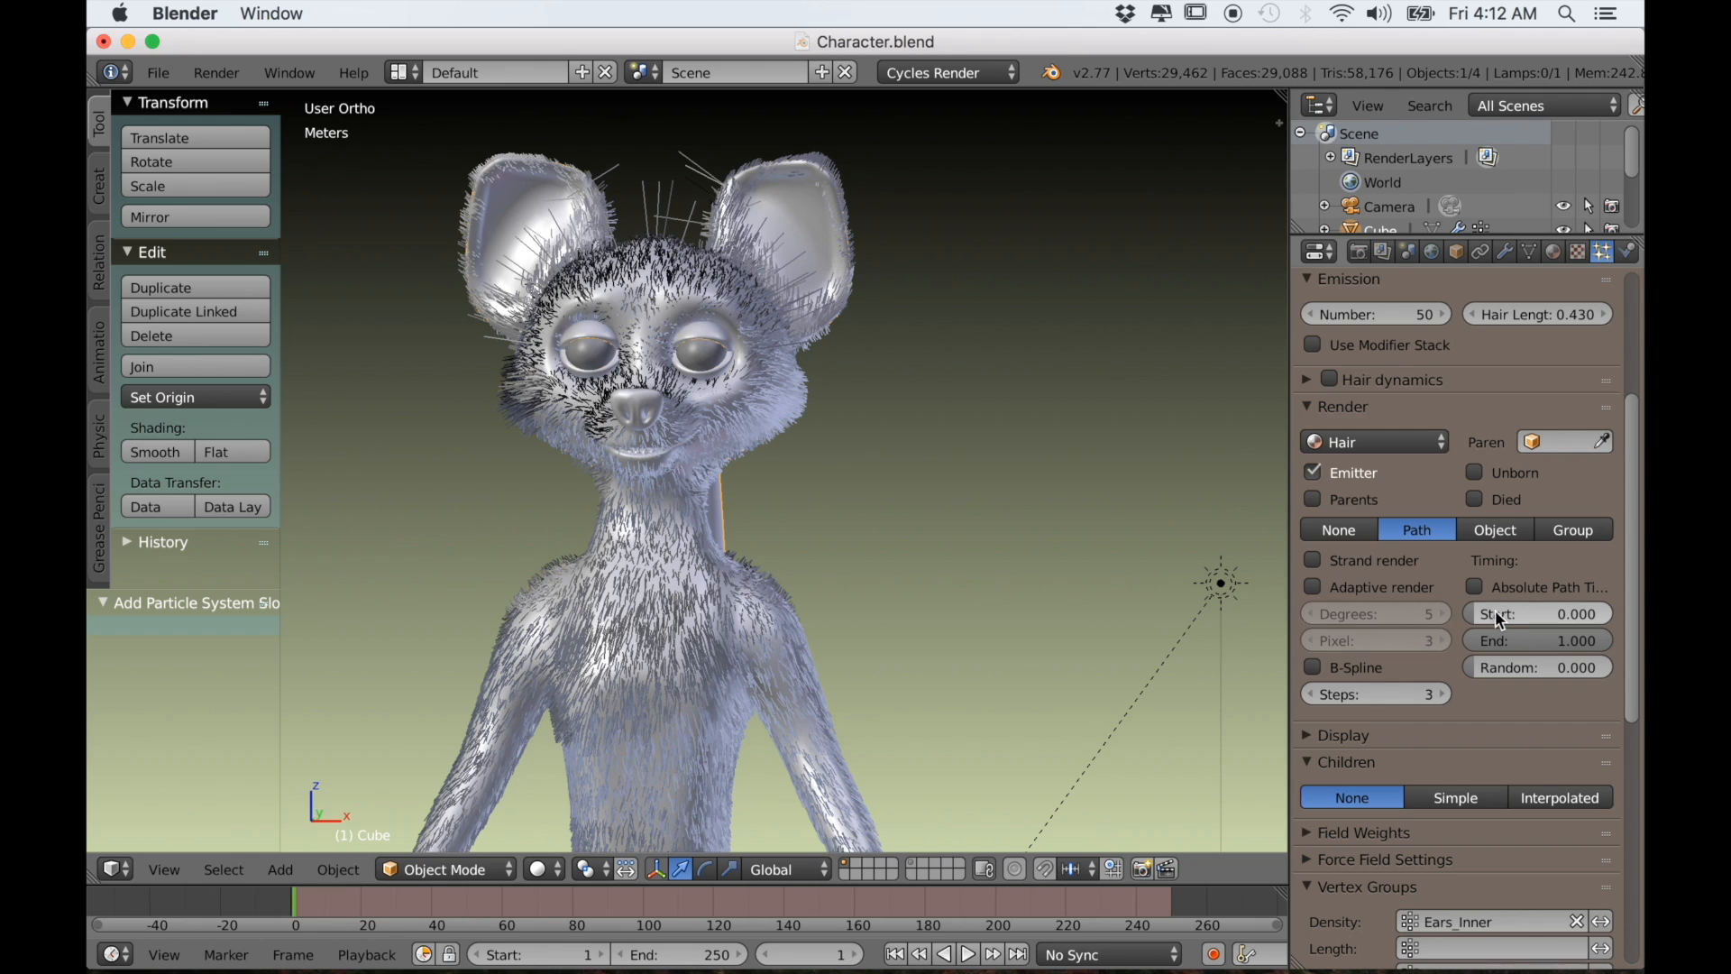
scroll(1490, 653, down, 1)
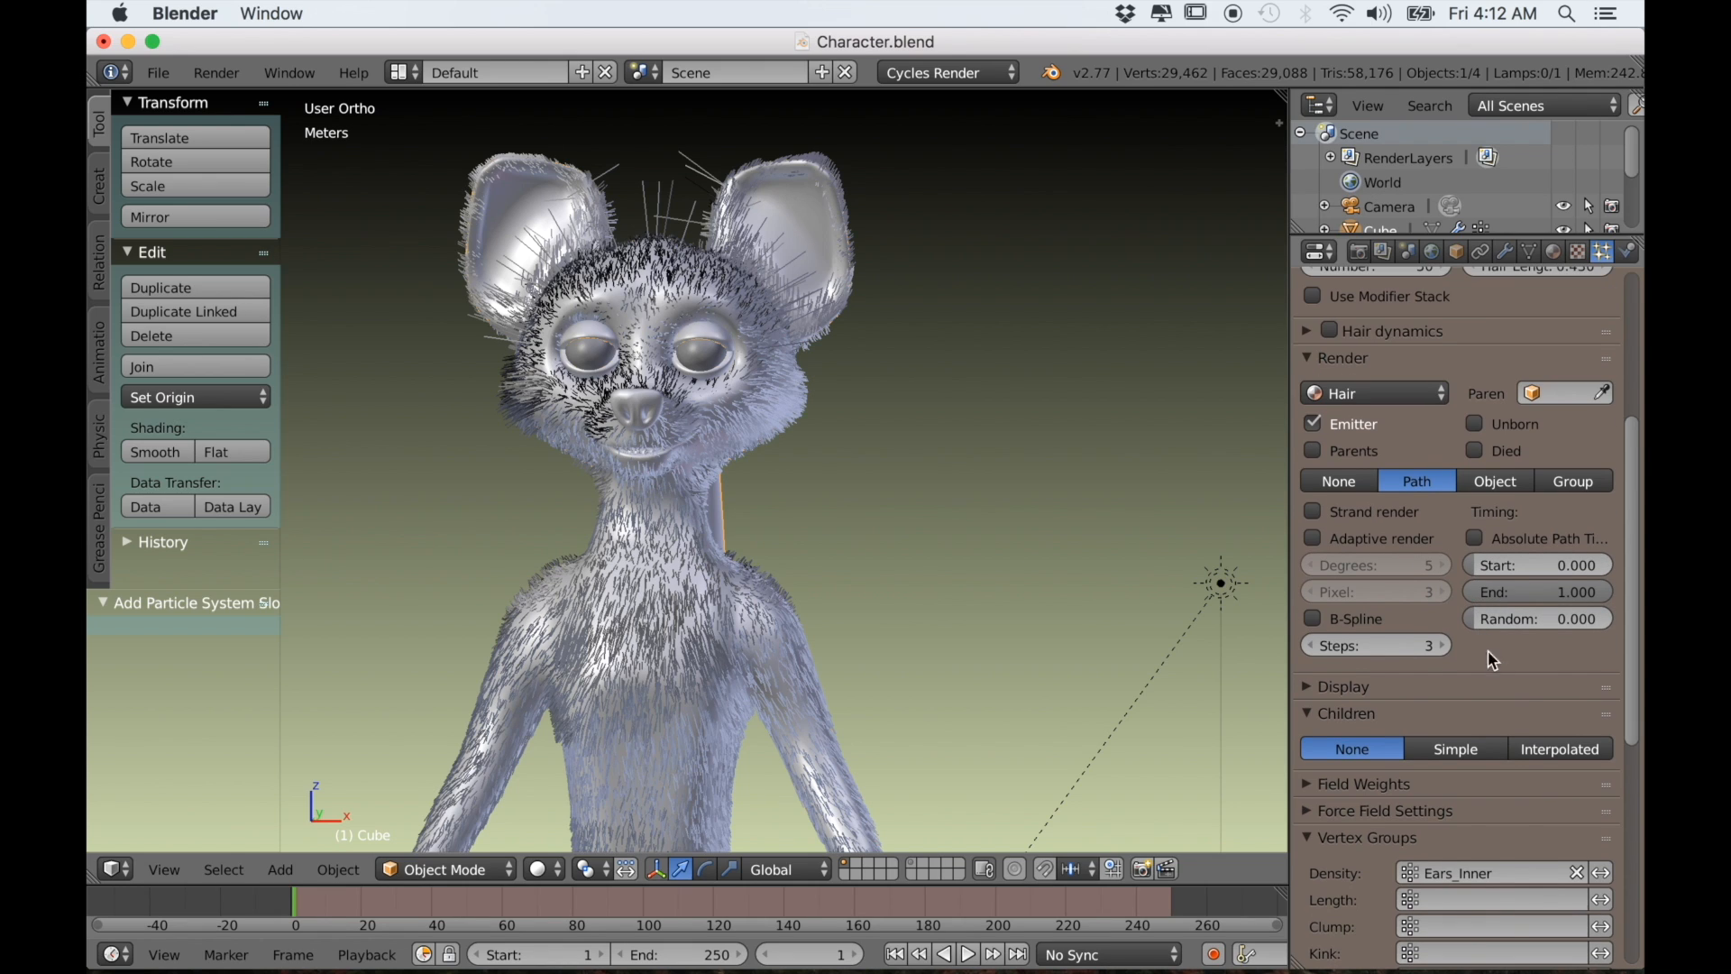
click(1547, 741)
Reduce the Ear_Inner emission number to 25 and check the inner-ear hair from a higher angle
scroll(1441, 493, up, 1)
scroll(1438, 489, up, 5)
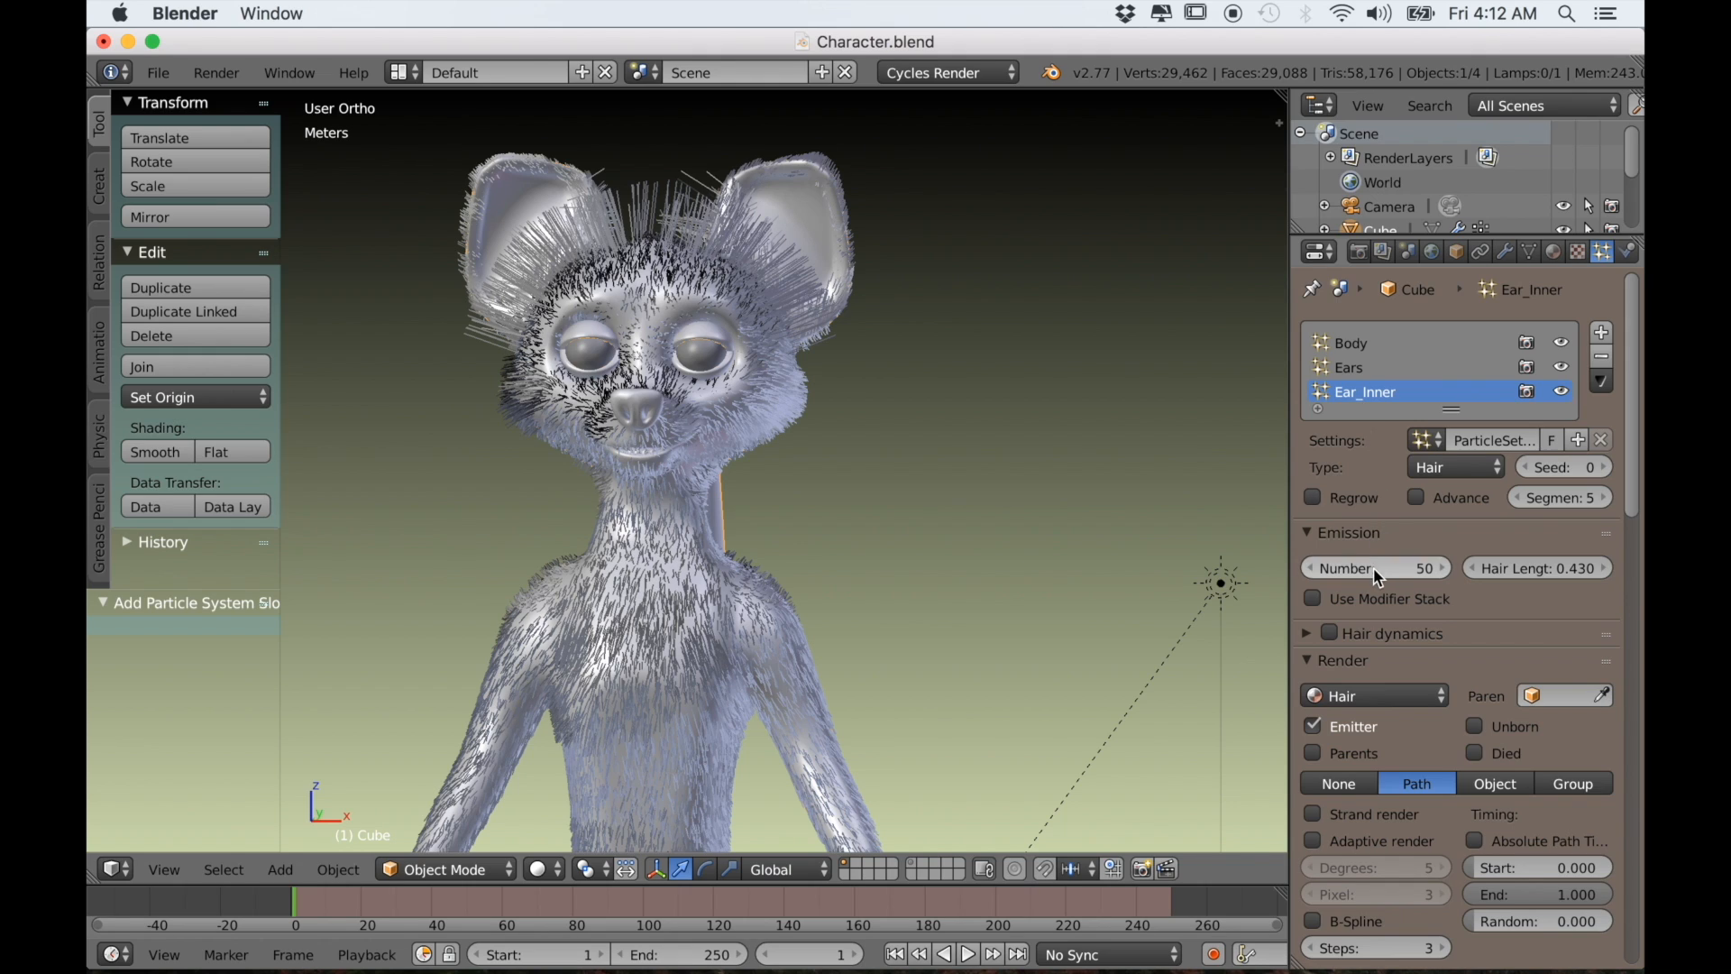
click(1372, 568)
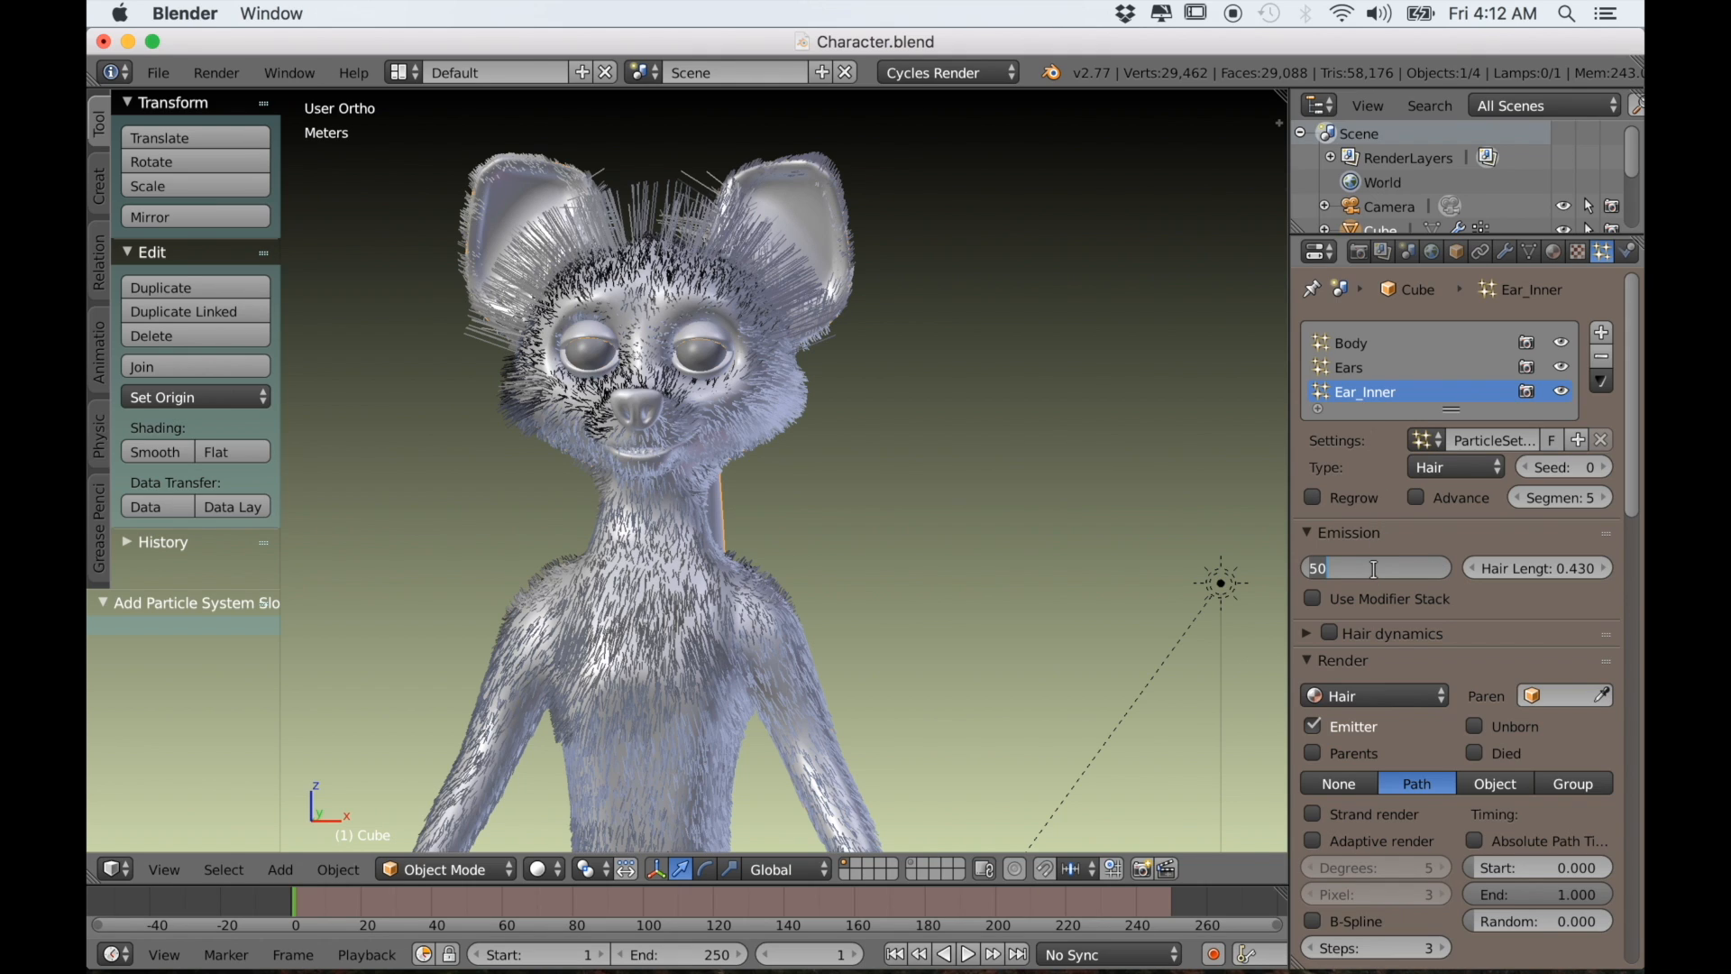
key(Return)
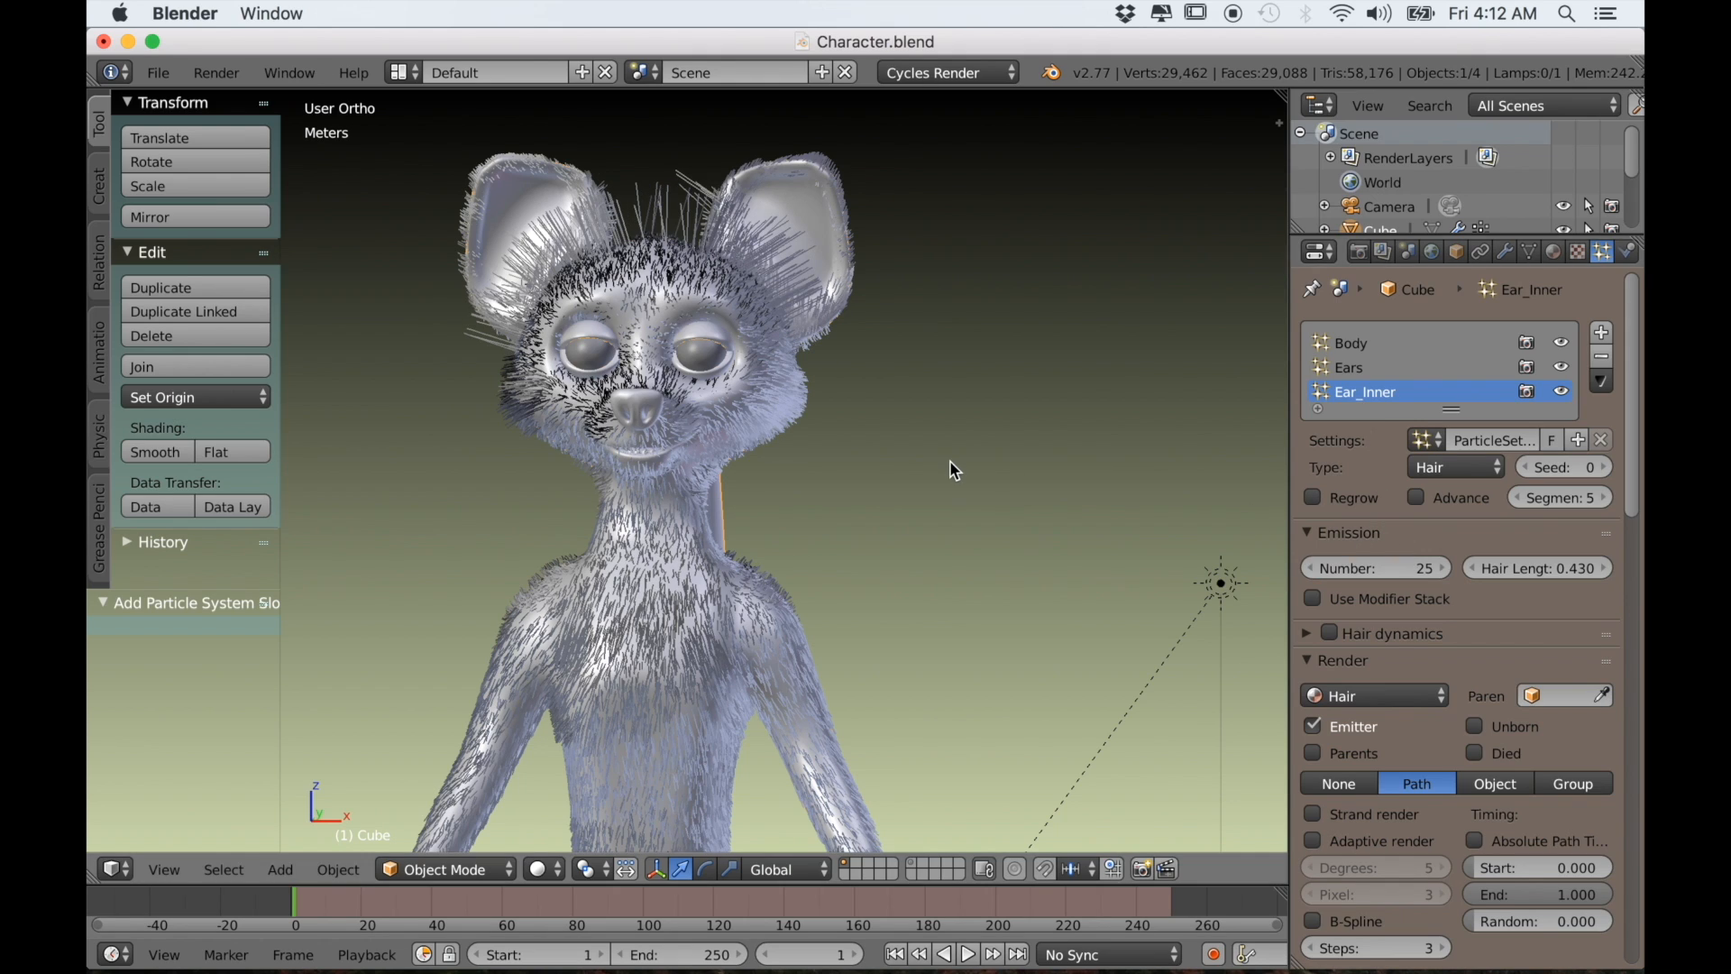
mouse_move(709, 442)
middle_down()
mouse_move(749, 451)
mouse_move(723, 460)
middle_up()
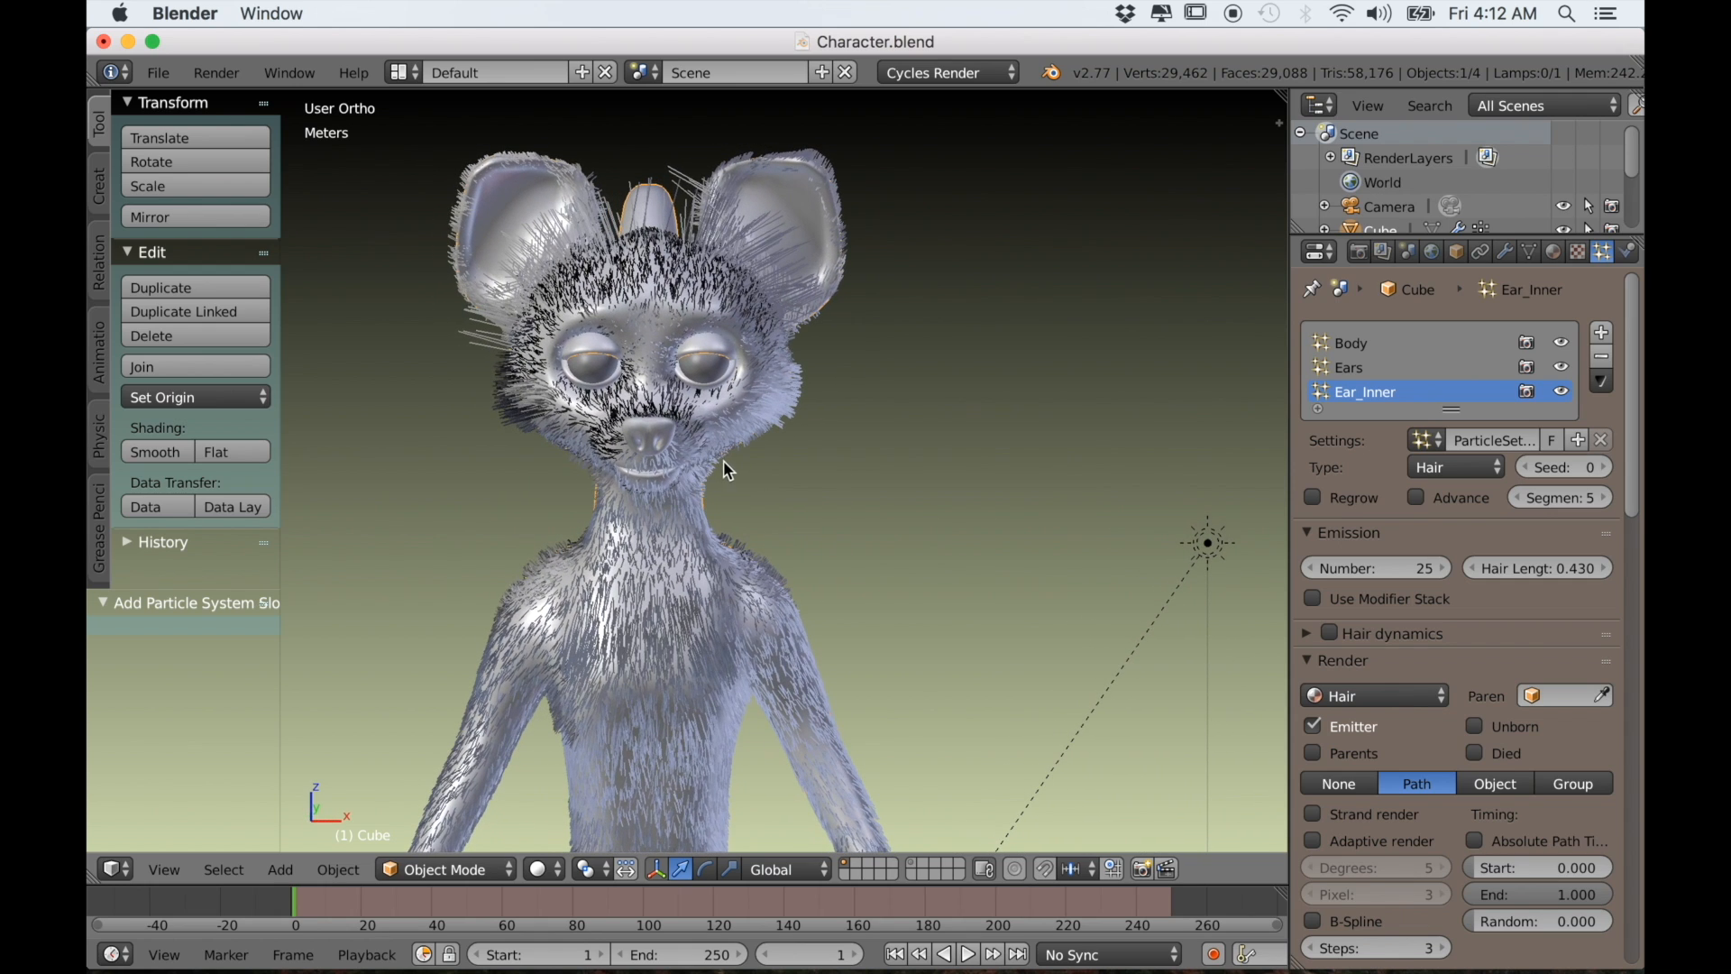
Enter Particle Edit mode and trim the Ear_Inner hair at the top of the head with the Cut brush
click(484, 869)
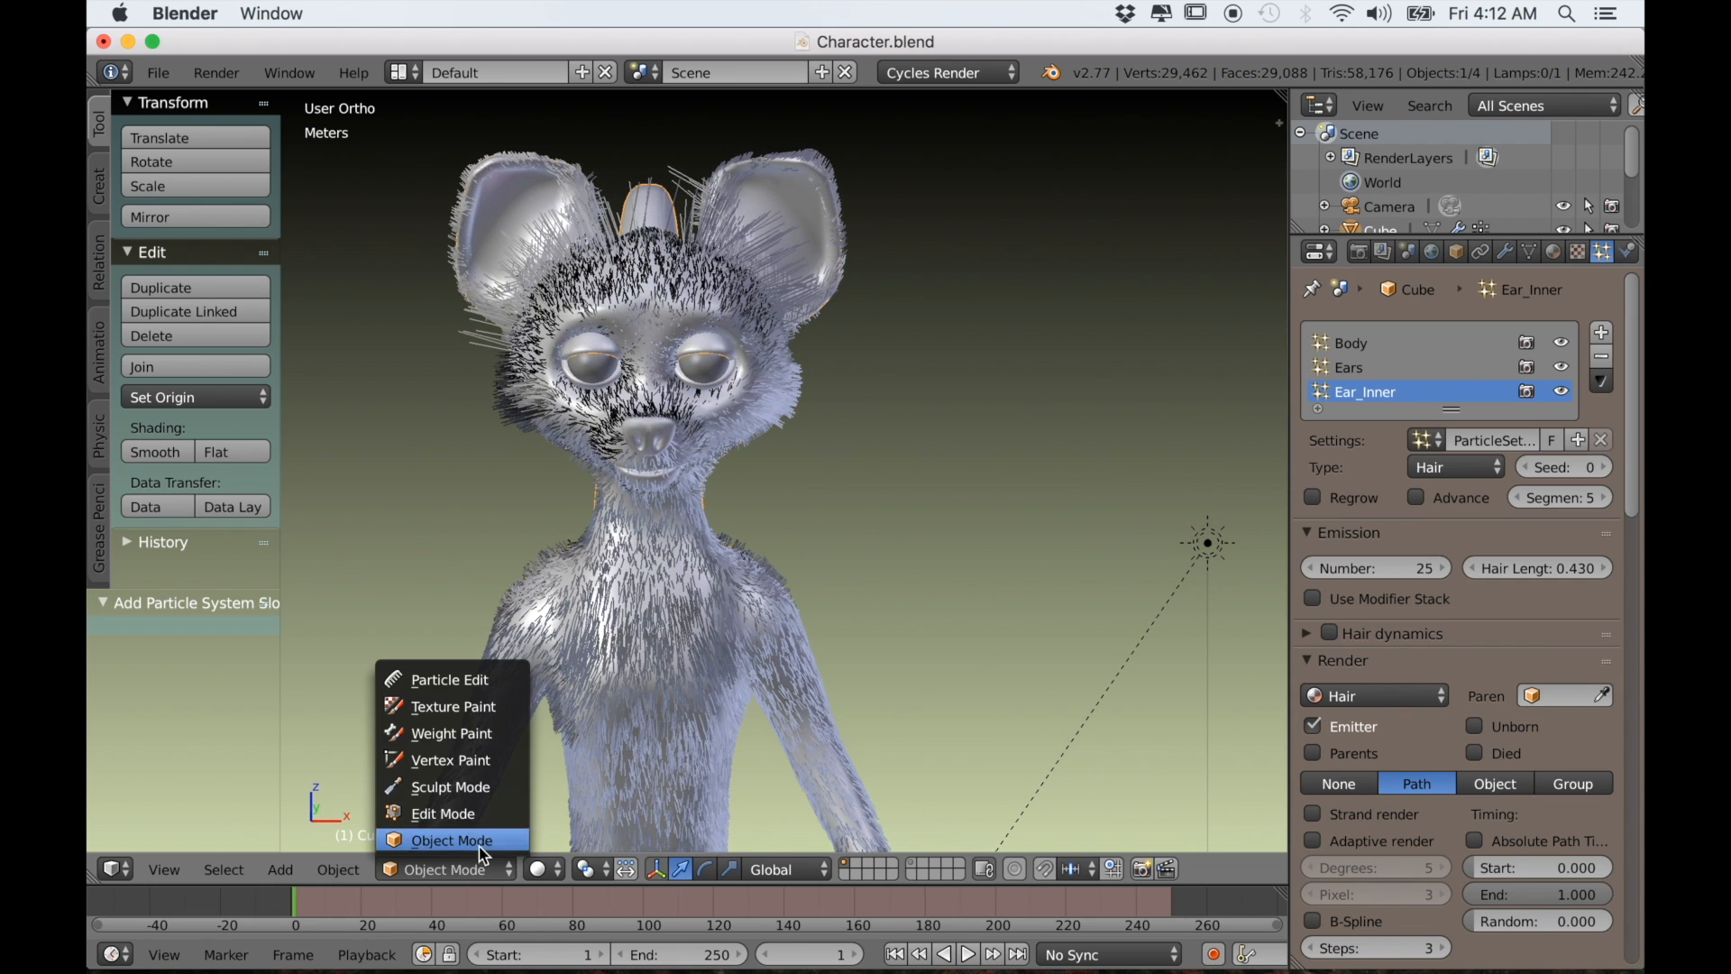
click(454, 683)
mouse_move(631, 504)
middle_down()
mouse_move(672, 458)
mouse_move(651, 453)
mouse_move(678, 521)
middle_up()
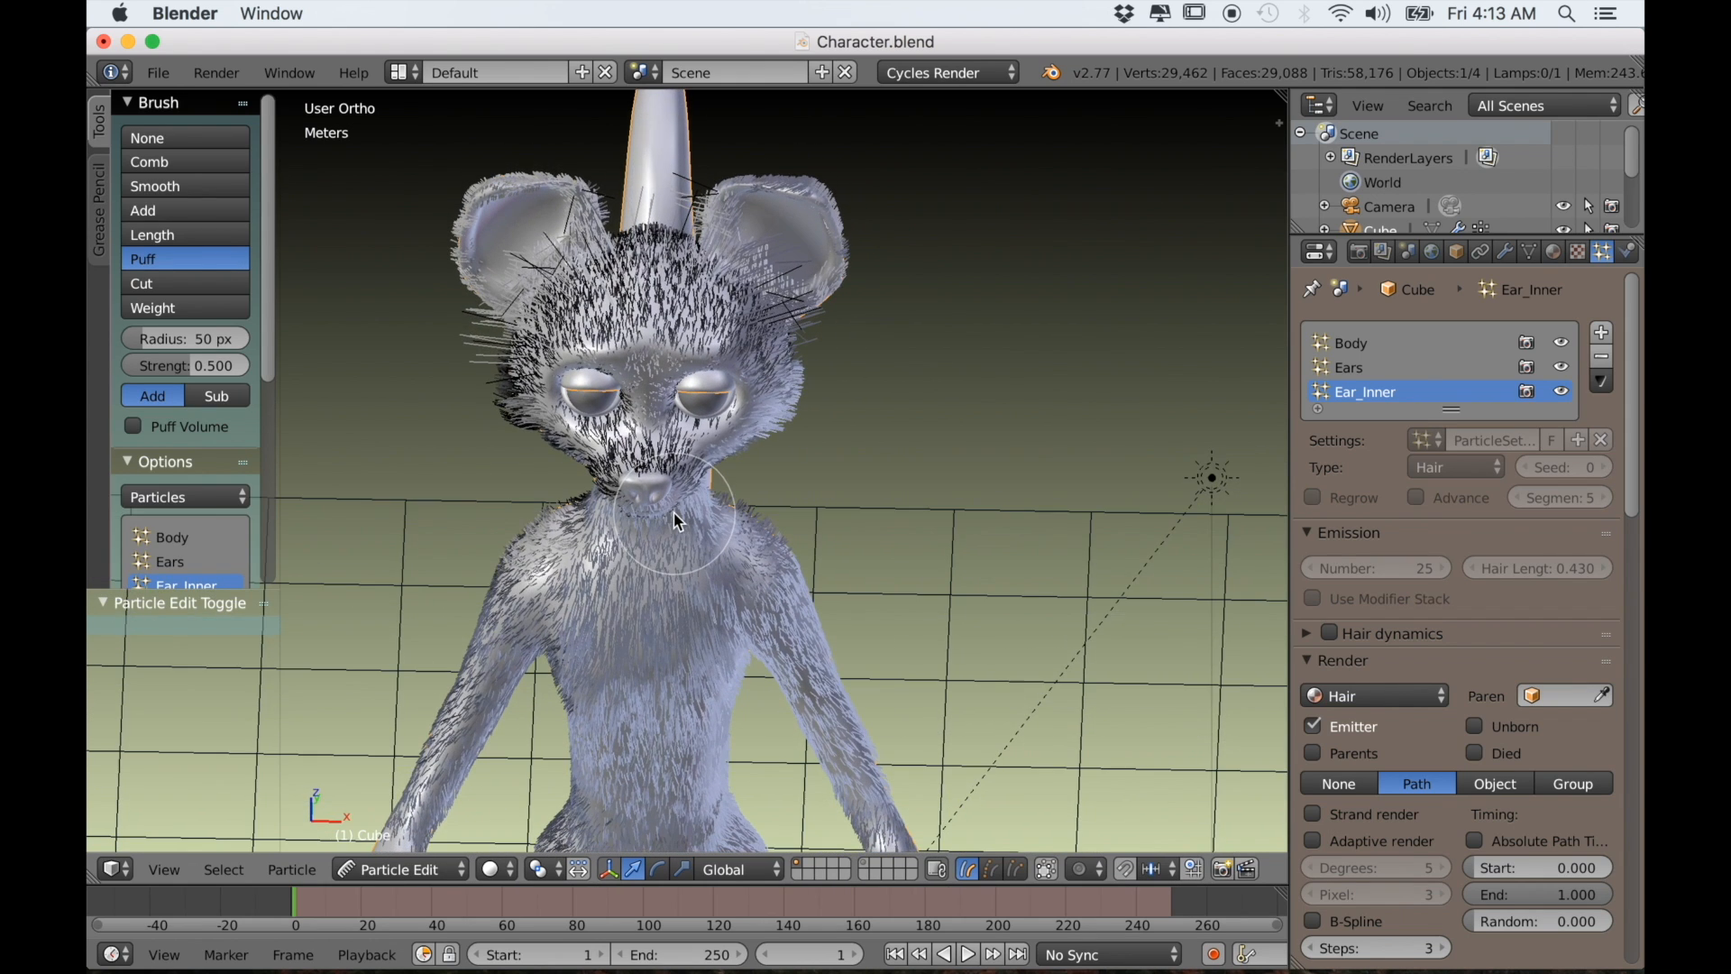
scroll(677, 518, up, 2)
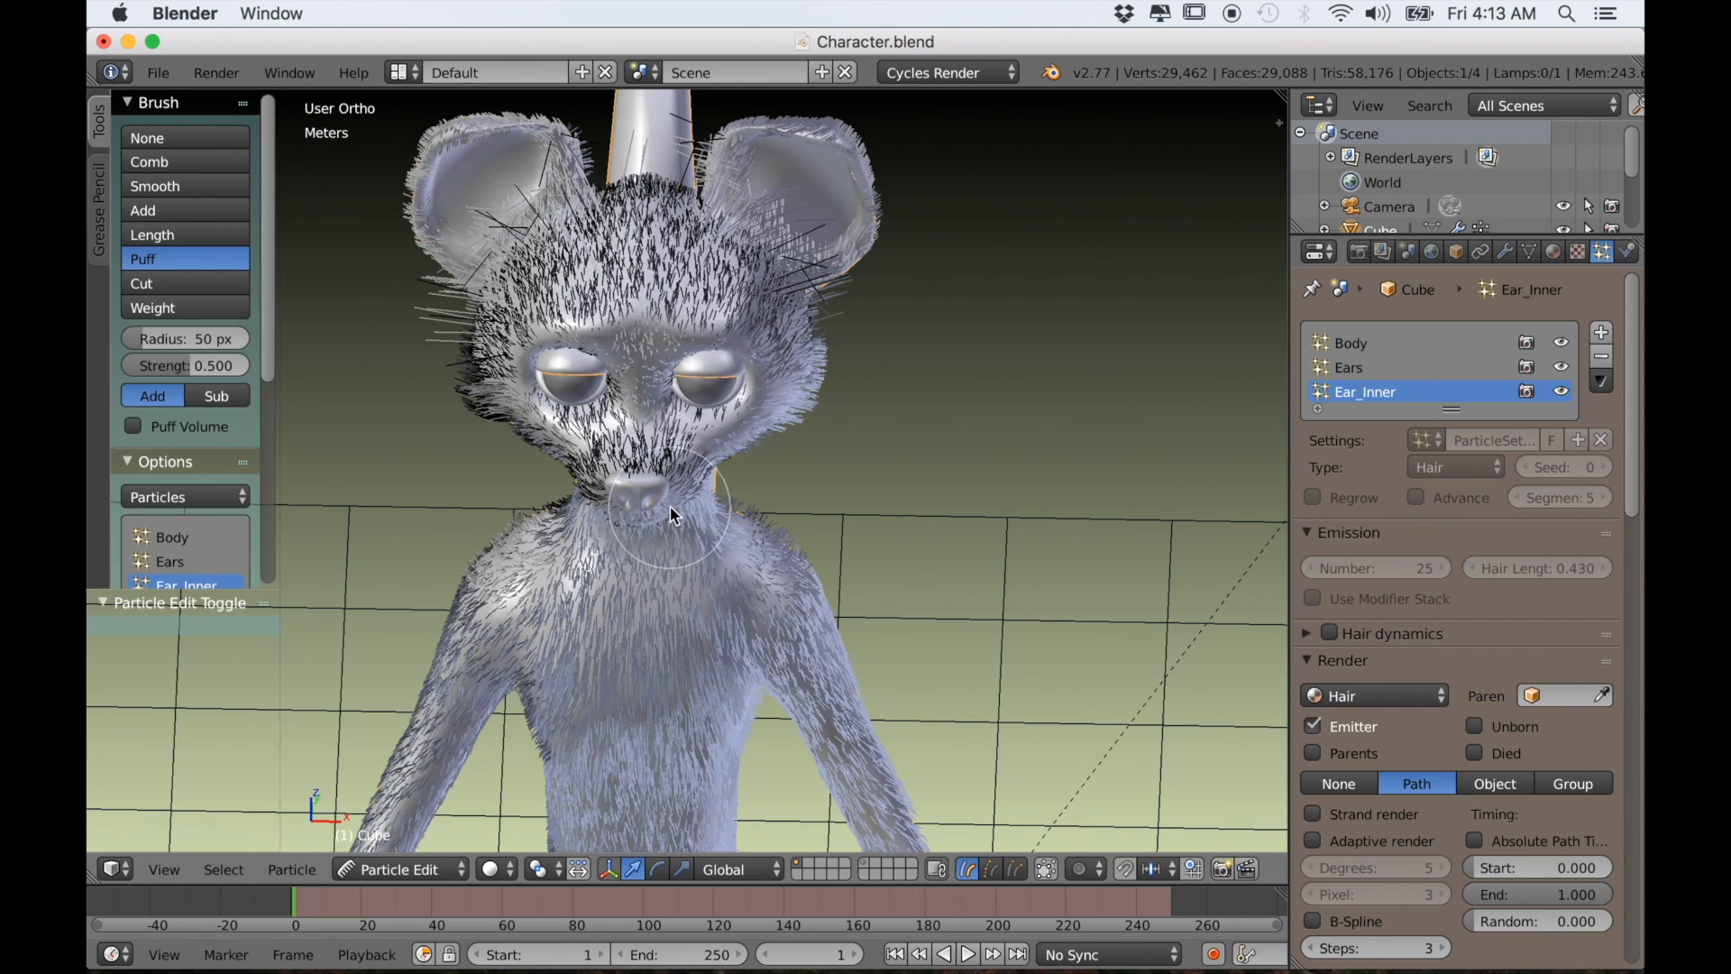
click(142, 282)
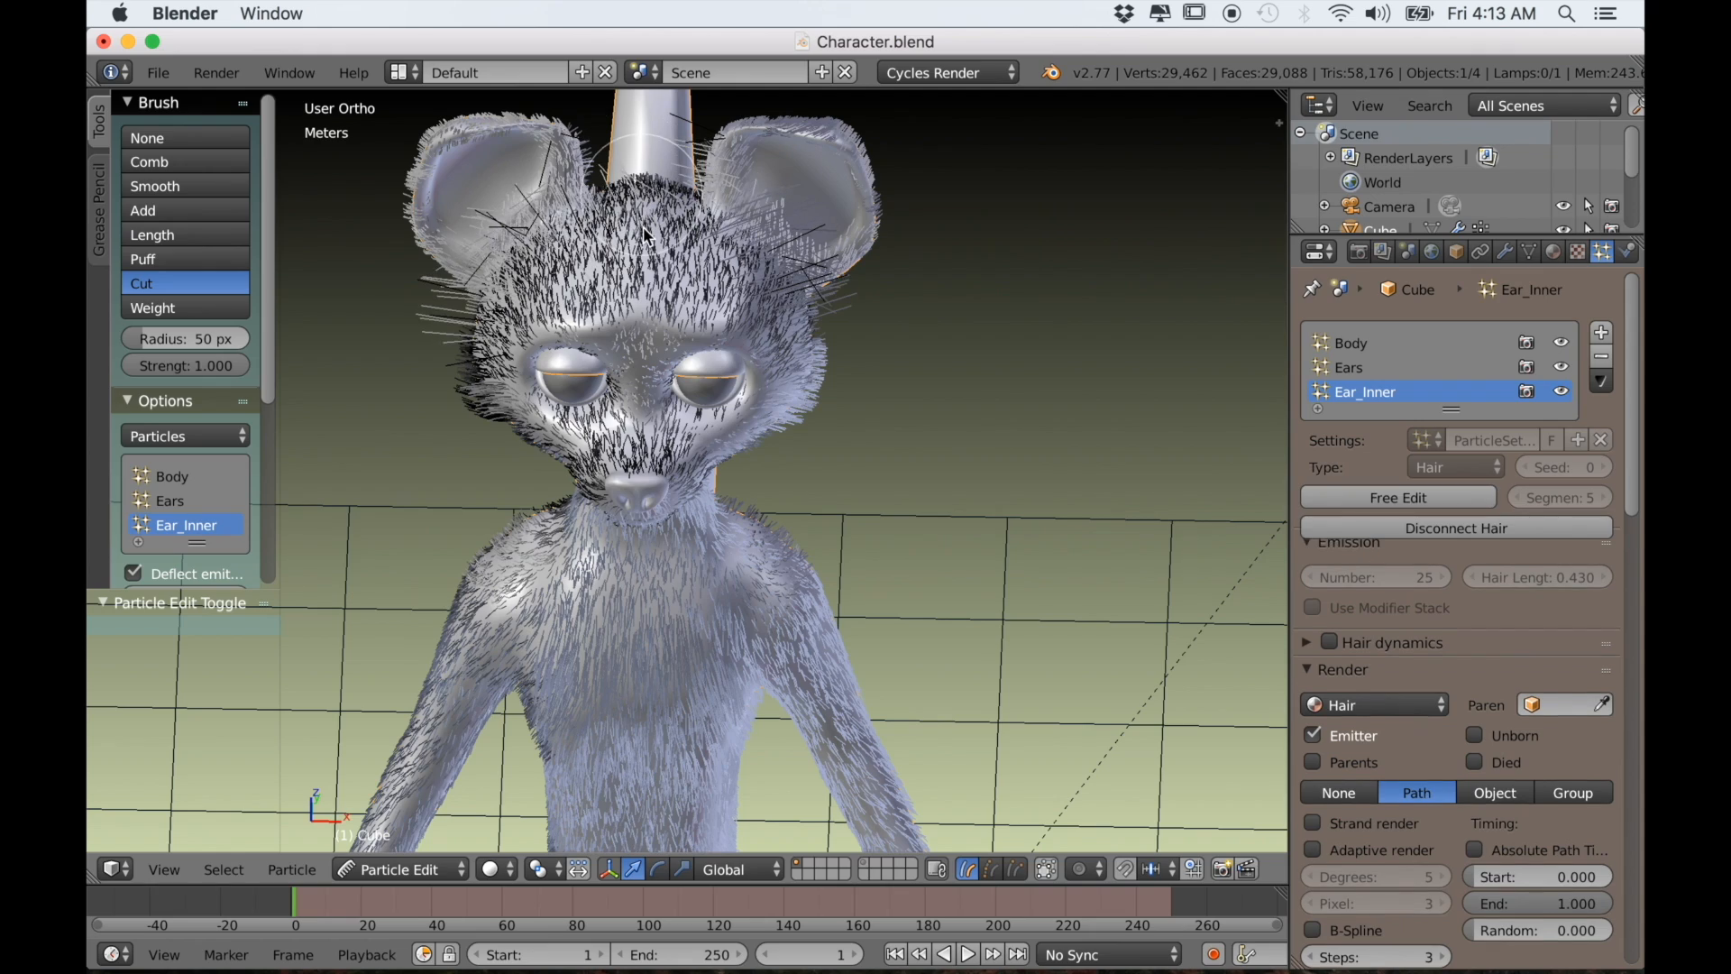
drag(642, 224, 643, 234)
Cut stray Ear_Inner strands between the ears and across the forehead, working from several angles
mouse_move(642, 285)
middle_down()
mouse_move(632, 224)
mouse_move(637, 246)
middle_up()
shift+middle_drag(671, 199, 695, 309)
scroll(695, 310, up, 3)
scroll(711, 257, down, 3)
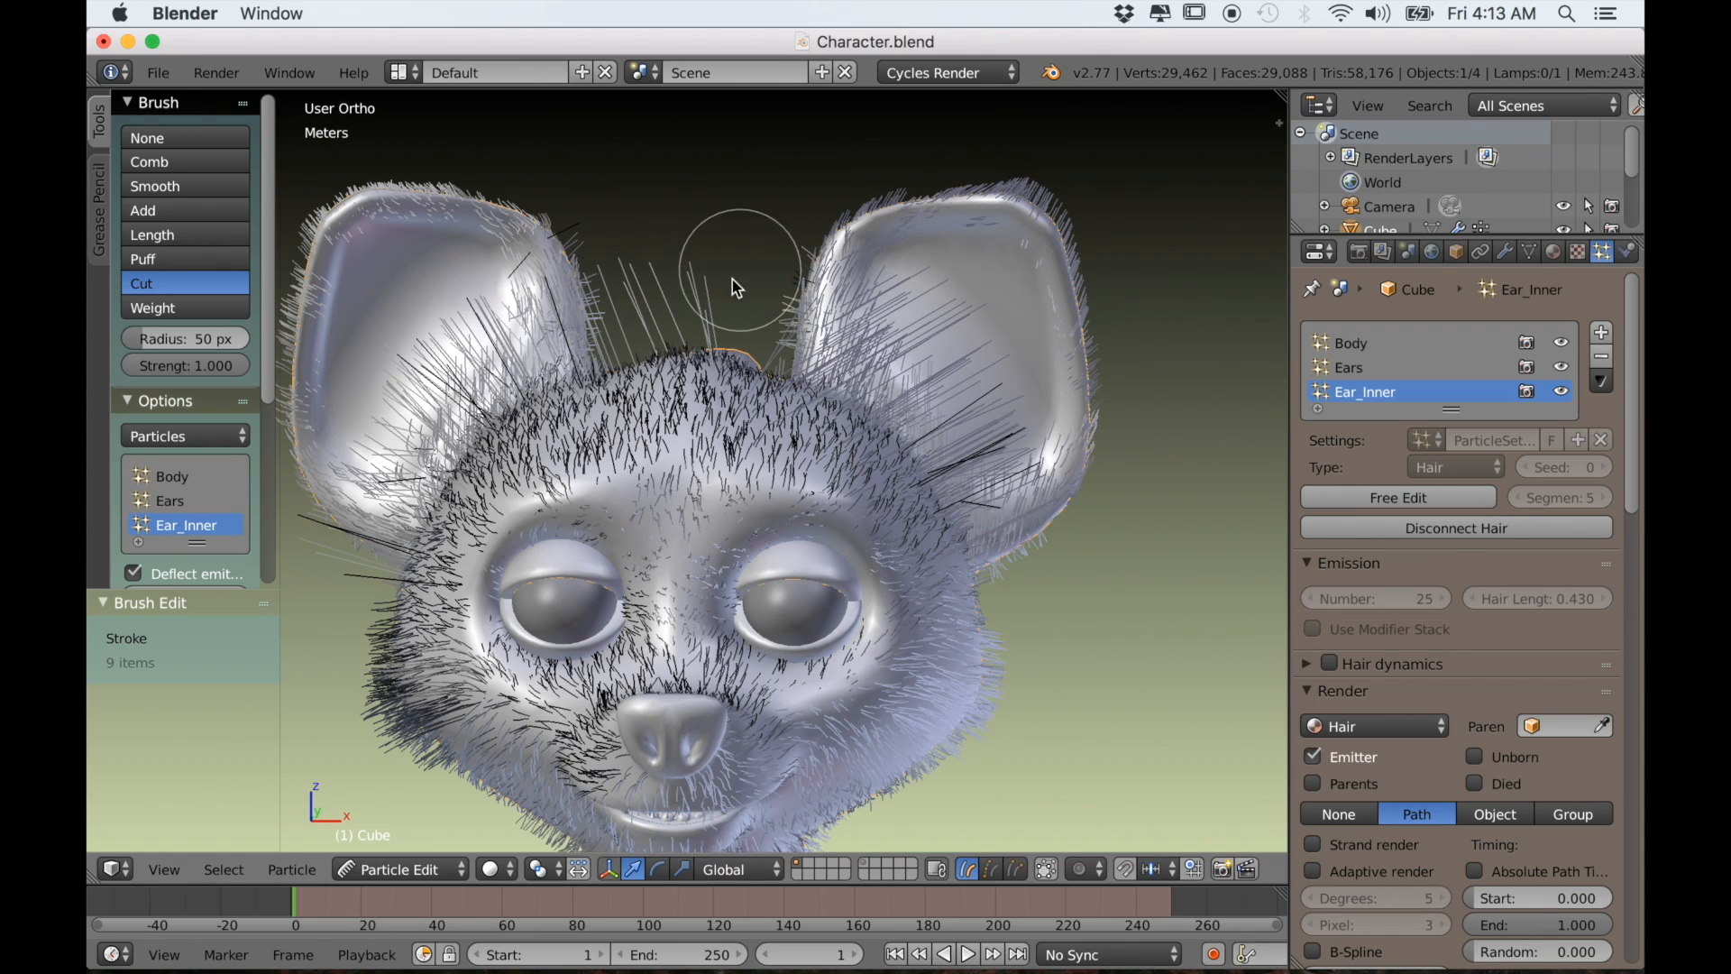
drag(575, 220, 574, 219)
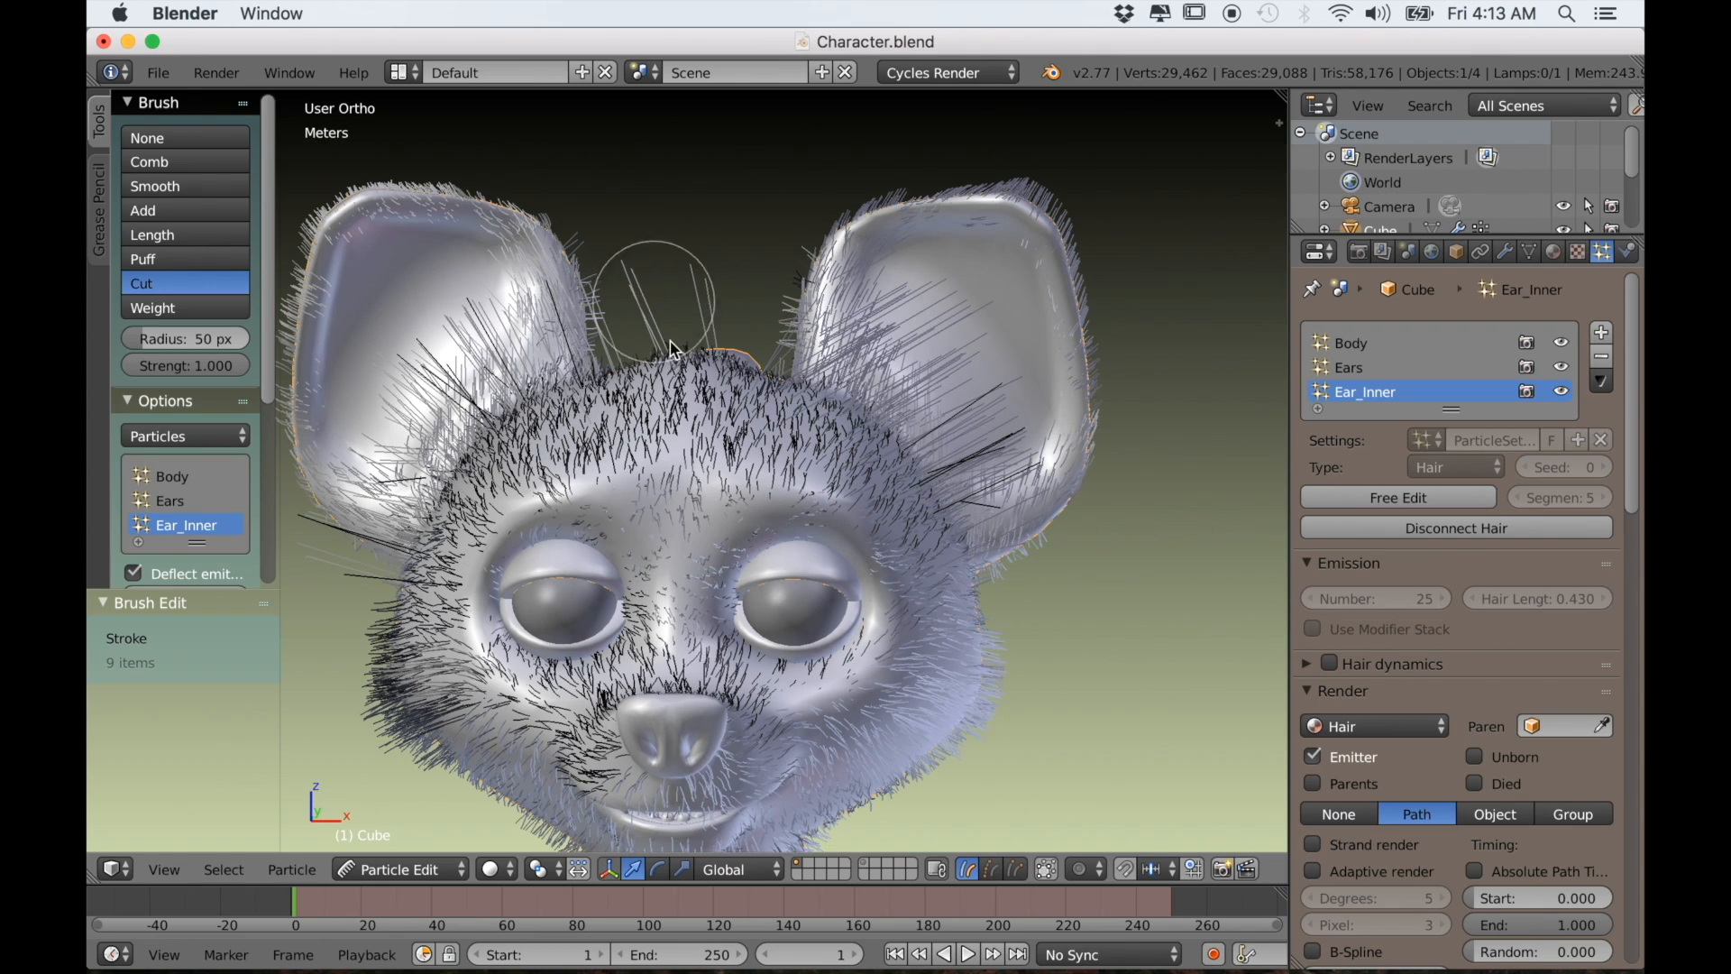
mouse_move(720, 357)
middle_down()
mouse_move(717, 415)
mouse_move(684, 468)
middle_up()
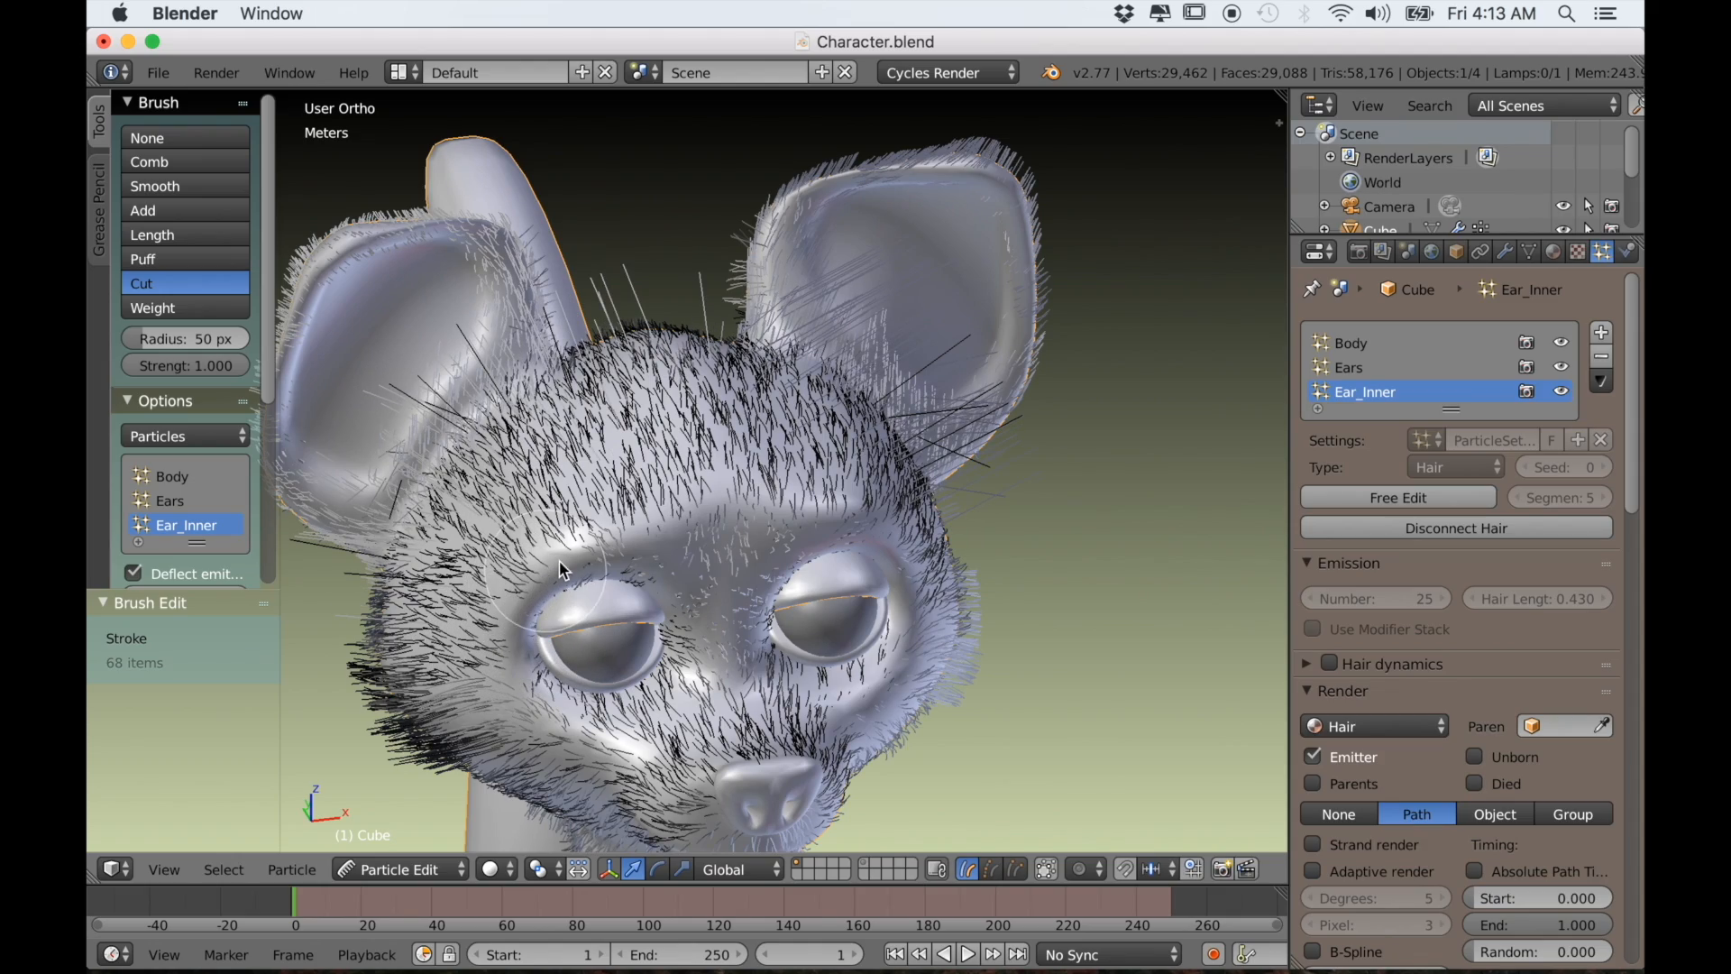
middle_drag(754, 546, 700, 550)
drag(782, 546, 804, 585)
mouse_move(804, 584)
middle_down()
mouse_move(763, 556)
mouse_move(842, 539)
mouse_move(820, 534)
mouse_move(824, 554)
mouse_move(658, 512)
middle_up()
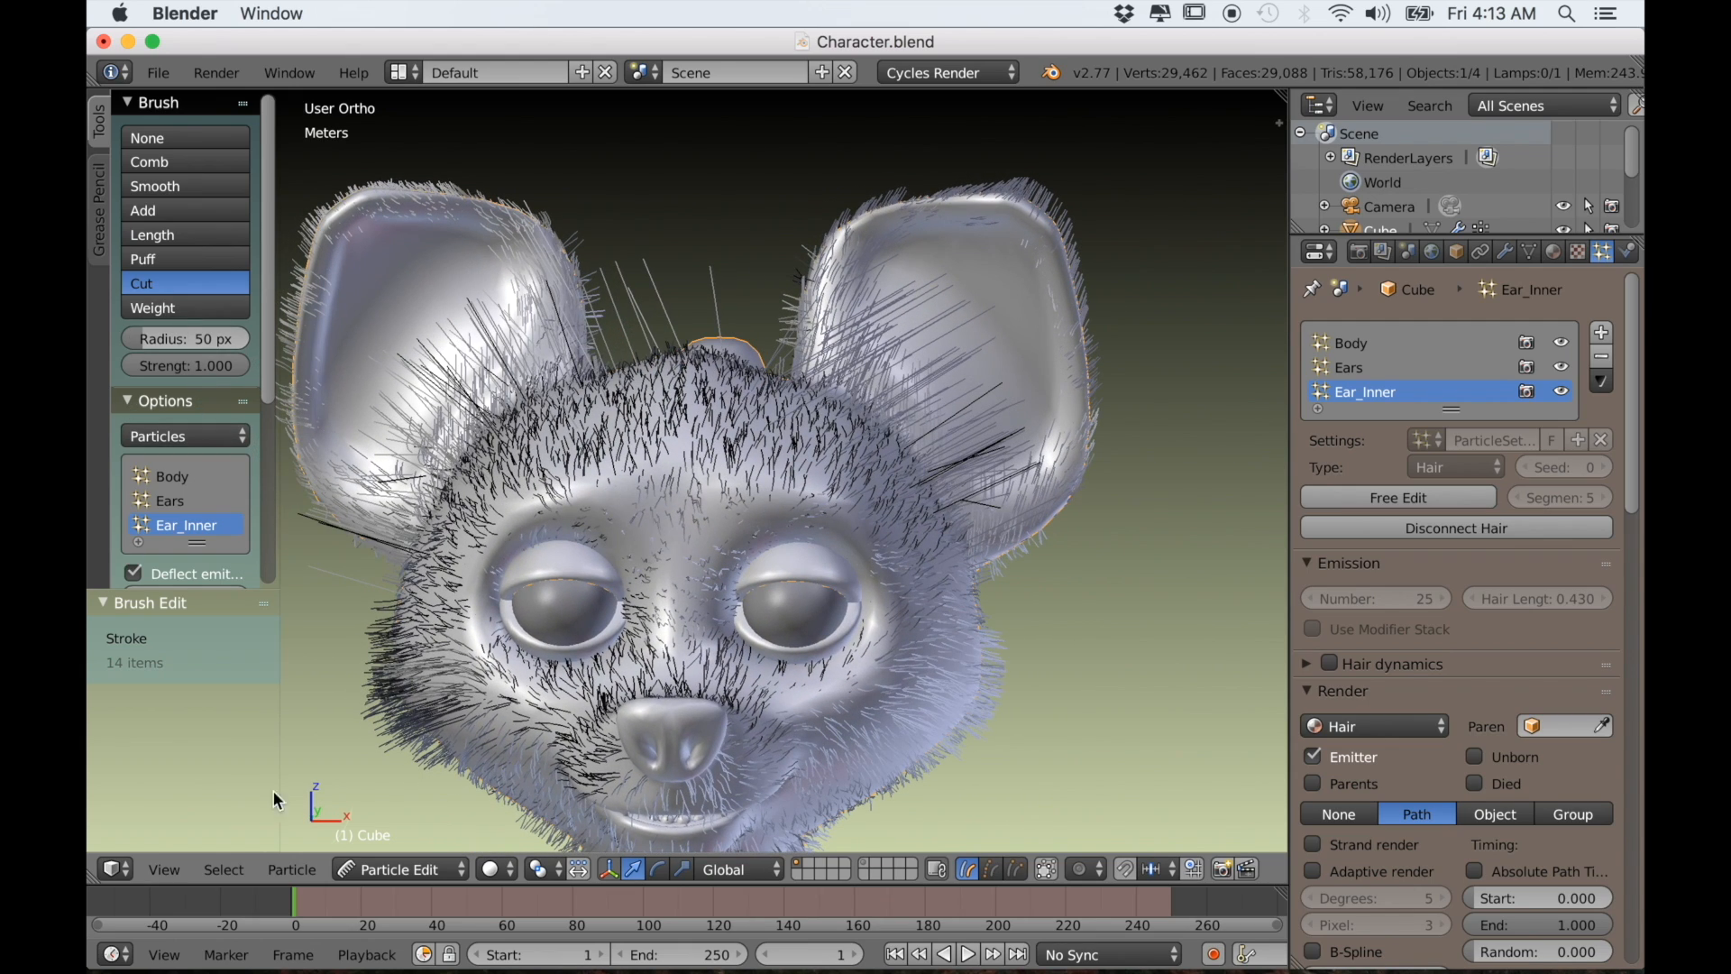
Comb the Ear_Inner strands of the character's right ear outward into the ear with the Comb brush
click(149, 162)
middle_drag(550, 406, 664, 417)
mouse_move(556, 430)
mouse_down()
mouse_move(449, 393)
mouse_move(417, 326)
mouse_up()
Comb the Ear_Inner strands upward in the right orthographic view so they rise from the forehead and ear base
key(KP_3)
key(KP_5)
scroll(728, 413, down, 4)
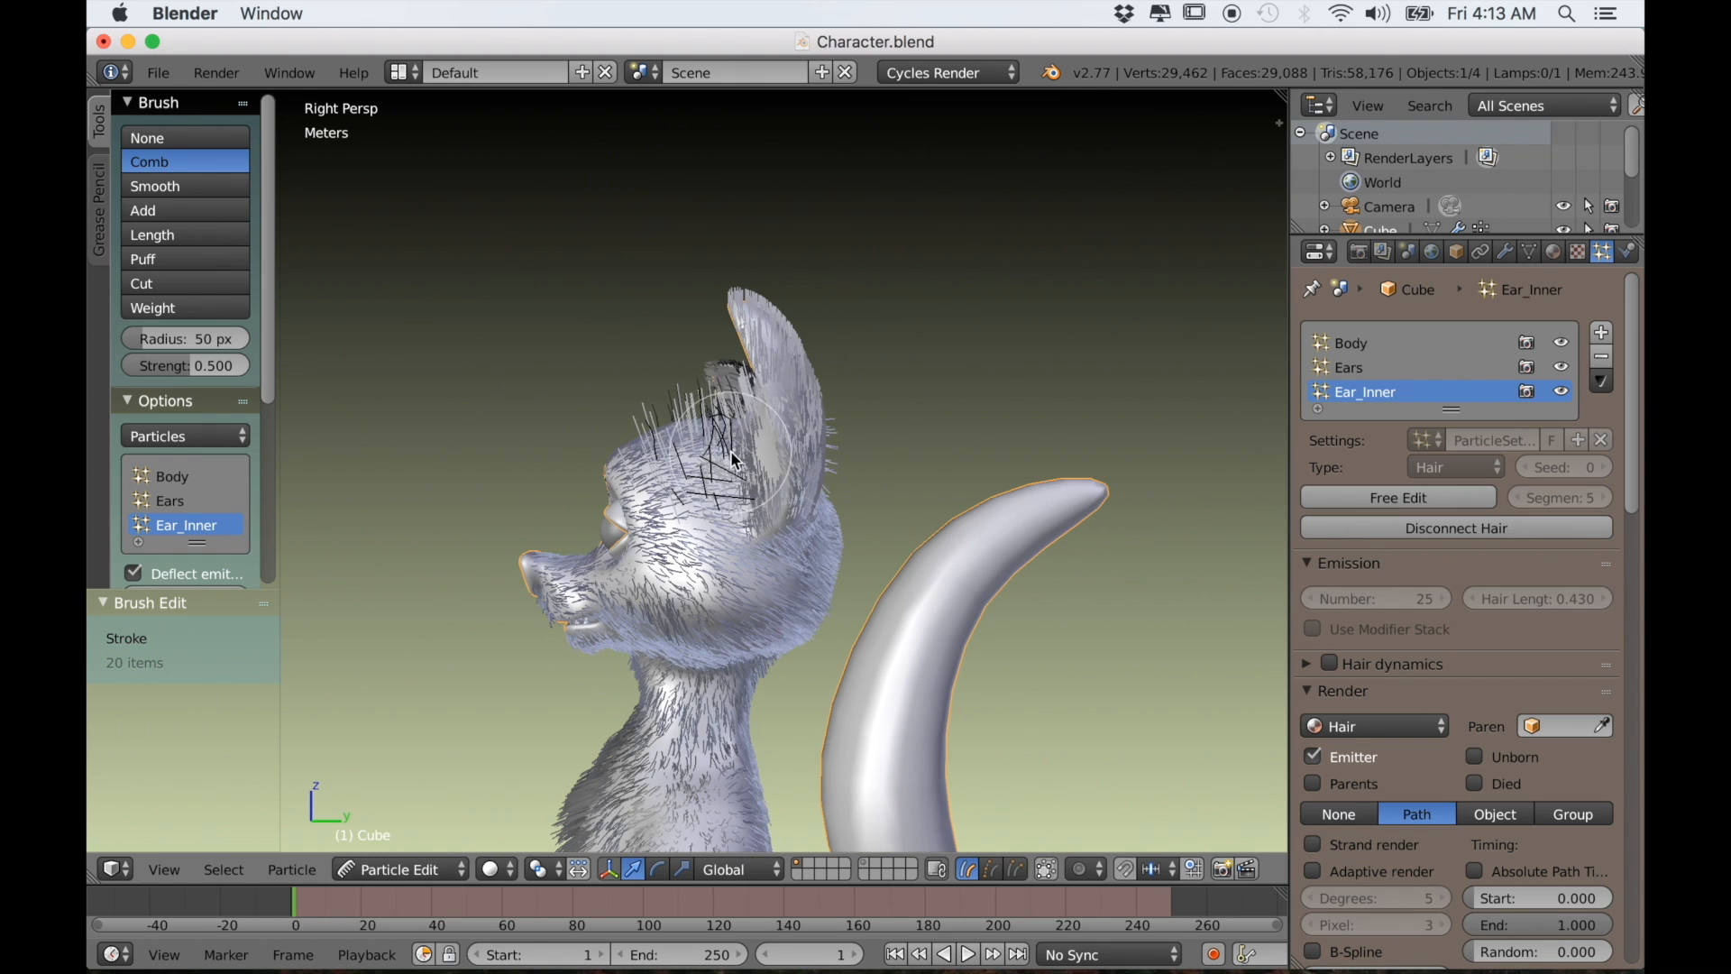
key(KP_5)
scroll(723, 433, up, 3)
drag(719, 440, 737, 365)
drag(734, 474, 745, 332)
drag(760, 415, 742, 335)
drag(748, 456, 709, 345)
drag(755, 442, 737, 410)
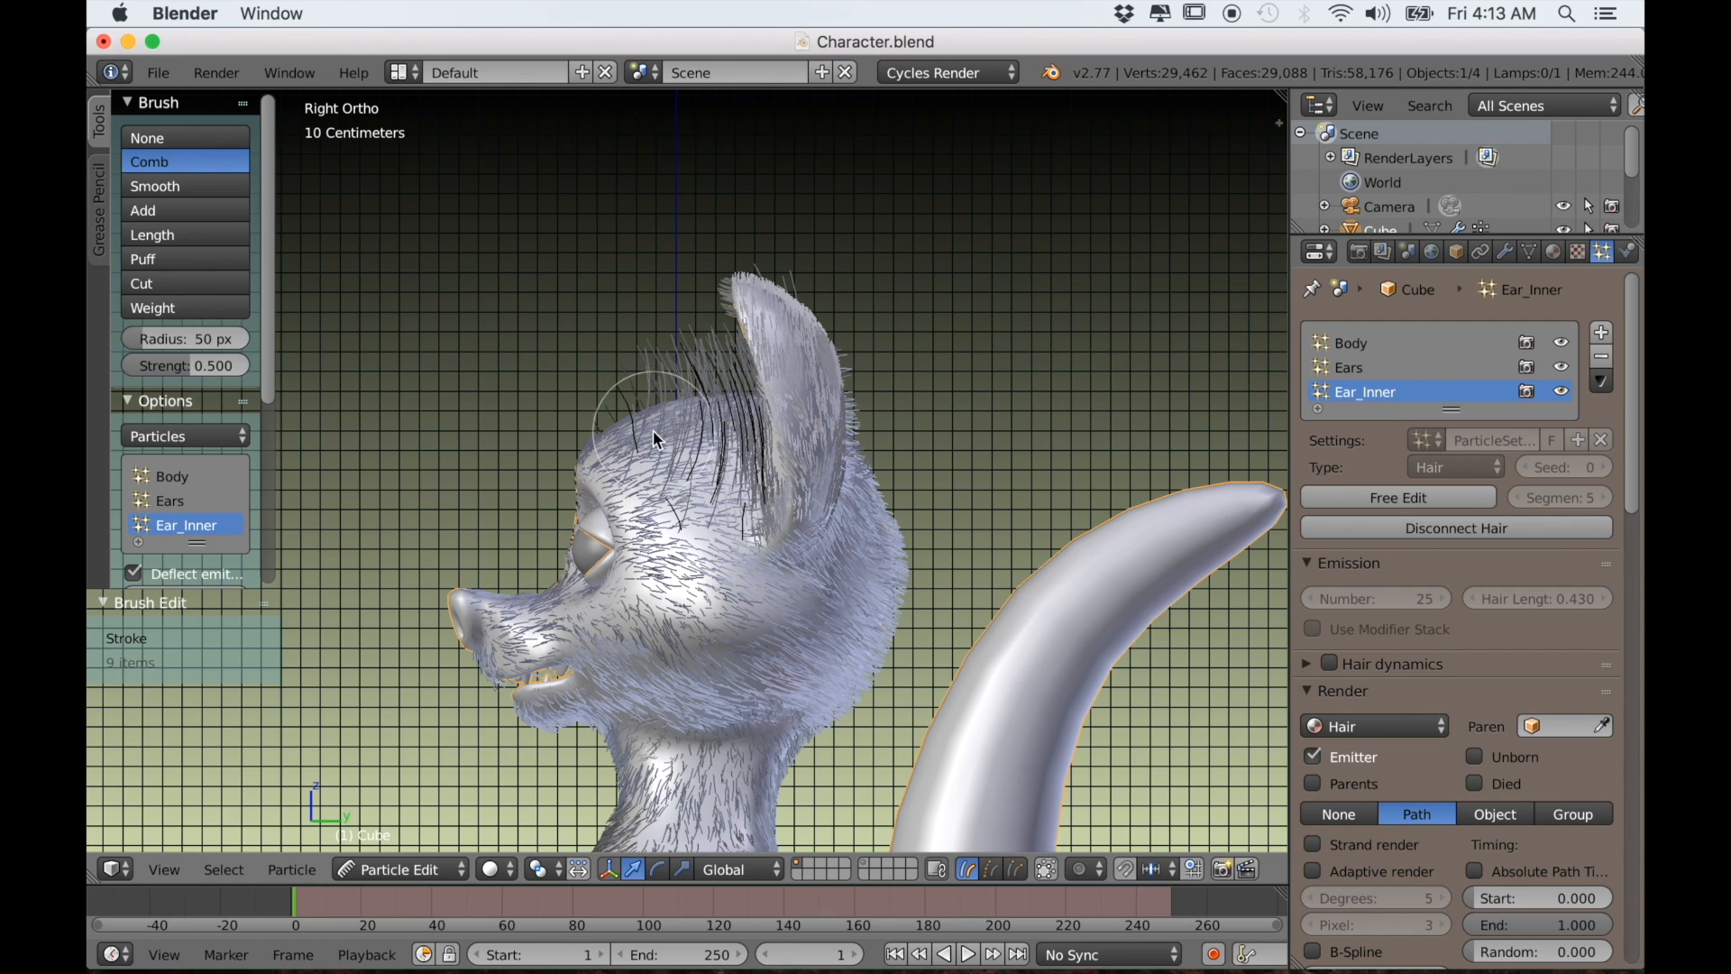
drag(683, 458, 657, 336)
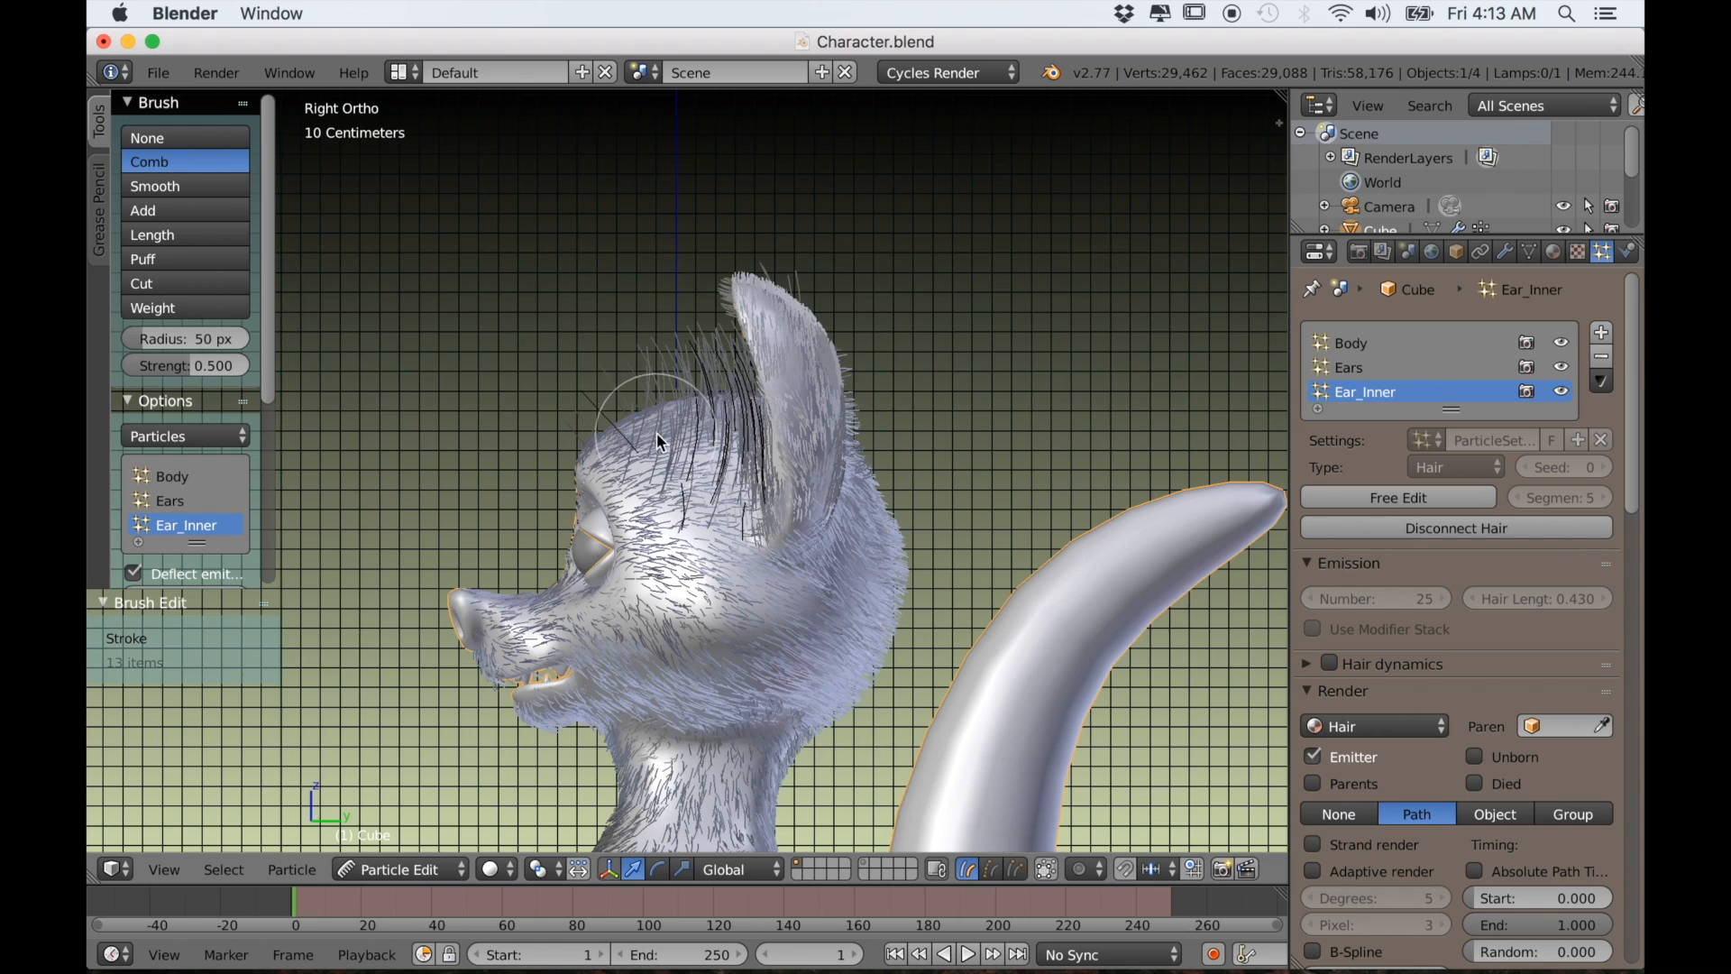
Comb the Ear_Inner strands of both ears outward and upward into the ear openings in the front view
key(KP_1)
scroll(770, 484, up, 1)
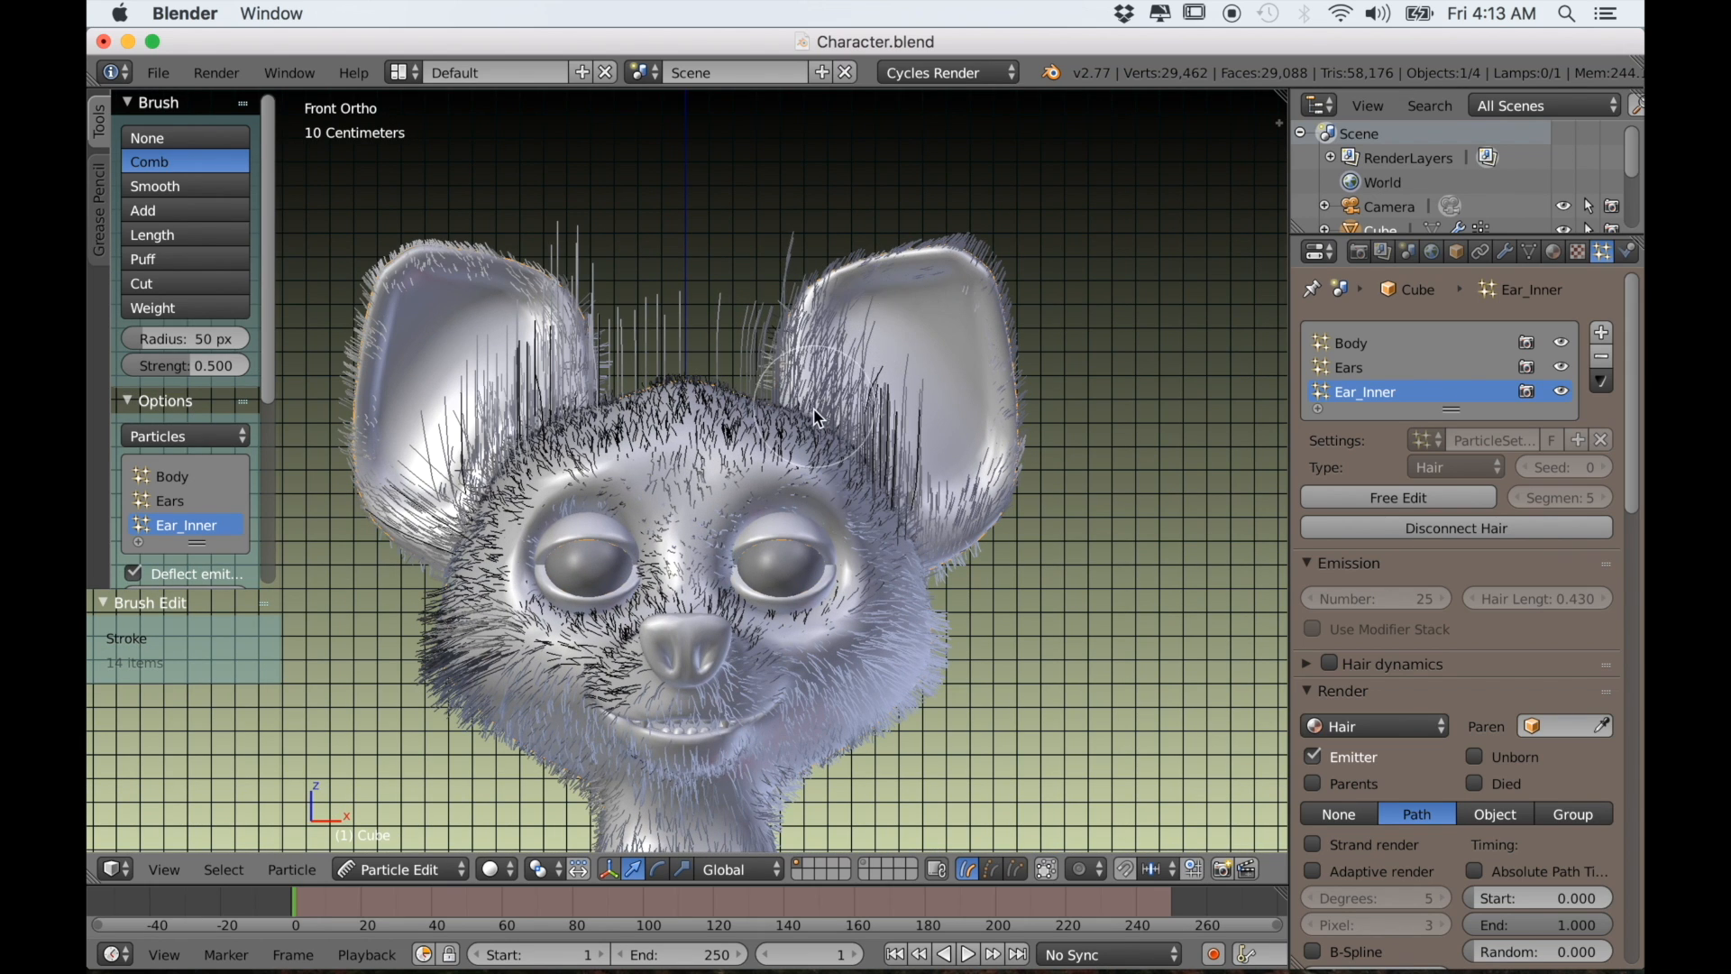
drag(815, 411, 939, 326)
mouse_move(859, 466)
mouse_down()
mouse_move(976, 344)
mouse_move(956, 393)
mouse_move(1002, 326)
mouse_up()
drag(628, 386, 443, 312)
mouse_move(514, 450)
mouse_down()
mouse_move(422, 372)
mouse_move(358, 381)
mouse_up()
drag(459, 559, 443, 356)
mouse_move(569, 398)
mouse_down()
mouse_move(408, 299)
mouse_move(493, 361)
mouse_move(433, 332)
mouse_up()
mouse_move(499, 501)
mouse_down()
mouse_move(428, 451)
mouse_move(426, 401)
mouse_up()
drag(507, 371, 449, 379)
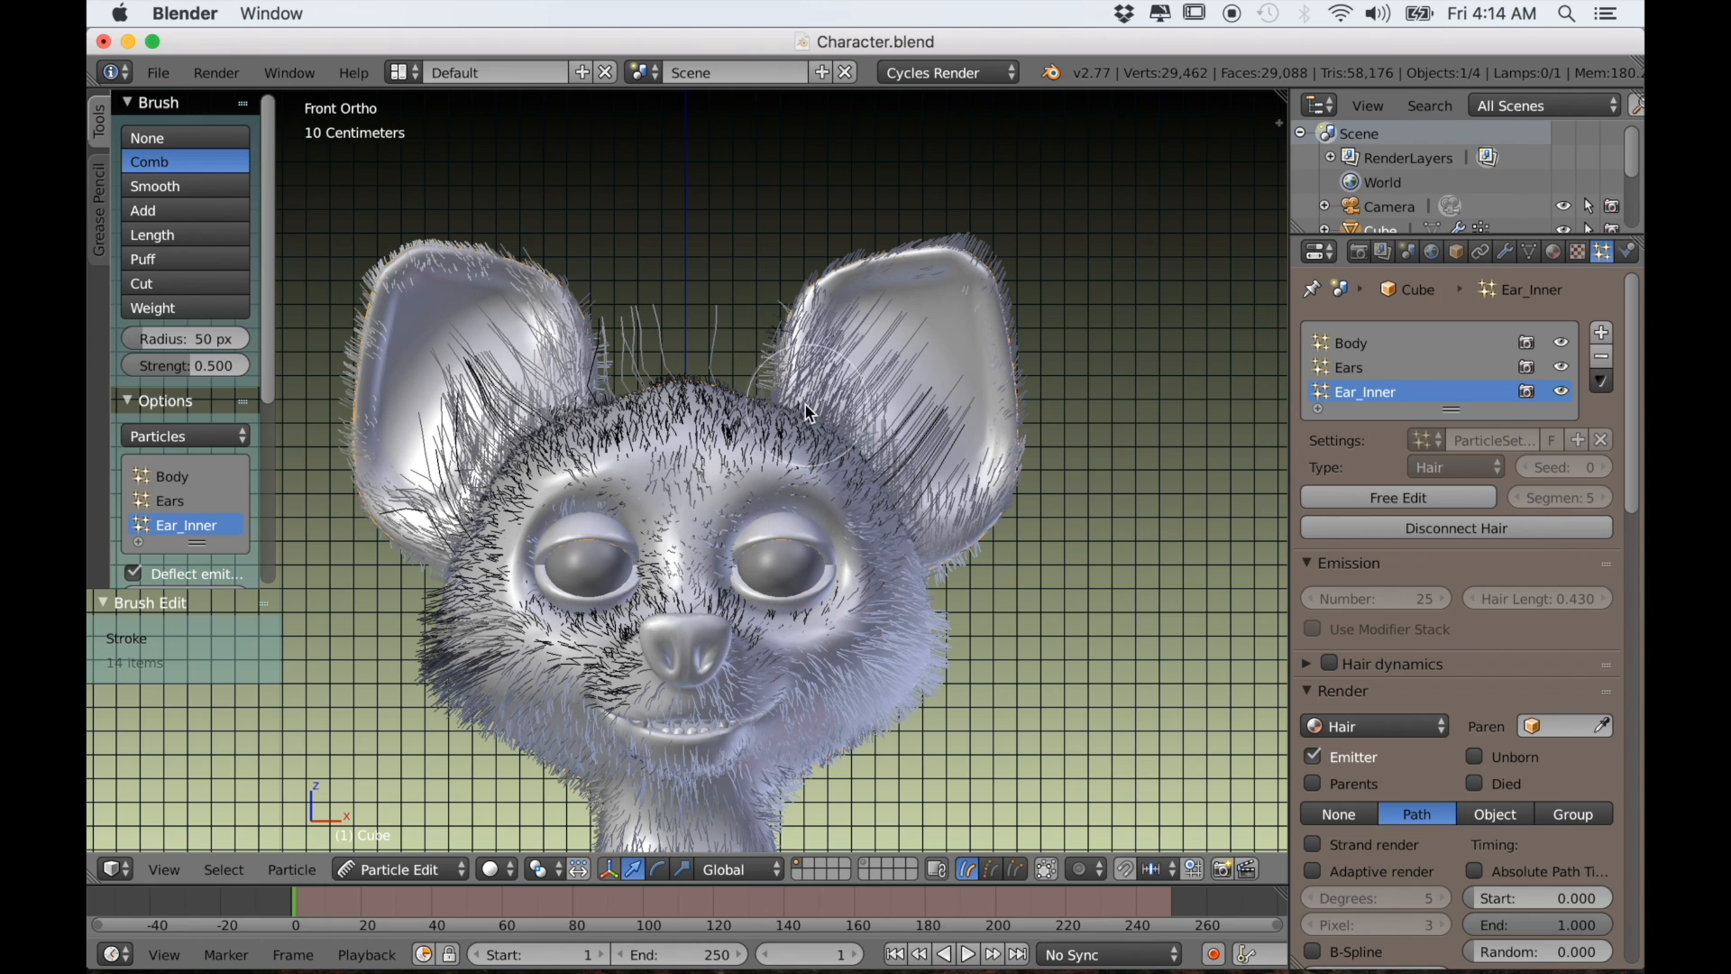
Comb the lower and inner strands of the character's left ear up toward the middle of the ear
mouse_move(924, 541)
mouse_down()
mouse_move(905, 373)
mouse_move(891, 422)
mouse_move(884, 387)
mouse_move(941, 383)
mouse_up()
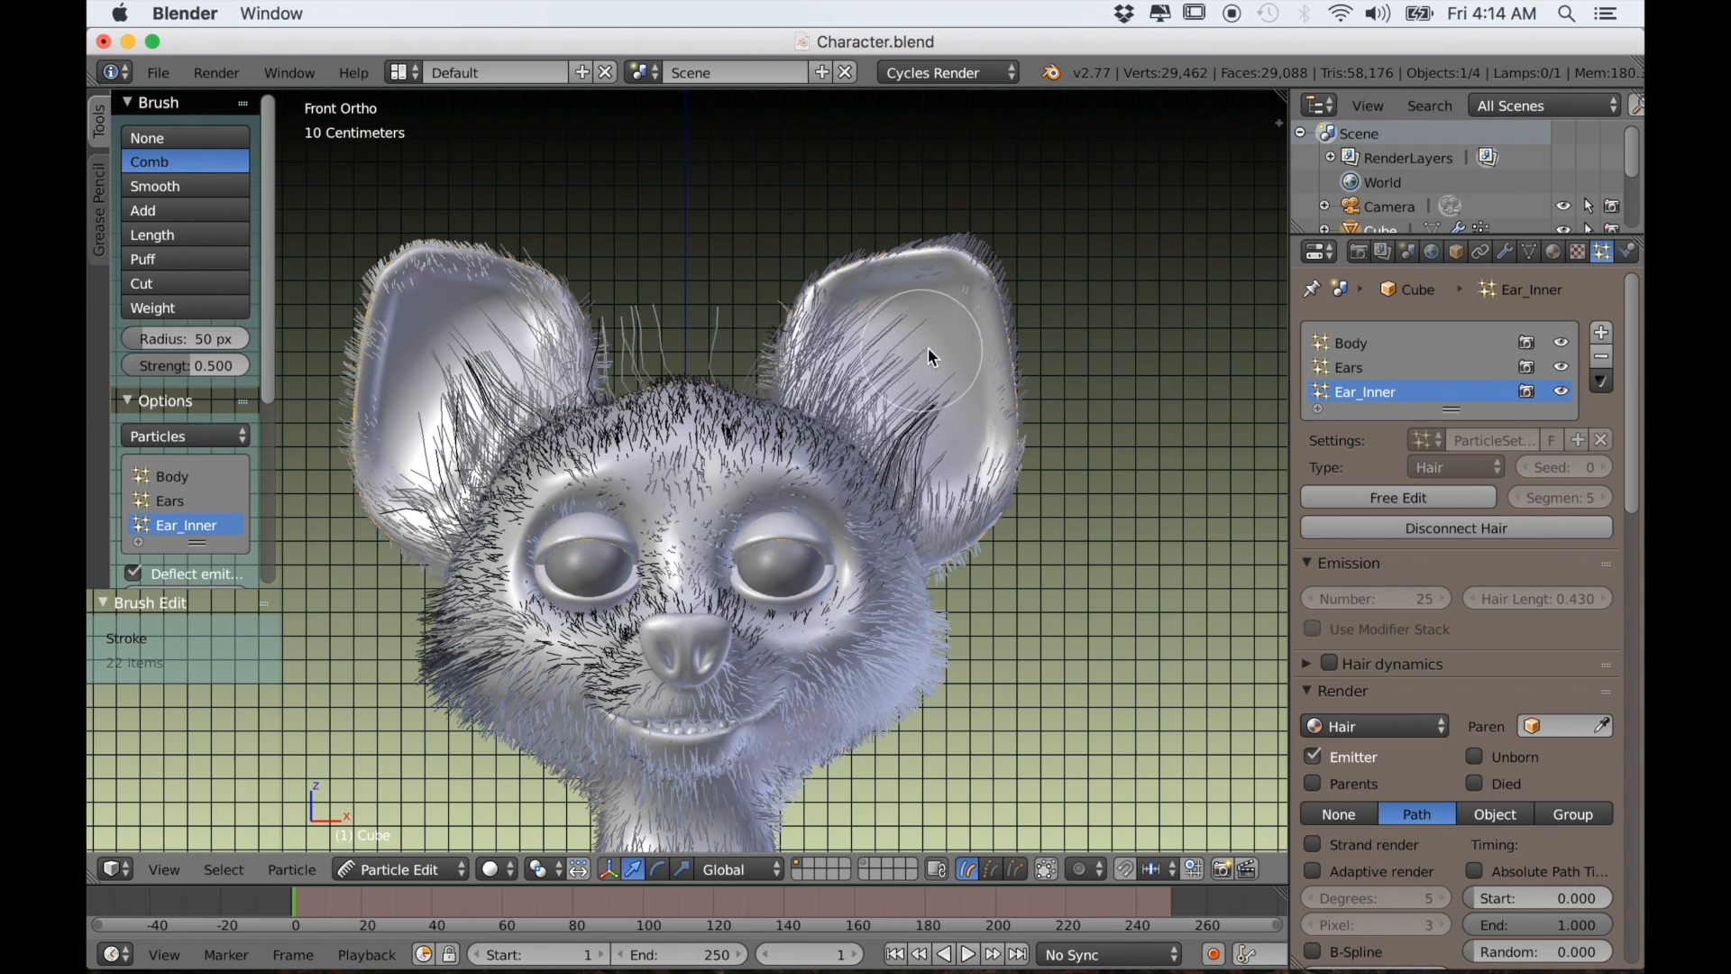
drag(835, 422, 909, 387)
scroll(709, 602, up, 2)
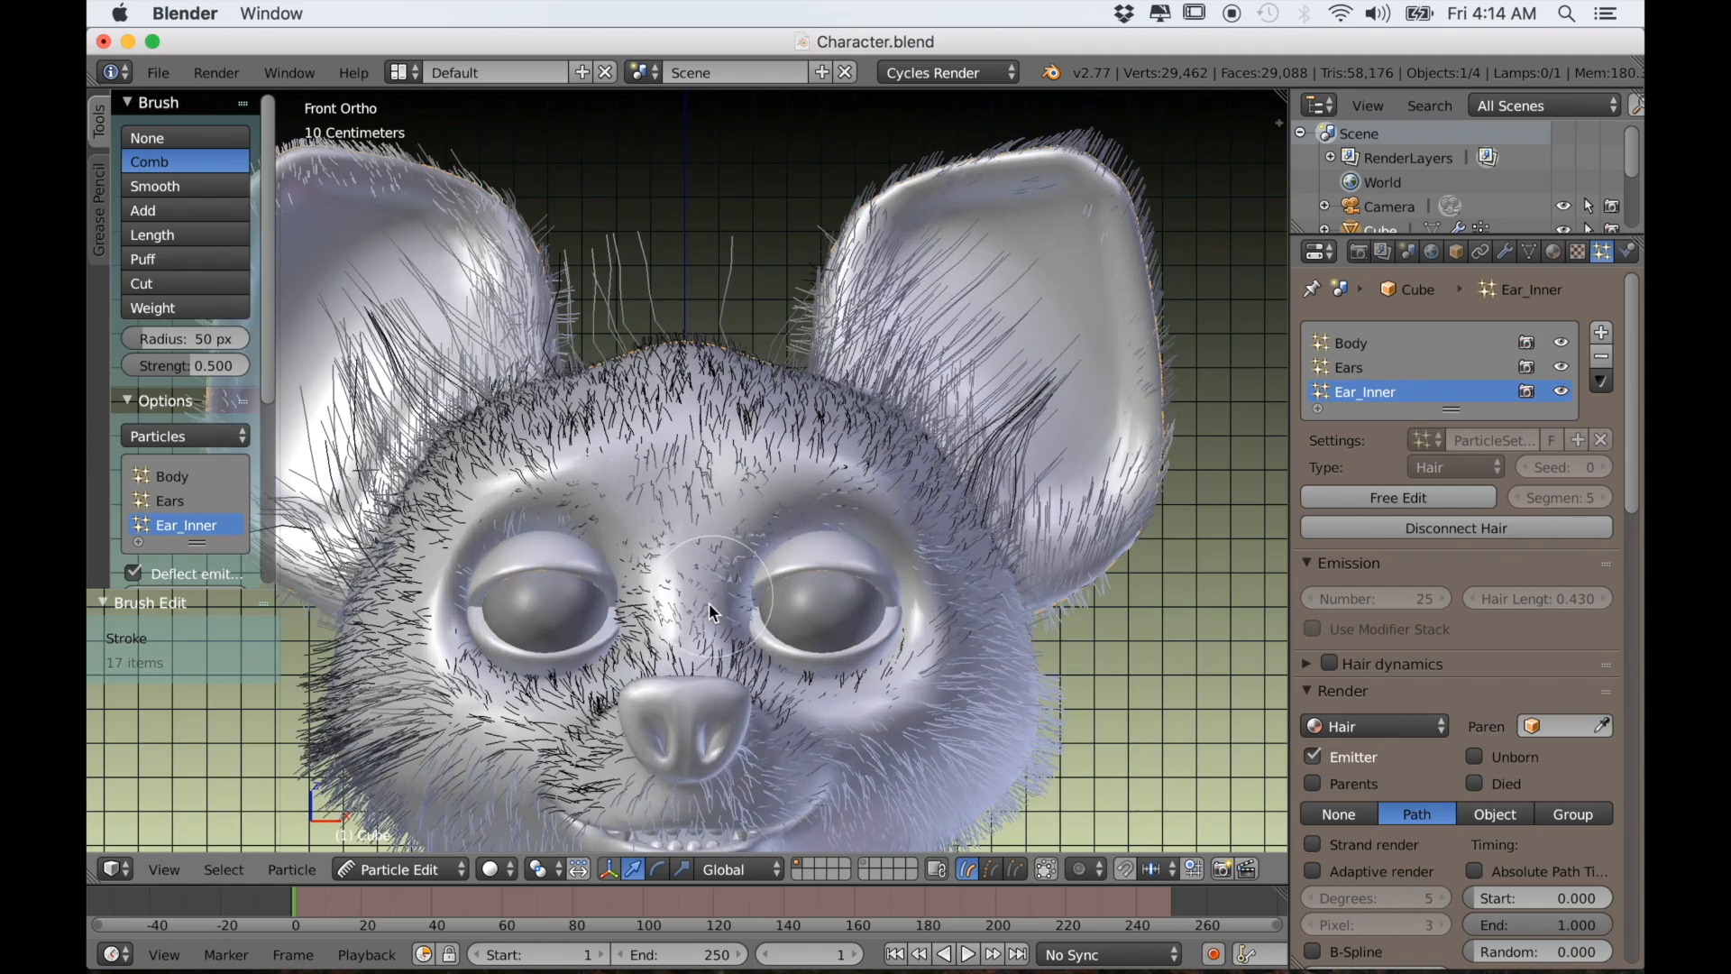
scroll(702, 602, down, 3)
Comb the Ear_Inner strands back from the forehead toward the ear in the right side view
middle_drag(706, 610, 818, 621)
key(KP_3)
mouse_move(651, 499)
mouse_down()
mouse_move(676, 423)
mouse_move(767, 356)
mouse_move(756, 369)
mouse_up()
mouse_move(660, 415)
mouse_down()
mouse_move(719, 352)
mouse_move(800, 313)
mouse_up()
mouse_move(674, 464)
mouse_down()
mouse_move(738, 447)
mouse_move(799, 357)
mouse_up()
mouse_move(756, 459)
mouse_down()
mouse_move(787, 404)
mouse_move(757, 332)
mouse_up()
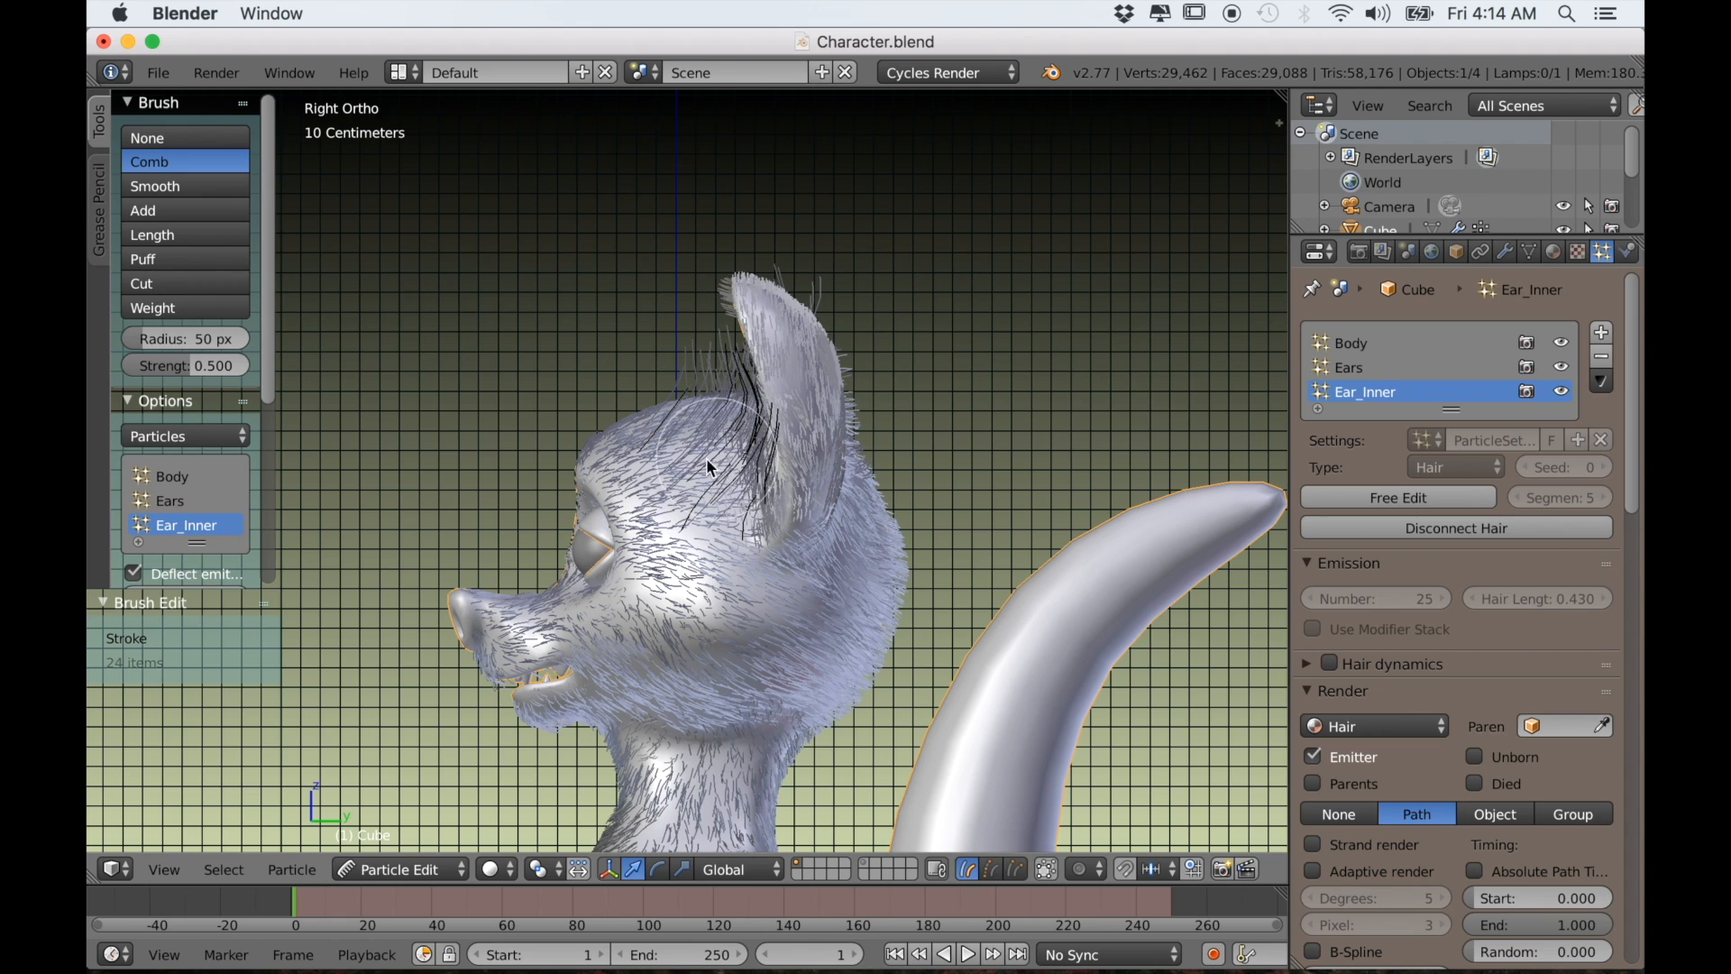
Cut the Ear_Inner strands standing above the forehead with the Cut brush, working in the side view
scroll(706, 458, up, 2)
click(155, 284)
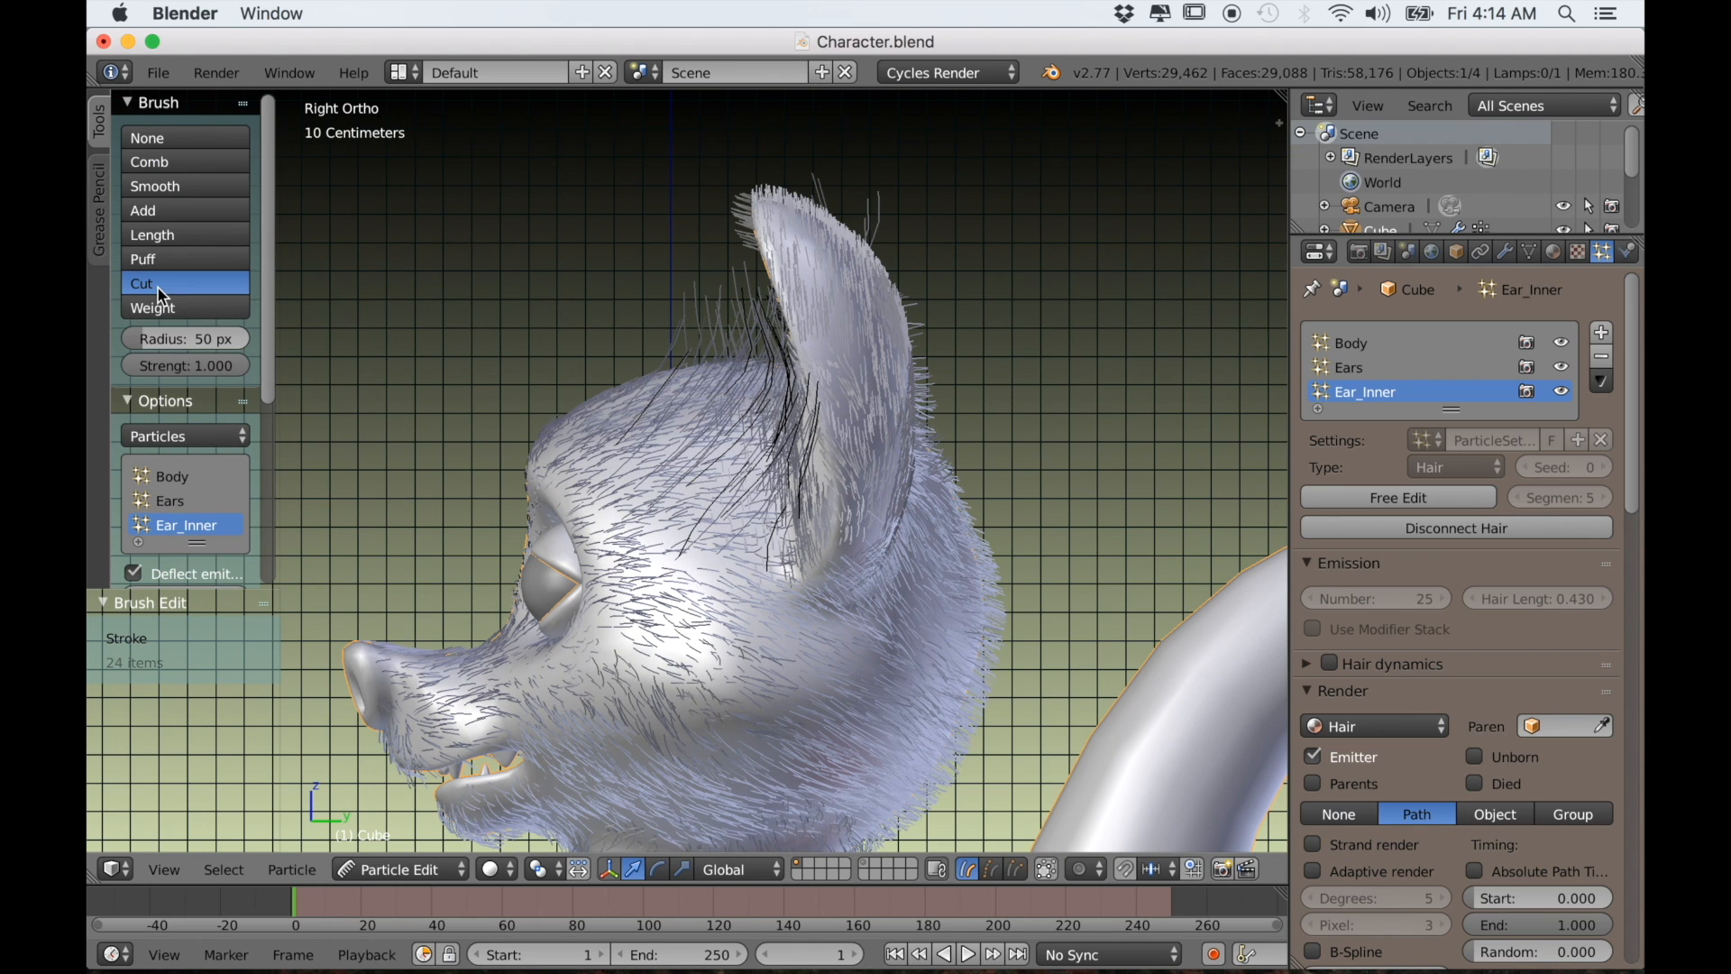
mouse_move(665, 426)
mouse_down()
mouse_move(679, 382)
mouse_move(679, 547)
mouse_up()
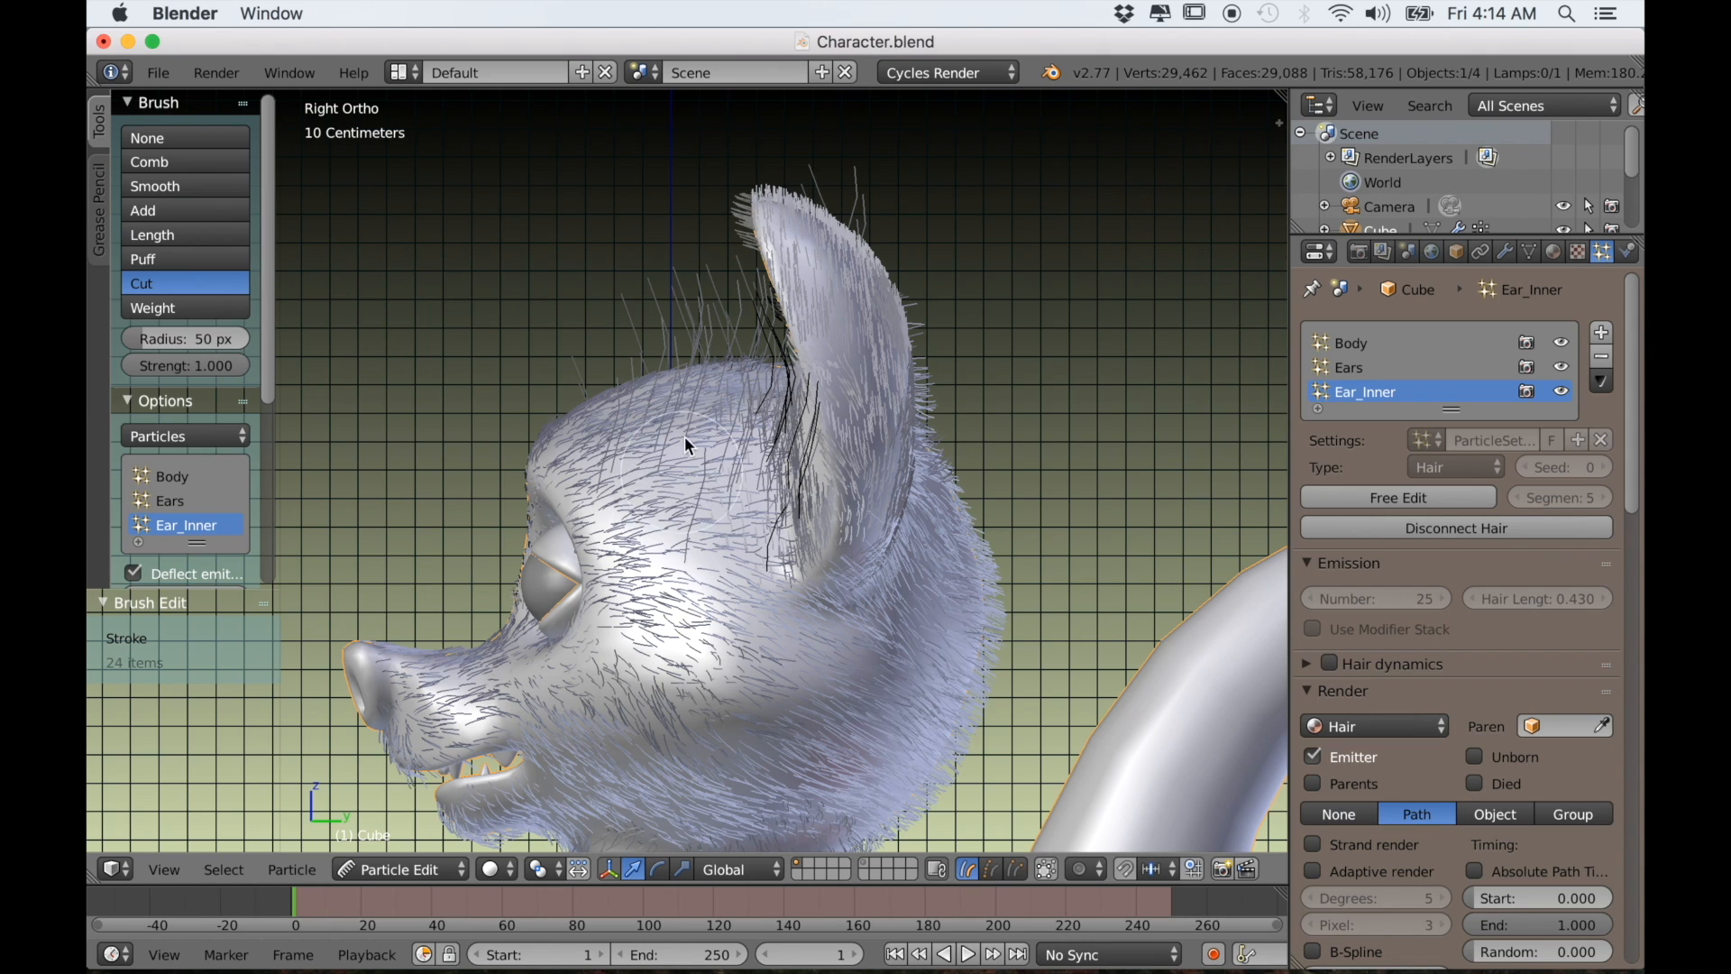
Trim the Ear_Inner strands along the inner edge of the character's left ear from a raised front angle
scroll(595, 370, down, 2)
middle_drag(580, 375, 643, 386)
scroll(717, 426, up, 3)
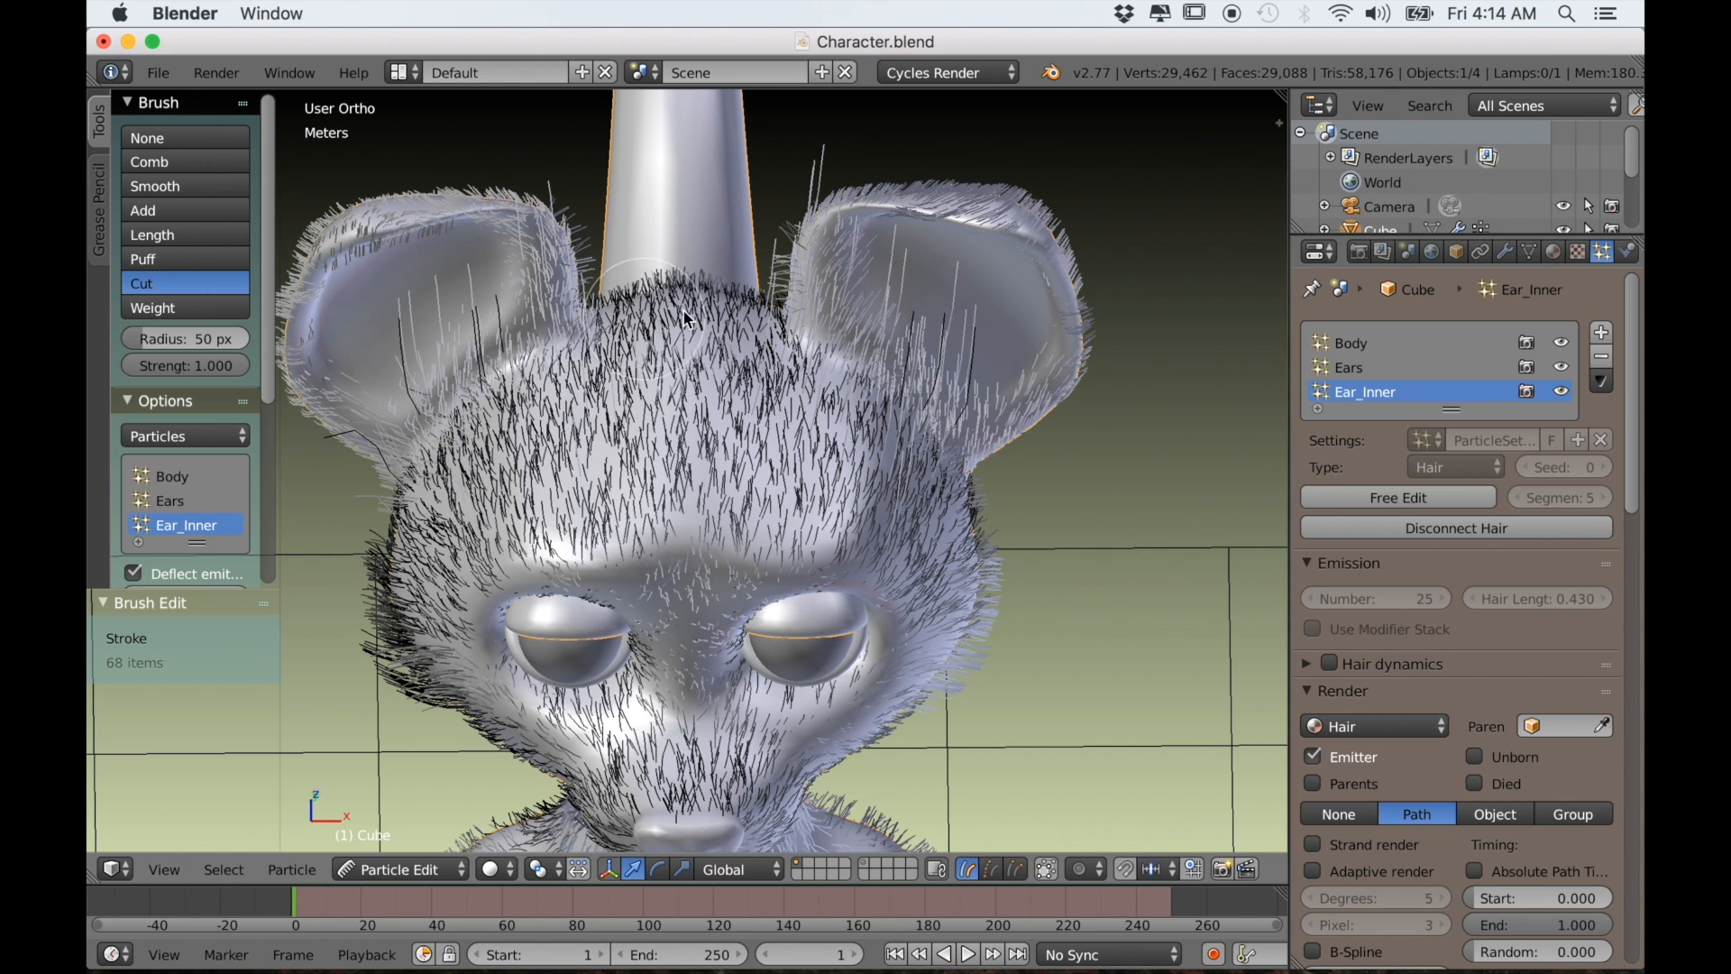
mouse_move(756, 341)
mouse_down()
mouse_move(800, 352)
mouse_move(828, 183)
mouse_up()
Inspect the head from several angles and cut the stray strands beside the base of the character's left ear
scroll(829, 185, down, 4)
mouse_move(778, 361)
middle_down()
mouse_move(692, 290)
mouse_move(750, 309)
mouse_move(737, 343)
mouse_move(699, 358)
middle_up()
scroll(734, 349, up, 3)
scroll(701, 365, down, 3)
mouse_move(708, 424)
middle_down()
mouse_move(727, 467)
mouse_move(928, 467)
mouse_move(874, 457)
mouse_move(827, 468)
mouse_move(1020, 502)
mouse_move(1022, 487)
mouse_move(963, 492)
mouse_move(962, 555)
mouse_move(899, 520)
mouse_move(934, 550)
mouse_move(1227, 550)
mouse_move(1193, 526)
mouse_move(746, 486)
mouse_move(827, 514)
mouse_move(869, 495)
mouse_move(809, 526)
mouse_move(765, 523)
mouse_move(809, 514)
mouse_move(770, 505)
mouse_move(732, 520)
middle_up()
scroll(839, 465, up, 3)
scroll(748, 510, down, 2)
scroll(761, 520, up, 3)
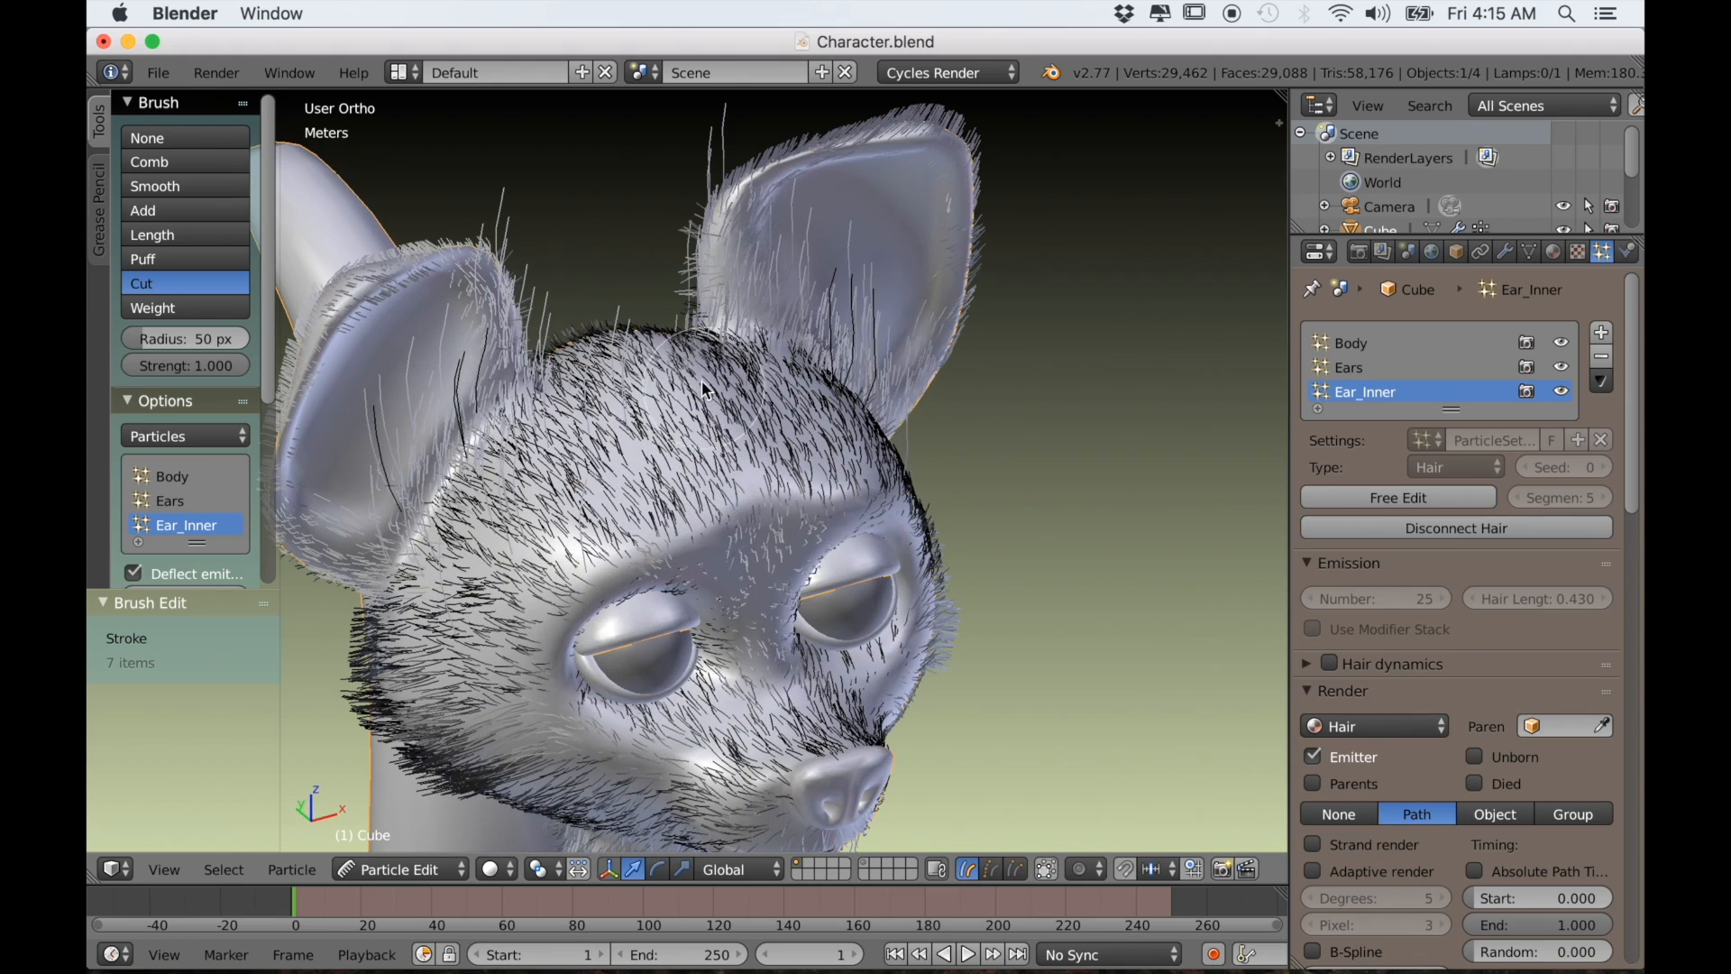
drag(691, 290, 686, 335)
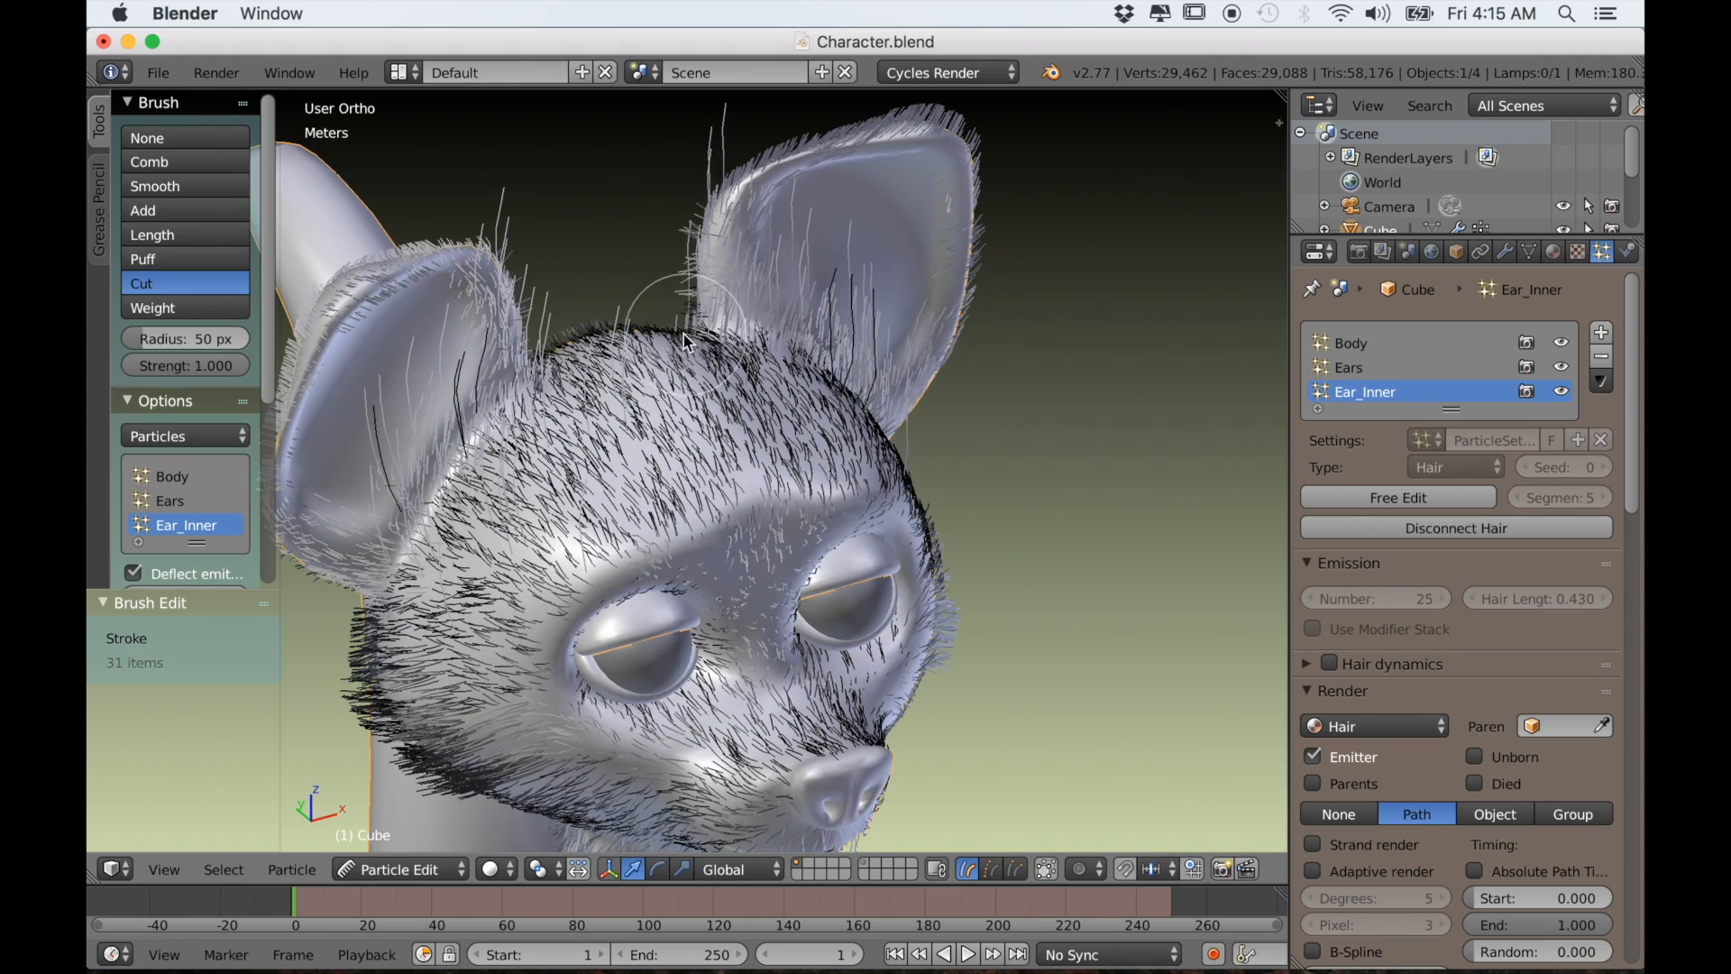
Smooth the Ear_Inner strands of the character's left ear with the Smooth brush
scroll(685, 334, down, 1)
mouse_move(675, 335)
middle_down()
mouse_move(624, 313)
mouse_move(626, 393)
mouse_move(643, 381)
mouse_move(519, 370)
middle_up()
scroll(628, 322, down, 2)
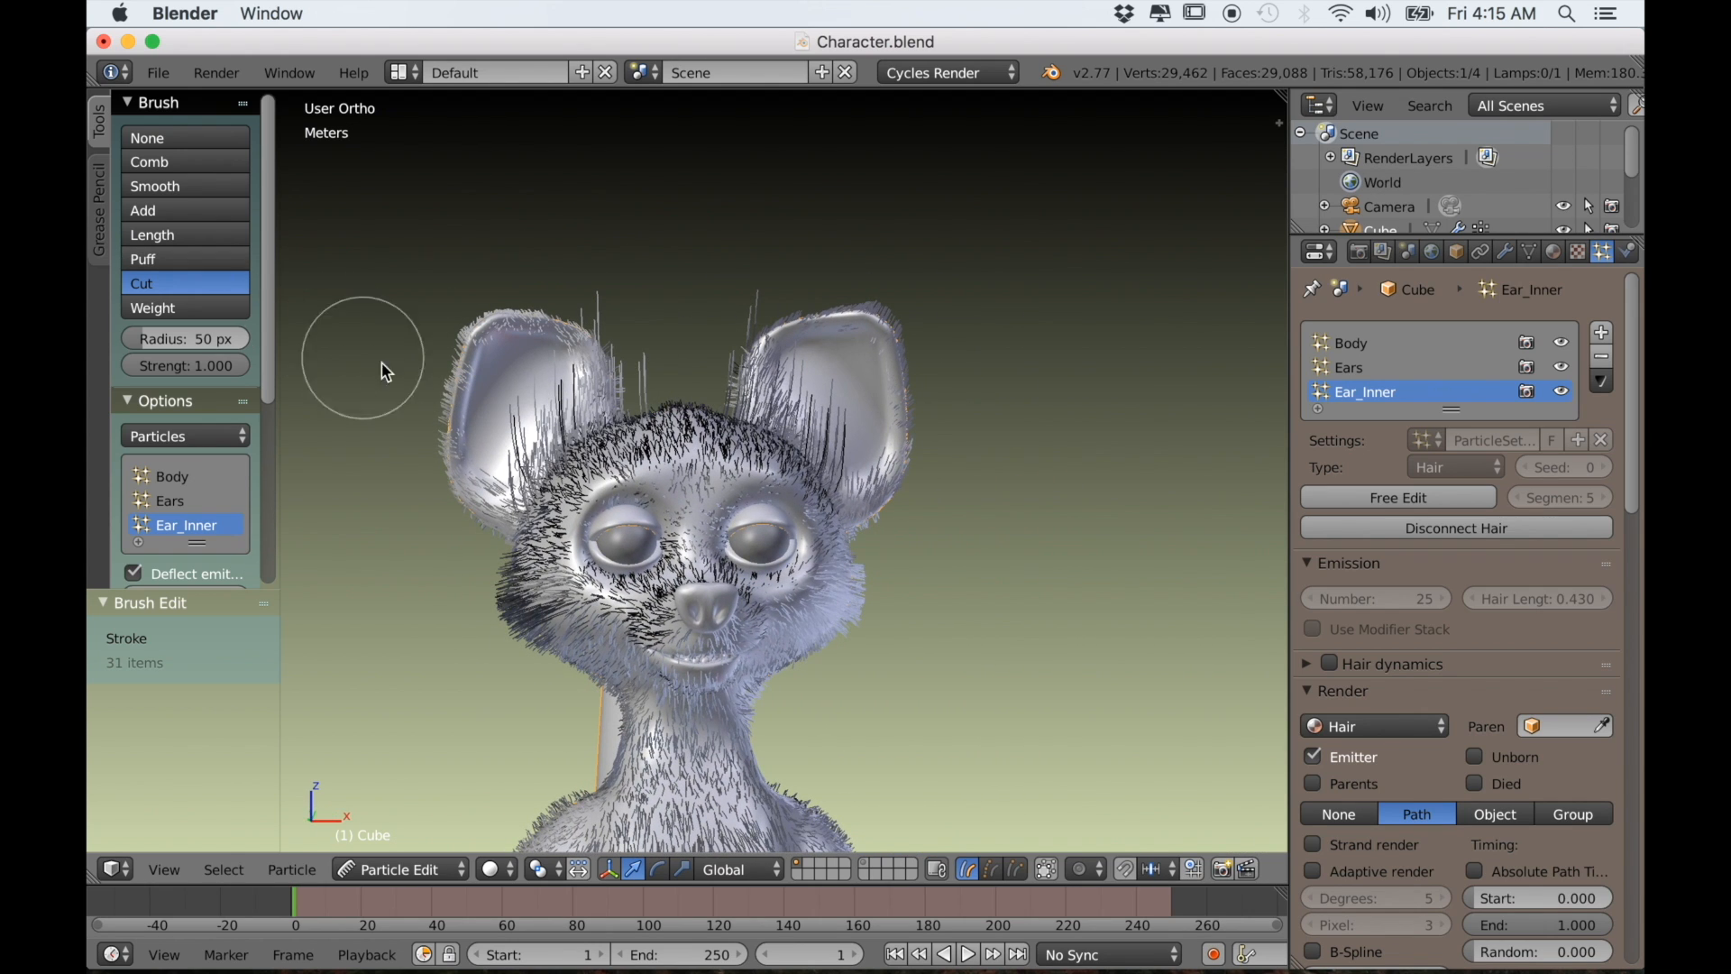
scroll(348, 340, up, 2)
click(183, 187)
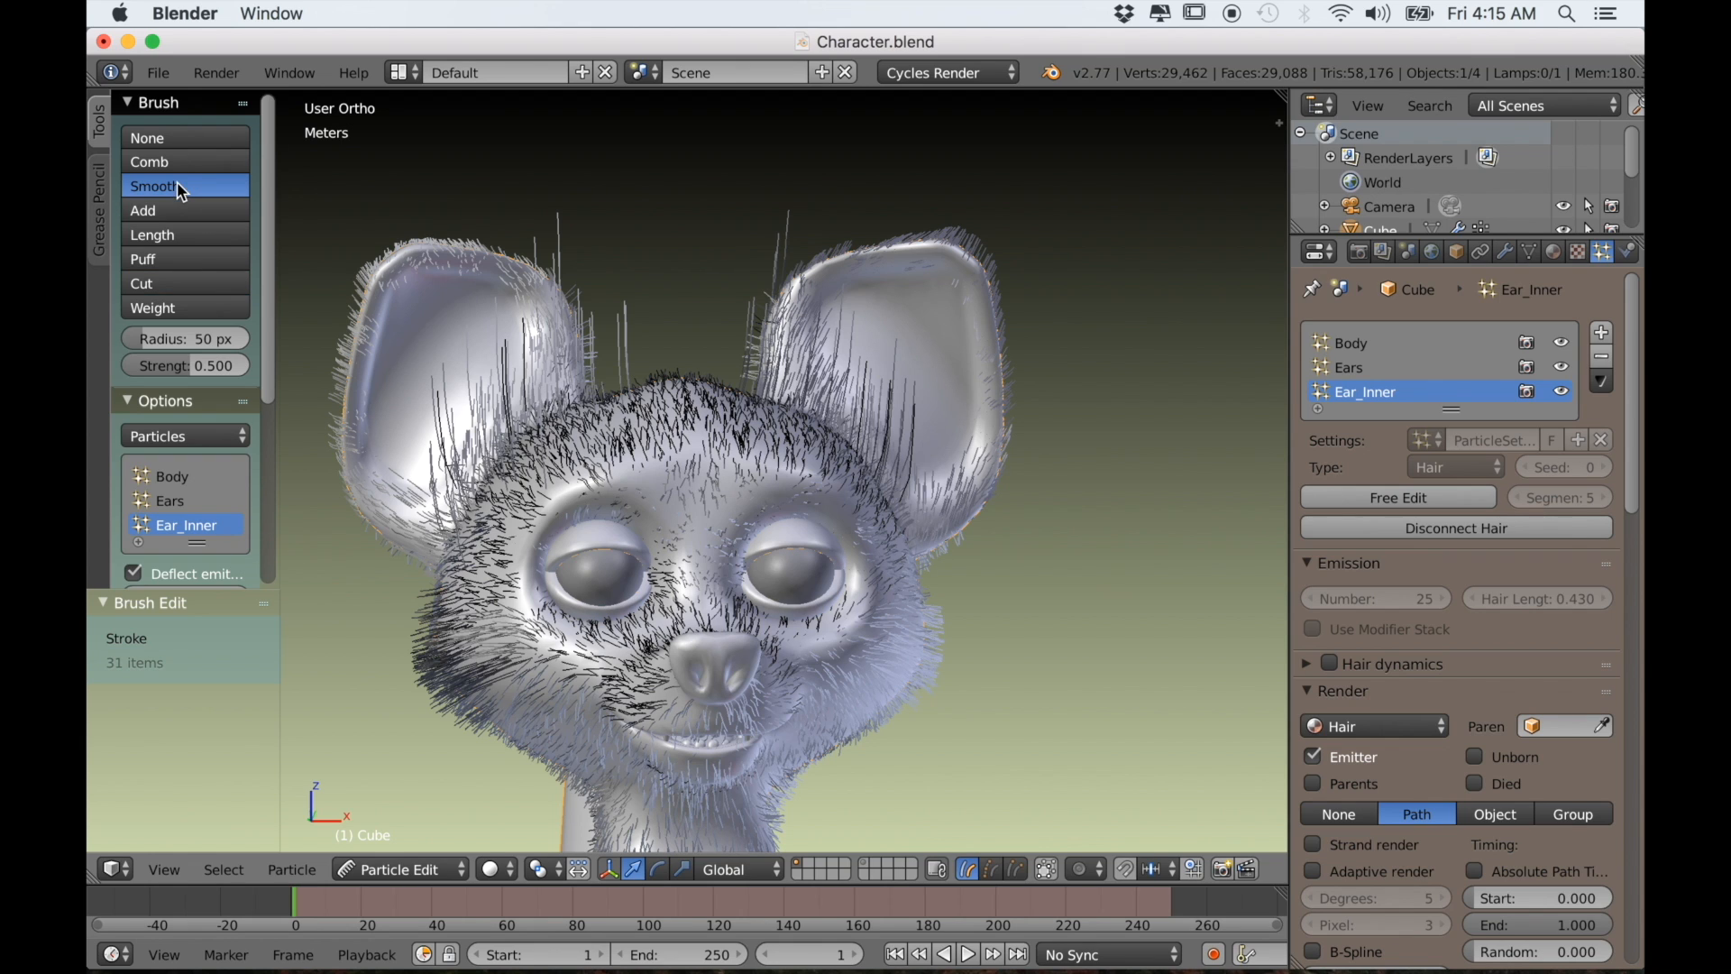
middle_drag(424, 359, 468, 375)
mouse_move(868, 398)
mouse_down()
mouse_move(938, 450)
mouse_move(869, 397)
mouse_up()
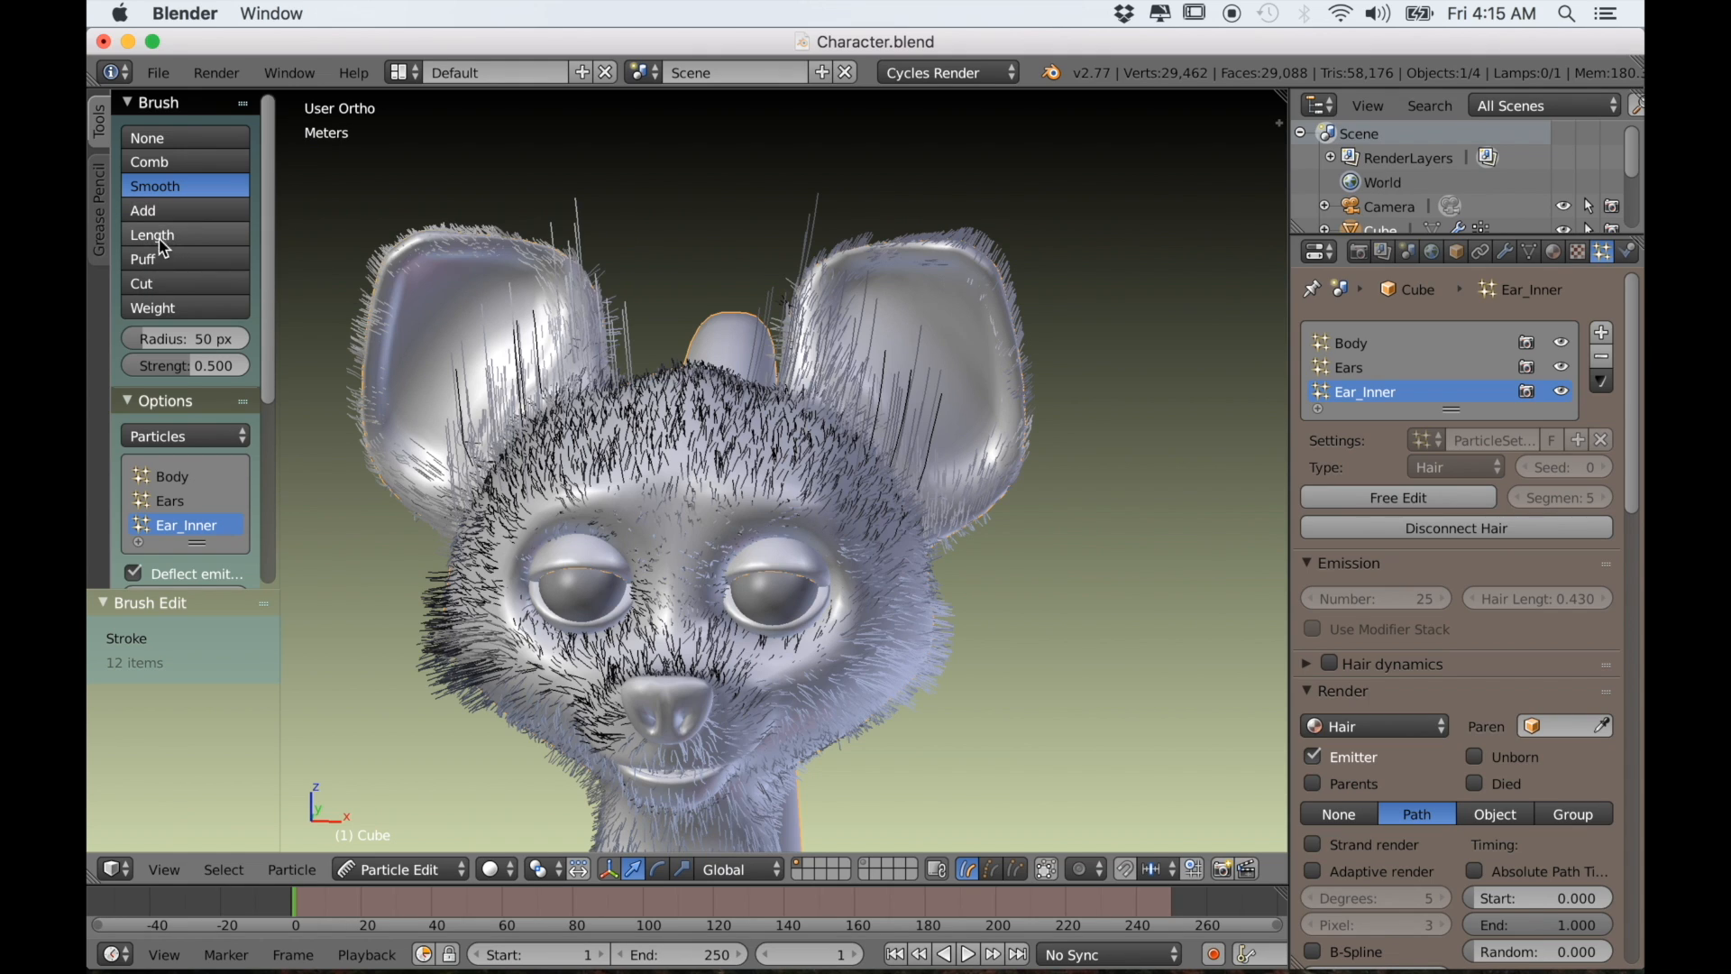
Comb the upright Ear_Inner strands of both ears outward across the ear openings with the Comb brush
click(157, 168)
scroll(529, 376, up, 1)
drag(528, 375, 387, 337)
mouse_move(496, 343)
mouse_down()
mouse_move(371, 337)
mouse_move(353, 315)
mouse_move(452, 340)
mouse_move(384, 334)
mouse_up()
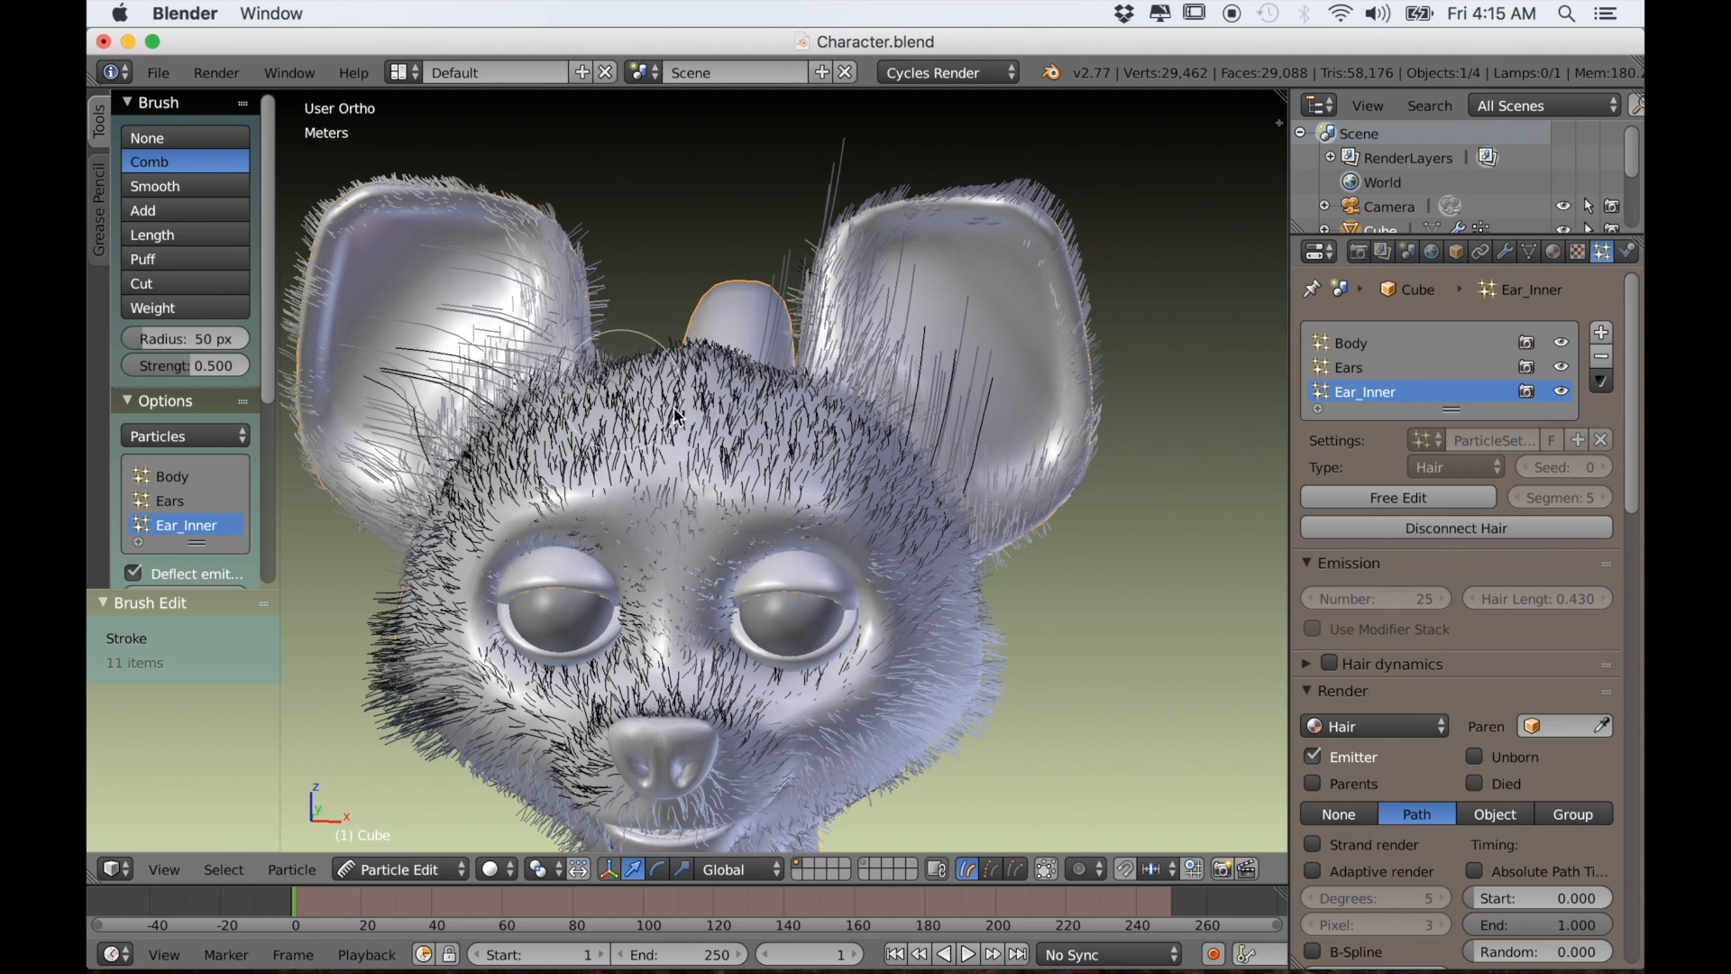
drag(883, 399, 994, 388)
mouse_move(889, 353)
mouse_down()
mouse_move(1005, 363)
mouse_move(1026, 422)
mouse_up()
Refine both inner ears at close range by combing the remaining upright strands toward the outer ear edges
middle_drag(1027, 426, 938, 495)
scroll(933, 478, up, 2)
drag(891, 365, 1030, 422)
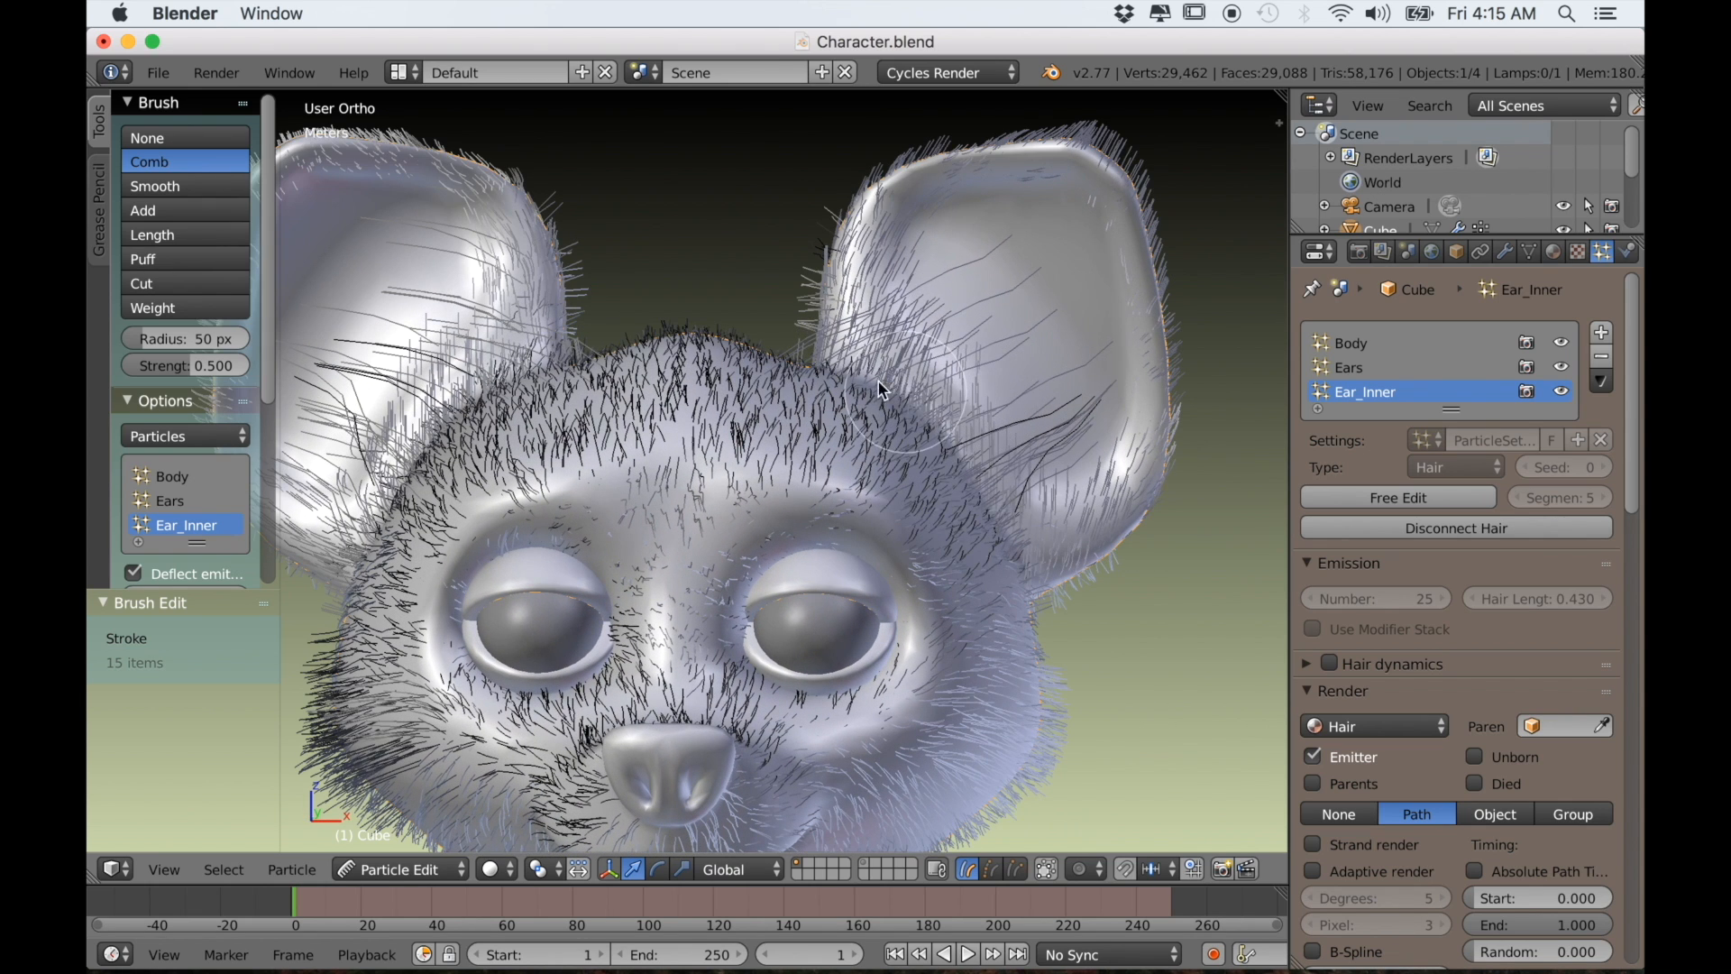
mouse_move(451, 403)
mouse_down()
mouse_move(348, 361)
mouse_move(314, 371)
mouse_up()
drag(411, 458, 296, 402)
drag(480, 359, 357, 319)
scroll(397, 347, down, 3)
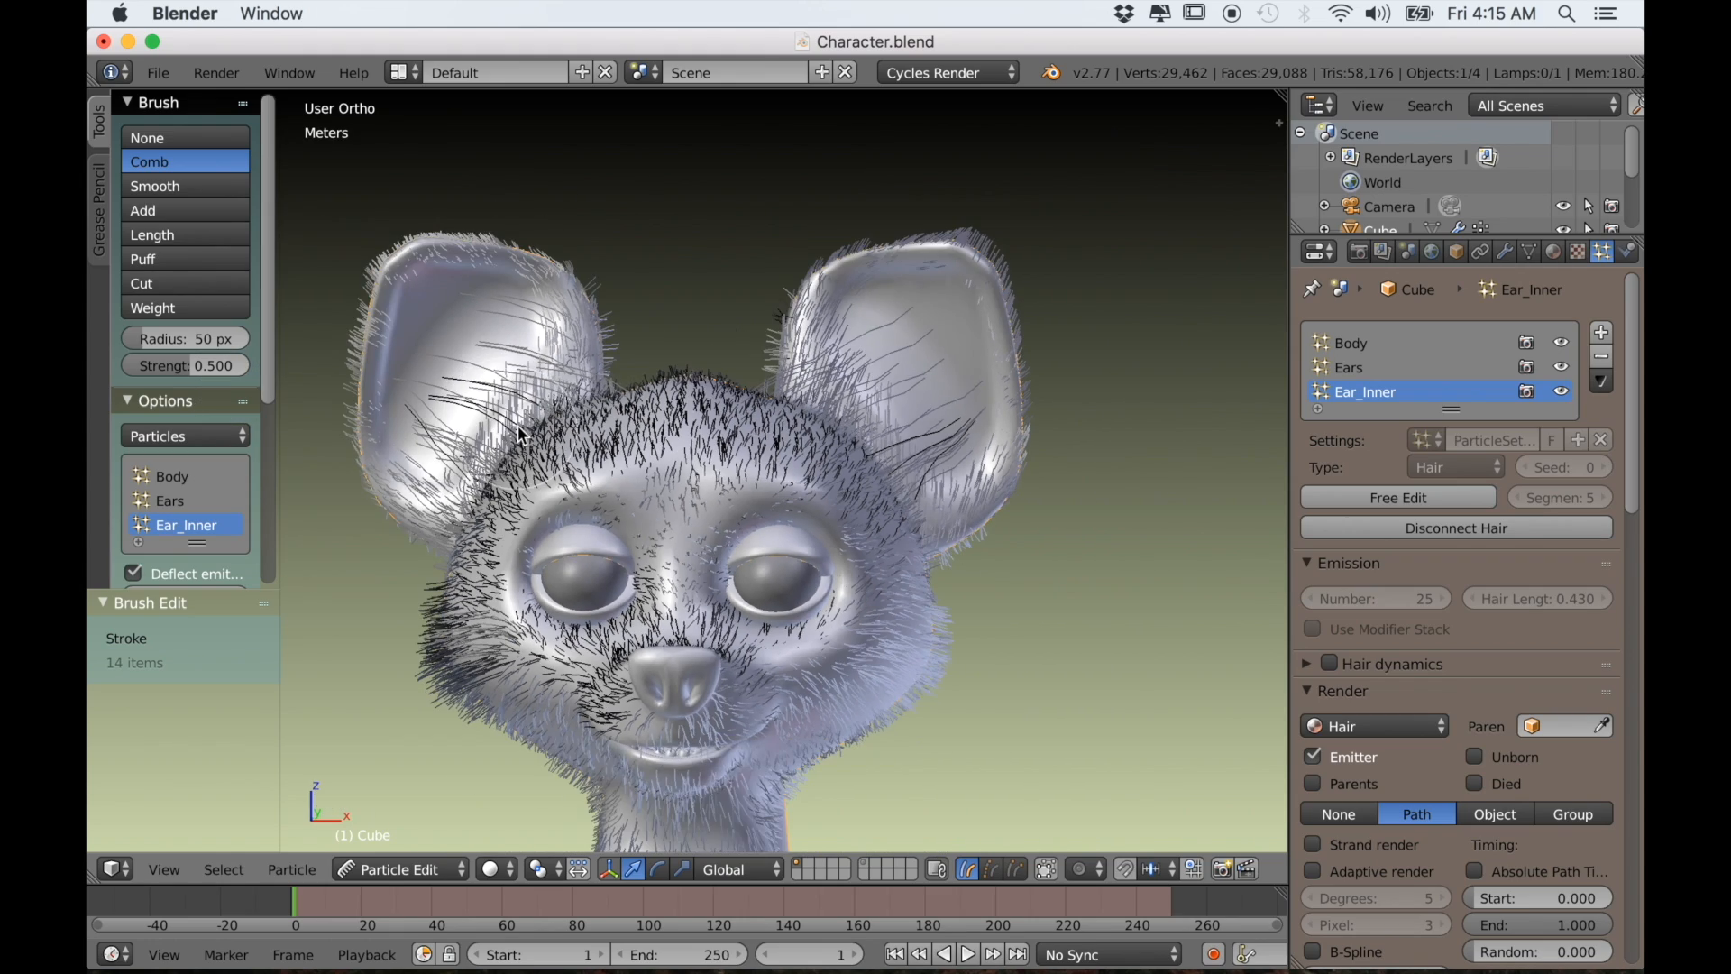
Comb the character's right inner-ear strands outward and shorten the Ear_Inner hair with the Length brush set to Shrink
middle_drag(415, 379, 818, 470)
scroll(1160, 715, down, 3)
mouse_move(1159, 715)
middle_down()
mouse_move(993, 631)
mouse_move(1160, 695)
middle_up()
scroll(616, 515, up, 2)
scroll(616, 516, up, 3)
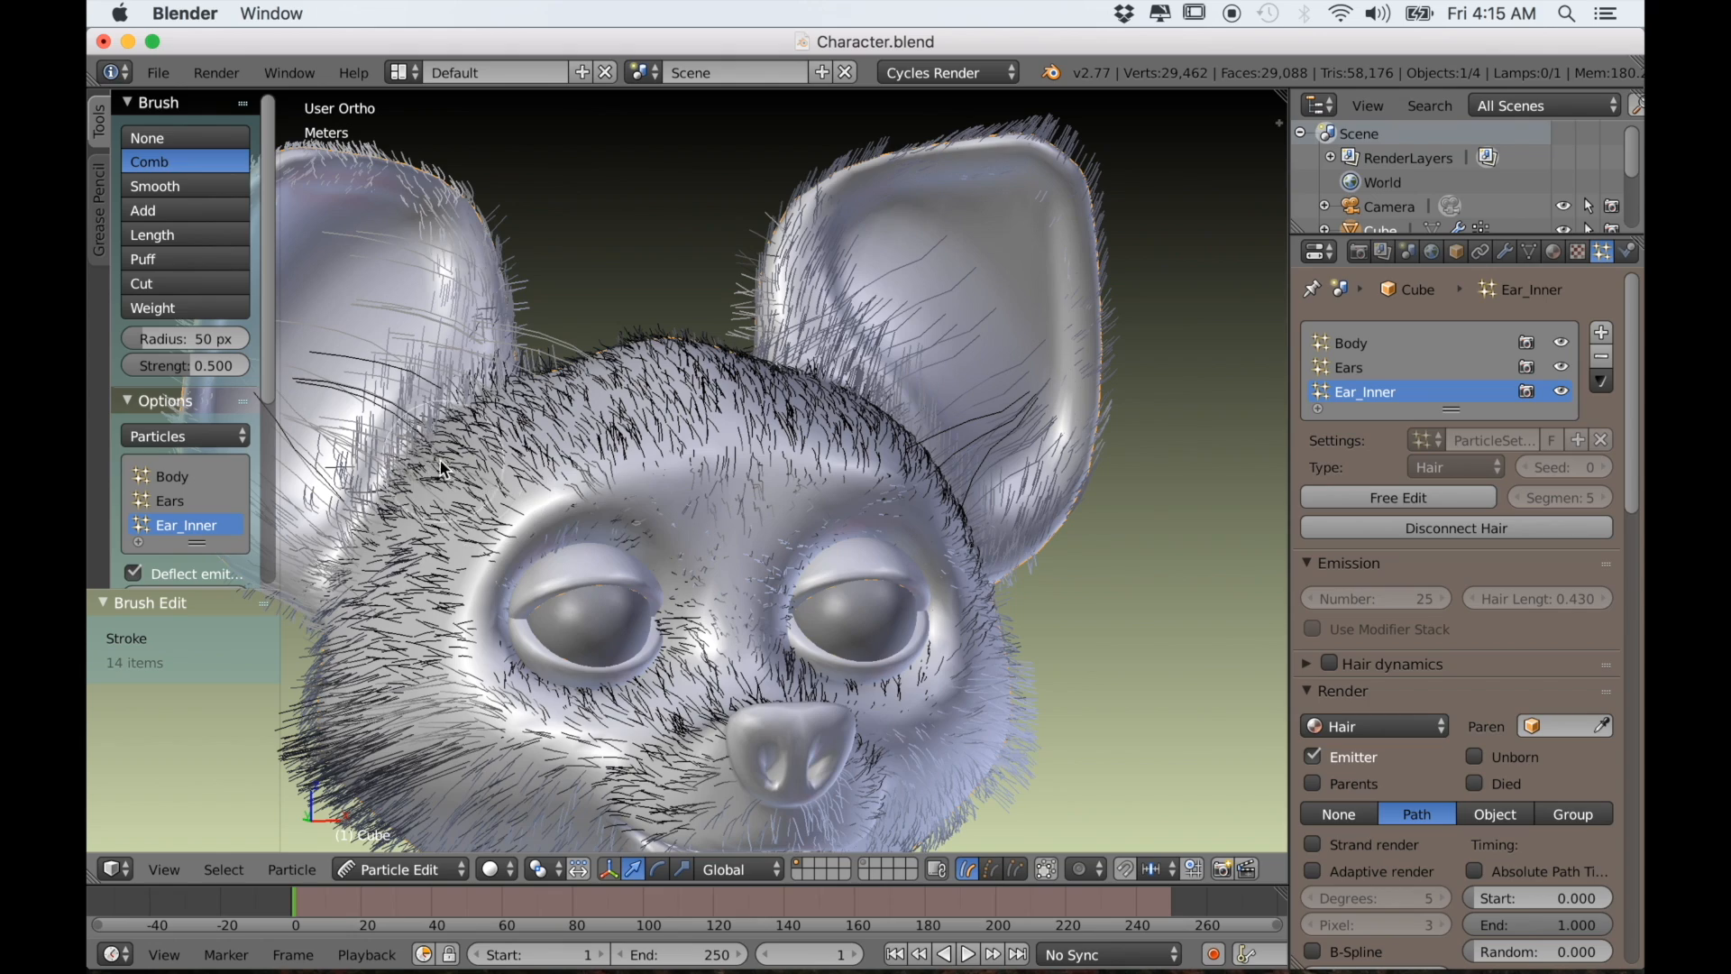
scroll(627, 462, up, 1)
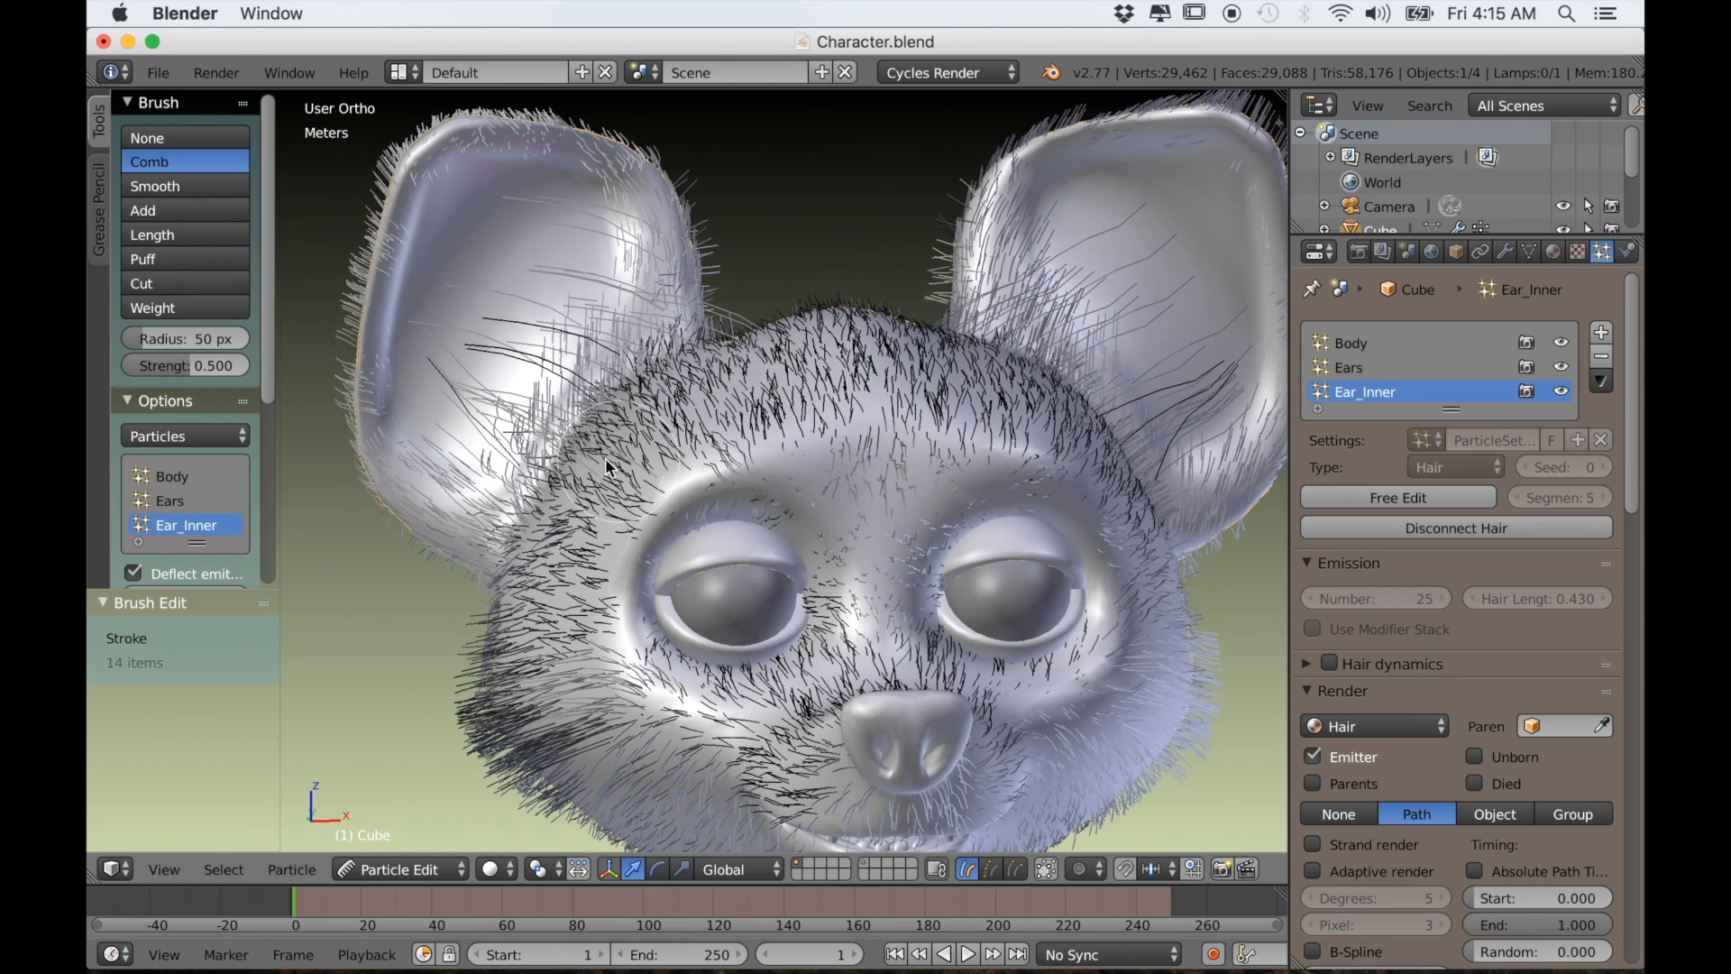
drag(627, 463, 398, 397)
drag(398, 397, 388, 384)
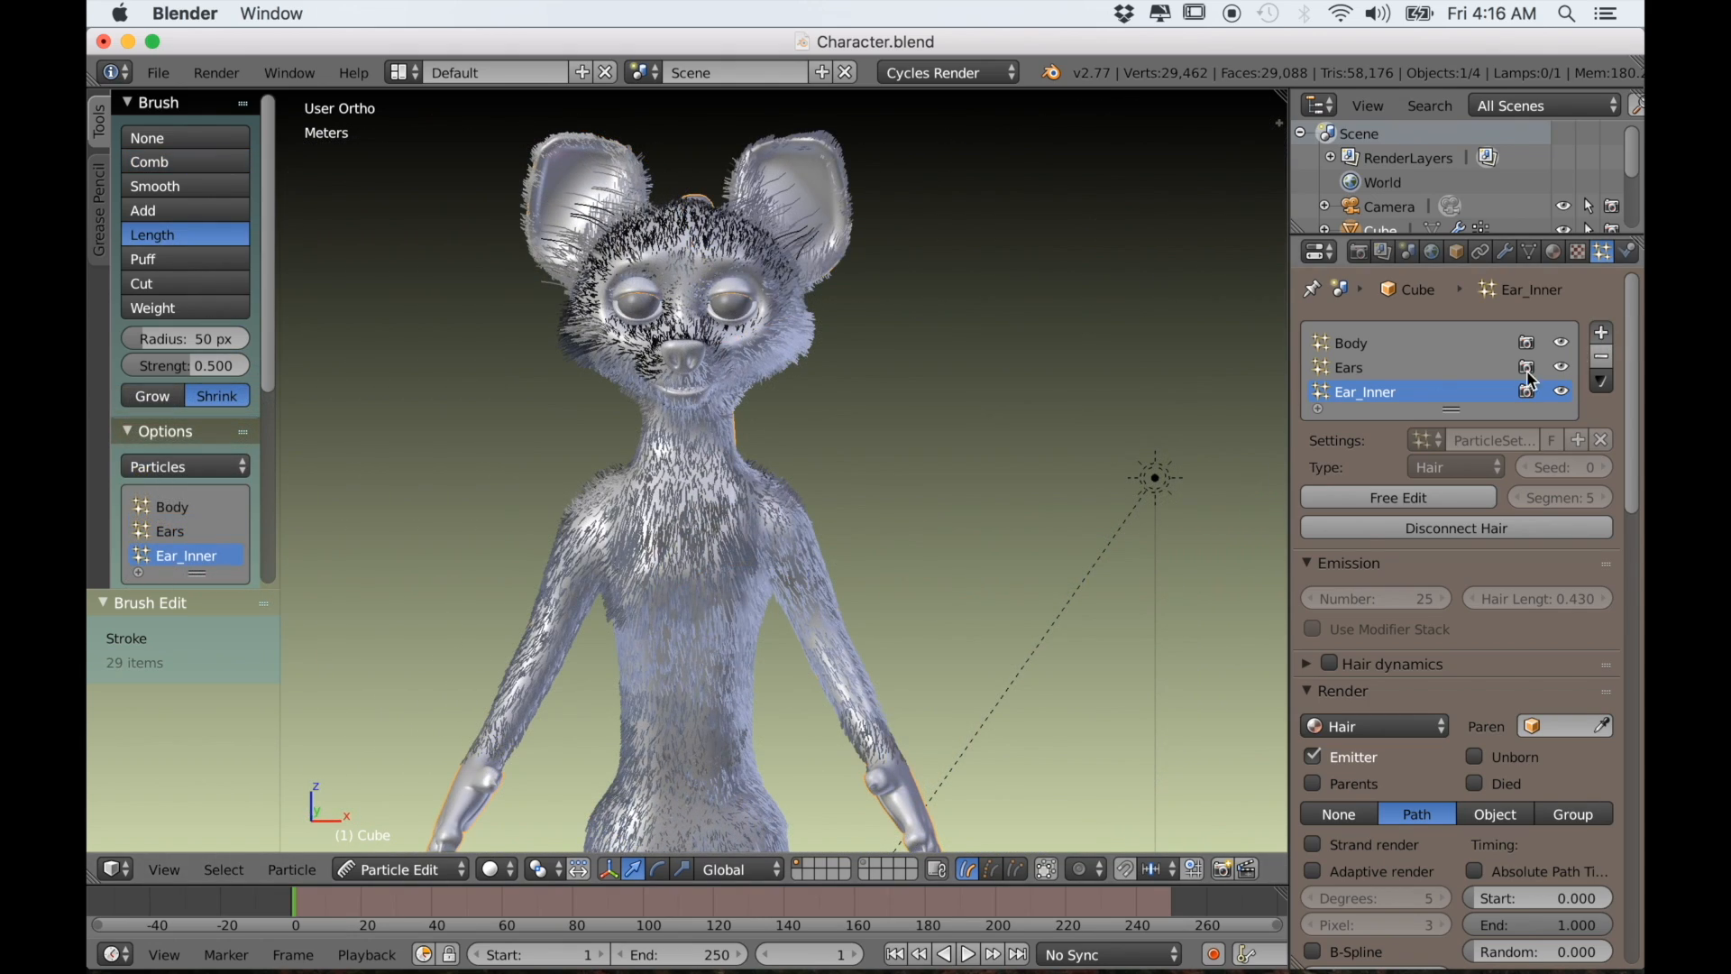
Add another particle system to the character and return to Object Mode
click(1602, 332)
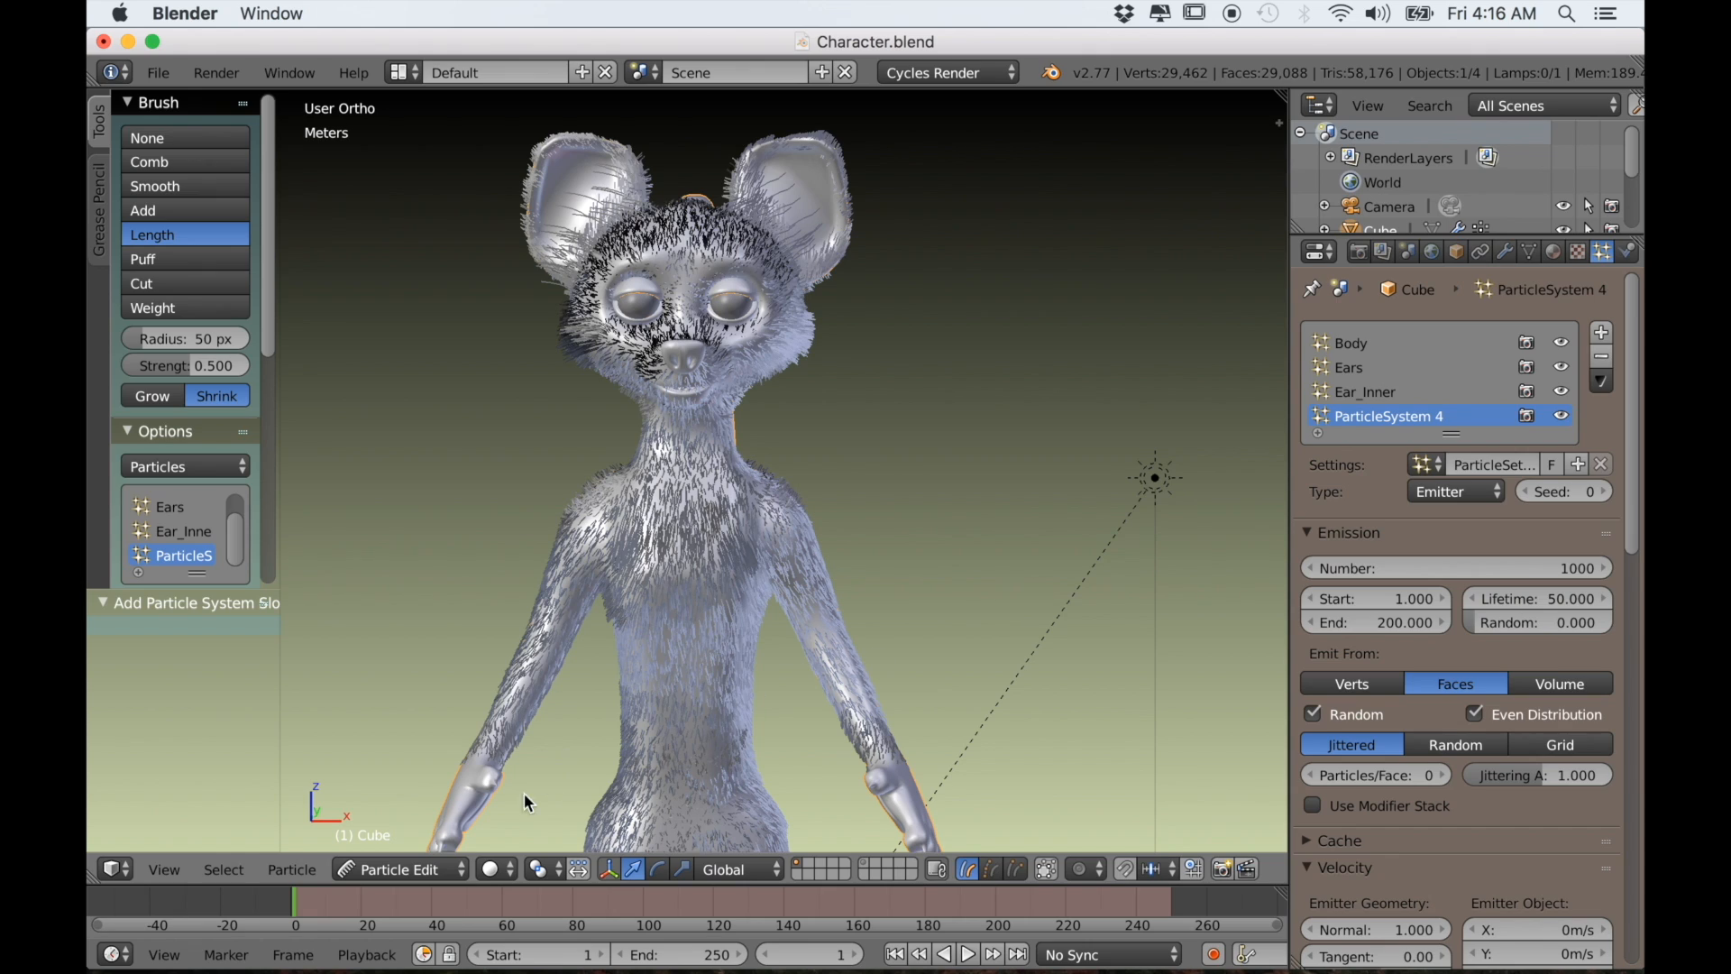
click(424, 869)
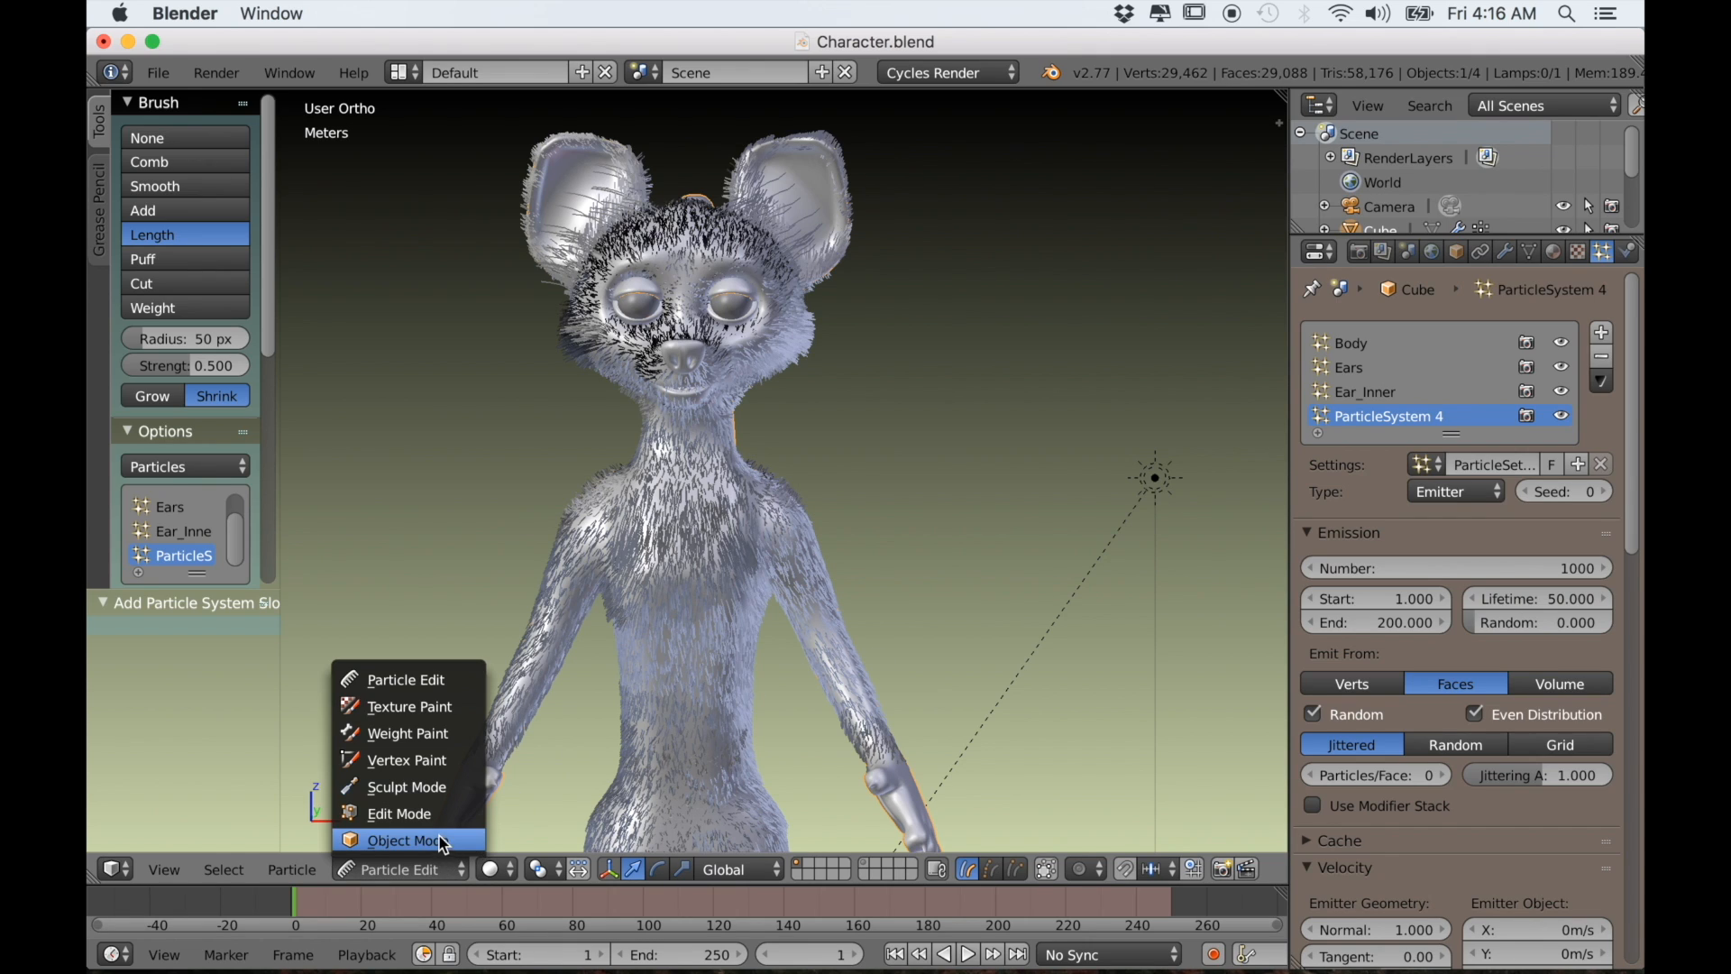
click(443, 843)
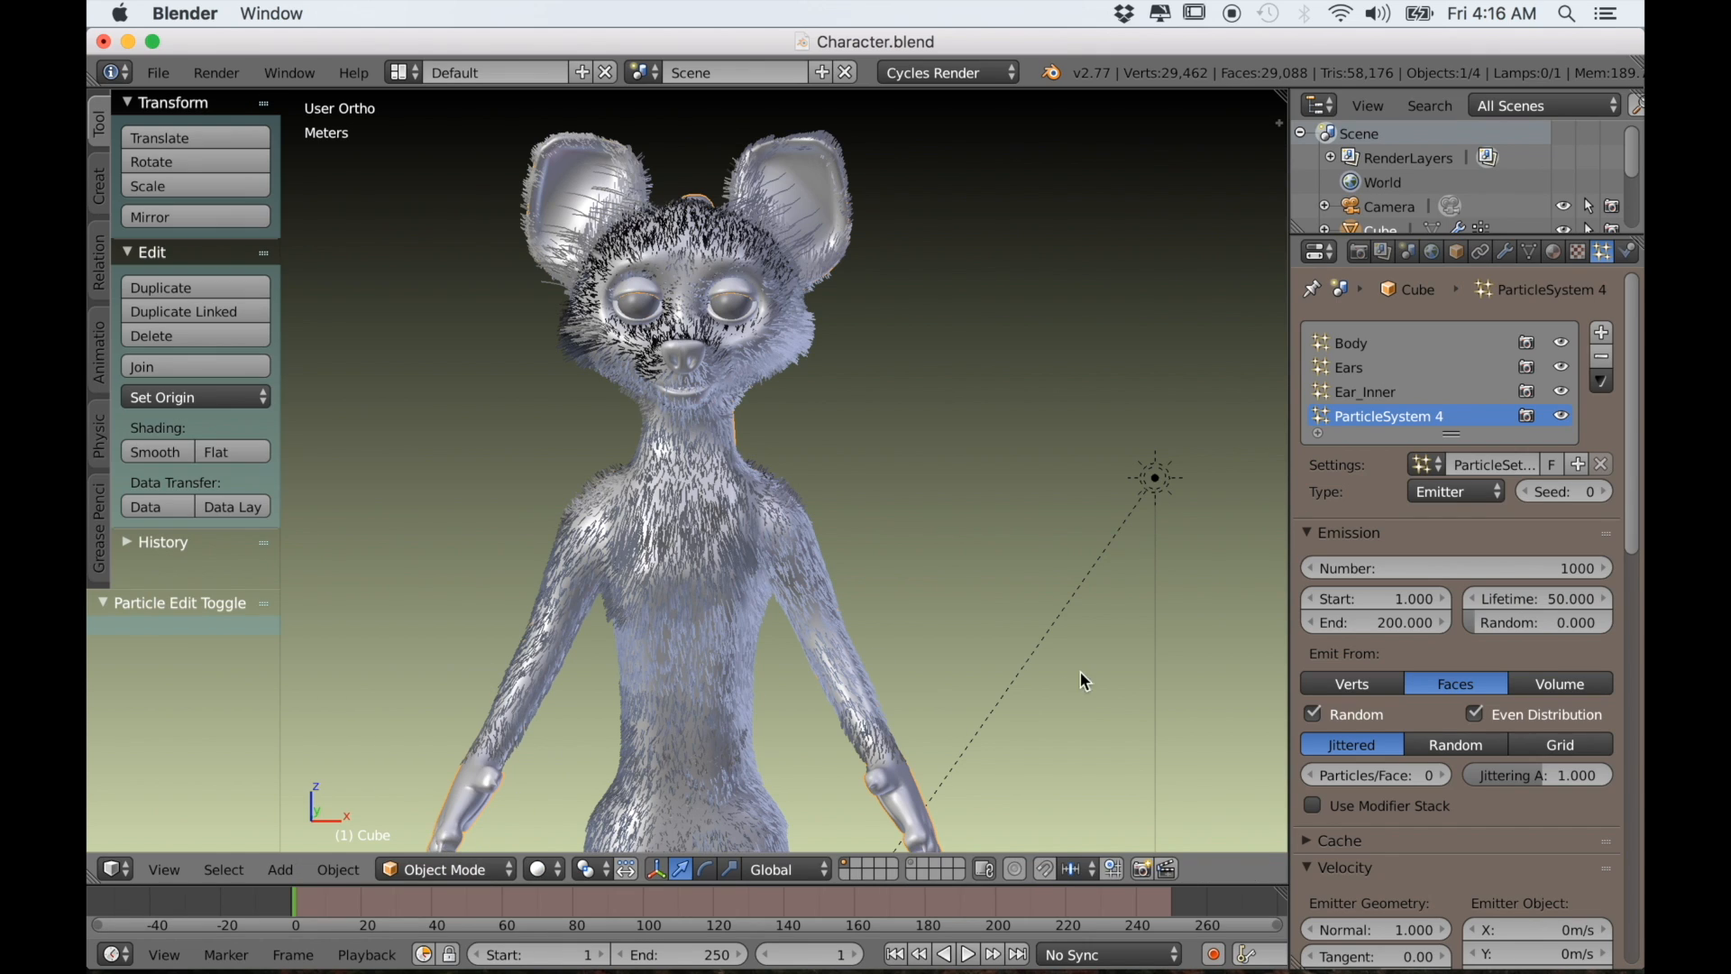
Rename the new particle system to Eyelids with type Hair, and save the file
double_click(1367, 416)
text(Eyelids)
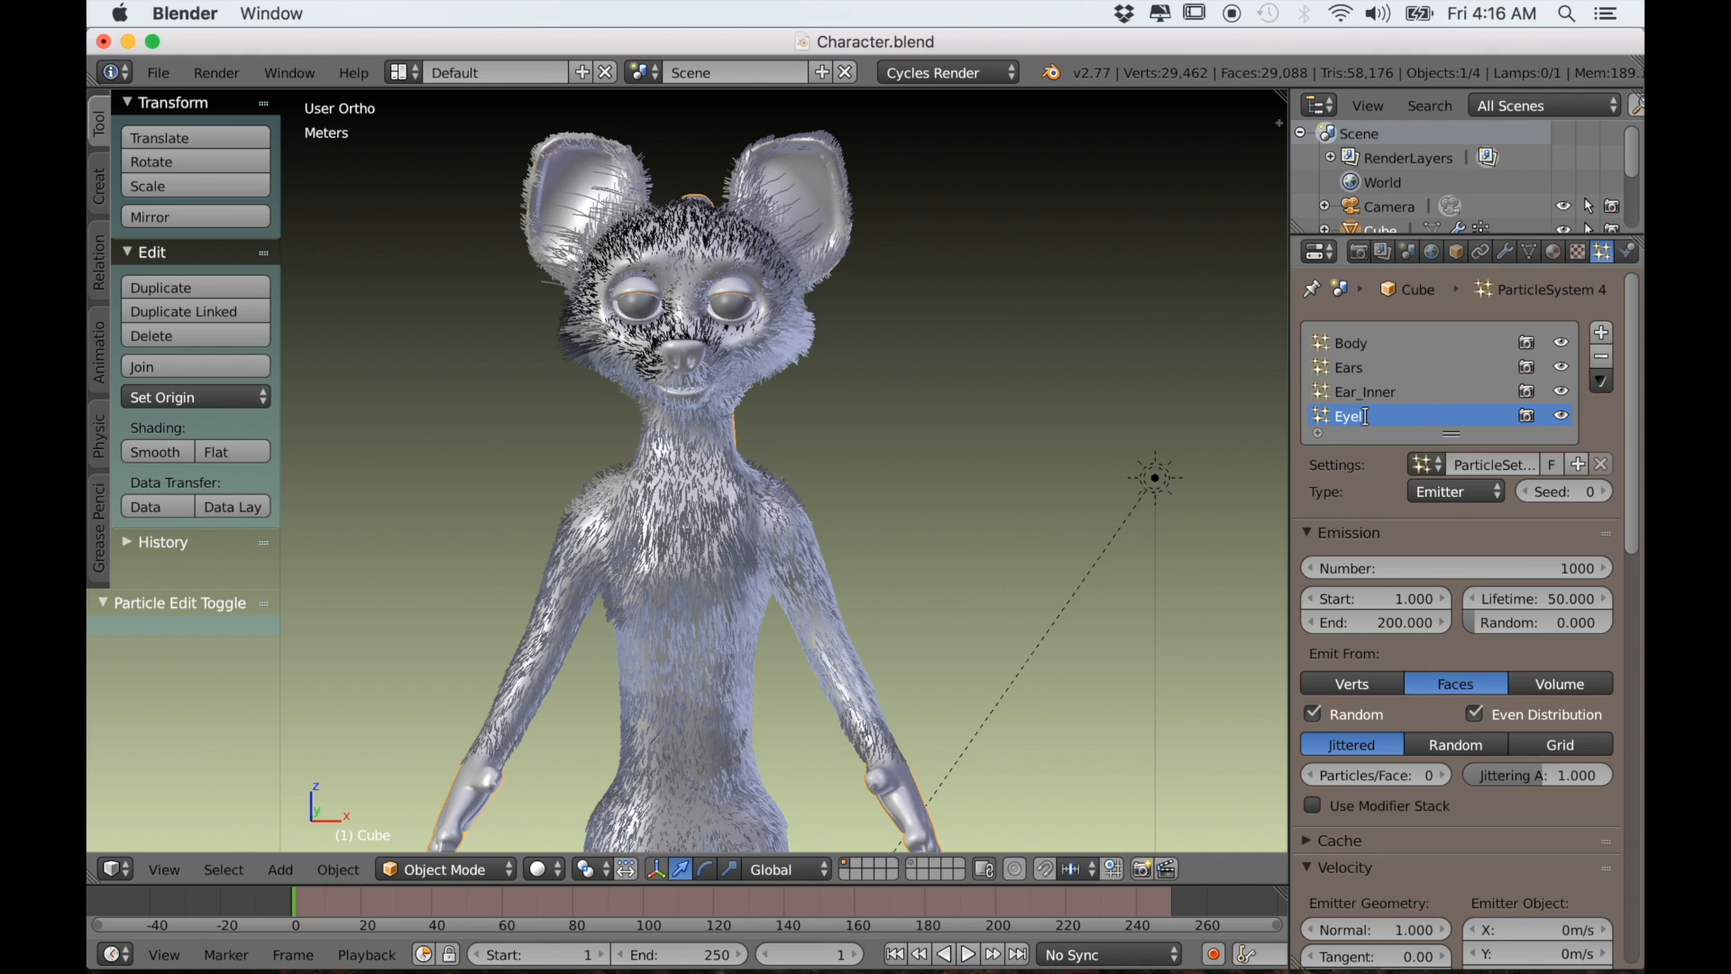
key(Return)
click(1451, 503)
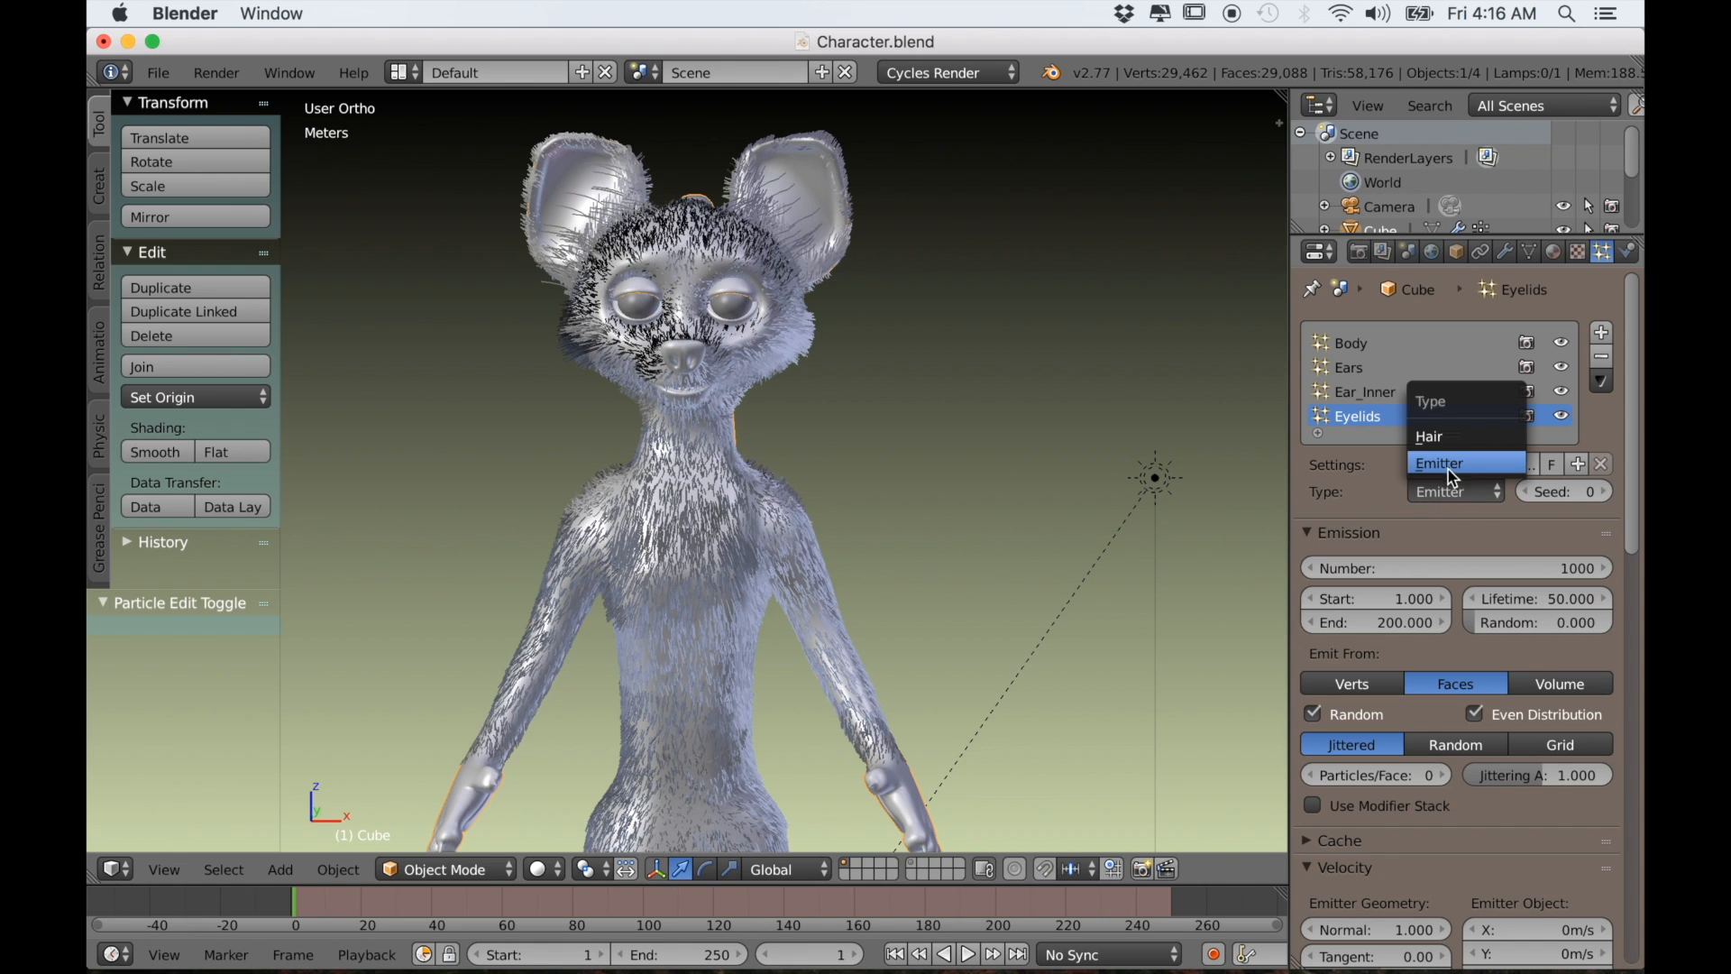
click(1440, 435)
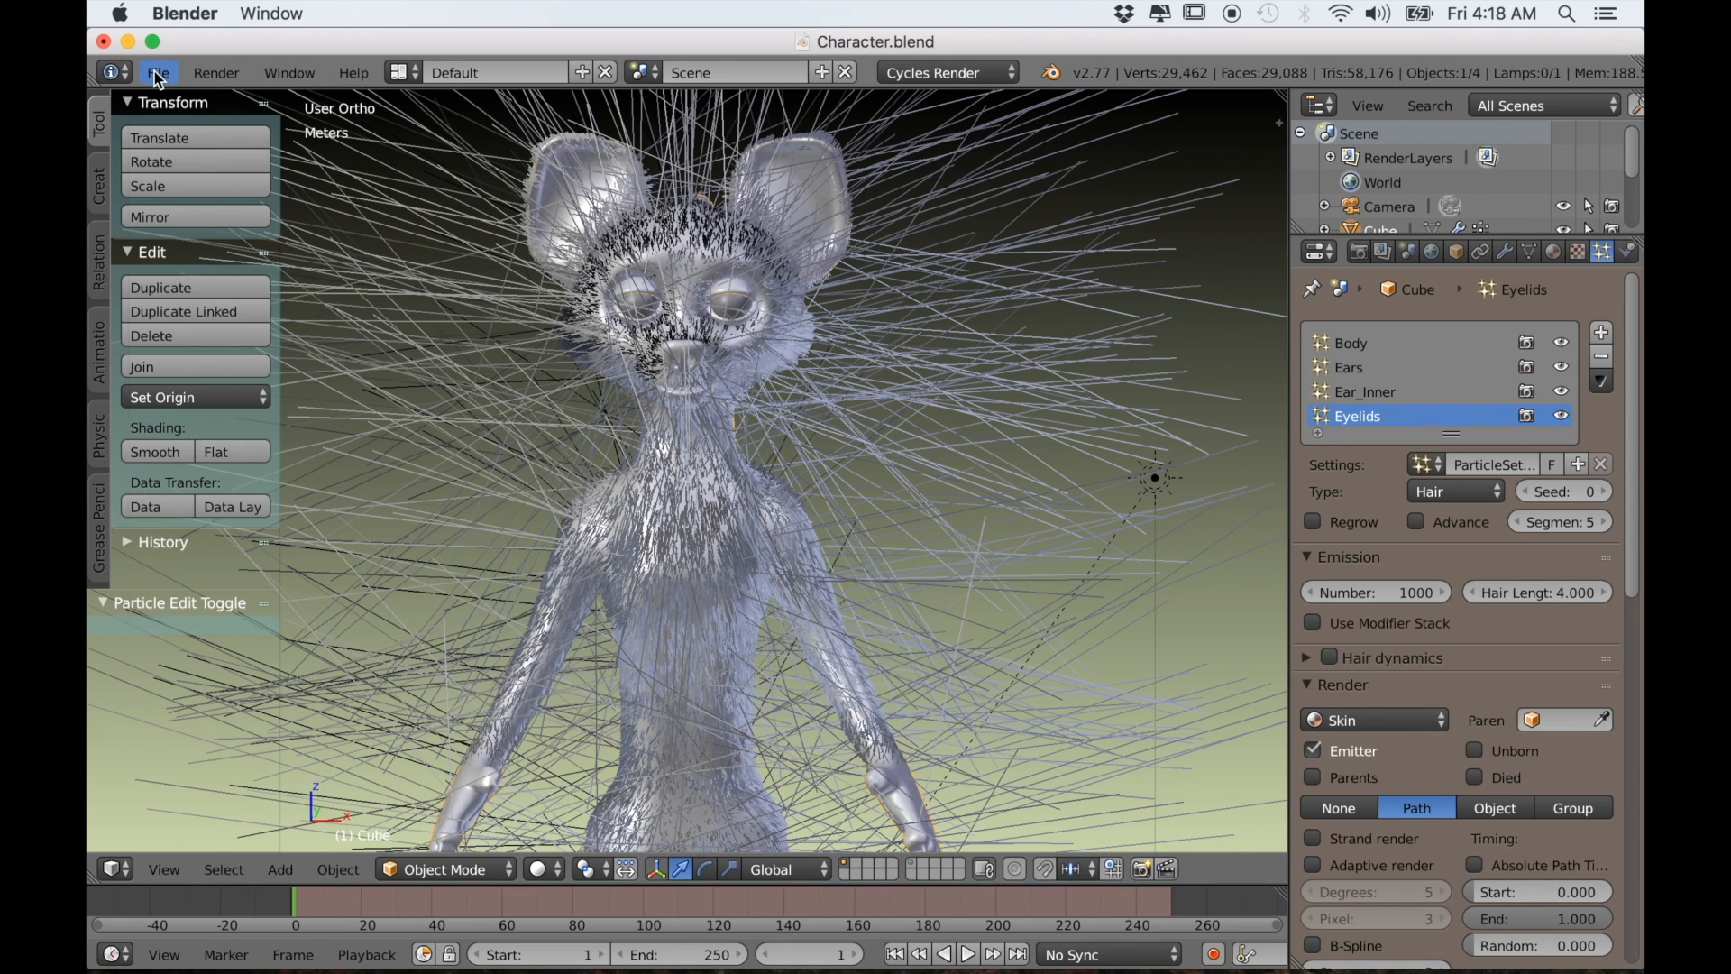
click(159, 74)
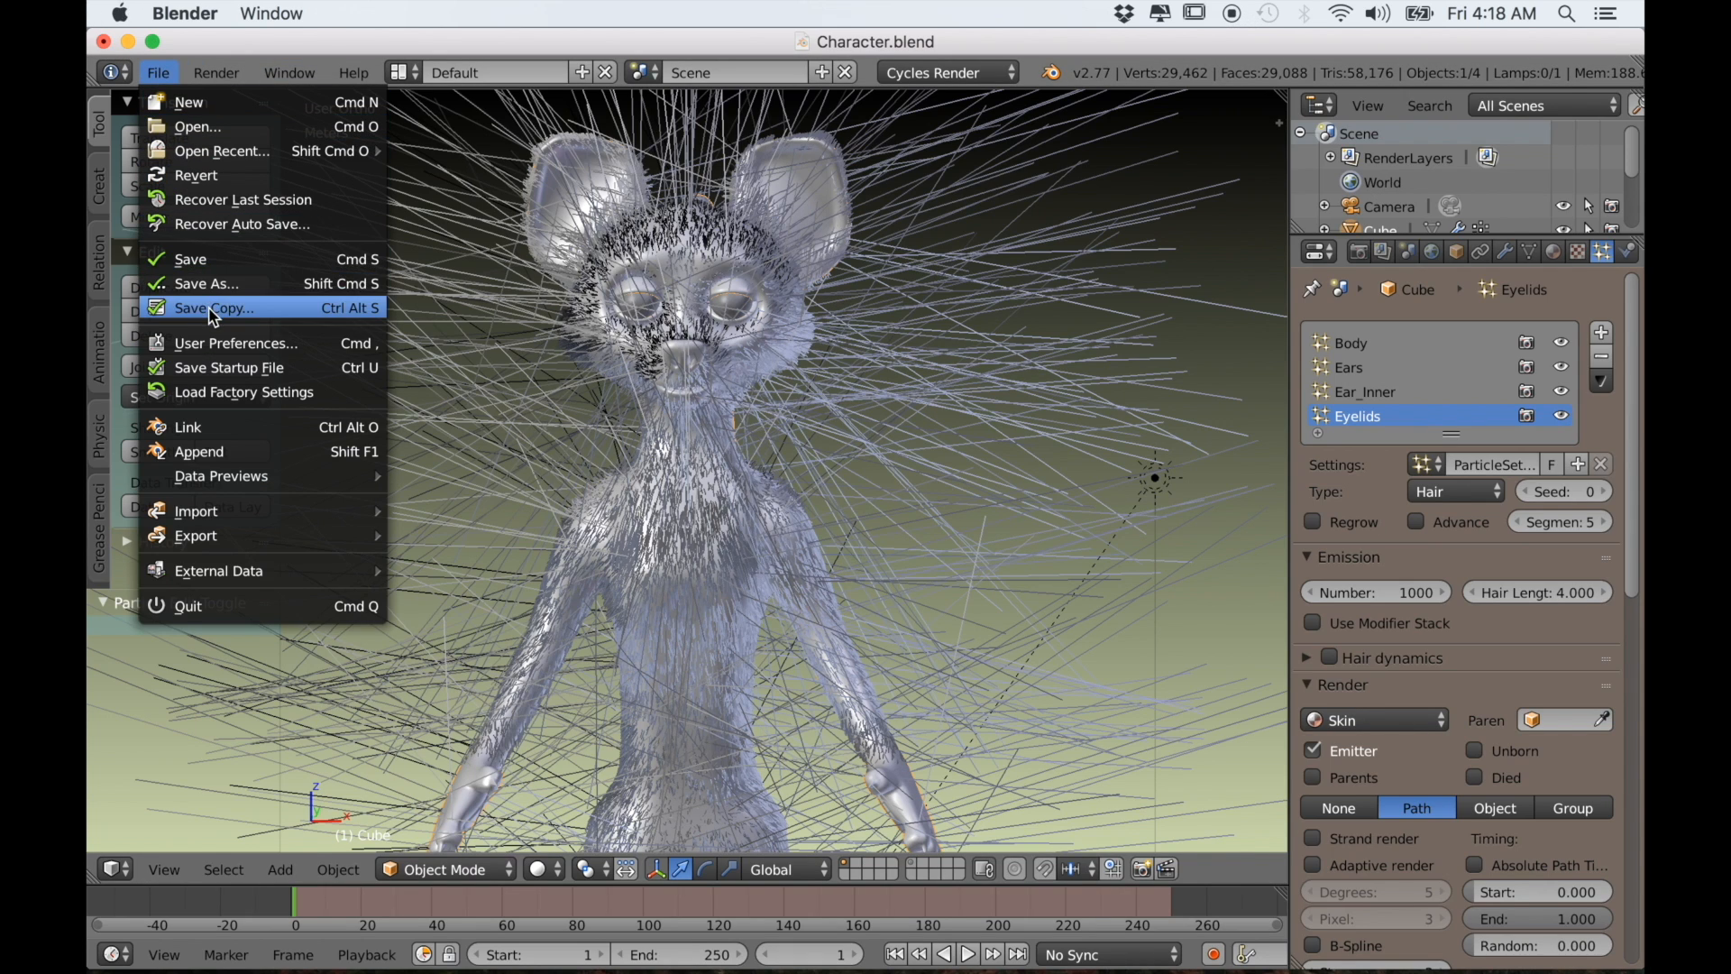
click(207, 261)
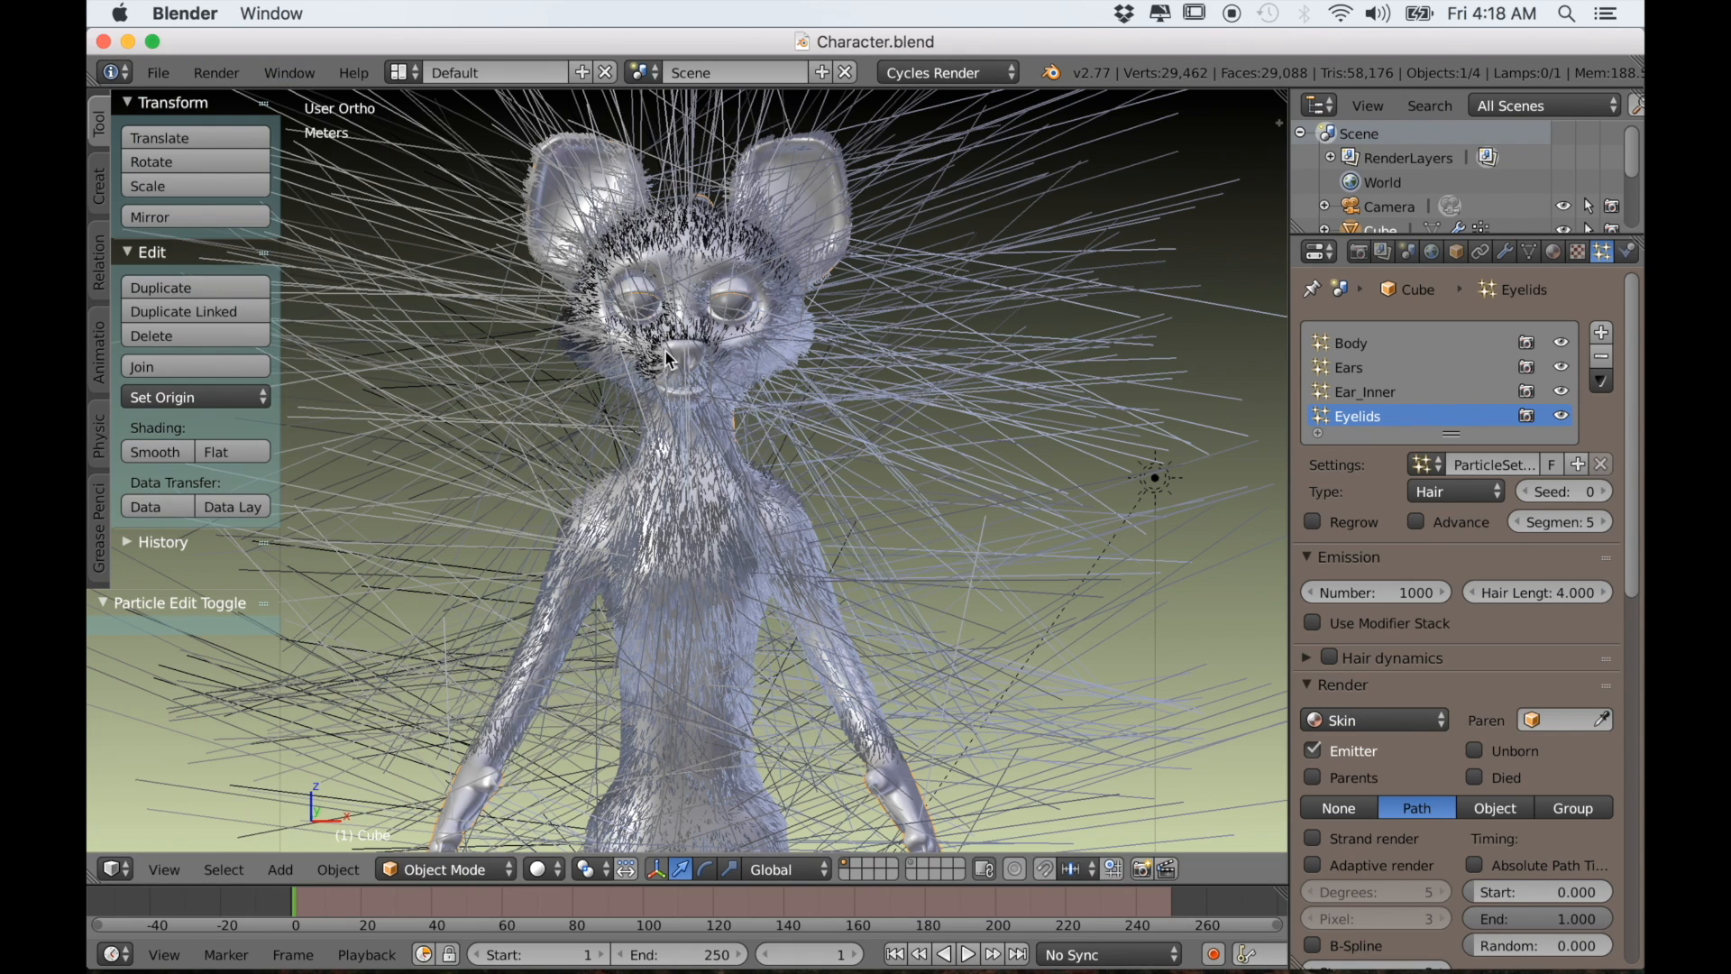
Enable the Advanced settings for the Eyelids hair and set its hair length to 0.020
click(1412, 523)
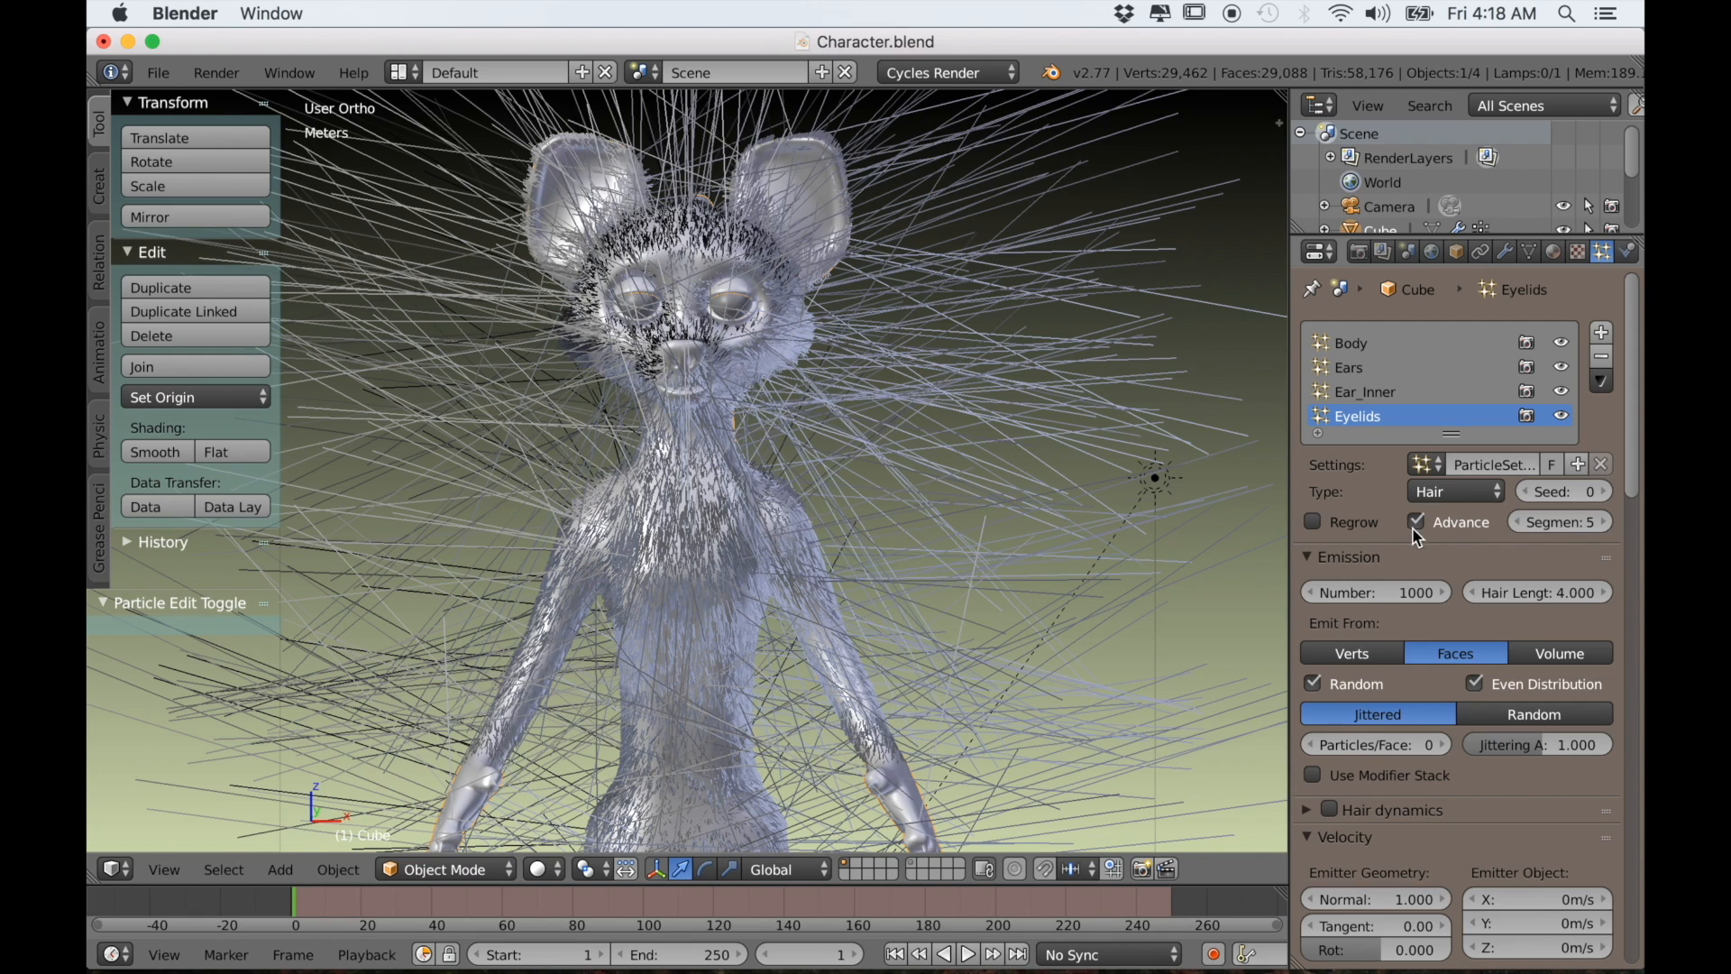
click(1551, 592)
text(0)
key(Return)
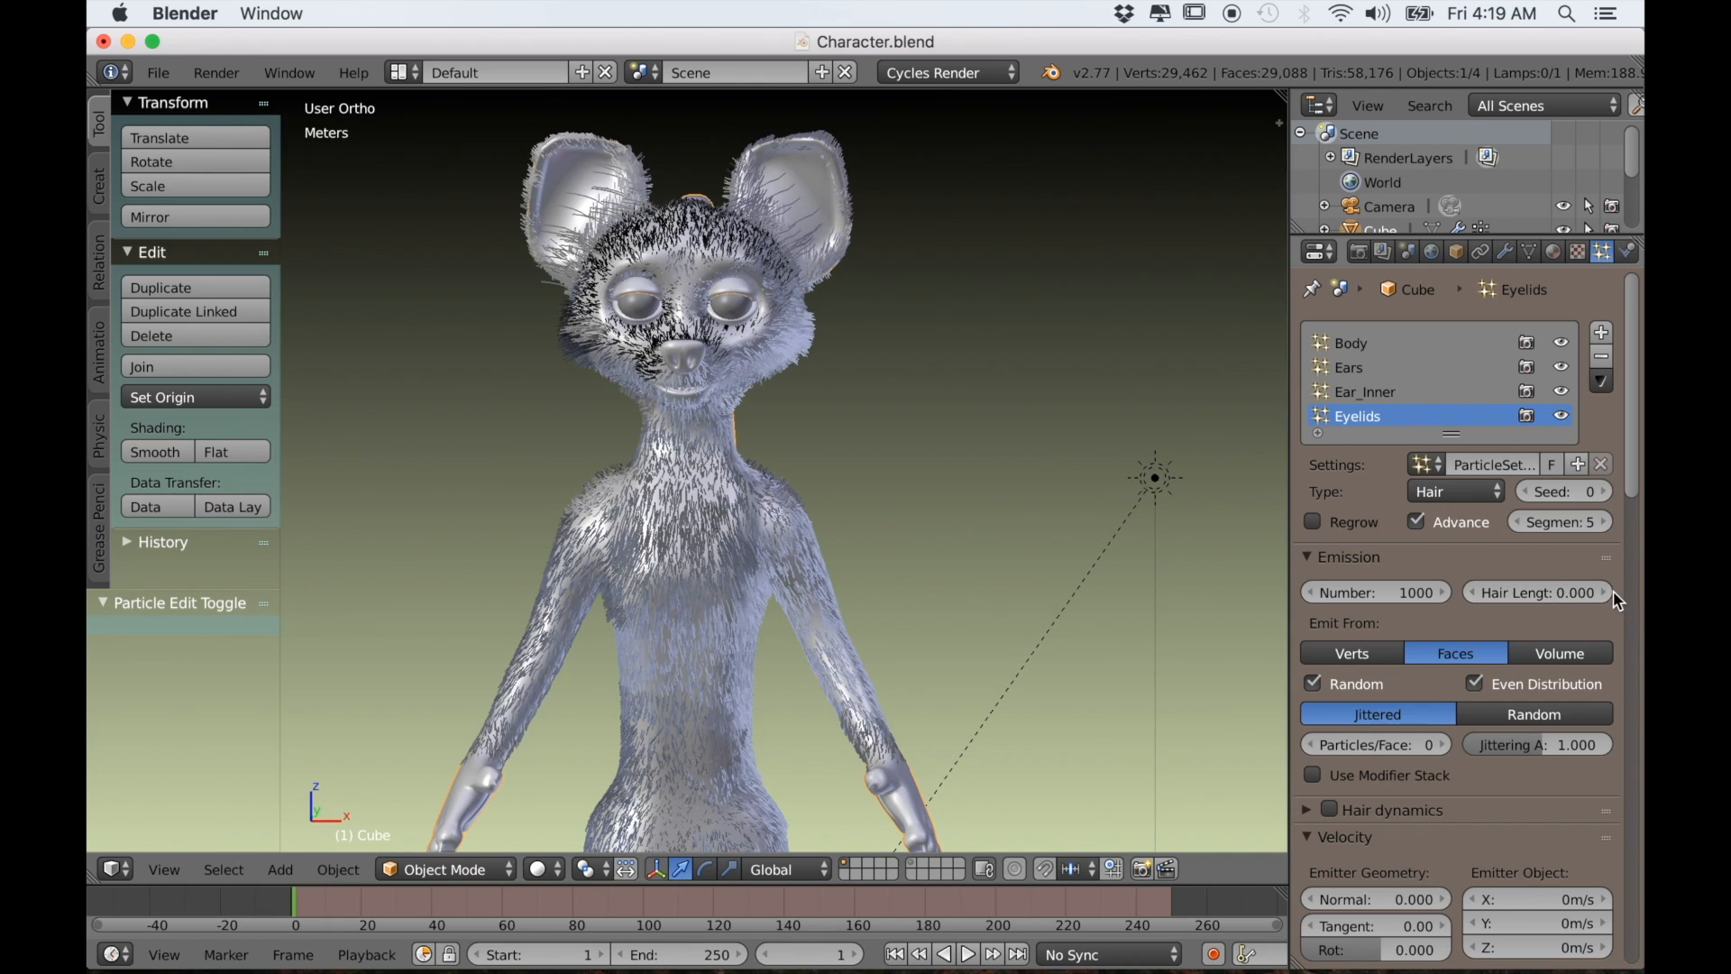
click(1614, 594)
click(1614, 594)
scroll(1375, 625, down, 3)
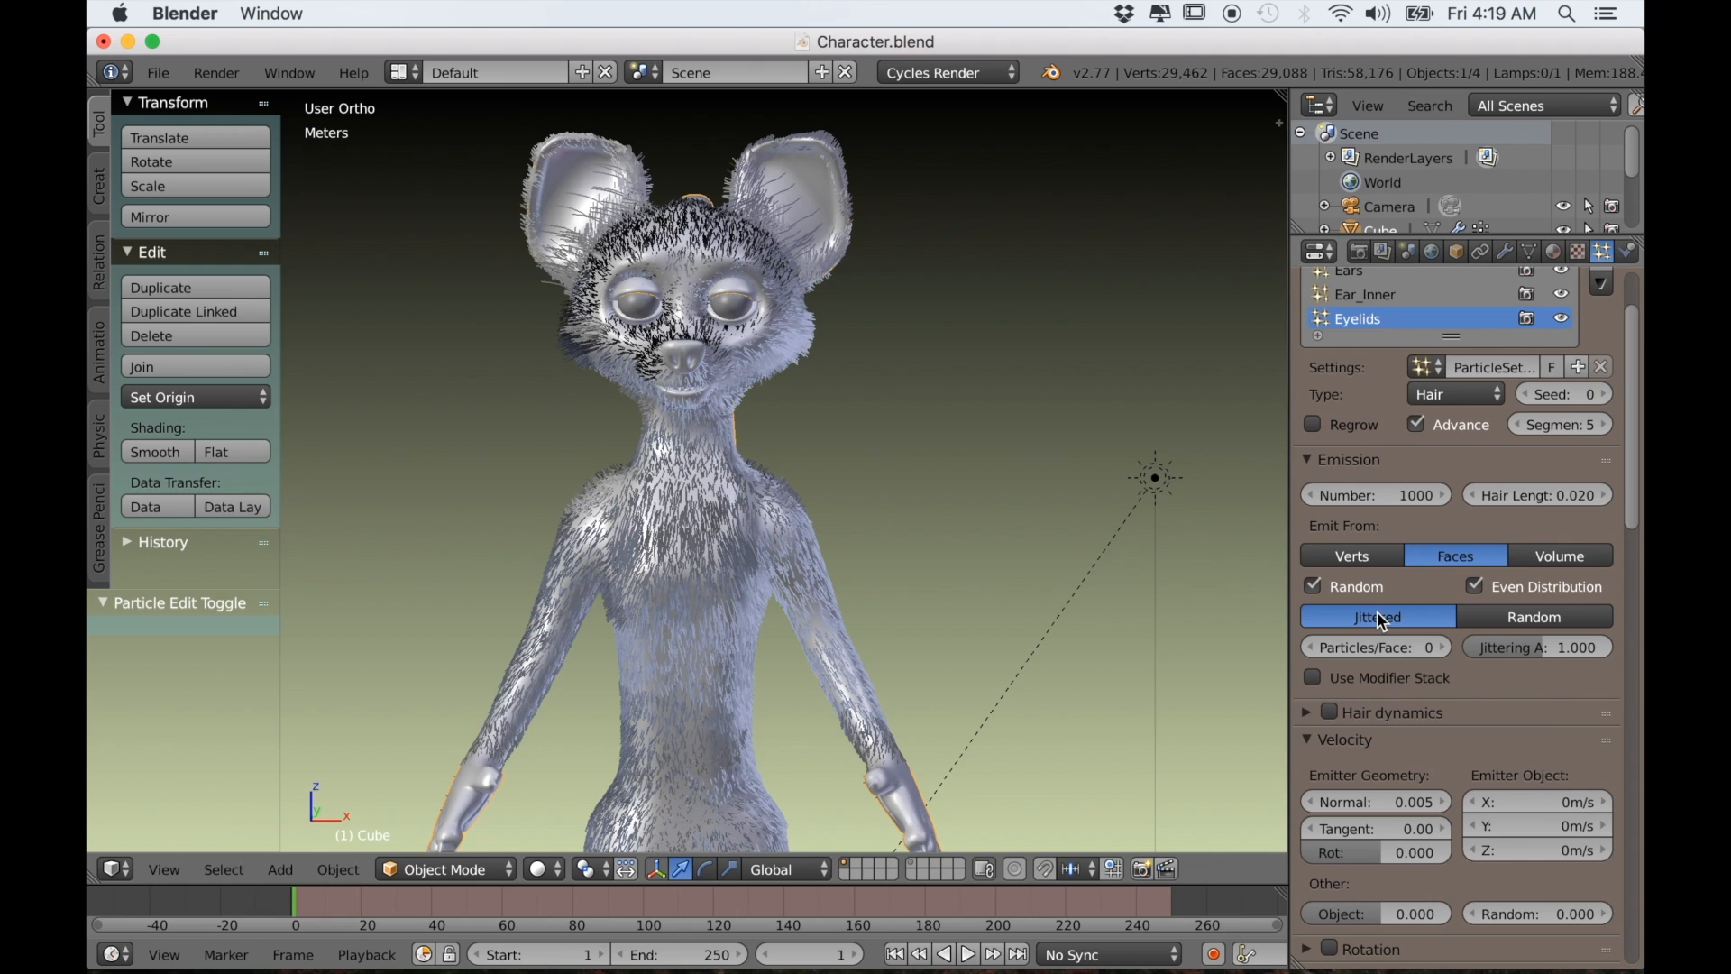
Switch to the Compositing screen layout and set the Eyelids hair's root thickness to 0.20
click(403, 72)
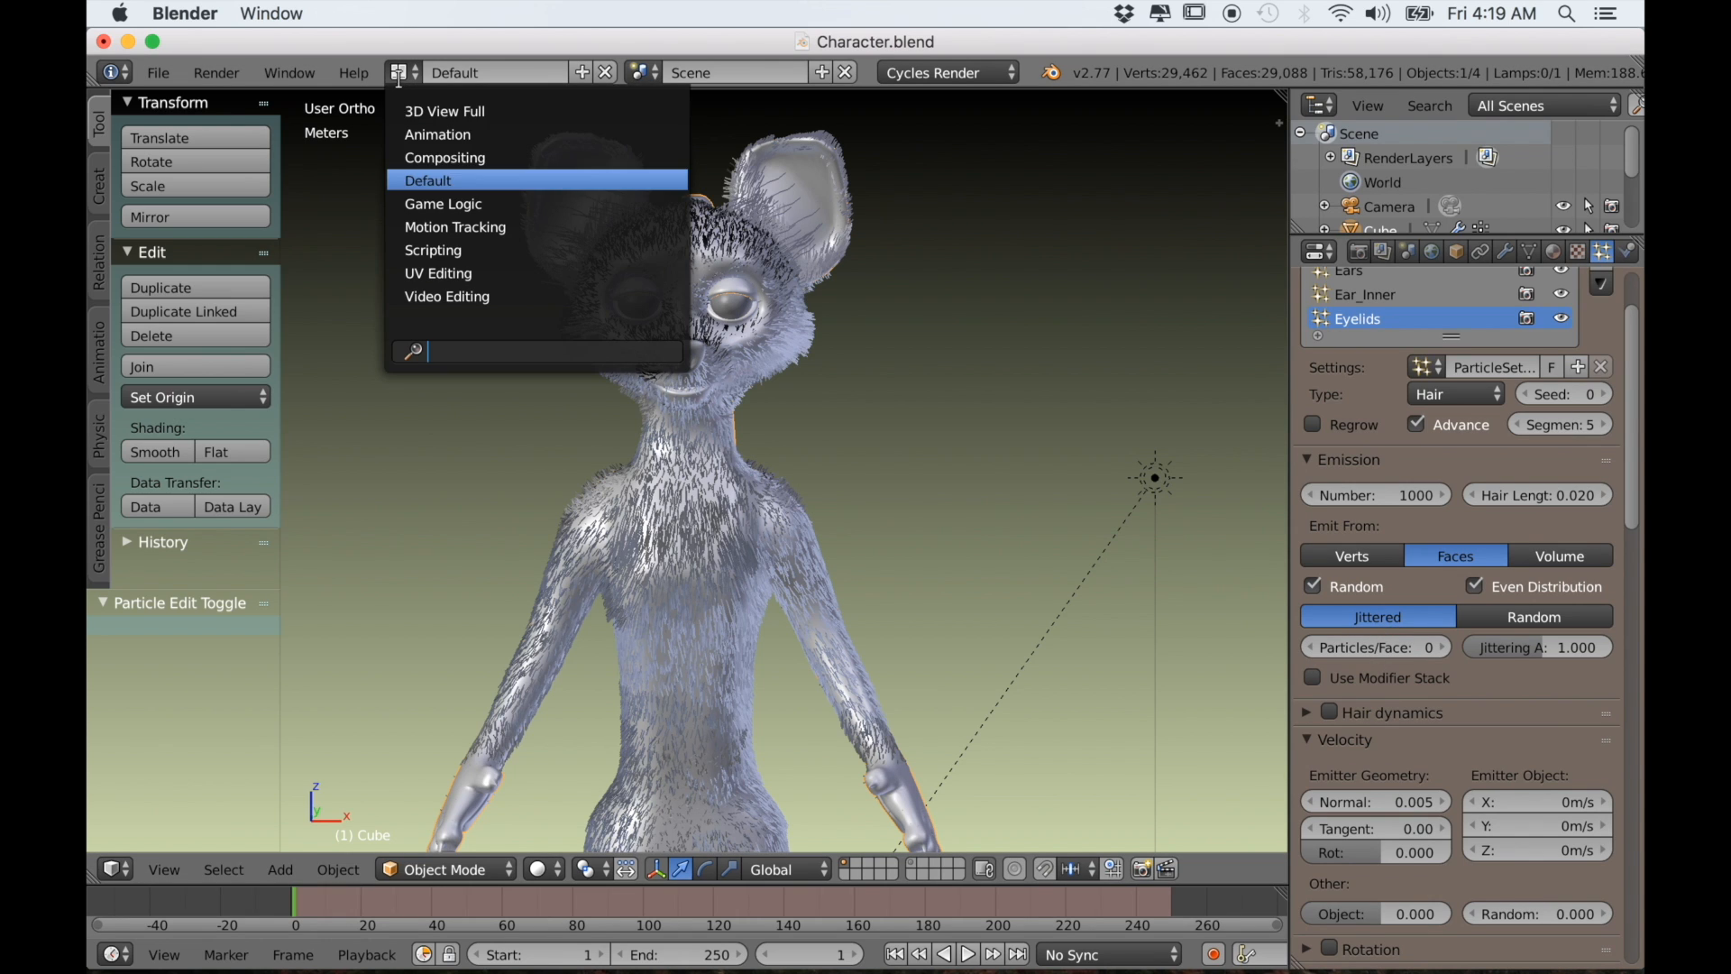
click(421, 164)
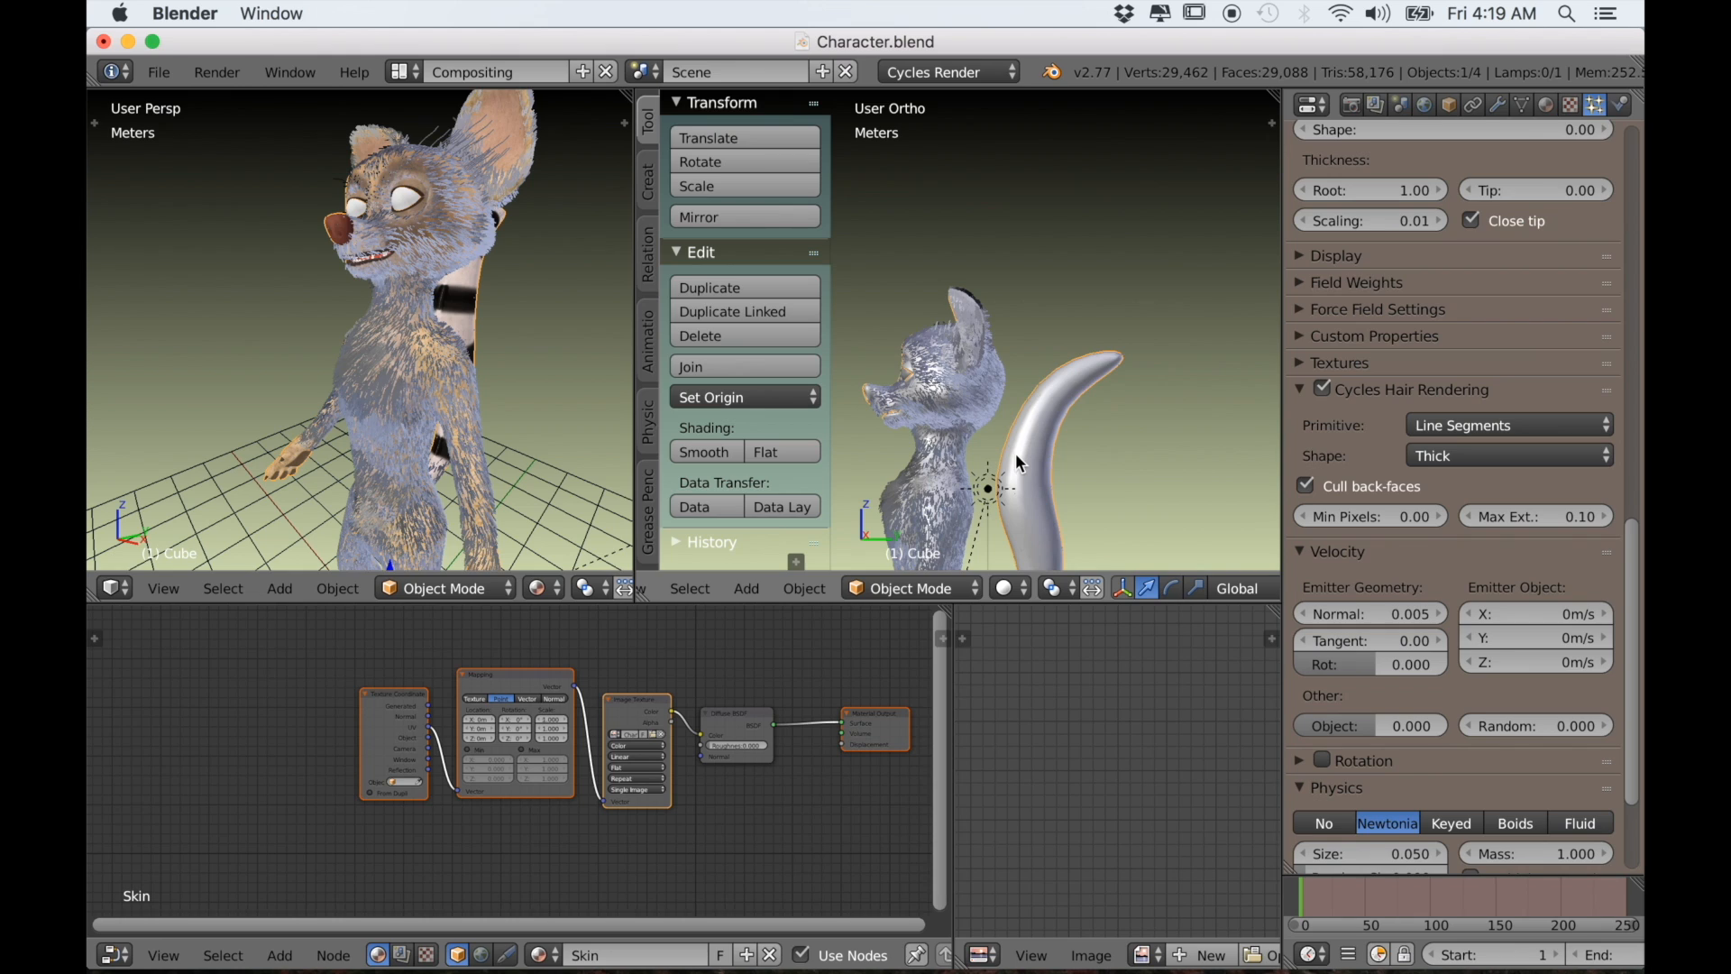
shift+middle_drag(971, 453, 1017, 375)
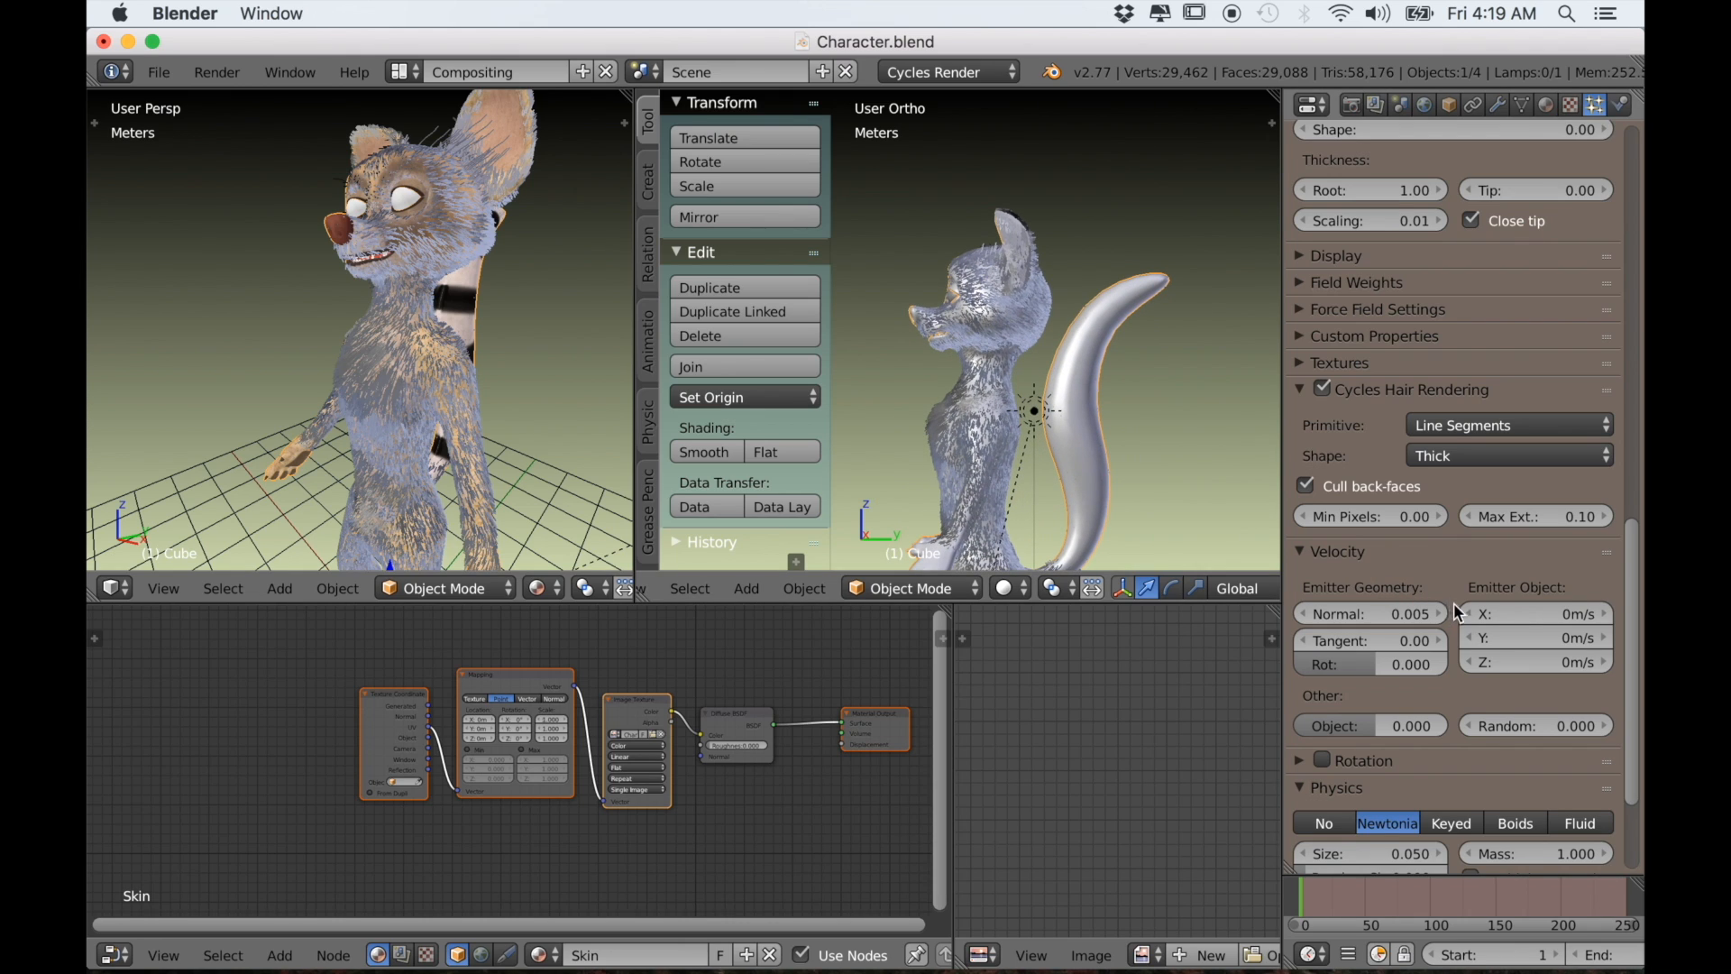
scroll(1386, 333, up, 2)
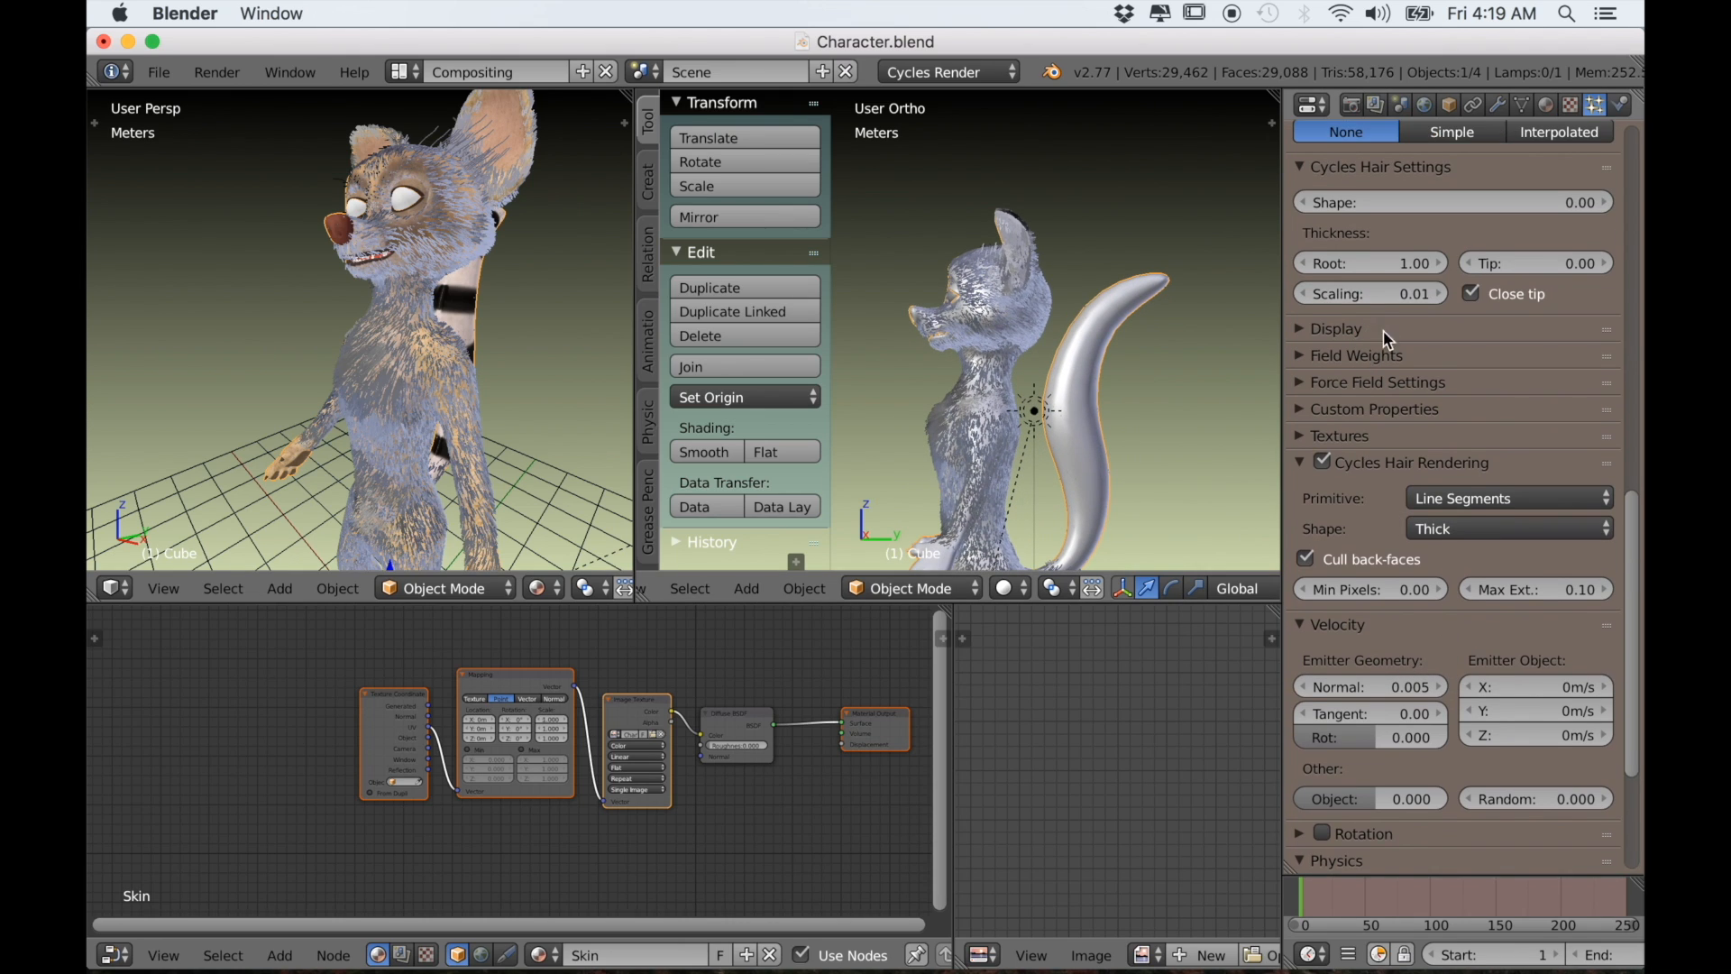
scroll(1386, 334, up, 3)
click(1364, 384)
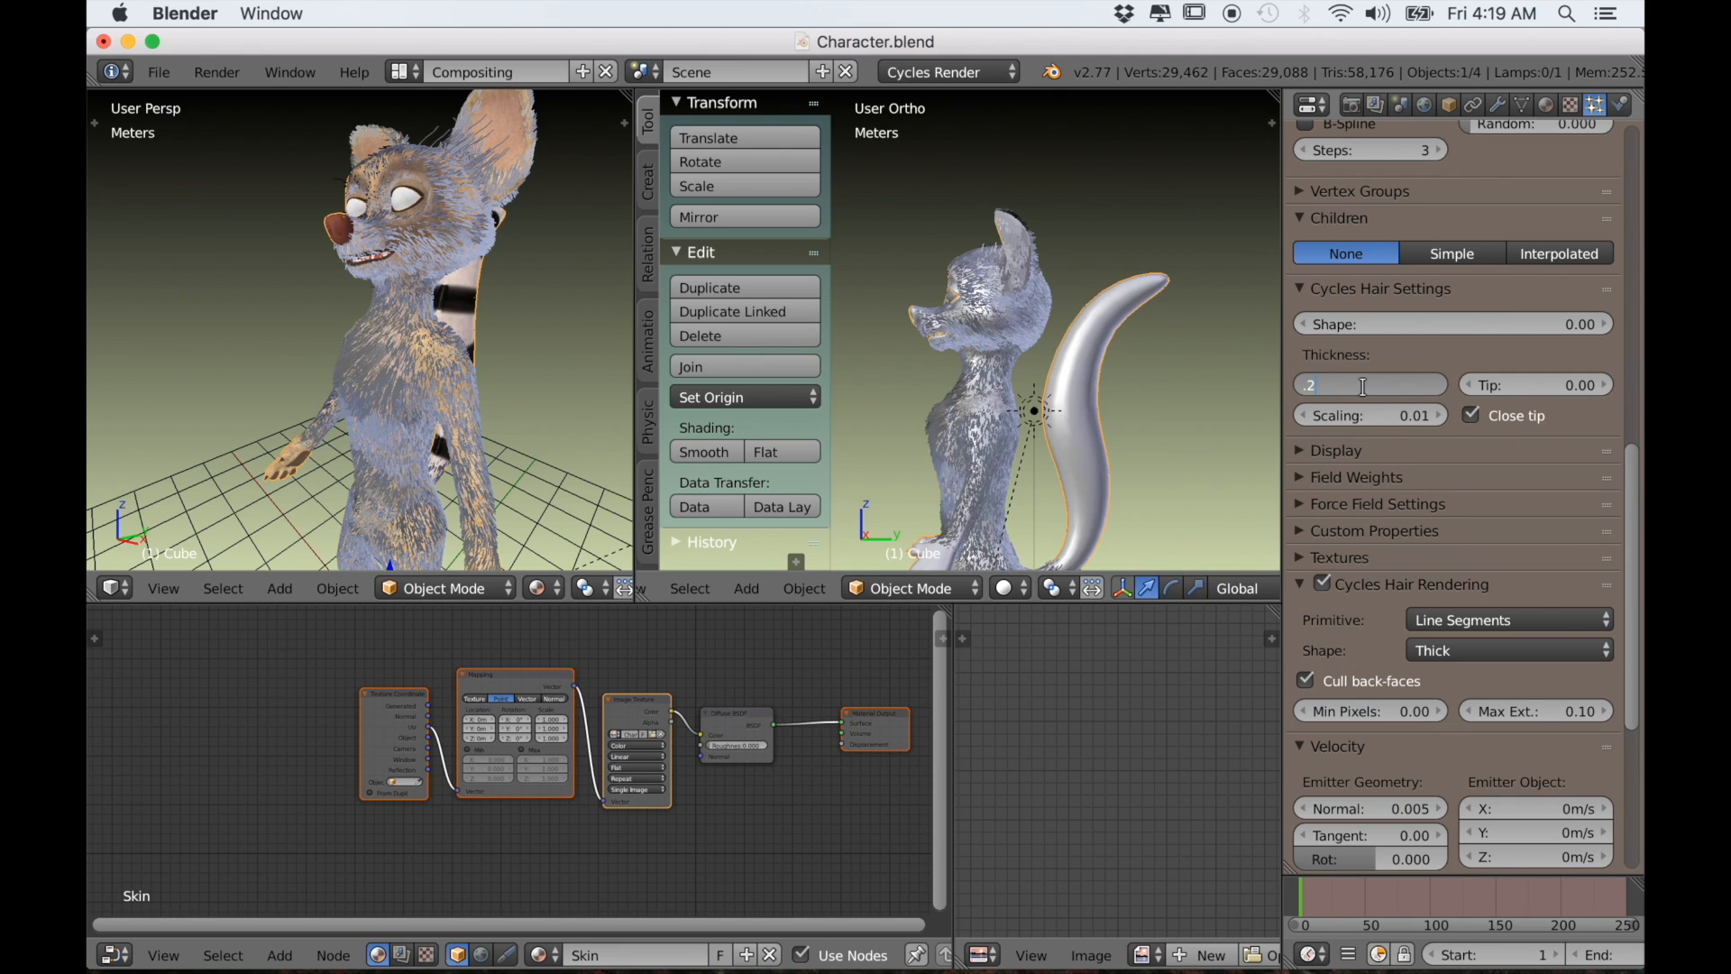
key(Return)
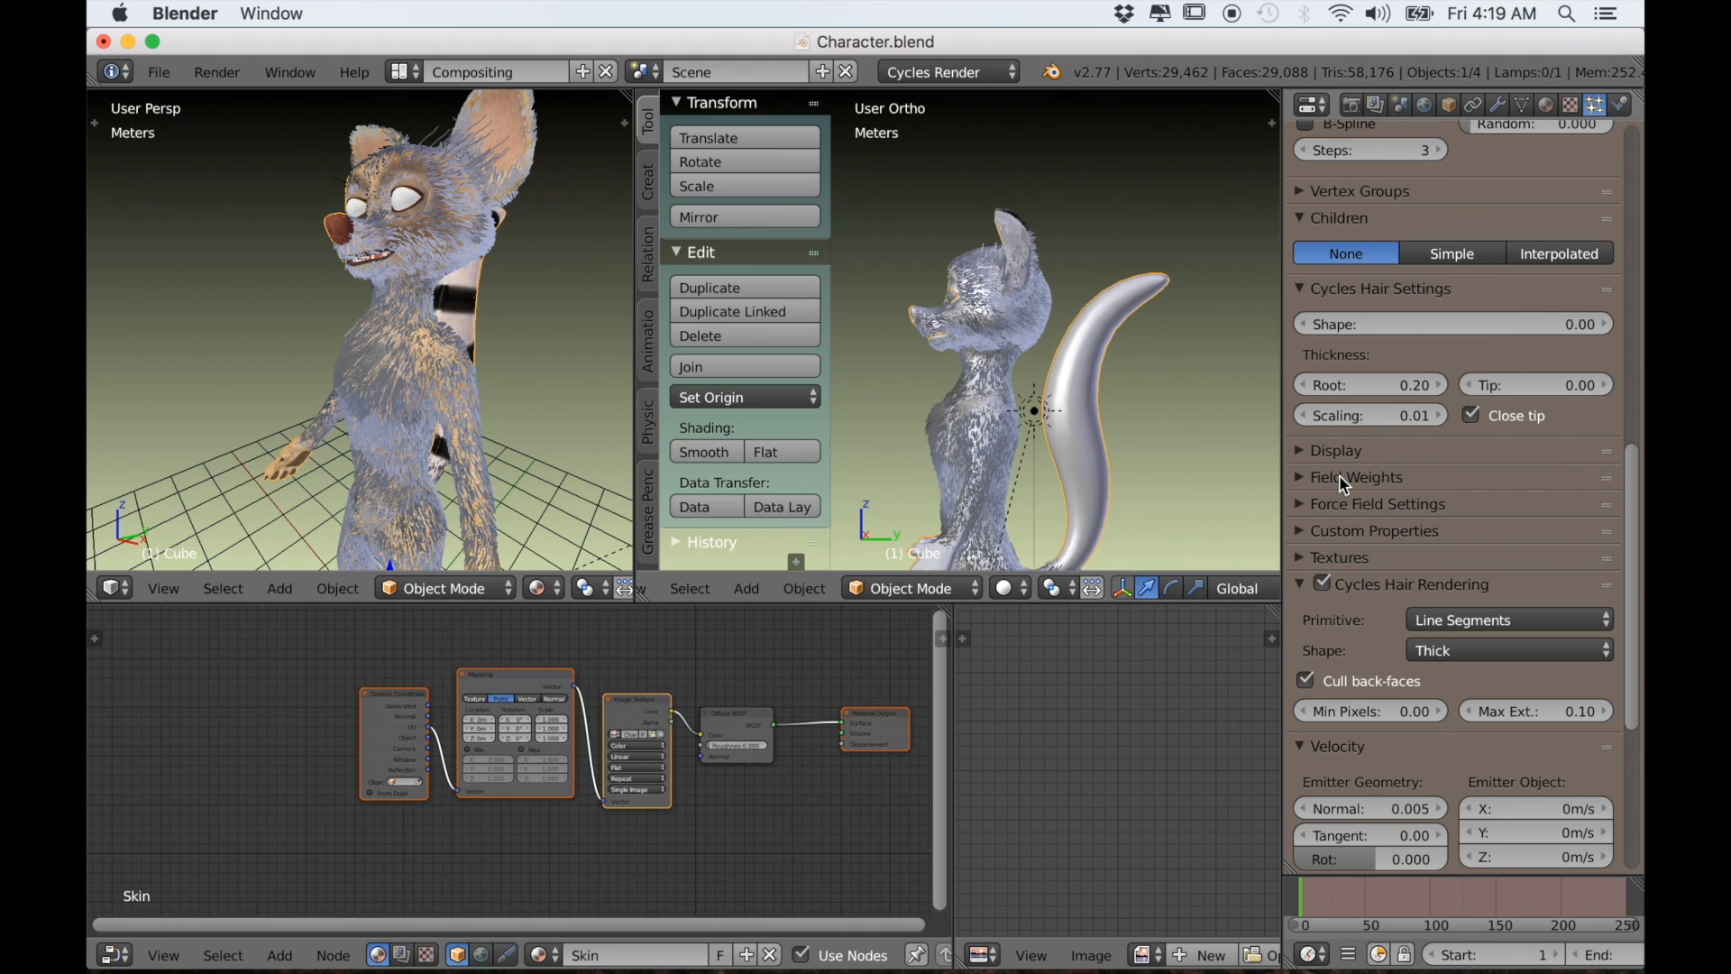
Assign the Eyelids vertex group as the density group of the Eyelids particle system
scroll(1367, 420, up, 4)
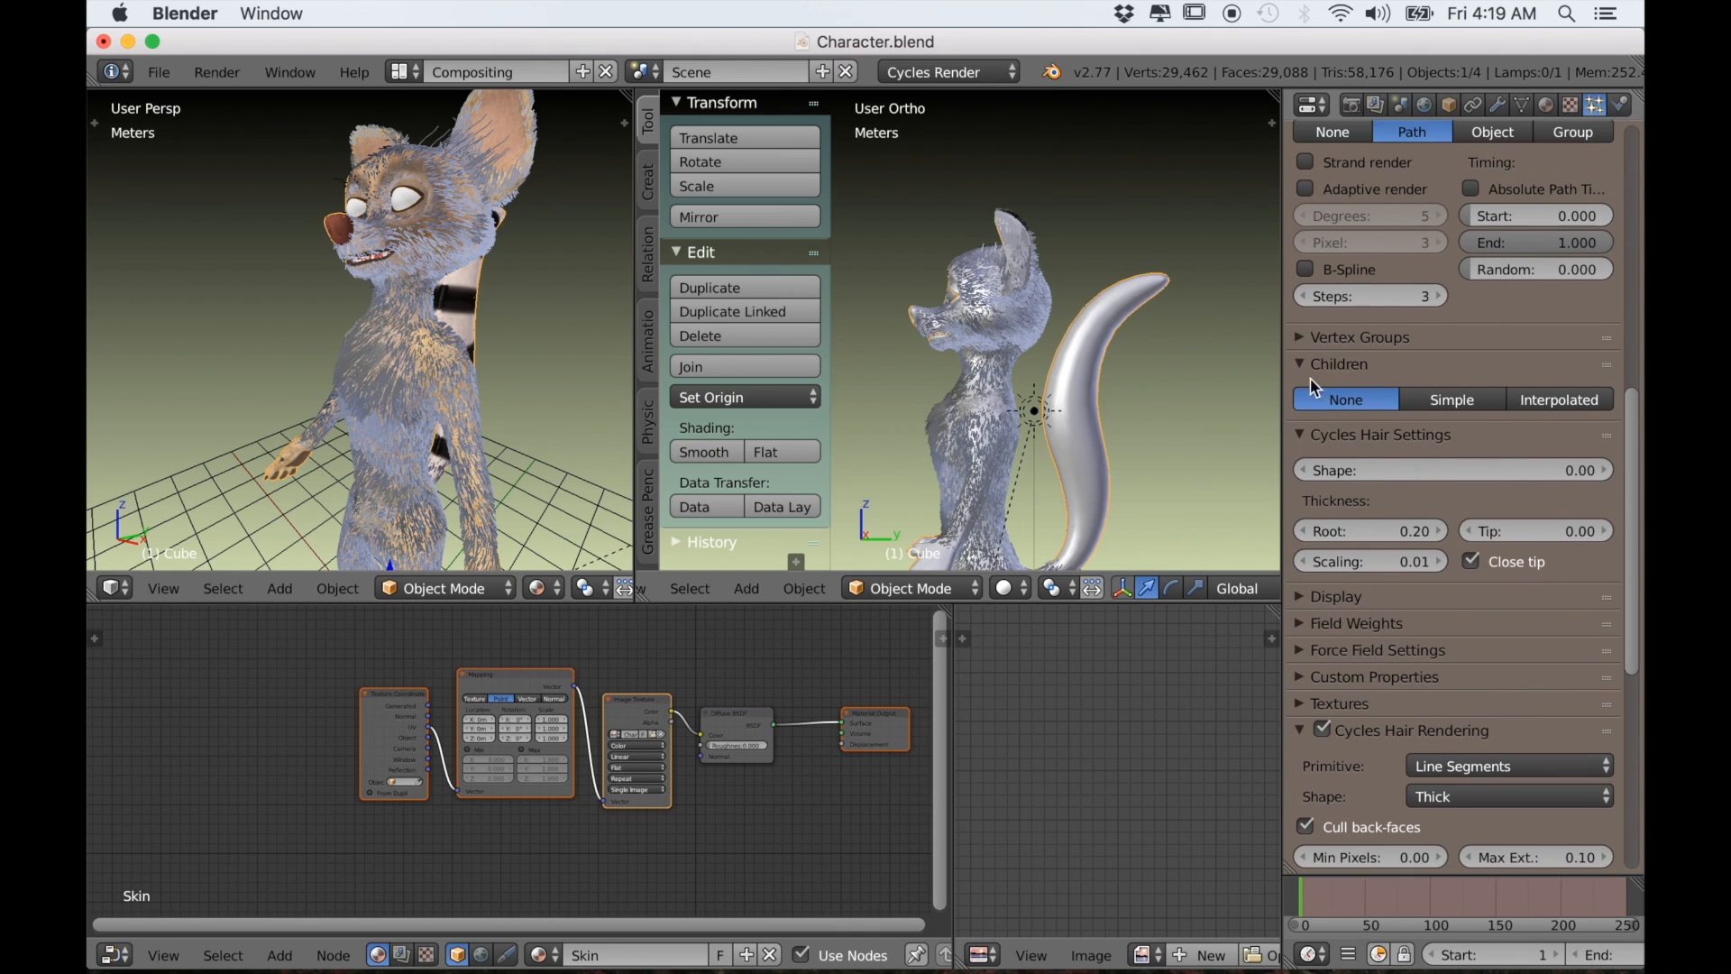
click(1304, 338)
click(1418, 372)
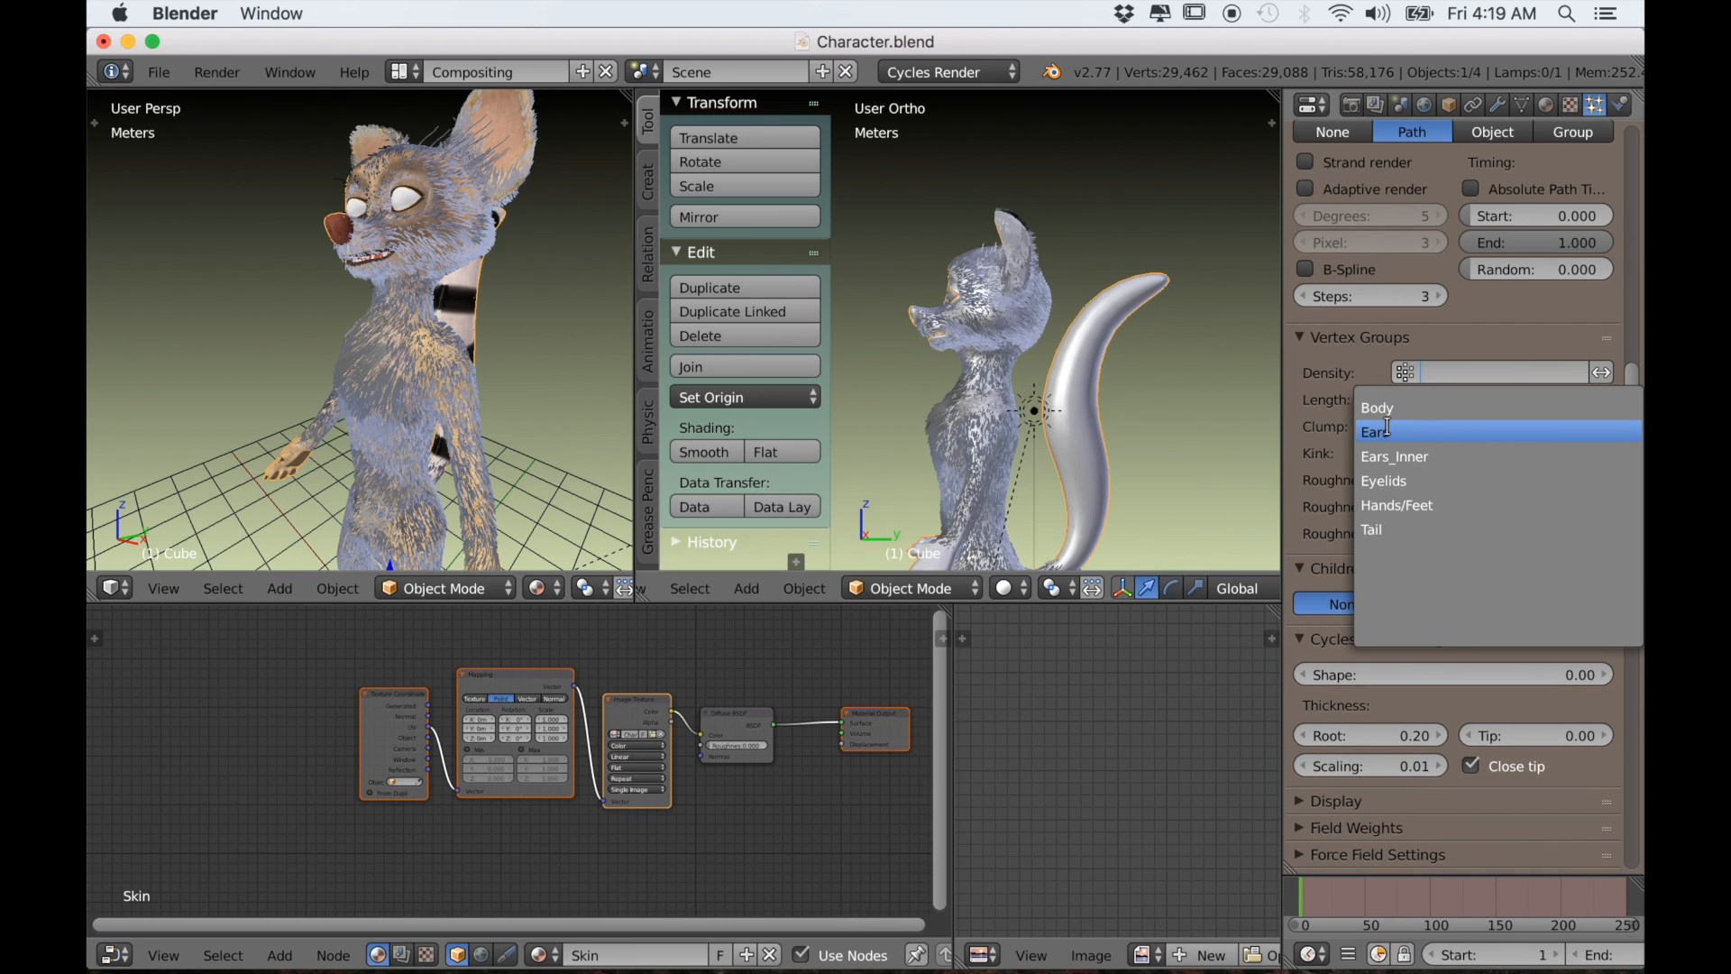
click(1407, 482)
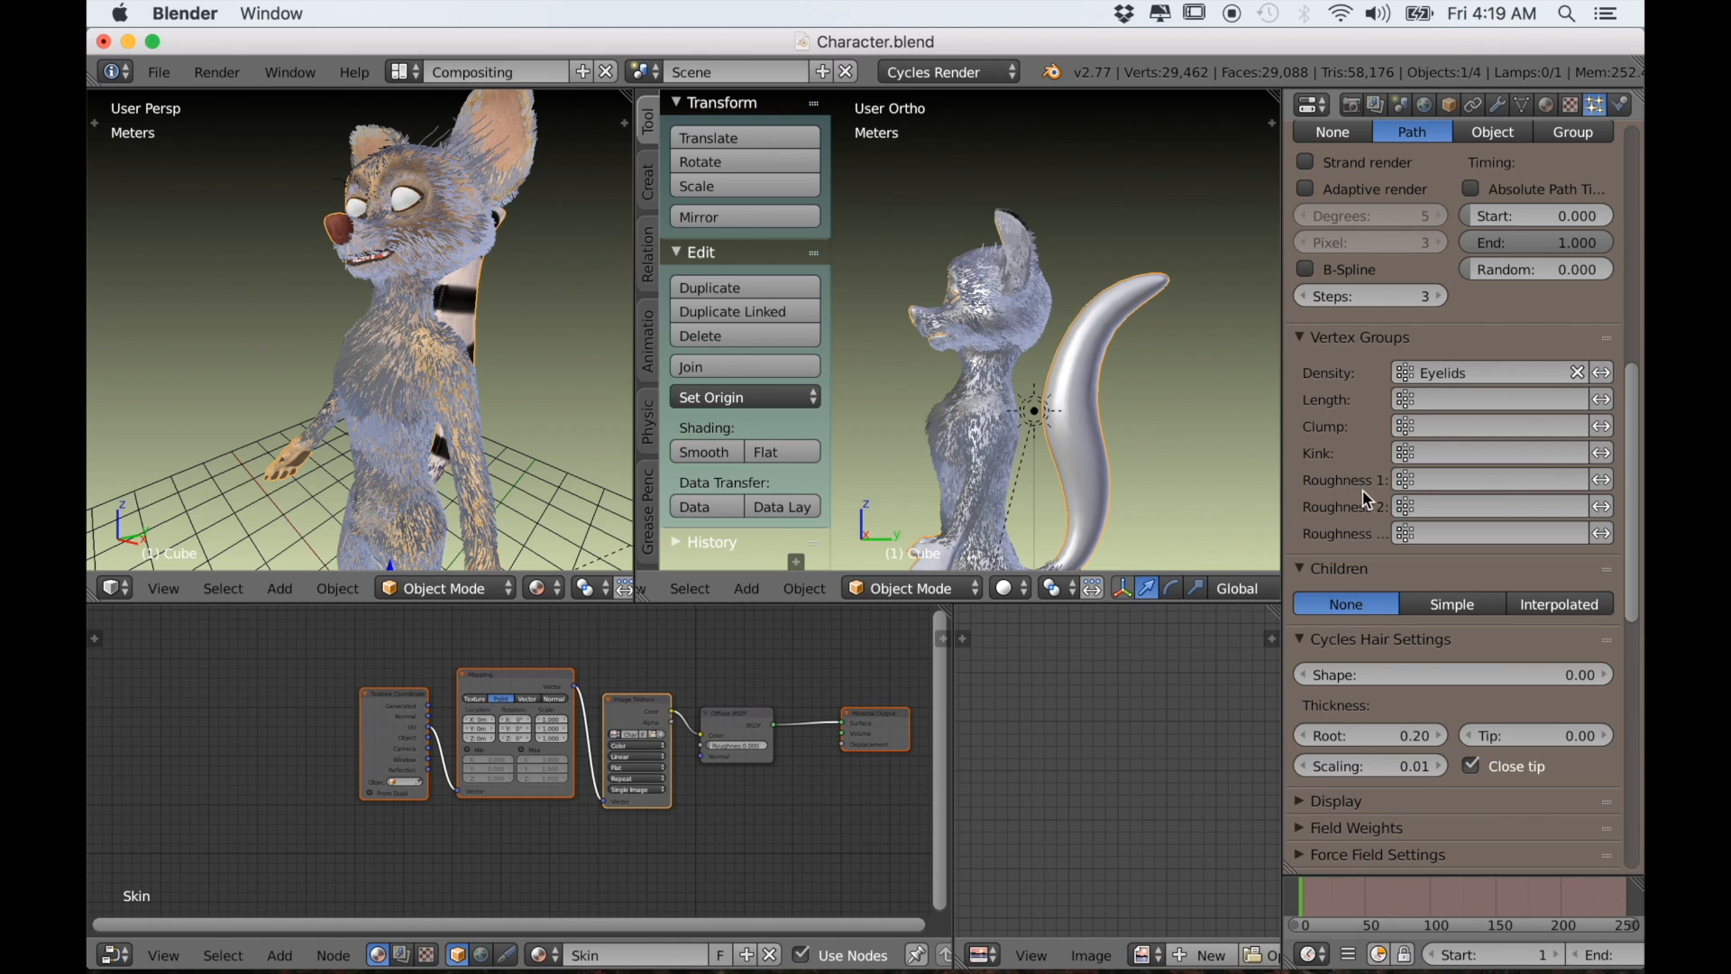
Set the render material of the Eyelids particle system to Hair
scroll(1433, 501, up, 5)
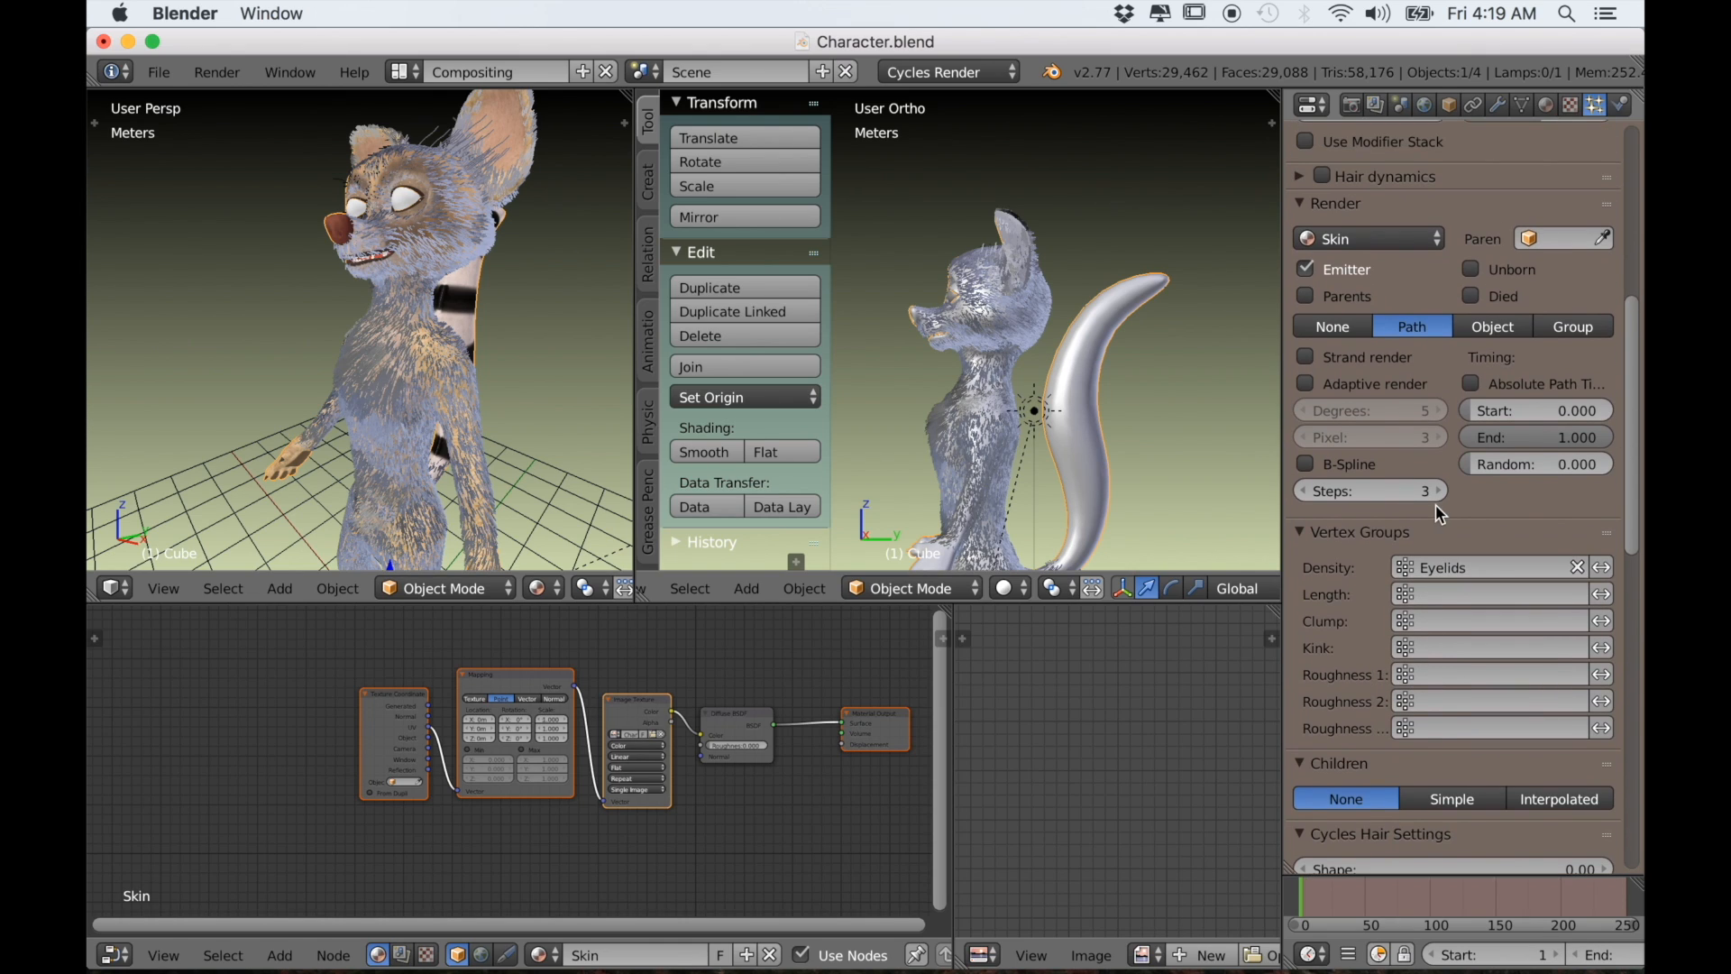
scroll(1435, 506, up, 2)
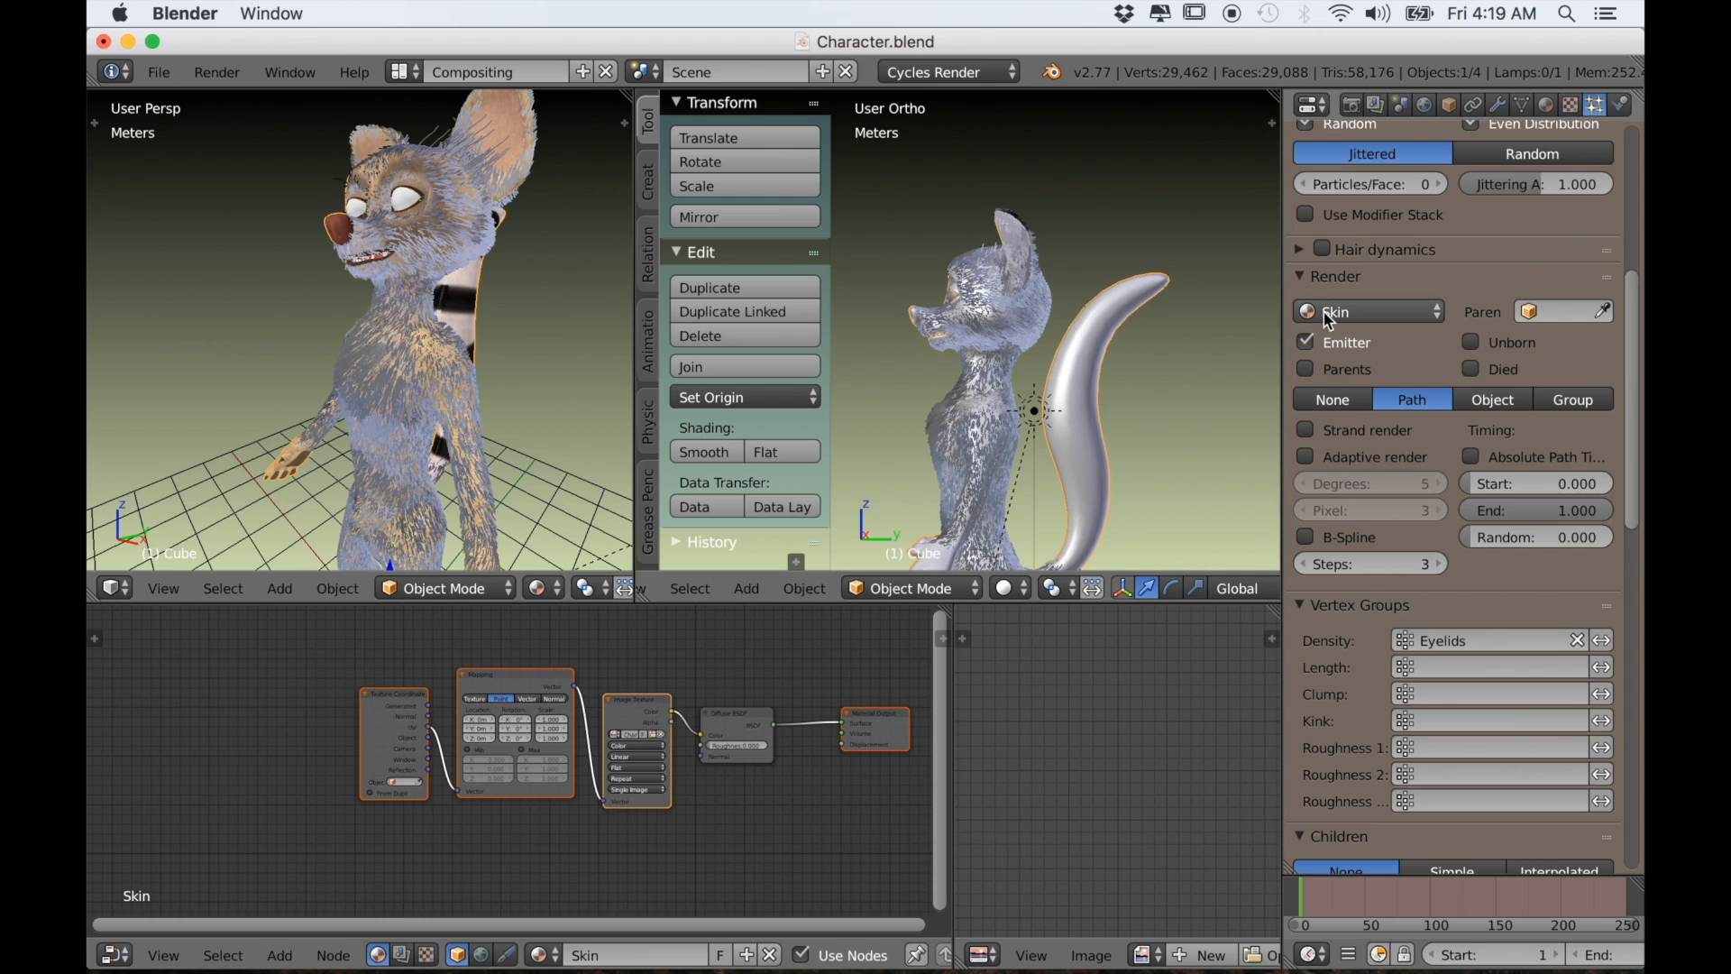
click(1327, 312)
click(1343, 254)
scroll(1428, 360, up, 2)
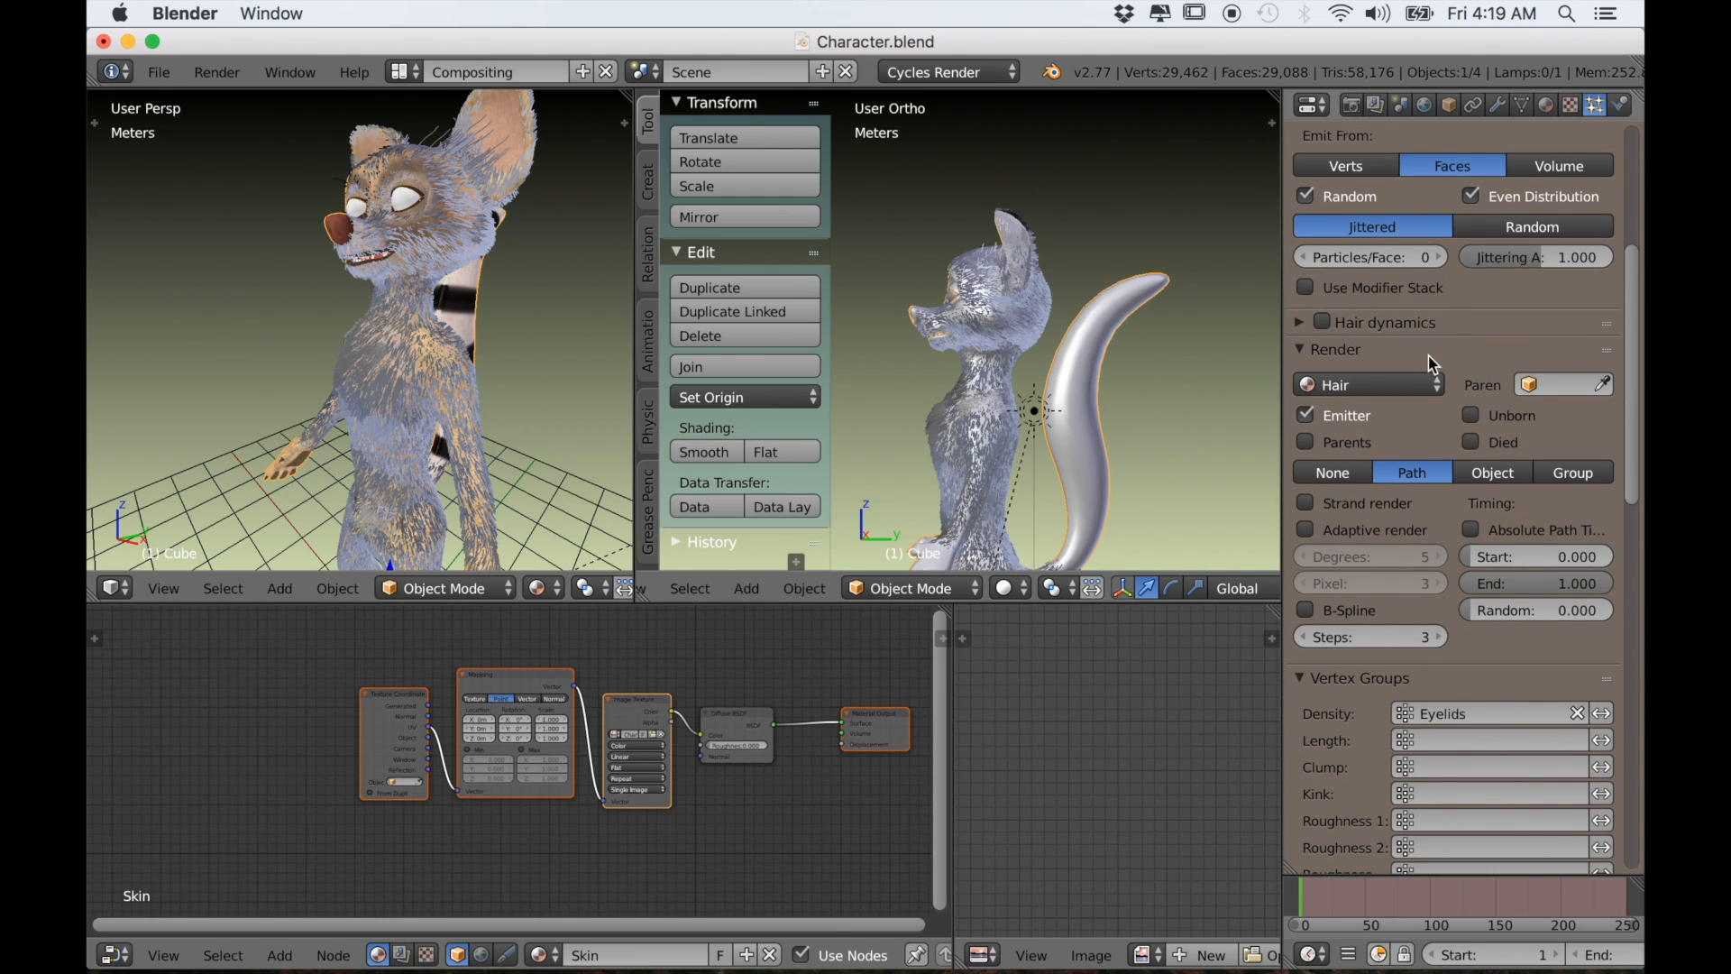
Inspect the character's eyelid up close and set the number of Eyelids particles to 25
scroll(1003, 393, up, 8)
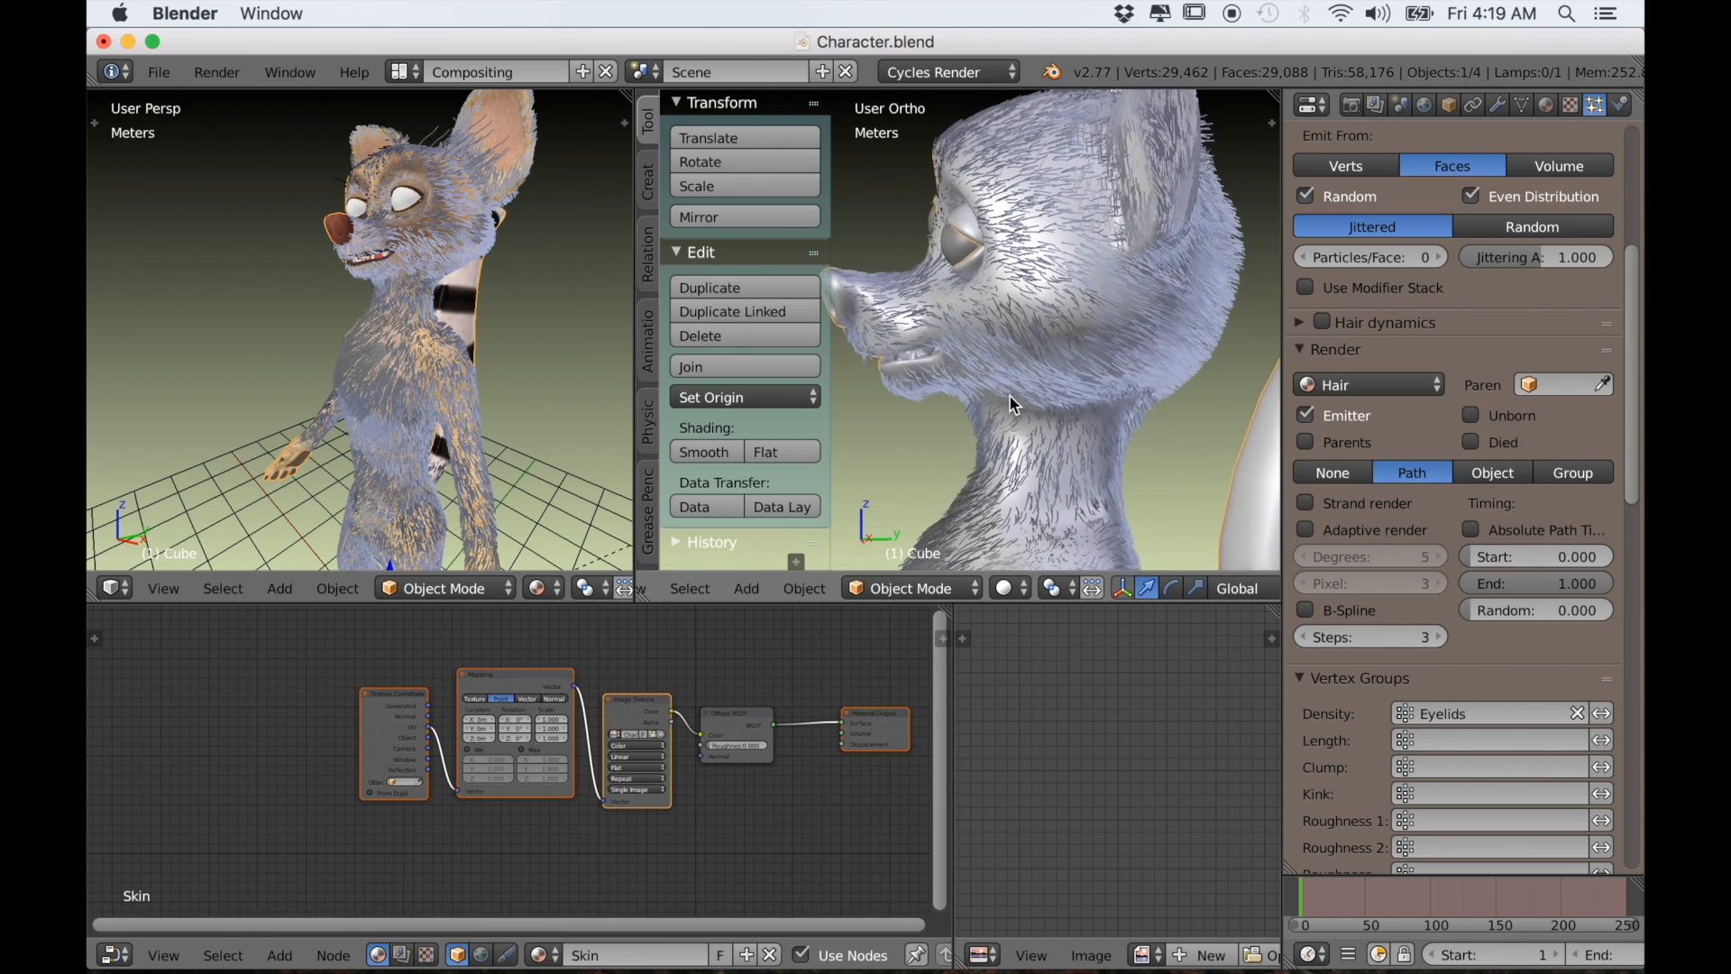
scroll(1057, 412, up, 6)
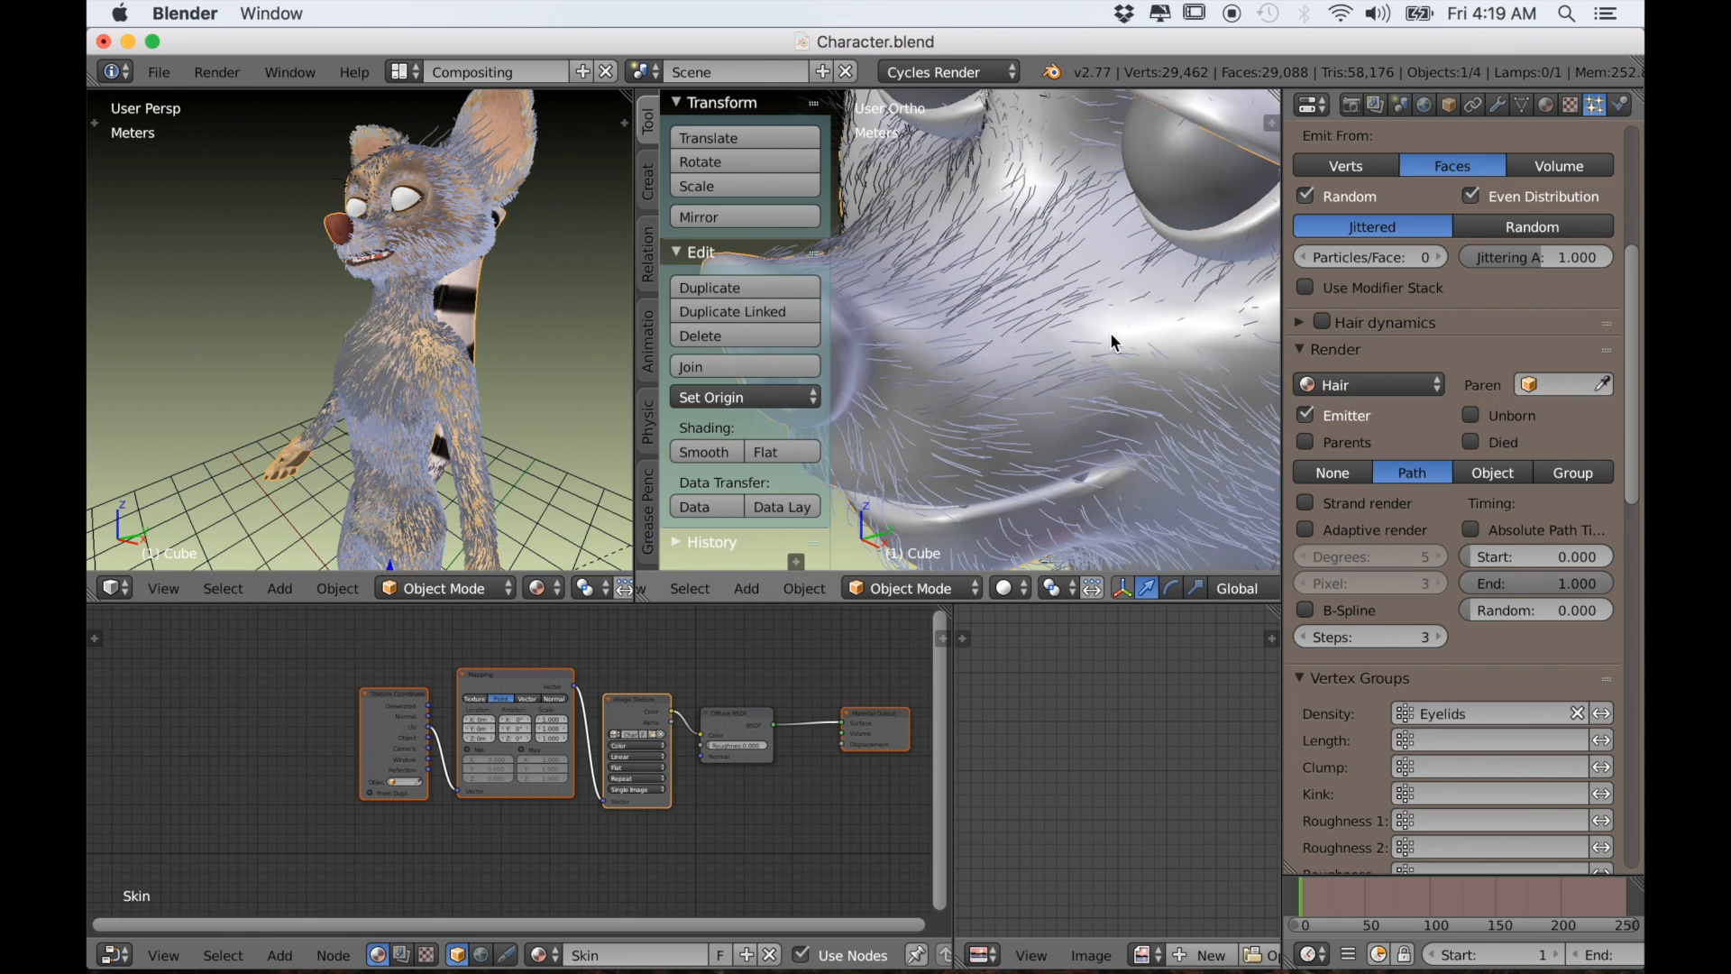
shift+middle_drag(1094, 363, 996, 464)
scroll(1019, 463, up, 3)
shift+middle_drag(1098, 405, 1067, 426)
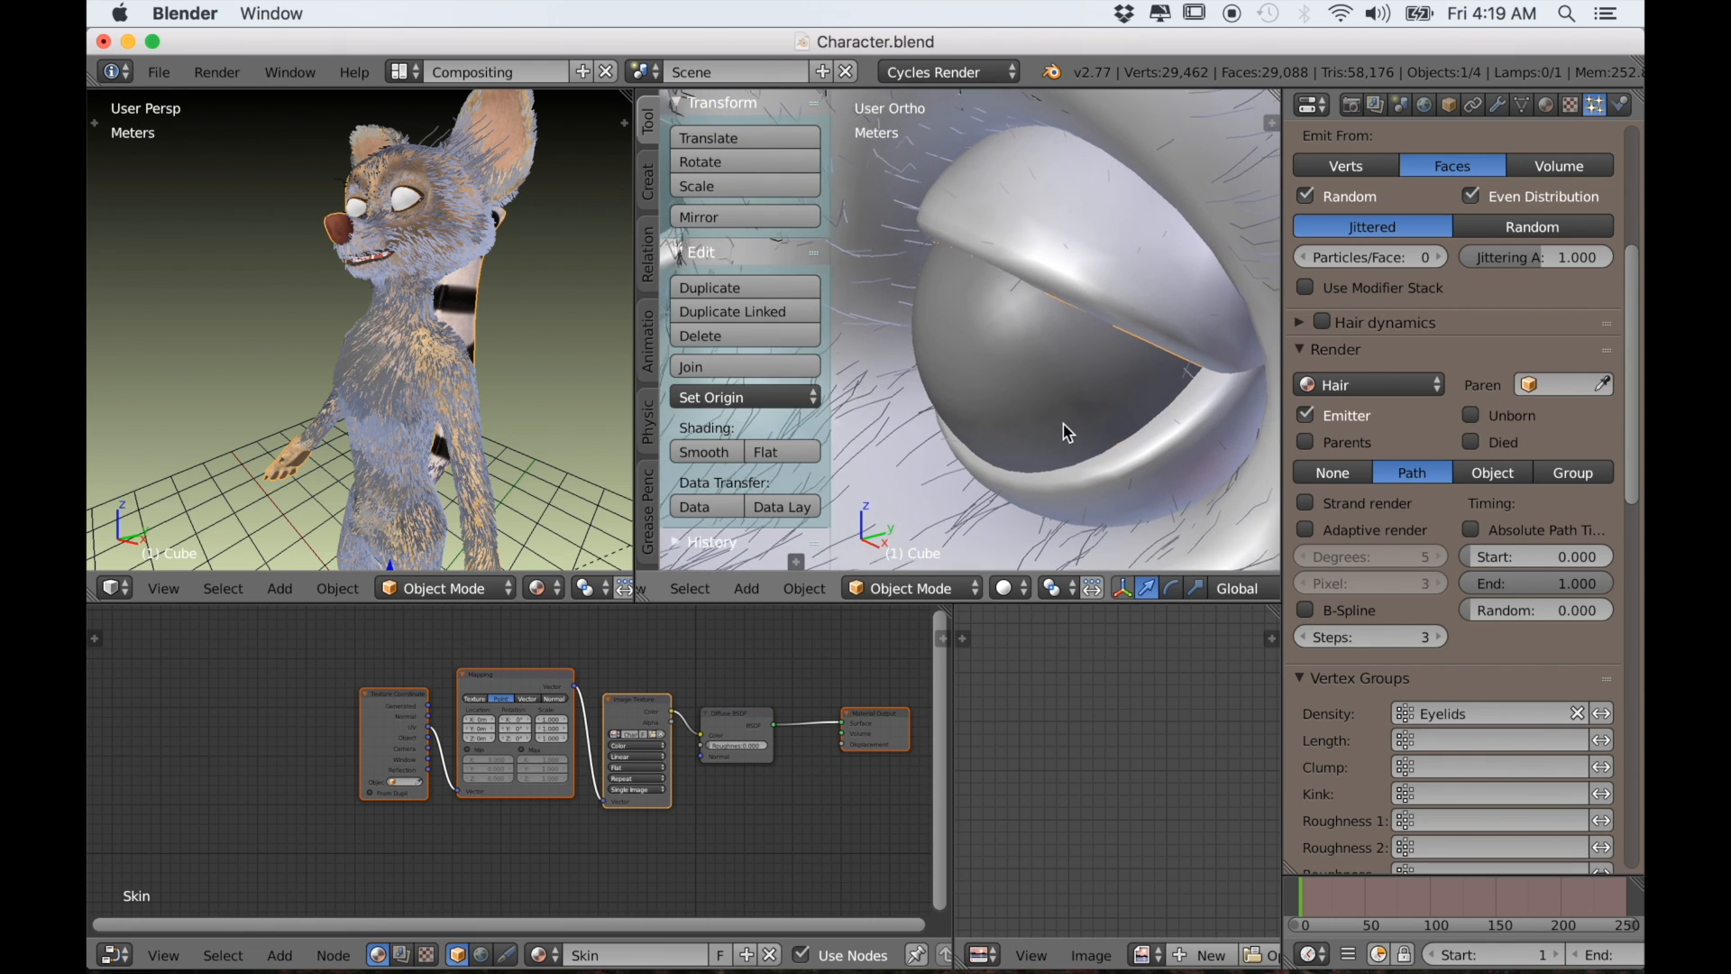
scroll(1387, 404, down, 1)
scroll(1385, 406, up, 8)
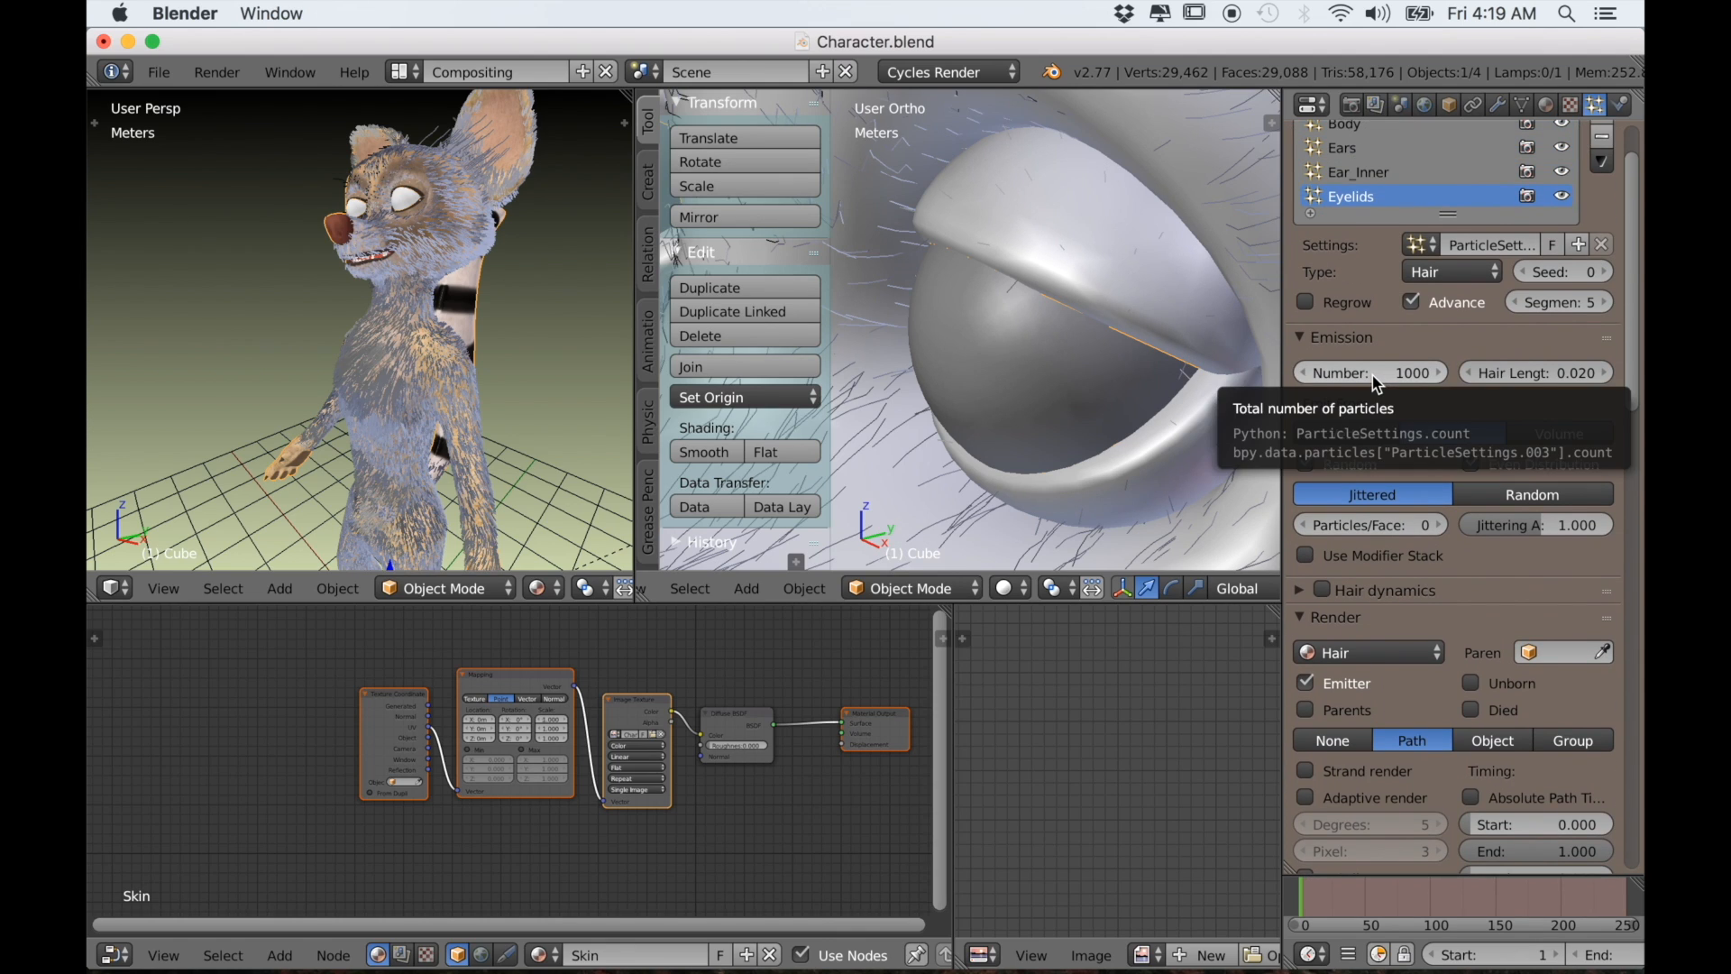
click(1397, 374)
text(25)
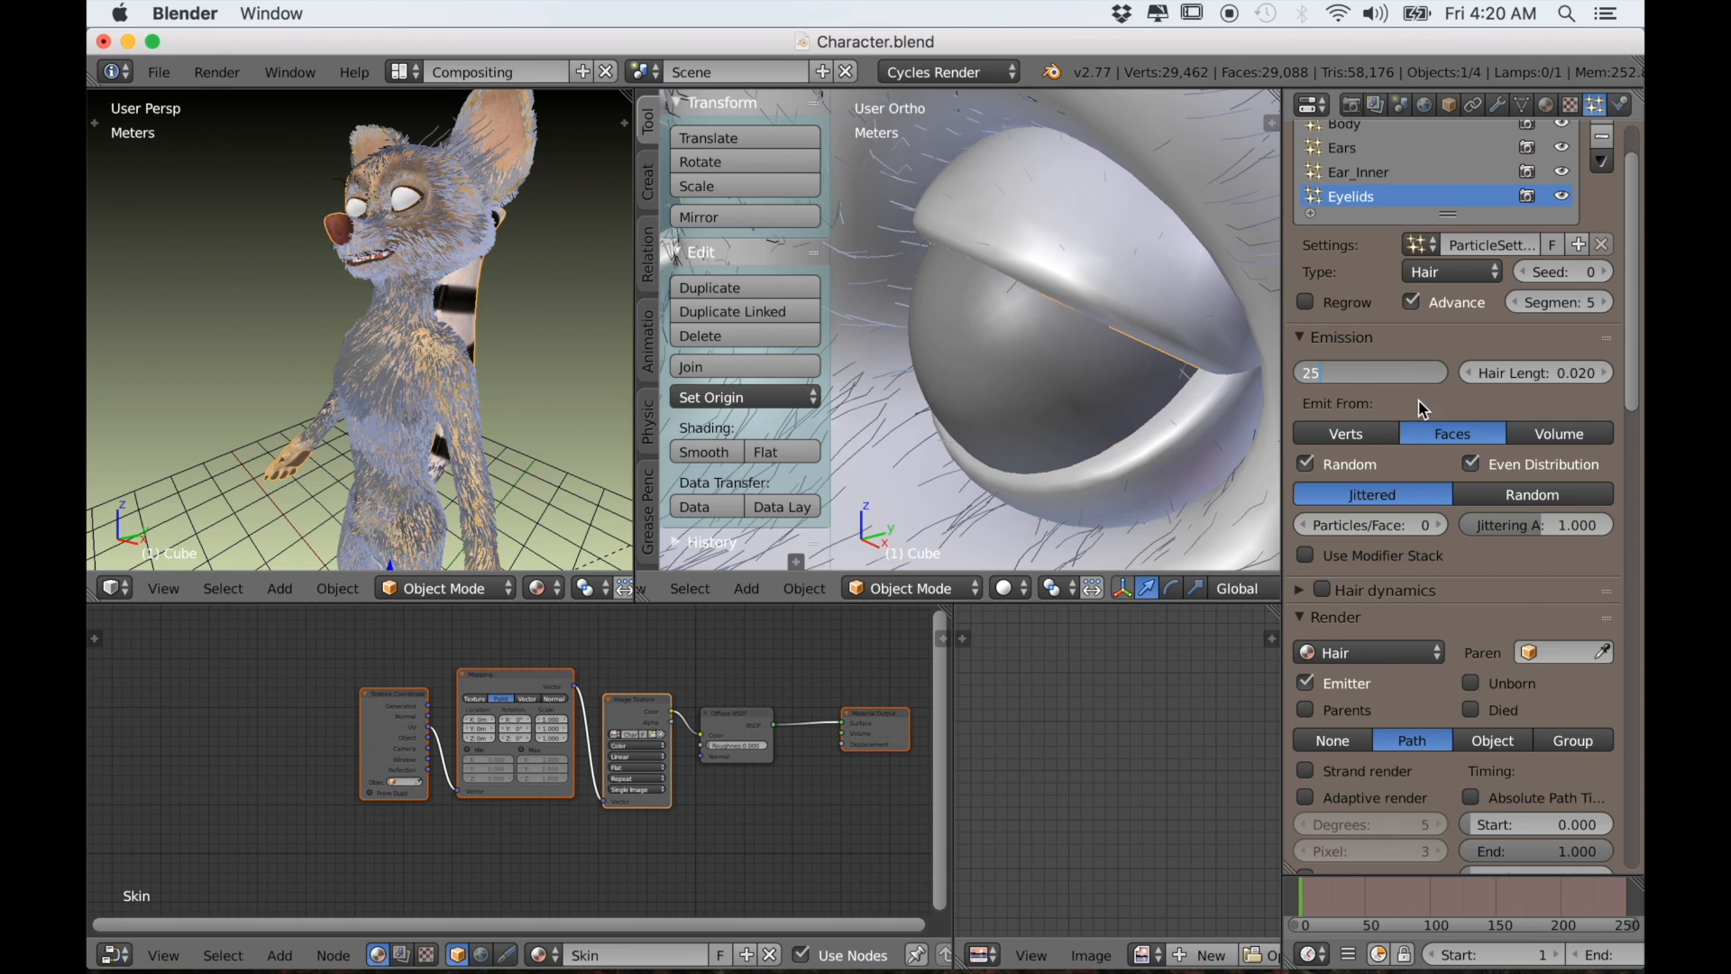
key(Return)
Turn on Interpolated children for the Eyelids particle system
scroll(1433, 432, up, 2)
scroll(1470, 536, down, 12)
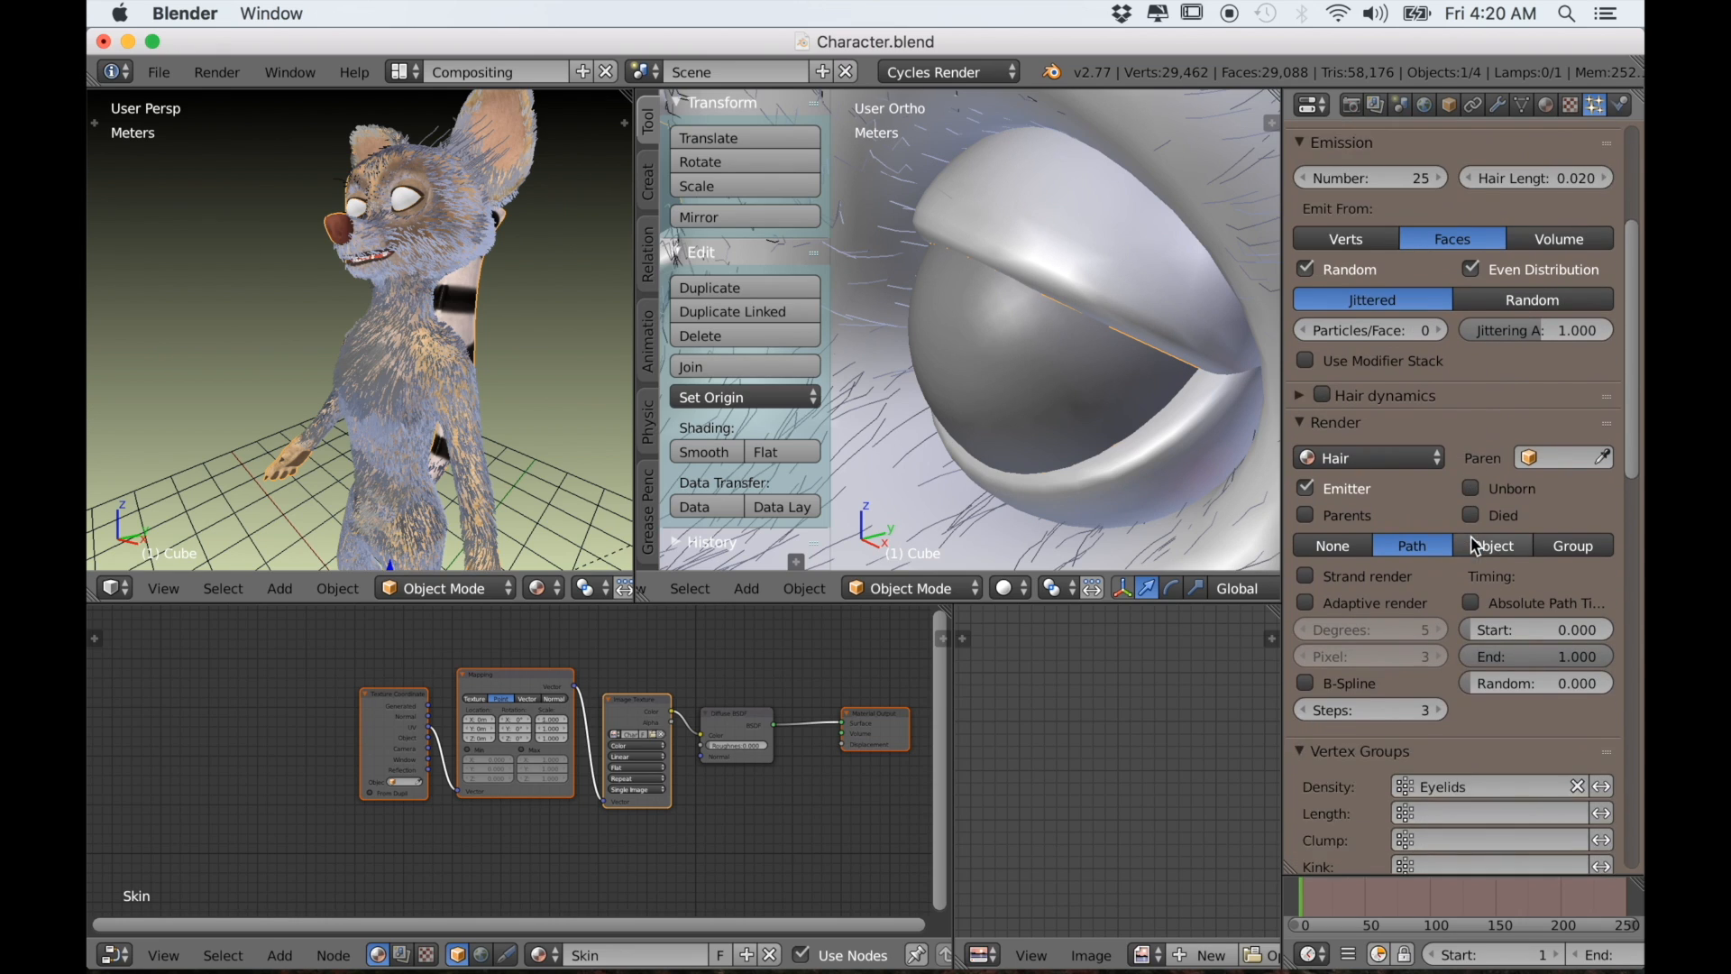
scroll(1462, 552, down, 4)
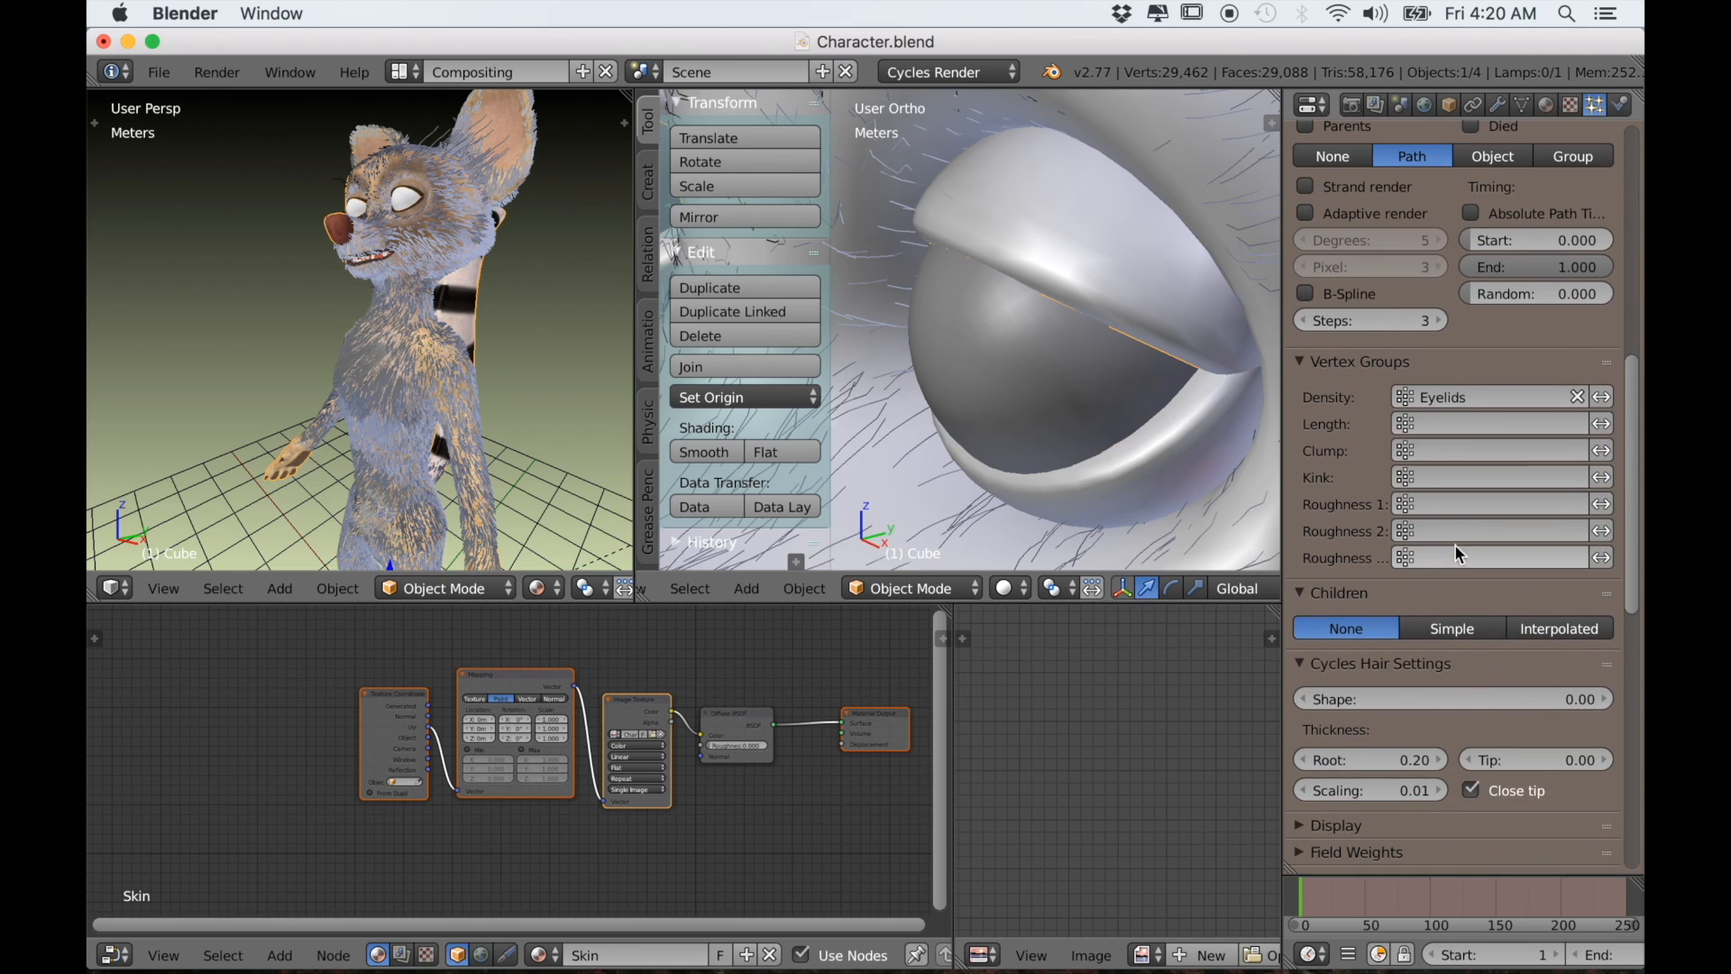
click(1543, 628)
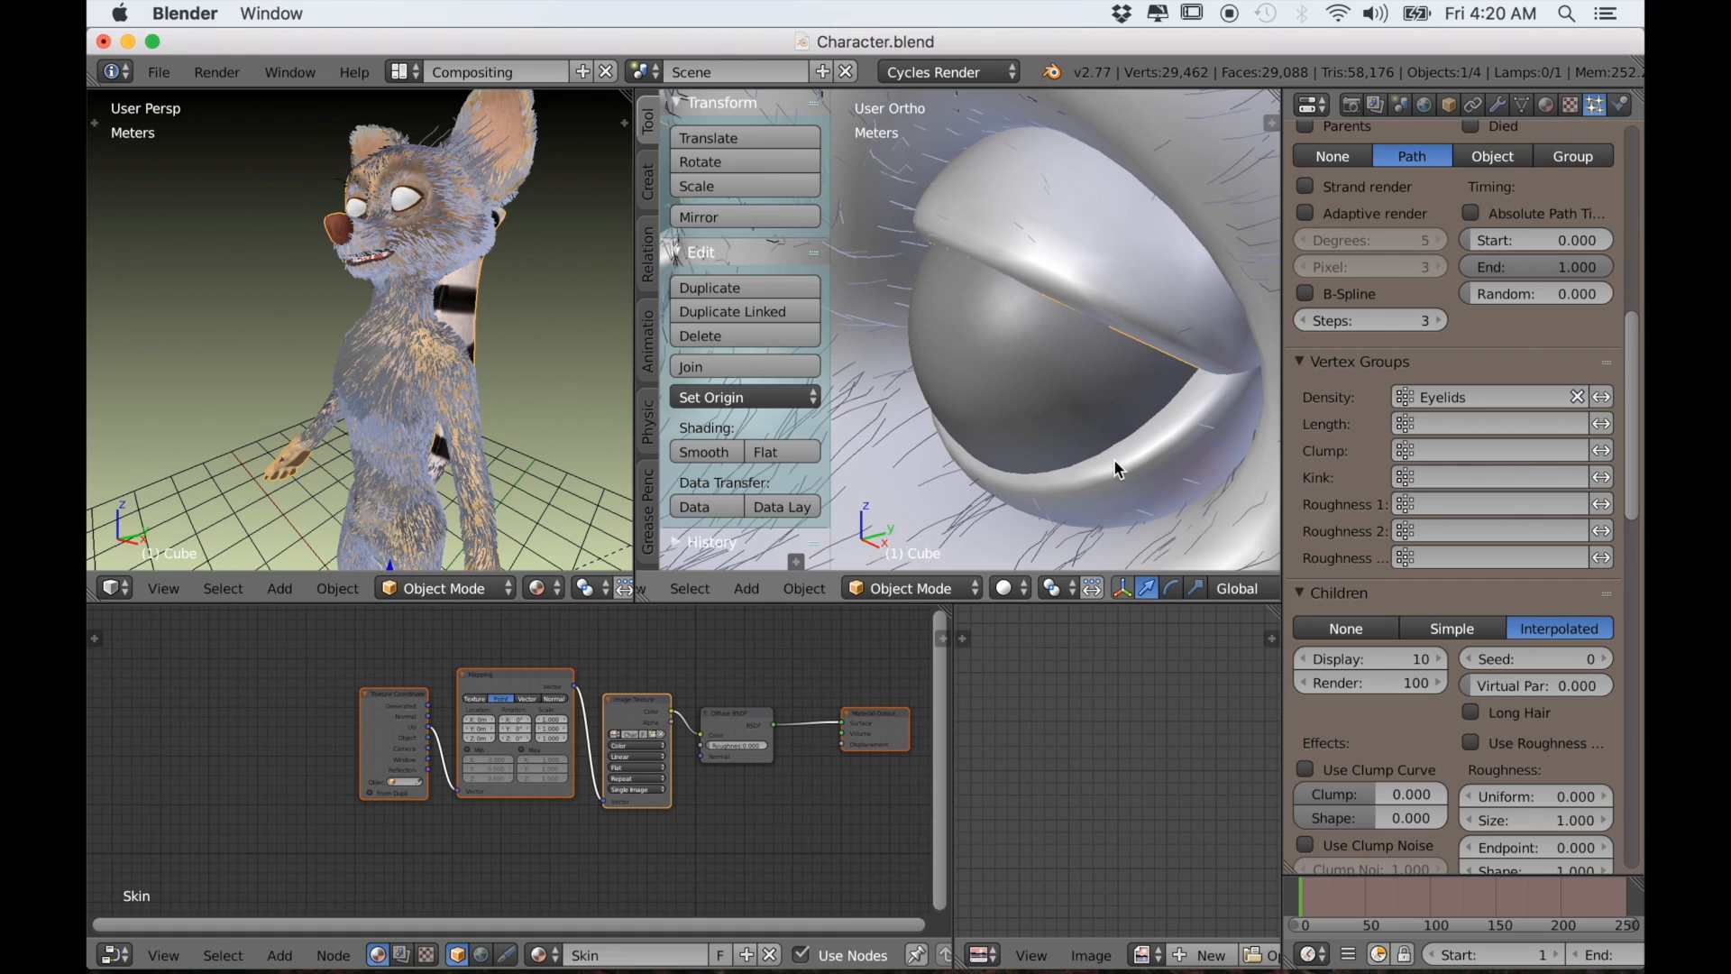
Add another particle system to the character, name it Hands/Feet and set its type to Hair
scroll(1117, 458, down, 2)
middle_drag(1117, 458, 1210, 440)
scroll(1147, 446, down, 4)
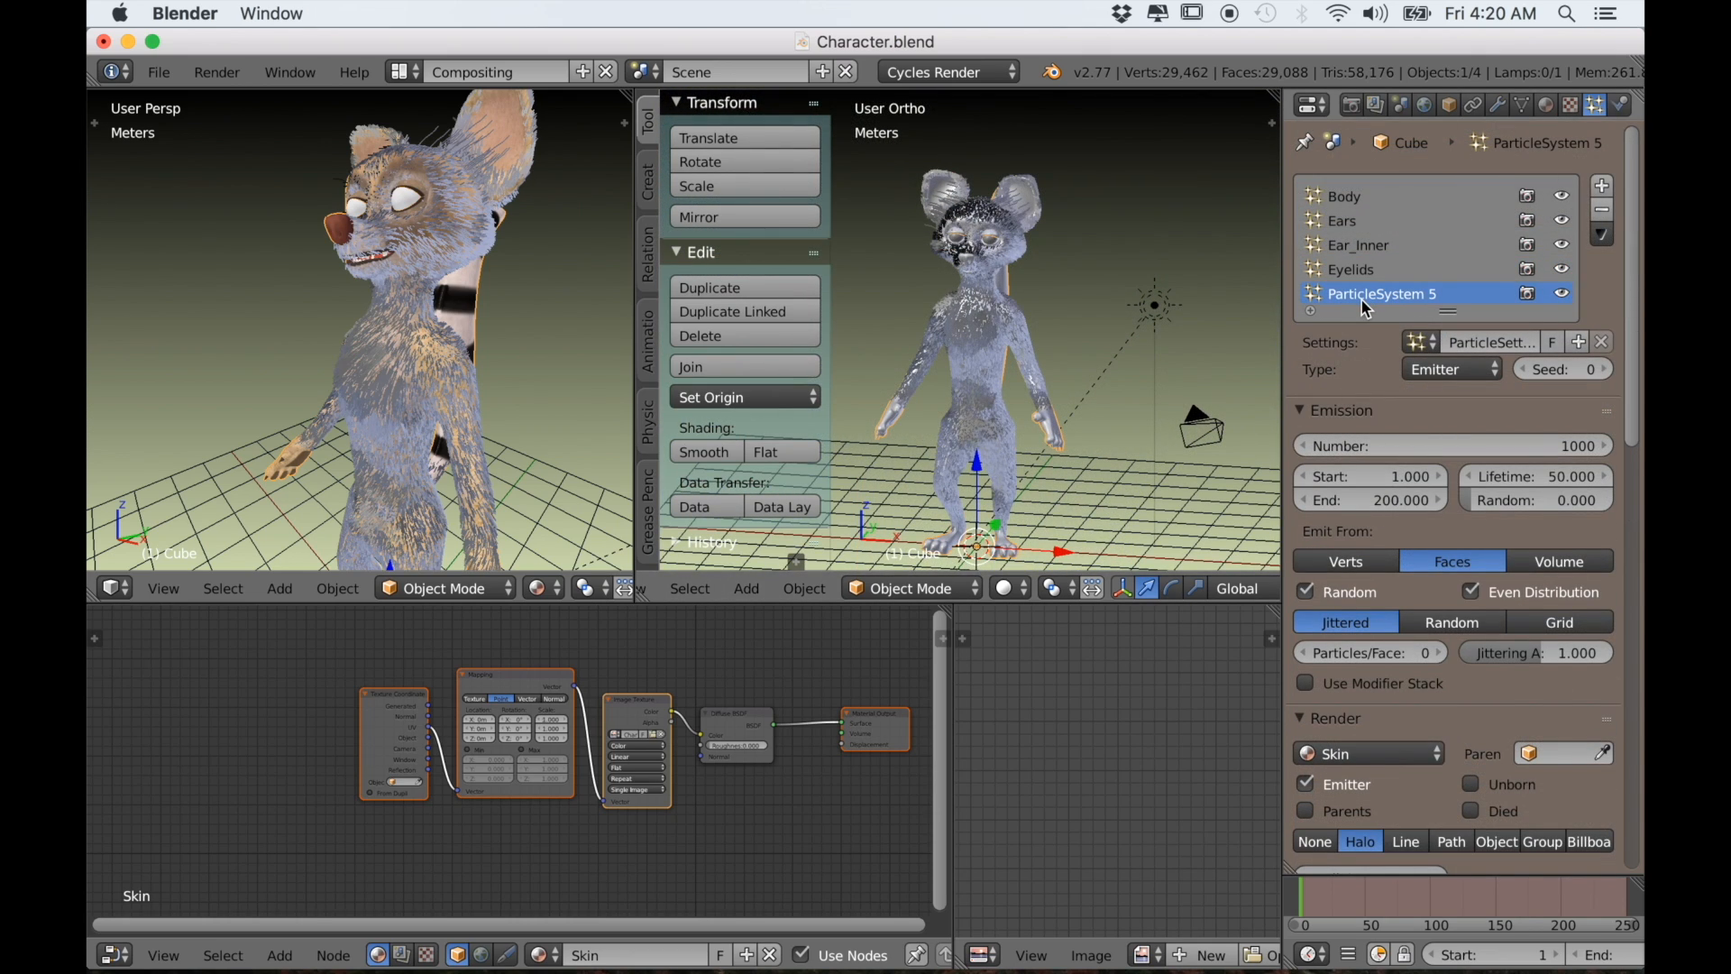
double_click(1369, 295)
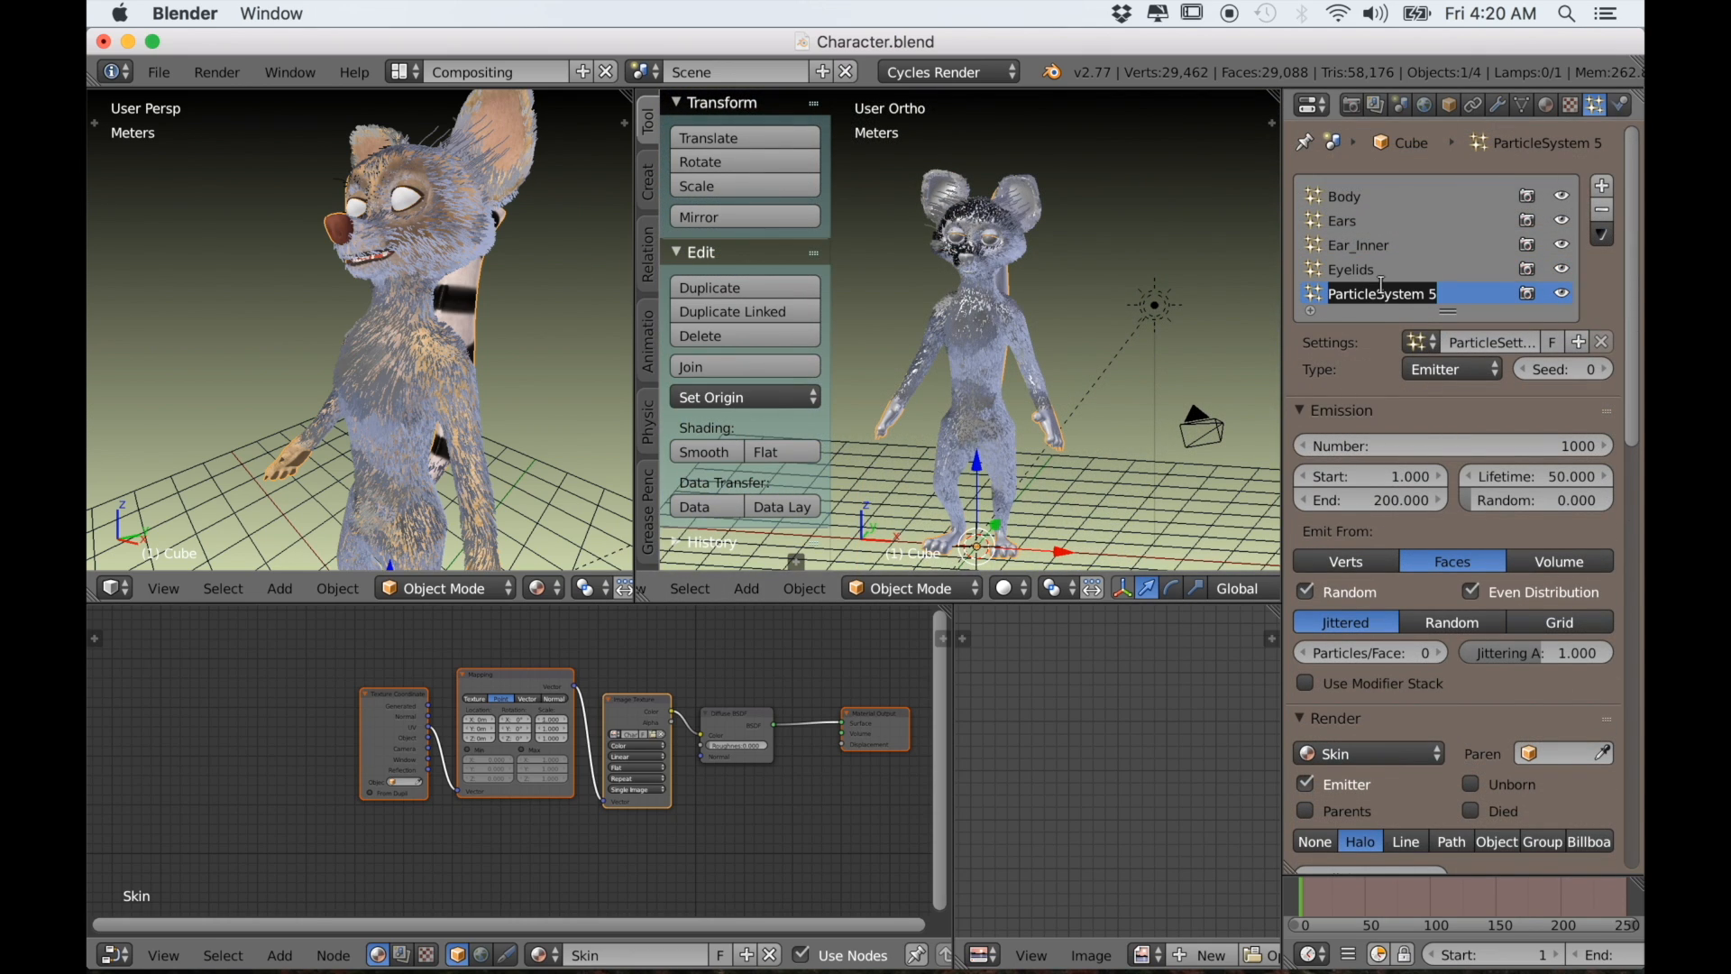
text(Han)
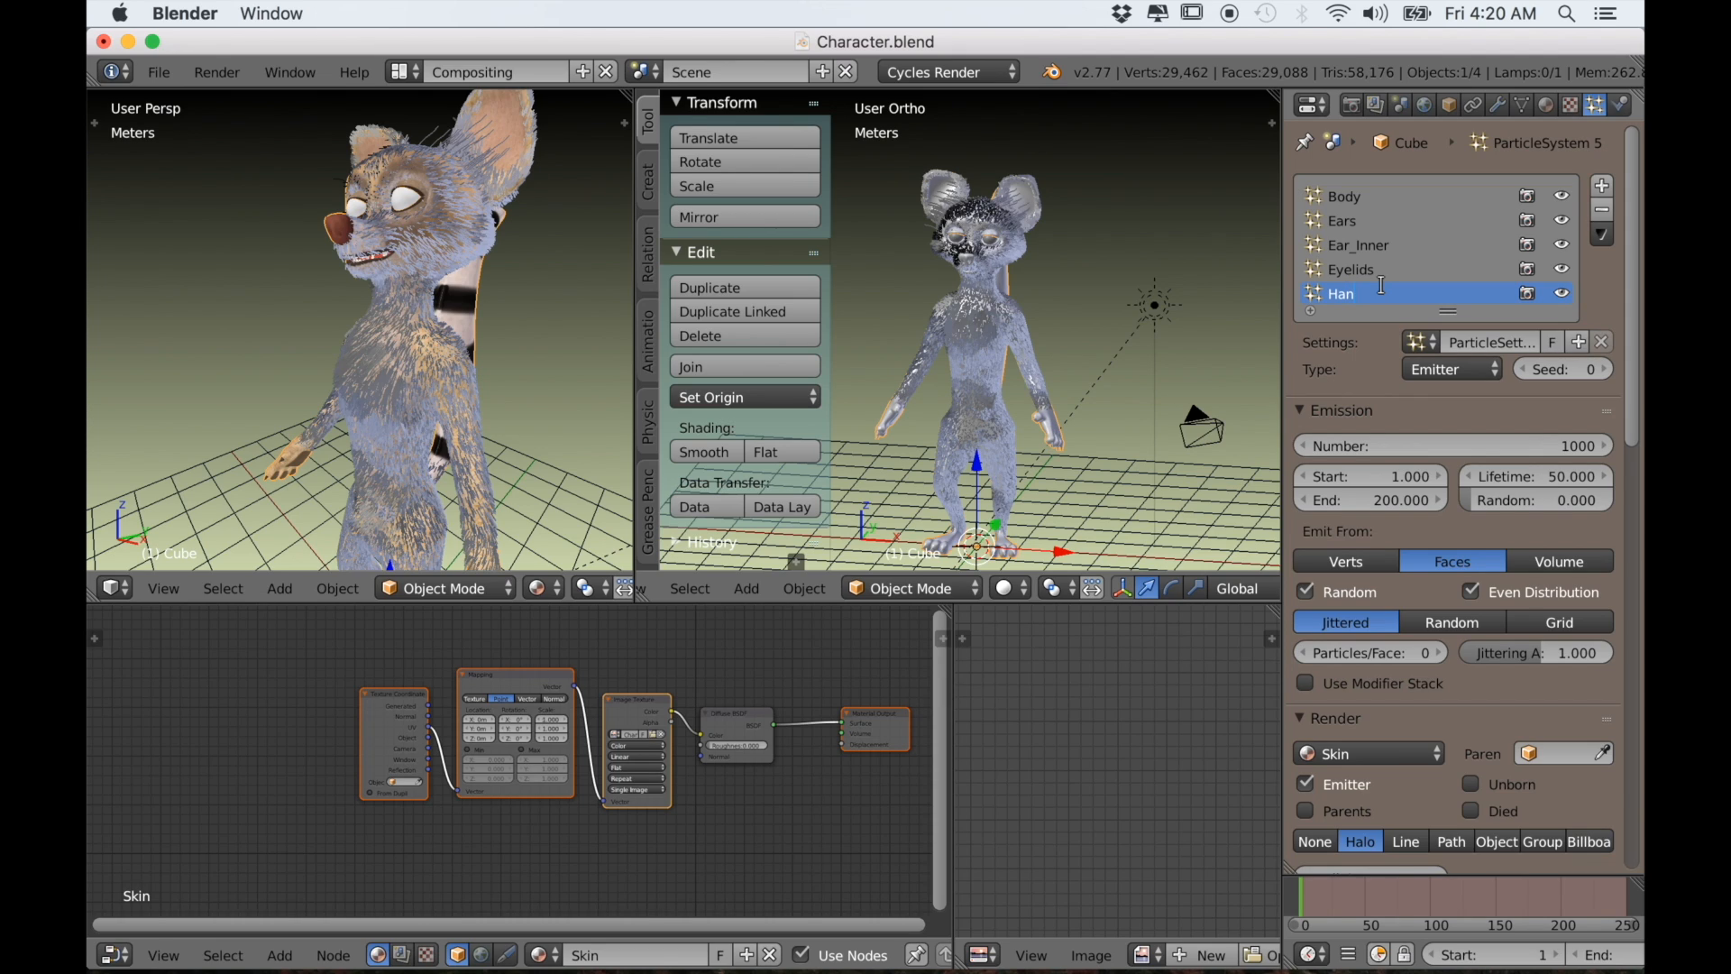
text(ds/Feet)
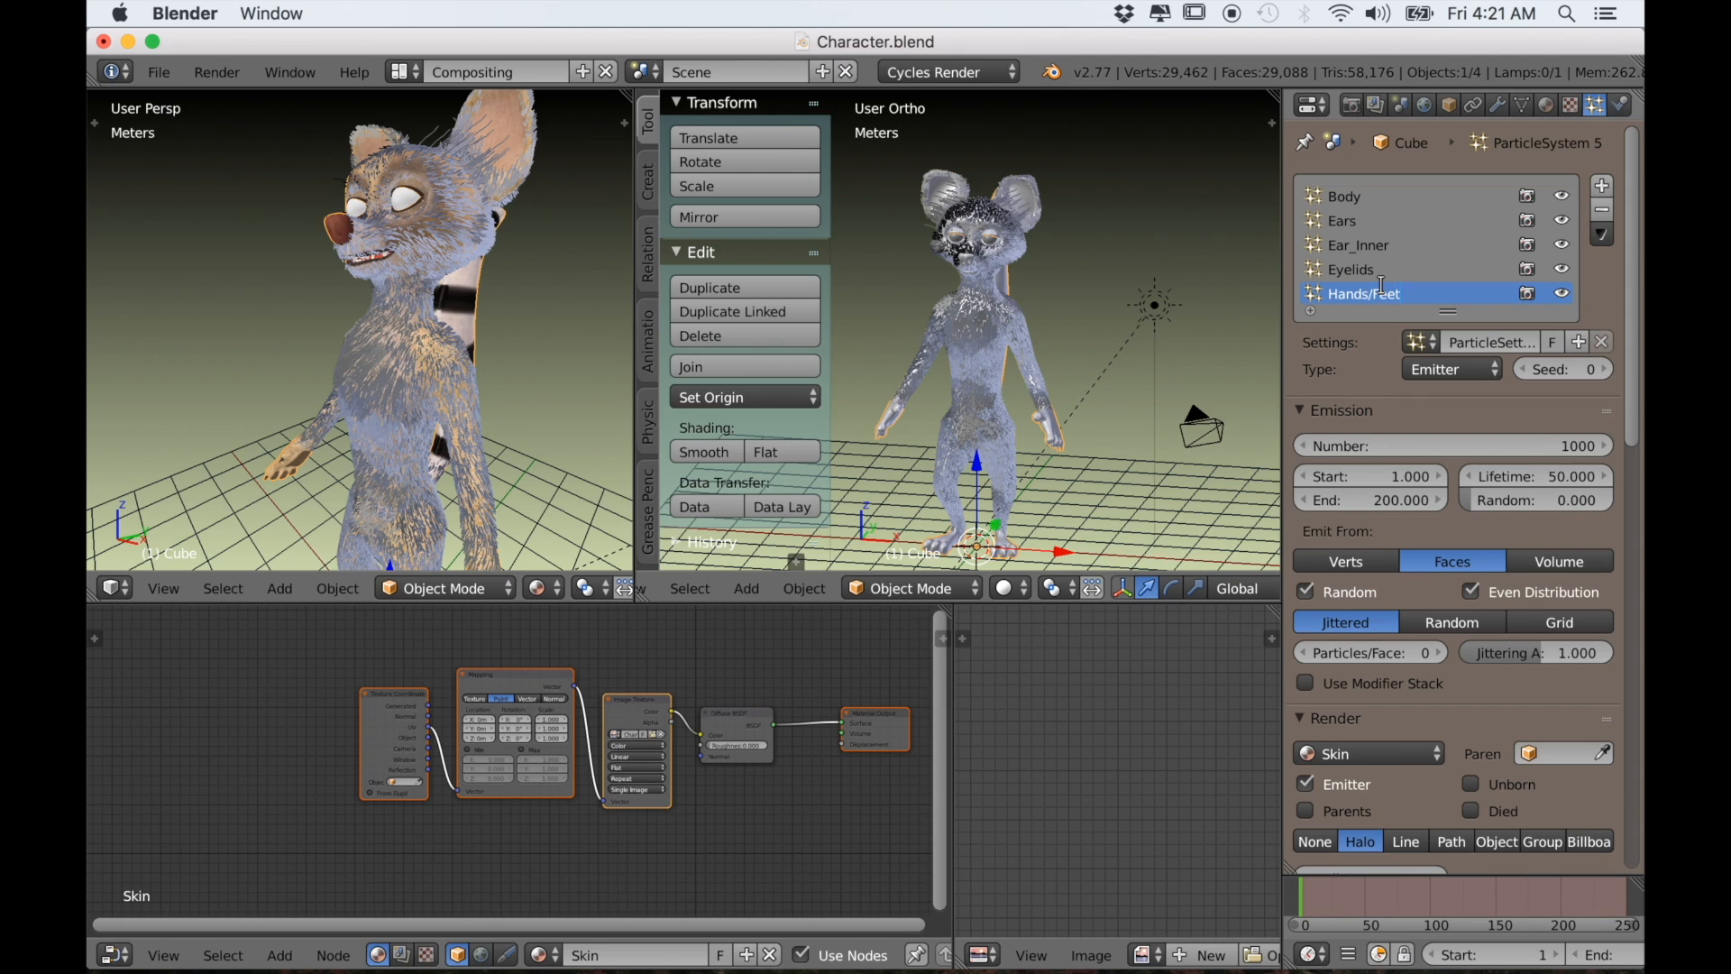
click(1440, 364)
click(1423, 320)
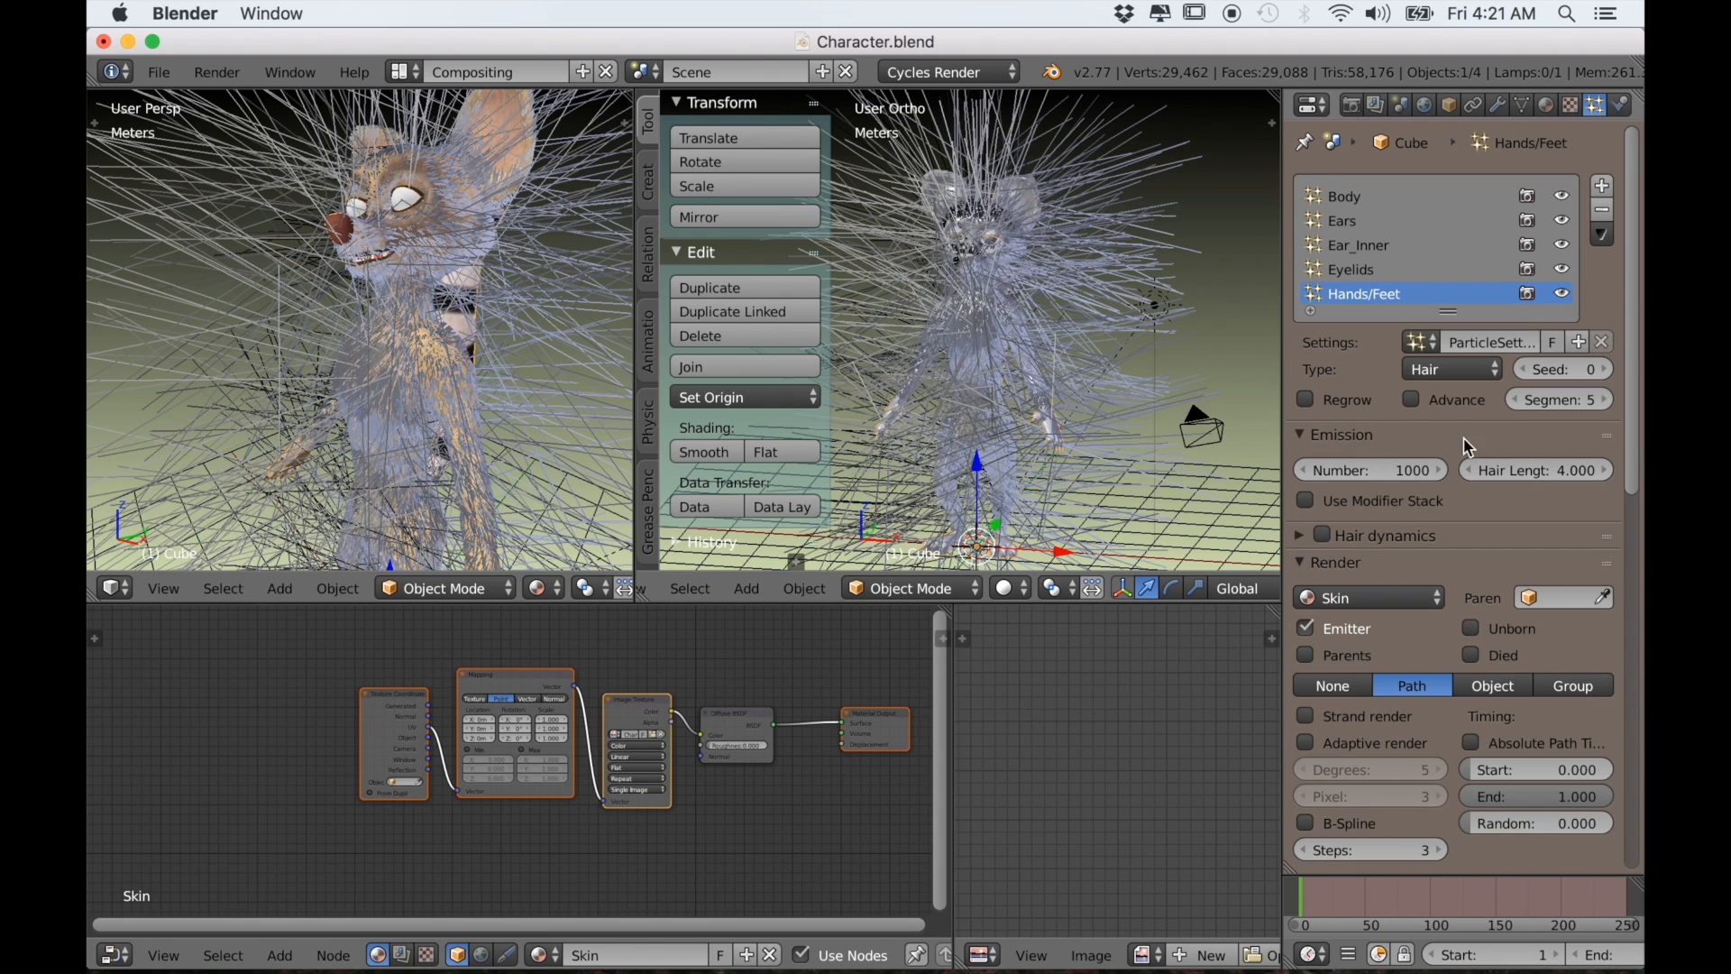
Enable the Advanced settings for the Hands/Feet hair and set its hair length to 0
click(1411, 399)
click(1537, 469)
text(0)
key(Return)
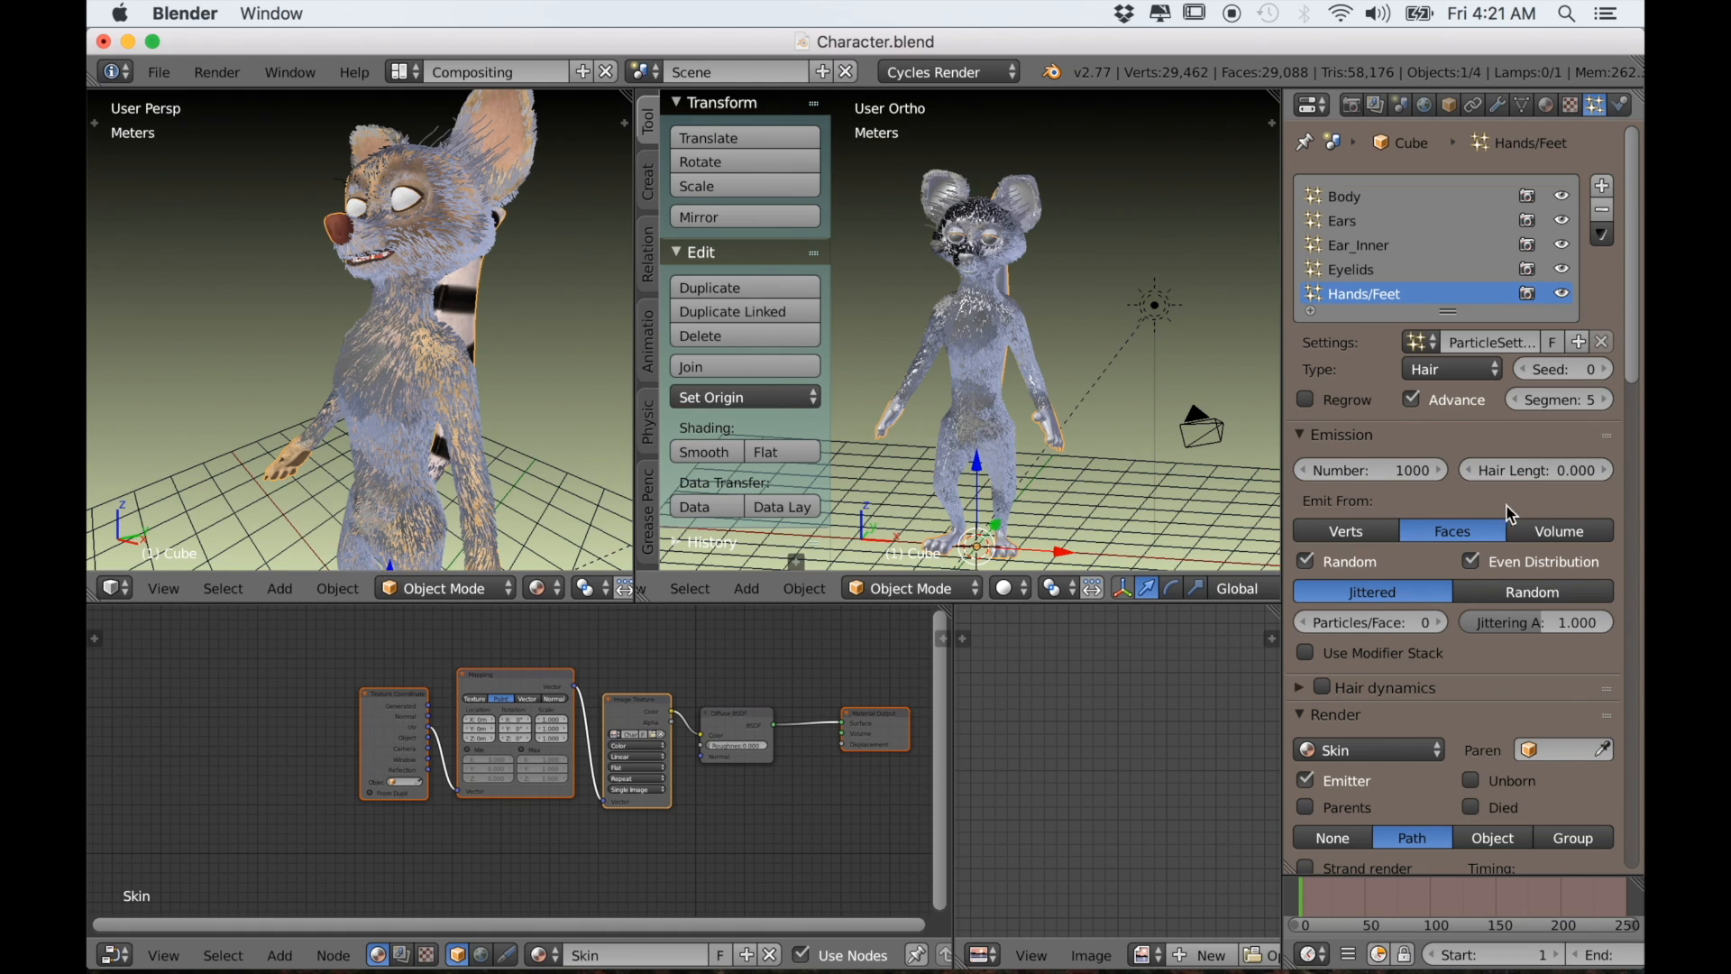
Assign the Hair material to the Hands/Feet particle system and turn off rendering of its emitter
scroll(1350, 634, down, 2)
click(1357, 674)
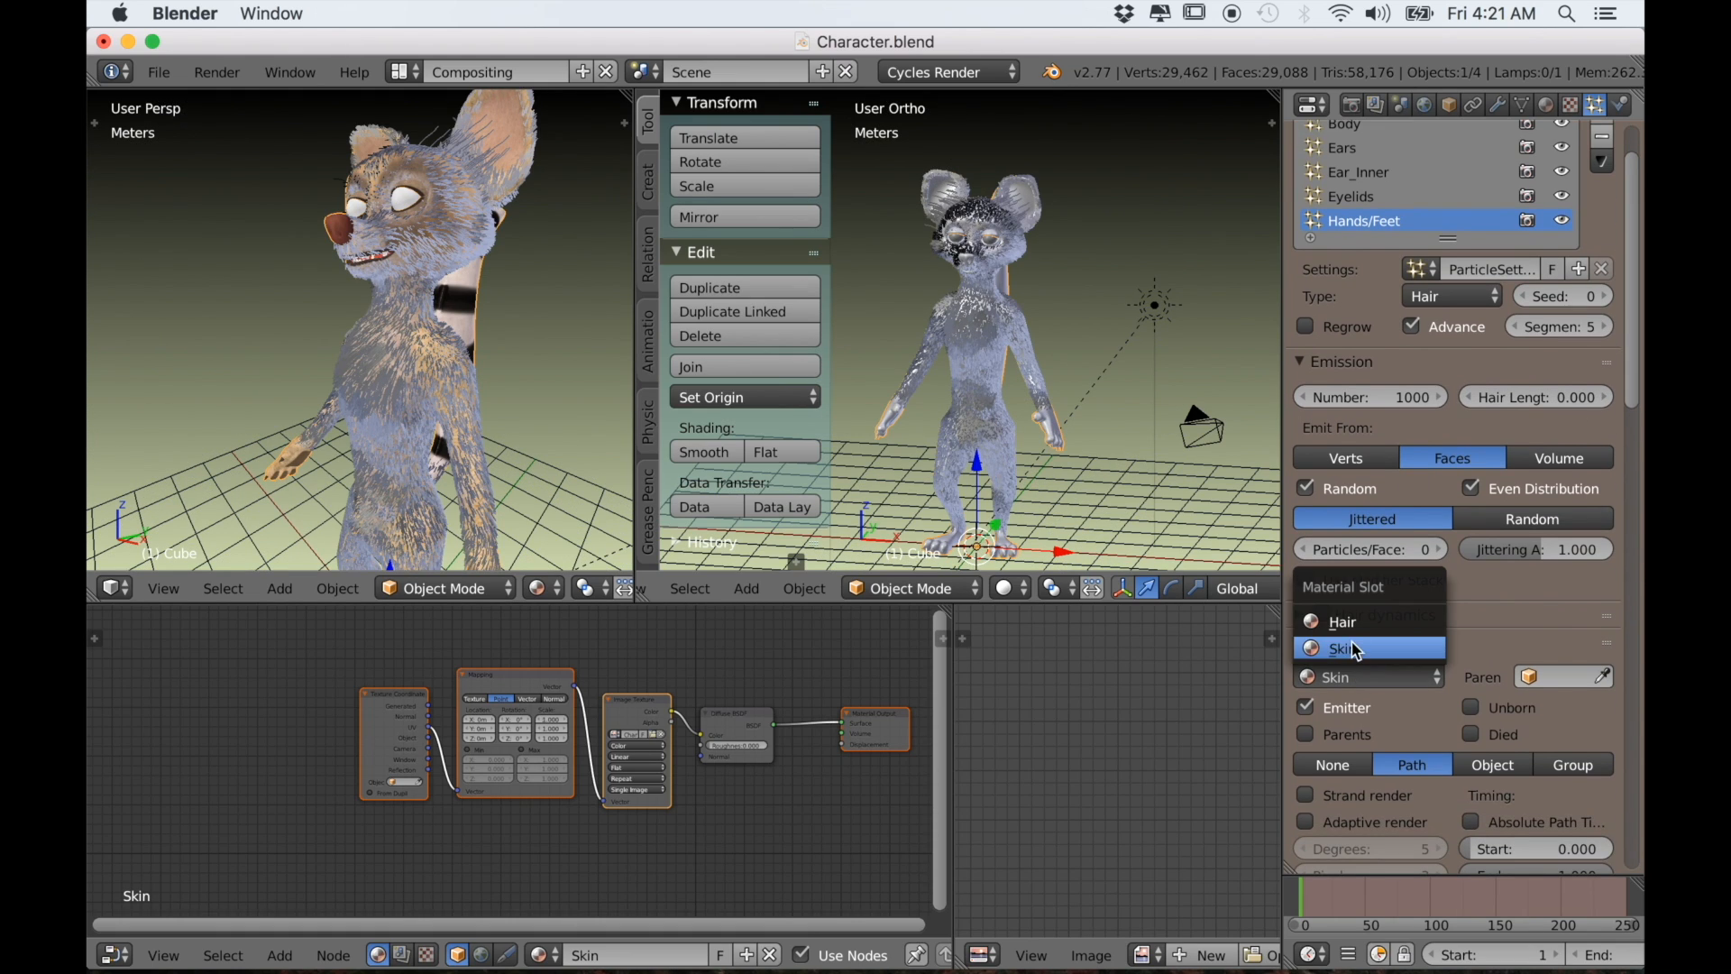
click(1357, 633)
scroll(1383, 670, down, 5)
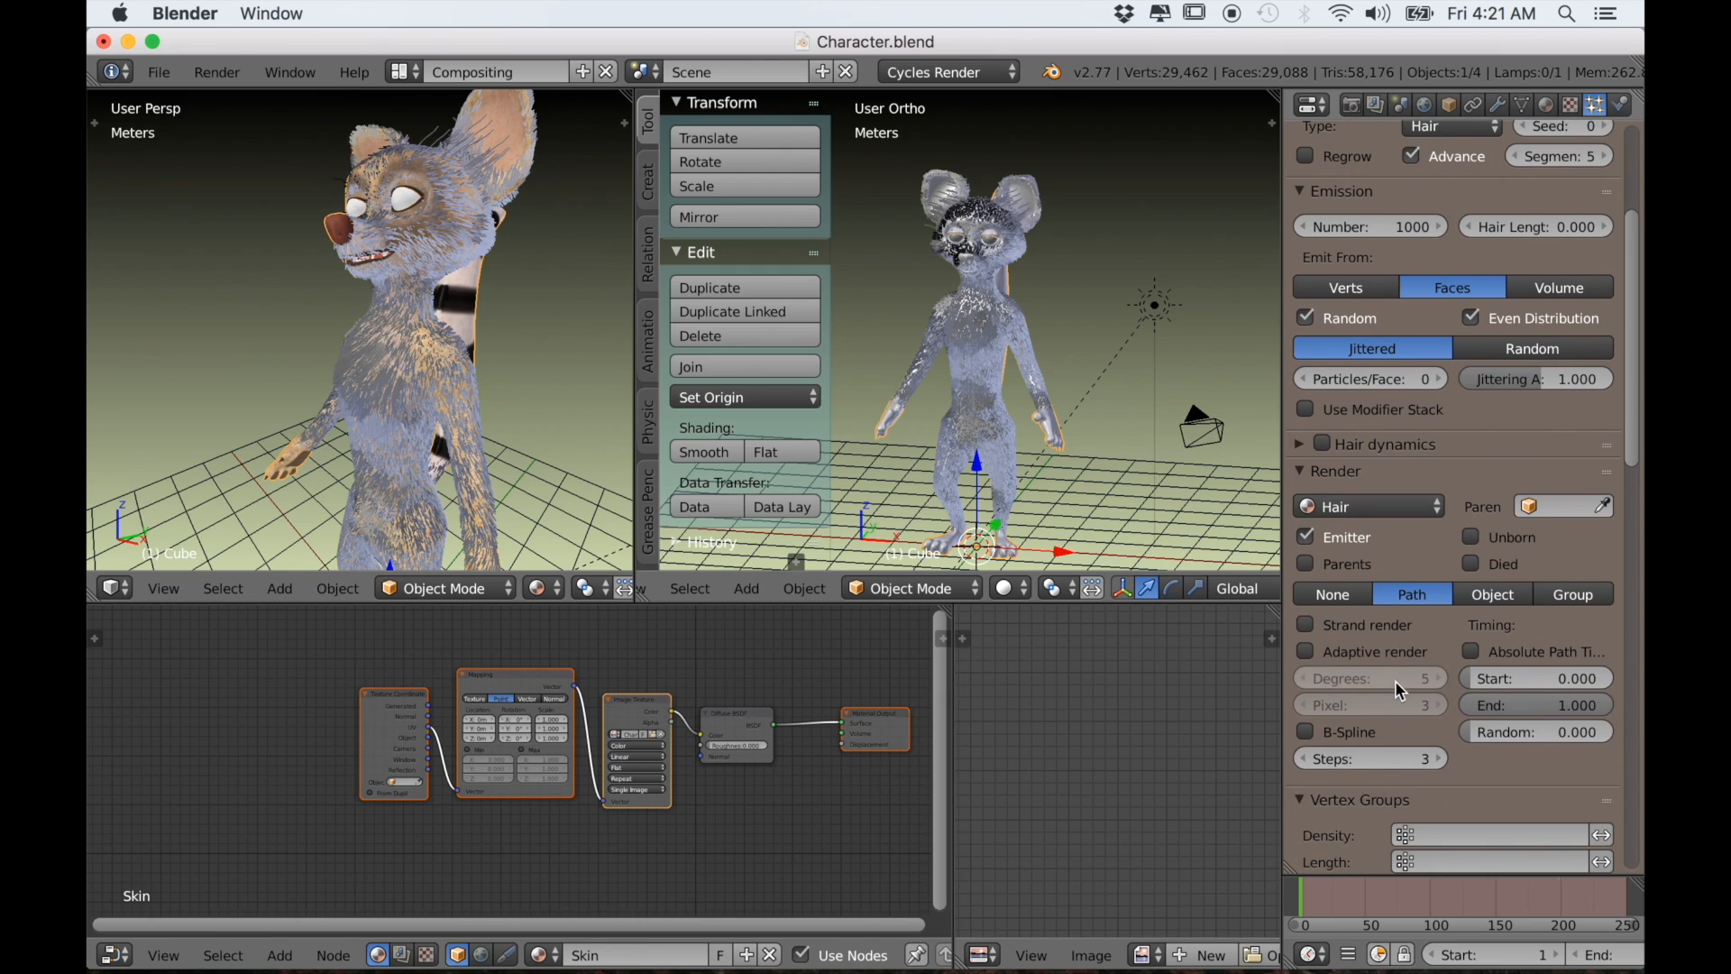
click(1304, 537)
click(1305, 472)
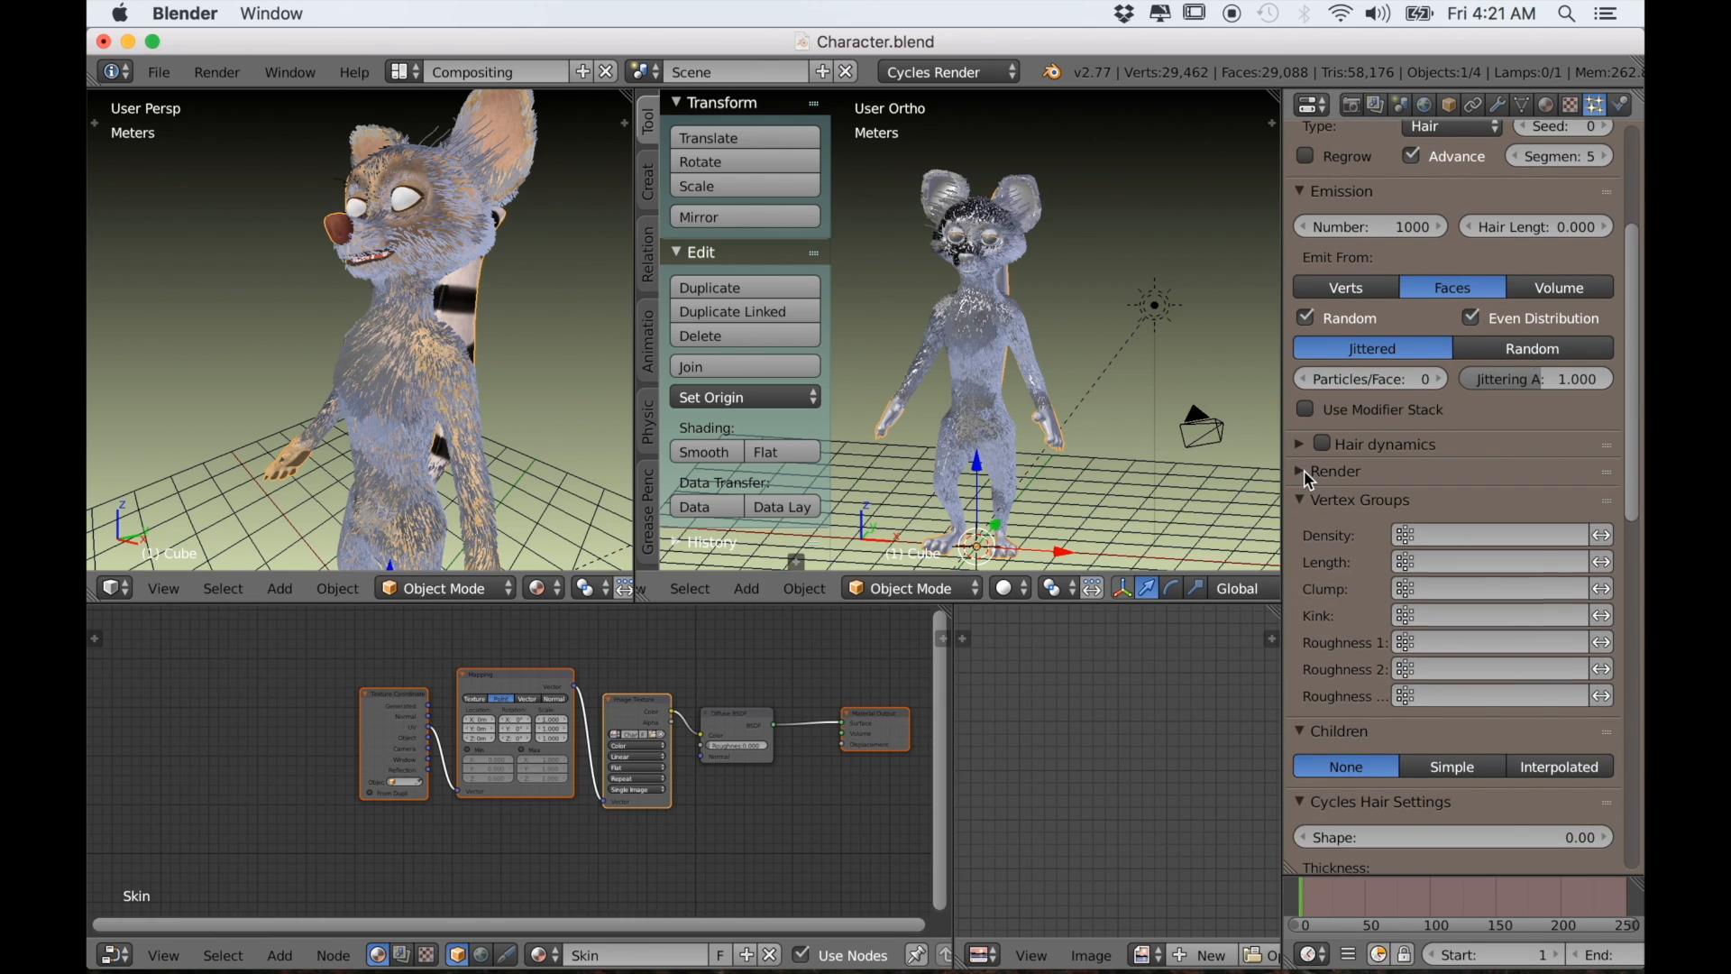
Limit the density of the Hands/Feet hair with the Hands/Feet vertex group
click(1436, 536)
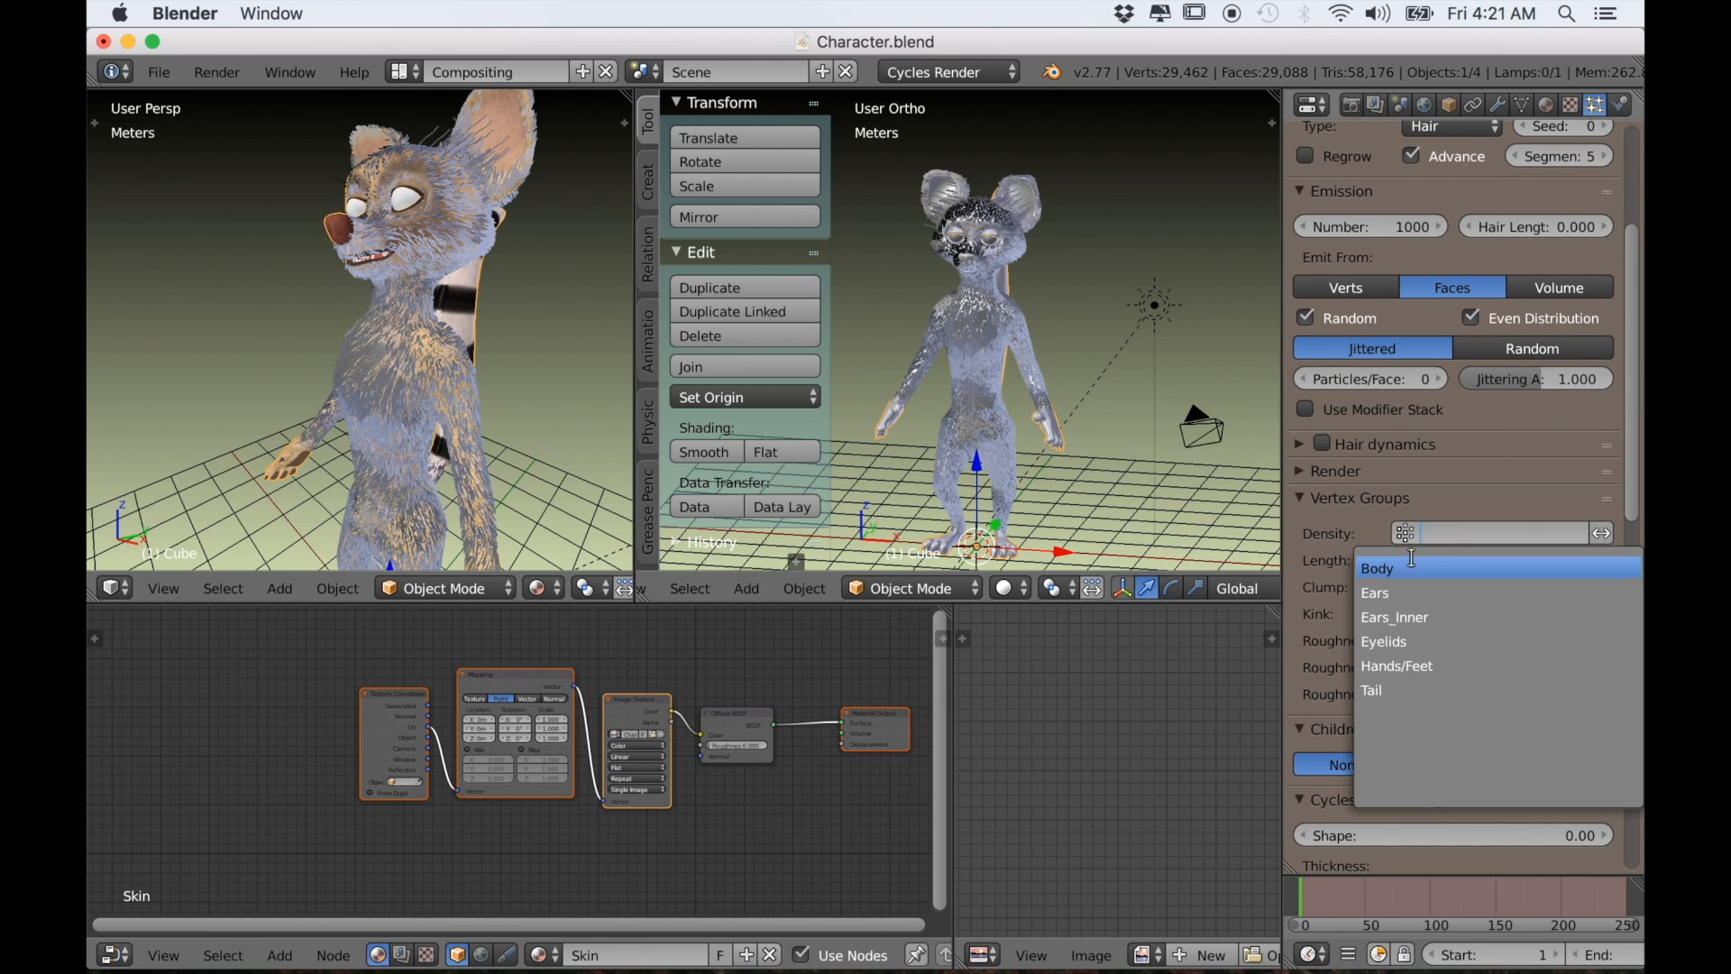
click(1400, 660)
click(1306, 501)
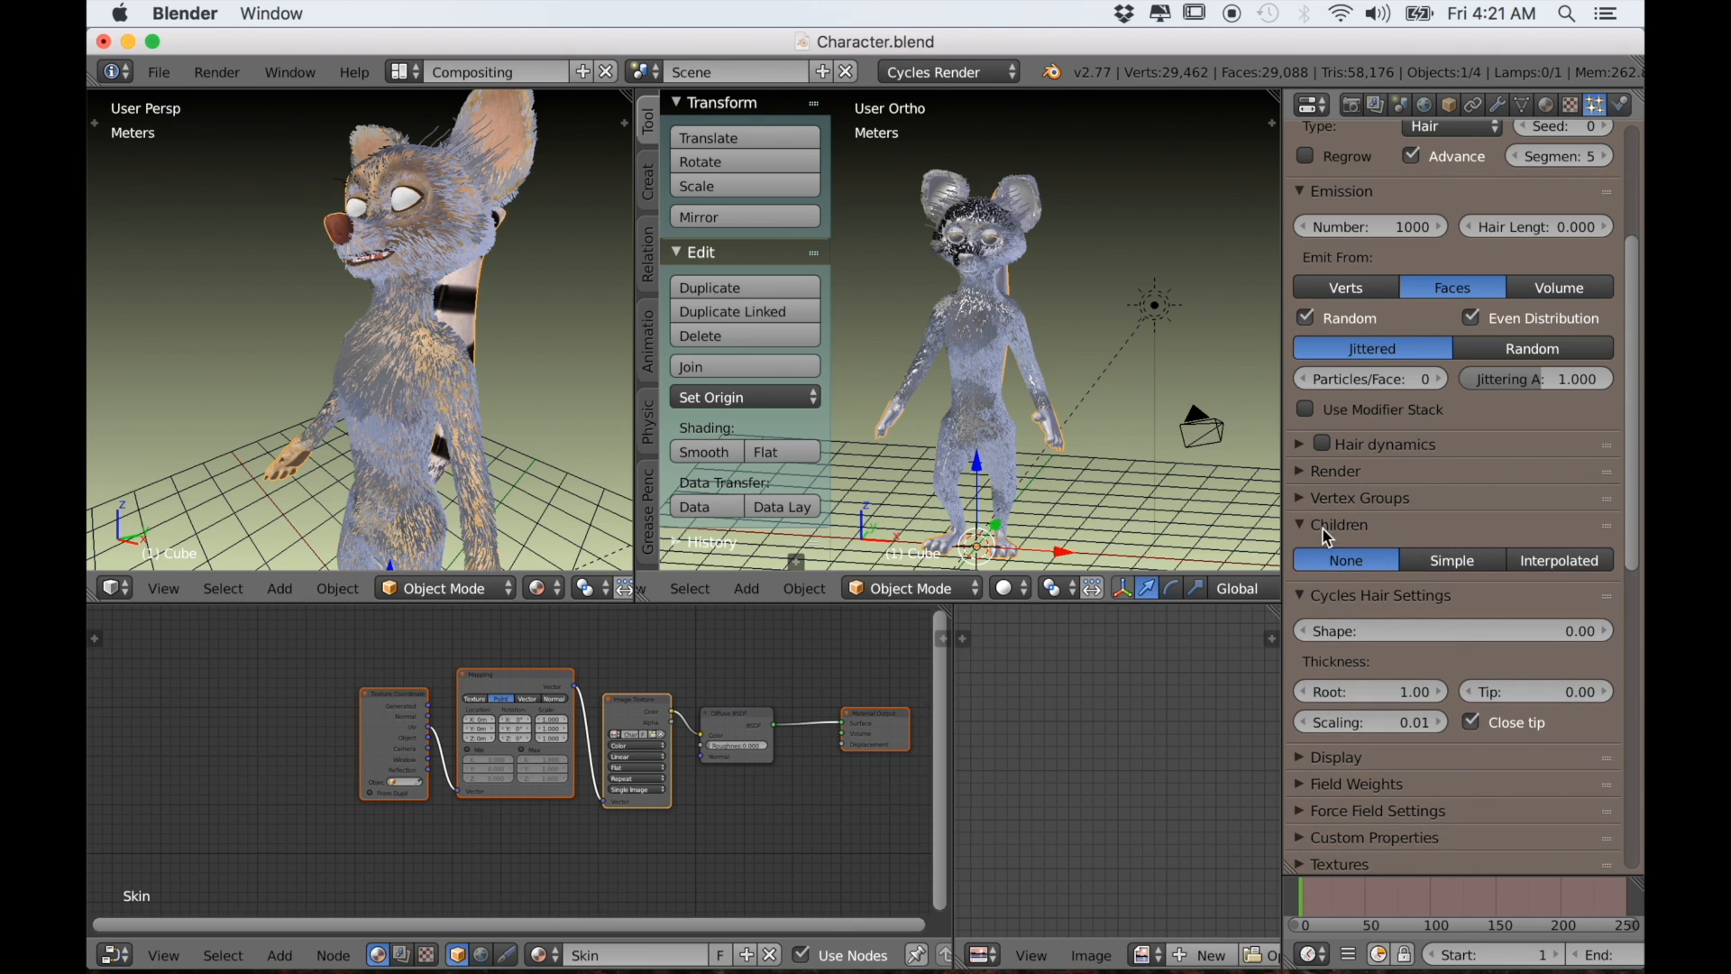
Turn on Interpolated children for the Hands/Feet particle system
click(1570, 564)
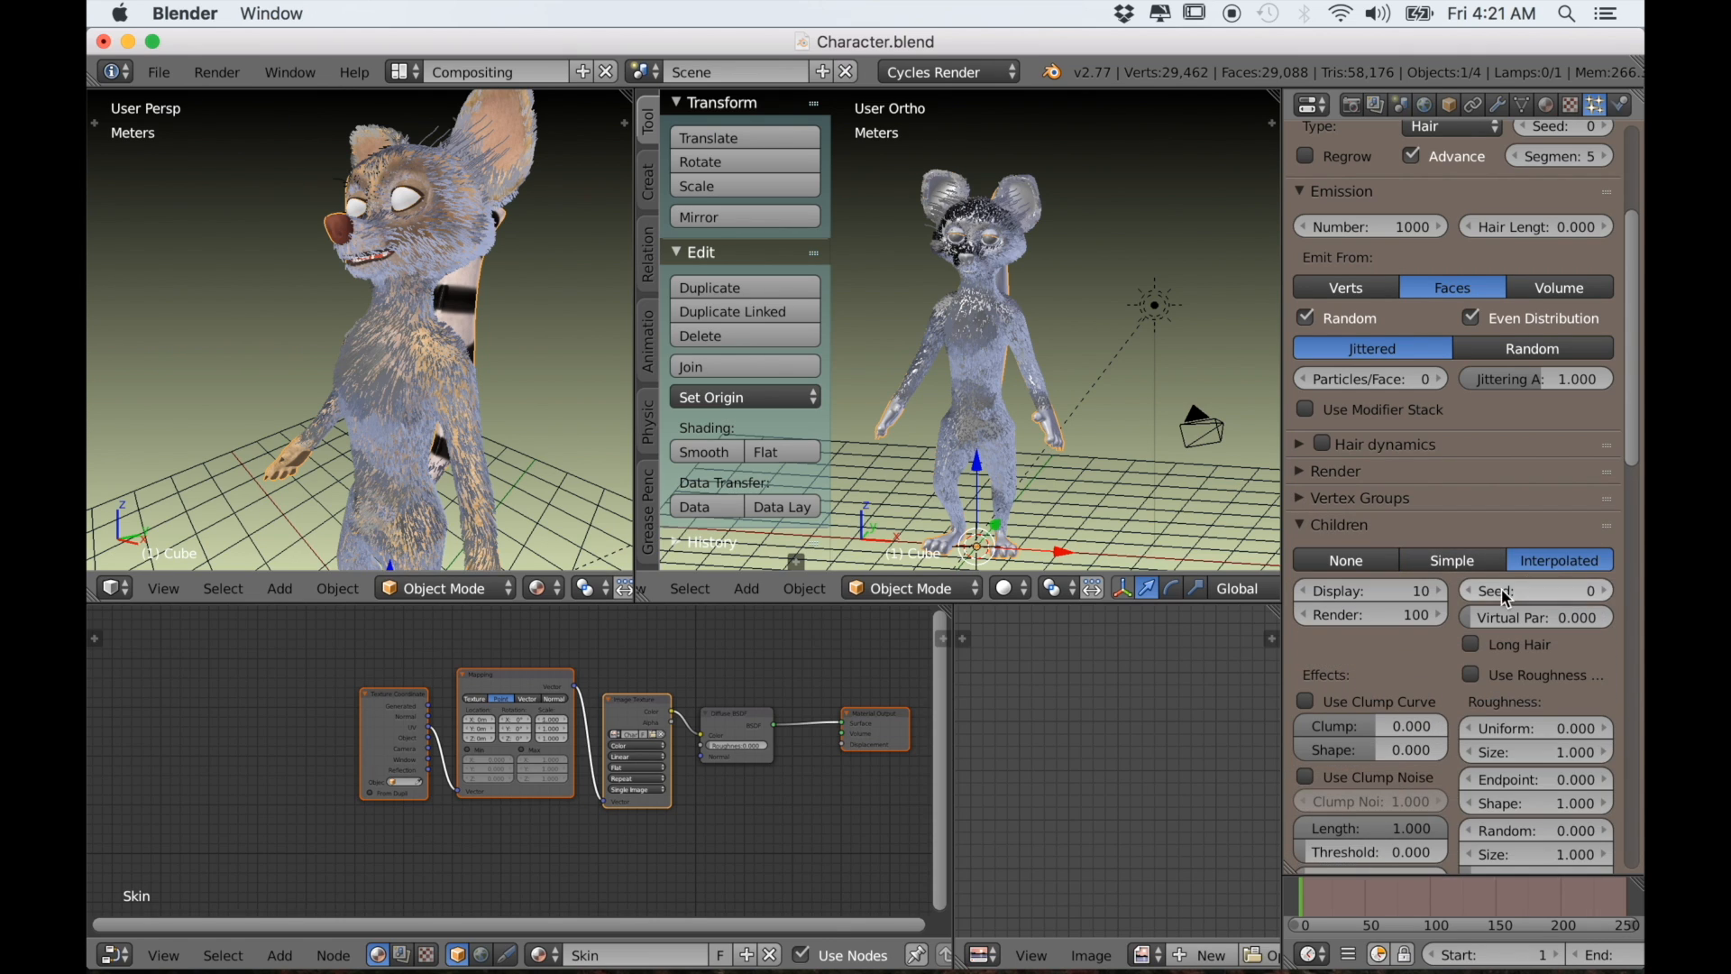
scroll(1459, 529, down, 5)
scroll(1459, 529, up, 10)
scroll(1105, 472, down, 2)
scroll(1106, 471, up, 2)
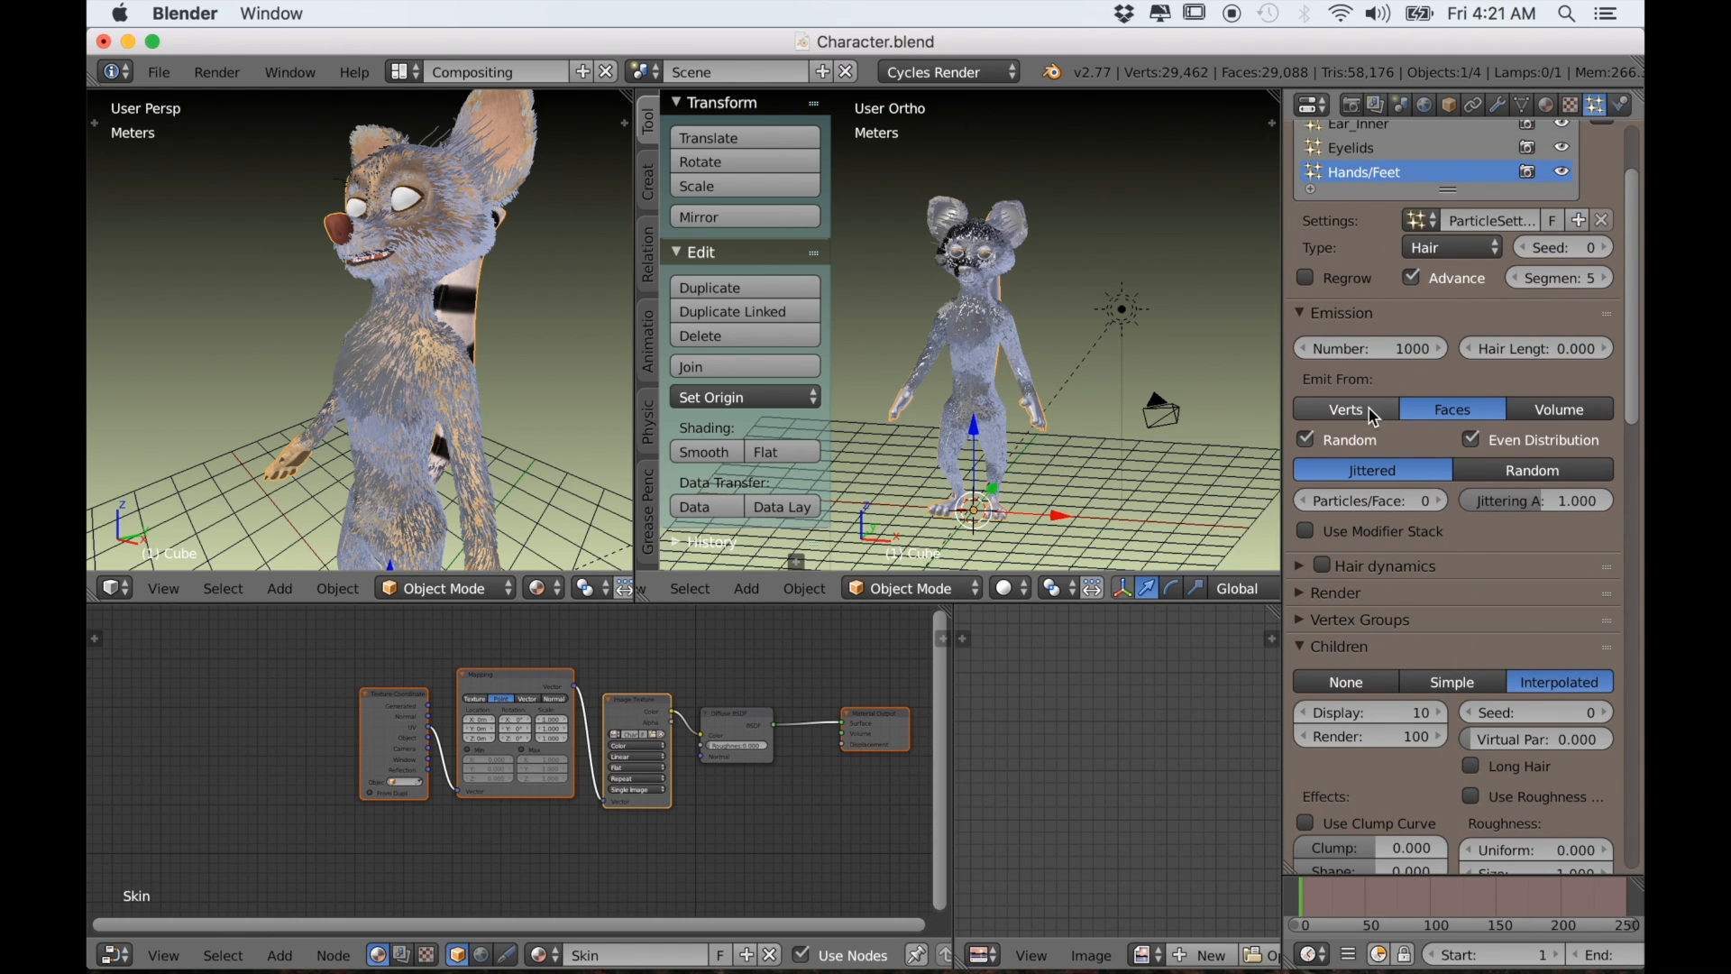
Bring the character's hand into close view and raise the Hands/Feet hair length to 0.03
scroll(1073, 472, up, 8)
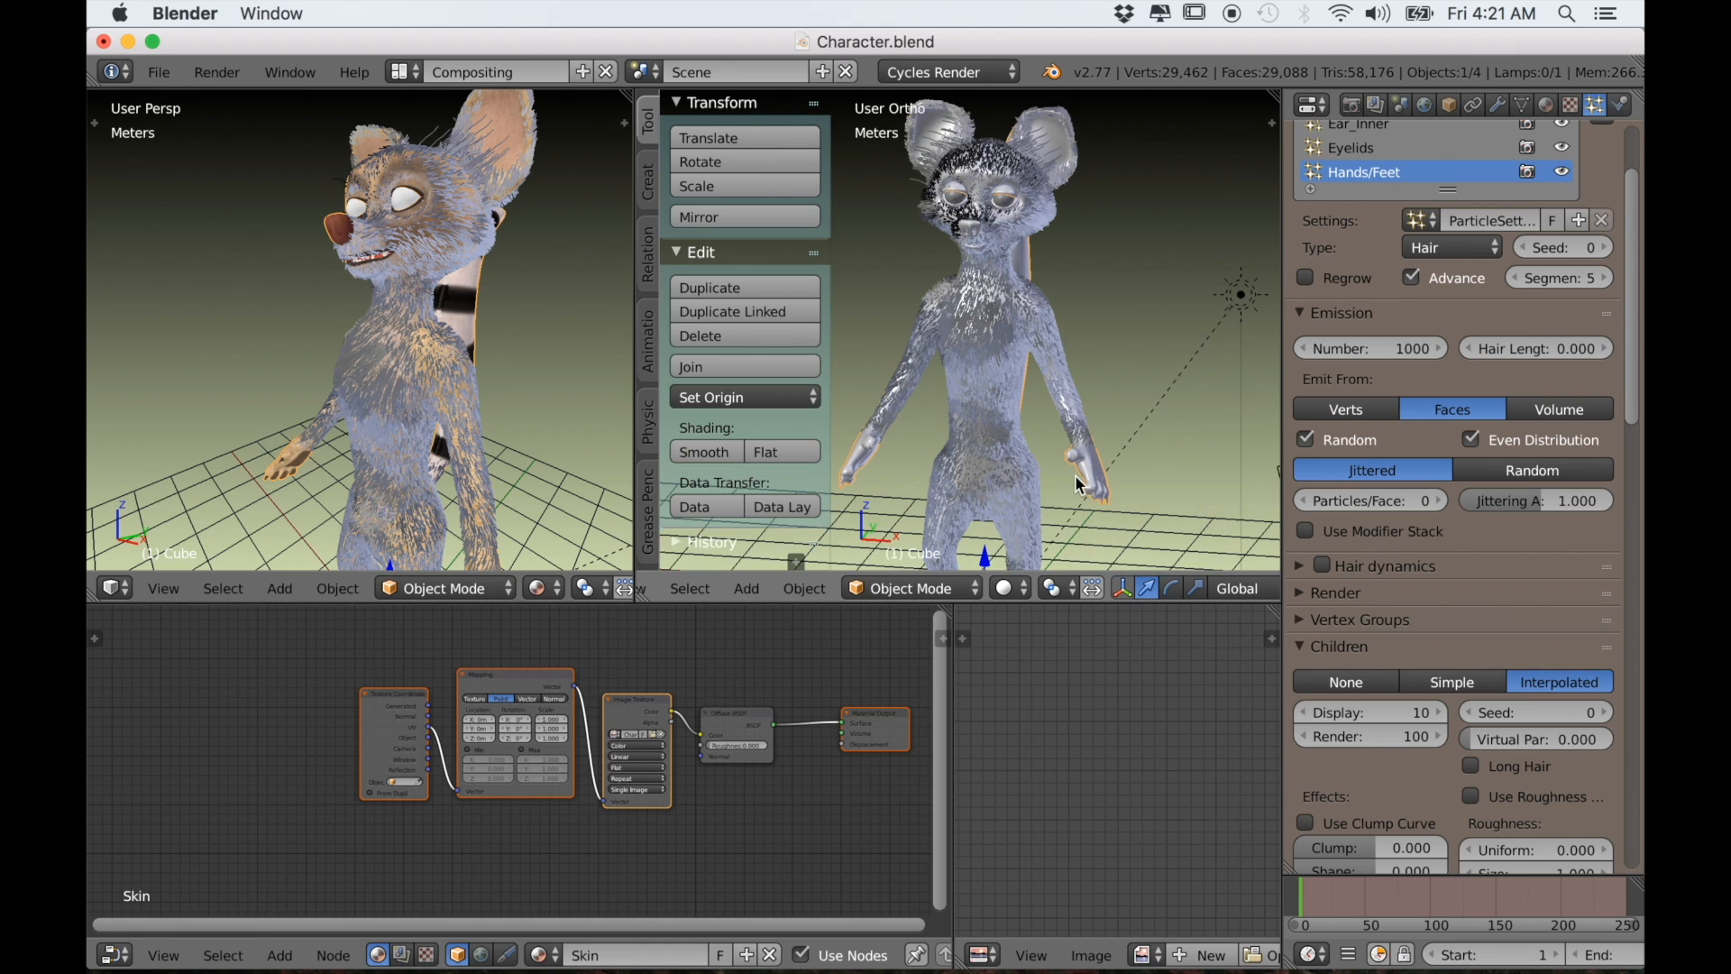
scroll(1082, 401, up, 6)
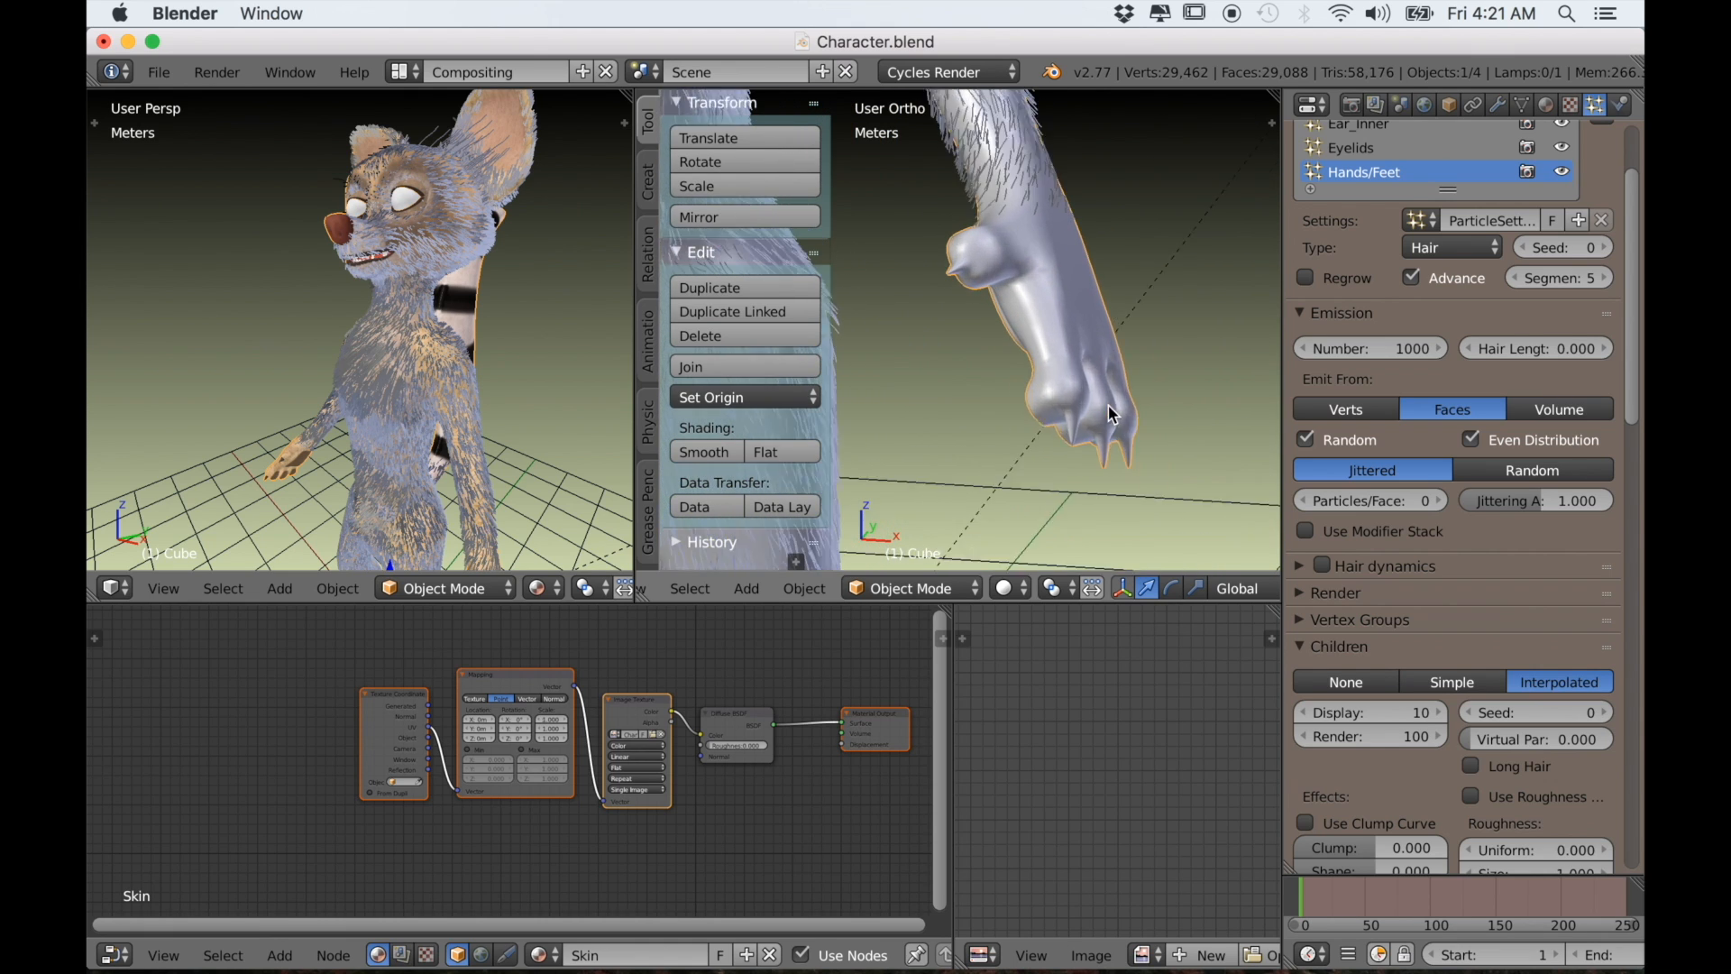
click(1597, 349)
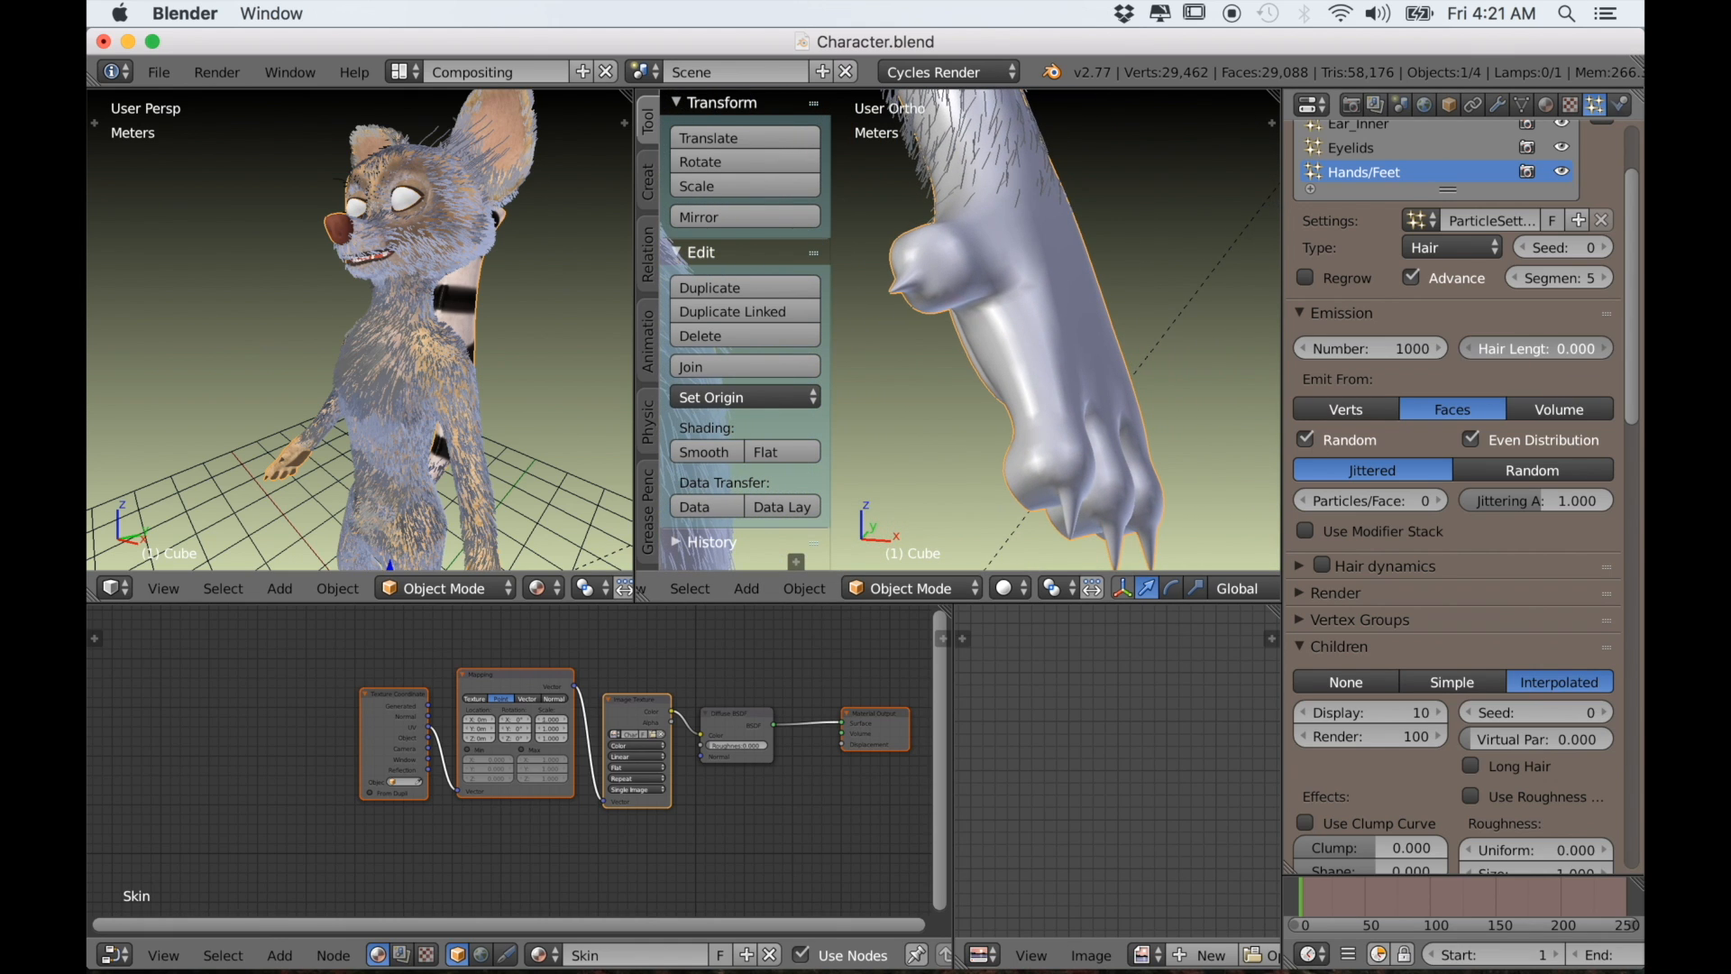
click(1597, 349)
click(1598, 349)
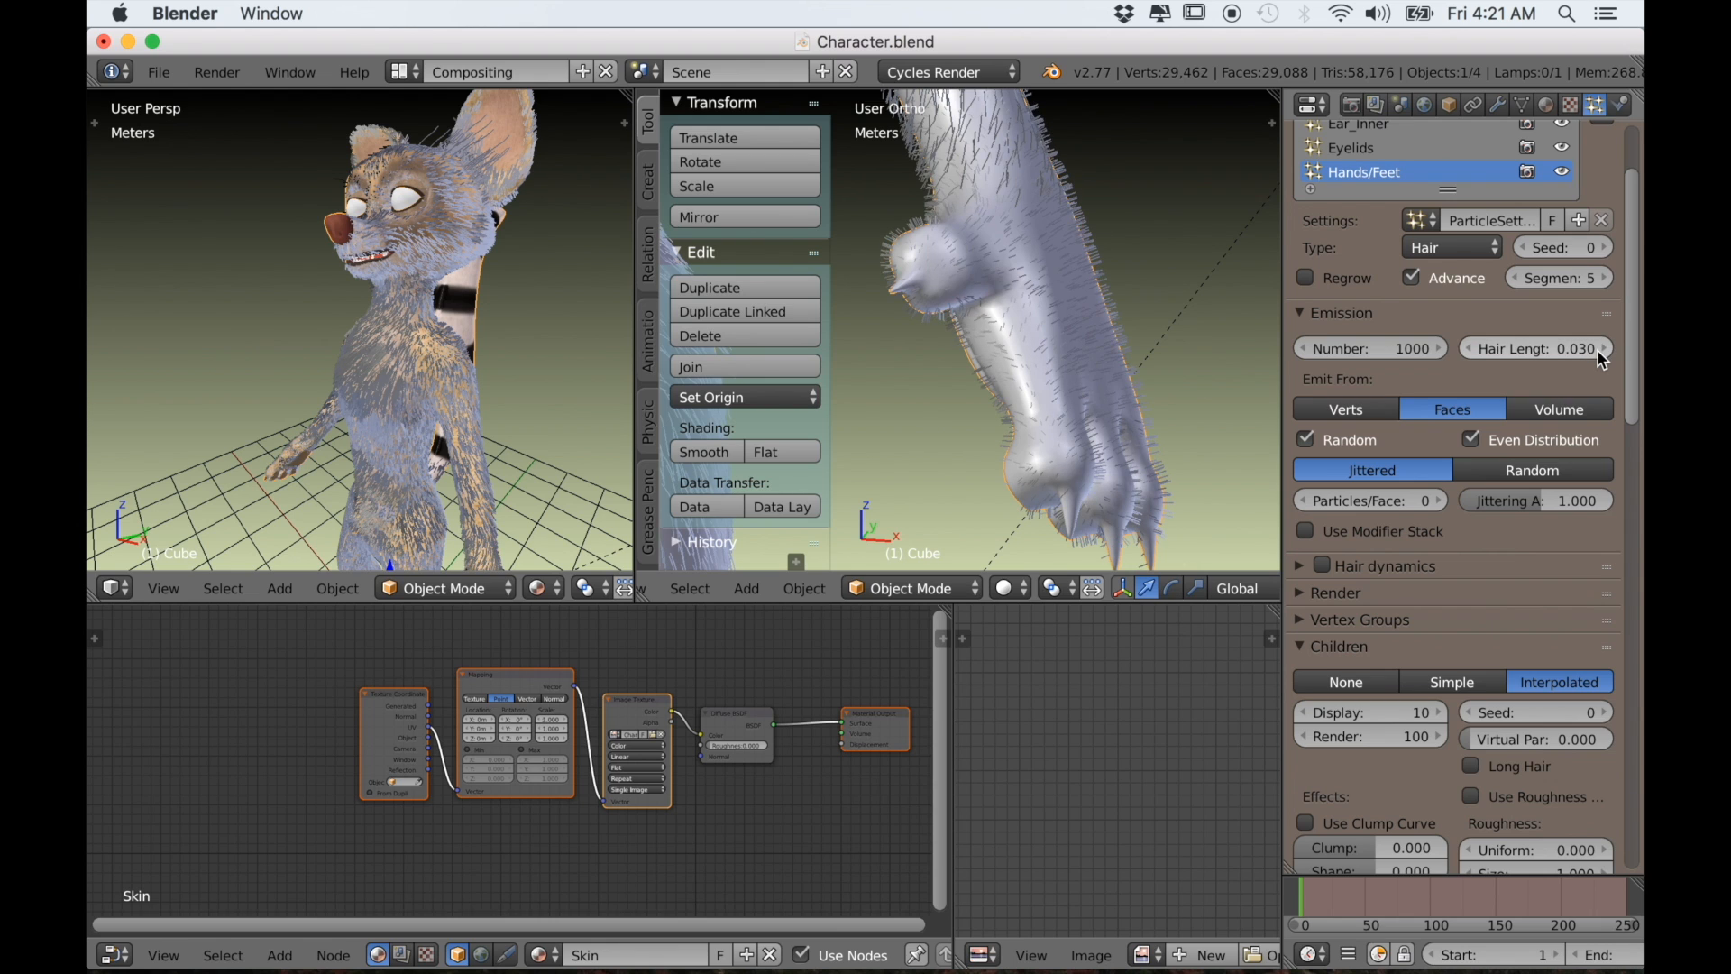
Inspect the palm and the back of the hand, and increase the Hands/Feet hair length to 0.04
scroll(1170, 408, up, 4)
middle_drag(1085, 415, 660, 398)
scroll(586, 424, up, 4)
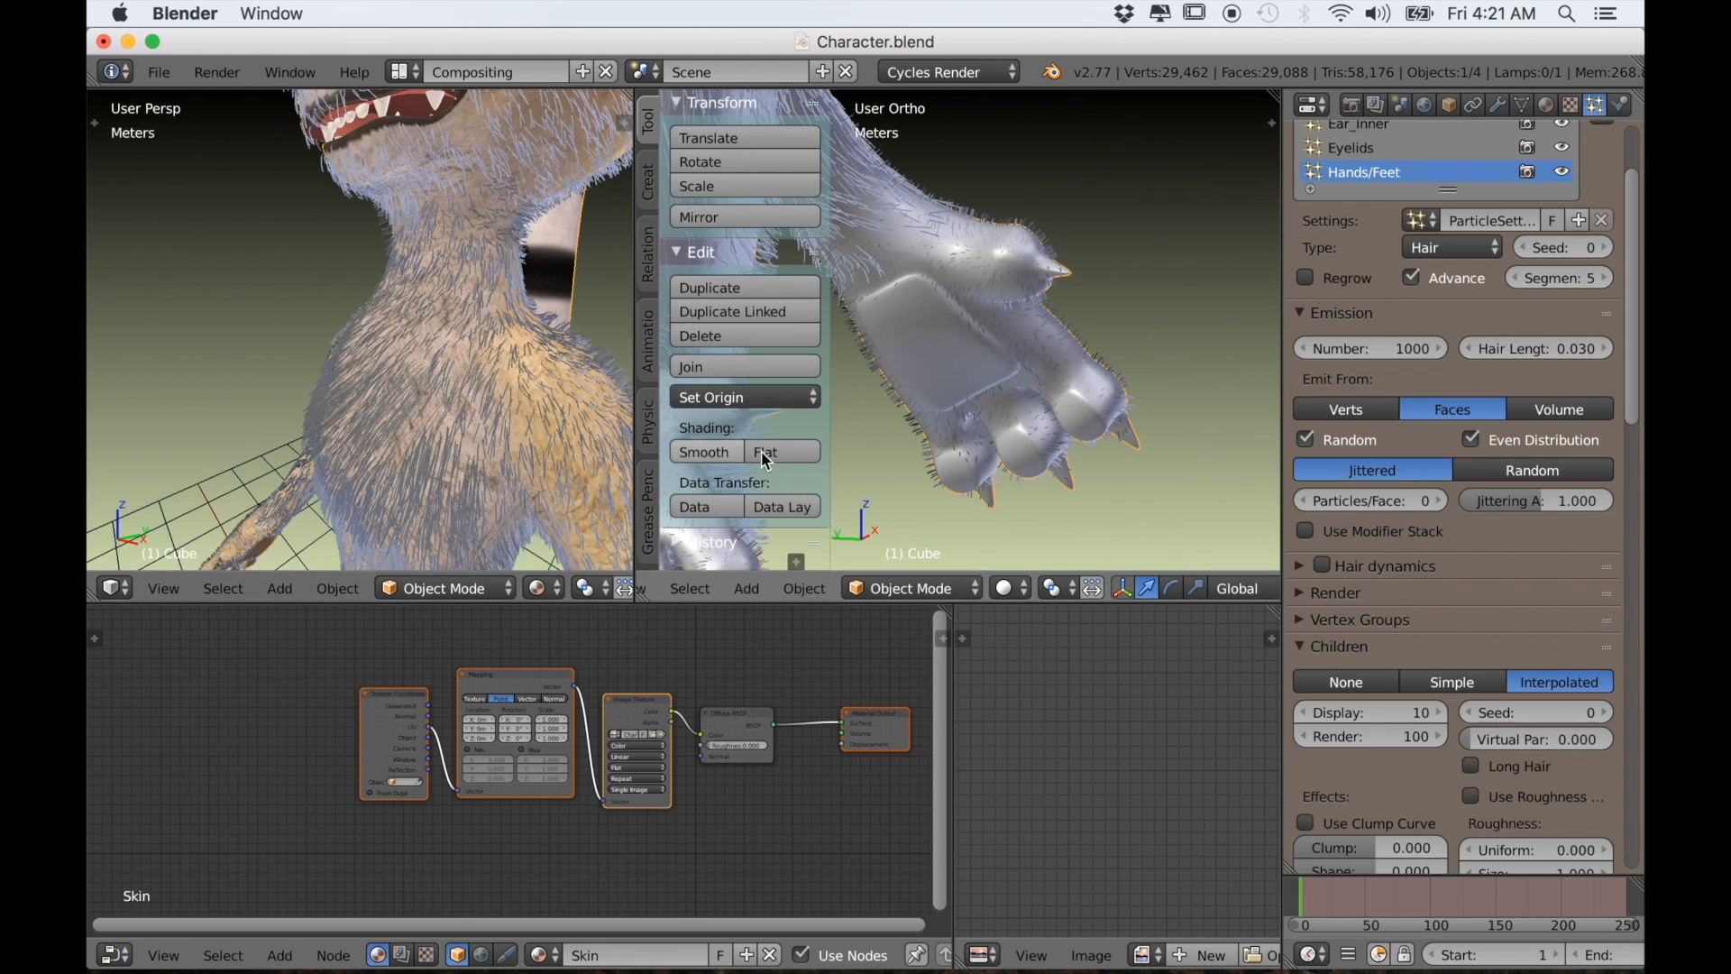
scroll(1001, 436, up, 2)
mouse_move(1001, 436)
middle_down()
mouse_move(997, 381)
mouse_move(974, 365)
mouse_move(943, 415)
mouse_move(1004, 417)
middle_up()
click(1607, 349)
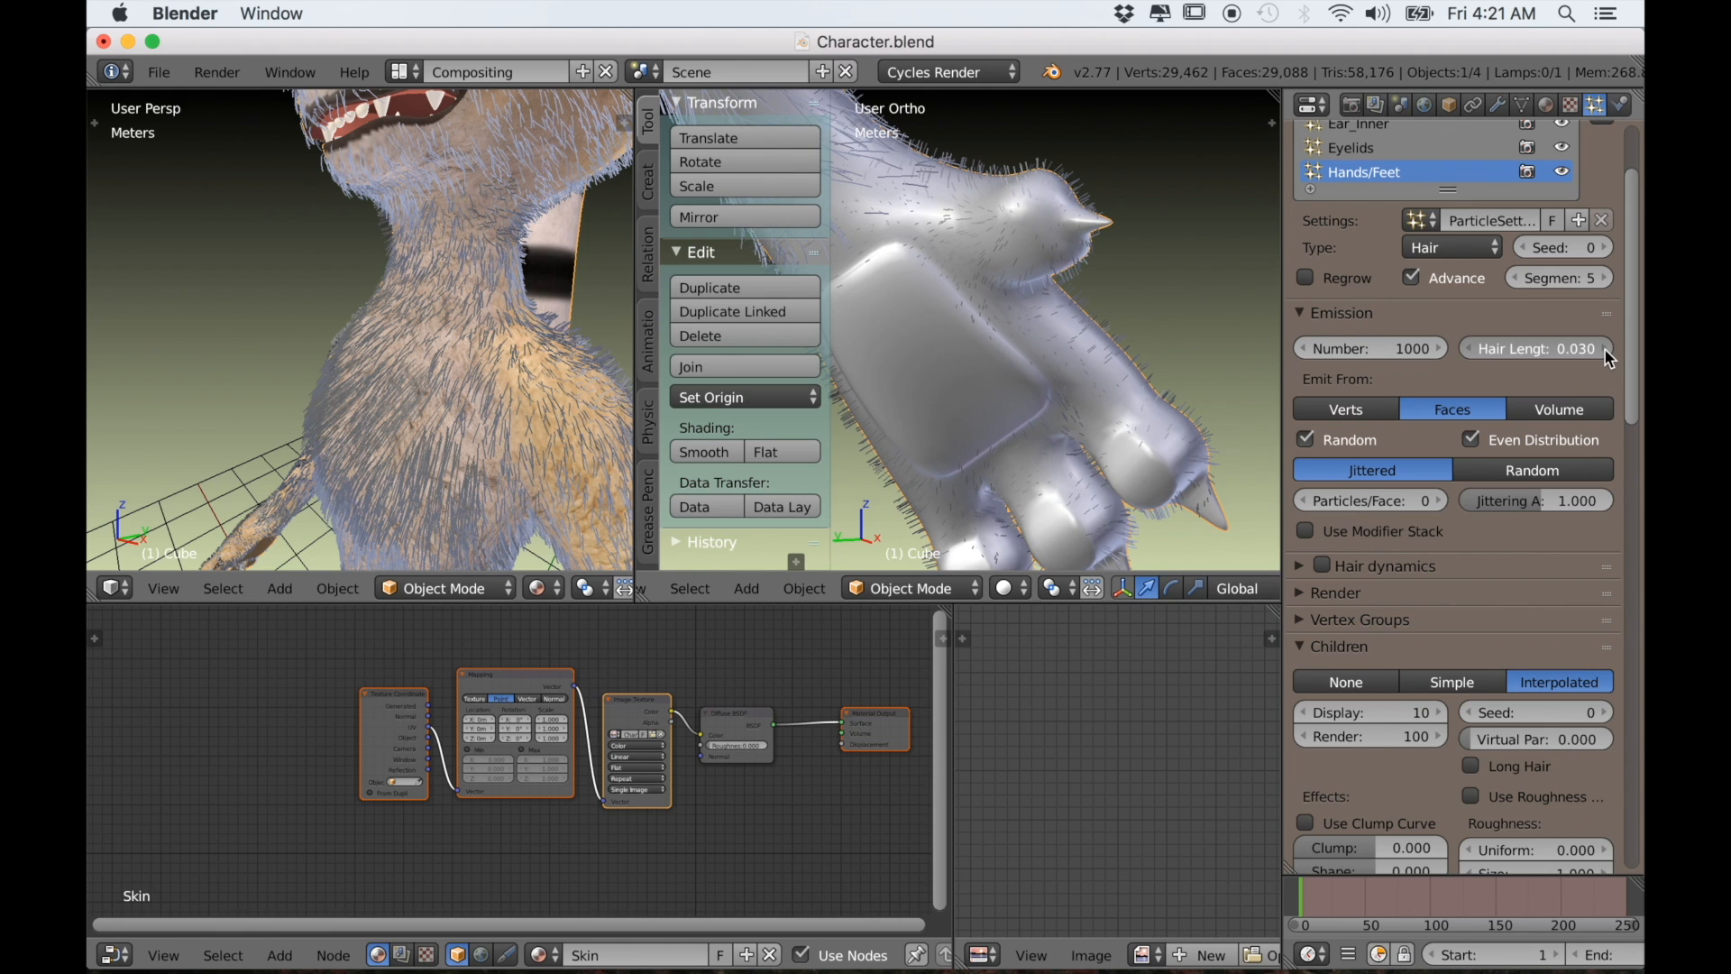
middle_drag(1109, 397, 1044, 419)
middle_drag(1043, 445, 953, 396)
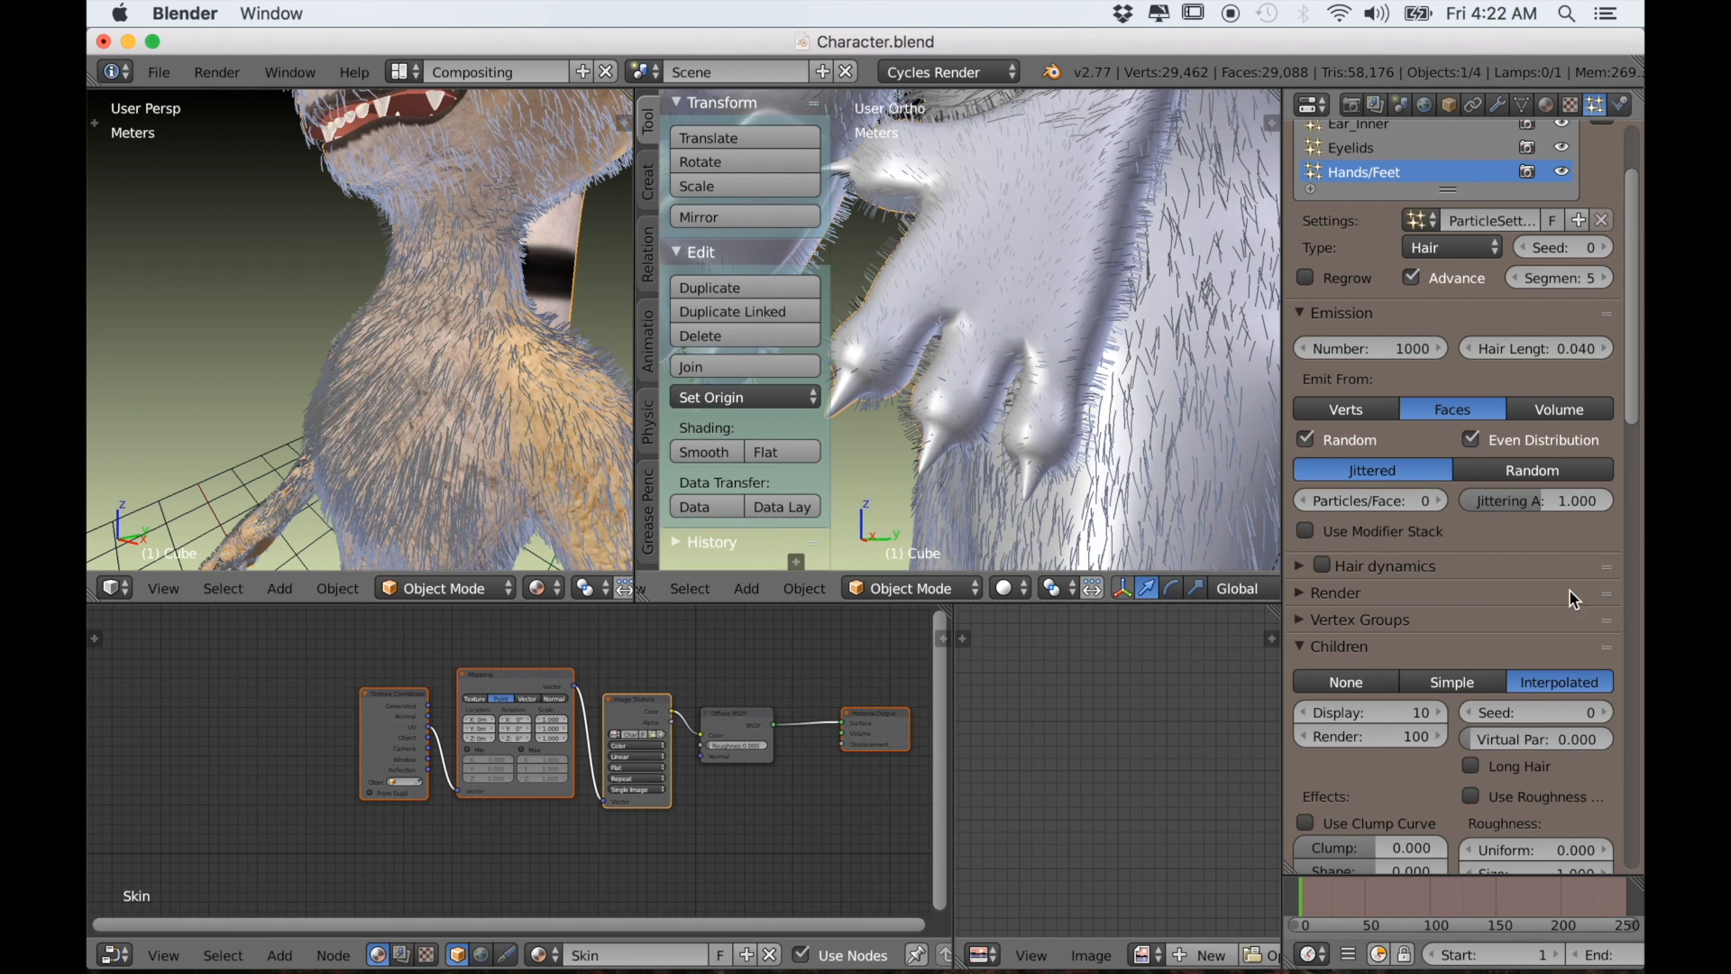
Set the child hair length of the Hands/Feet system to 0.7 with a length threshold of 0.3
scroll(1554, 572, down, 10)
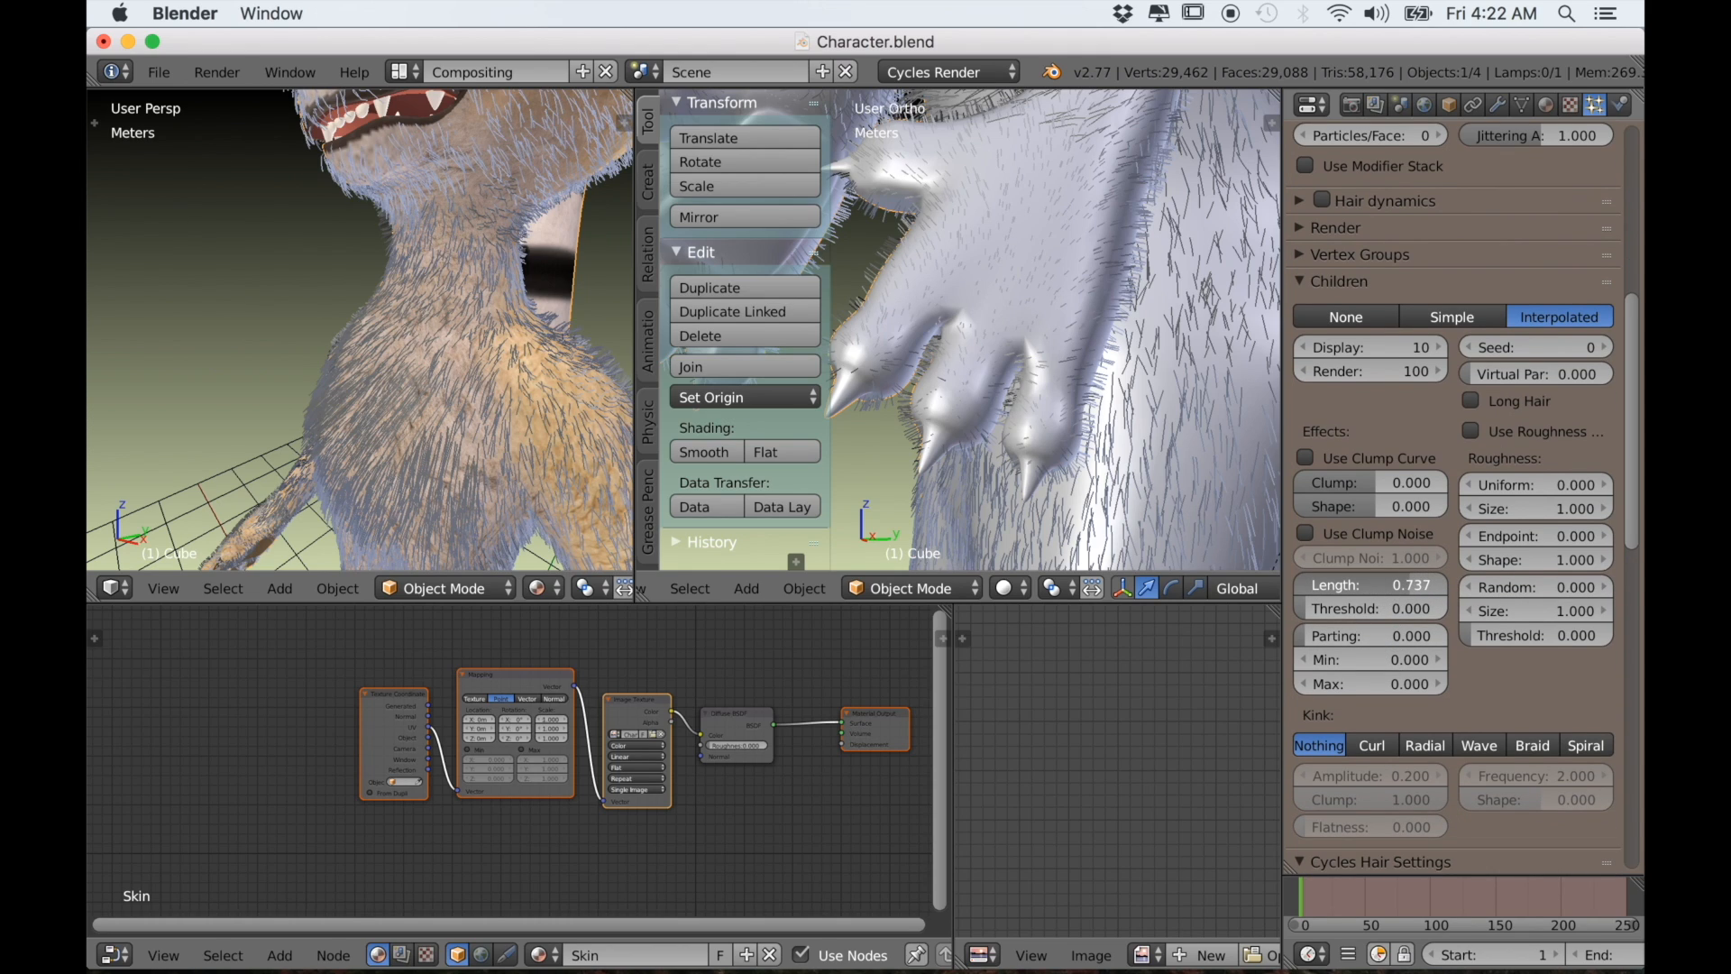
click(1408, 584)
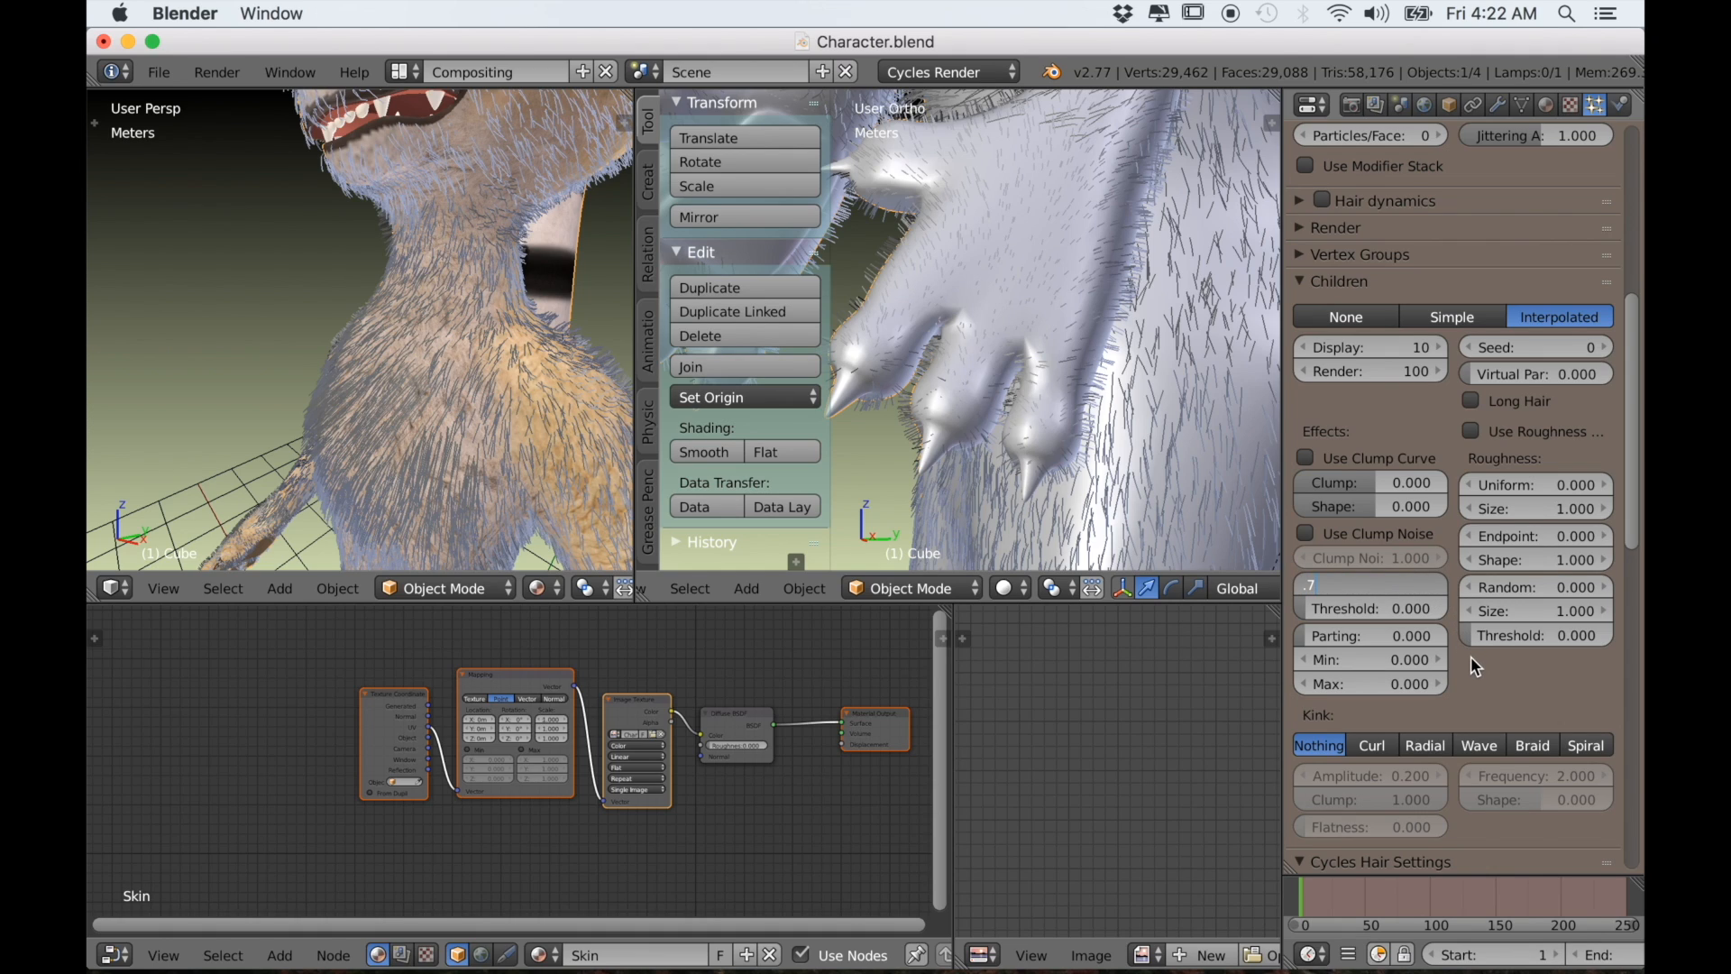
key(Return)
click(1357, 607)
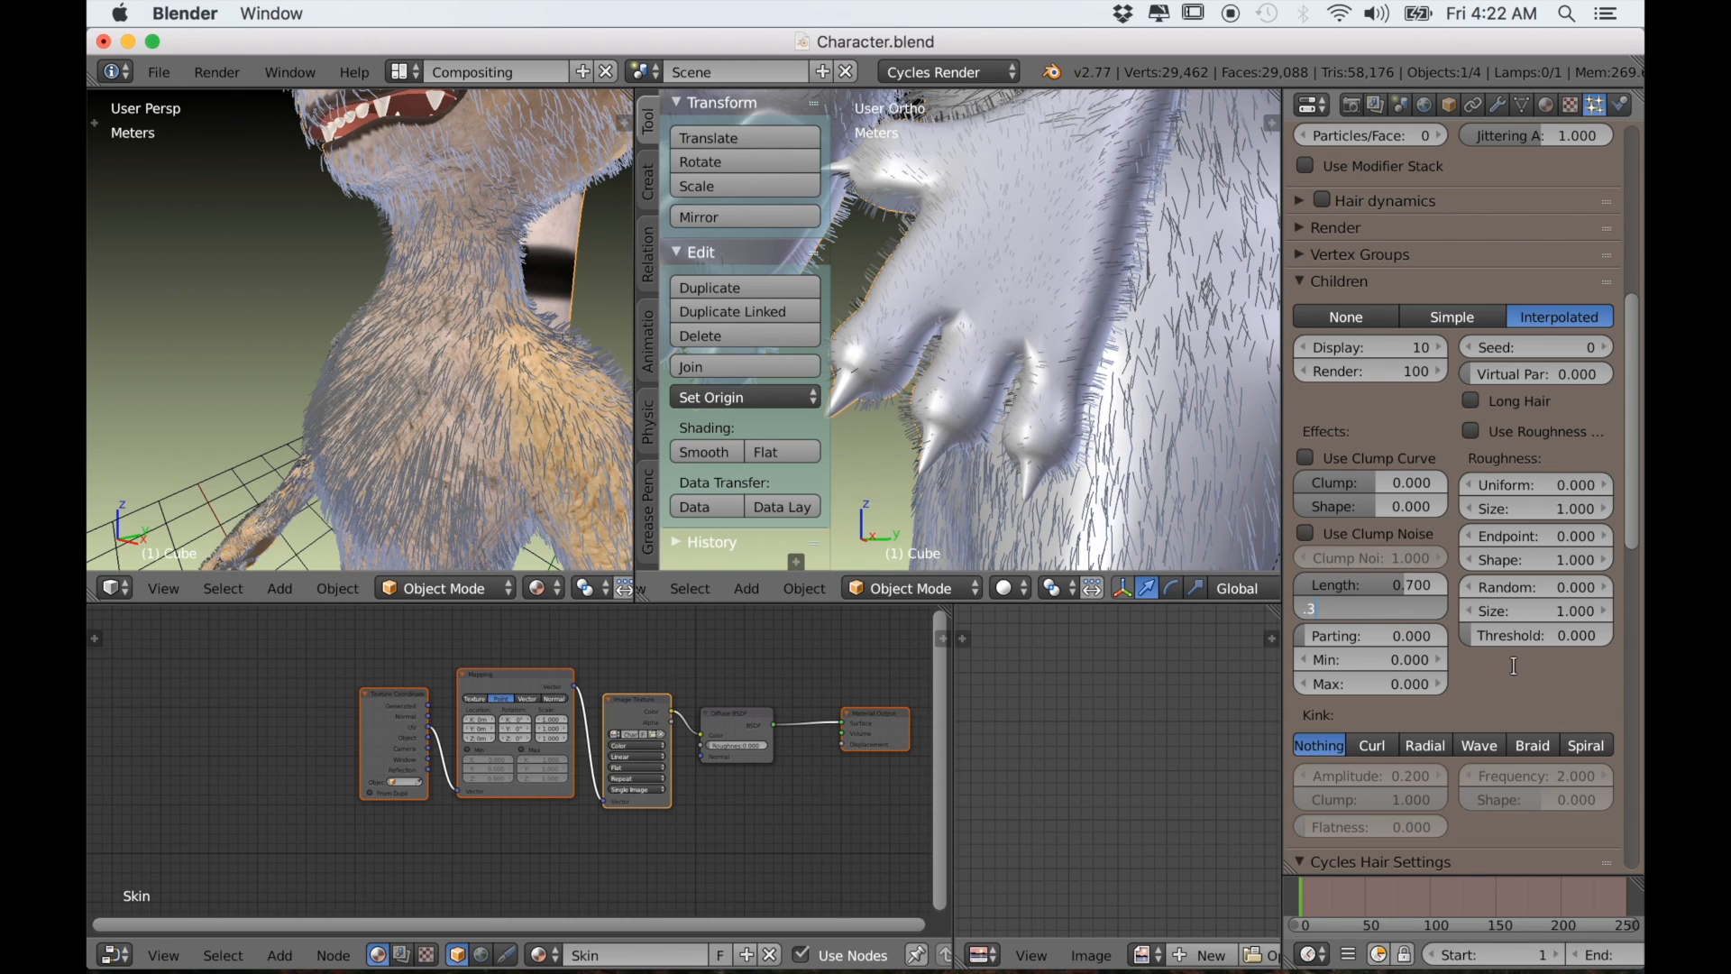
text(.3)
key(Return)
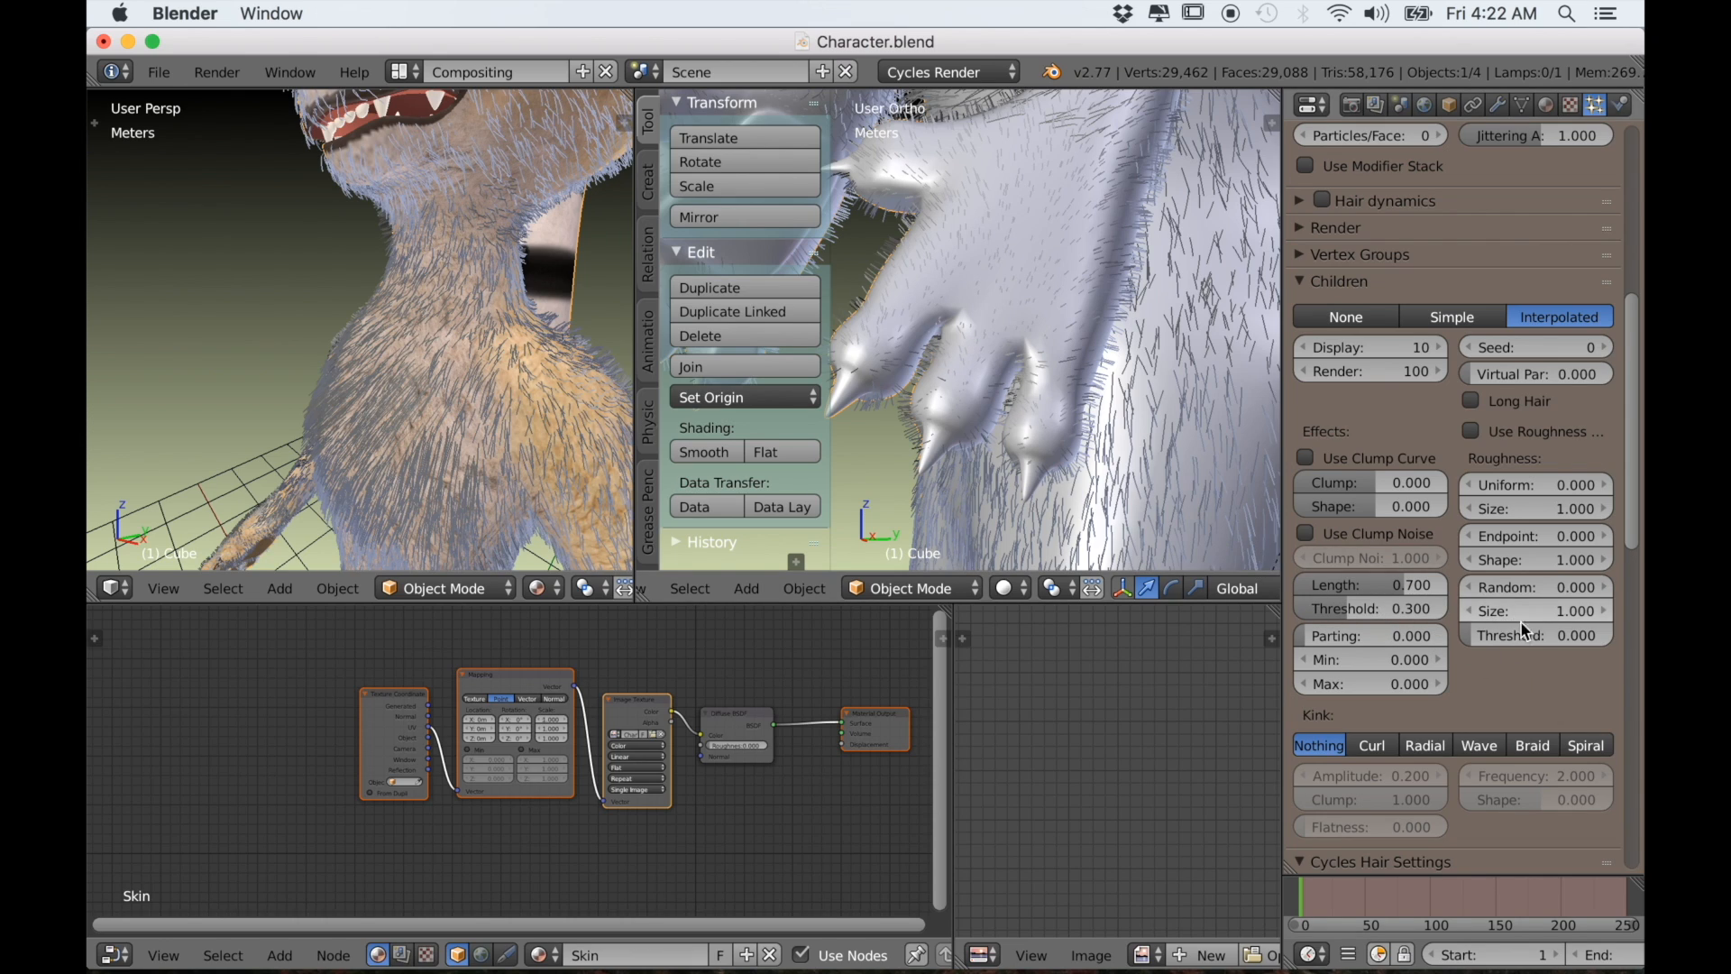
Raise the Endpoint roughness of the Hands/Feet child hairs to about 0.012
click(1573, 546)
drag(1577, 544, 1583, 545)
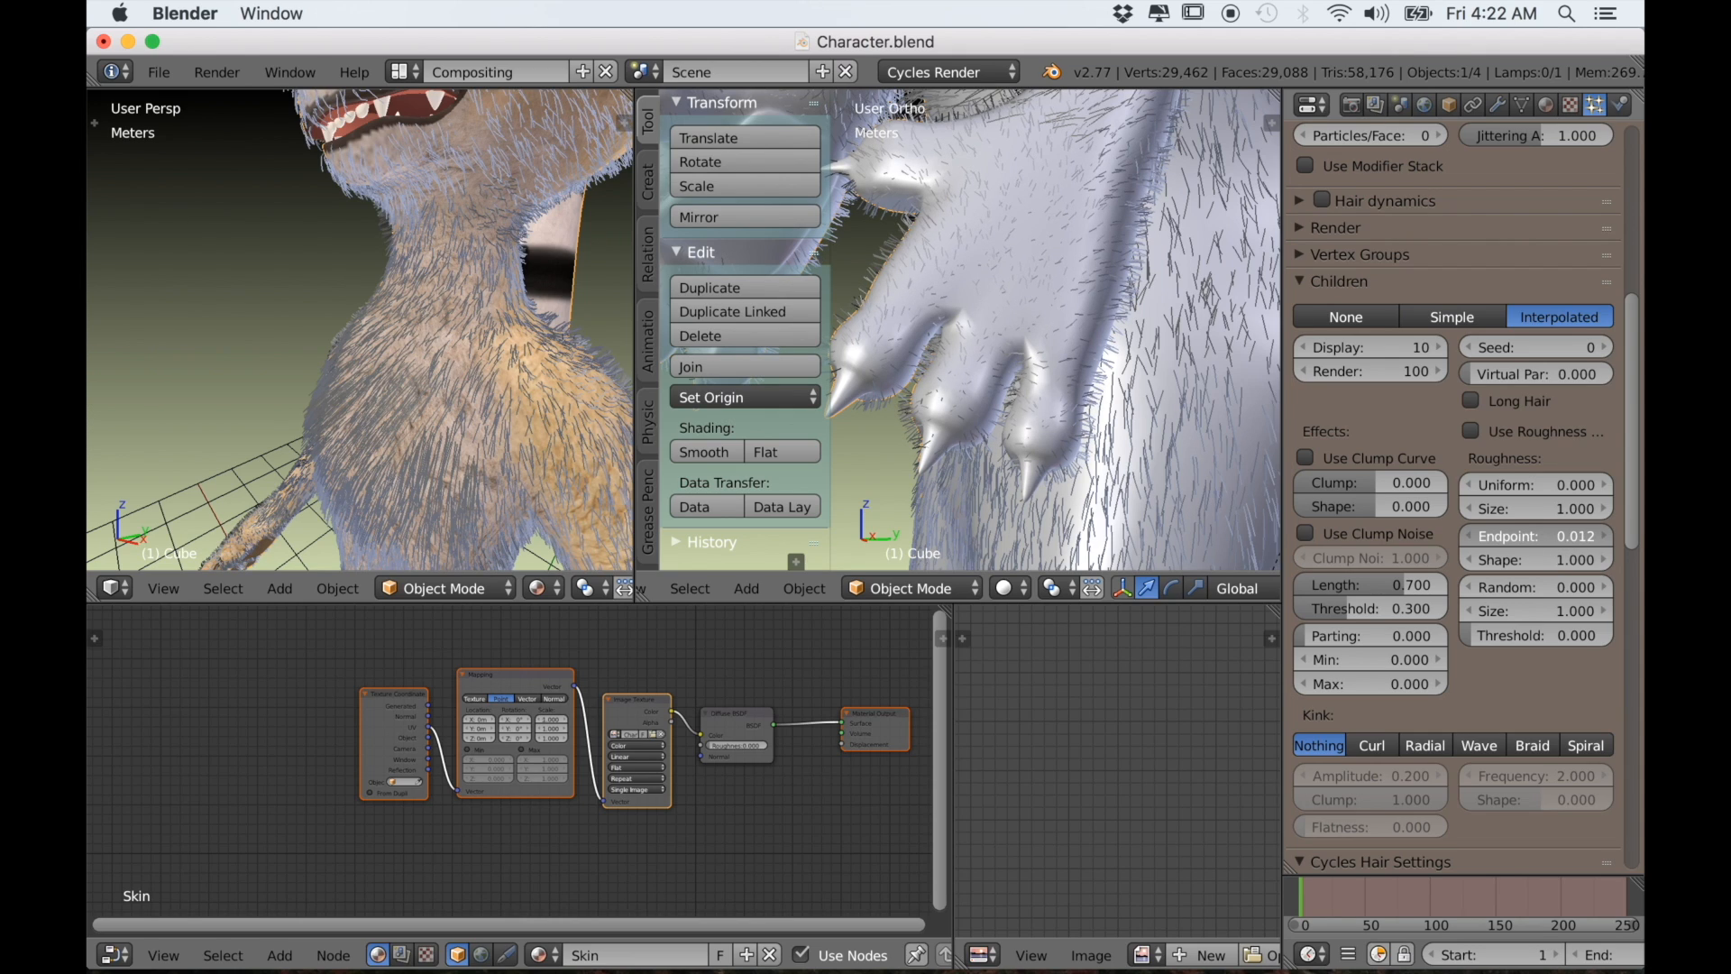
drag(1583, 545, 1587, 545)
Add another particle system to the character and name it Tail
scroll(1005, 478, down, 6)
scroll(1124, 497, up, 3)
middle_drag(1123, 497, 1176, 503)
scroll(1138, 473, down, 6)
scroll(1164, 503, down, 3)
middle_drag(1128, 505, 1168, 503)
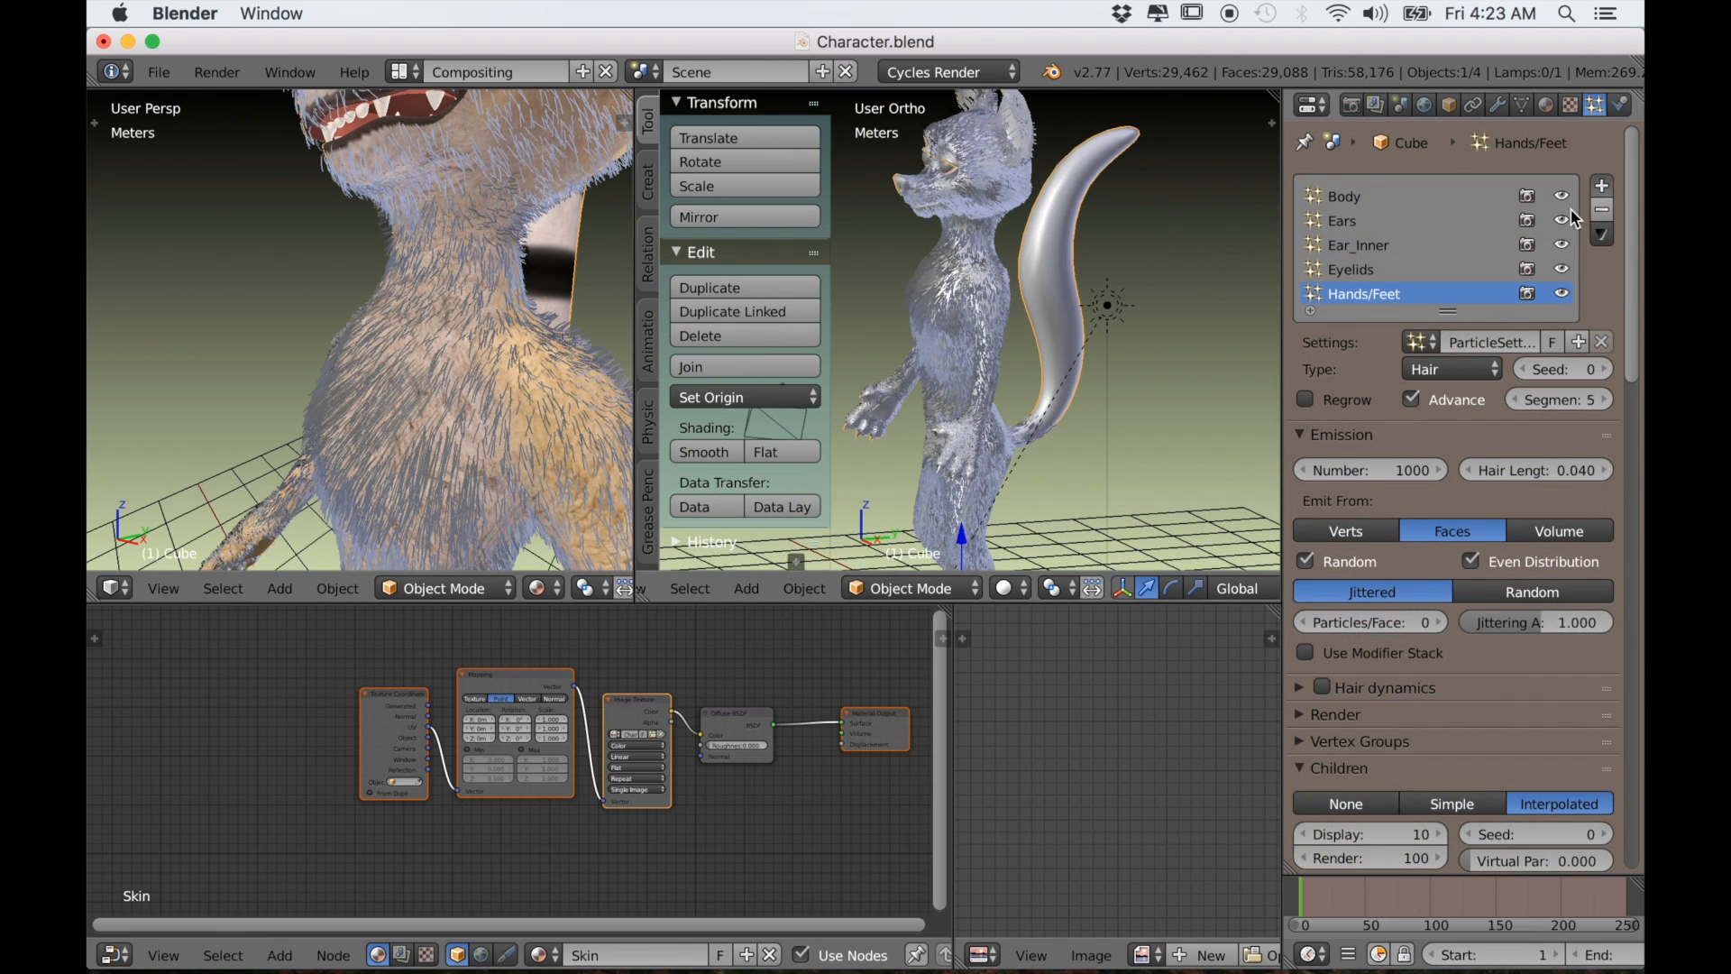
click(1602, 185)
double_click(1361, 298)
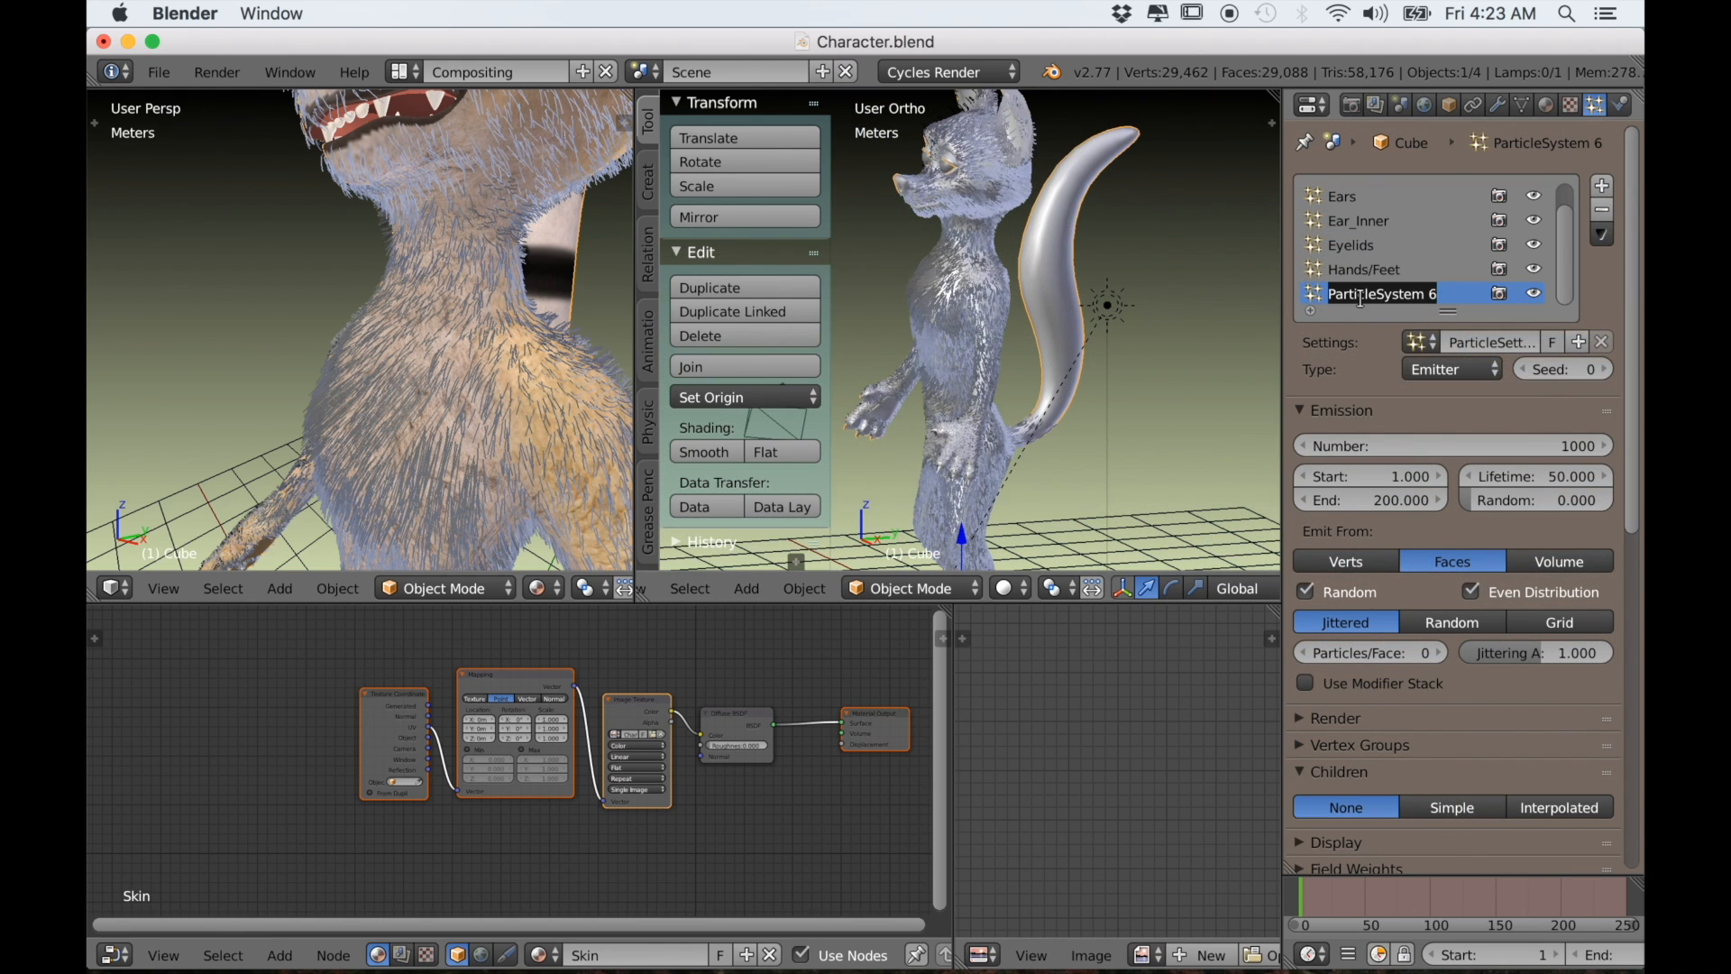
text(Ta)
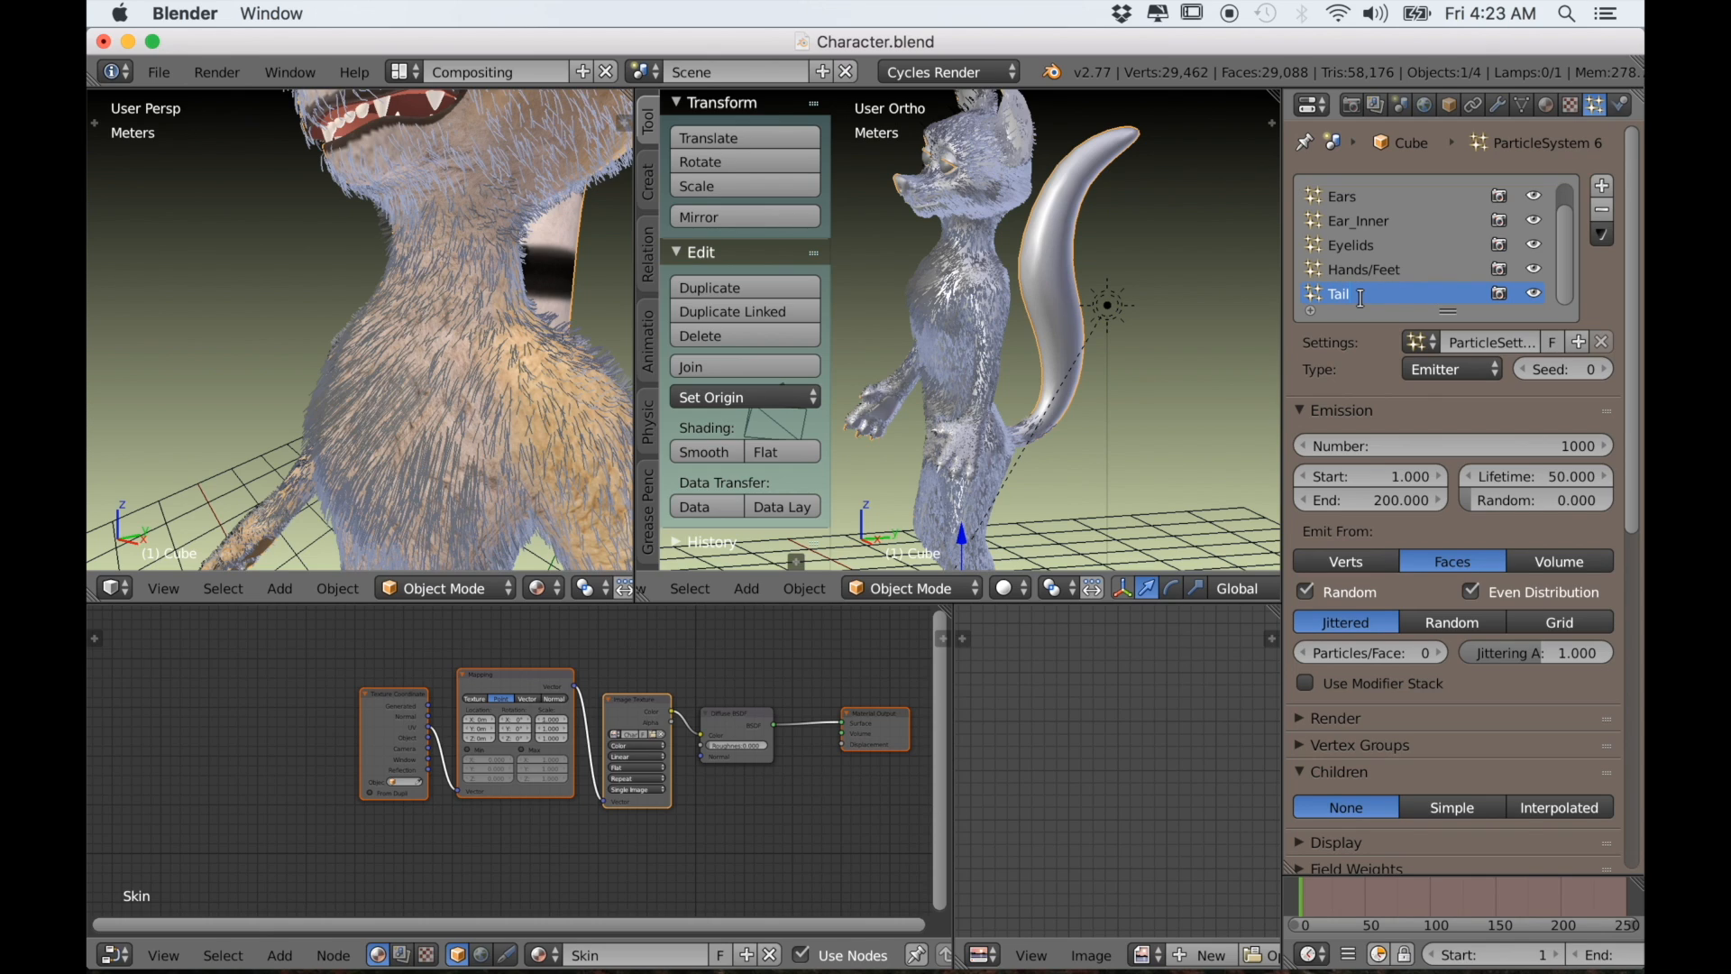
text(il)
key(Return)
Make the Tail particle system Hair with Advanced settings enabled and a hair length of 0
click(1412, 372)
click(1432, 309)
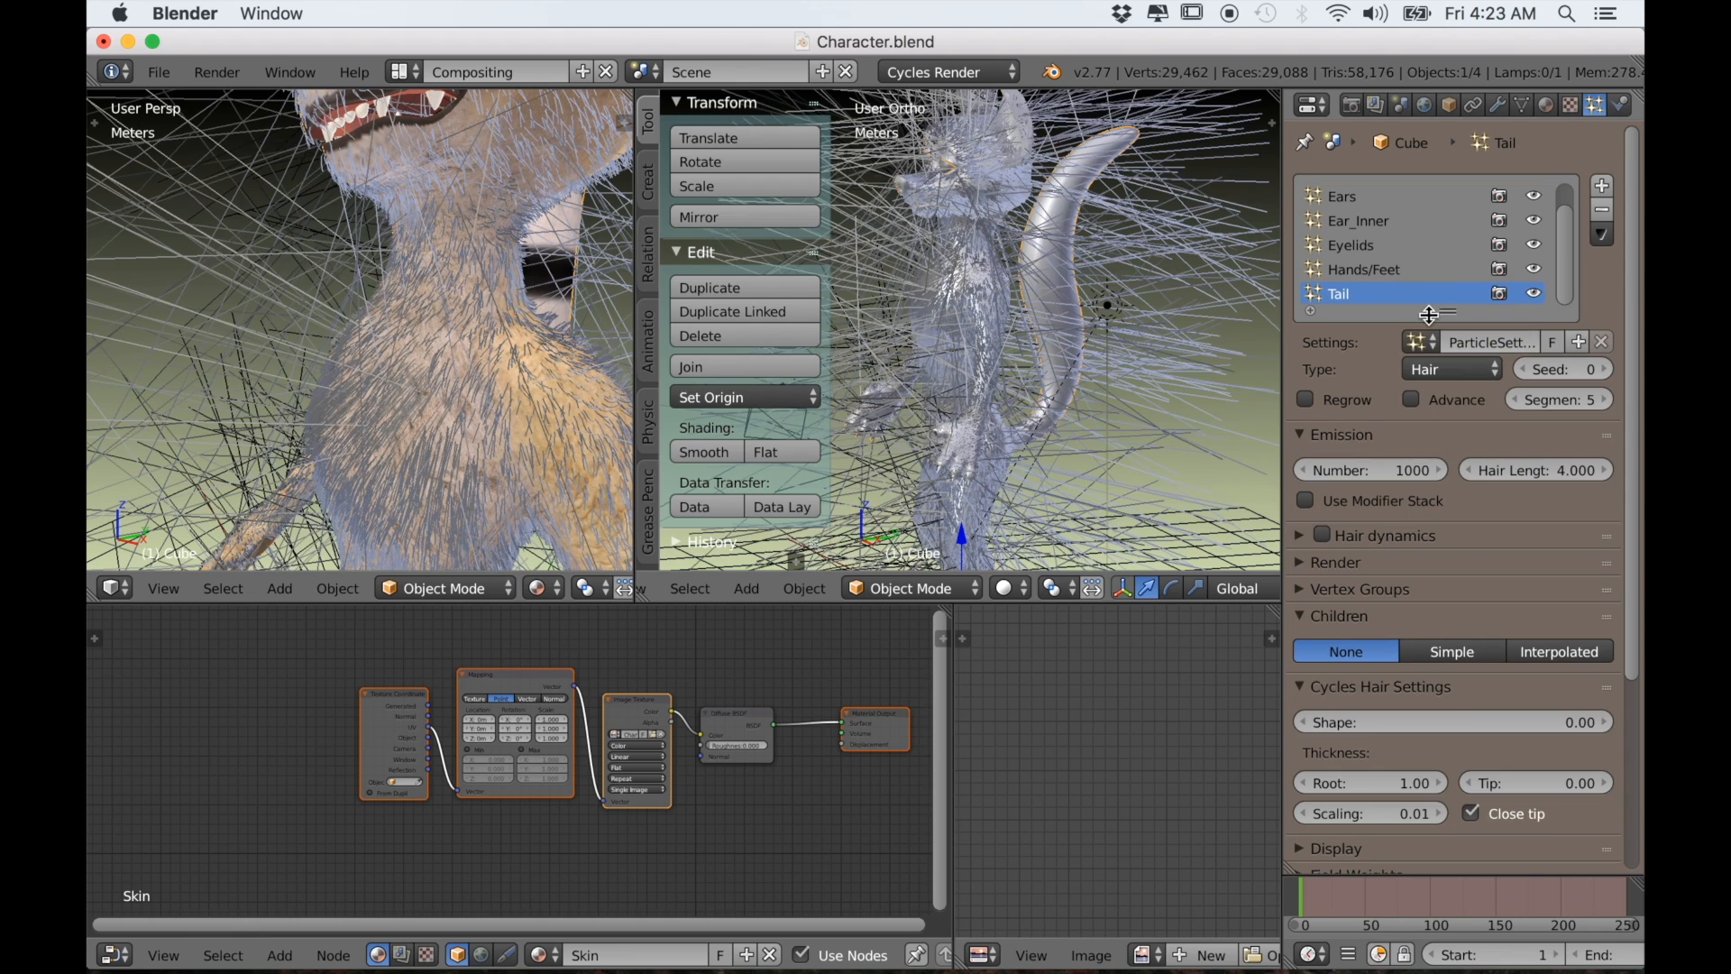
click(1412, 401)
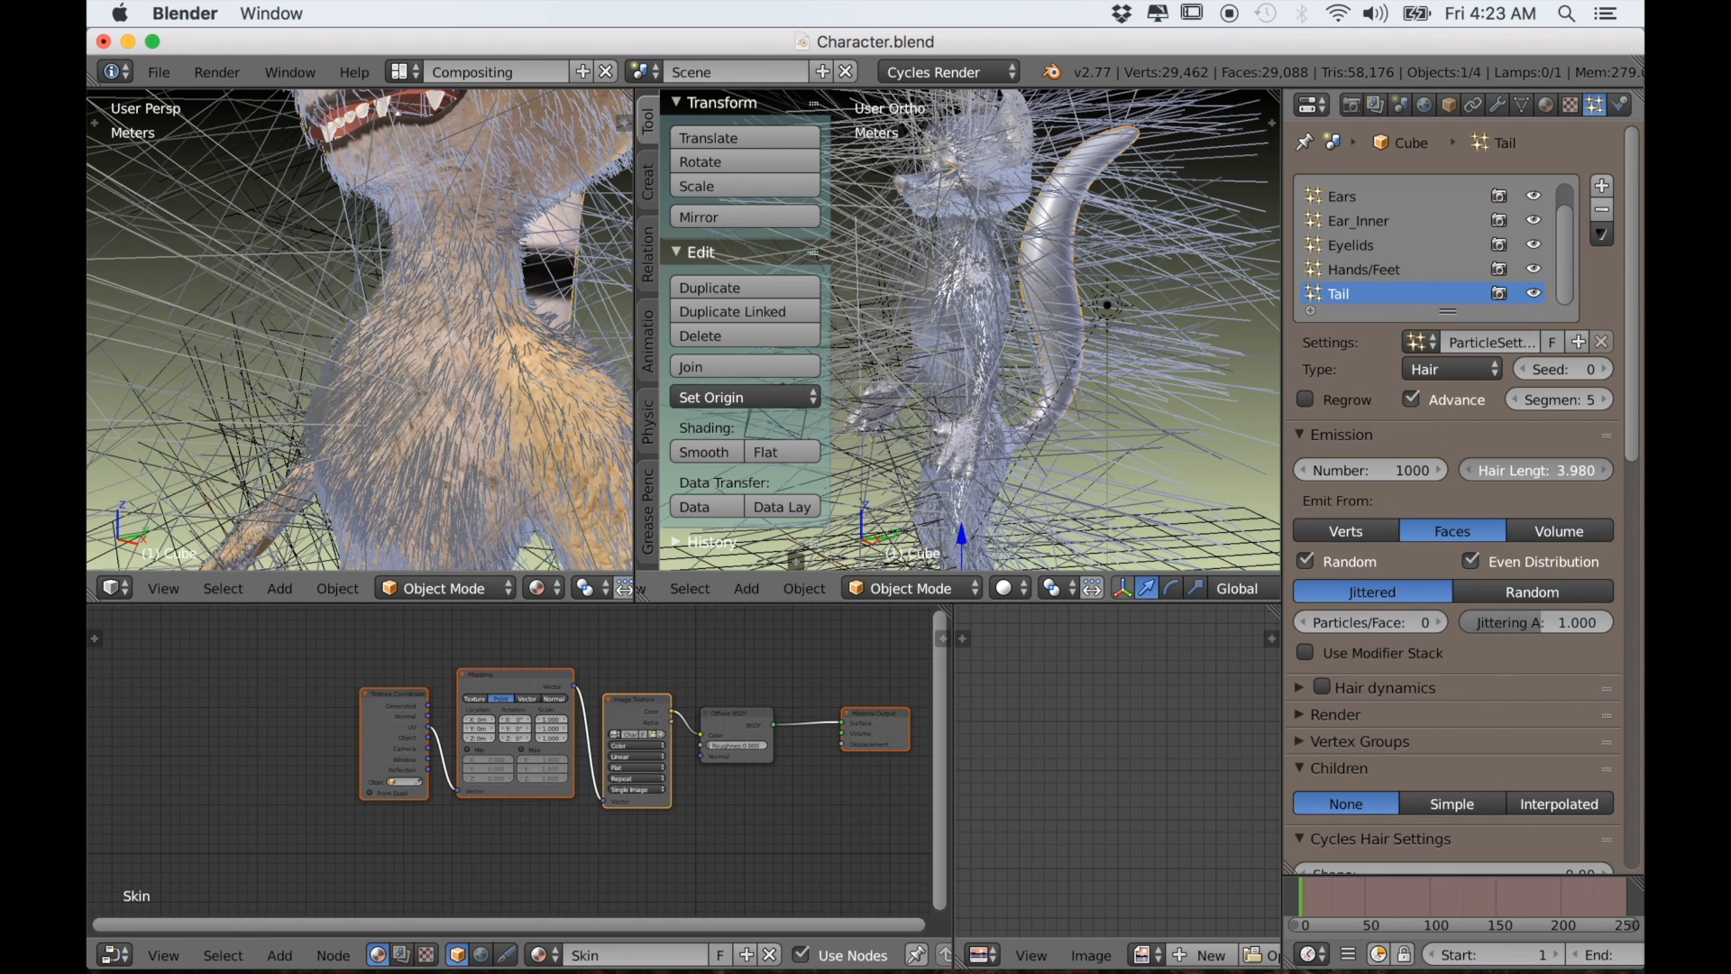
drag(1544, 474, 1442, 474)
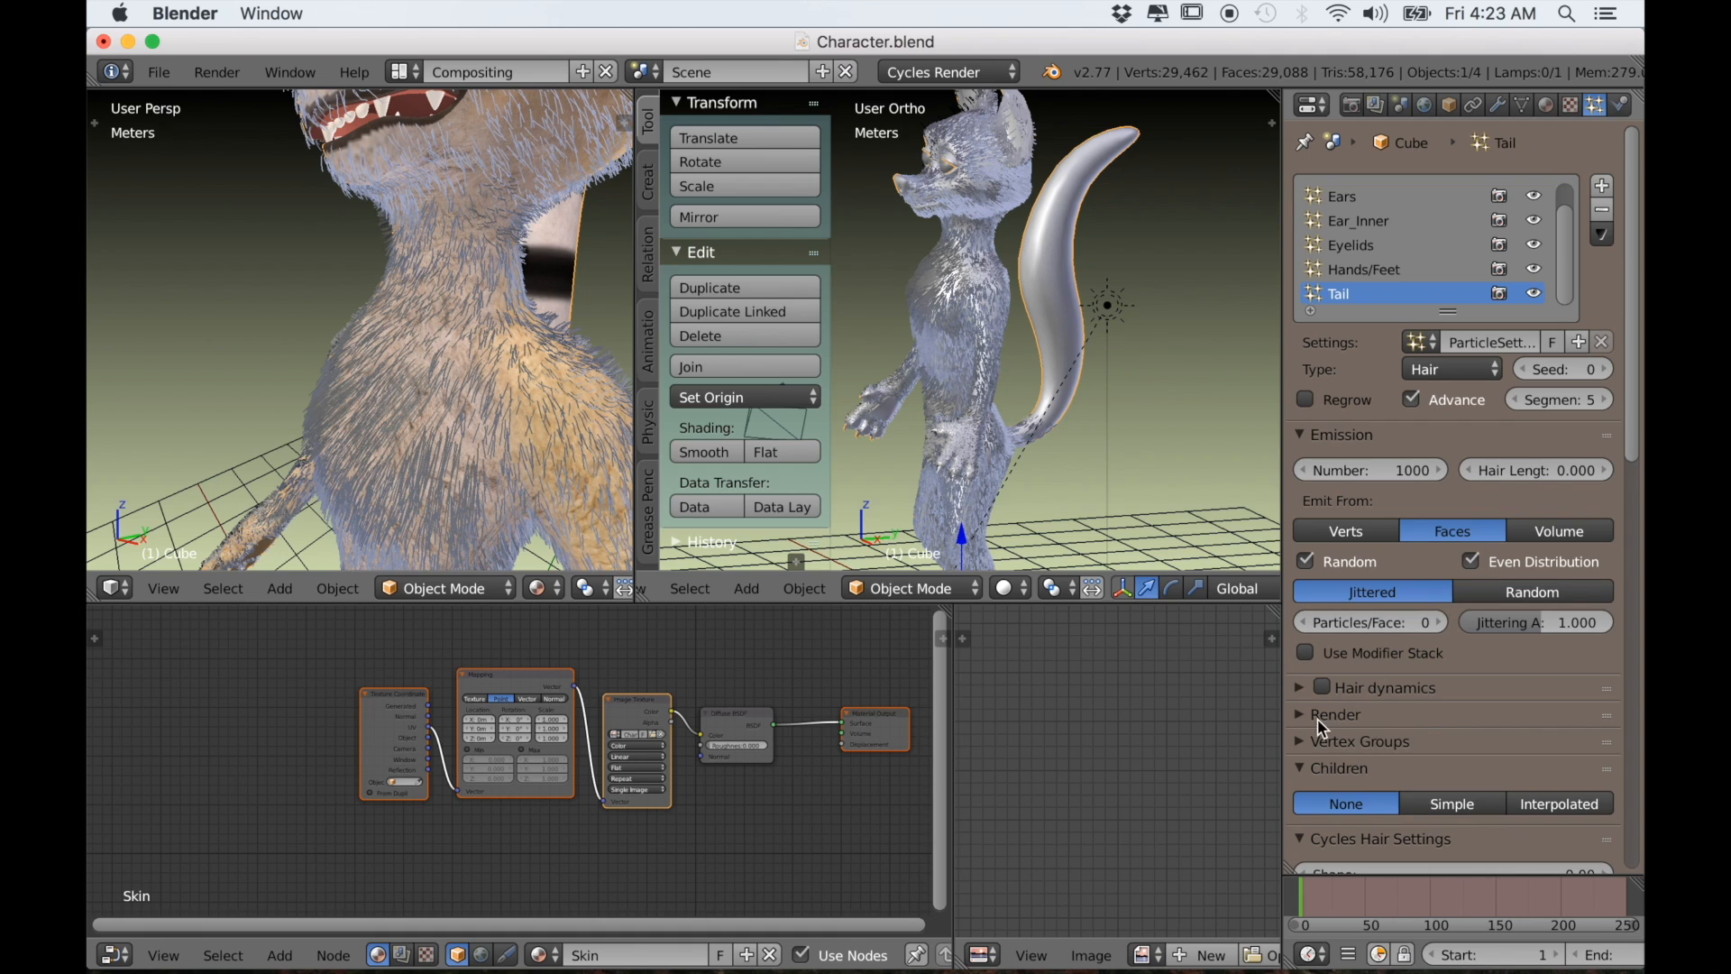
Limit the density of the Tail hair with the Tail vertex group
scroll(1322, 727, down, 10)
scroll(1351, 735, down, 6)
scroll(1351, 738, up, 2)
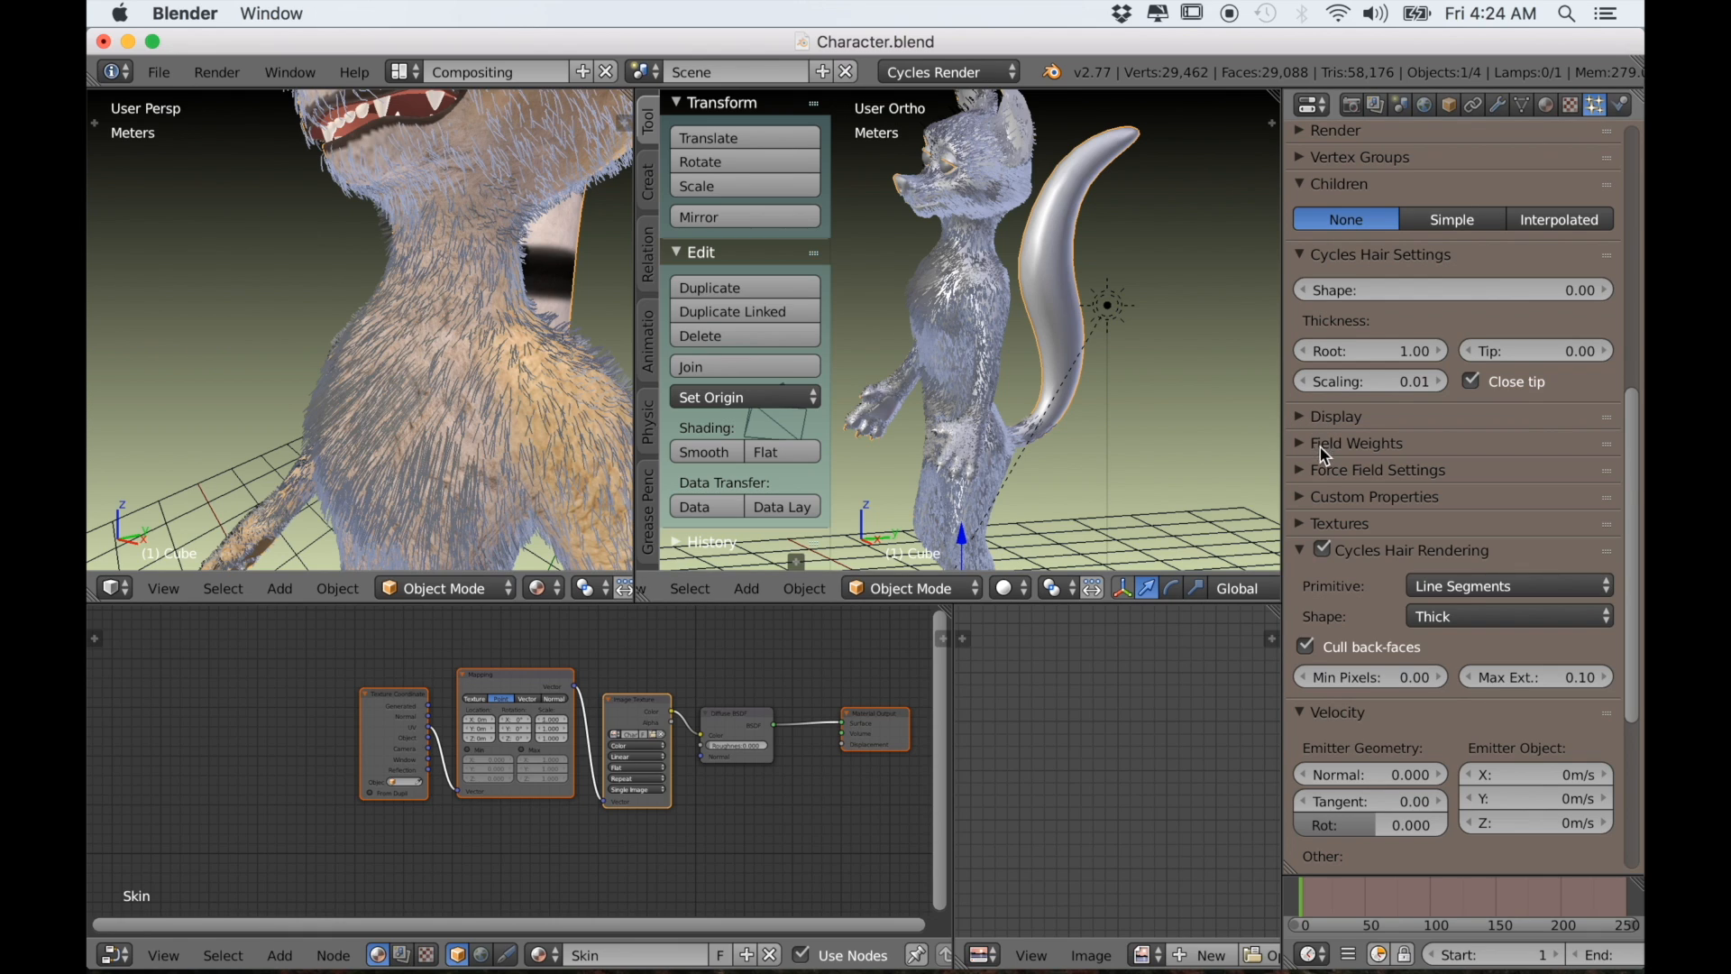
scroll(1323, 451, up, 5)
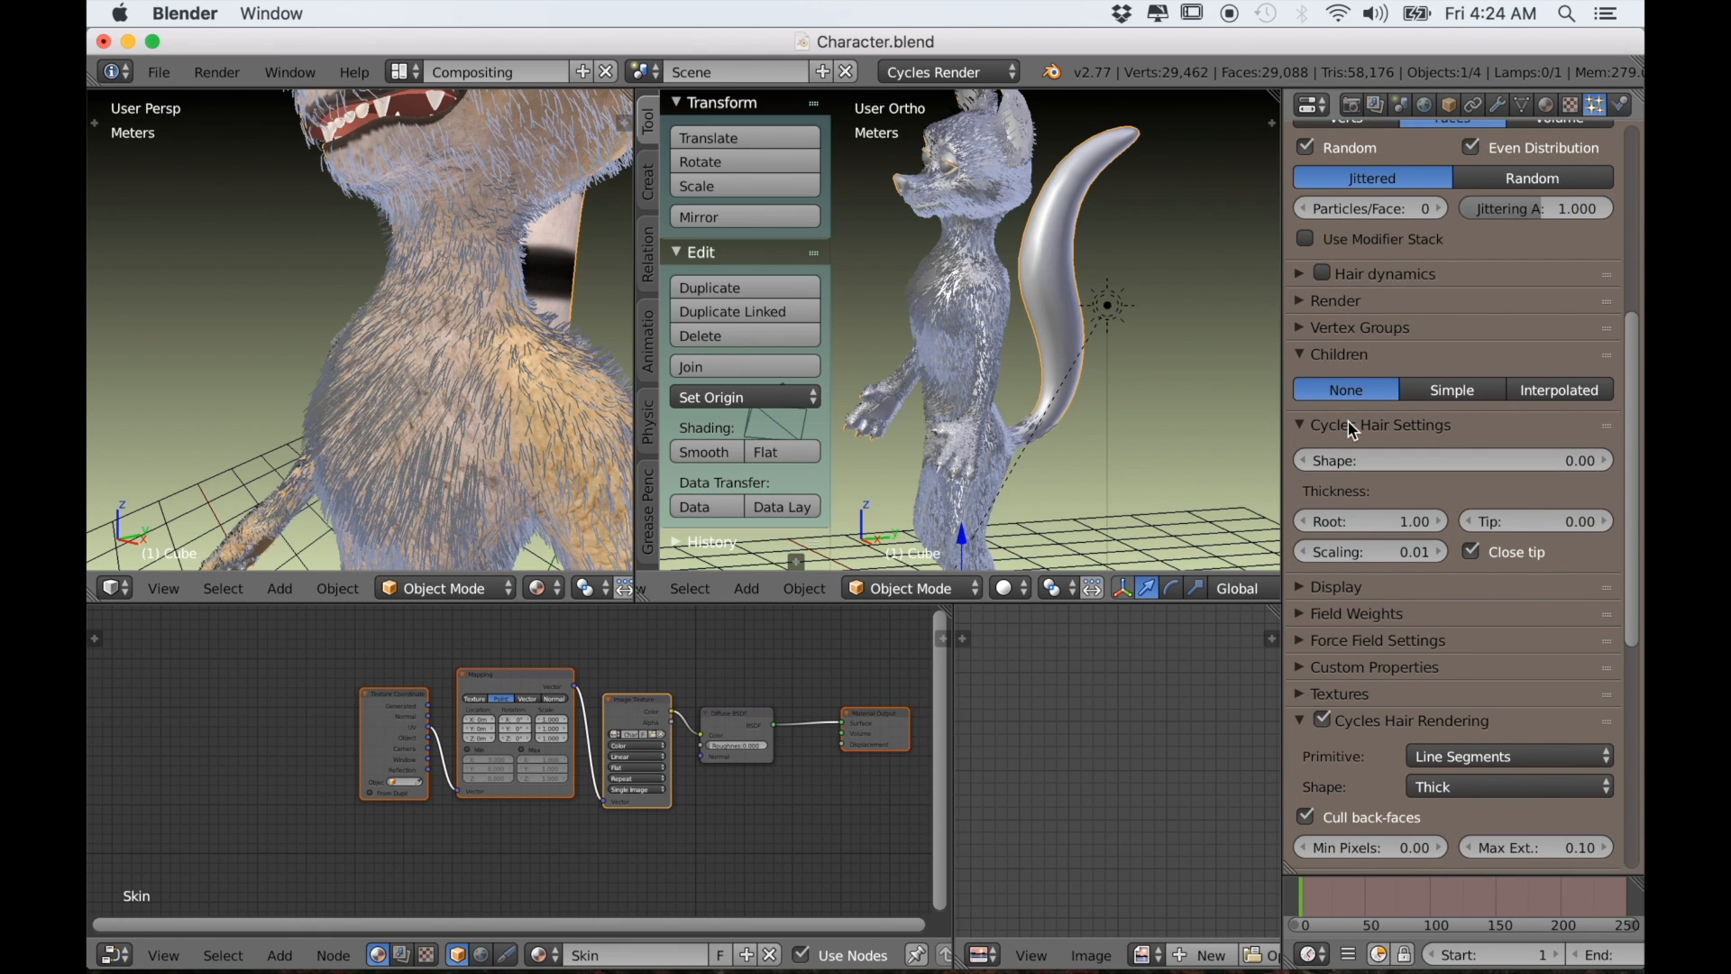
scroll(1352, 431, up, 3)
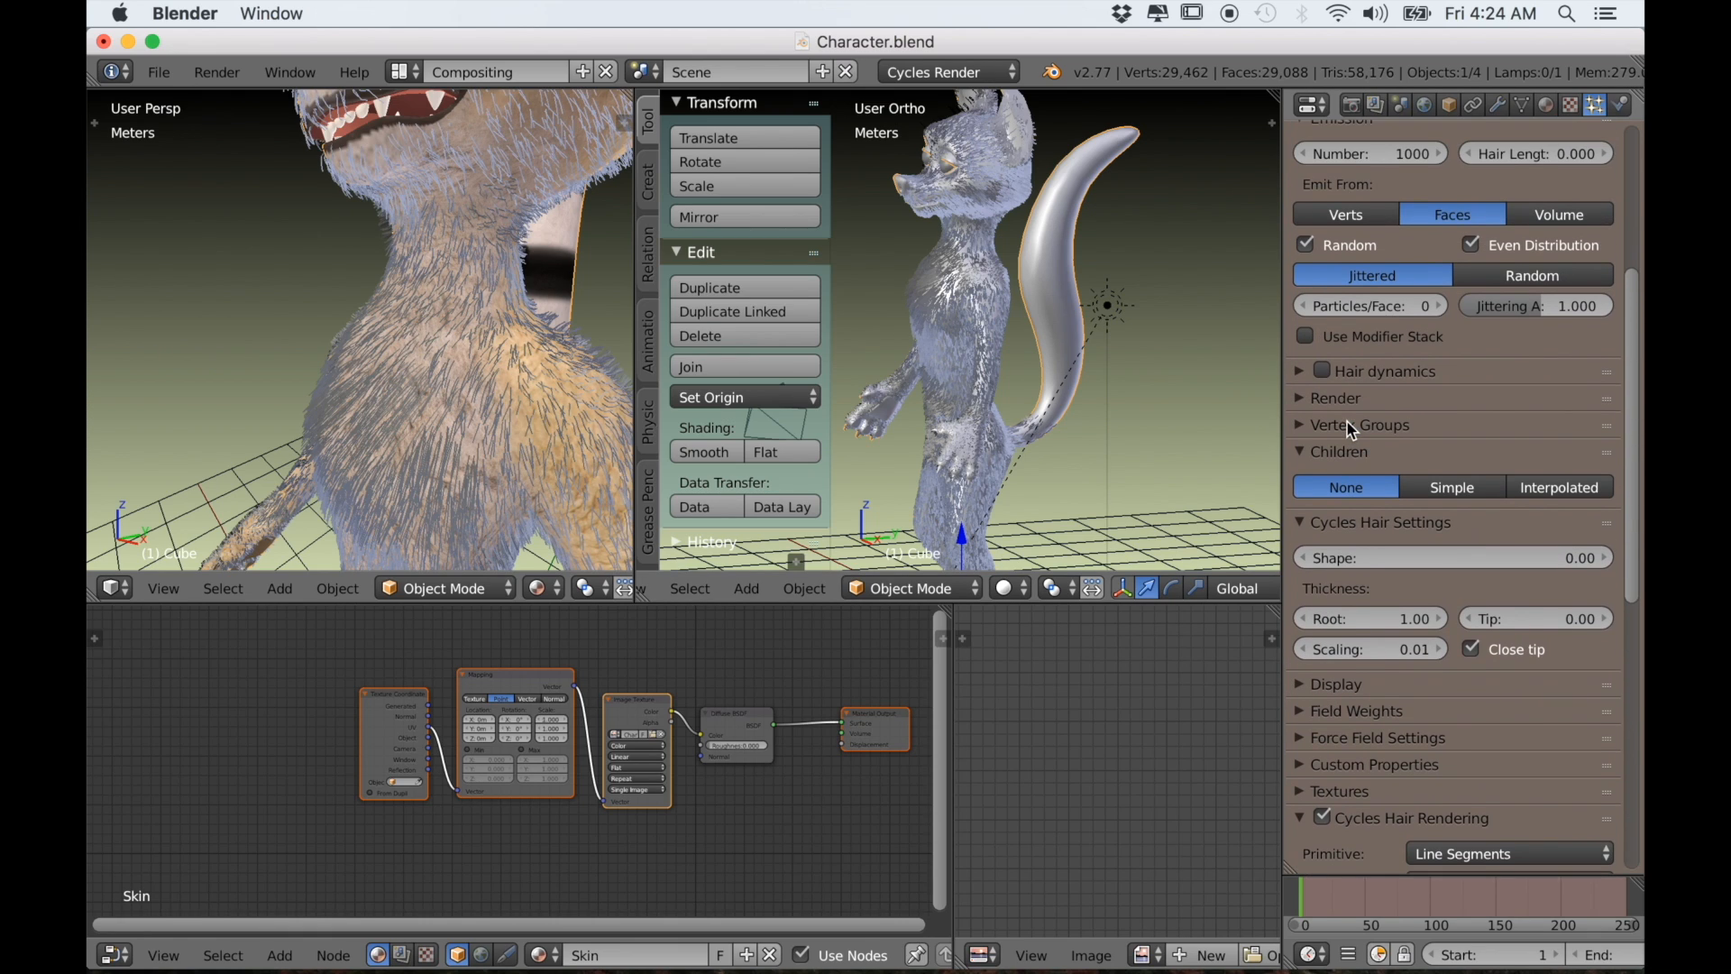
click(1301, 422)
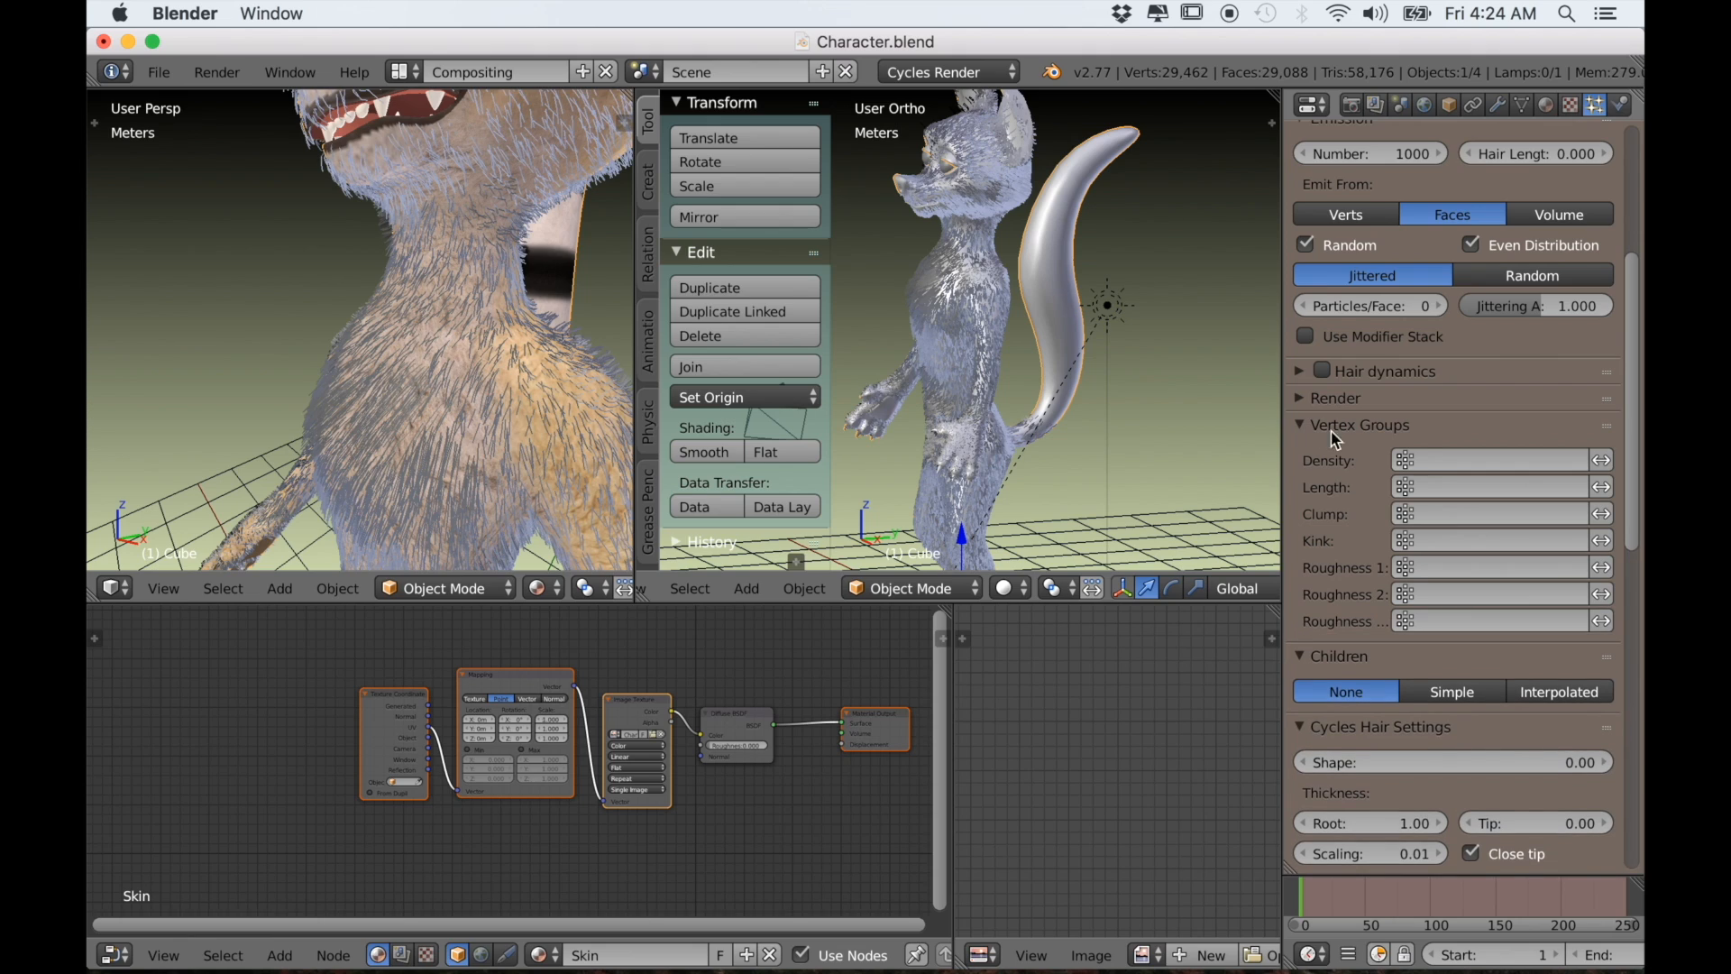
click(1458, 461)
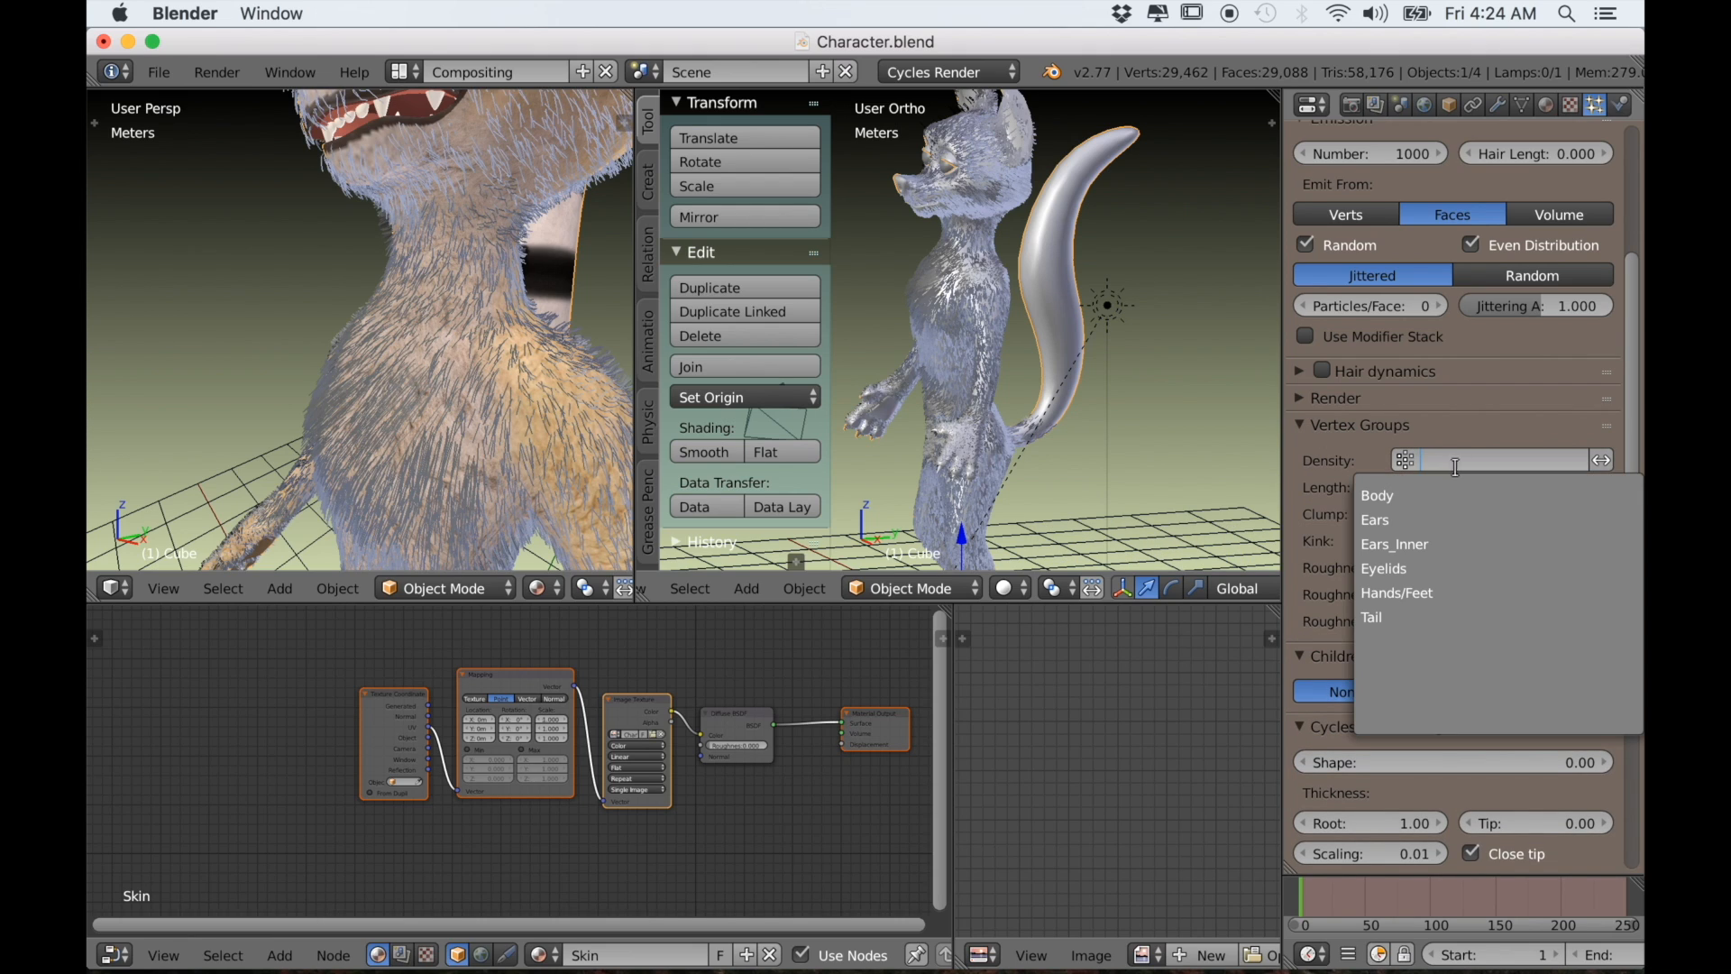
click(1371, 615)
click(1301, 431)
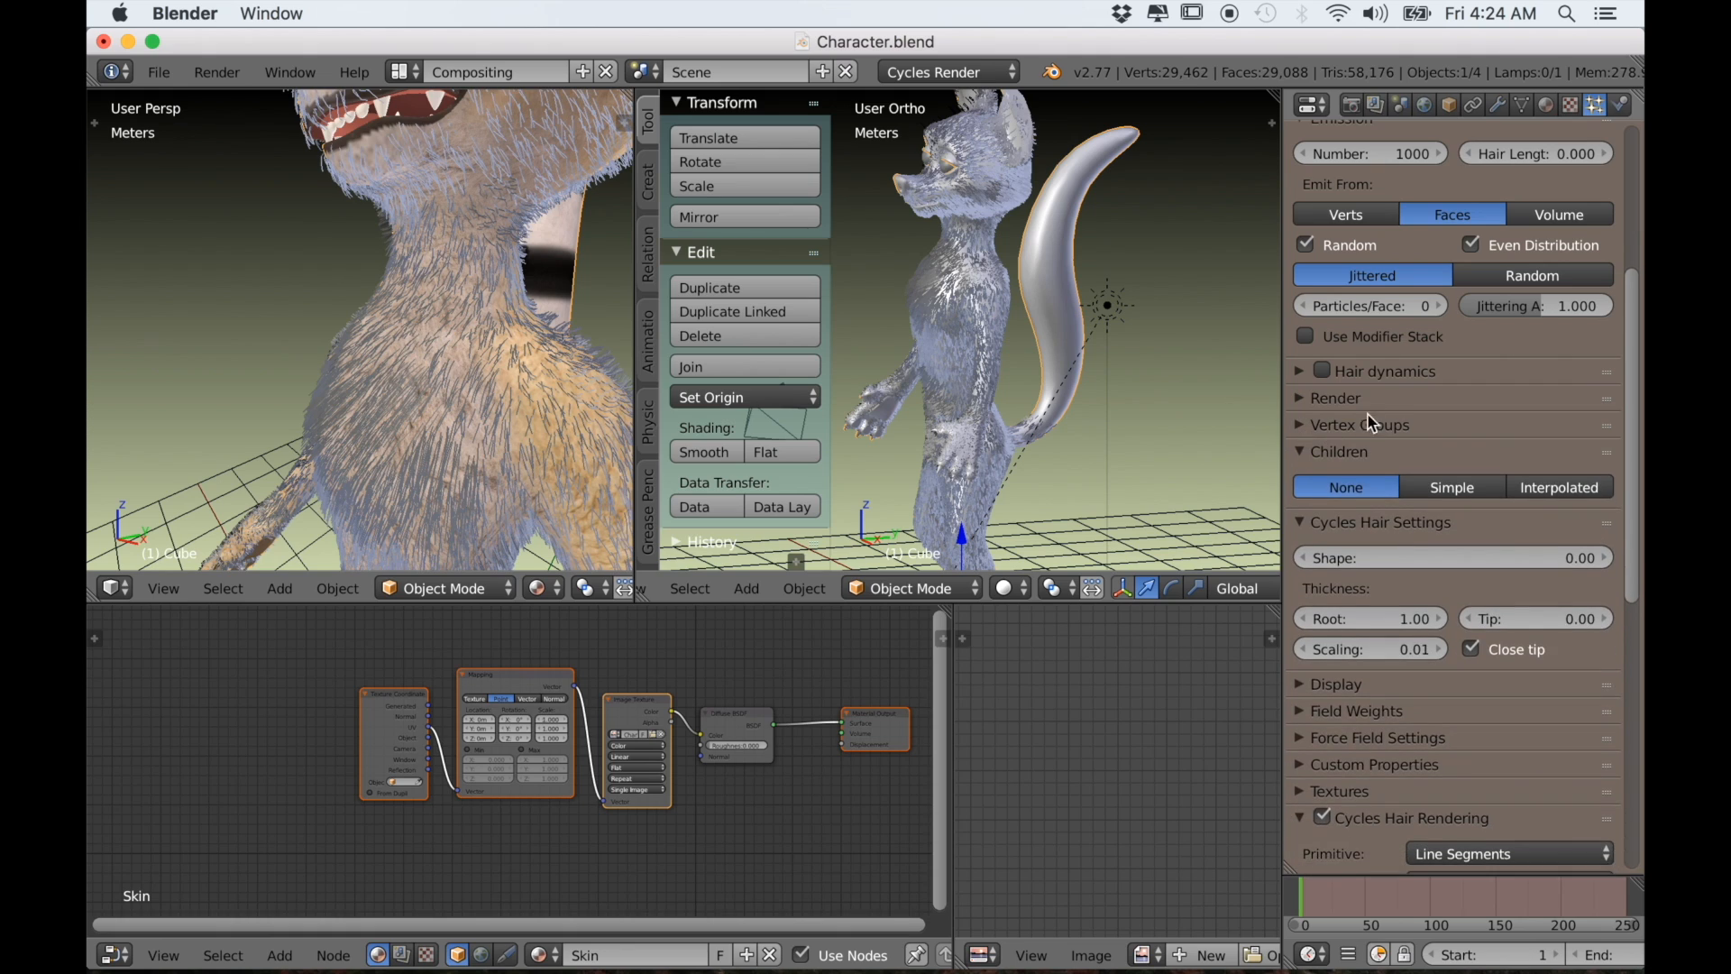
Set the root thickness of the Tail hair to 0.2 in its Cycles hair settings
scroll(1383, 419, up, 8)
scroll(1409, 466, down, 8)
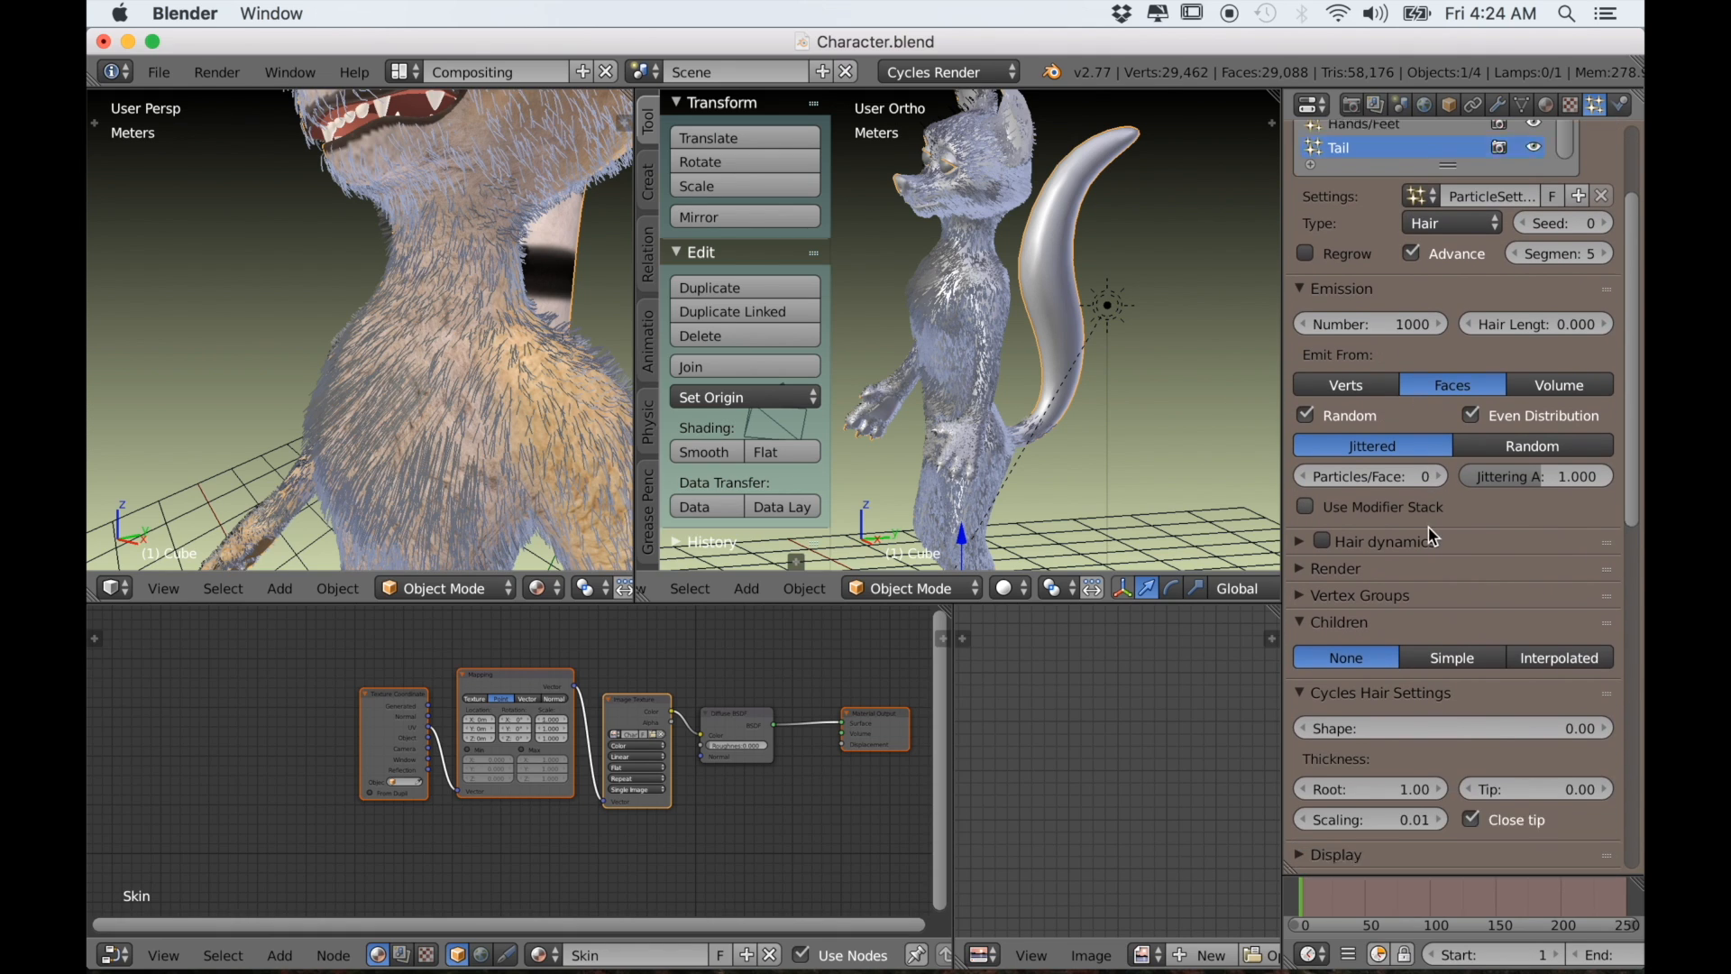
scroll(1358, 667, down, 1)
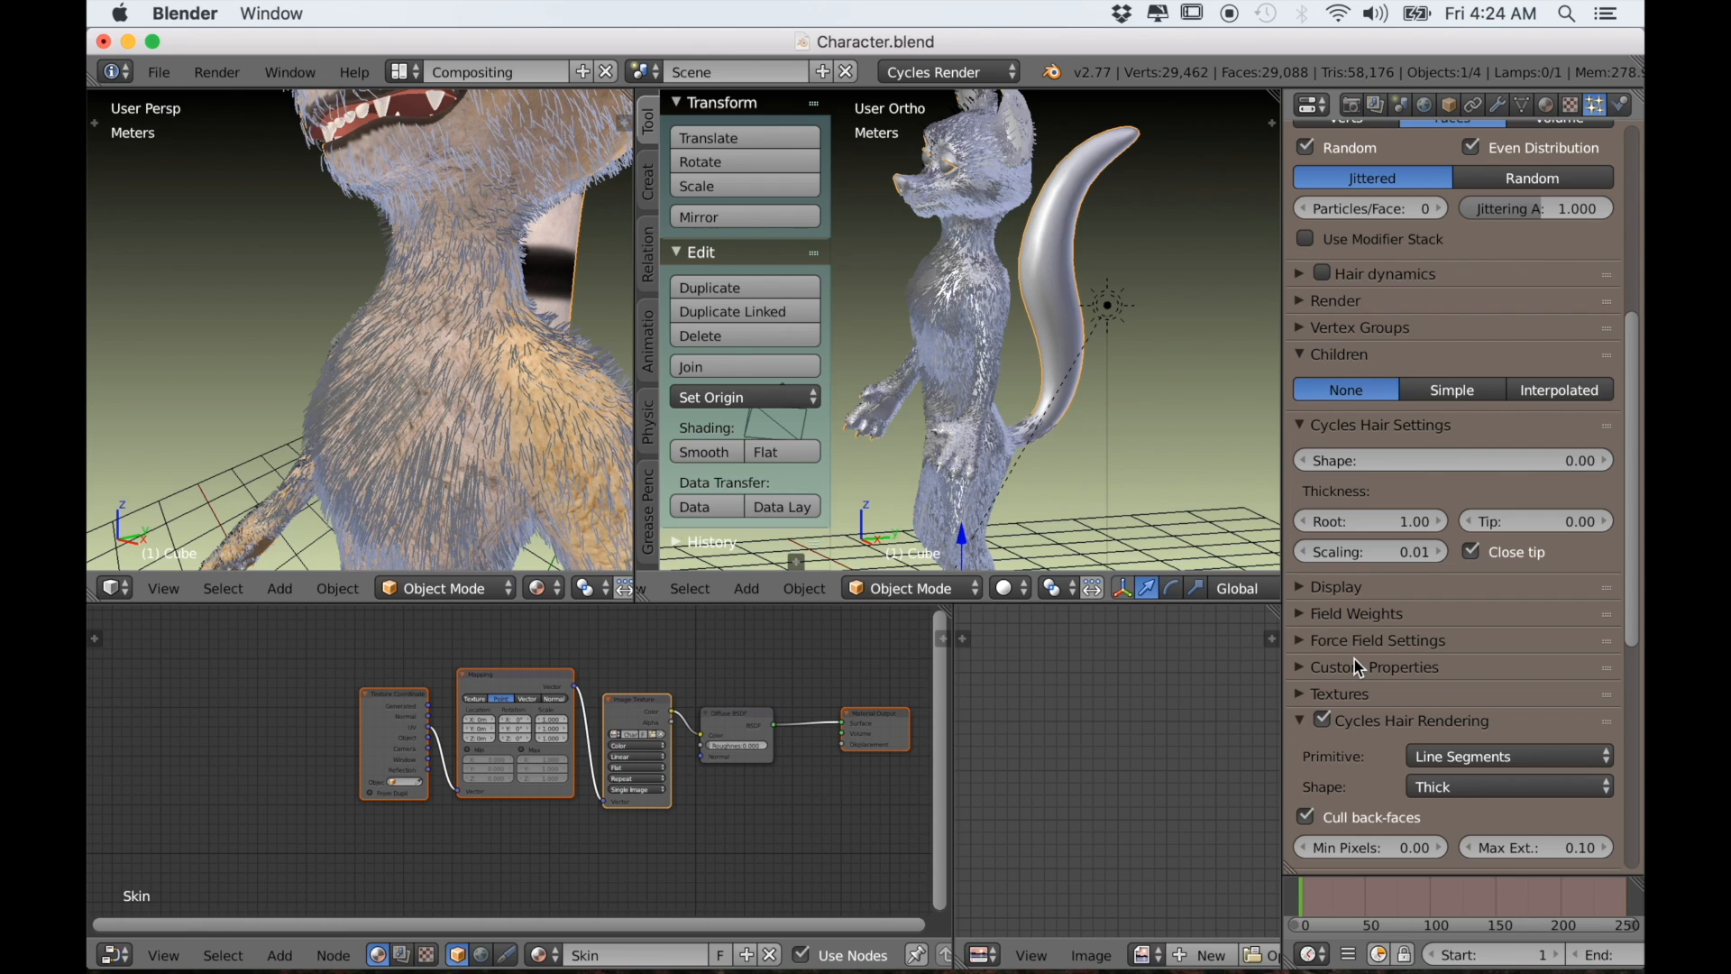
click(1336, 521)
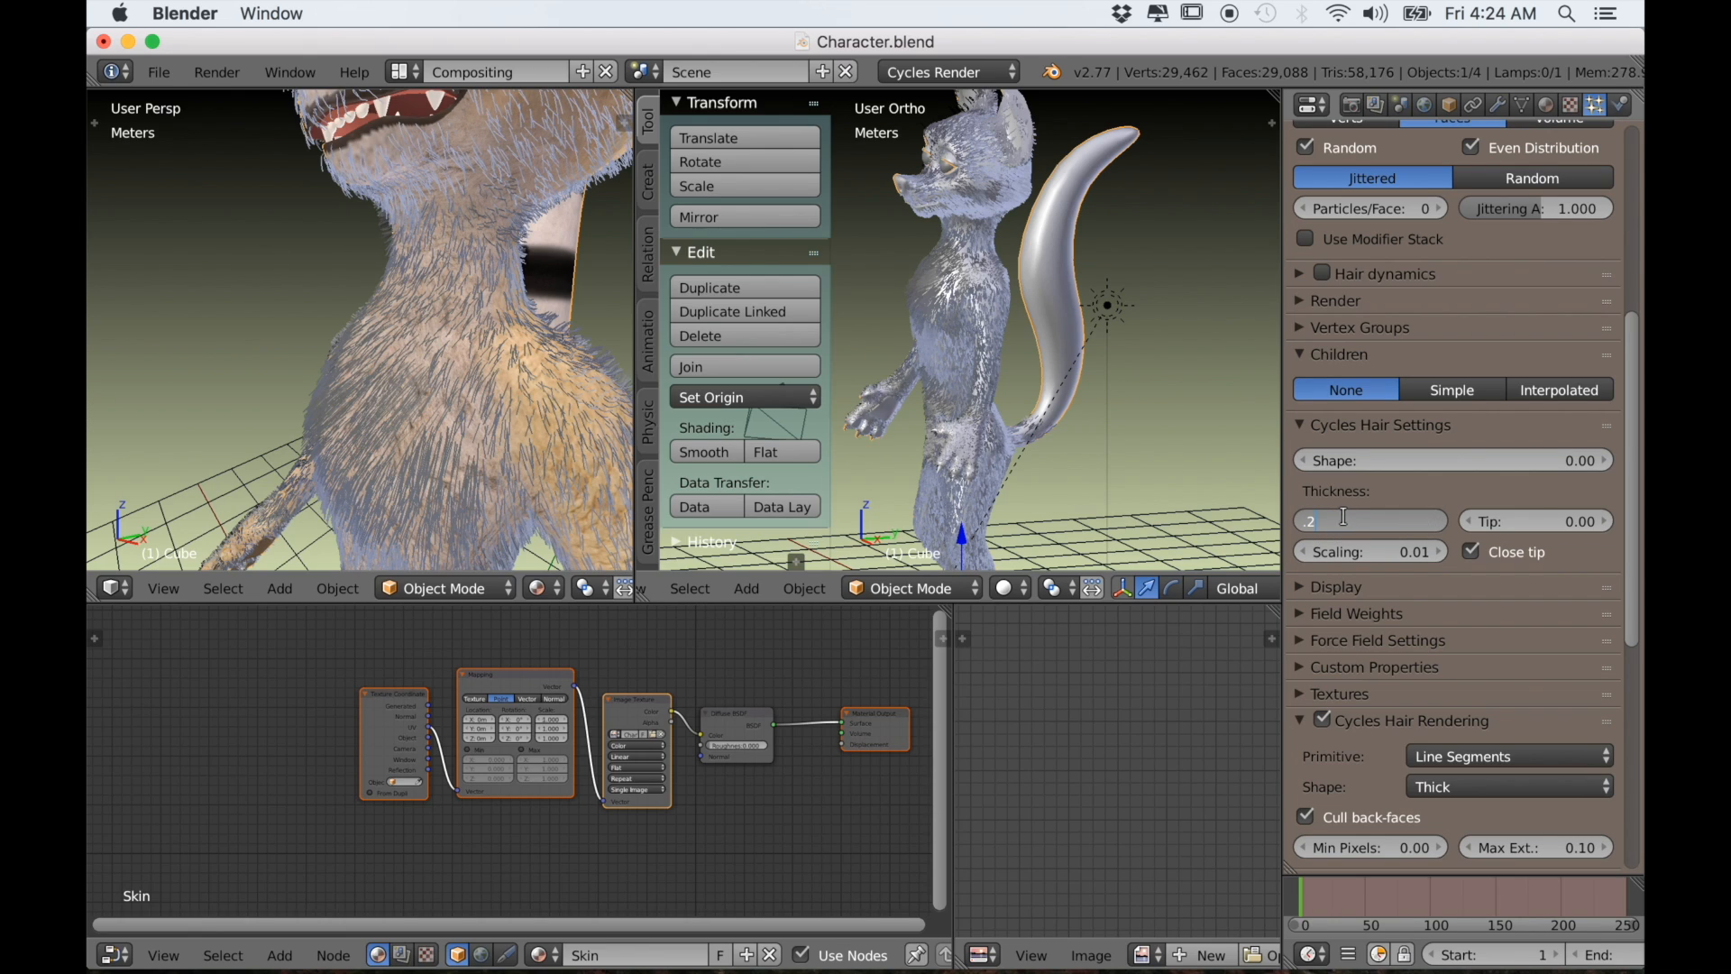
text(.2)
key(Return)
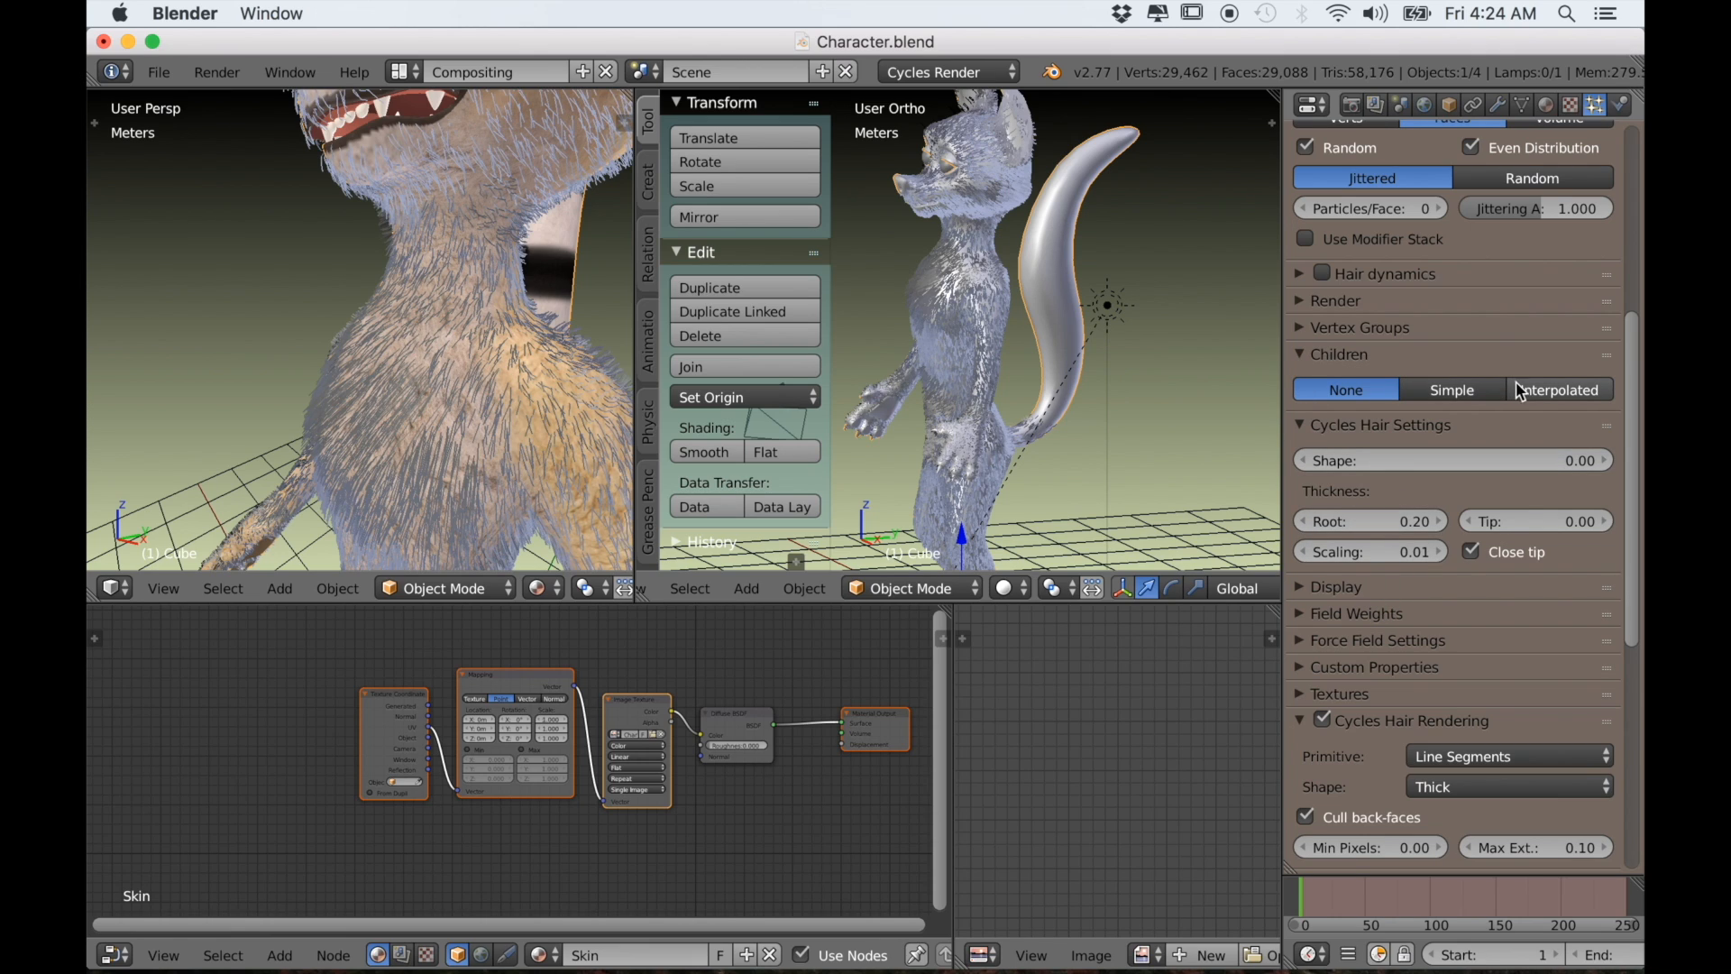
Give the Tail hair Interpolated children and set its hair length to 0.44
click(1541, 391)
scroll(1540, 350, up, 4)
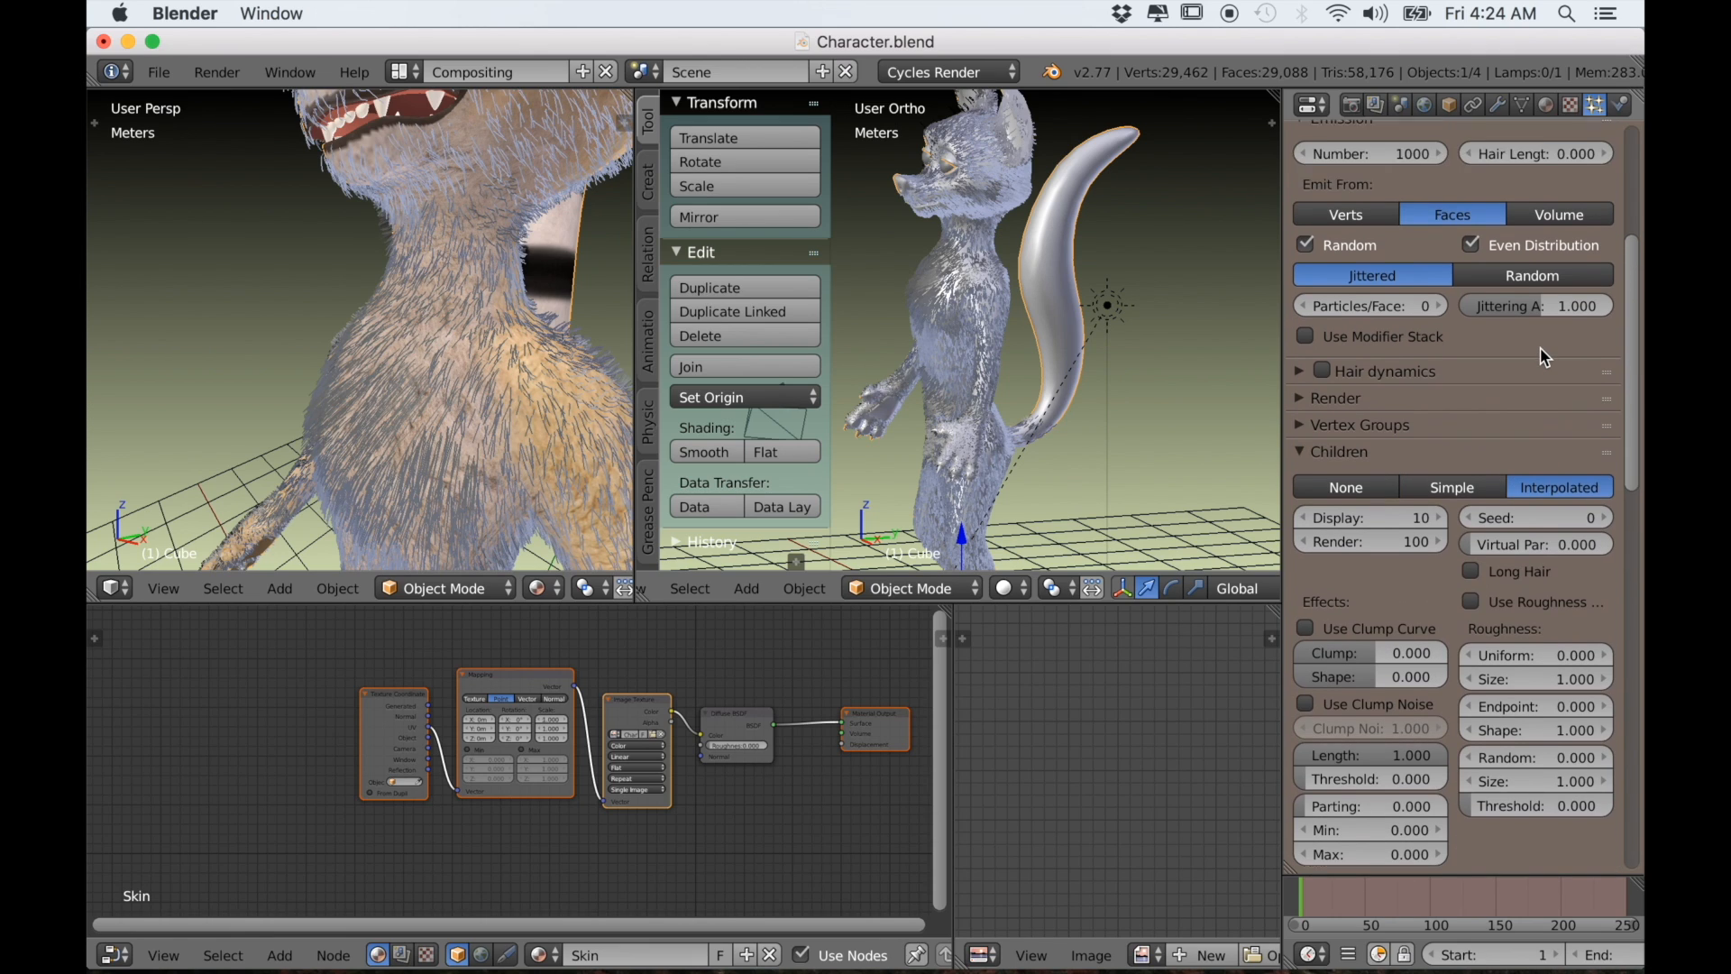
scroll(1540, 352, up, 3)
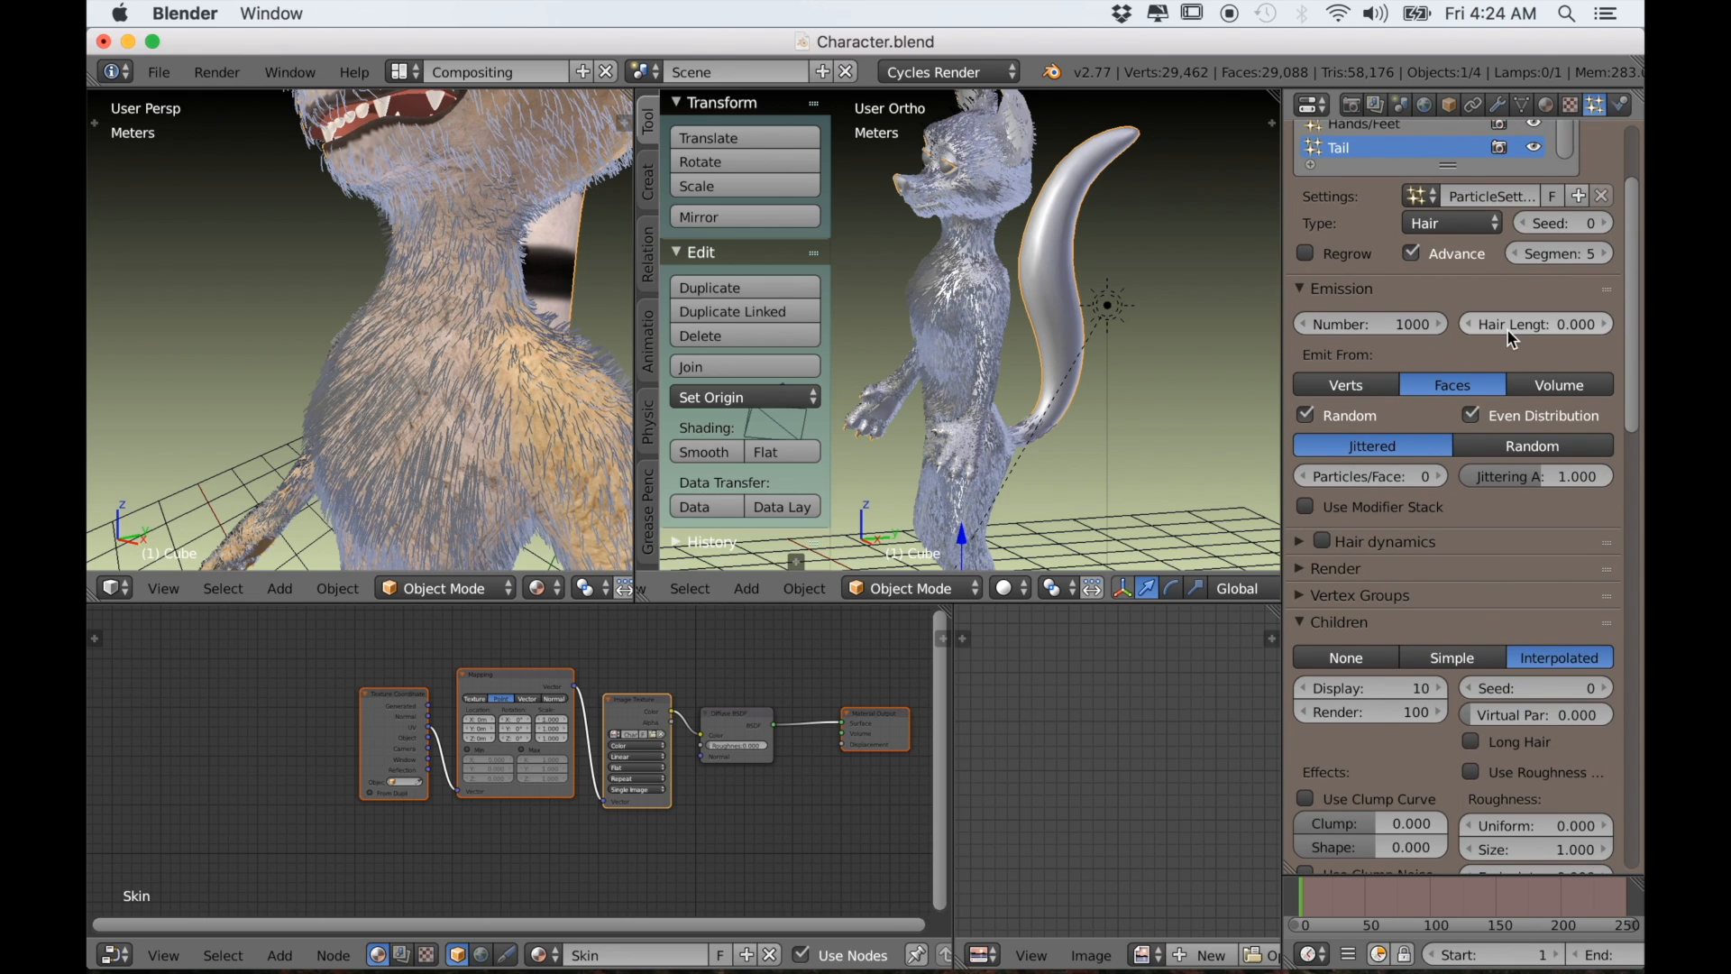
drag(1505, 321, 1555, 322)
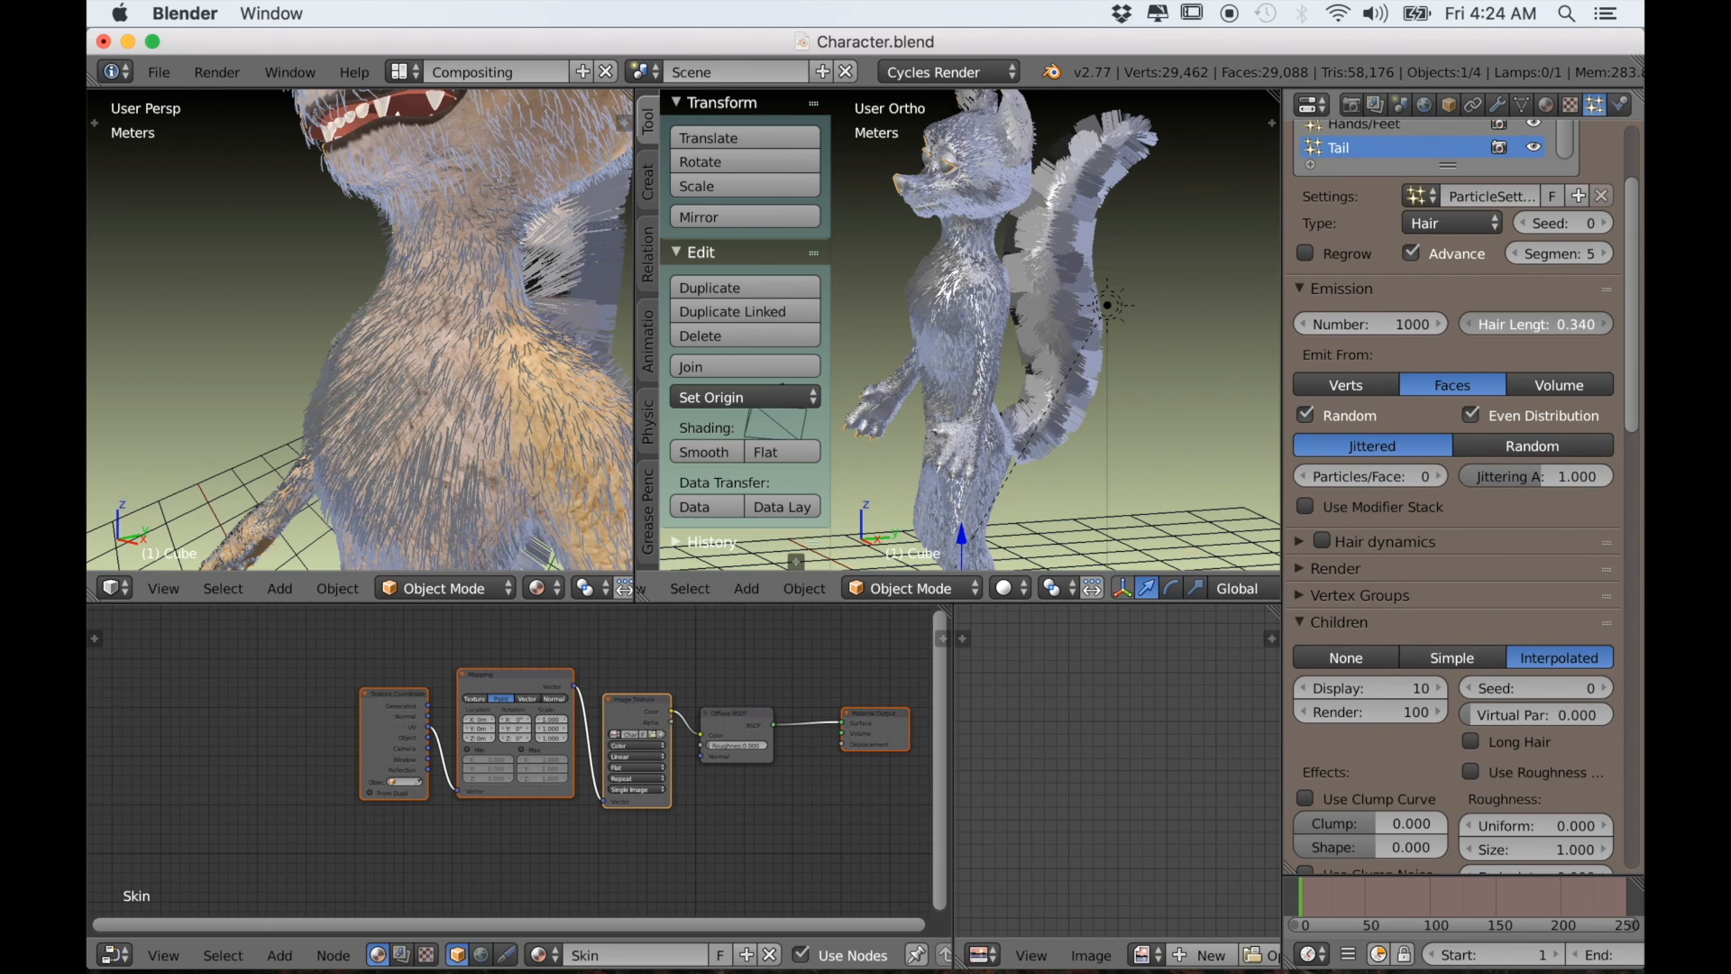
drag(1555, 321, 1570, 322)
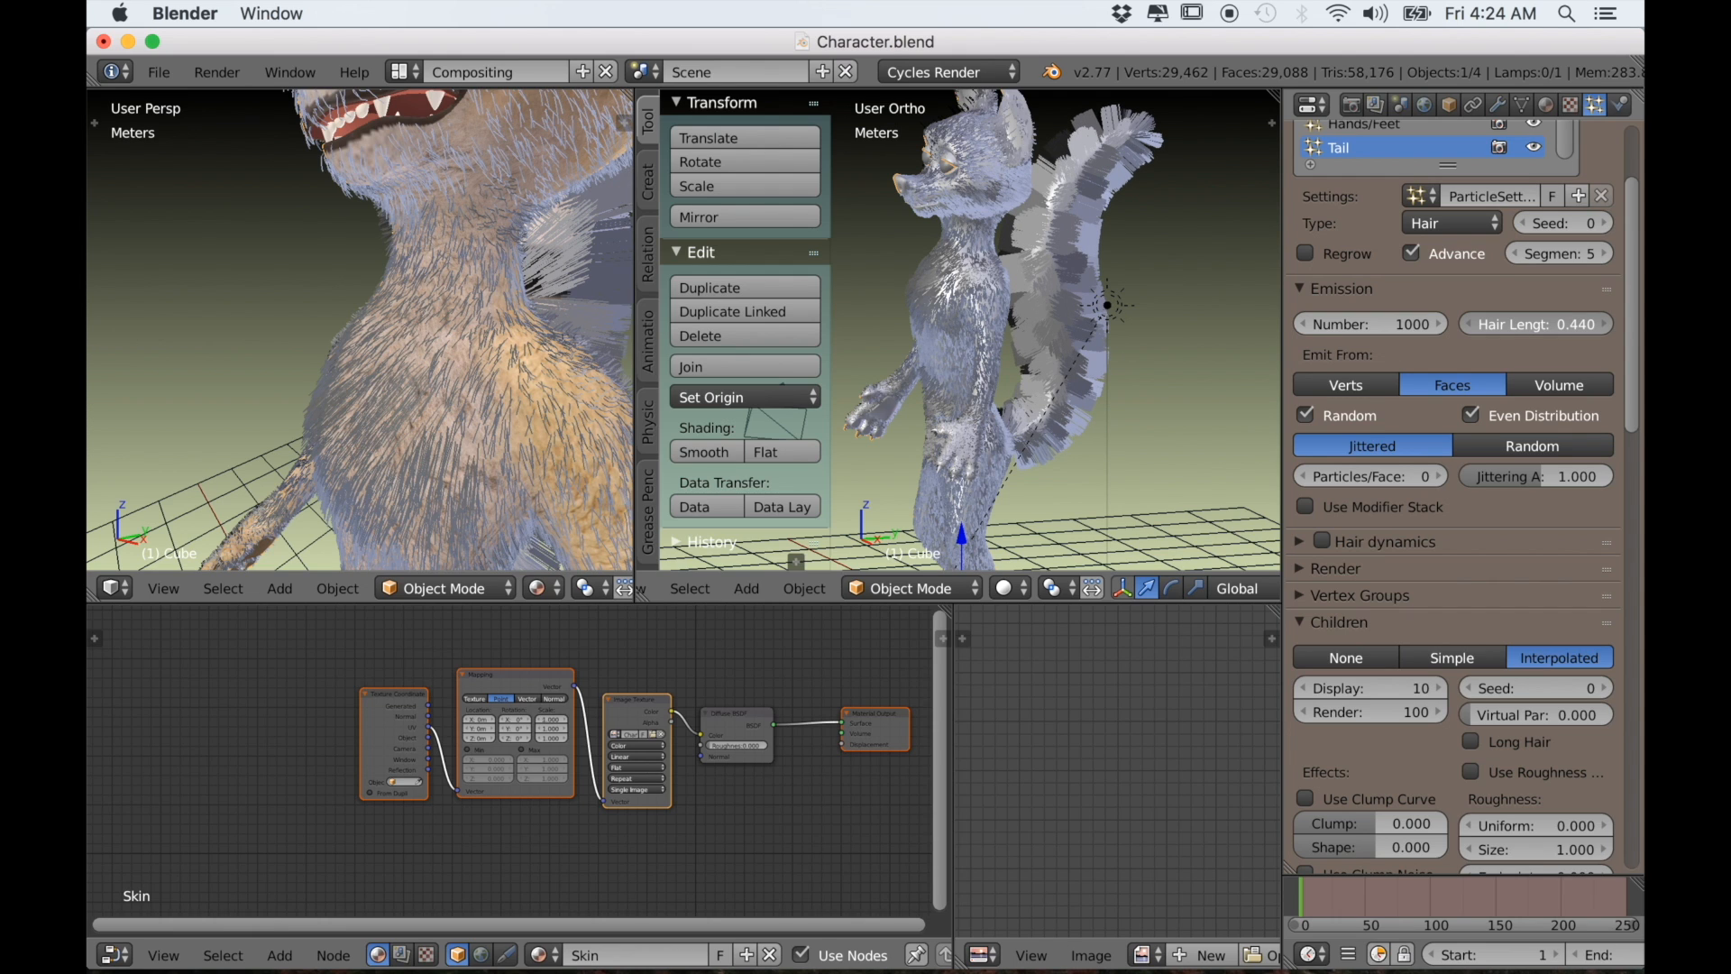
Assign the Hair material to the Tail hair in its particle render settings
scroll(1189, 381, down, 2)
mouse_move(1189, 381)
middle_down()
mouse_move(1127, 397)
mouse_move(1176, 386)
middle_up()
scroll(1408, 588, down, 5)
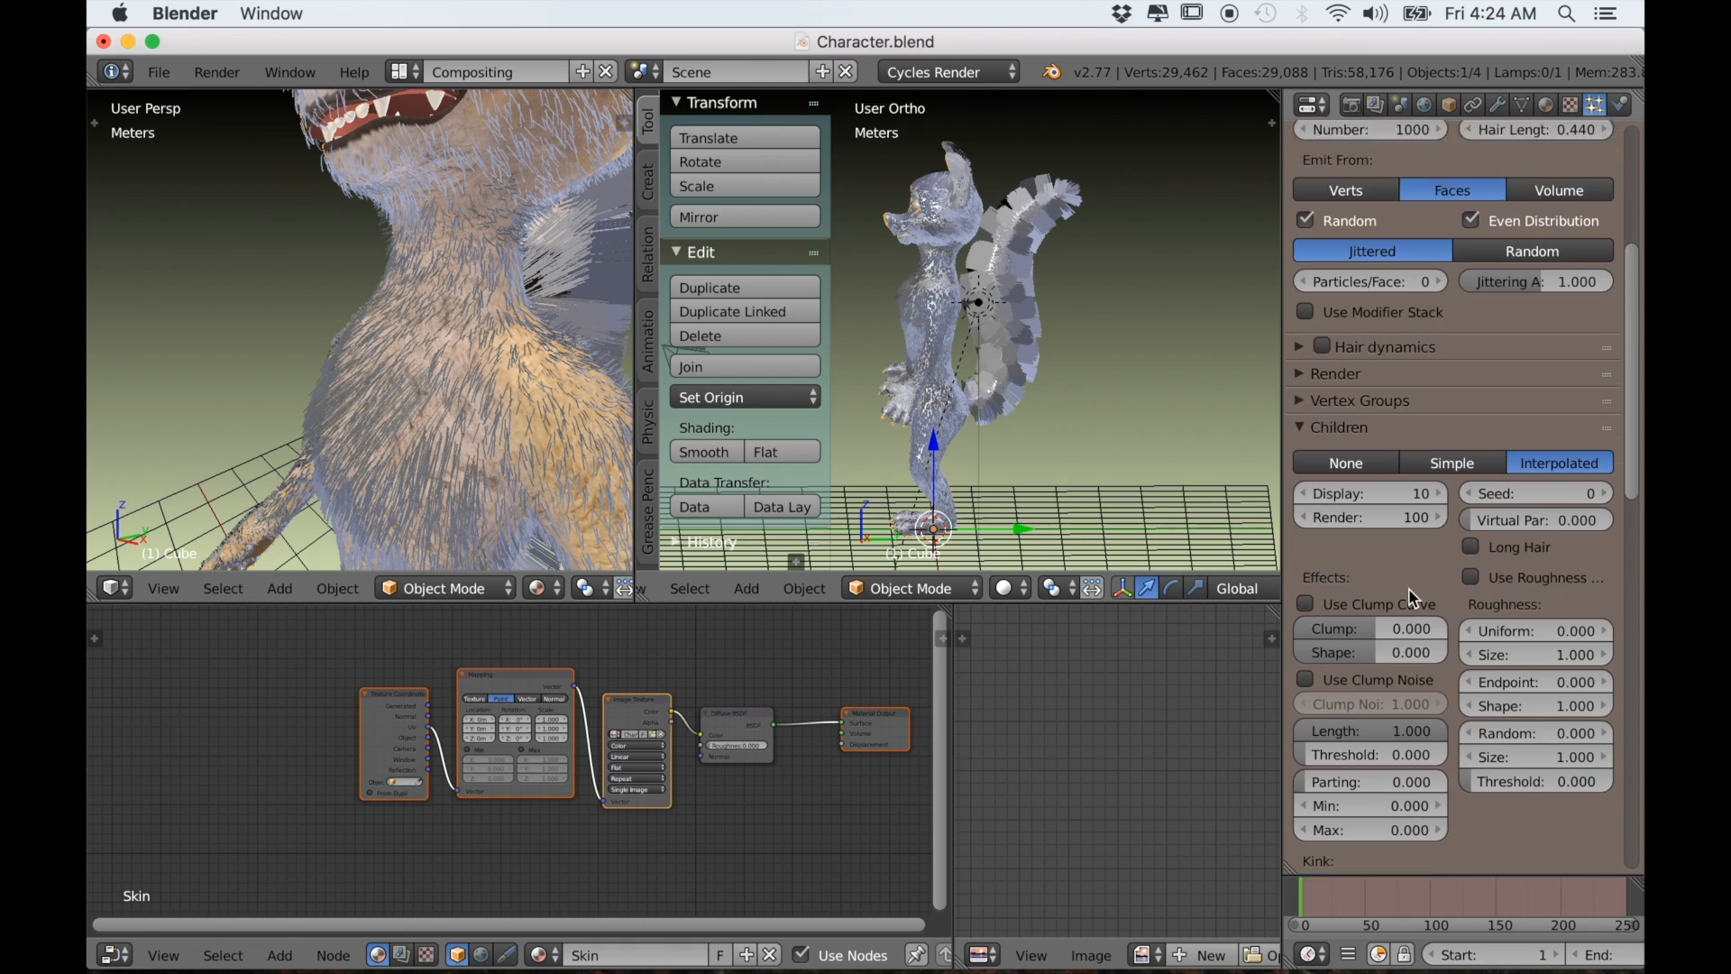
scroll(1408, 588, down, 20)
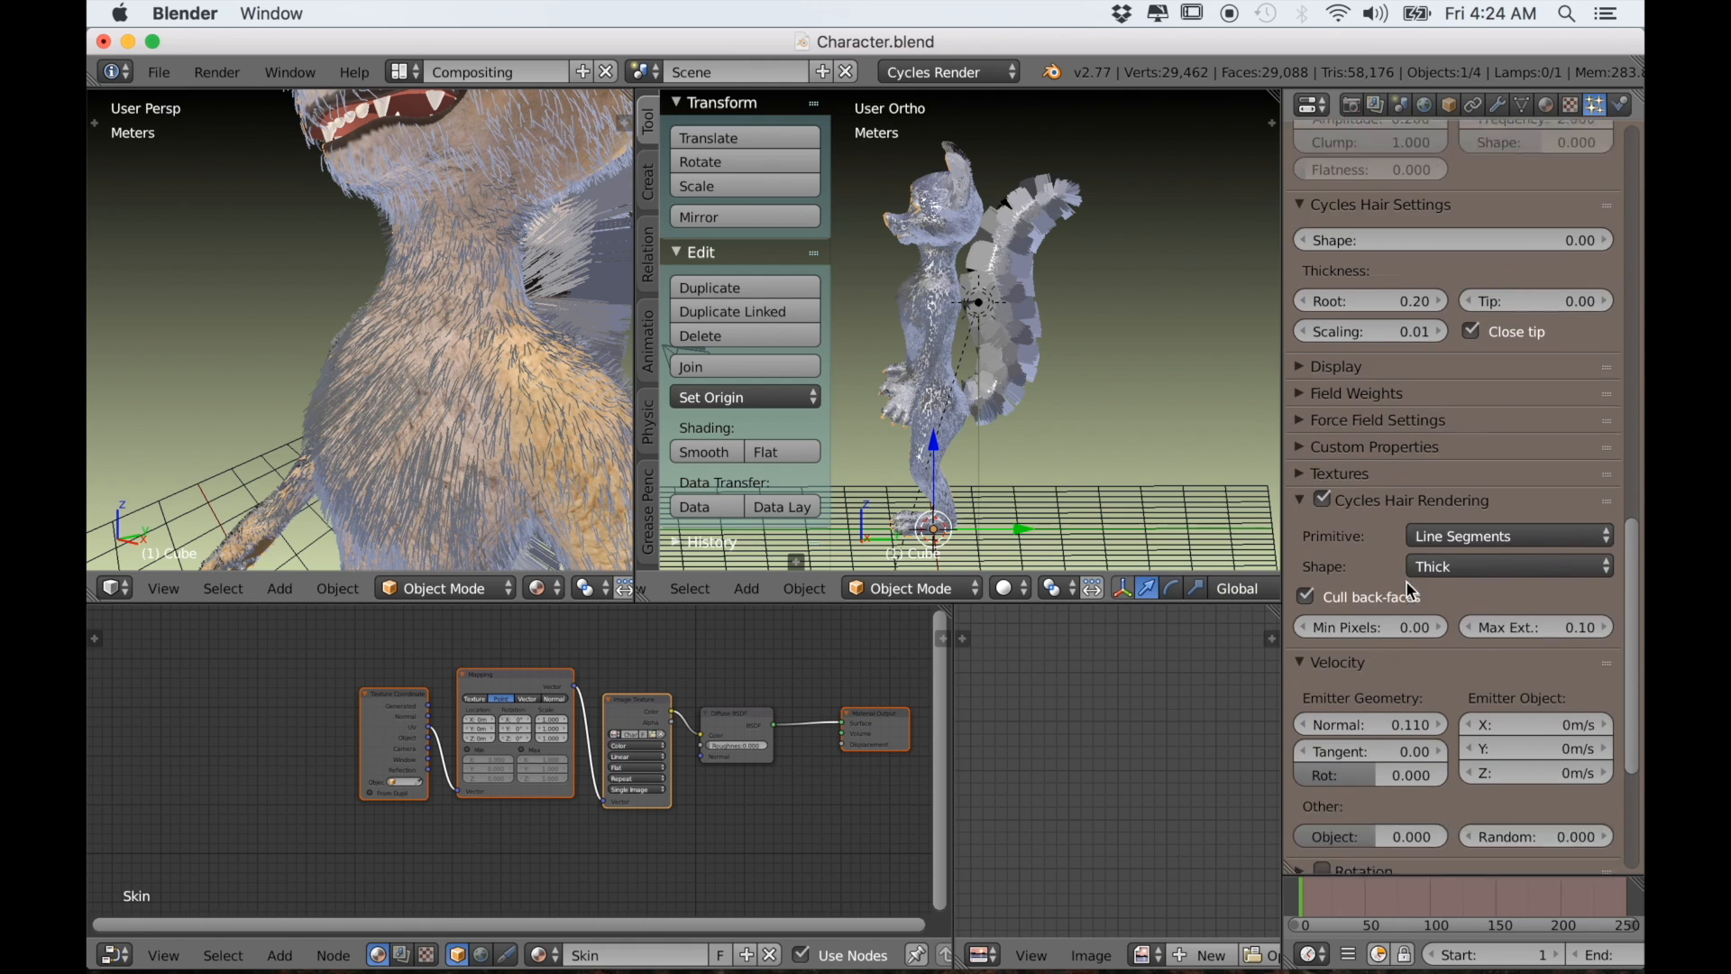
scroll(1408, 586, down, 5)
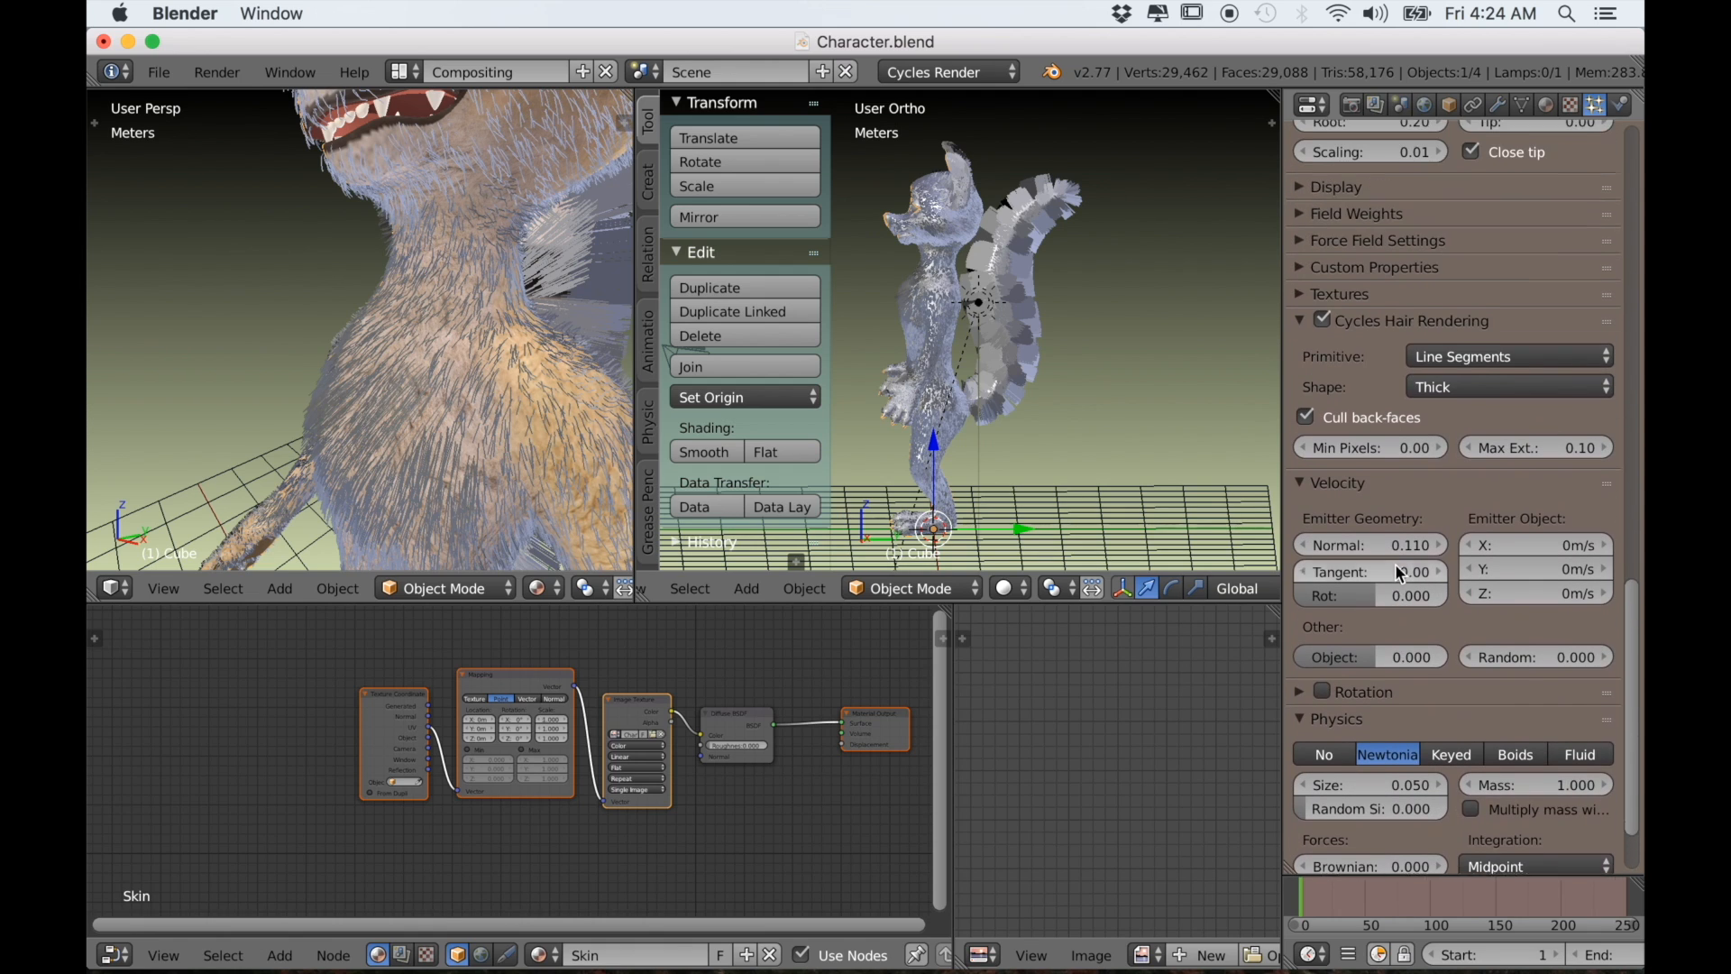
scroll(1398, 573, up, 1)
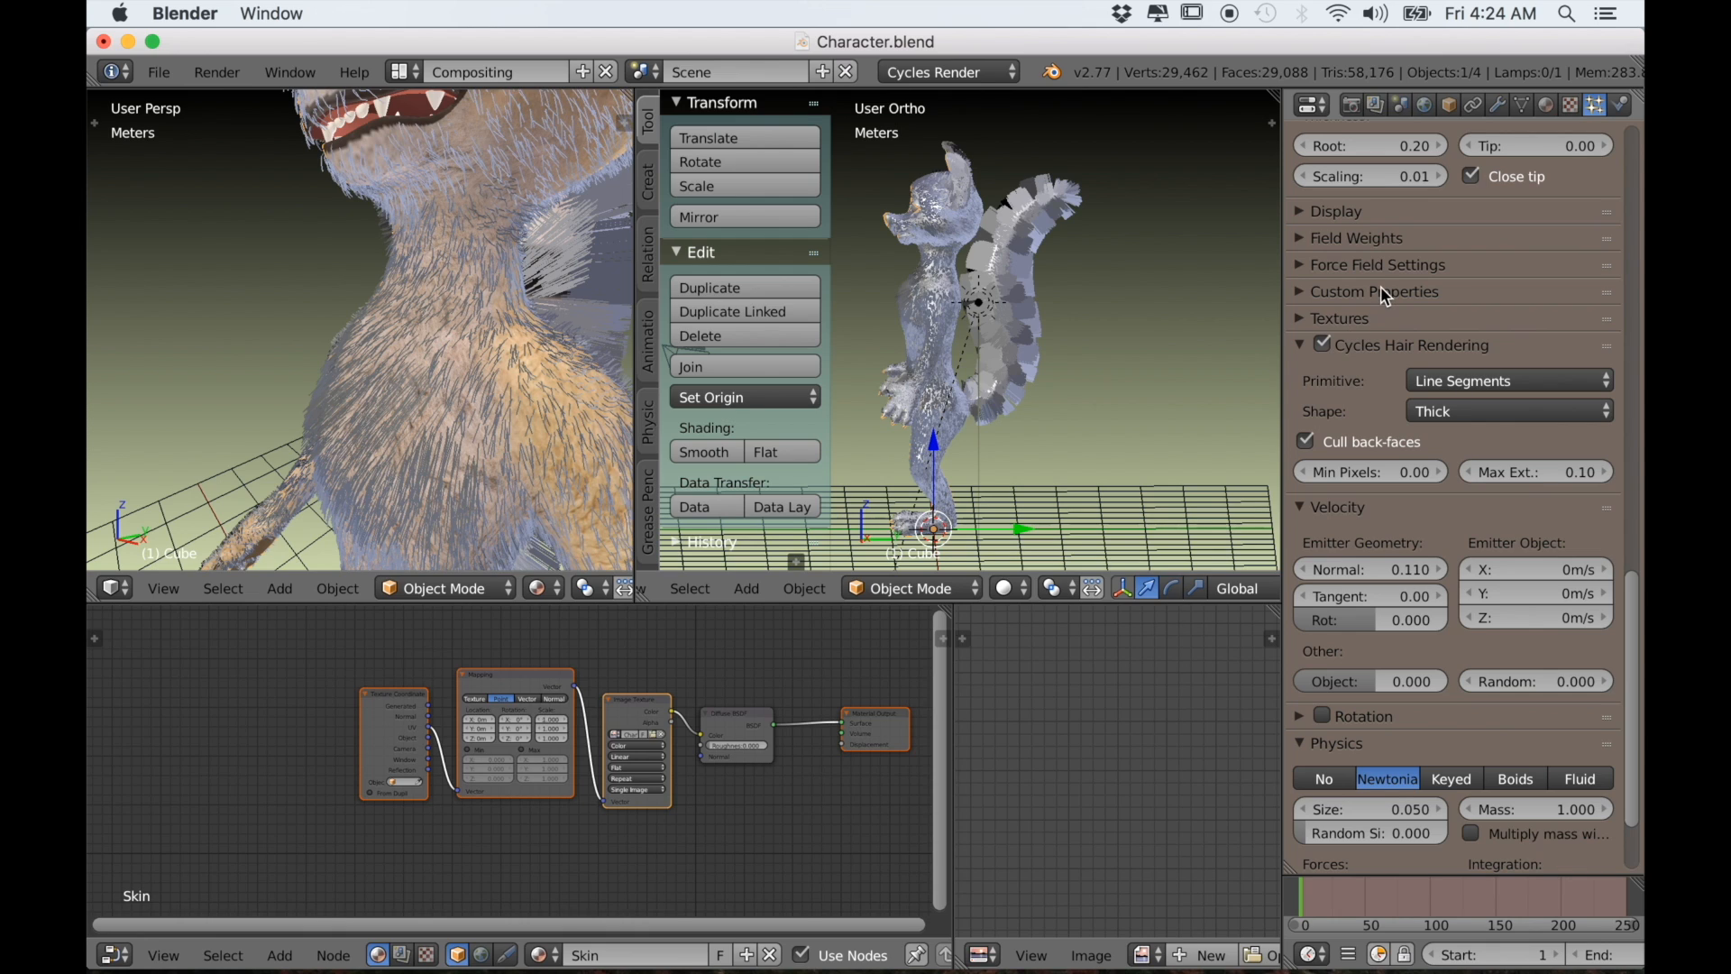
scroll(1370, 280, up, 7)
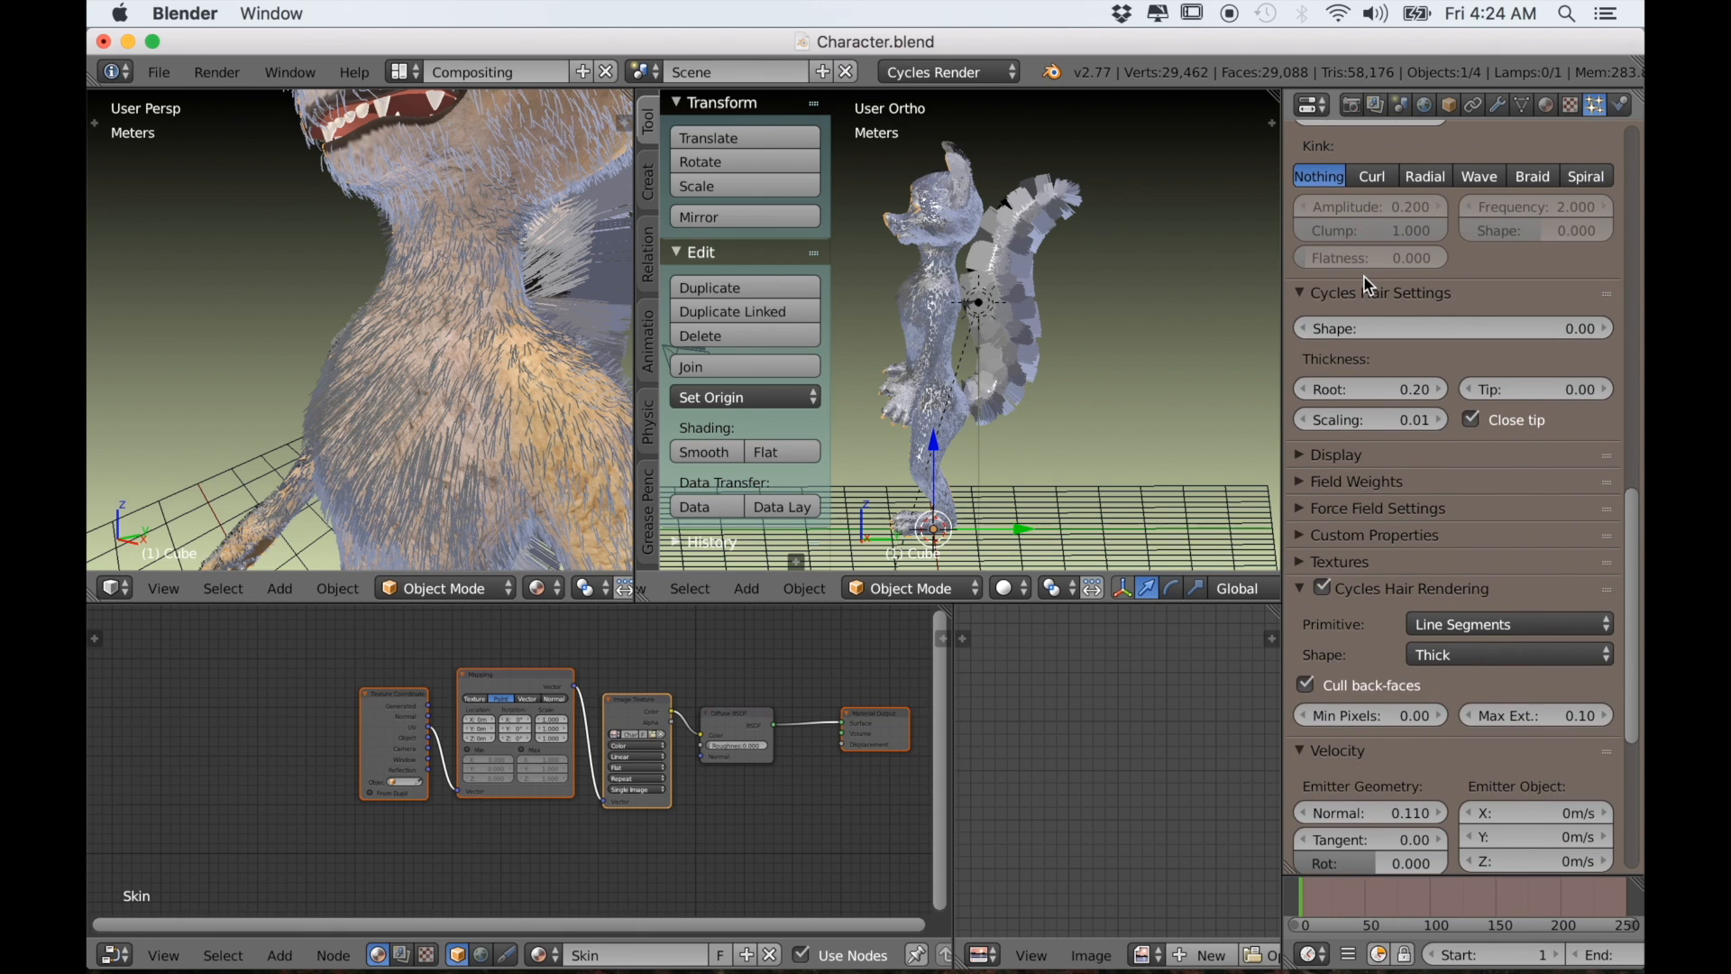
scroll(1368, 284, up, 15)
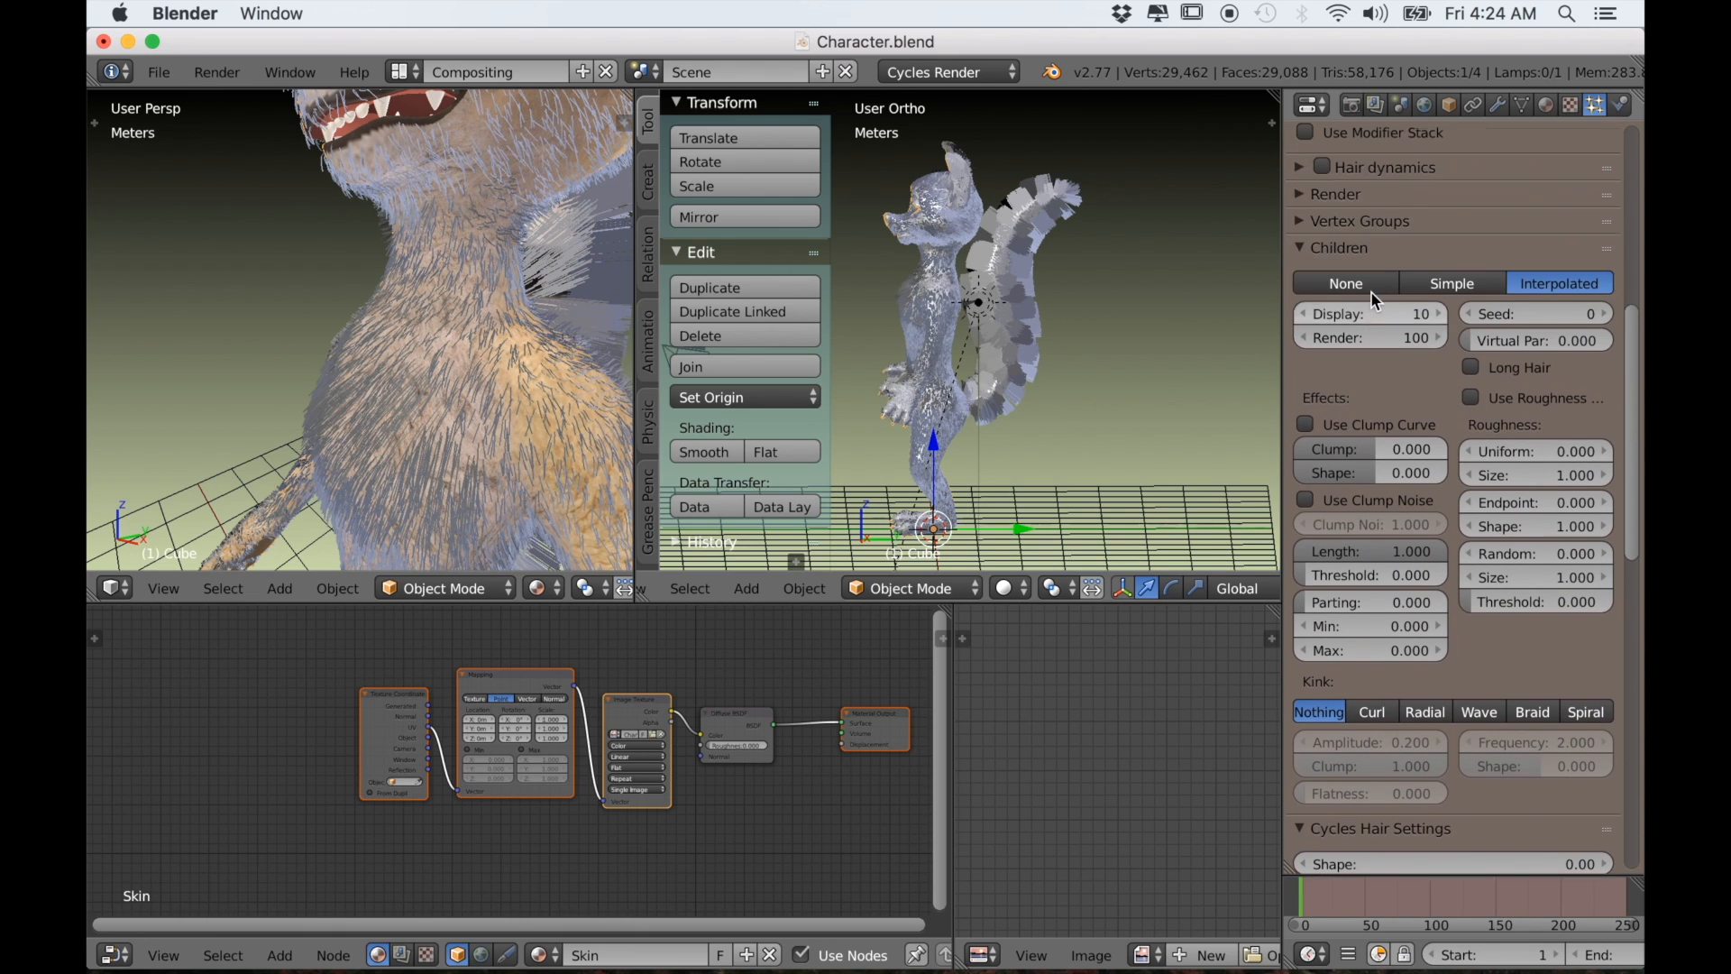
scroll(1372, 294, up, 3)
click(1344, 315)
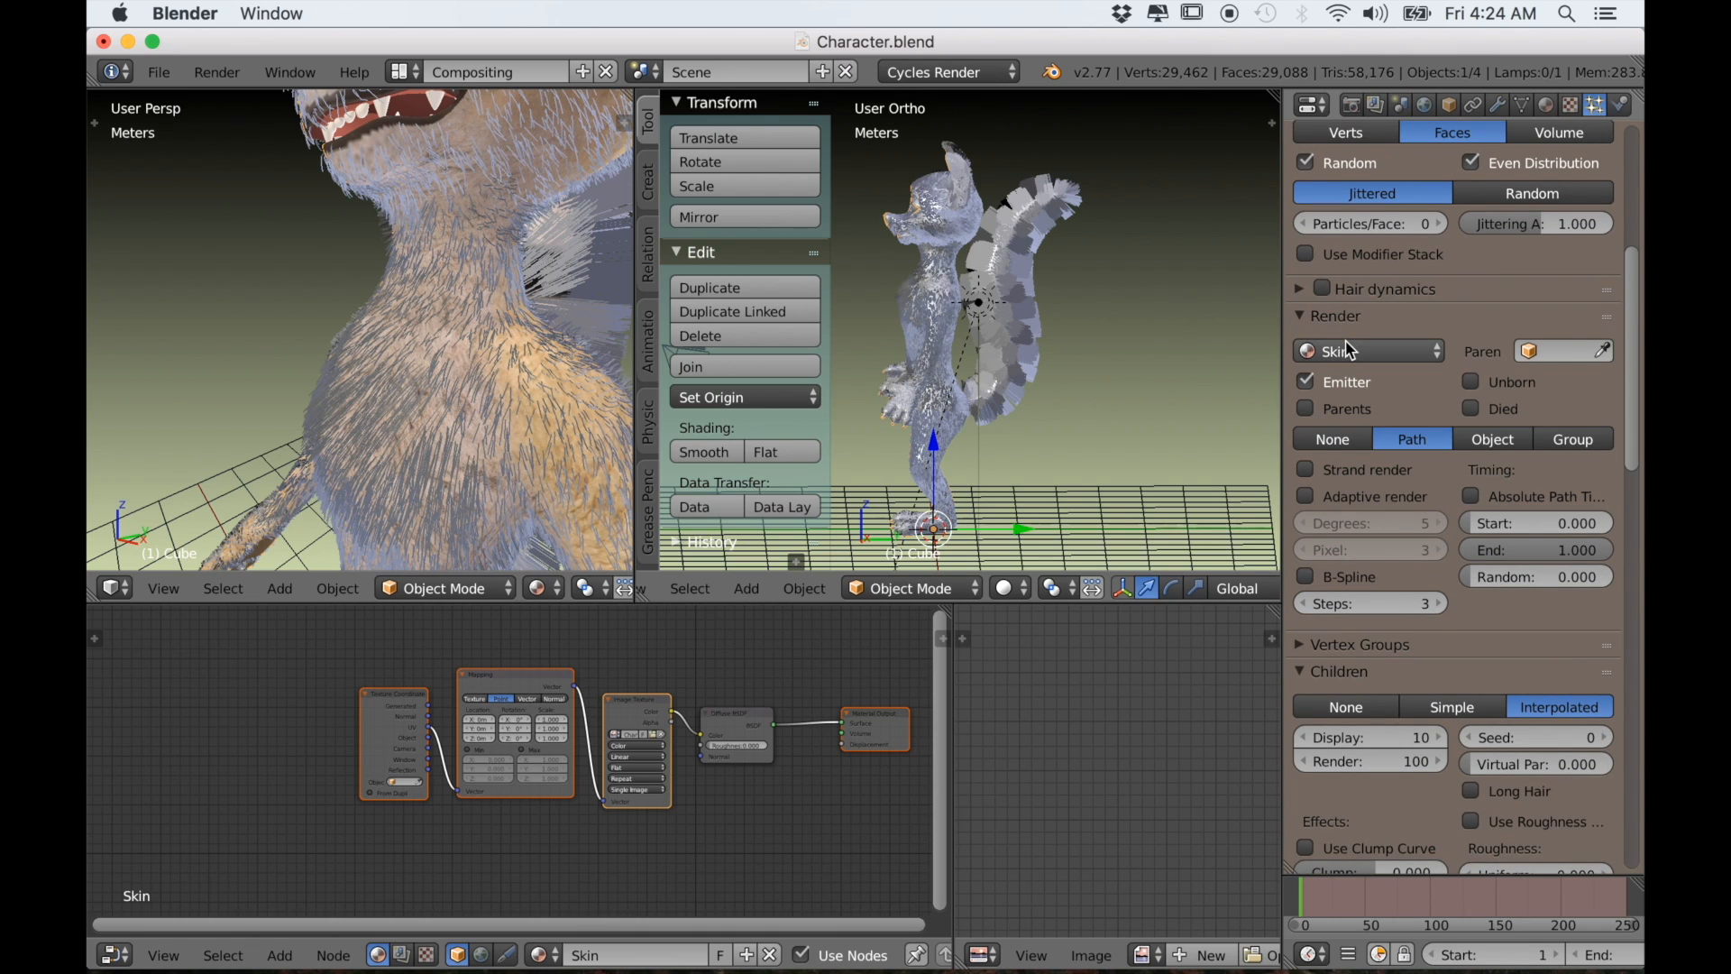
click(1350, 350)
click(1352, 309)
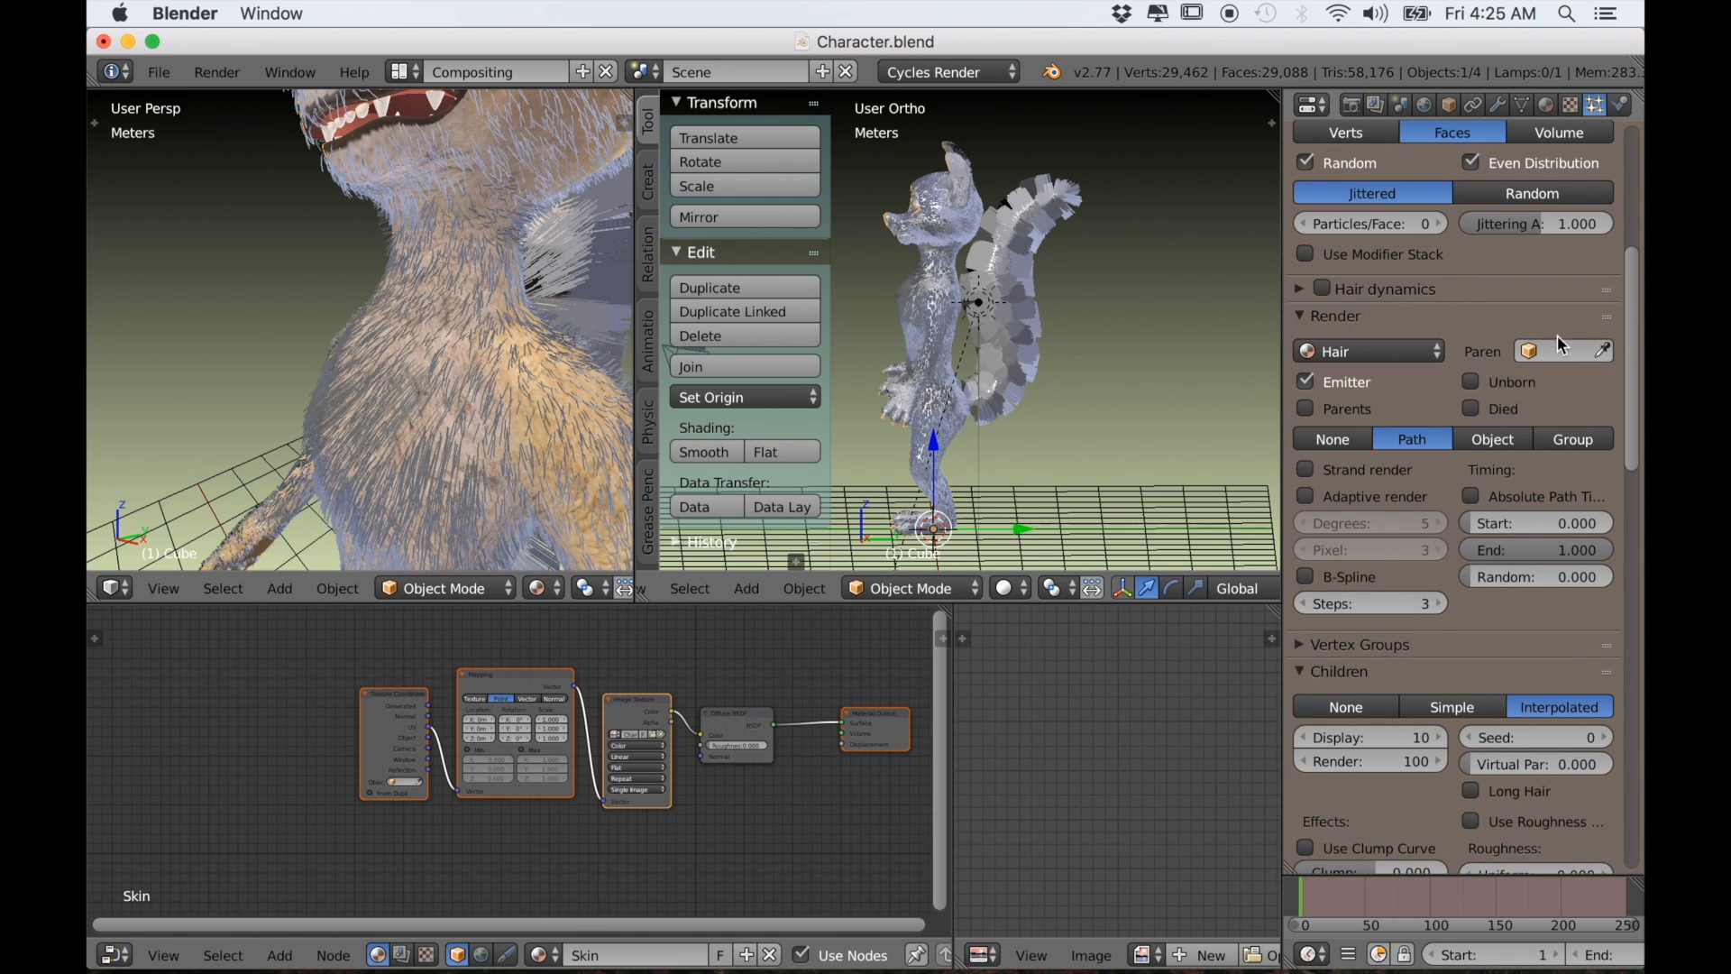
scroll(1551, 279, up, 11)
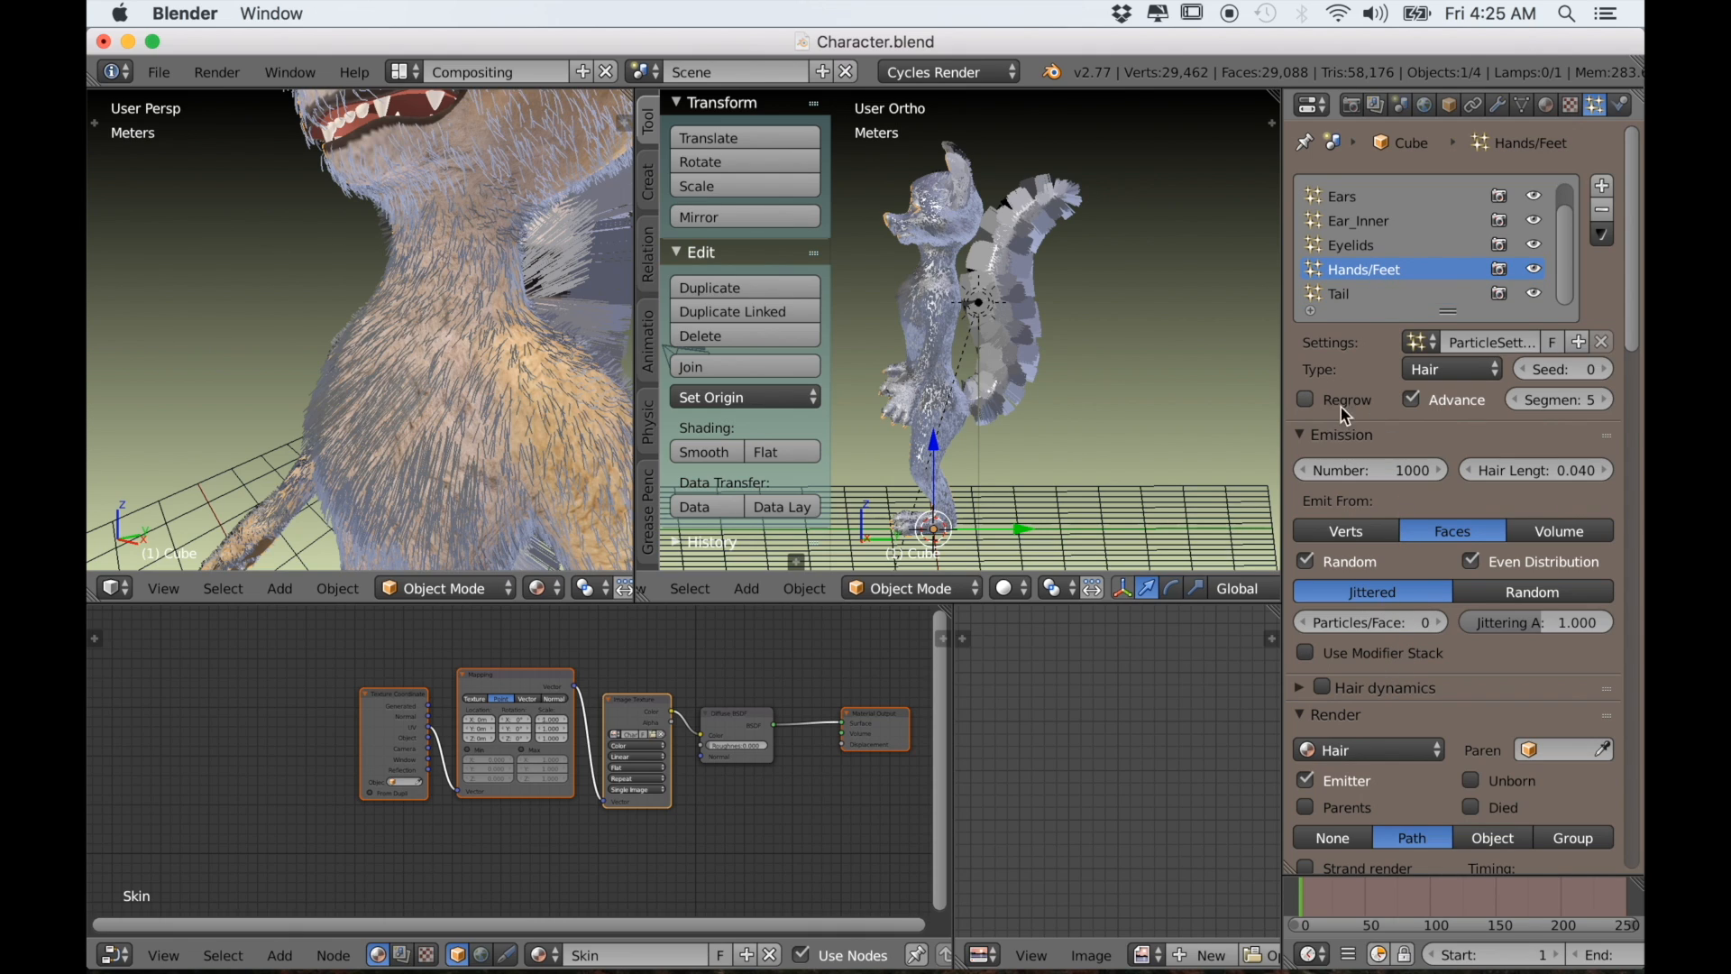
Select the Tail particle system and switch the character to Particle Edit mode in a right side view
click(1348, 297)
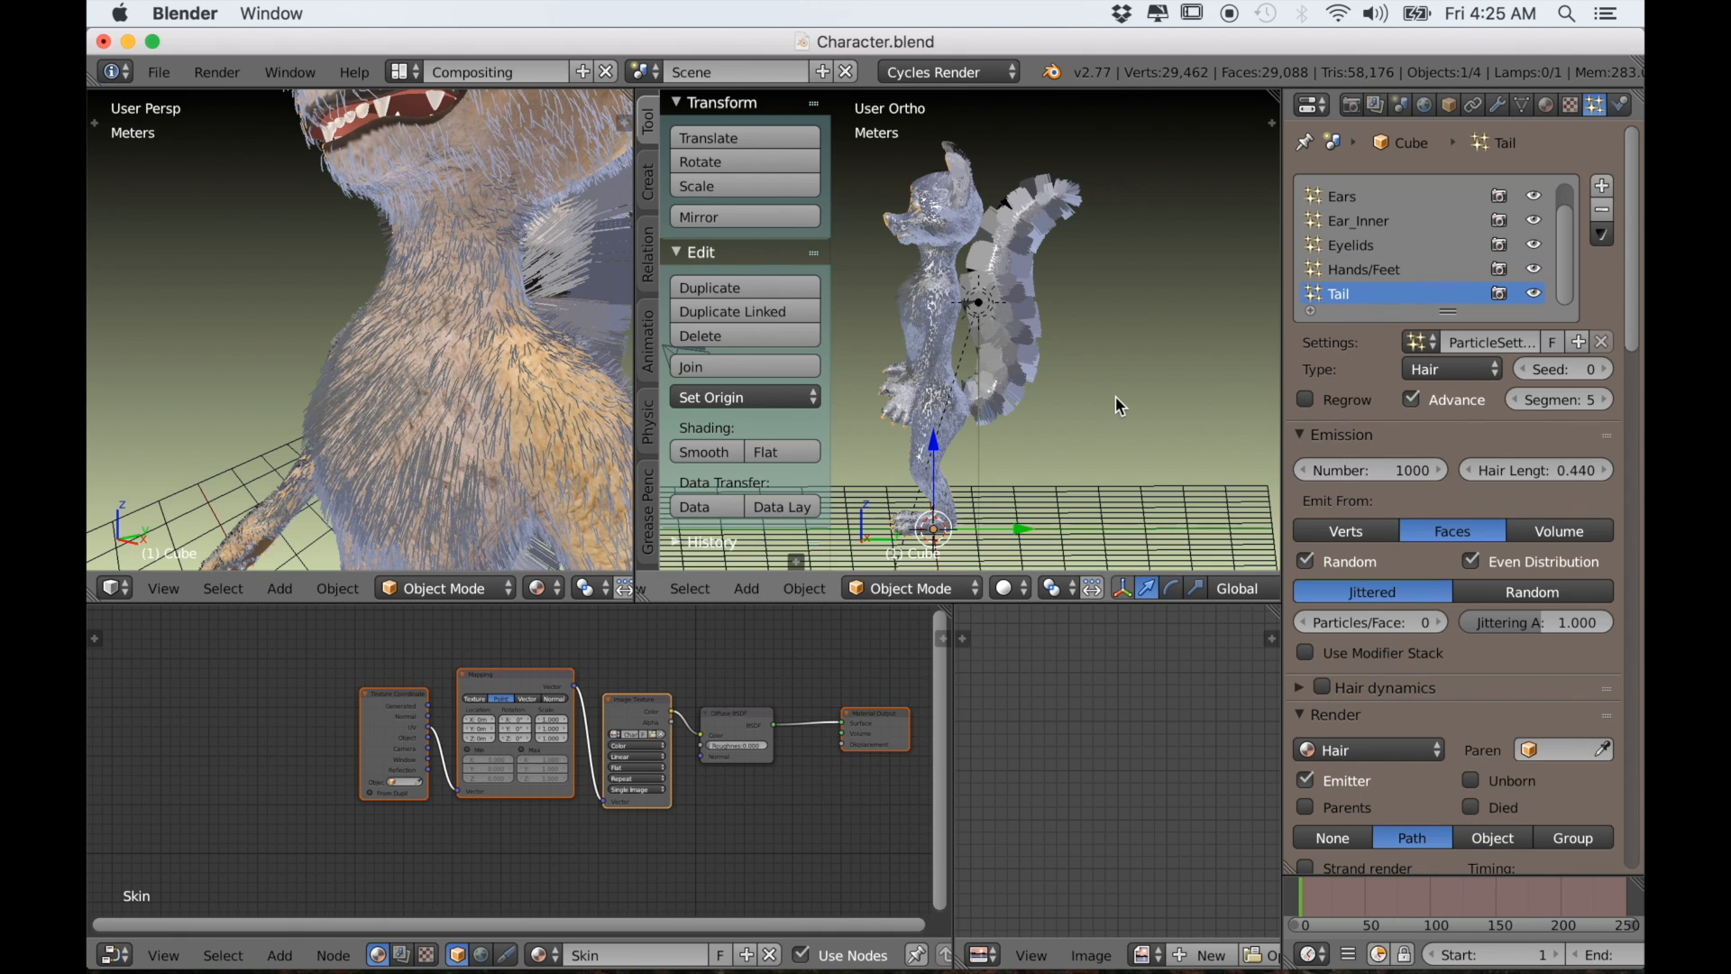
scroll(1127, 406, up, 4)
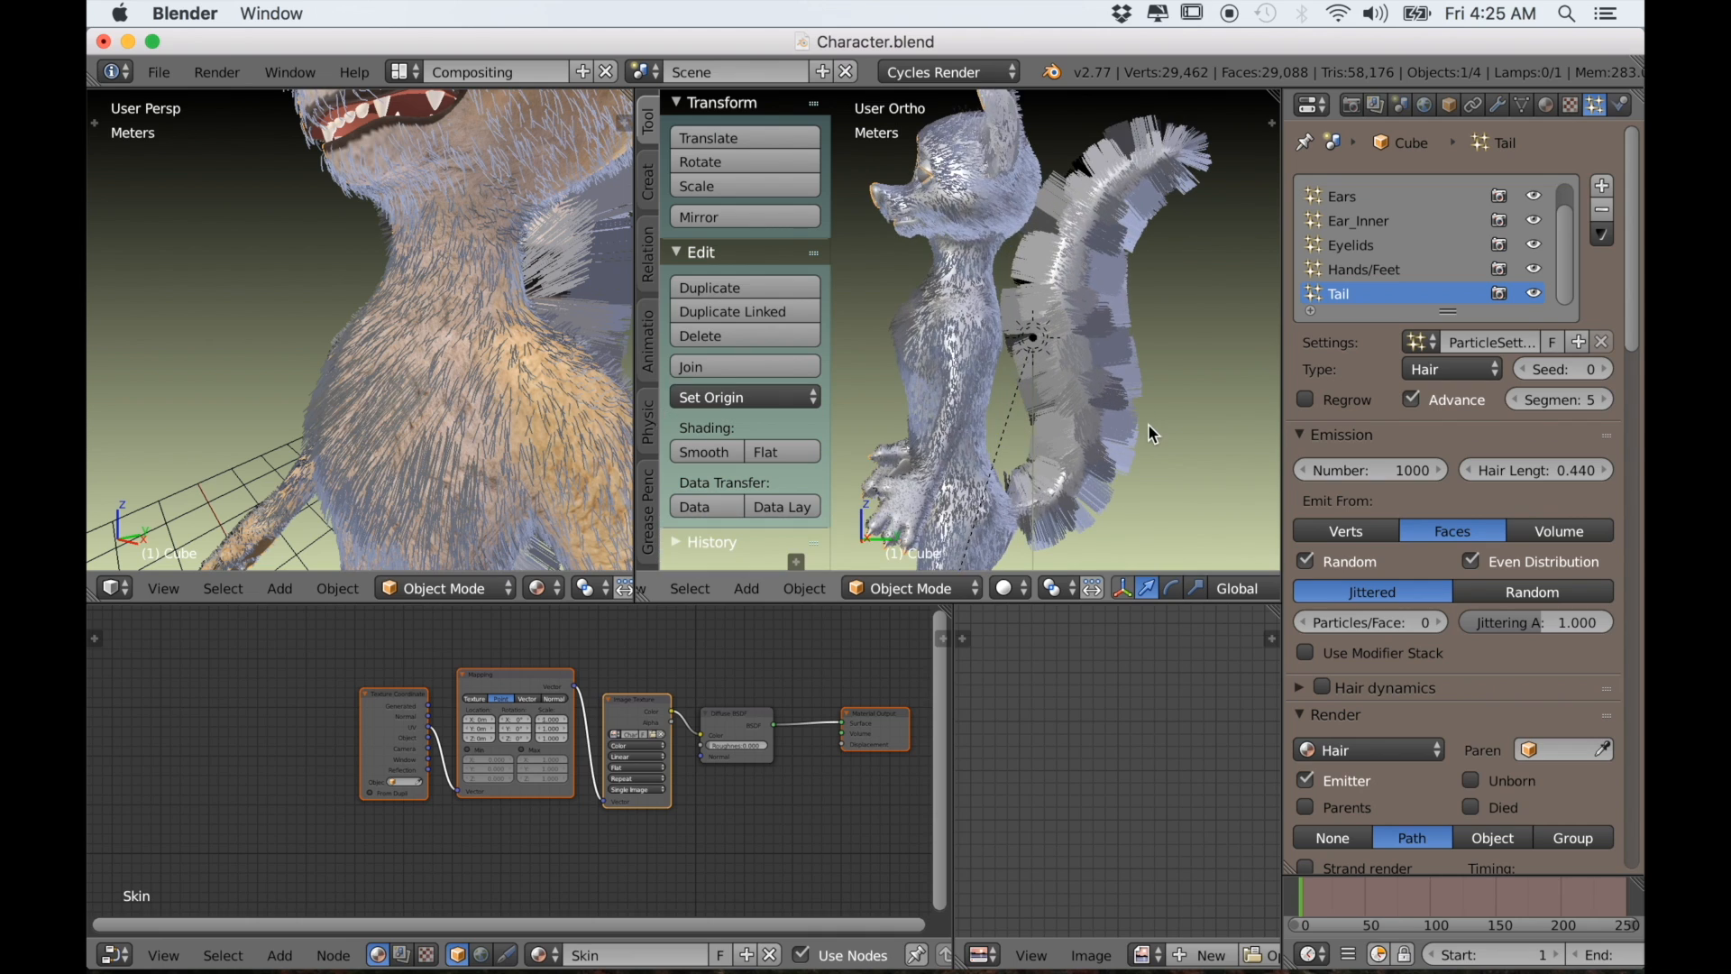
key(KP_3)
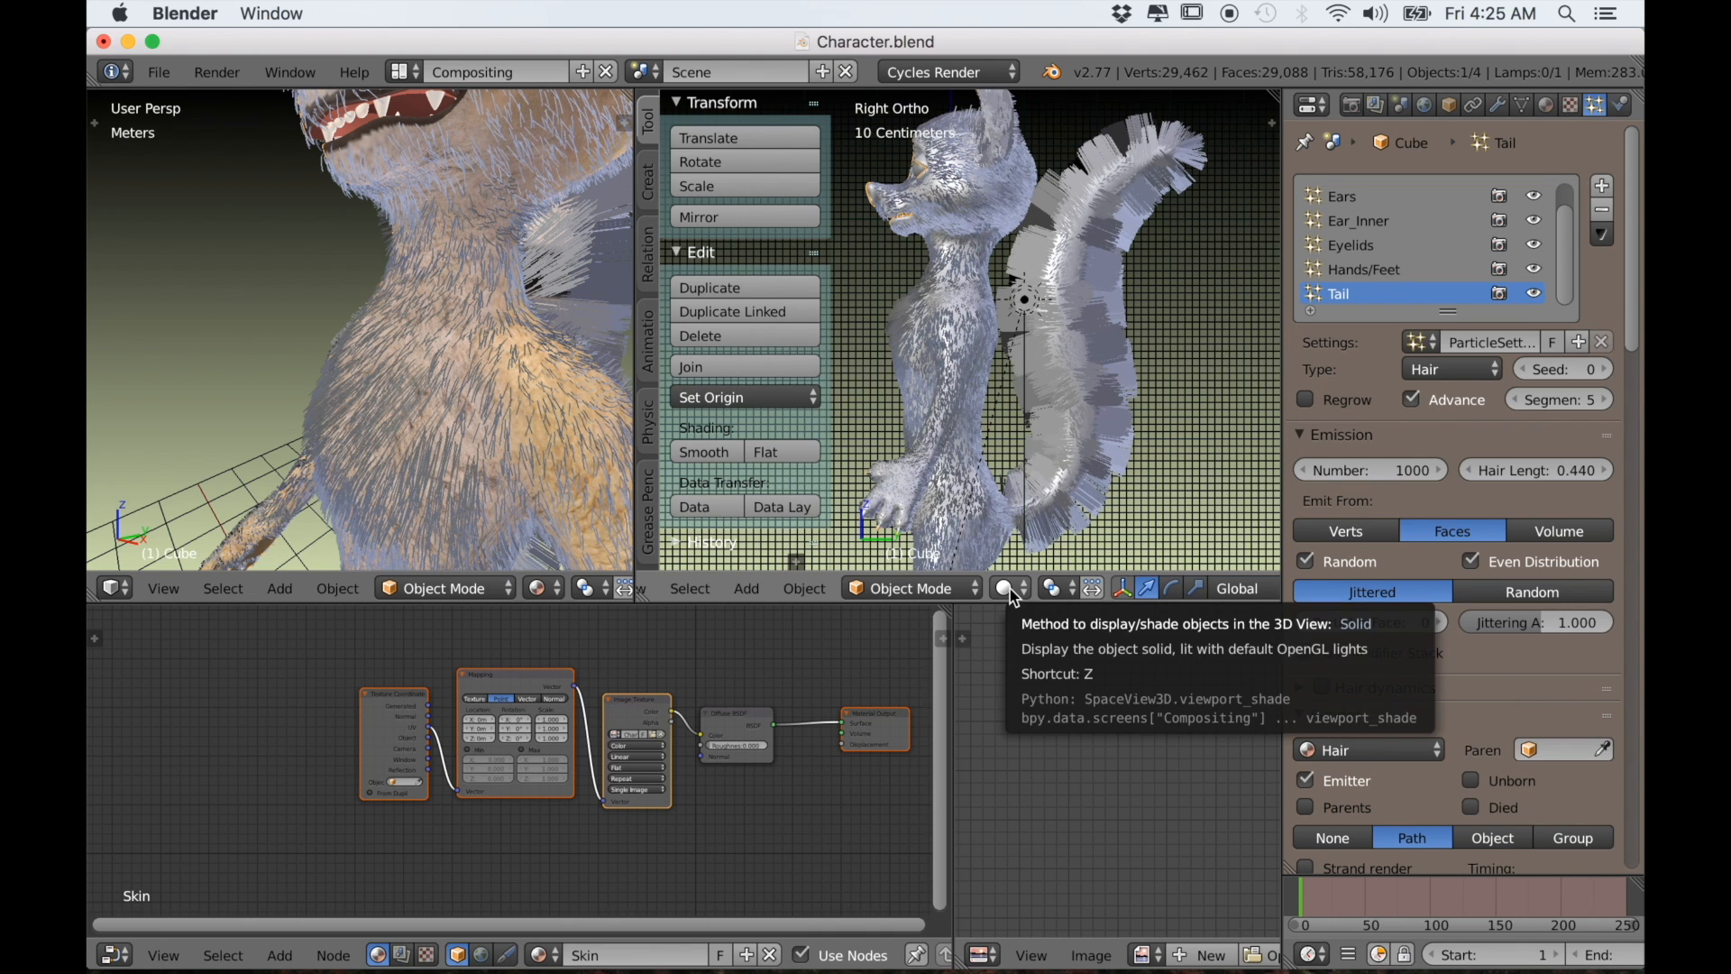
click(912, 588)
click(938, 412)
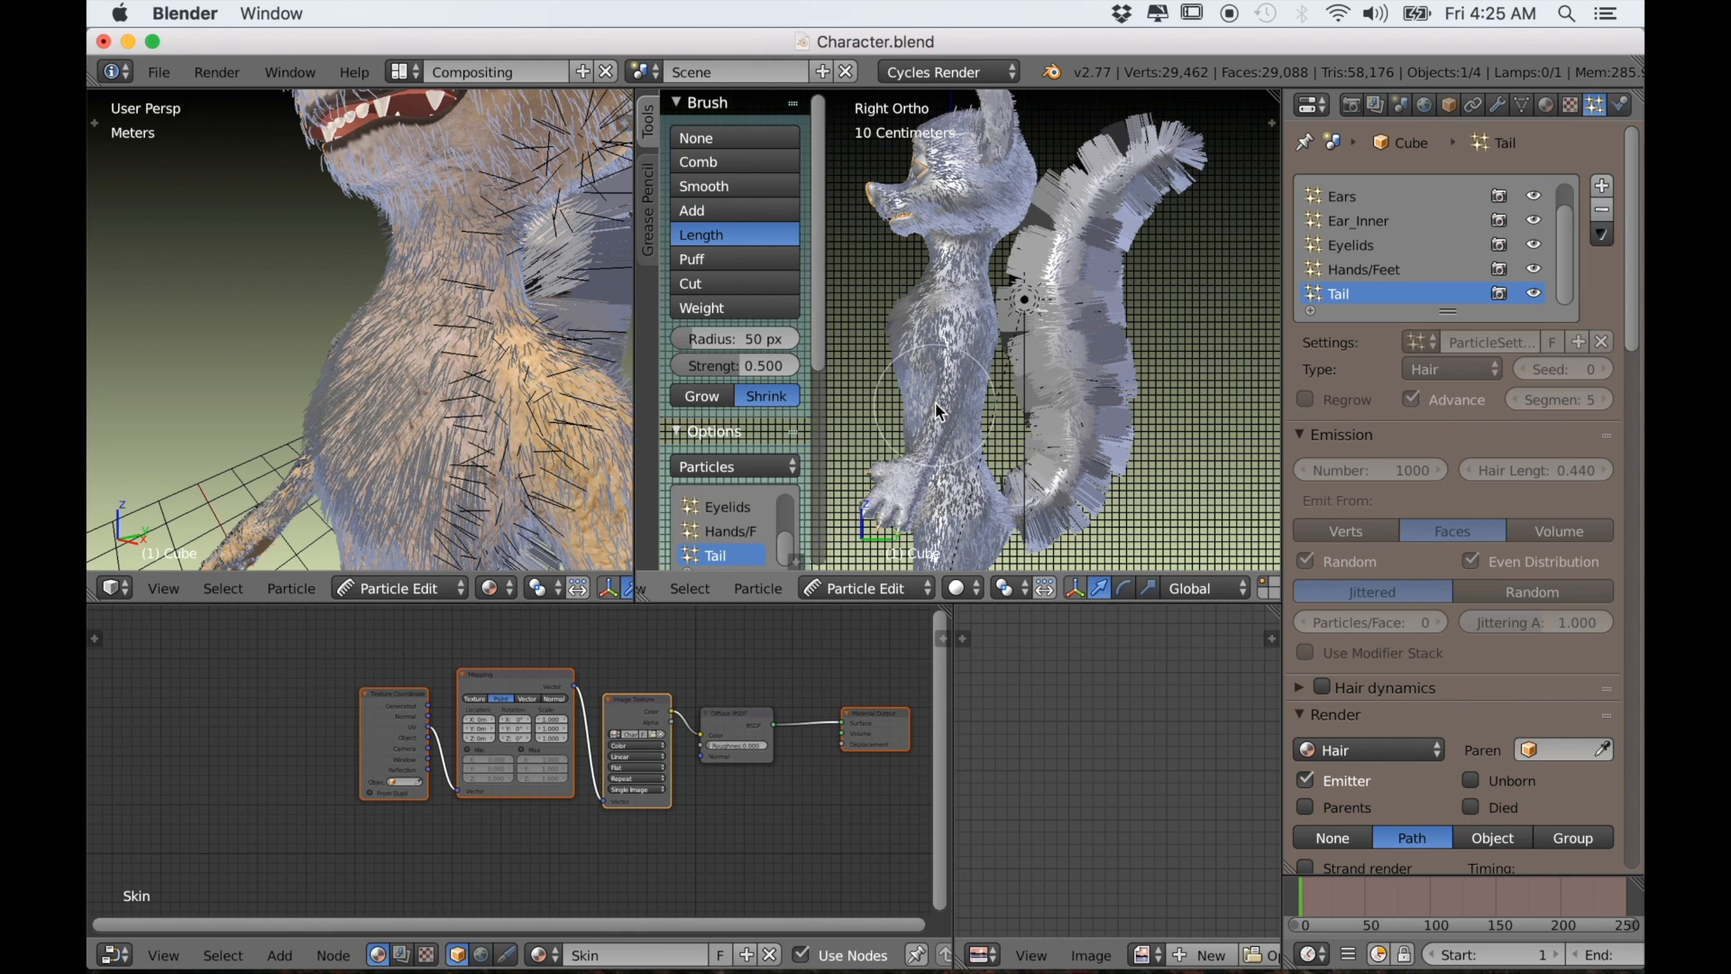
scroll(1060, 410, down, 1)
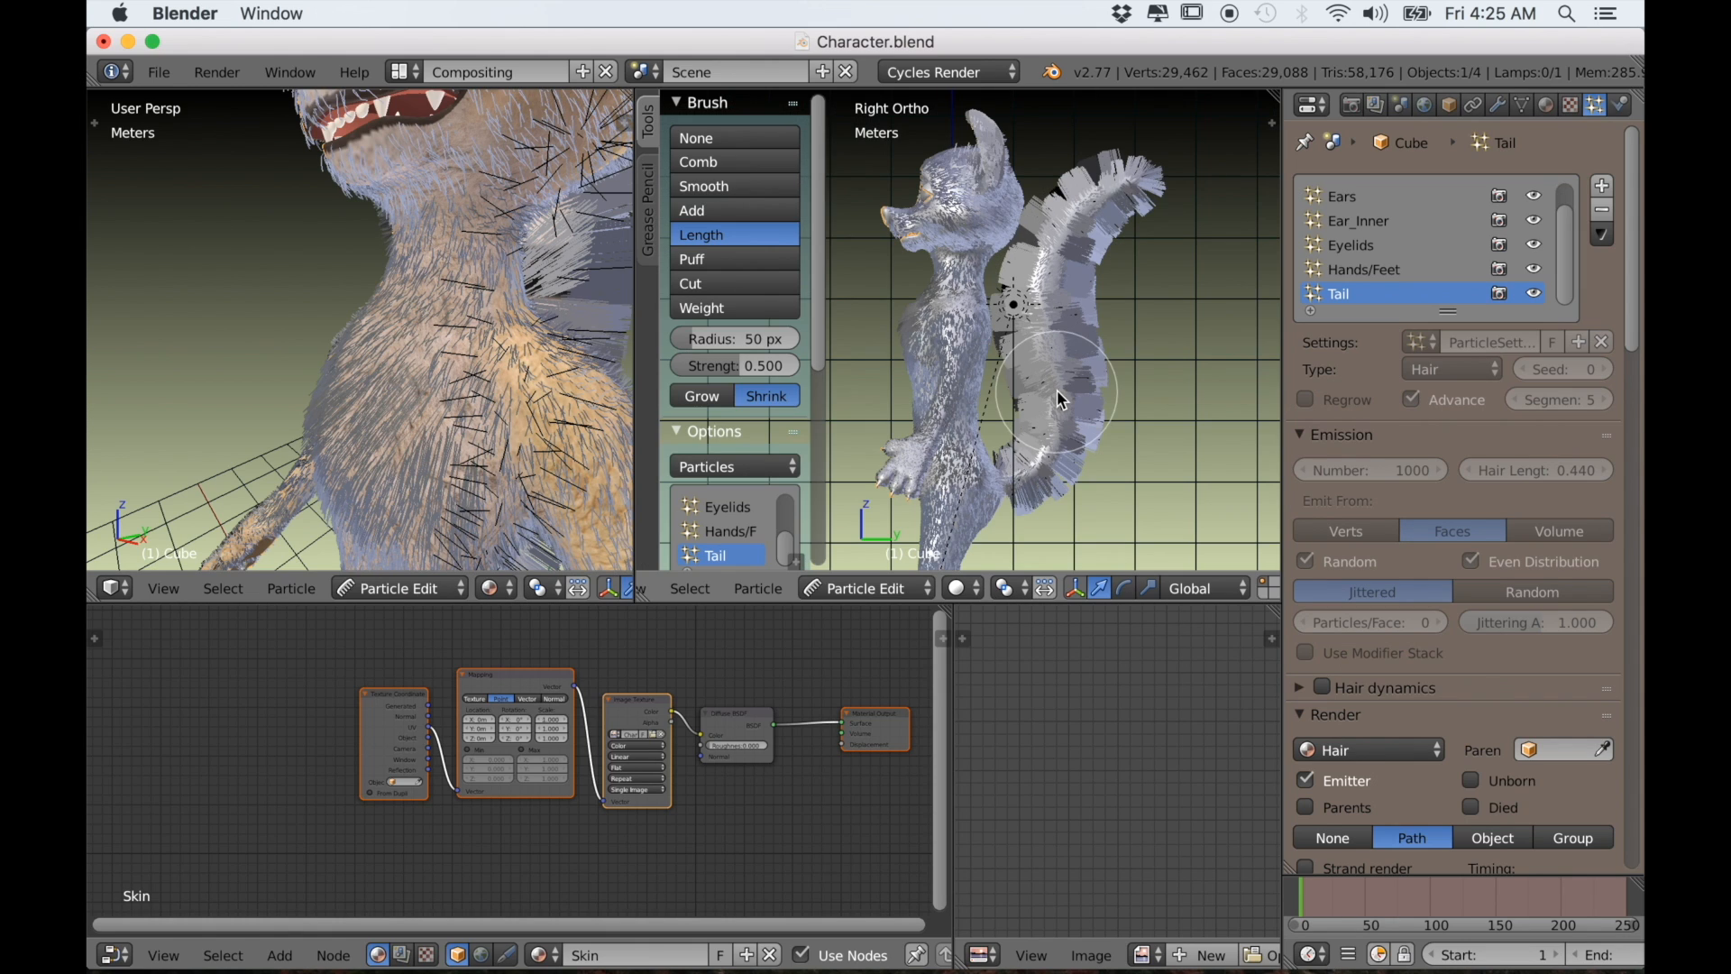
Comb the tail hair with the Comb brush so it lies along the tail from the base toward the tip
click(723, 163)
mouse_move(1028, 507)
mouse_down()
mouse_move(1109, 307)
mouse_move(1179, 200)
mouse_move(1228, 191)
mouse_up()
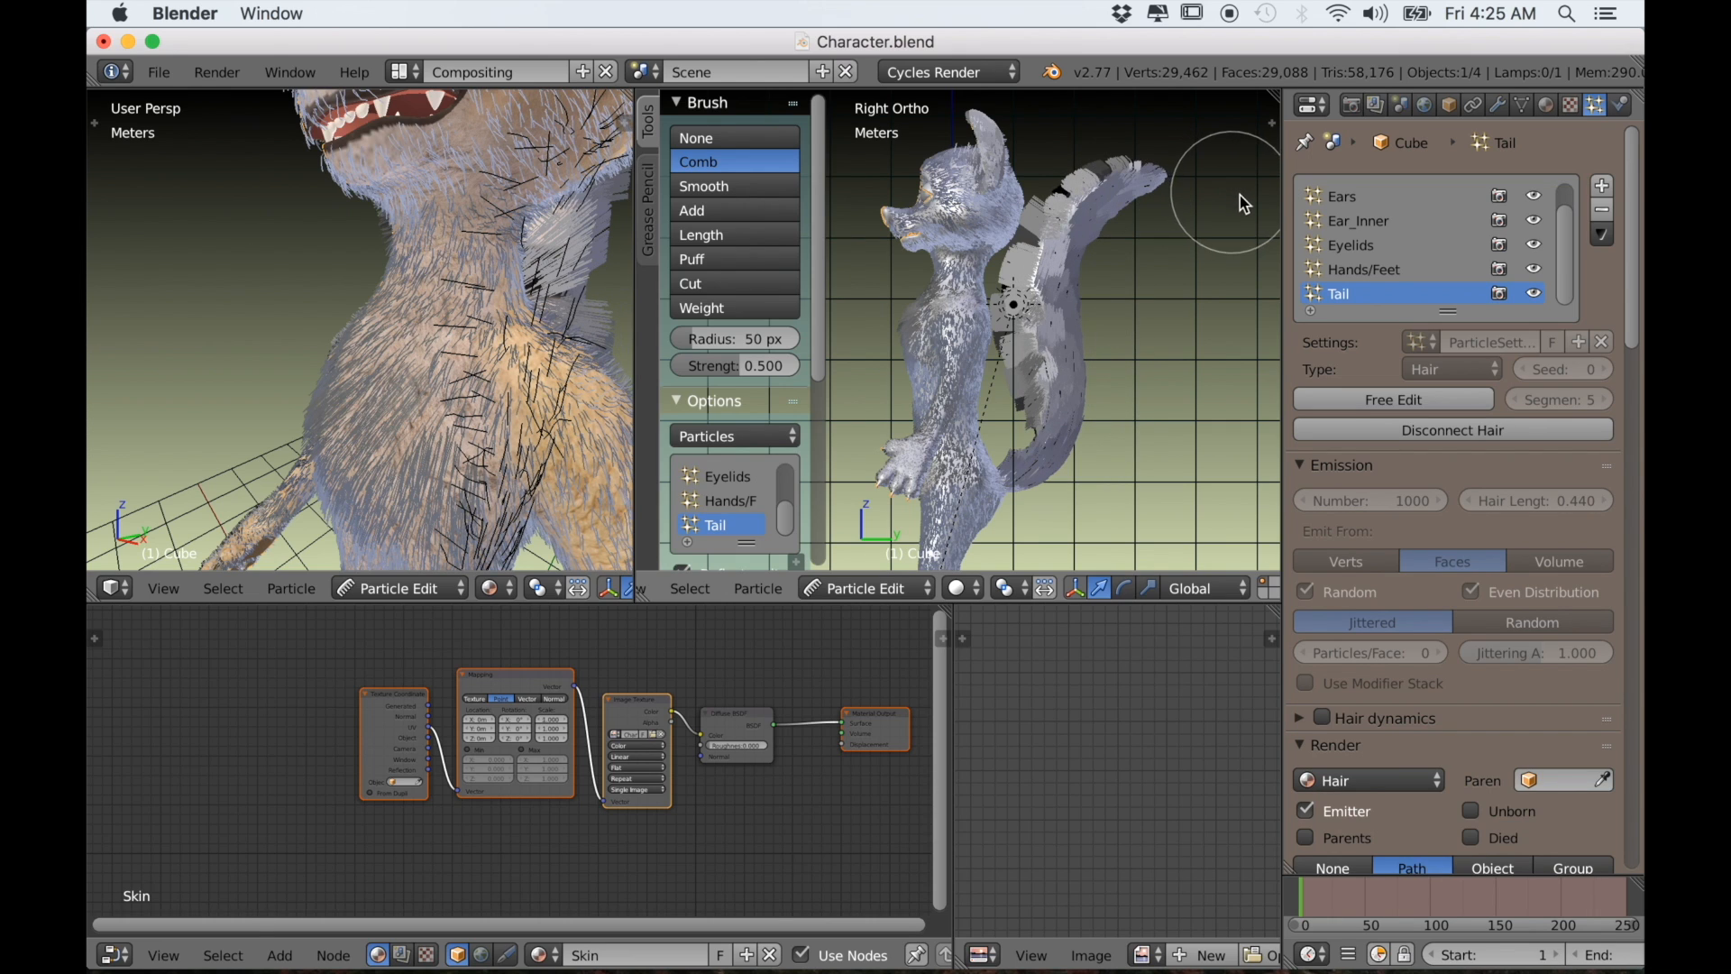
mouse_move(1030, 437)
mouse_down()
mouse_move(1035, 321)
mouse_move(1070, 227)
mouse_move(1236, 171)
mouse_up()
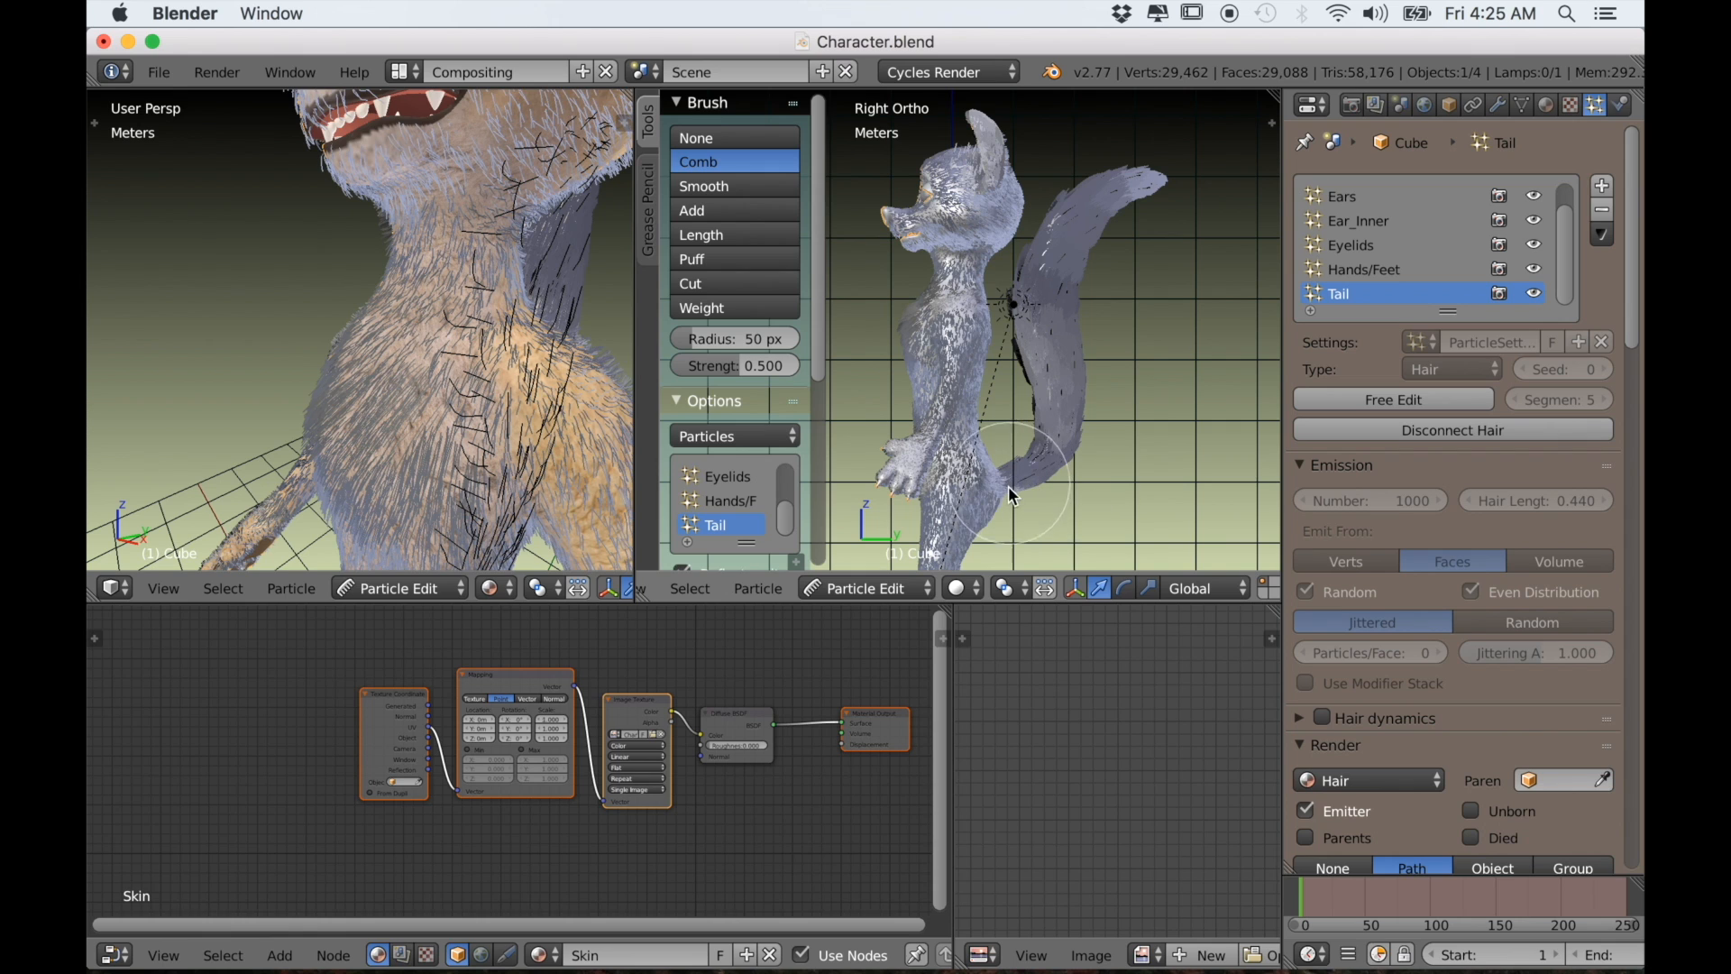
Refine the combing up close, smoothing stray hairs upward along the tail's base, middle and inner edge
scroll(1024, 502, up, 5)
shift+middle_drag(922, 323, 952, 408)
mouse_move(902, 353)
mouse_down()
mouse_move(971, 310)
mouse_move(1019, 245)
mouse_up()
mouse_move(943, 381)
mouse_down()
mouse_move(1024, 289)
mouse_move(1012, 167)
mouse_up()
mouse_move(1066, 407)
mouse_down()
mouse_move(1139, 270)
mouse_move(1133, 213)
mouse_up()
shift+middle_drag(1132, 213, 1118, 485)
drag(1118, 485, 1129, 361)
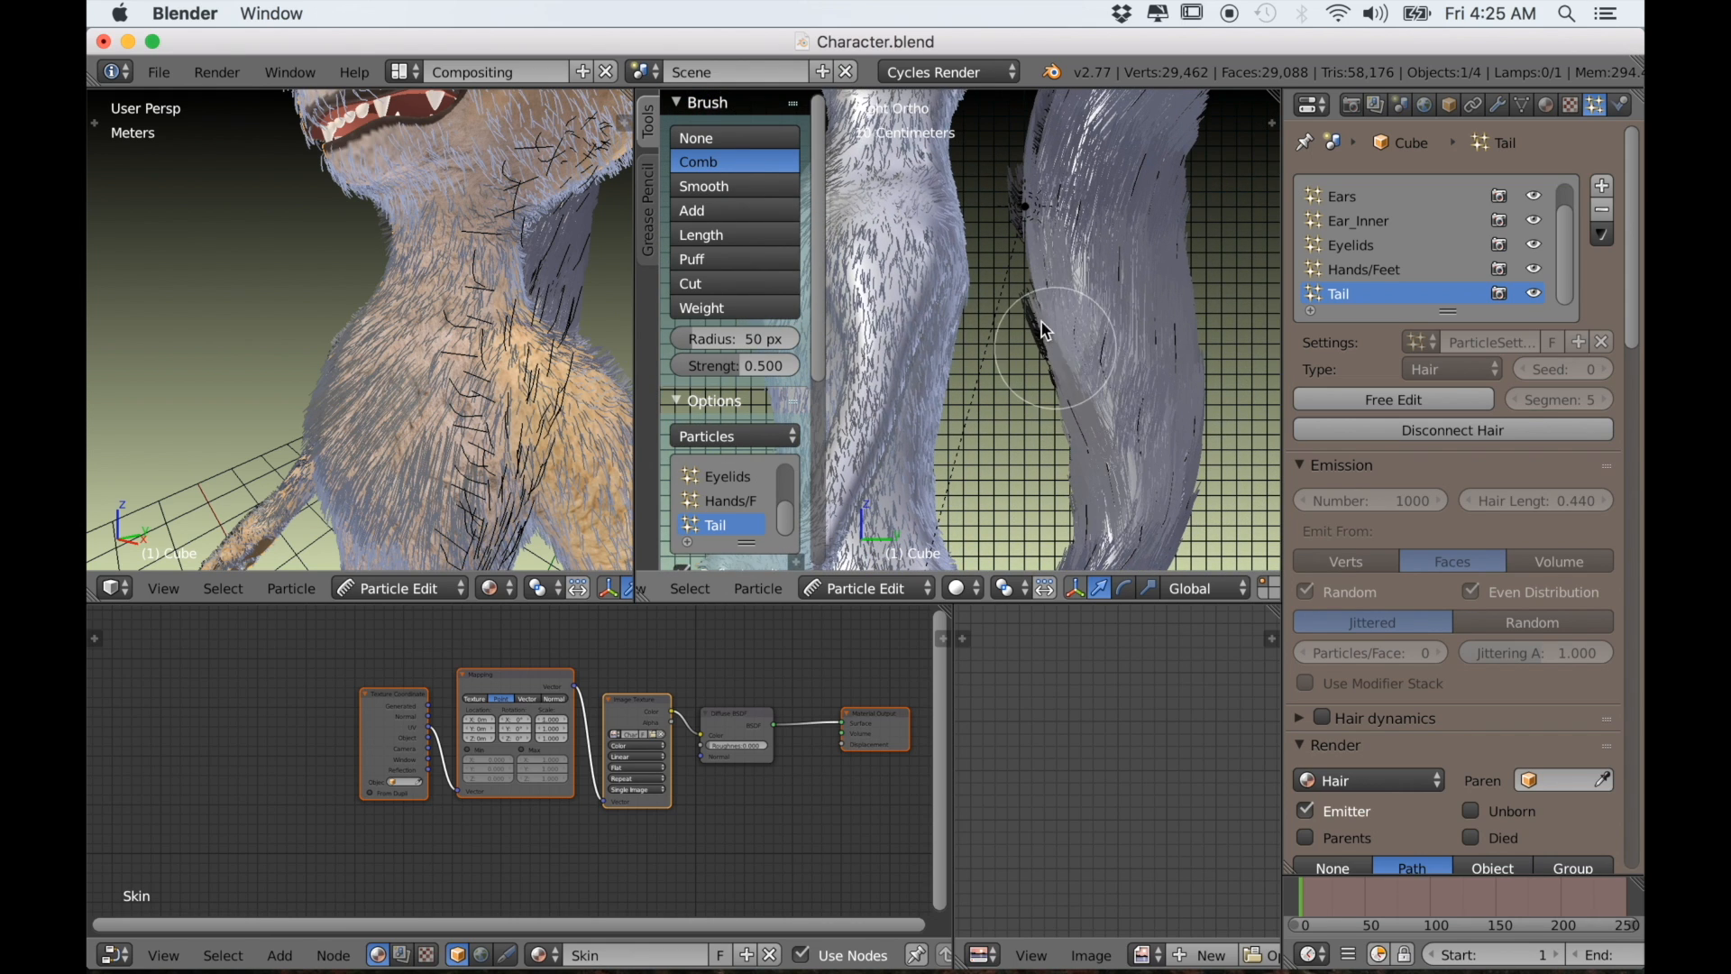
shift+middle_drag(1023, 346, 1011, 396)
drag(1067, 433, 1027, 206)
shift+middle_drag(1066, 244, 1037, 412)
mouse_move(997, 386)
mouse_down()
mouse_move(1064, 225)
mouse_move(1167, 244)
mouse_up()
shift+middle_drag(1166, 243, 1093, 411)
mouse_move(1235, 379)
shift+middle_down()
mouse_move(1128, 367)
mouse_move(1121, 324)
shift+middle_up()
mouse_move(1113, 448)
shift+middle_down()
mouse_move(1085, 247)
mouse_move(1037, 287)
shift+middle_up()
mouse_move(989, 410)
mouse_down()
mouse_move(1024, 326)
mouse_move(1062, 302)
mouse_move(1082, 197)
mouse_up()
scroll(1121, 304, down, 5)
shift+middle_drag(1051, 484, 1127, 462)
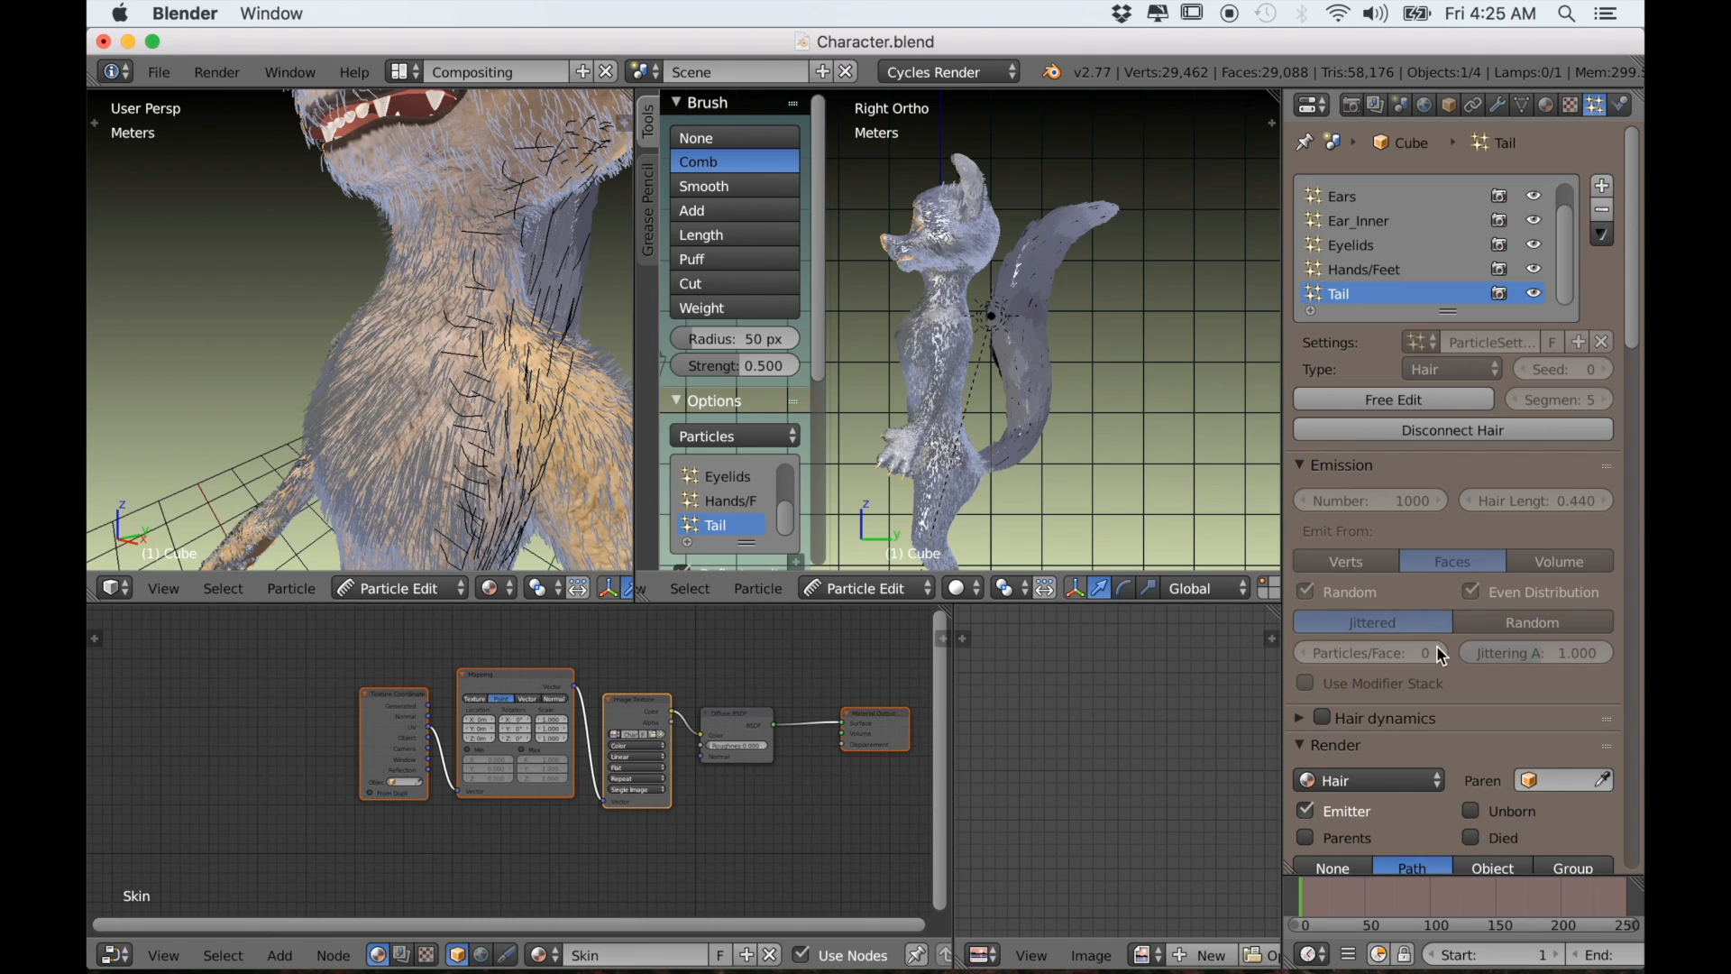
Examine the combed tail hair up close alongside its children clumping and roughness settings
scroll(1433, 771, down, 5)
scroll(1431, 692, down, 7)
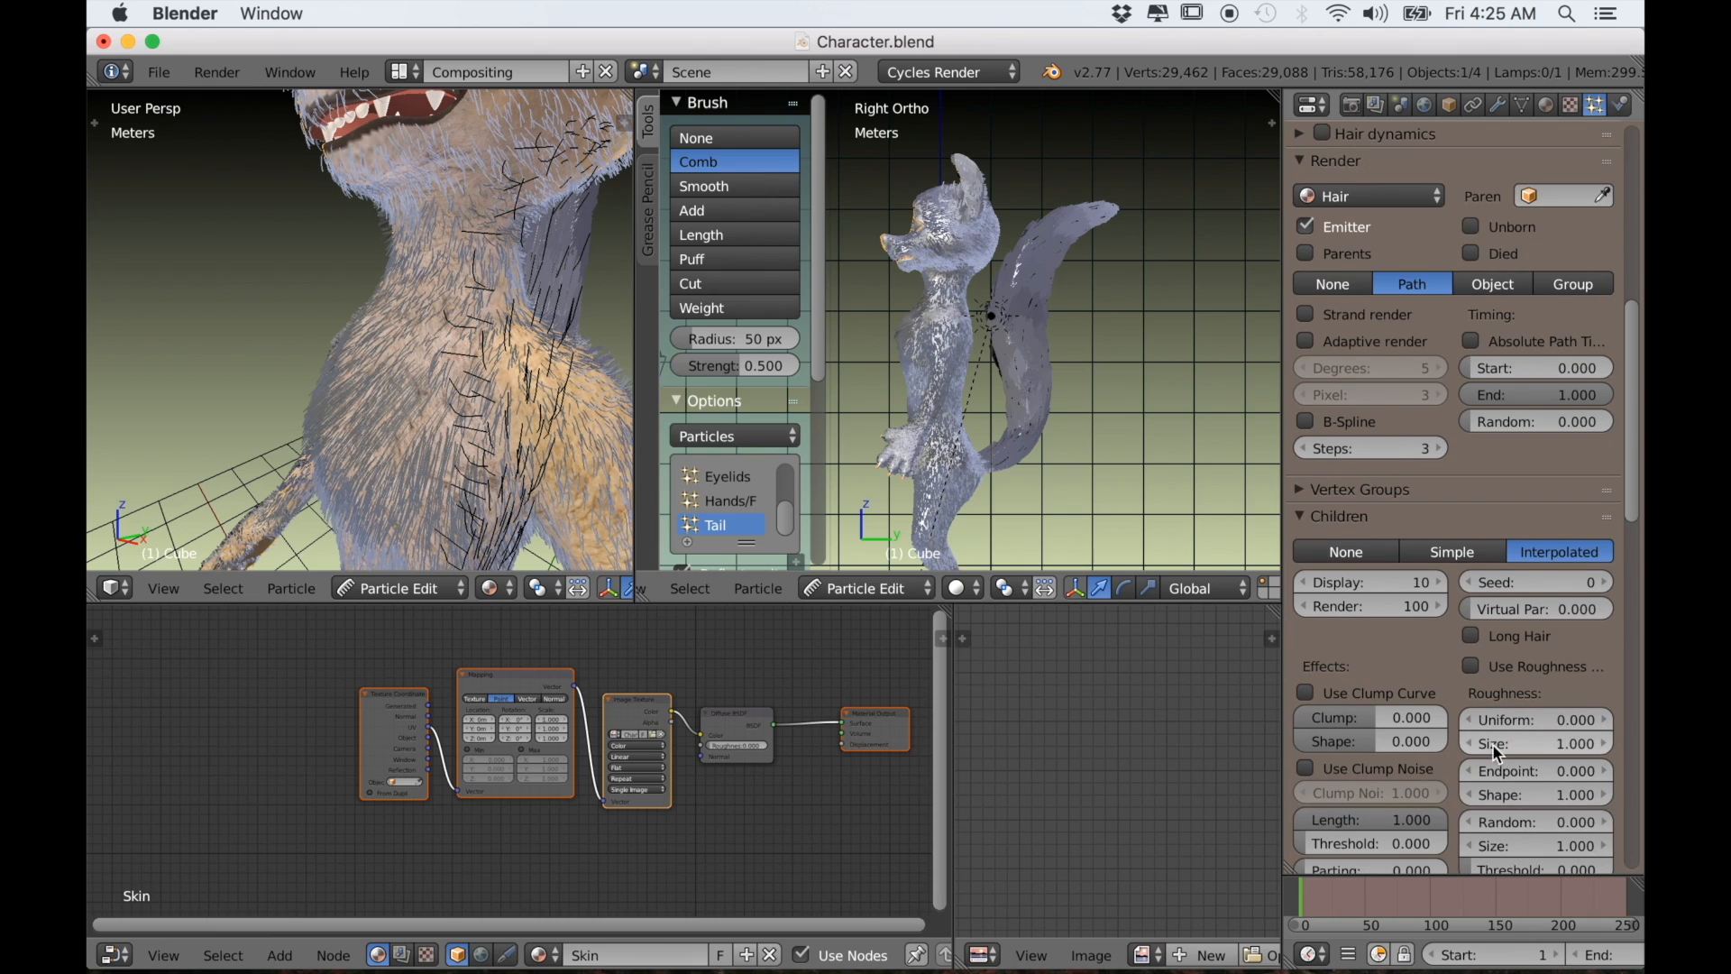
scroll(1524, 760, down, 2)
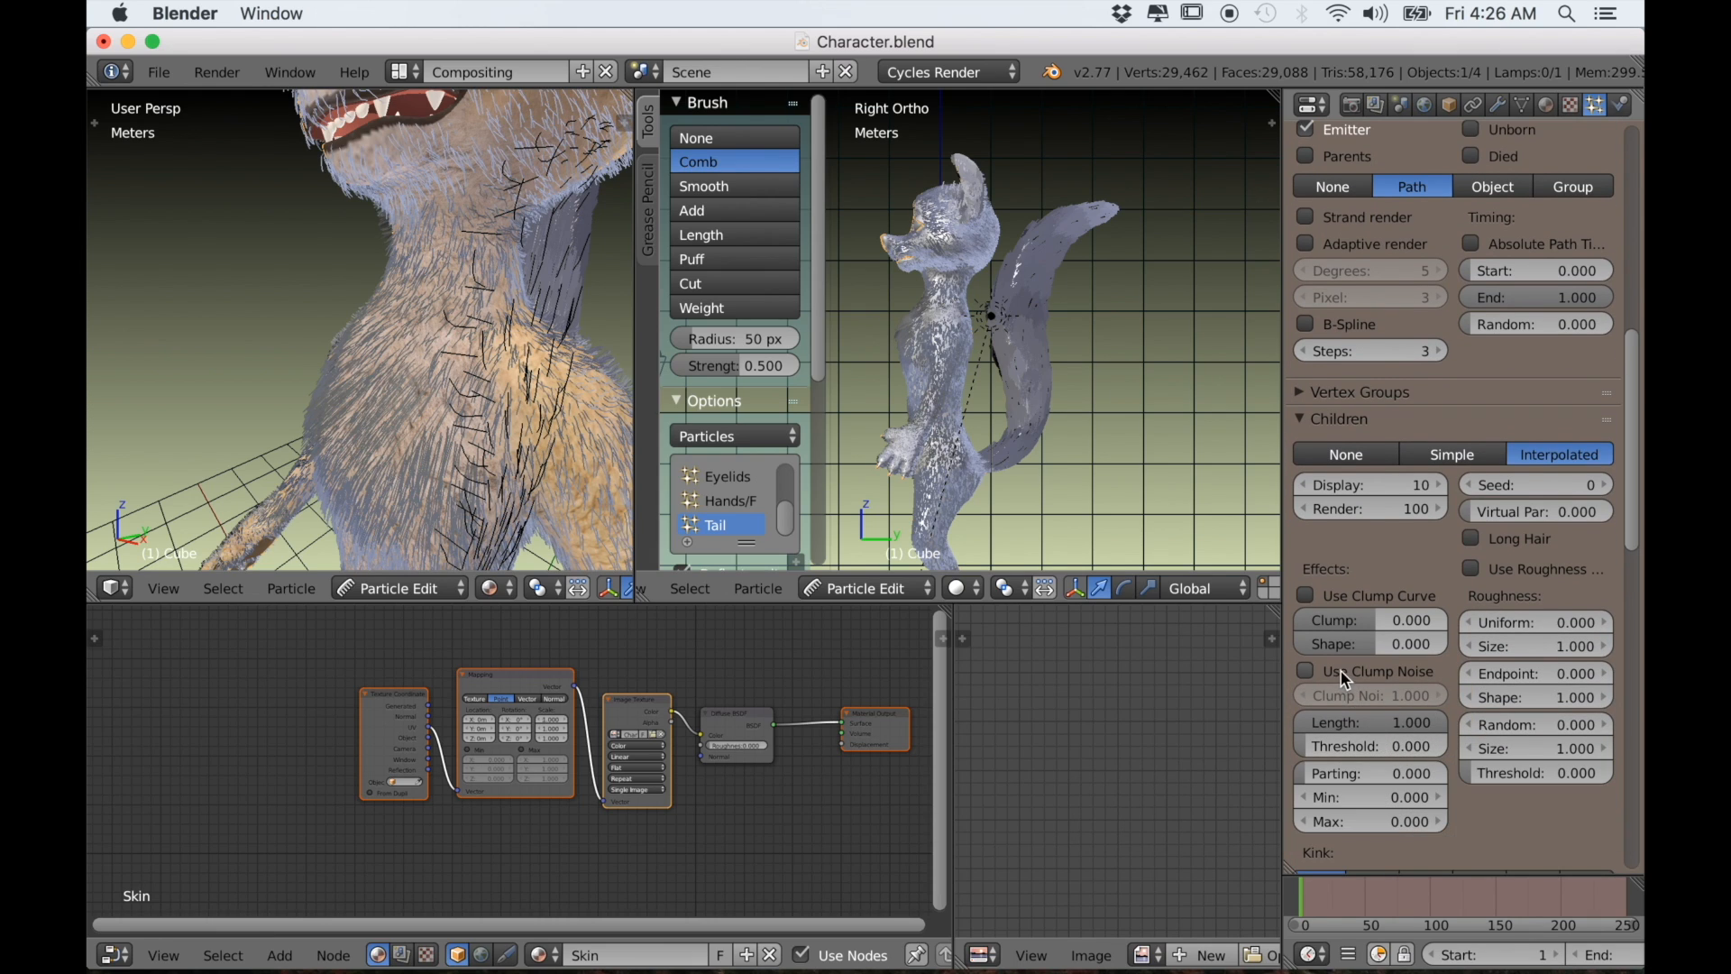
scroll(1123, 539, up, 3)
shift+middle_drag(1169, 463, 1064, 532)
scroll(1065, 541, up, 4)
scroll(1101, 541, down, 1)
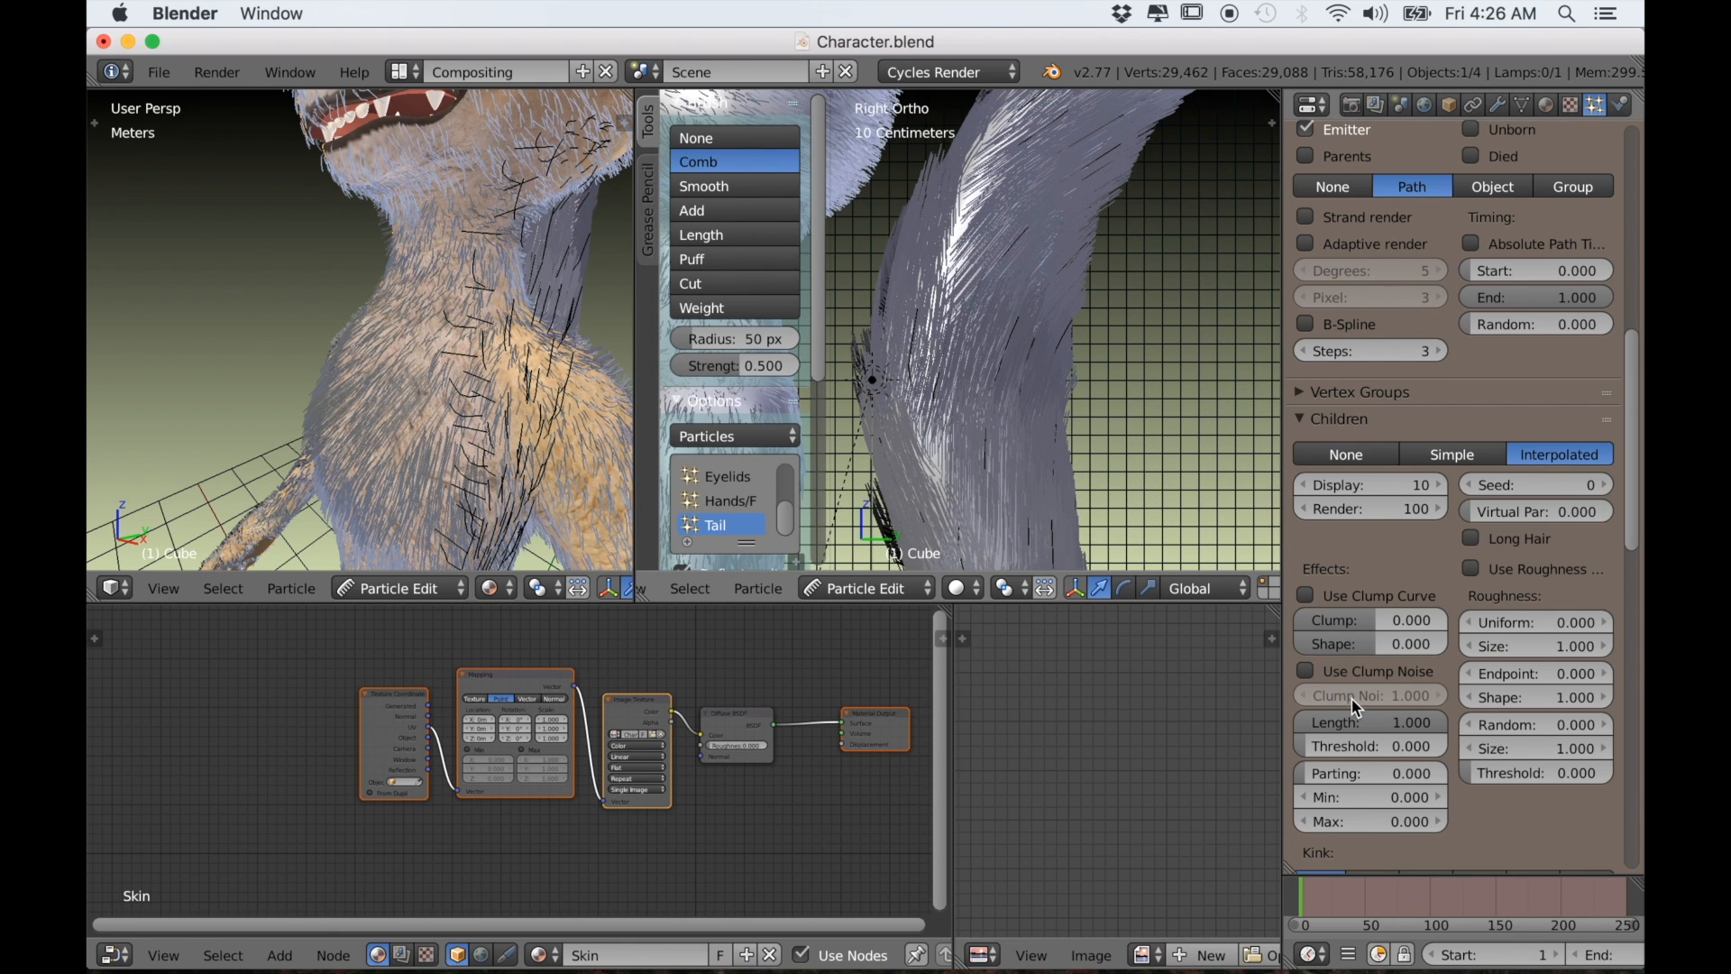
drag(1344, 617, 1360, 617)
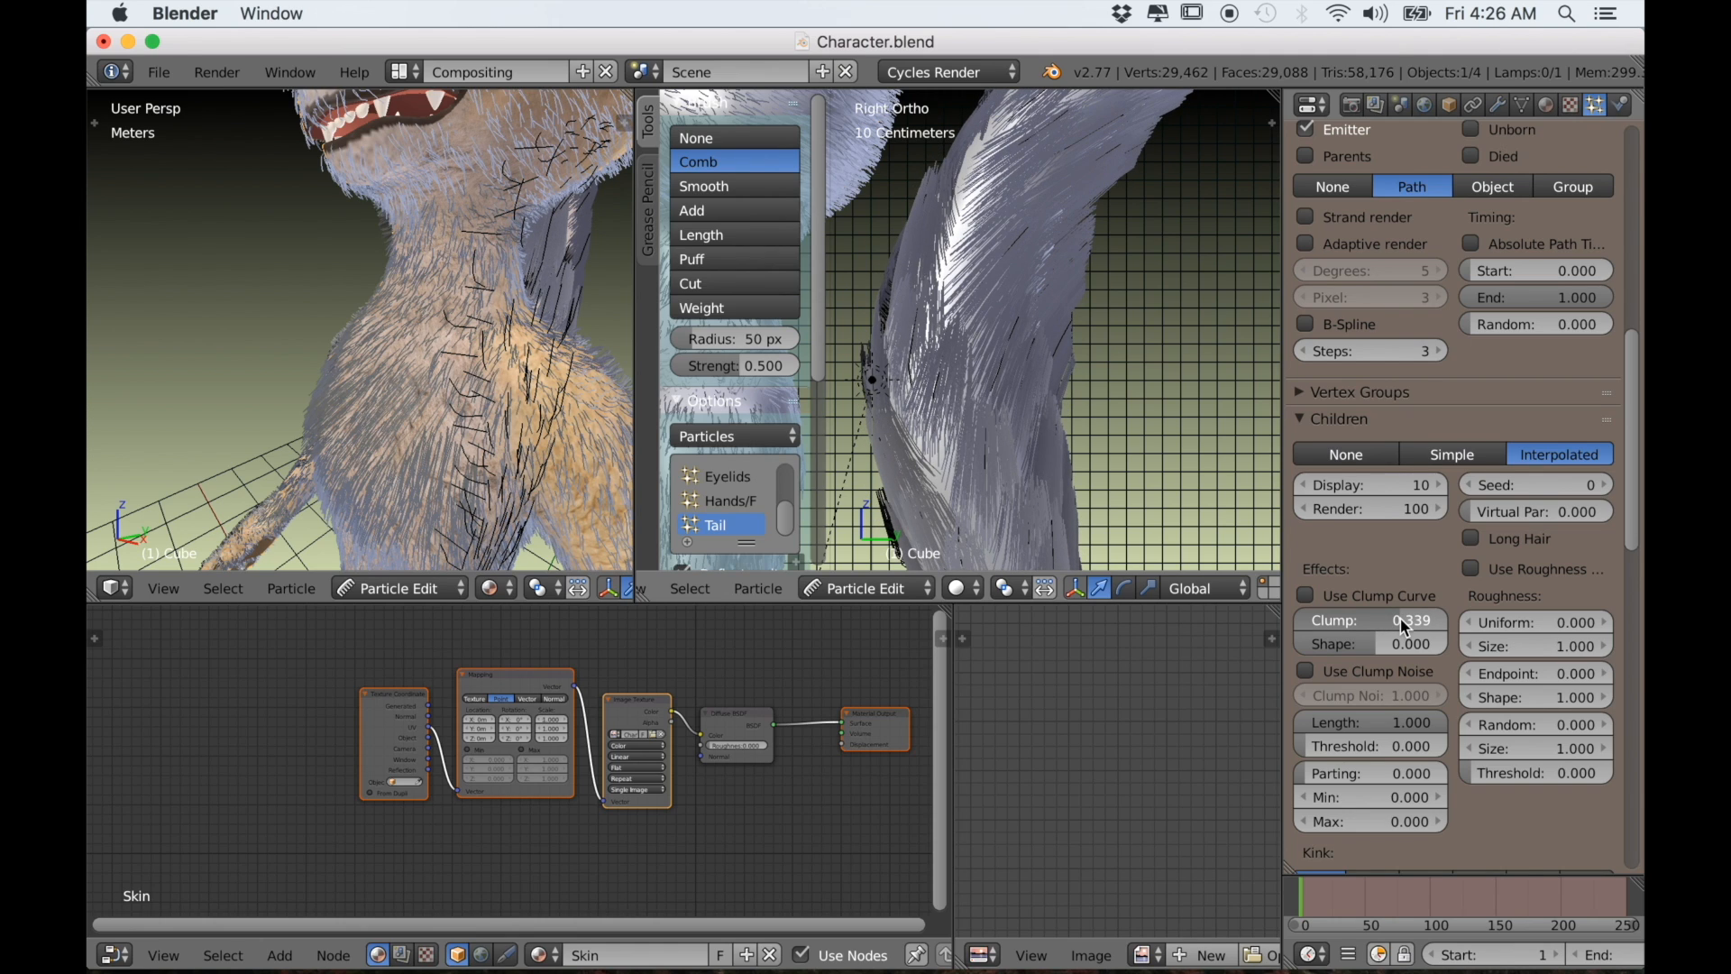
key(i)
right_click(1377, 628)
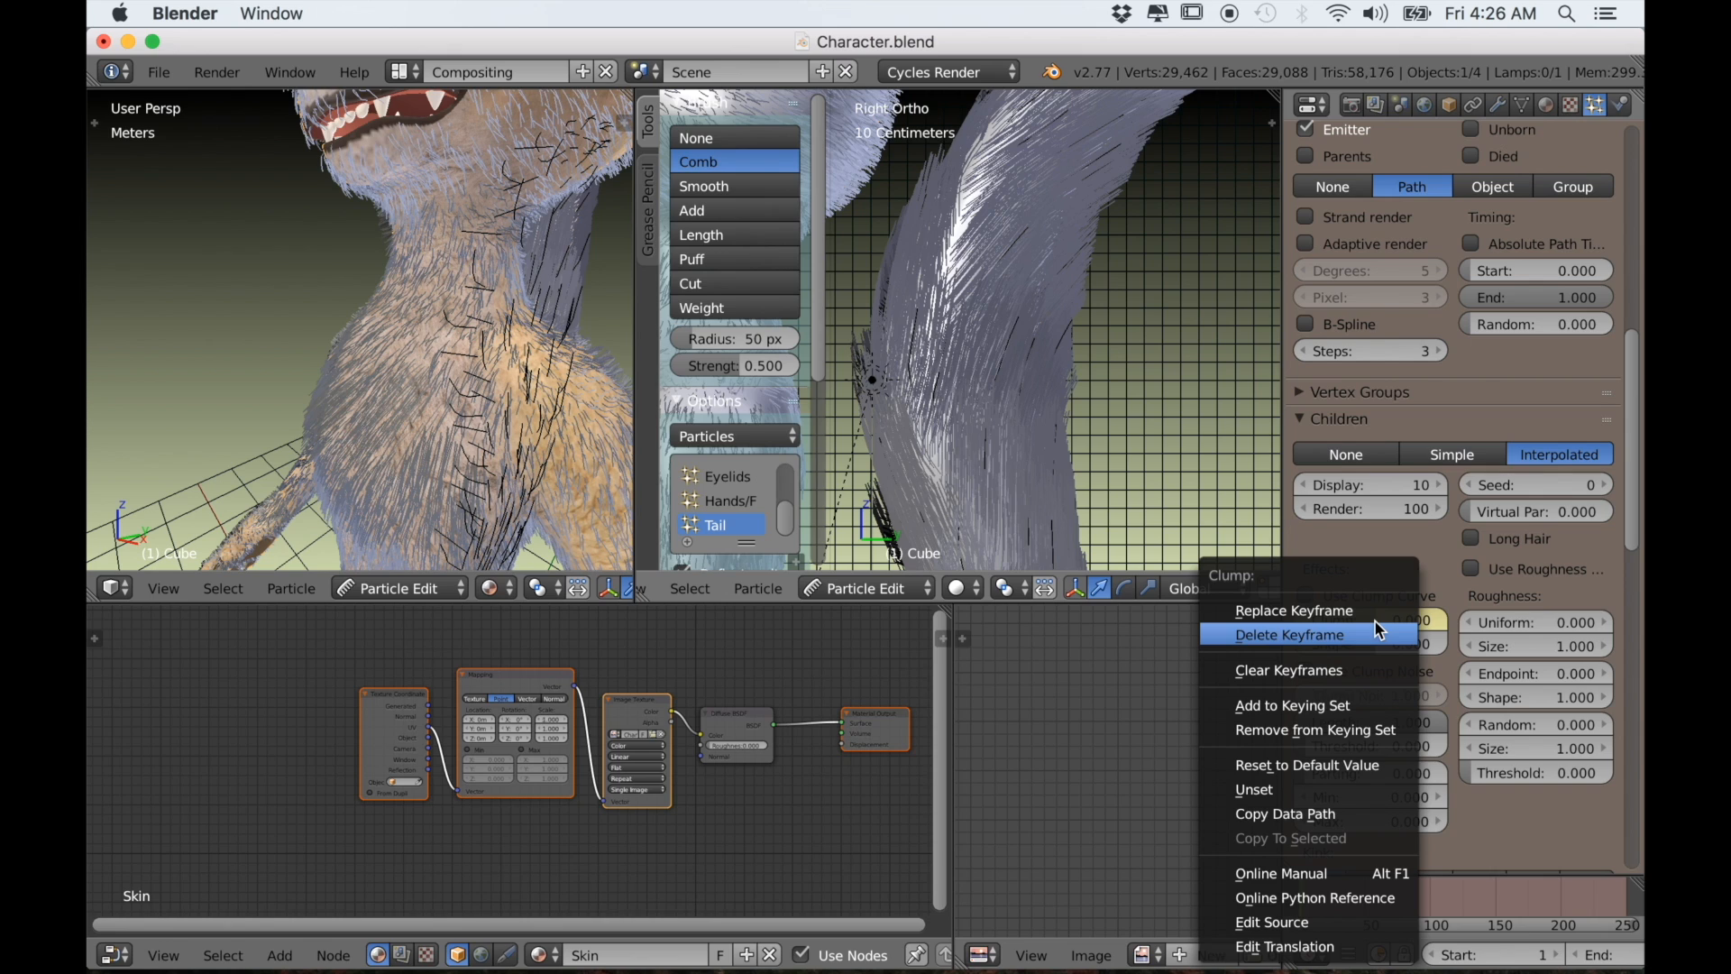
click(1378, 629)
Set the Clump of the Tail hair's children to 0.254
mouse_move(1372, 619)
mouse_down()
mouse_move(1352, 619)
mouse_move(1407, 620)
mouse_up()
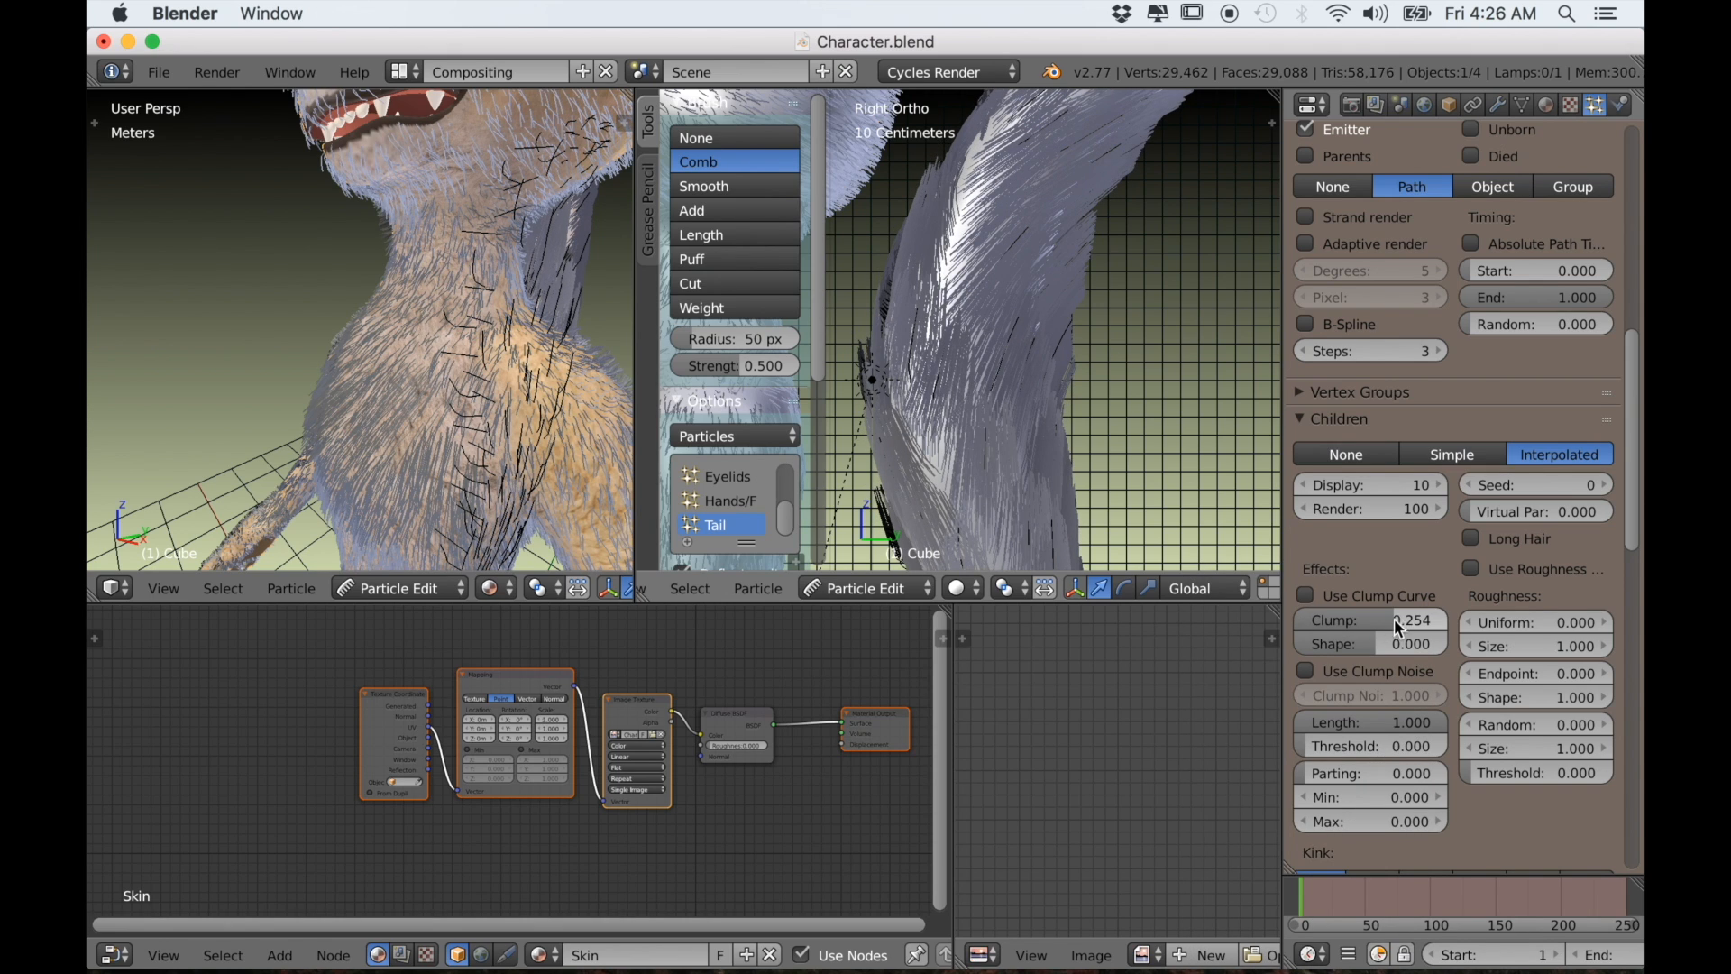
scroll(1028, 478, down, 3)
scroll(1064, 474, down, 3)
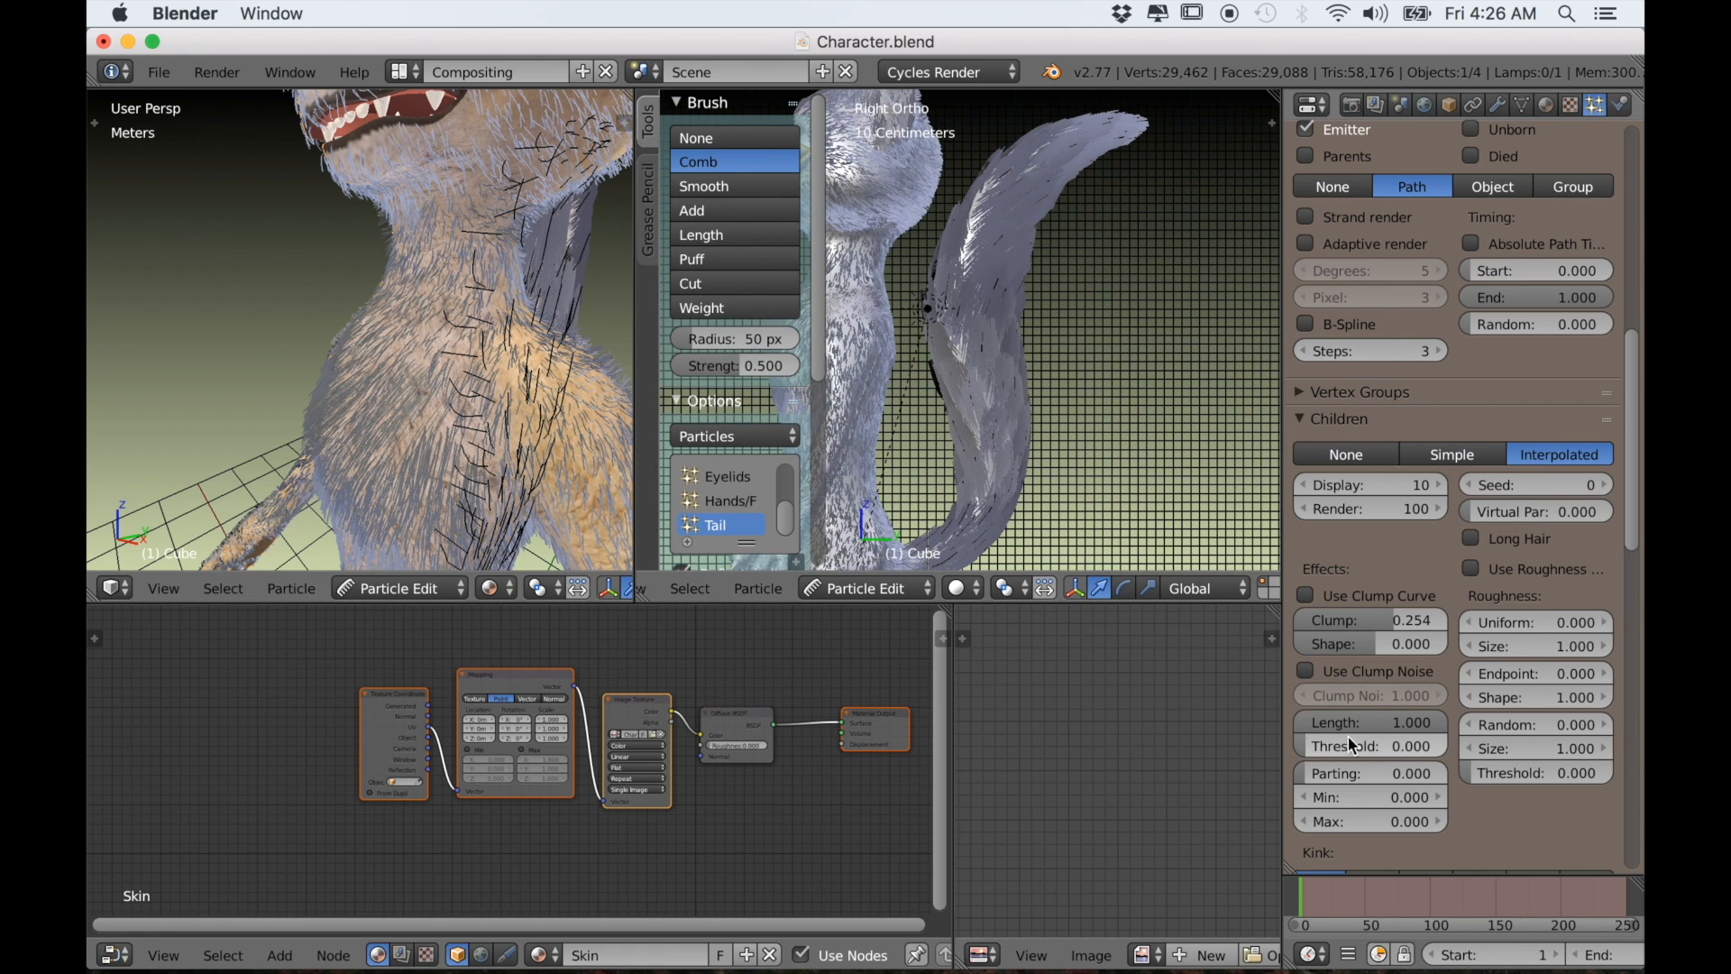
Set the child hair Length to 0.7 with a Threshold of 0.3
click(1376, 726)
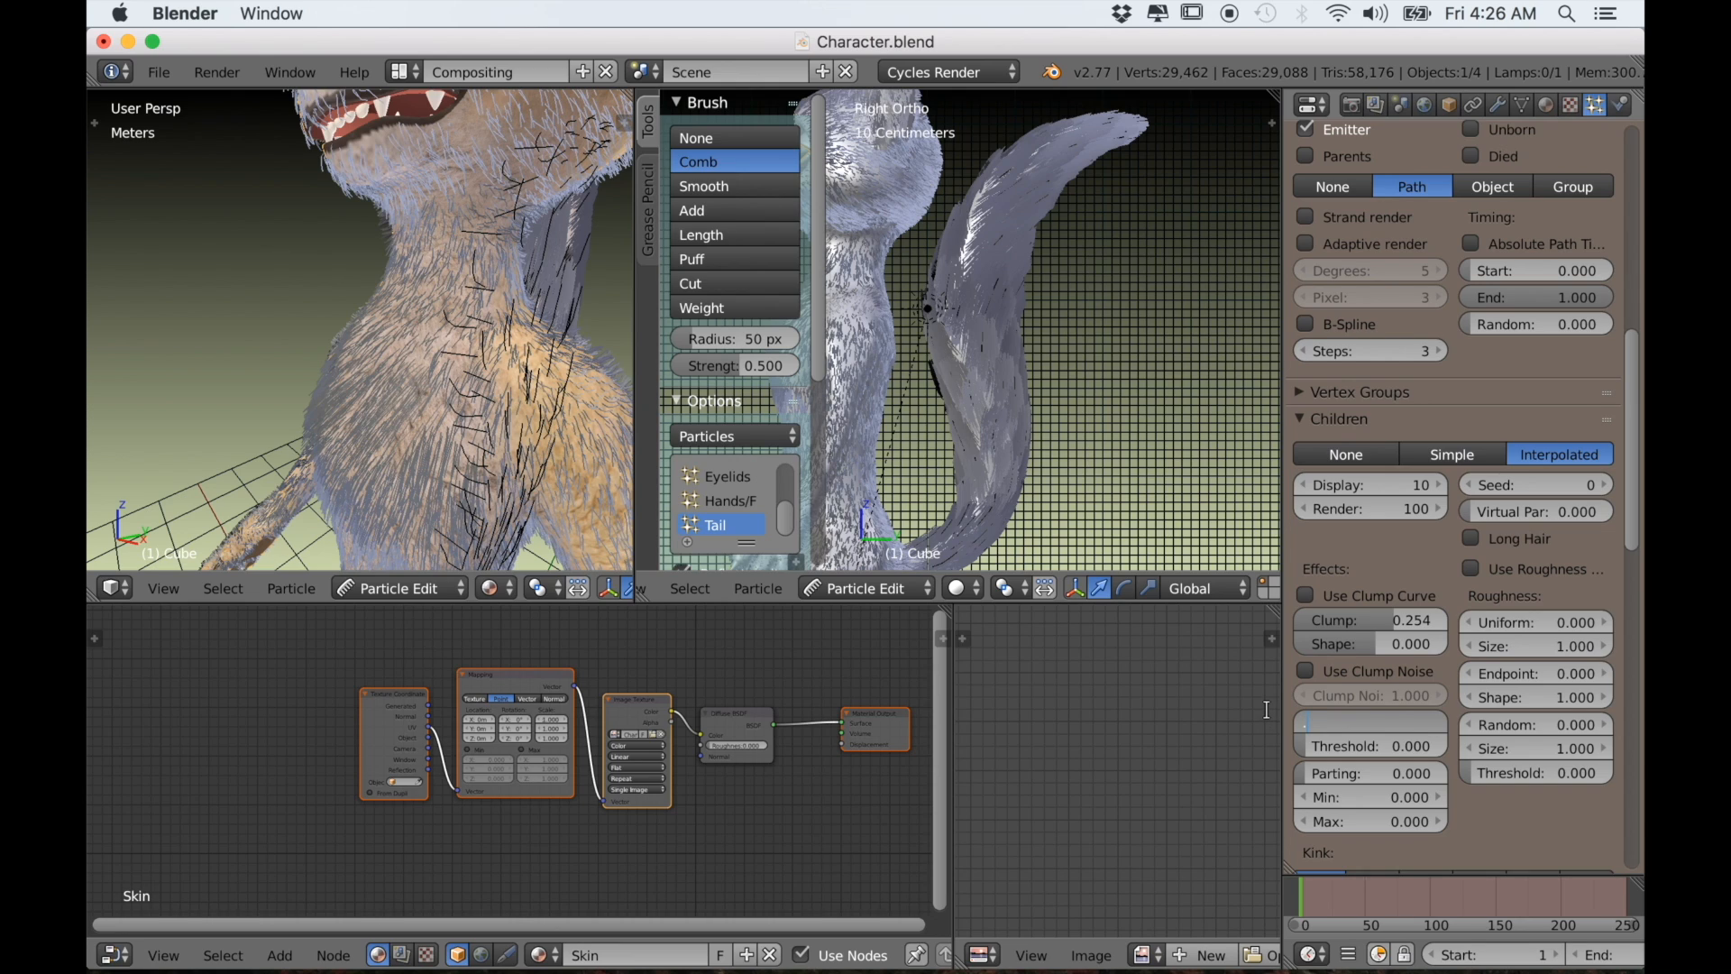
click(1338, 749)
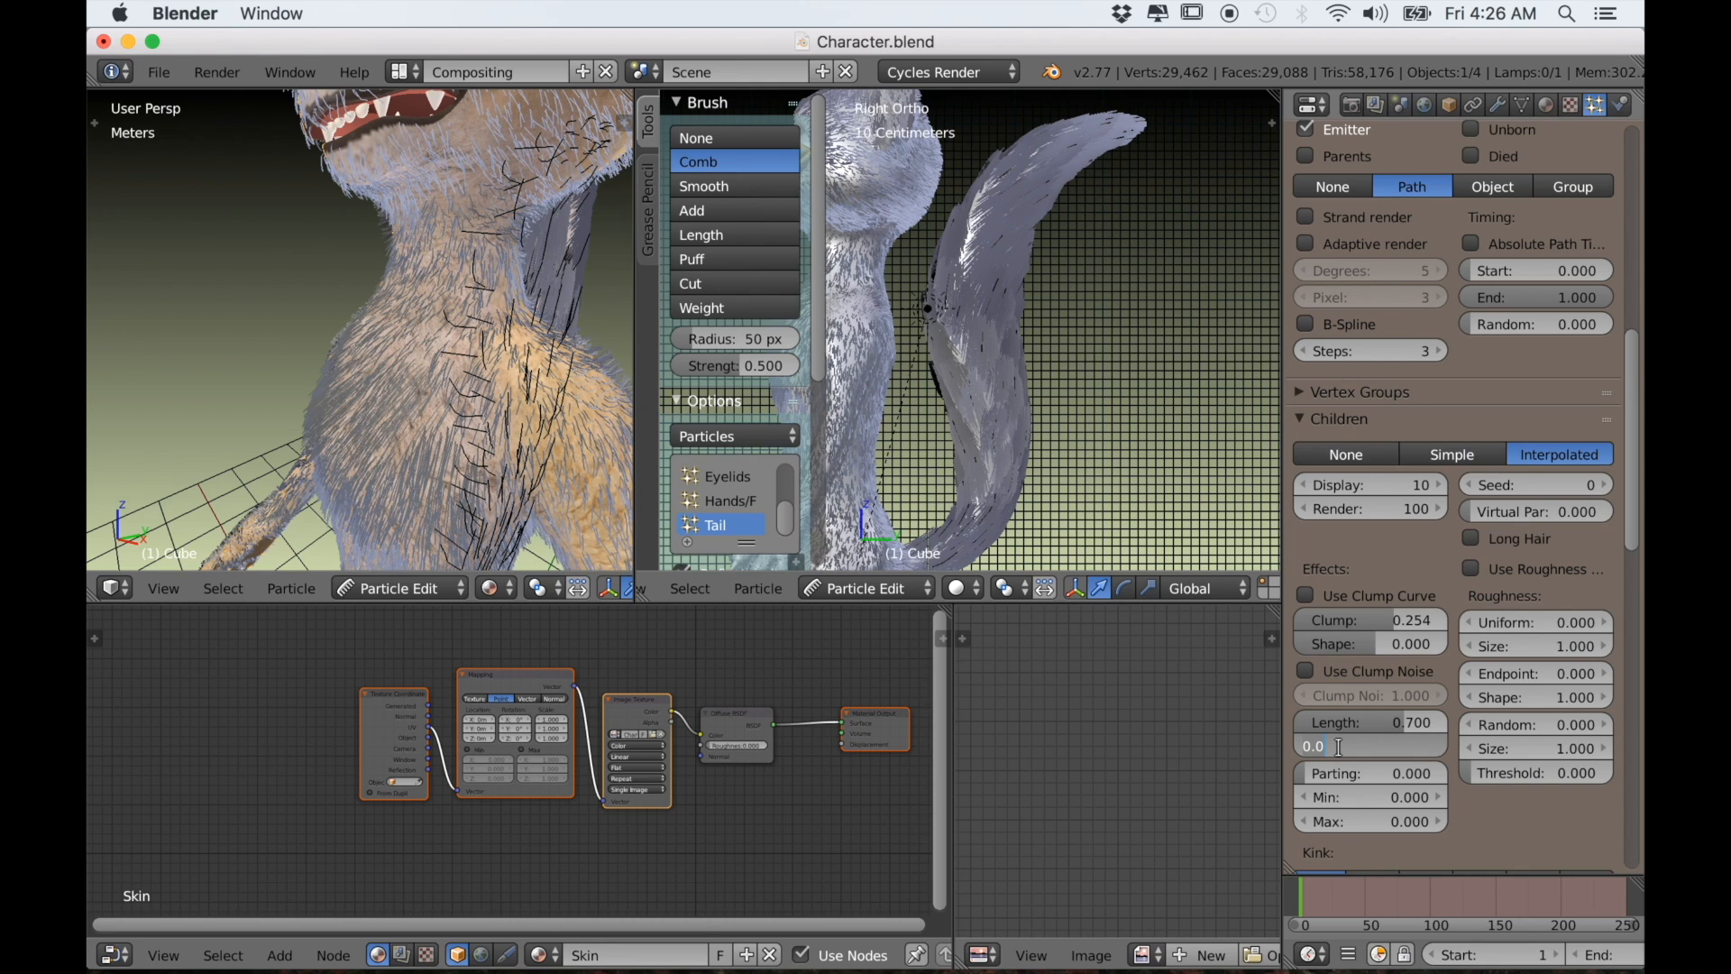
text(.3)
key(Return)
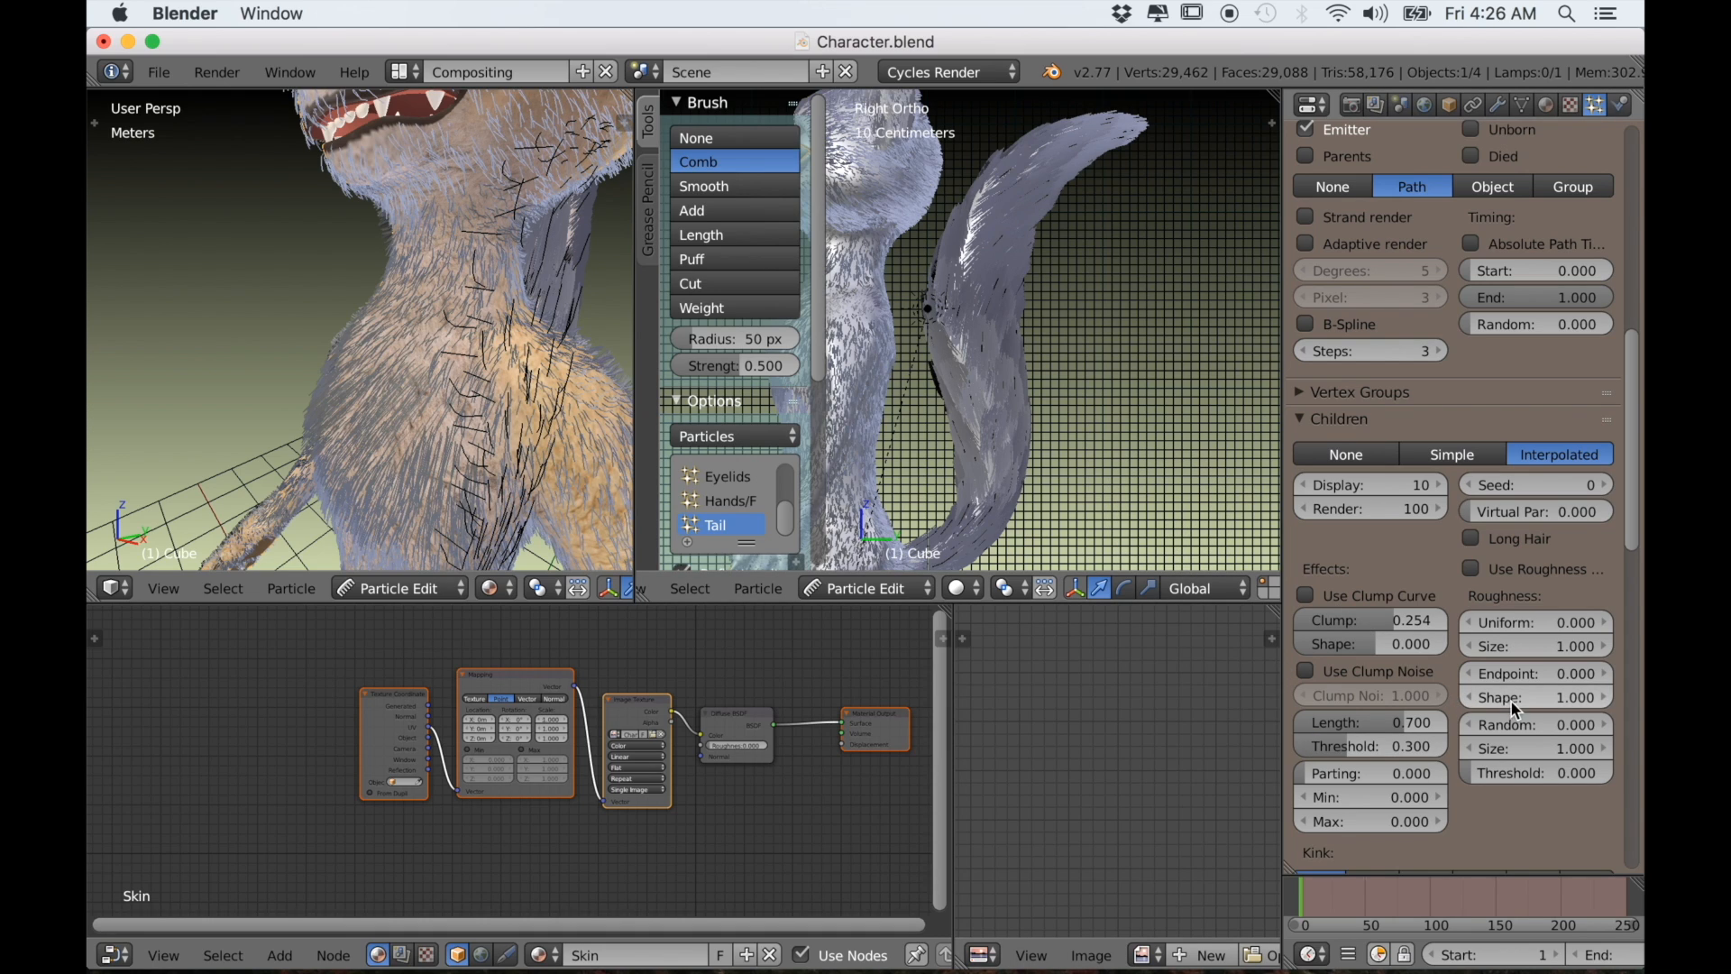
Set the Endpoint roughness of the Tail hair's children to 0.062 and check the tail up close
drag(1509, 672, 1536, 673)
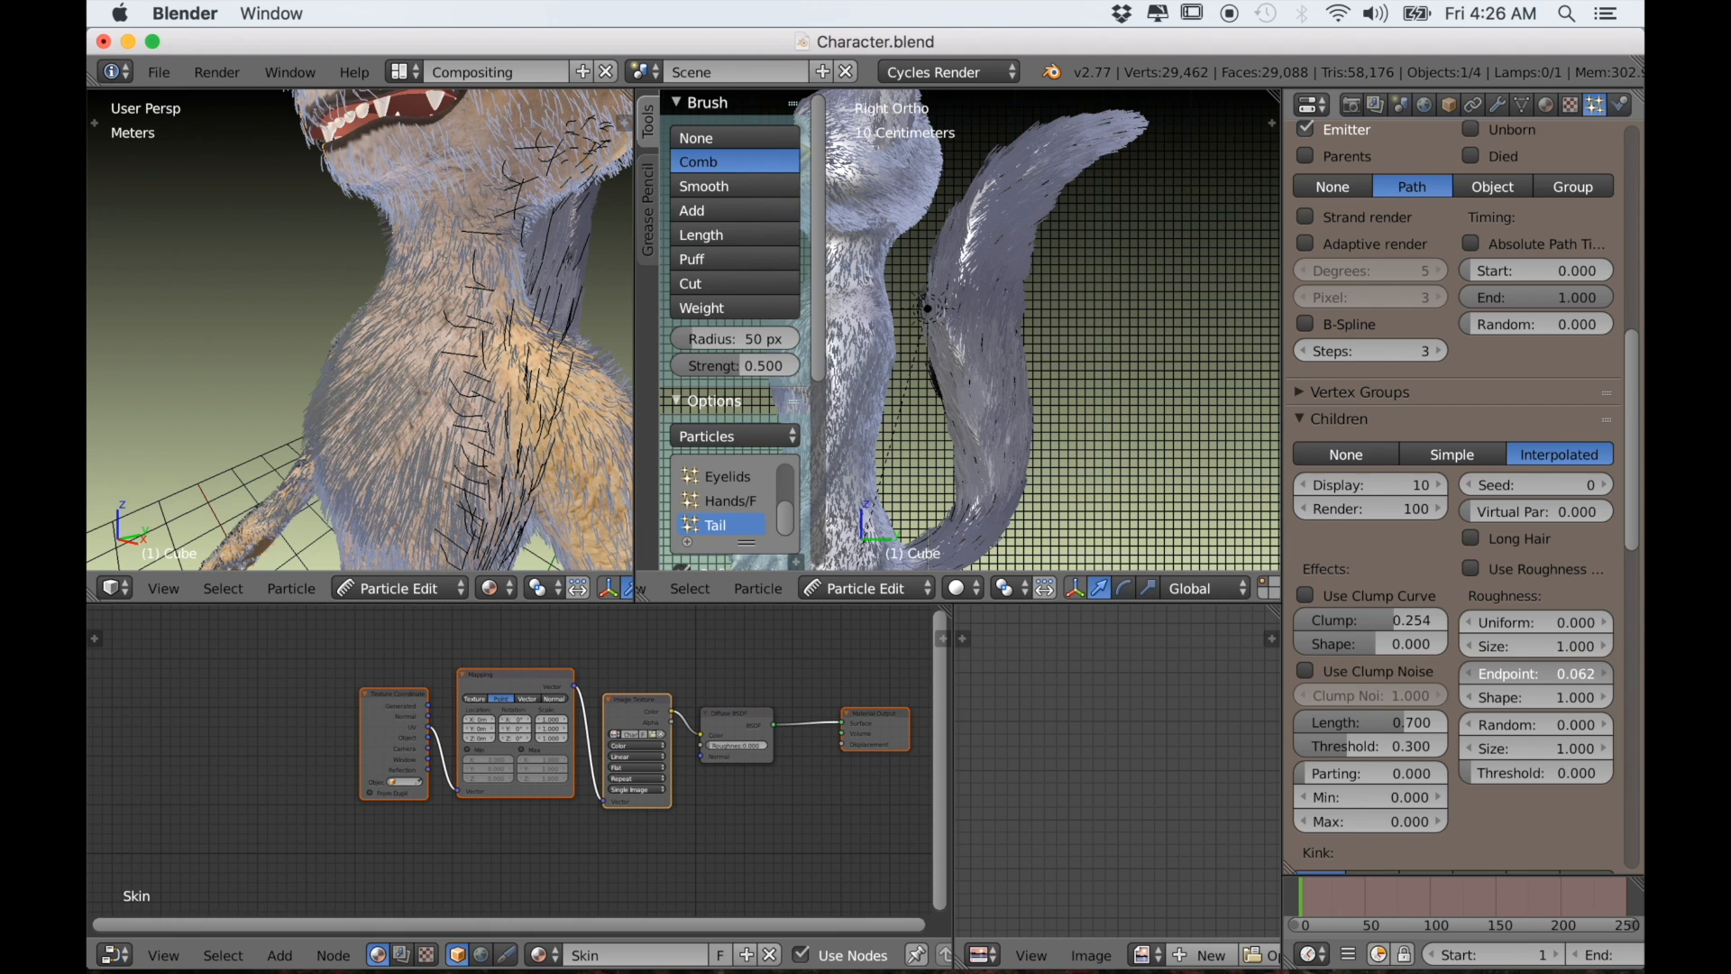
scroll(1085, 425, up, 5)
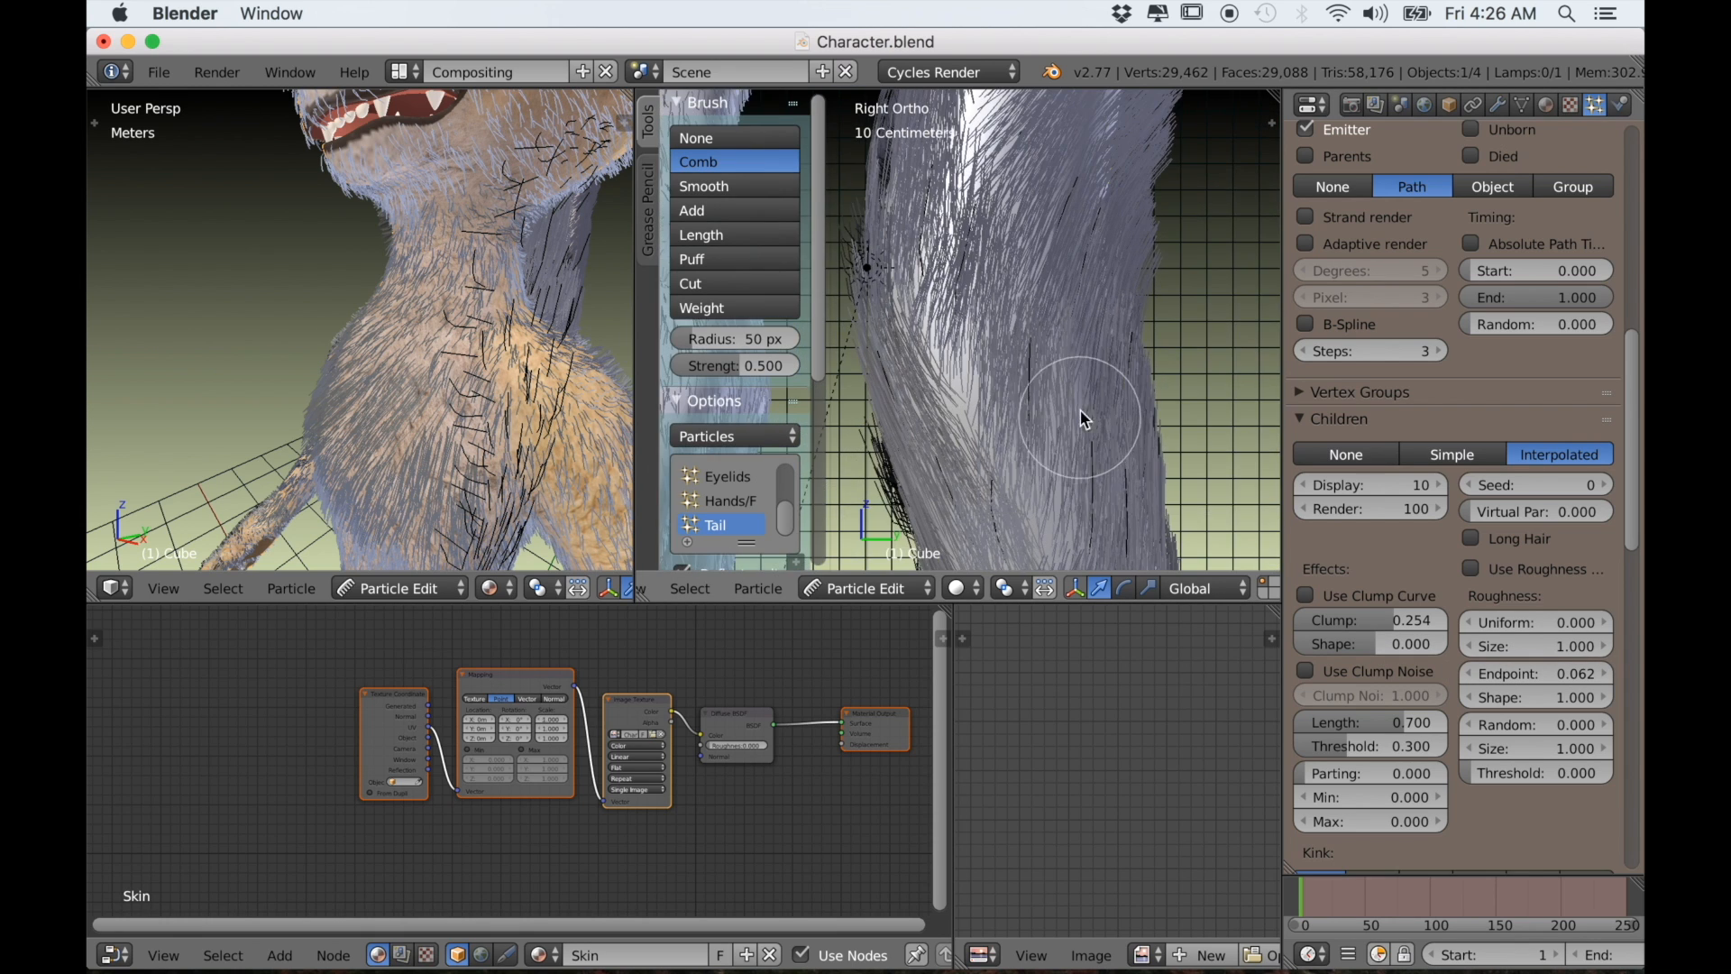
scroll(1055, 112, down, 4)
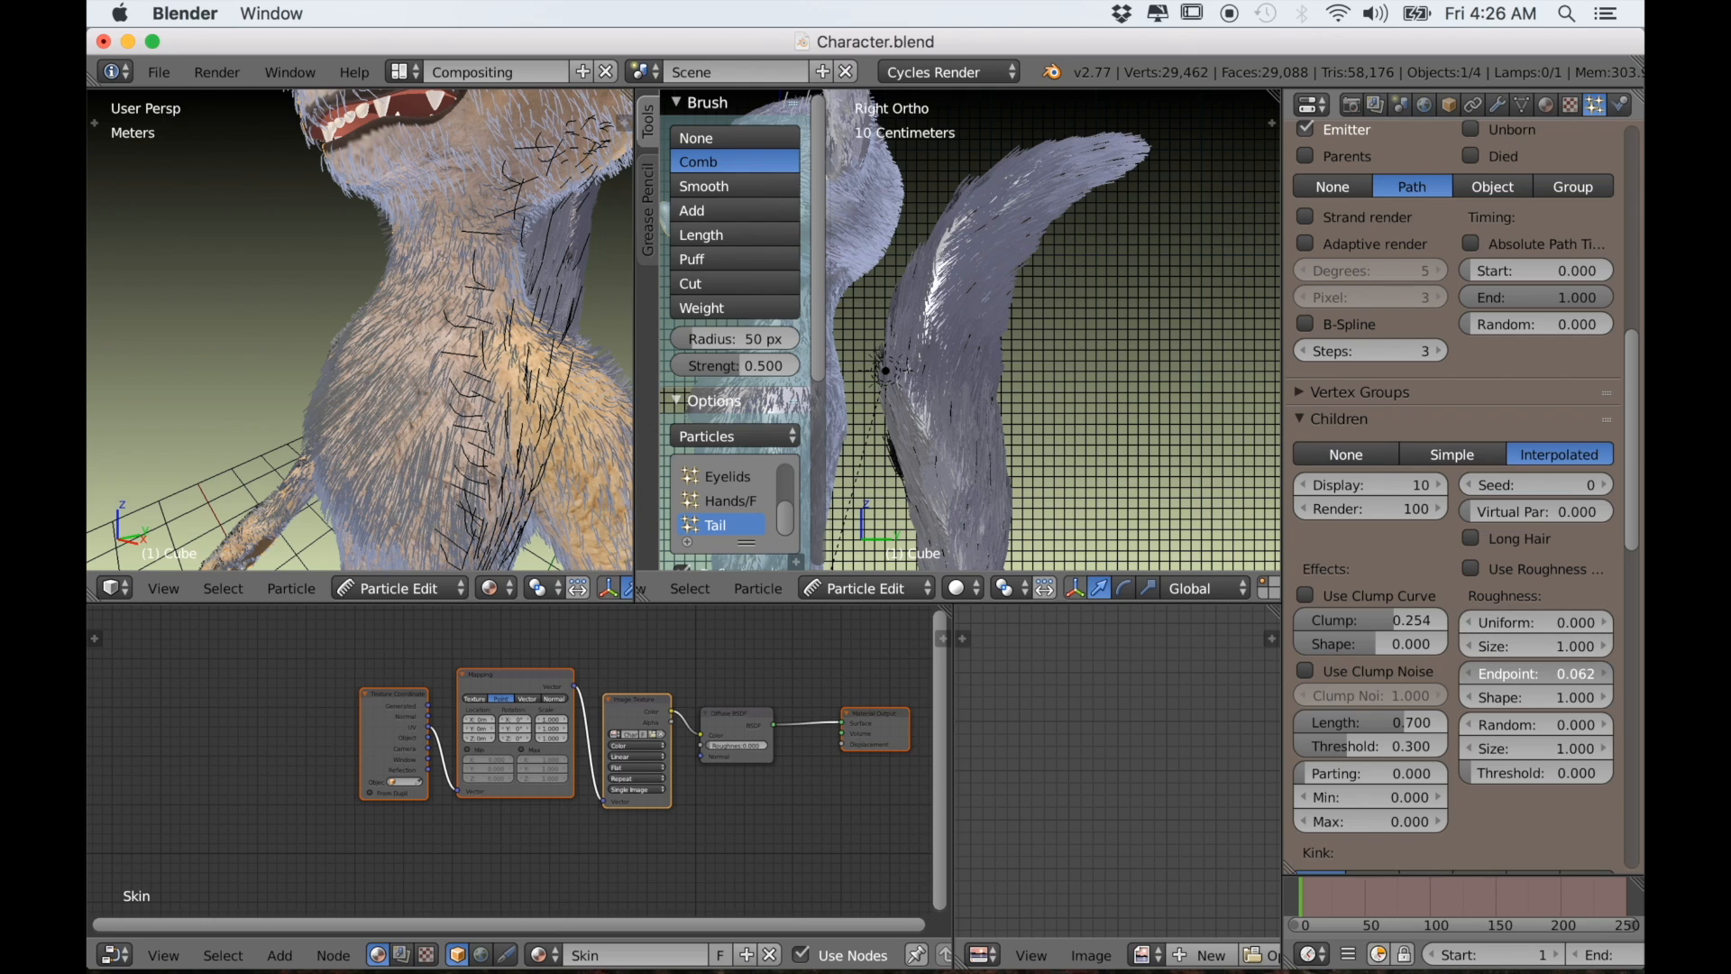
Set the Endpoint roughness of the Tail hair's children to 0.190 and their Clump to 0.089
drag(1538, 673, 1558, 674)
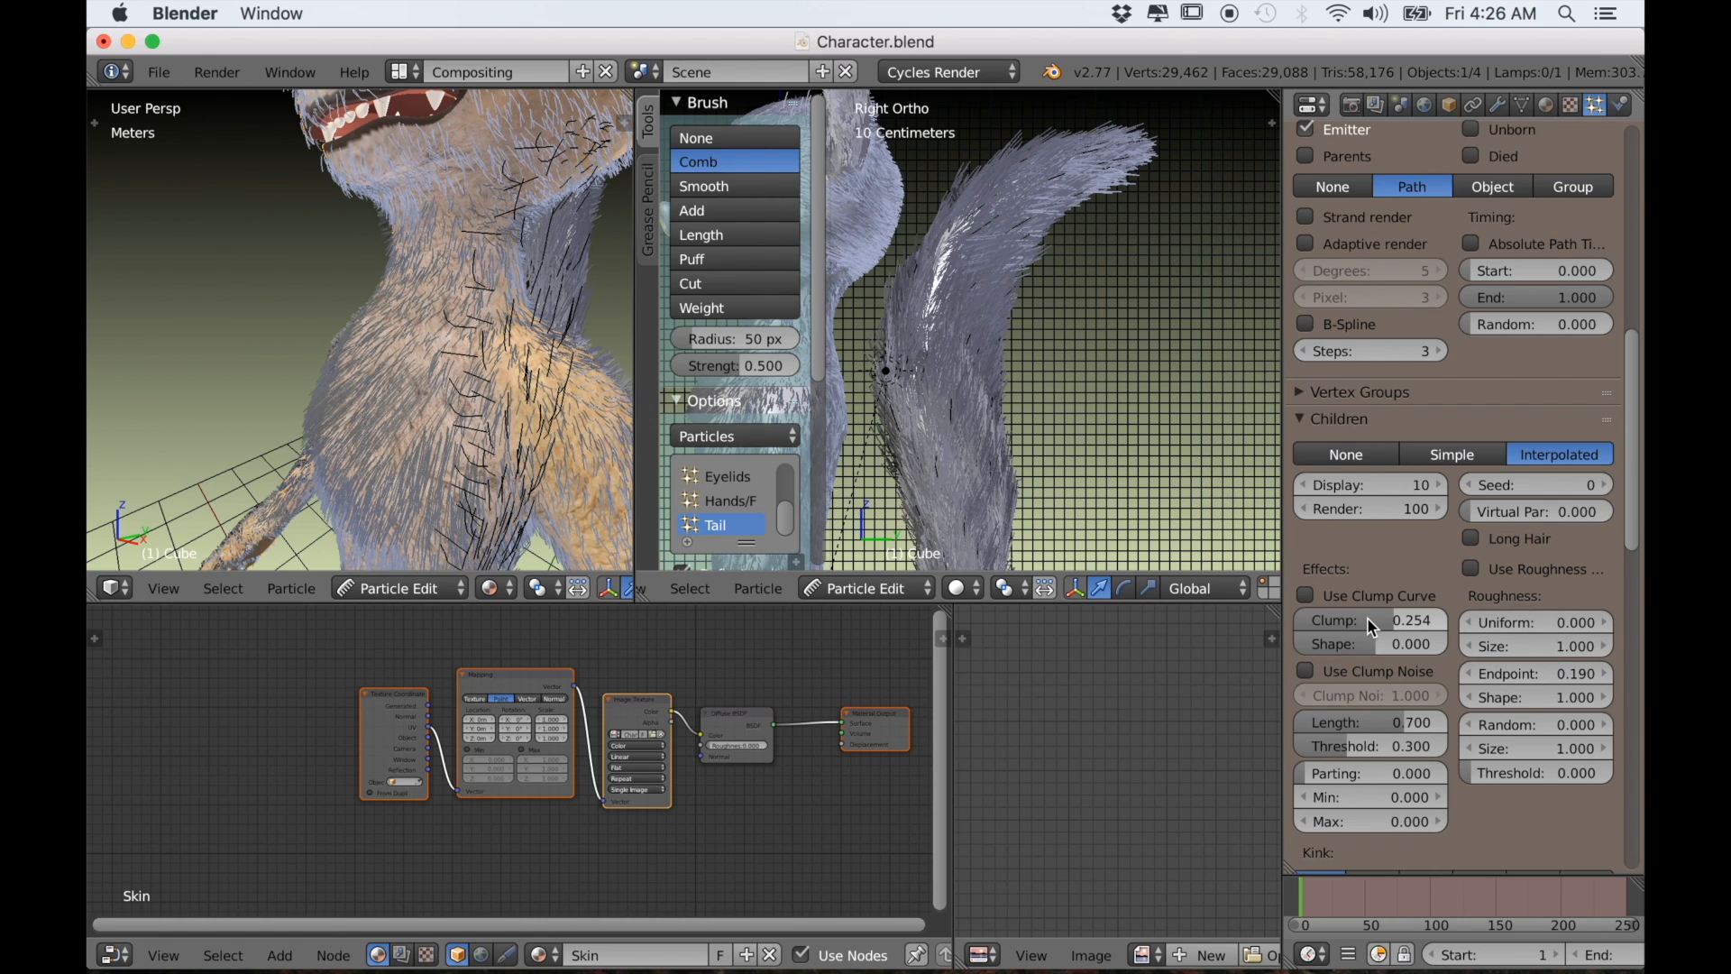
drag(1387, 623, 1388, 622)
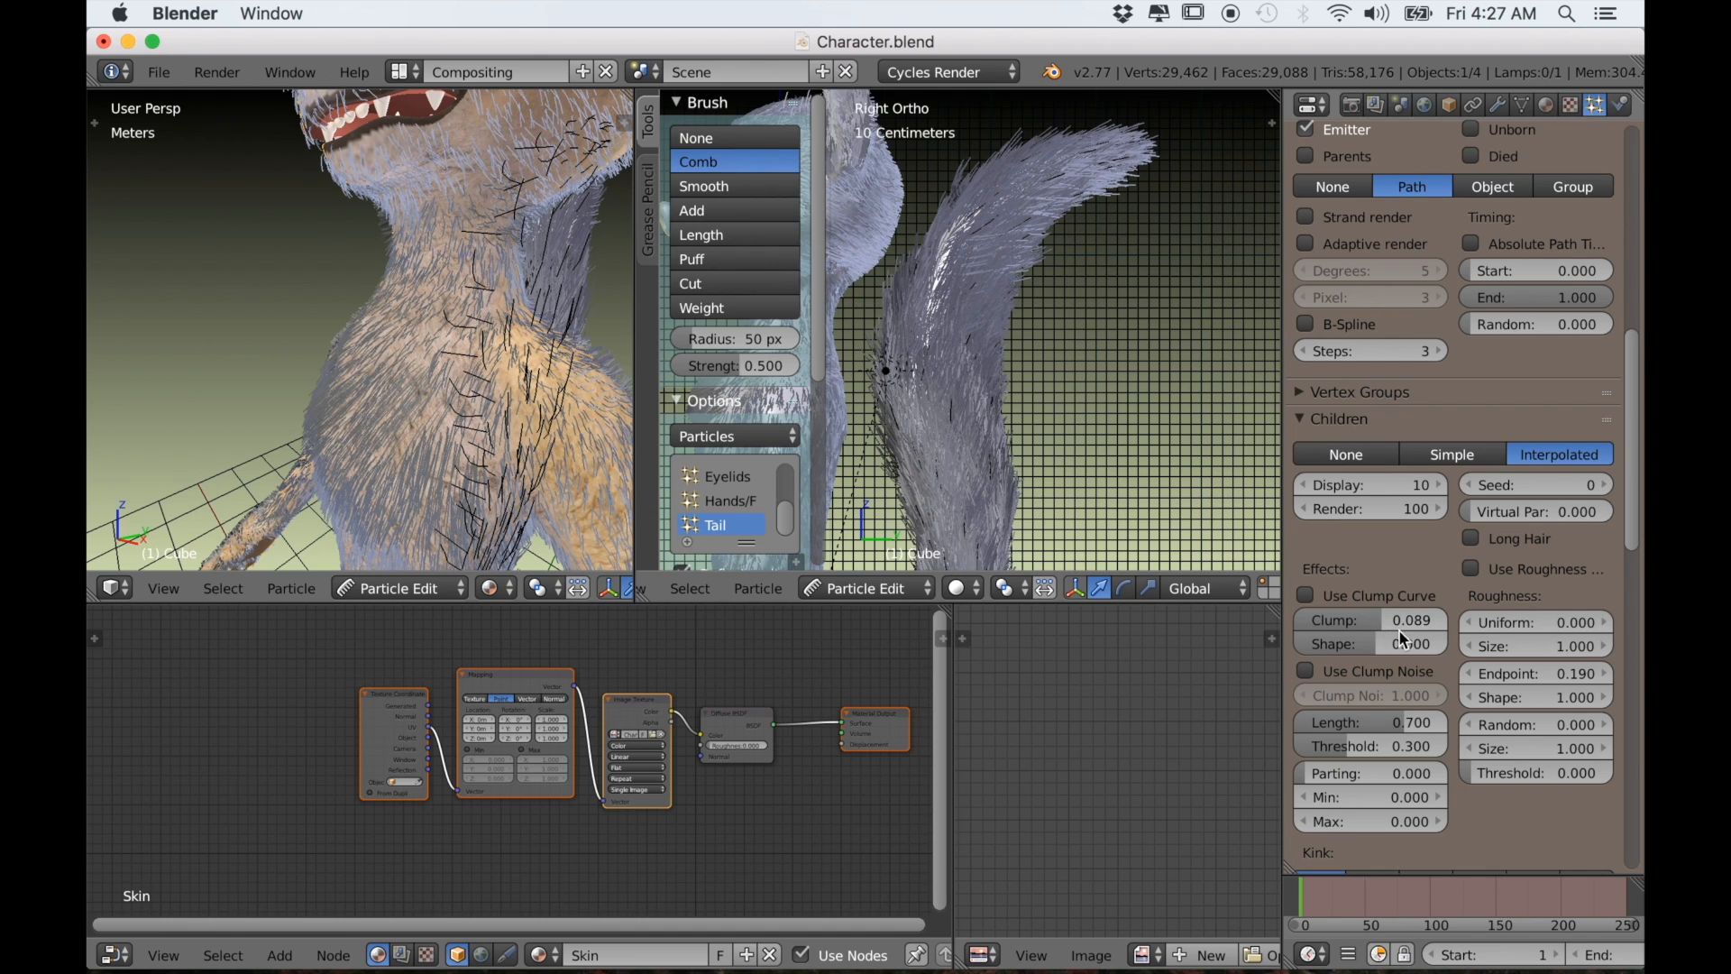
scroll(1062, 404, down, 5)
mouse_move(1055, 396)
middle_down()
mouse_move(1091, 431)
mouse_move(1231, 397)
mouse_move(674, 410)
mouse_move(721, 409)
mouse_move(639, 394)
mouse_move(1055, 379)
middle_up()
scroll(1005, 390, up, 6)
mouse_move(1178, 390)
middle_down()
mouse_move(1042, 398)
mouse_move(1109, 404)
mouse_move(1046, 372)
mouse_move(835, 402)
mouse_move(830, 424)
mouse_move(912, 421)
mouse_move(973, 487)
middle_up()
Turn off limiting the selection to visible hairs so the brush also affects hidden tail hair
scroll(986, 591, down, 4)
scroll(979, 591, down, 2)
scroll(1147, 591, down, 5)
click(1166, 589)
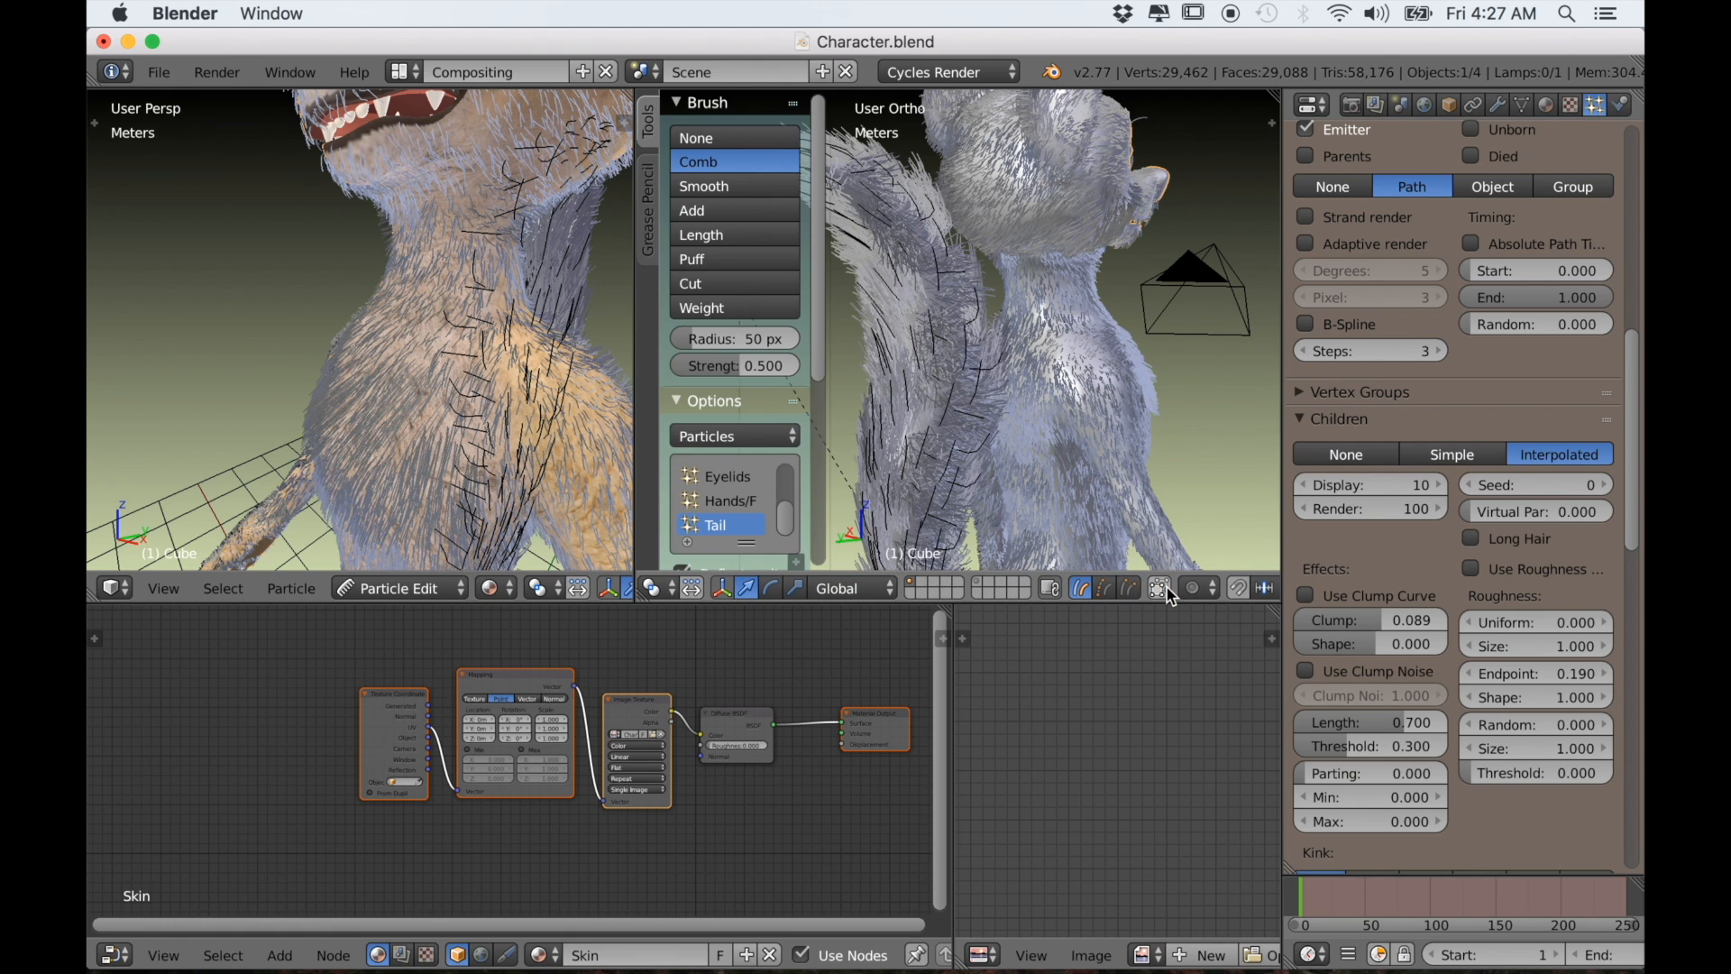
scroll(1028, 446, down, 4)
middle_drag(1026, 446, 1101, 410)
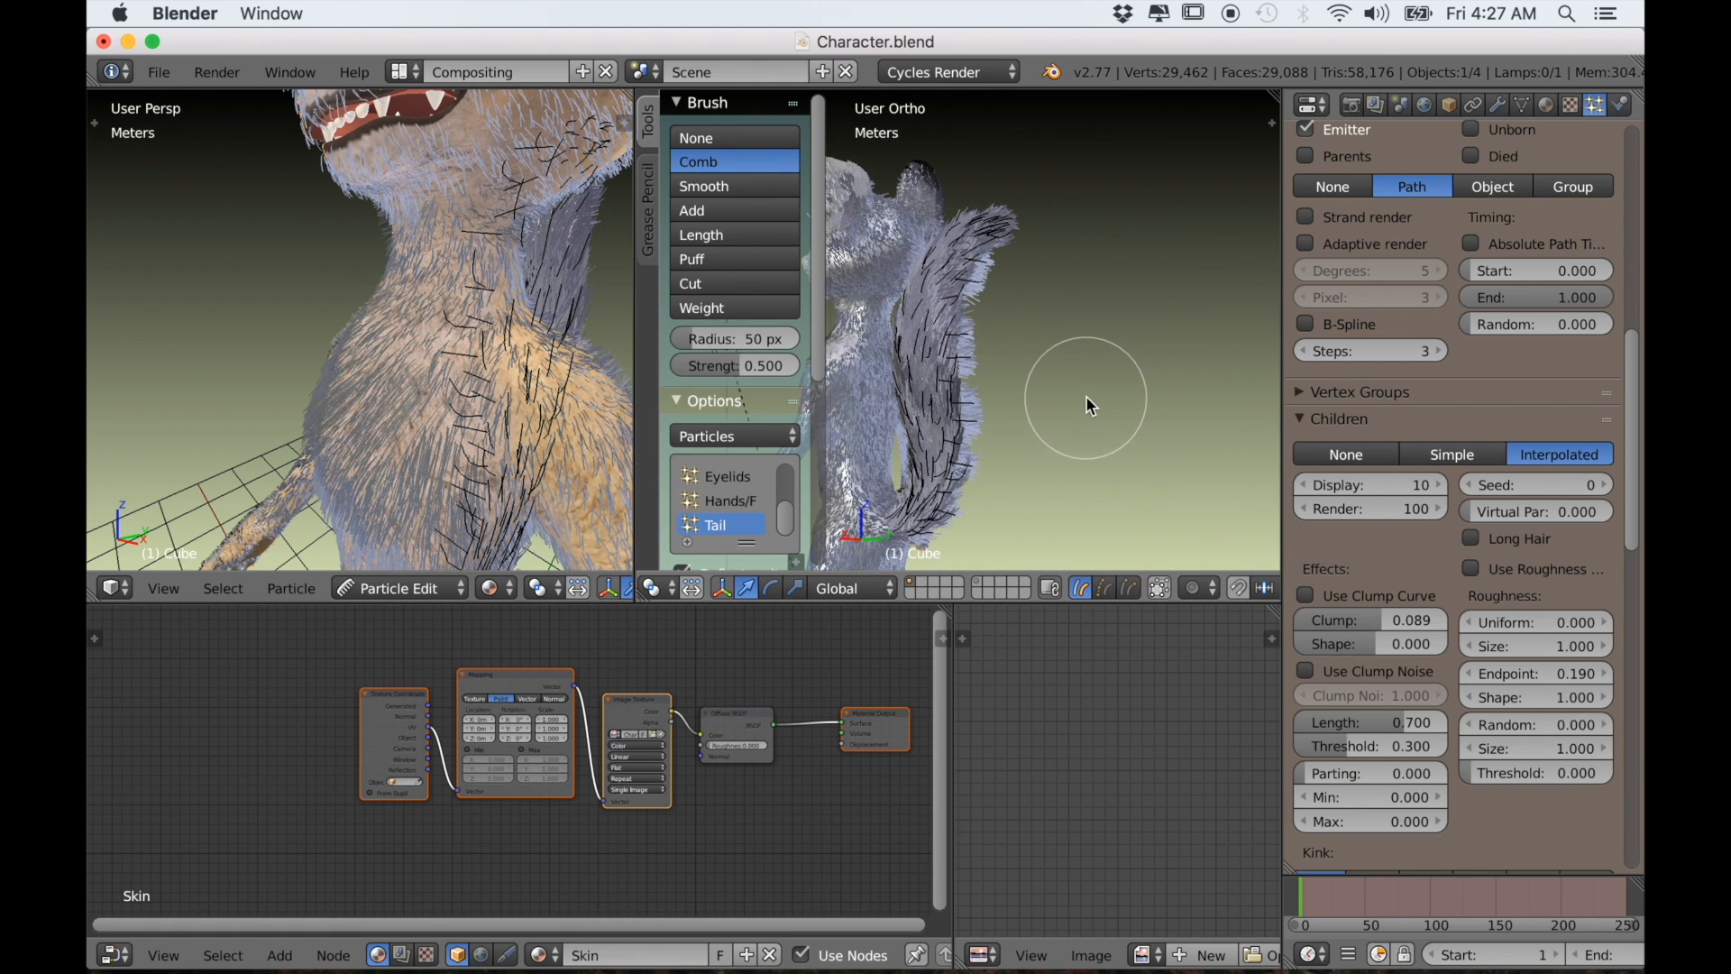
Comb the hair on the lower tail upward along its curve from the right side view
key(KP_3)
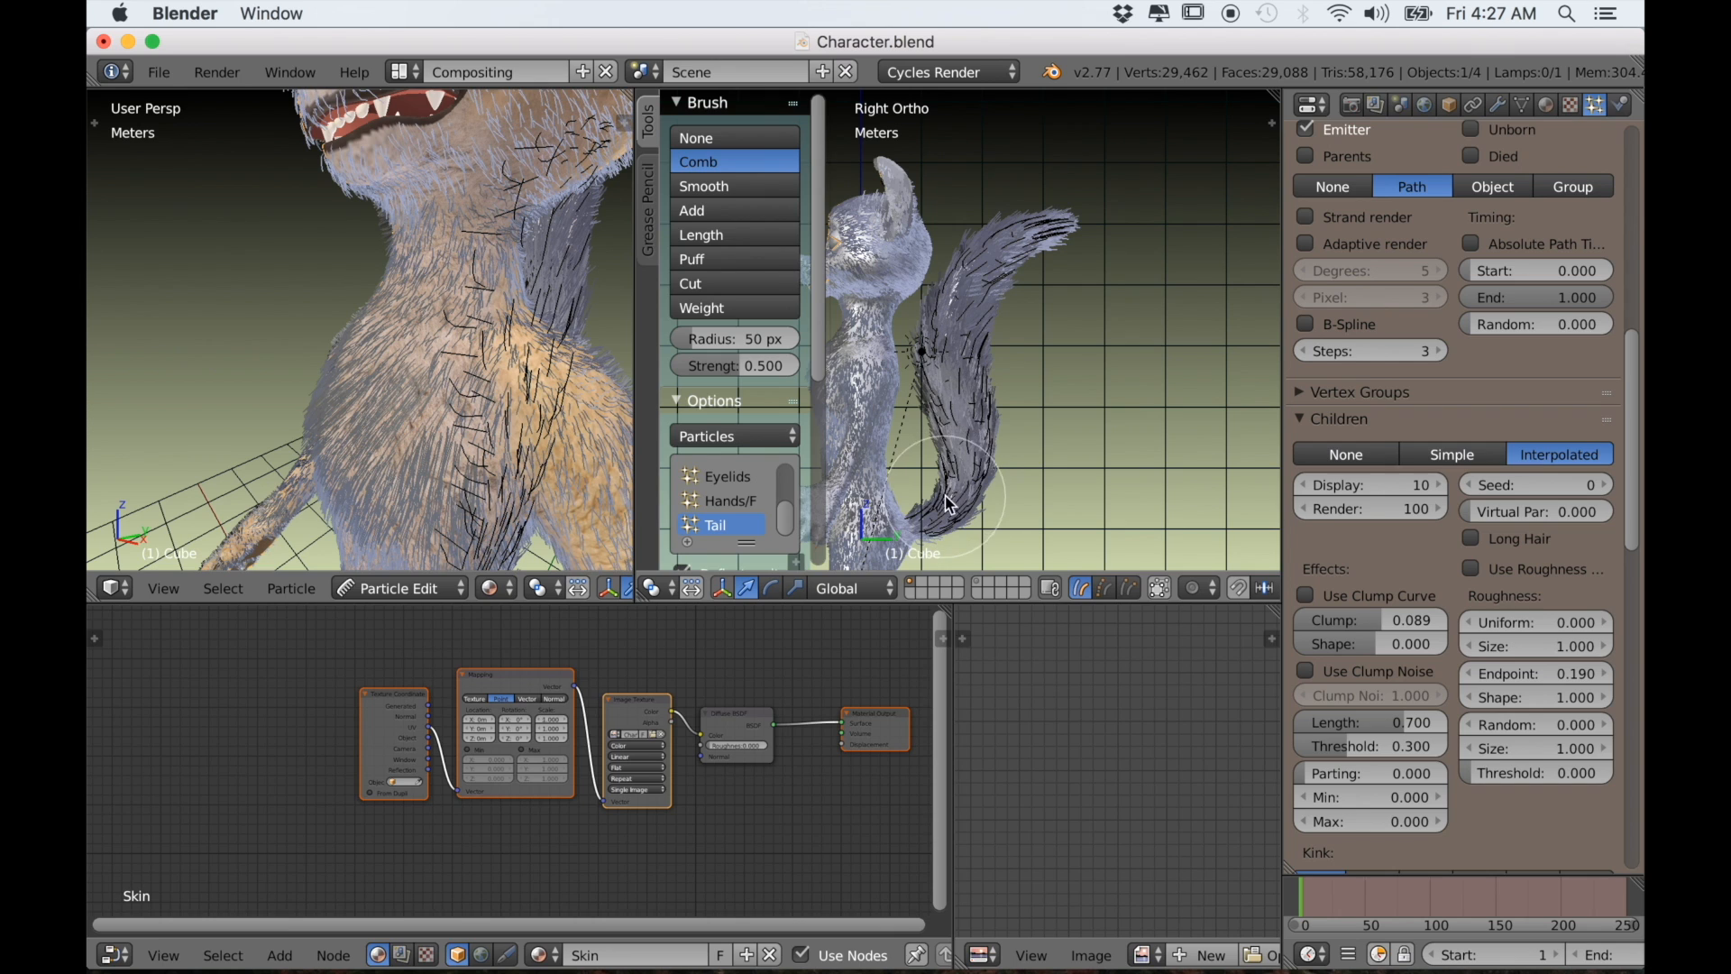
shift+middle_drag(949, 469, 1046, 376)
scroll(1046, 376, up, 5)
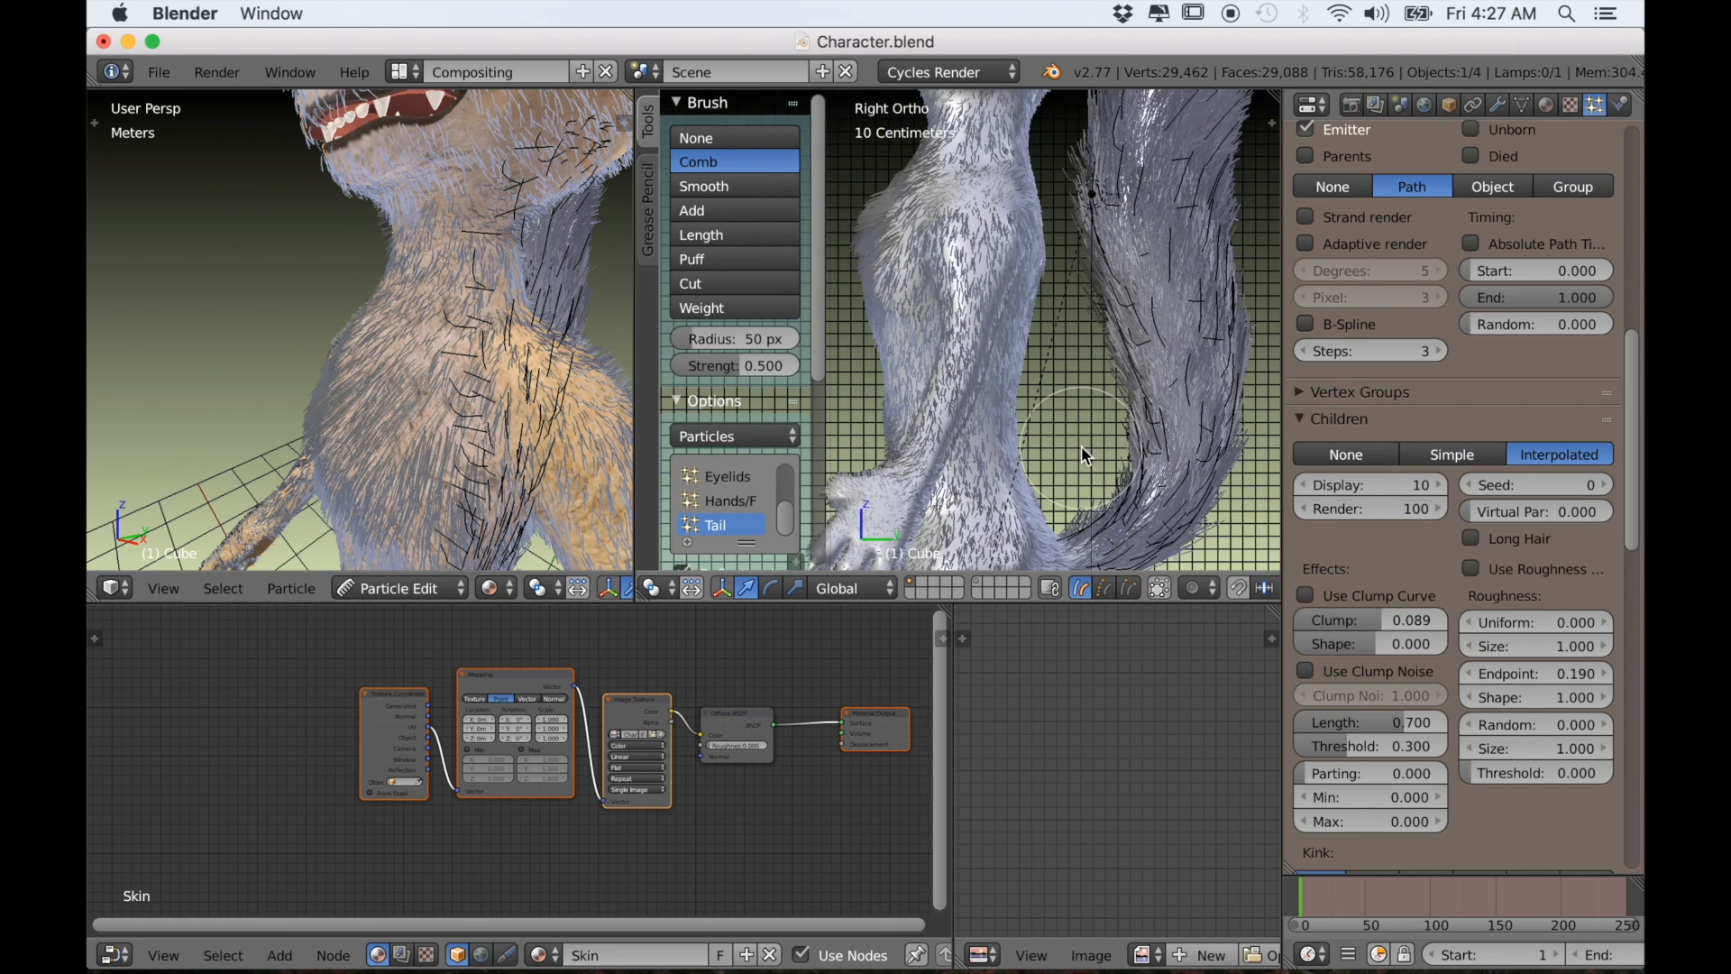
scroll(1073, 420, down, 5)
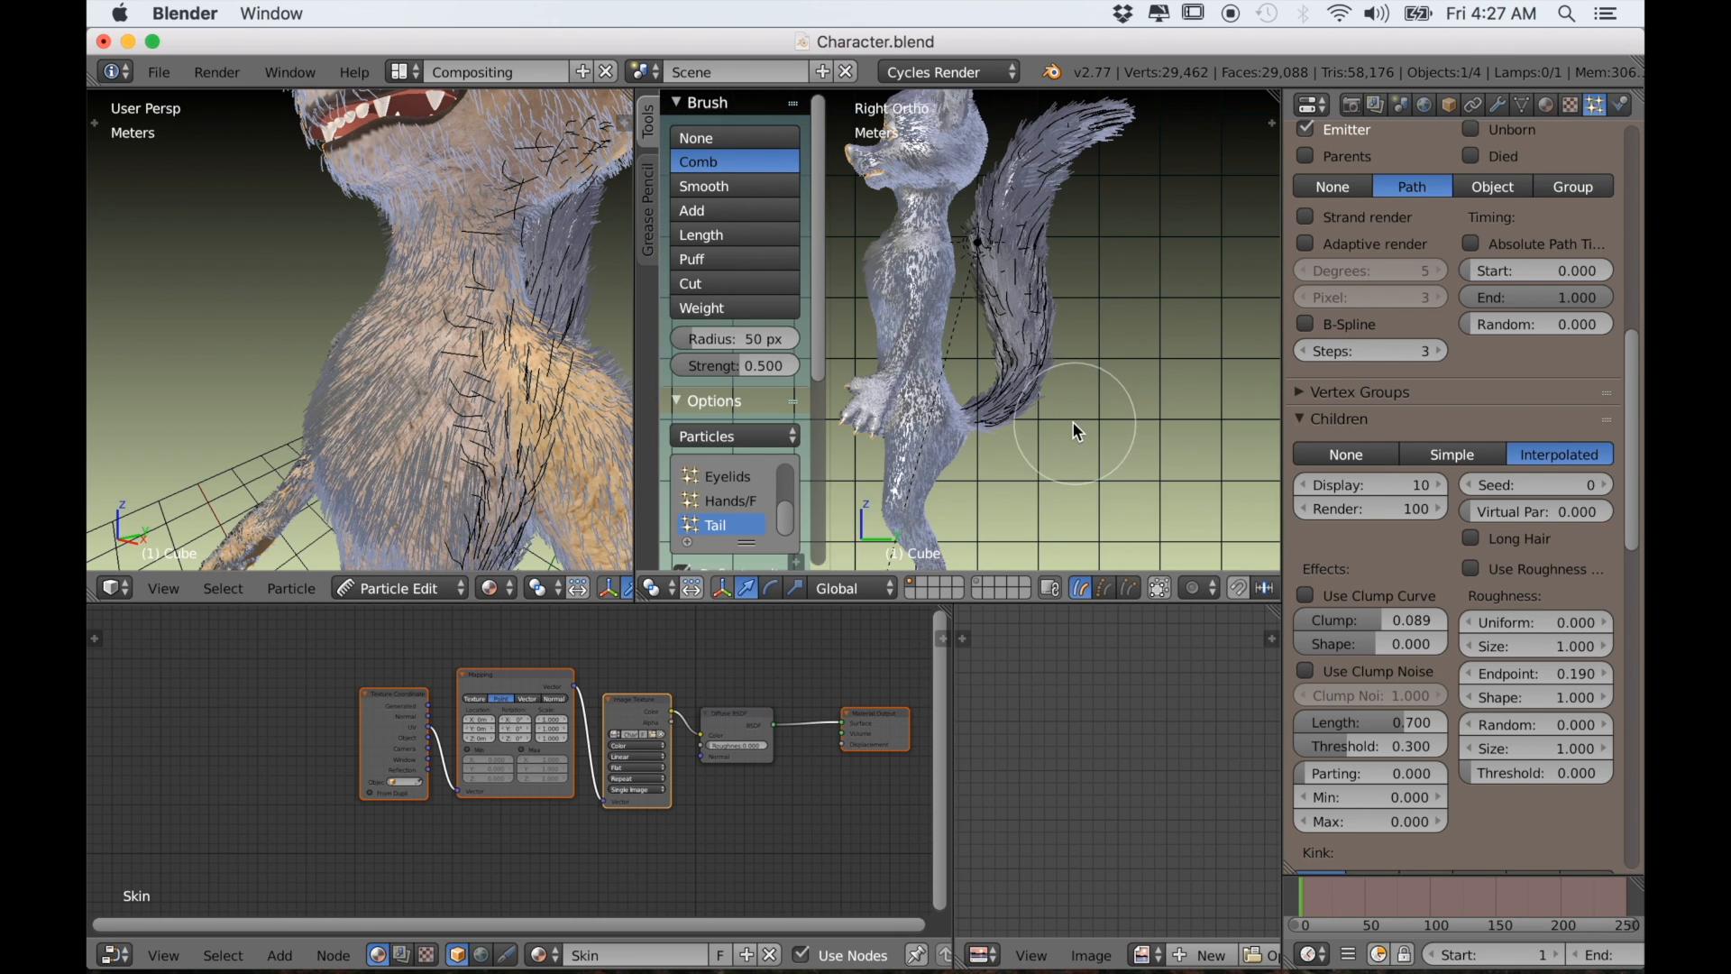
mouse_move(1008, 391)
mouse_down()
mouse_move(978, 244)
mouse_move(1109, 162)
mouse_up()
scroll(1095, 547, up, 5)
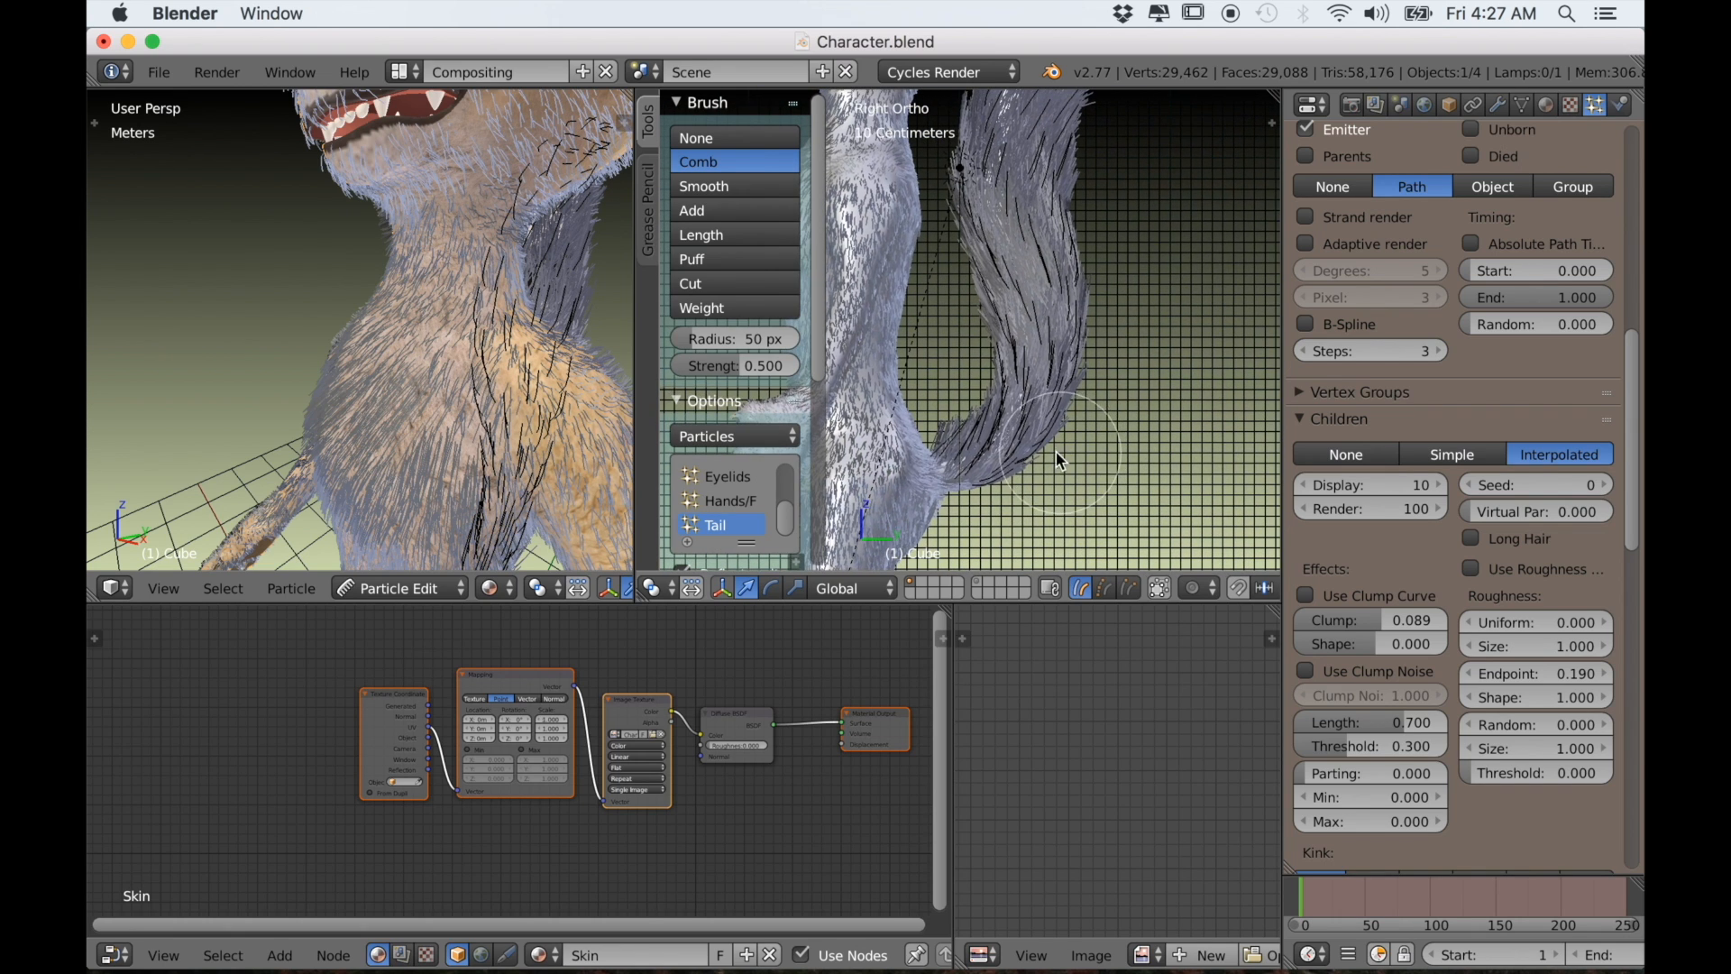
drag(951, 397, 981, 382)
mouse_move(952, 447)
mouse_down()
mouse_move(1050, 415)
mouse_move(1113, 271)
mouse_move(1093, 286)
mouse_up()
Comb the hair on the outer edge of the tail upward and outward, working toward the tip
shift+middle_drag(1092, 279, 1064, 377)
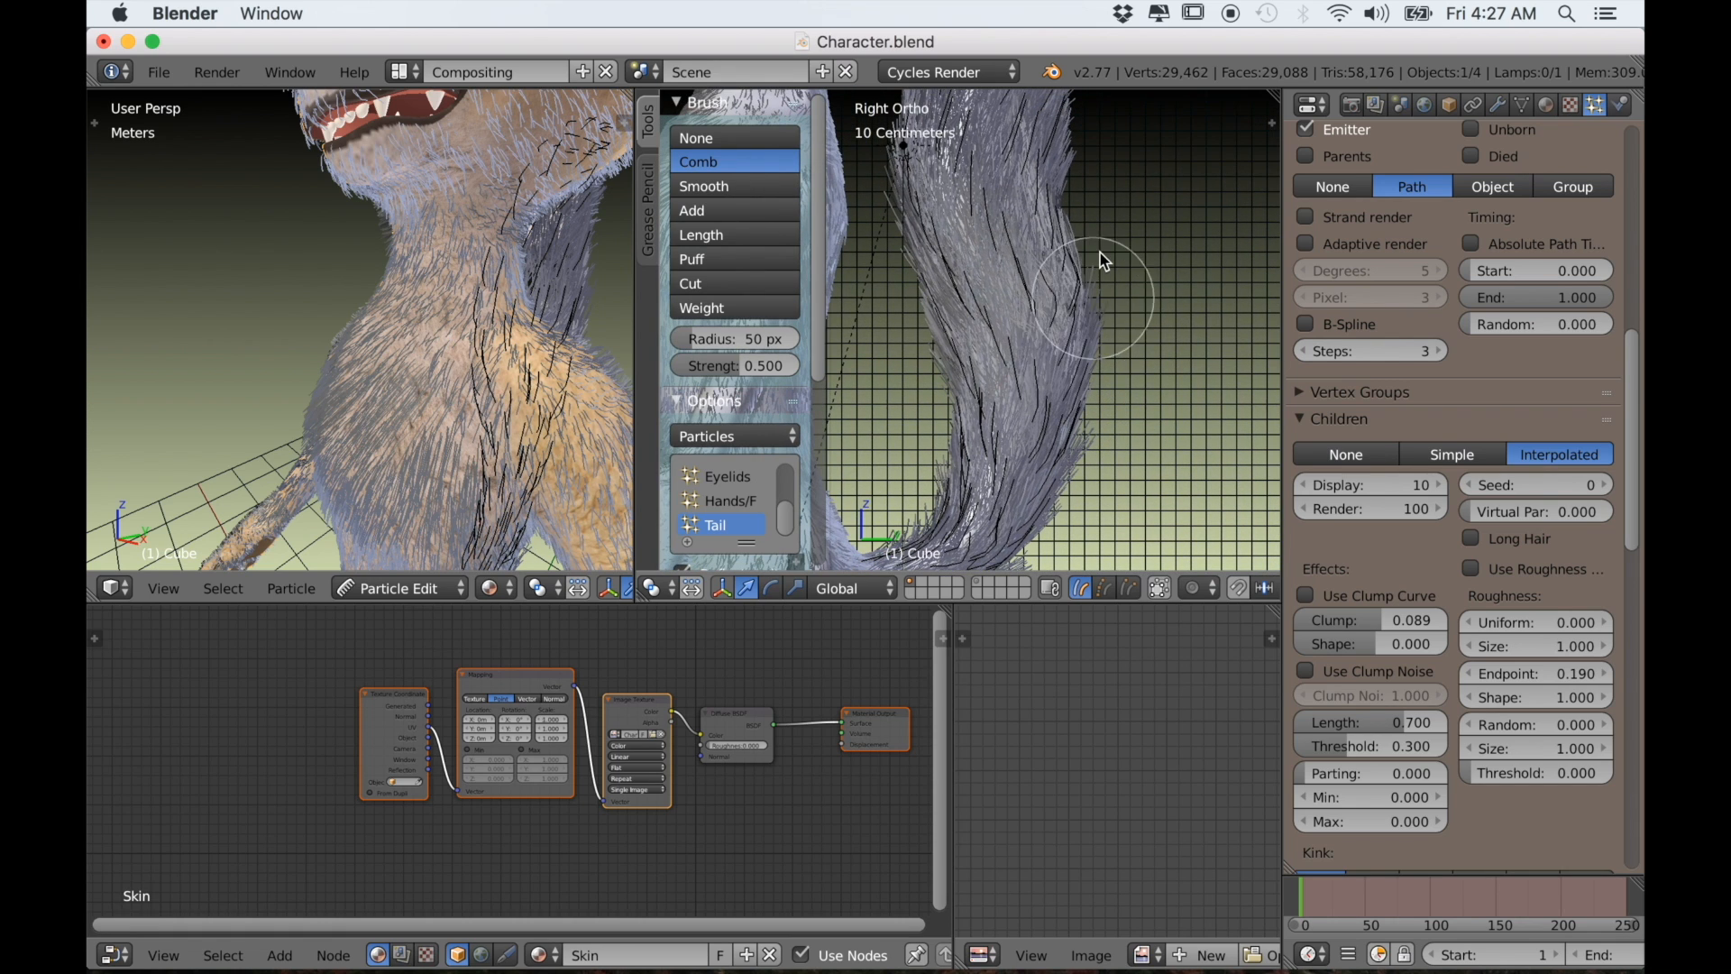
shift+middle_drag(1077, 240, 1066, 376)
drag(1036, 327, 1100, 232)
shift+middle_drag(1102, 251, 1077, 377)
drag(1044, 347, 1133, 267)
shift+middle_drag(1133, 267, 1113, 379)
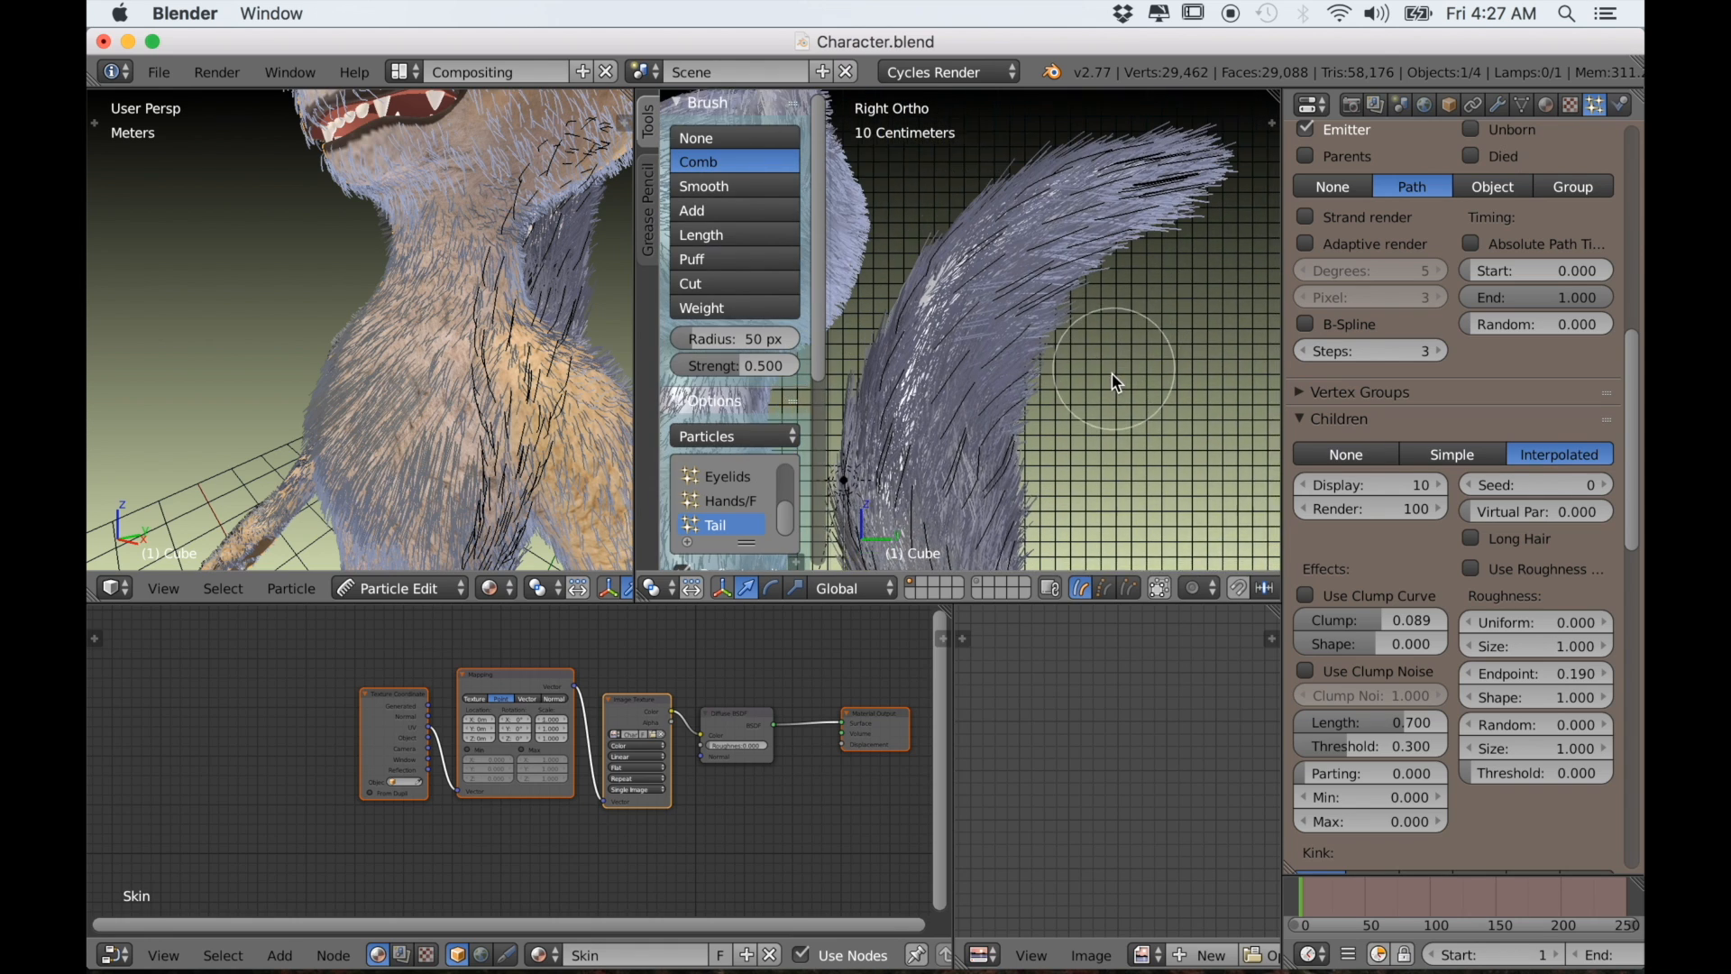
shift+middle_drag(1214, 268, 1187, 390)
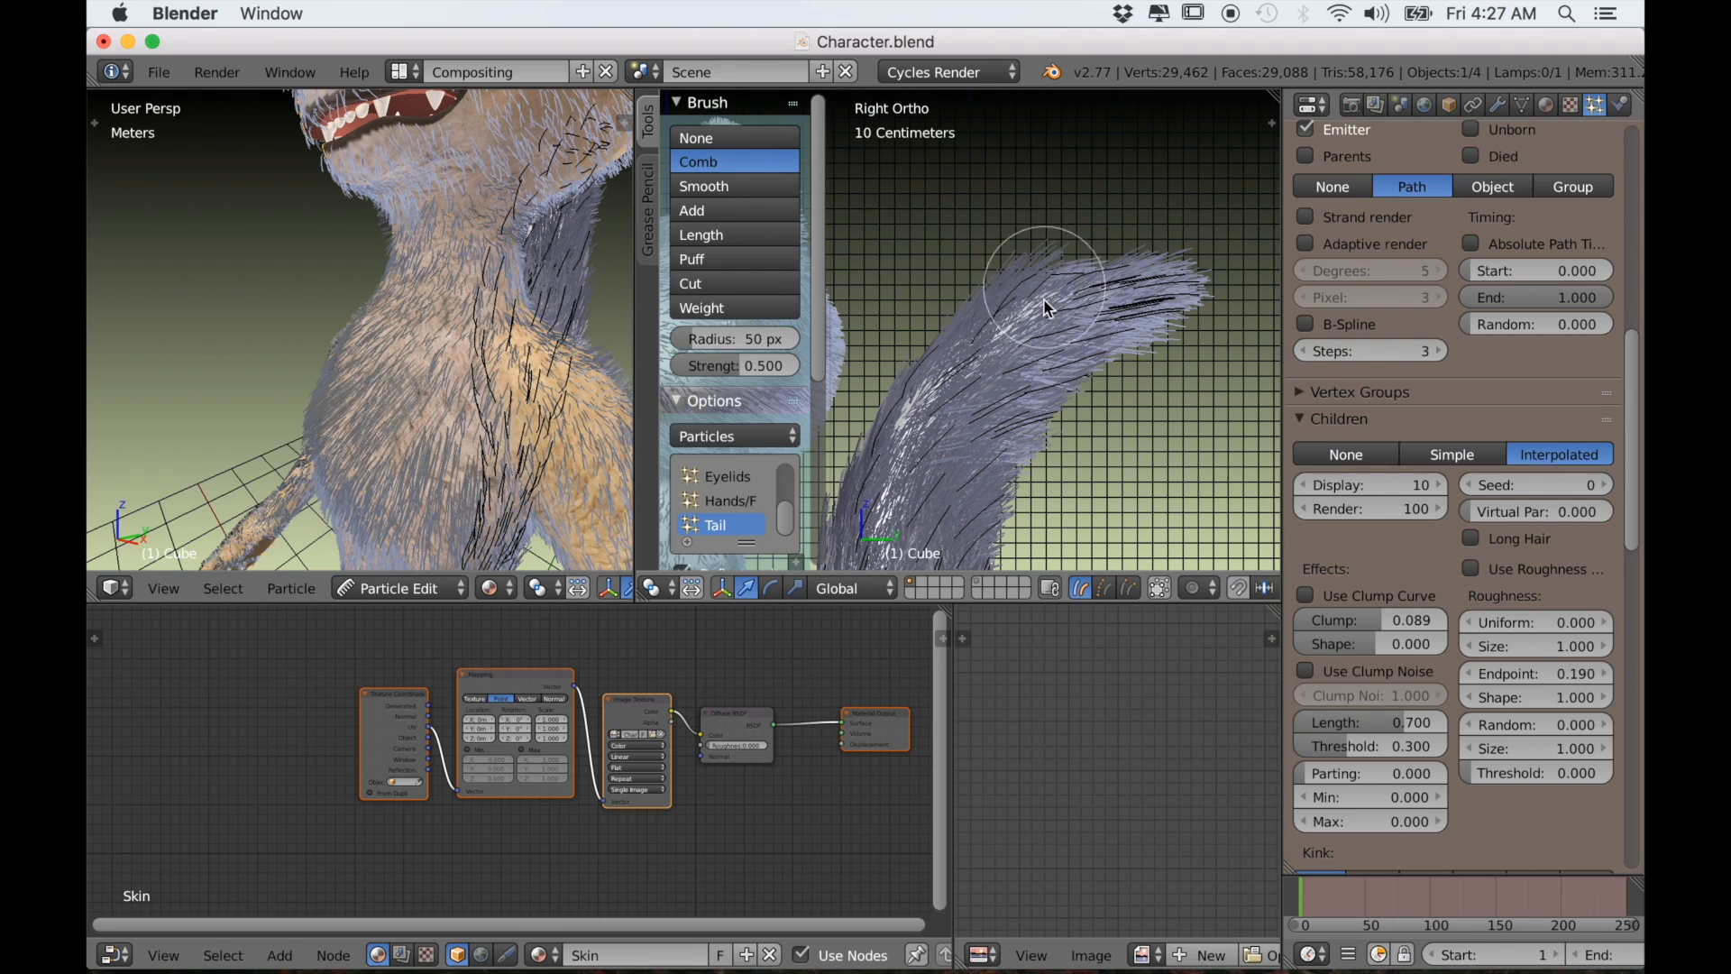
Comb the hair along the inner edge of the tail, working down from the upper bend toward the base
shift+middle_drag(1017, 424, 1062, 318)
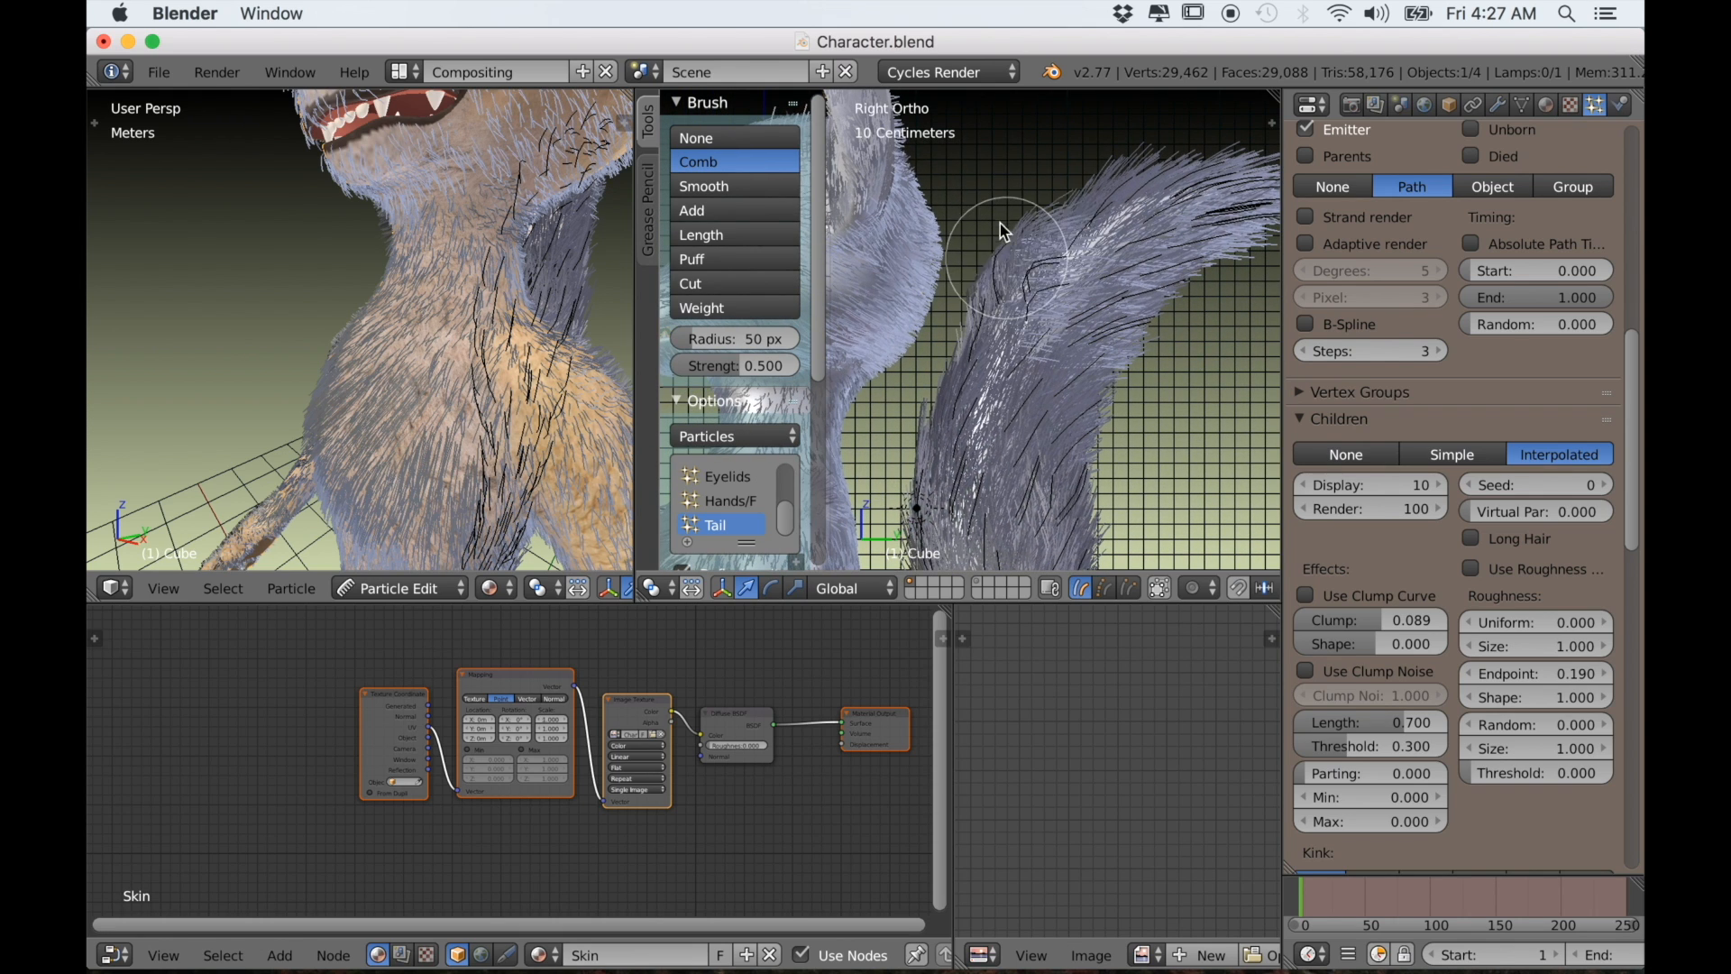
drag(1066, 214, 1116, 164)
shift+middle_drag(992, 401, 1047, 312)
drag(1012, 353, 1024, 193)
shift+middle_drag(999, 476, 1016, 406)
drag(1015, 386, 964, 271)
shift+middle_drag(1035, 496, 1035, 404)
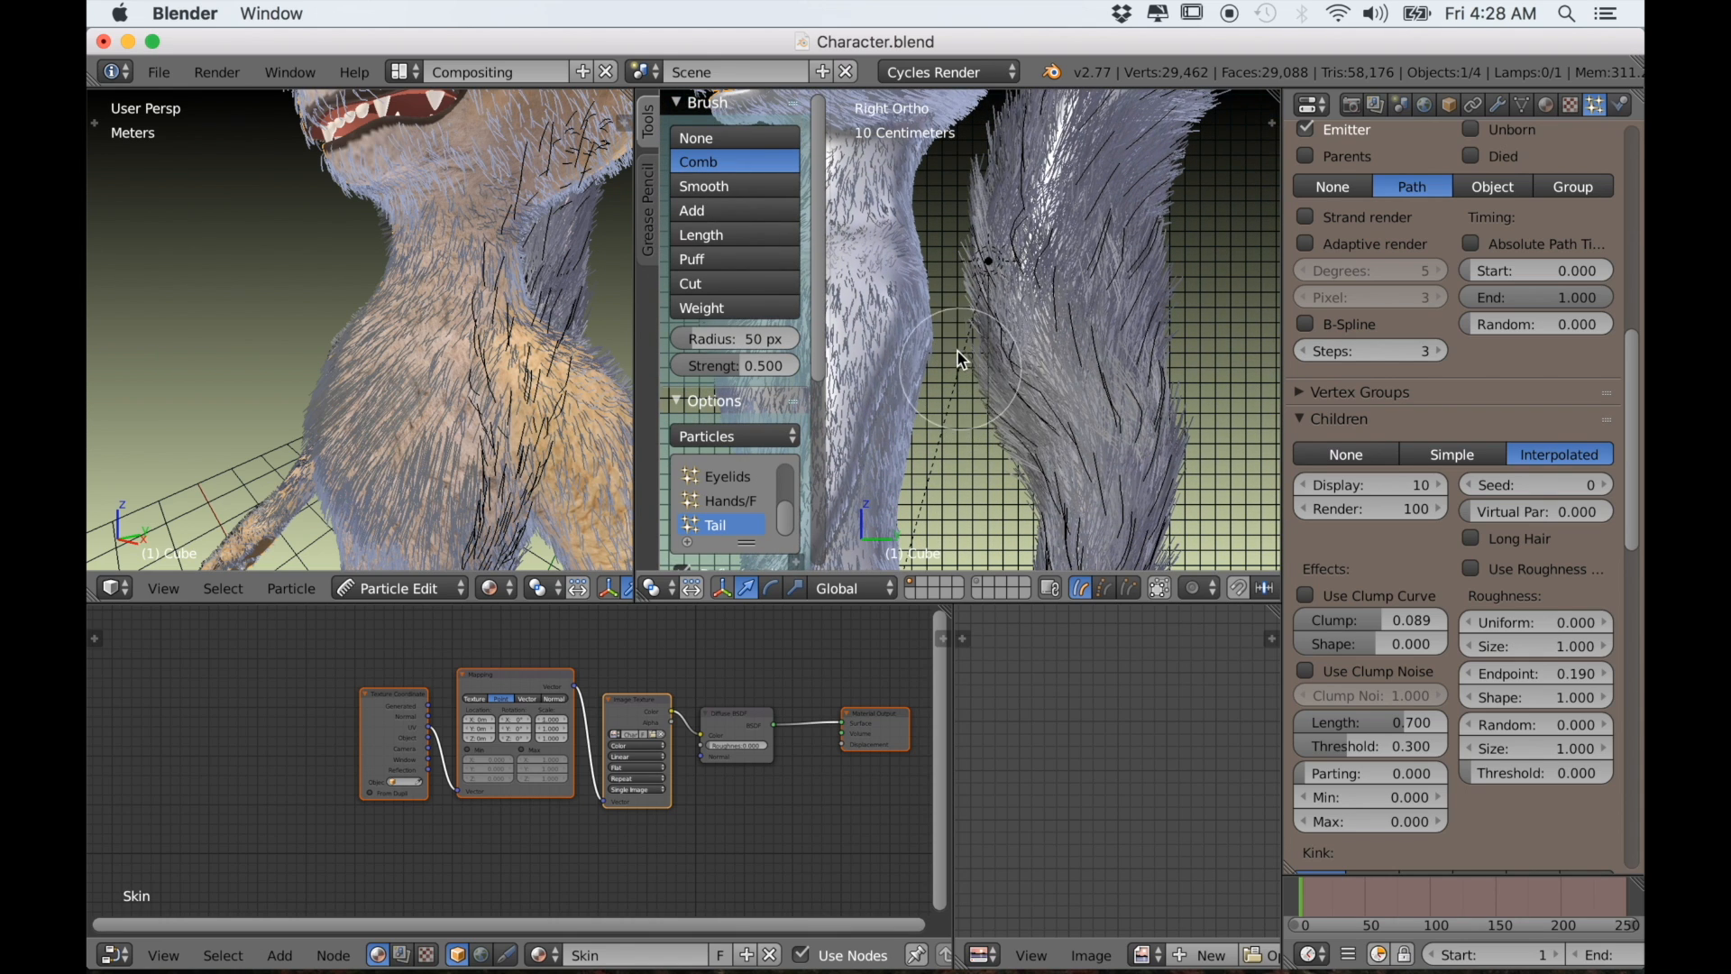
shift+middle_drag(1071, 496, 1070, 416)
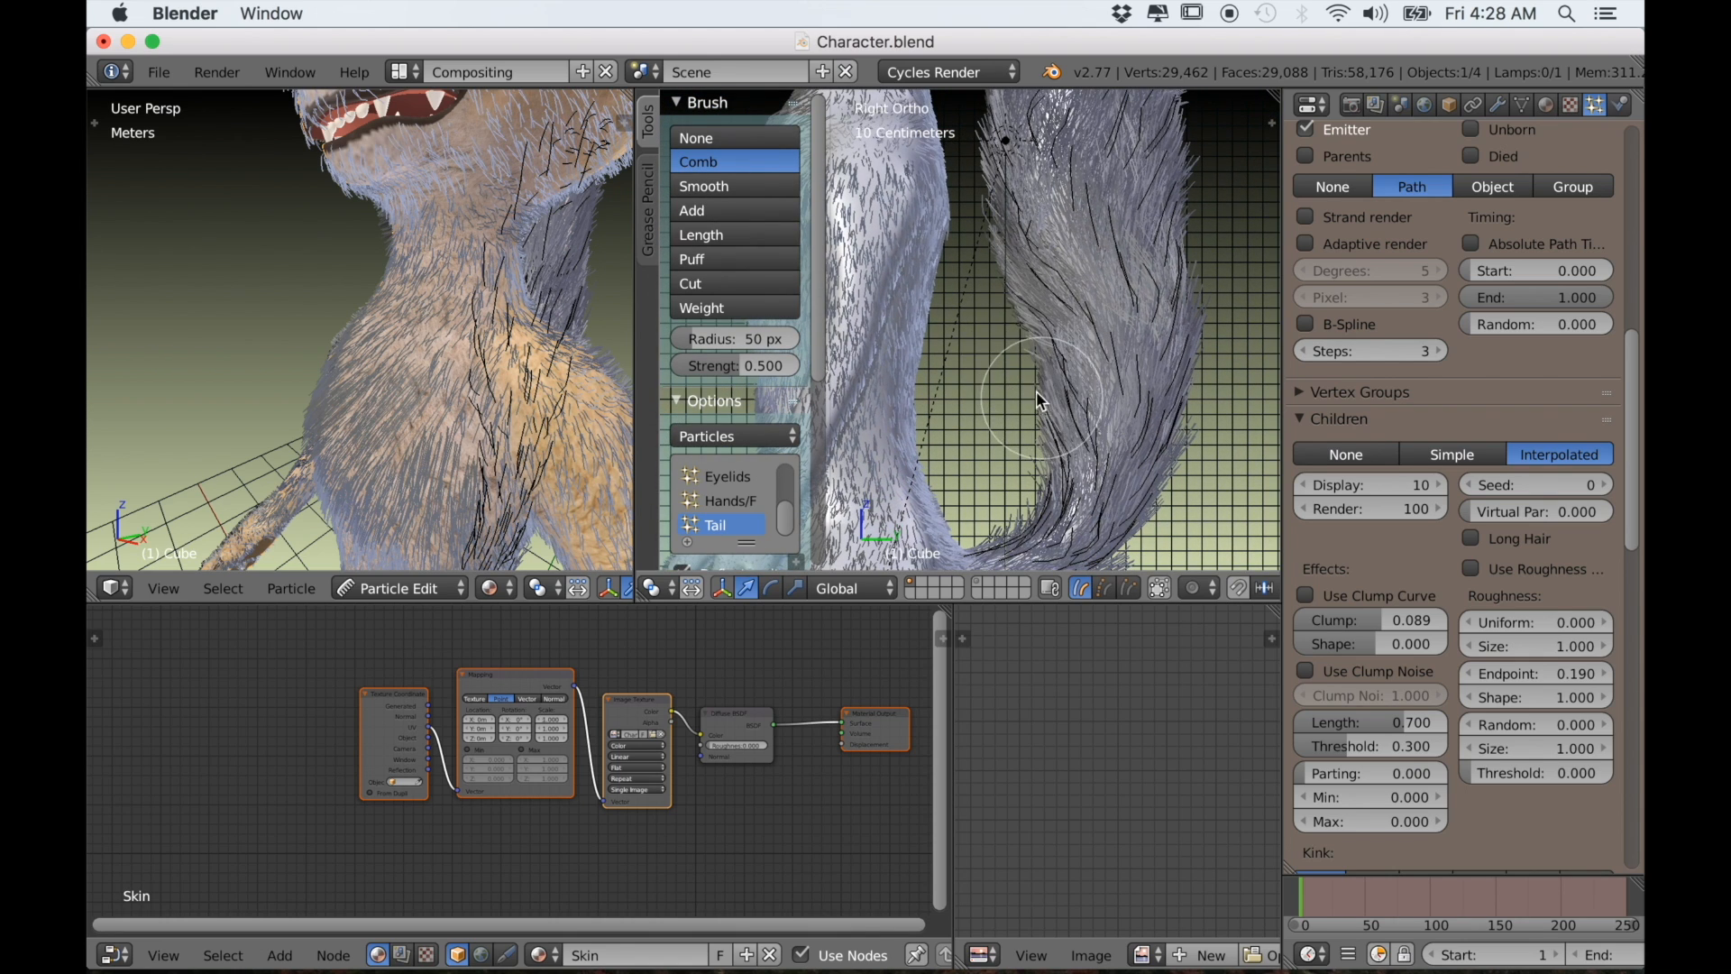
Puff out the Tail hair along the tail's right-hand edge in the back view using the Puff brush in Add mode
scroll(1102, 516, down, 10)
middle_drag(1102, 541, 970, 527)
scroll(974, 521, up, 8)
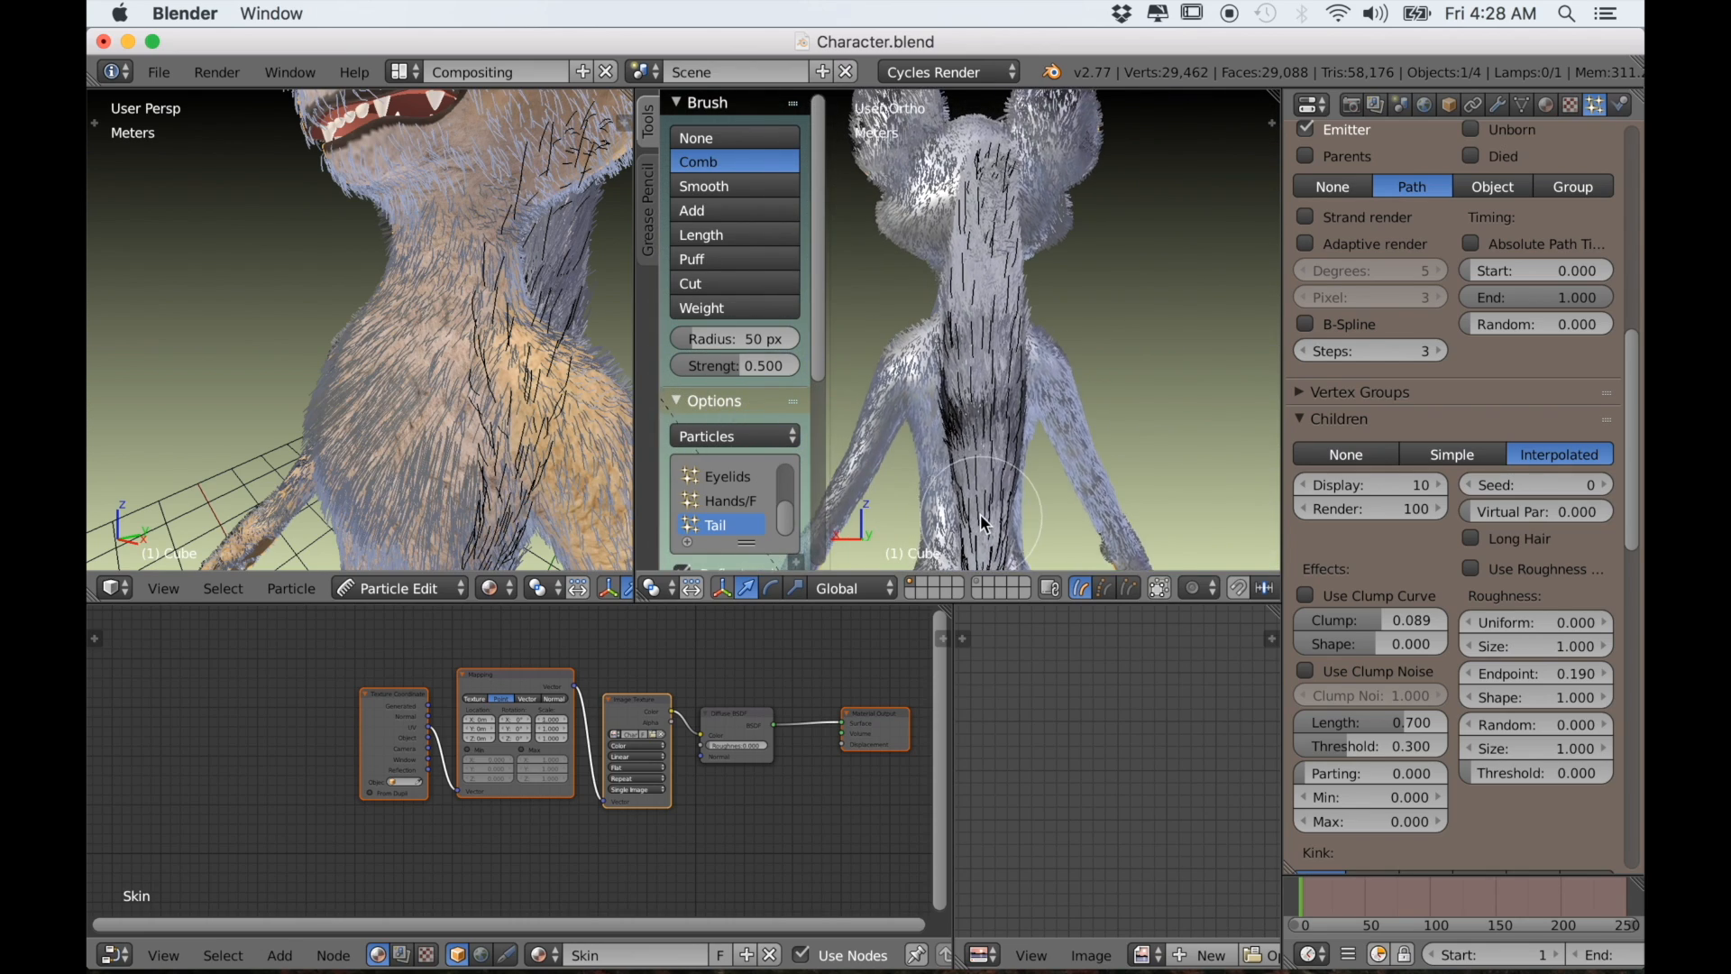
middle_drag(970, 503, 1021, 523)
key(KP_1)
scroll(1059, 518, down, 4)
middle_drag(1060, 514, 799, 514)
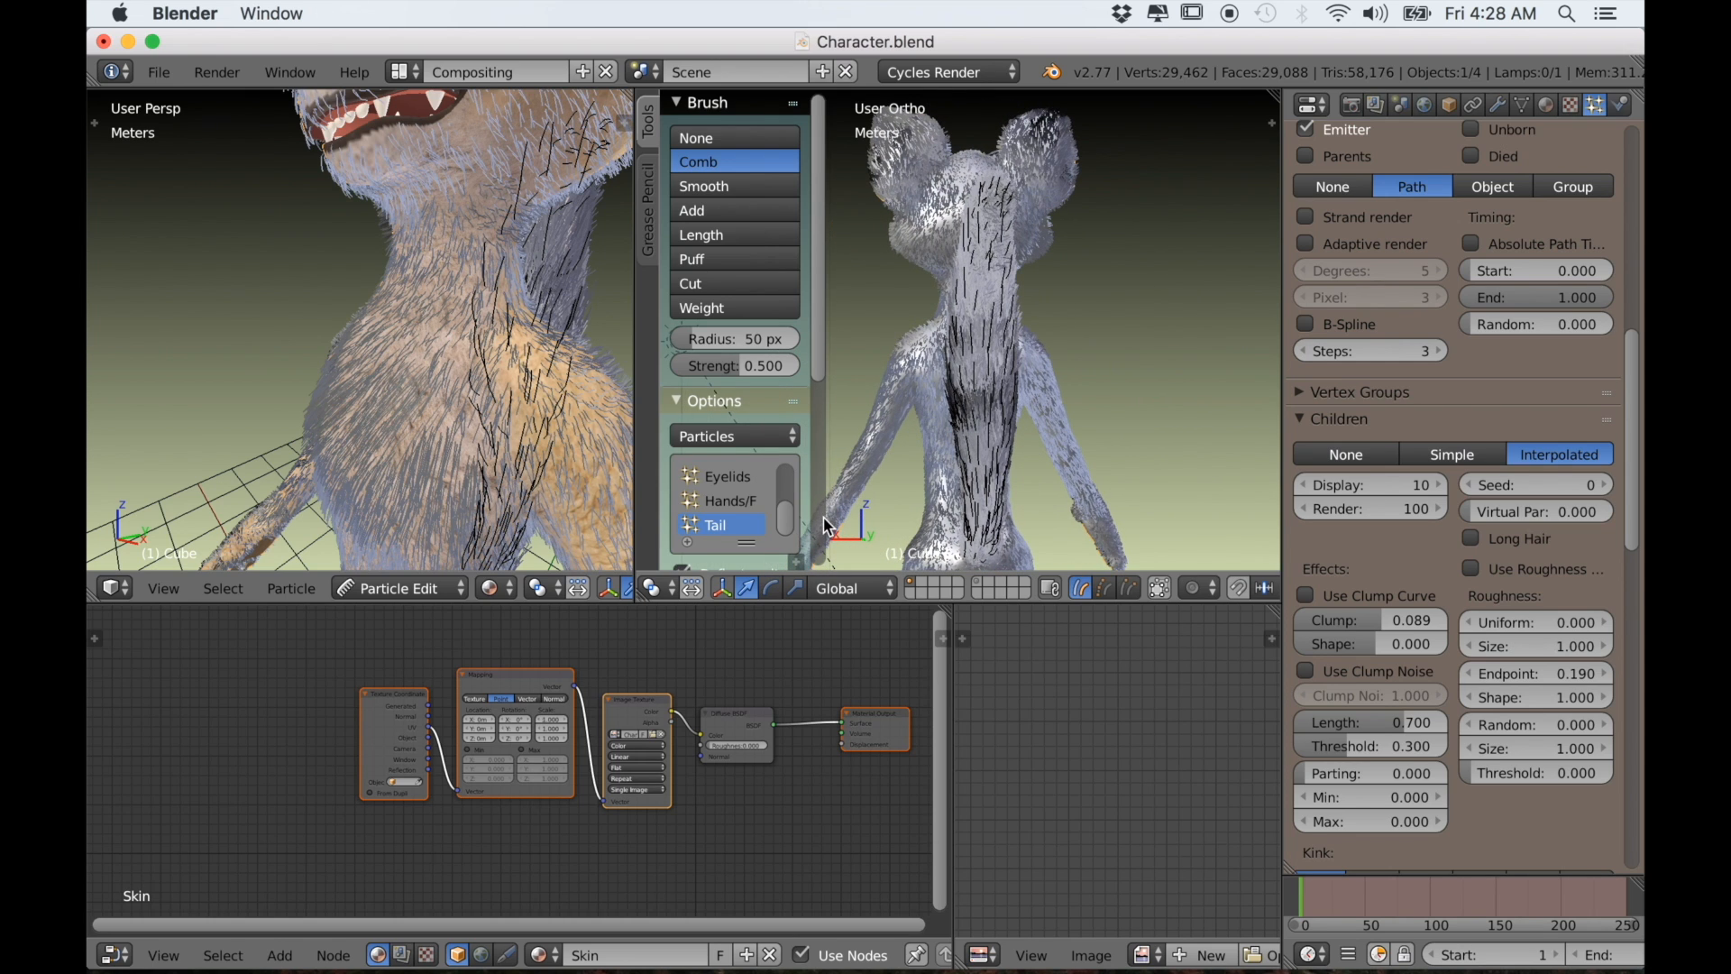
key(ctrl+KP_1)
scroll(1025, 446, up, 4)
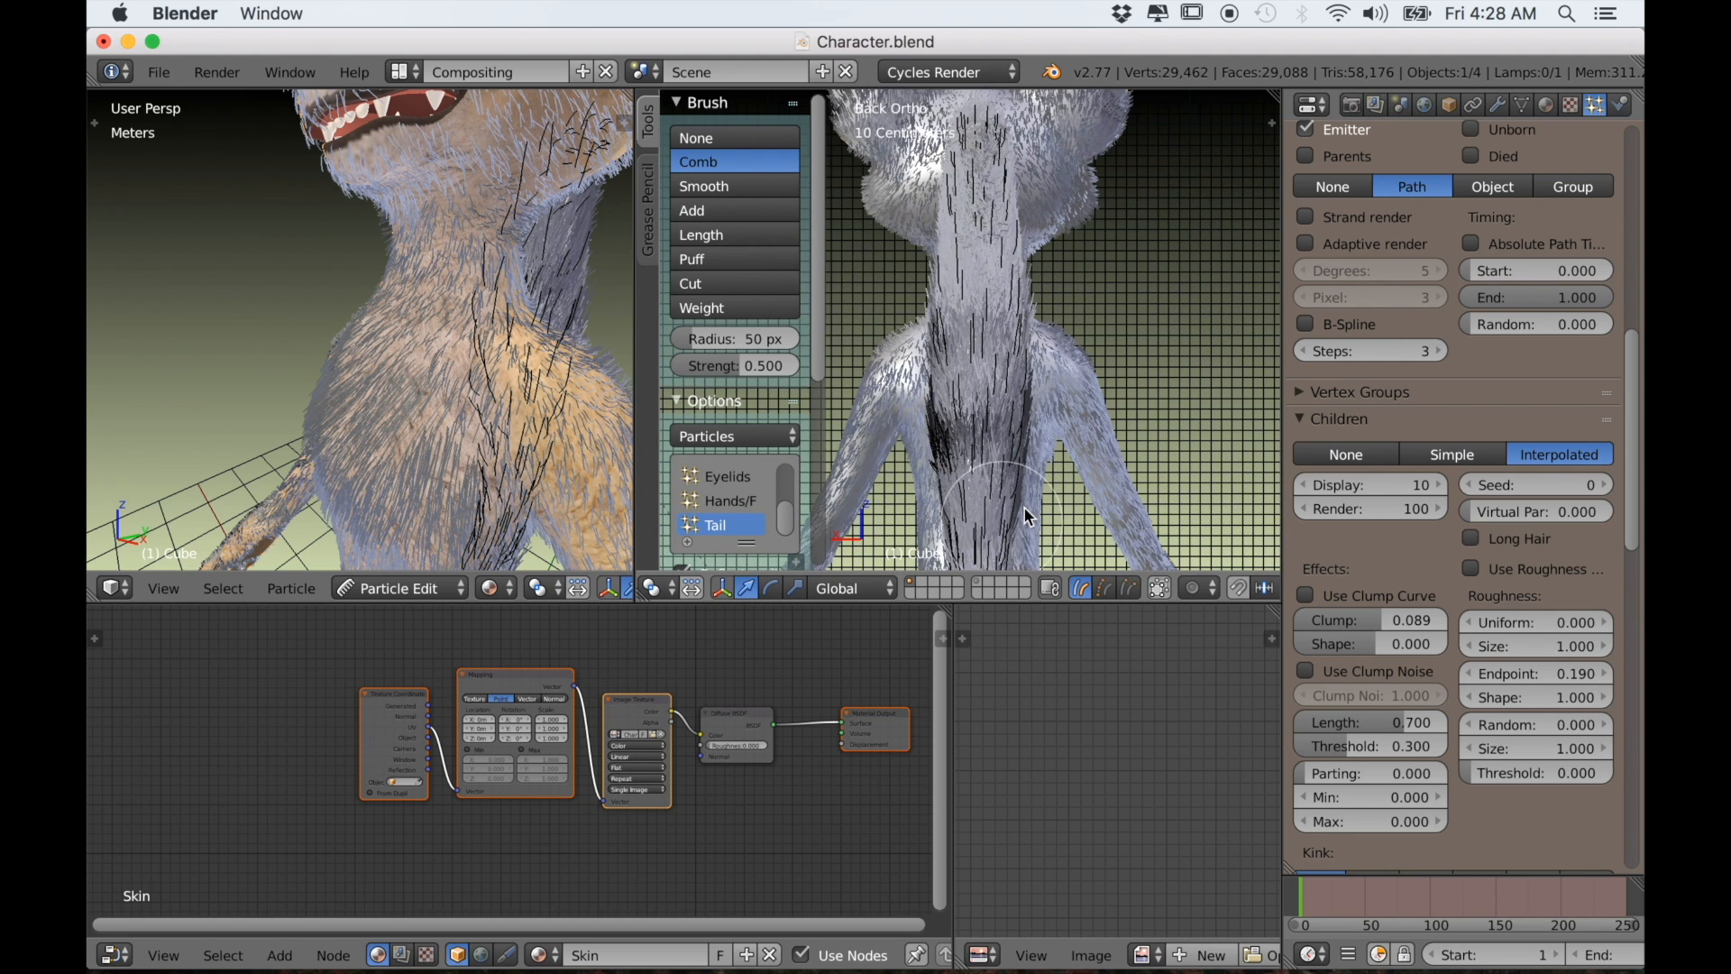
scroll(1025, 445, up, 3)
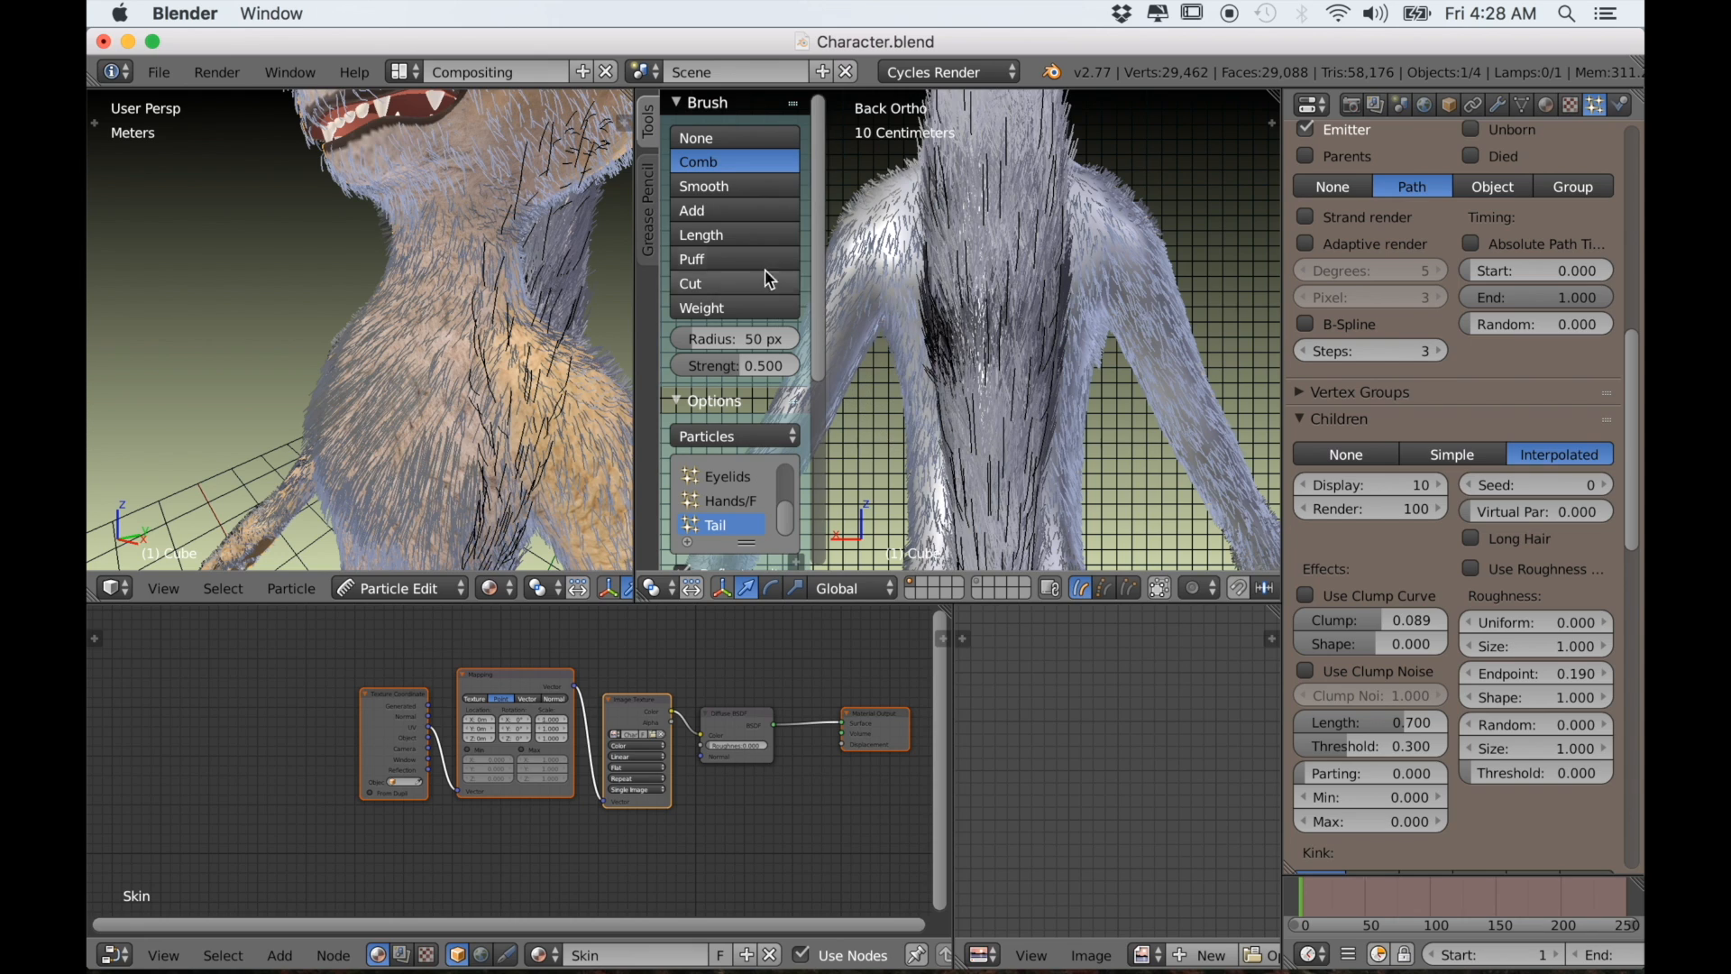
click(707, 262)
drag(1187, 501, 1127, 456)
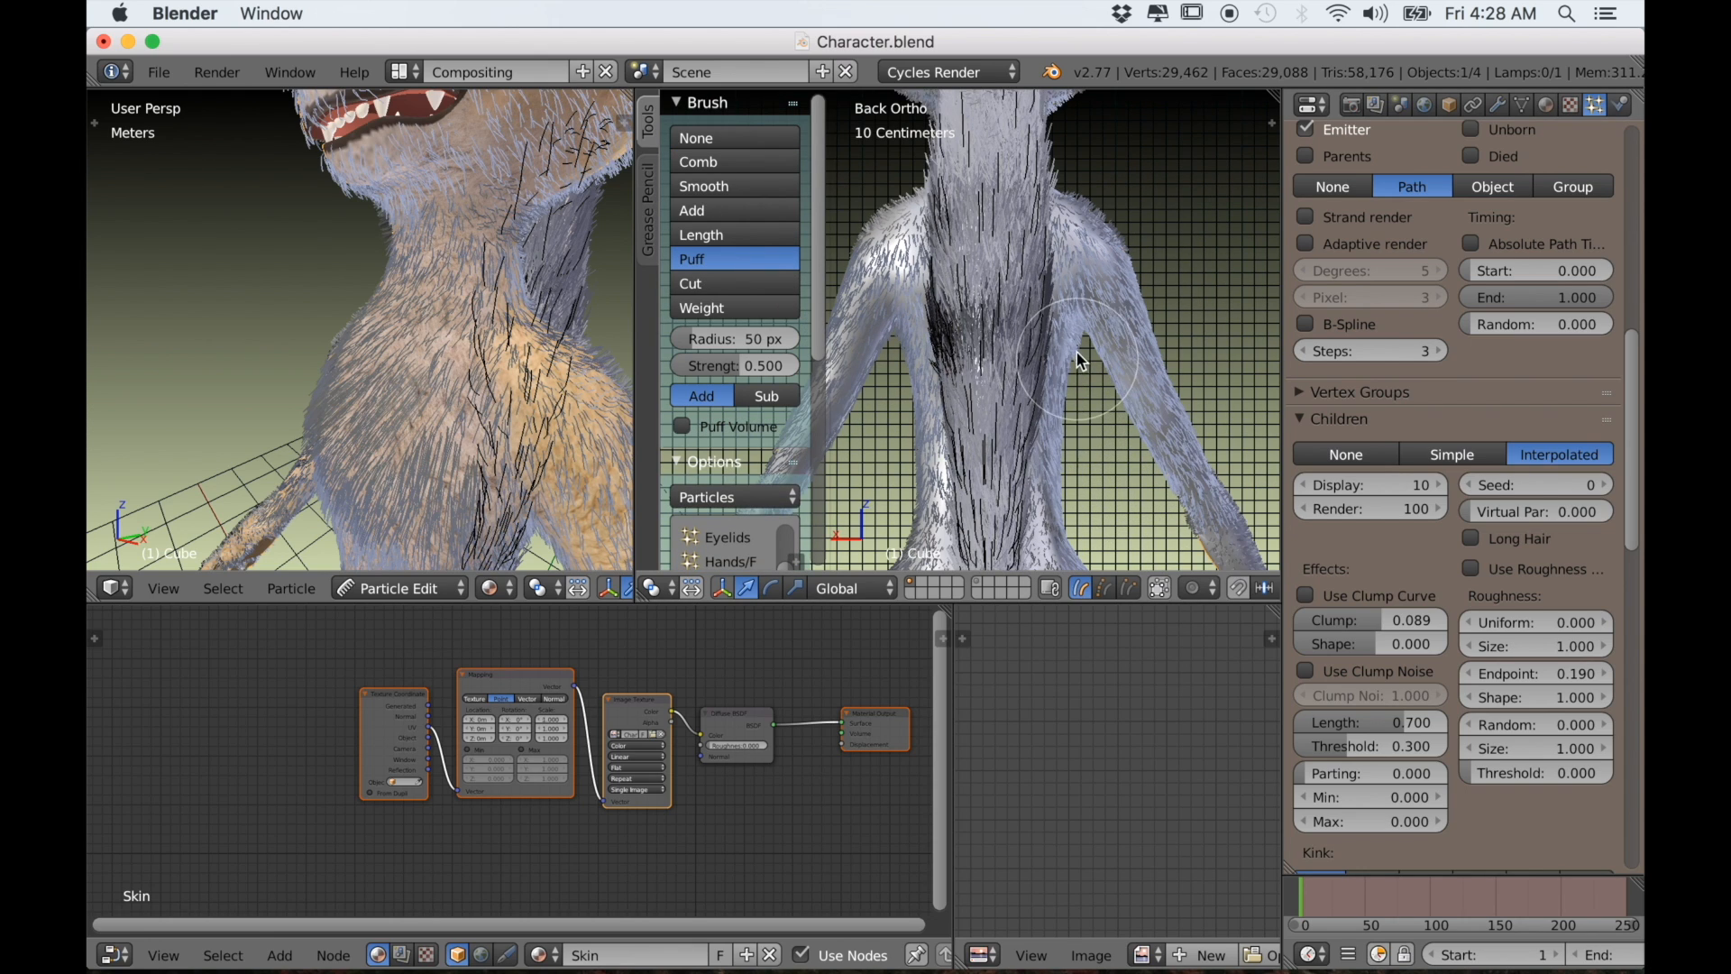
scroll(1055, 185, down, 2)
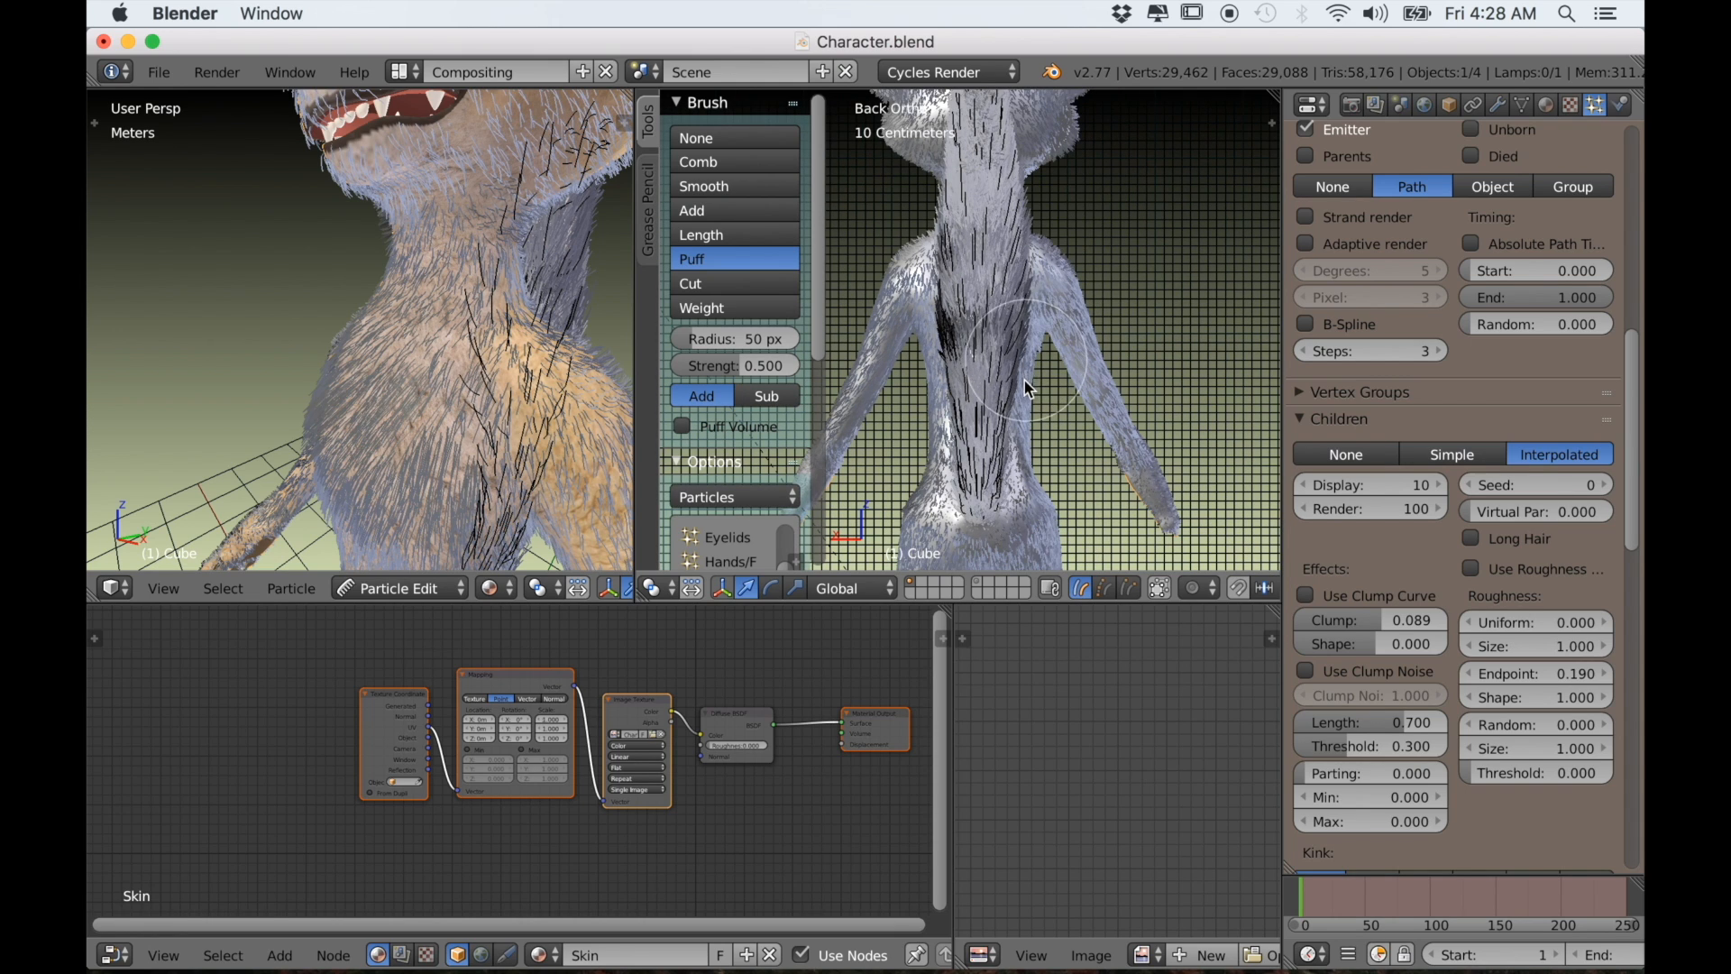
drag(1034, 344, 1025, 397)
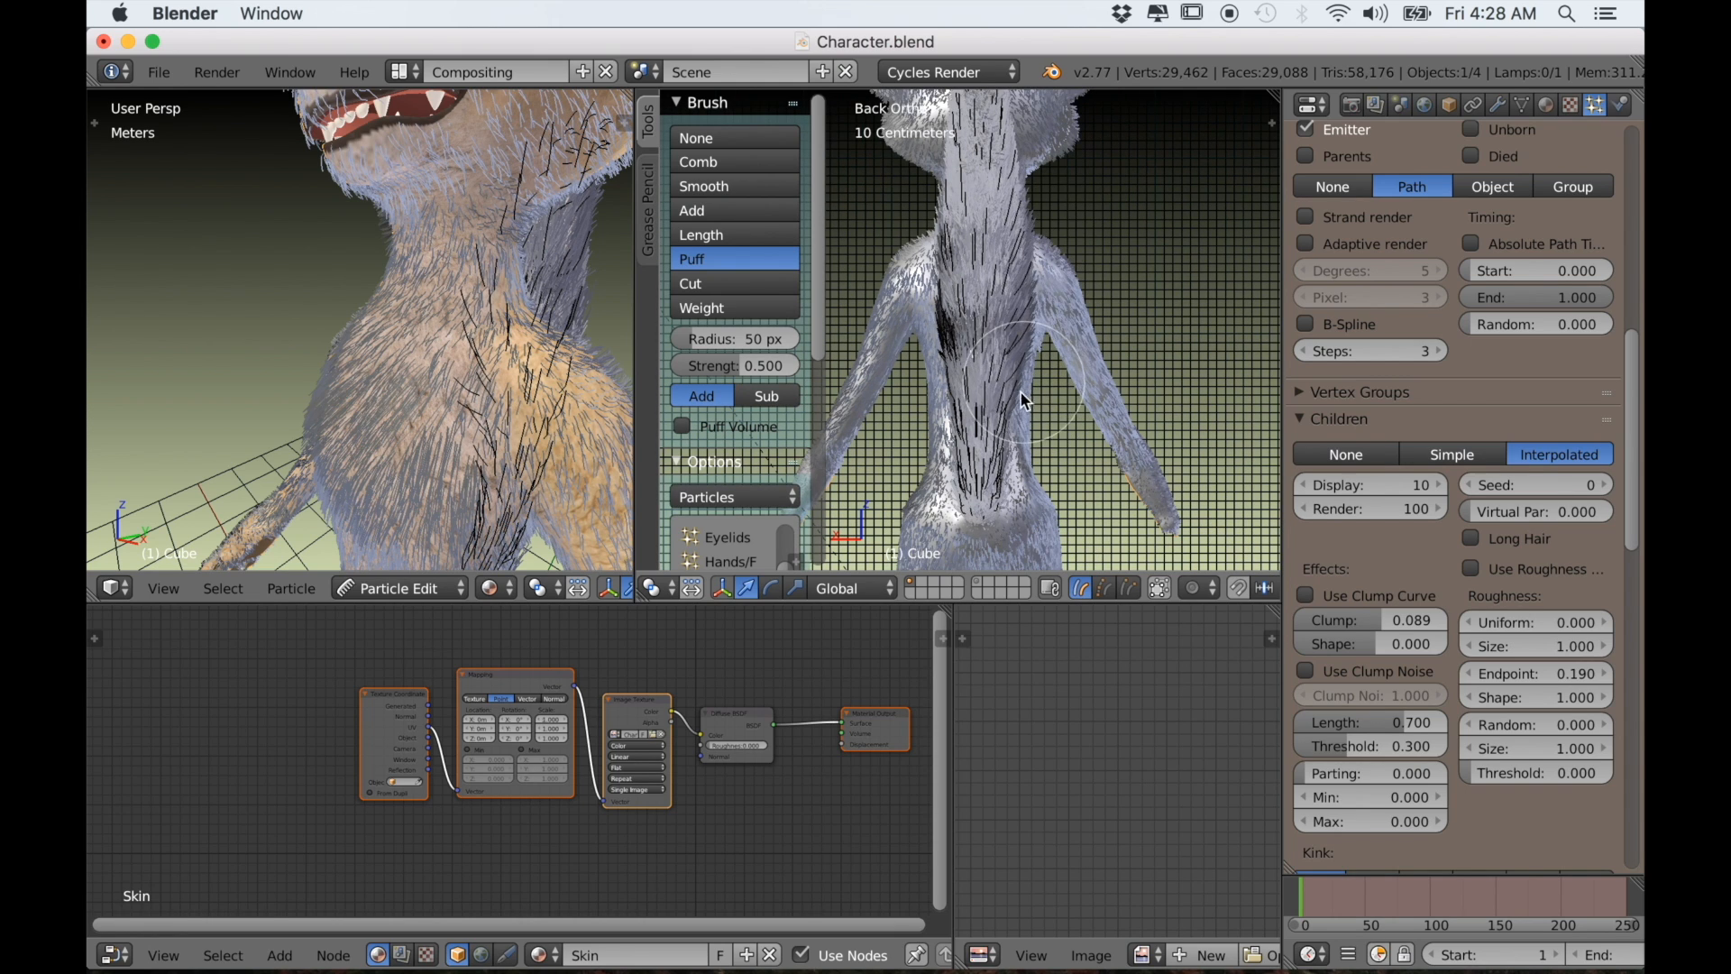
Puff out the Tail hair along the tail's left-hand edge in the back view
mouse_move(949, 214)
mouse_down()
mouse_move(942, 361)
mouse_move(938, 309)
mouse_up()
drag(945, 186, 933, 340)
drag(945, 399, 957, 435)
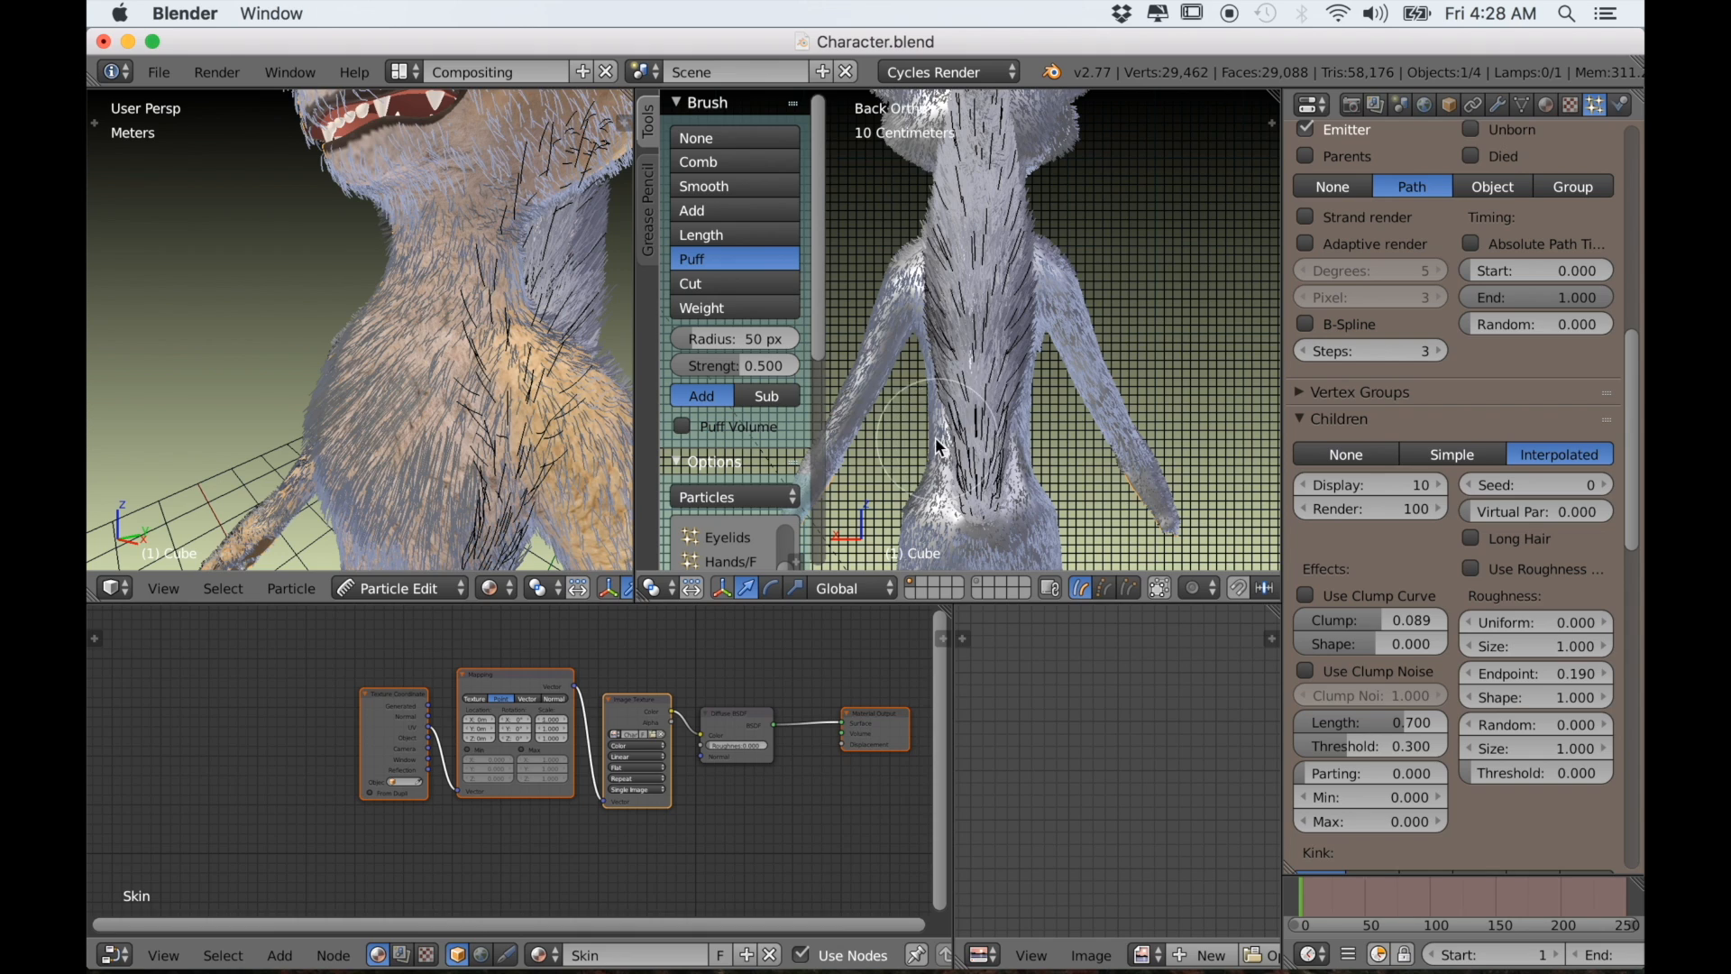
scroll(880, 444, down, 3)
scroll(886, 441, up, 3)
scroll(931, 404, down, 3)
Frame the whole character from the front in the perspective view and preview it with Rendered shading
middle_drag(931, 404, 1191, 410)
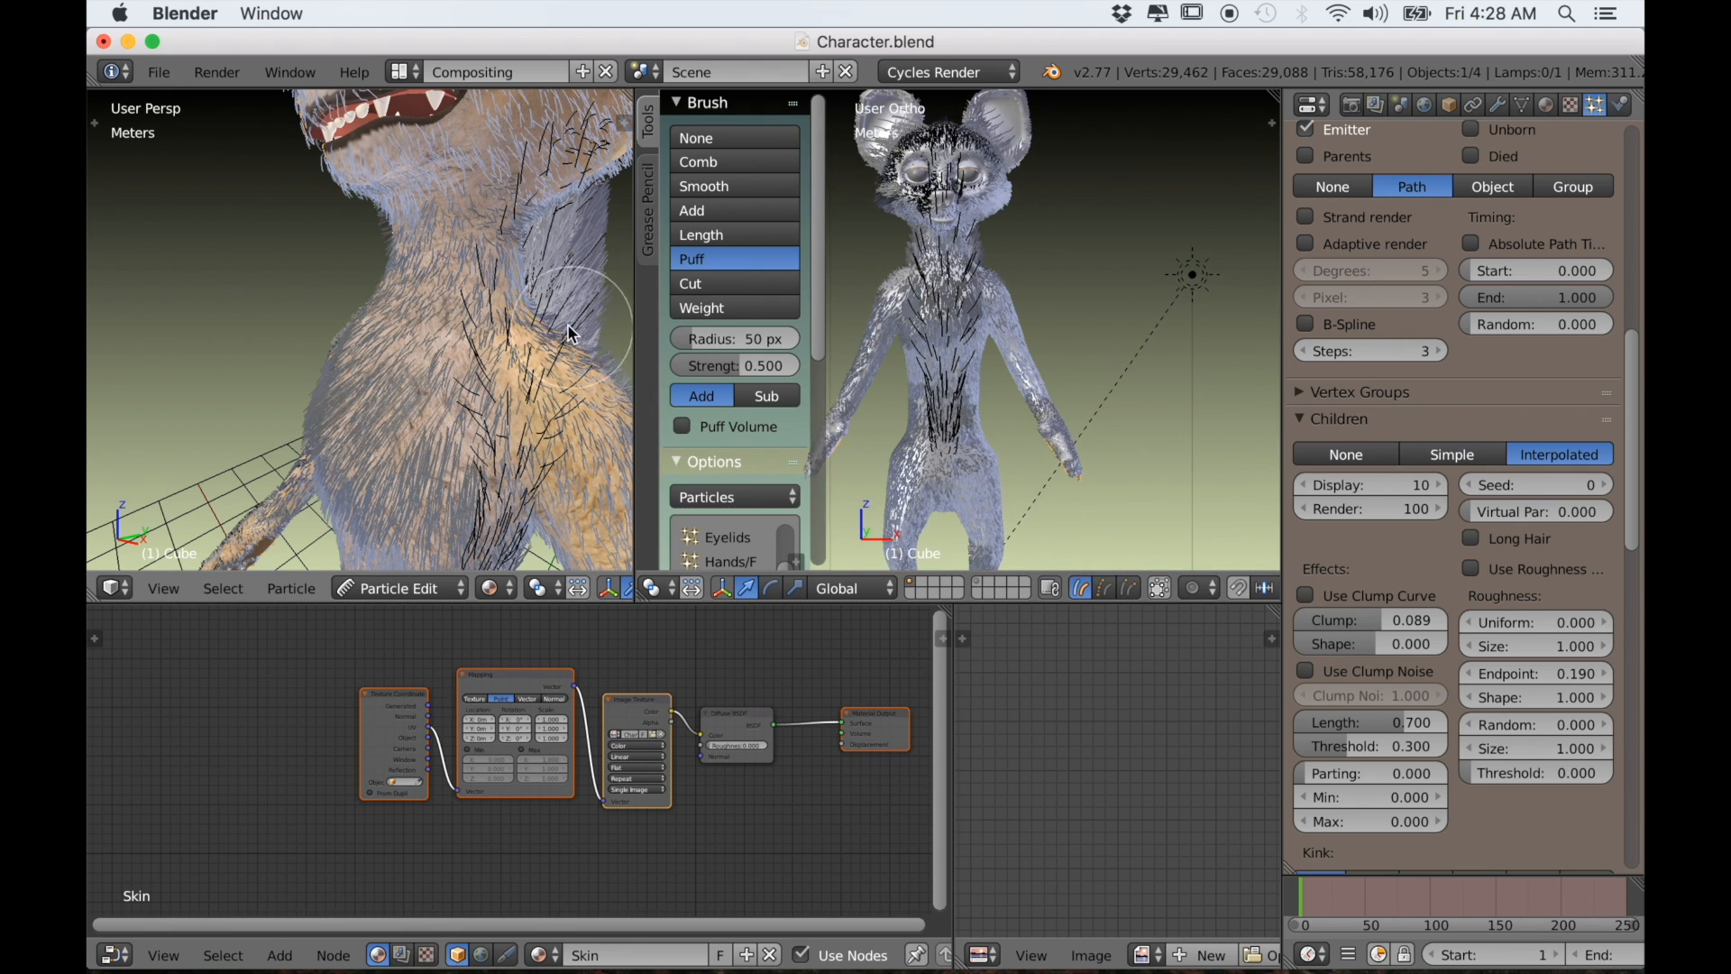
scroll(568, 326, down, 7)
middle_drag(499, 334, 462, 339)
scroll(554, 360, up, 1)
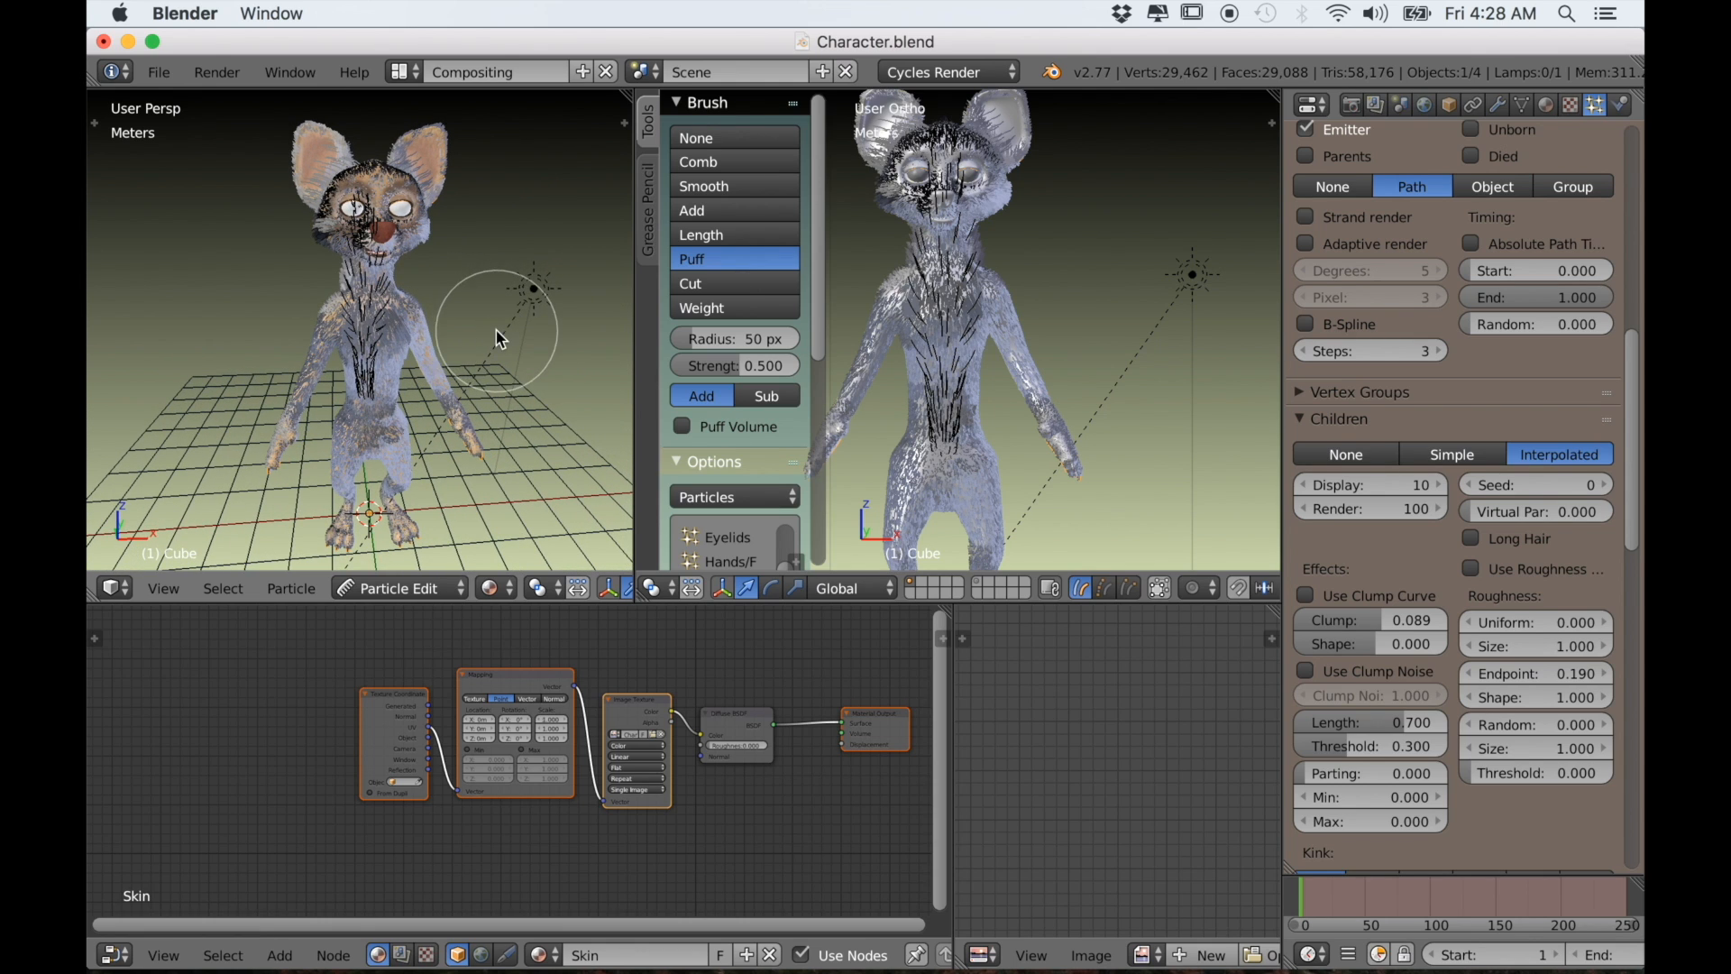
middle_drag(446, 321, 480, 344)
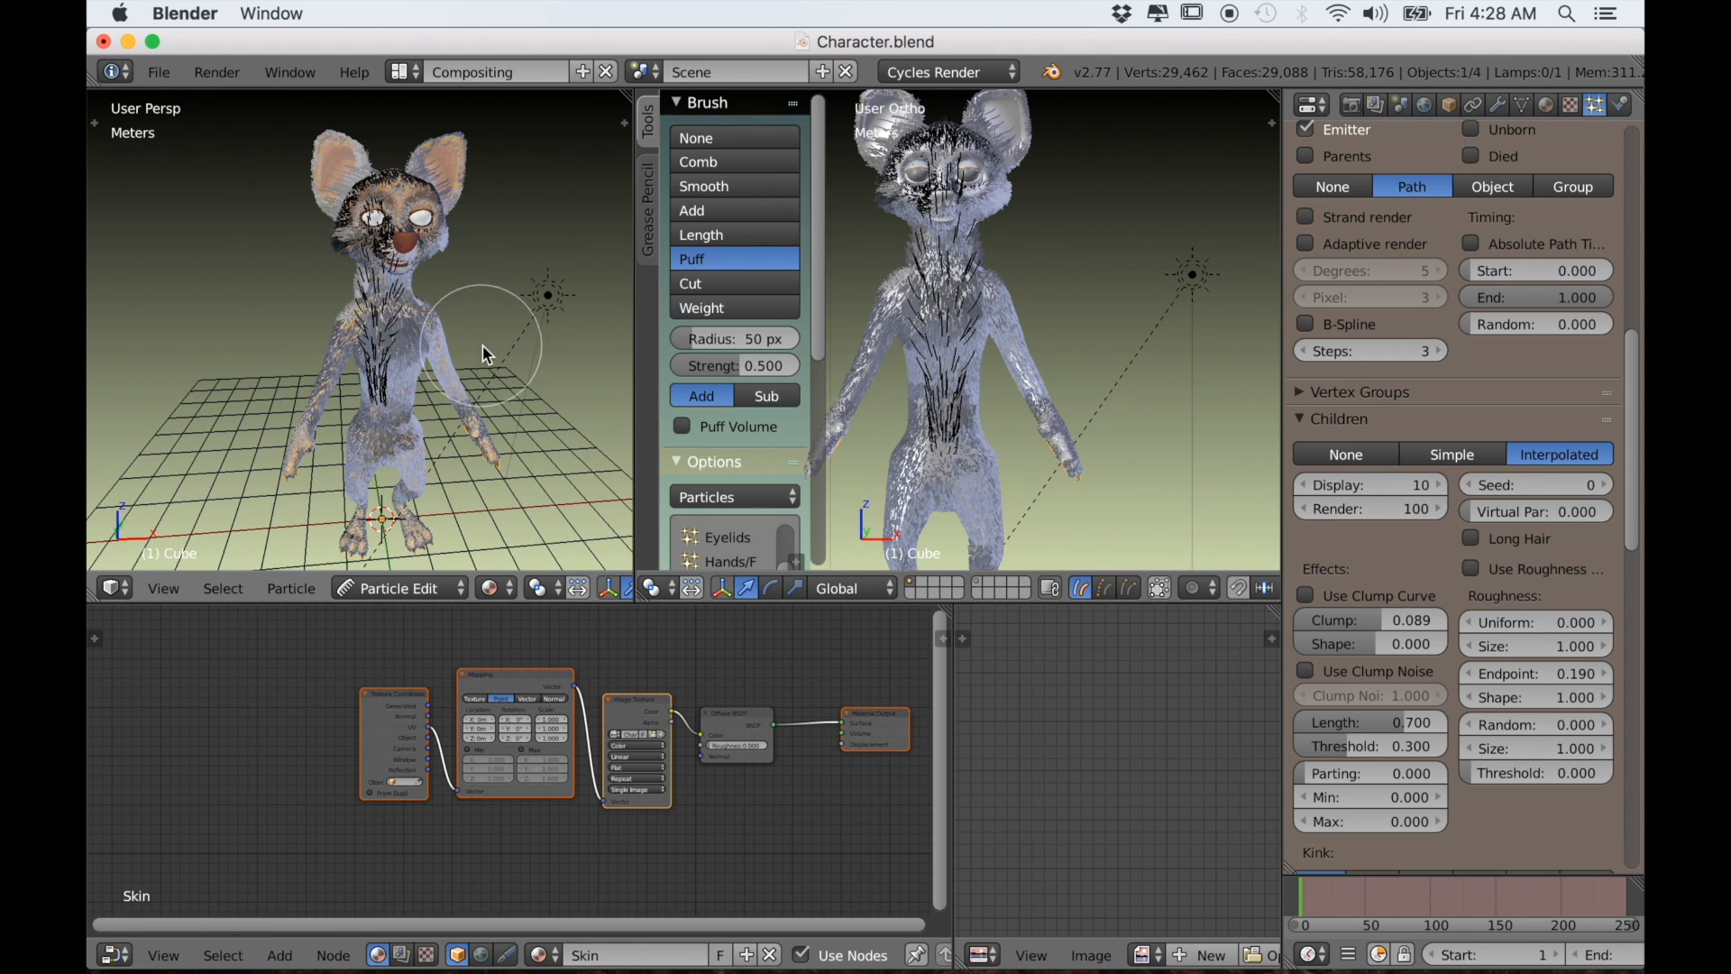
click(495, 593)
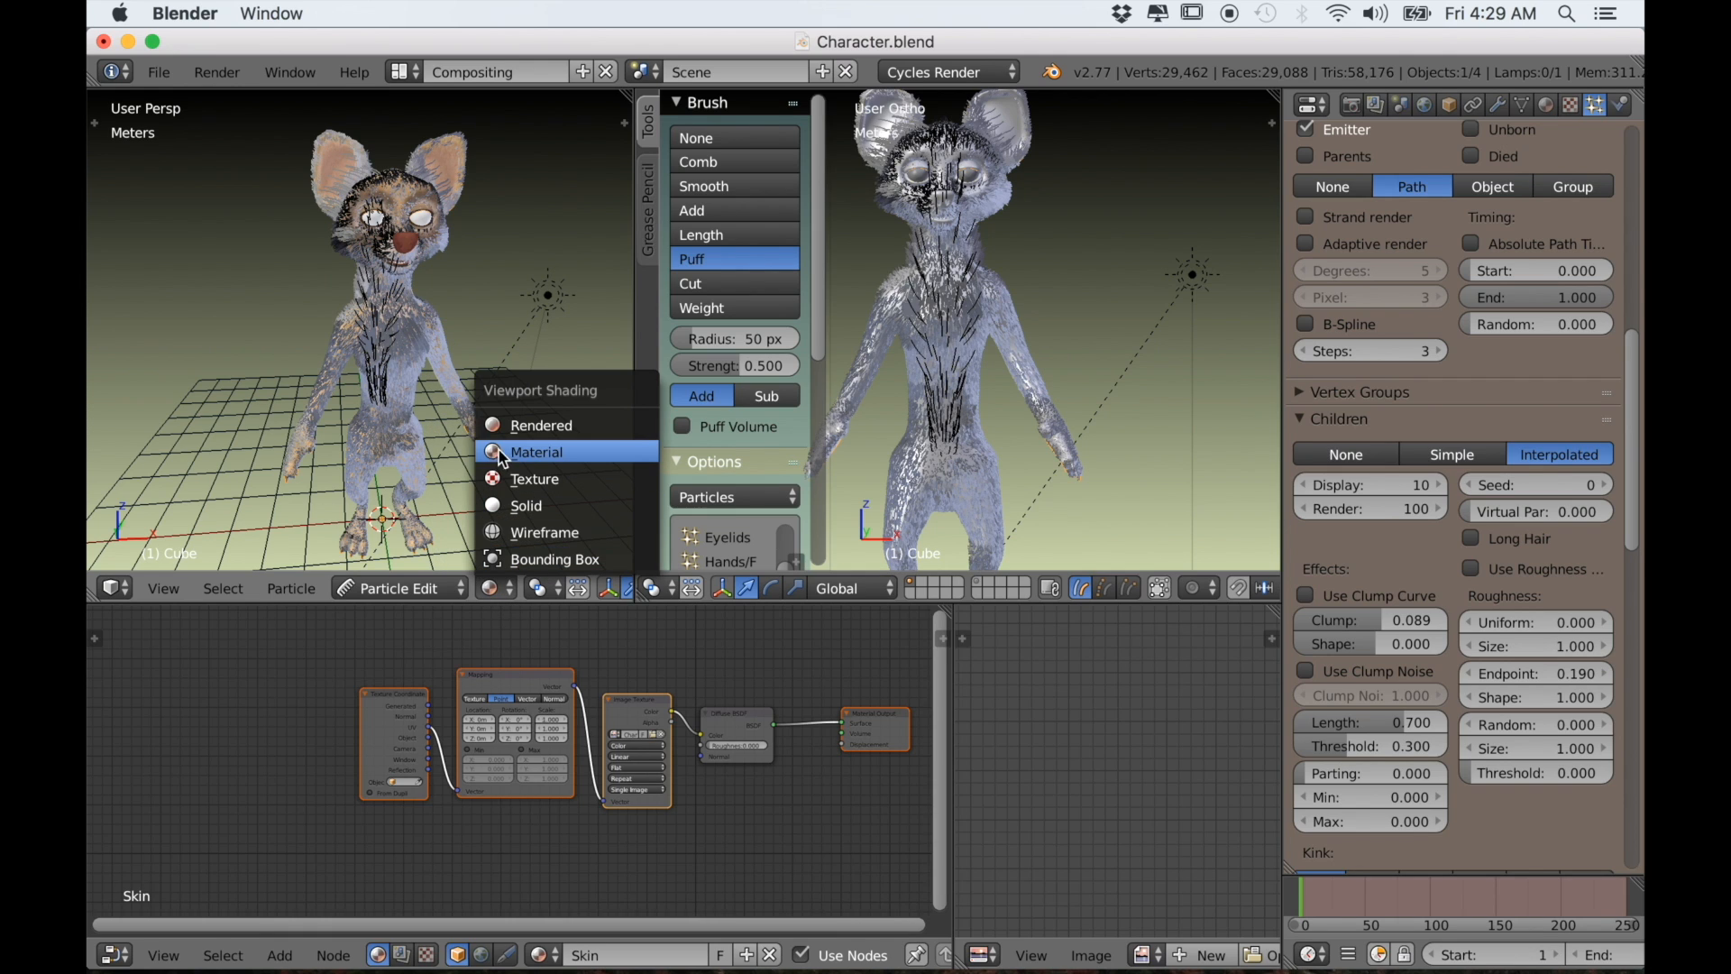
click(505, 434)
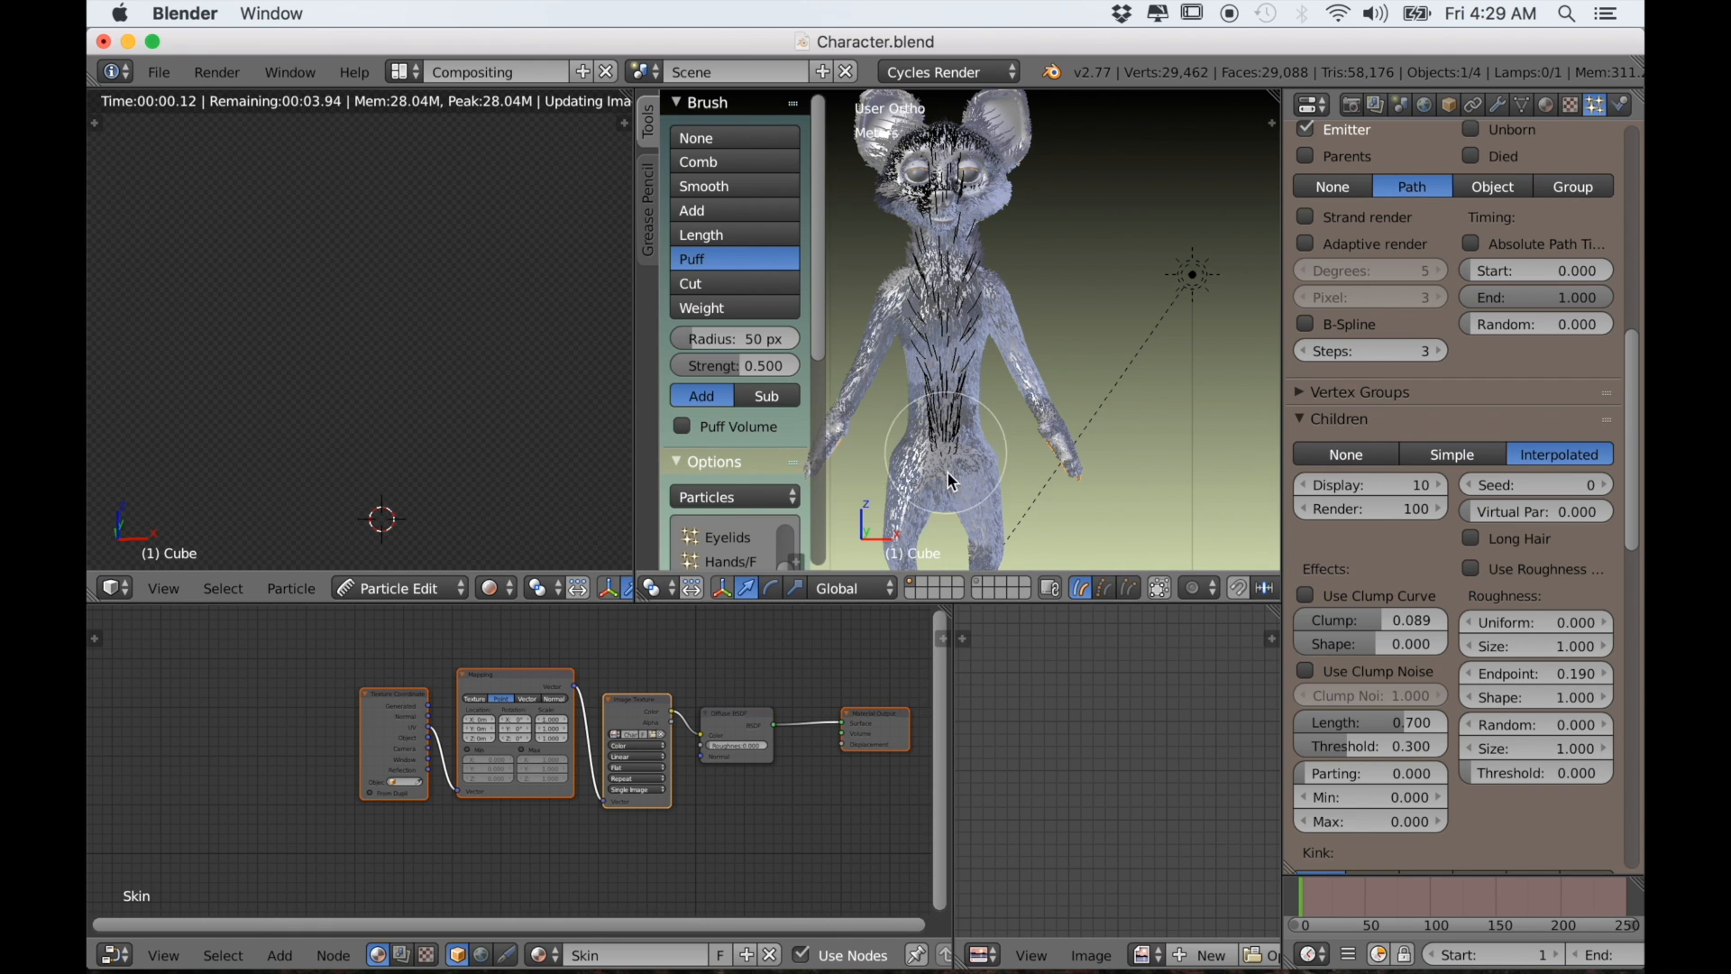
Switch the character from Particle Edit to Object Mode
scroll(779, 587, right, 1)
scroll(781, 589, left, 6)
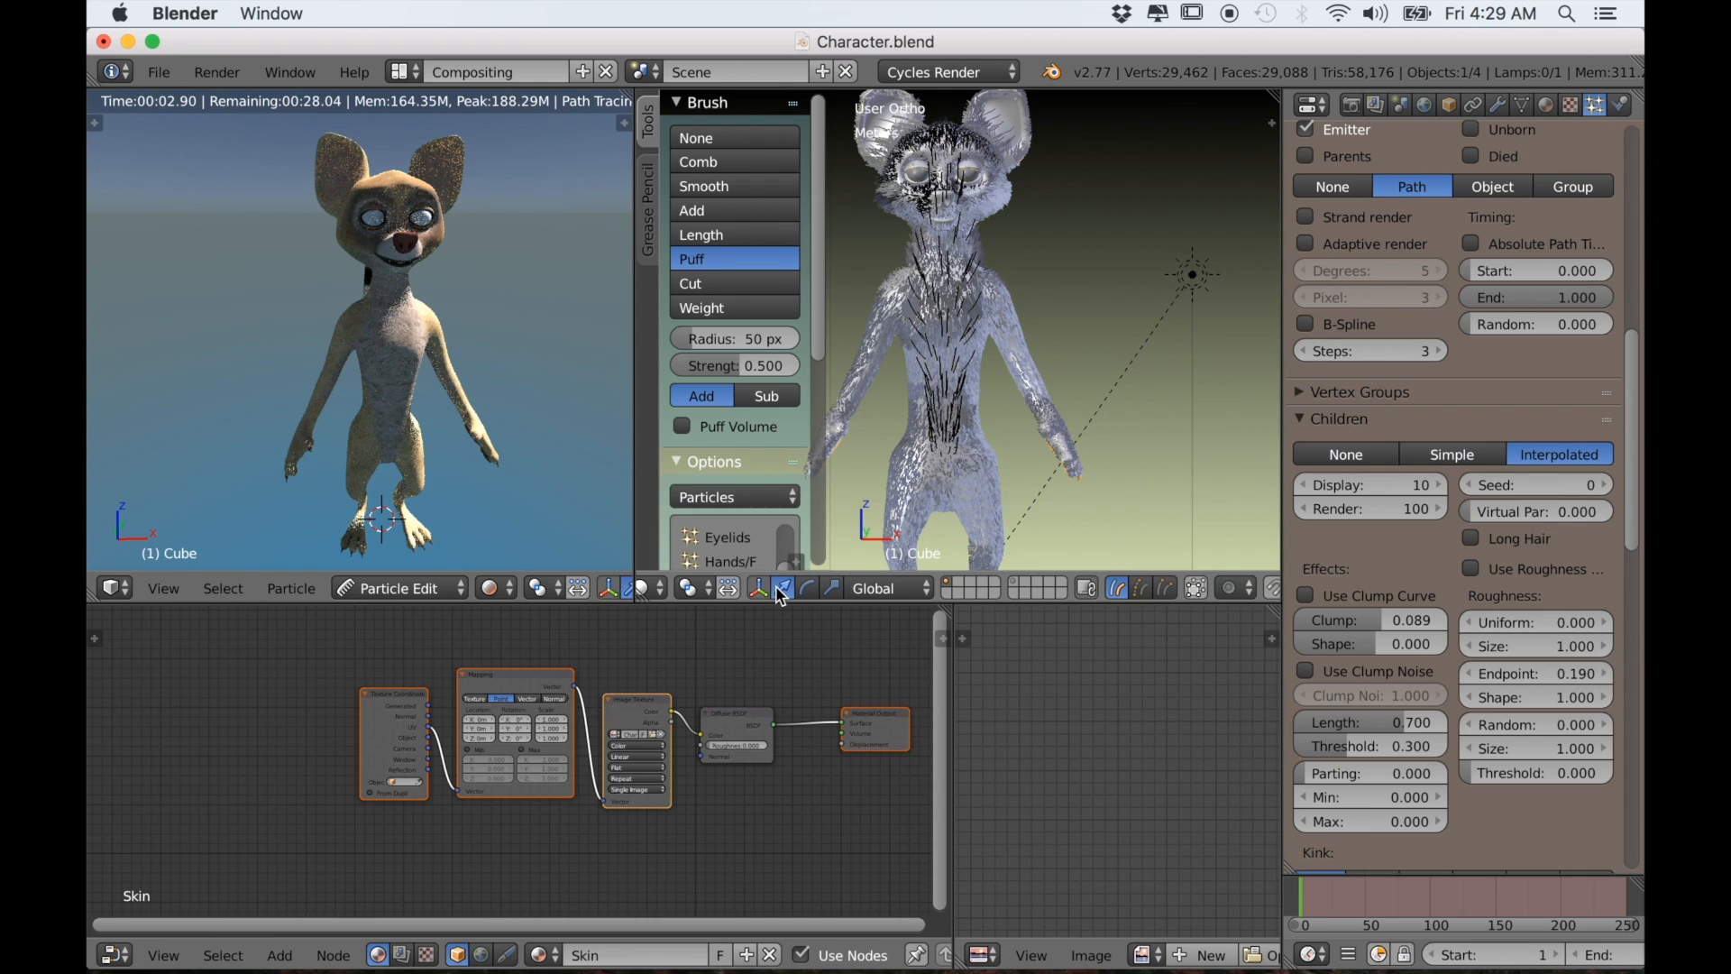
click(762, 594)
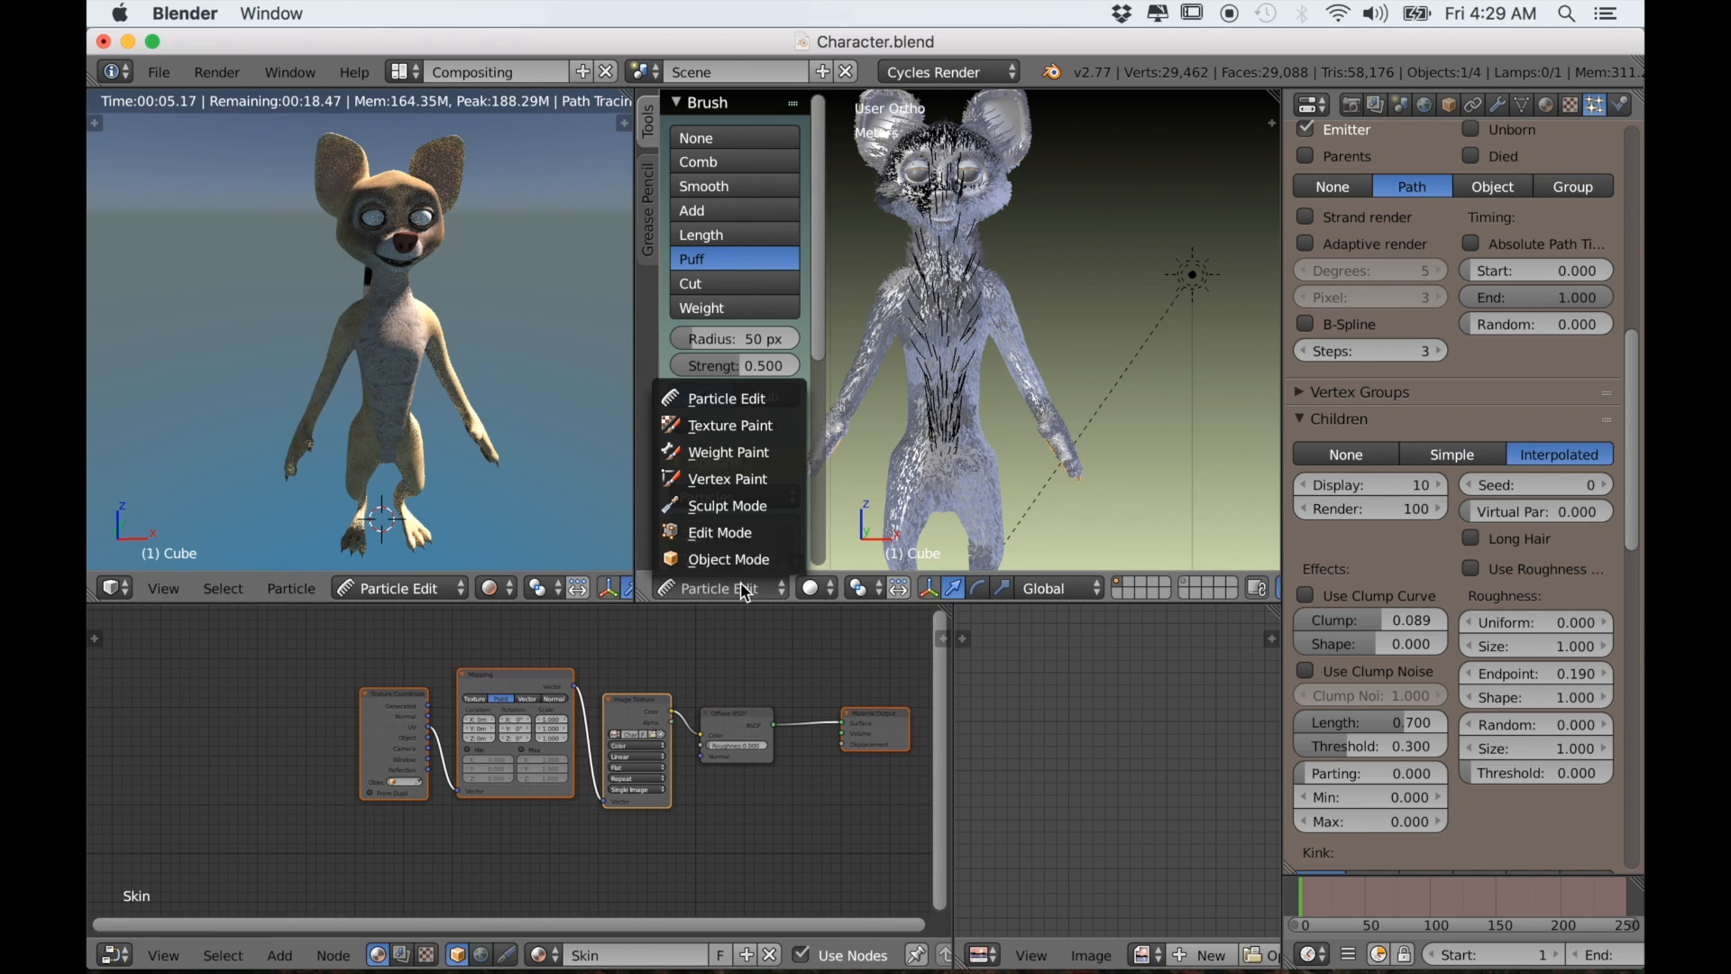
click(737, 559)
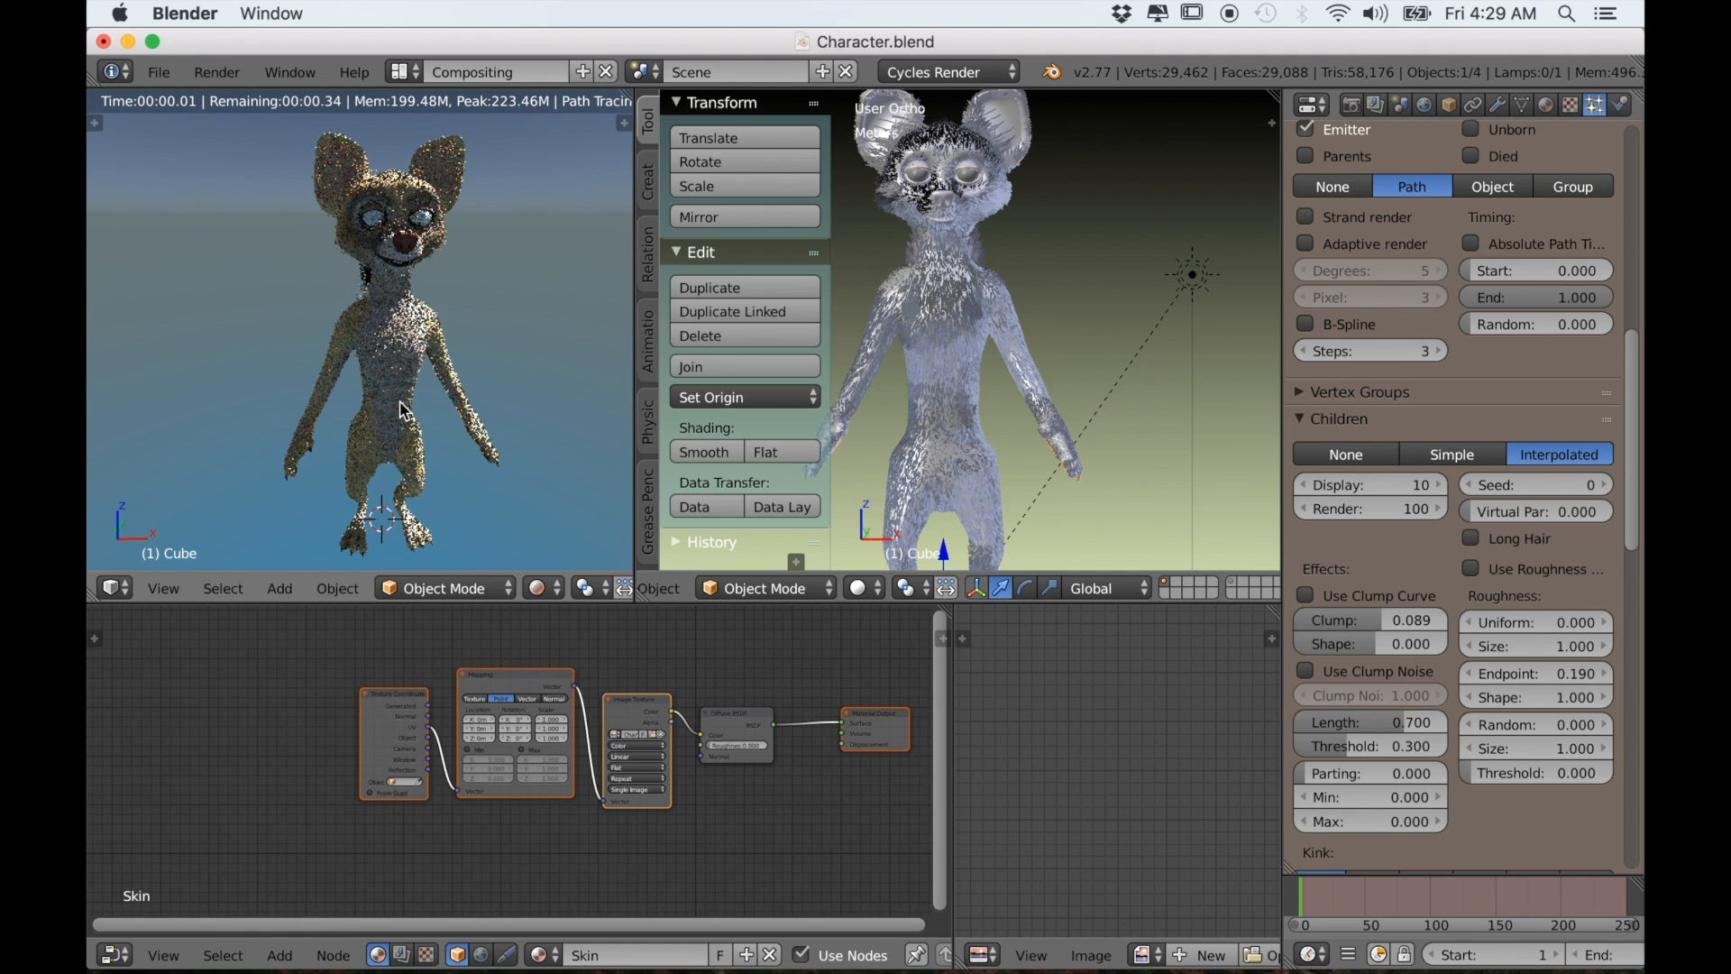
Align the camera to the front view, then fly it back and around to a three-quarter side angle showing the character and its tail
middle_drag(402, 412, 429, 410)
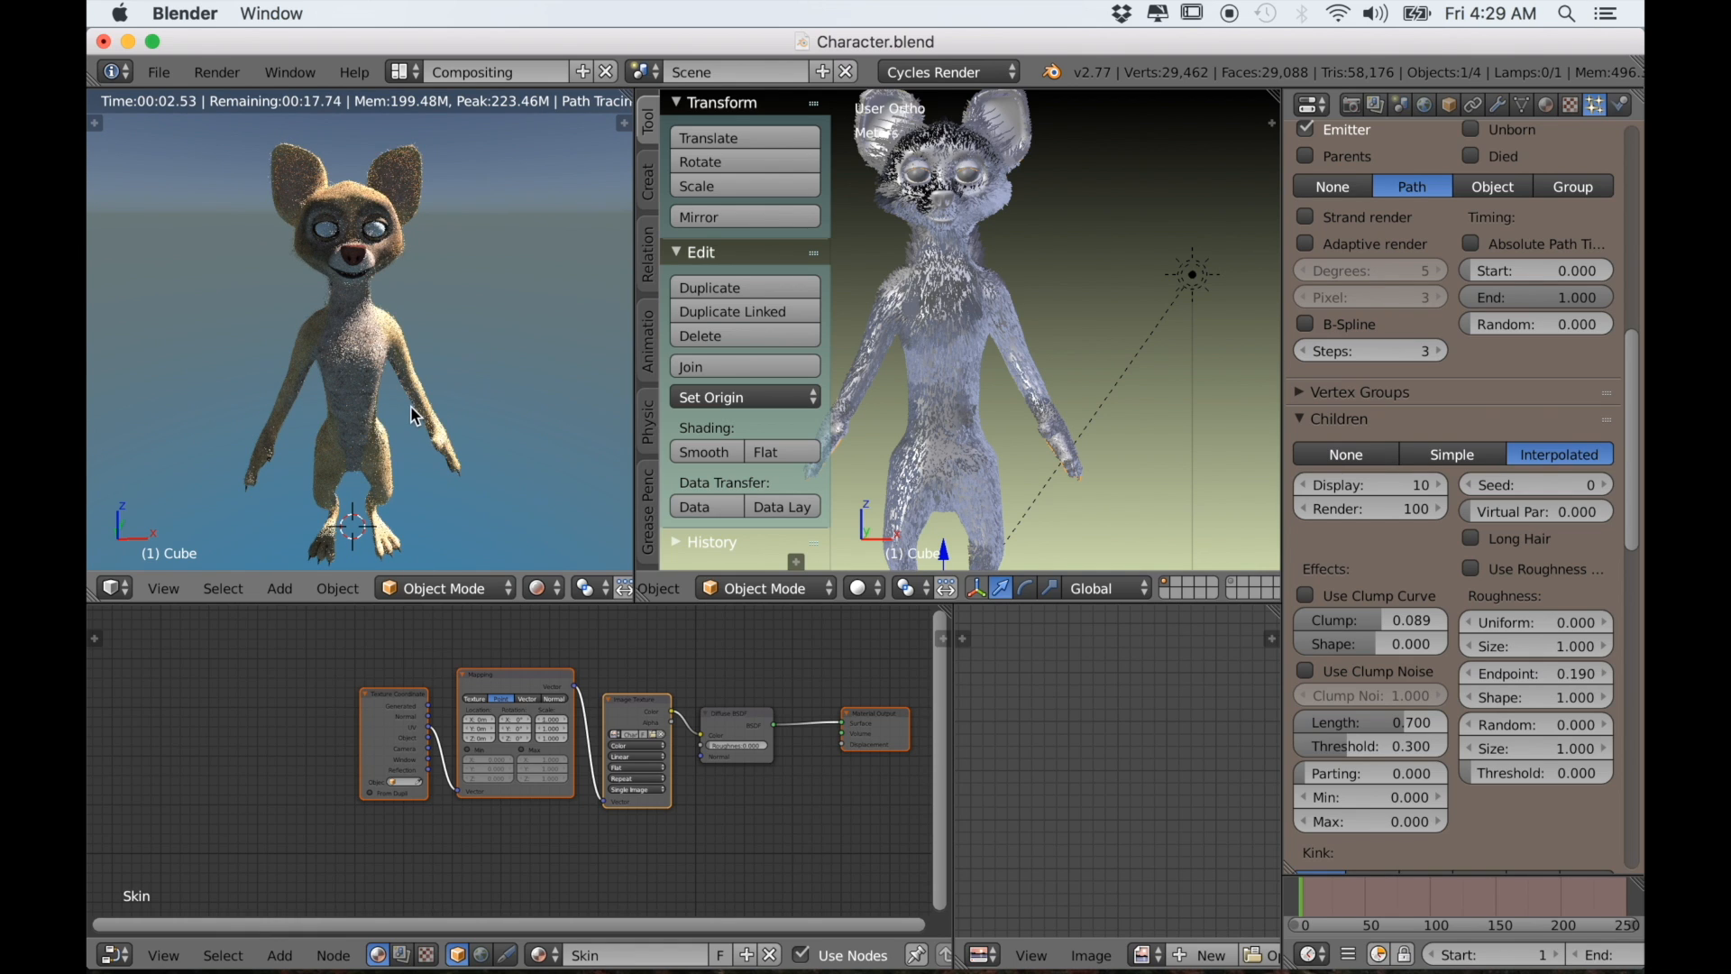
key(ctrl+alt+KP_0)
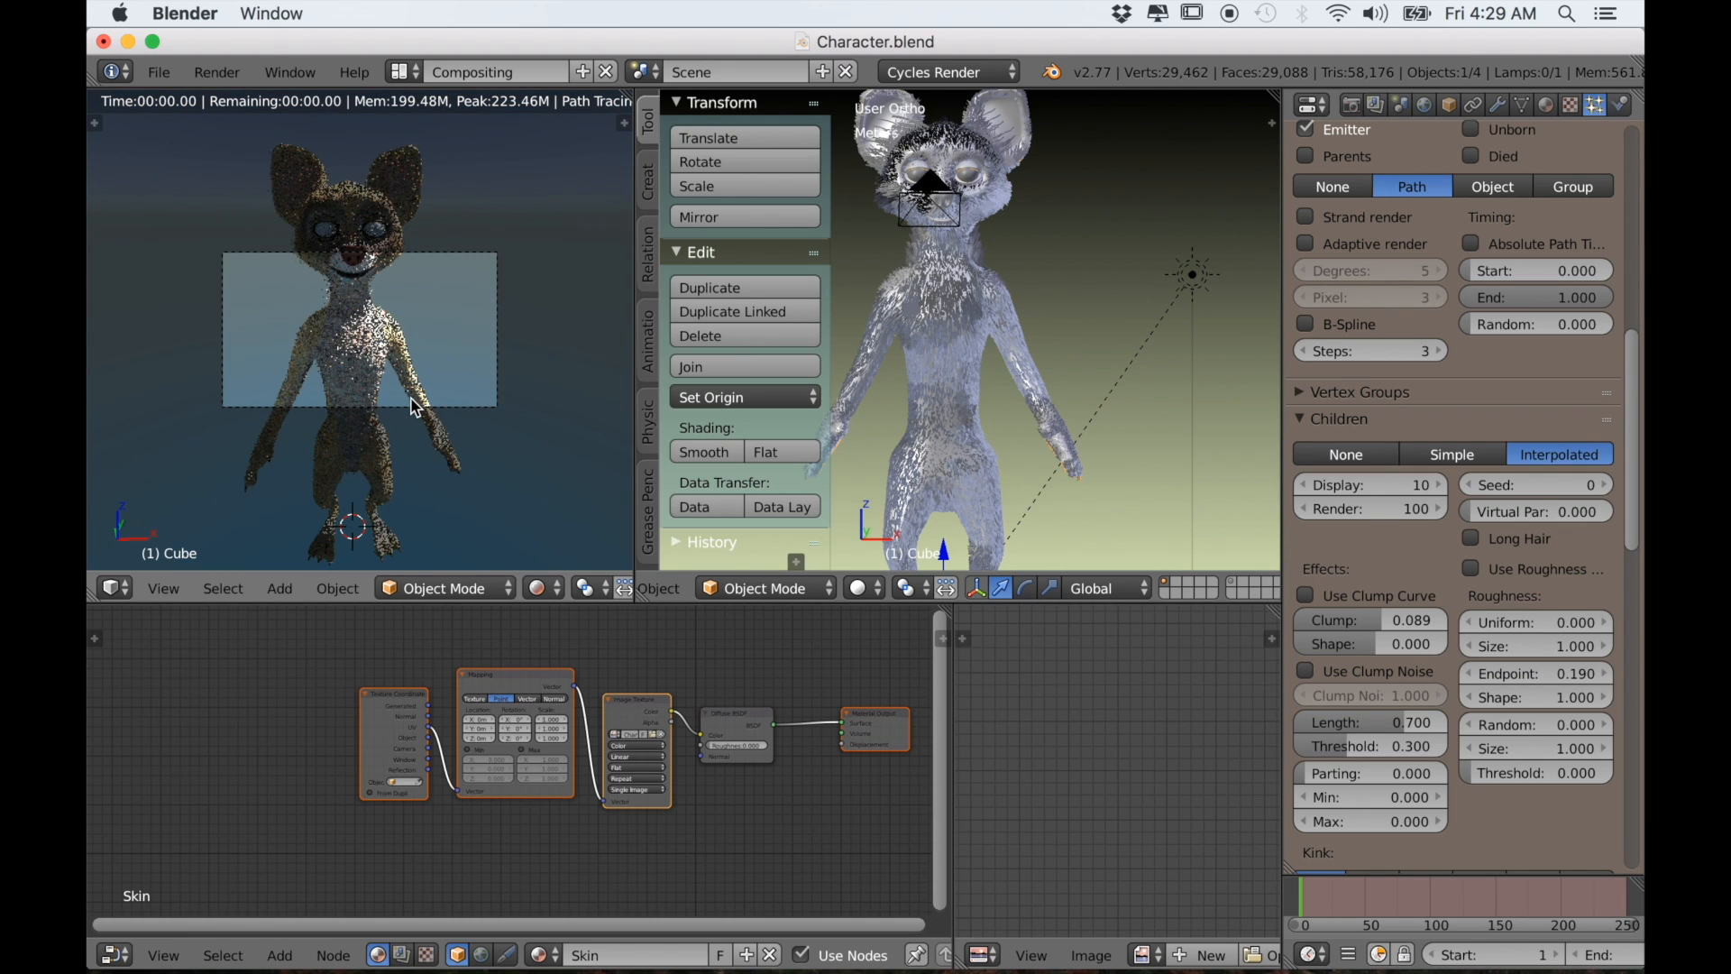
key(shift+f)
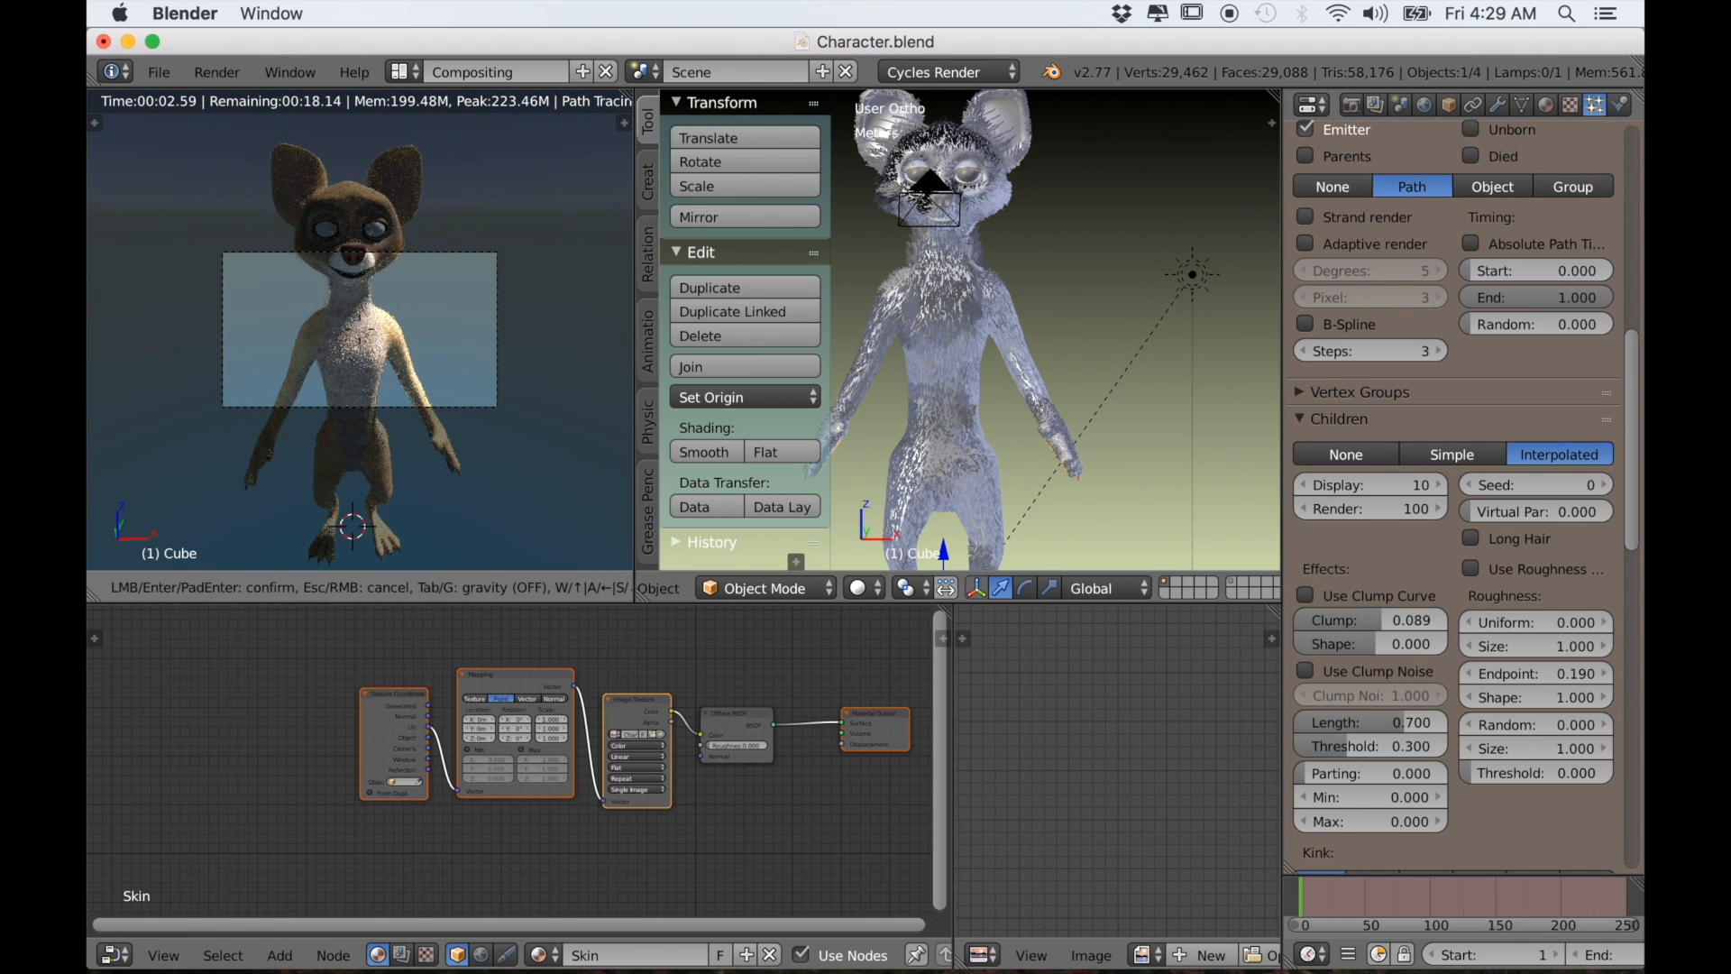
key(s)
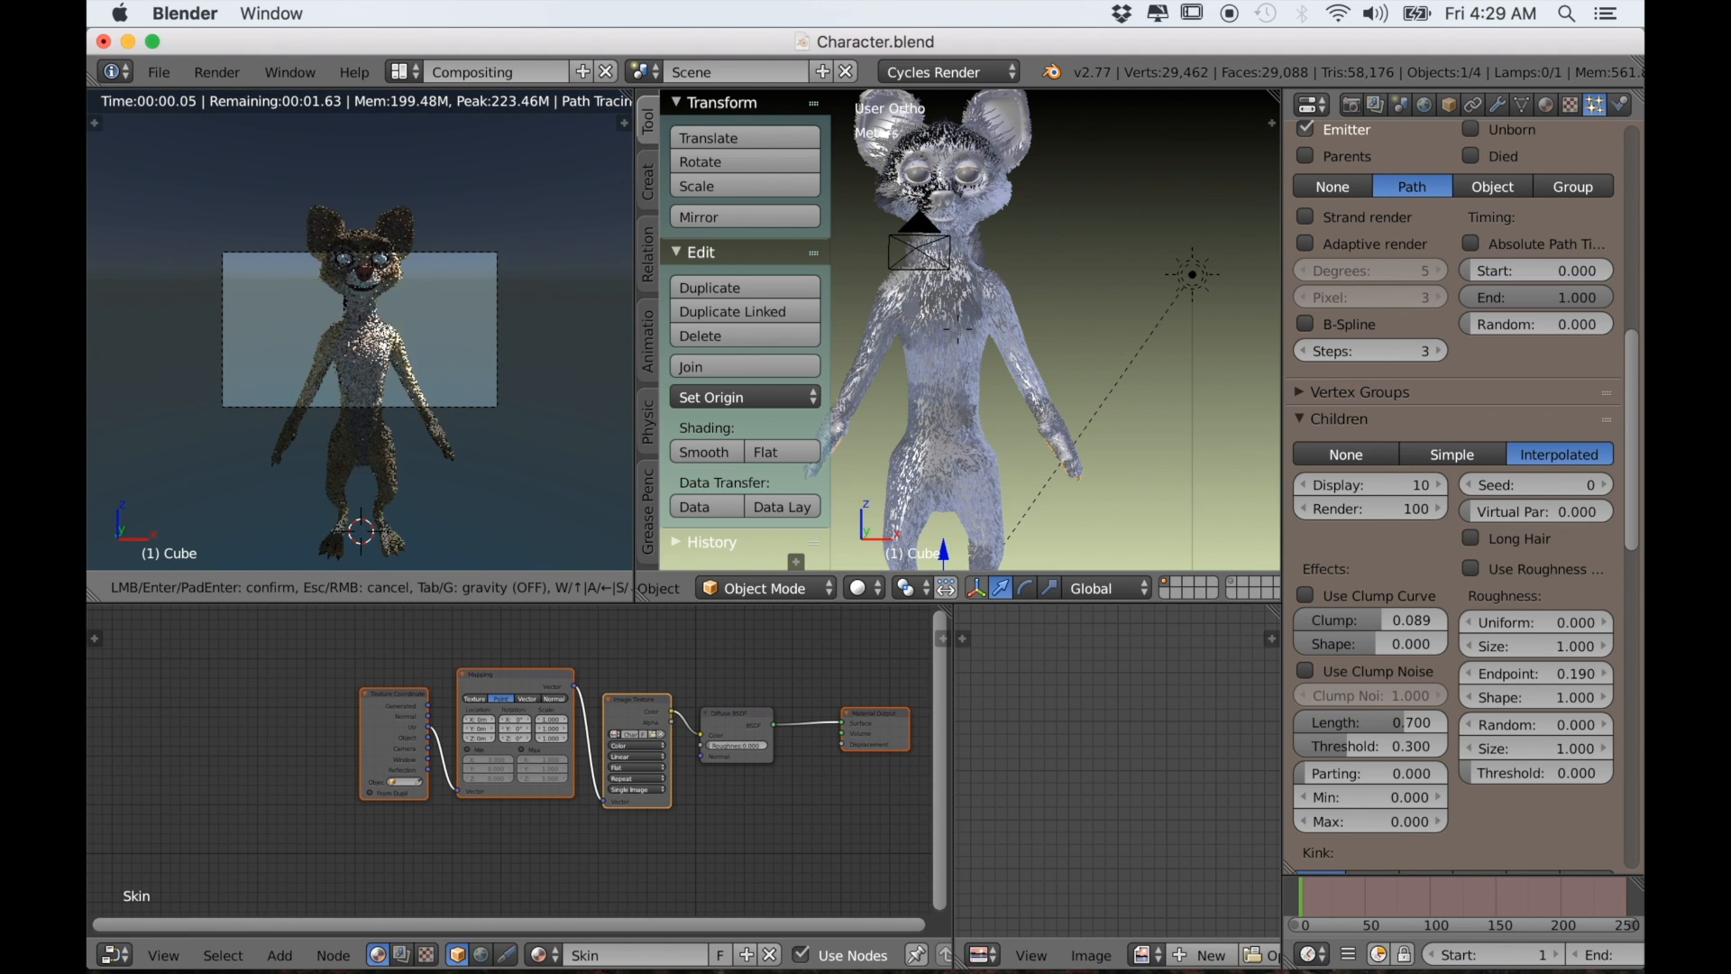
key(a)
key(s)
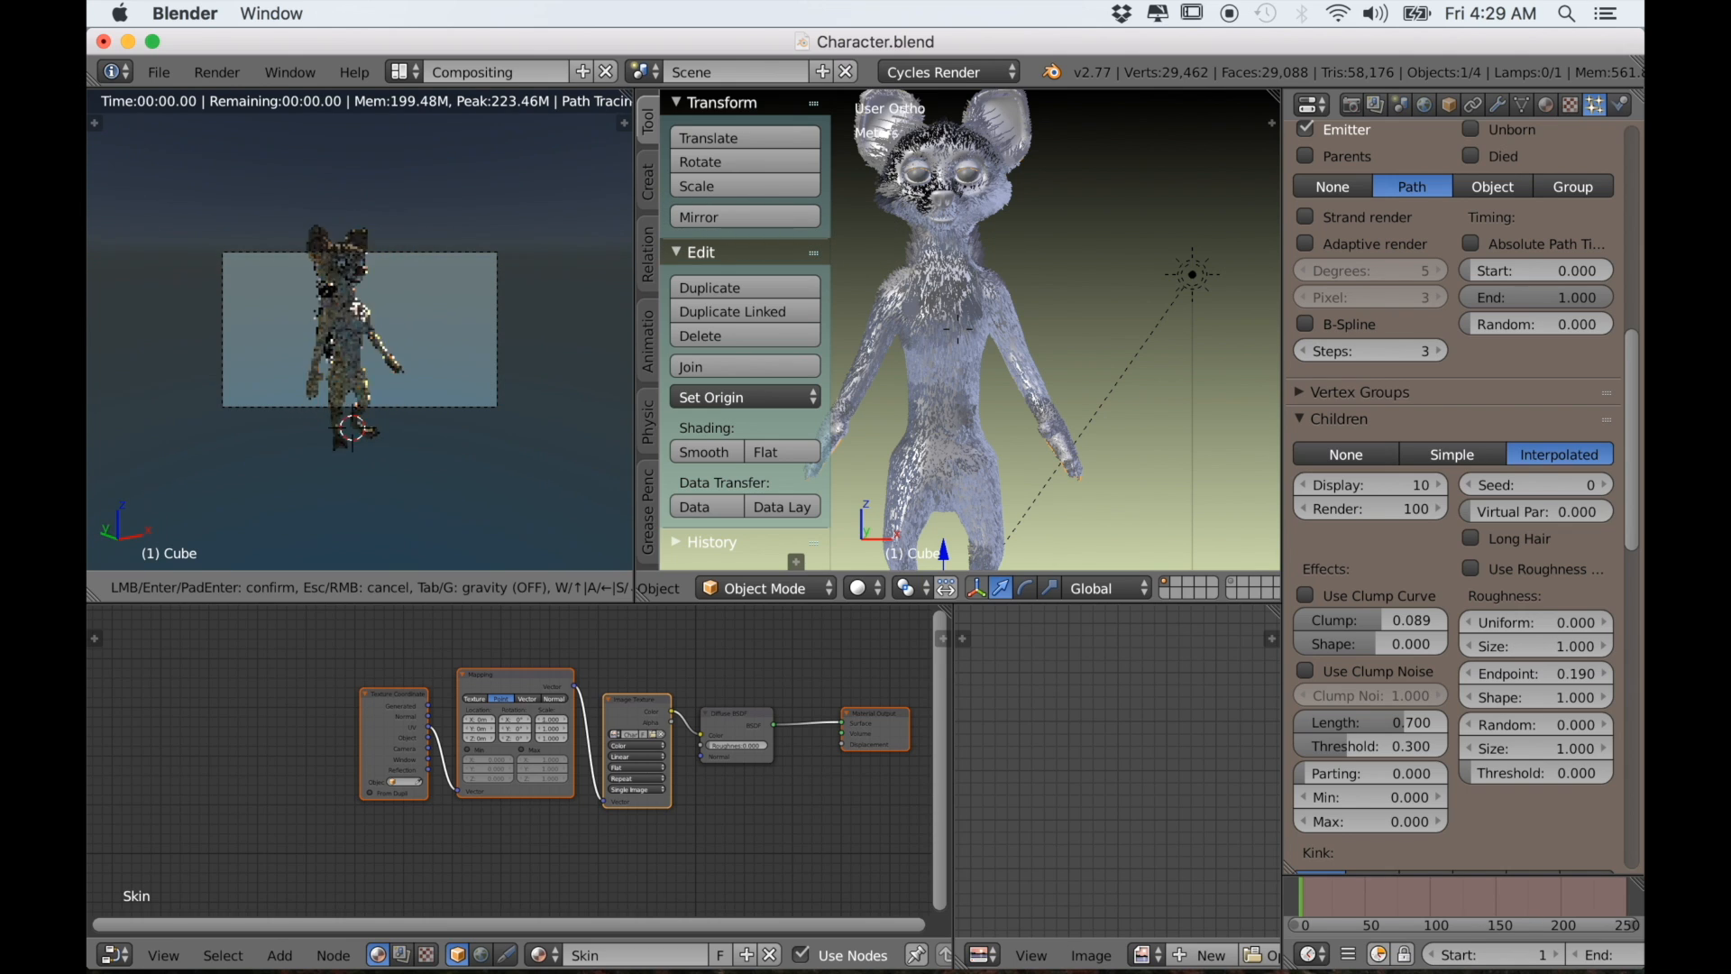
key(a)
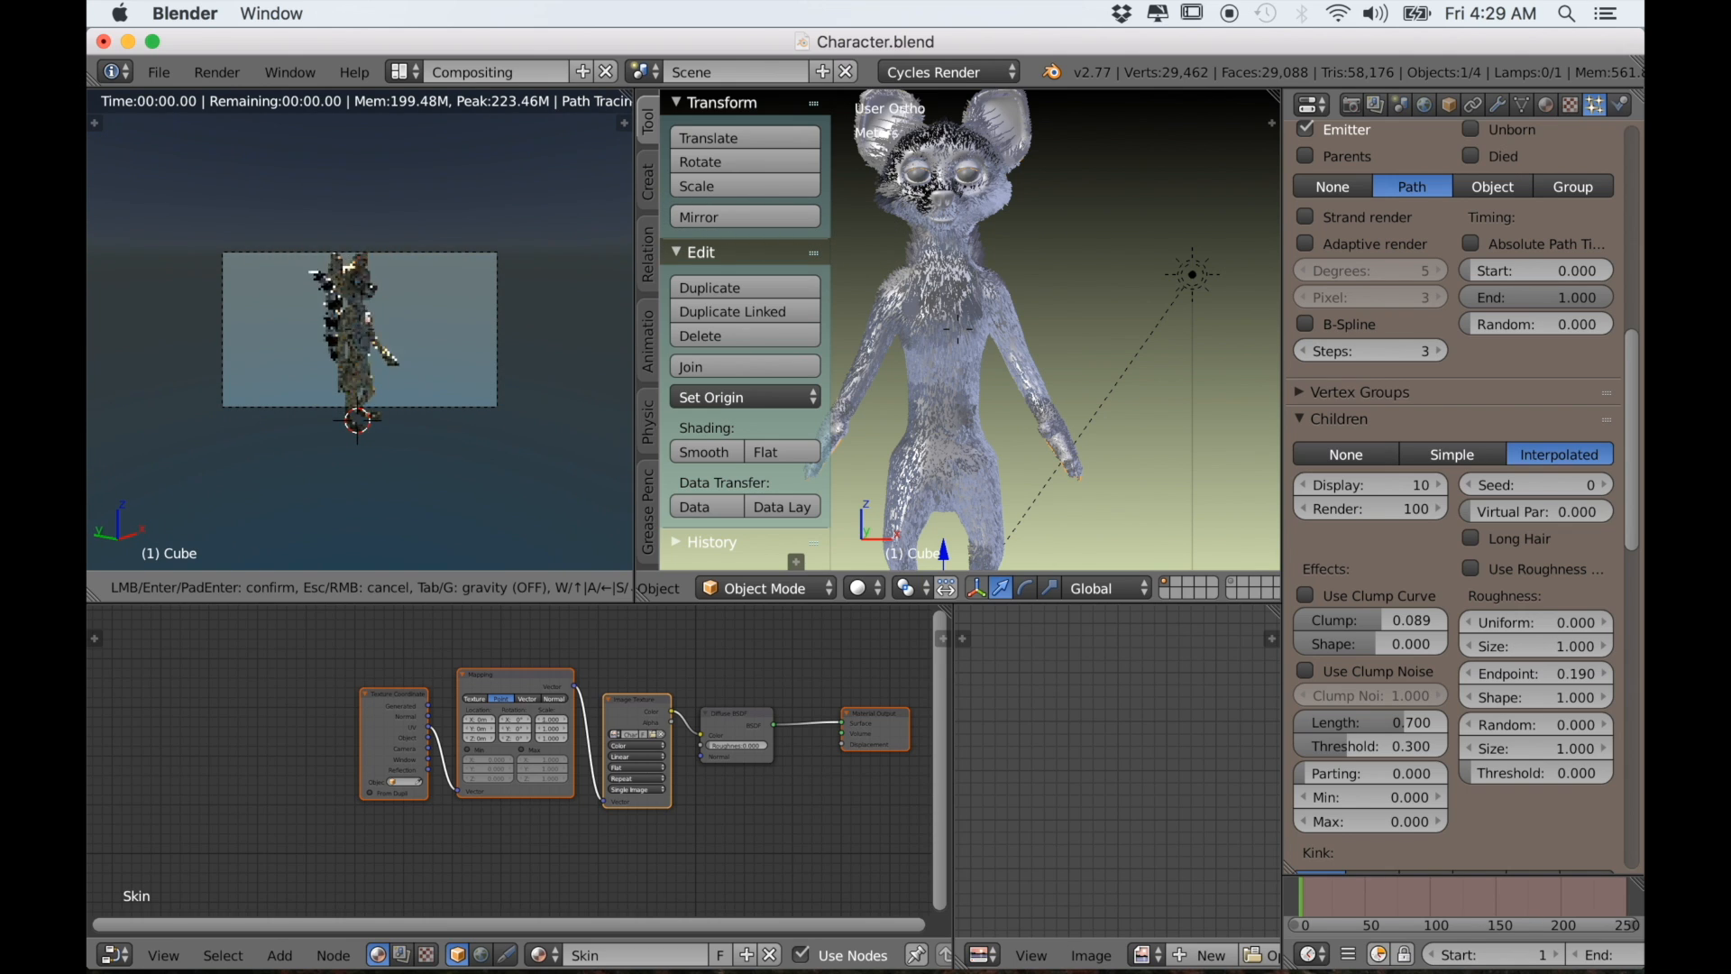
key(w)
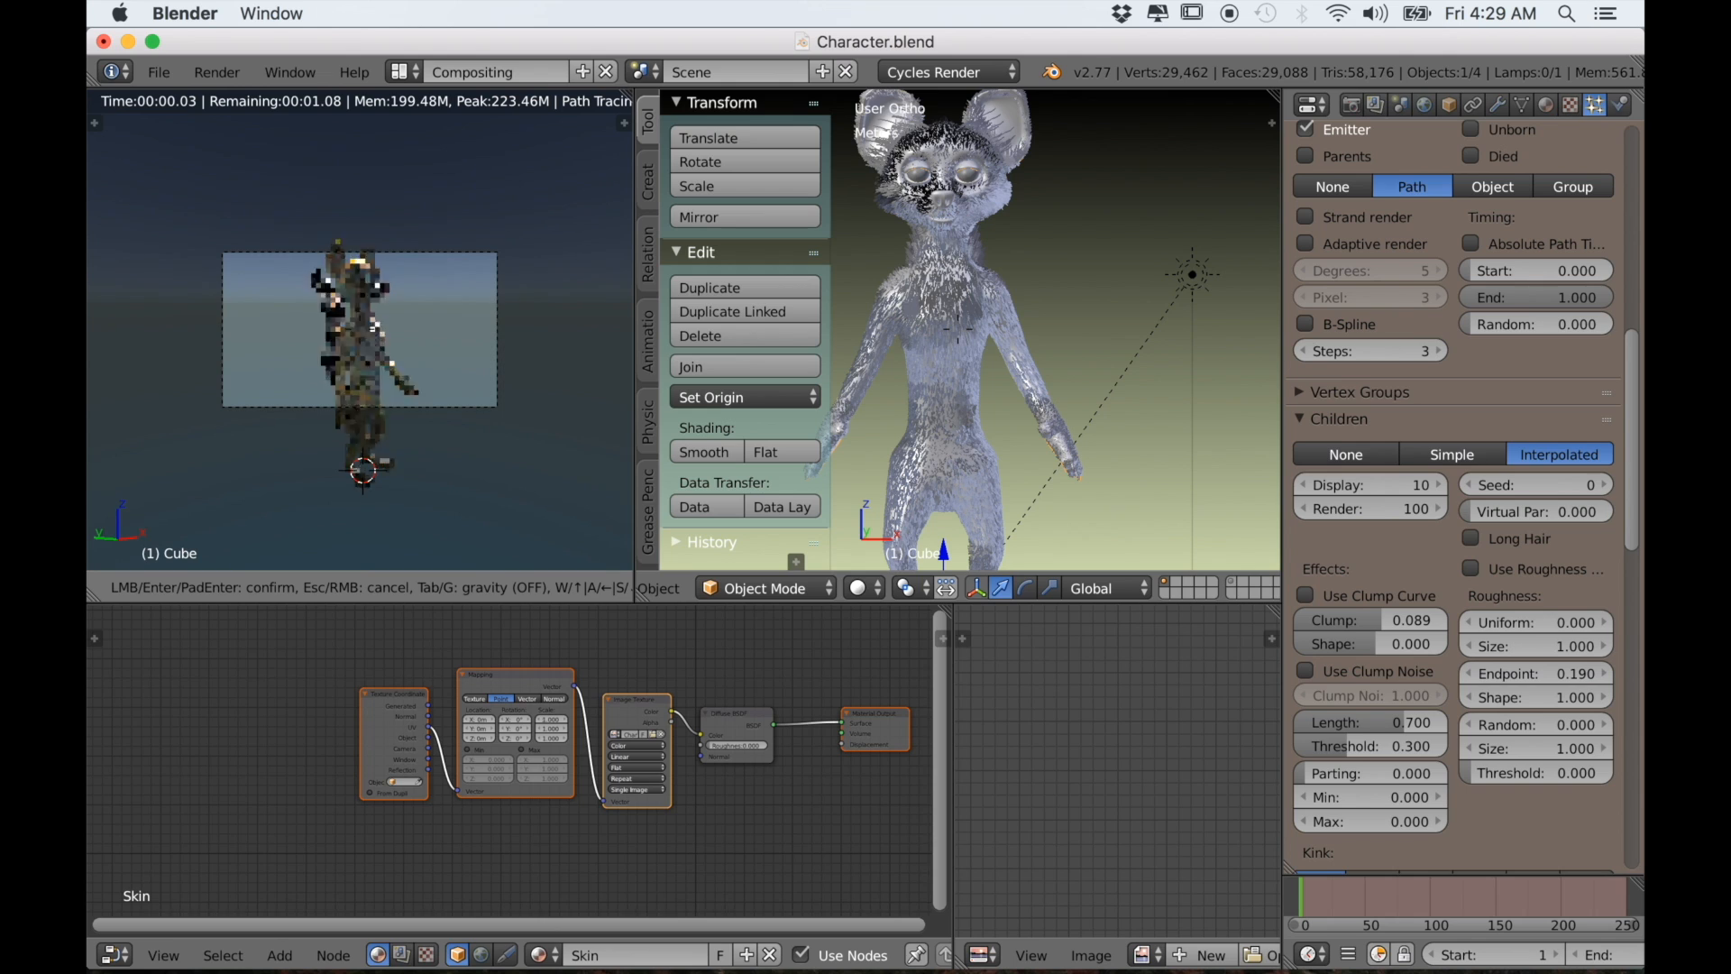
click(360, 331)
Set a render border in the camera view around the character's head, torso and striped tail
scroll(361, 331, up, 5)
middle_drag(360, 332, 353, 345)
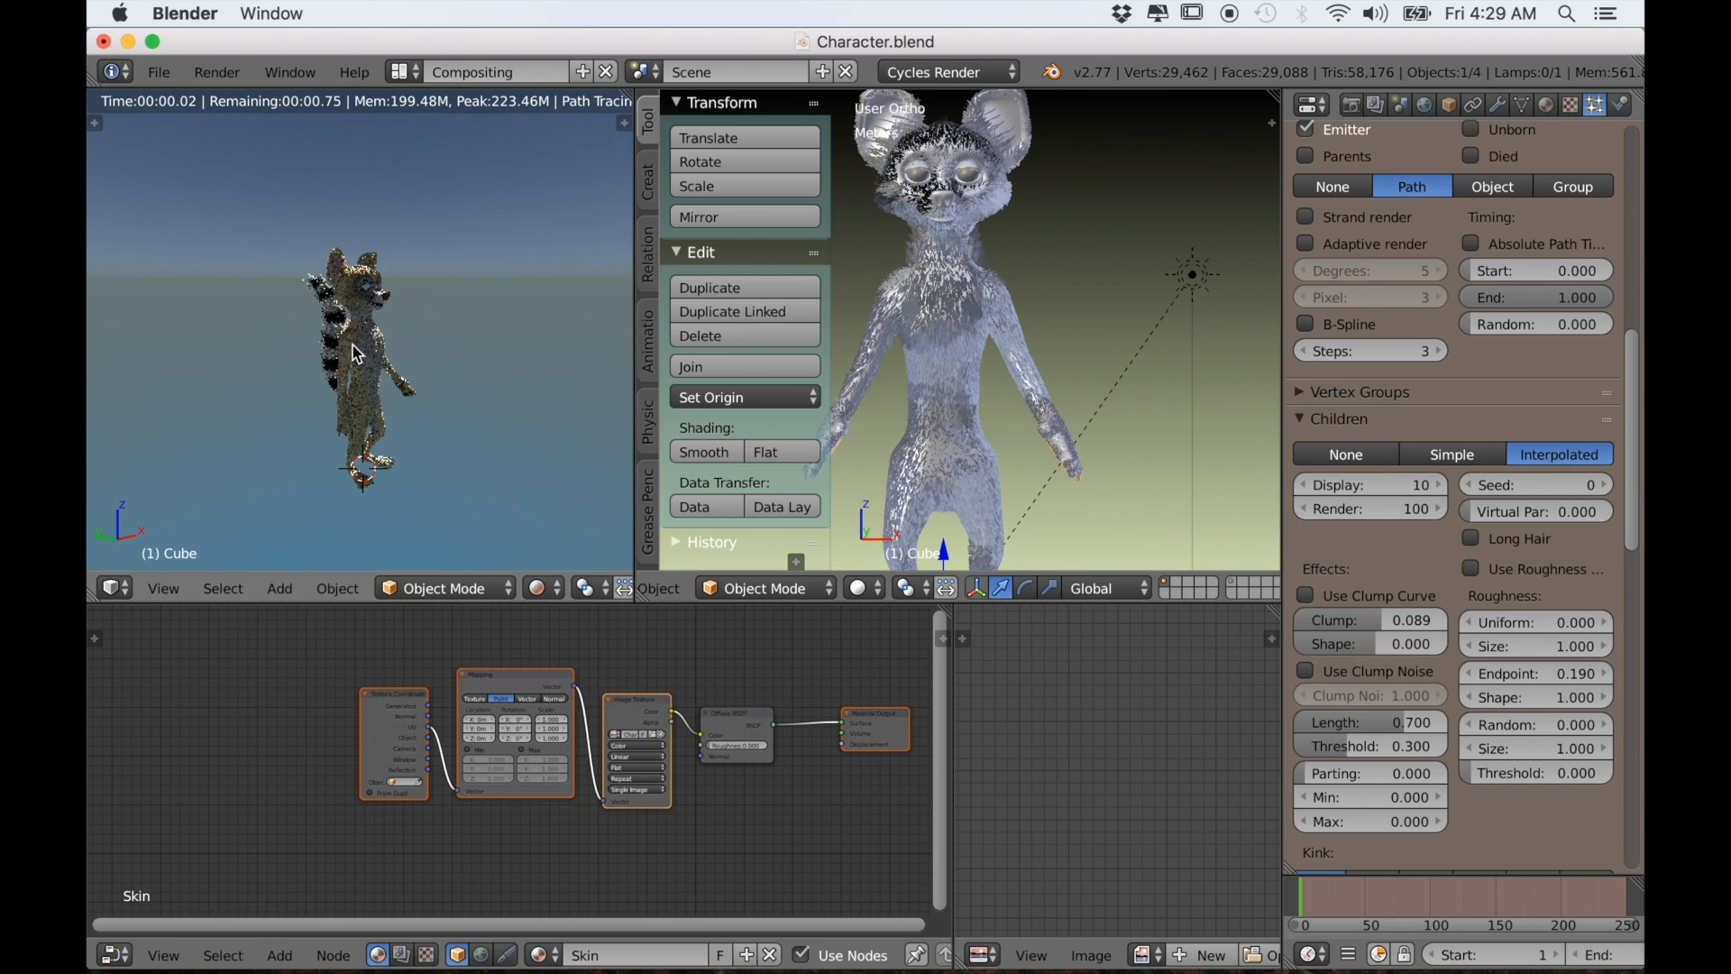
key(KP_0)
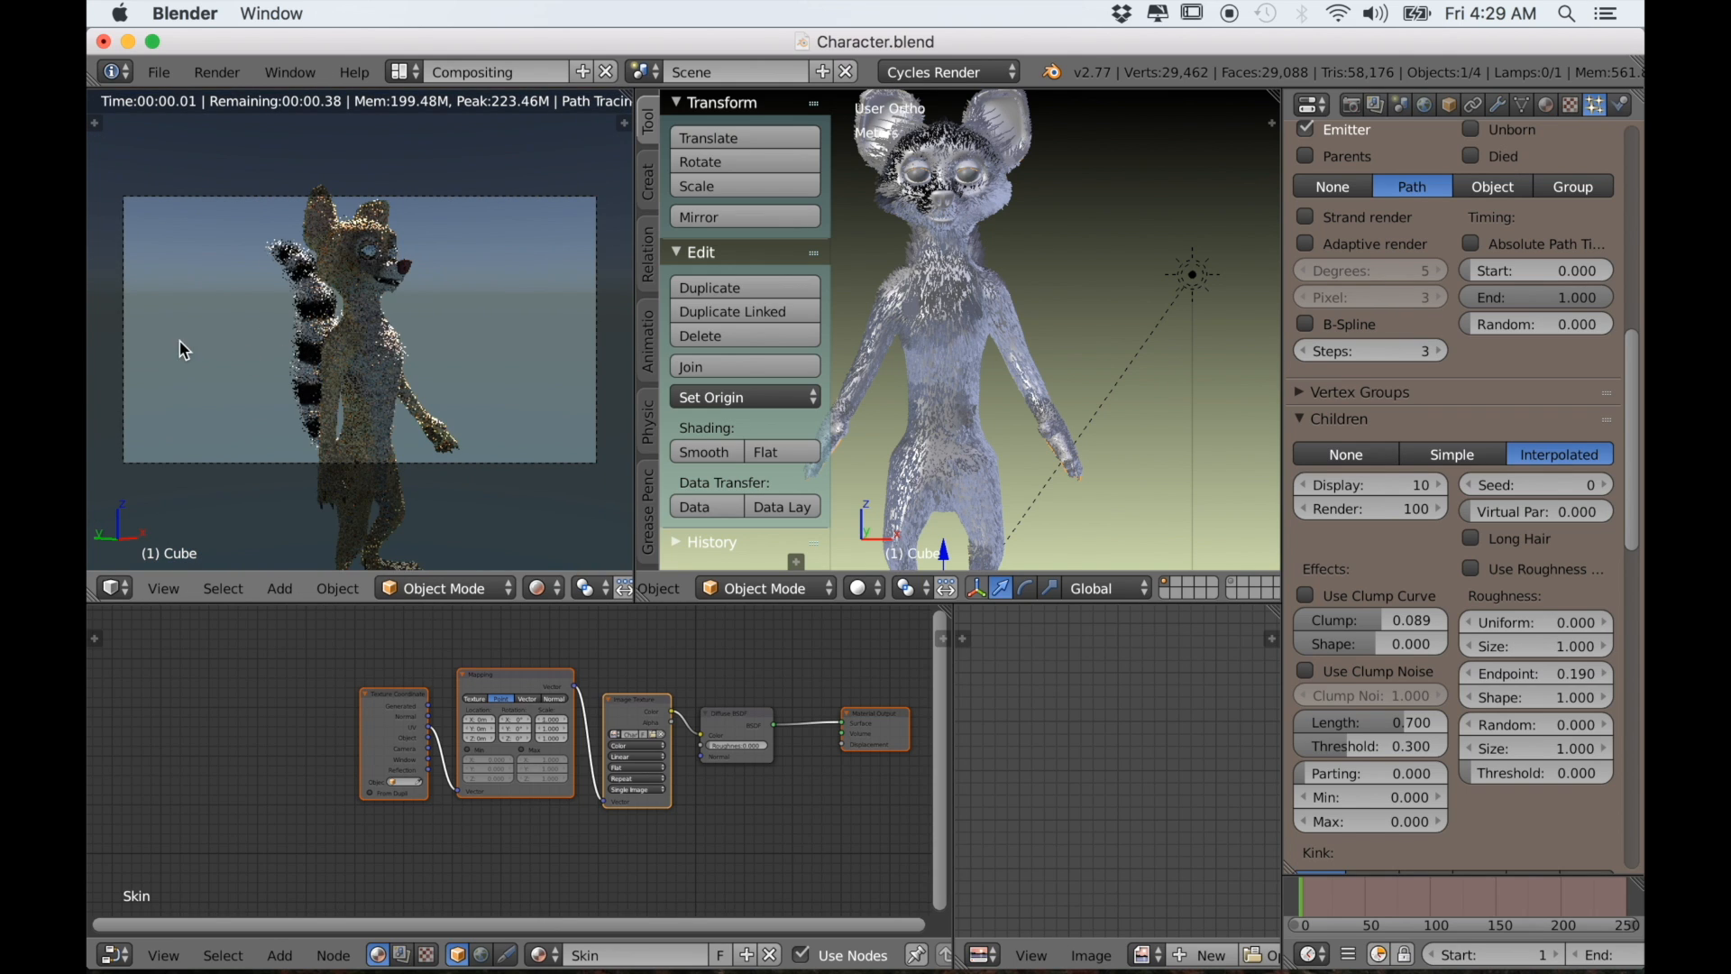
scroll(427, 451, up, 2)
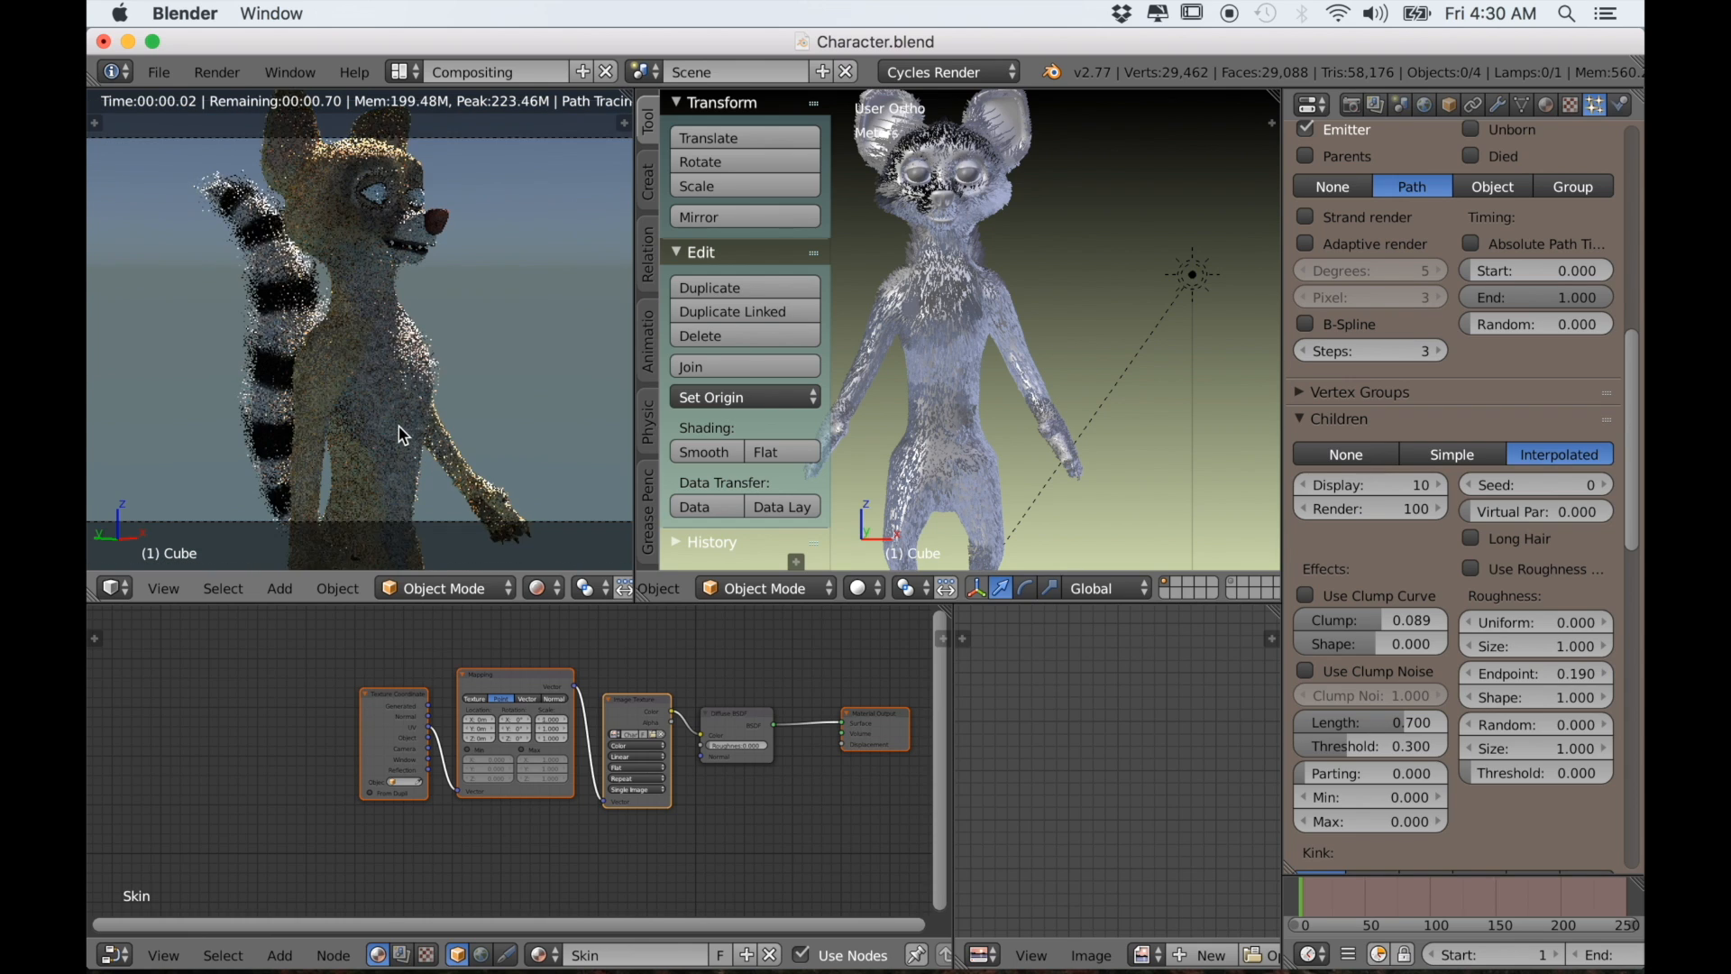
scroll(396, 424, down, 2)
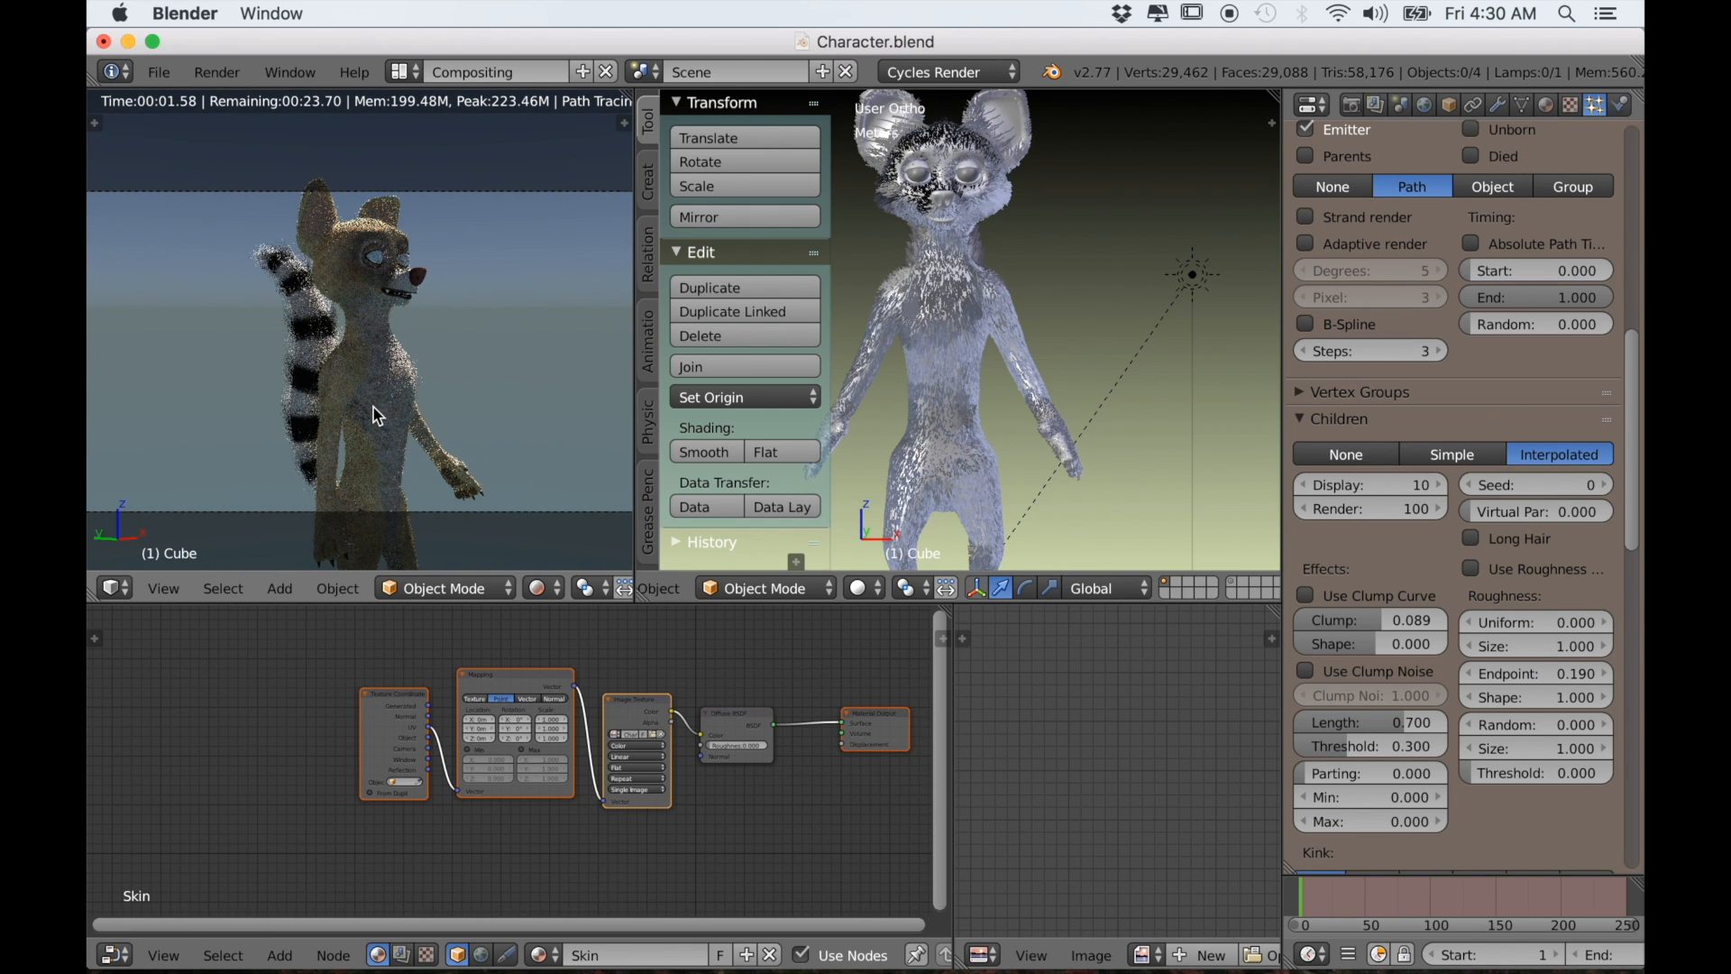
key(ctrl+b)
drag(225, 209, 495, 484)
Render the bordered region and enlarge the image editor area to examine the fur on the head, chest and tail up close
click(1351, 104)
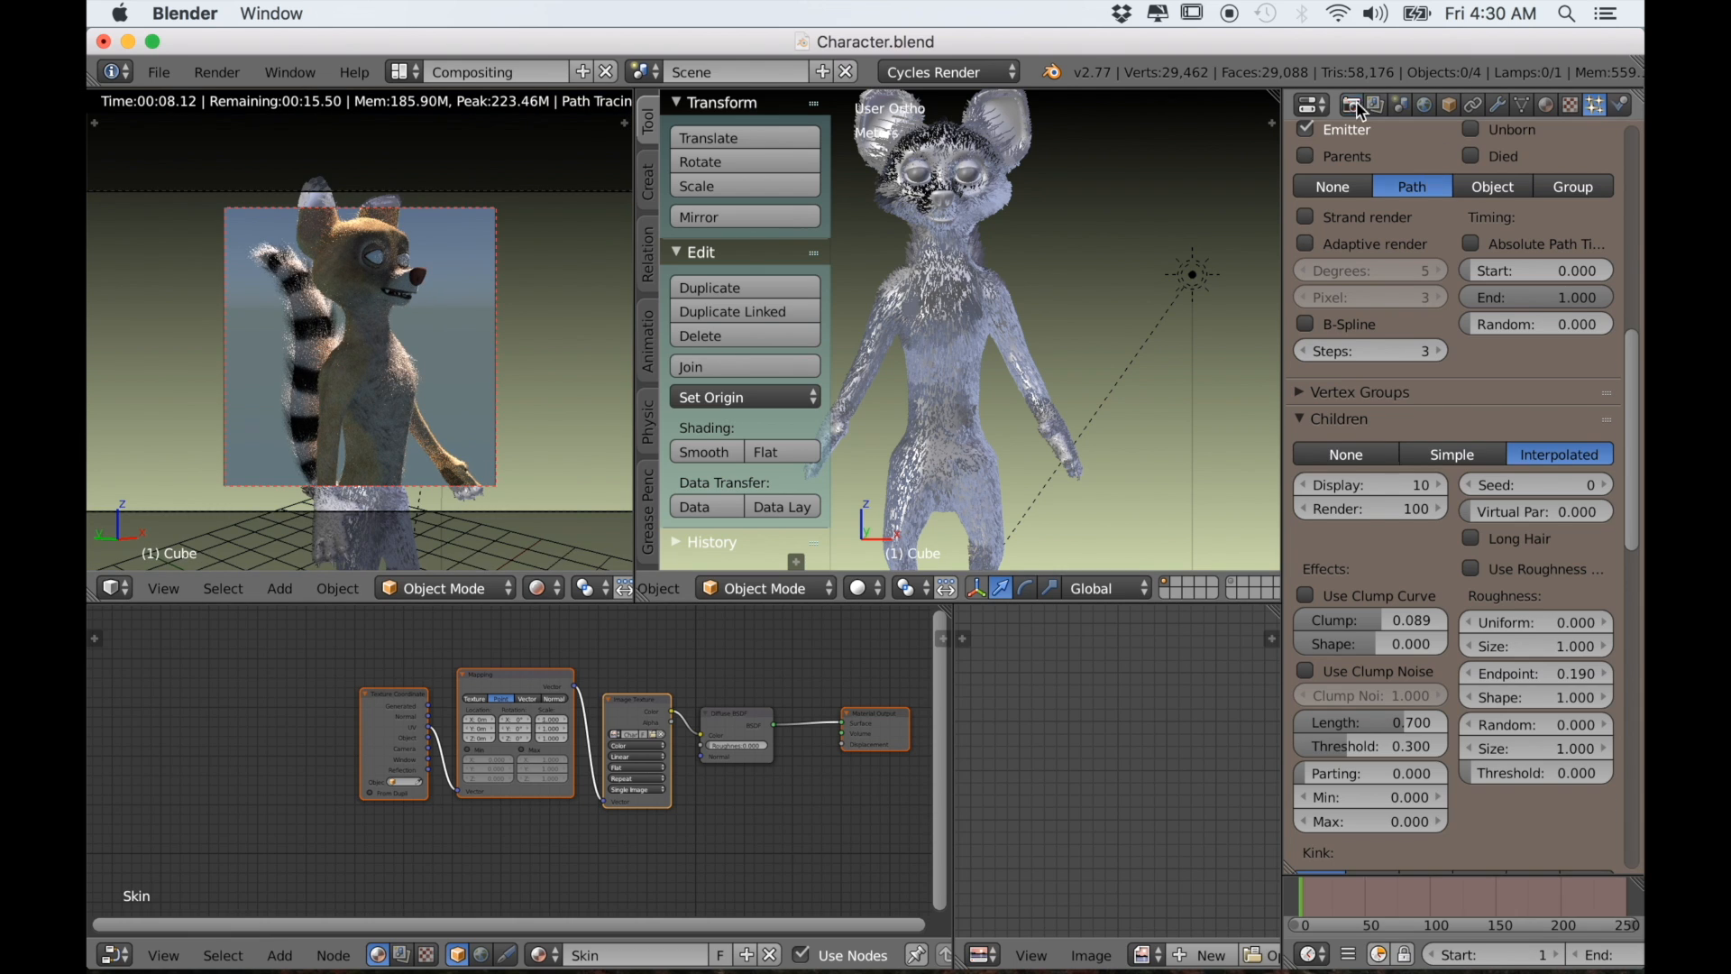
click(1335, 213)
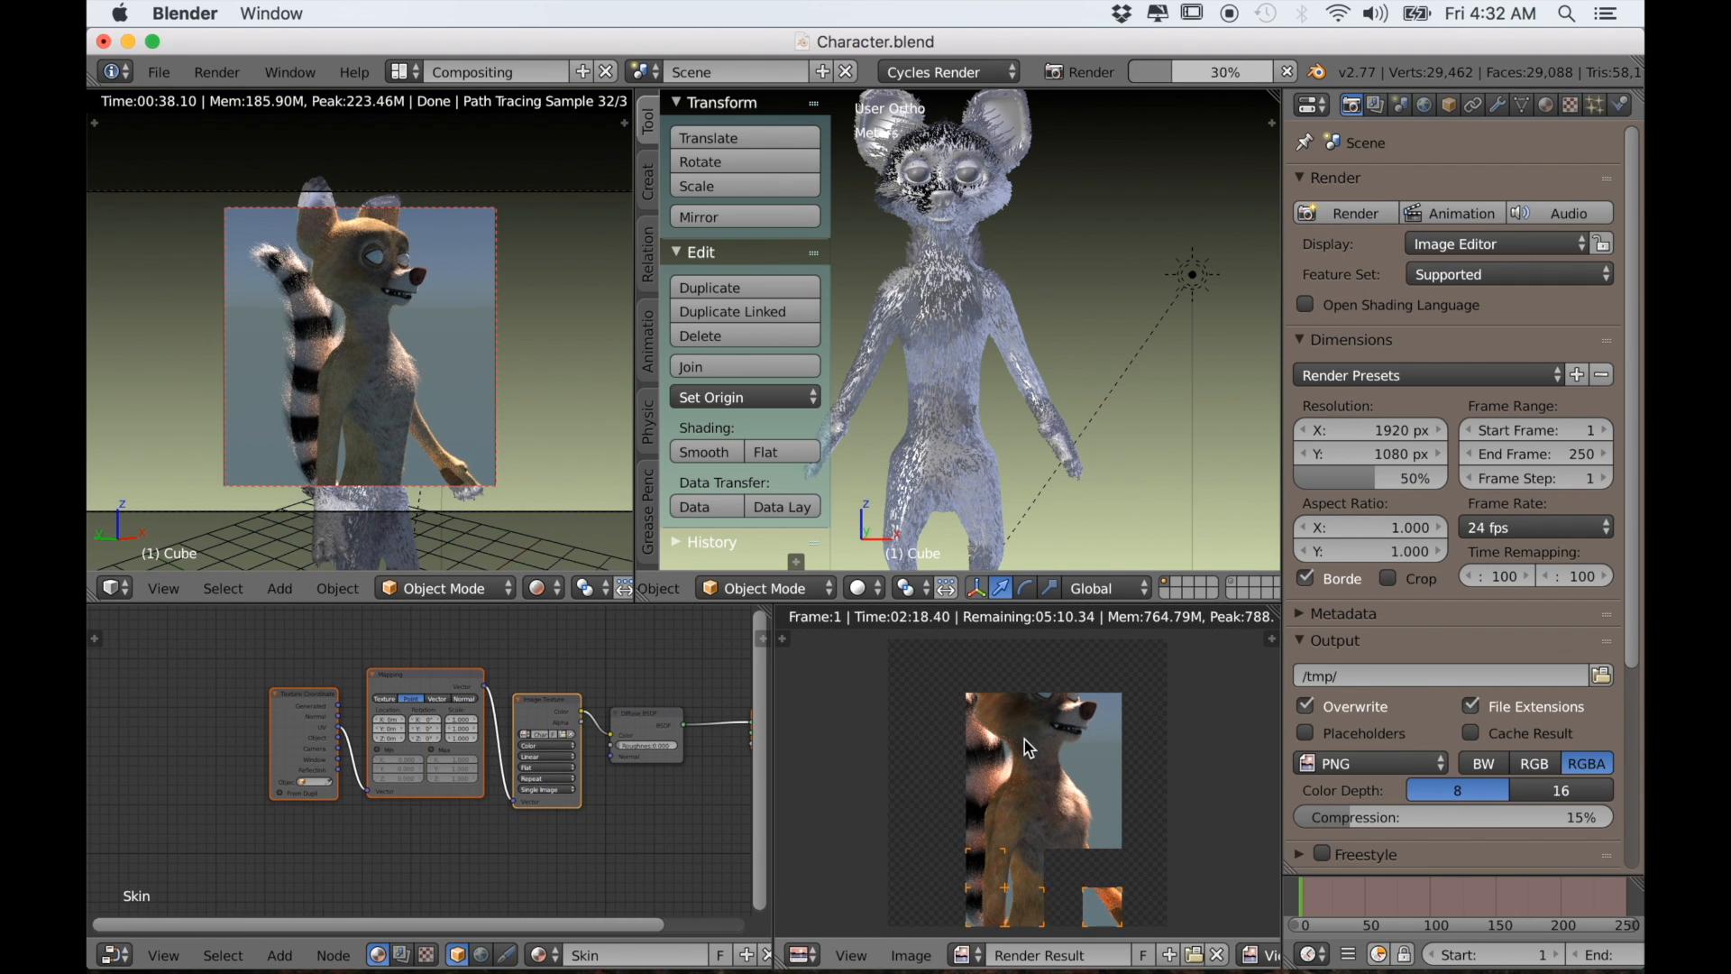
drag(802, 602, 838, 305)
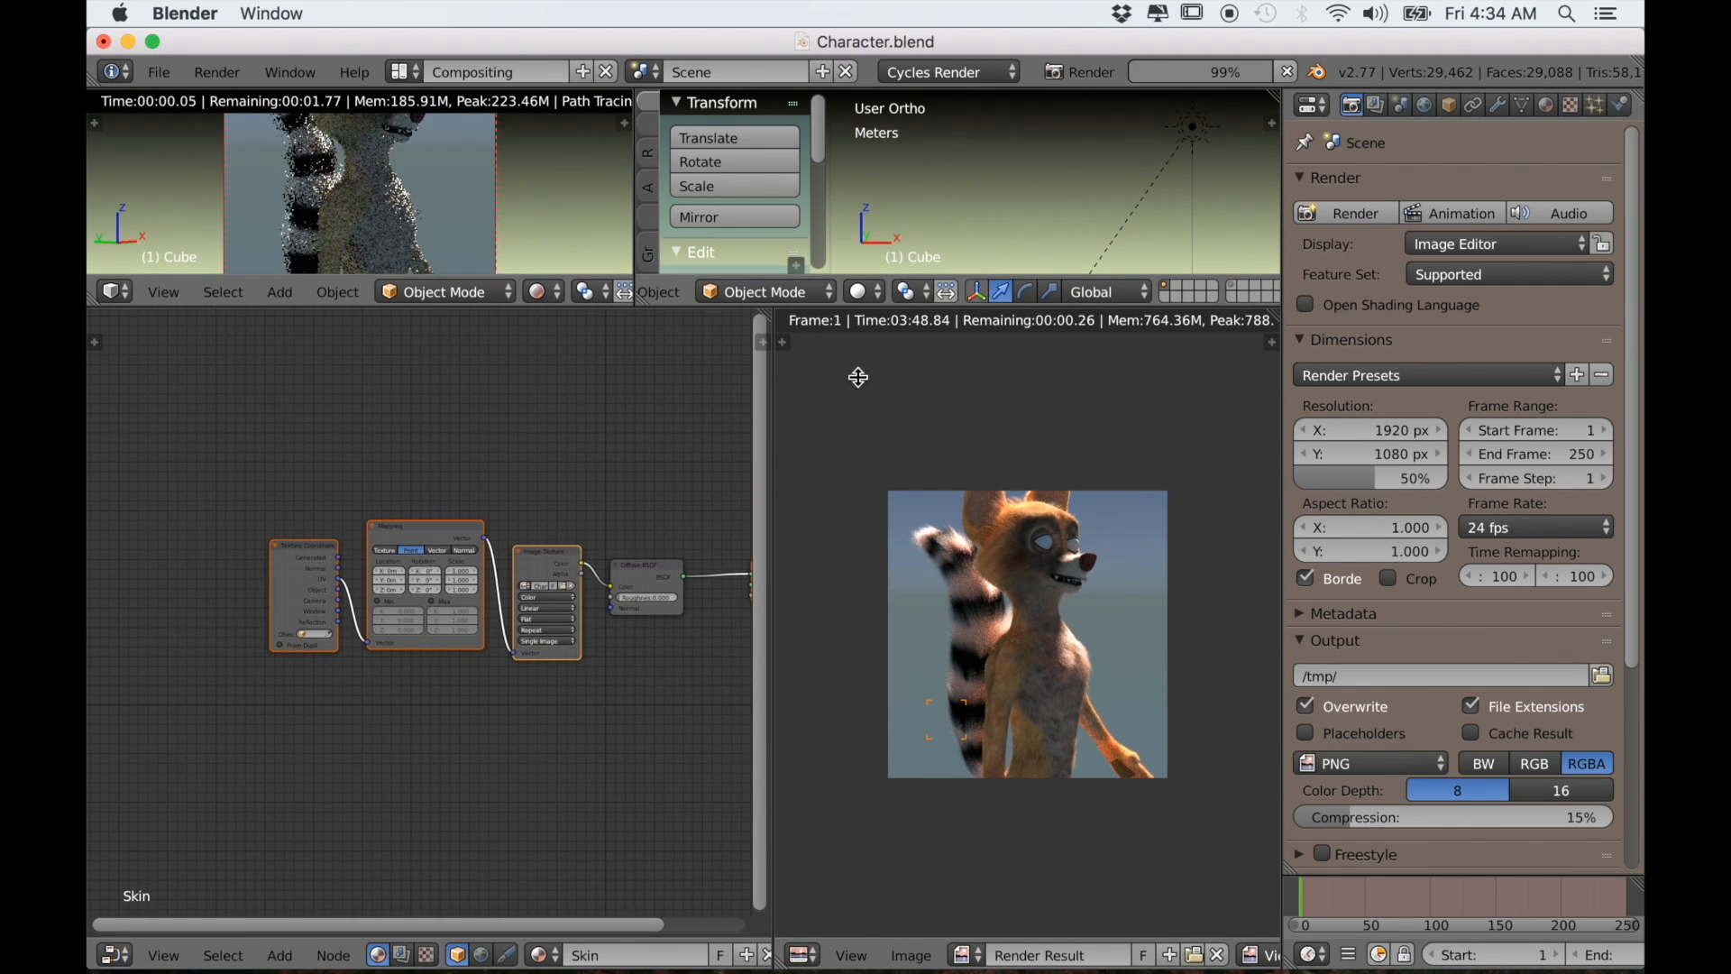
scroll(980, 612, up, 1)
scroll(980, 612, up, 3)
mouse_move(1006, 601)
middle_down()
mouse_move(978, 691)
mouse_move(1012, 634)
middle_up()
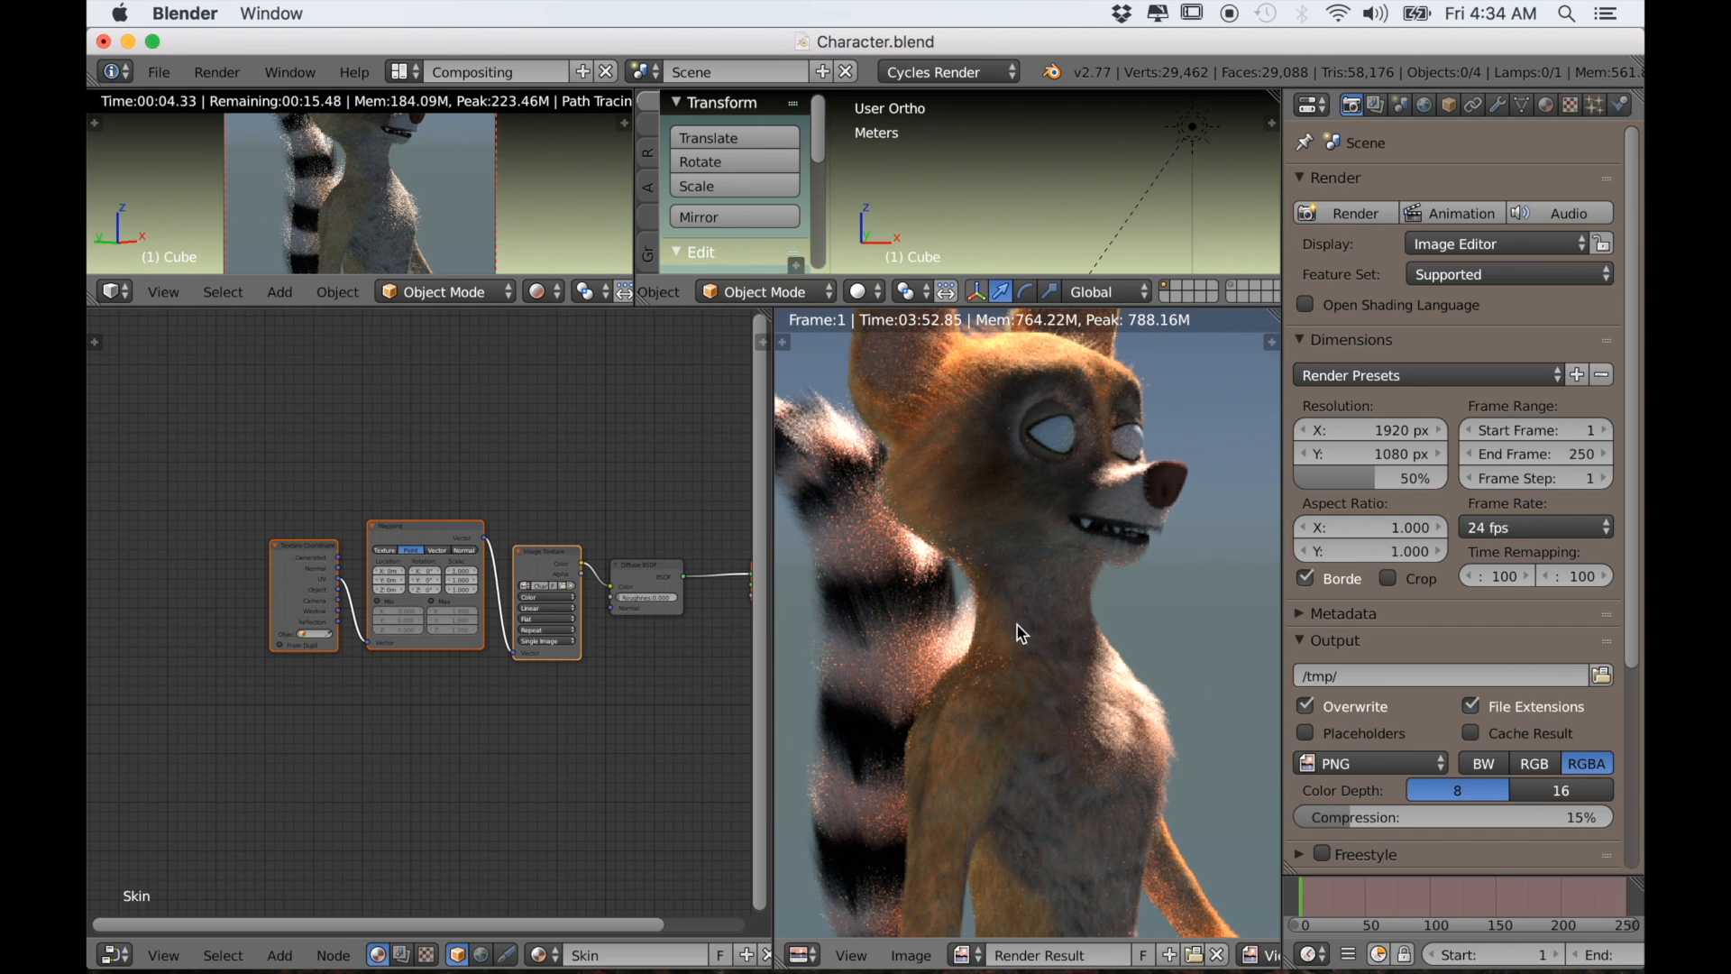